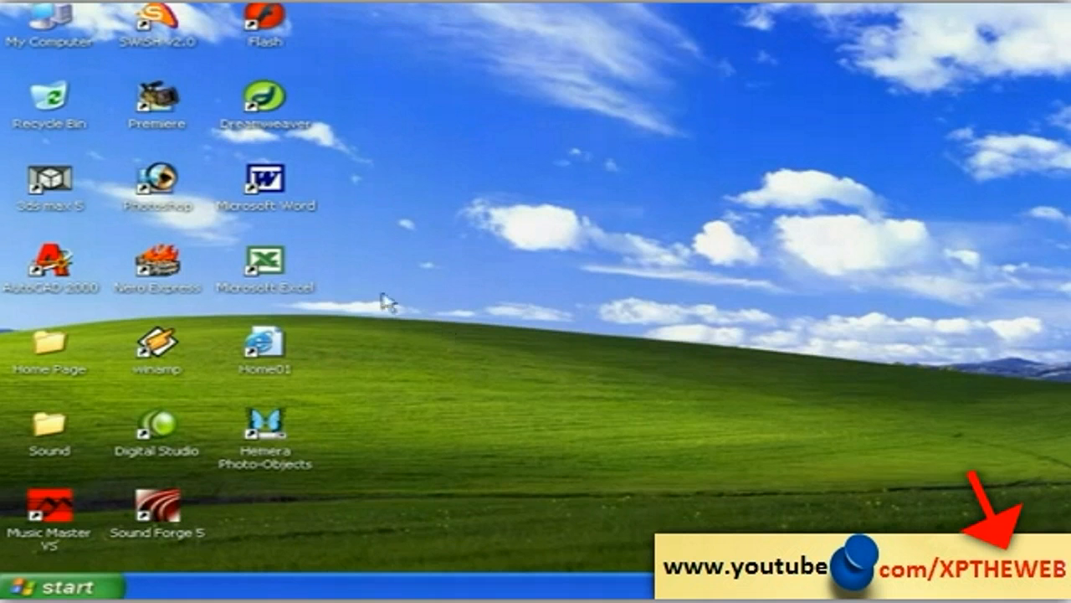
Step: Launch Microsoft Excel from Start > All Programs to get a blank Book1 workbook
left_click(279, 267)
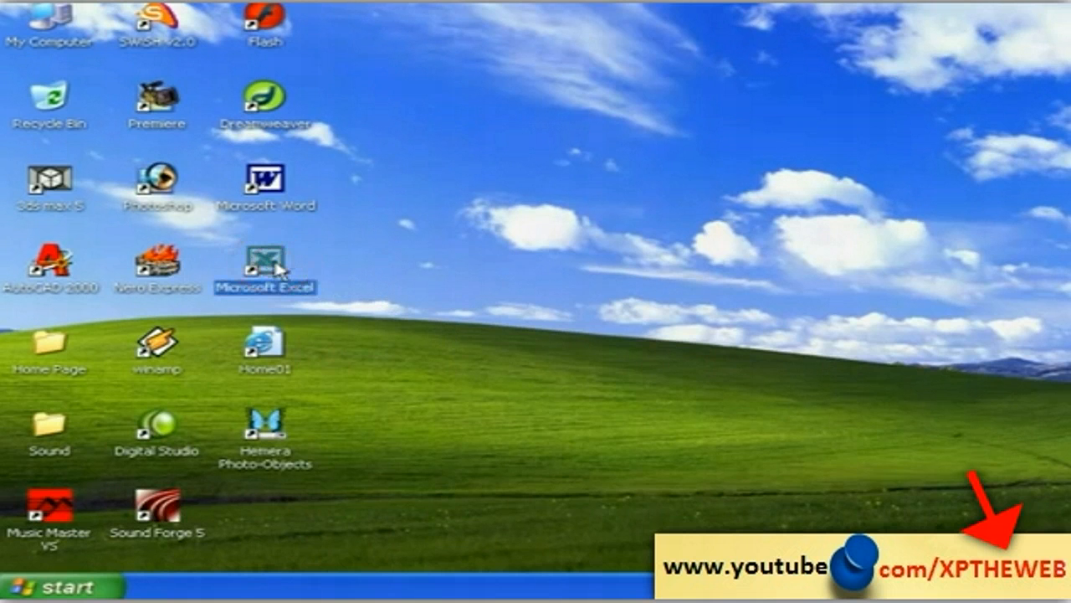
left_click(395, 366)
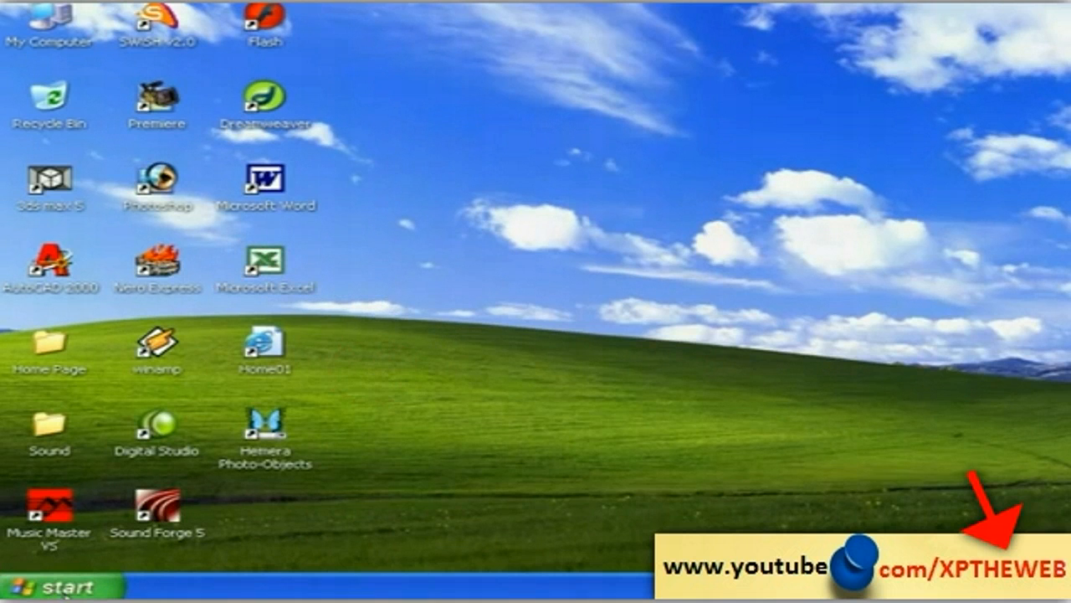
left_click(65, 587)
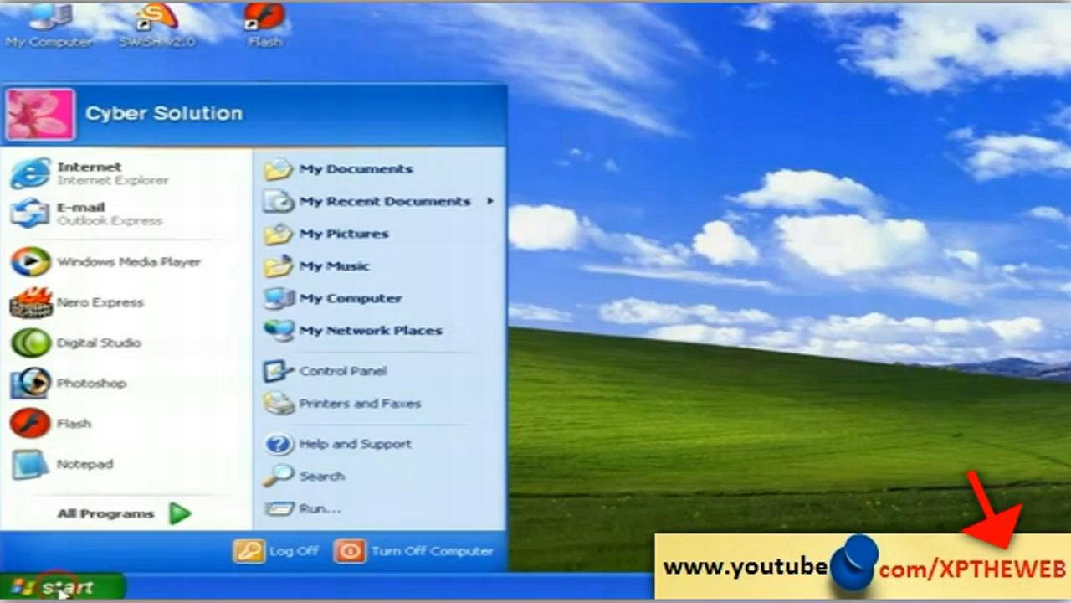
left_click(107, 513)
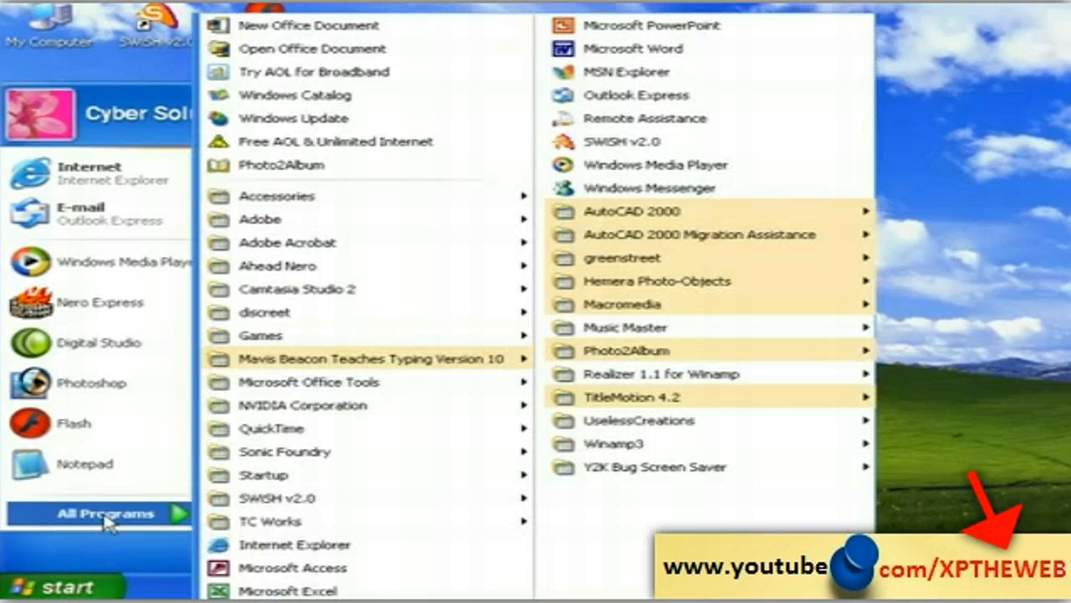
left_click(270, 591)
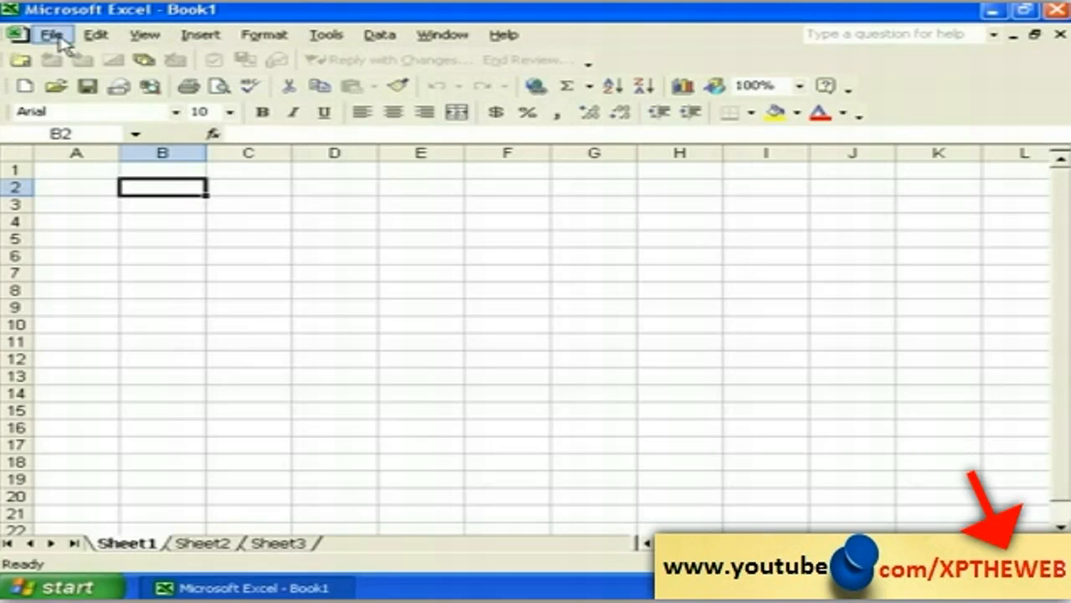
left_click(57, 37)
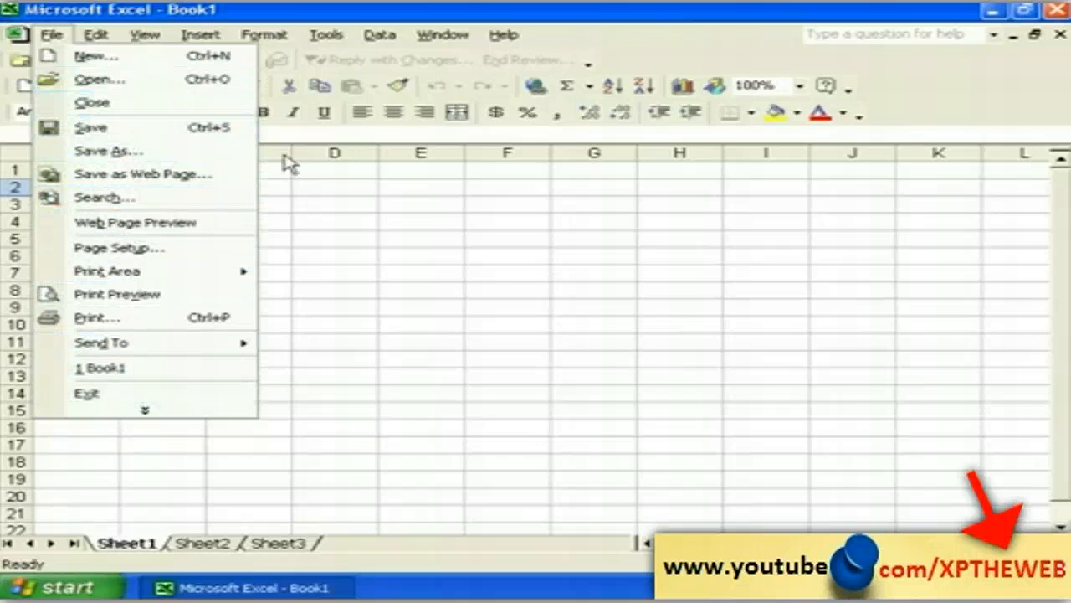
left_click(350, 223)
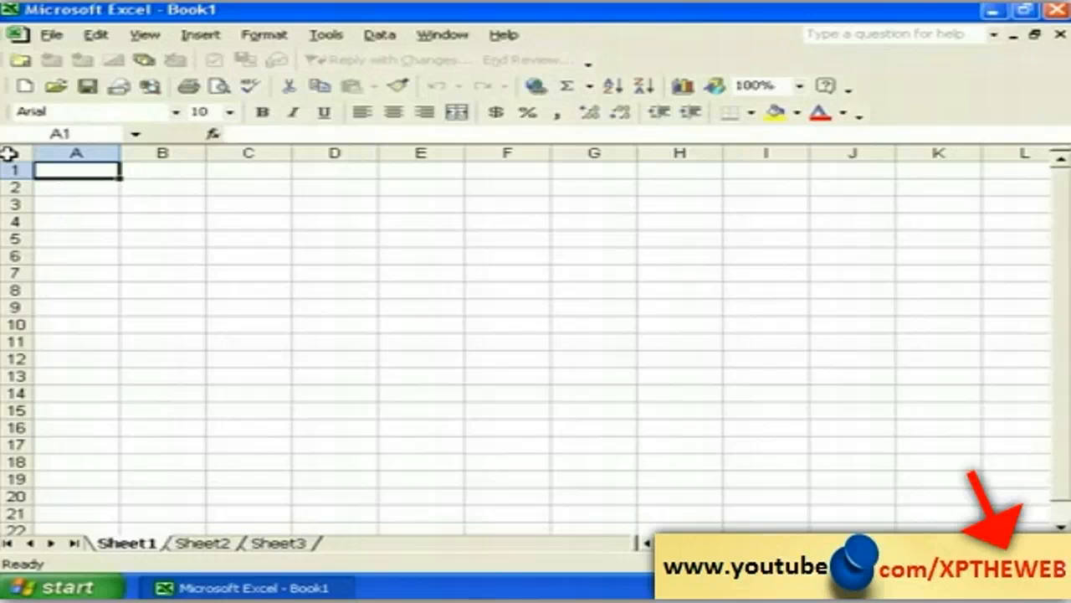
left_click(10, 151)
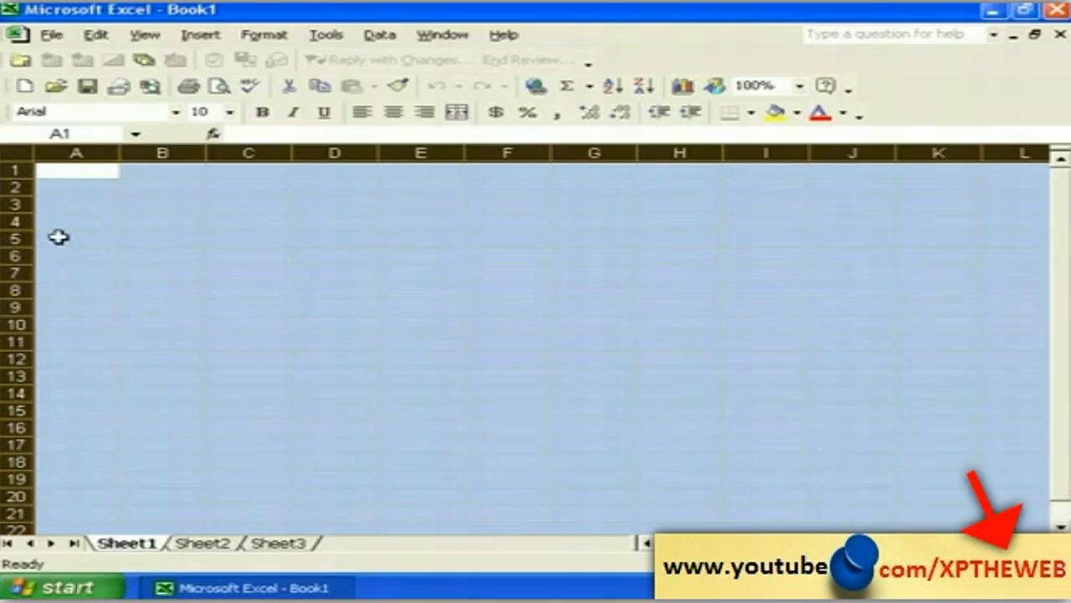
left_click(89, 236)
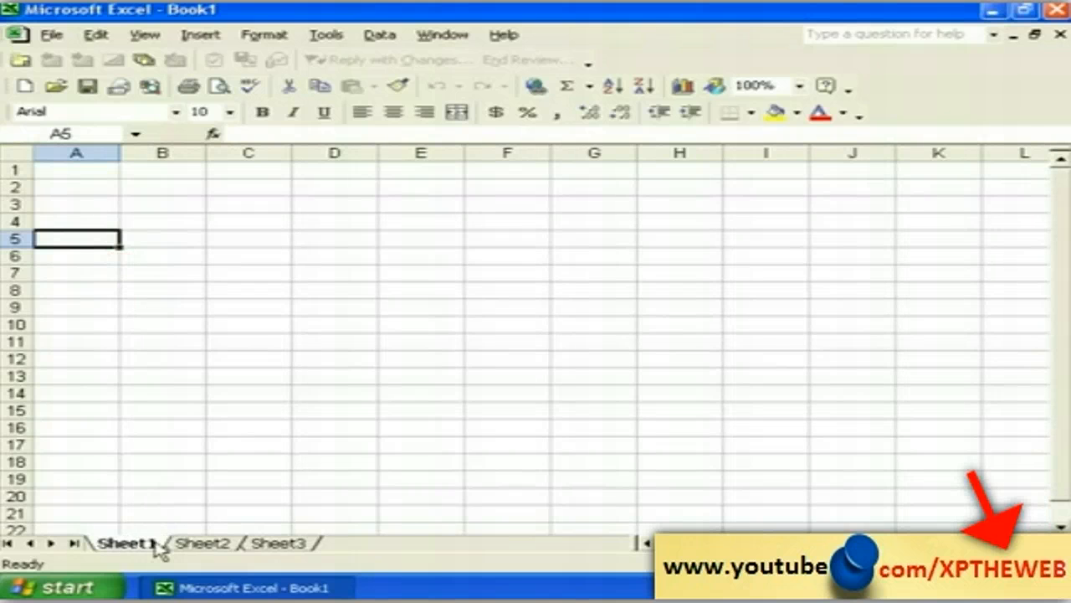
left_click(196, 540)
left_click(276, 544)
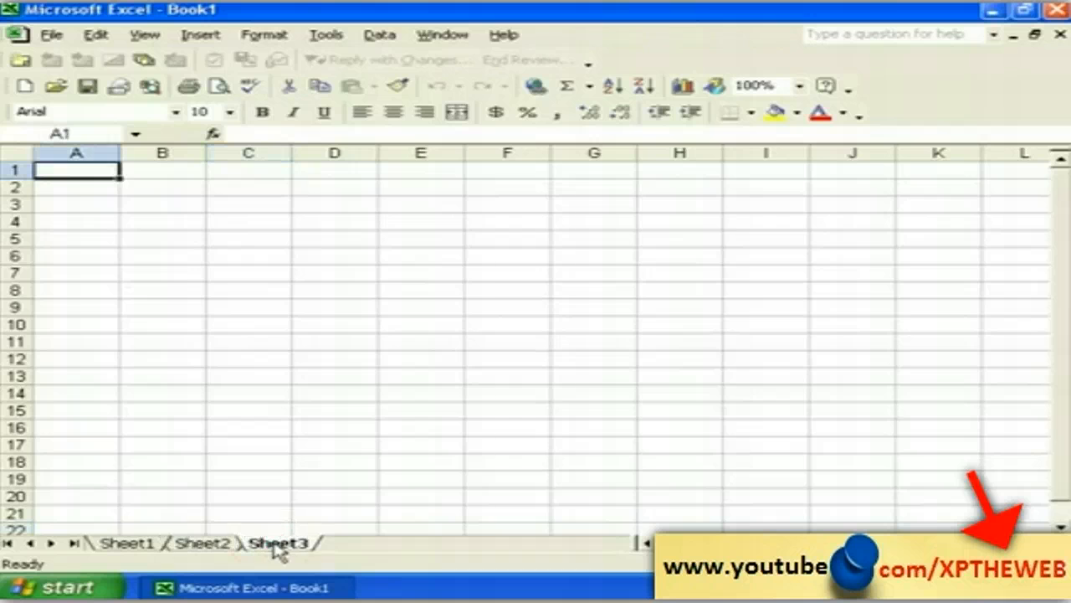
left_click(126, 543)
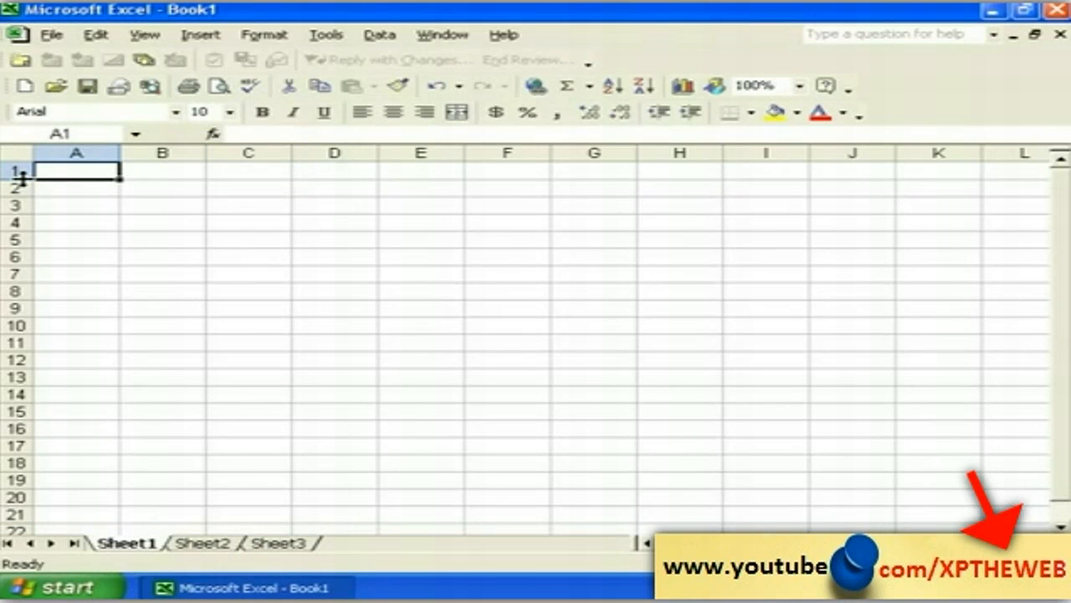
left_click(14, 188)
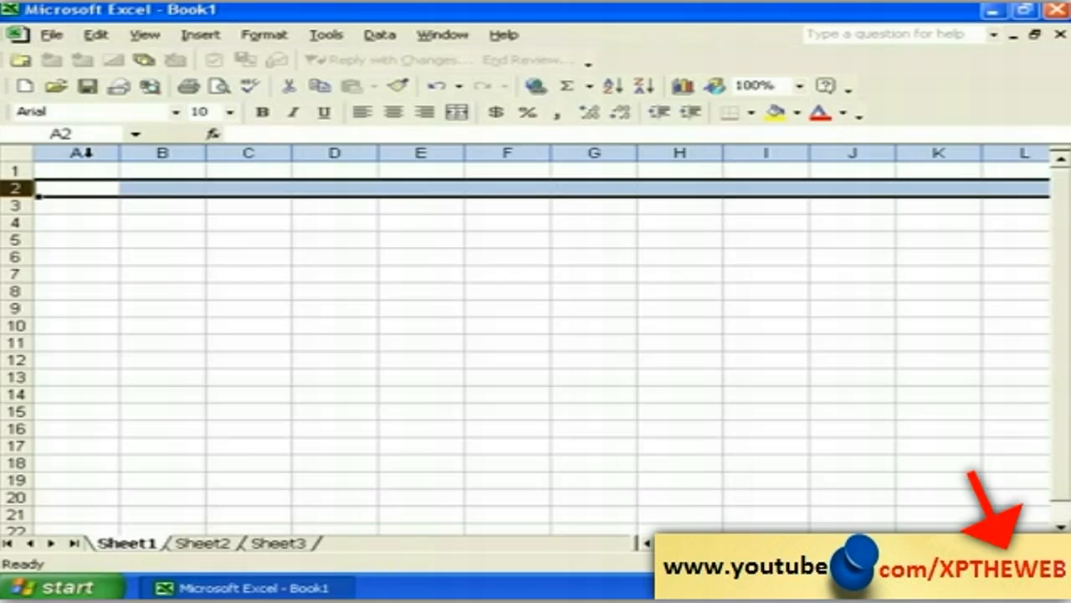
left_click(81, 152)
left_click(153, 153)
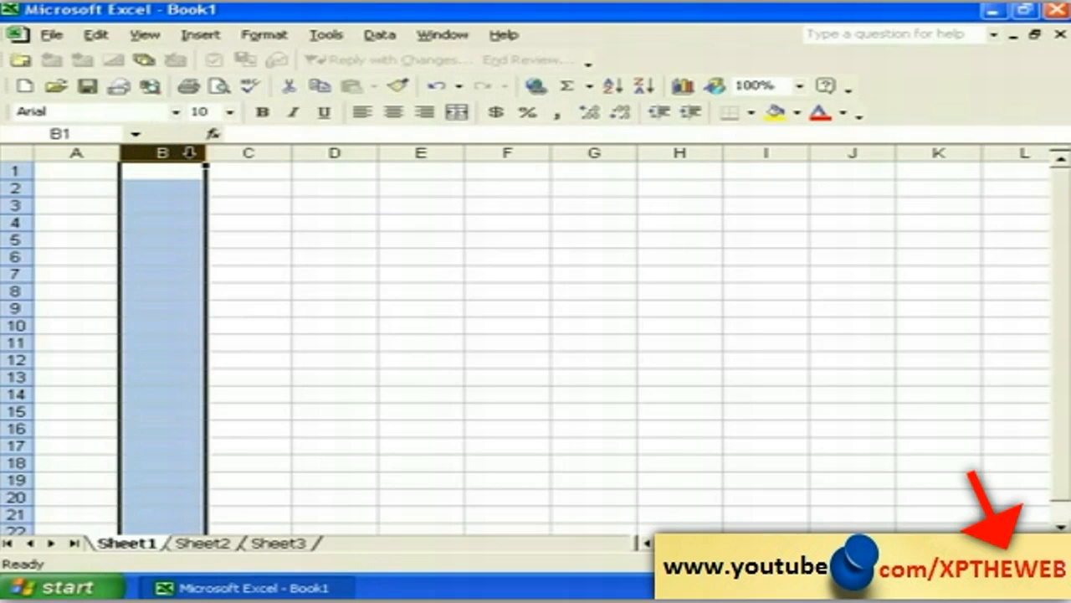
left_click(77, 151)
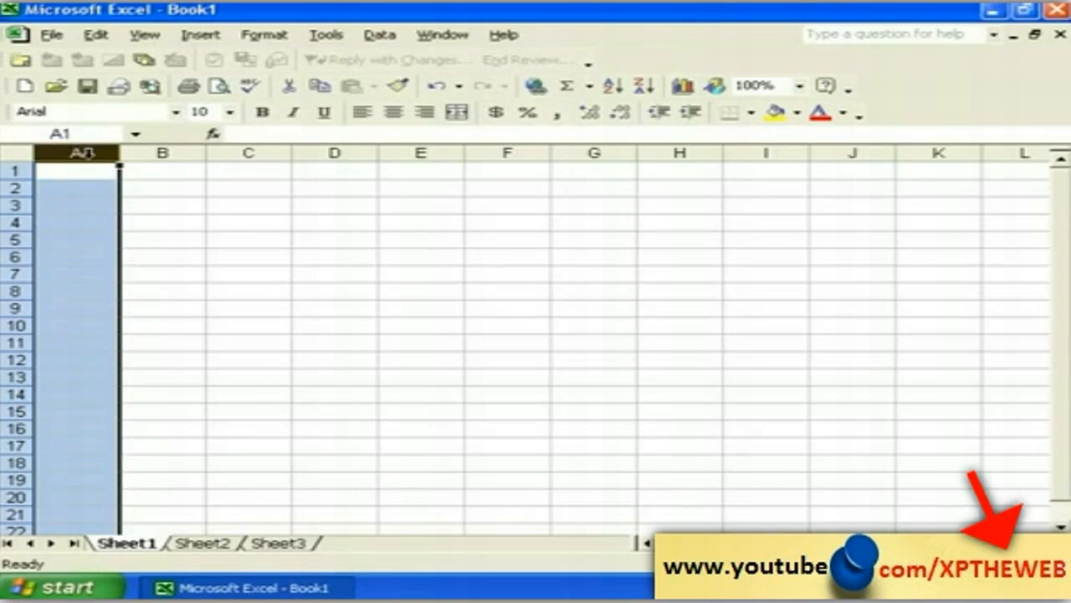
left_click(159, 152)
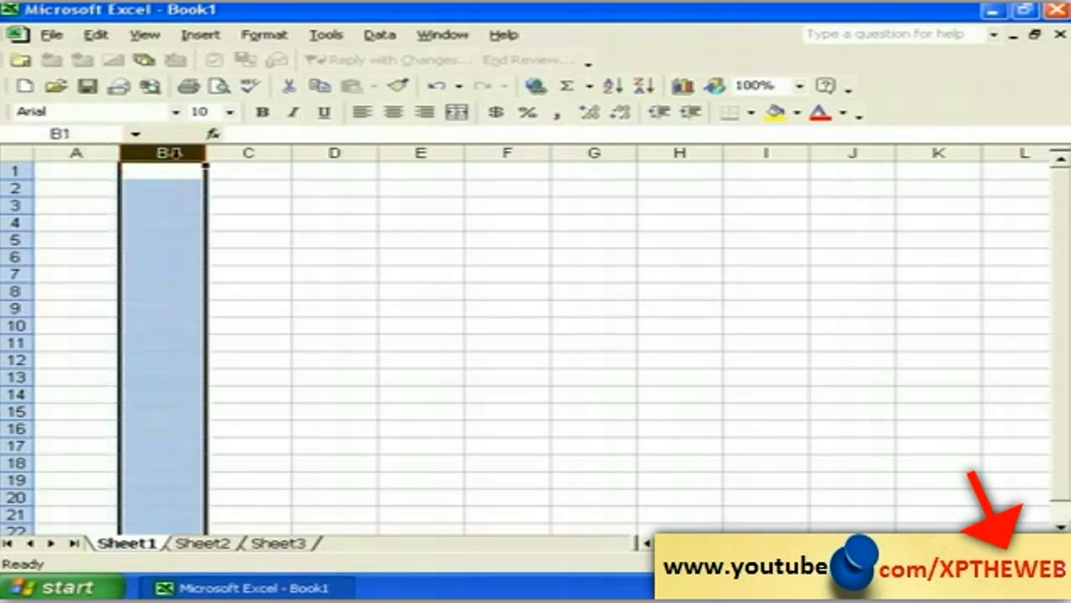
left_click(248, 152)
left_click(76, 152)
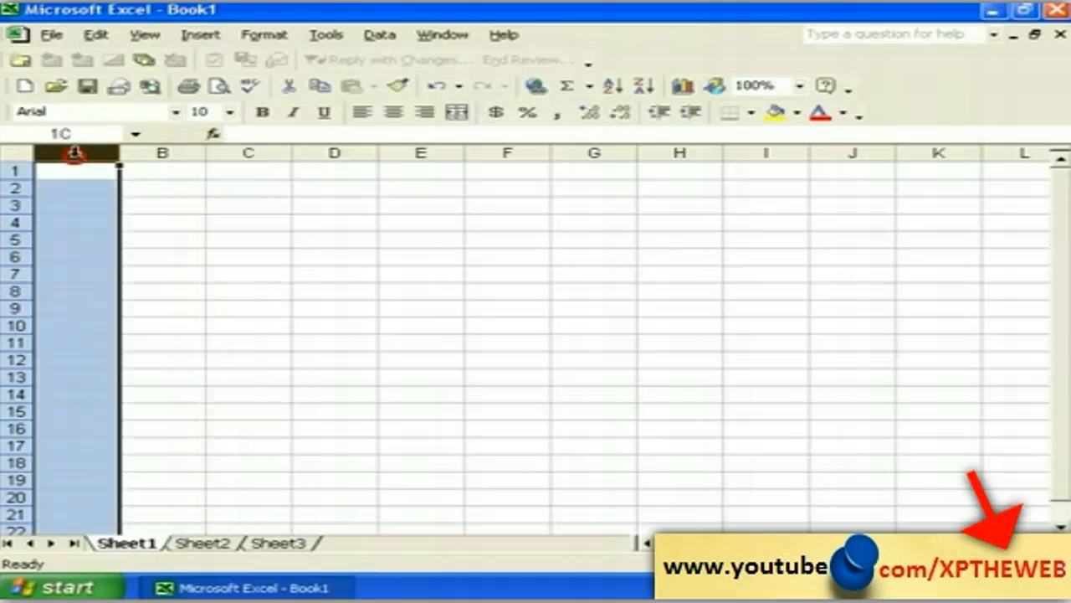
left_click(13, 170)
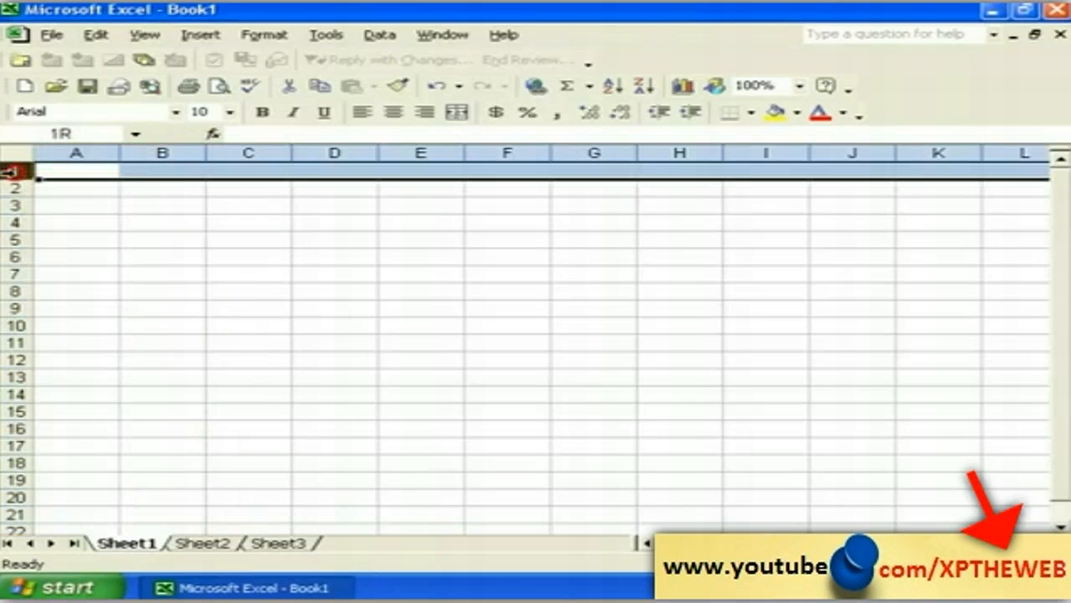
left_click(13, 221)
left_click(13, 240)
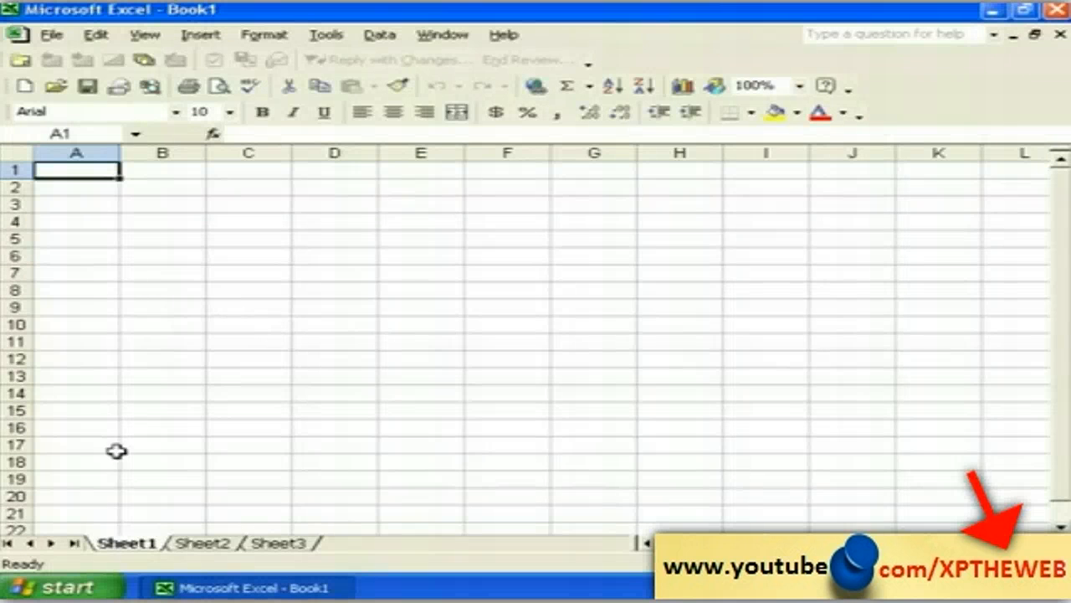
left_click(72, 529)
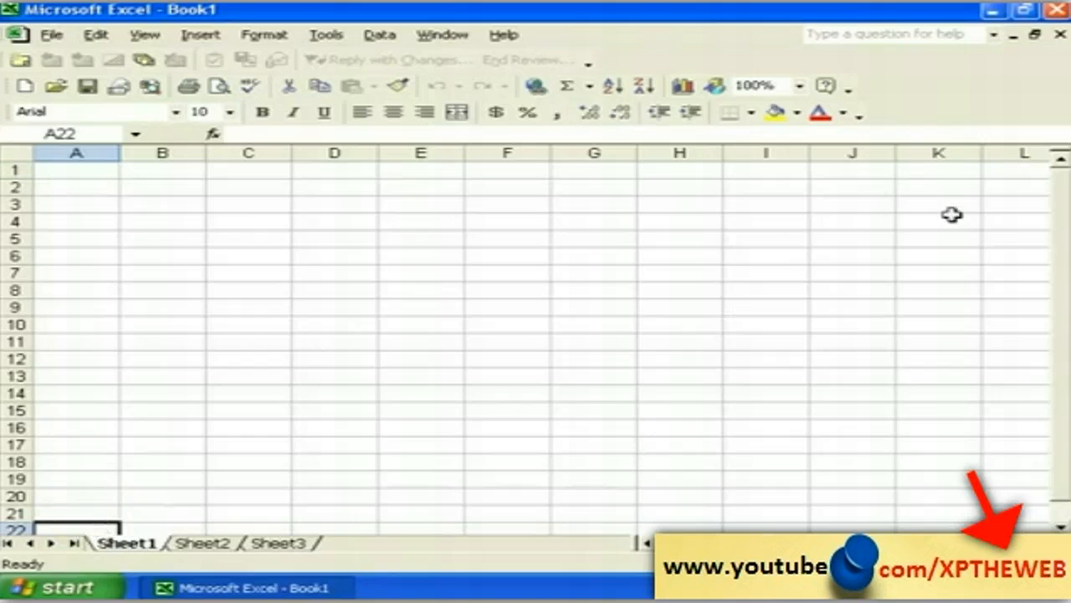
left_click(1014, 170)
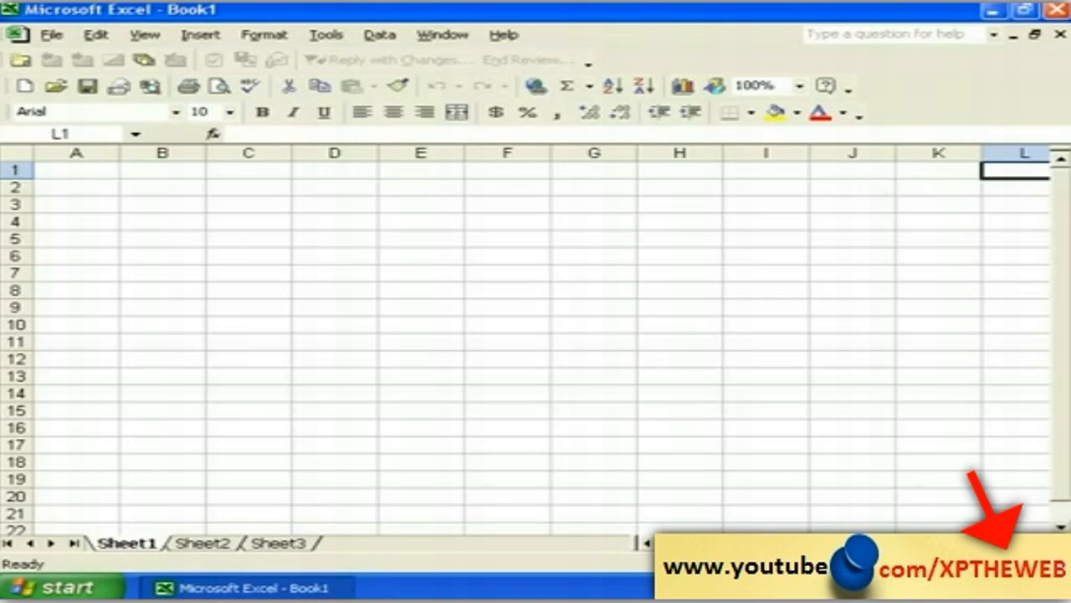
left_click(1061, 529)
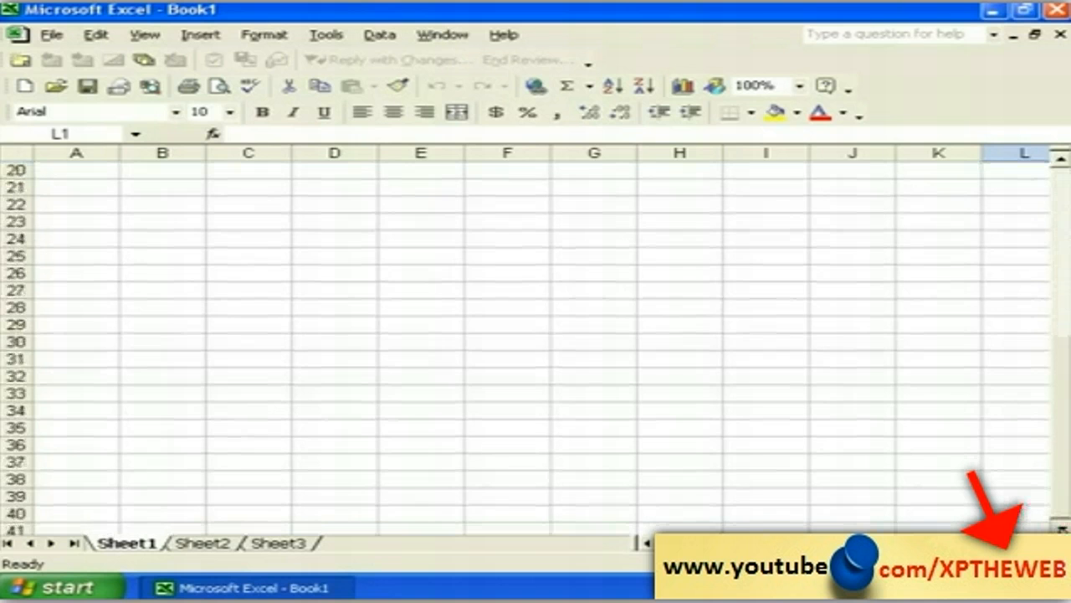
left_click(1040, 544)
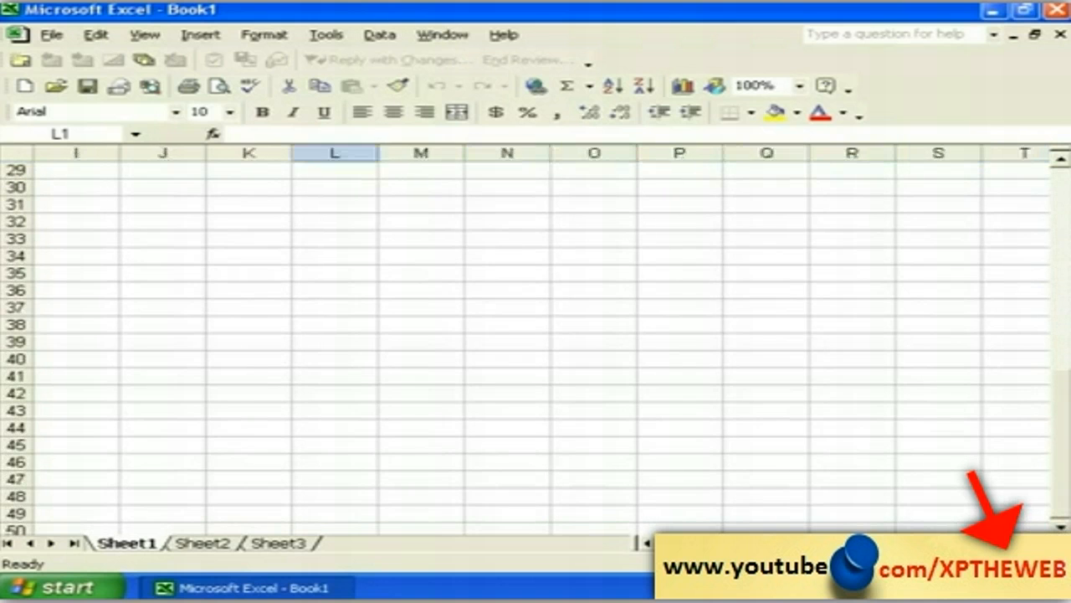
key("ctrl+BackSpace")
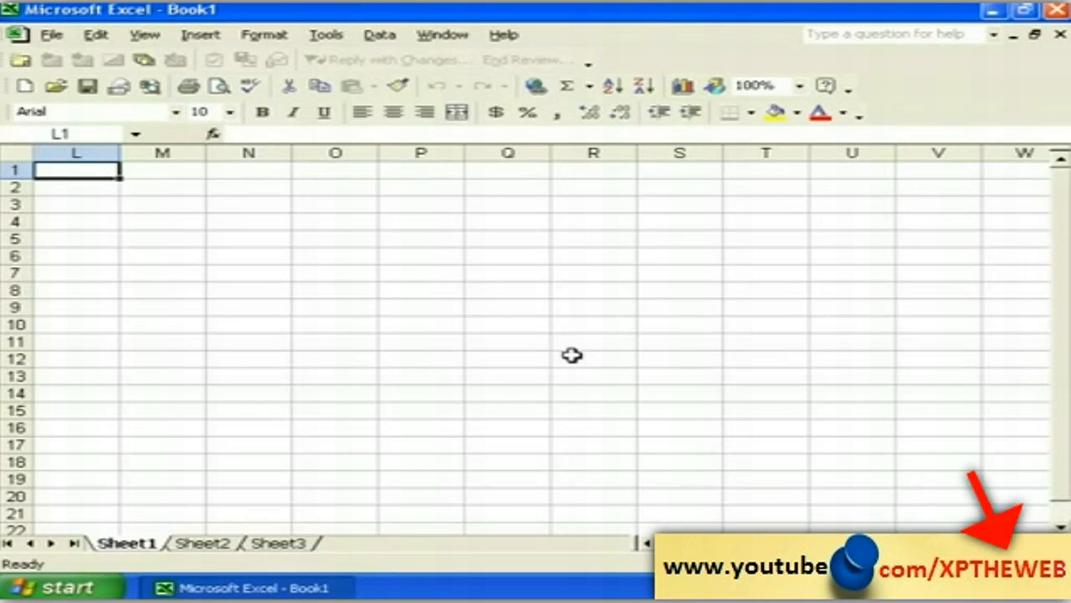
key("Down")
key("Down")
key("Down")
key("Down")
key("Right")
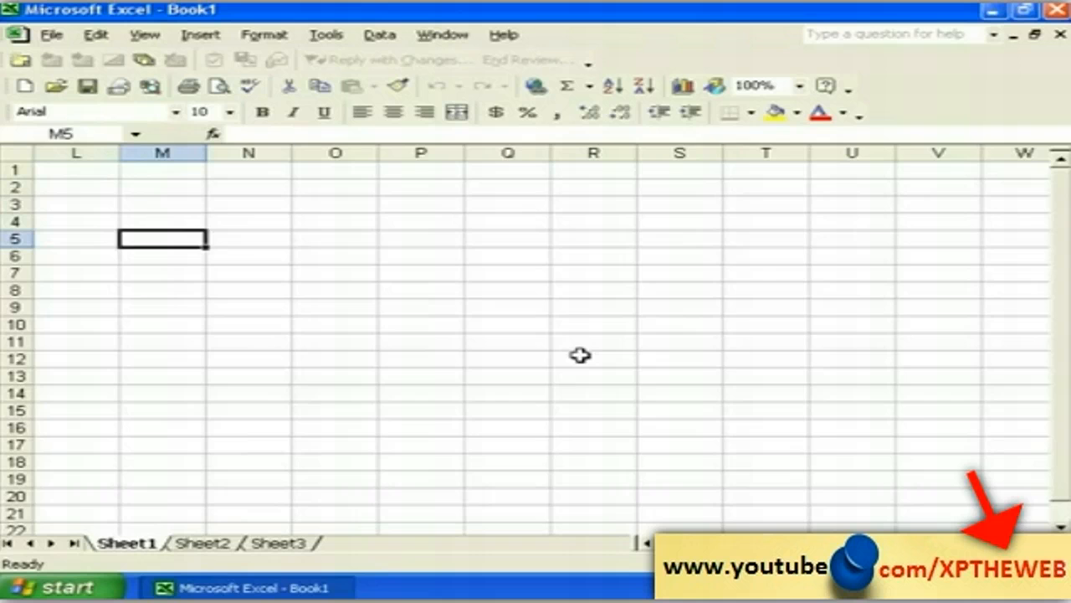
key("Right")
key("Right")
key("Right")
key("Right")
key("Right")
key("Right")
key("Right")
key("Down")
key("Down")
key("Down")
key("Down")
key("Down")
key("Down")
key("Down")
key("Down")
key("Down")
key("Down")
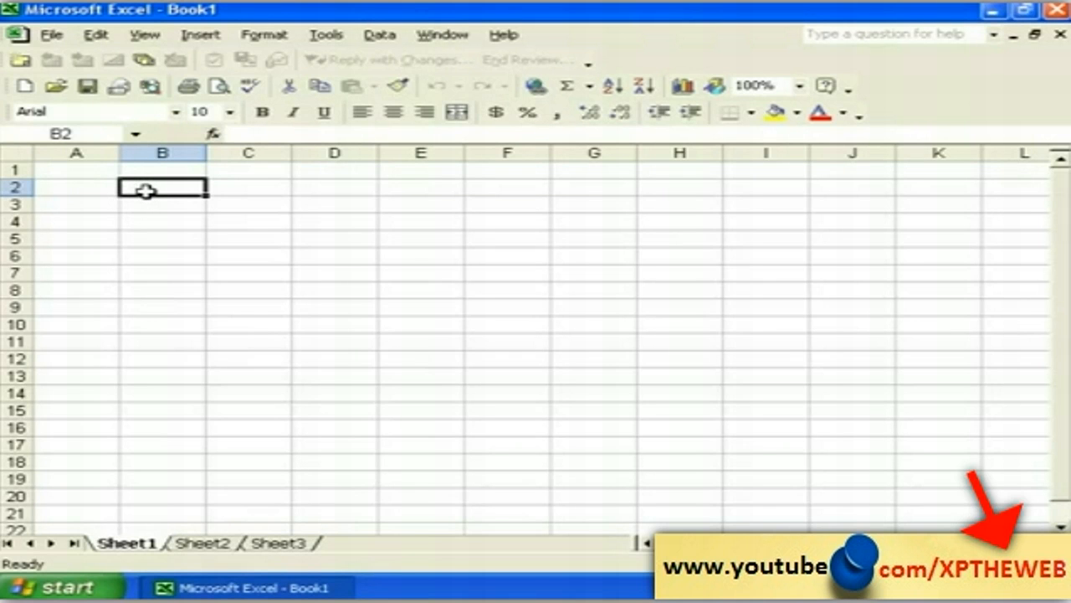
Step: In Book5, select cells B5, C6, C5, C4 and B4 in turn, ending on cell B3
left_click(170, 234)
left_click(264, 252)
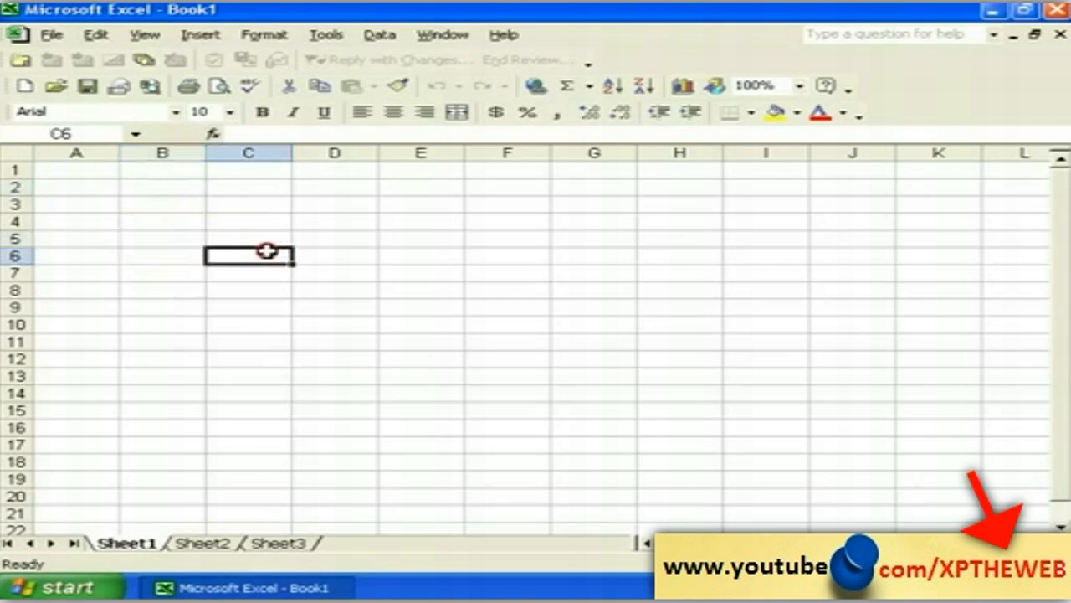
left_click(245, 236)
left_click(221, 221)
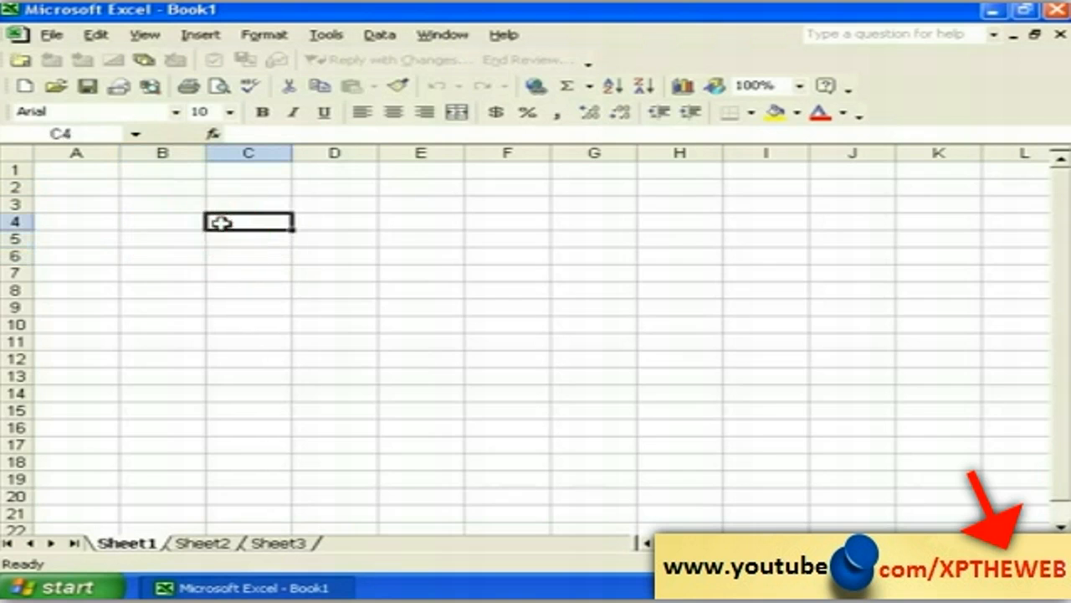
left_click(163, 220)
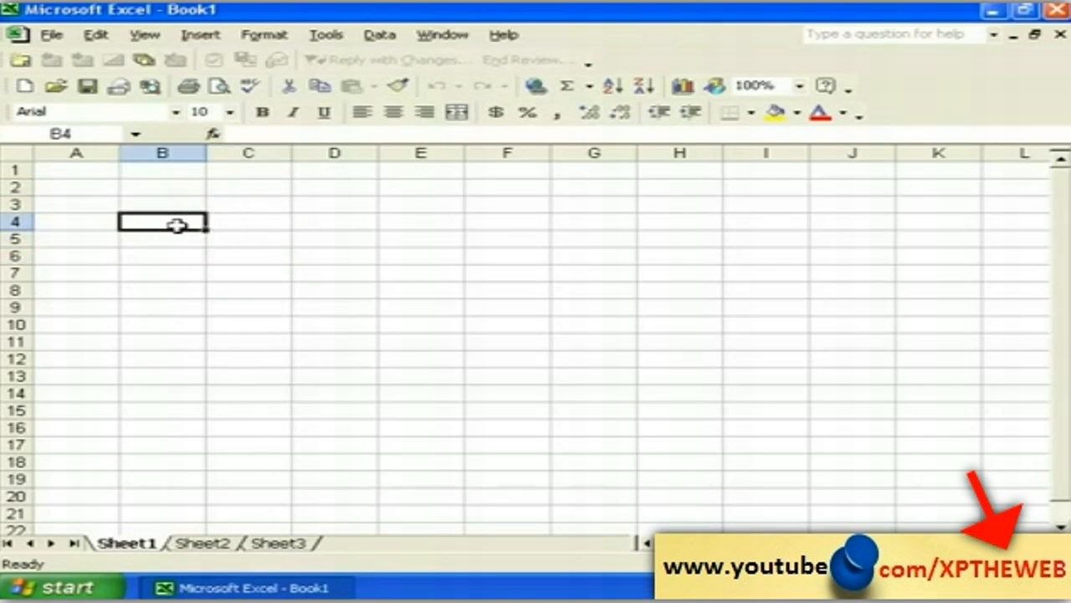
left_click(261, 222)
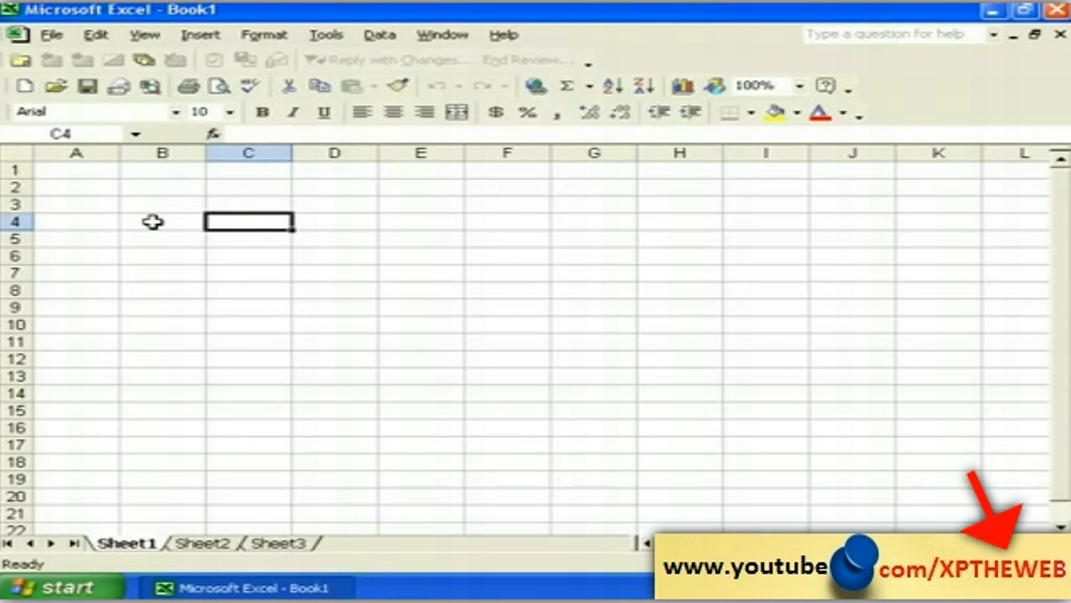
left_click(153, 221)
left_click(148, 205)
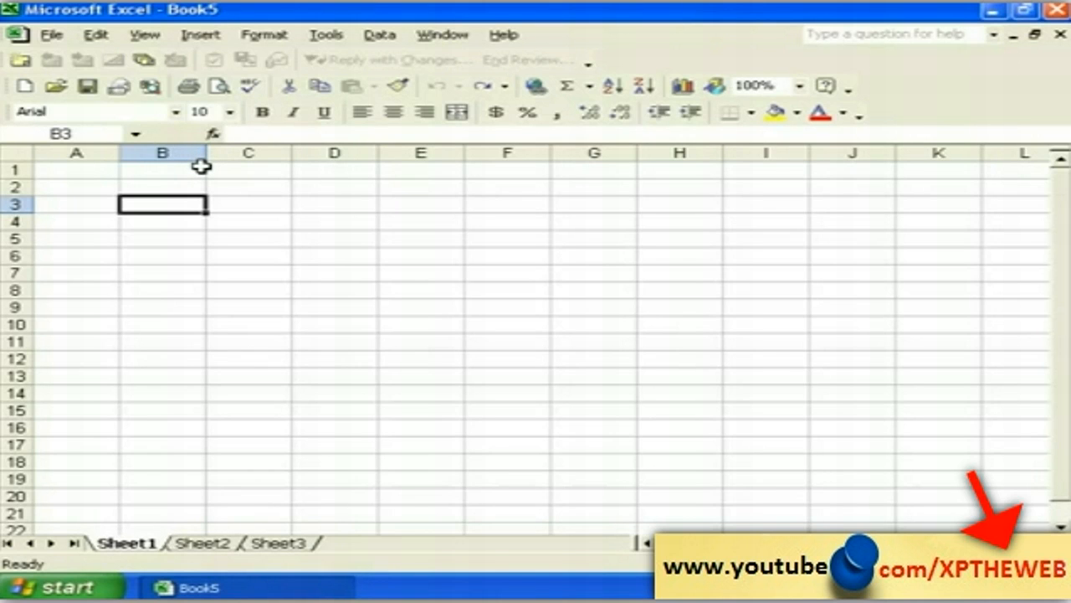
Step: Widen column B to about 16.71 and make row 3 roughly twice as tall
left_click(170, 223)
left_click(167, 204)
left_click_drag(205, 151, 285, 151)
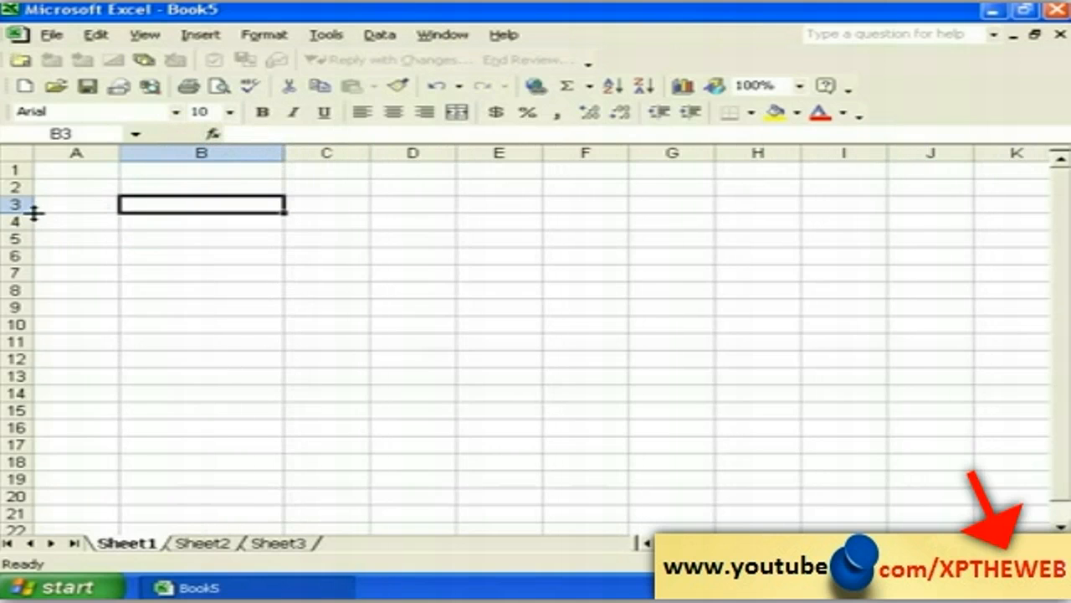
left_click_drag(27, 213, 28, 234)
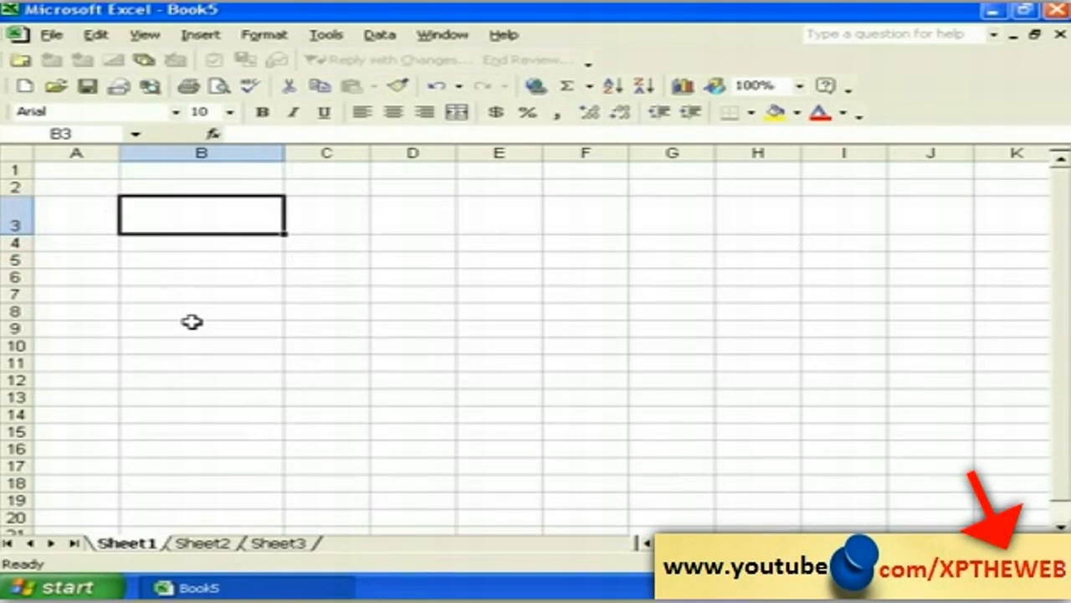
Step: Set the height of row 8 to 30 with Format > Row > Height
left_click(349, 308)
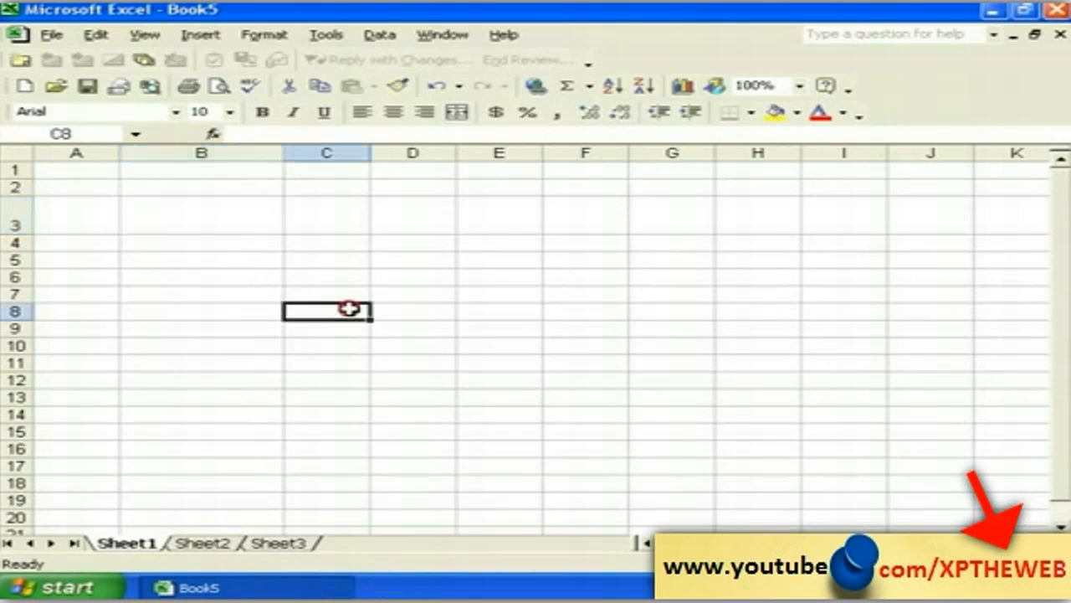
left_click(259, 36)
mouse_move(303, 83)
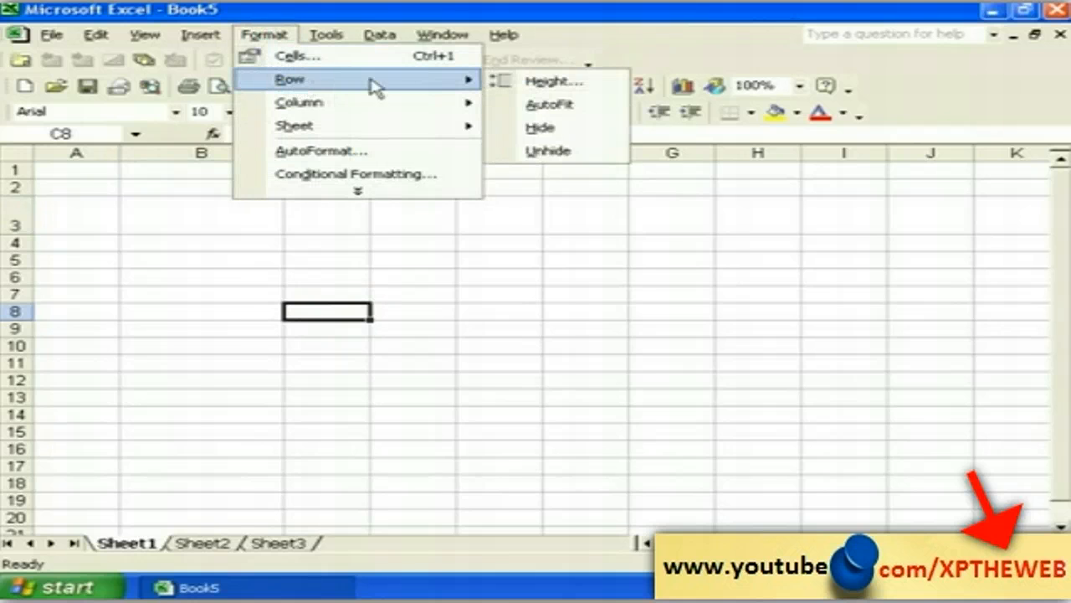
left_click(520, 84)
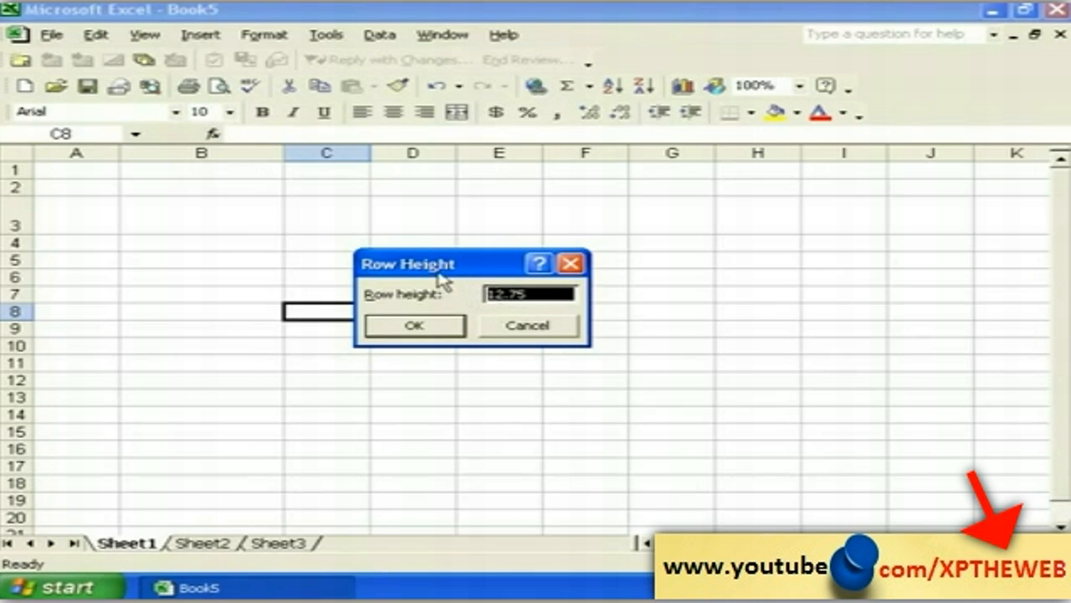
left_click_drag(436, 272, 452, 277)
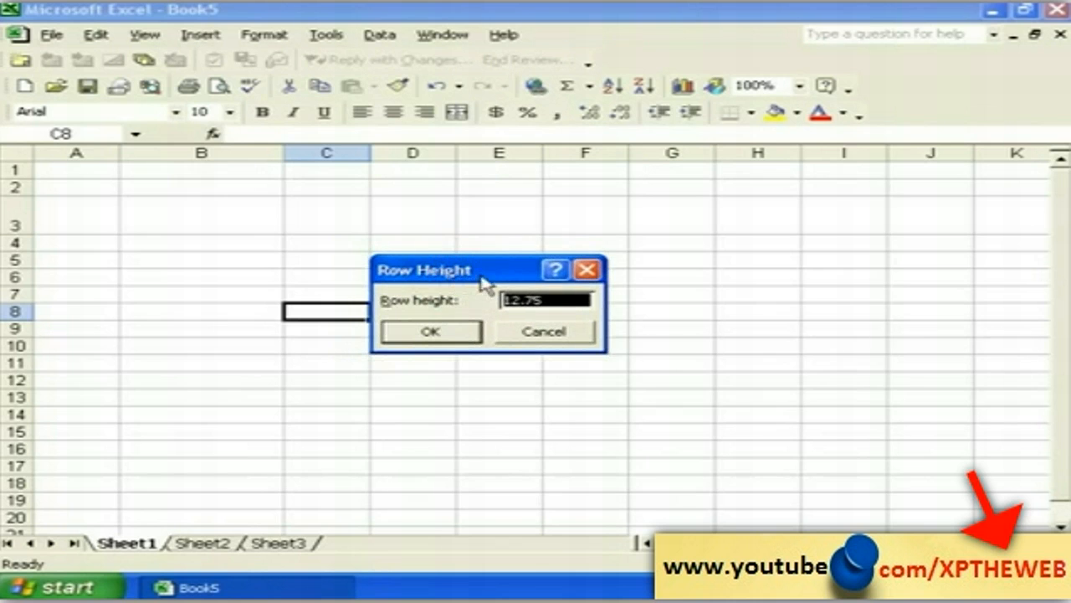
type("30")
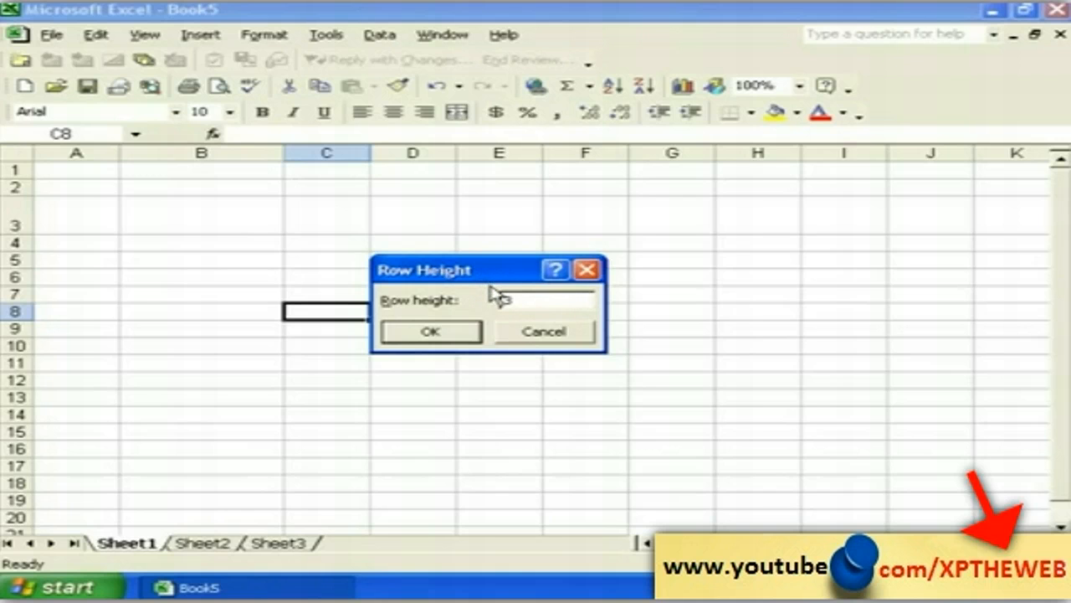
left_click(431, 332)
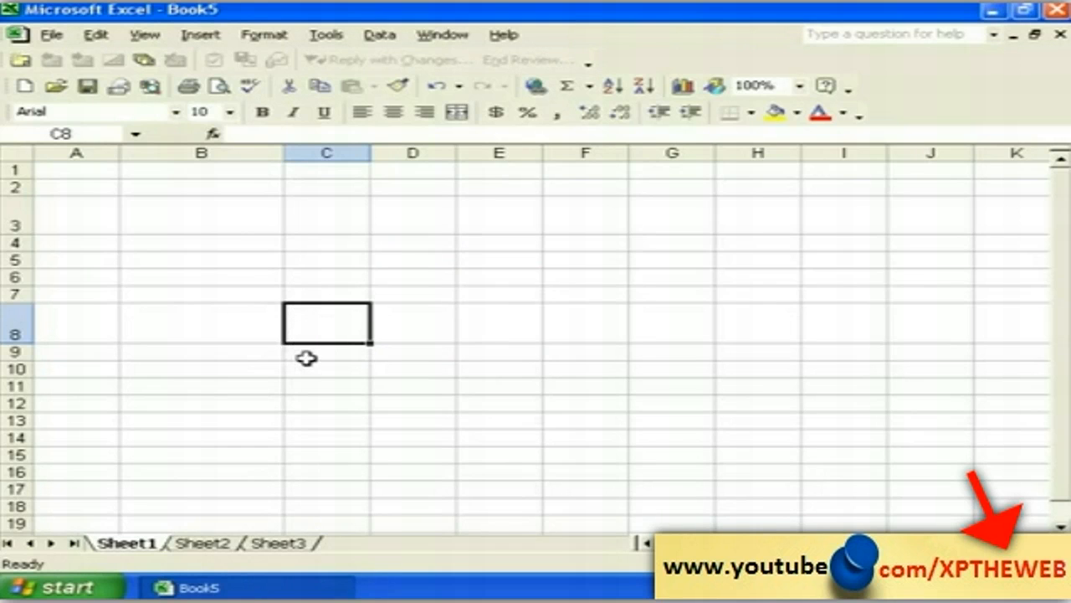
Step: Give column C a width of 15 using Format > Column > Width
left_click(284, 41)
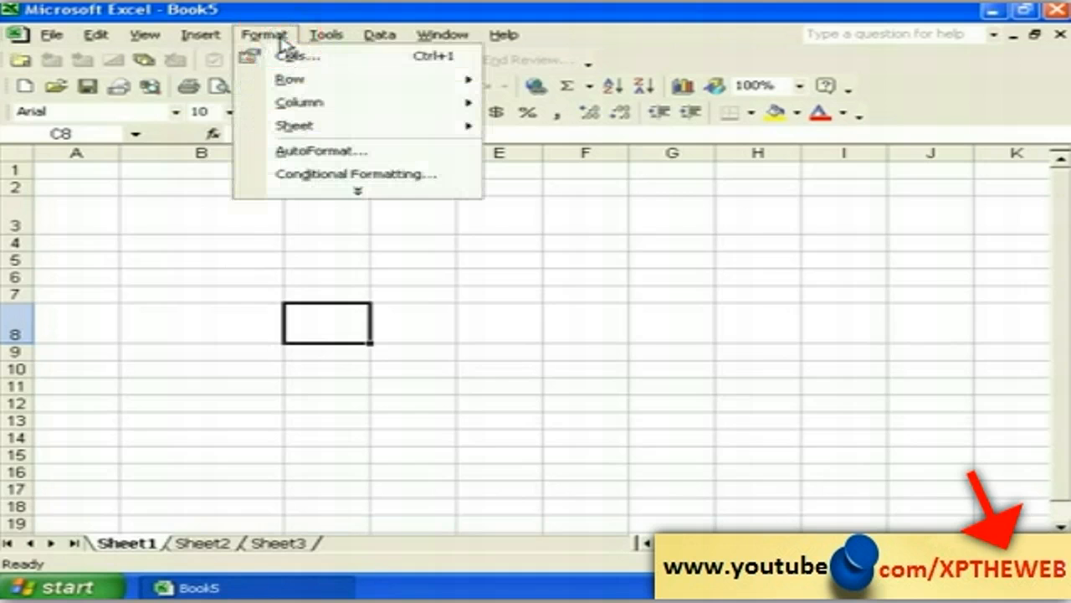
mouse_move(334, 124)
mouse_move(343, 104)
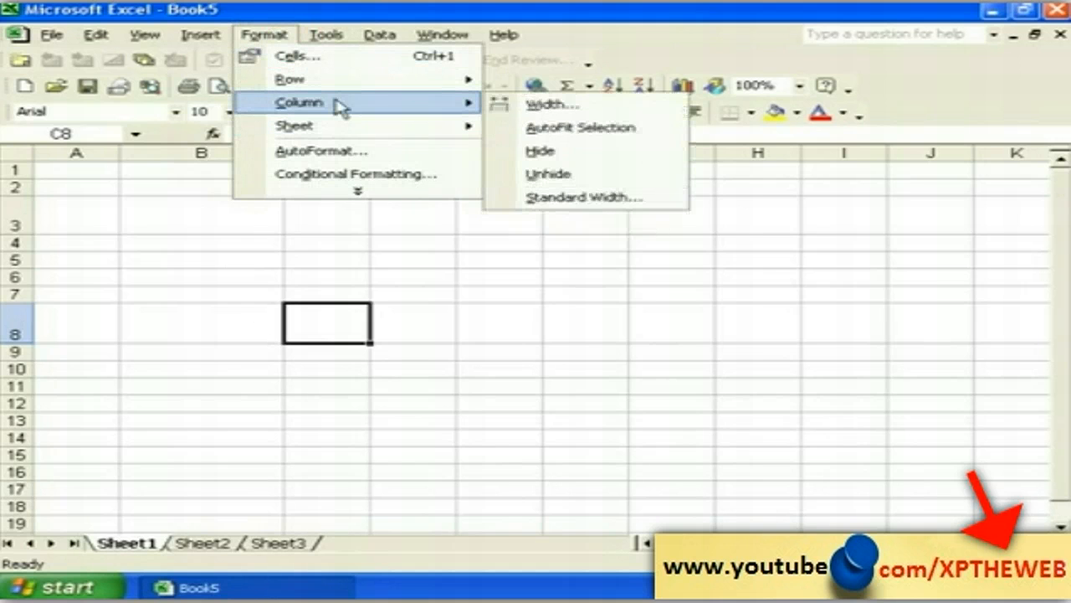
left_click(537, 113)
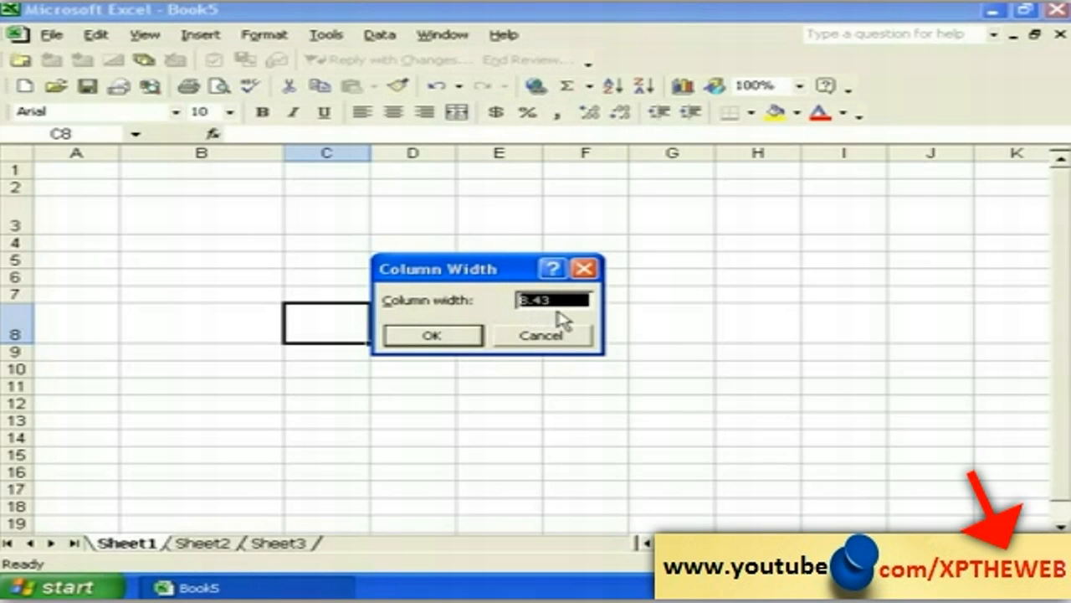
type("15")
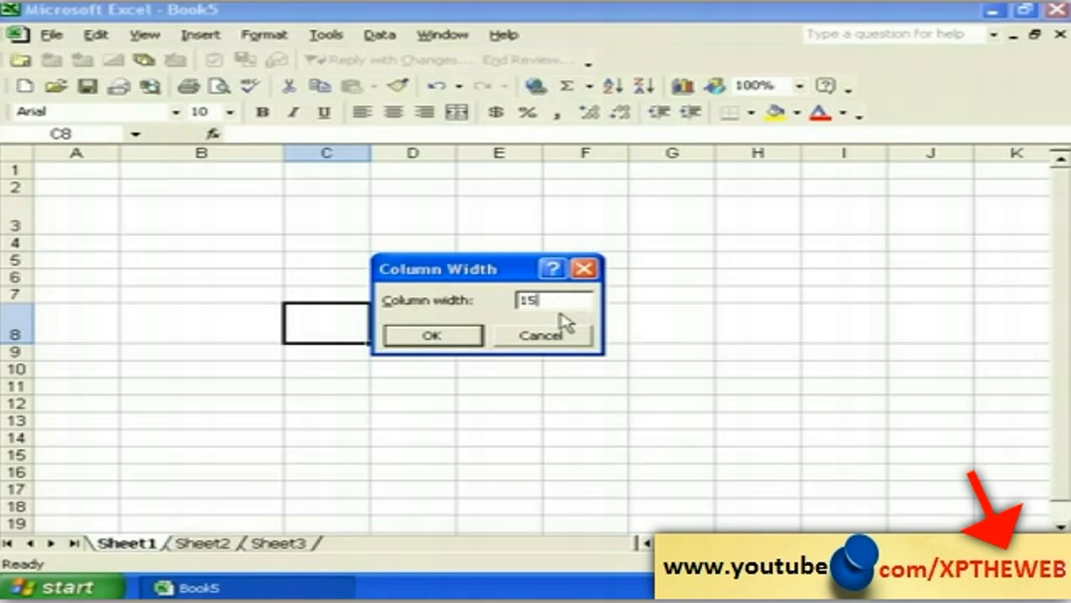
left_click(445, 337)
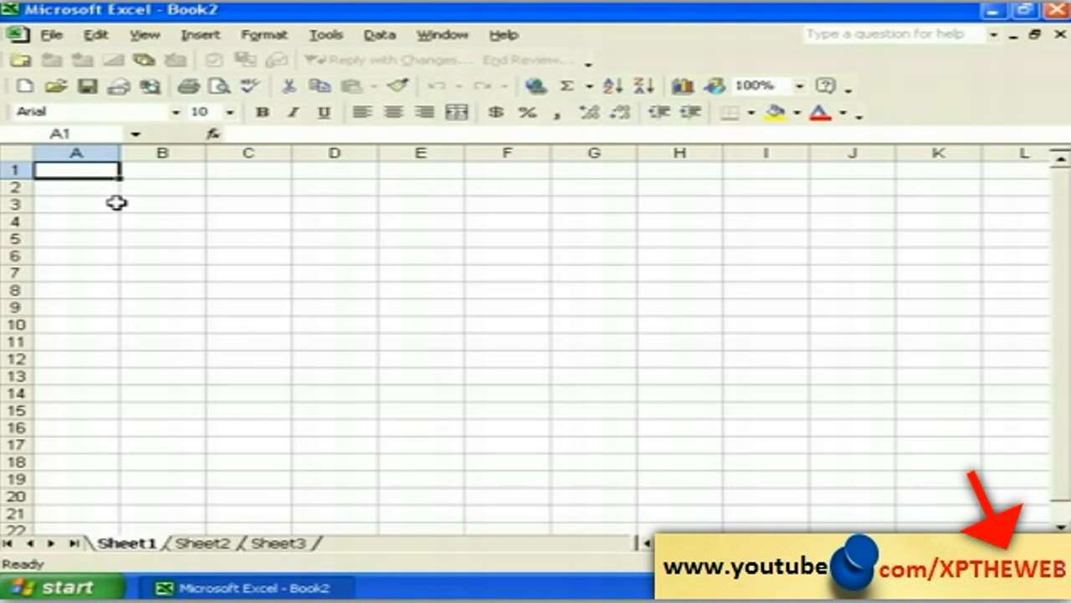
Step: Select cells B1 and C1 on Book2's empty Sheet1
left_click(158, 174)
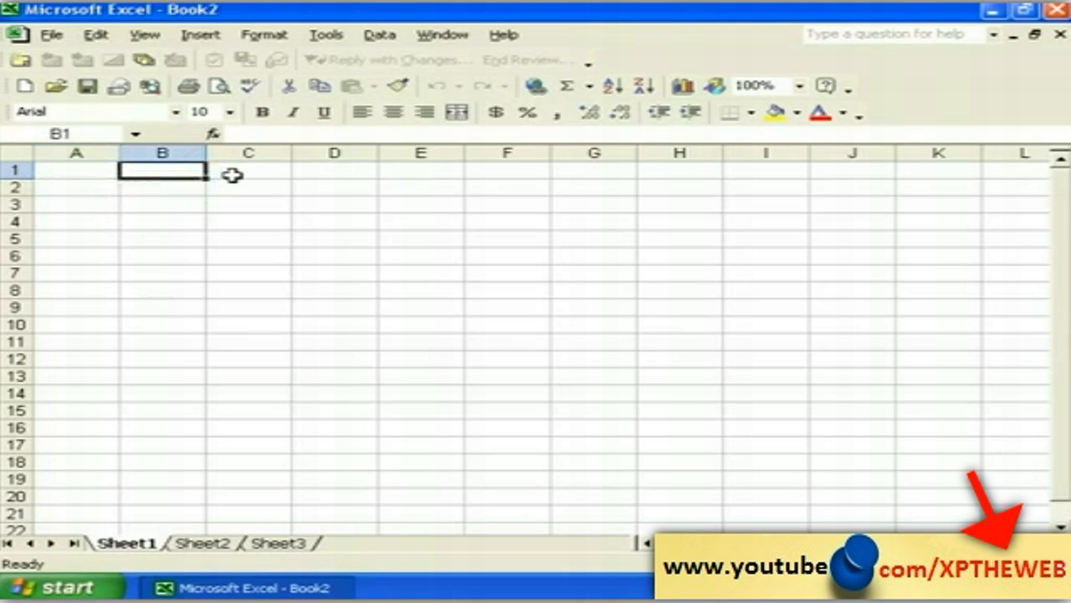
left_click(267, 173)
Step: Enter the headers SLNO in A1 and NAME in B1
left_click(351, 170)
left_click(421, 172)
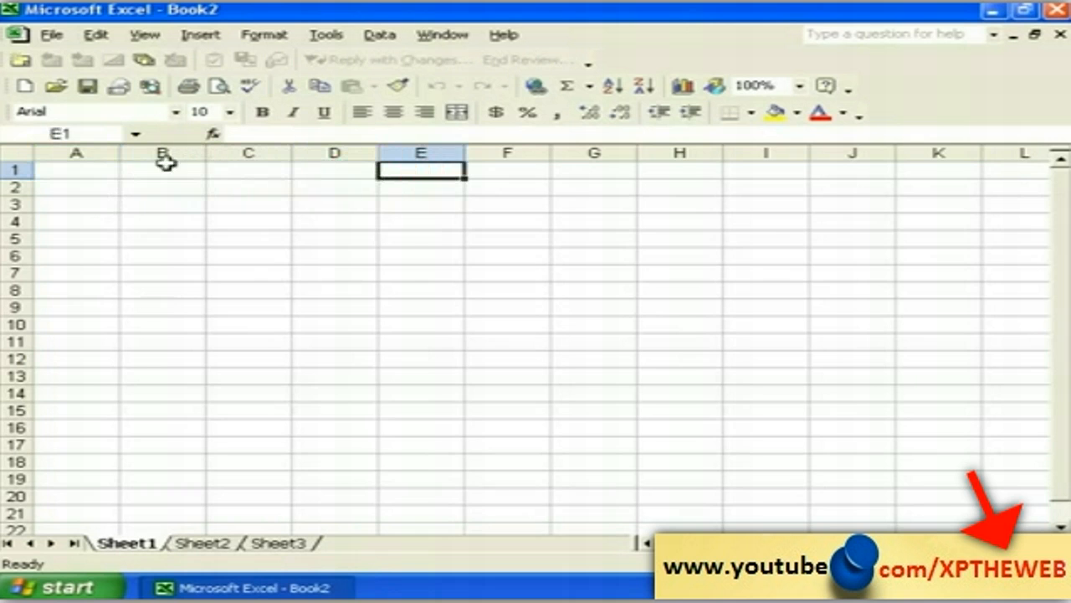
left_click(79, 171)
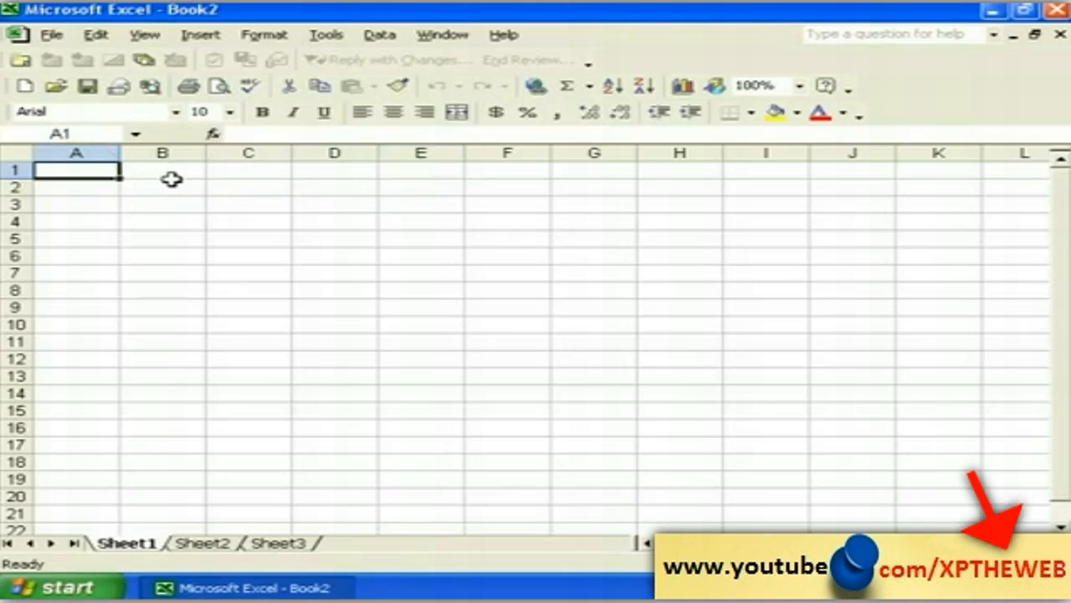
type("SLNO")
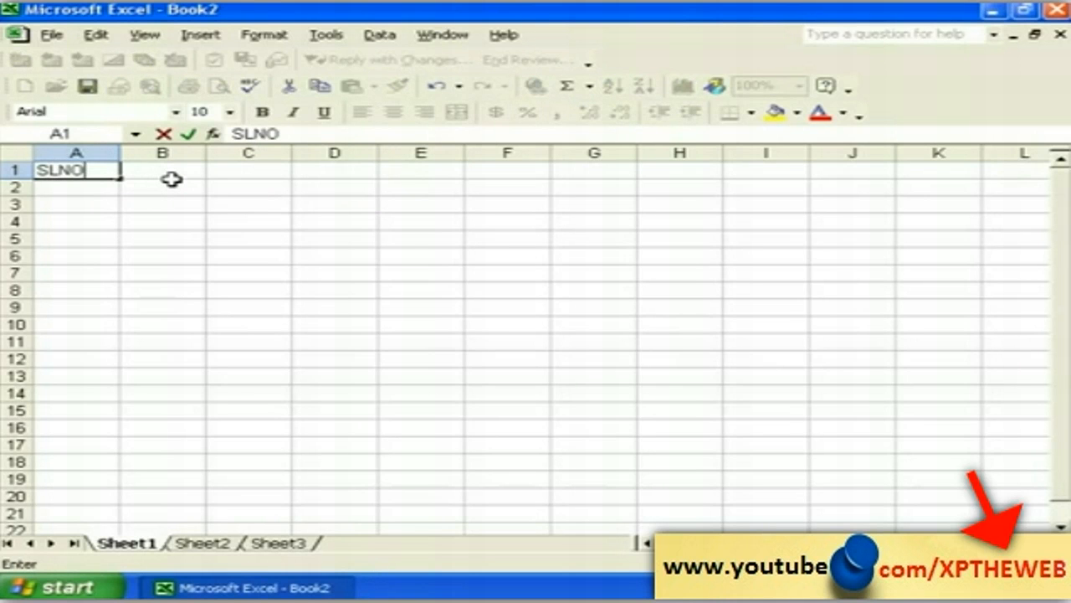
left_click(172, 178)
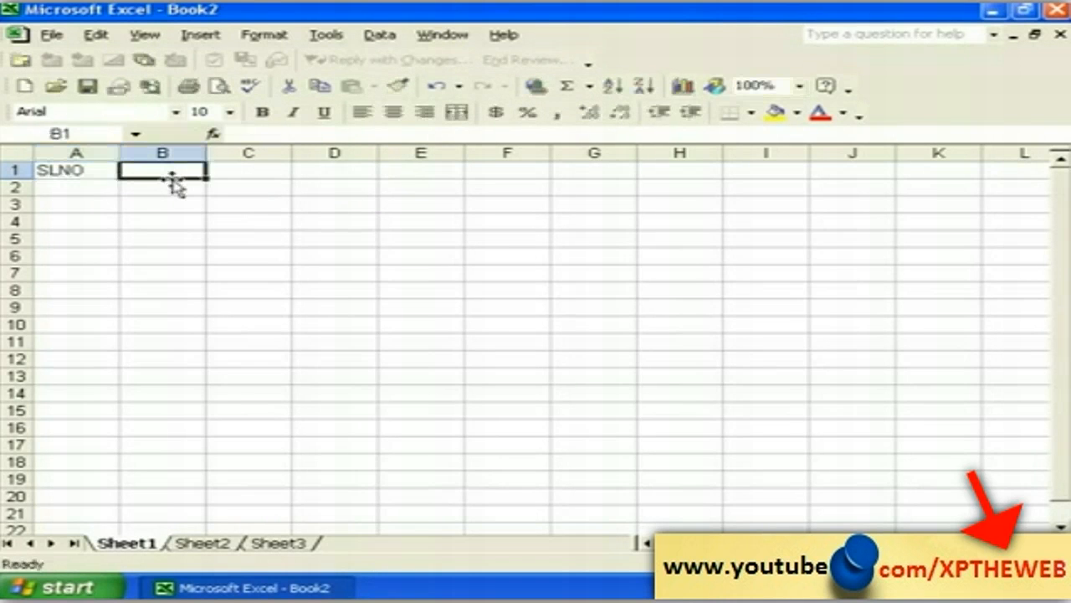
type("NAME")
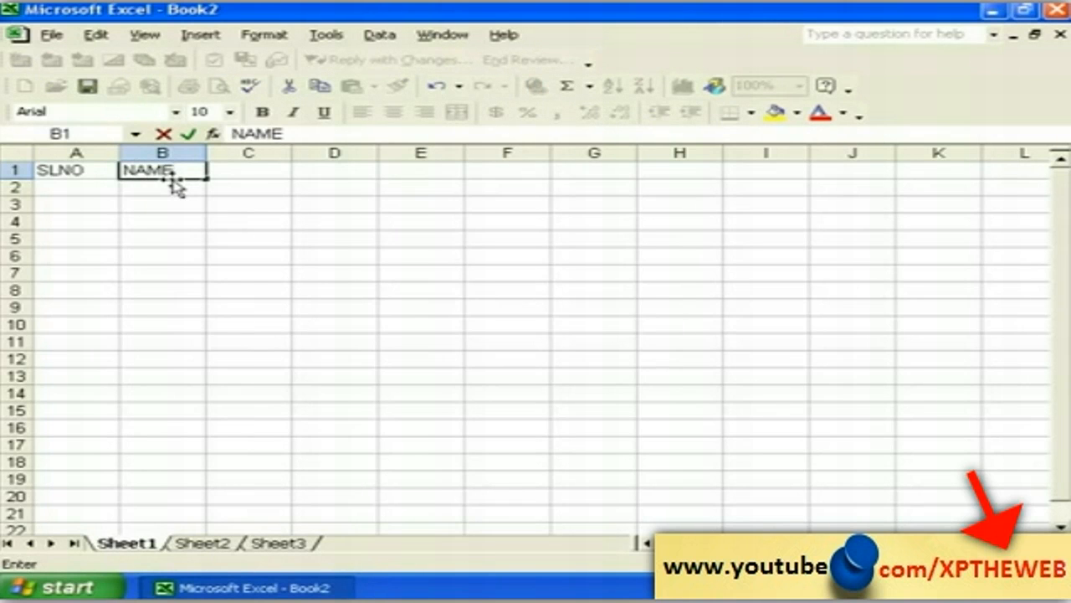
key("Tab")
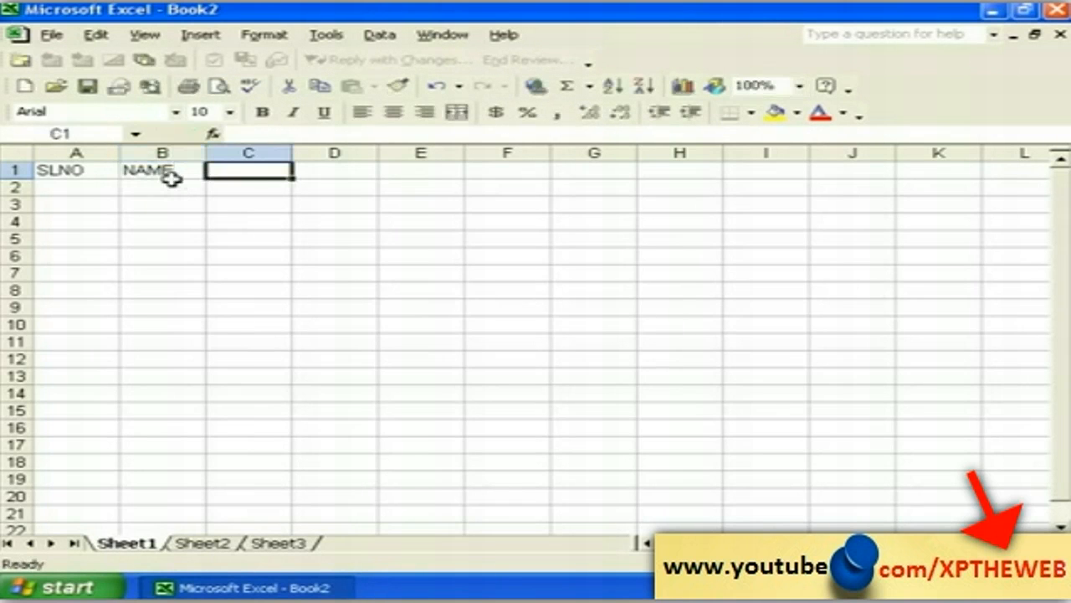
Step: Add the headers M1, M2 and M3 in C1 to E1, then return toward the start of row 2
type("M")
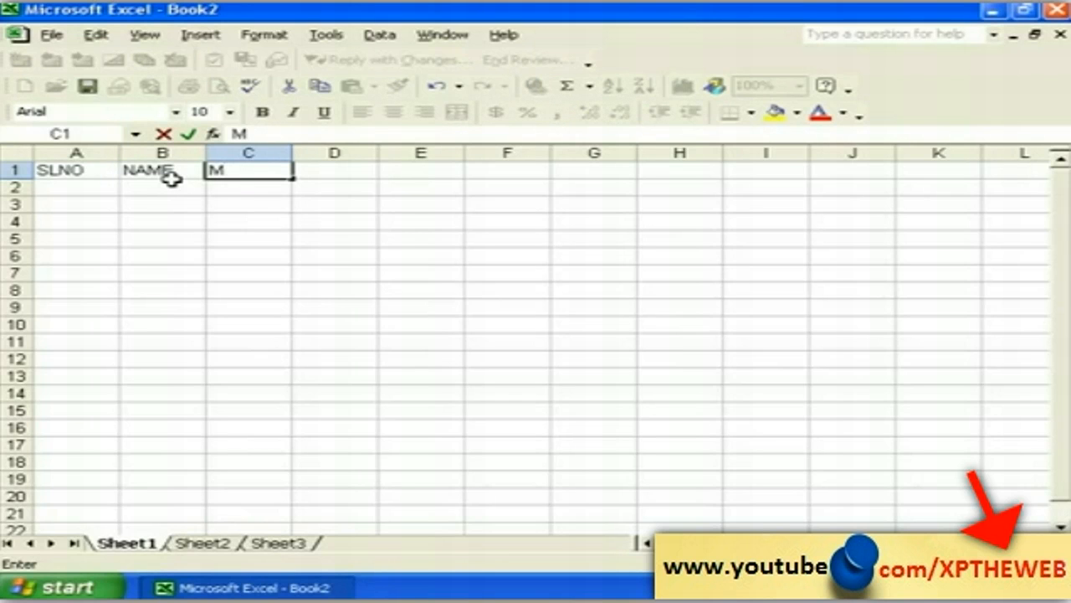
type("1")
key("Tab")
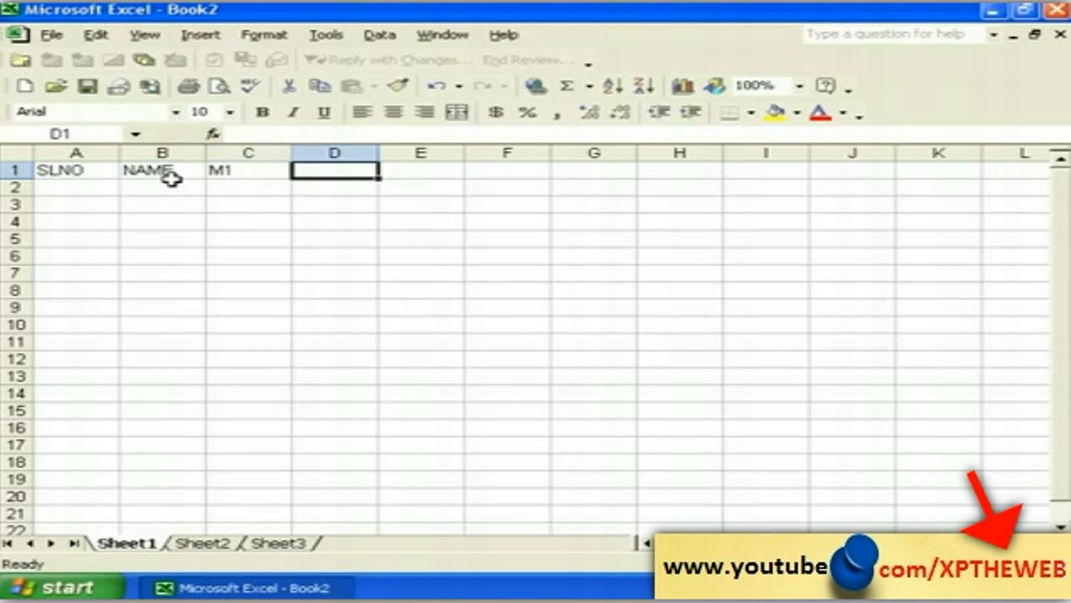
type("M2")
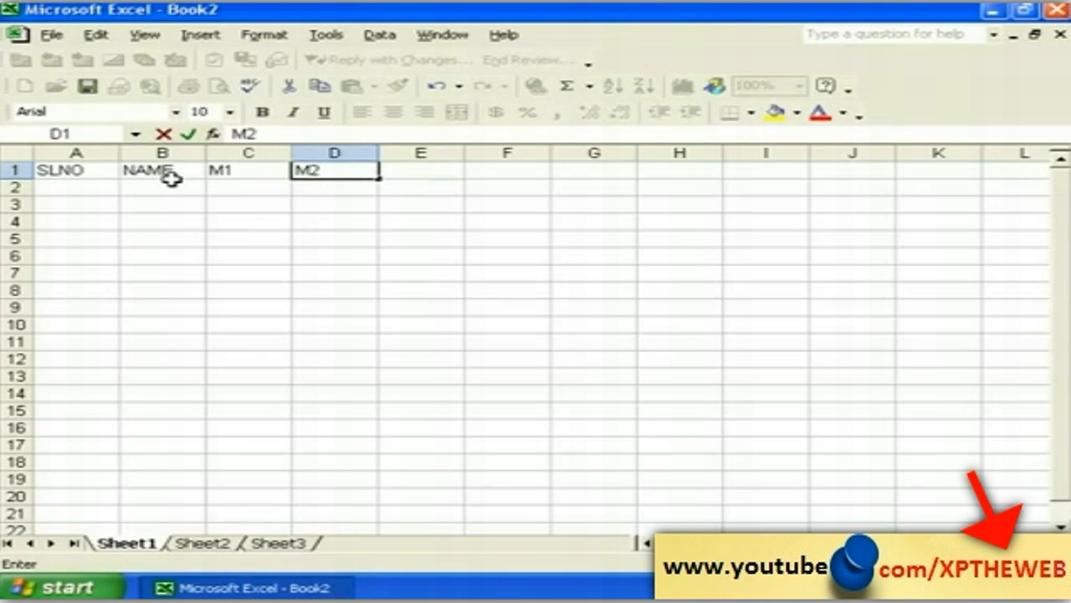
key("Tab")
type("M")
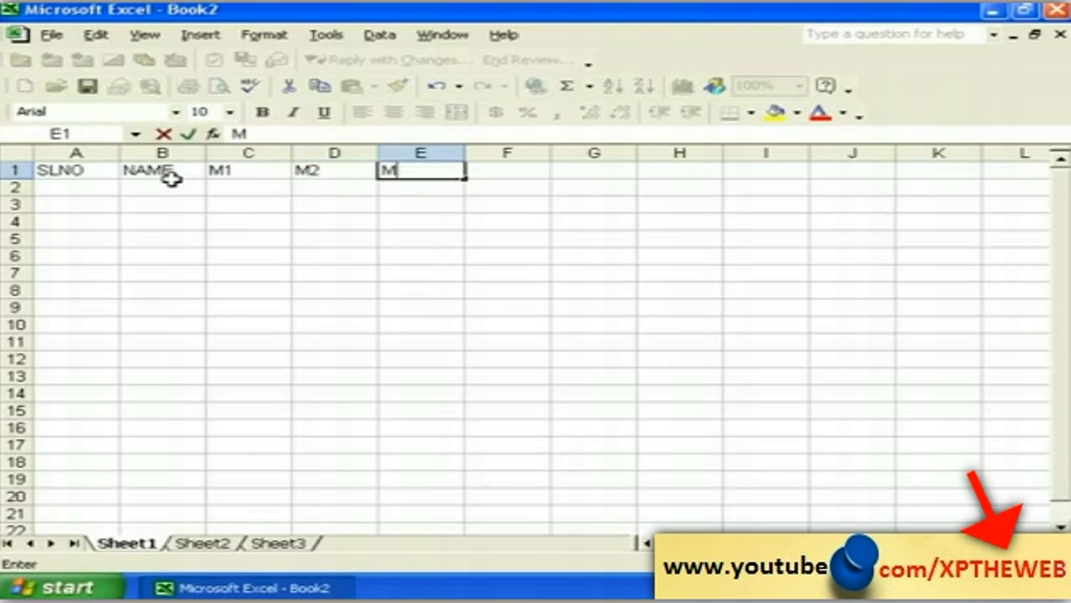
type("3")
key("Tab")
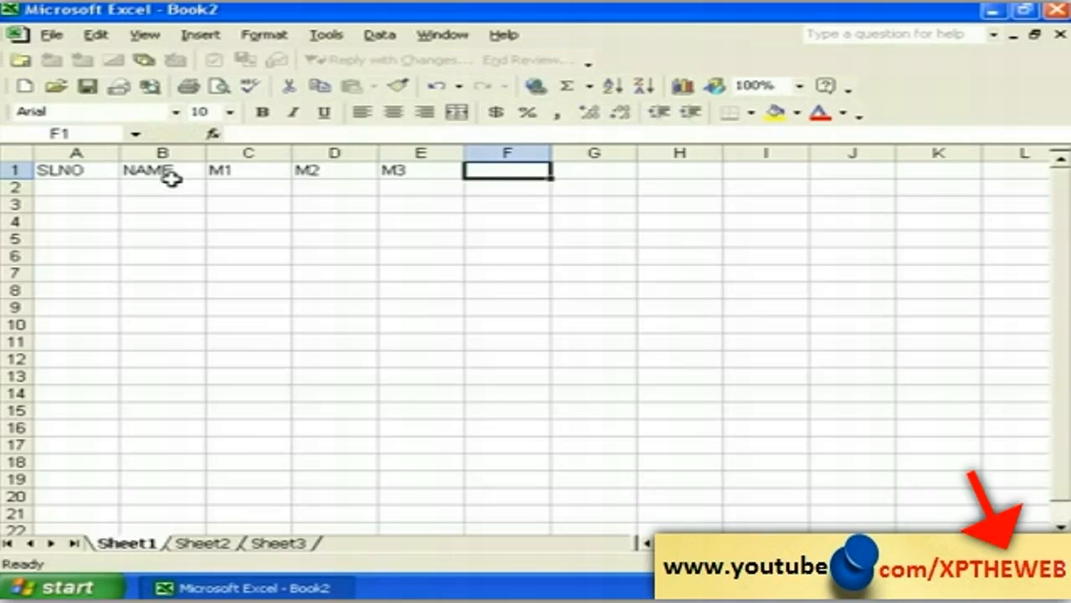
key("Down")
key("Left")
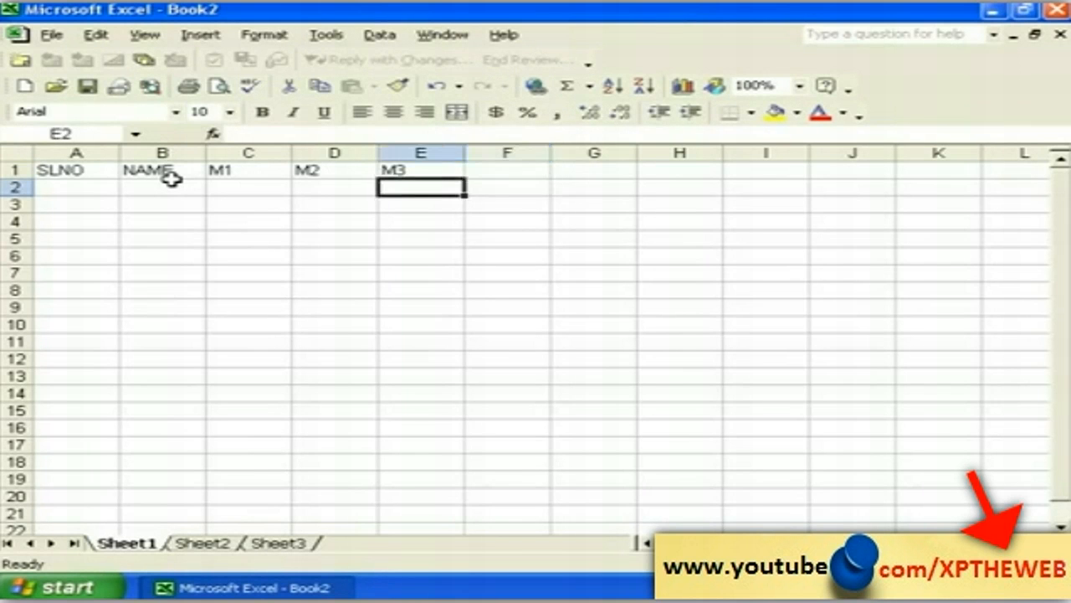
key("Left")
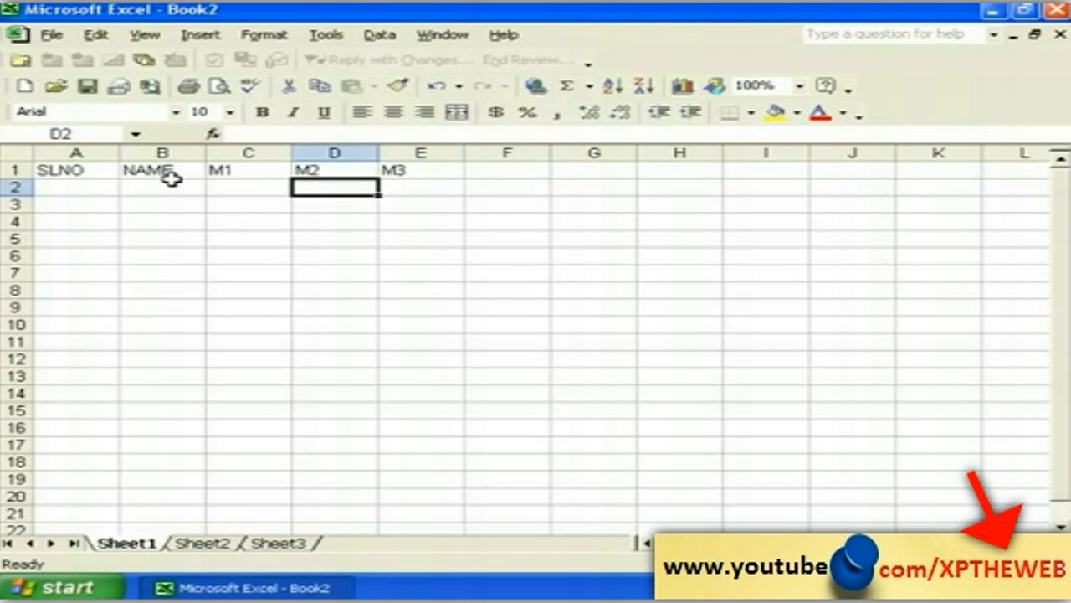
key("Left")
Step: Enter serial number 1 in A2 and the first student's name in B2
key("Left")
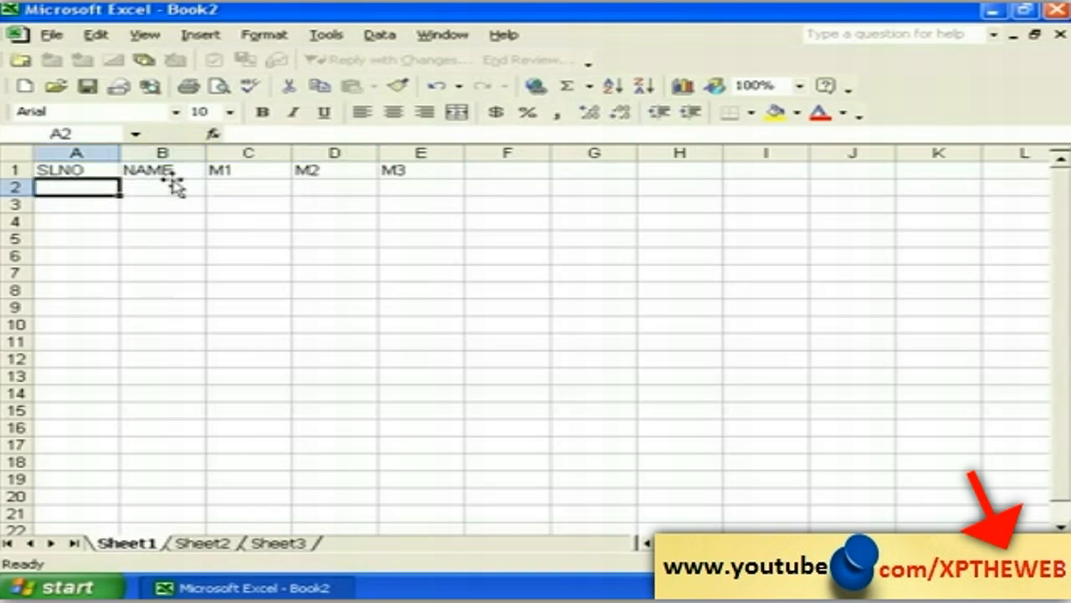
key("Left")
type("1")
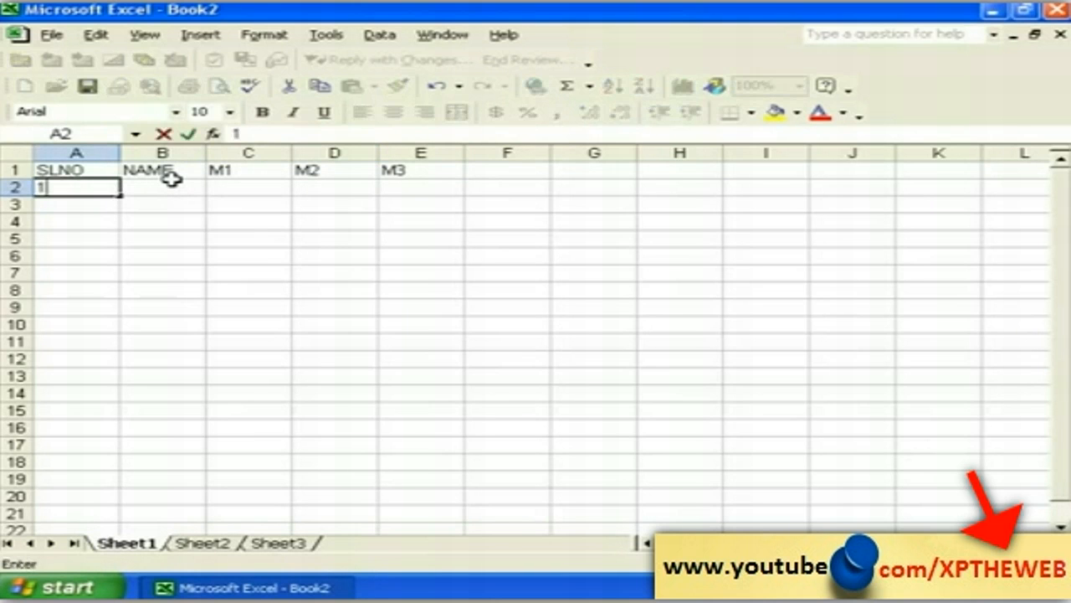
left_click(174, 186)
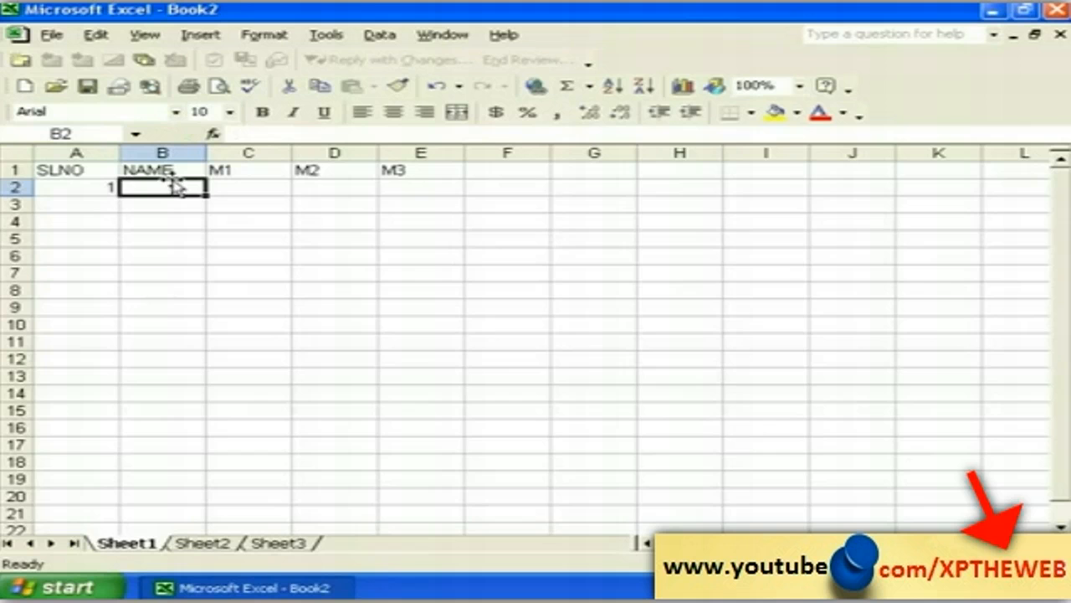
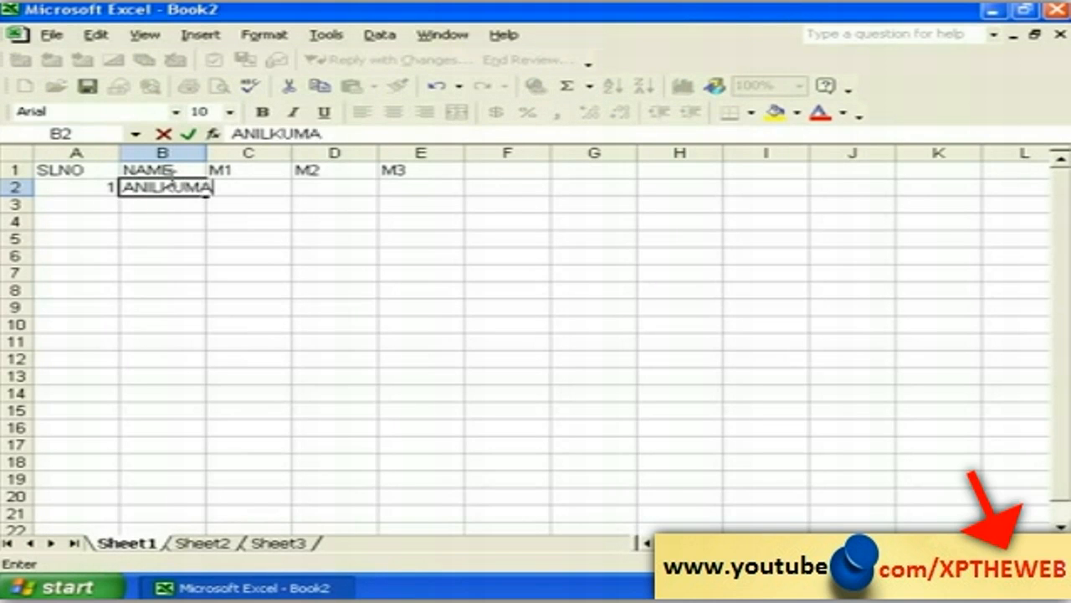
left_click(159, 205)
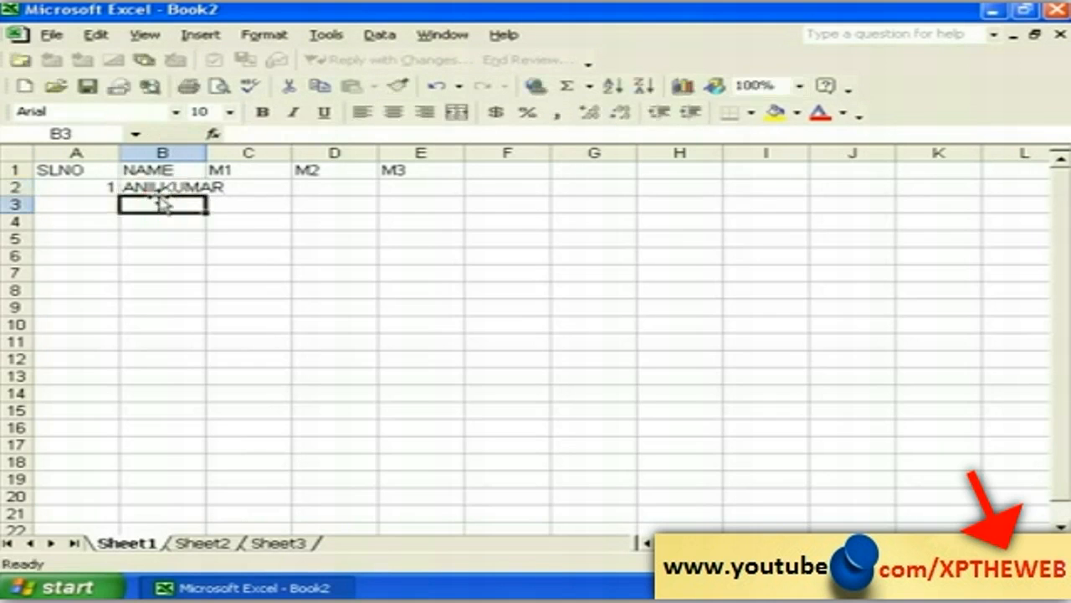
Step: Widen column B to about 11.57 so the full name fits
left_click(156, 186)
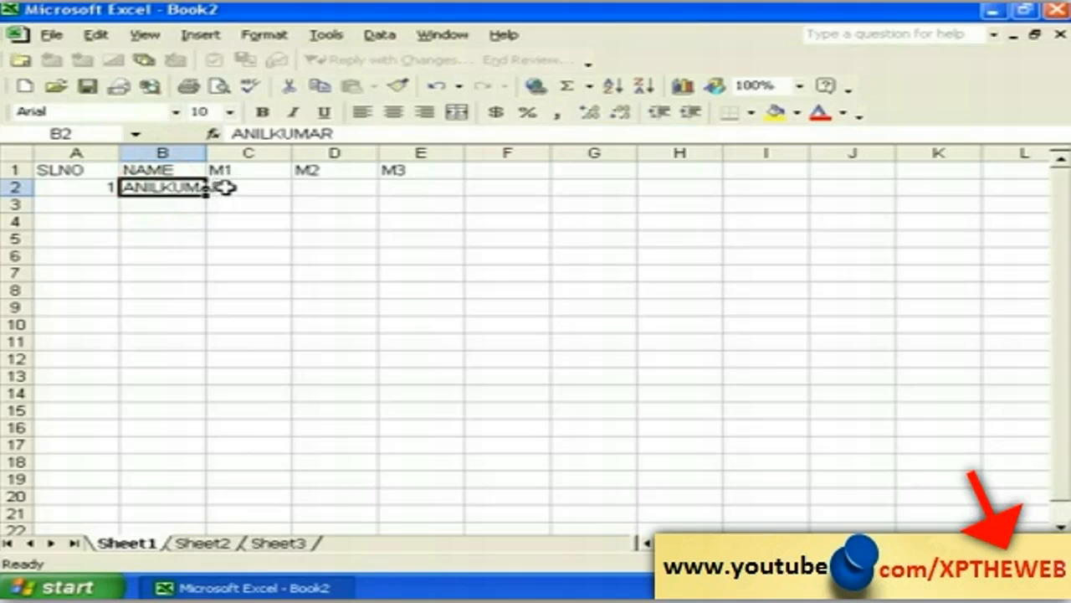
left_click(154, 205)
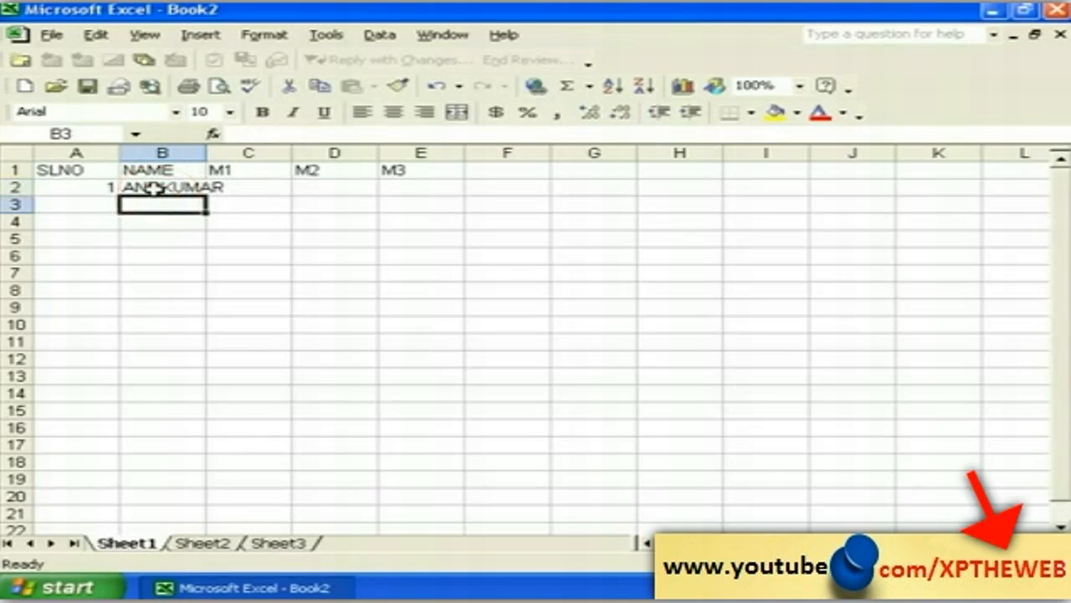
left_click(155, 187)
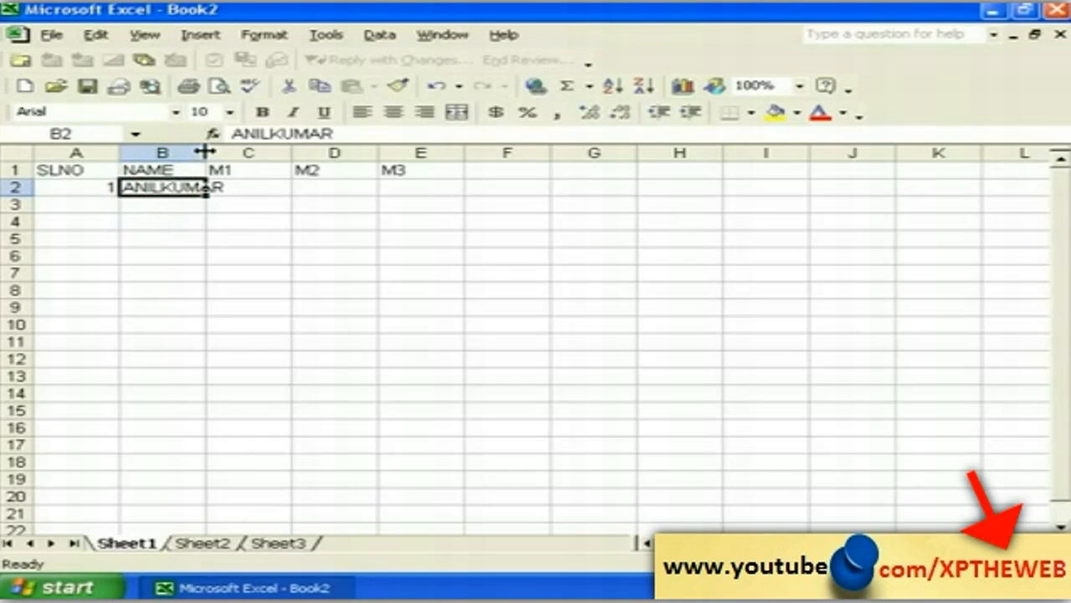
left_click_drag(205, 151, 235, 151)
left_click(258, 190)
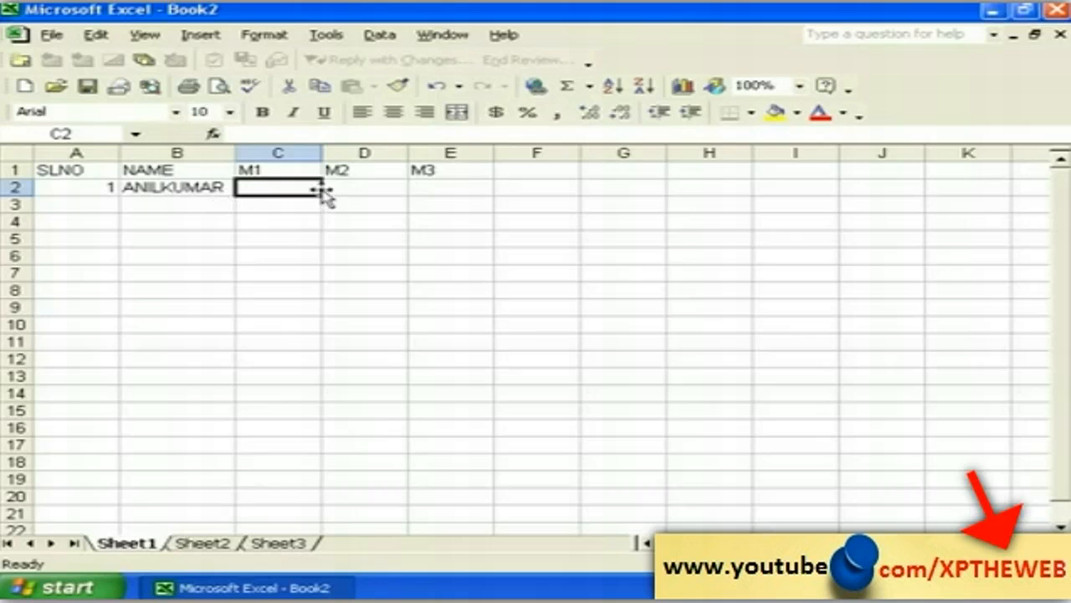
type("85")
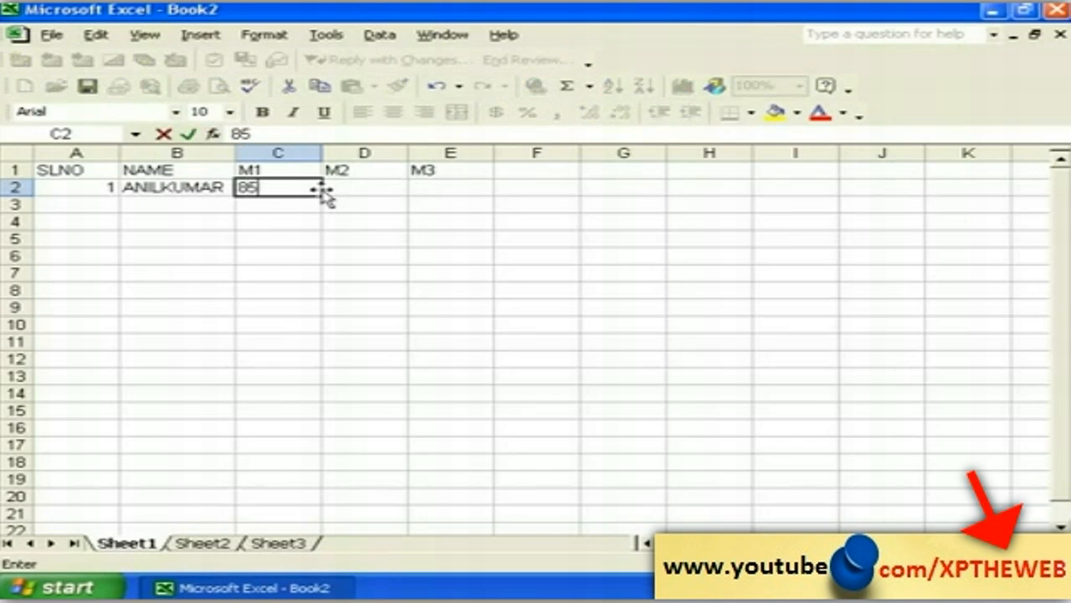
key("Tab")
type("75")
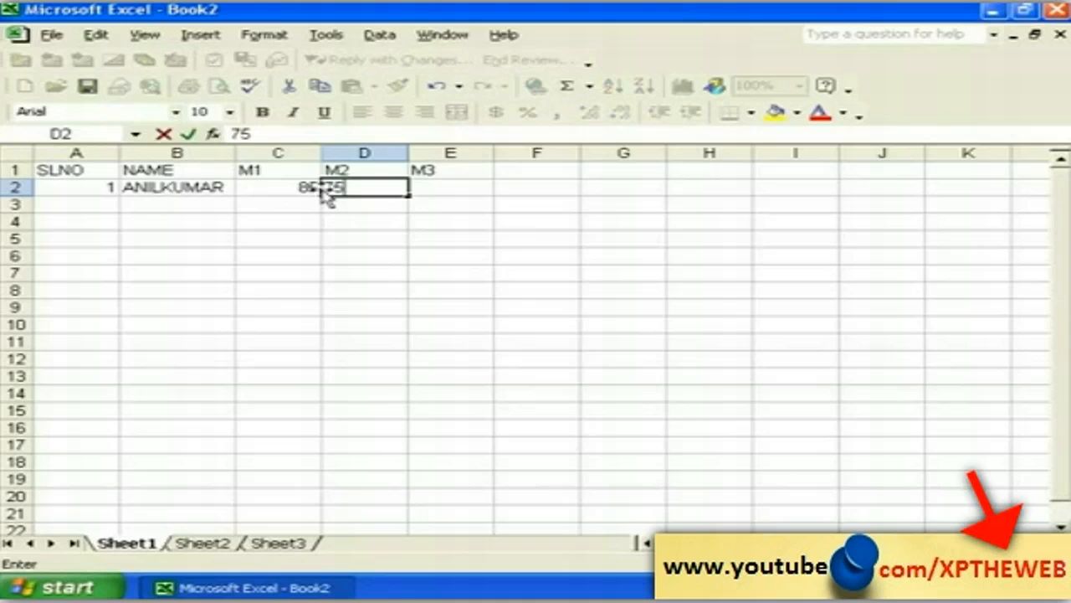
key("Tab")
type("58")
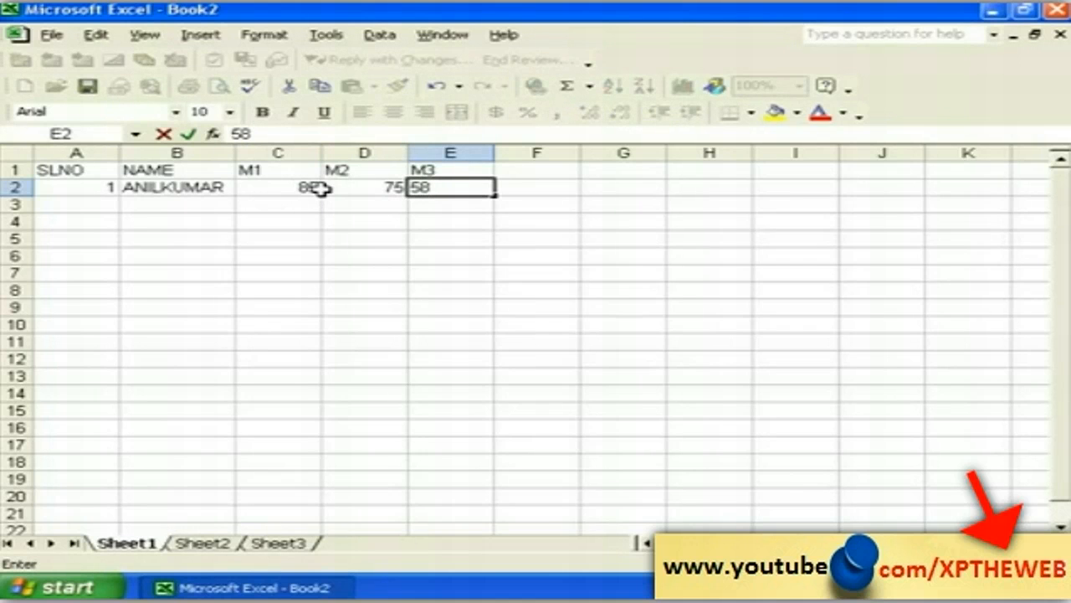
key("Return")
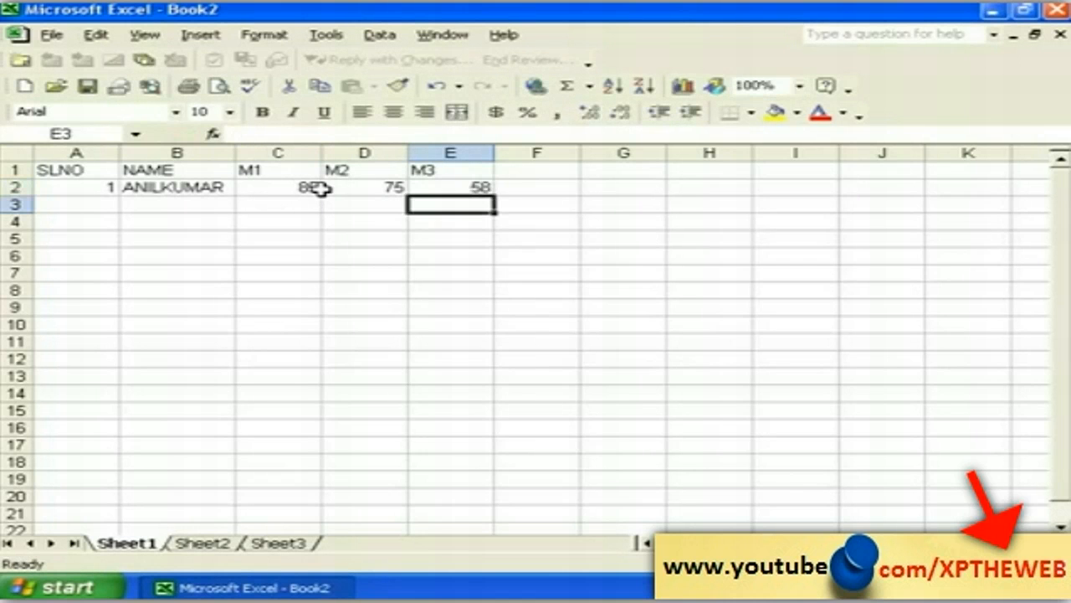
key("Left")
key("Left")
key("Left")
key("Left")
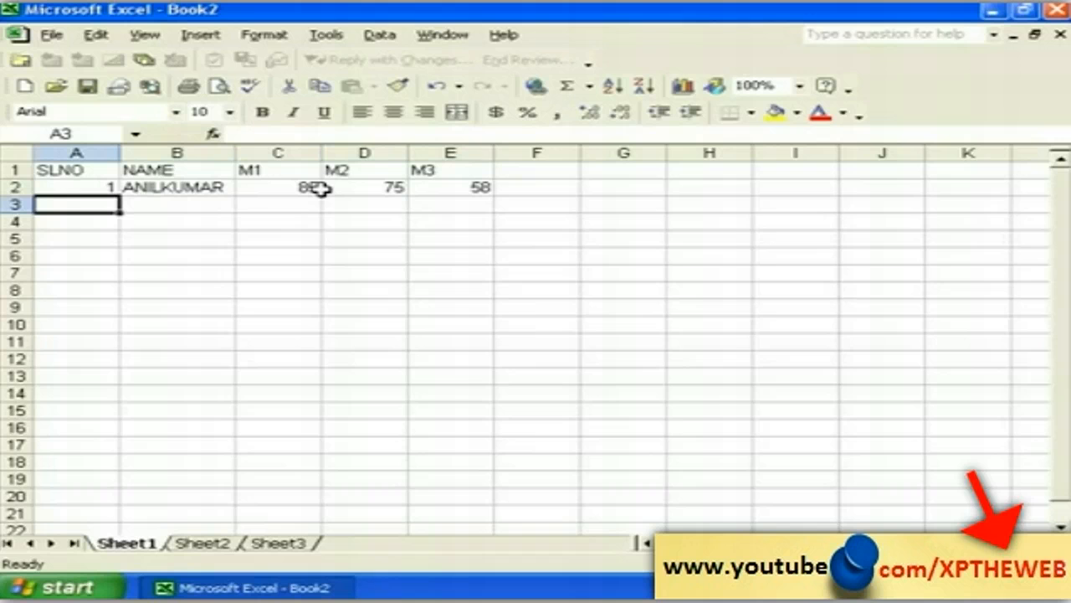
type("2")
key("Tab")
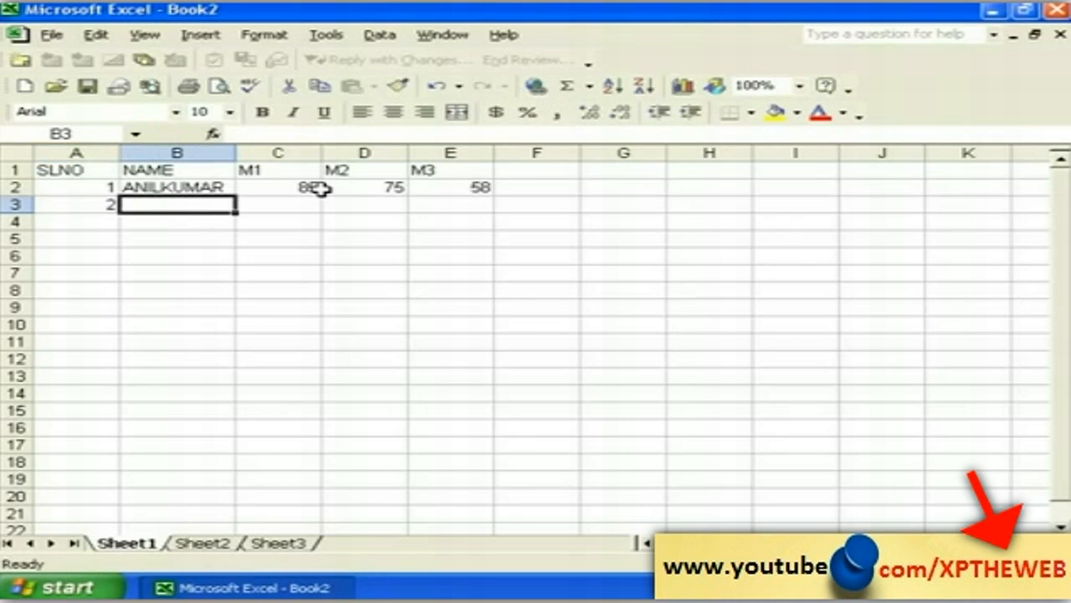
type("BI")
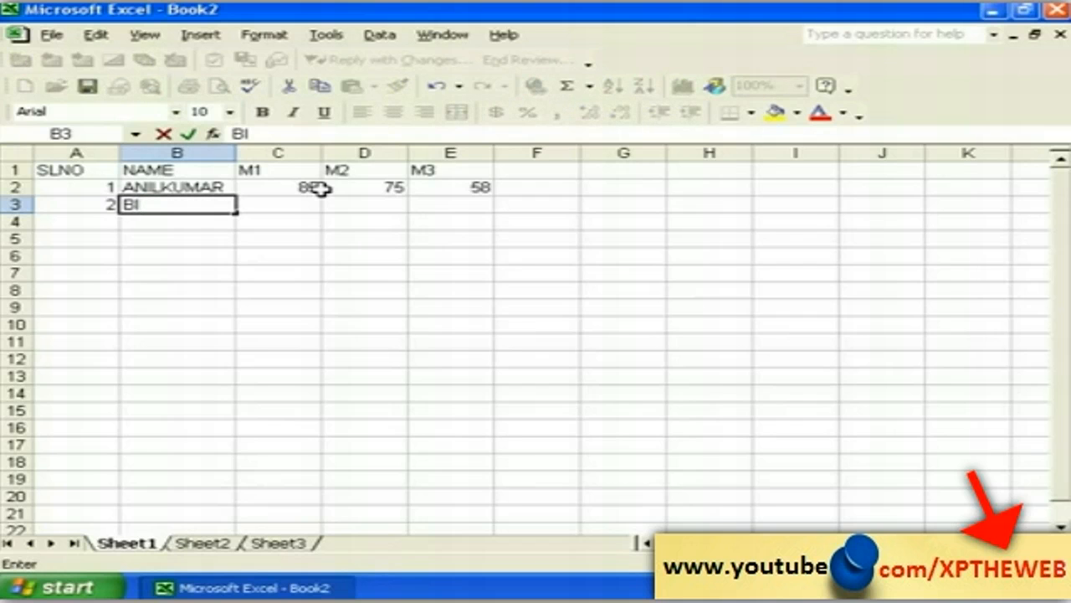
type("BIN")
key("Tab")
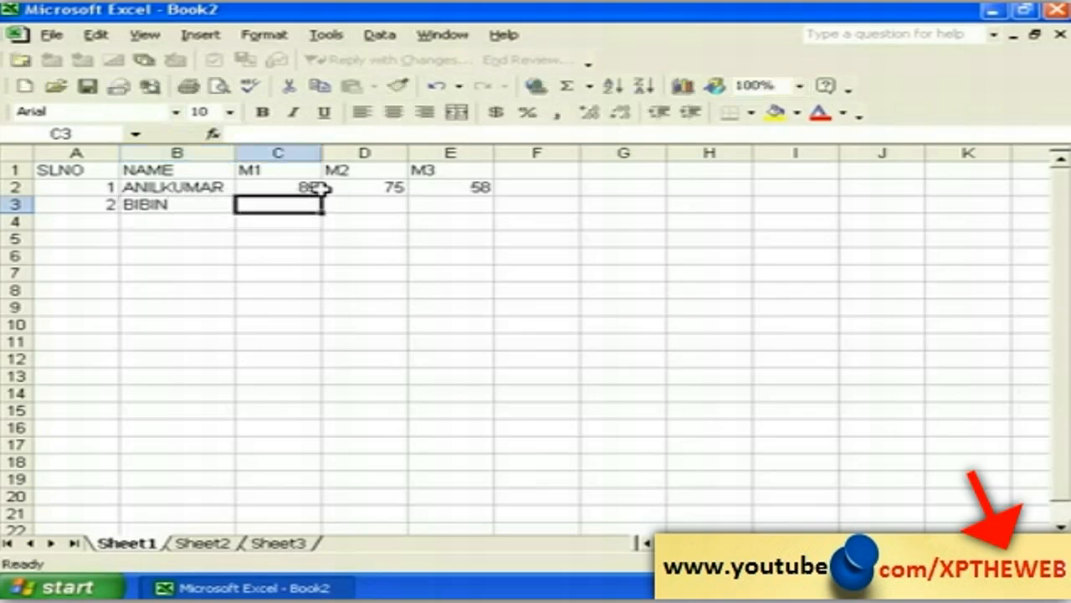
type("58")
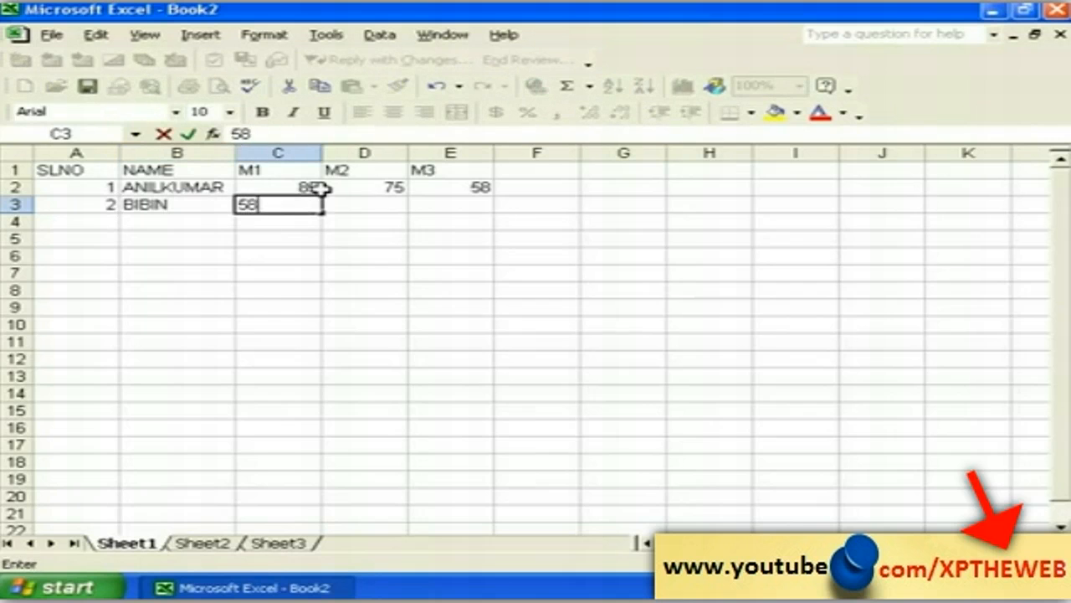
key("Tab")
type("75")
key("Tab")
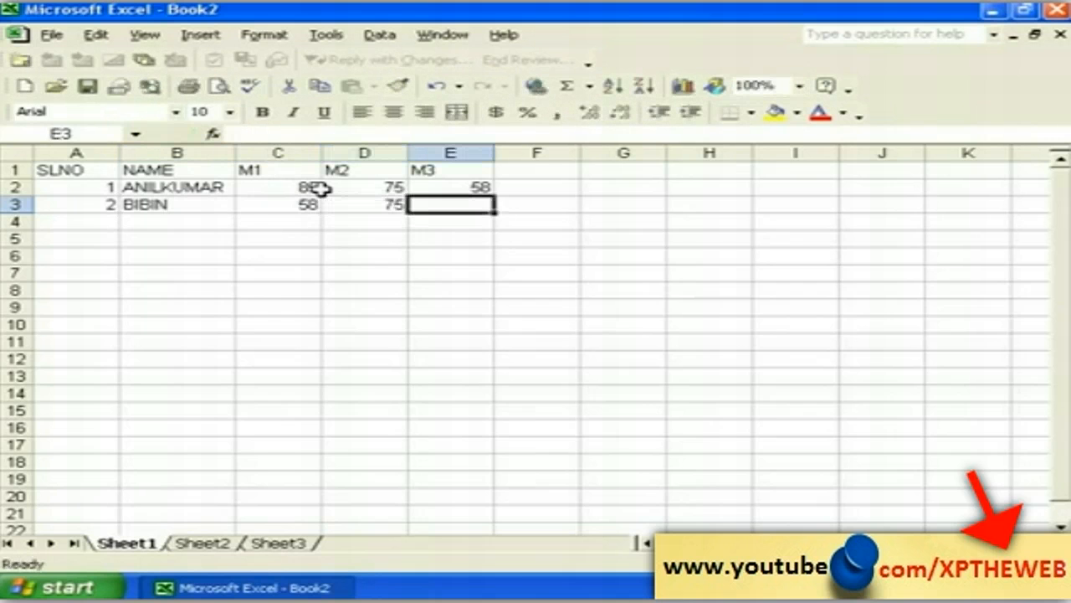
type("45")
key("Return")
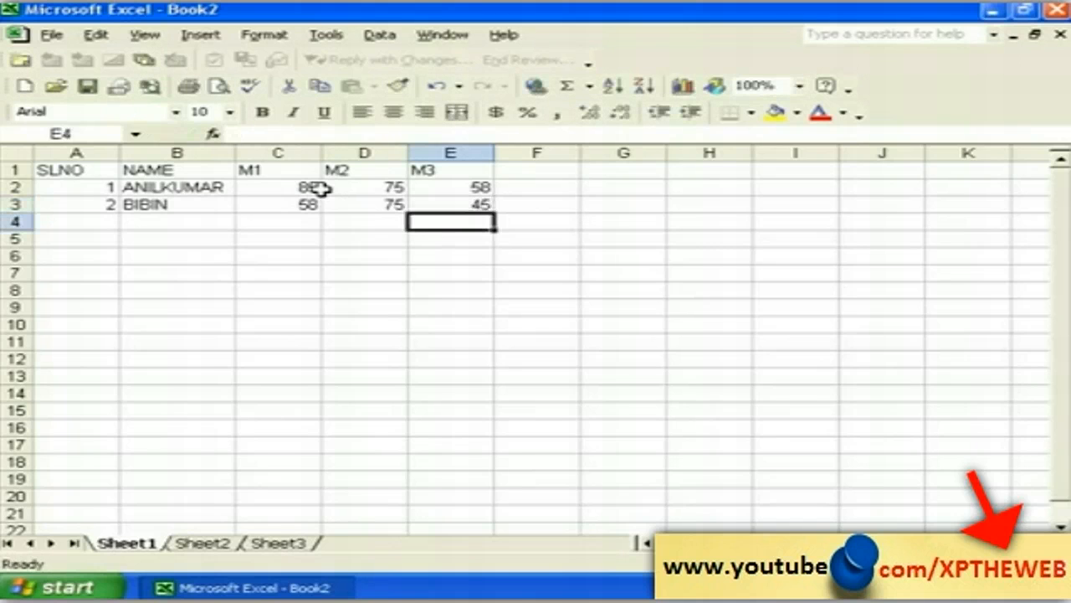
key("Left")
key("Left")
key("Left")
key("Left")
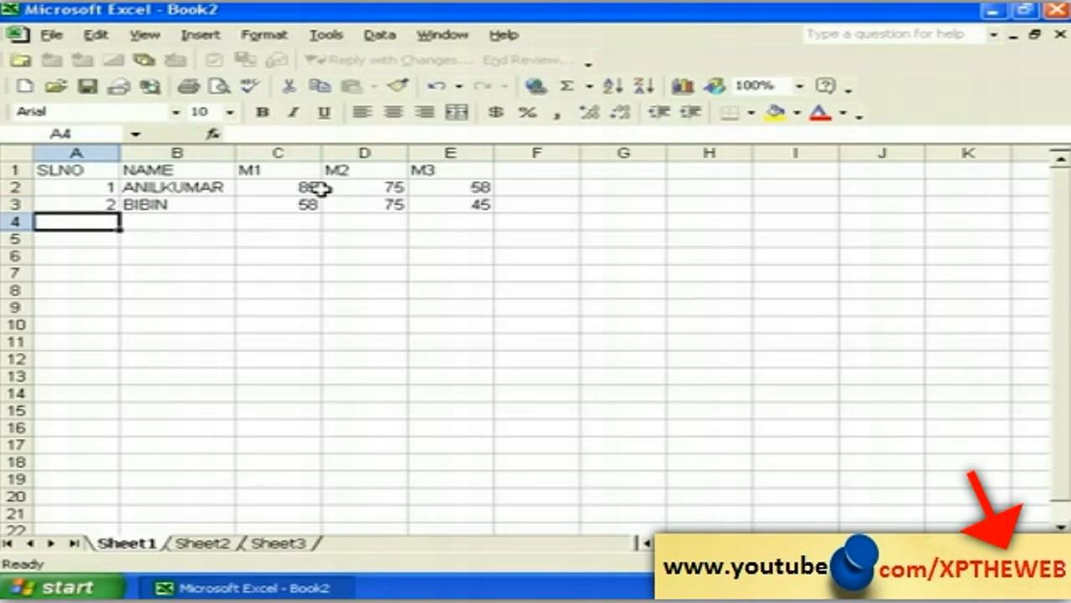
type("3")
key("Tab")
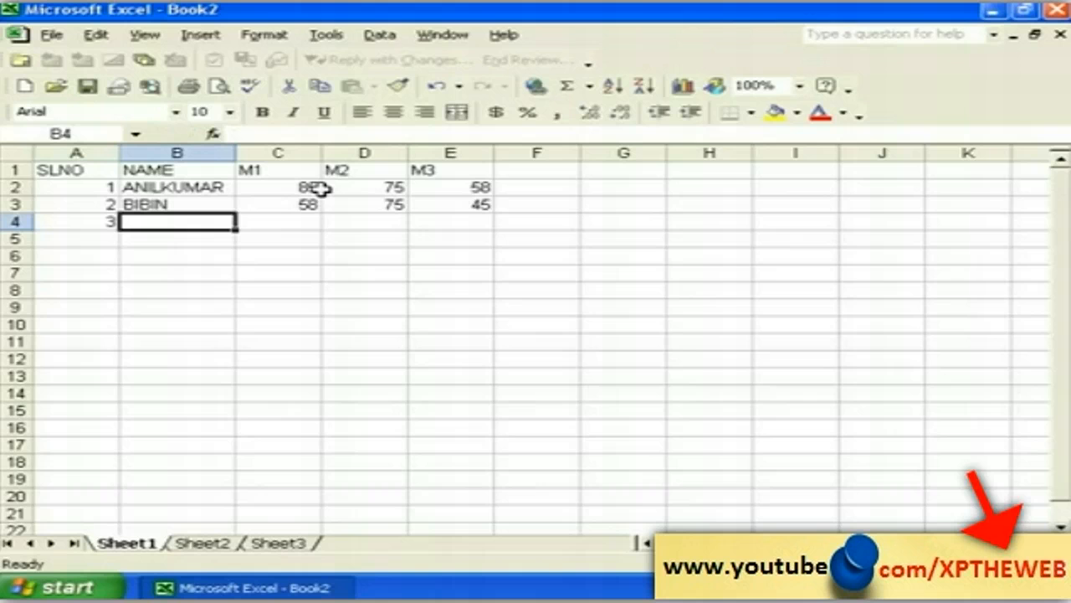
type("DEEPU")
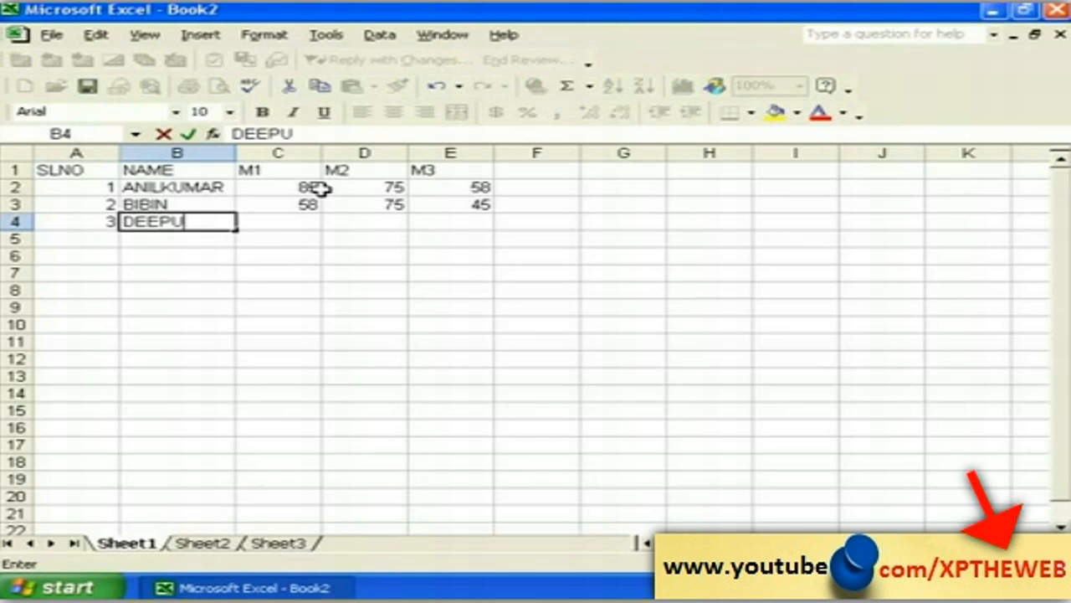
key("Tab")
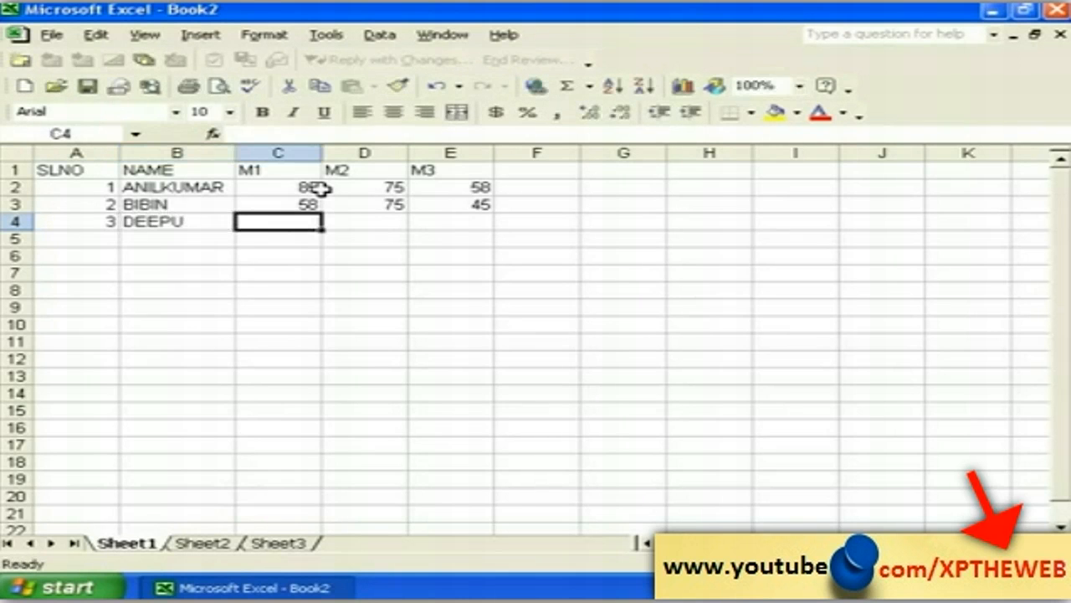
type("58")
key("Tab")
type("7")
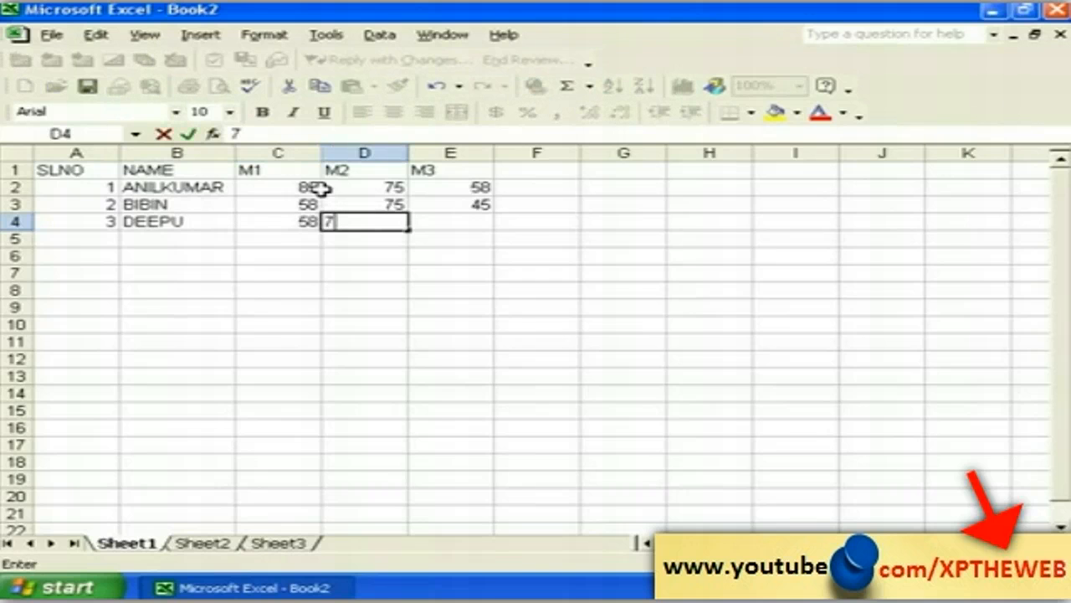
type("2")
key("Tab")
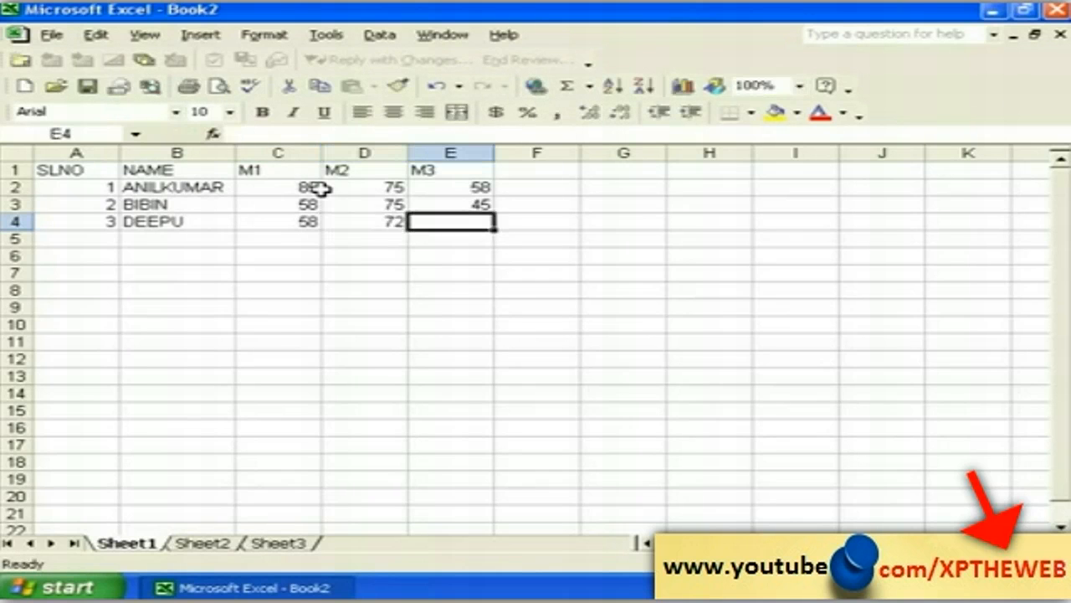
type("81")
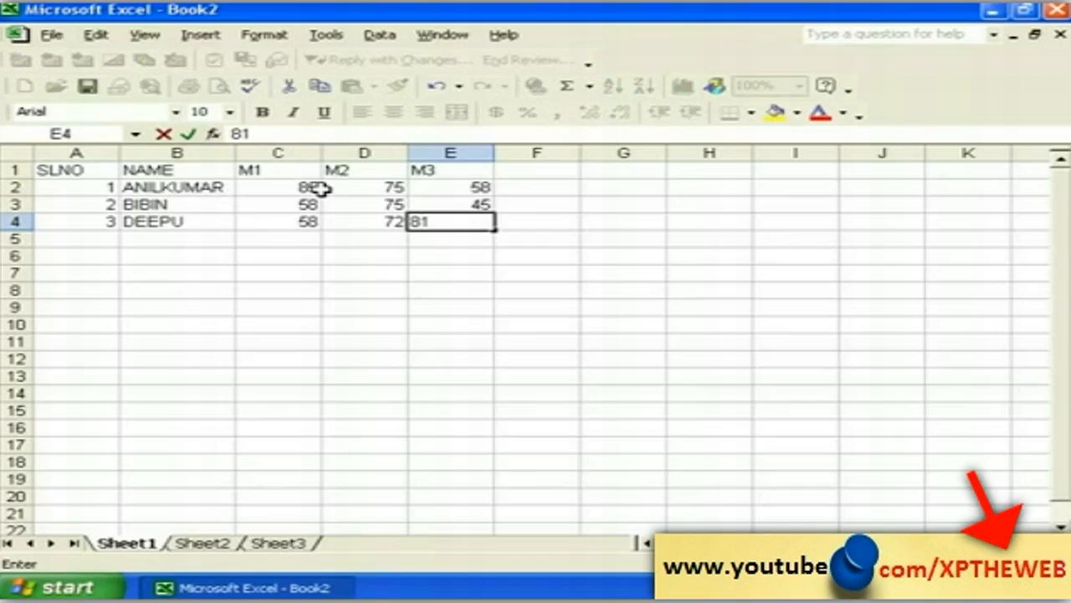
key("Return")
key("Left")
key("Left")
key("Left")
key("Left")
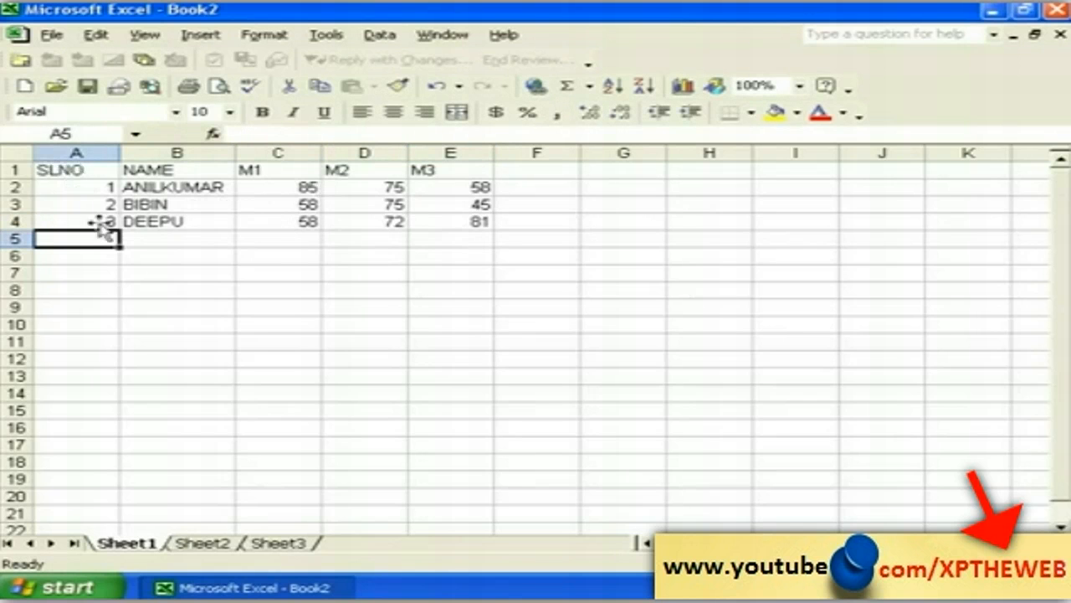
left_click_drag(107, 375, 117, 412)
left_click(134, 428)
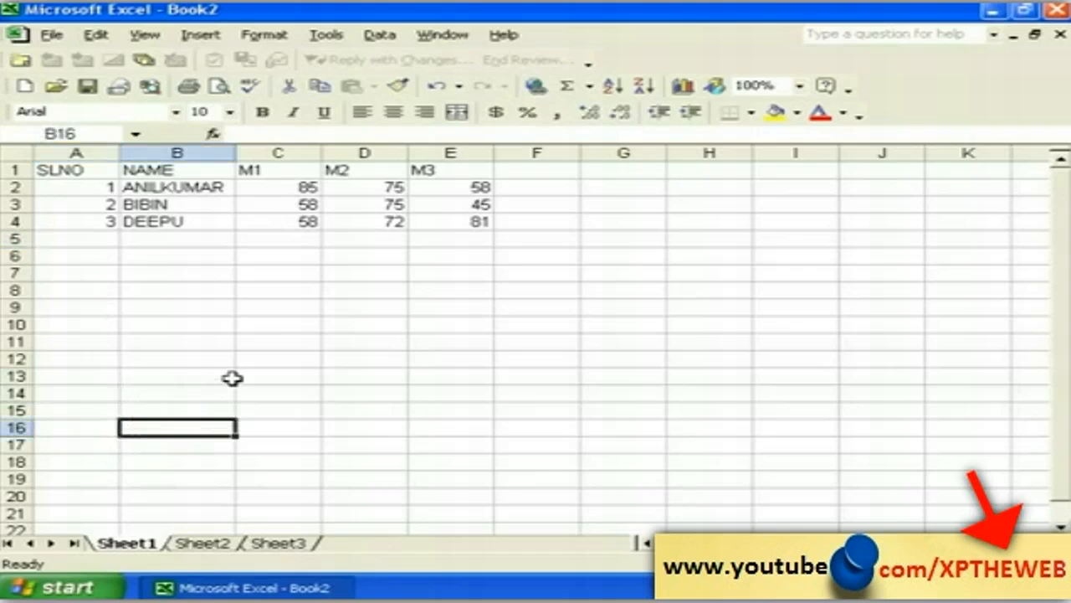
left_click(251, 377)
left_click(176, 305)
left_click(144, 256)
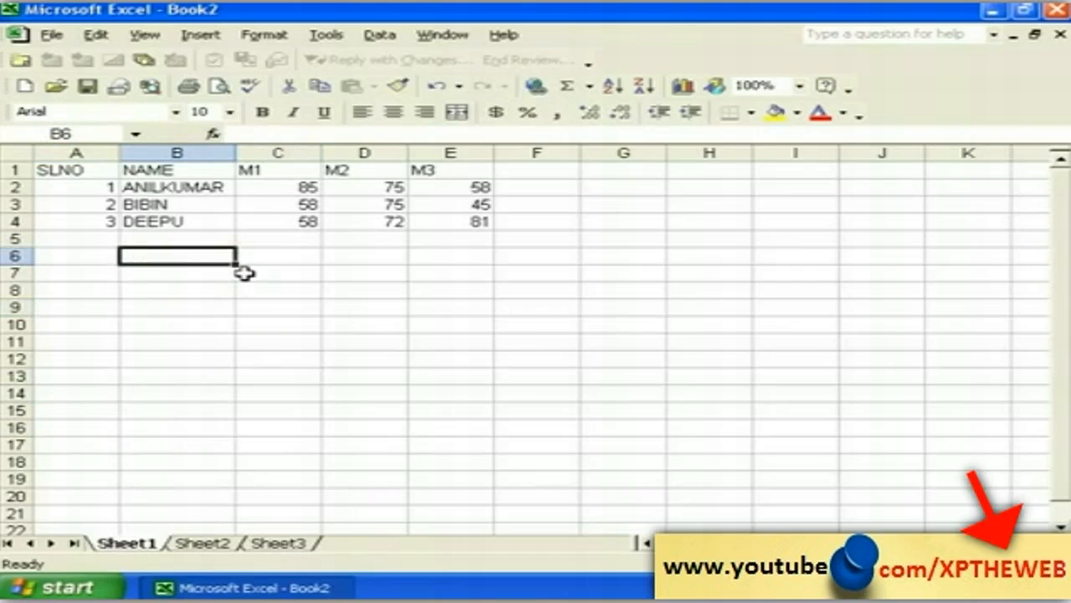
left_click(262, 269)
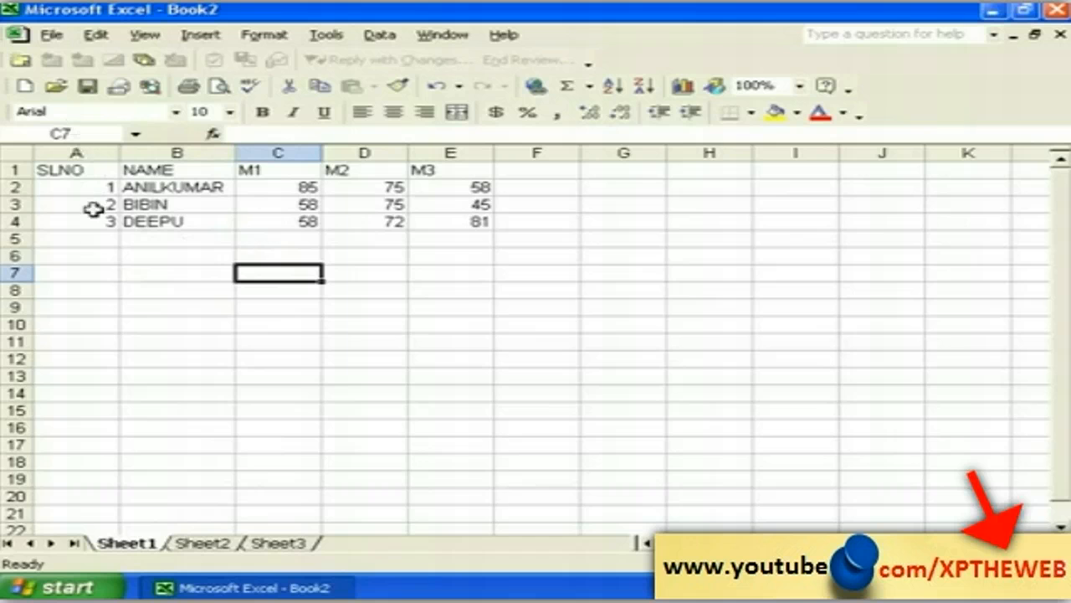
Step: Save the mark table workbook as MARKLIST in My Documents via File > Save
left_click(94, 254)
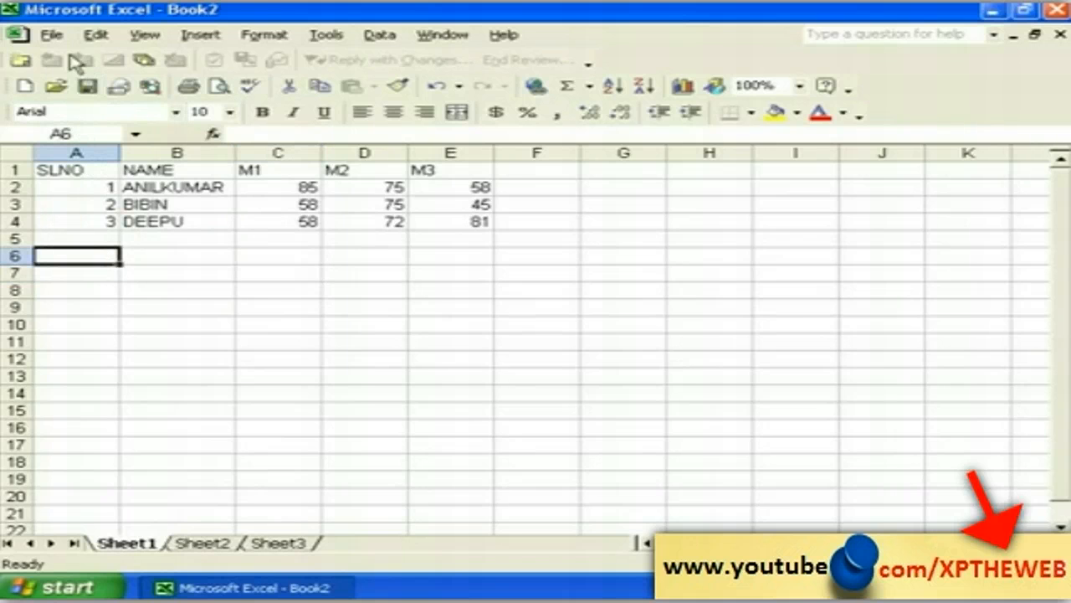
left_click(55, 36)
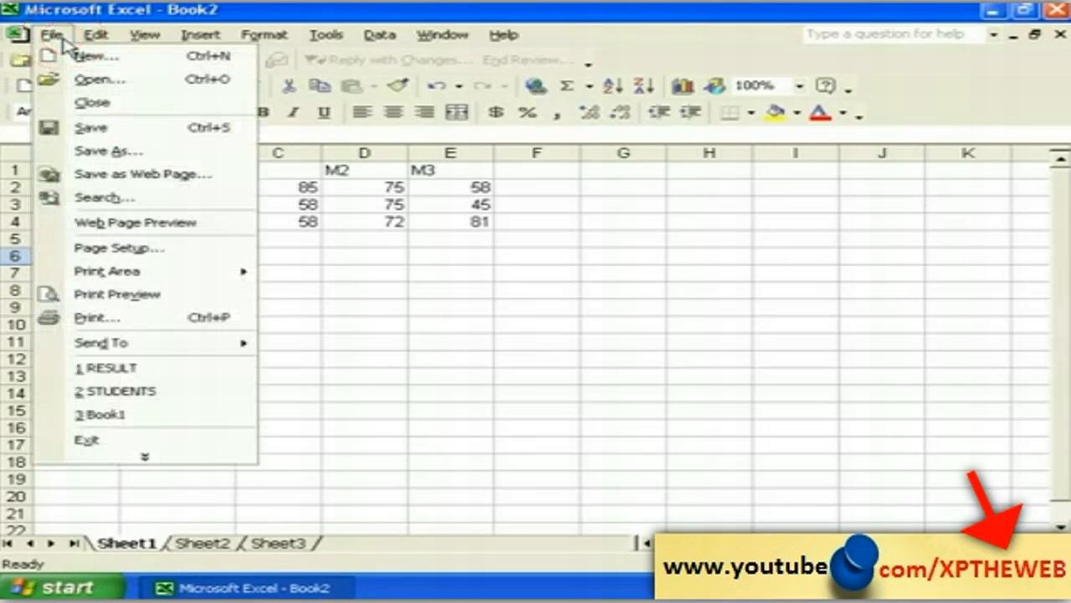
left_click(121, 132)
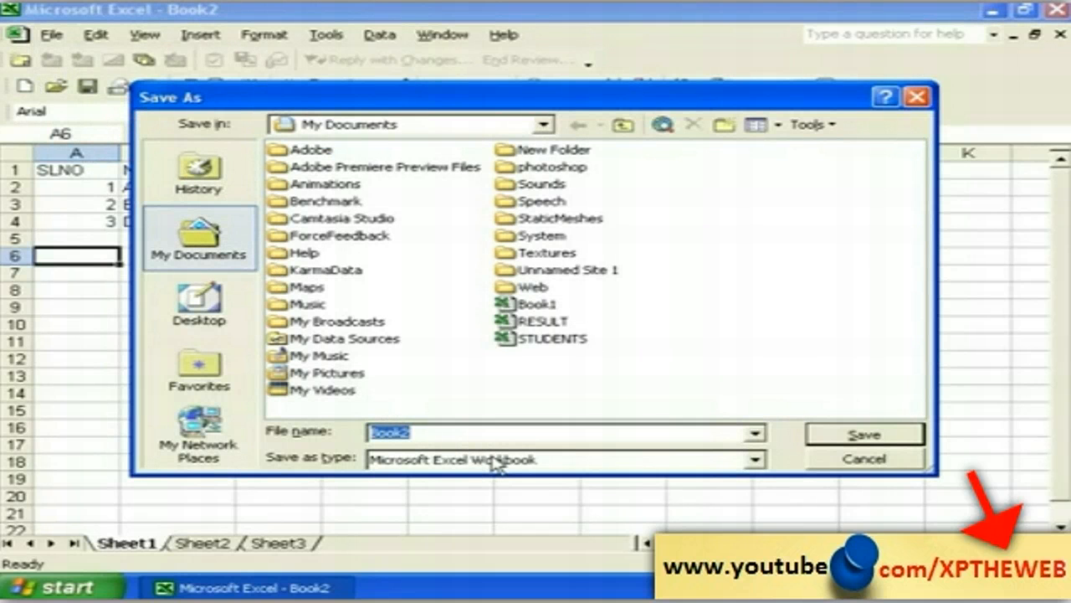
type("MA")
type("RK1")
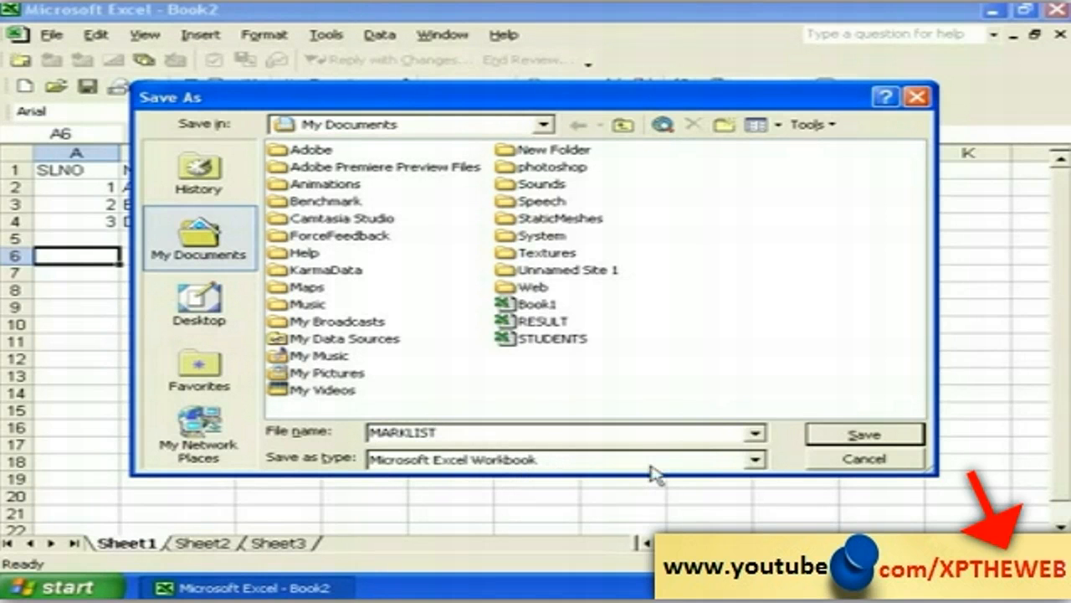
left_click(838, 441)
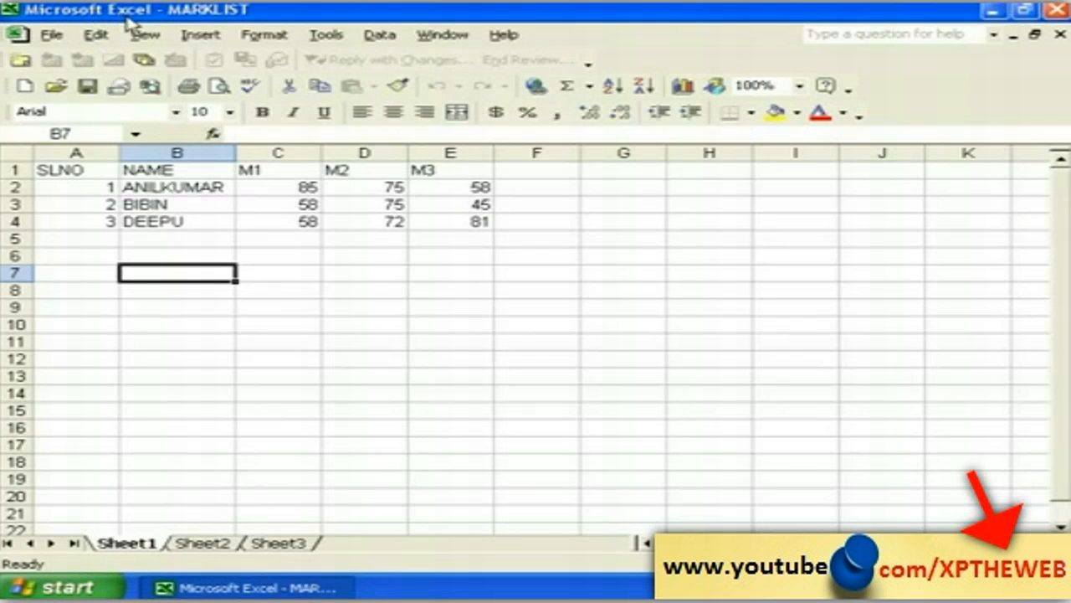
Step: Close MARKLIST.xls with File > Close, answering Yes to save changes
left_click(174, 308)
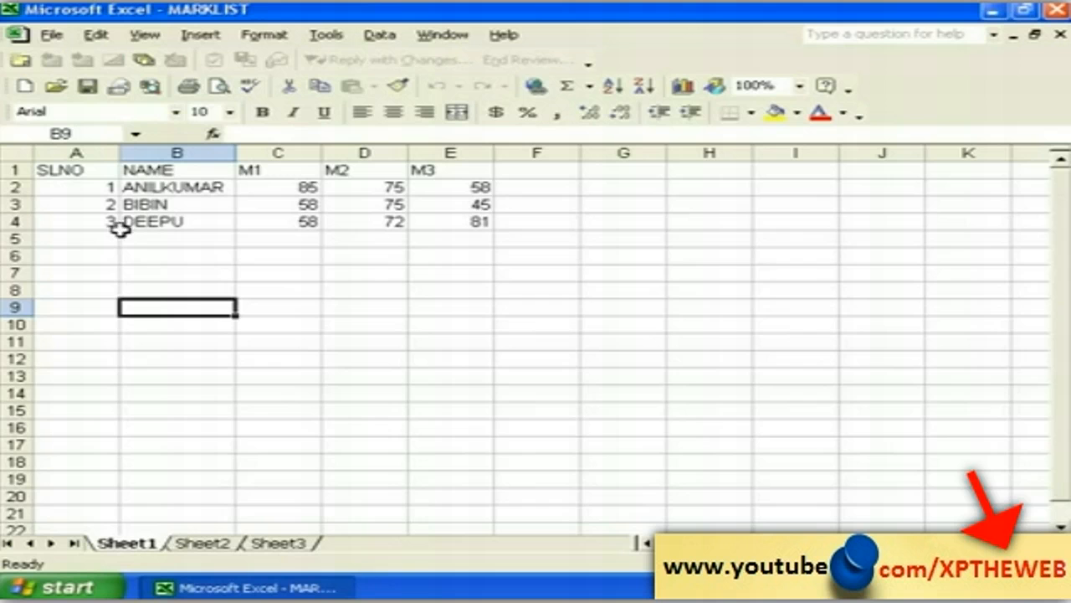
left_click(52, 35)
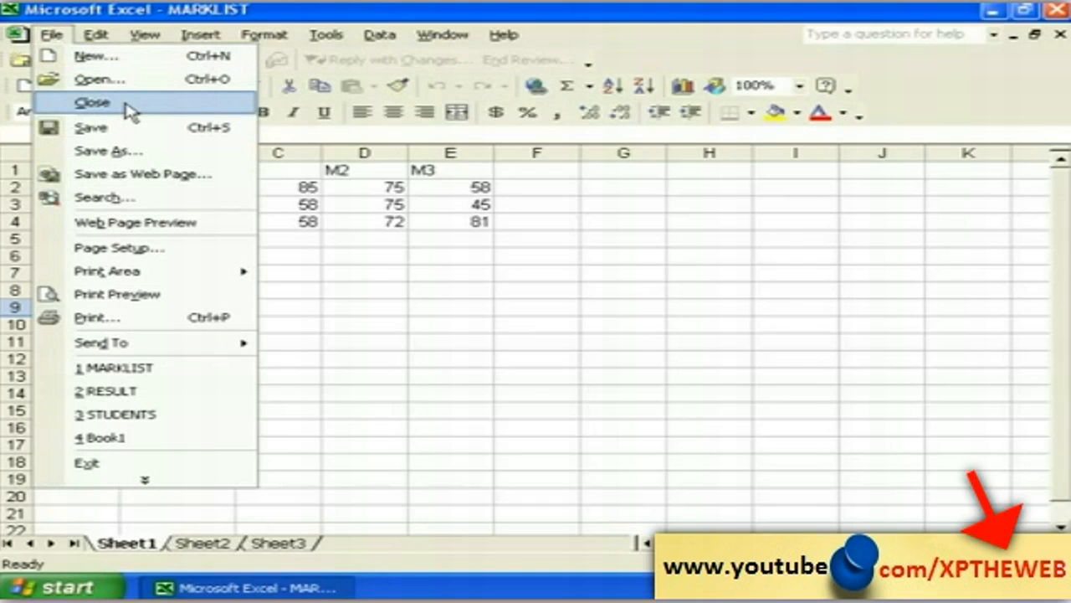
left_click(130, 110)
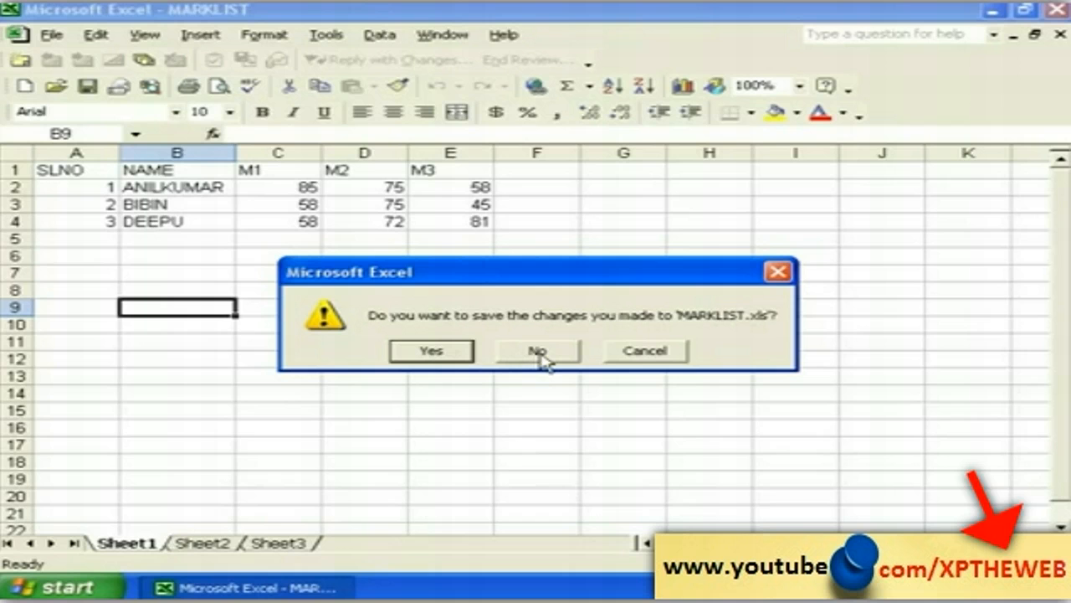
left_click(428, 352)
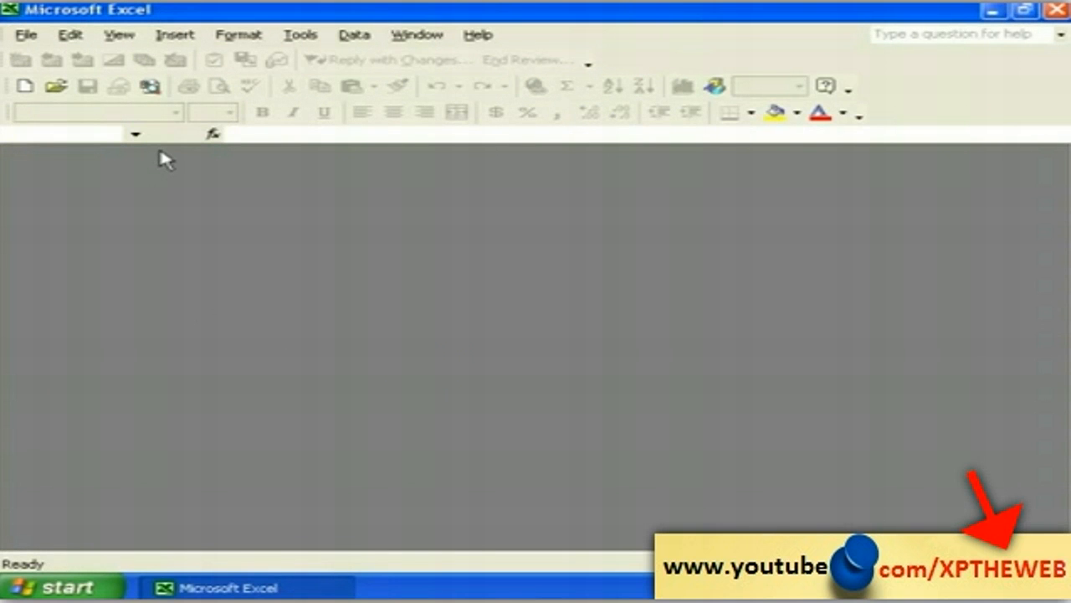
Step: Create Book2 via File > New and the Blank Workbook task-pane option
left_click(26, 37)
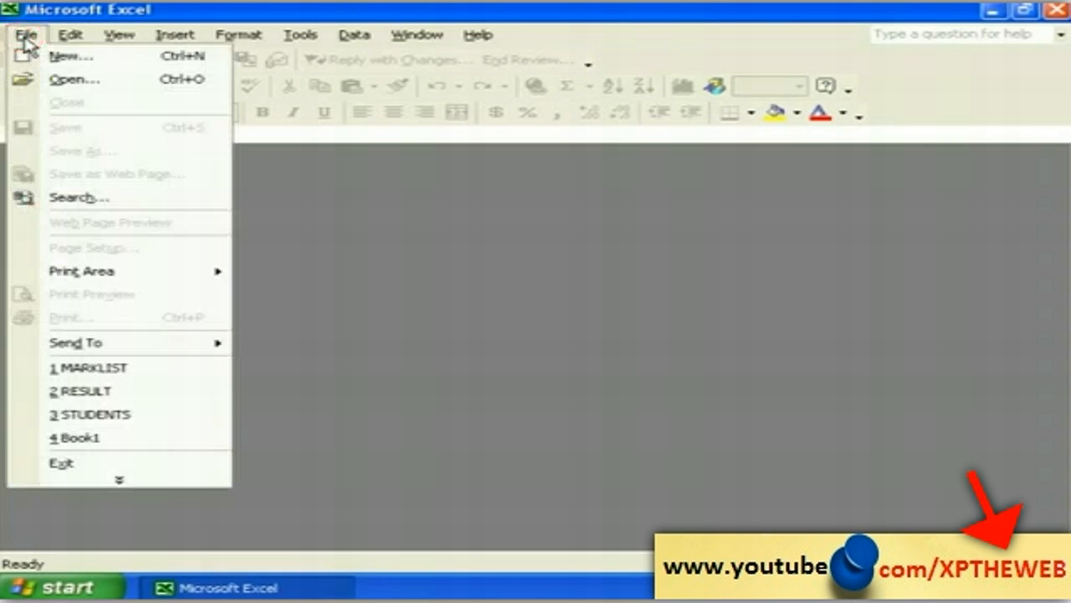
left_click(72, 59)
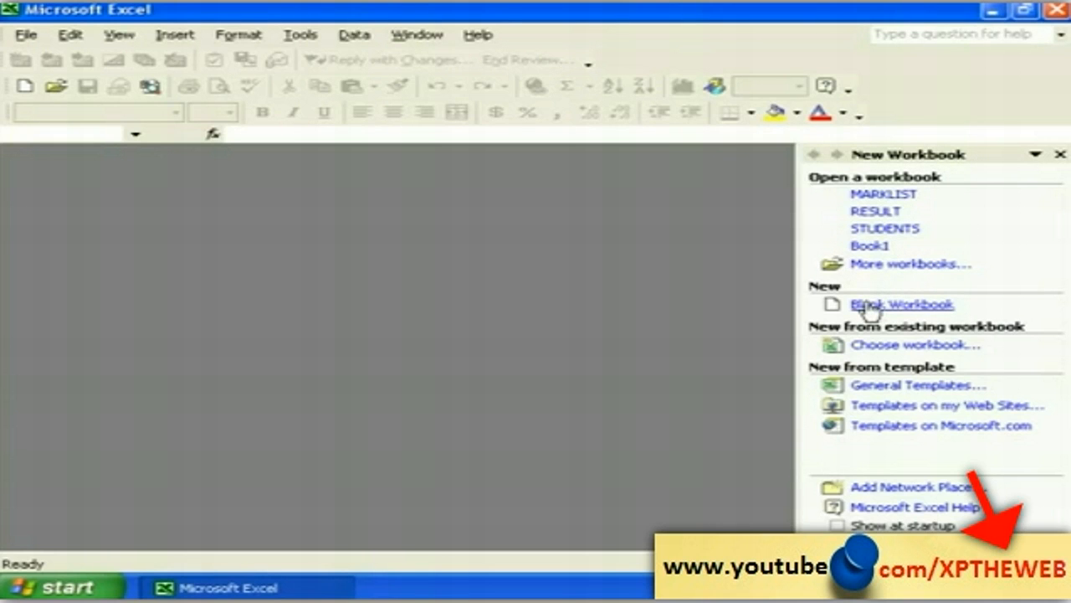
left_click(870, 308)
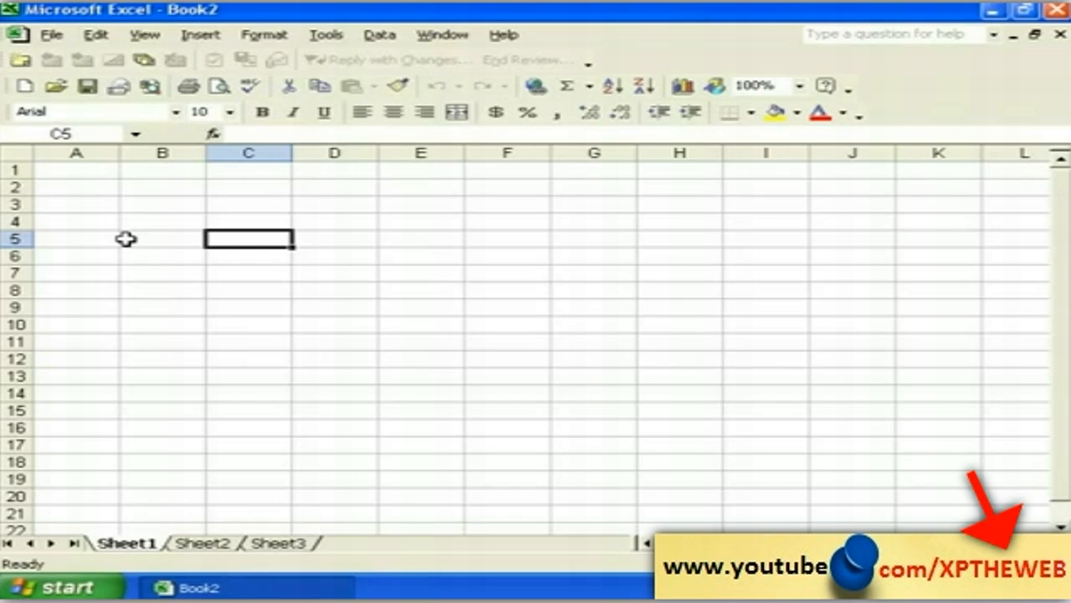
left_click(153, 241)
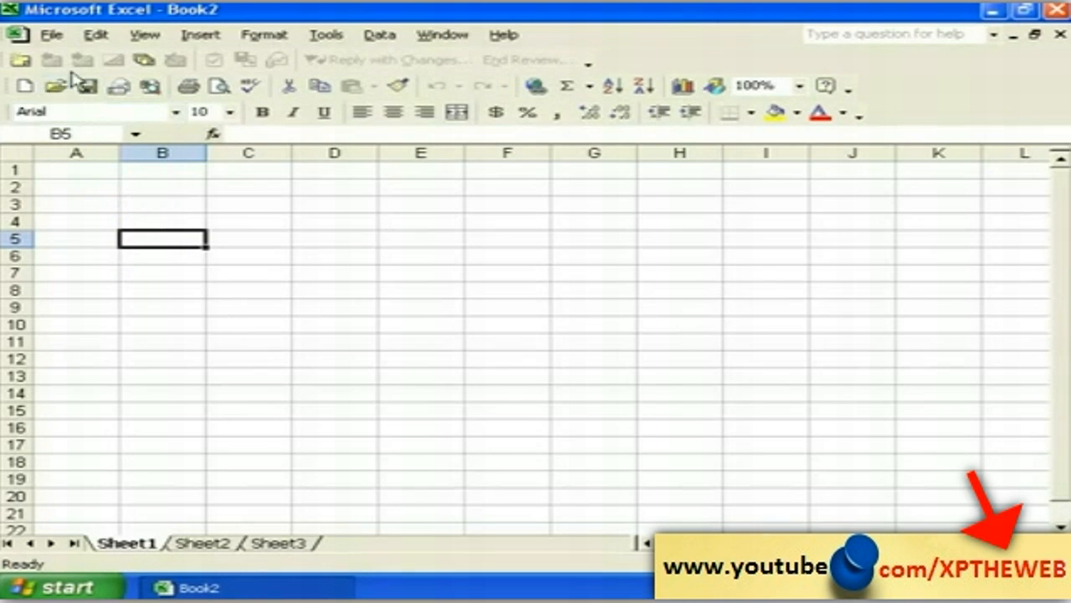
Step: Open the RESULT workbook from My Documents through File > Open
left_click(54, 36)
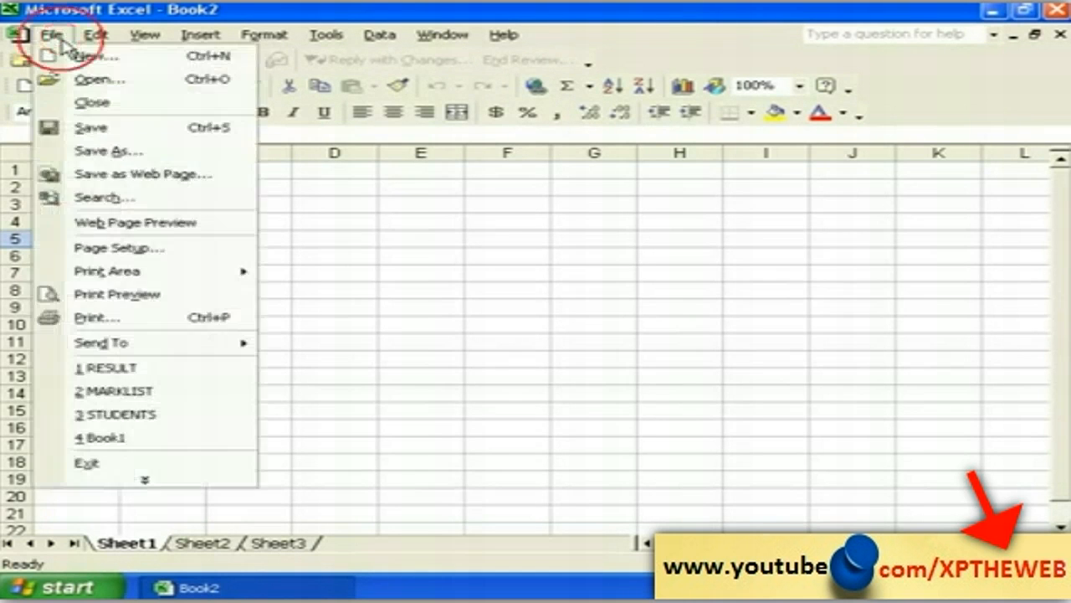
left_click(98, 80)
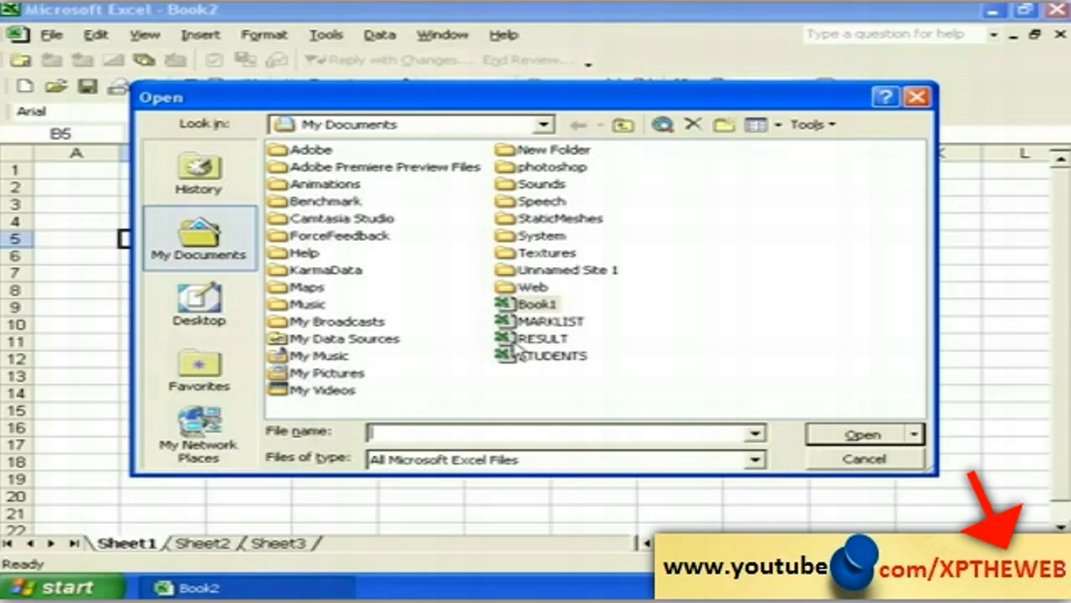
left_click(540, 339)
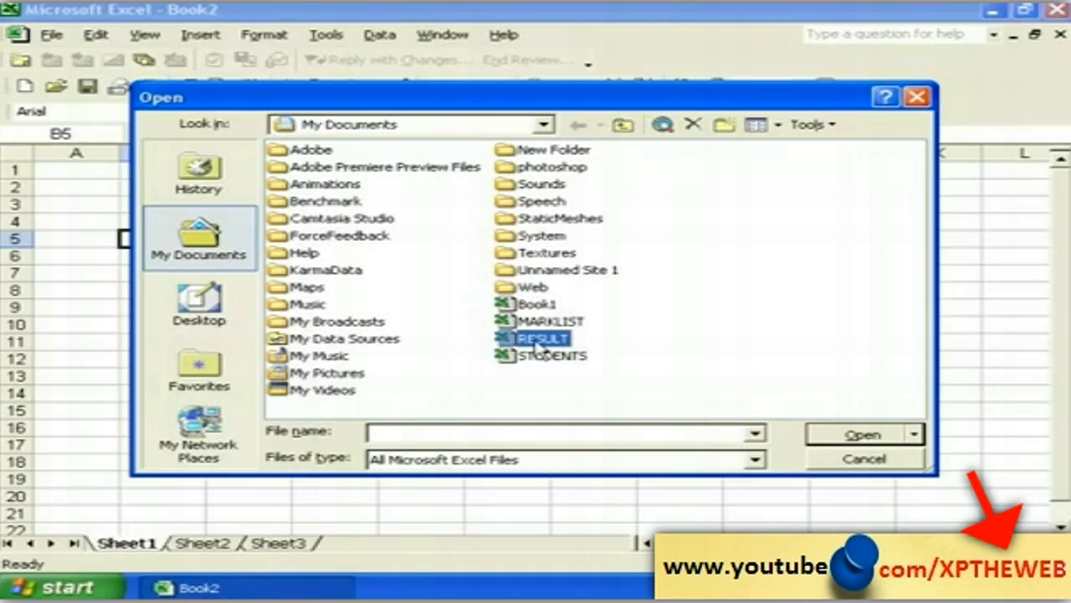
left_click(861, 436)
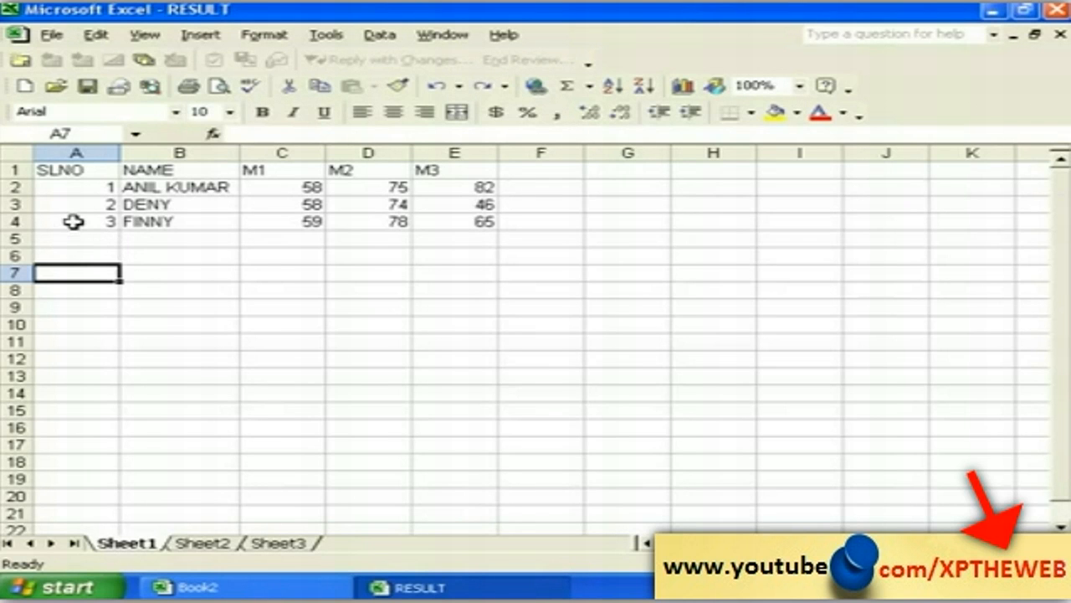
Step: Insert a blank row above FINNY's row in the mark table
left_click(74, 220)
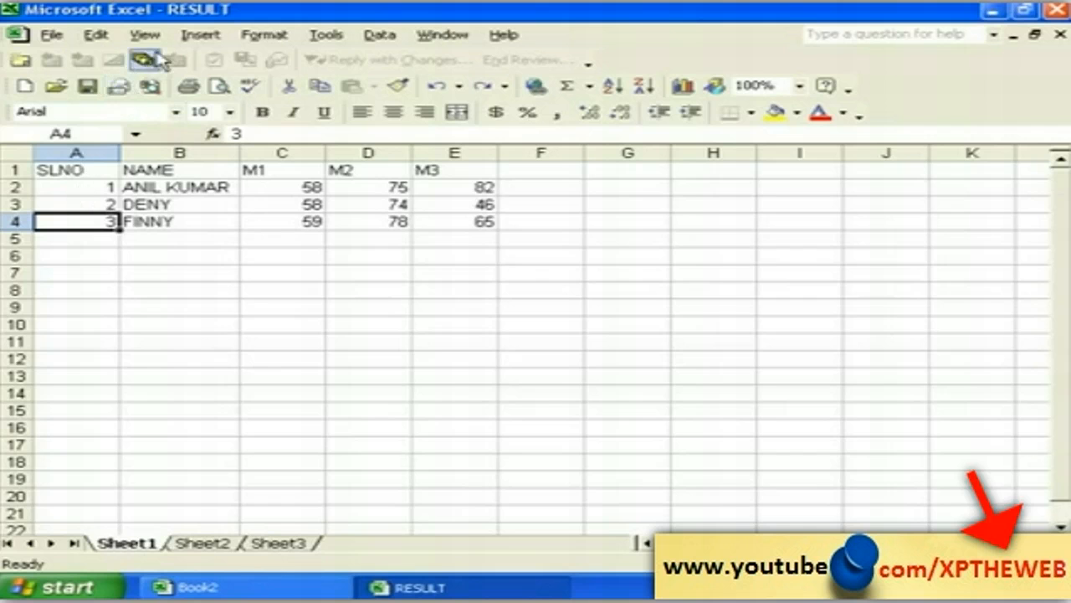
left_click(201, 36)
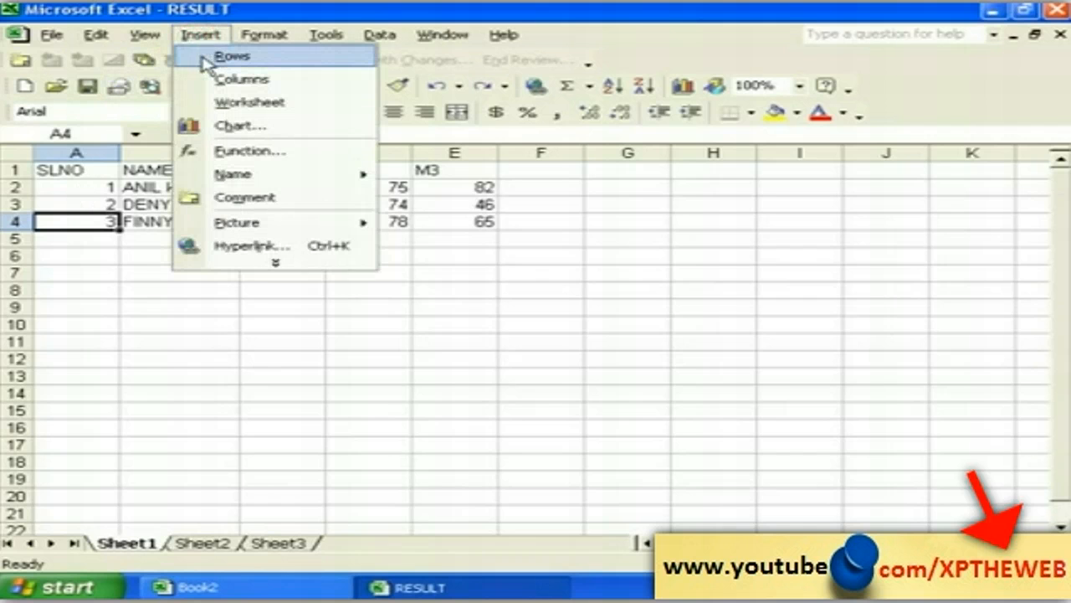
left_click(222, 57)
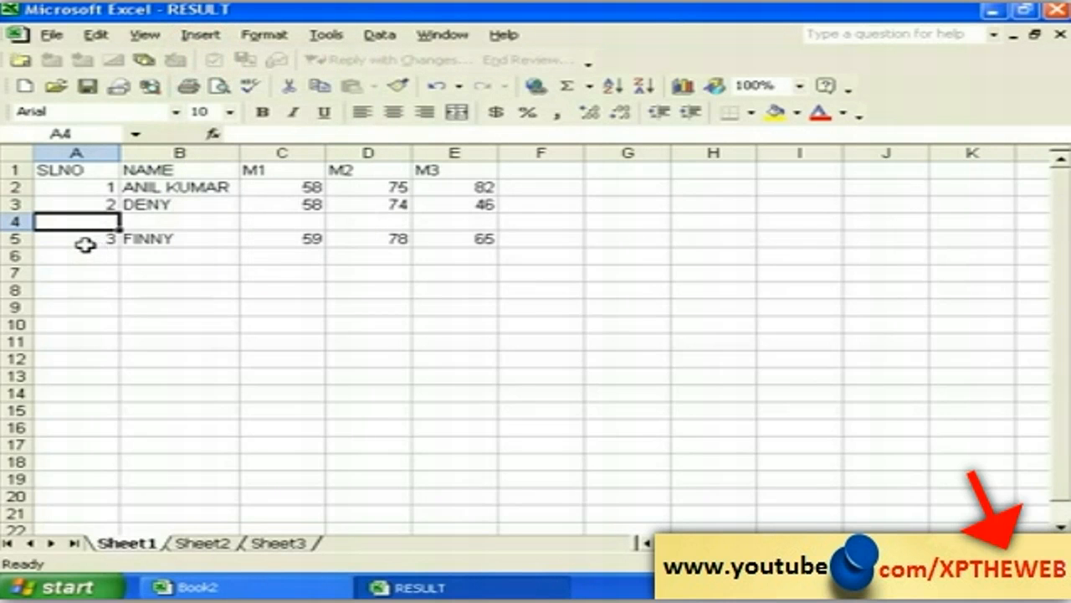
left_click(143, 220)
left_click(269, 224)
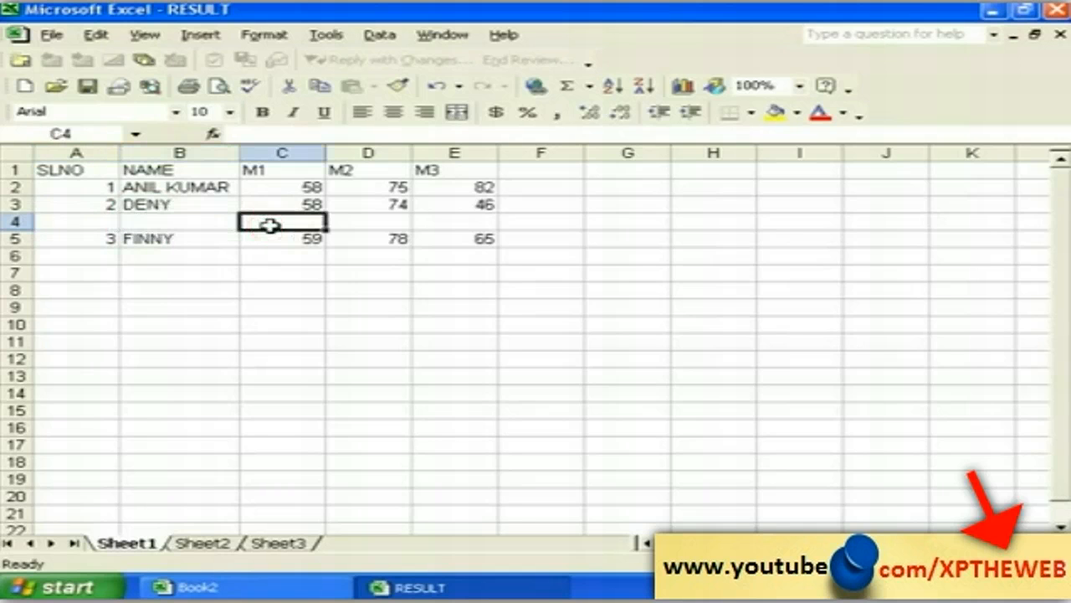
left_click(99, 222)
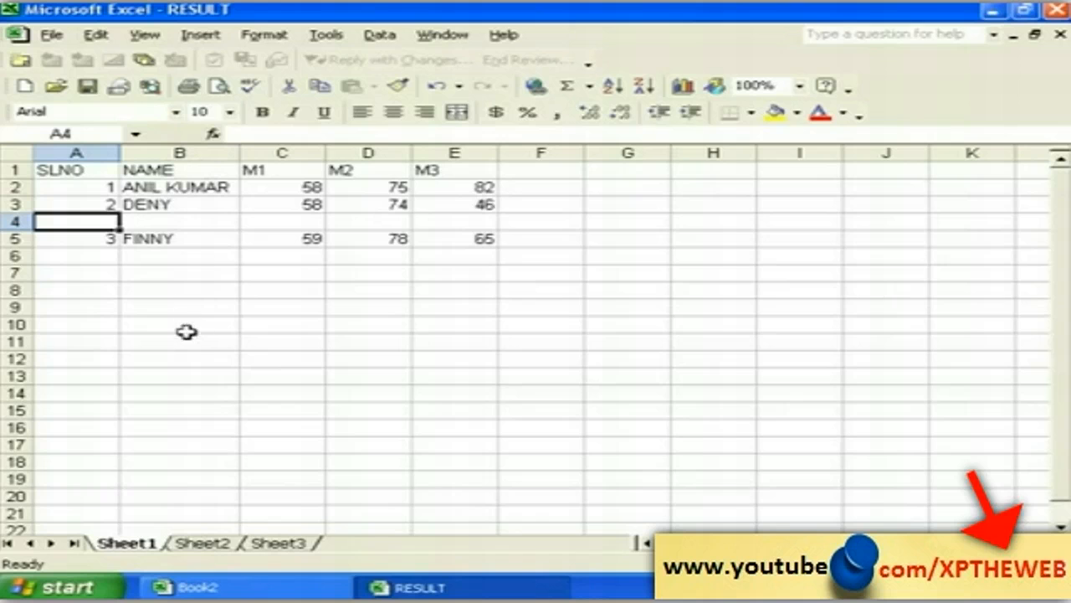
Step: Insert a blank column before the NAME column
left_click(147, 186)
left_click(144, 171)
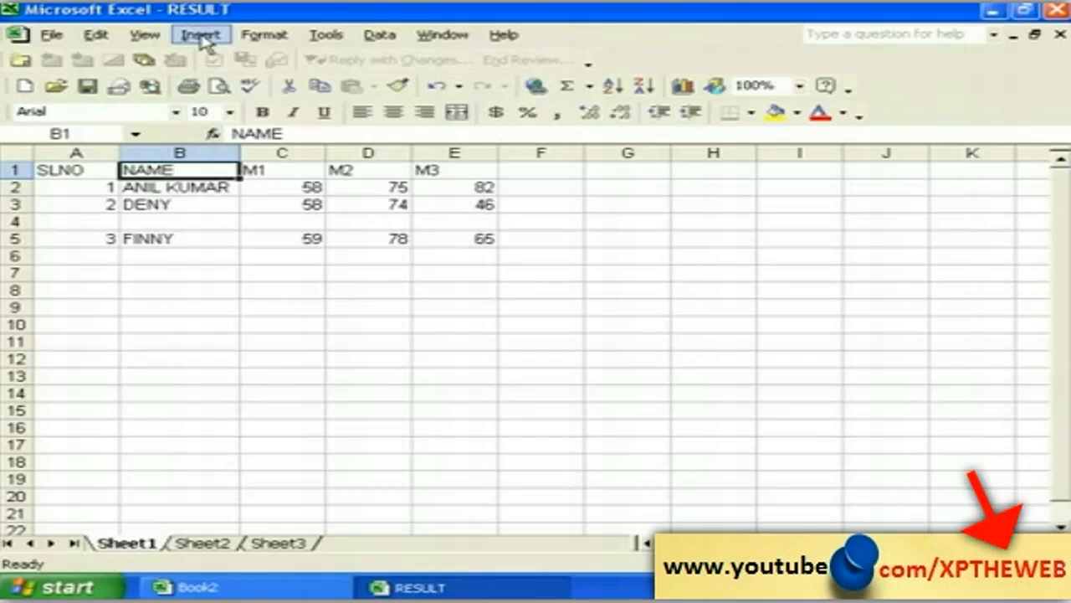
left_click(200, 37)
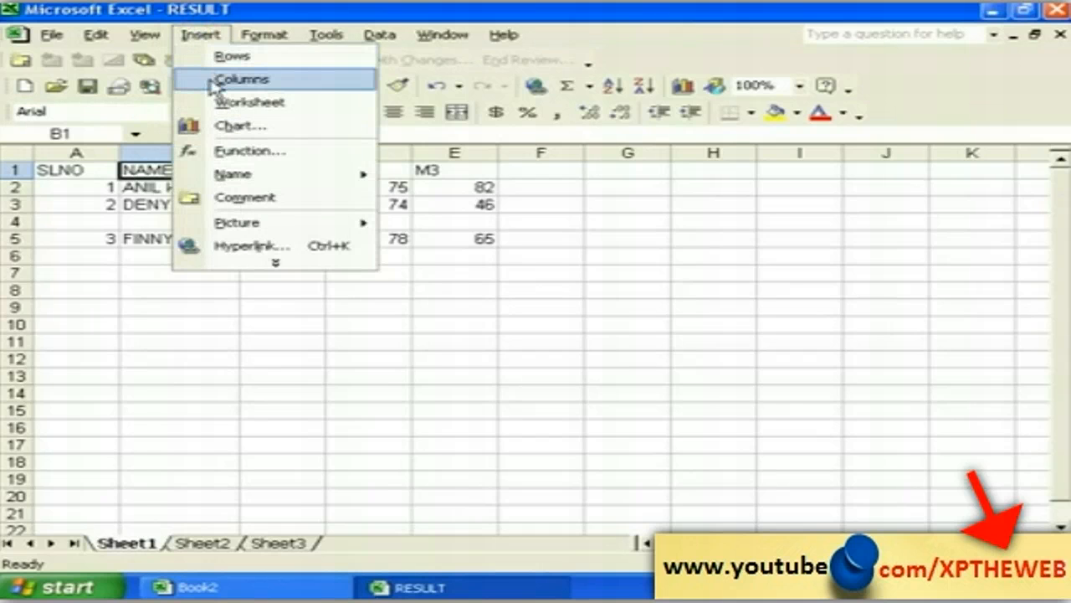
left_click(213, 78)
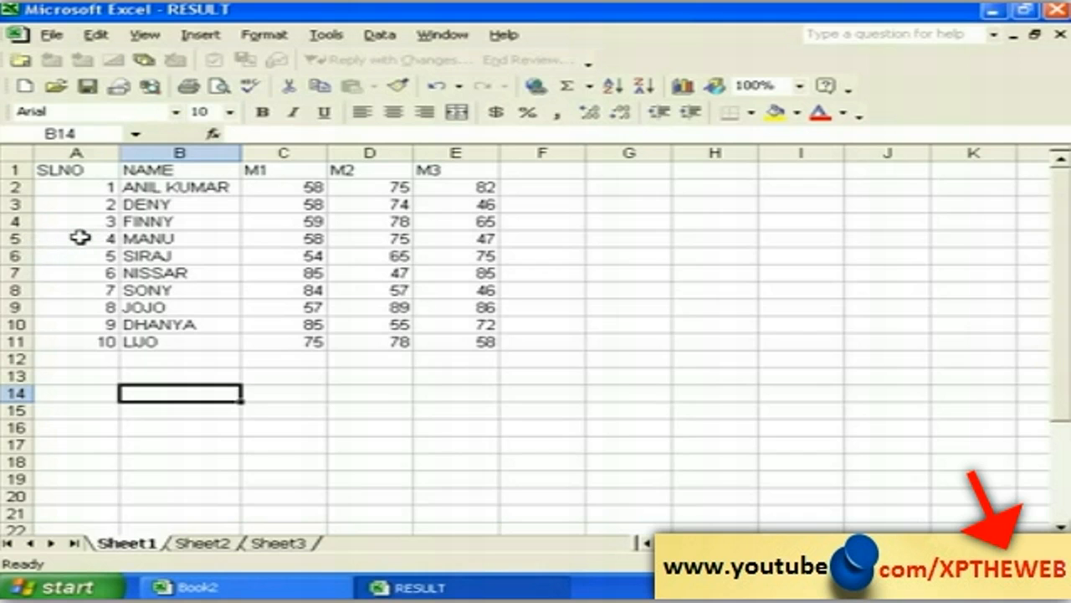
Step: Cut MANU's row from A5:E5 and paste it at A15, below LIJO
left_click_drag(46, 238, 438, 239)
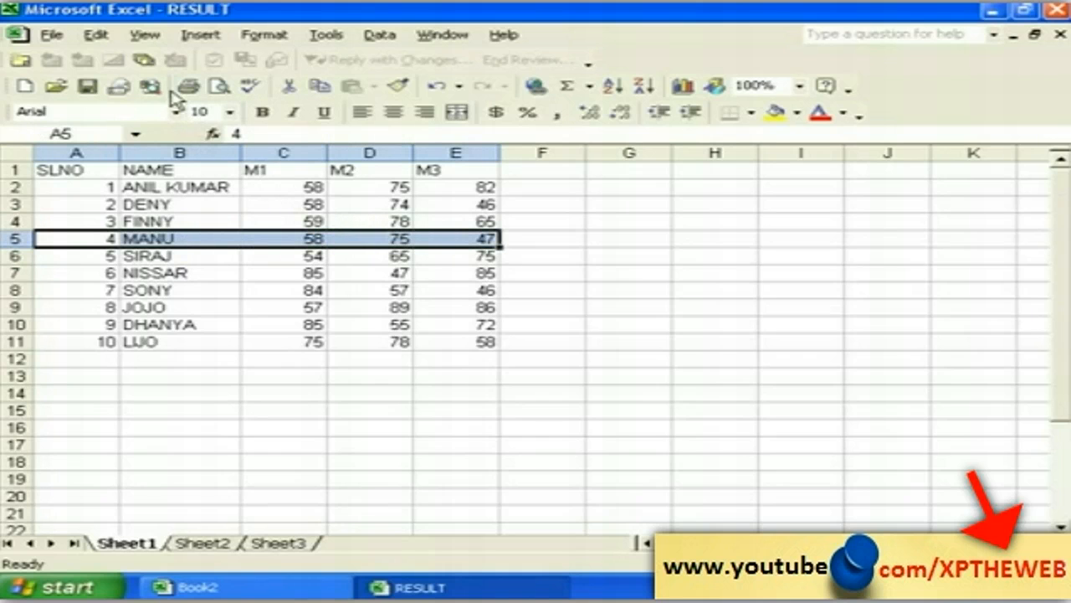
left_click(108, 38)
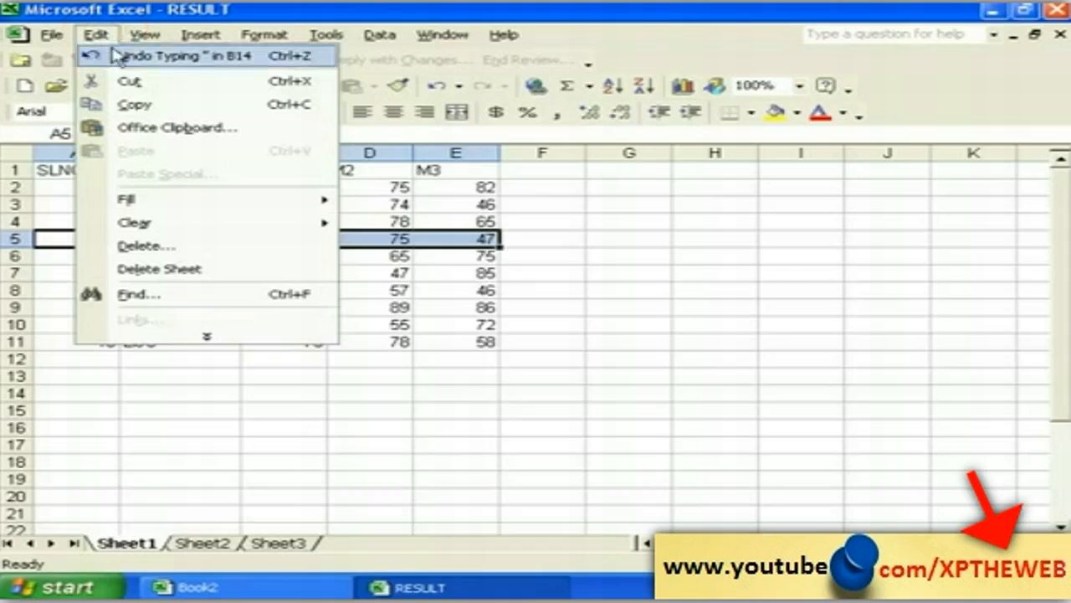
left_click(126, 81)
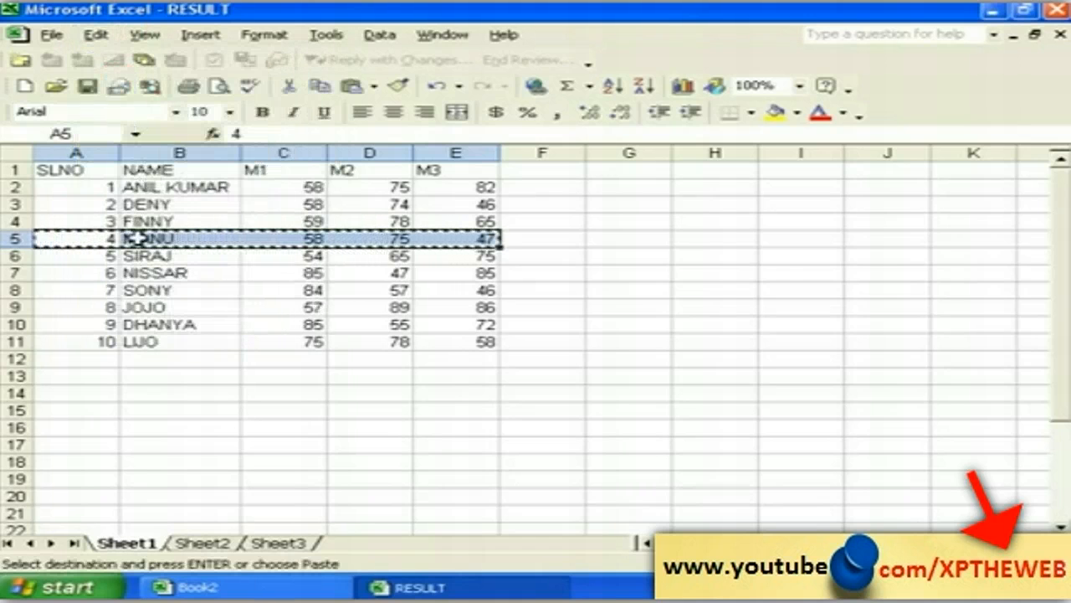
left_click(55, 411)
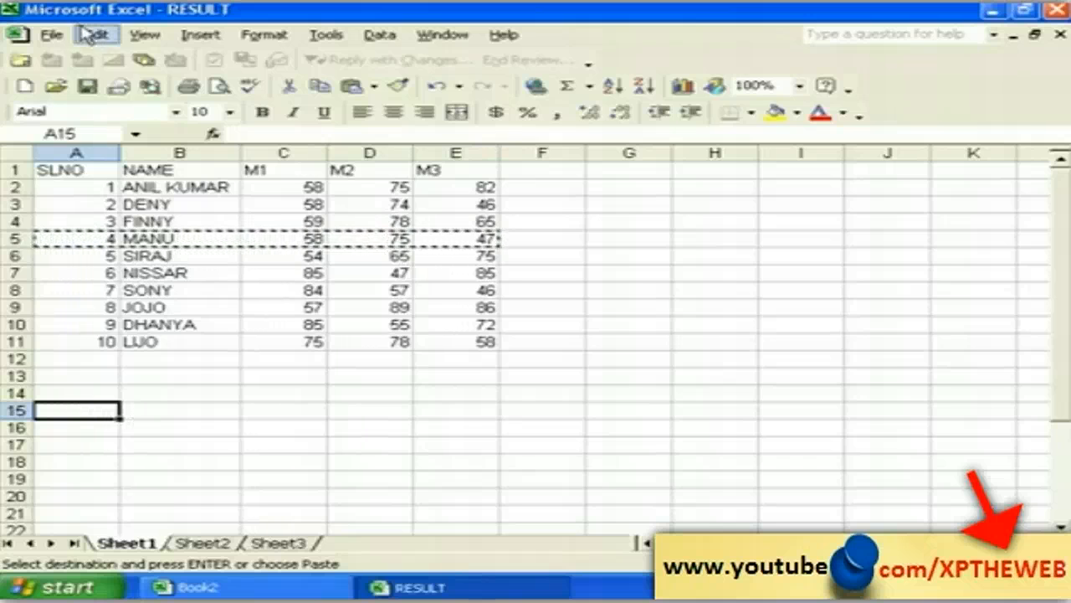
left_click(95, 35)
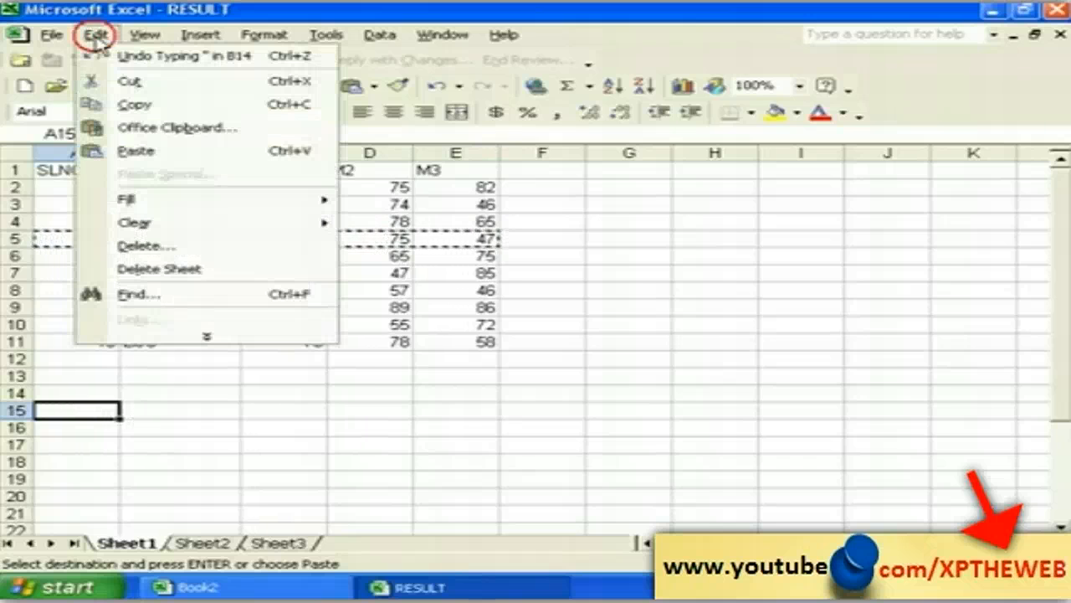
left_click(134, 151)
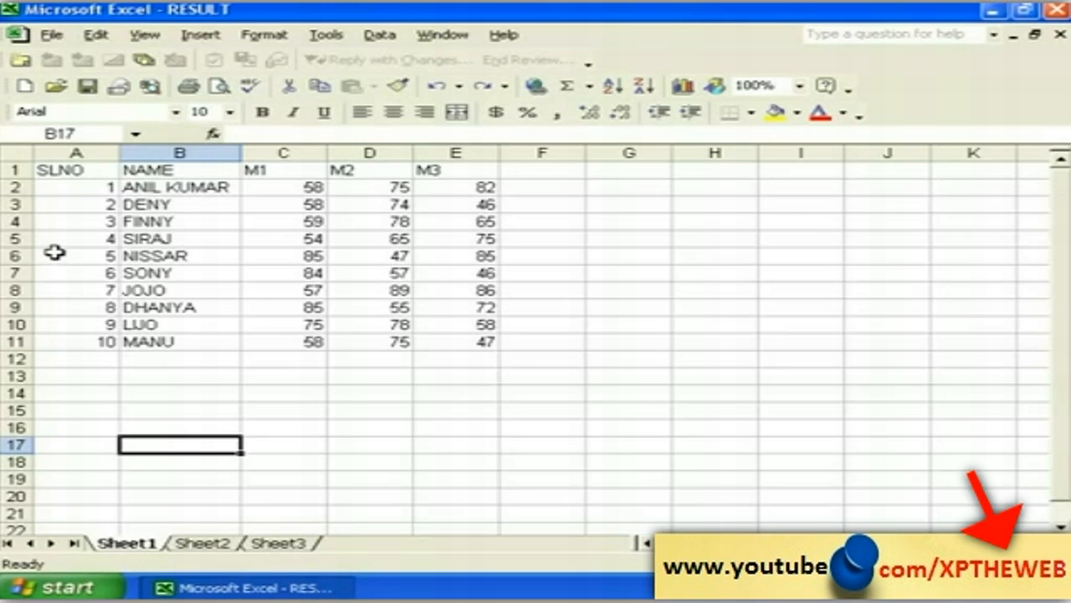
left_click(52, 257)
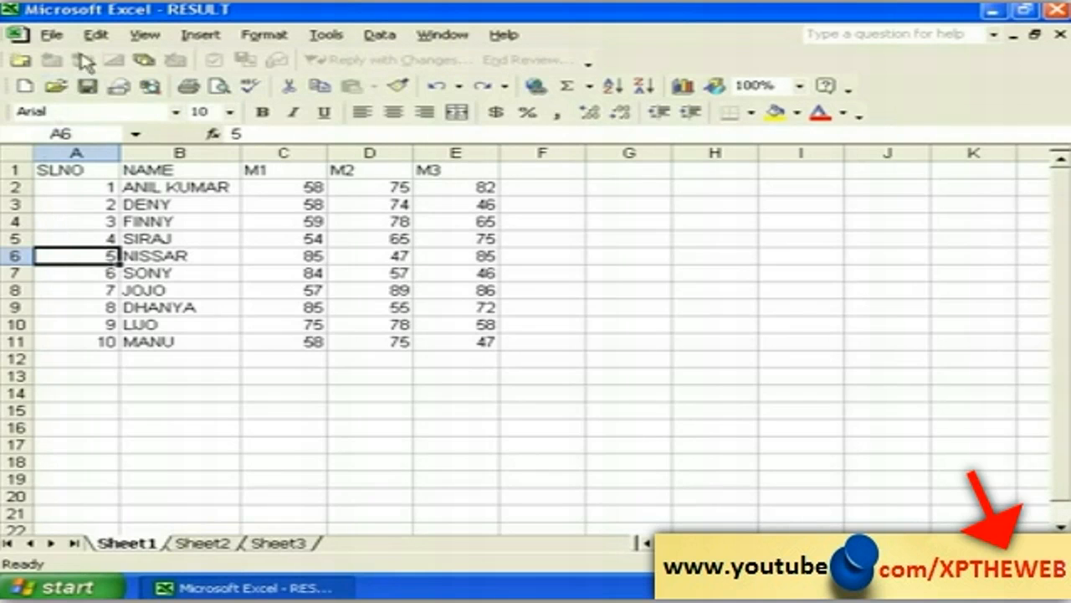
Step: Delete NISSAR's entire row so the students below move up
left_click(93, 38)
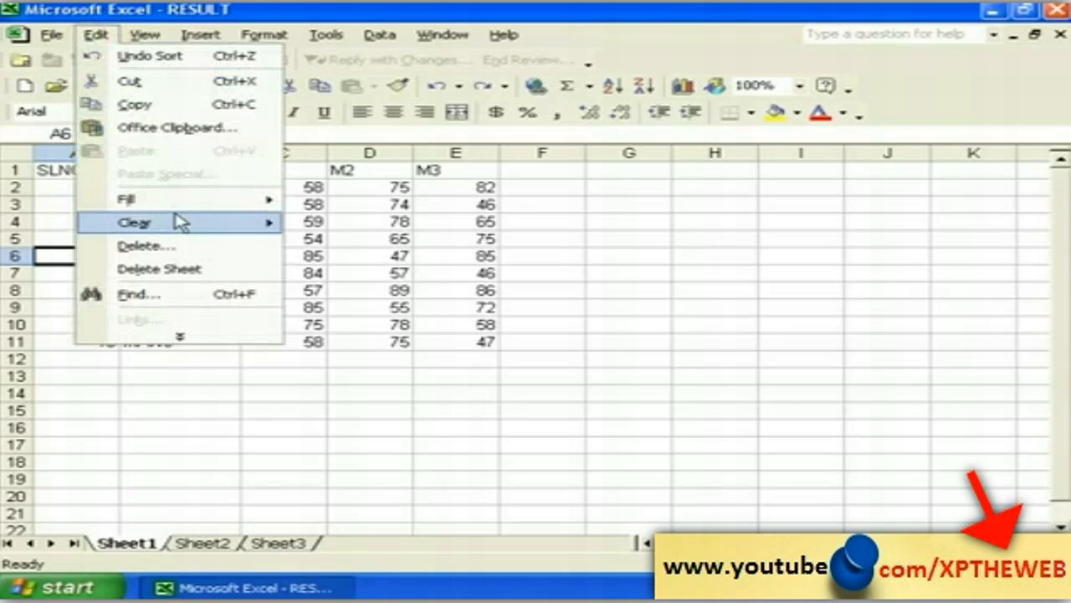
left_click(165, 247)
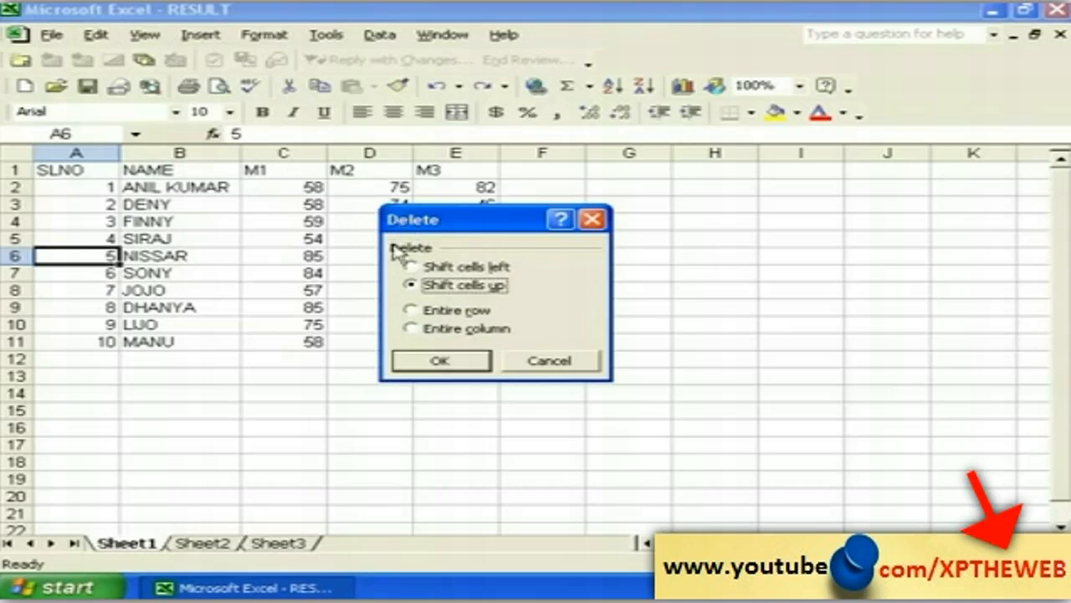
left_click(425, 312)
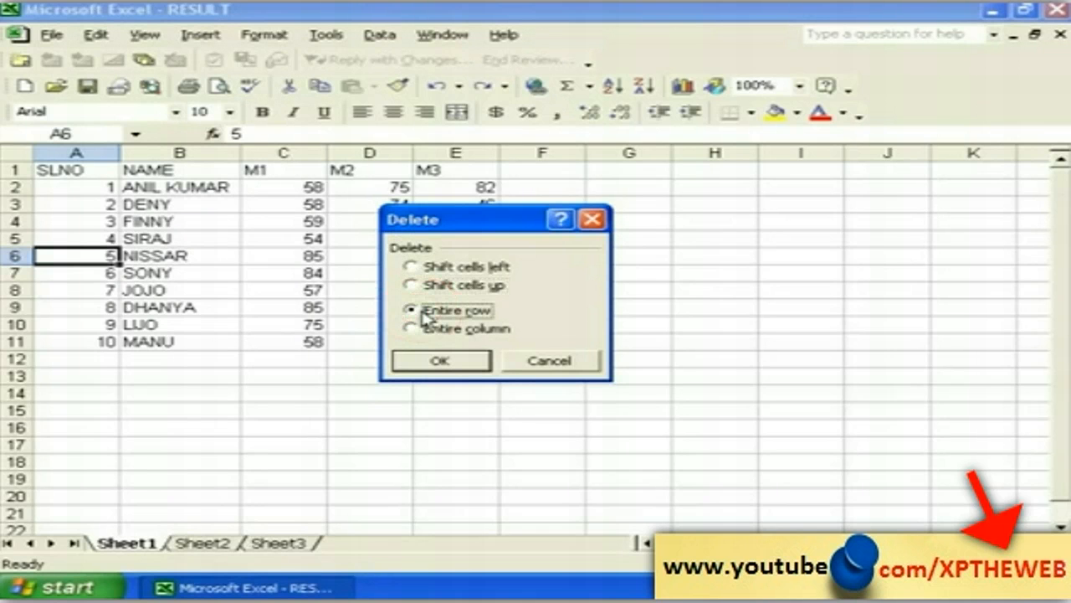
left_click(441, 362)
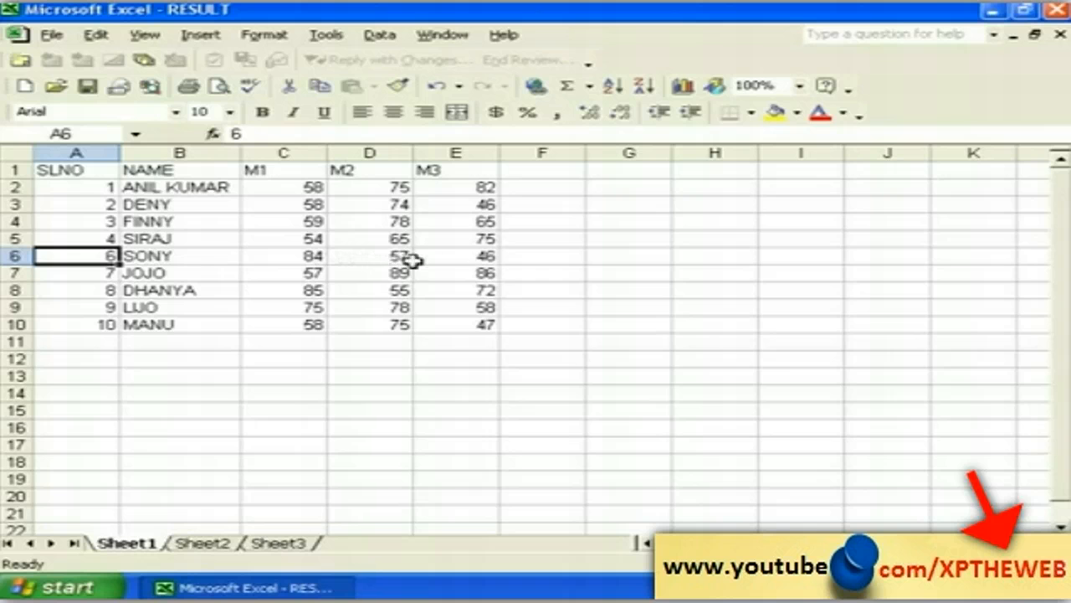
left_click(370, 359)
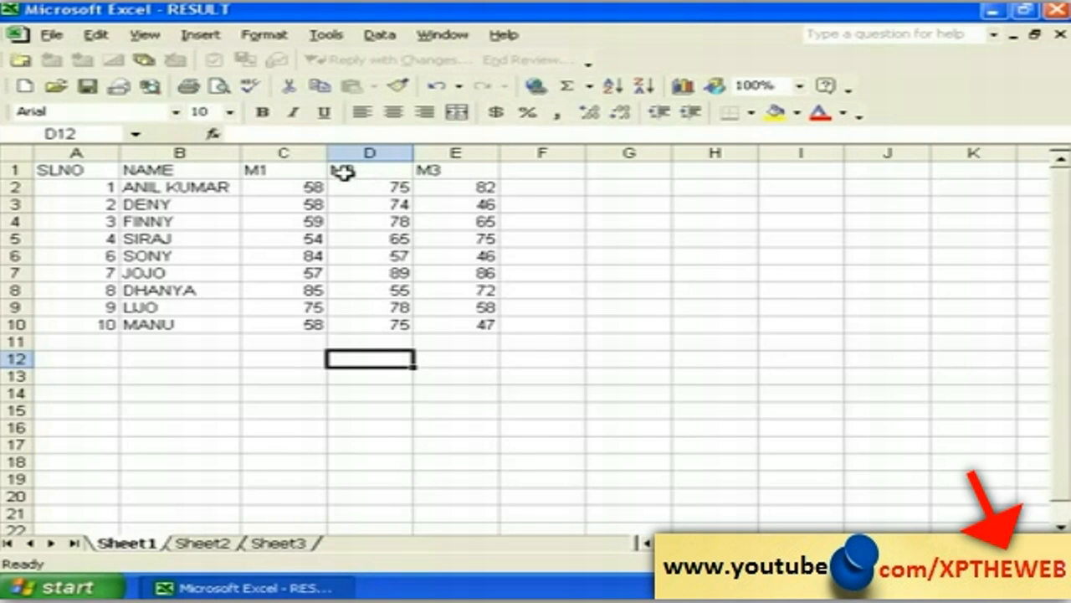
Step: Delete the entire M2 column D so the M3 marks shift into column D
left_click(347, 171)
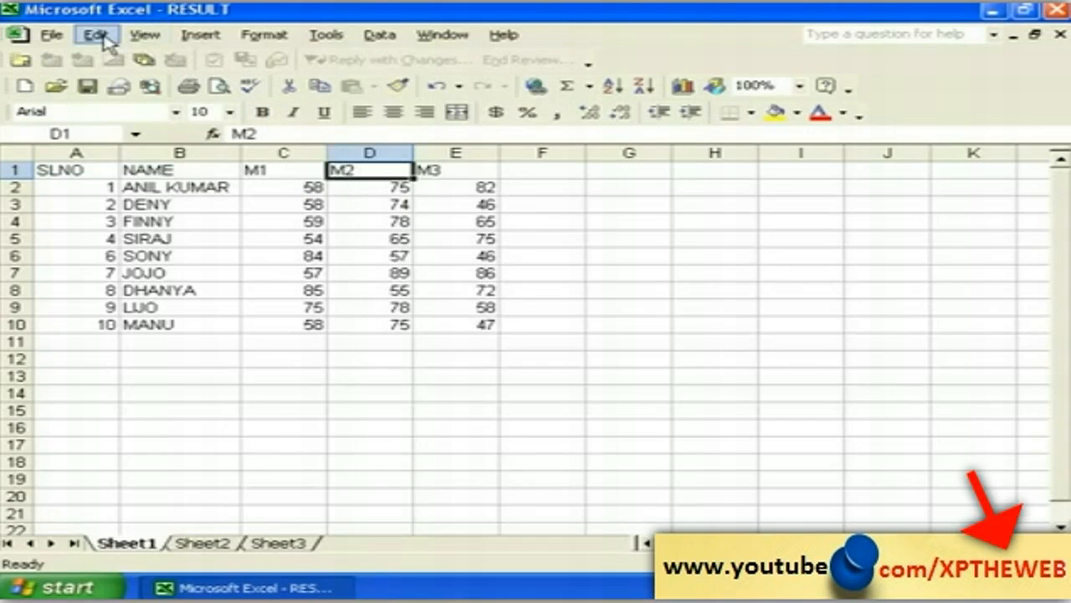
left_click(99, 35)
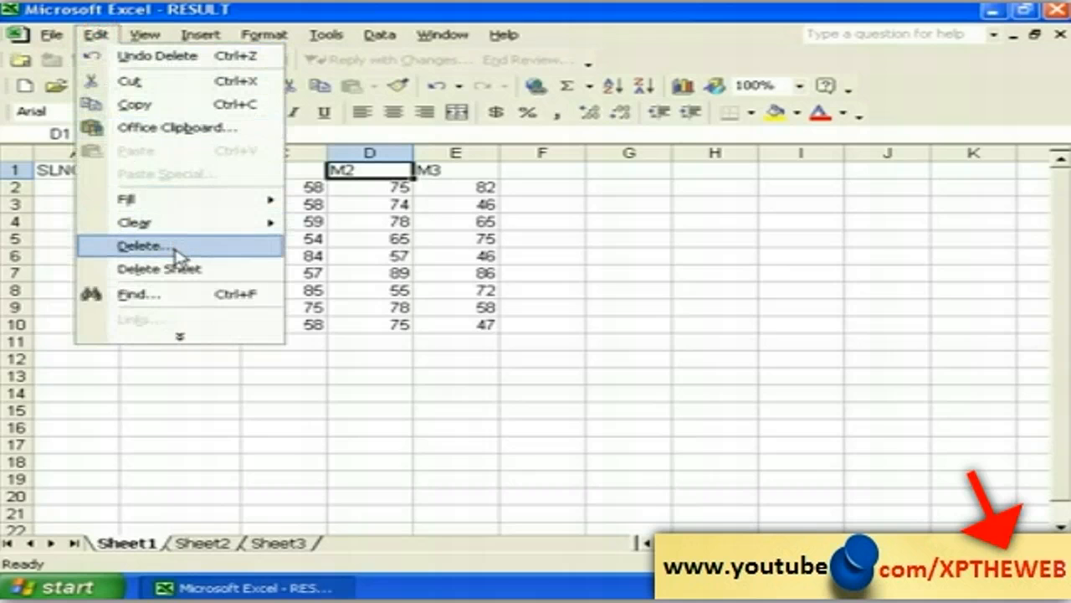
left_click(178, 251)
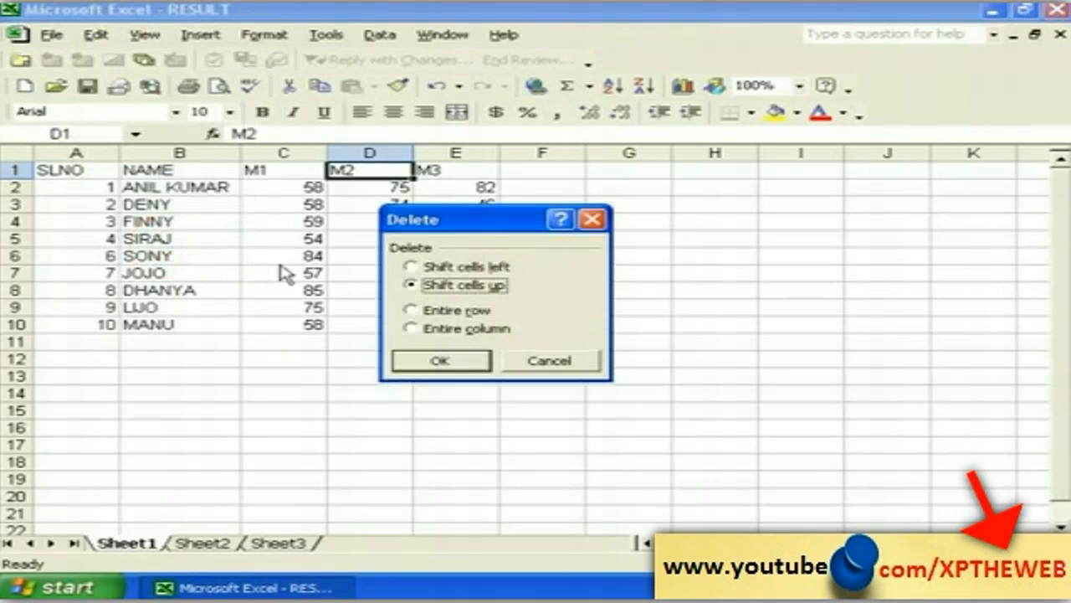
left_click(423, 313)
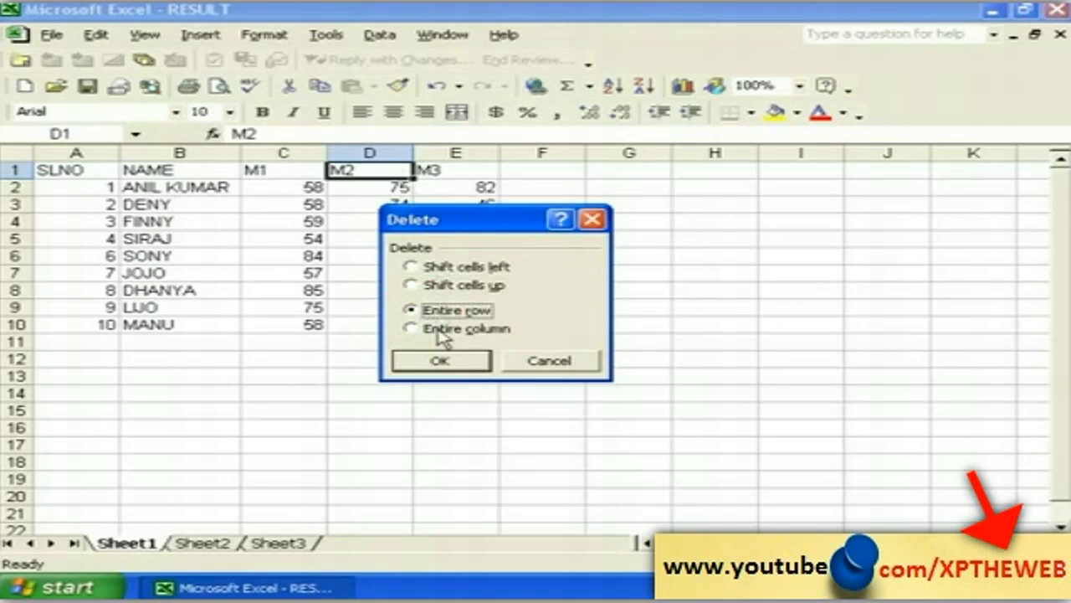
left_click(438, 335)
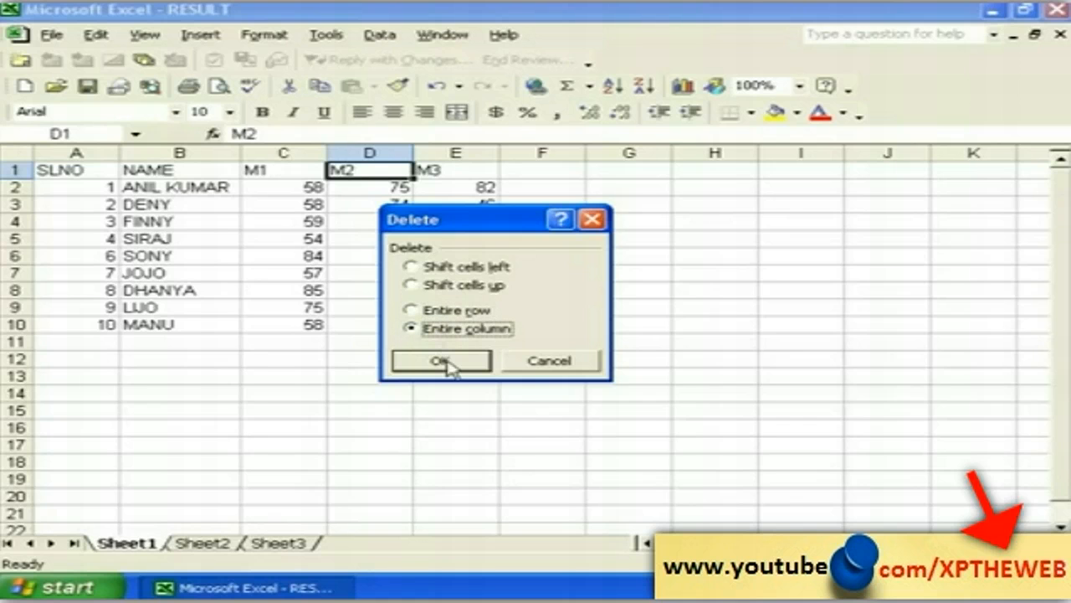
left_click(442, 361)
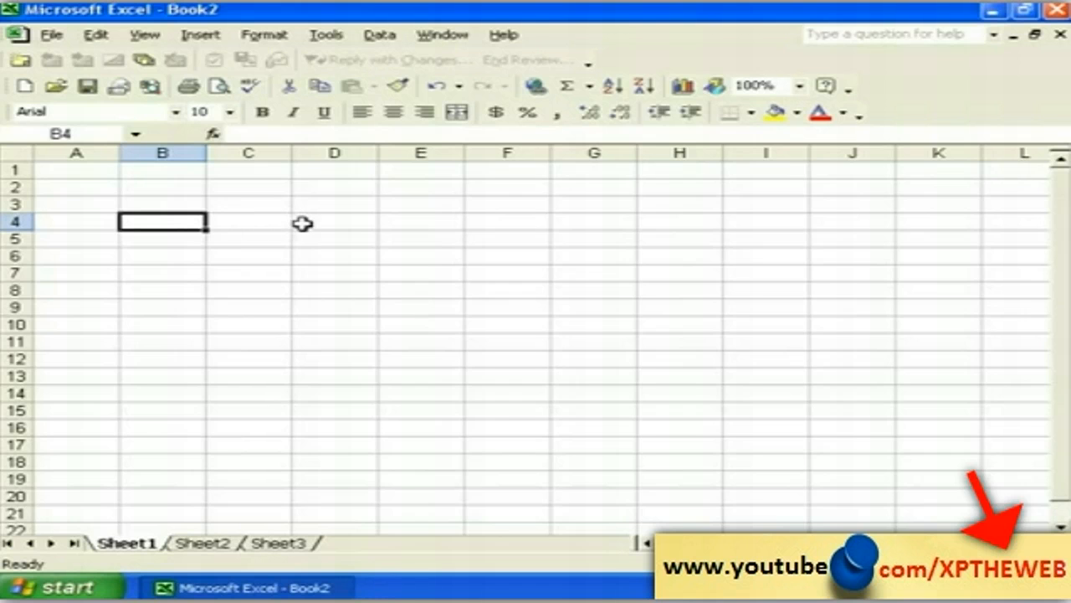
Step: Enter 1, 2 and 3 into cells B4, B5 and B6 of Book2's Sheet1
left_click(359, 224)
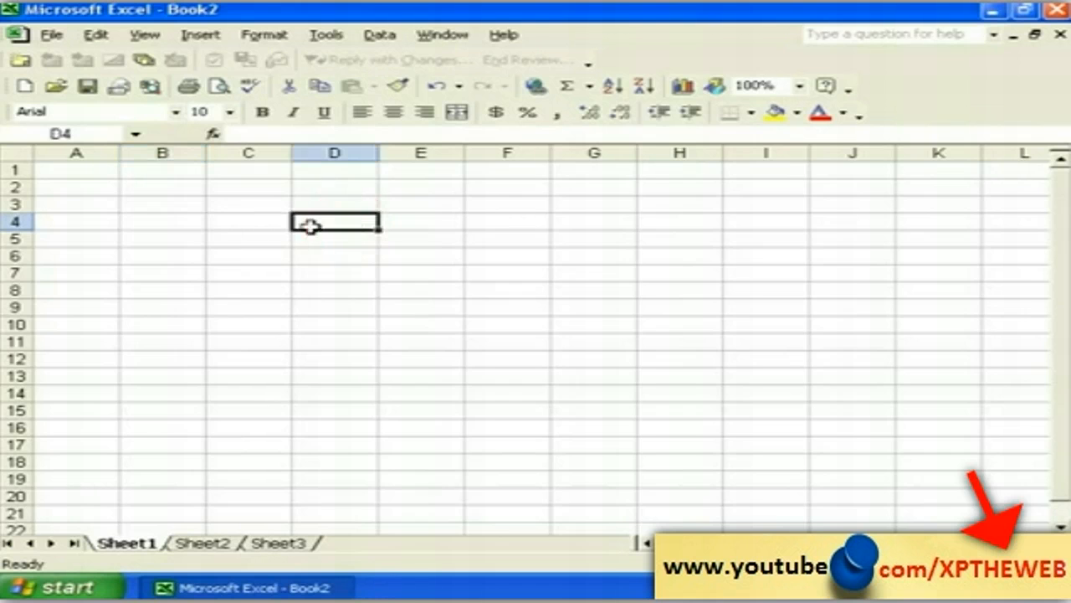
left_click(183, 226)
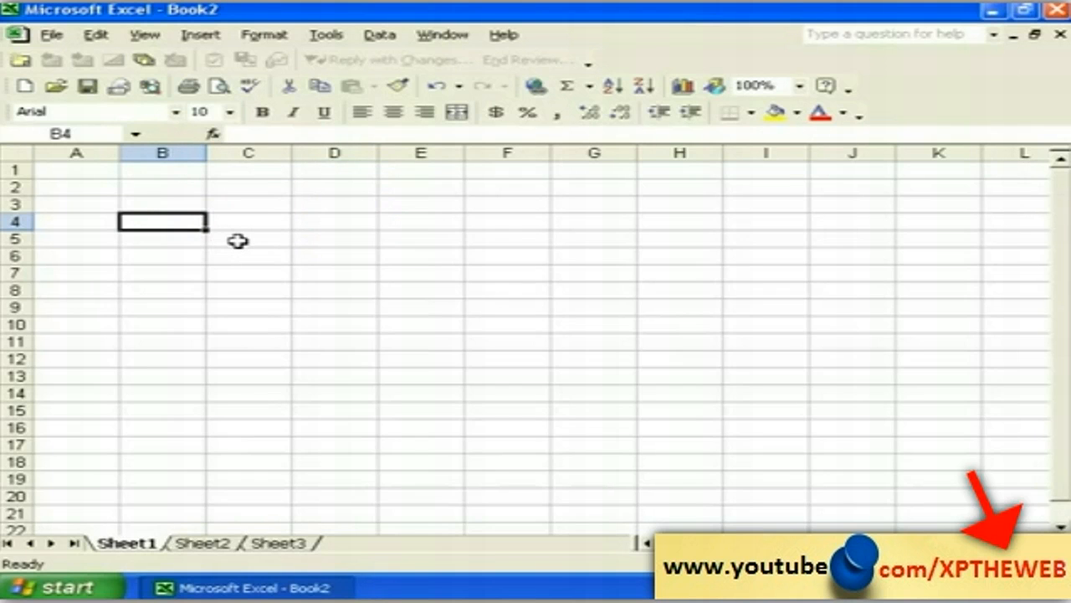
left_click(238, 241)
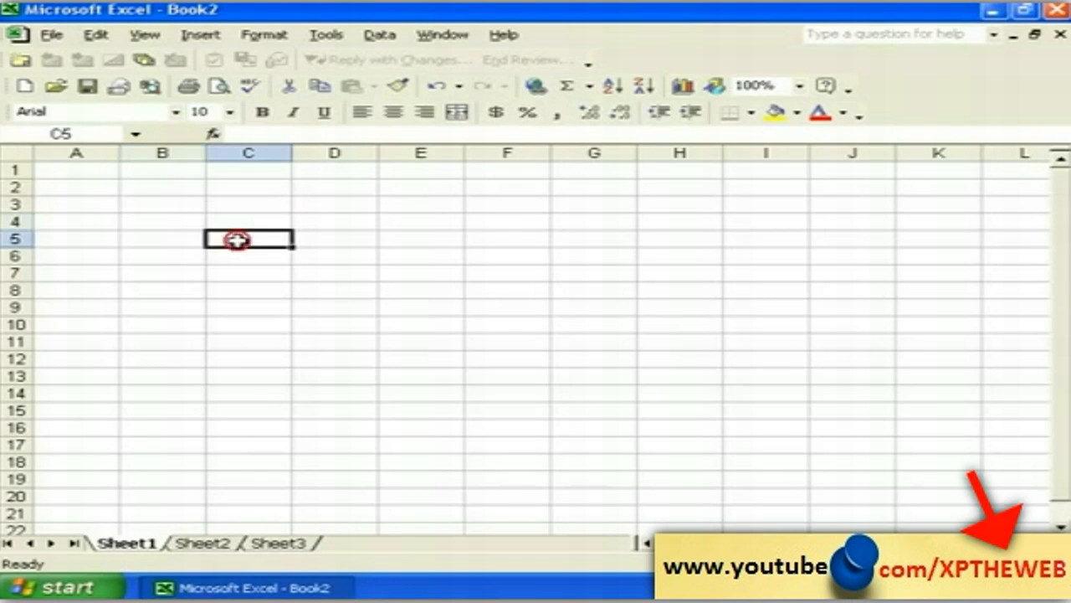
left_click(173, 221)
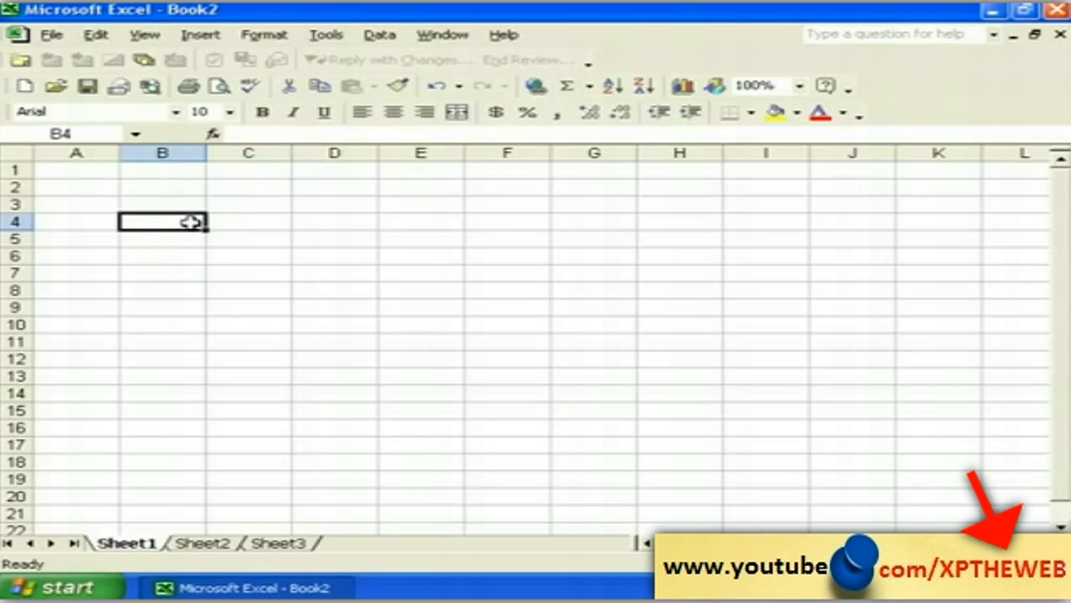
type("1")
key("Return")
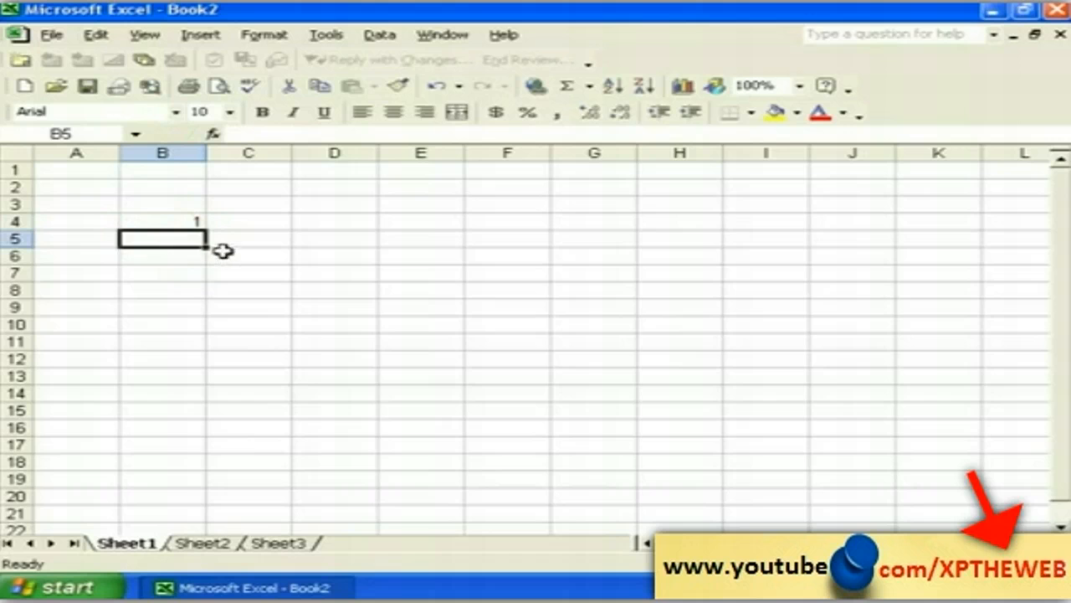
type("2")
key("Return")
type("3")
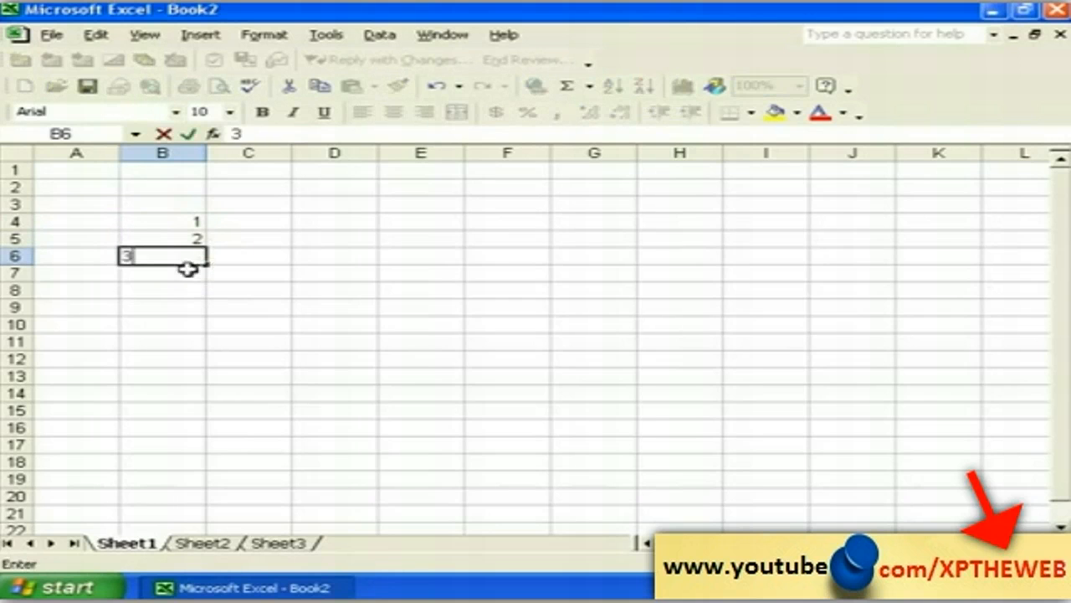
left_click(179, 288)
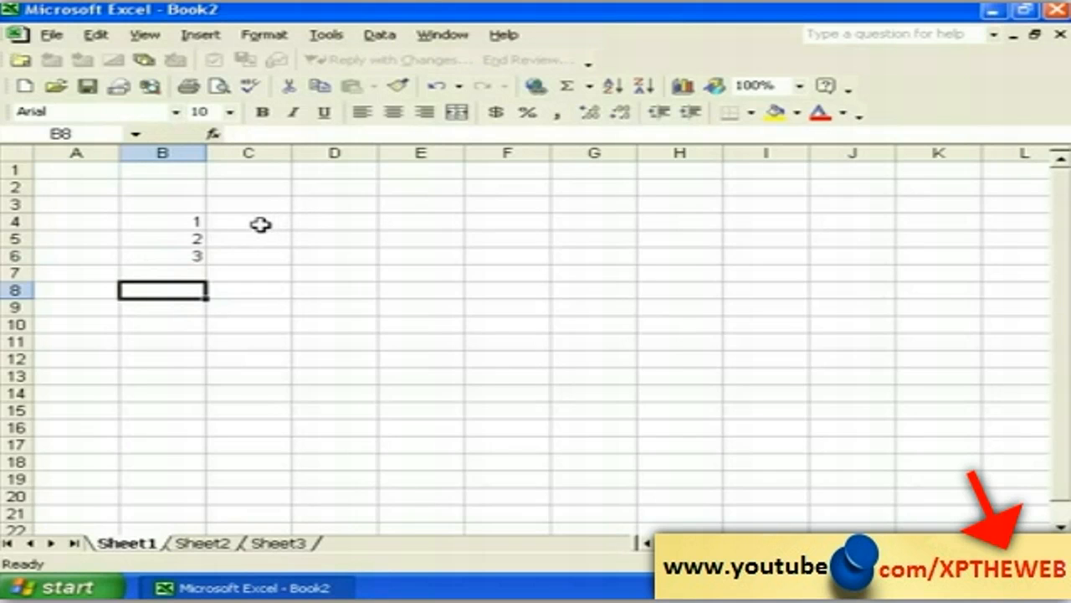
left_click(309, 221)
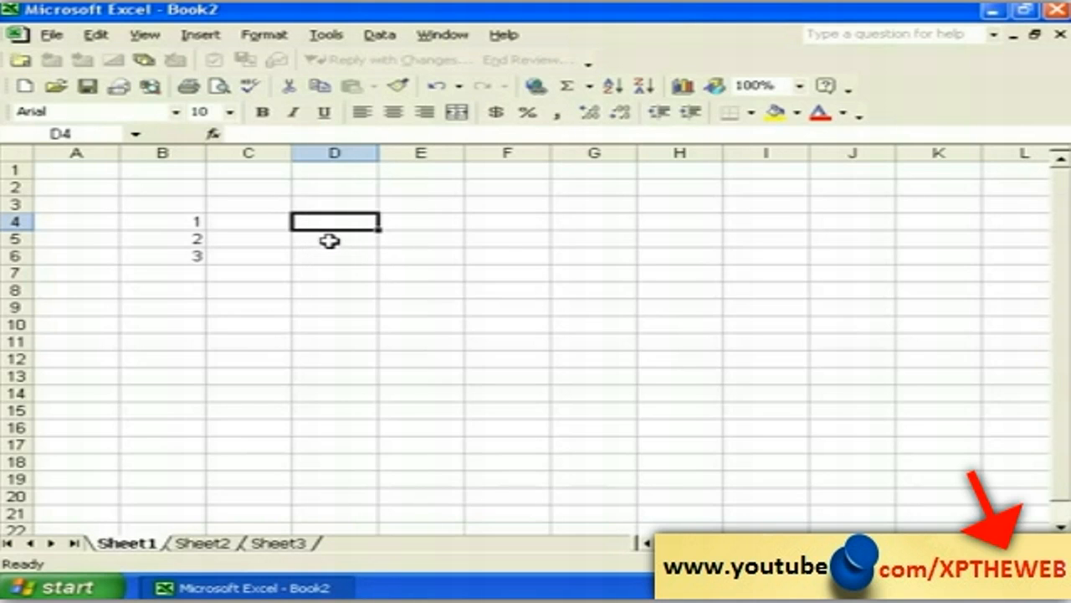
Step: Type 1 and 2 in D4:D5 and fill the series down column D to 95
type("1")
key("Return")
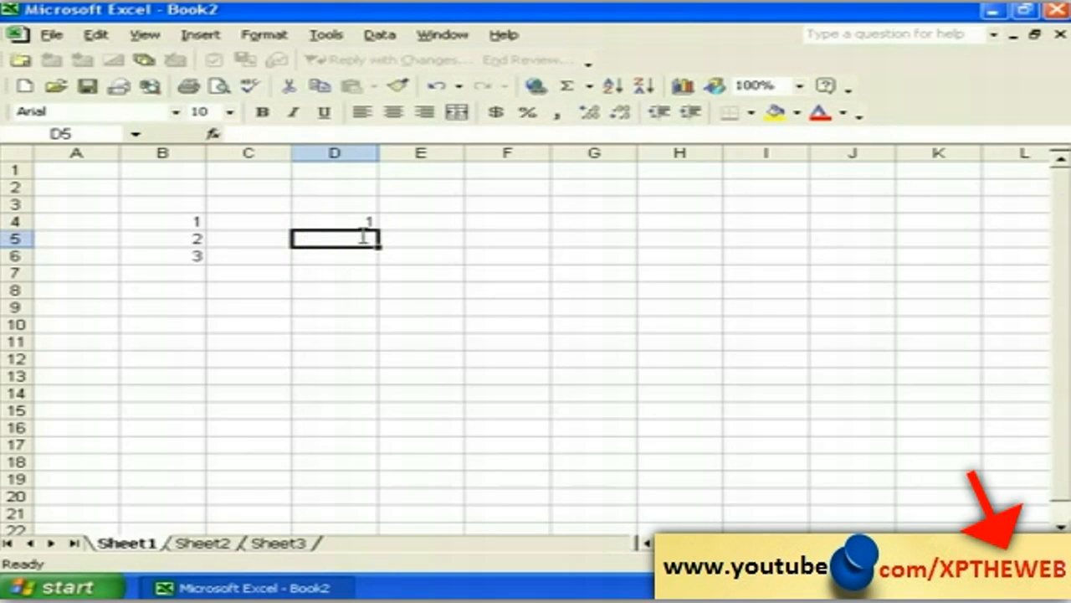
type("2")
left_click(349, 276)
left_click(355, 222)
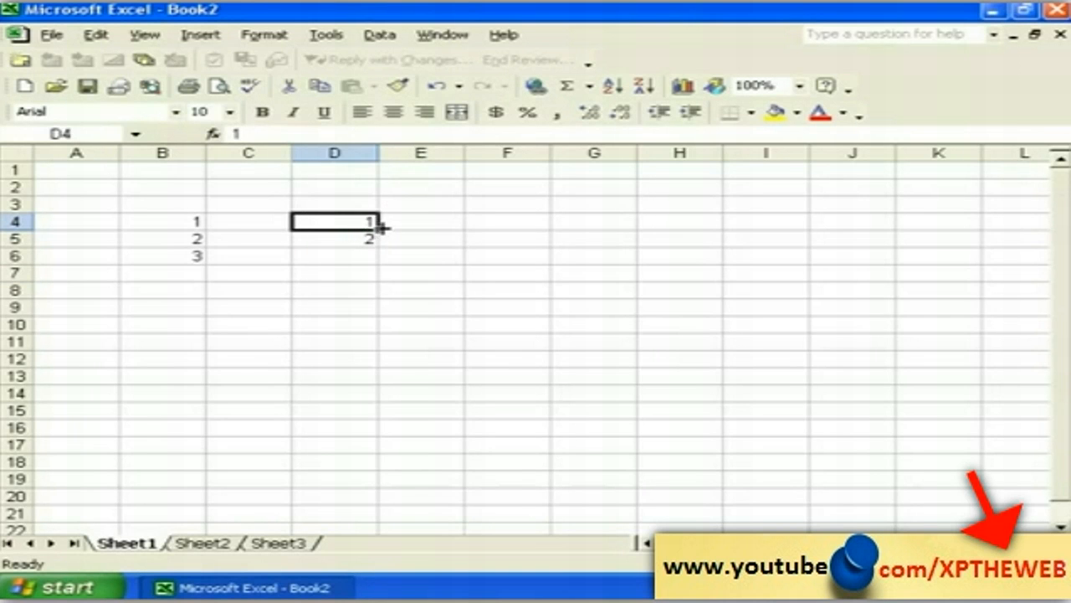
left_click_drag(376, 224, 377, 239)
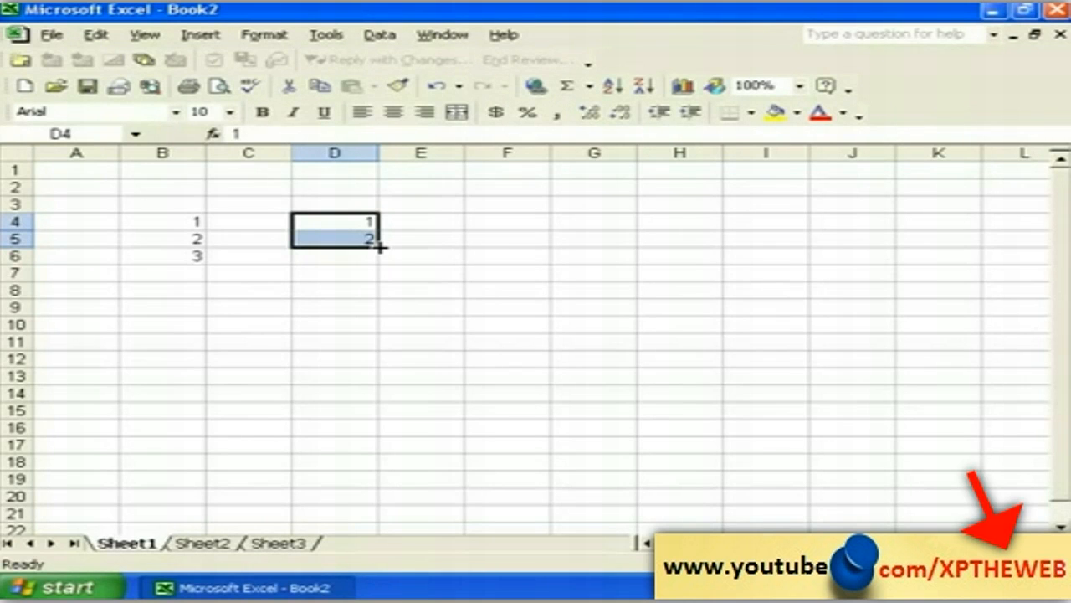
left_click_drag(378, 245, 376, 528)
left_click(459, 442)
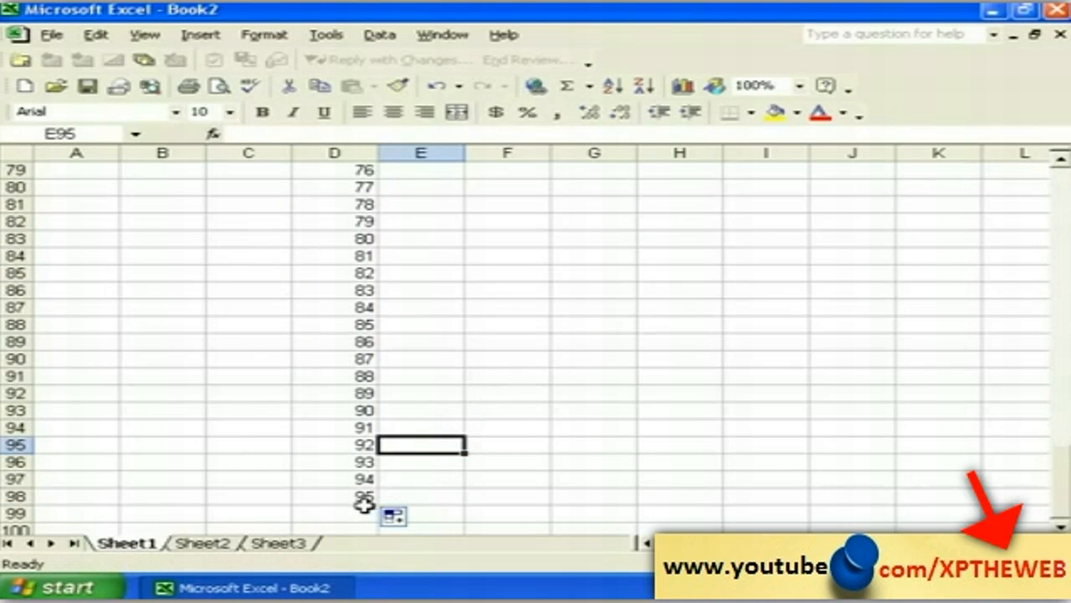
left_click_drag(1059, 161, 1060, 160)
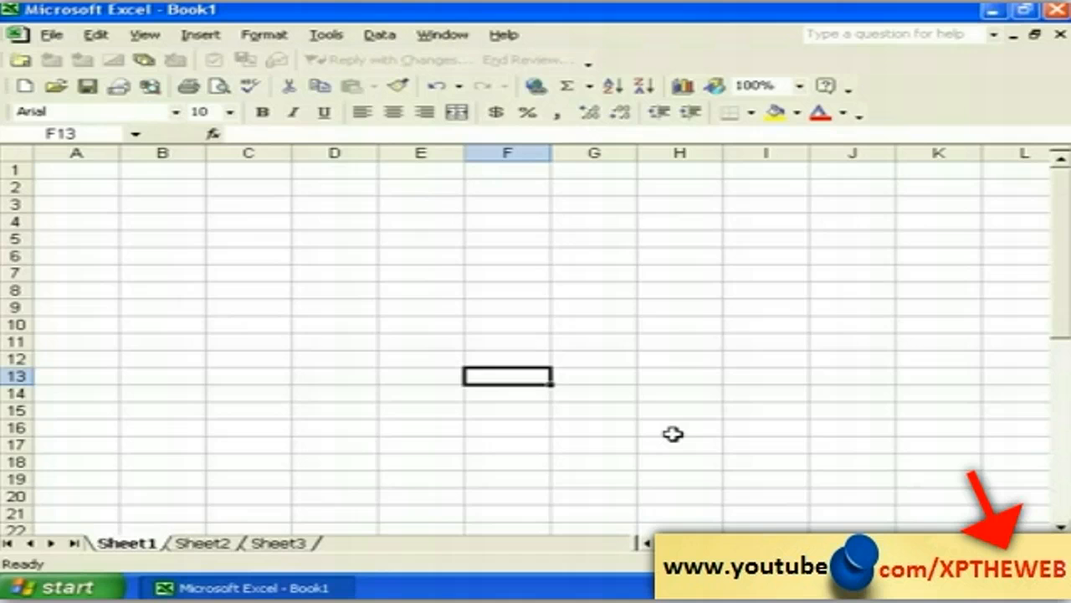
Step: Enter ANAND in F13 and fill it across to K13 and down column F to row 16
type("ANAND")
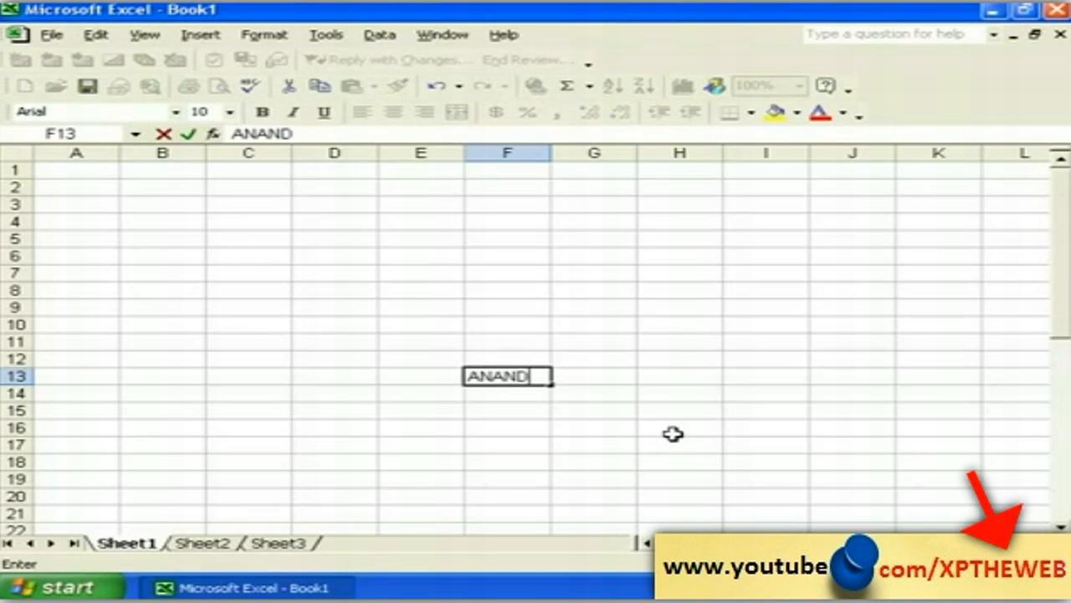
left_click(534, 407)
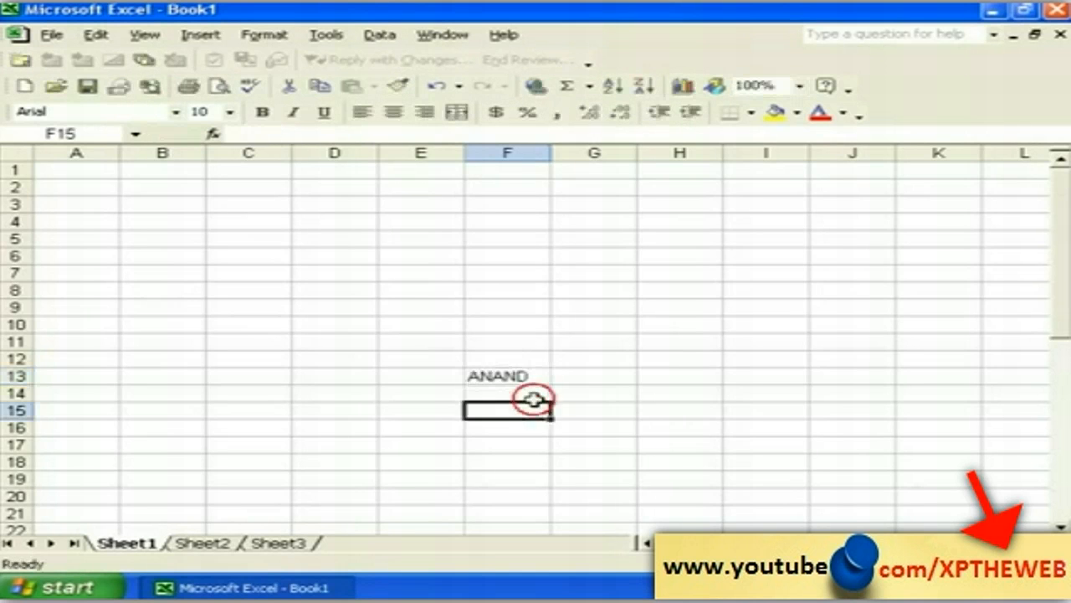
left_click(516, 378)
left_click_drag(554, 382, 929, 385)
left_click(525, 409)
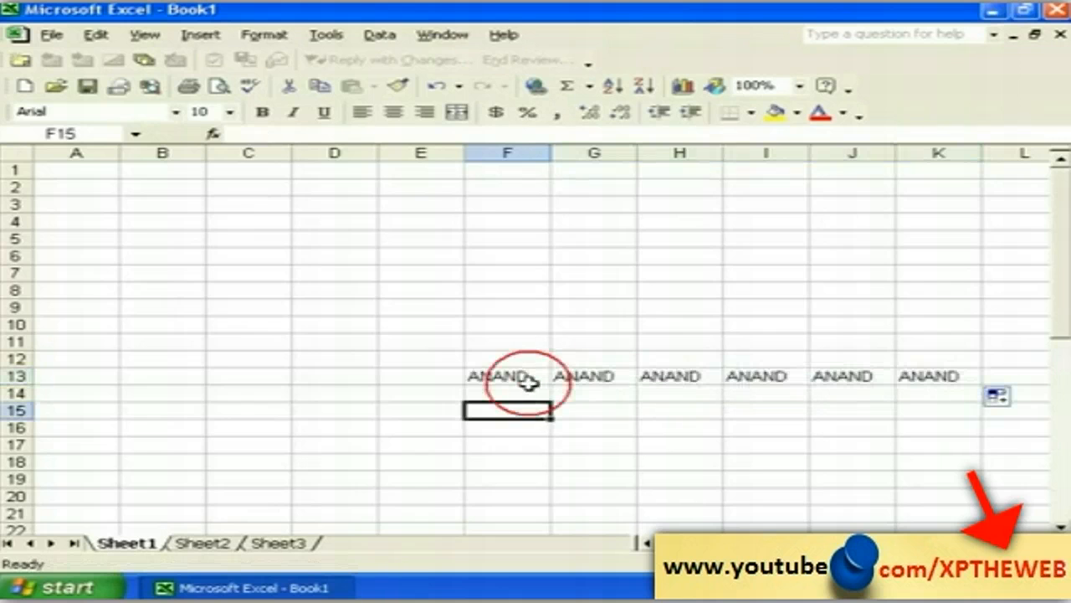
left_click(535, 378)
left_click_drag(551, 385, 550, 504)
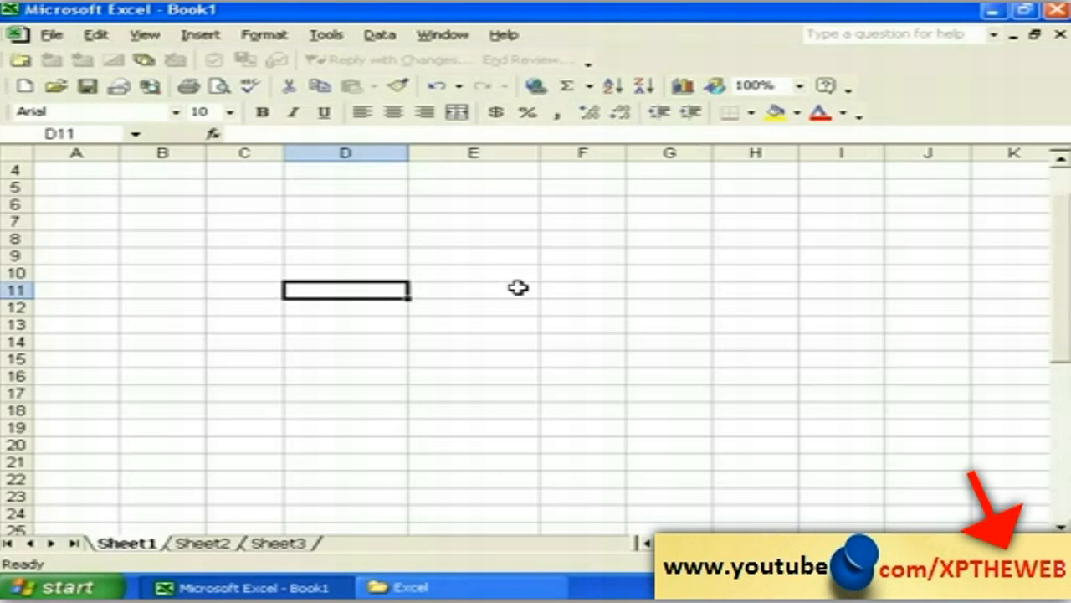
Step: Type JANUARY in D11 and FEBRUARY in D12, then AutoFill months to DECEMBER in D22
type("JANUA")
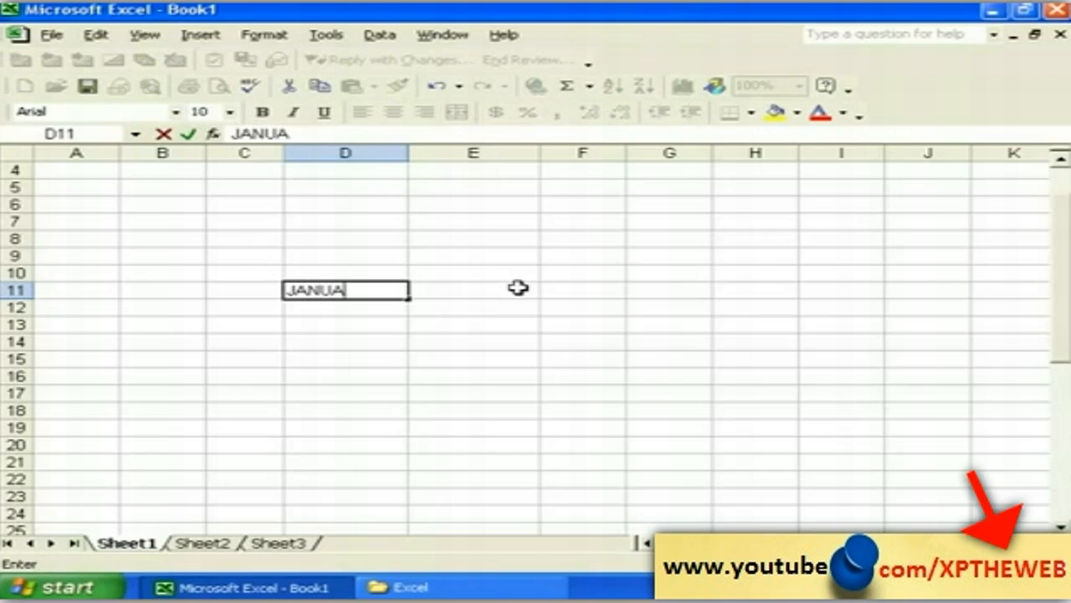
type("RY")
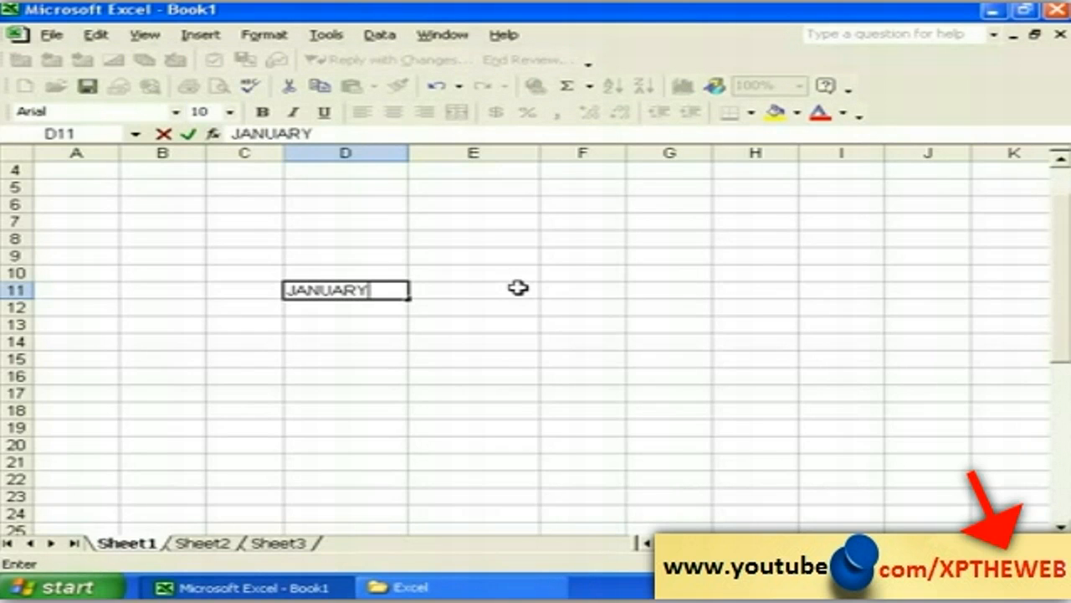
key("Return")
type("F")
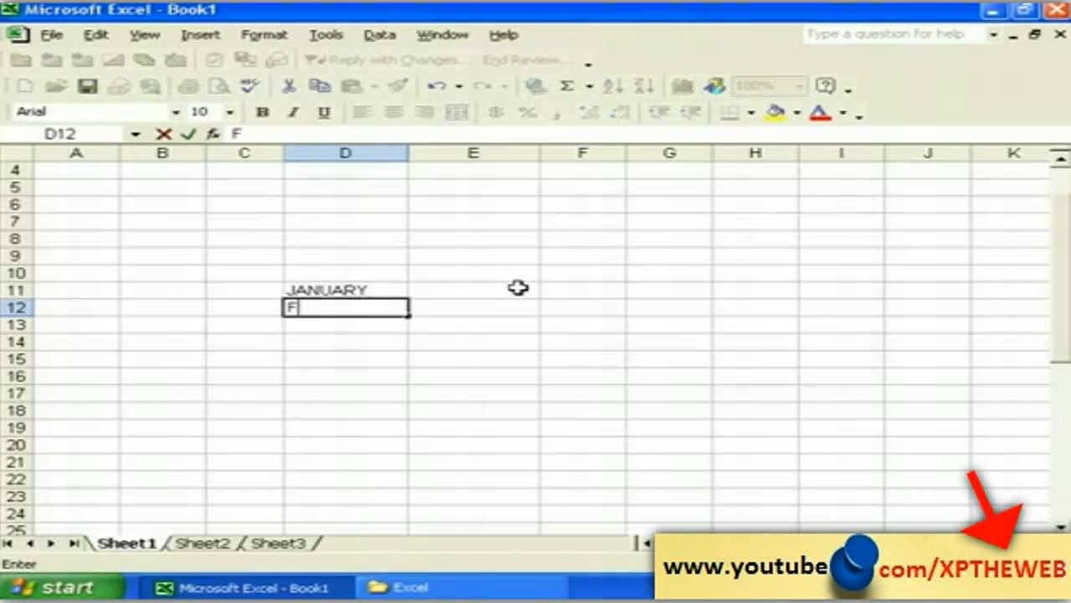
type("EBRUARY")
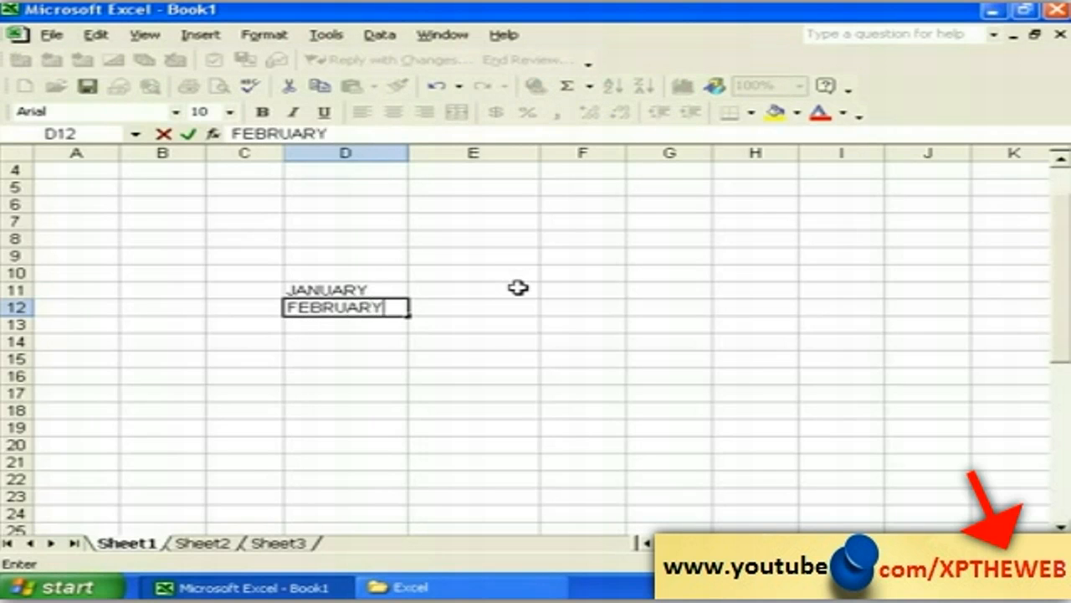
left_click(300, 329)
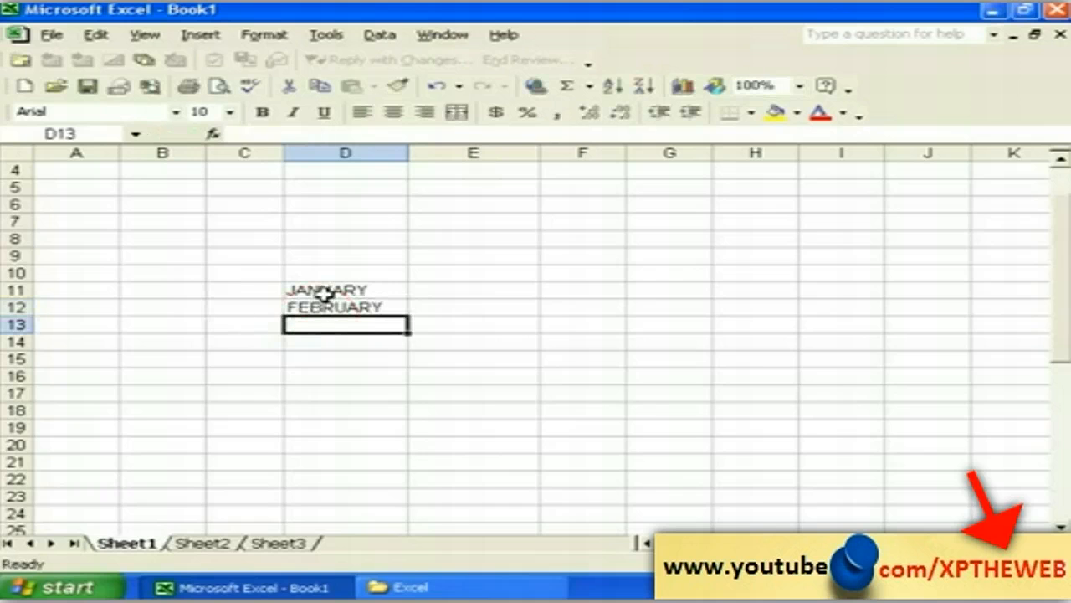
left_click(324, 293)
left_click_drag(408, 291, 412, 485)
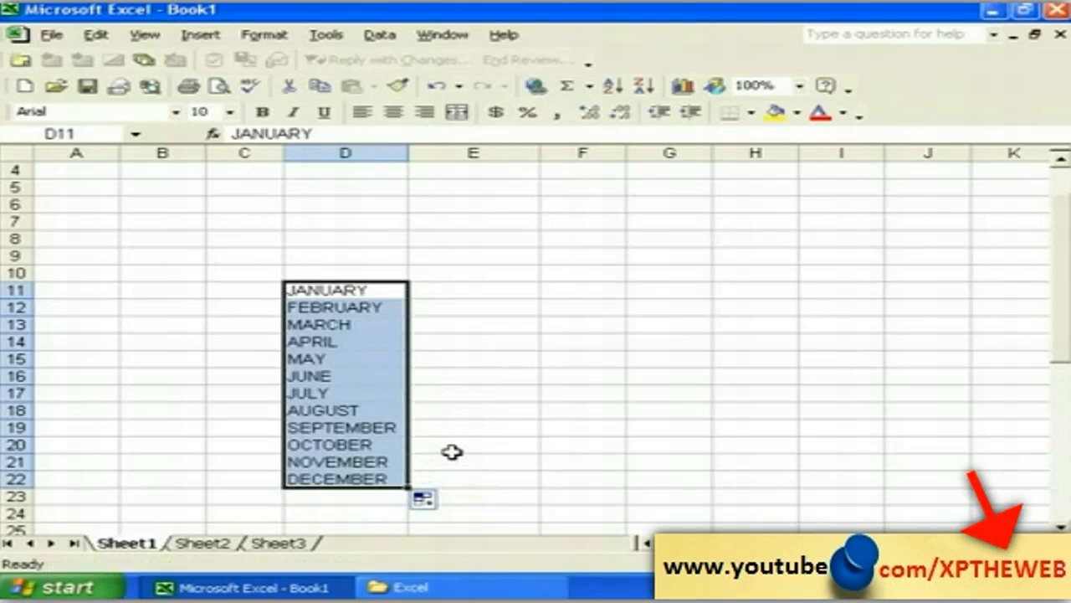
left_click(452, 448)
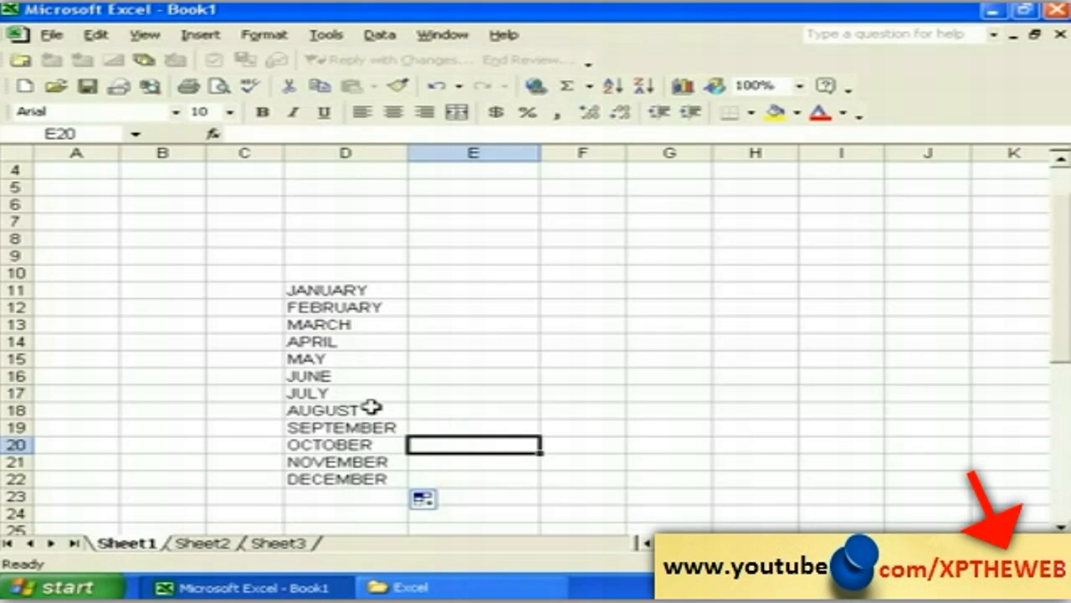
left_click(496, 290)
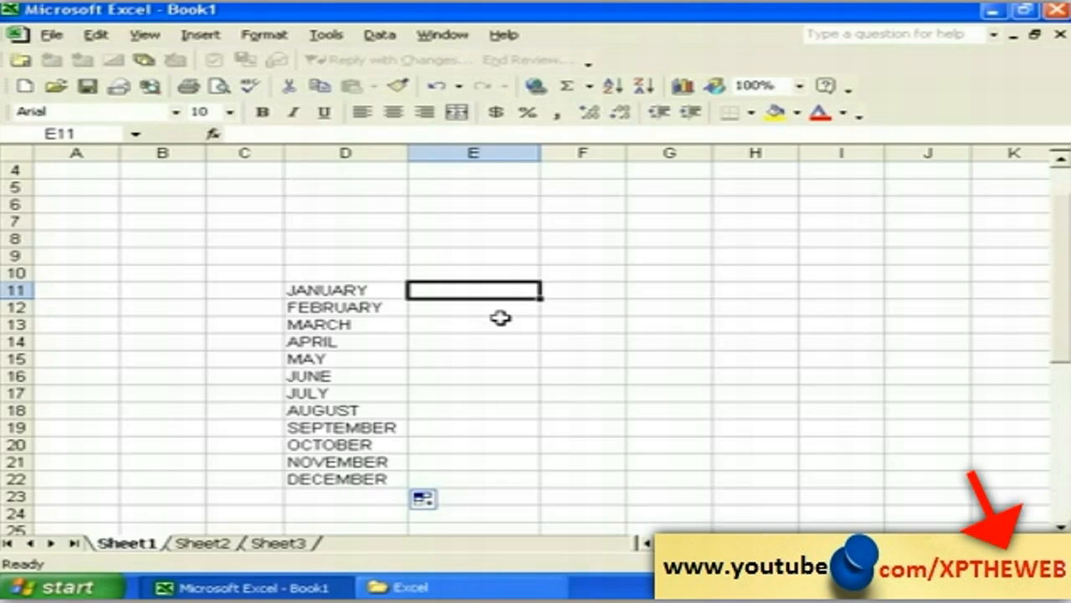
Step: Type MONDAY in E11 and TUESDAY in E12, then AutoFill weekdays down to E22
type("MONDAY")
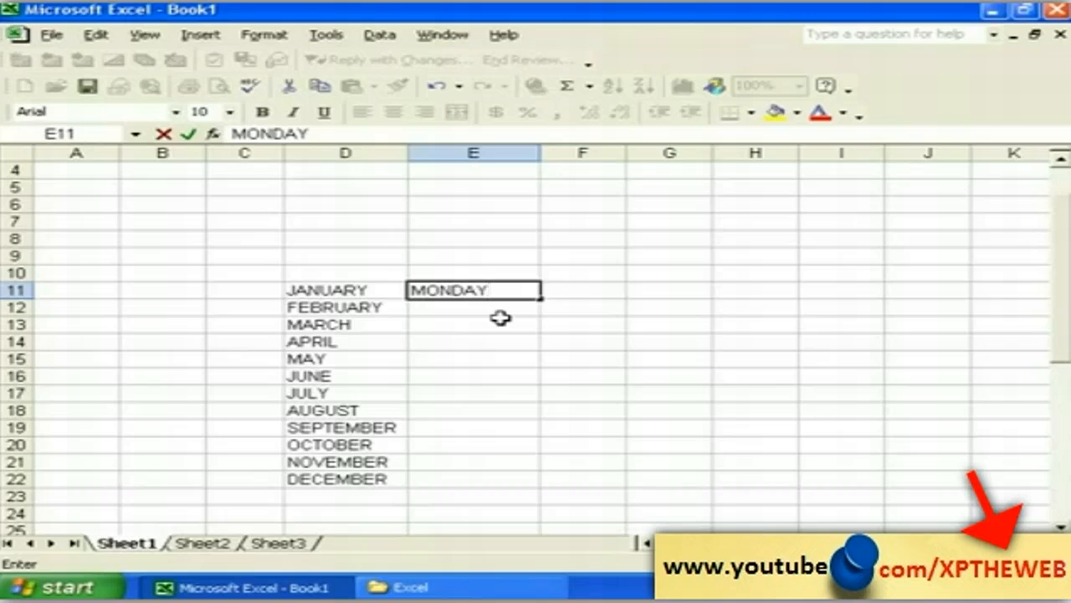
key("Return")
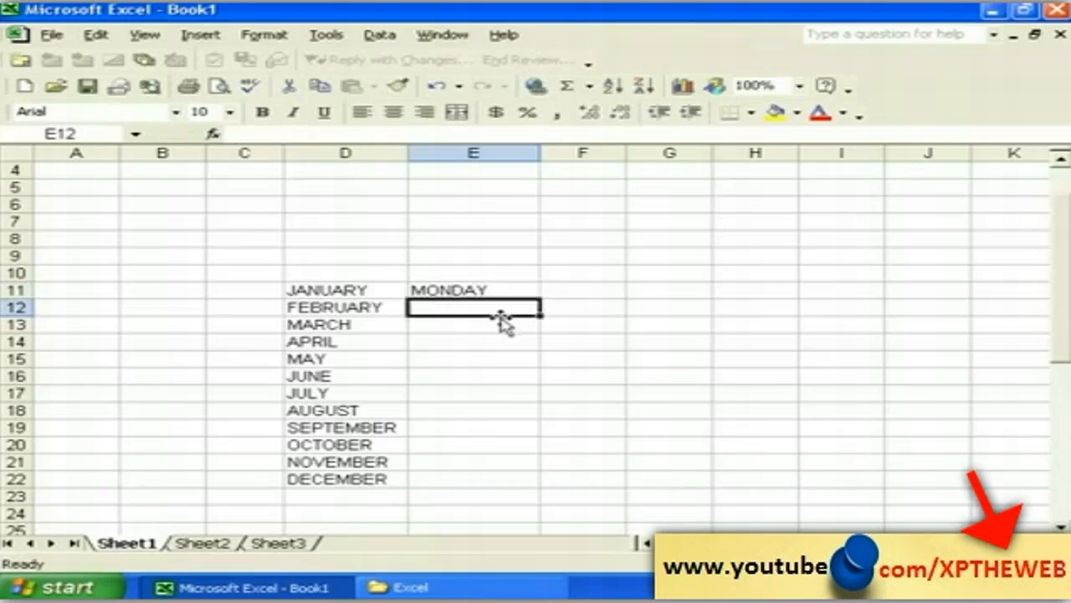
type("TU")
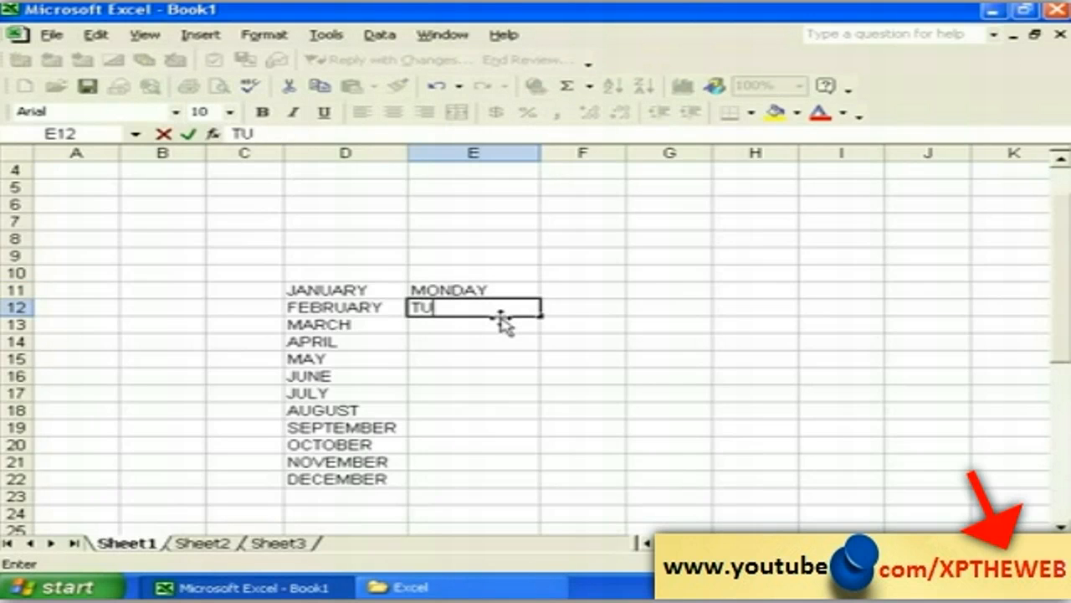
type("ESDAY")
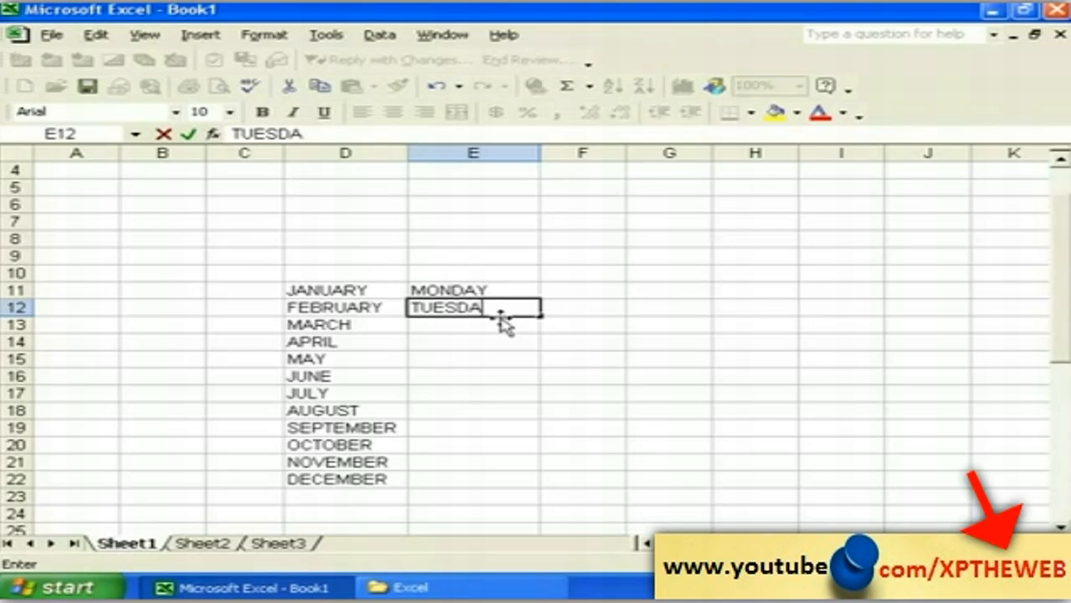
left_click(477, 338)
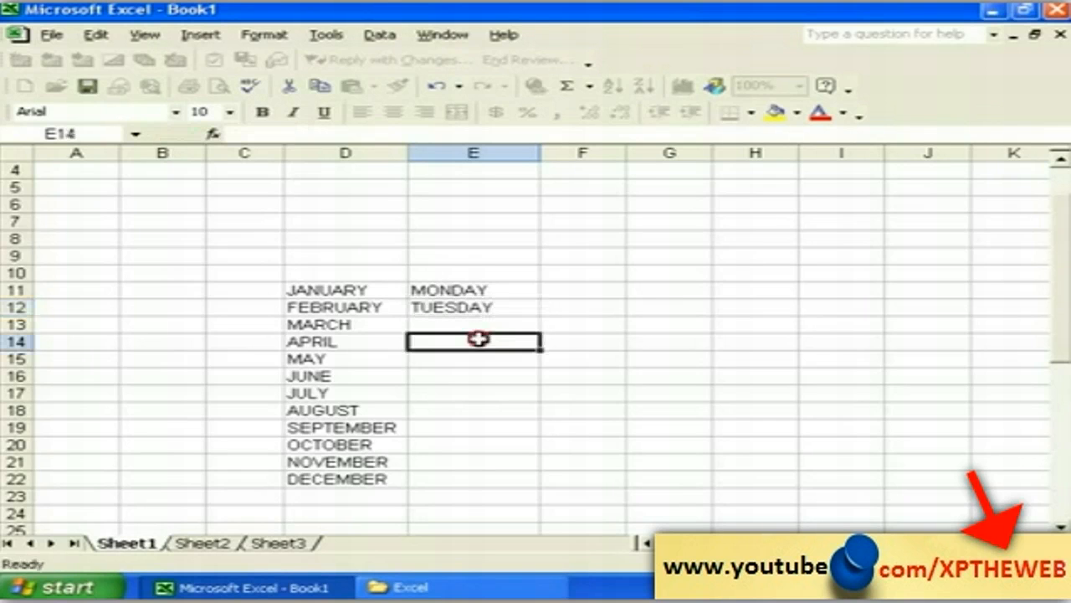
left_click(480, 291)
left_click_drag(542, 296, 539, 479)
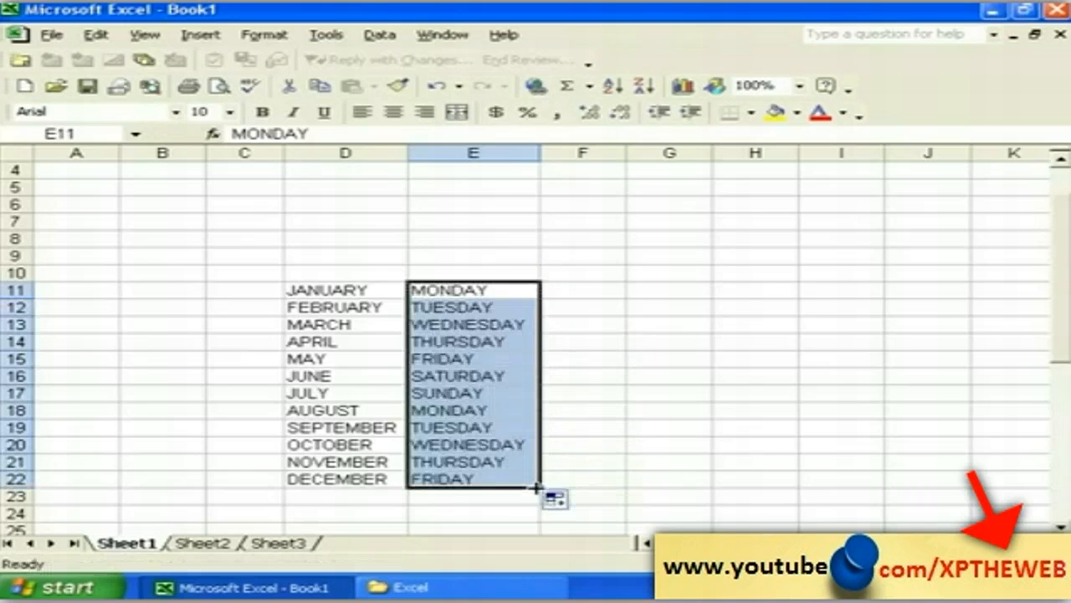
left_click(583, 461)
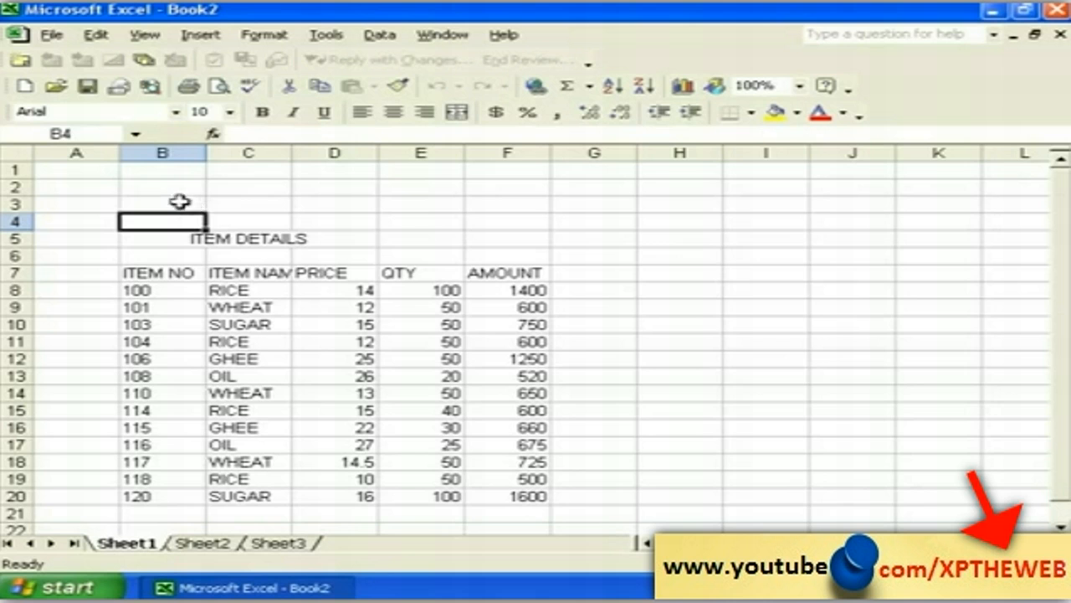
Step: Search the item list for SUGAR and step through each match with Find Next
left_click(95, 35)
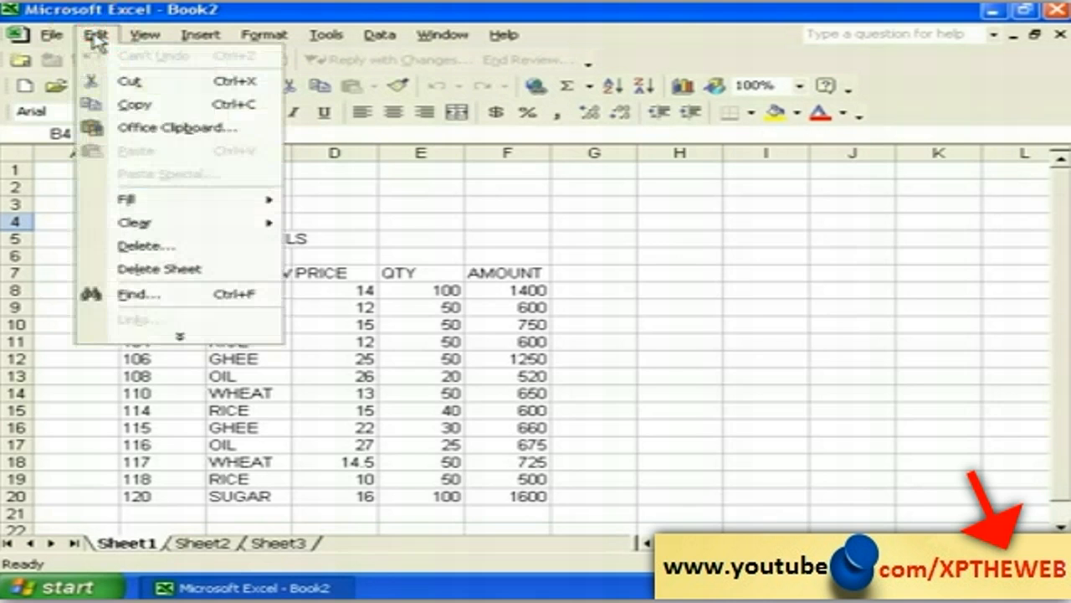
left_click(176, 298)
left_click_drag(471, 215, 393, 241)
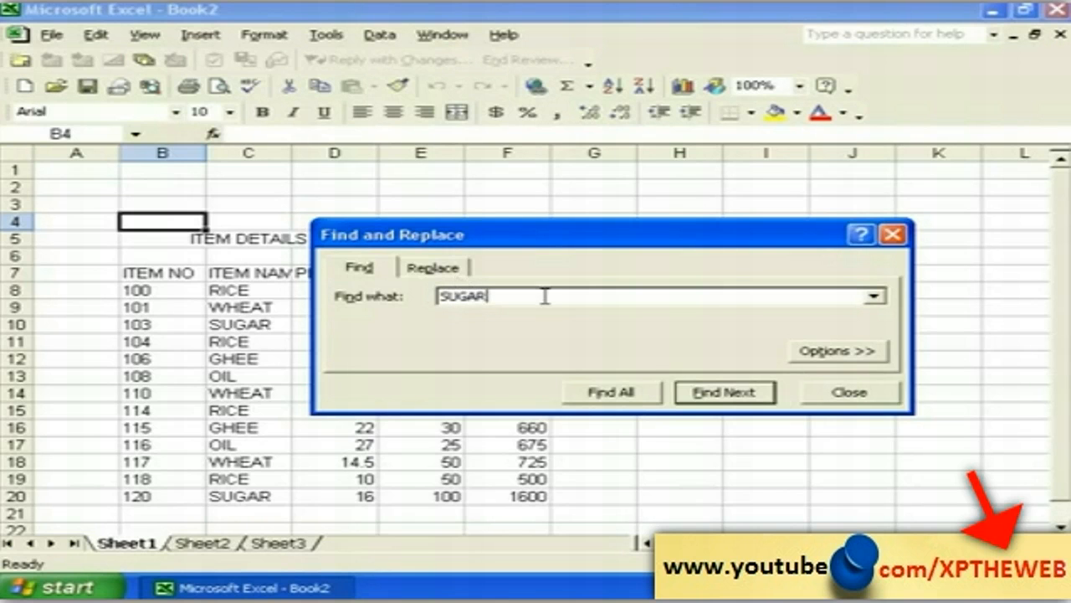
left_click(716, 393)
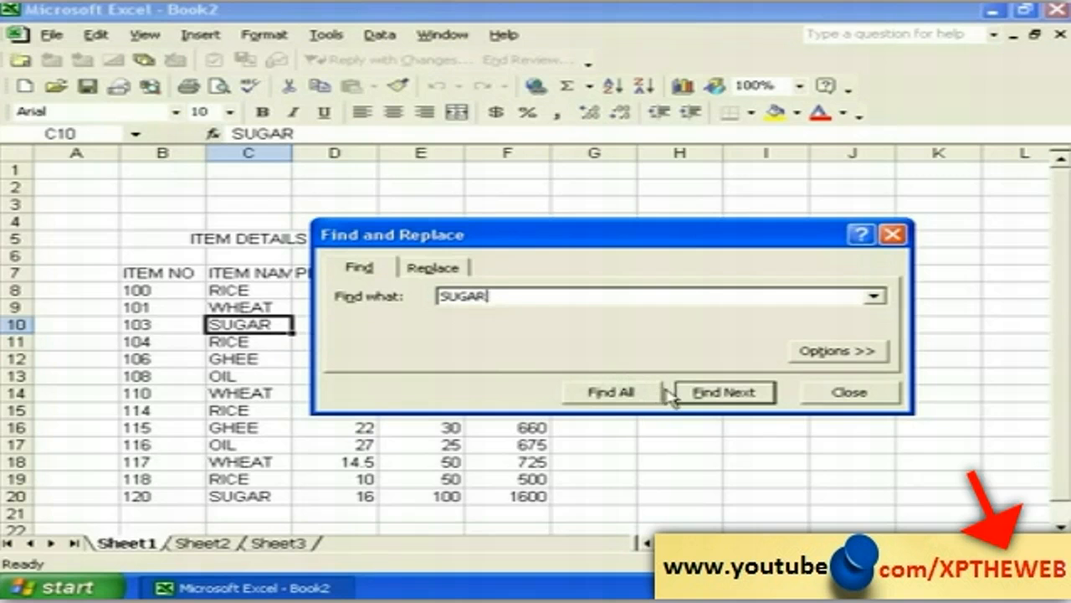
left_click(725, 394)
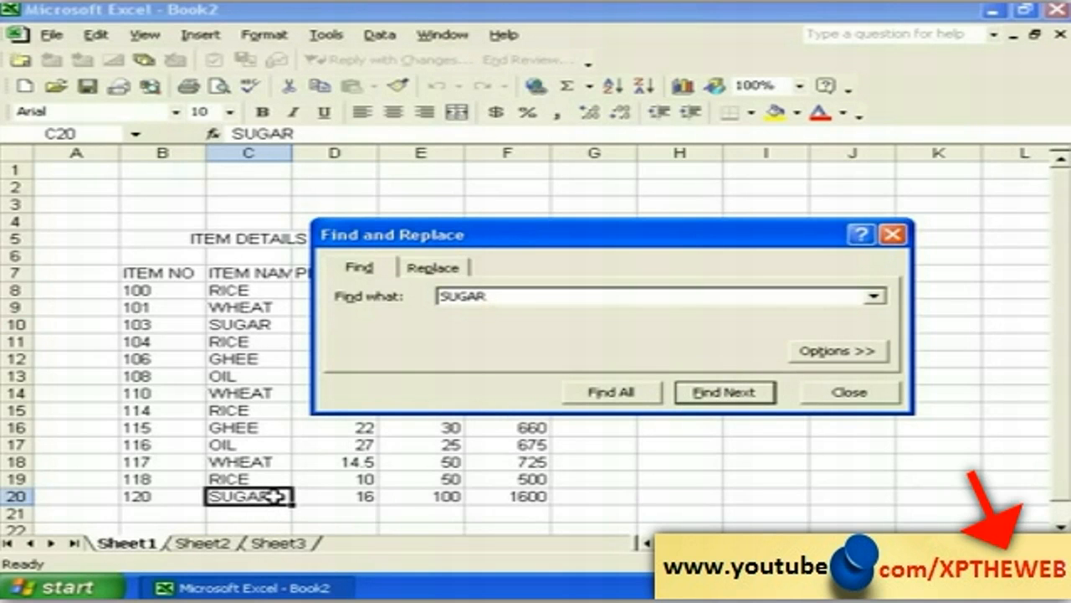
left_click(745, 399)
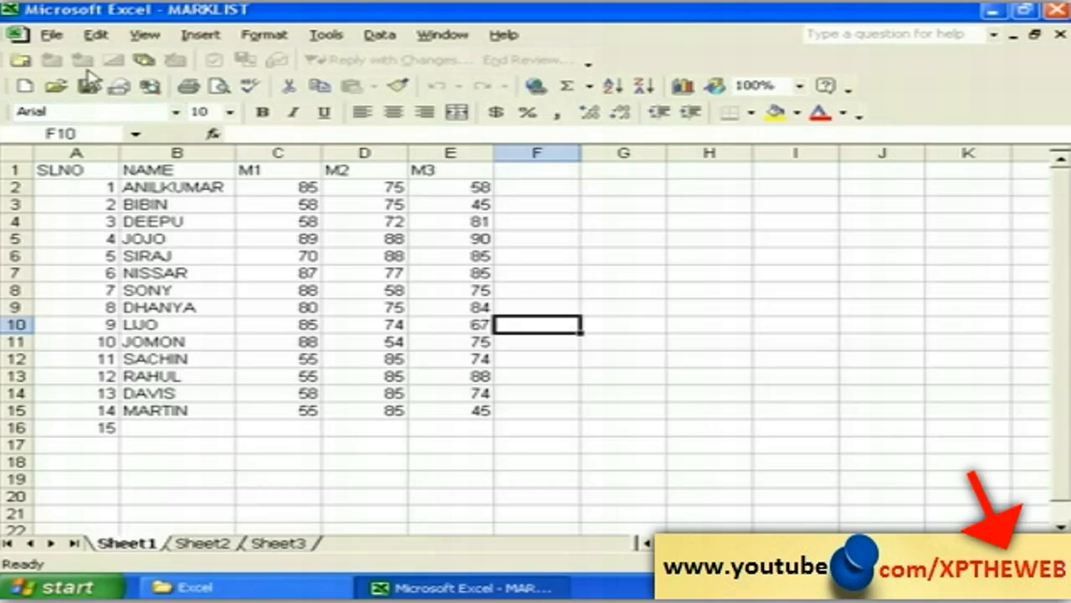
left_click(88, 40)
left_click(198, 316)
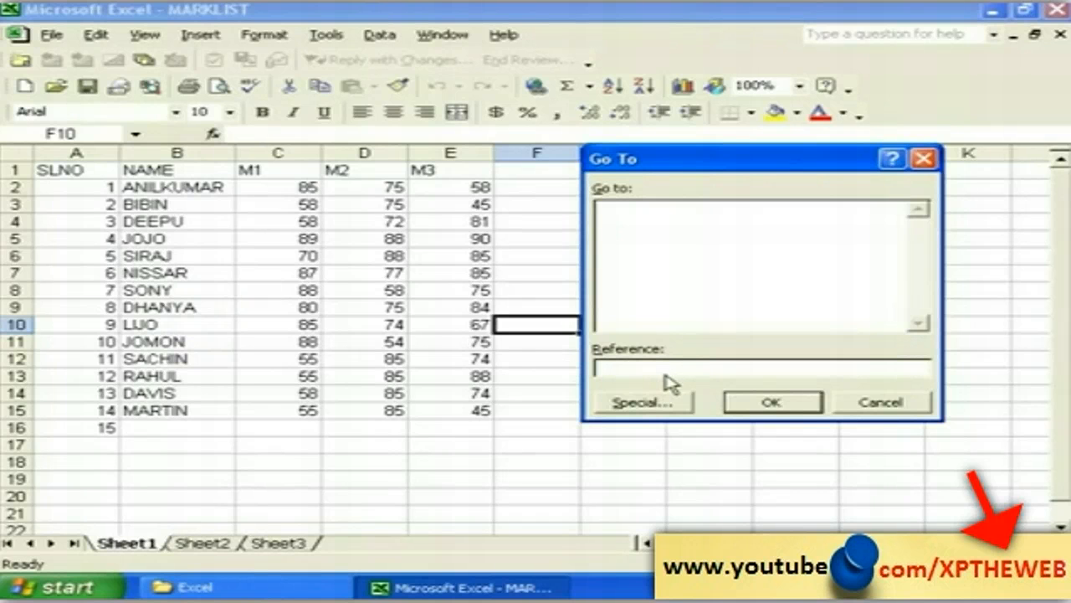
type("A1")
left_click(772, 403)
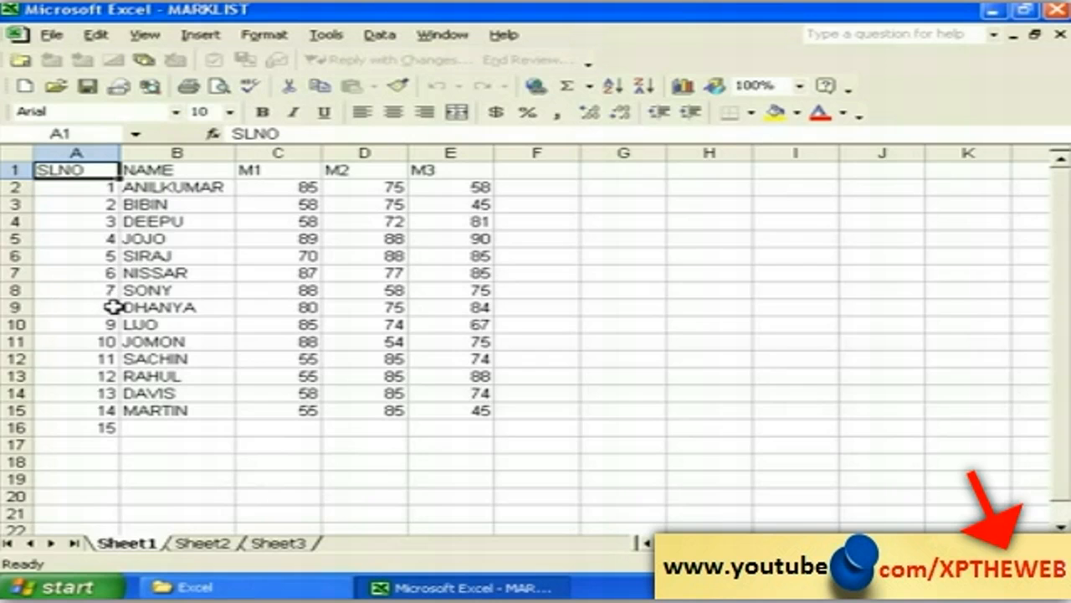
left_click(73, 325)
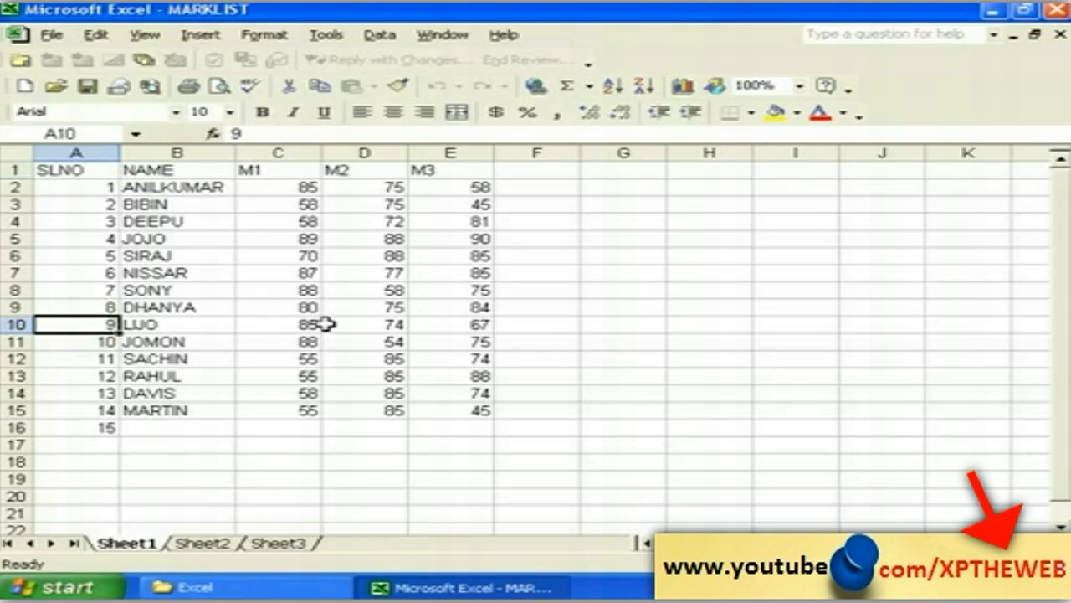
left_click(515, 326)
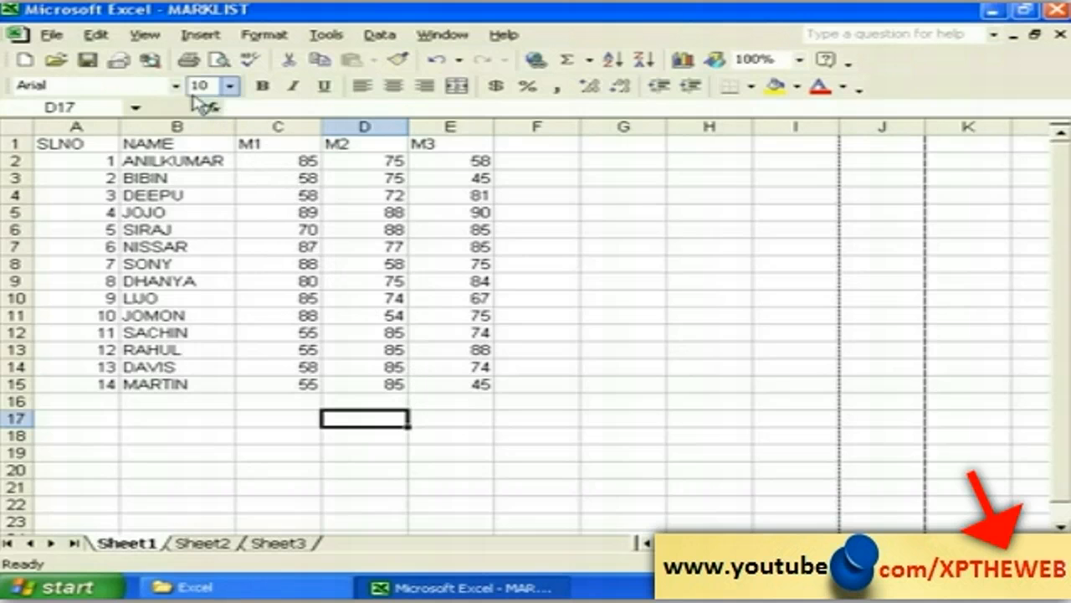
Step: Switch the MARKLIST sheet to Page Break Preview, then back to Normal view
left_click(150, 38)
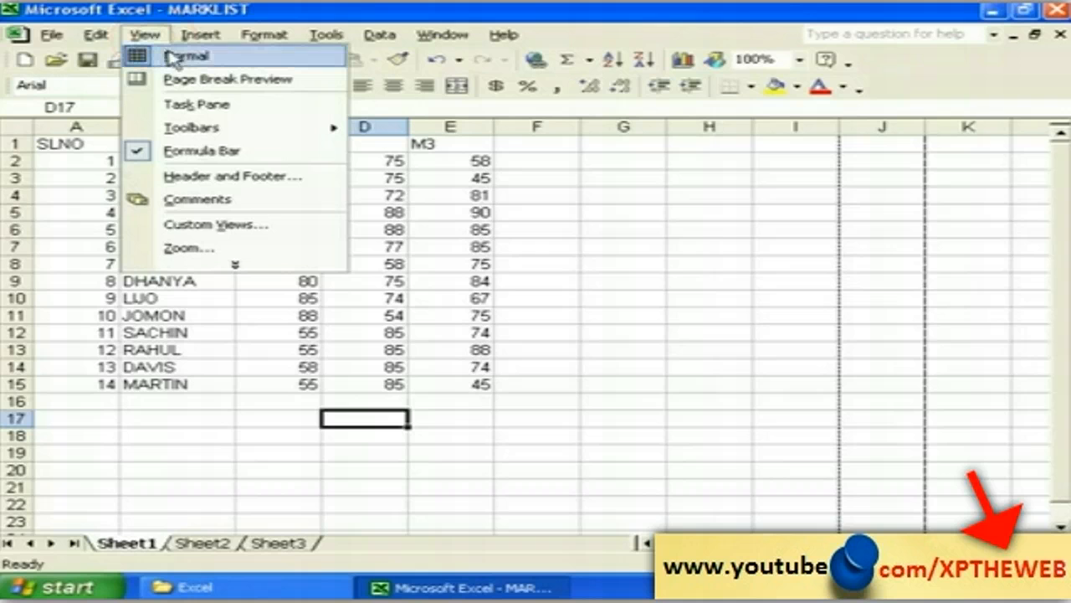
left_click(213, 84)
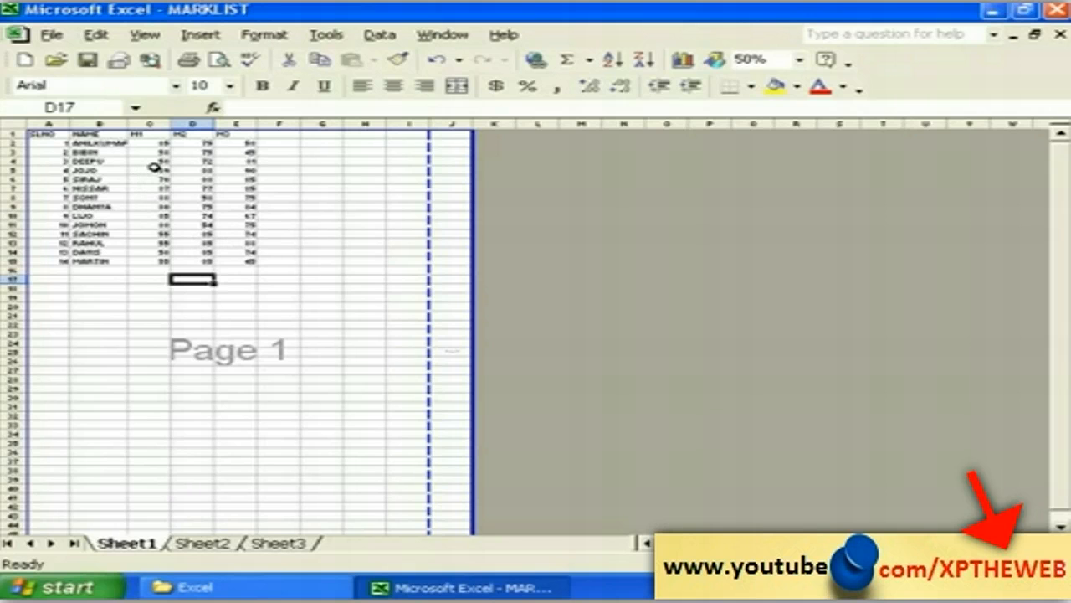
left_click(144, 35)
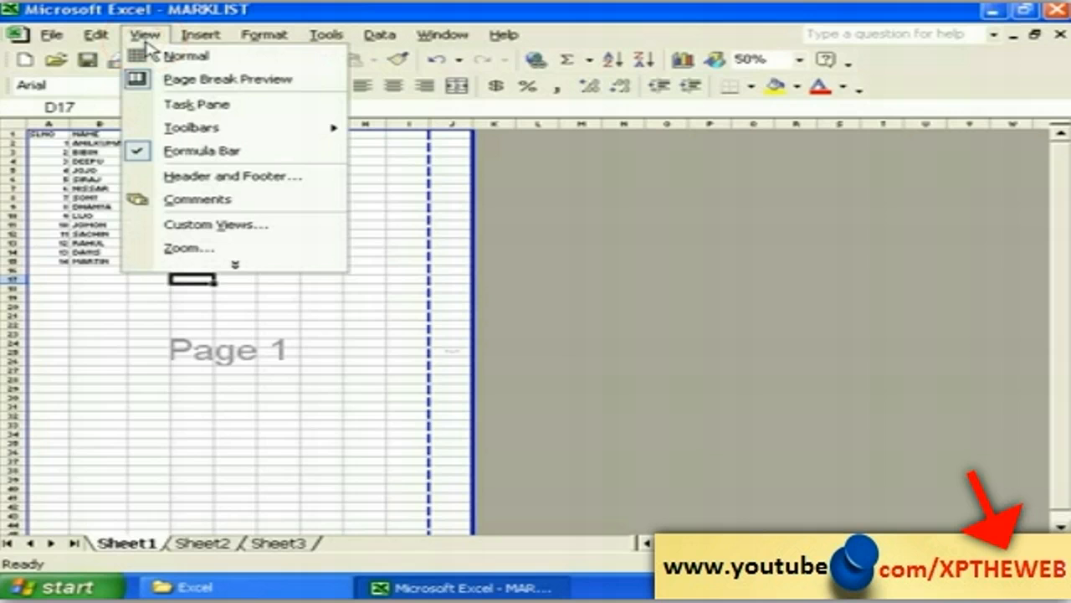
left_click(186, 56)
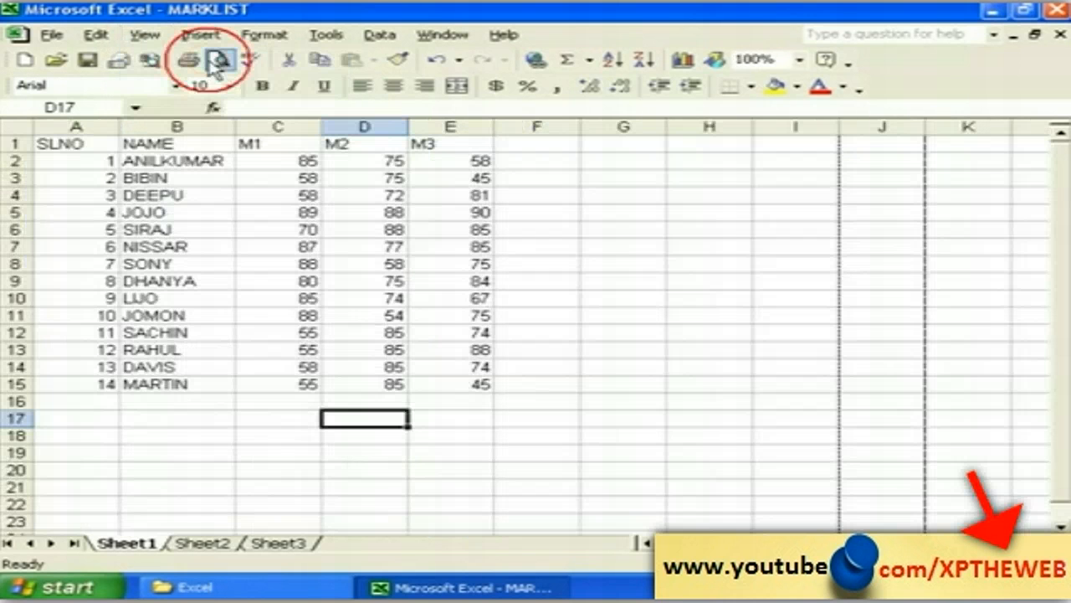
Step: Show the task pane beside the sheet and bring up the Toolbars list
left_click(145, 35)
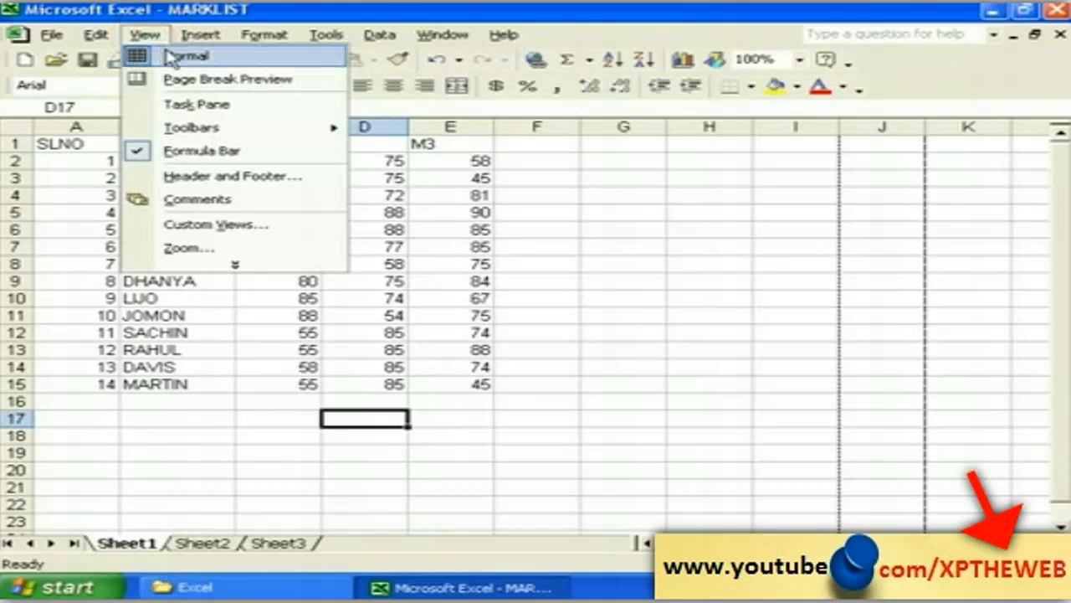
left_click(237, 113)
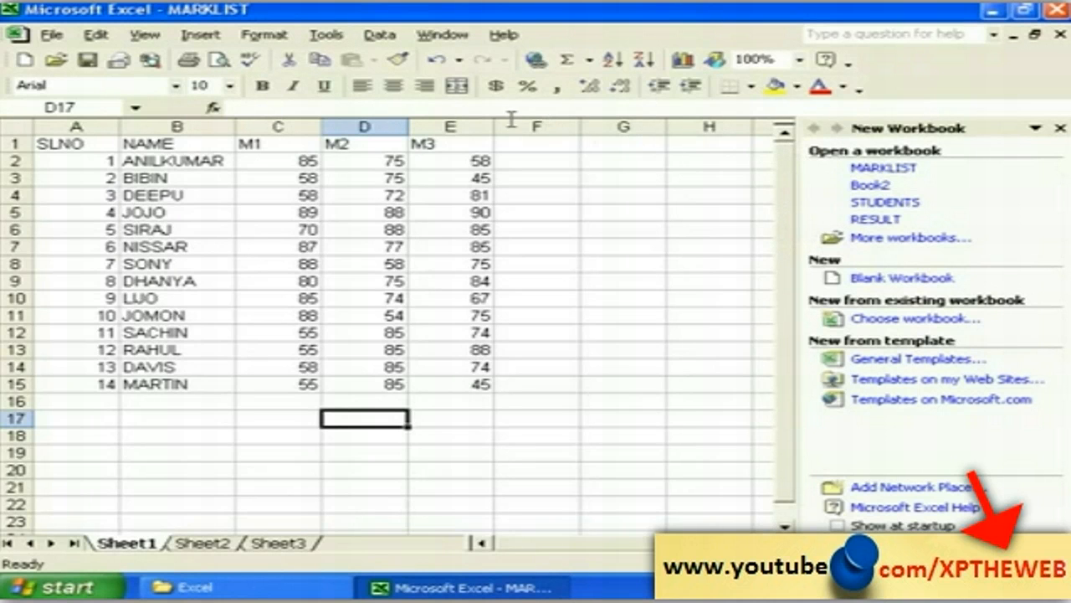
left_click(153, 36)
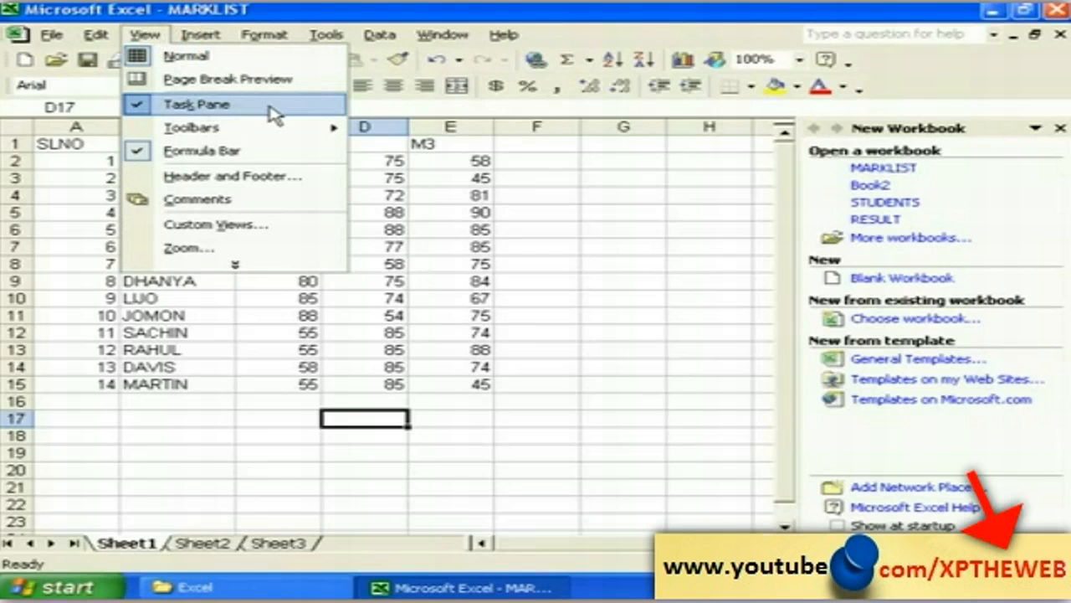
left_click(656, 179)
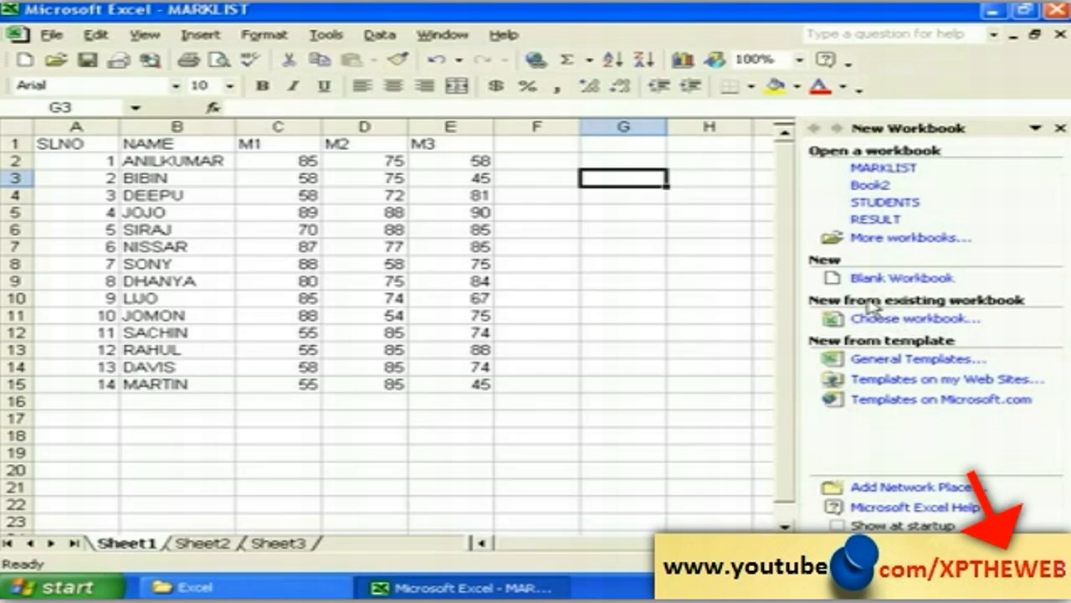
left_click(147, 37)
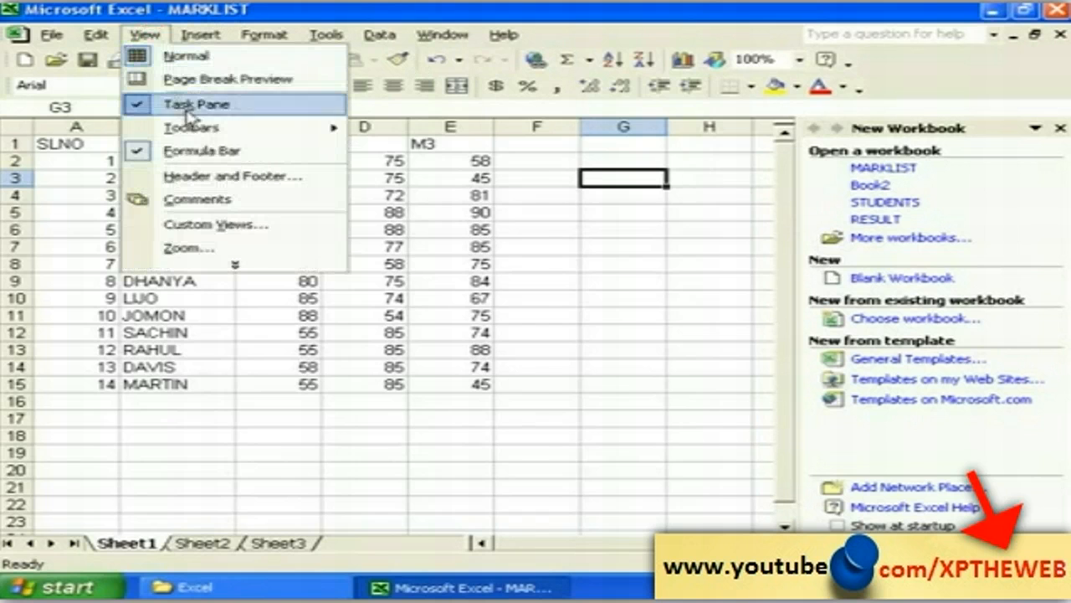
mouse_move(210, 129)
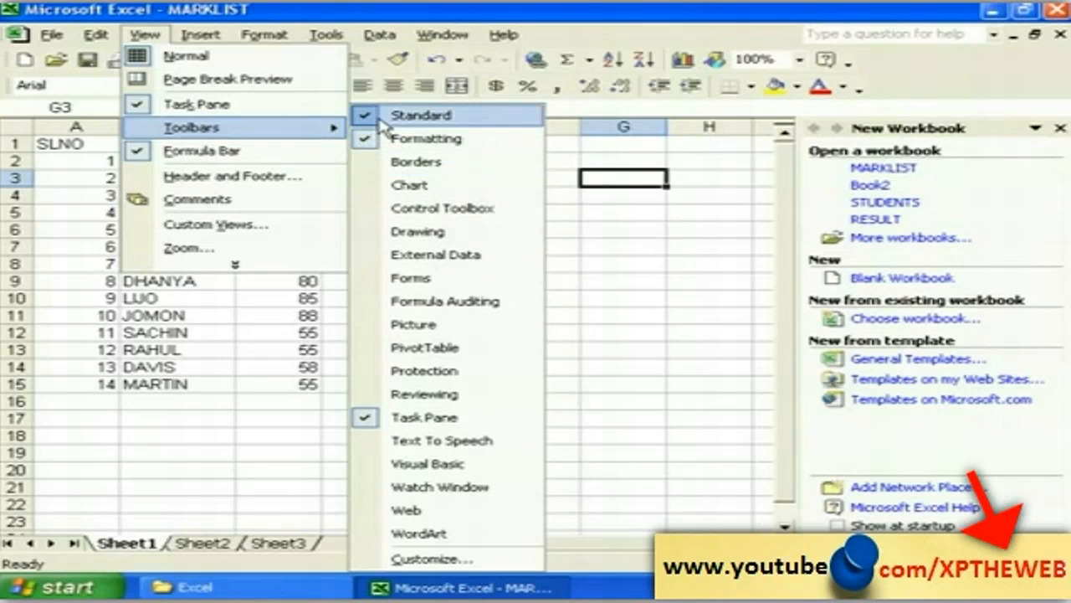
Step: Hide the Standard toolbar, then switch it back on
left_click(375, 120)
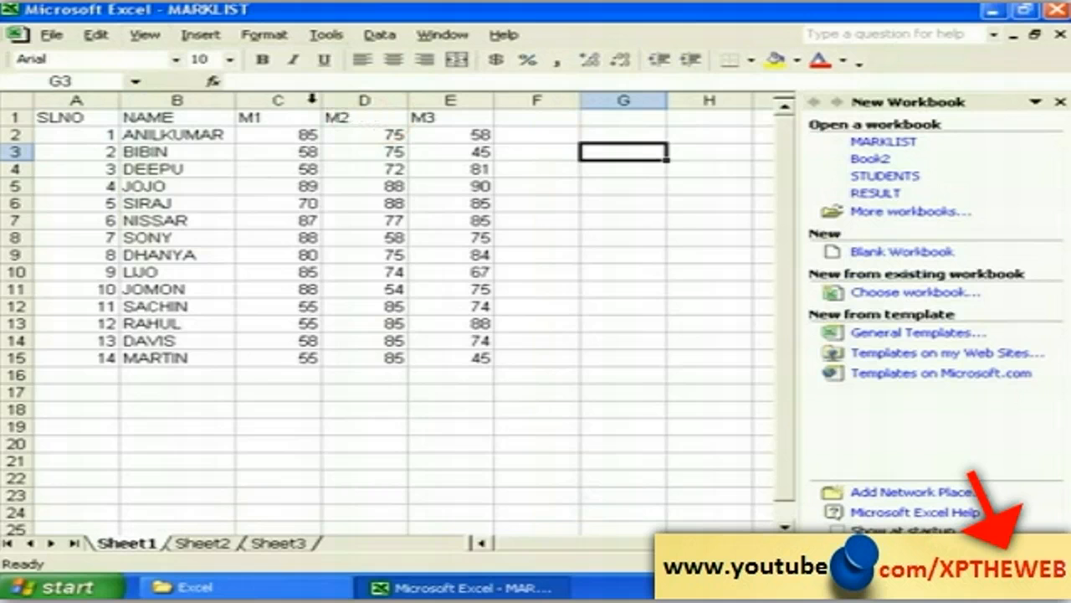
left_click(155, 40)
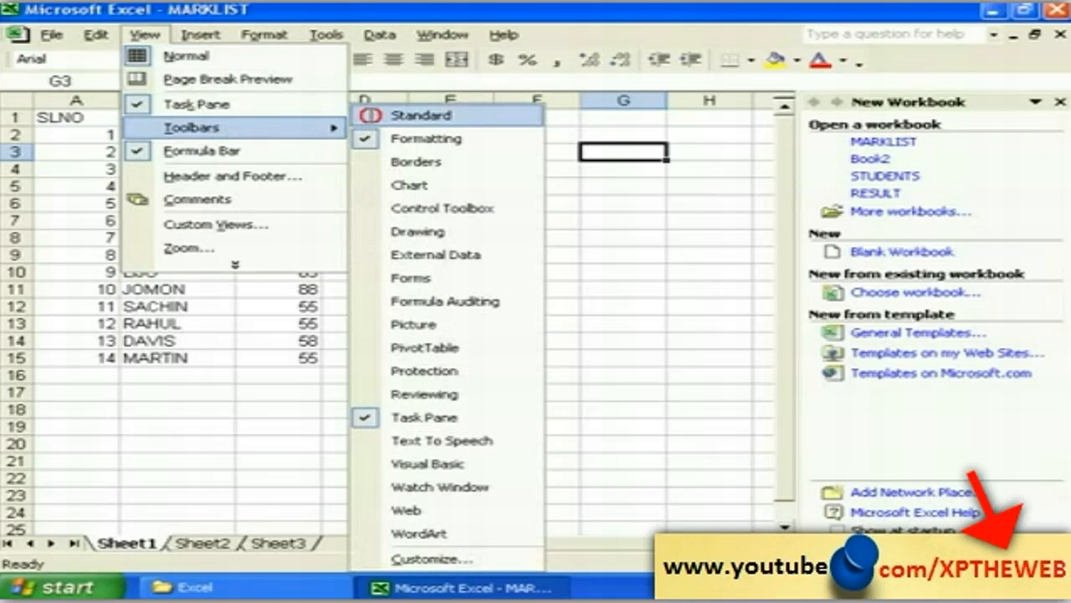
left_click(373, 117)
left_click(145, 35)
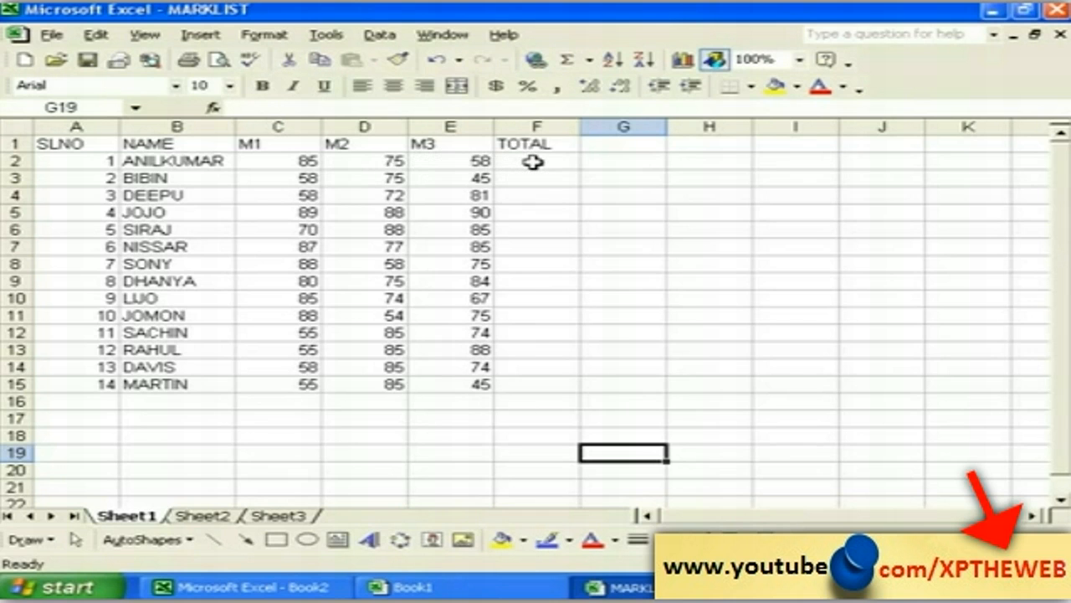
Step: Insert a SUM function into F2 and clear its suggested C2:E2 range
left_click(533, 163)
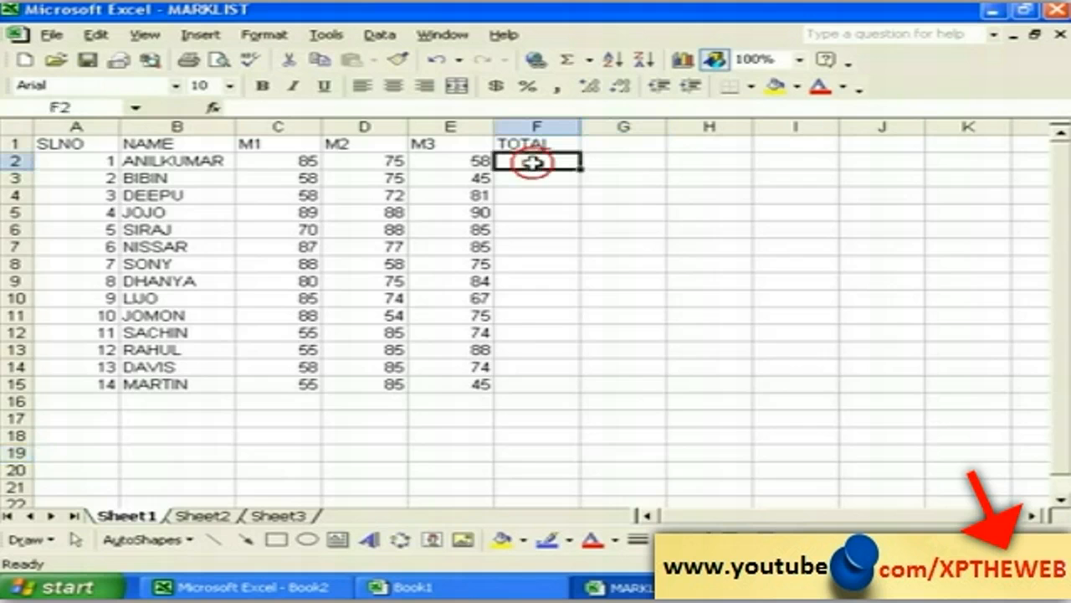
left_click(213, 39)
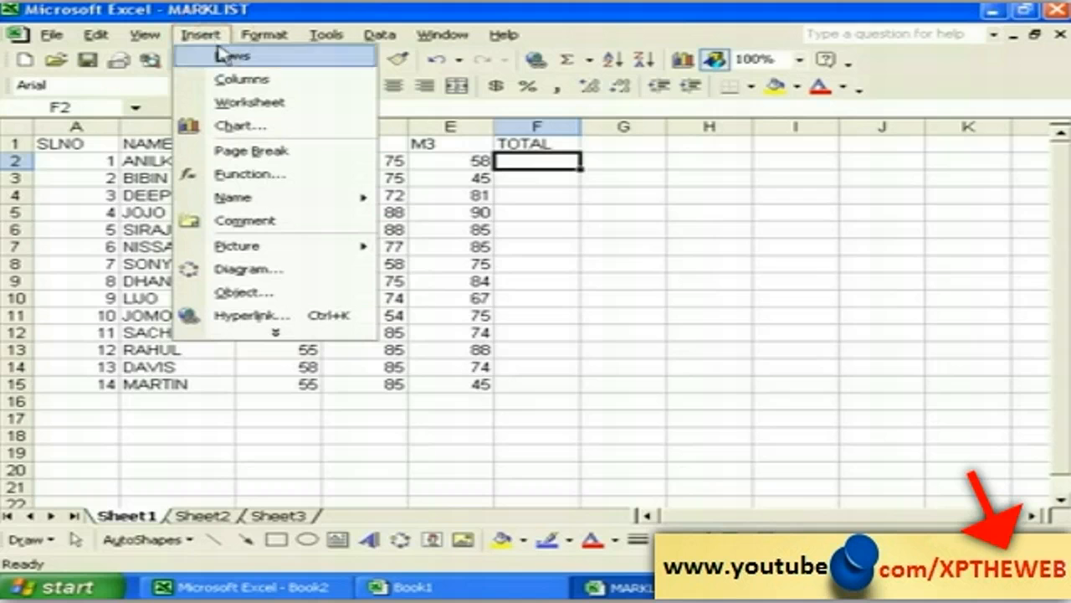
left_click(266, 180)
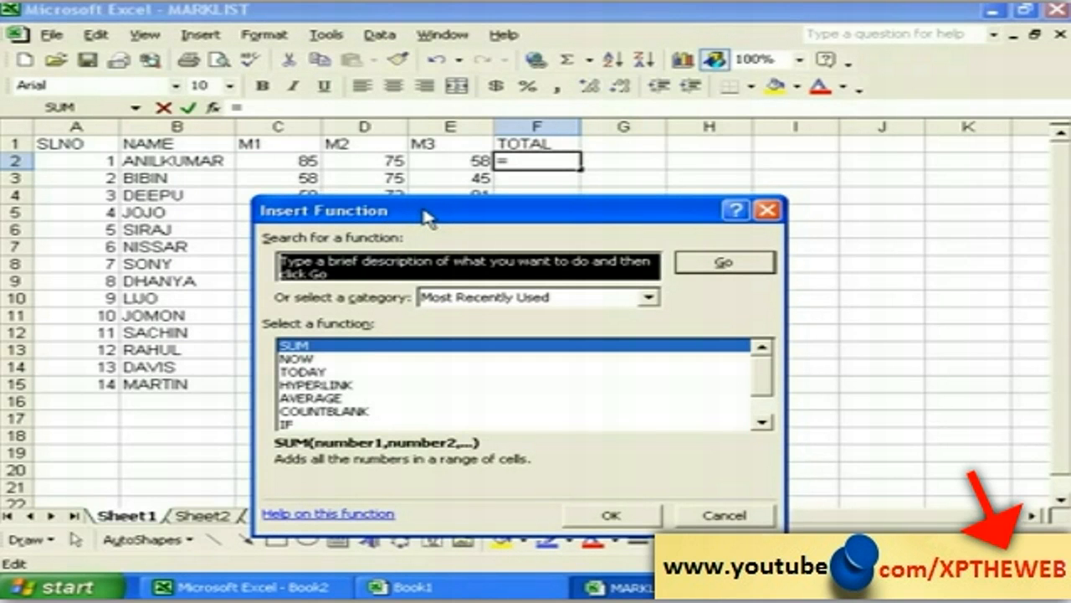
left_click(319, 353)
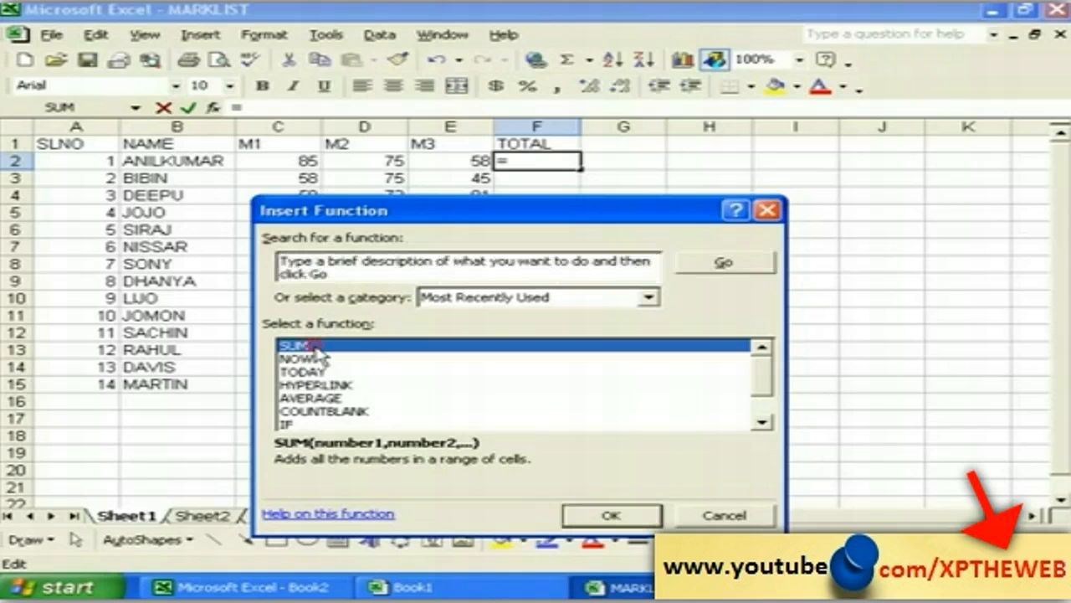
left_click(609, 519)
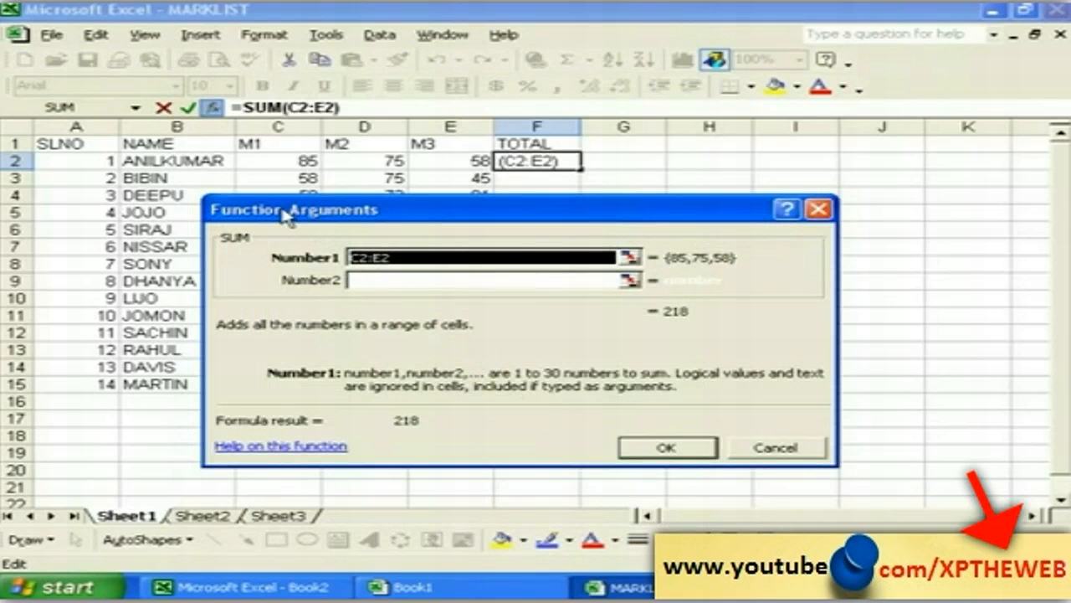
left_click_drag(285, 215, 308, 256)
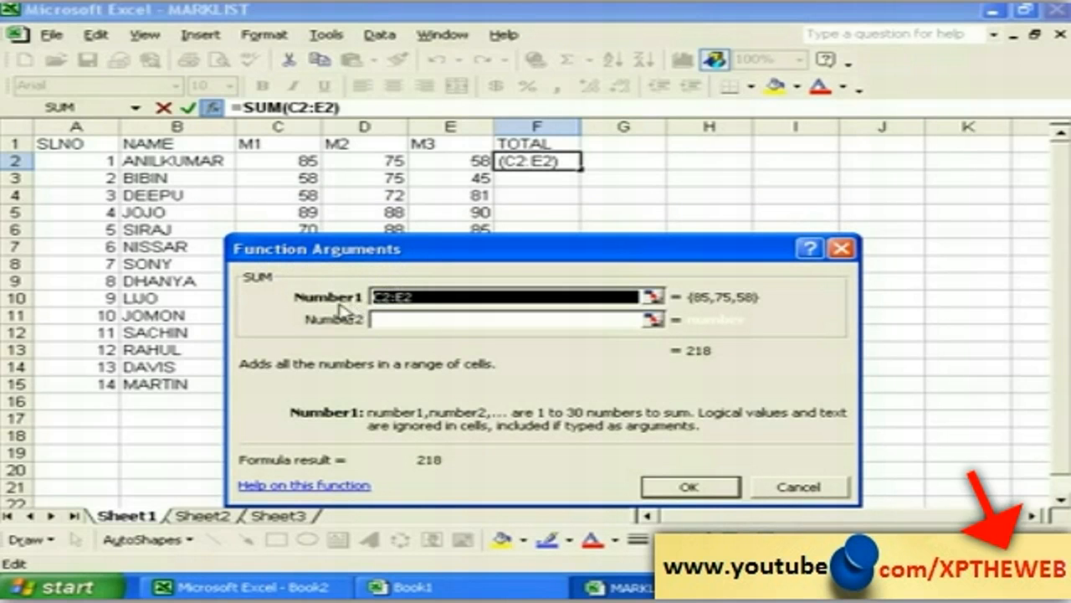
key("BackSpace")
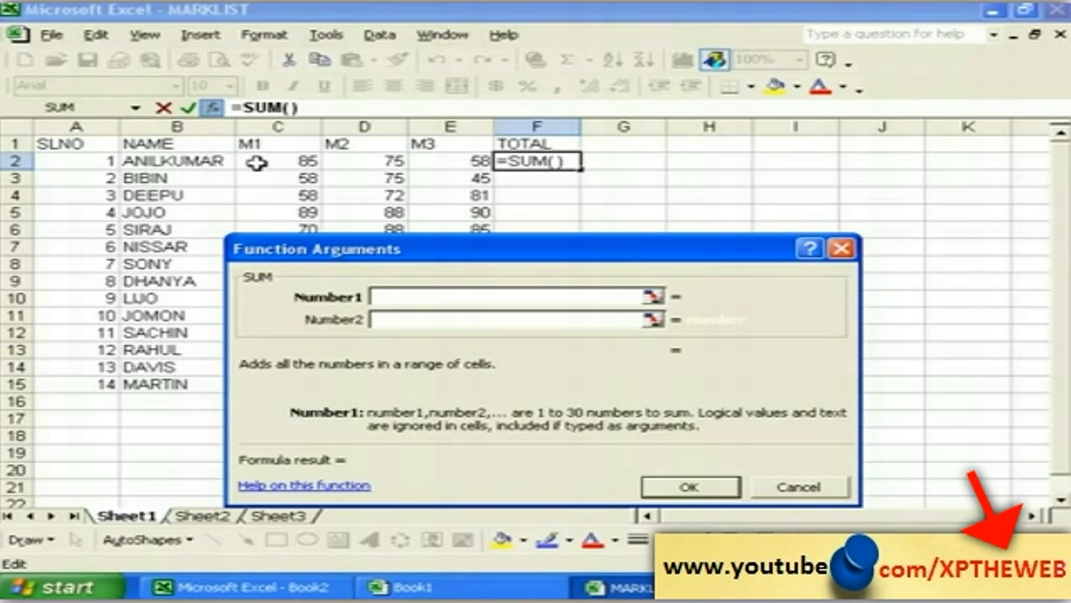
Step: Set the SUM argument to C2:E2 and confirm, giving F2 a total of 218
left_click(256, 162)
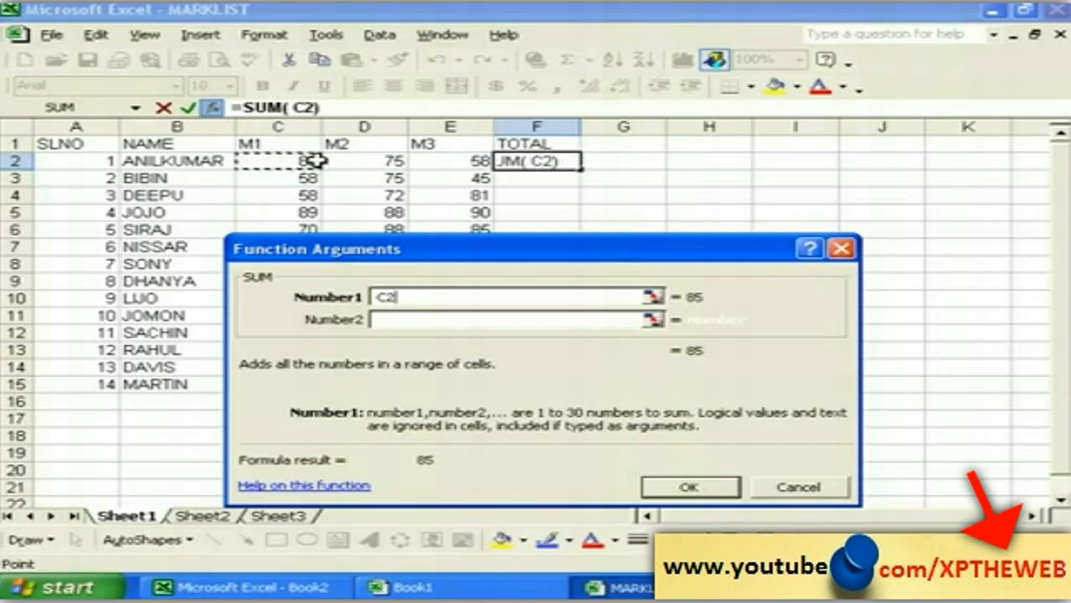
left_click(350, 160)
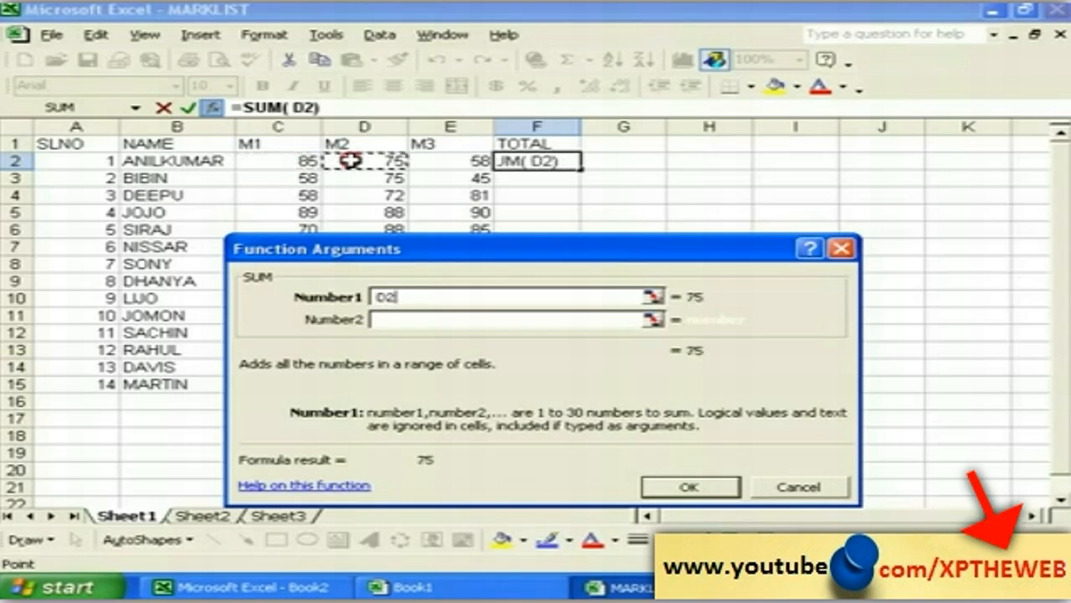
left_click(438, 160)
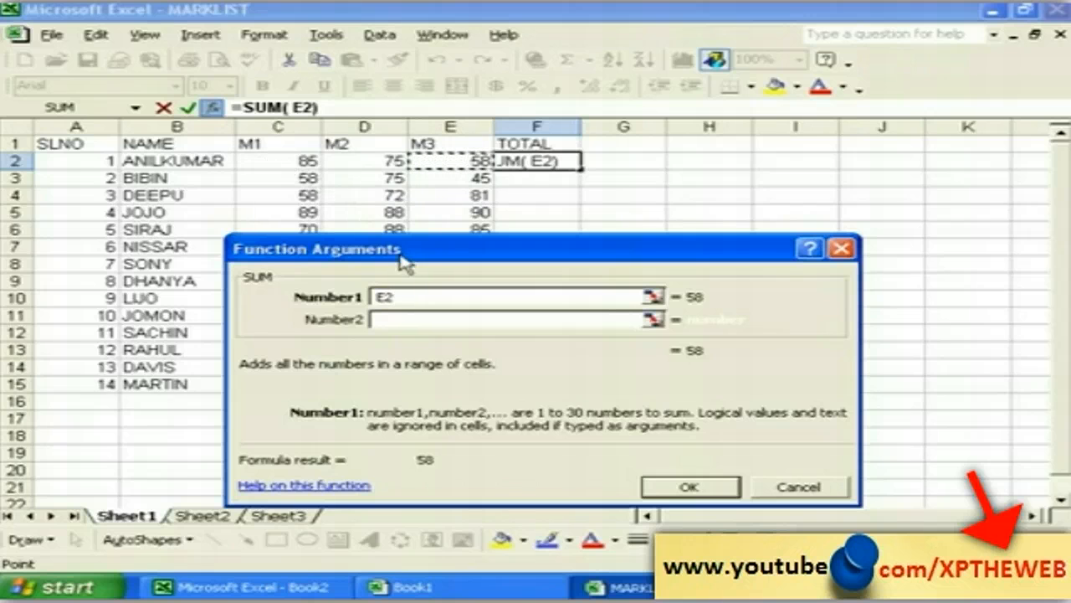
key("BackSpace")
key("BackSpace")
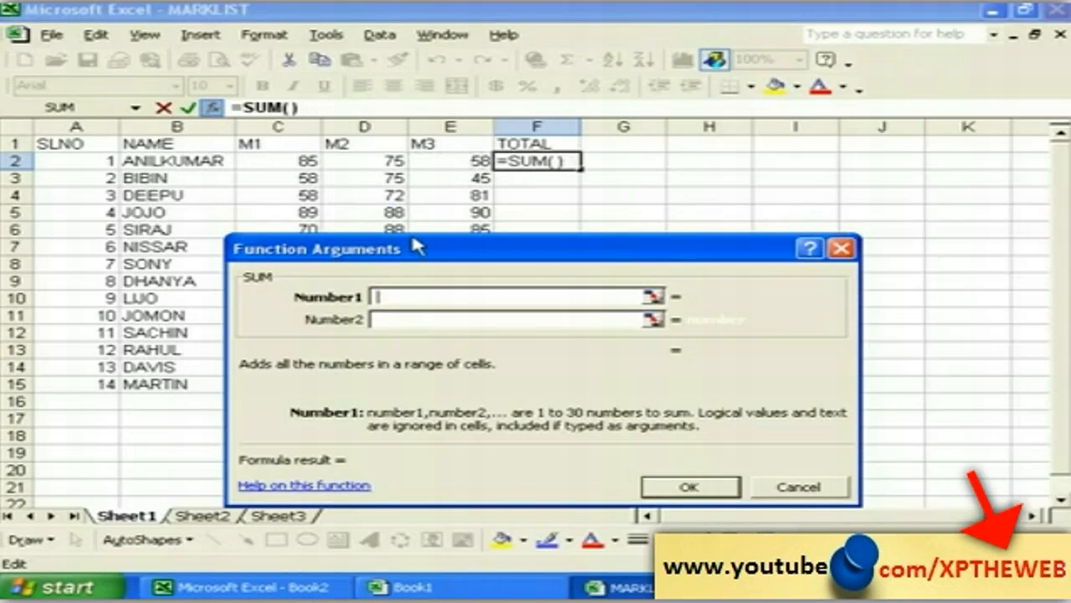
left_click(260, 162)
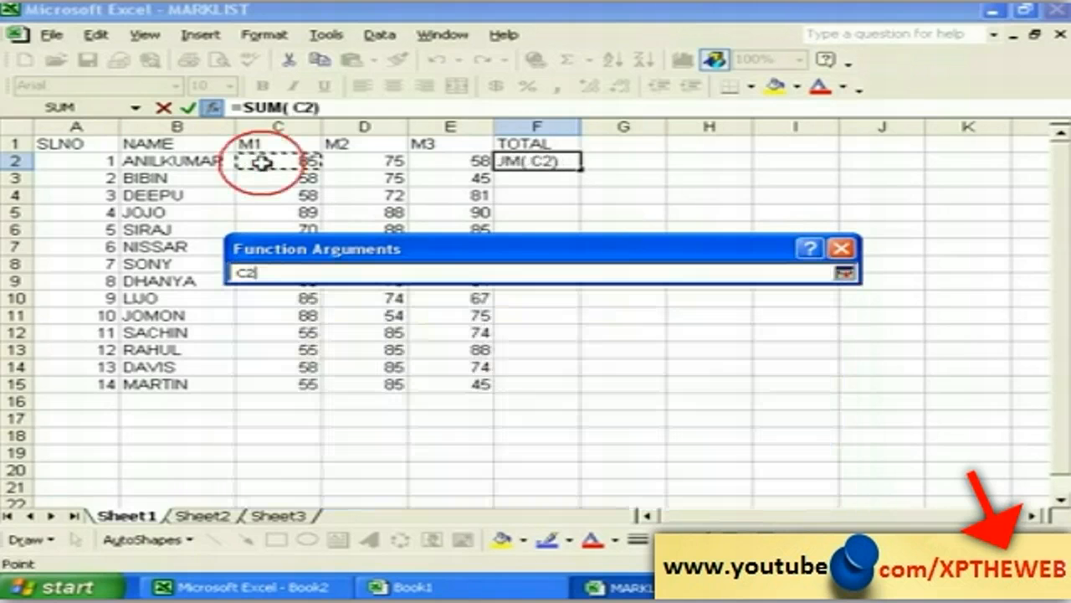
left_click_drag(305, 160, 424, 162)
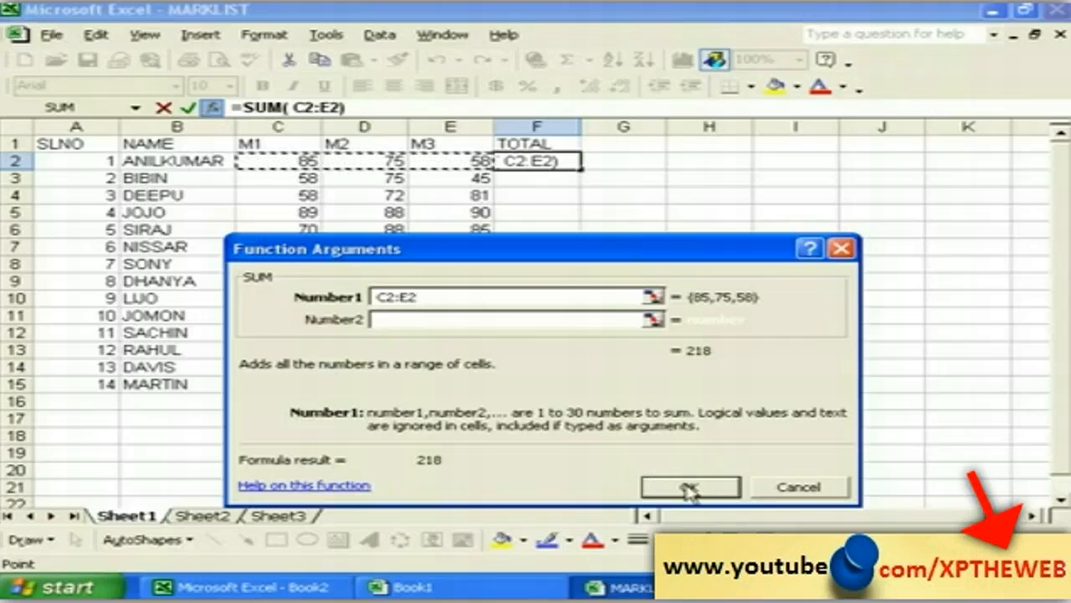
left_click(688, 488)
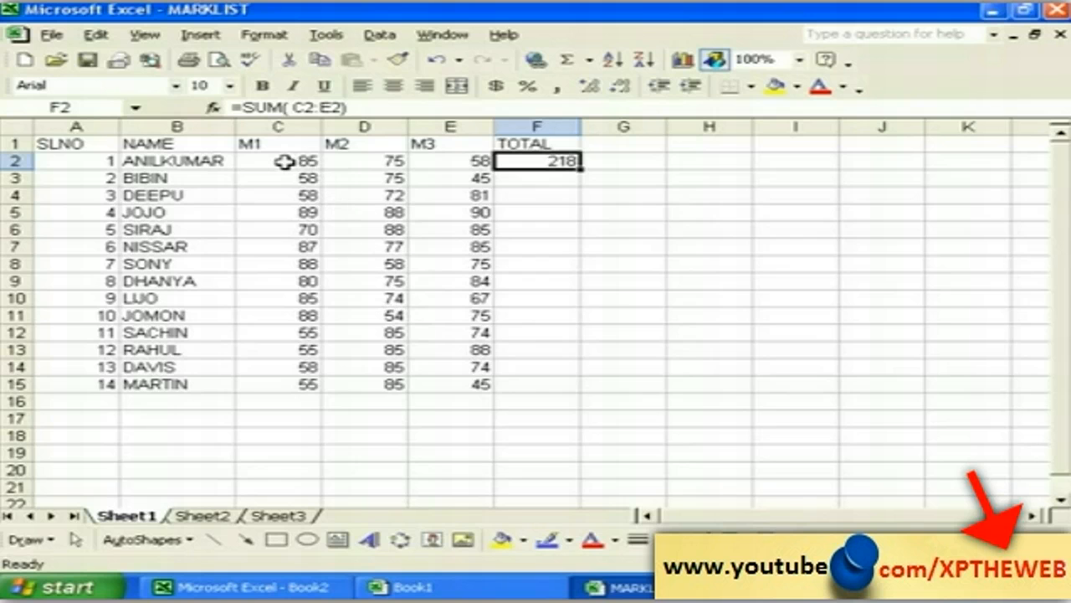
Step: Copy the =SUM(C2:E2) formula from F2 down through F15
left_click(435, 162)
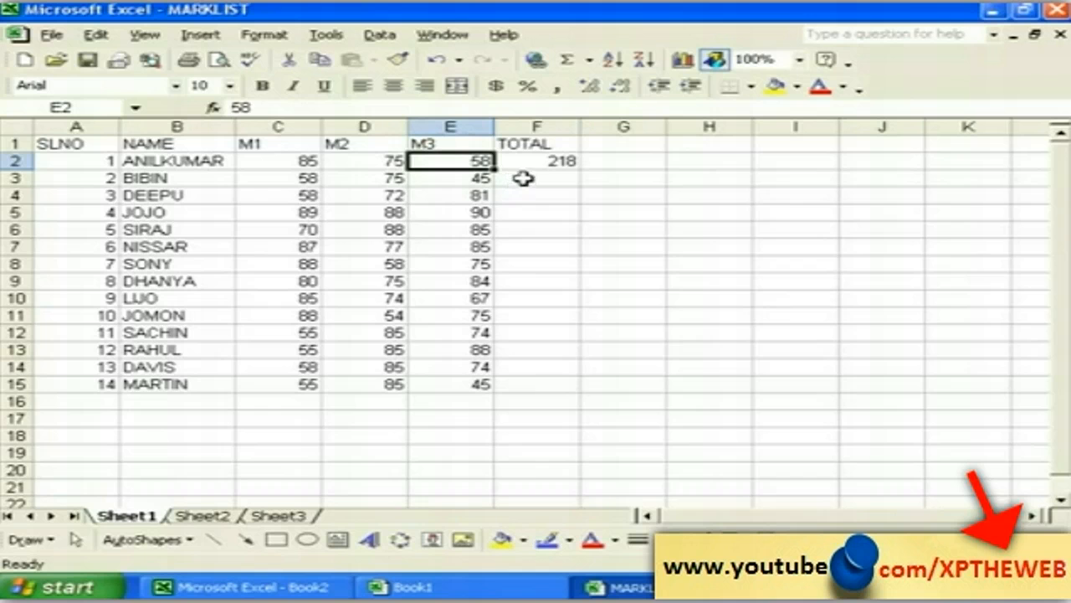
left_click(575, 157)
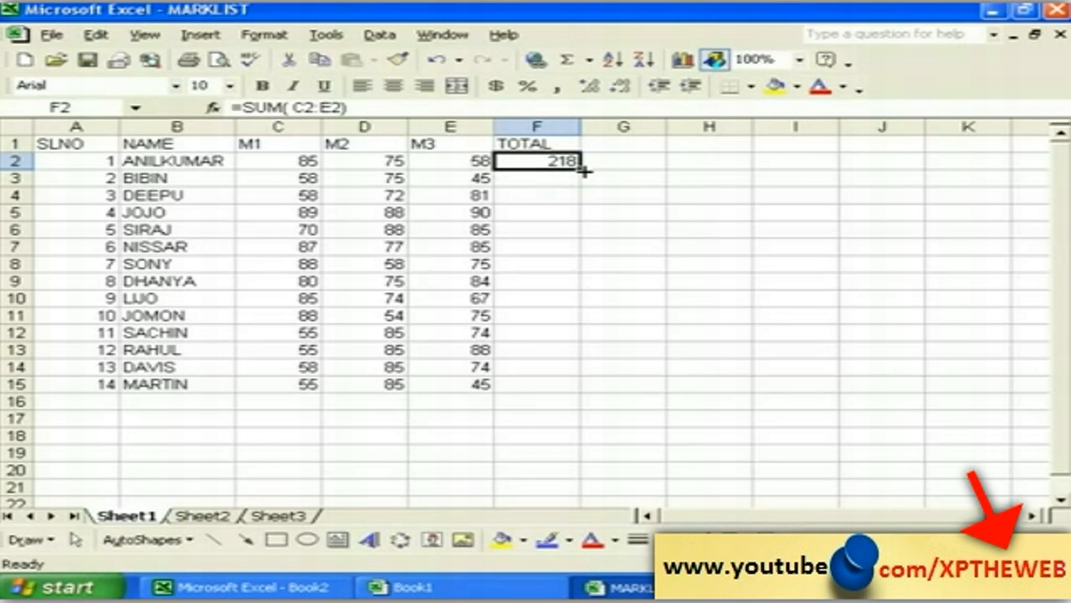
left_click(561, 179)
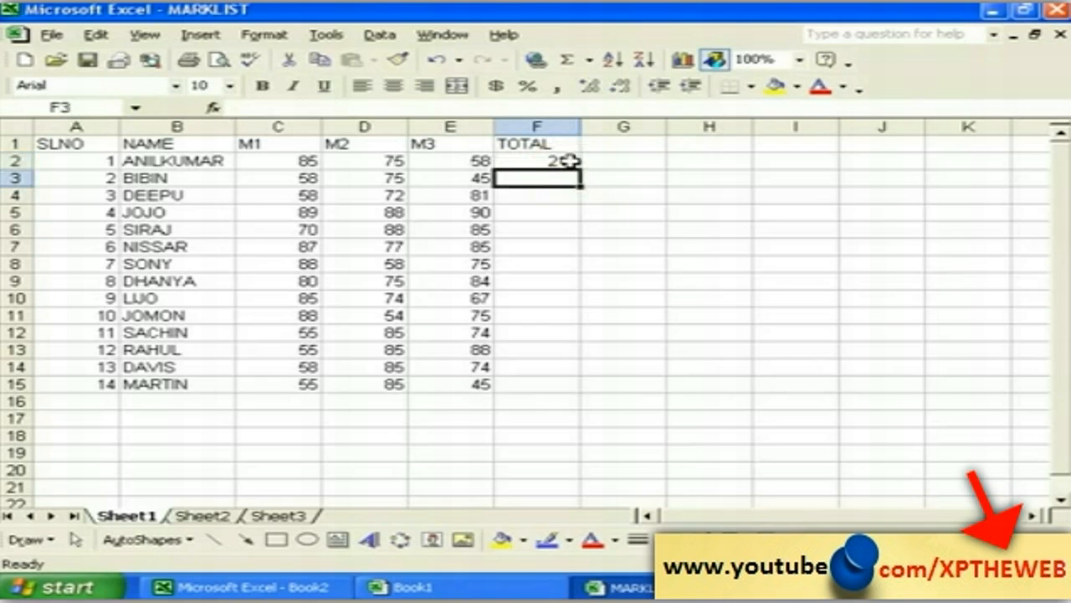
left_click(575, 161)
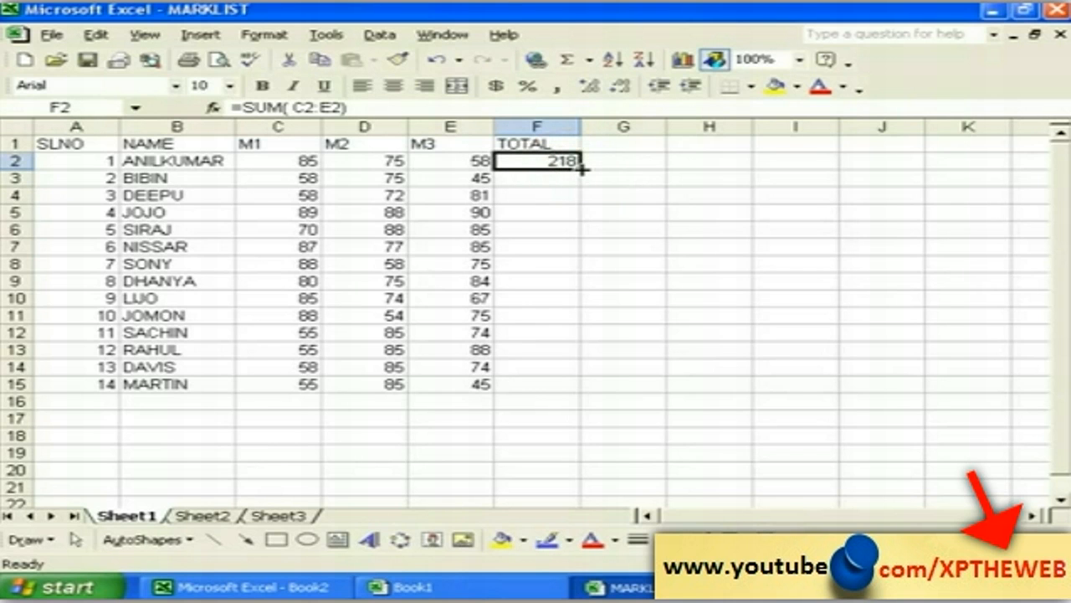
left_click_drag(582, 168, 577, 390)
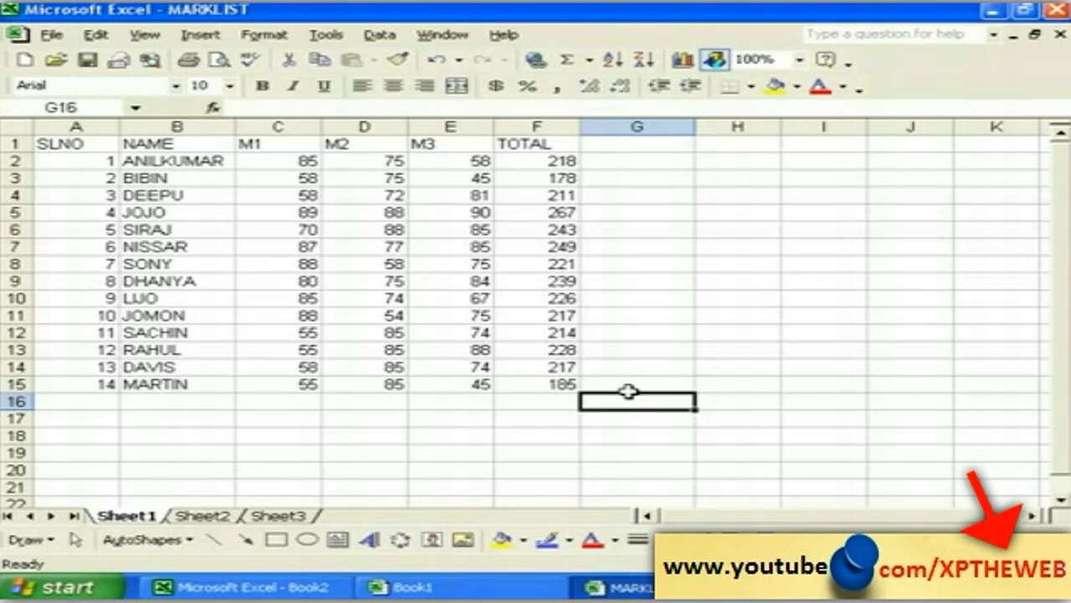
Step: Enter the heading AVERAGE in cell G1
left_click(596, 144)
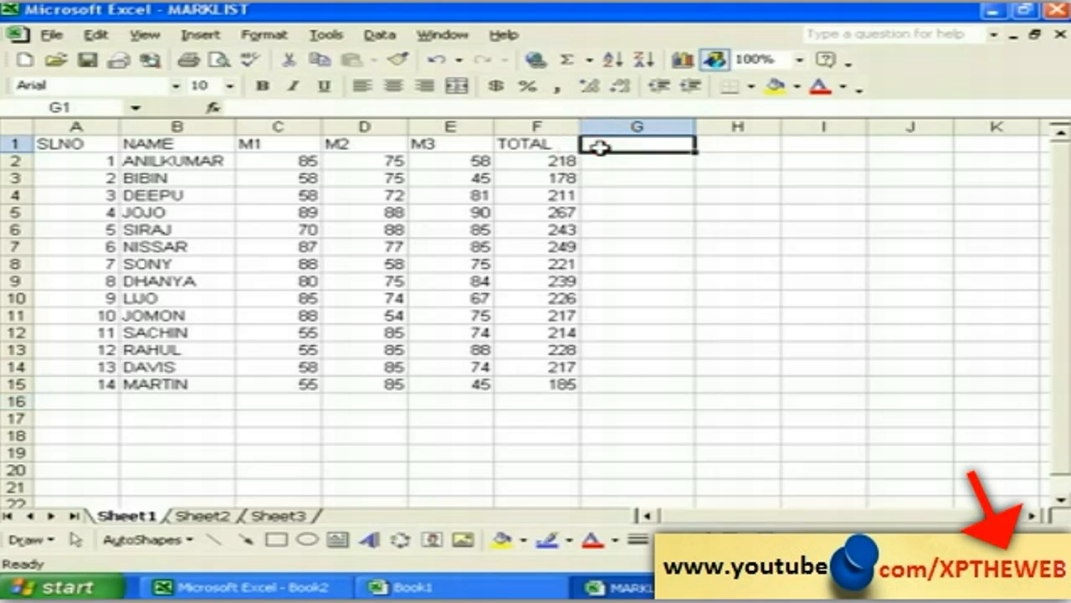
type("AVER")
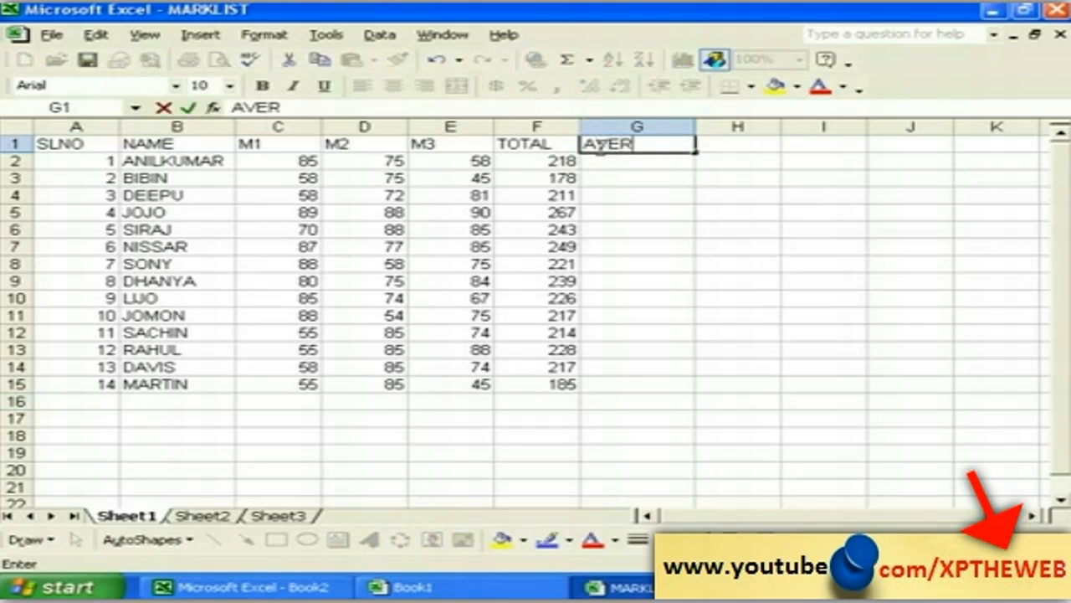
type("AGE")
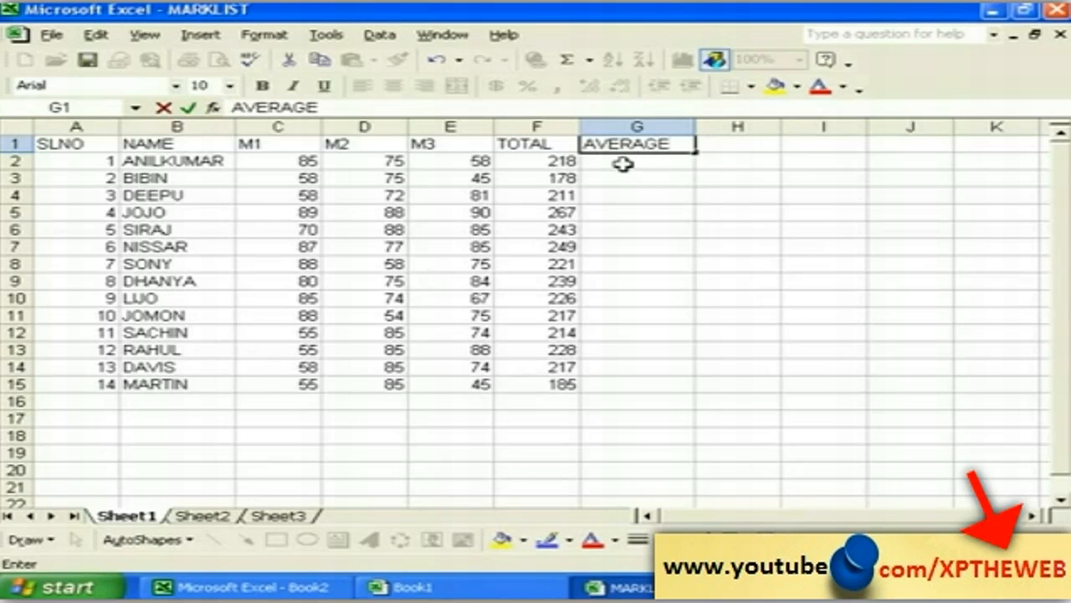
left_click(638, 214)
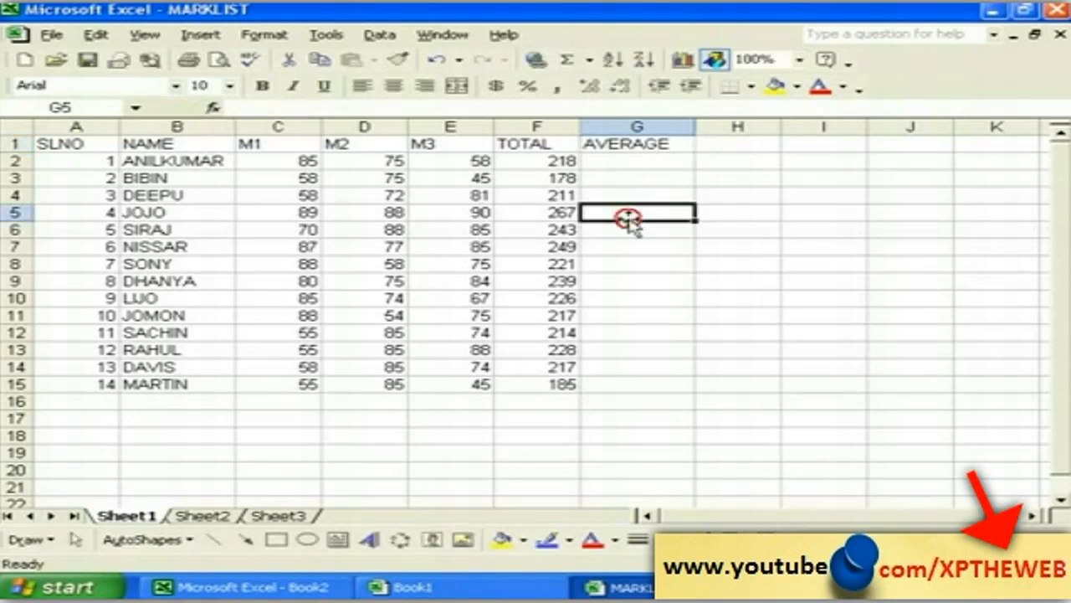
Step: Insert =AVERAGE(C2:E2) in G2, giving 72.66666667 for the first student
left_click(621, 164)
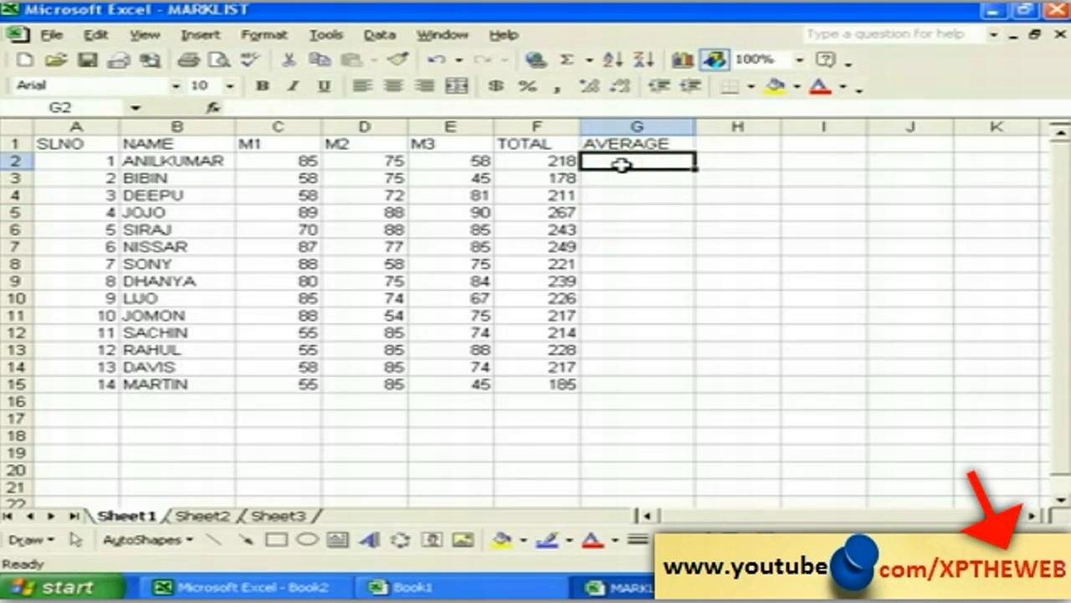
left_click(214, 36)
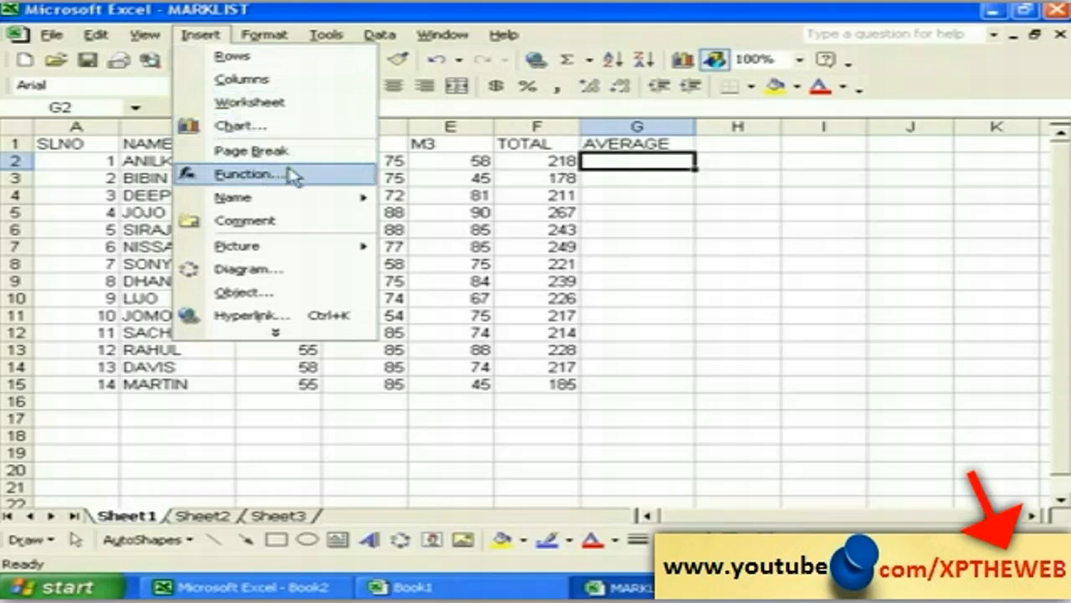
left_click(289, 177)
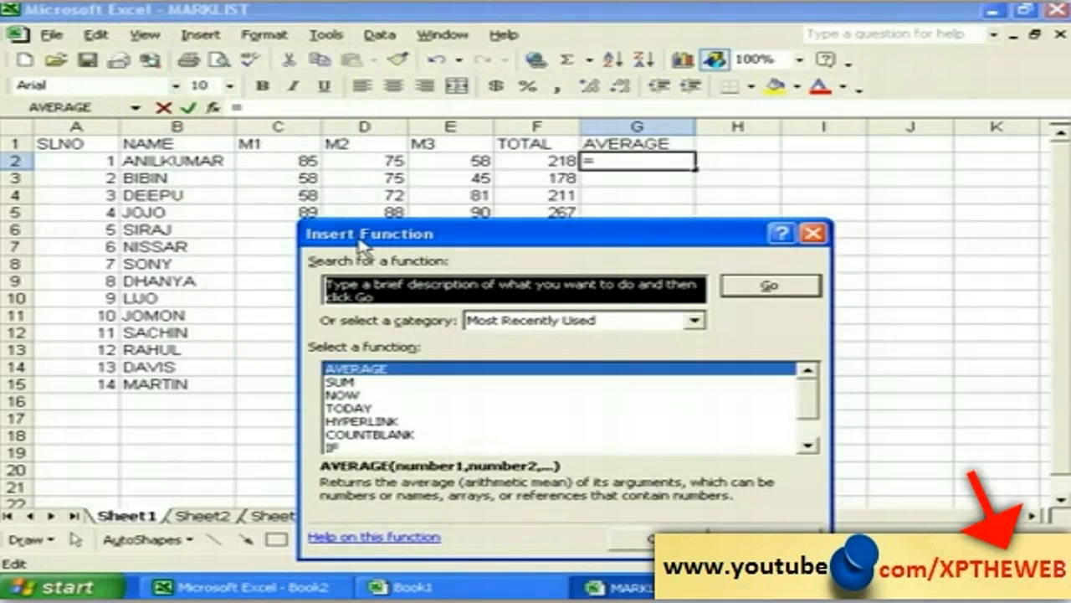
left_click_drag(343, 237, 280, 224)
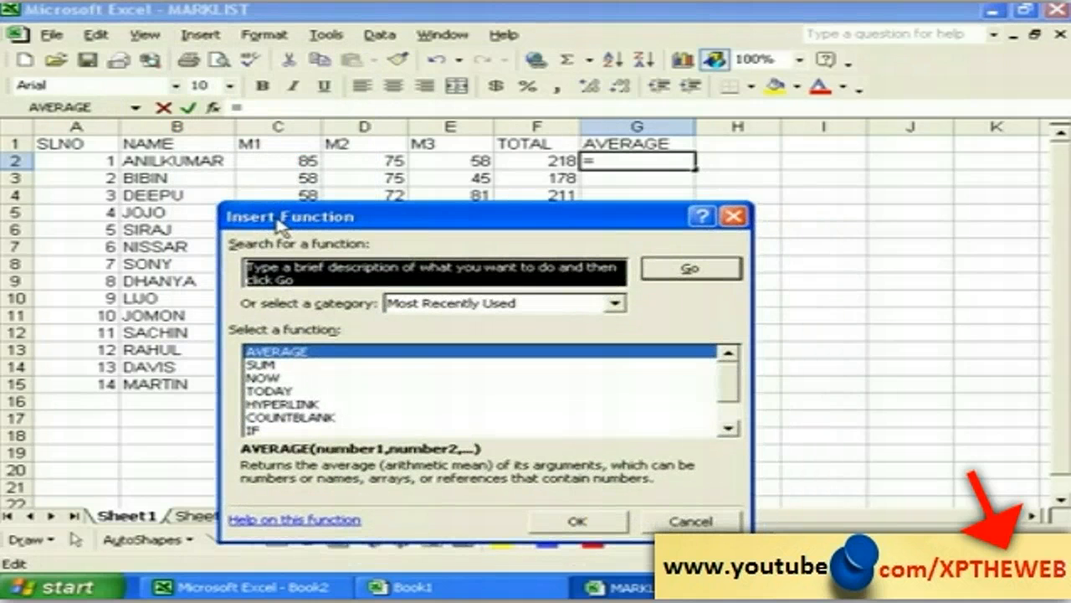
left_click(300, 356)
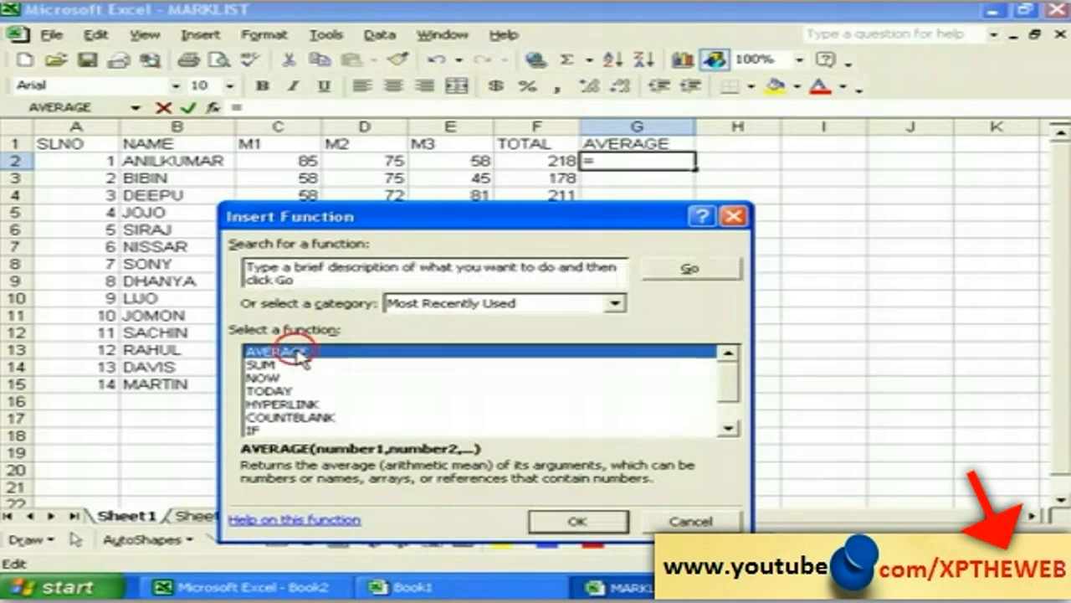
left_click(576, 522)
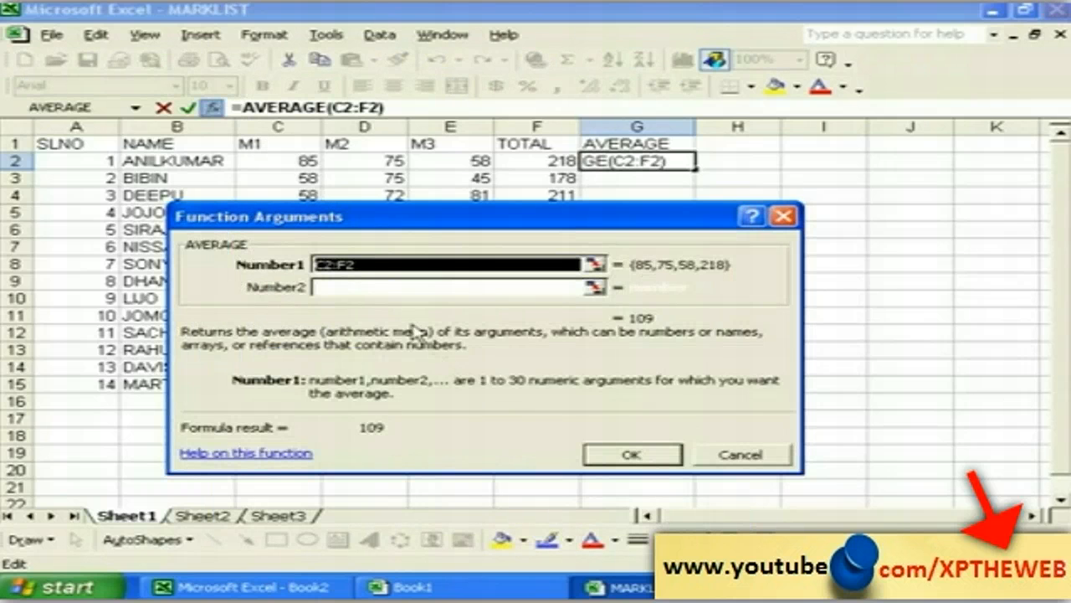
left_click_drag(289, 222, 426, 274)
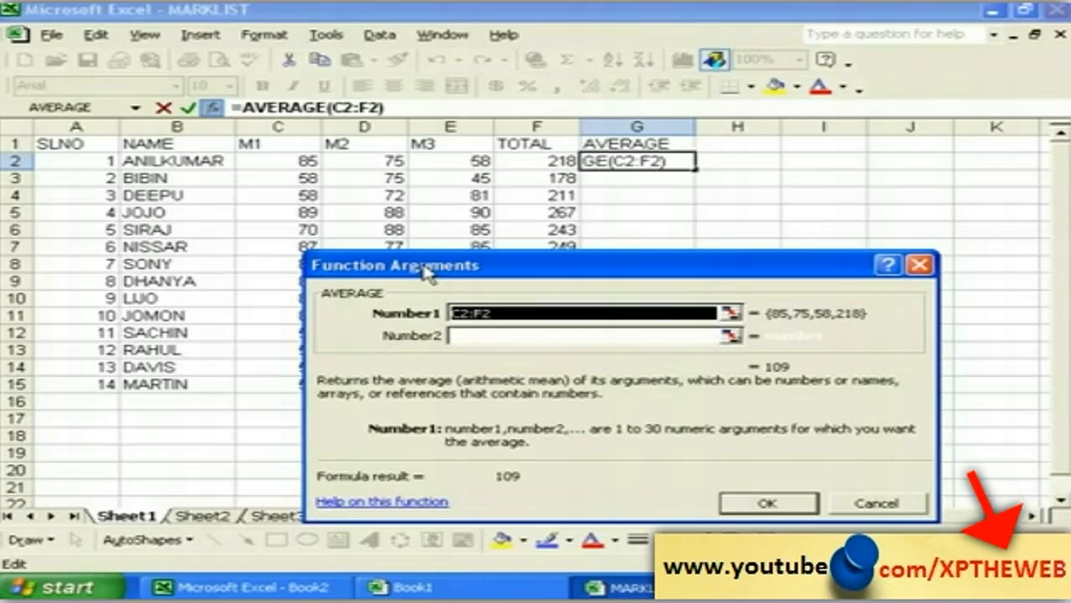
key("Delete")
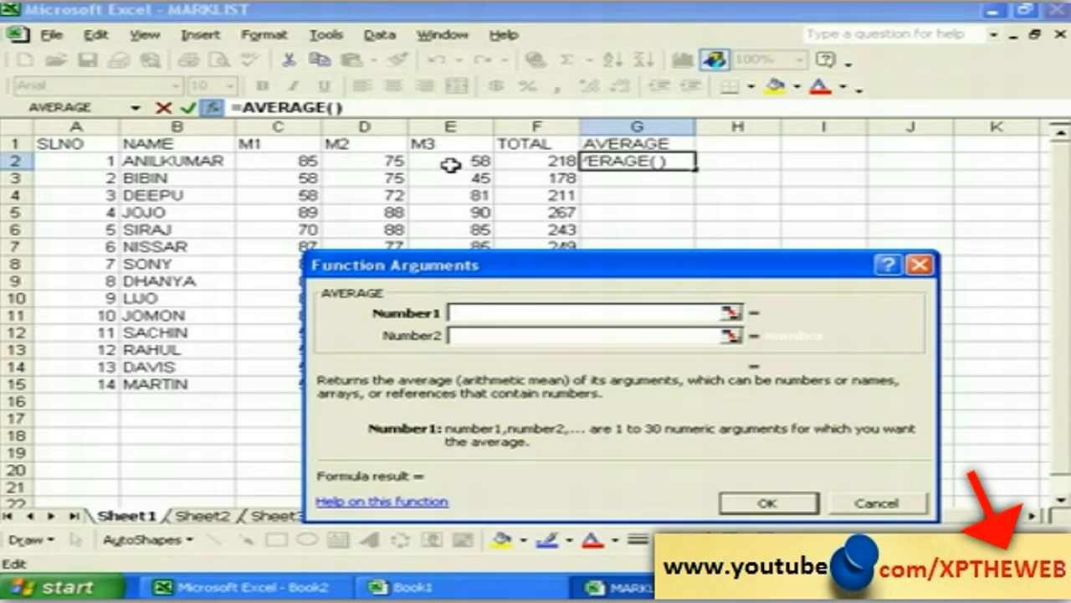
left_click_drag(262, 161, 426, 160)
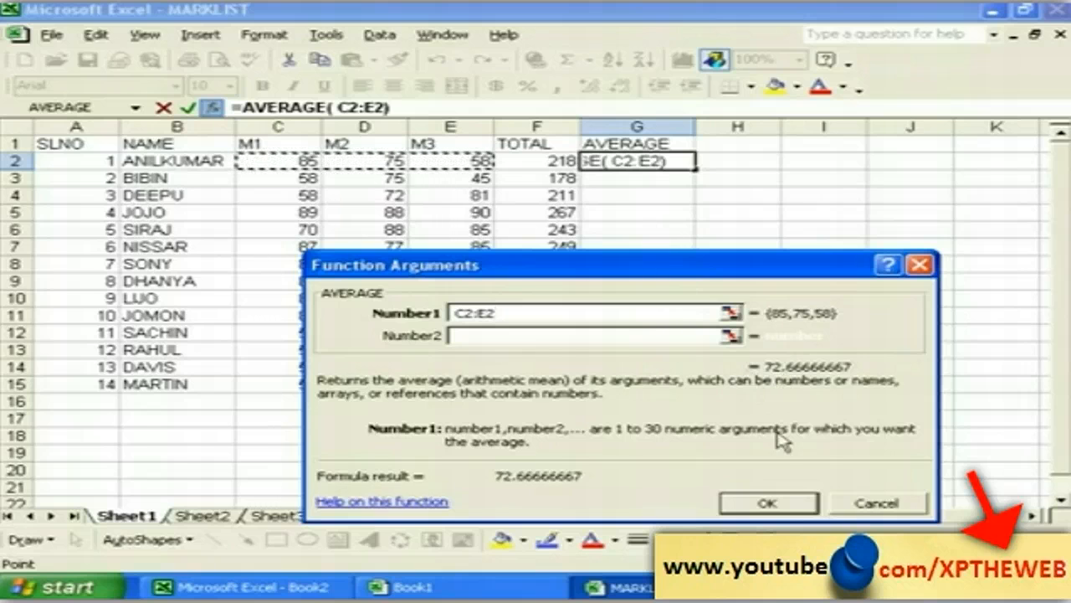
left_click(771, 502)
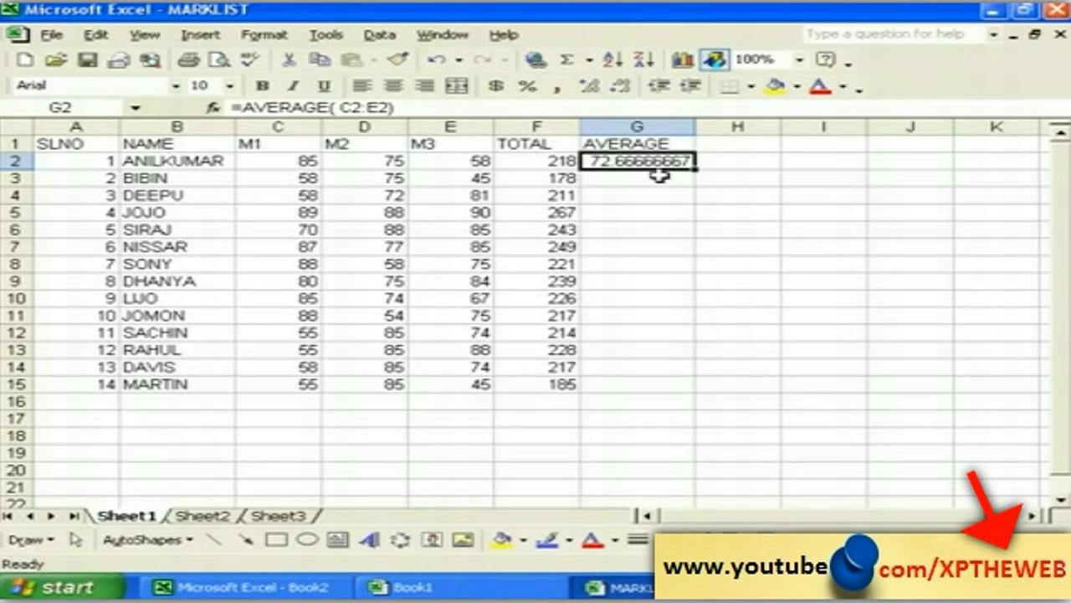
Step: Copy the AVERAGE formula from G2 down to G15, ending at 61.66666667
left_click(617, 227)
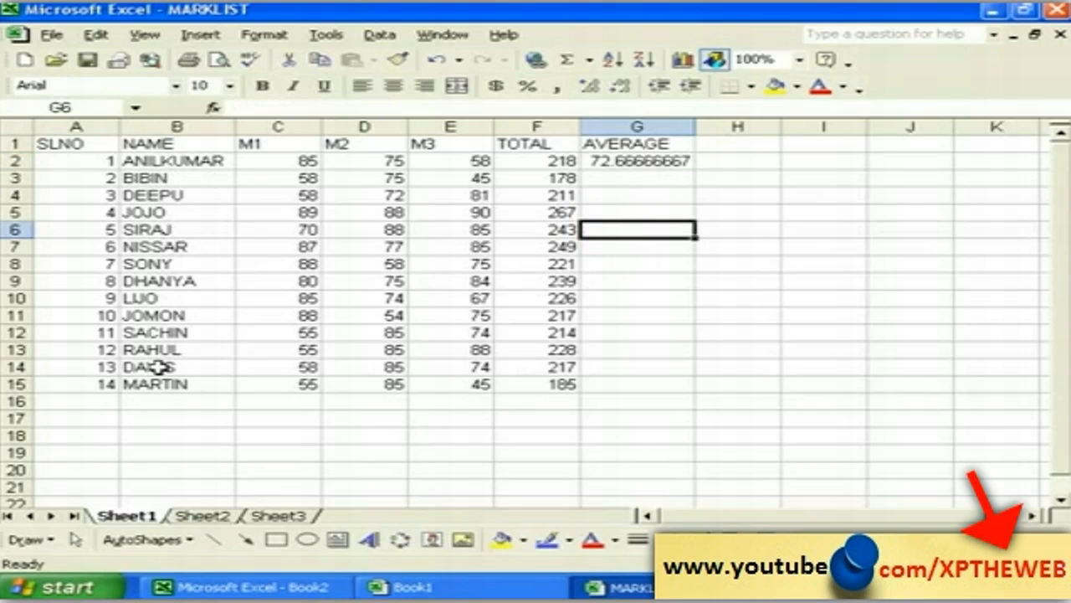
left_click(644, 160)
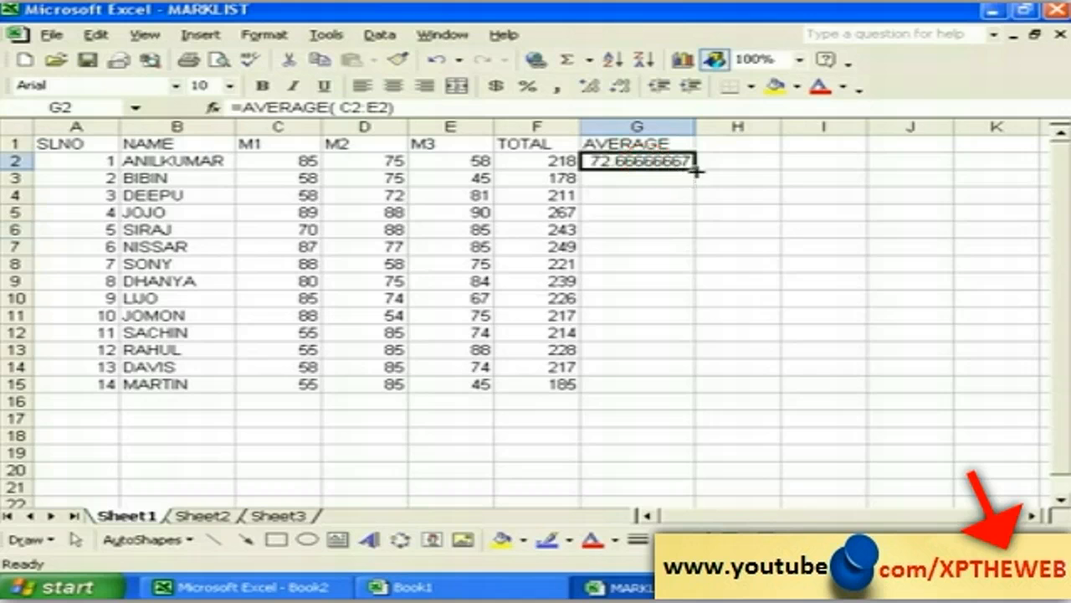
left_click_drag(695, 167, 686, 386)
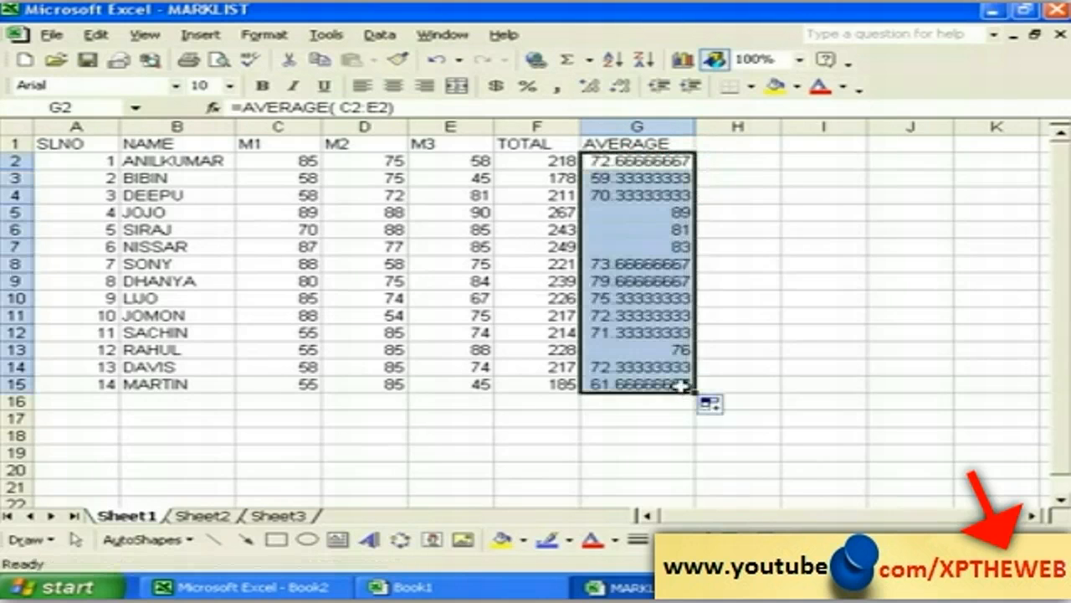
left_click(754, 381)
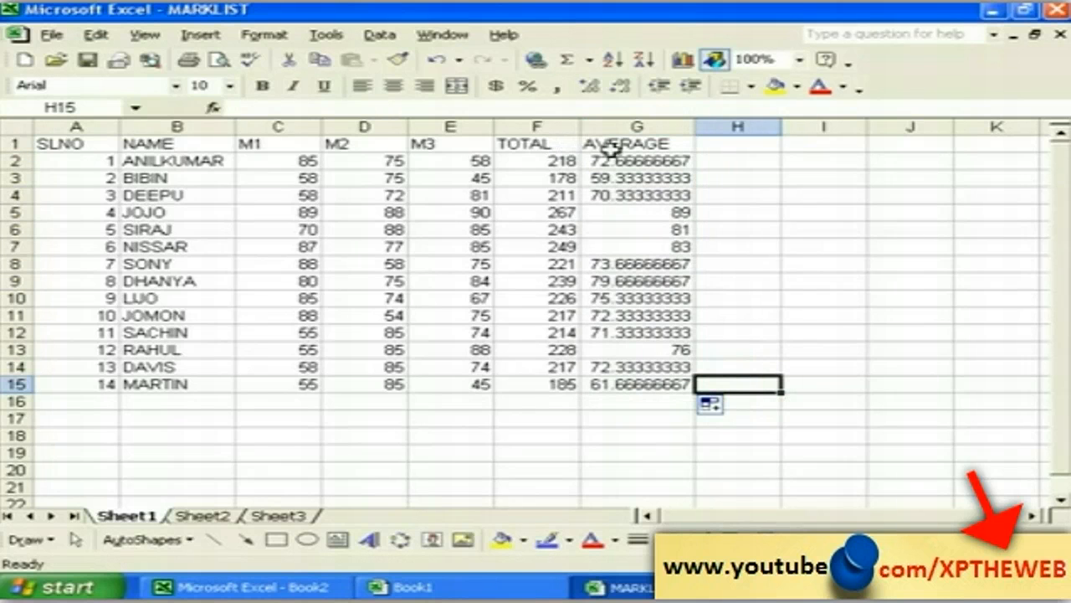
left_click(717, 146)
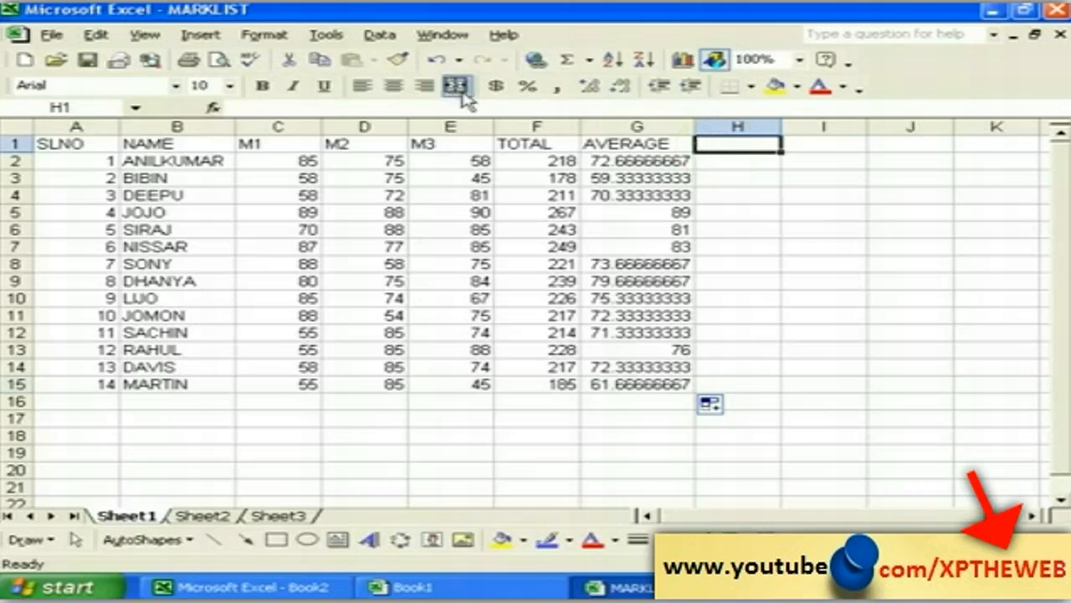
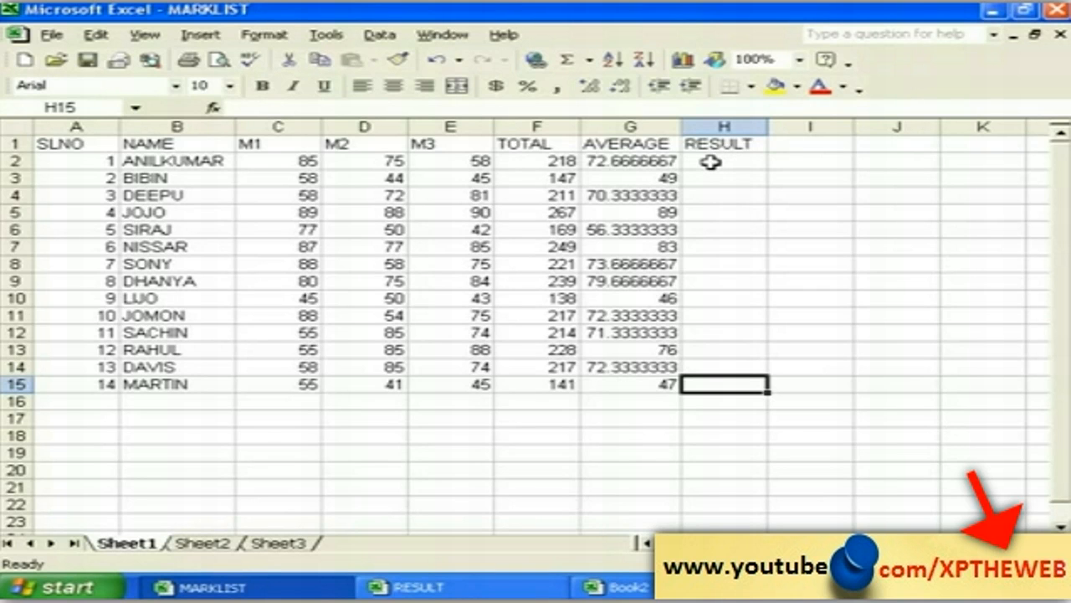
Step: Insert the IF function into cell H2 through Insert > Function to open its arguments
left_click(710, 163)
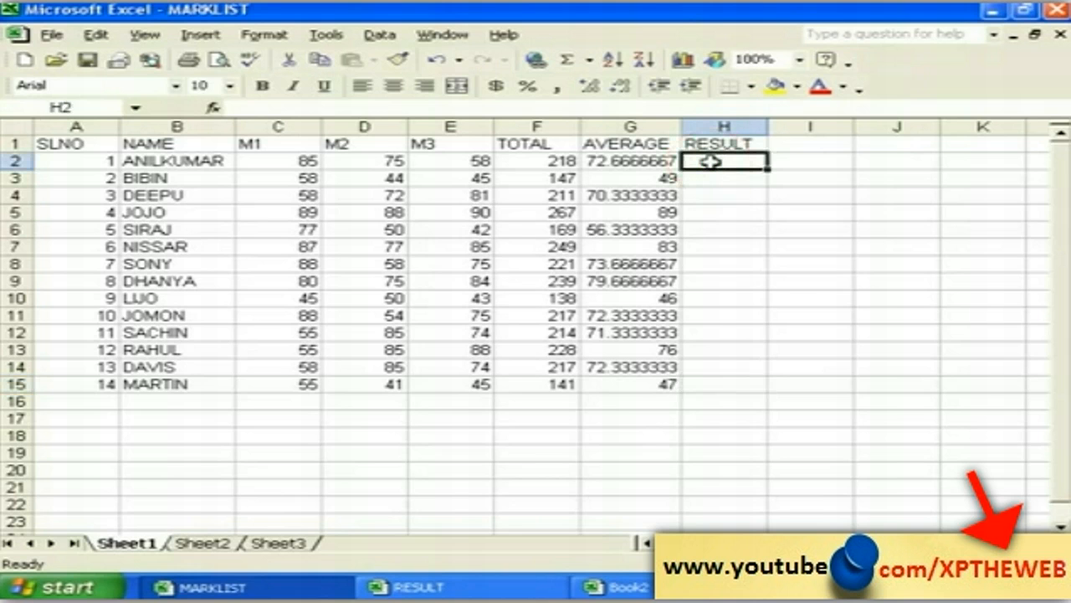
left_click(204, 35)
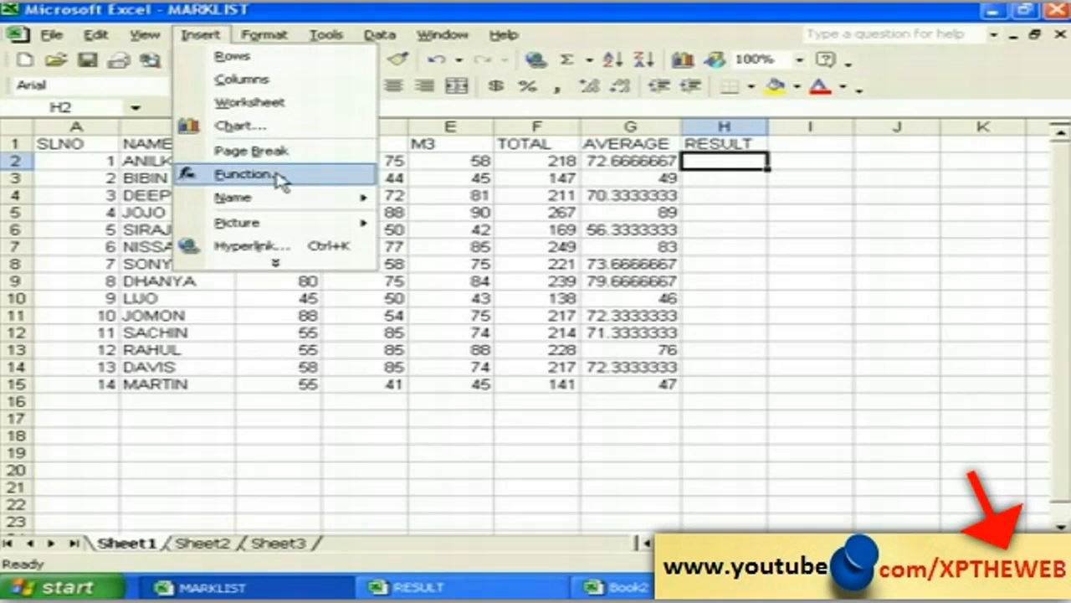
left_click(243, 174)
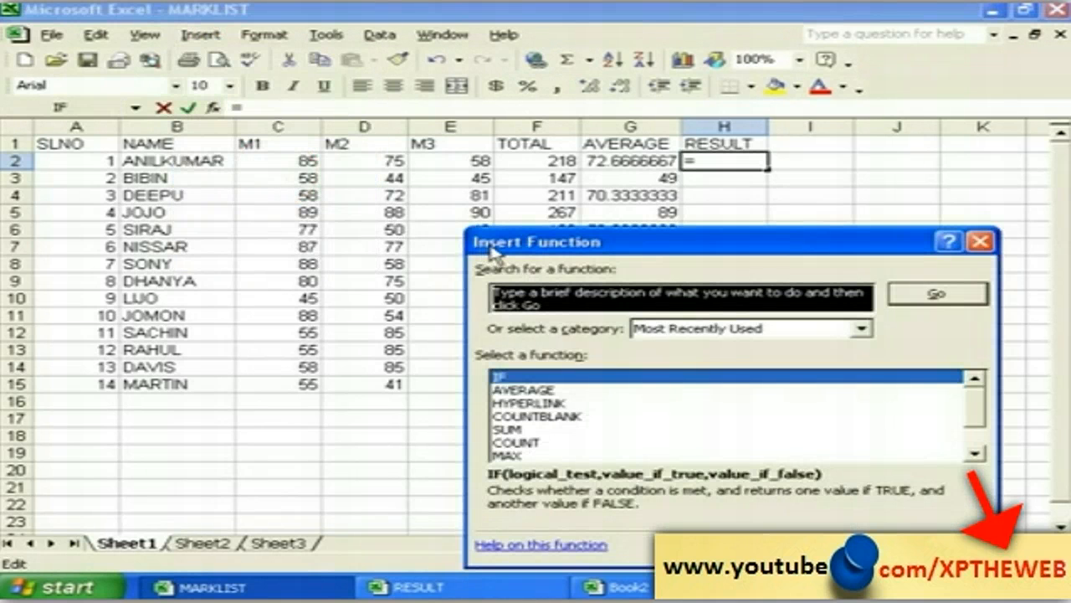
left_click_drag(493, 251, 360, 219)
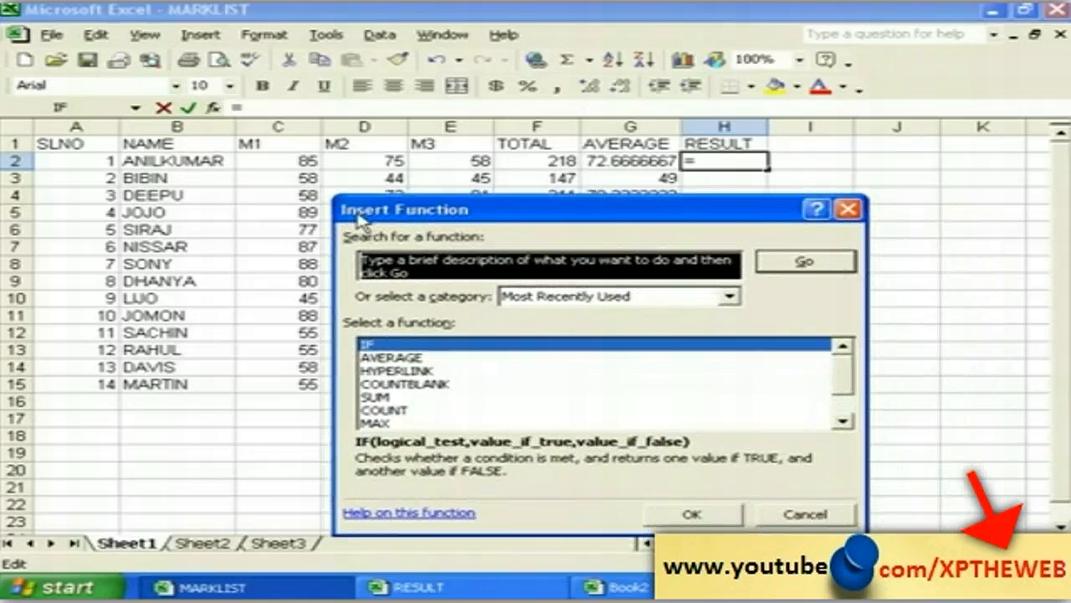
left_click(380, 346)
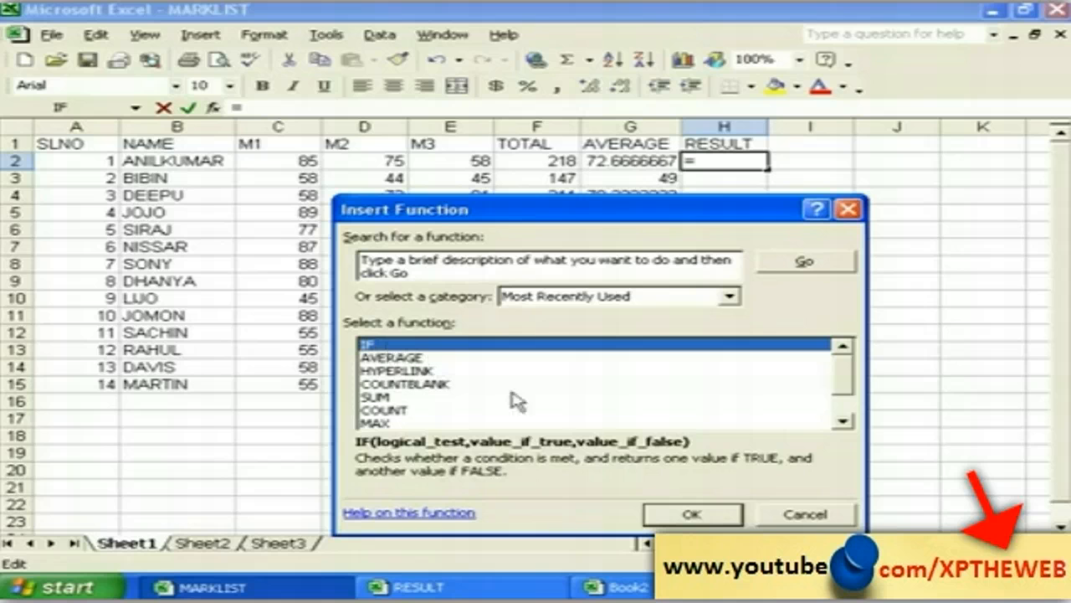
left_click(693, 514)
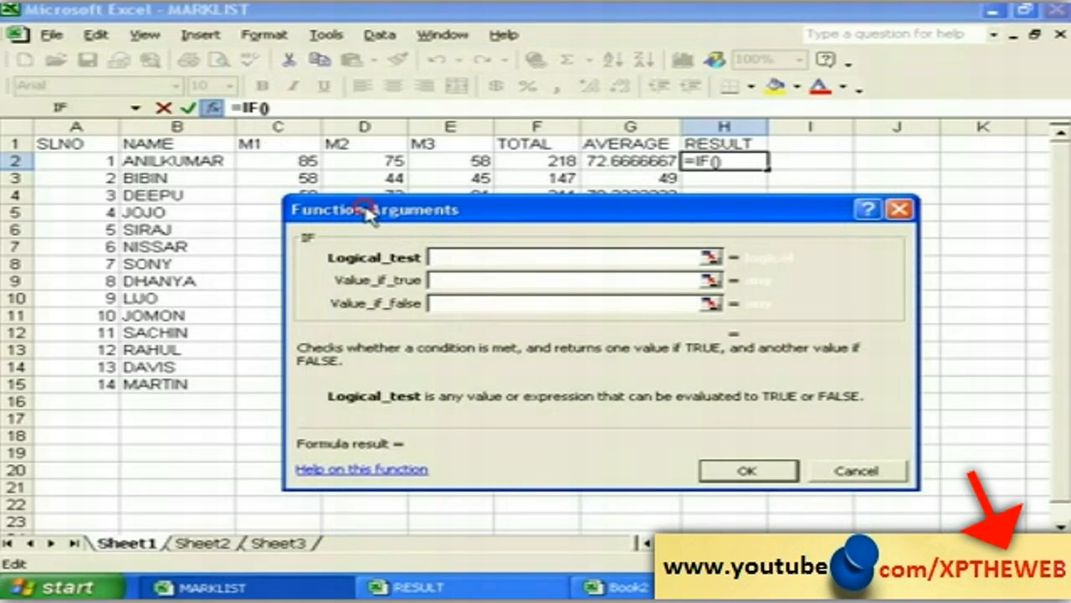
Step: Point the IF logical test at the TOTAL in cell F2
left_click_drag(374, 214, 388, 255)
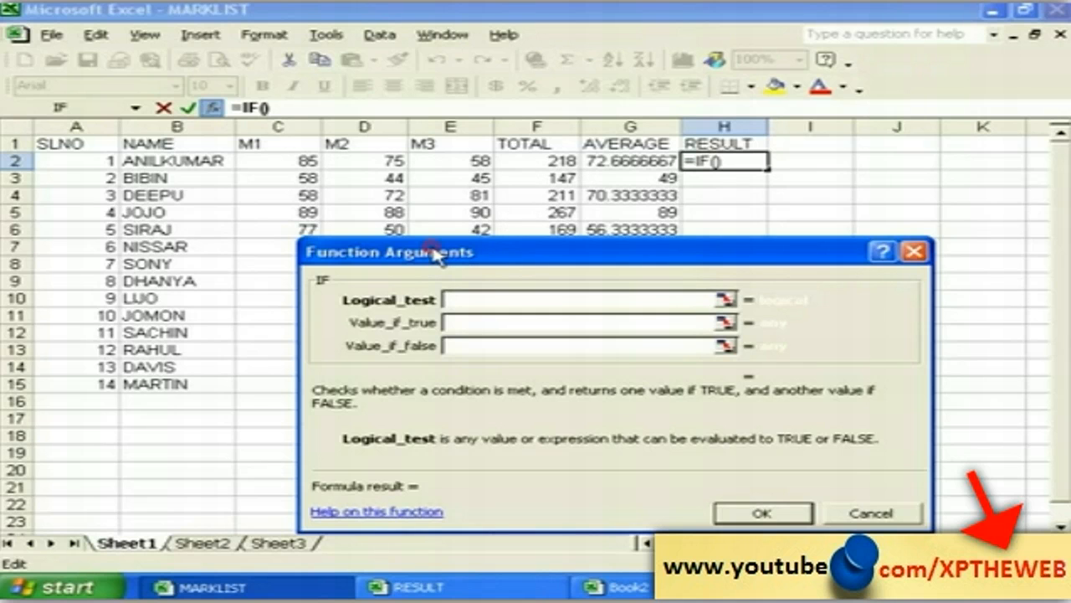
left_click_drag(435, 255, 563, 266)
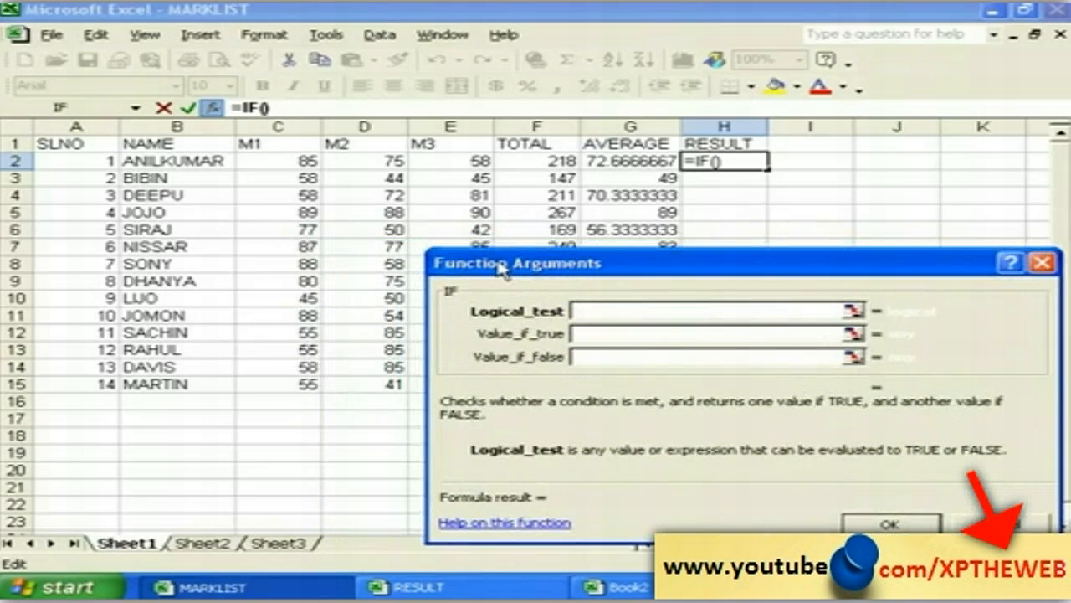
left_click_drag(487, 263, 489, 287)
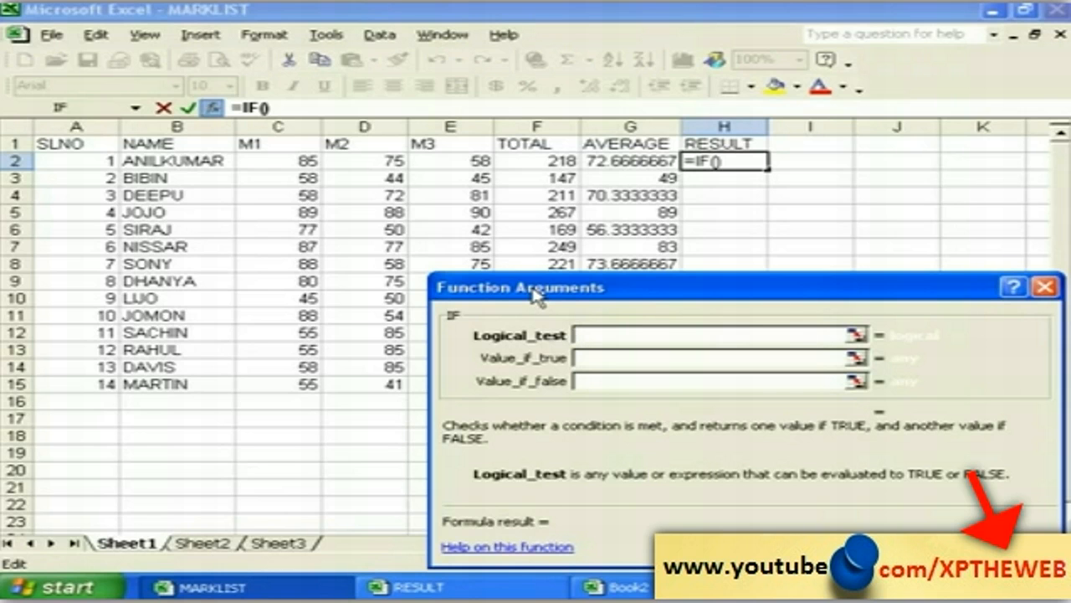
left_click(521, 291)
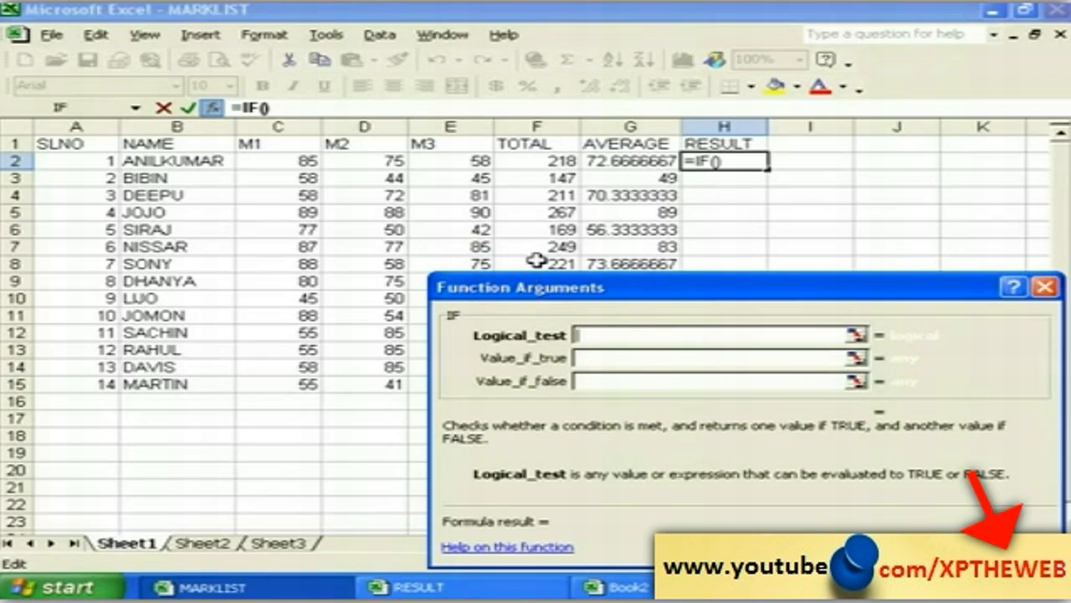
left_click(527, 161)
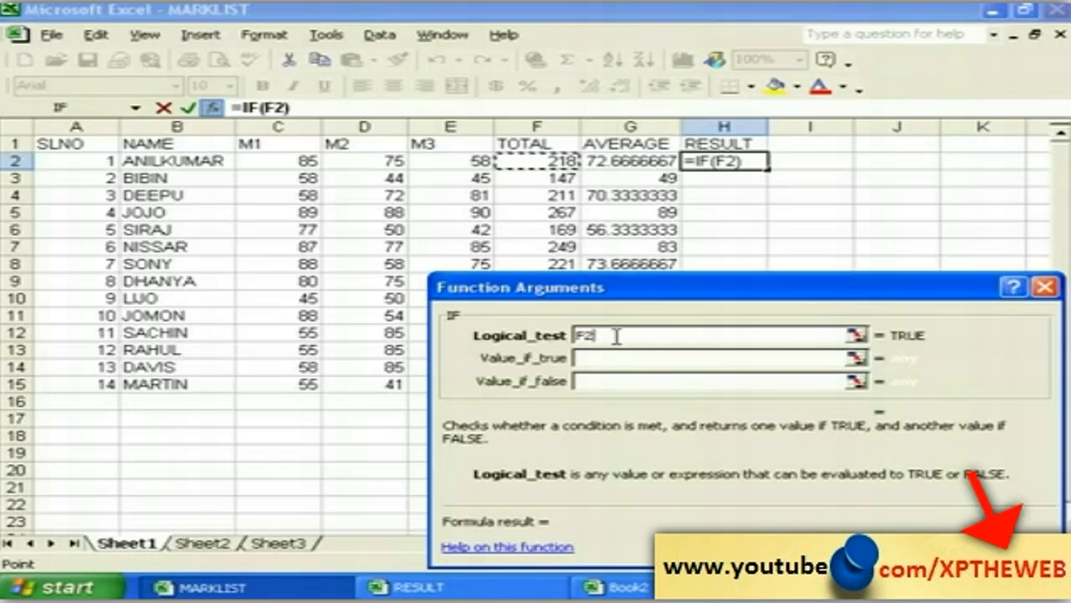
Step: Complete the IF arguments as F2>=150, returning PASS if true and FAILED otherwise
type(">")
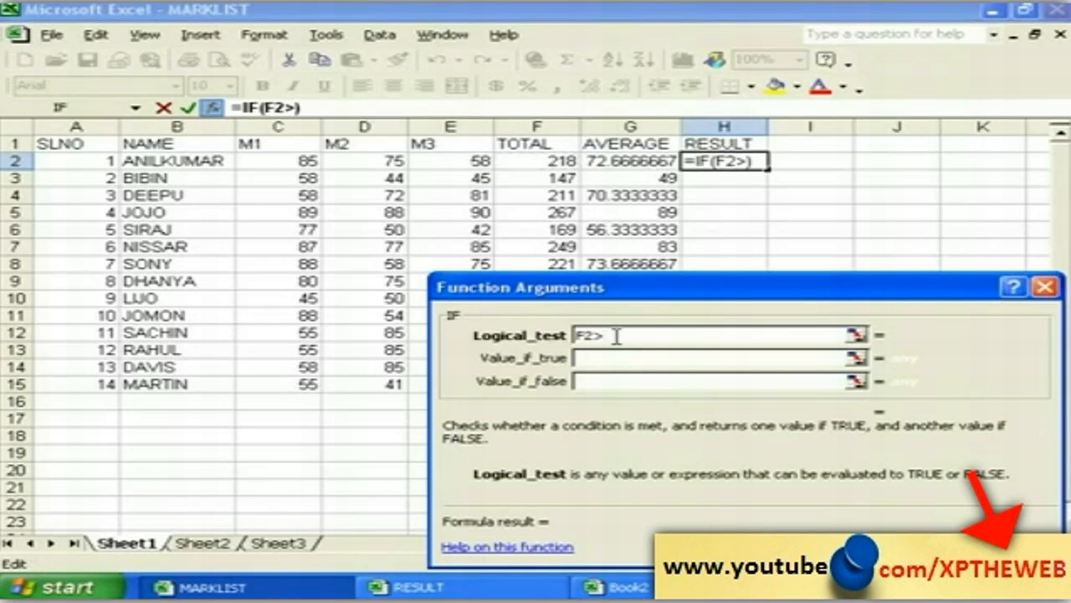
type("=150")
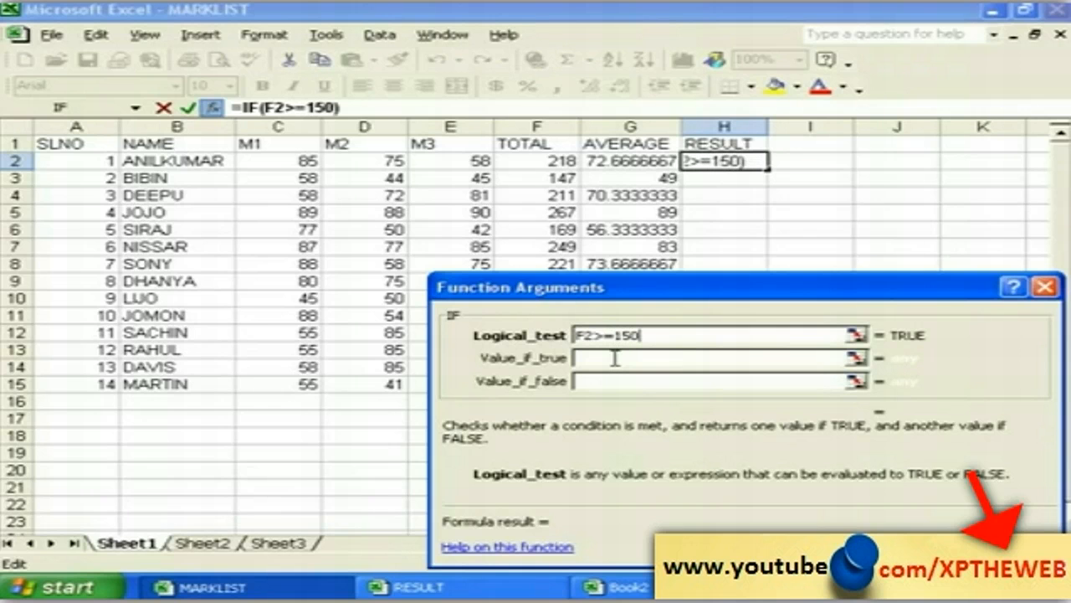
left_click(586, 359)
left_click(591, 358)
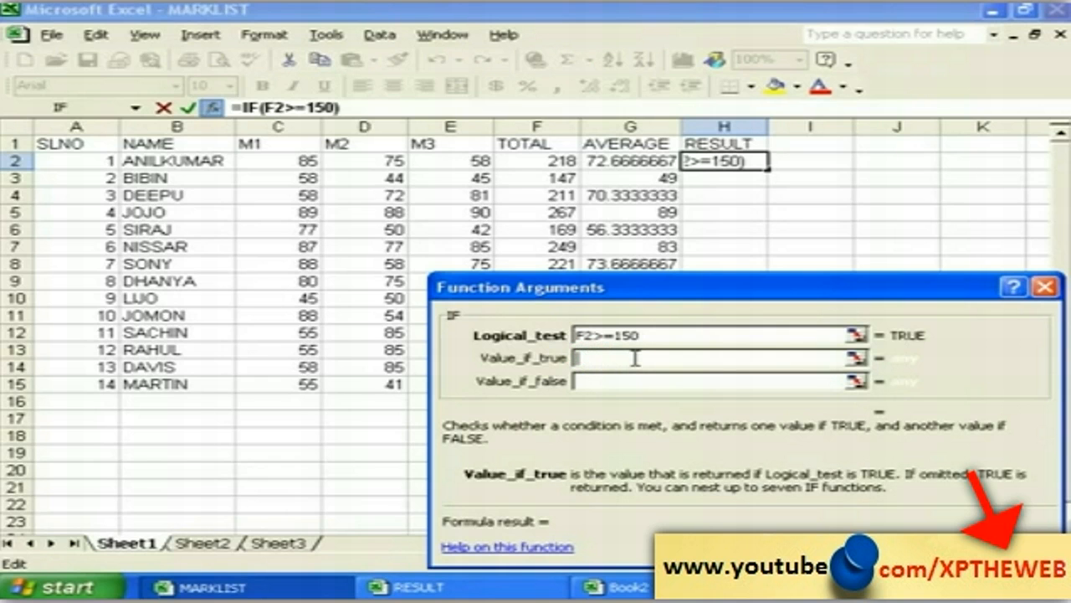
type("PASS")
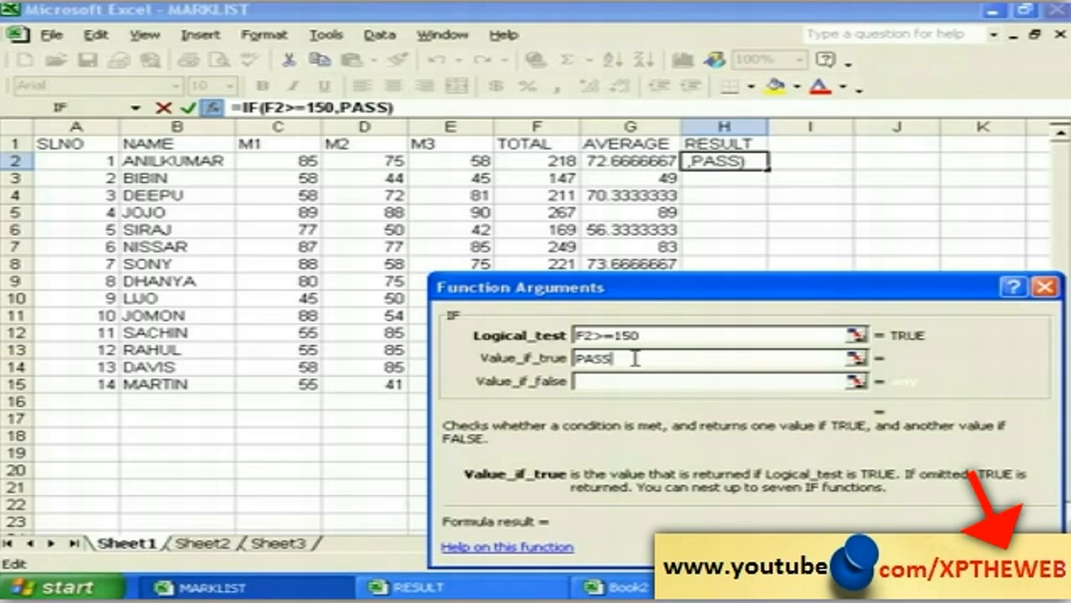
left_click(612, 381)
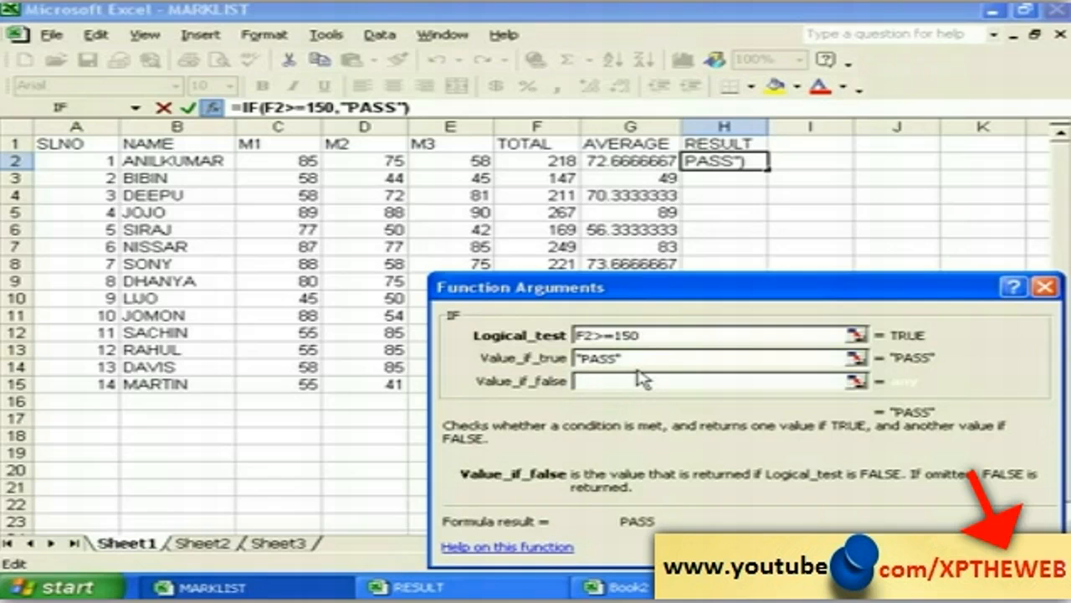
type("F")
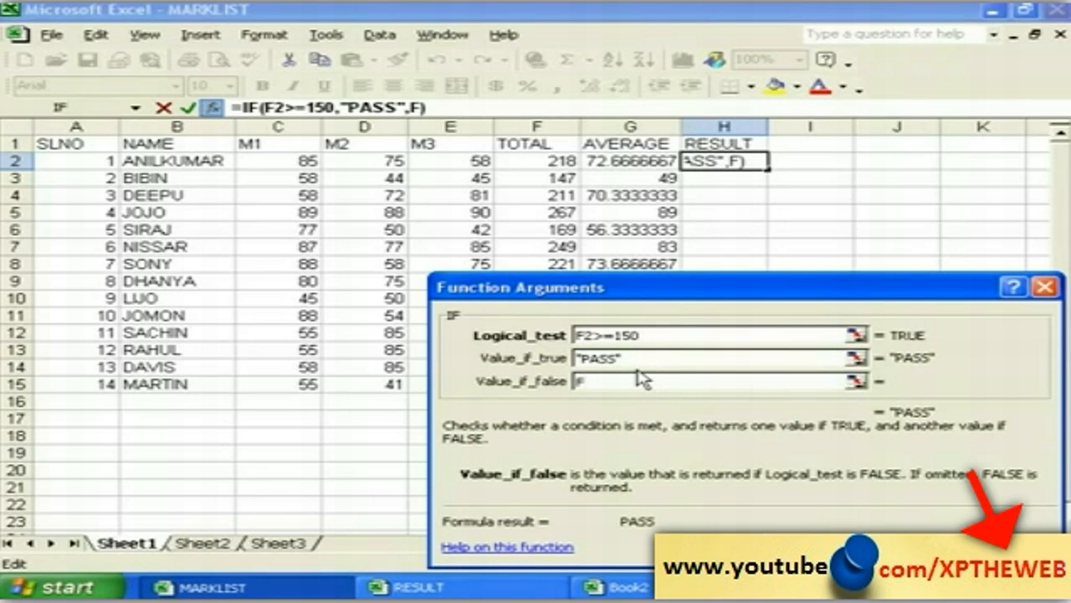
type("AILE")
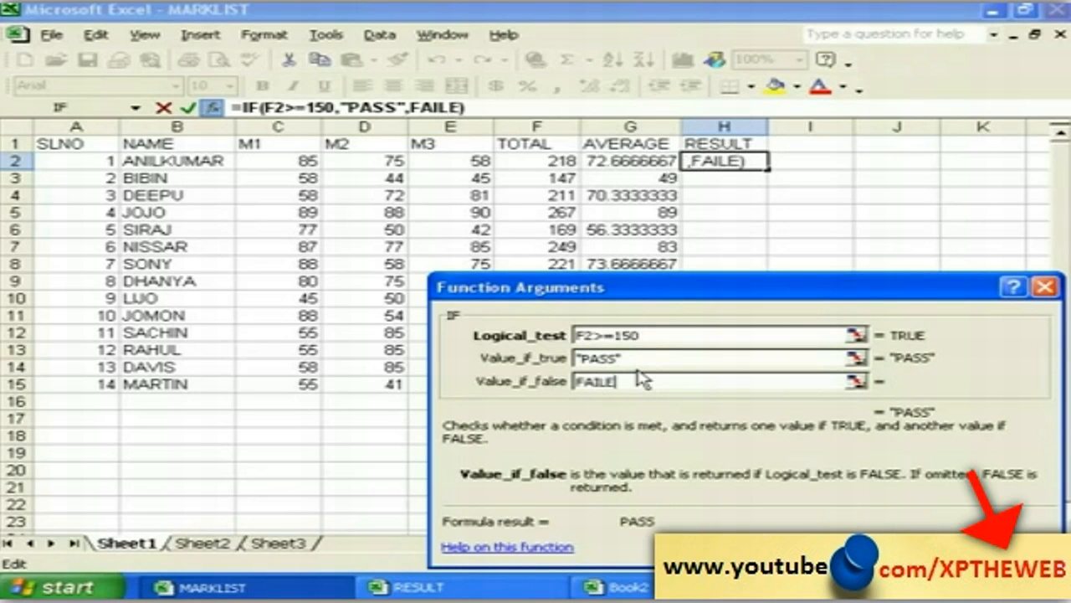
type("D")
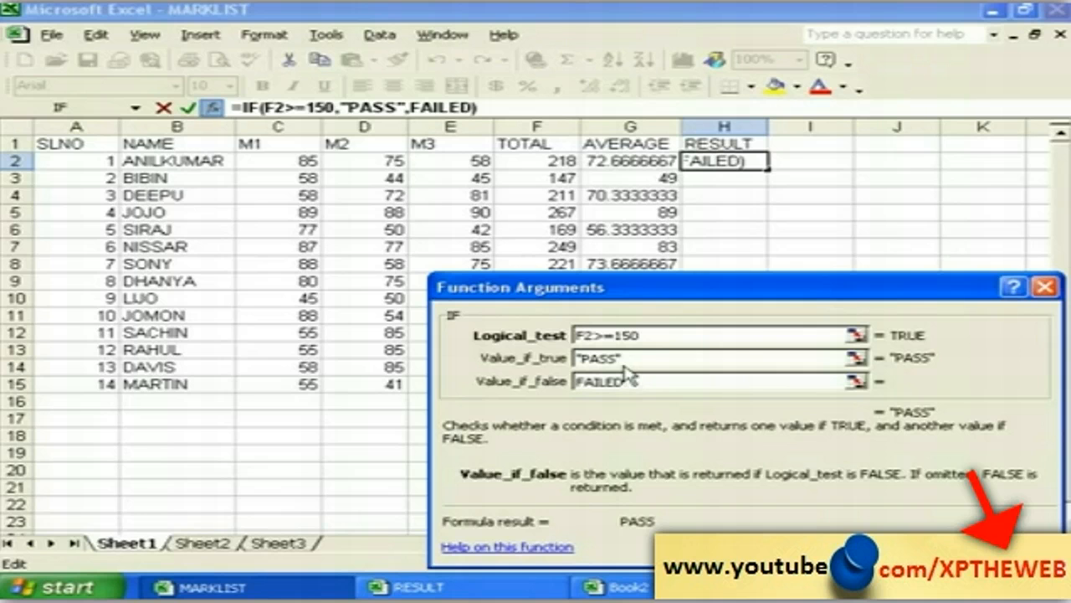
left_click_drag(578, 293, 423, 257)
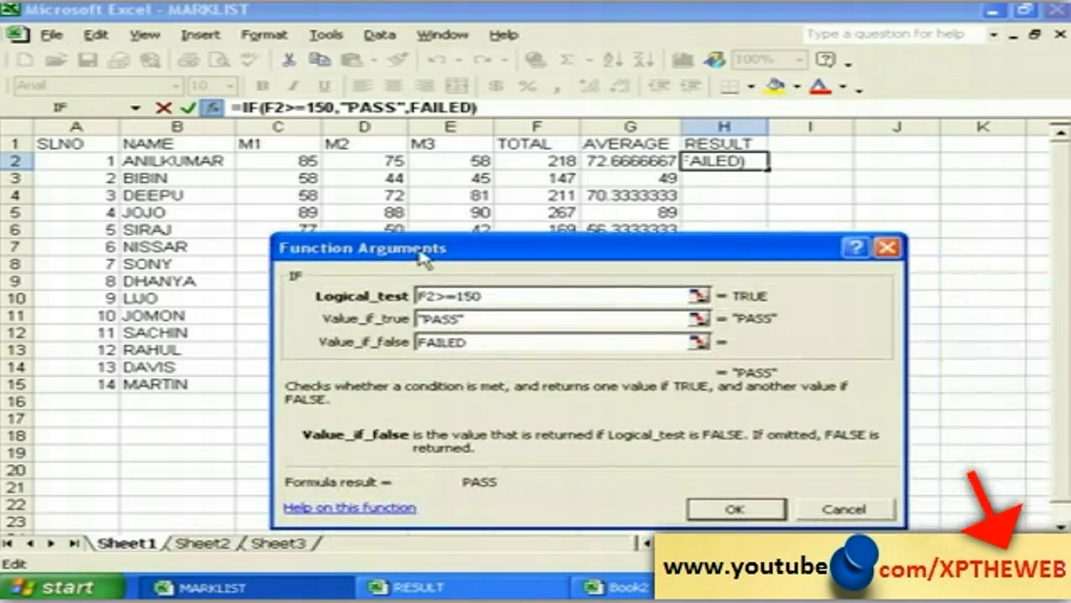
Step: Confirm the IF formula and copy it from H2 down to H15
left_click(735, 510)
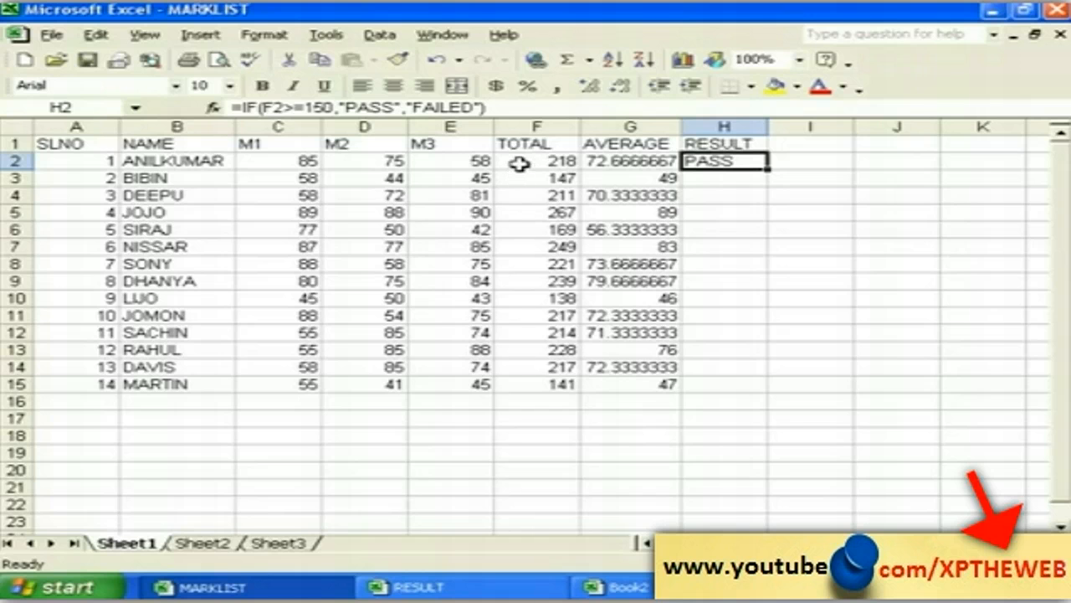
left_click(540, 163)
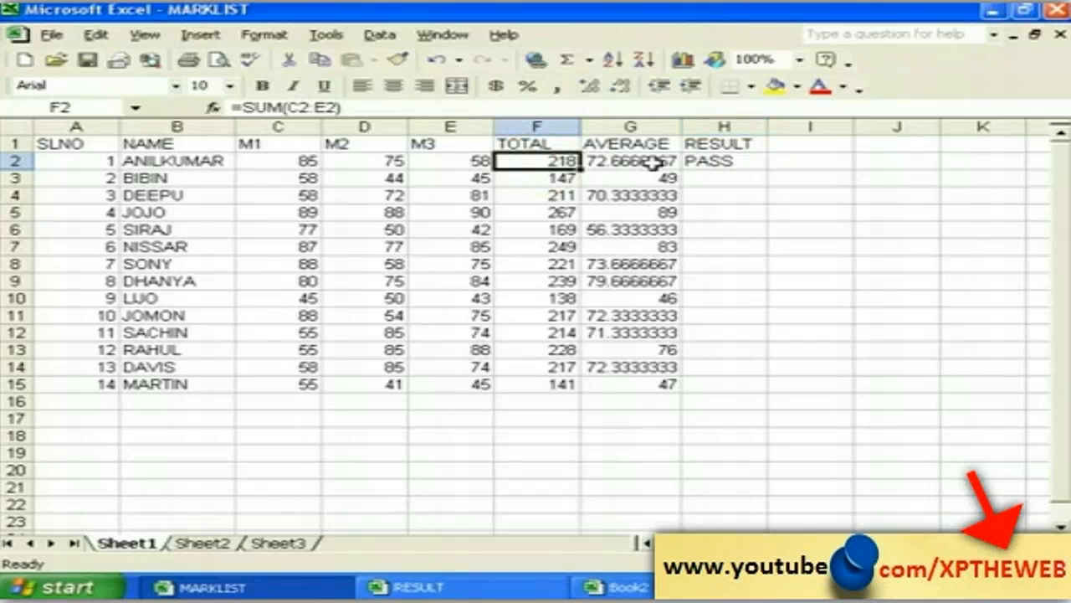
left_click(717, 162)
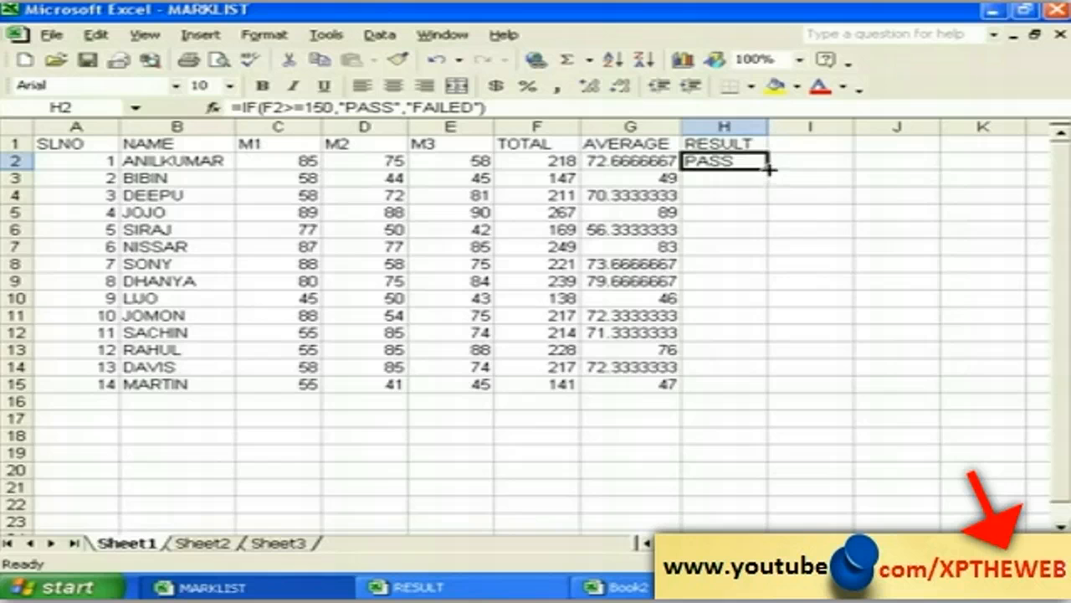
left_click_drag(766, 173, 768, 392)
left_click(774, 431)
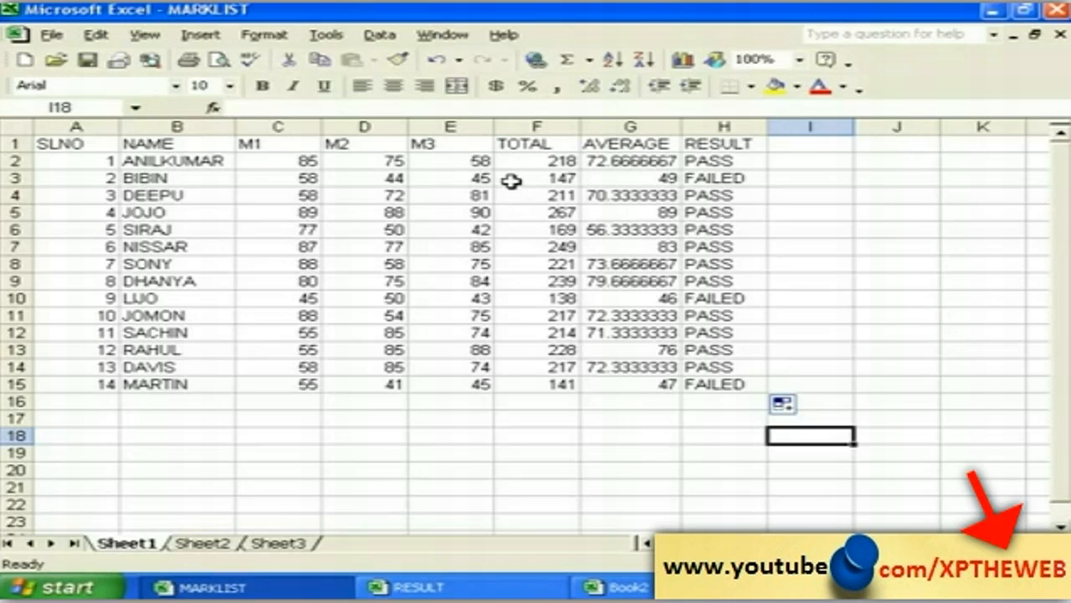
Step: Check the copied TOTAL and IF formulas in F3, H3, F10, H10 and H15
left_click(511, 181)
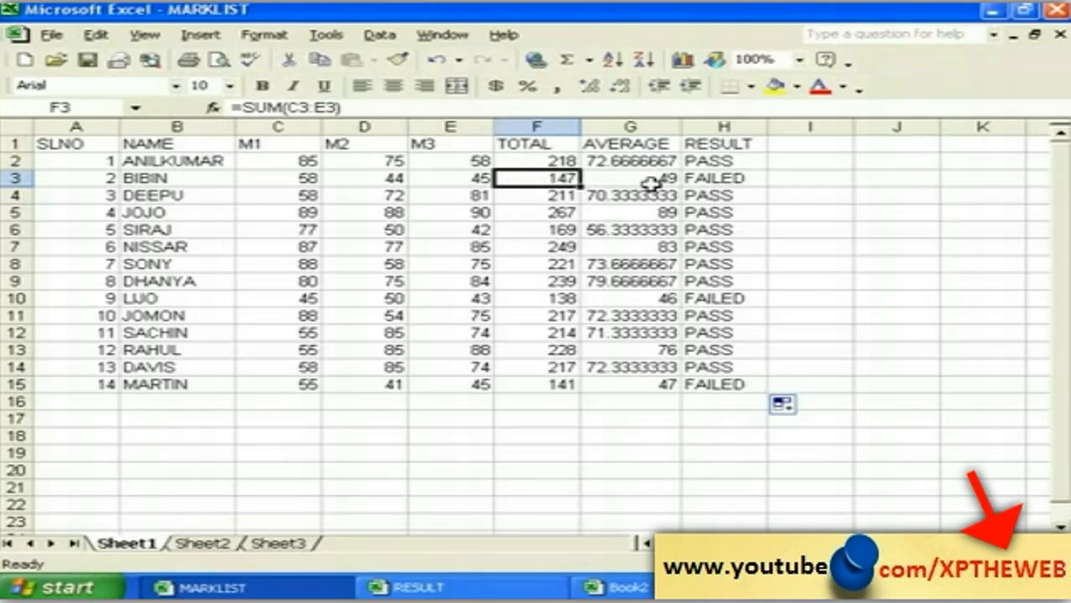
left_click(721, 181)
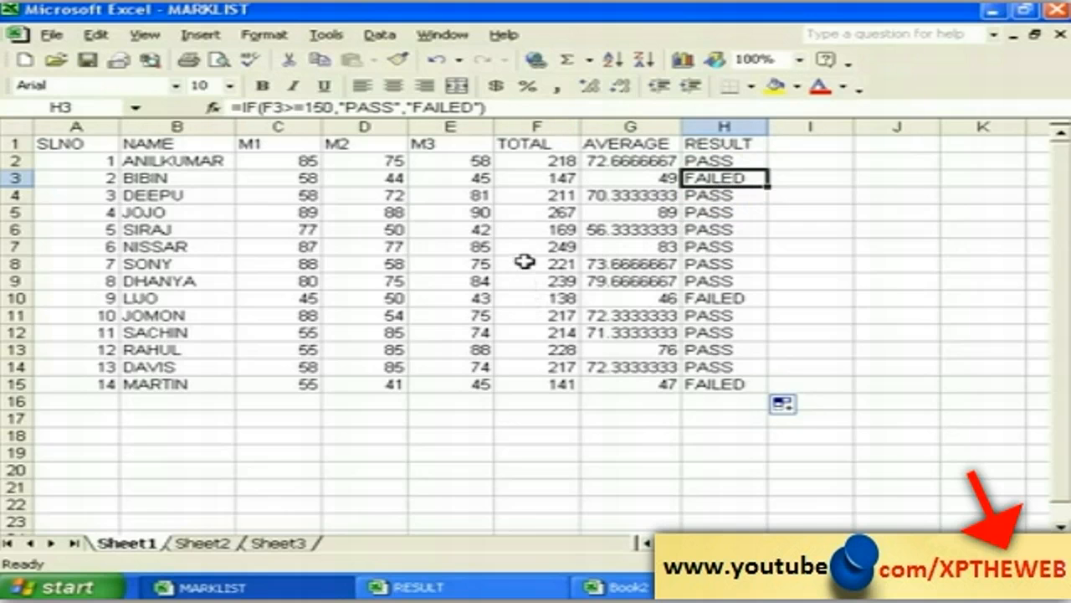
left_click(524, 299)
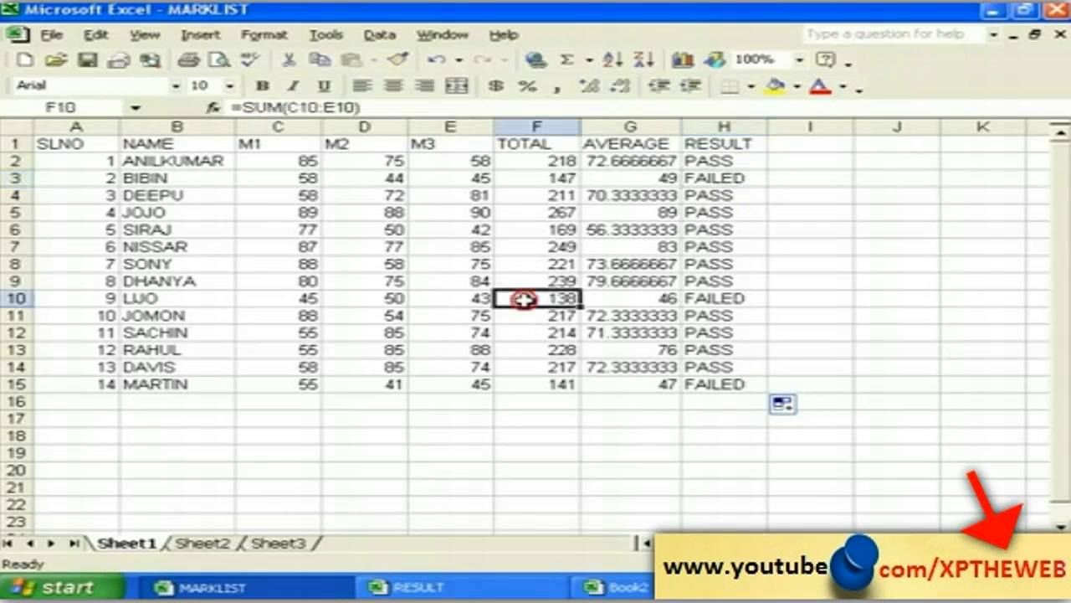
left_click(721, 299)
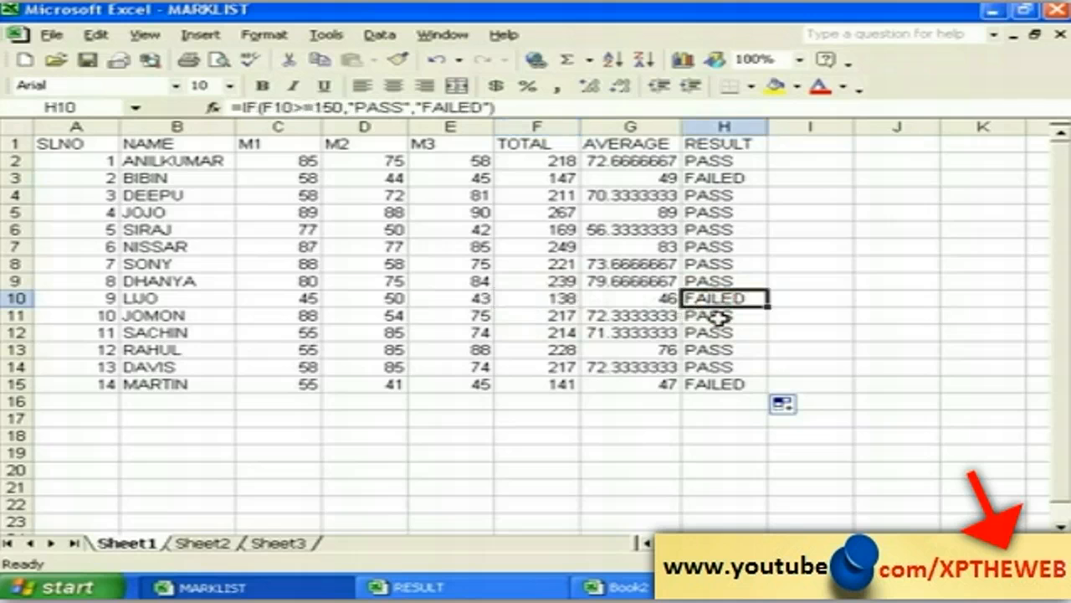
left_click(712, 383)
left_click(718, 407)
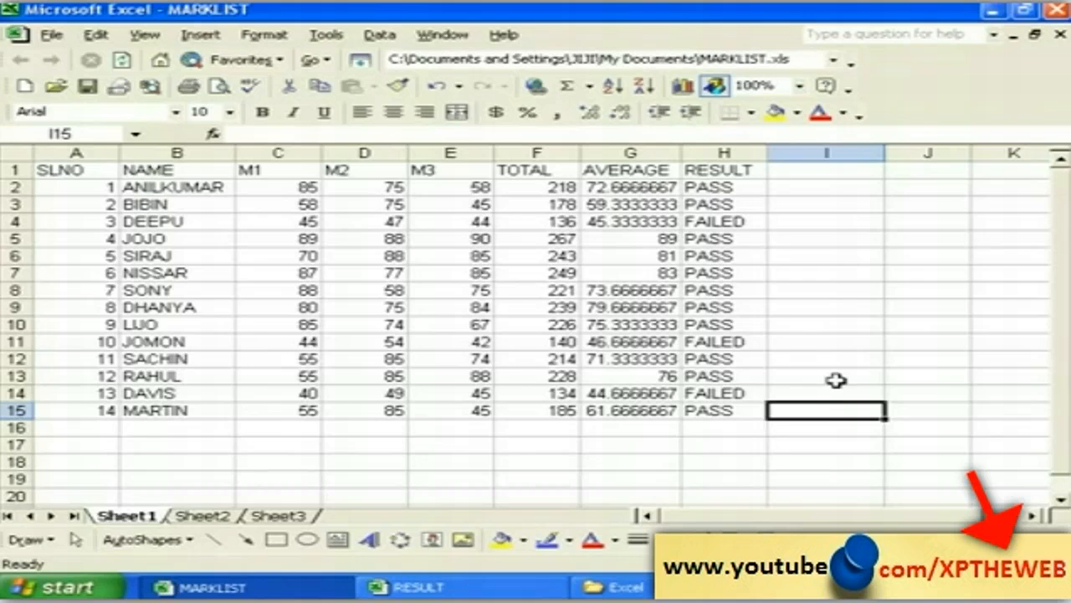
Step: Enter the heading GRADE in I1 and begin editing cell I2
left_click(802, 172)
type("G")
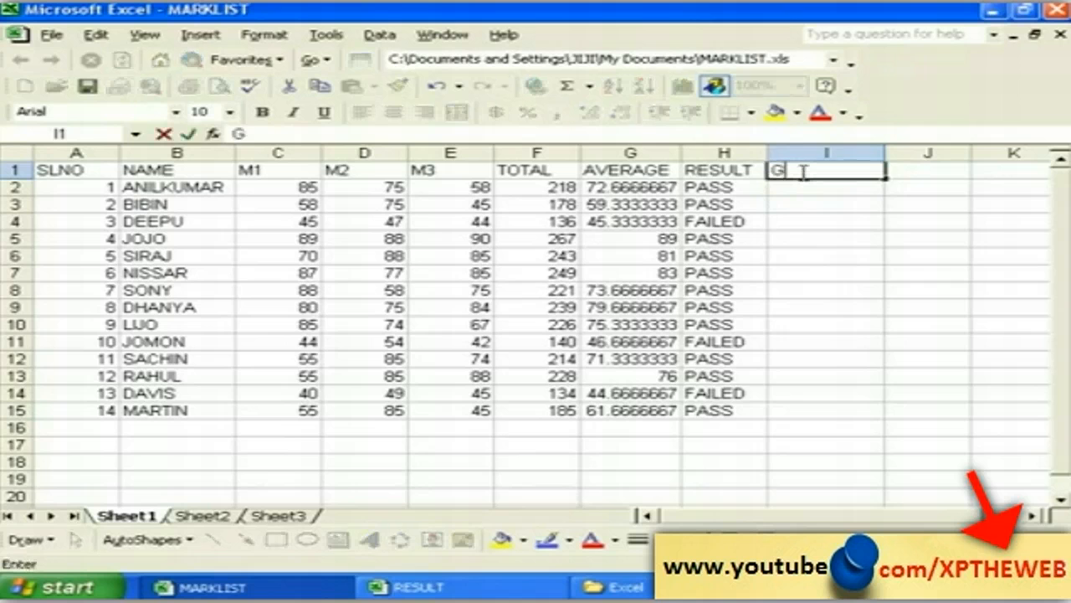
type("RADE")
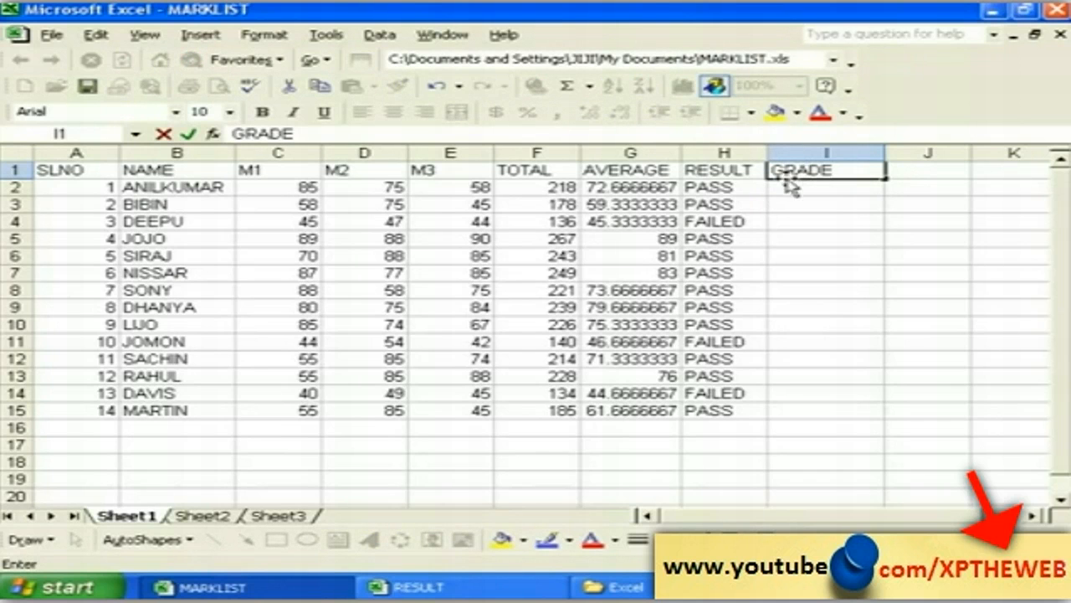
left_click(824, 238)
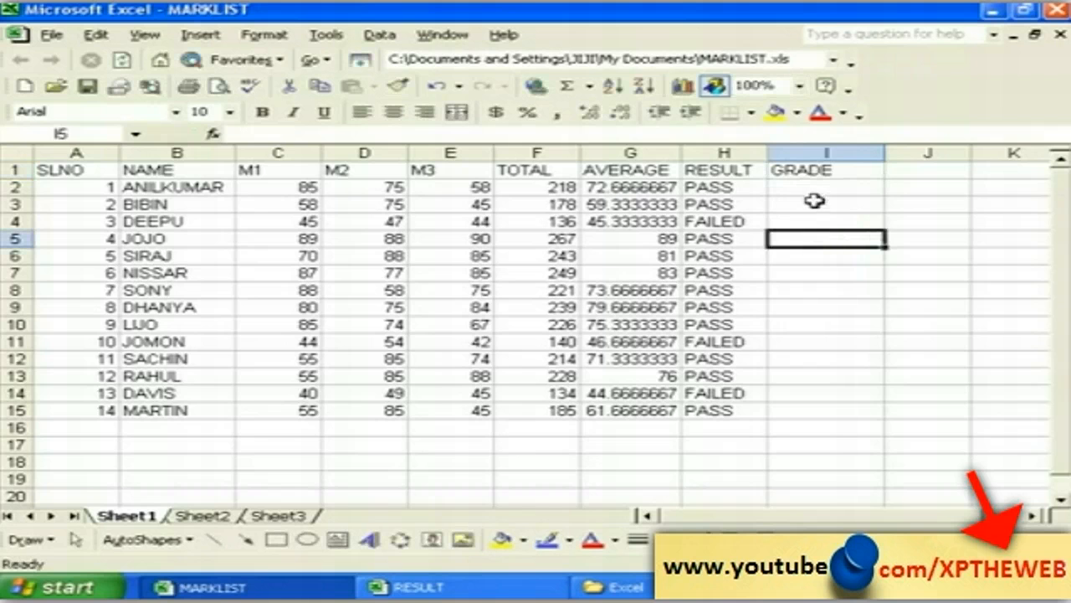
left_click(816, 187)
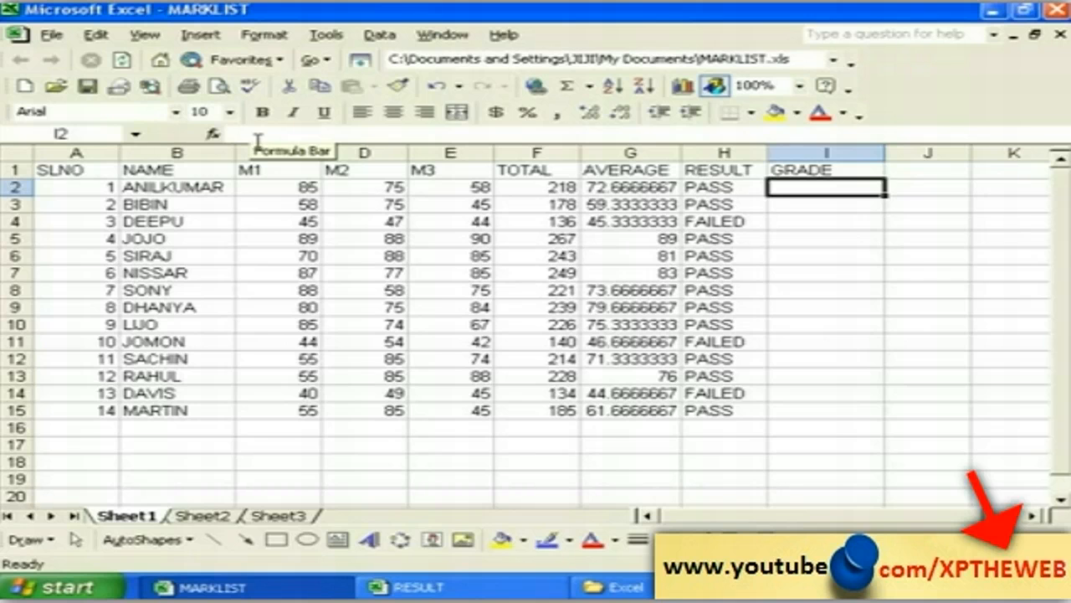
left_click(248, 135)
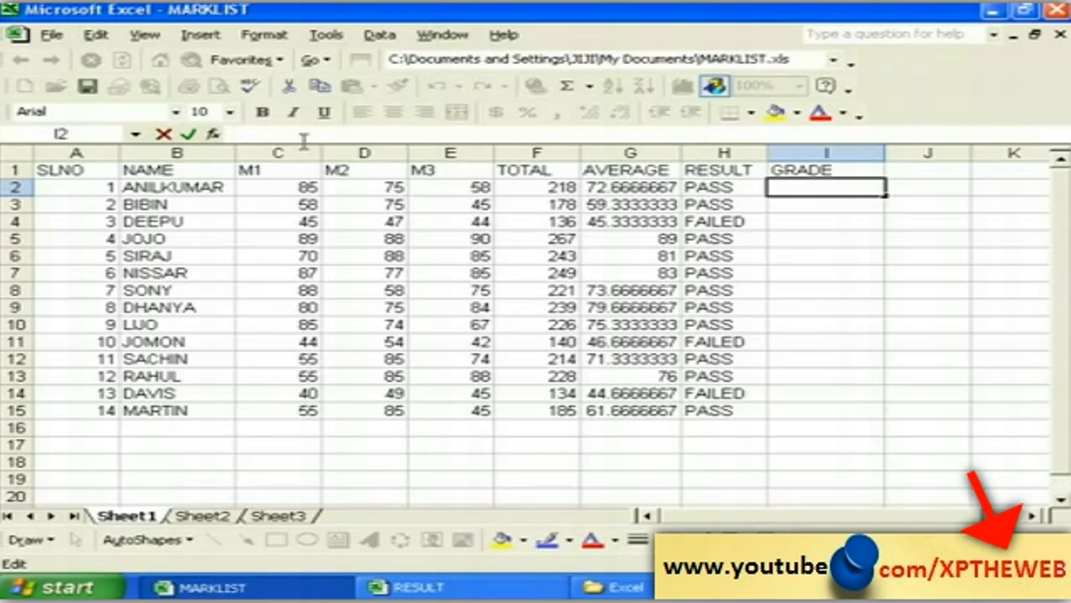
key("Escape")
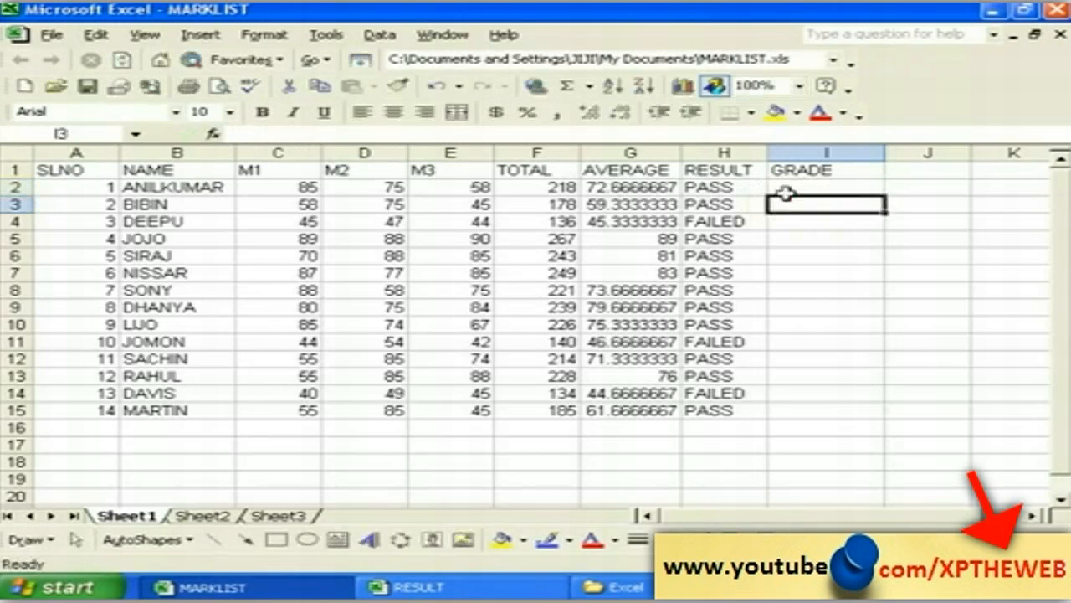
left_click(144, 35)
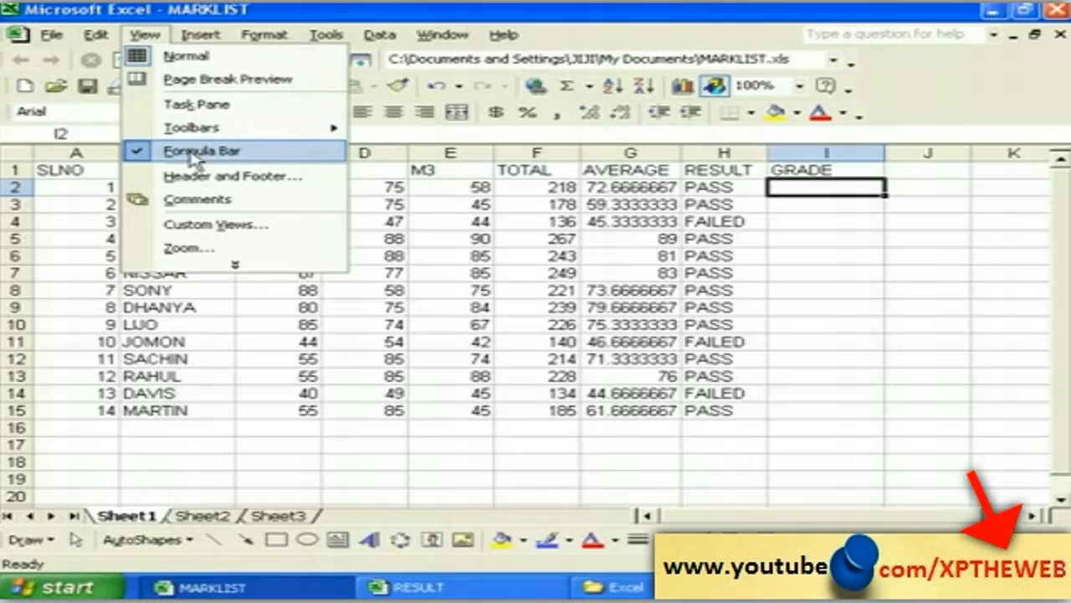
left_click(176, 149)
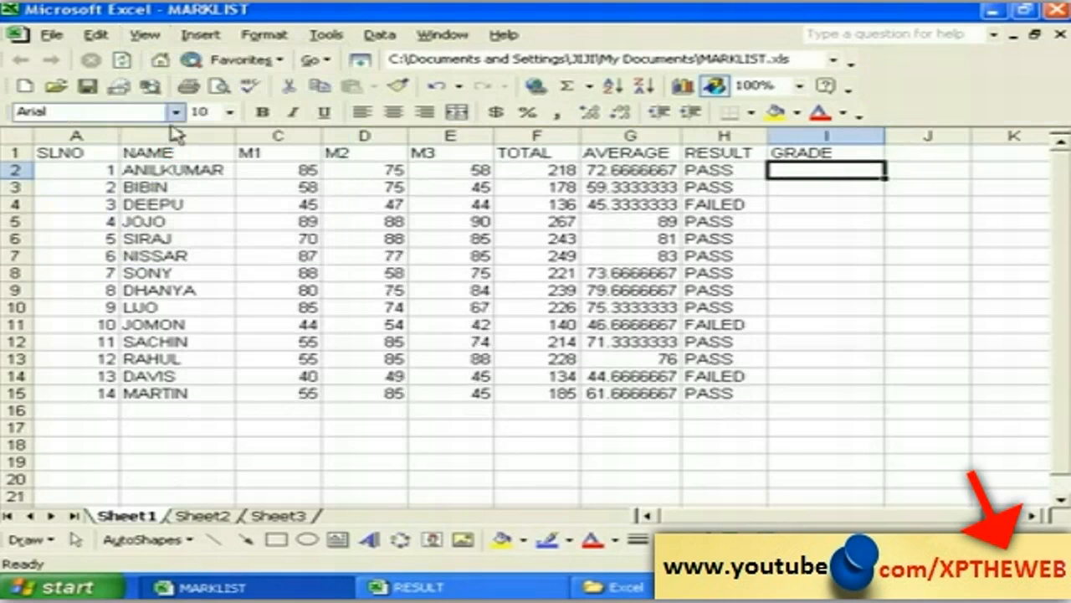
left_click(144, 36)
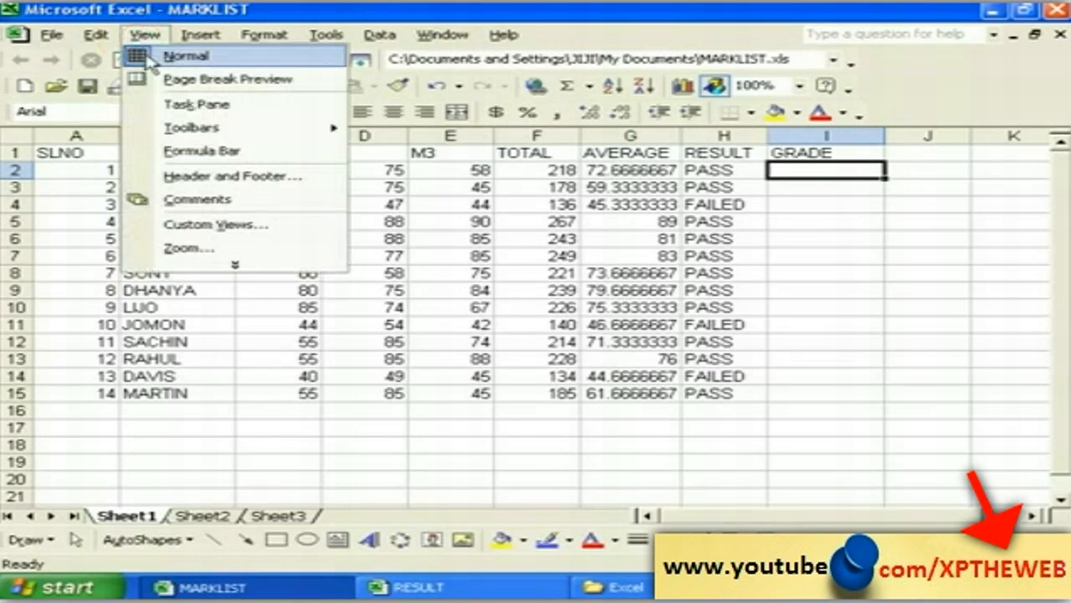
left_click(201, 151)
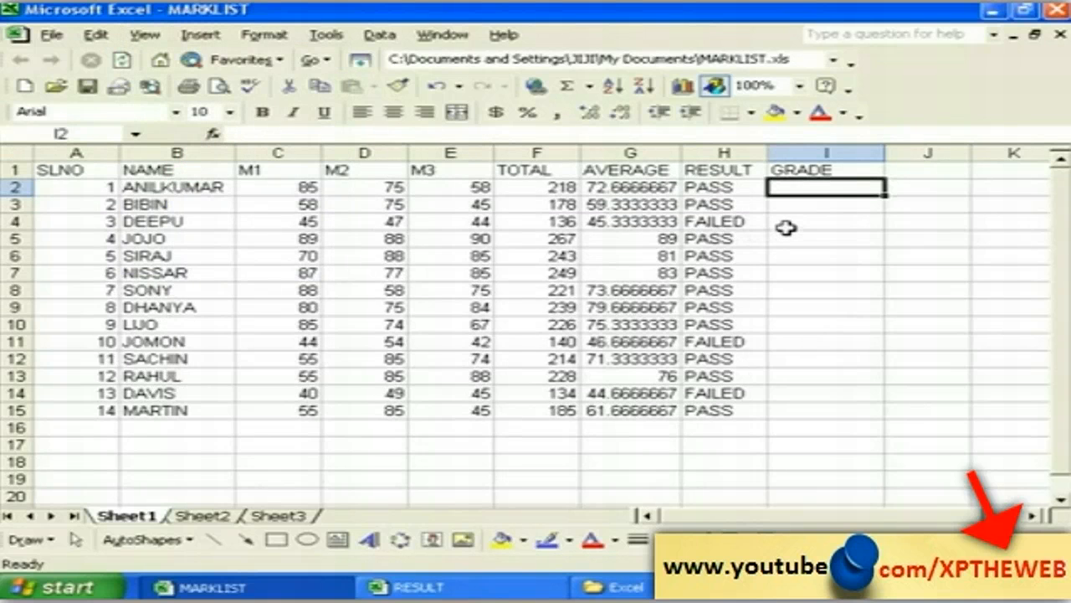
left_click(787, 171)
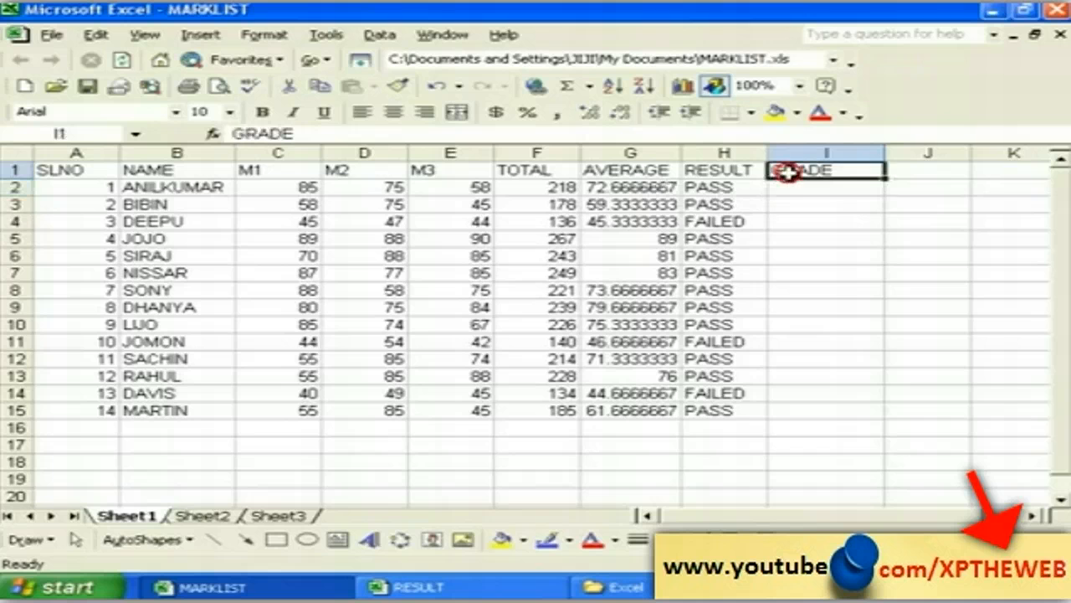
Step: Point out the AVERAGE heading in G1, then begin editing cell I2 in the formula bar
left_click(602, 170)
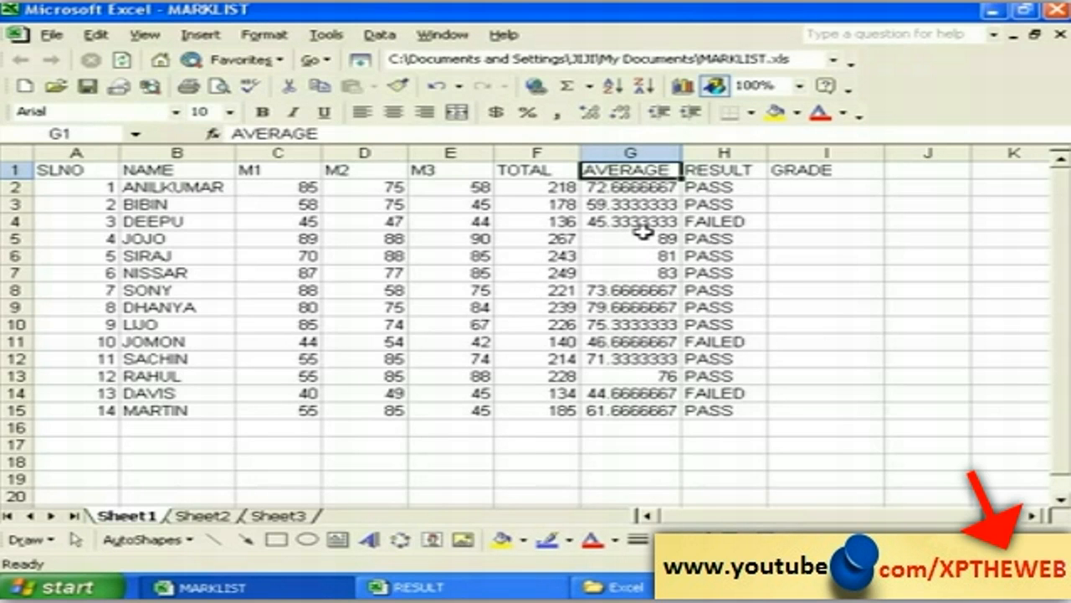
left_click(785, 187)
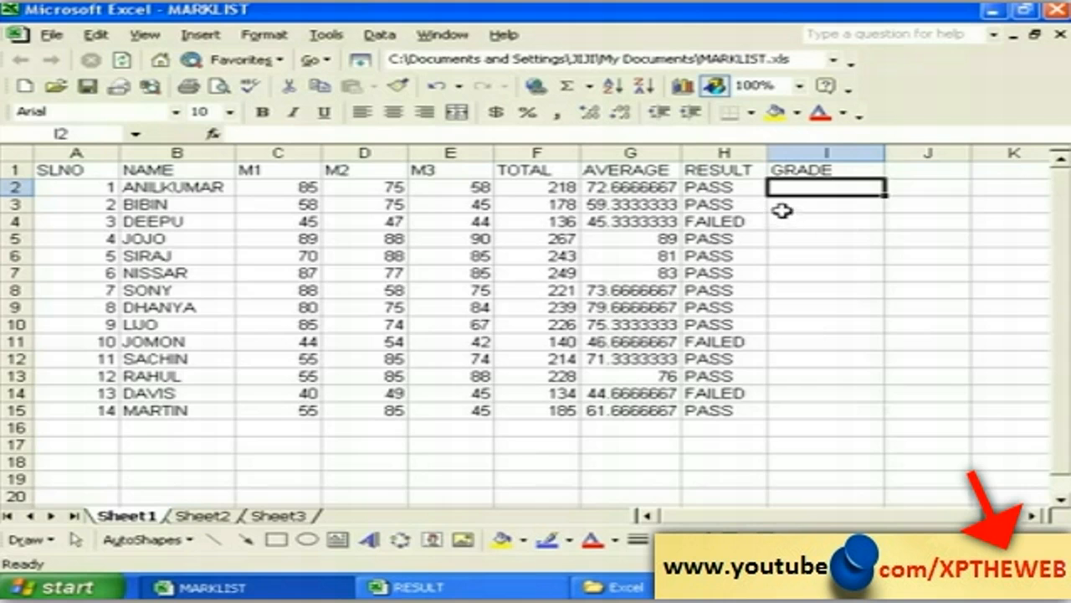
left_click(809, 209)
left_click(808, 187)
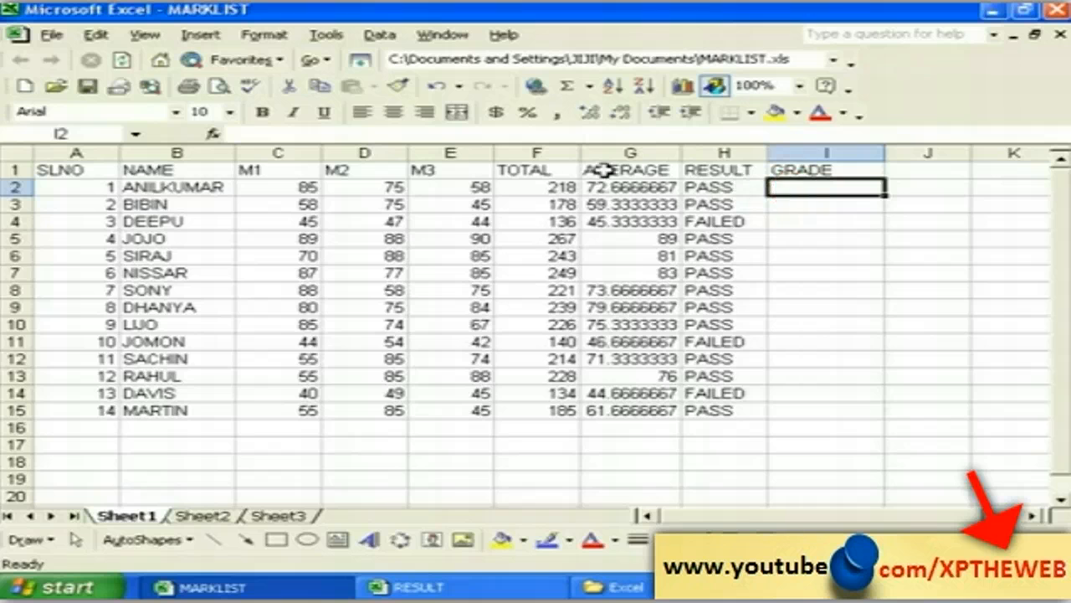
left_click(241, 134)
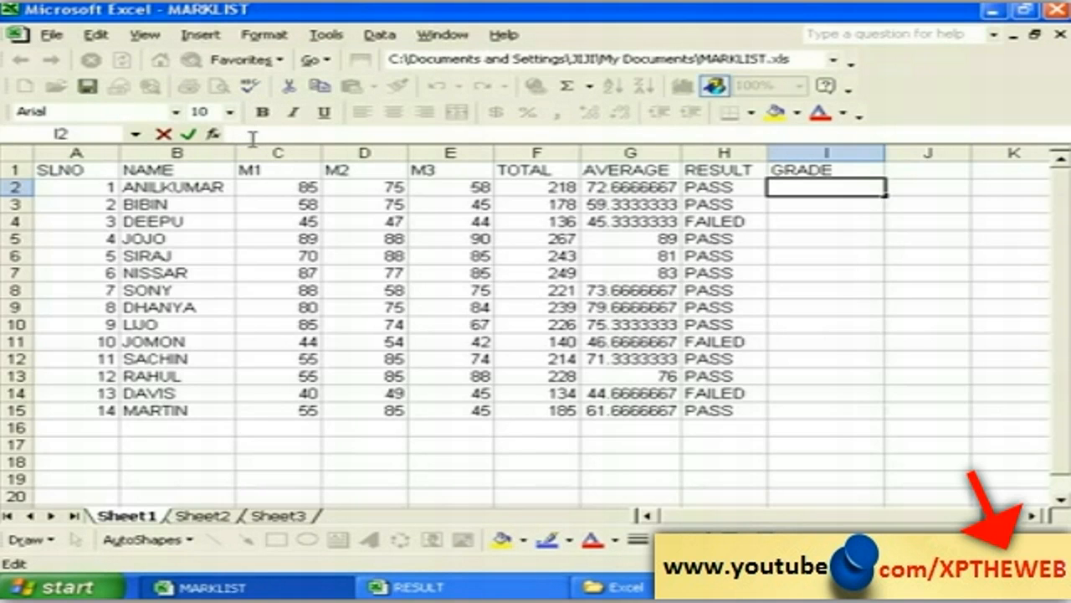
Step: Type =IF(G2>=80,"DISTINCTION", into I2 to start the grade formula
type("=")
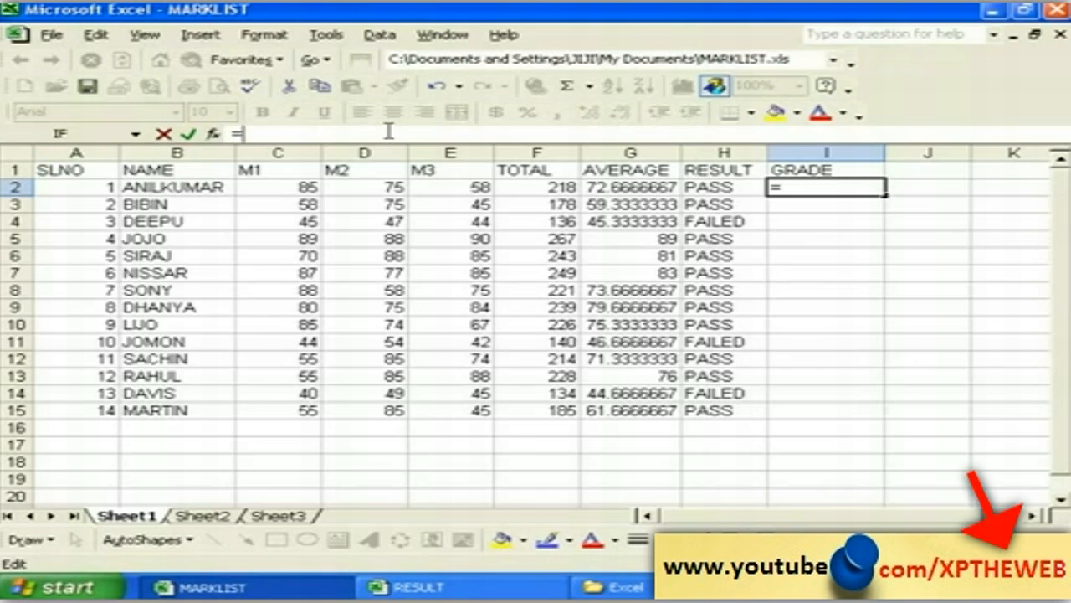
type("IF(")
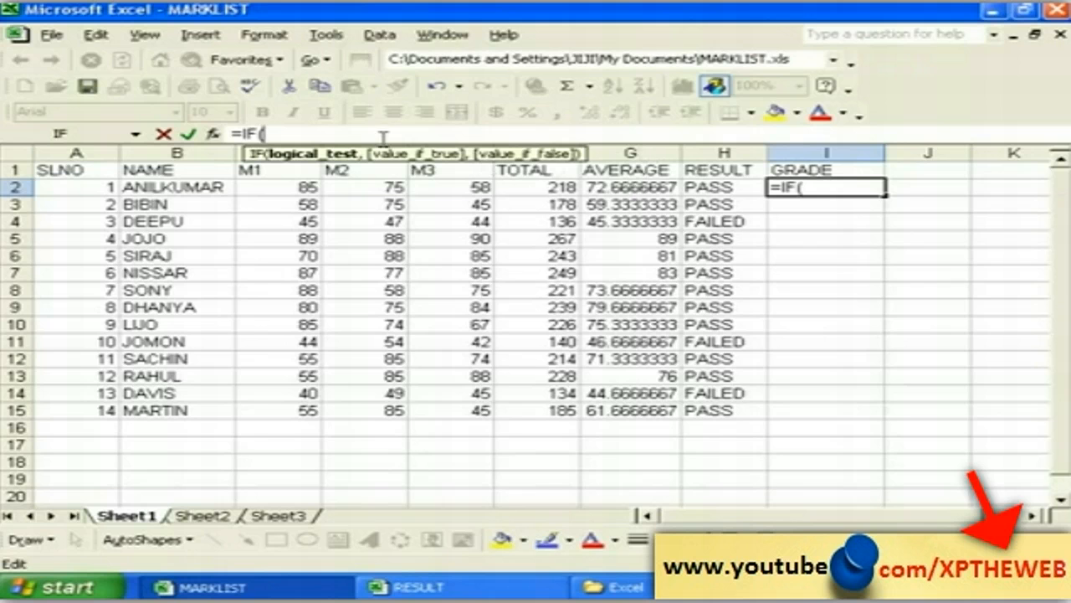
type("G2")
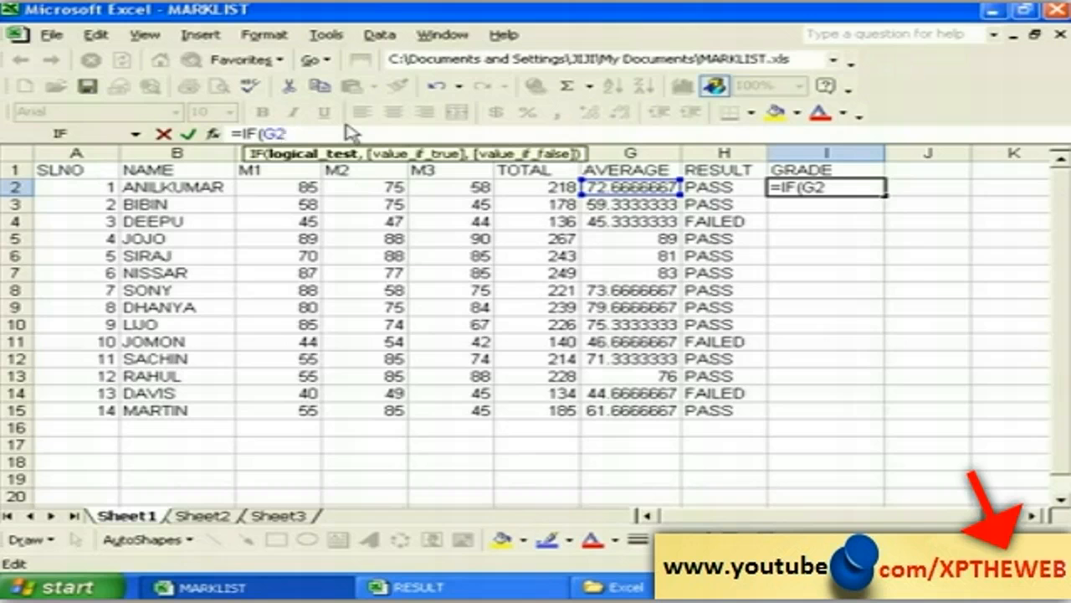
type(">=80")
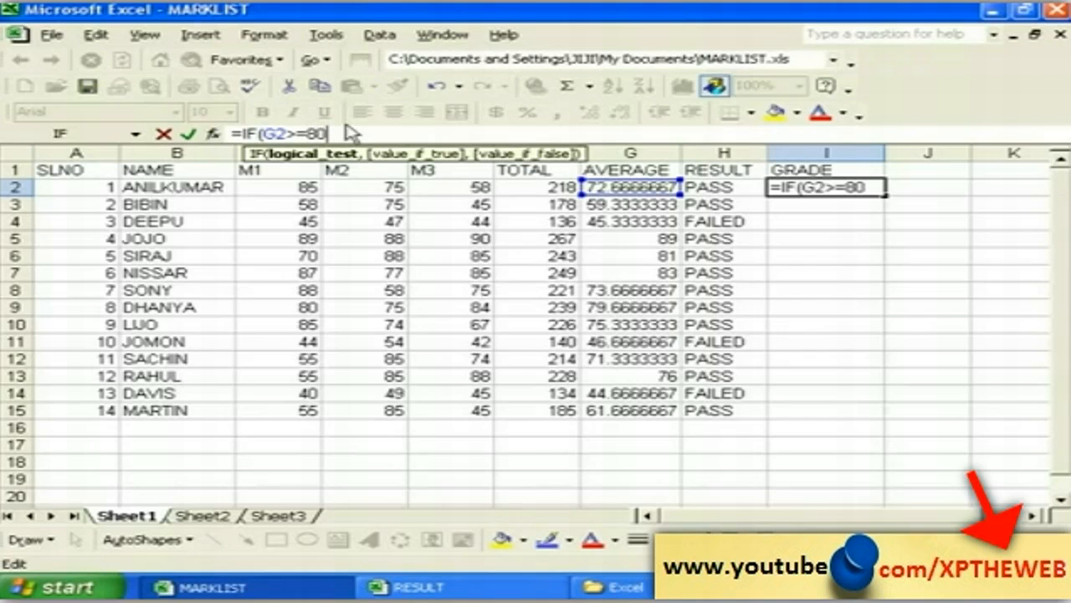
type(",")
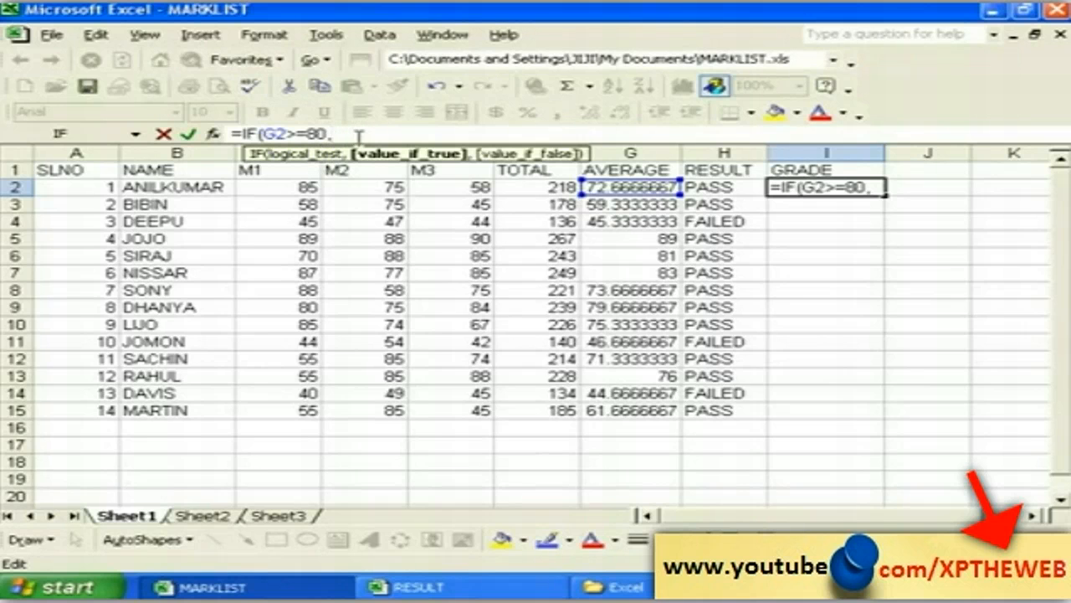
type("\"DIS")
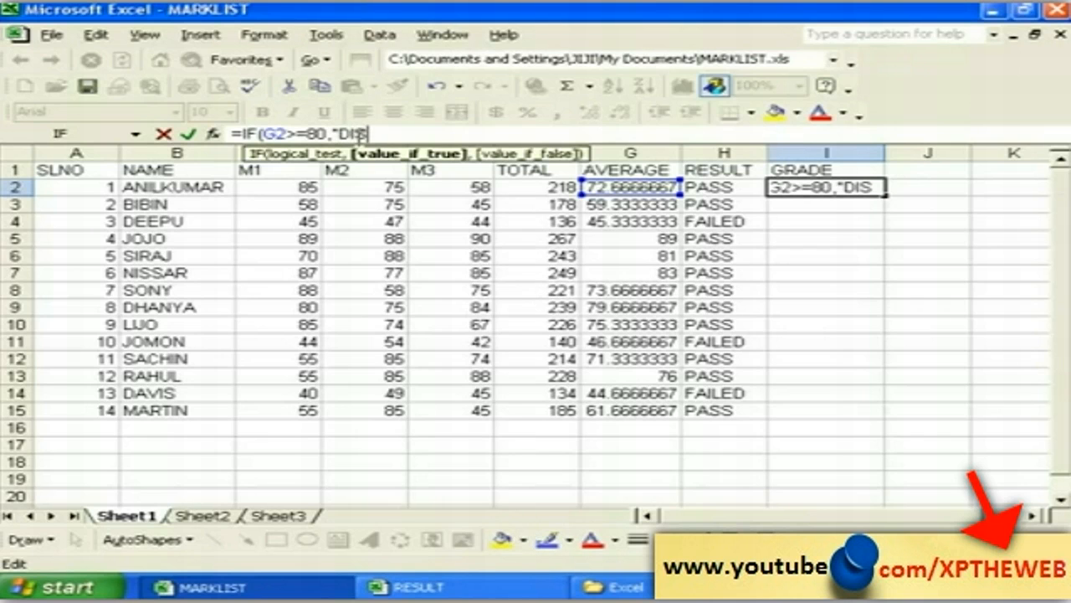
type("TINCT")
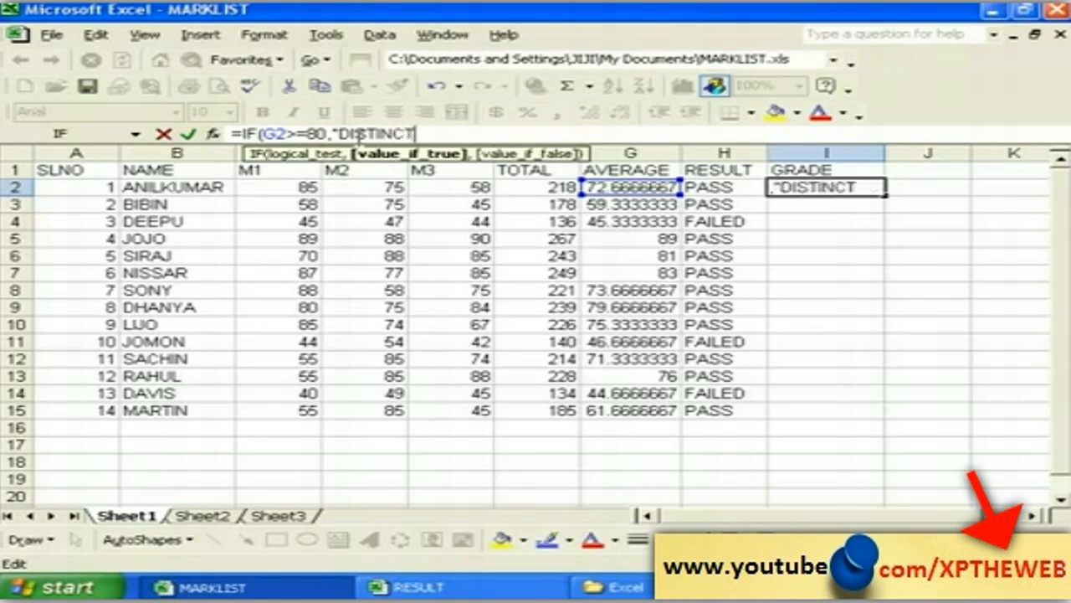
type("ION")
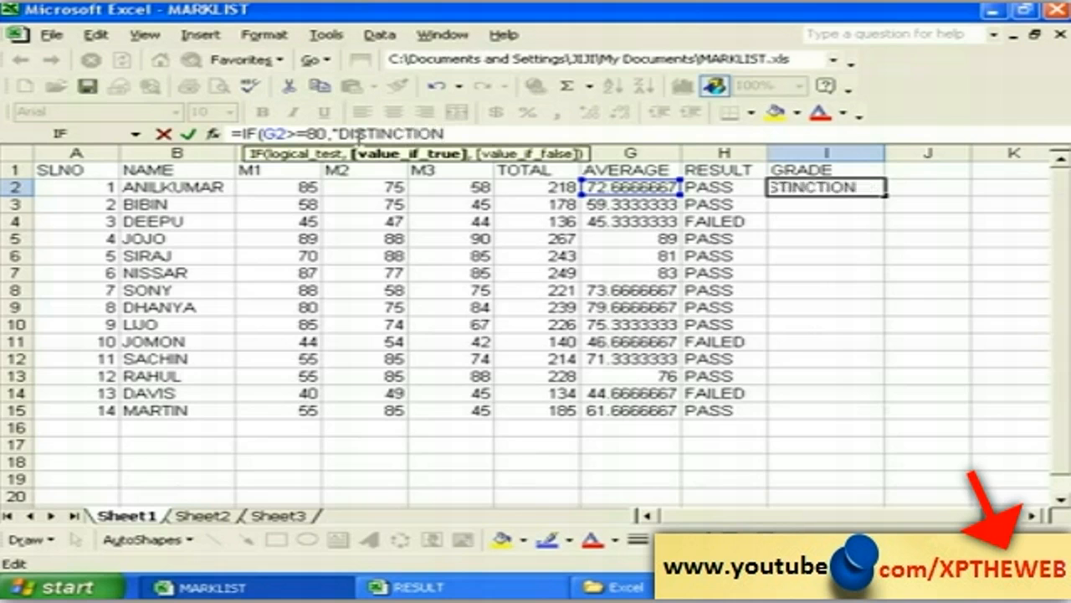
type("\"")
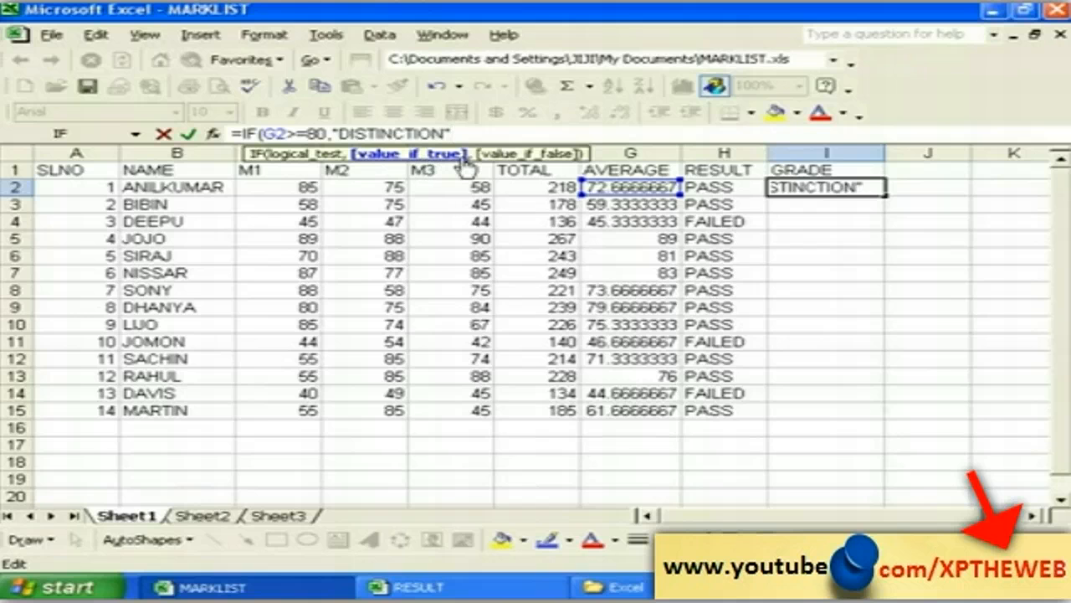
type(",")
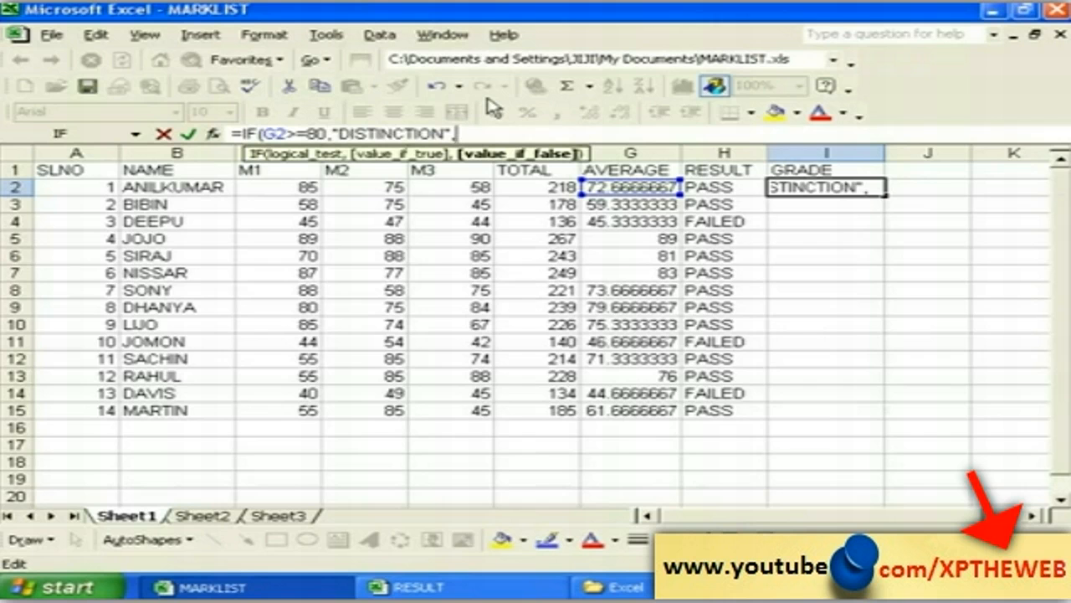
Step: Add the nested IF(G2>=60,"FIRSTCLASS", branch, correcting a mistyped G3 to G2
type("IF(")
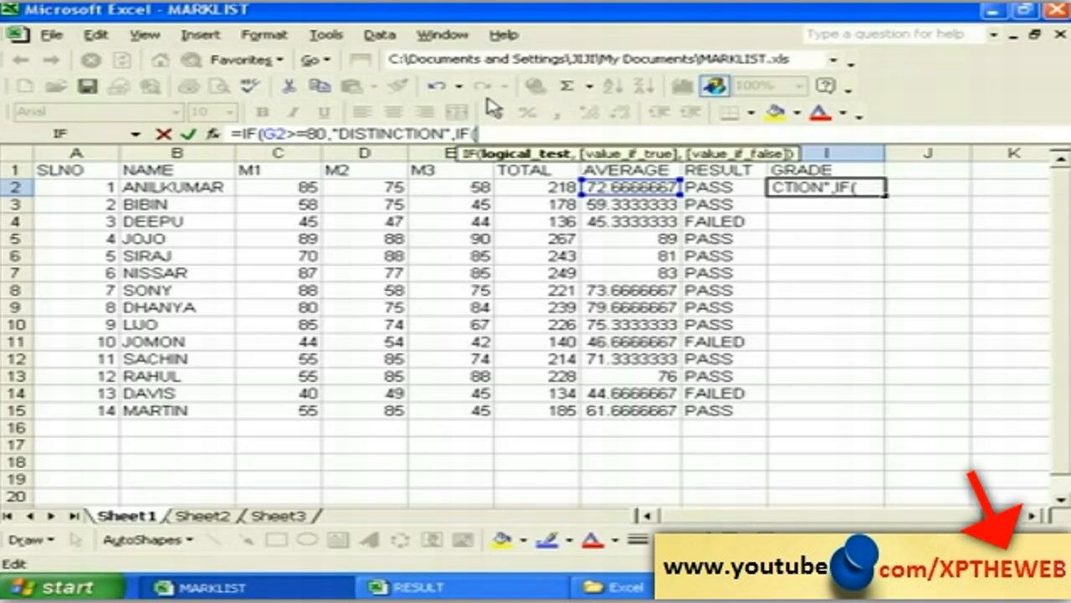
type("G3")
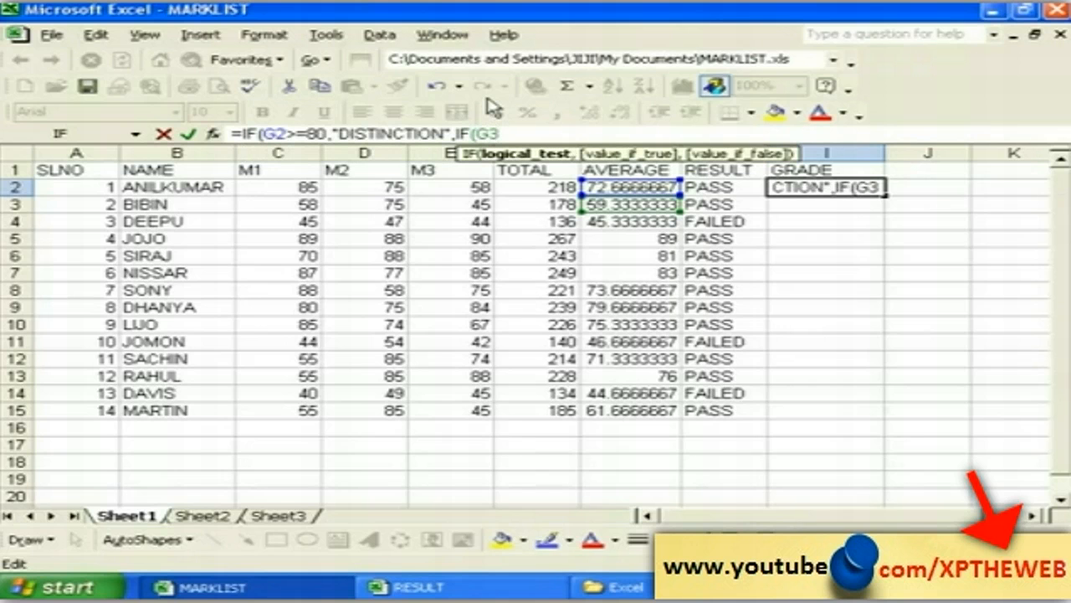
type(">")
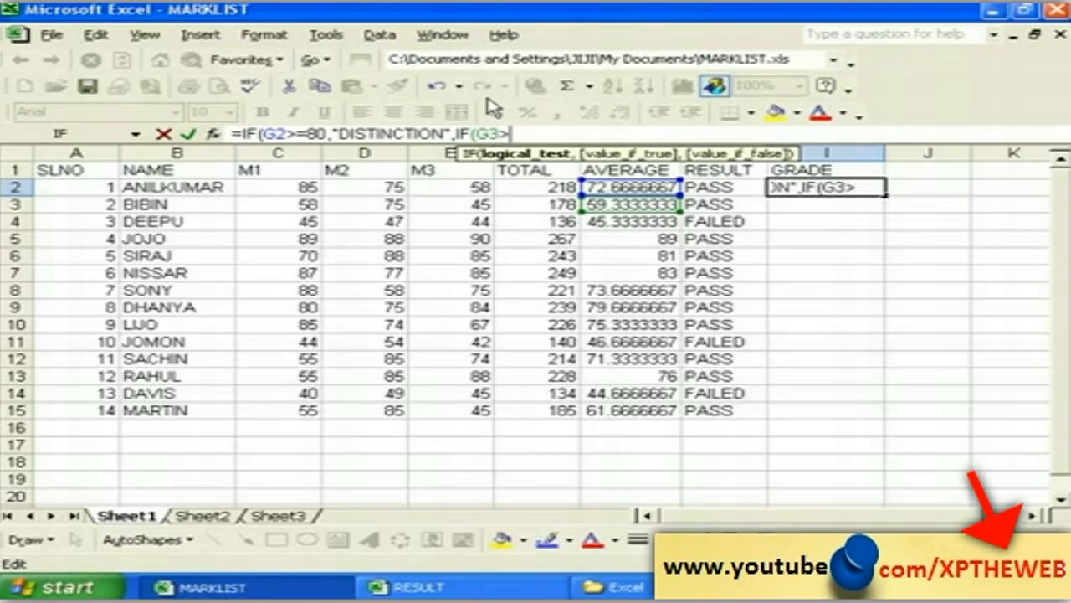
key("BackSpace")
key("BackSpace")
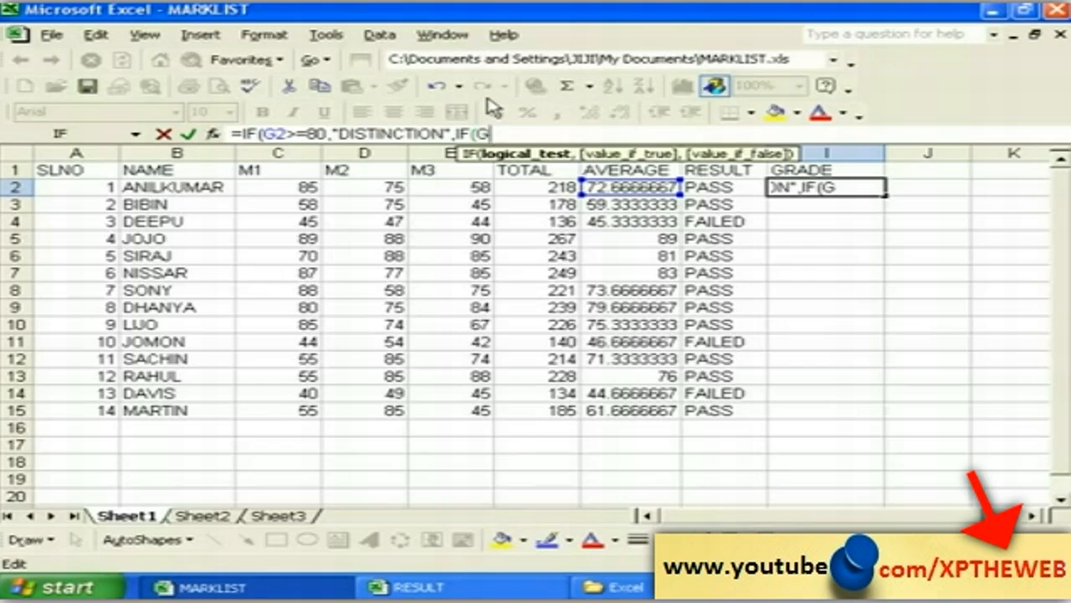
type("2>=6")
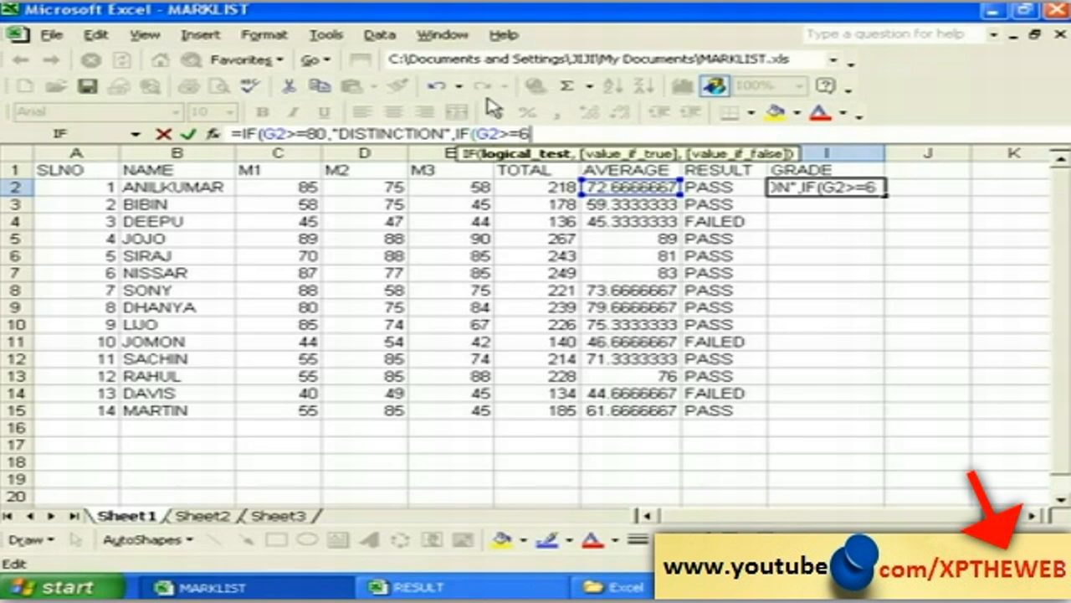
type("0")
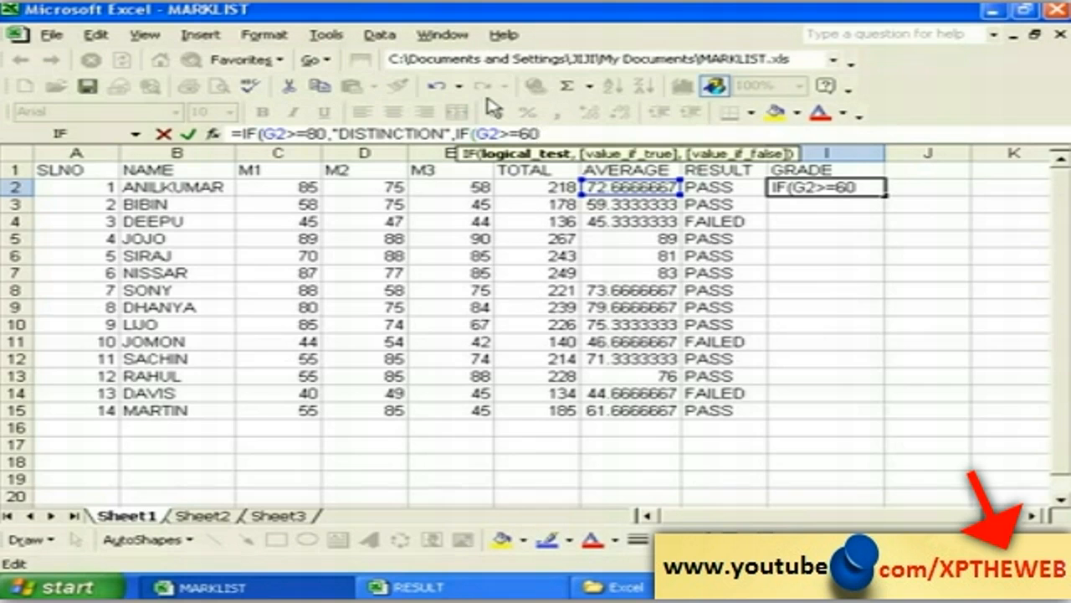
type(",")
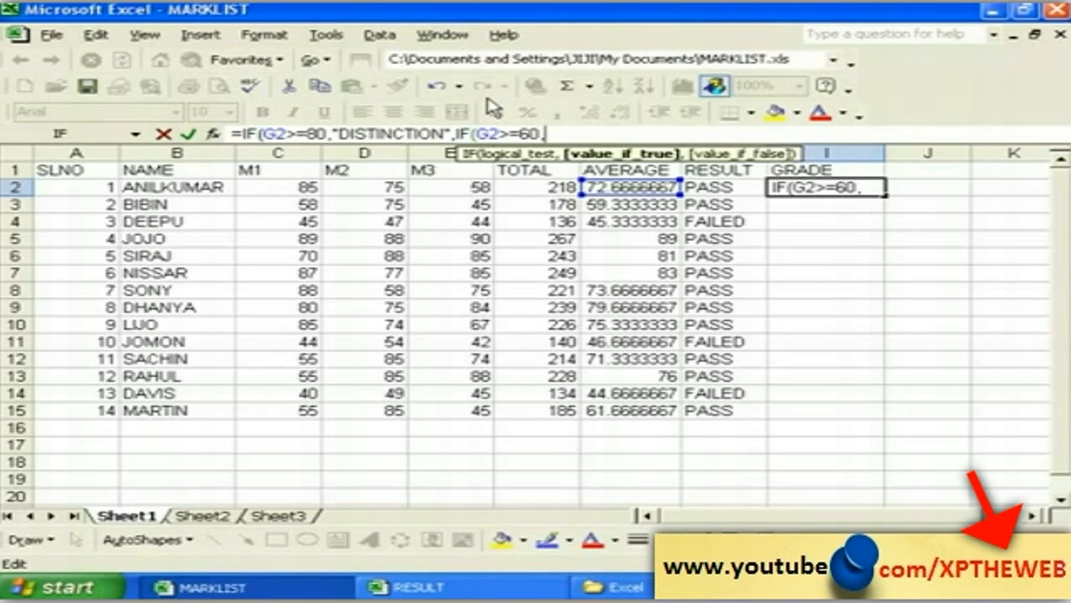
type("\"FIR")
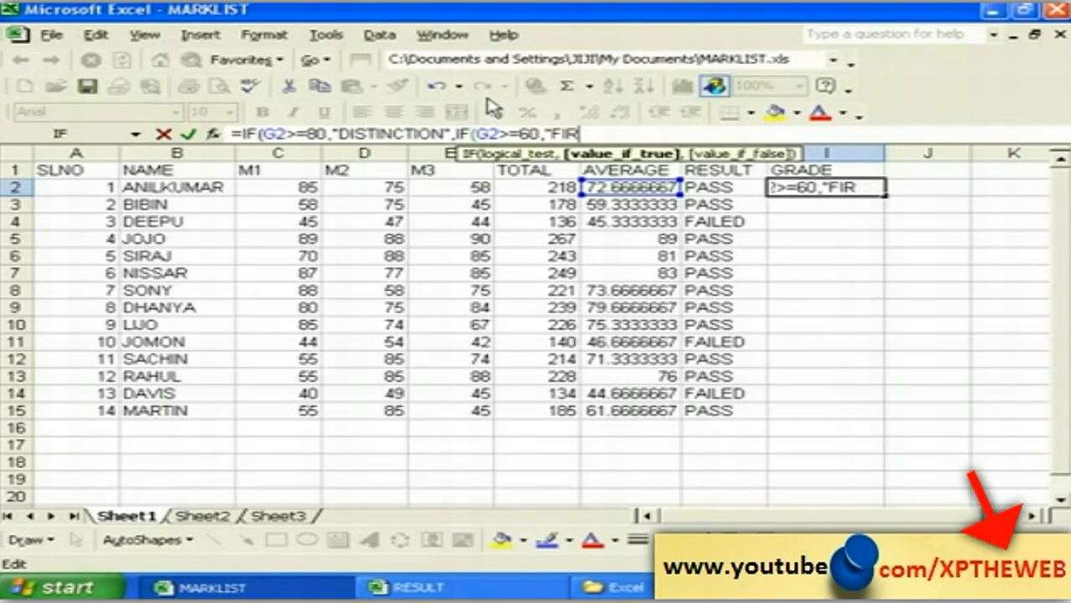
type("STCL")
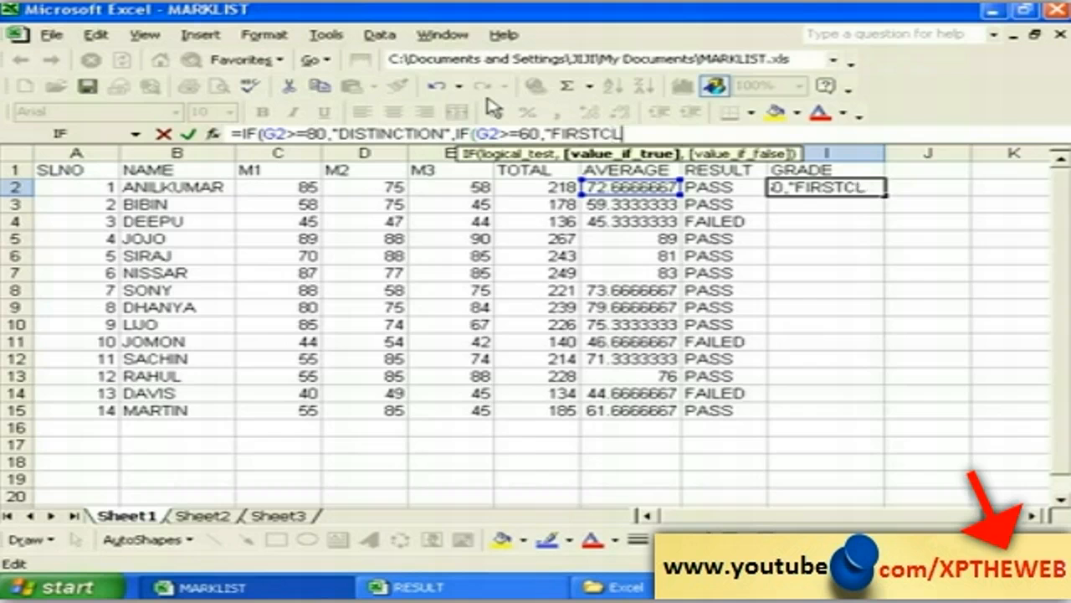
type("ASS")
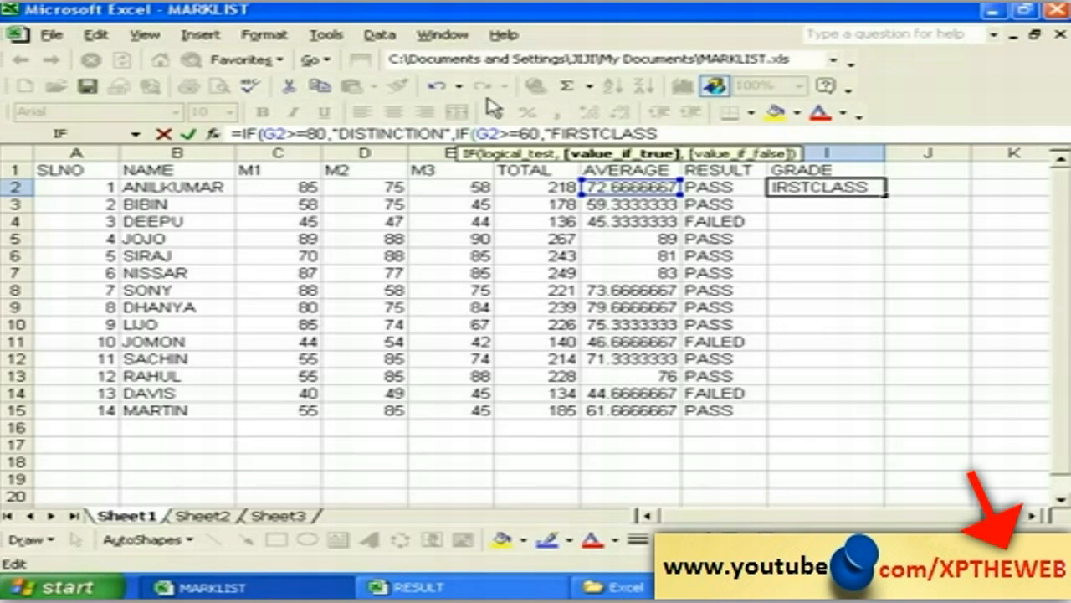
type("\",")
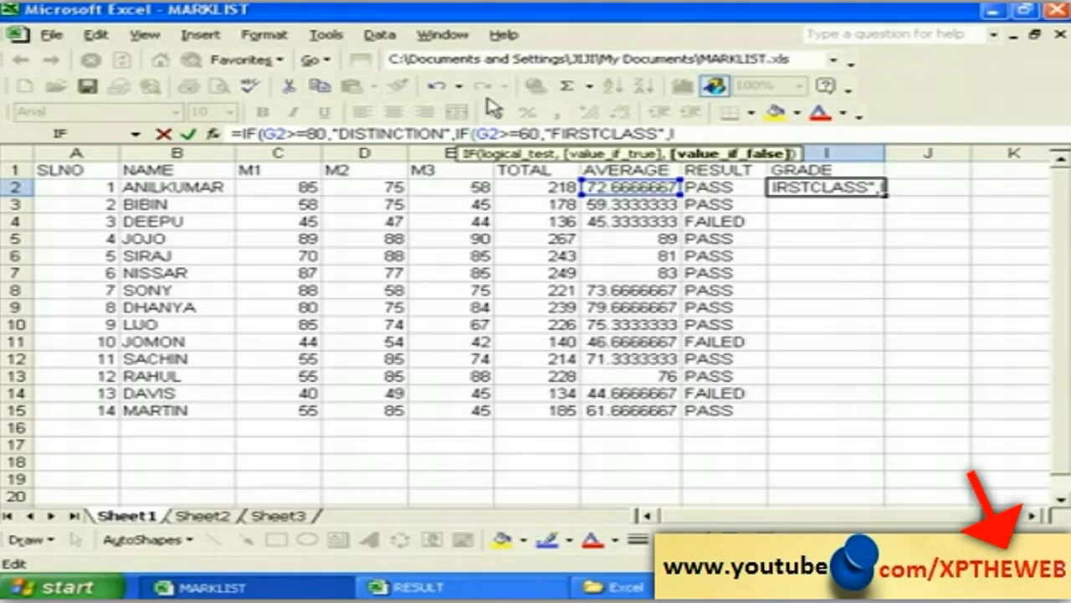
type("IF")
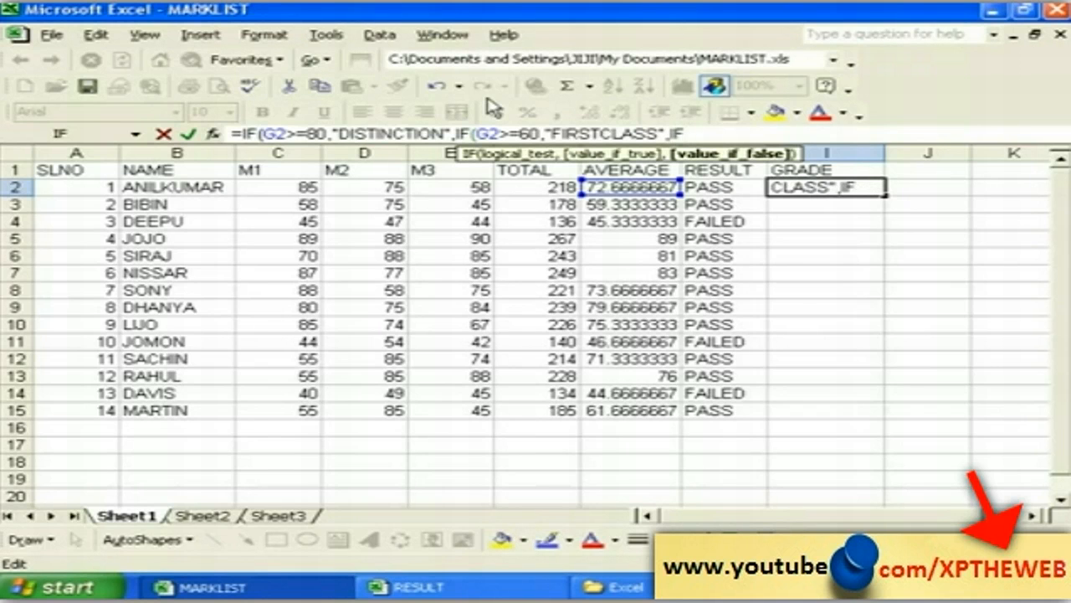
type("(")
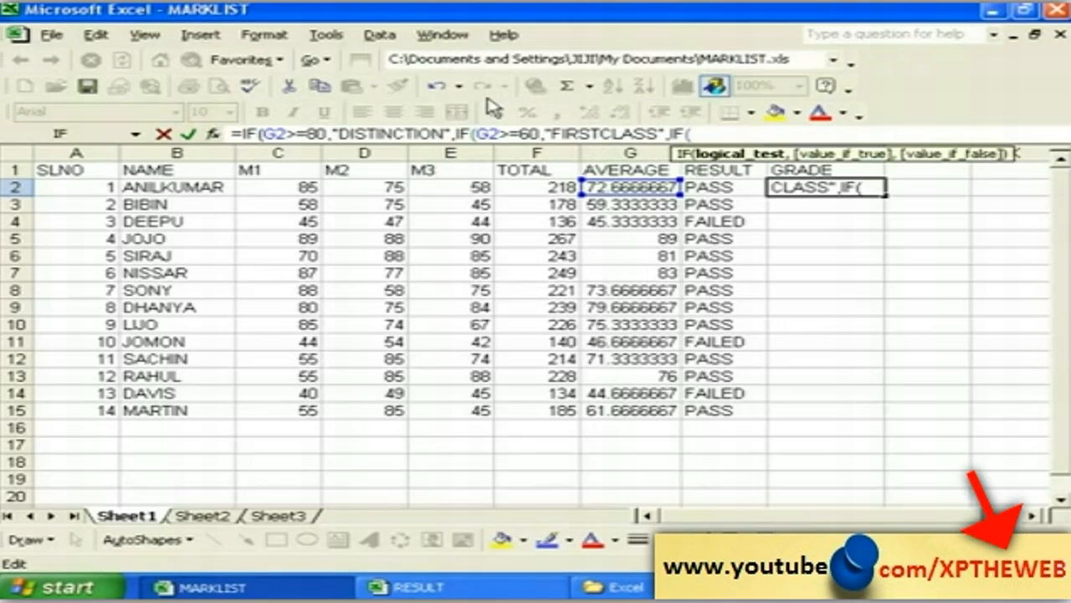
type("G2>")
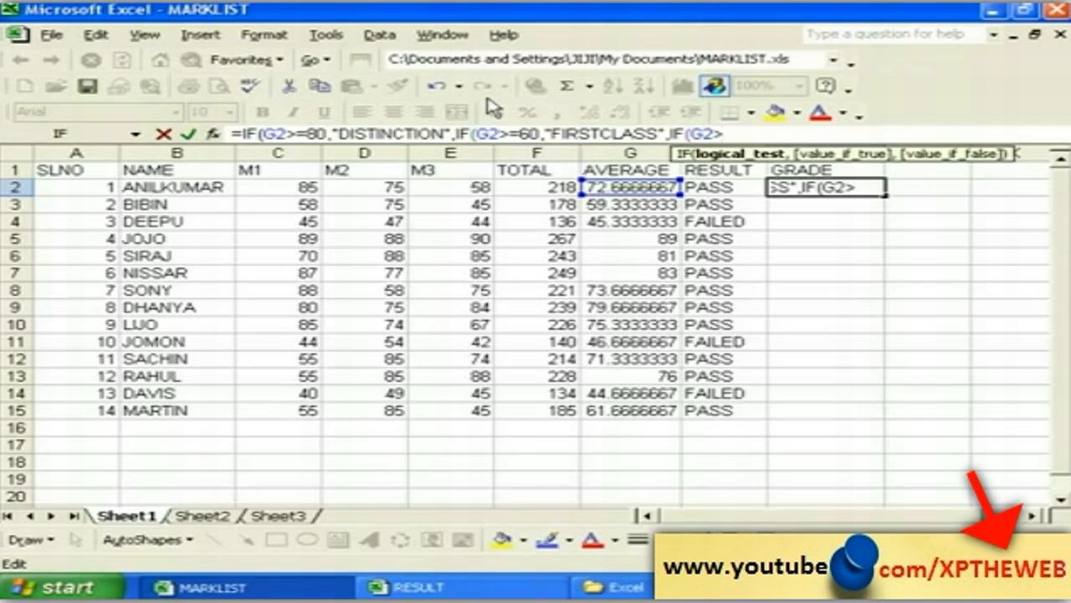
Step: Add SECONDCLASS for averages of 50 or more and FAILED for those below 50
type("=50")
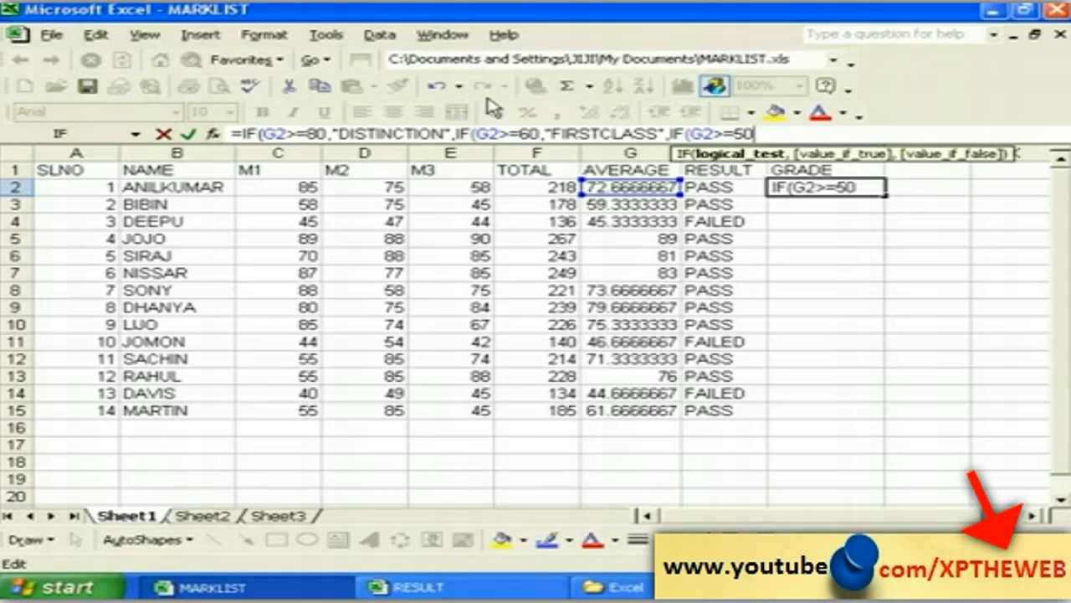
type(",")
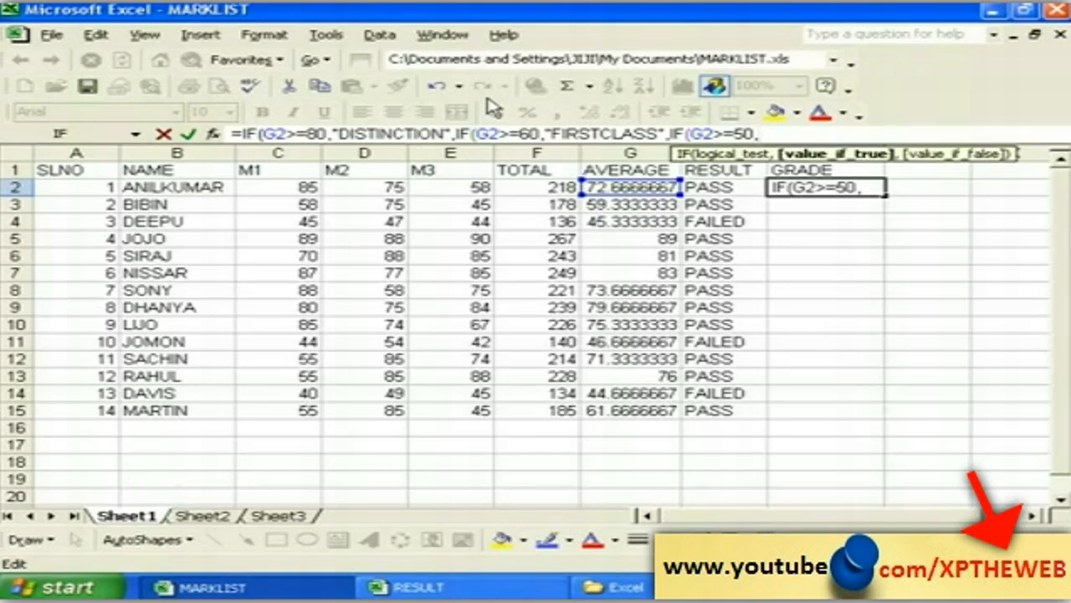
type("\"SECO")
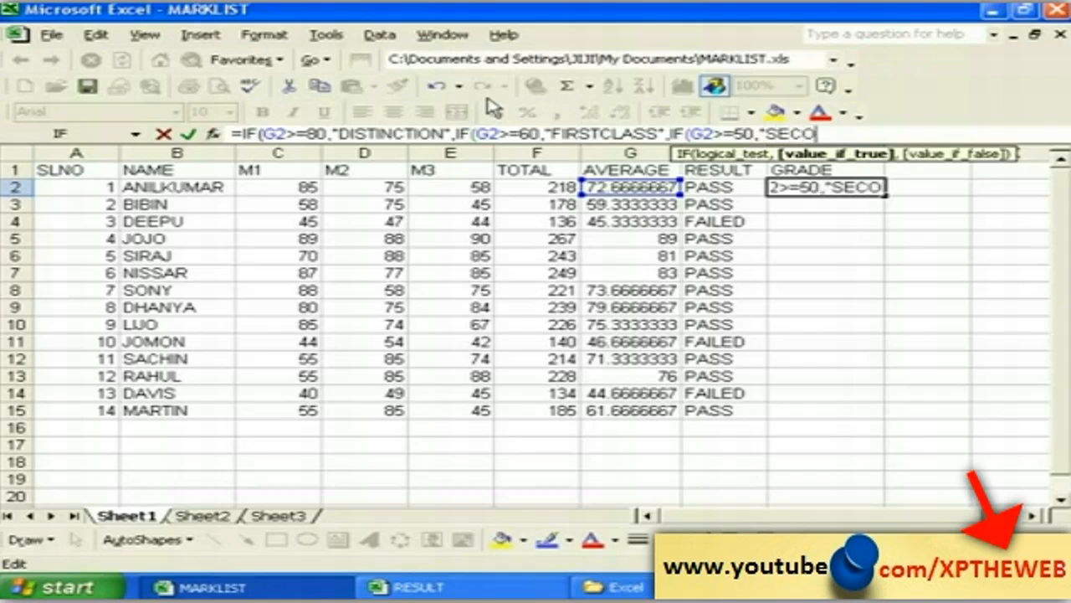
type("N")
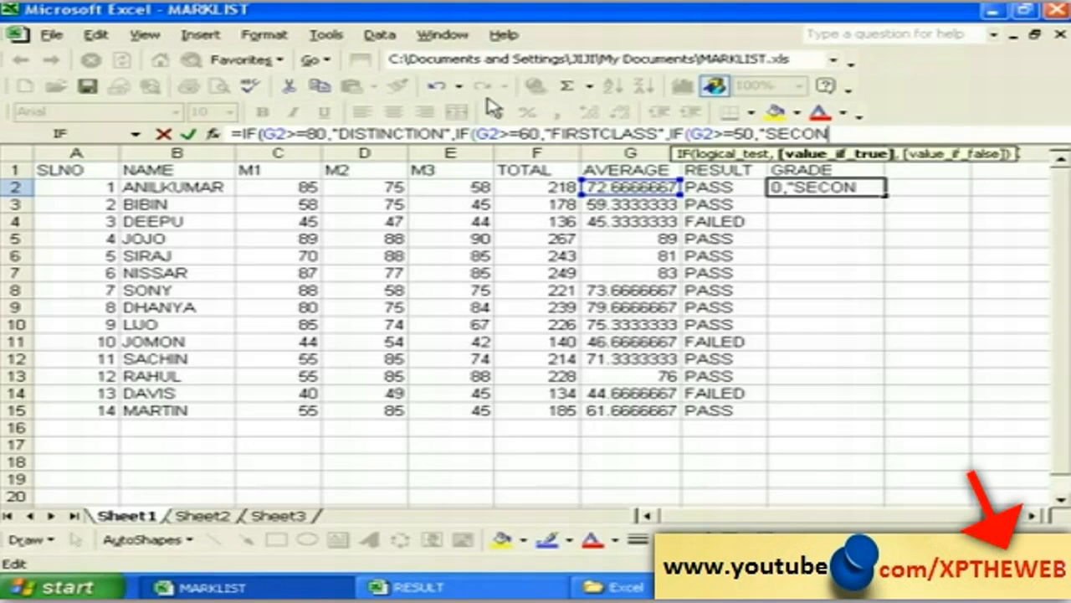
type("DCLA")
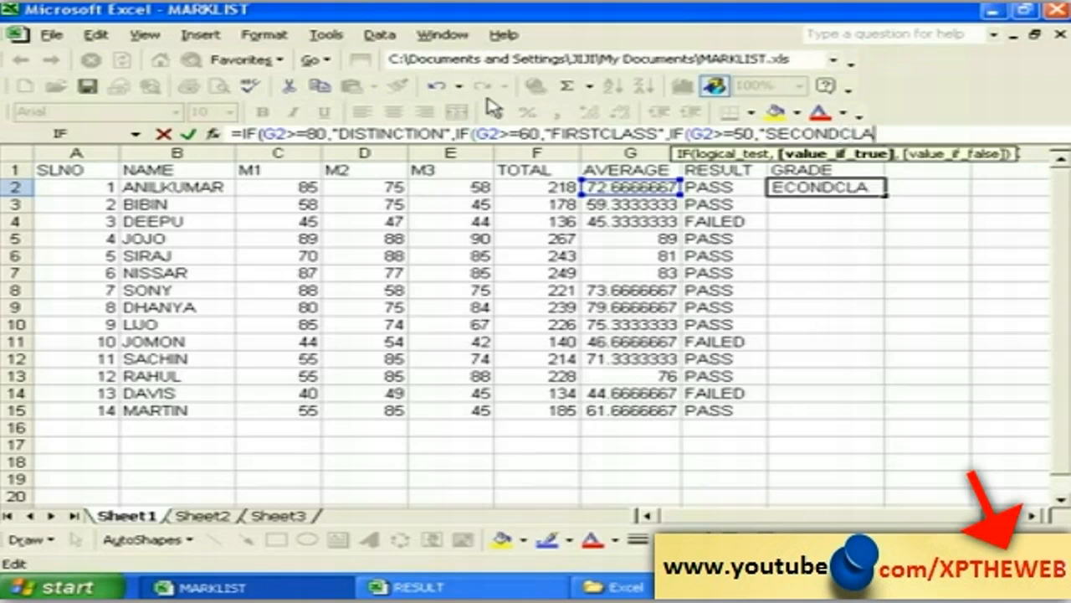
type("SS")
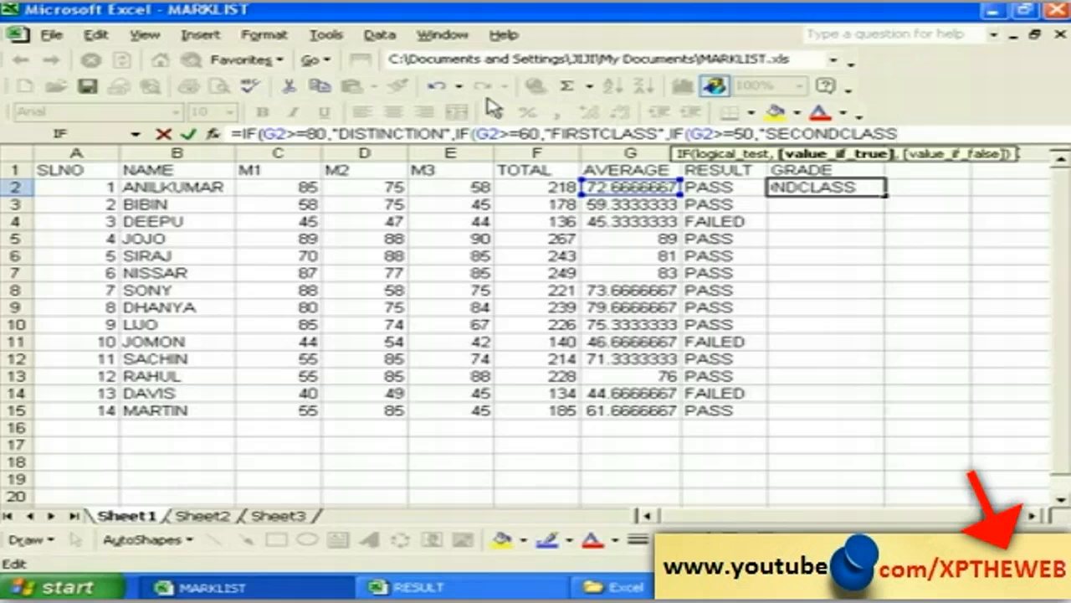
type("\",")
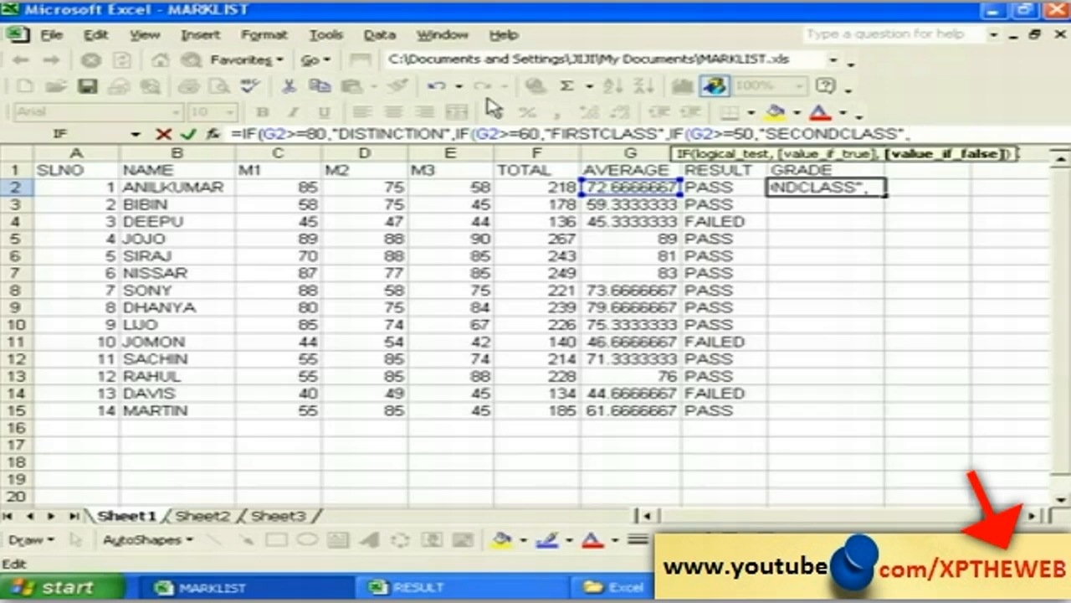
type("IF(")
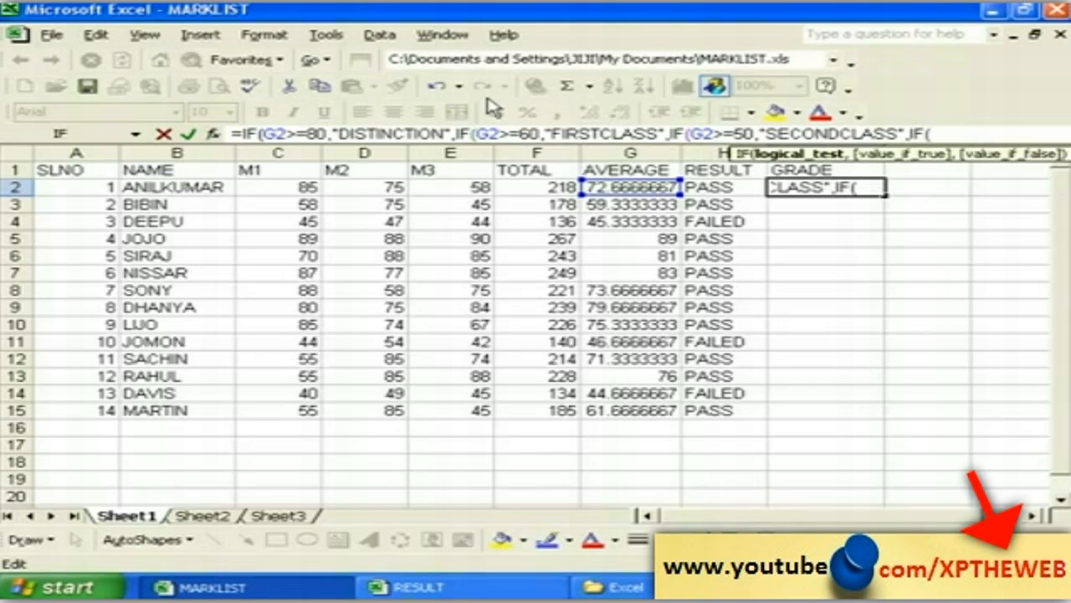
type("G2<")
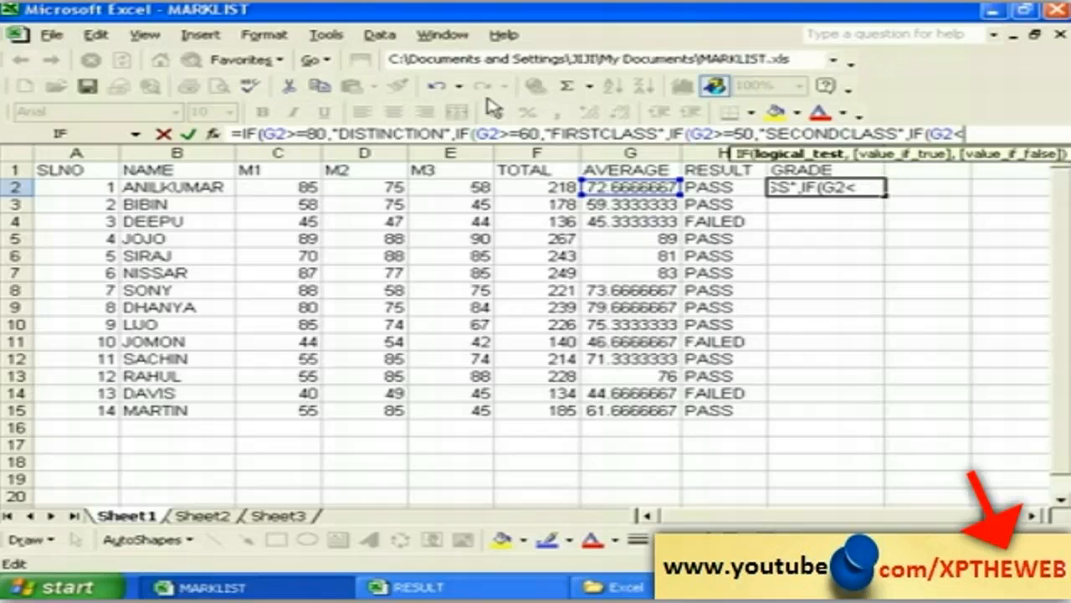
type("50")
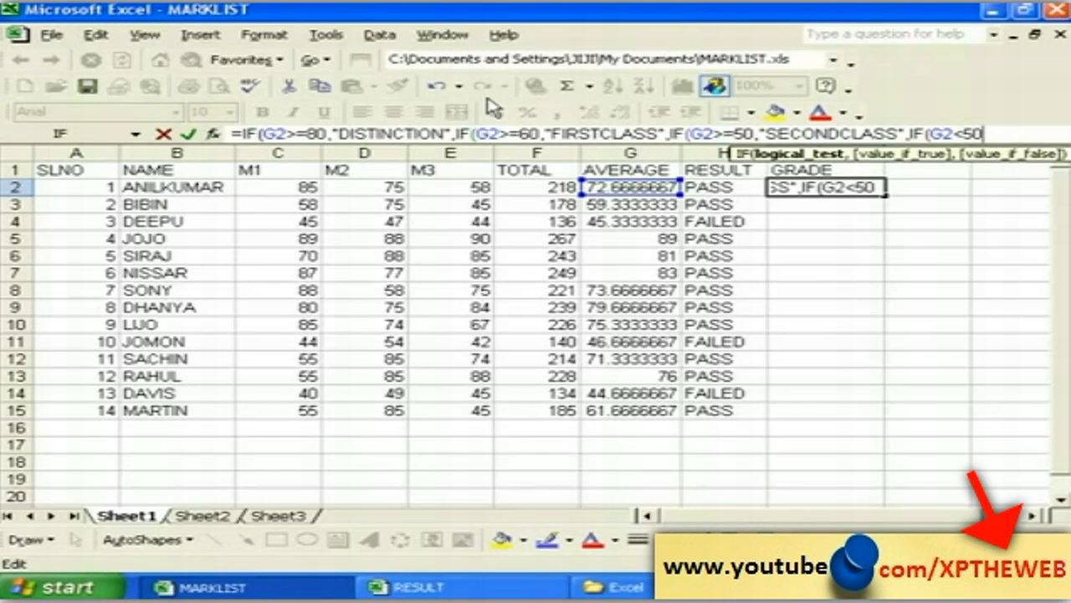
type(",")
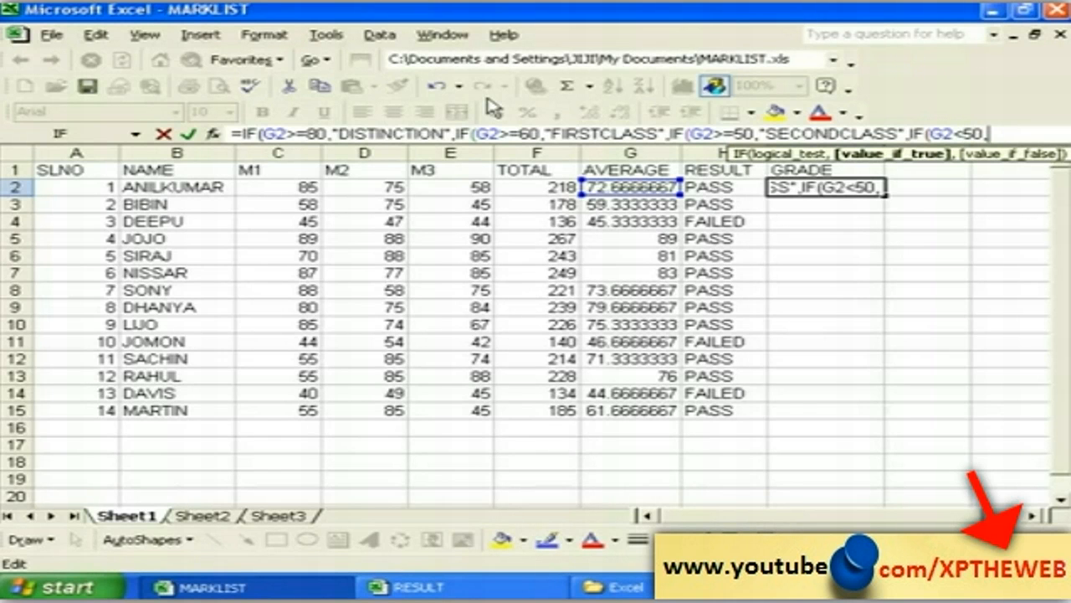
type("\"")
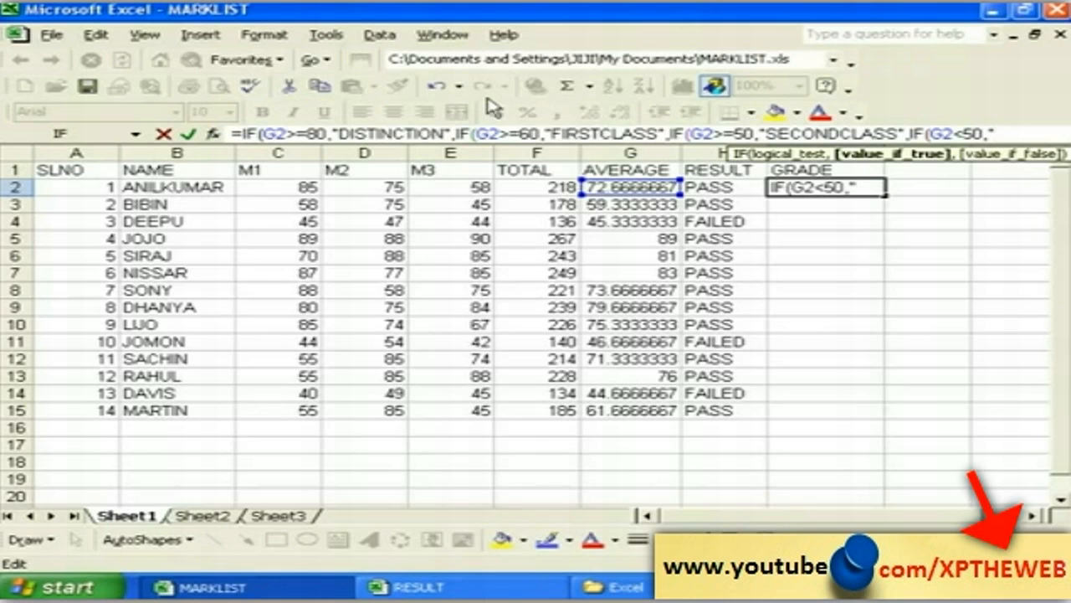
type("FAI")
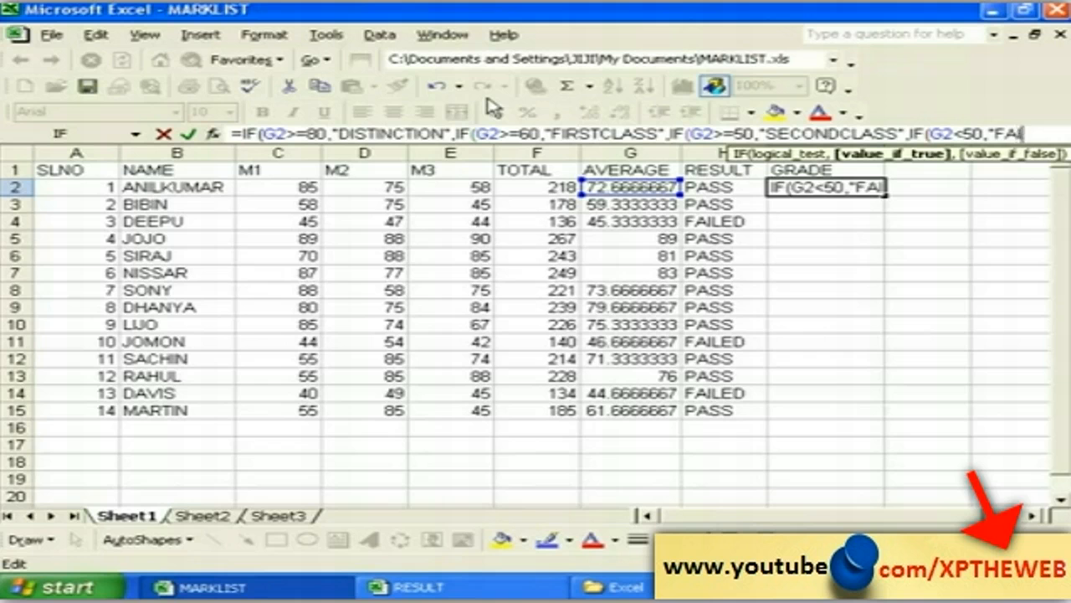
type("LED")
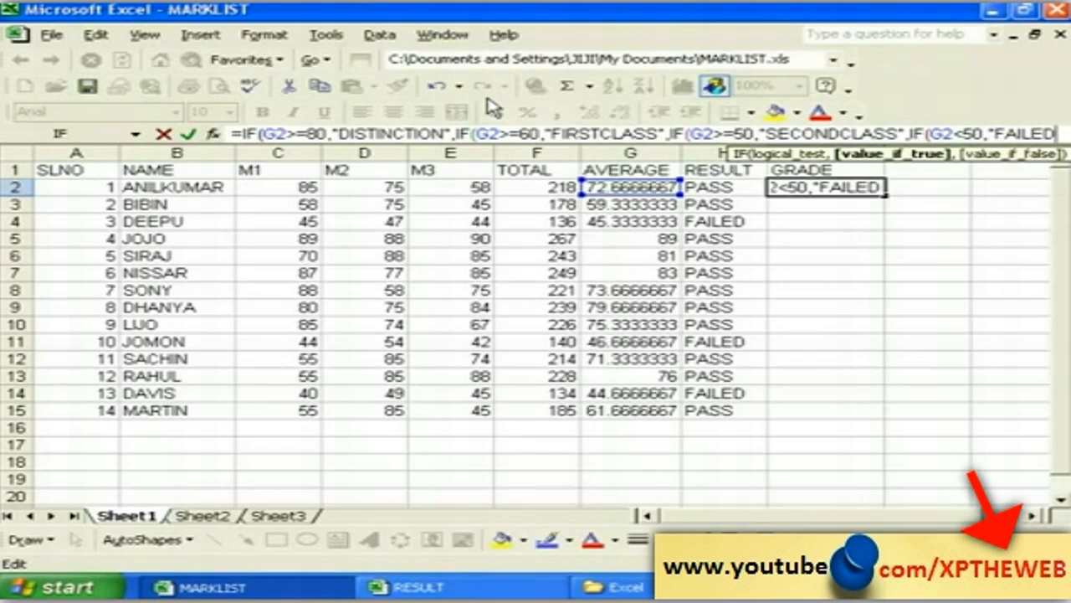
type("\"")
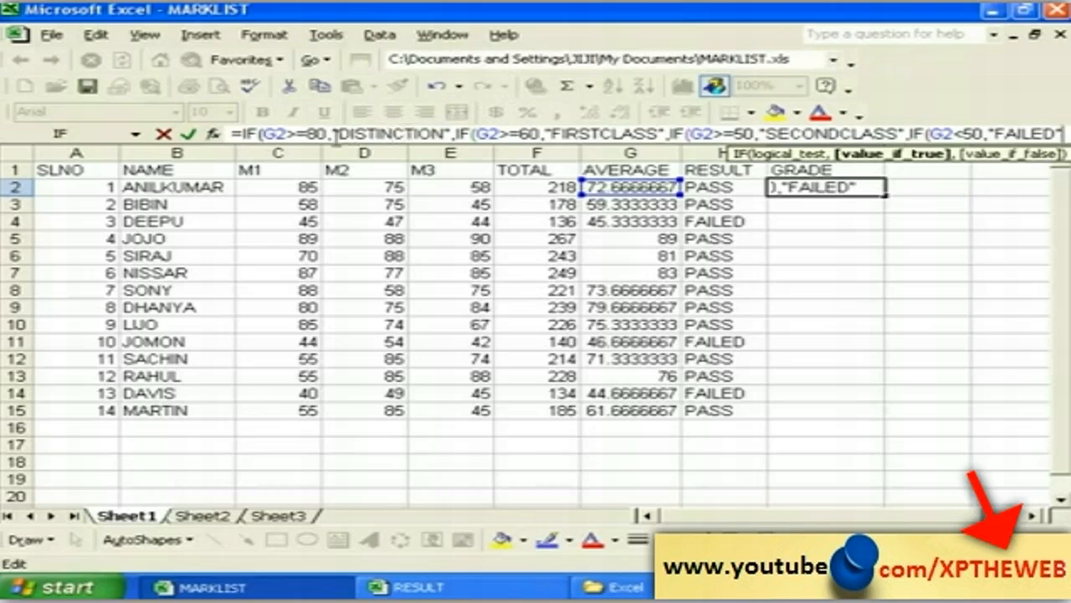
Step: Close the nested IFs with four parentheses and confirm the GRADE formula in I2, showing FIRSTCLASS
left_click(260, 134)
type("))")
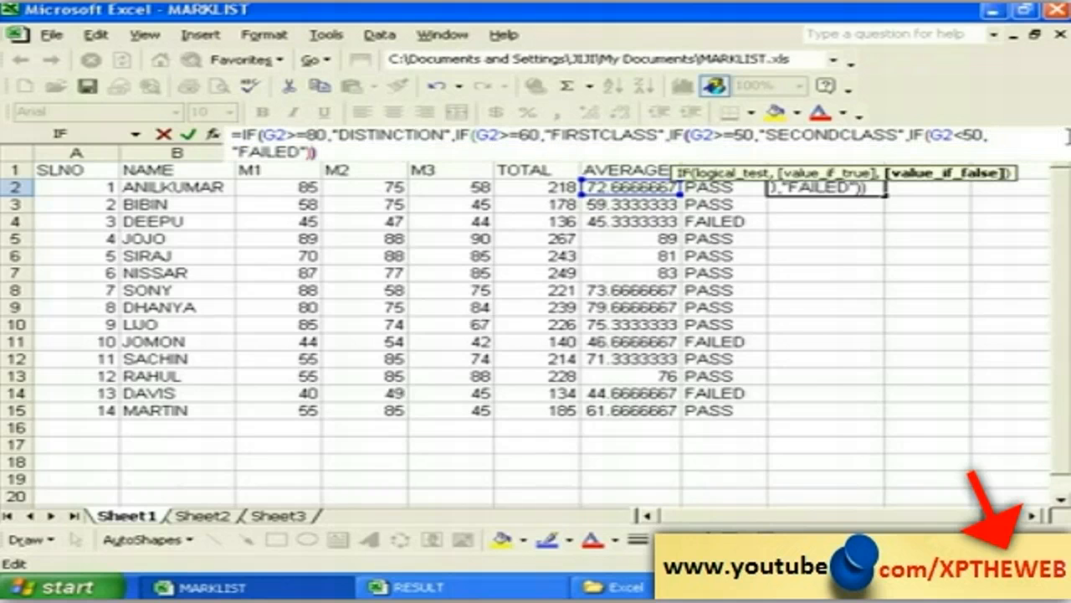
type(")")
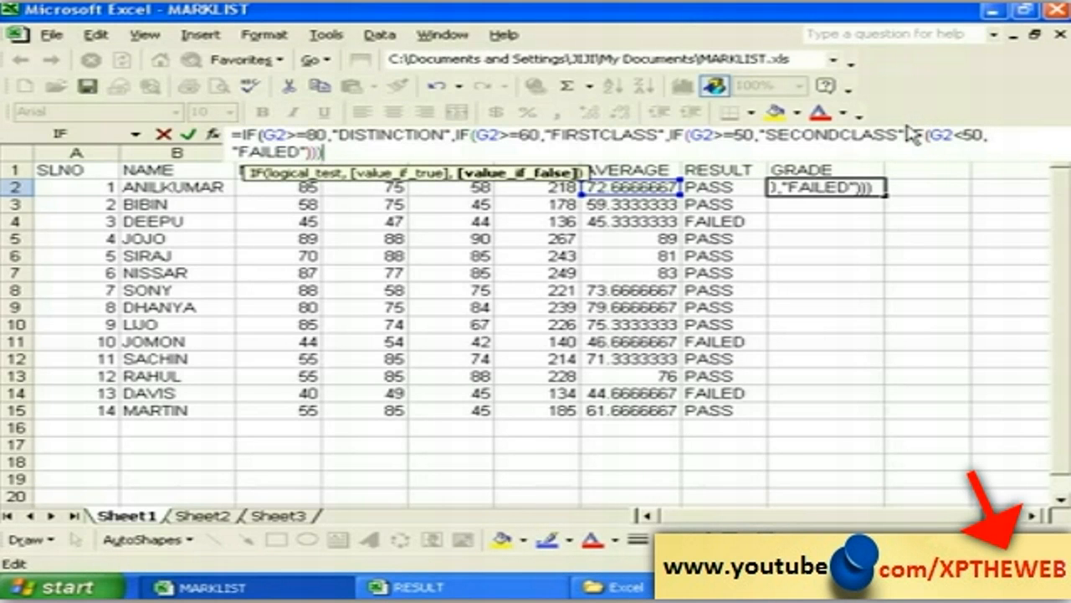
type(")")
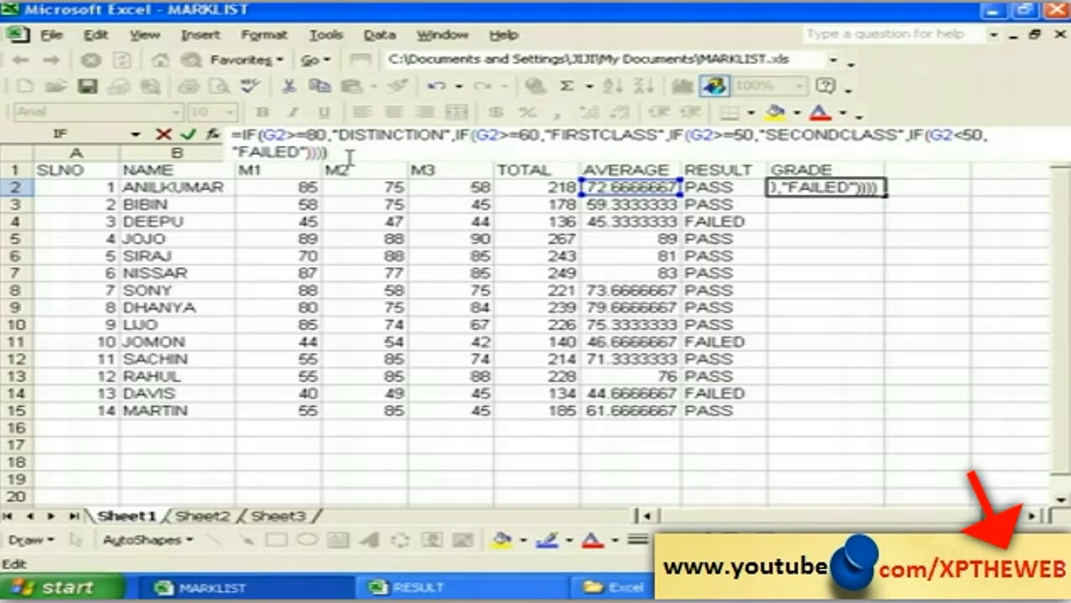
key("Return")
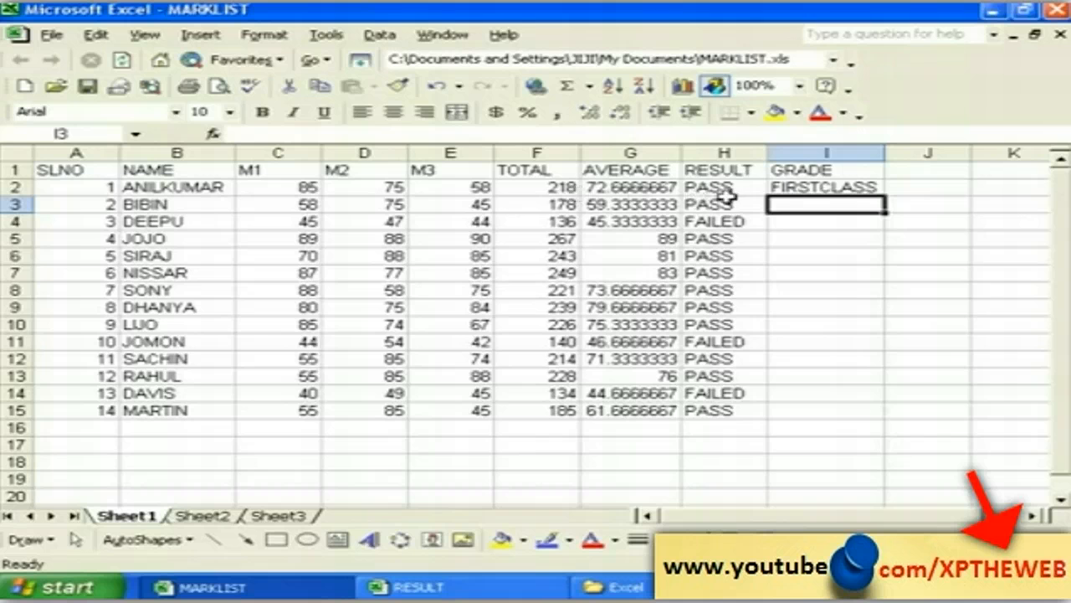
left_click(803, 187)
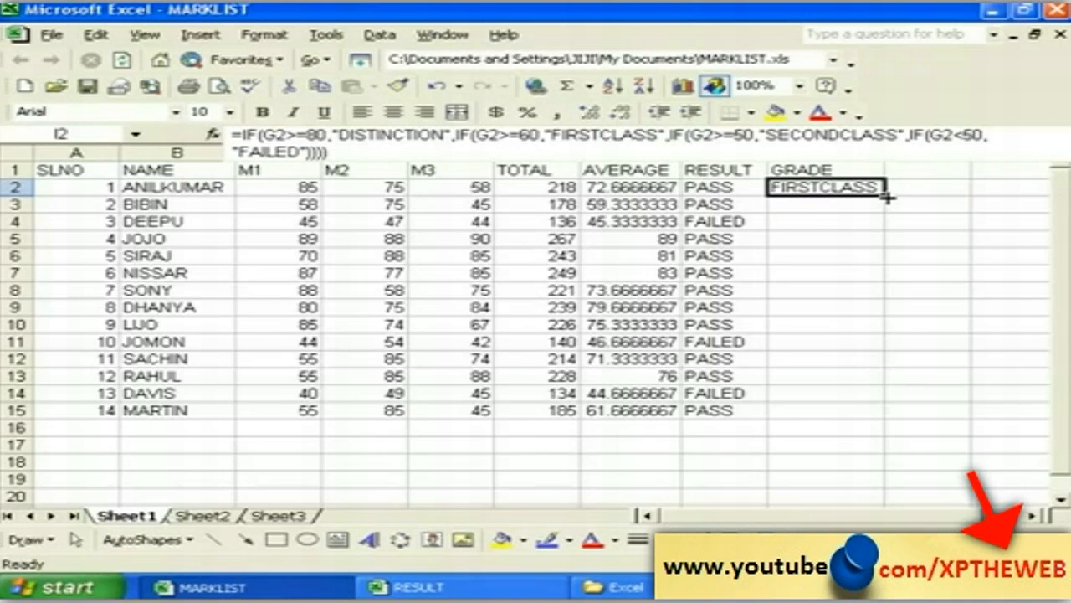
Step: Copy the grade formula from I2 down to I15 for all students
left_click_drag(885, 192, 883, 414)
left_click(896, 410)
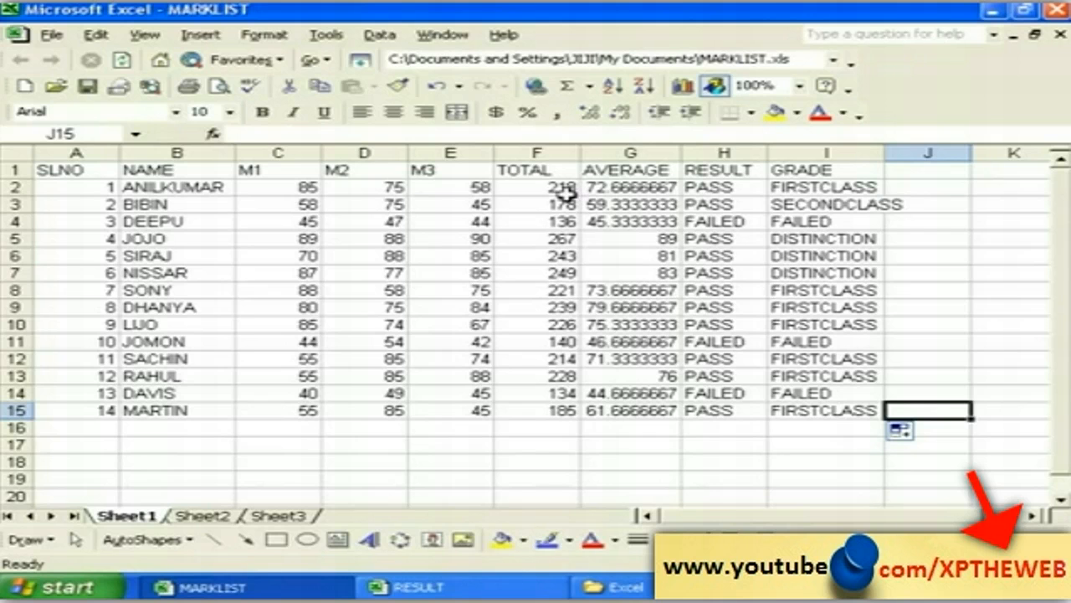
left_click(563, 189)
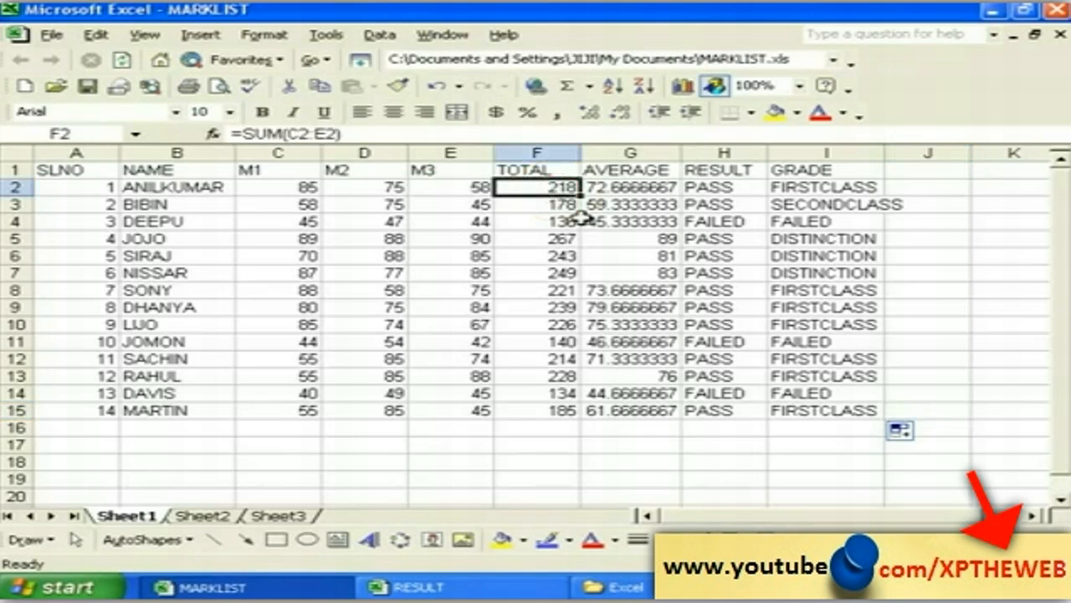
left_click(552, 222)
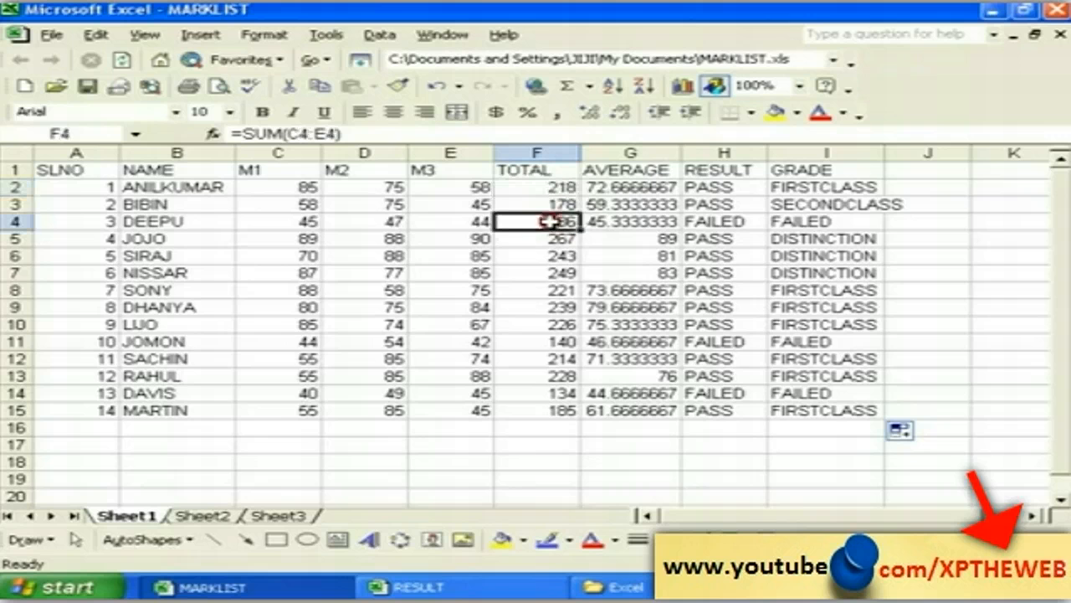
left_click(771, 224)
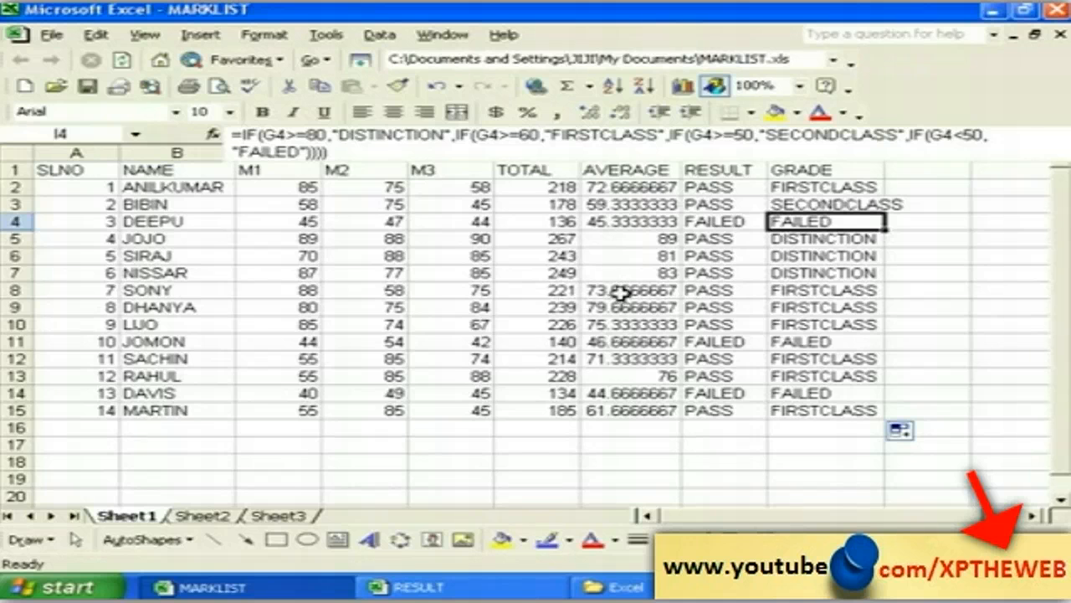
left_click(621, 291)
left_click(628, 343)
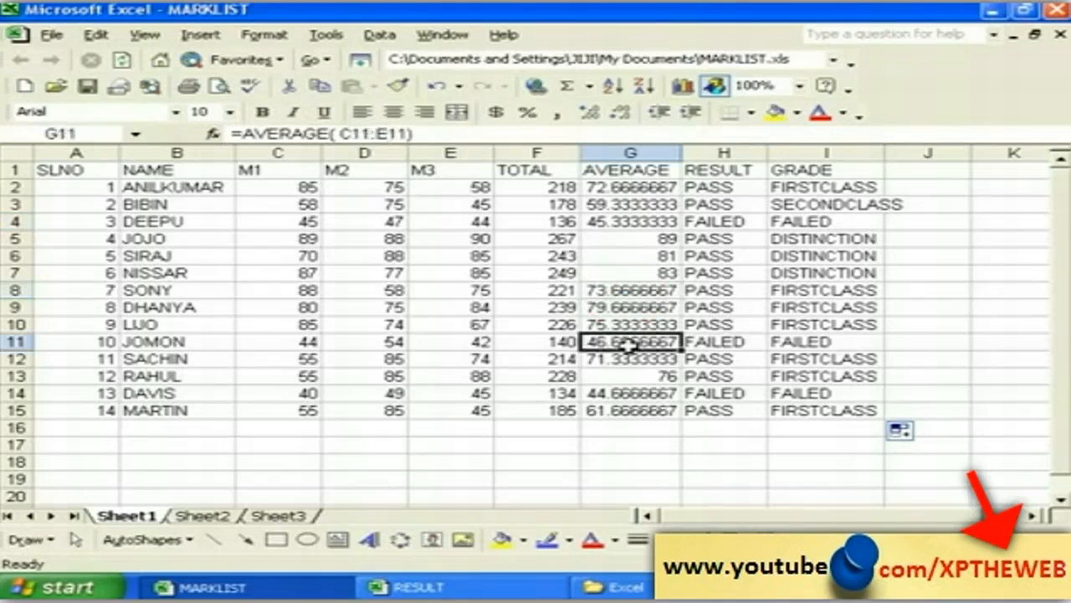
left_click(640, 376)
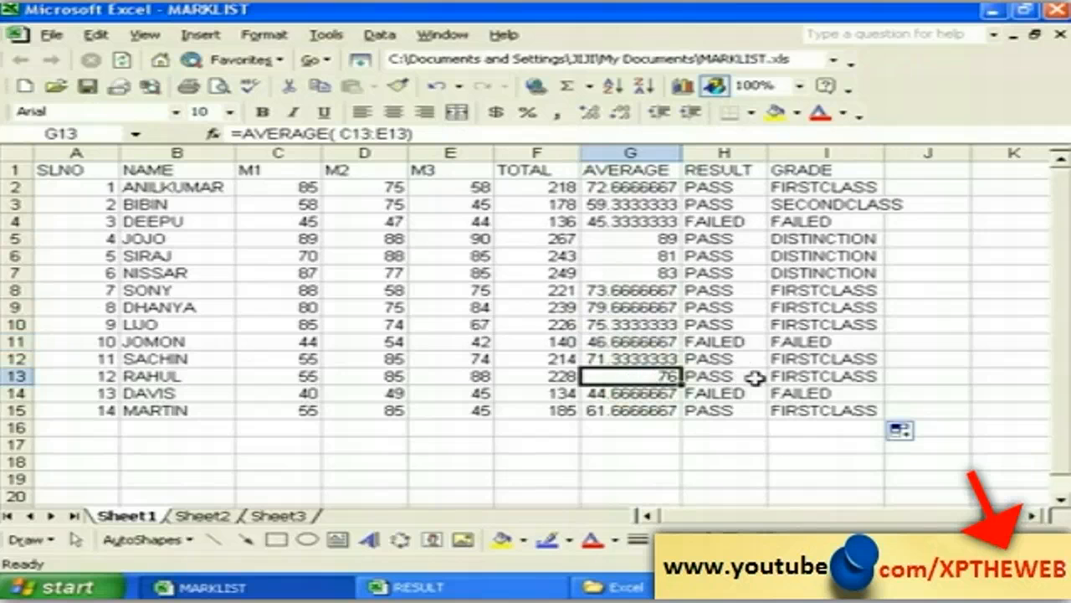
left_click(791, 379)
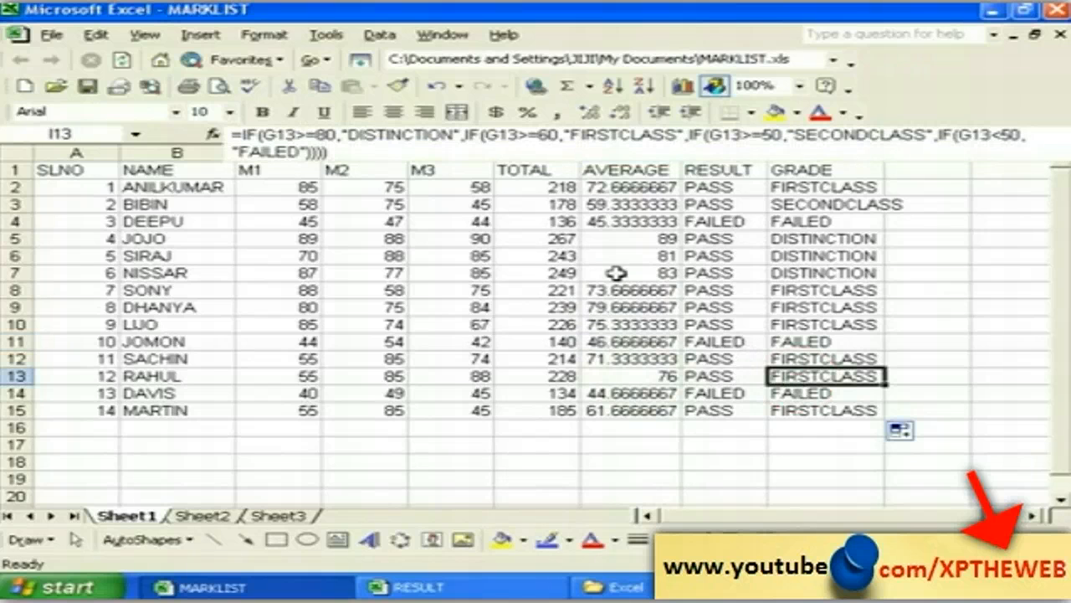
left_click(787, 223)
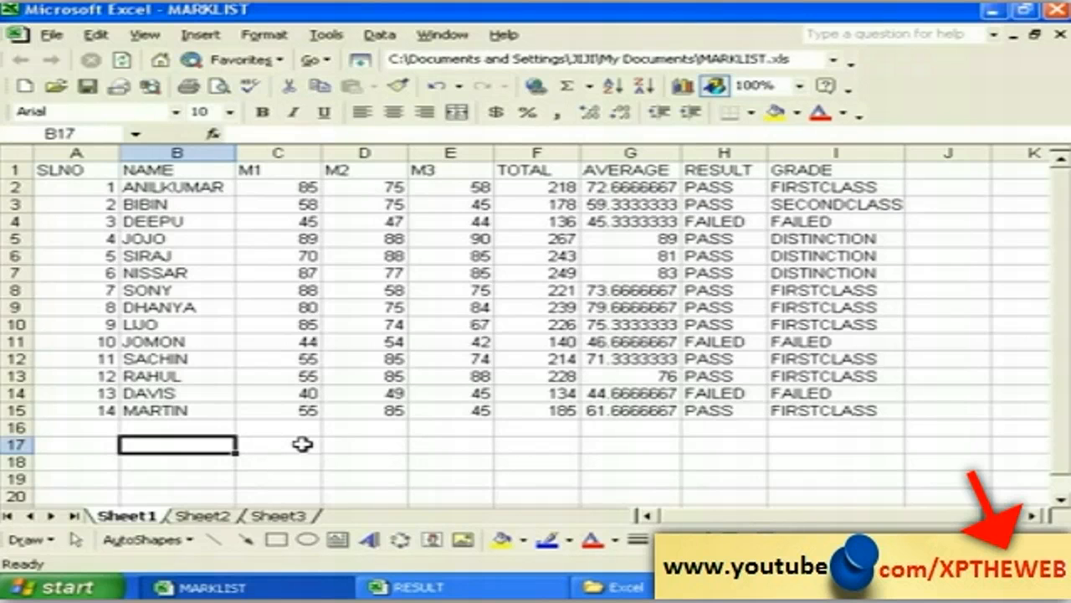
Step: Enter the label MAX in cell B17 and move to F17
type("MA")
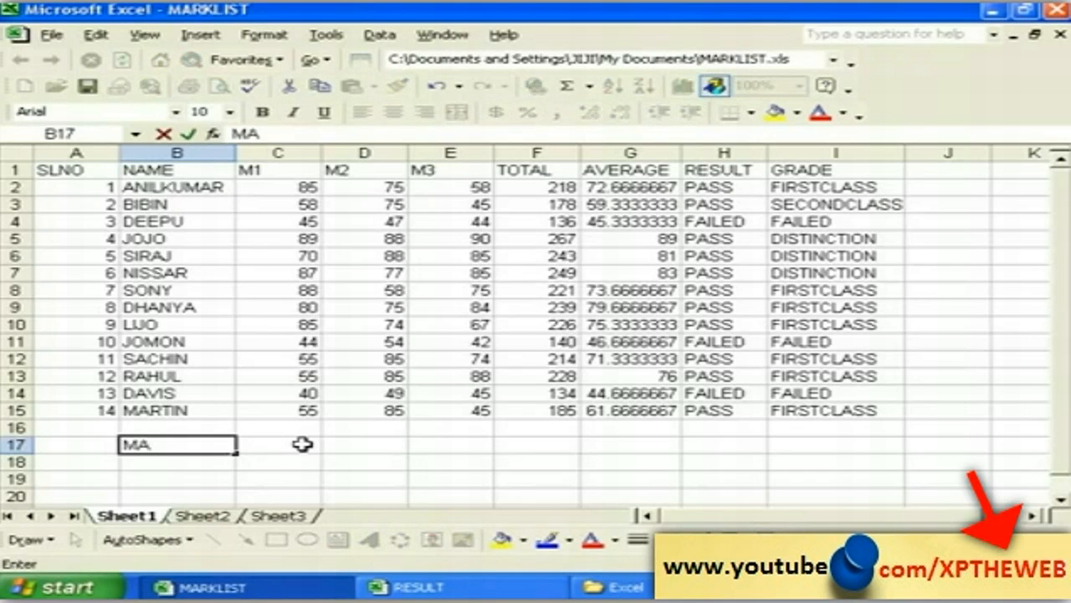
type("X")
left_click(539, 444)
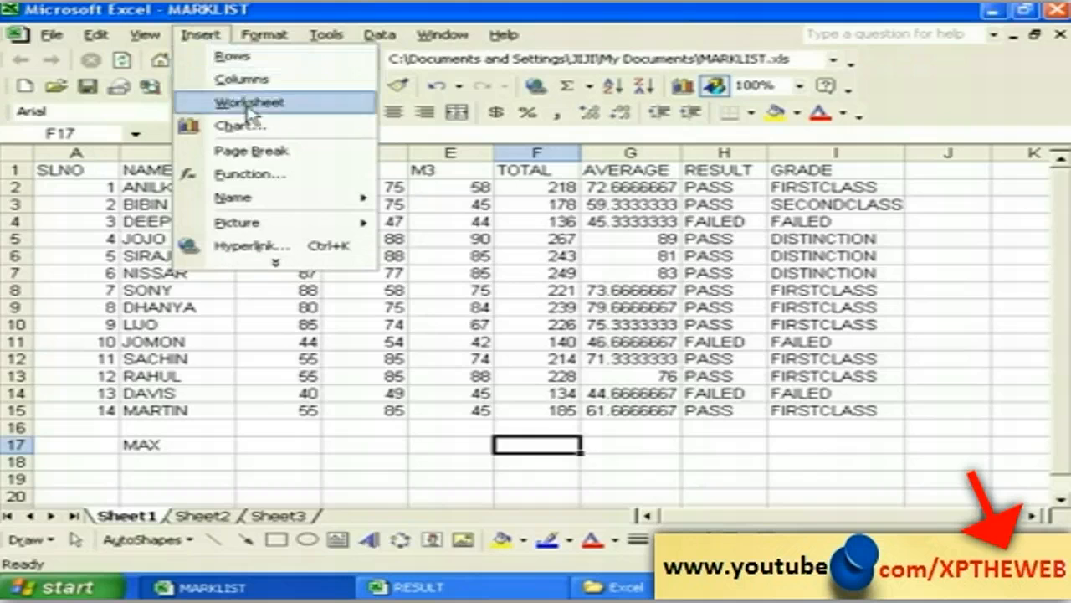
Step: Insert the MAX function into F17 from the All function category
left_click(259, 174)
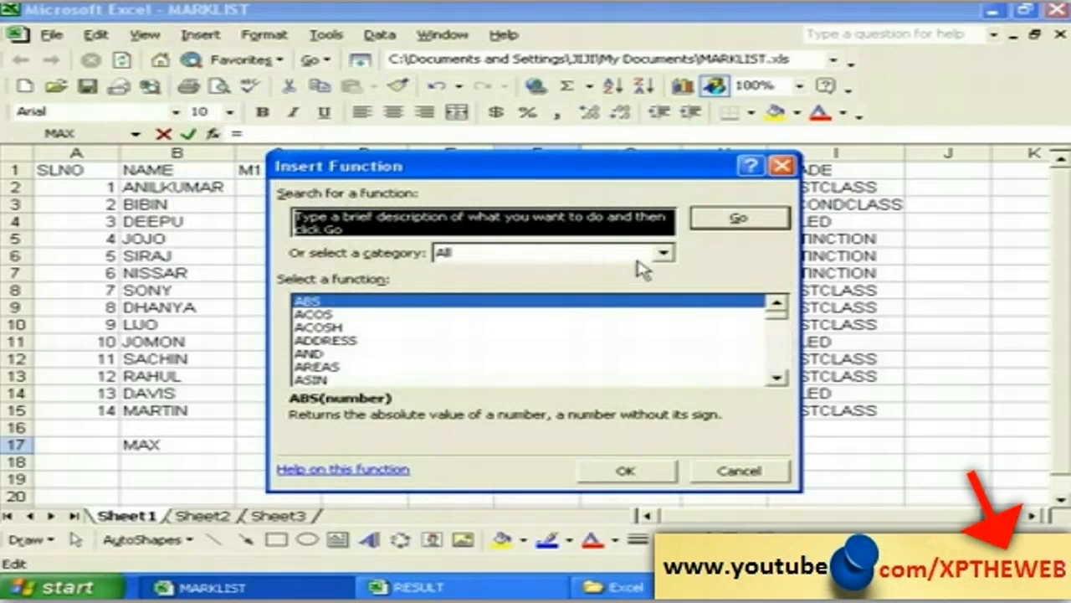
left_click(665, 256)
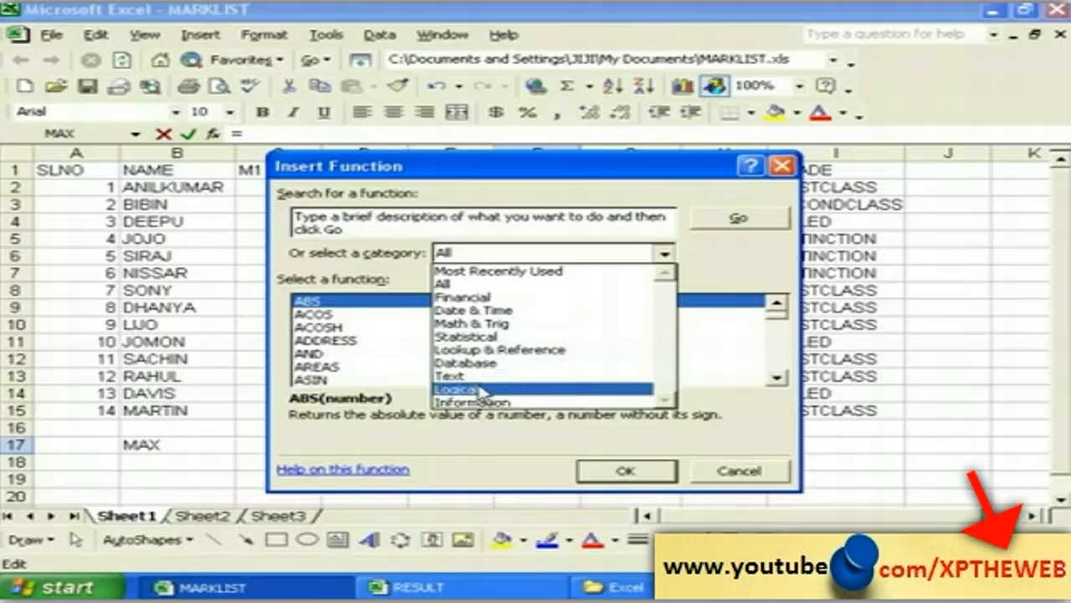
left_click(451, 284)
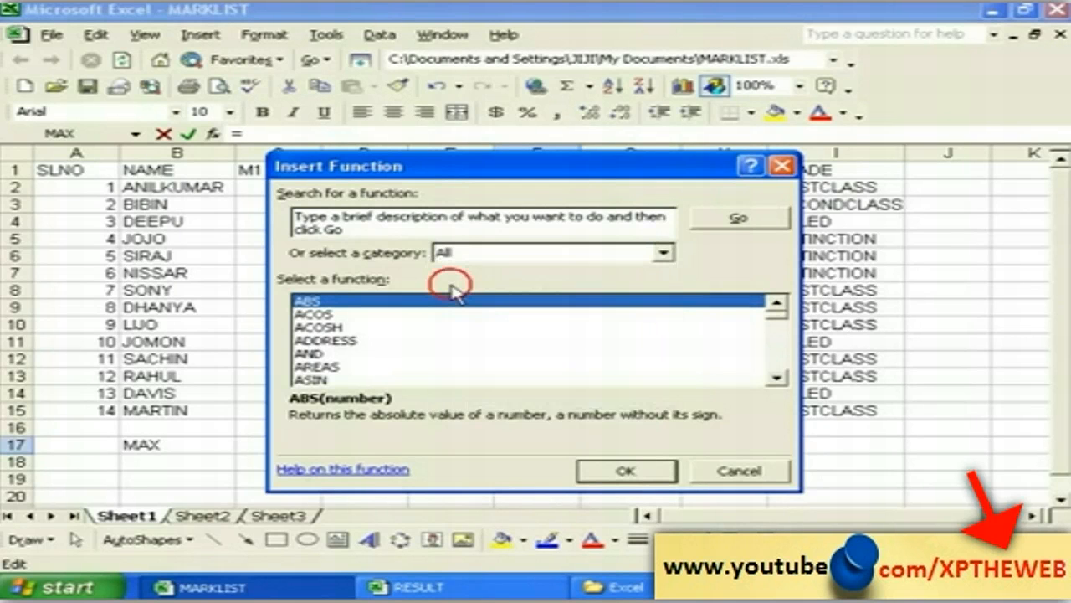
left_click(318, 380)
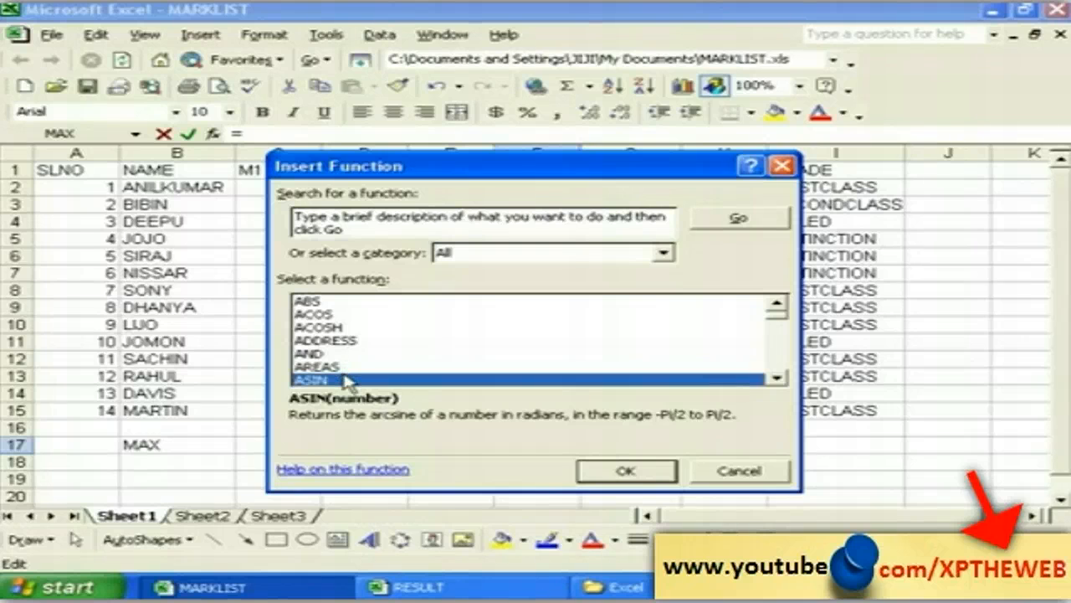
key("m")
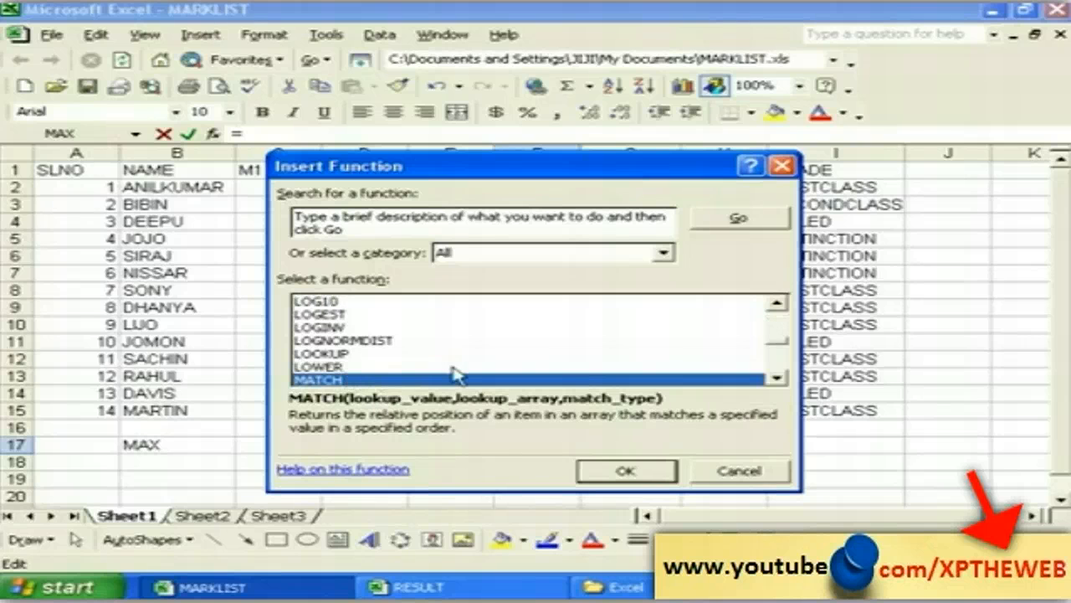
left_click(776, 378)
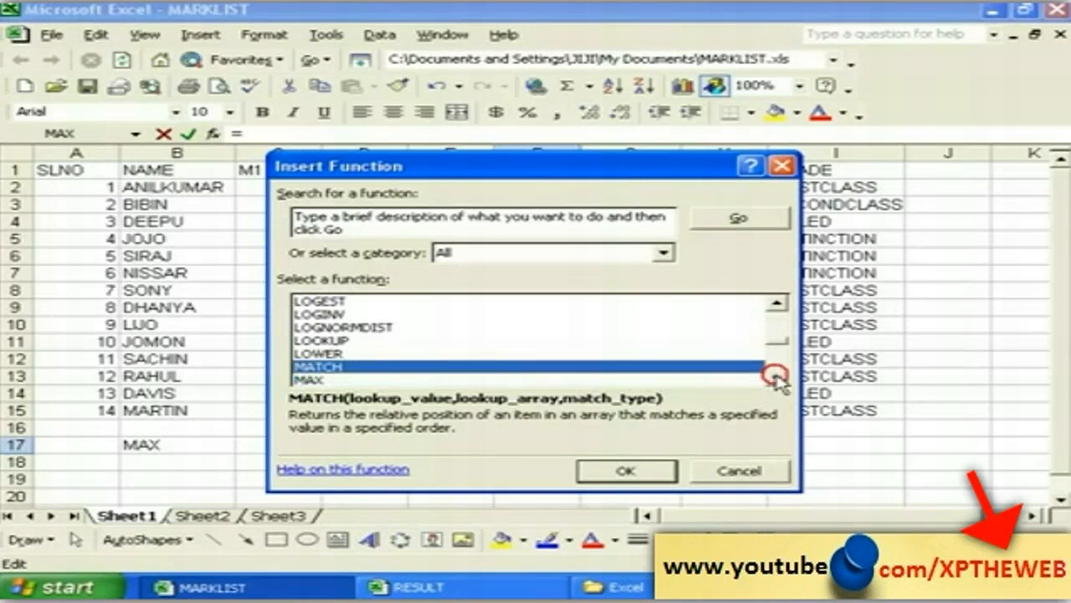
left_click(777, 378)
left_click(318, 367)
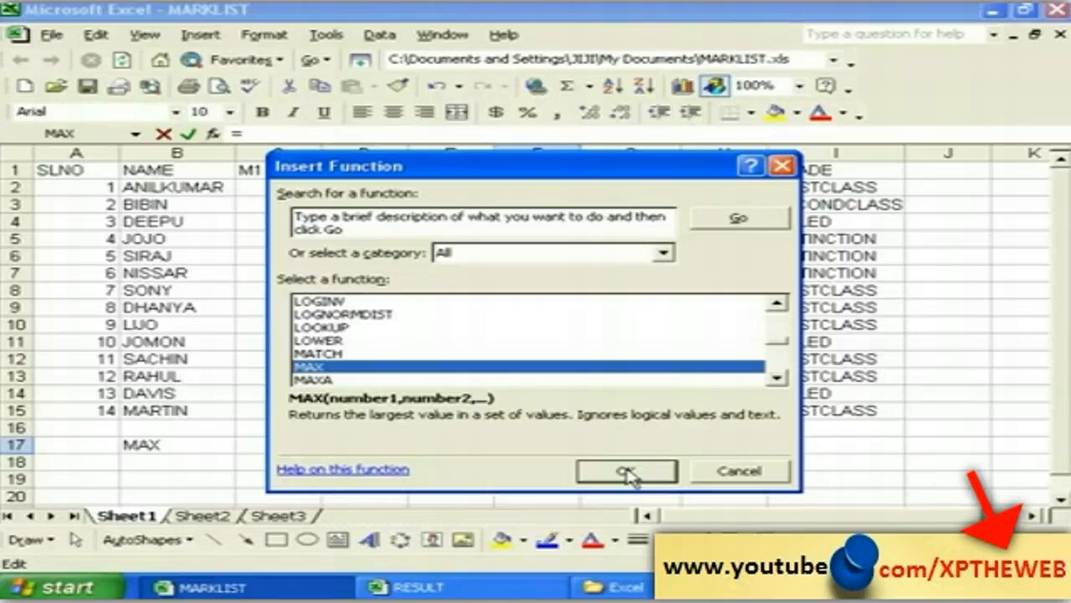
left_click(626, 472)
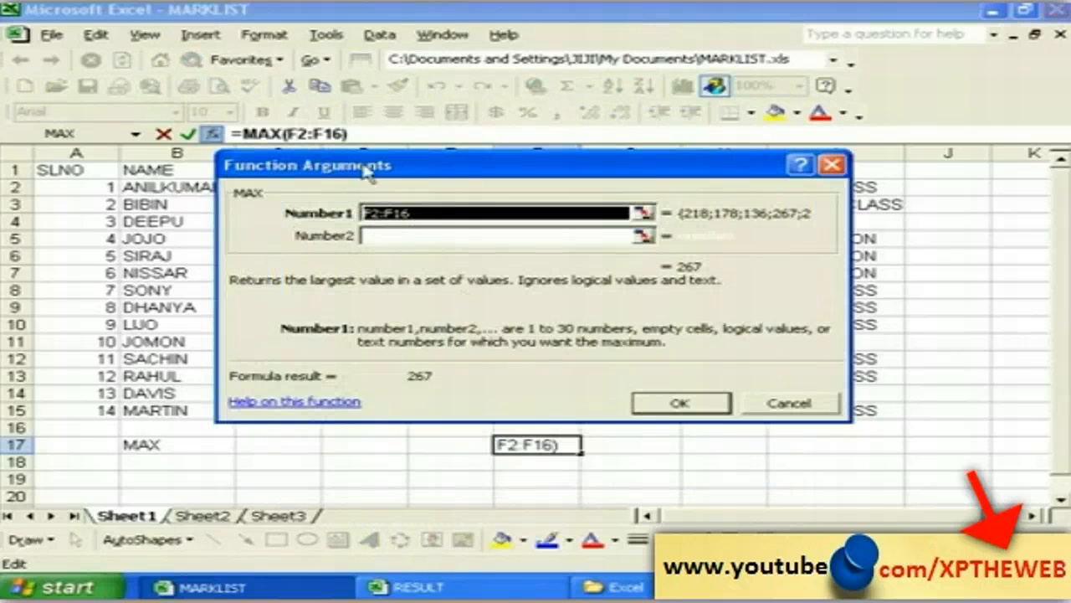
Step: Set MAX's range to the TOTAL values F2:F15 so F17 shows 267
left_click_drag(365, 170, 726, 196)
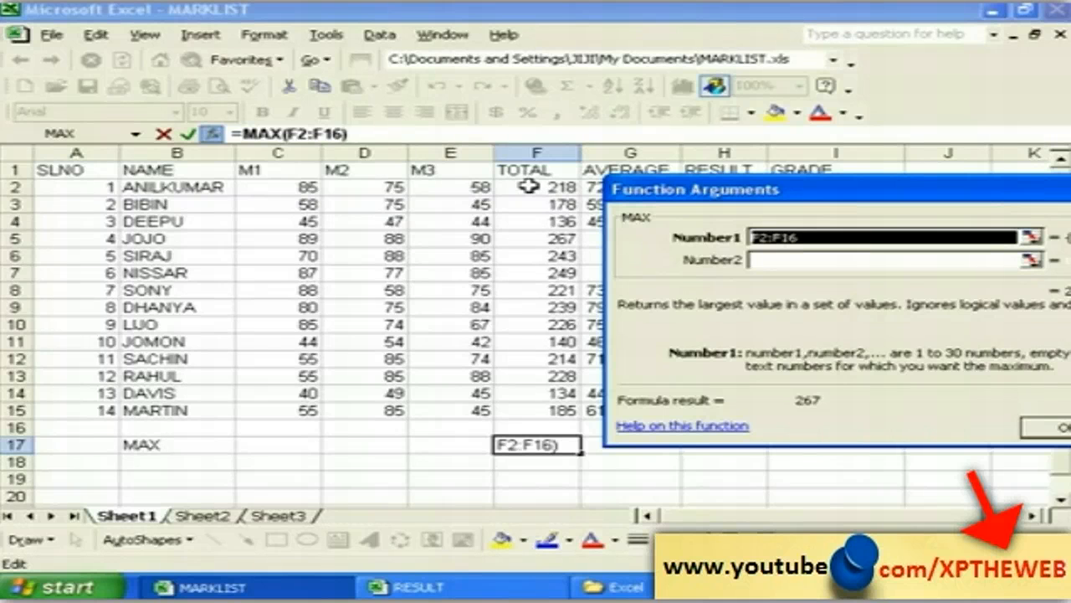
left_click_drag(528, 185, 531, 412)
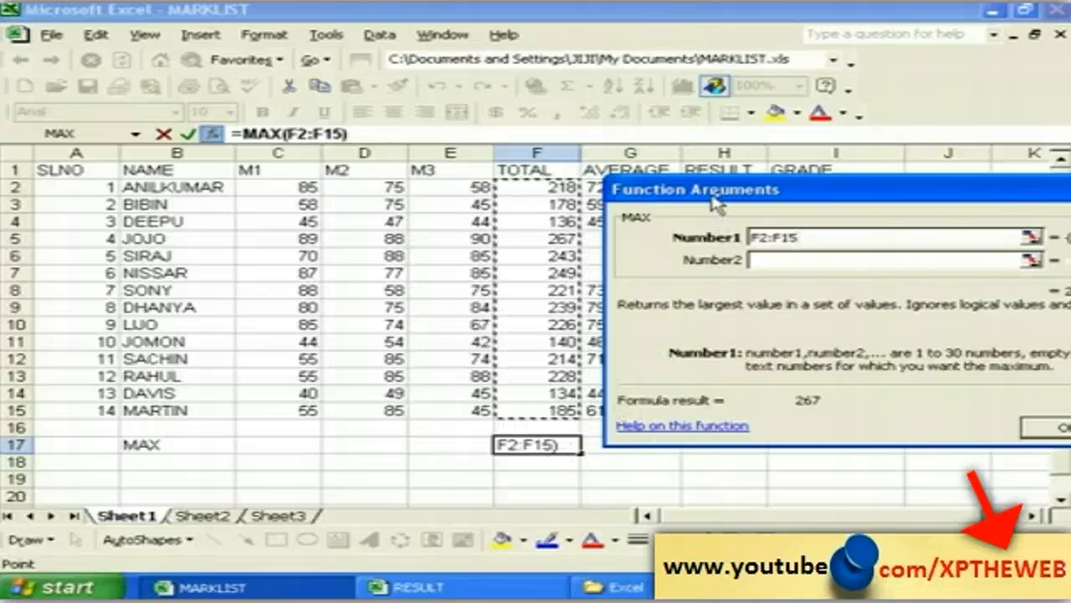
left_click_drag(714, 199, 319, 204)
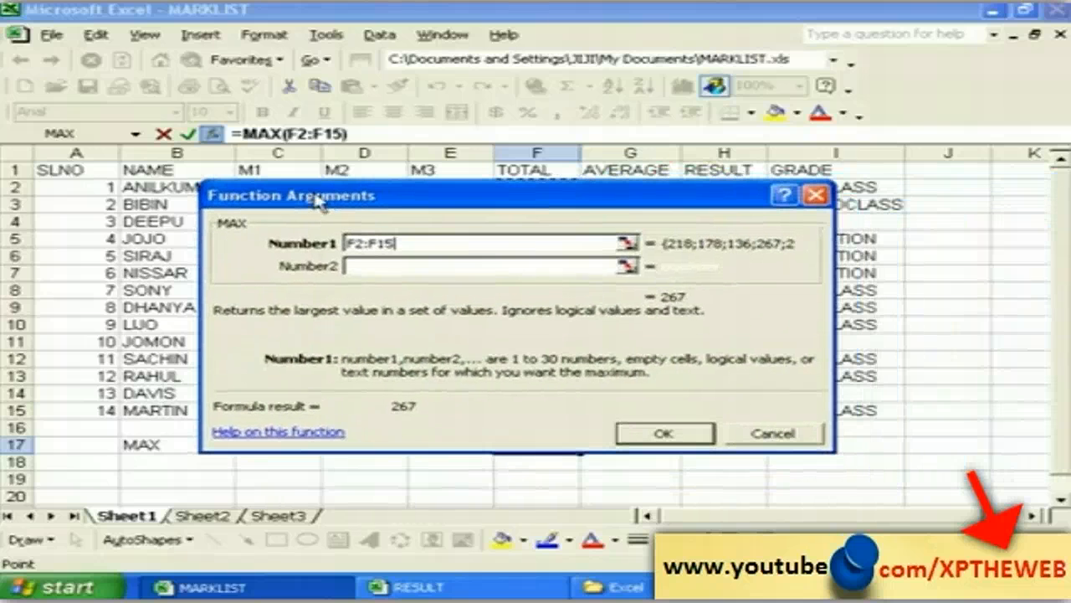
left_click(661, 433)
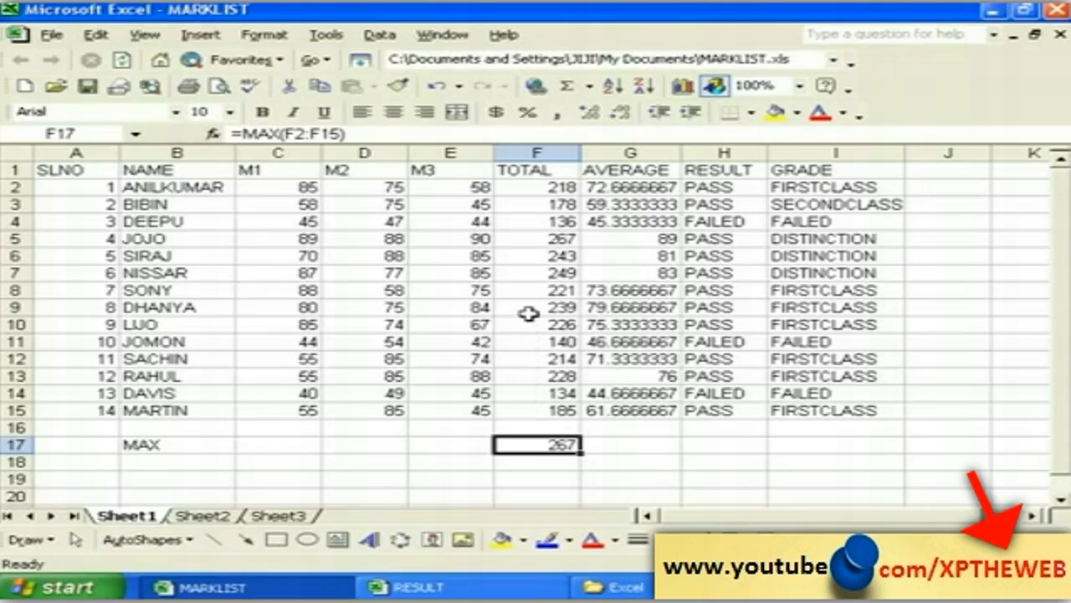
left_click(540, 241)
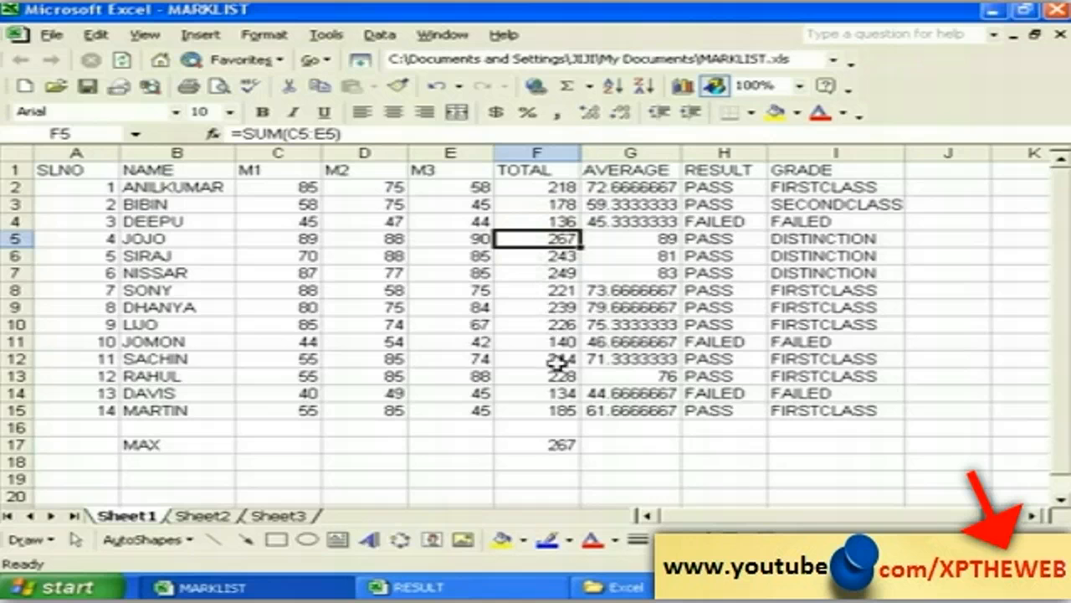
left_click(550, 446)
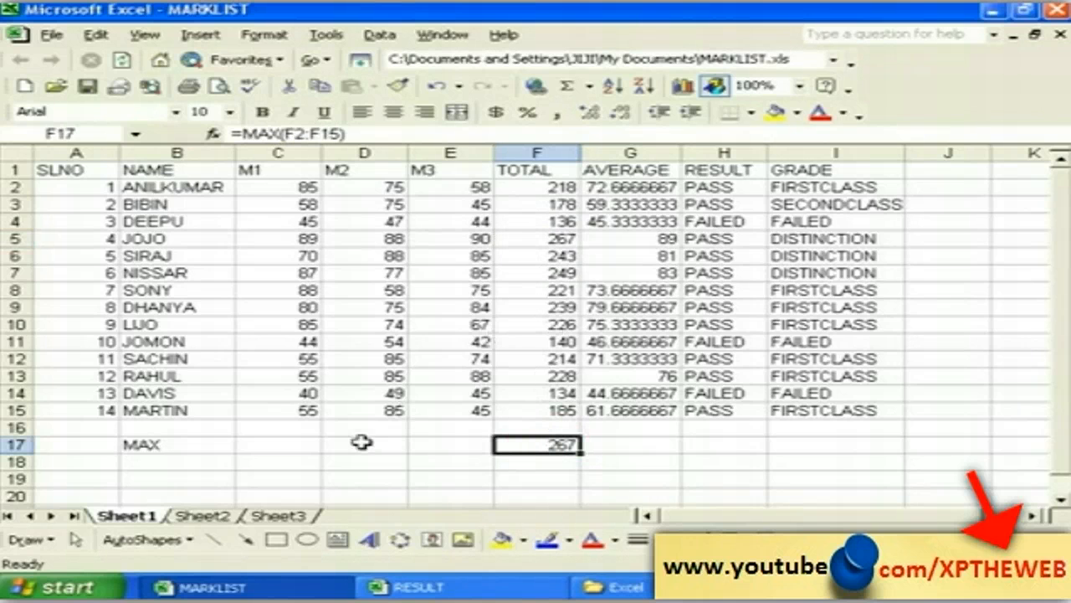
left_click(186, 463)
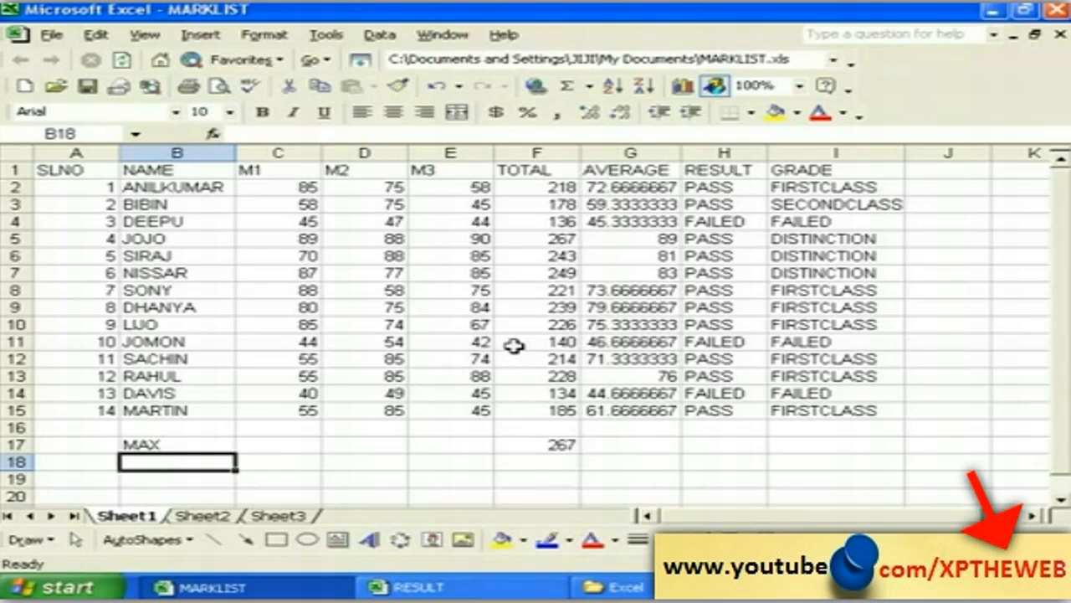
Step: Enter the label MIN in cell B18 and select F18
type("MIN")
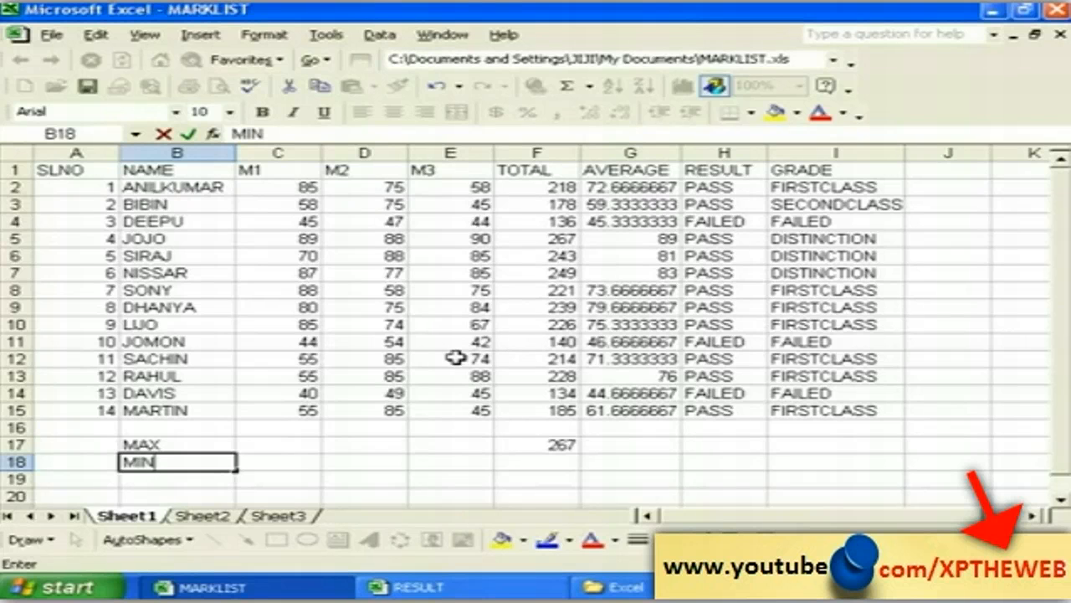
left_click(311, 464)
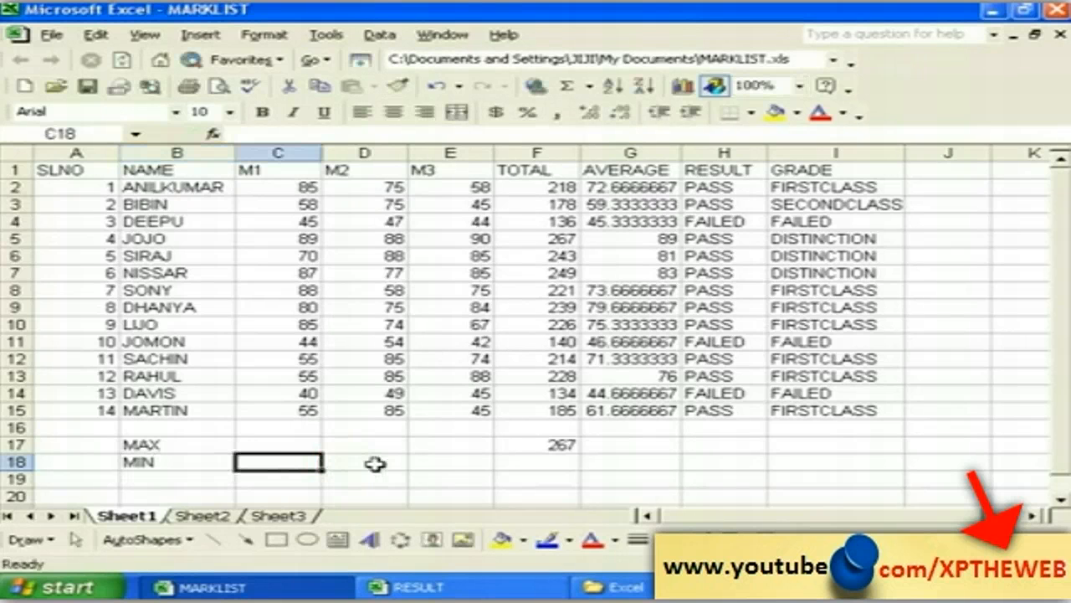
left_click(536, 464)
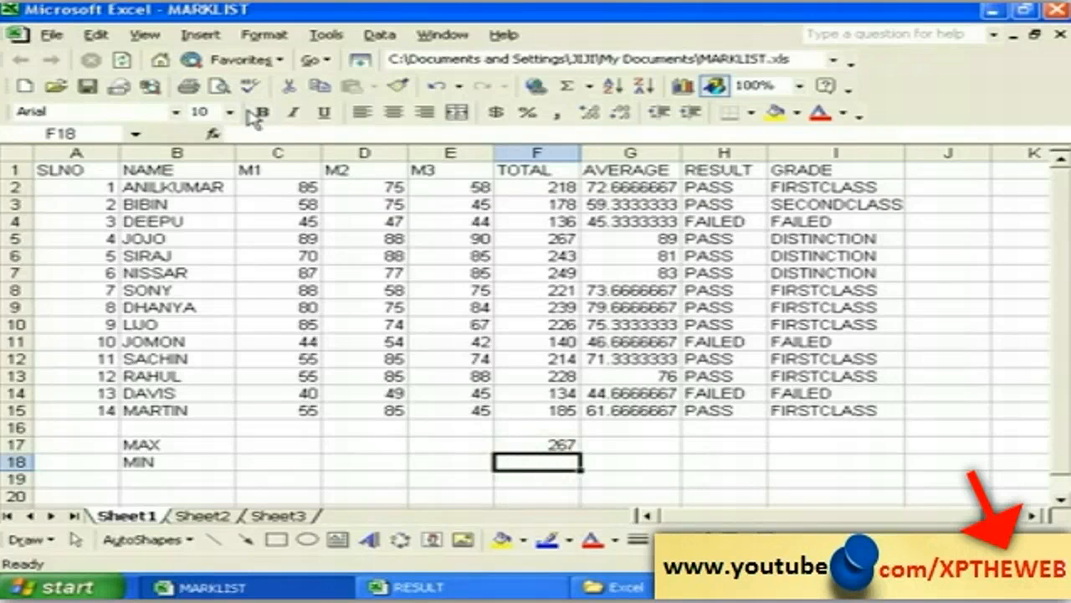
left_click(201, 34)
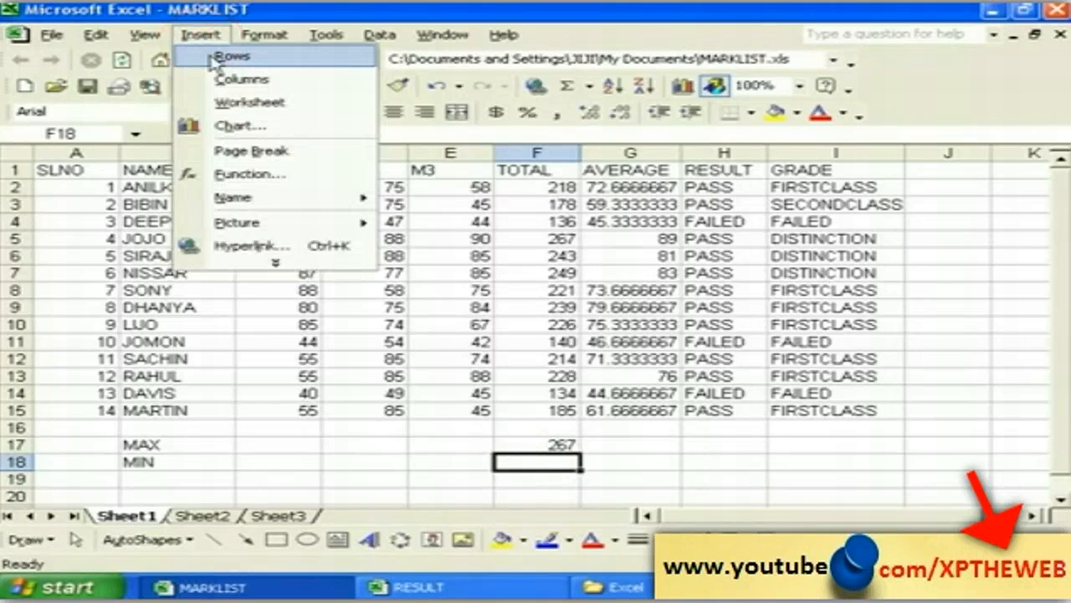
Step: Insert the MIN function into F18 from the All function category
left_click(262, 175)
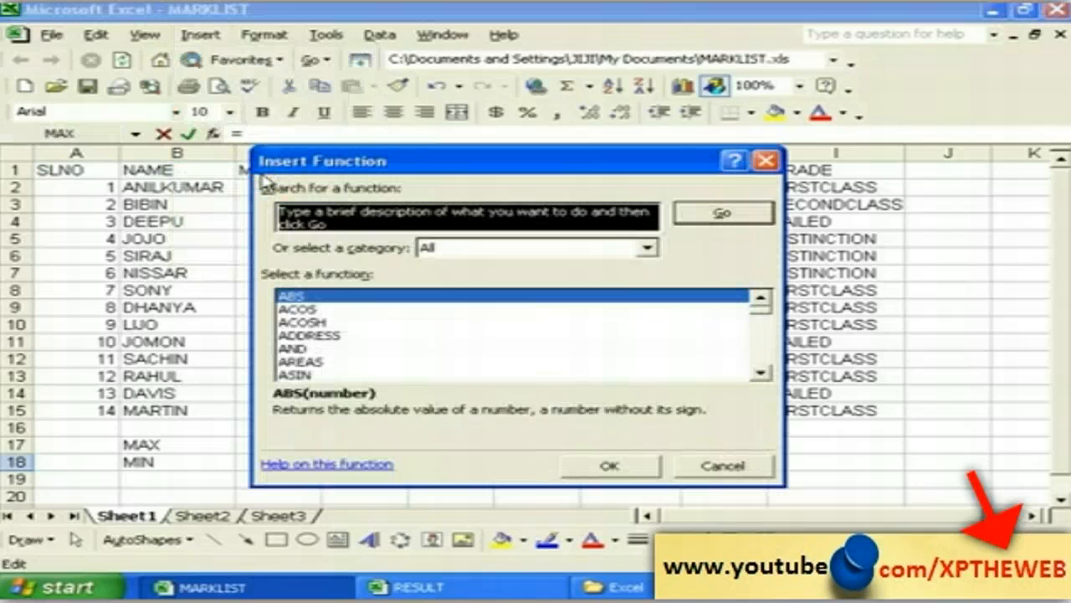
left_click(646, 248)
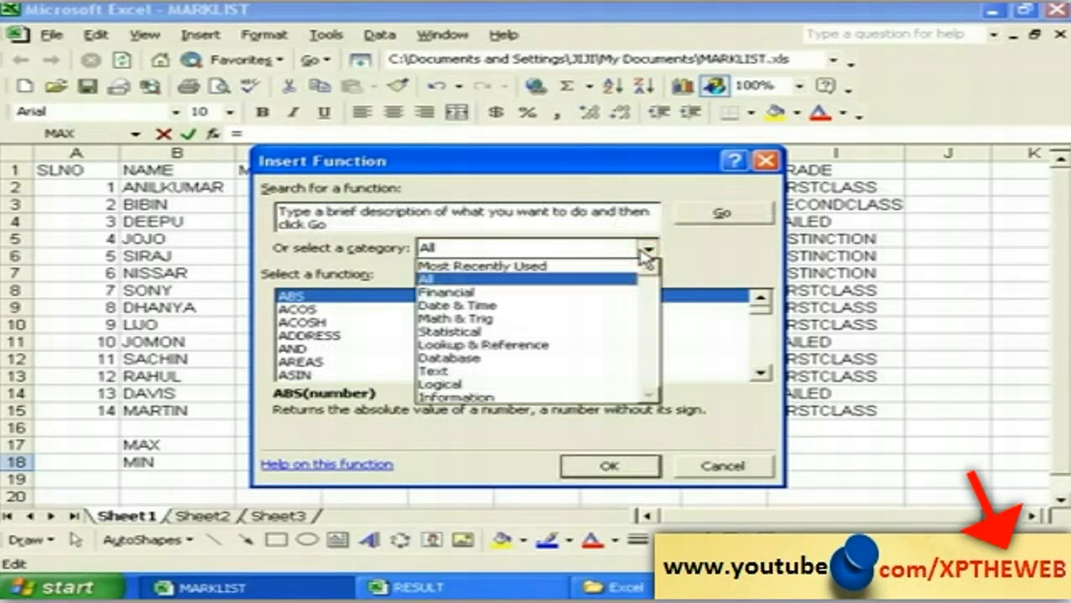
left_click(467, 278)
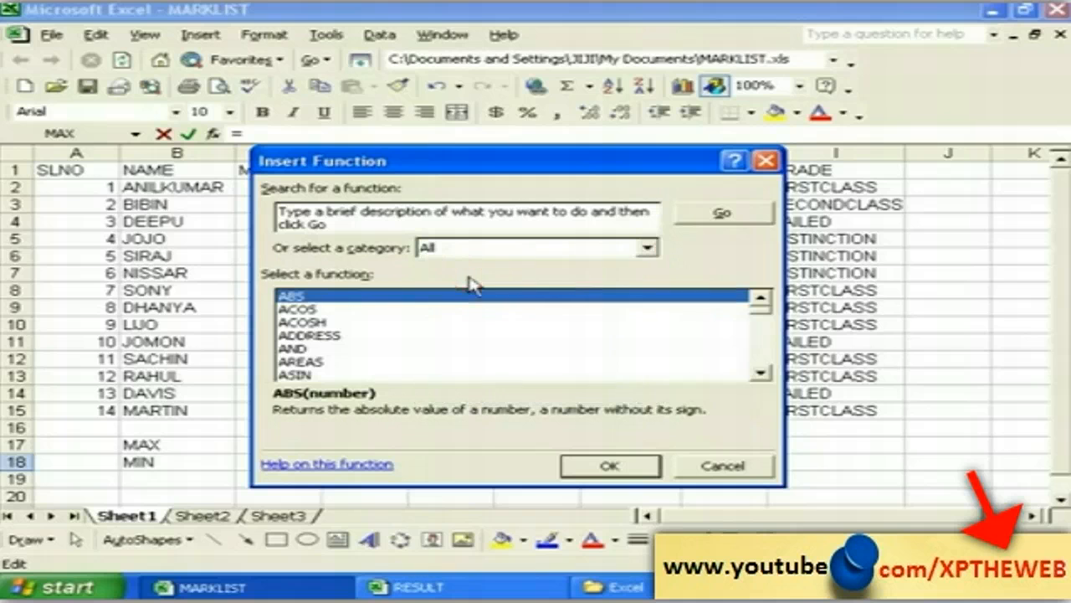
left_click(320, 376)
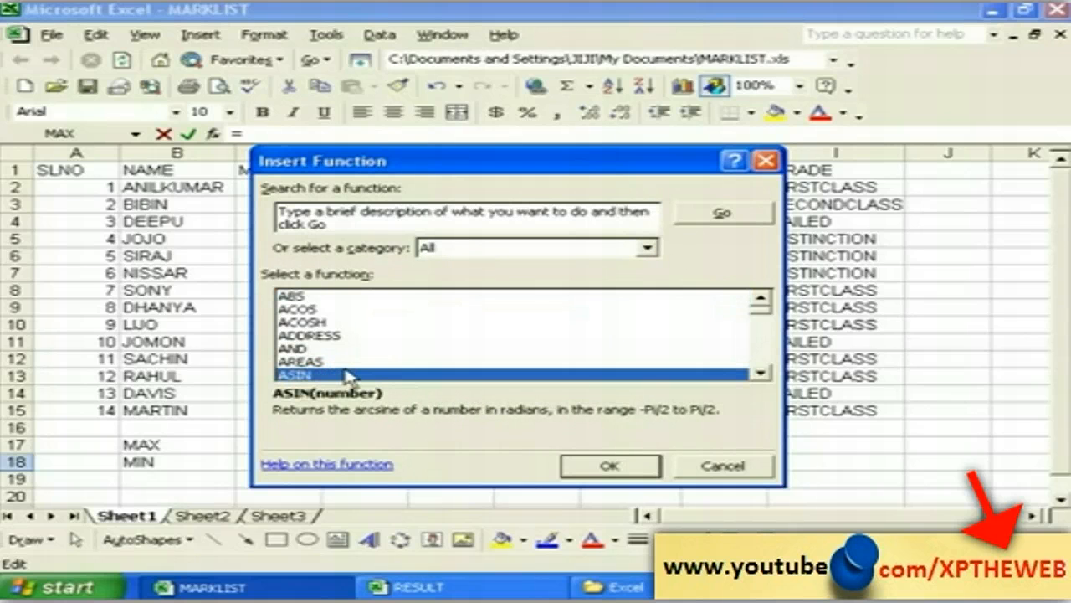
key("m")
left_click(760, 374)
left_click(760, 373)
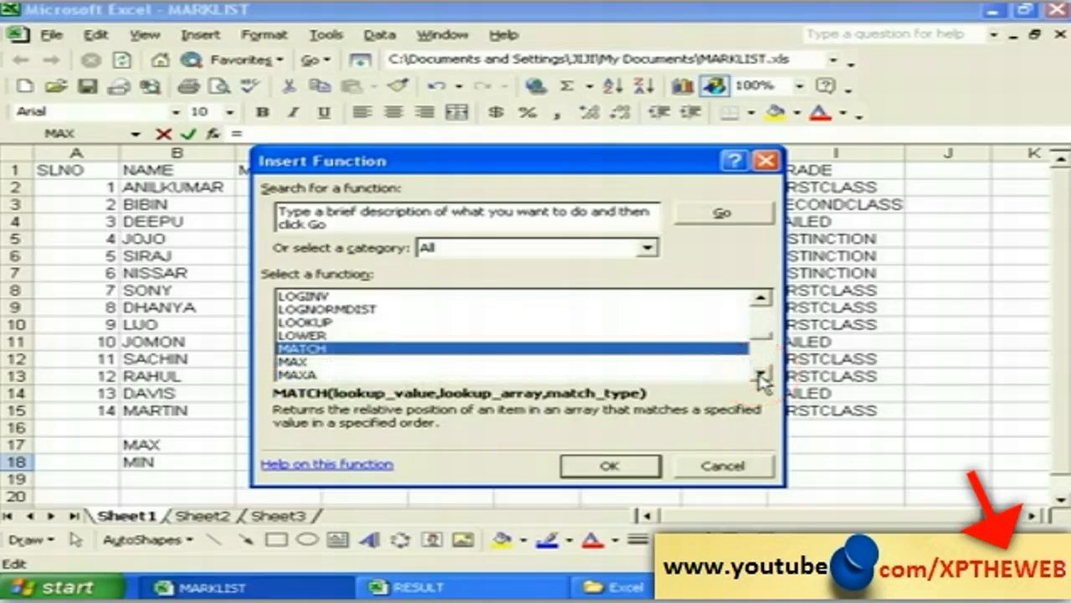
left_click(760, 373)
left_click(760, 373)
left_click(760, 374)
left_click(760, 373)
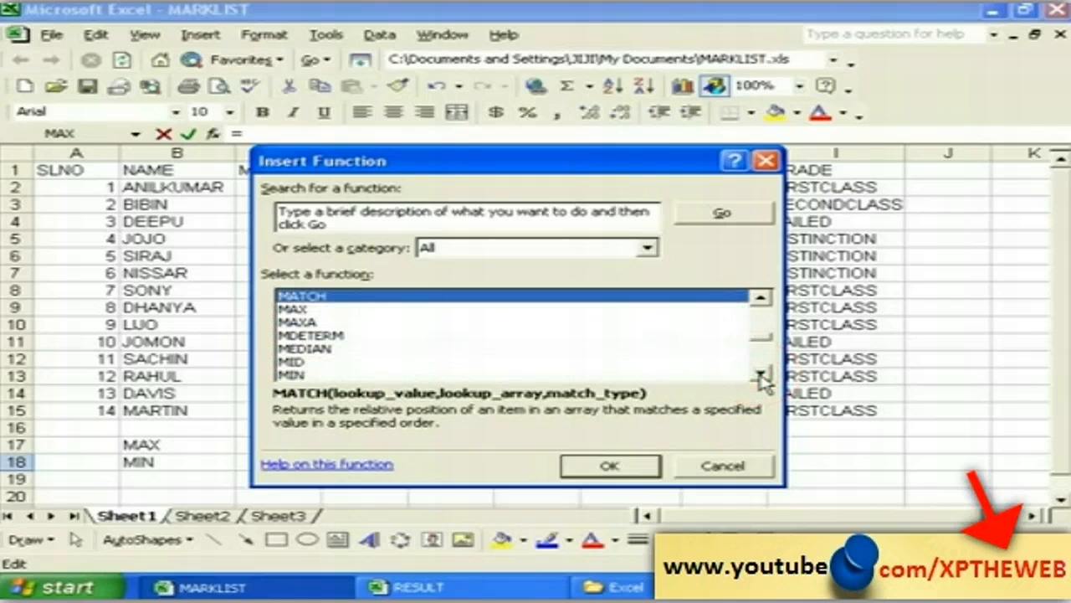
left_click(759, 373)
left_click(760, 373)
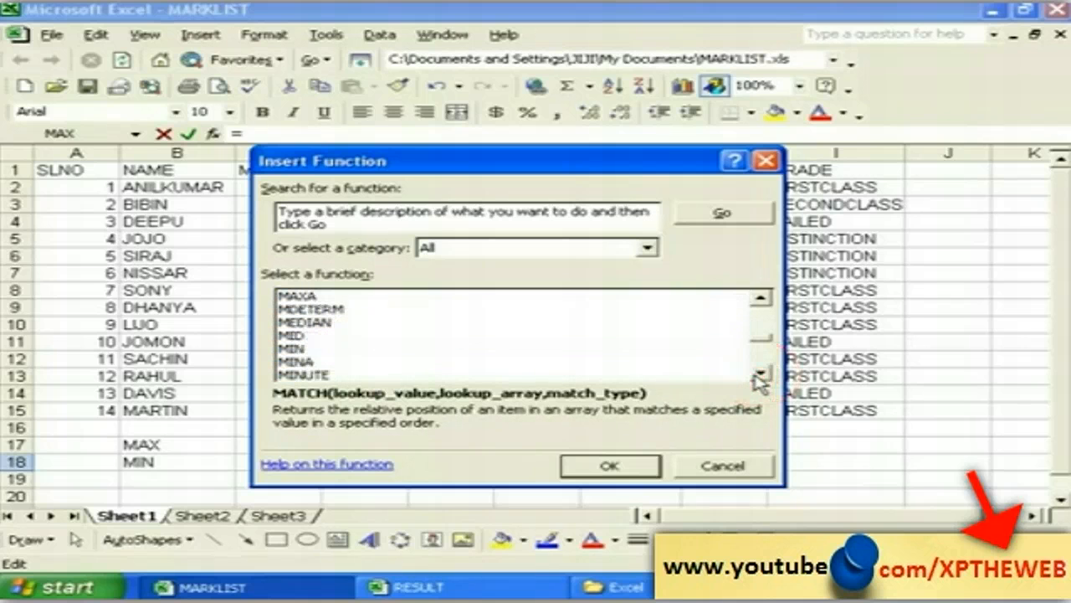
left_click(303, 350)
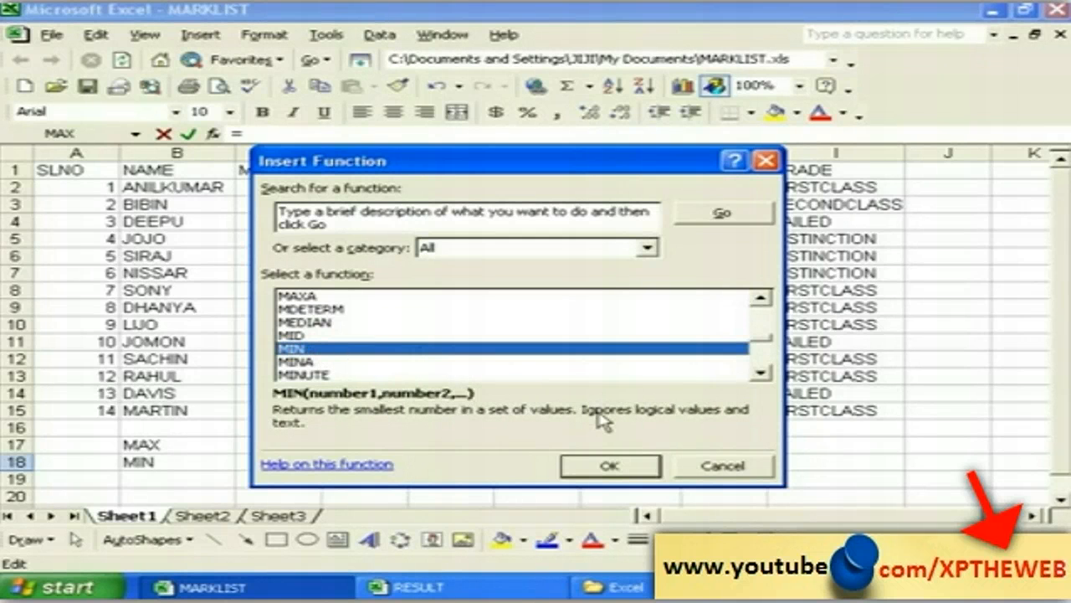
left_click(603, 469)
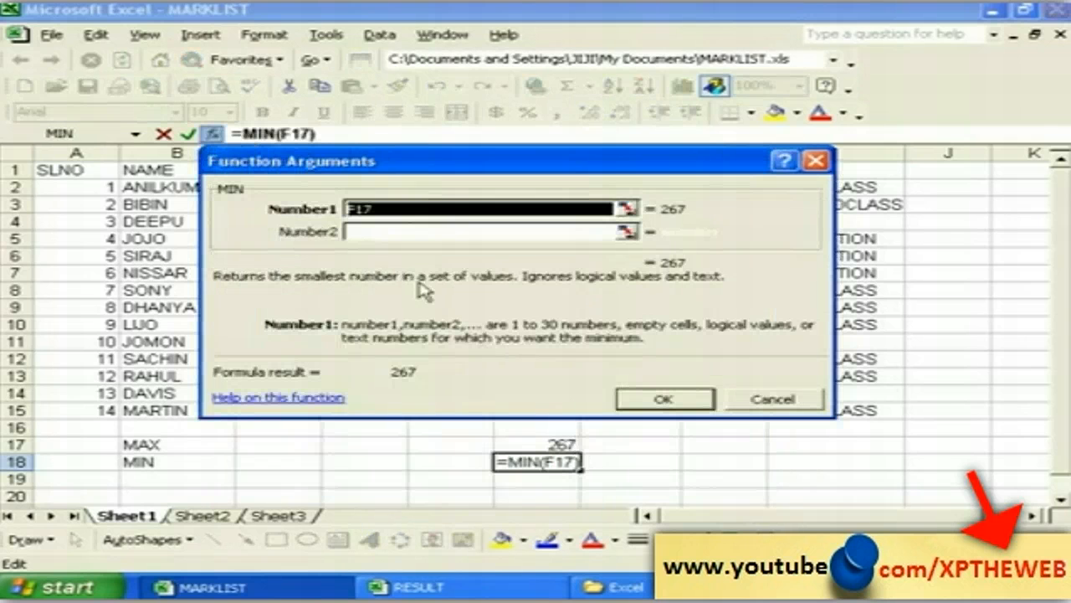
Step: Replace MIN's argument with F2:F15 so F18 shows the lowest total, 134
left_click_drag(308, 161, 710, 216)
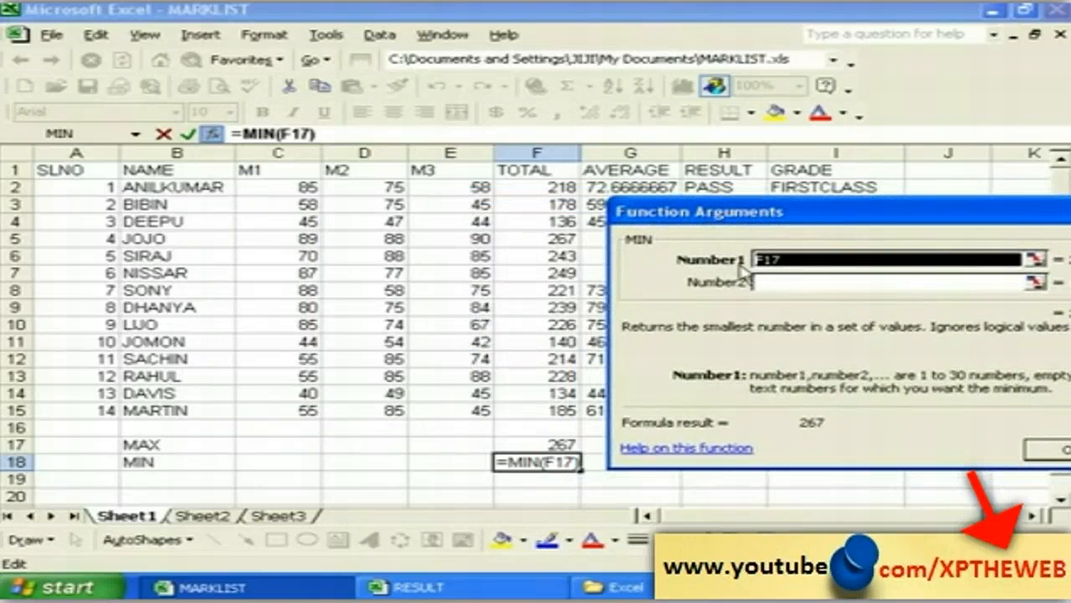
key("BackSpace")
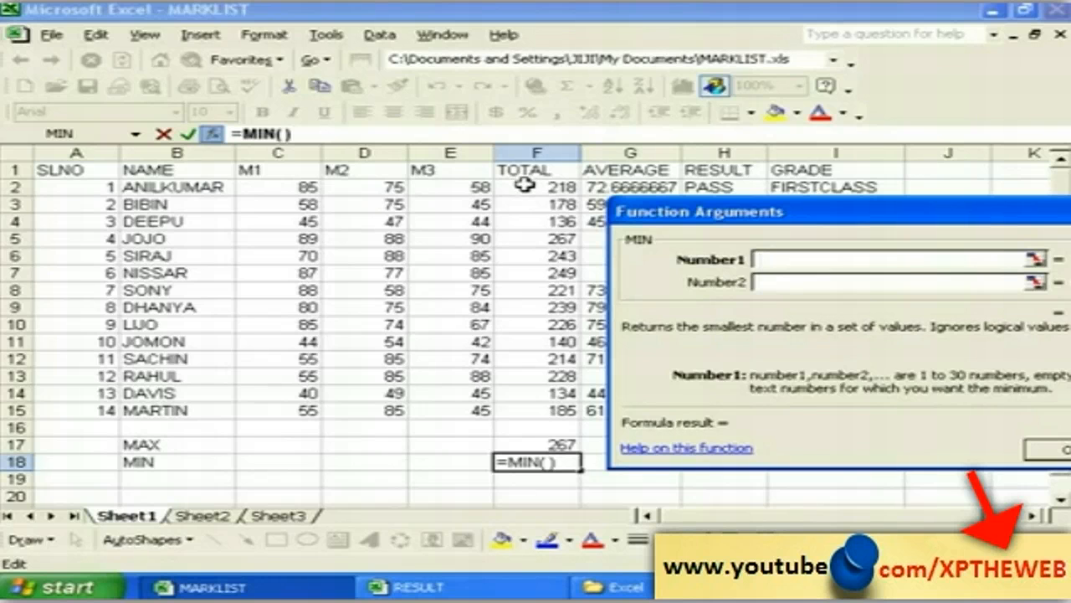
left_click_drag(524, 184, 521, 410)
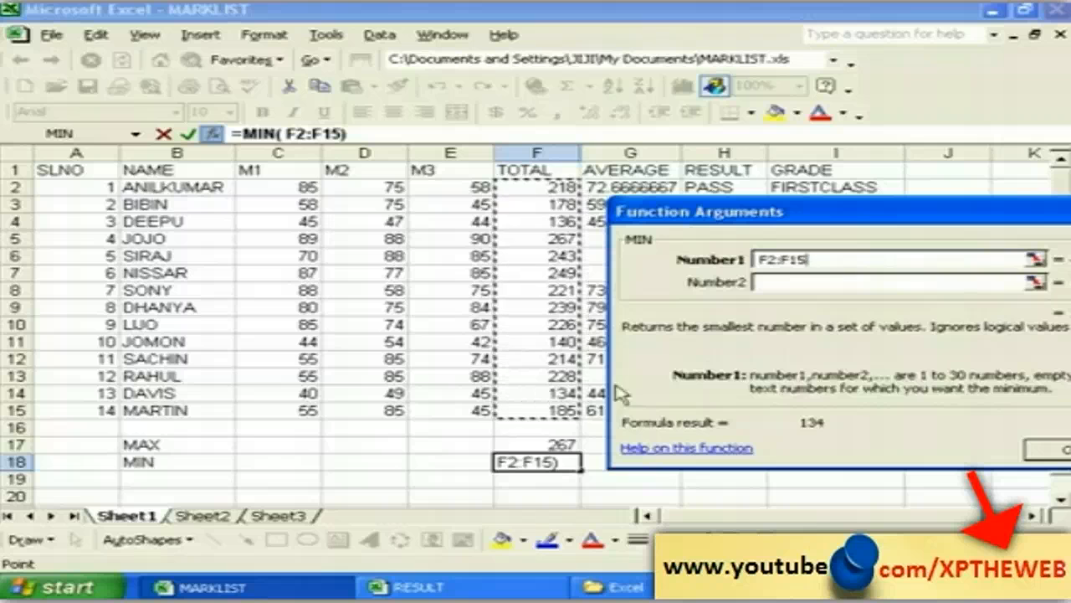
left_click_drag(725, 214, 354, 193)
left_click(703, 428)
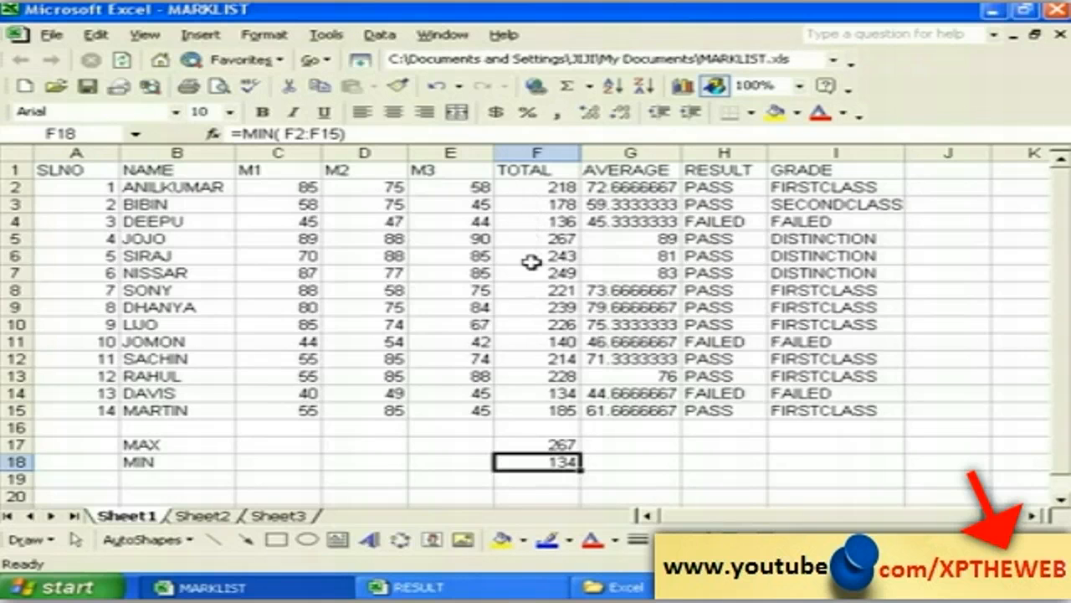
left_click(529, 393)
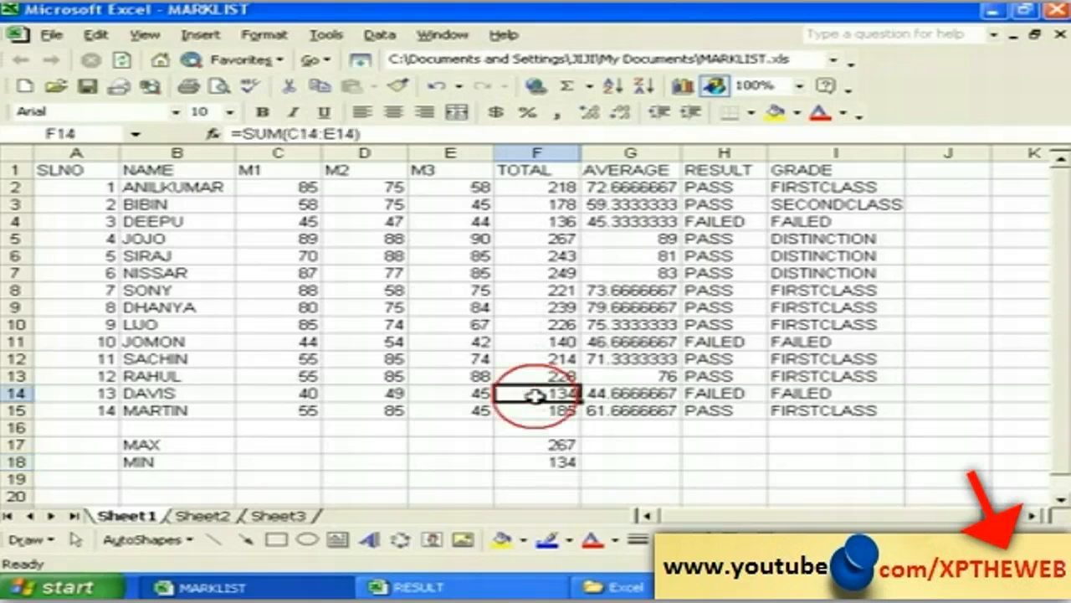
left_click(564, 461)
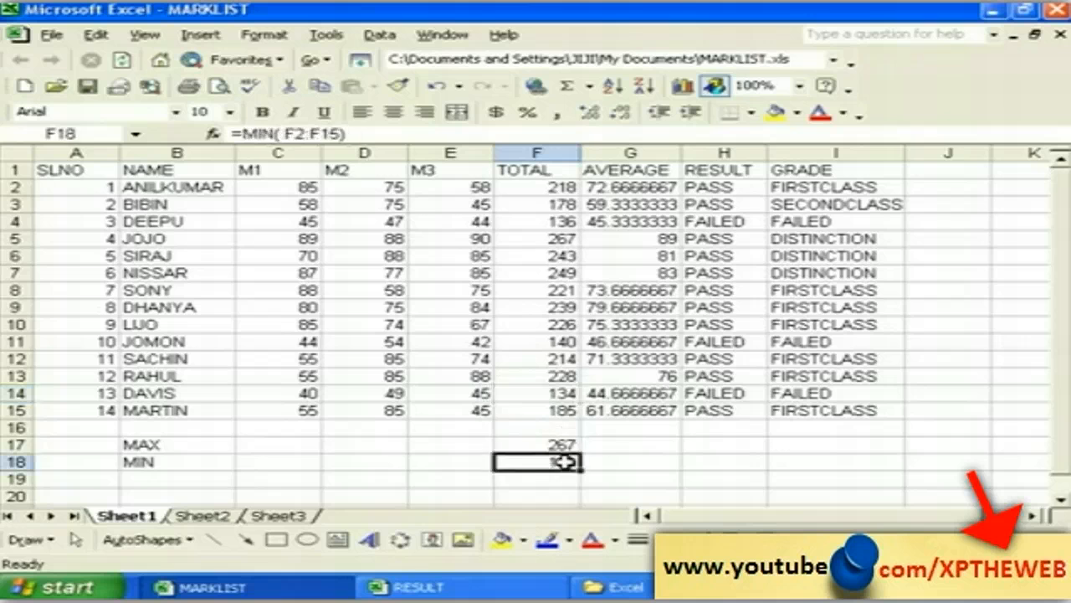
left_click(385, 466)
left_click(443, 465)
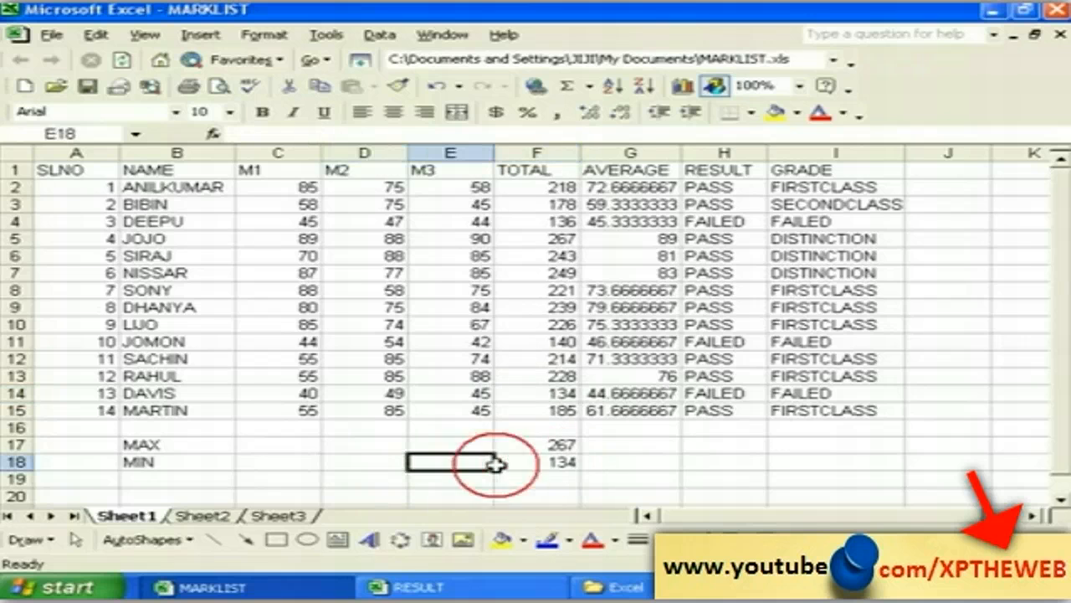
left_click(548, 460)
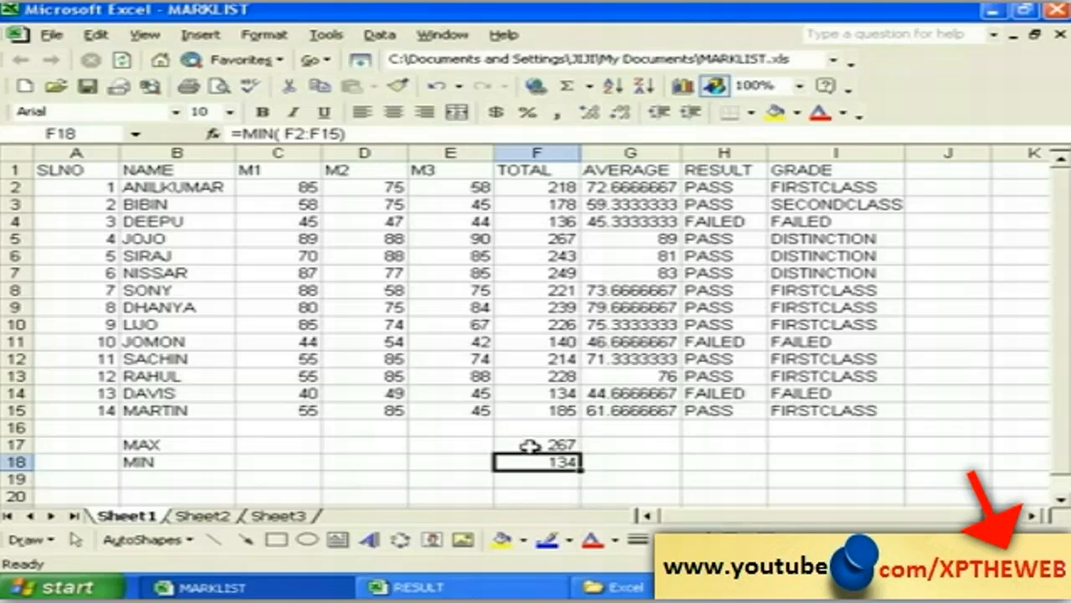
left_click(531, 445)
left_click(540, 461)
left_click(297, 187)
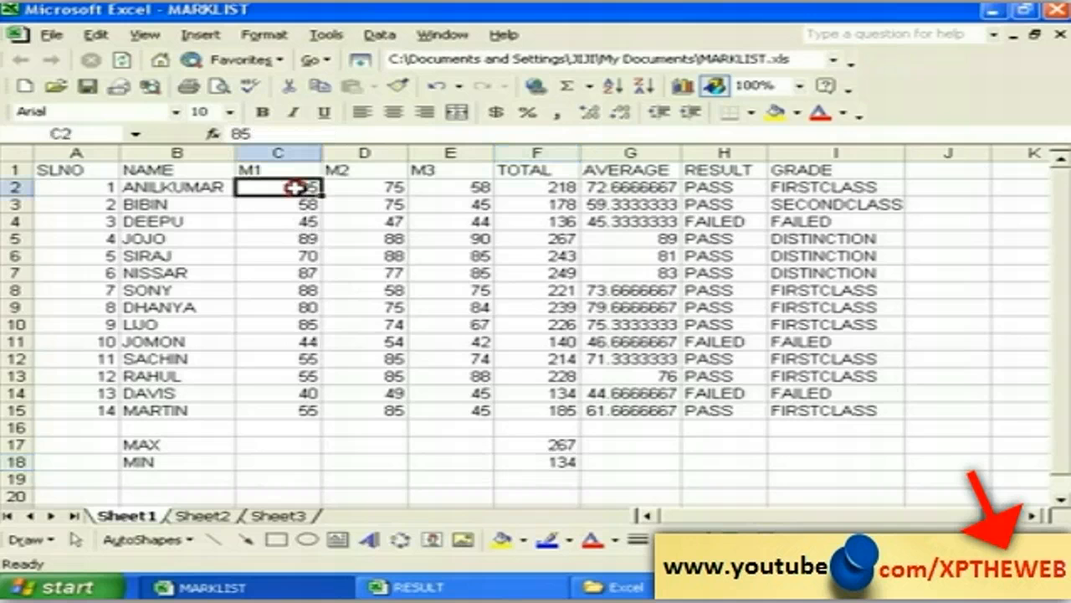
left_click(528, 187)
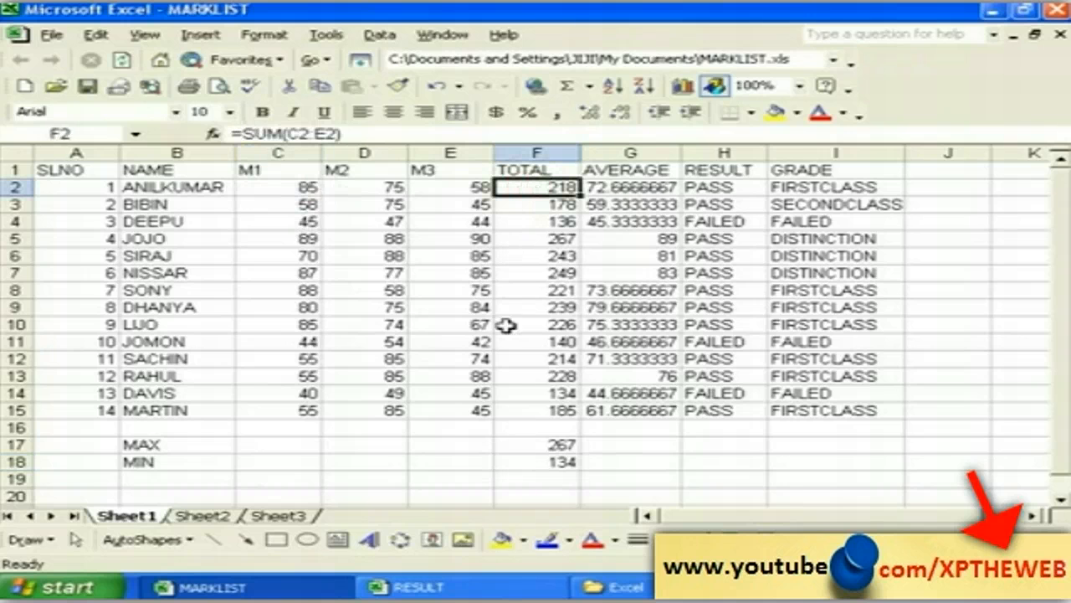
left_click(514, 444)
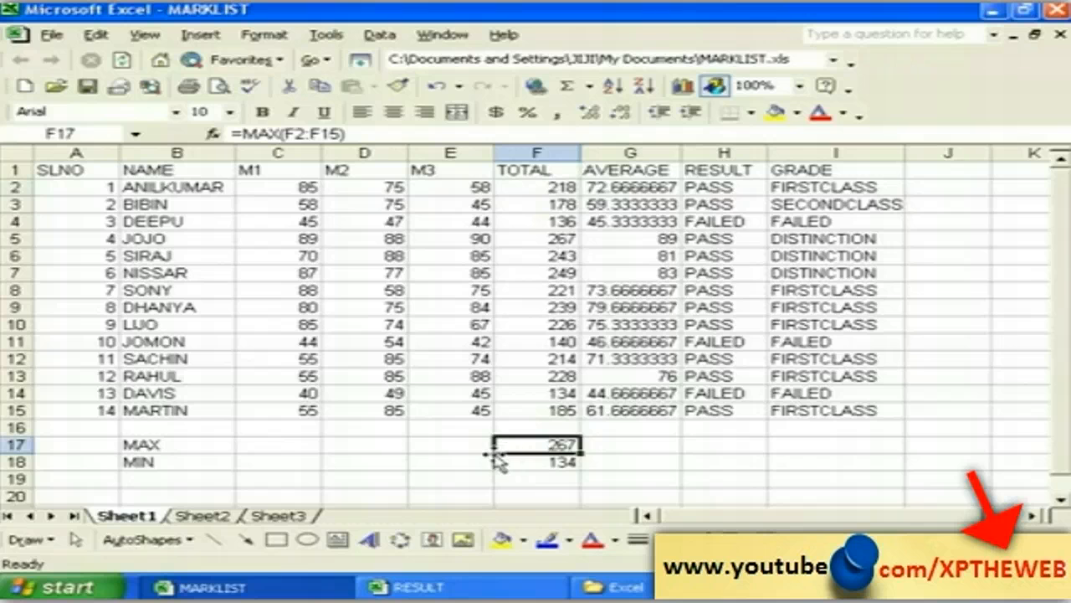
left_click(523, 462)
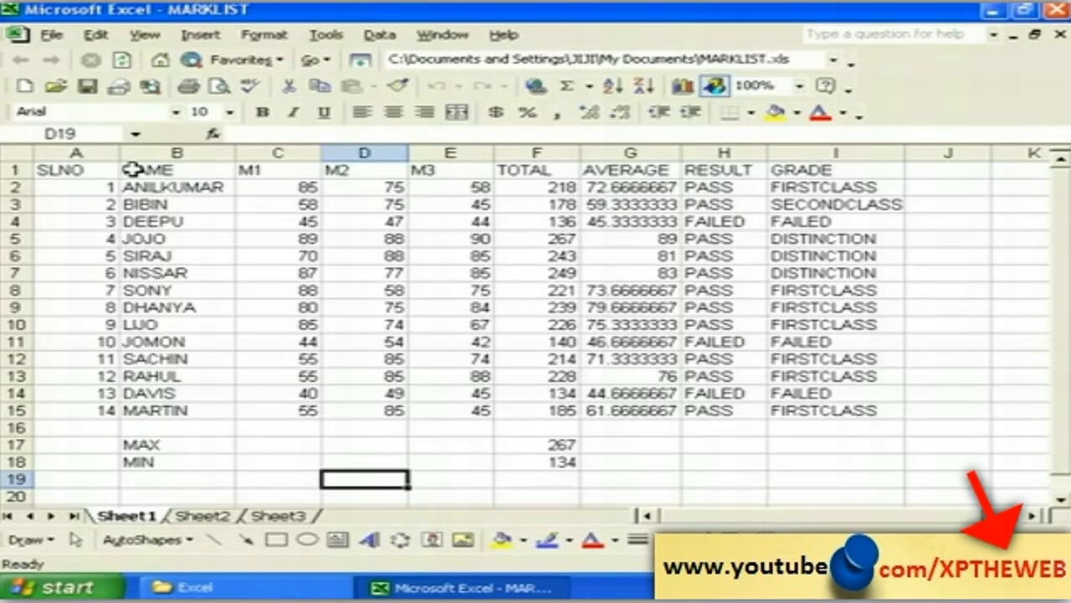
Step: Select the names and marks B1:E15 and start the Chart Wizard
left_click_drag(132, 170, 423, 410)
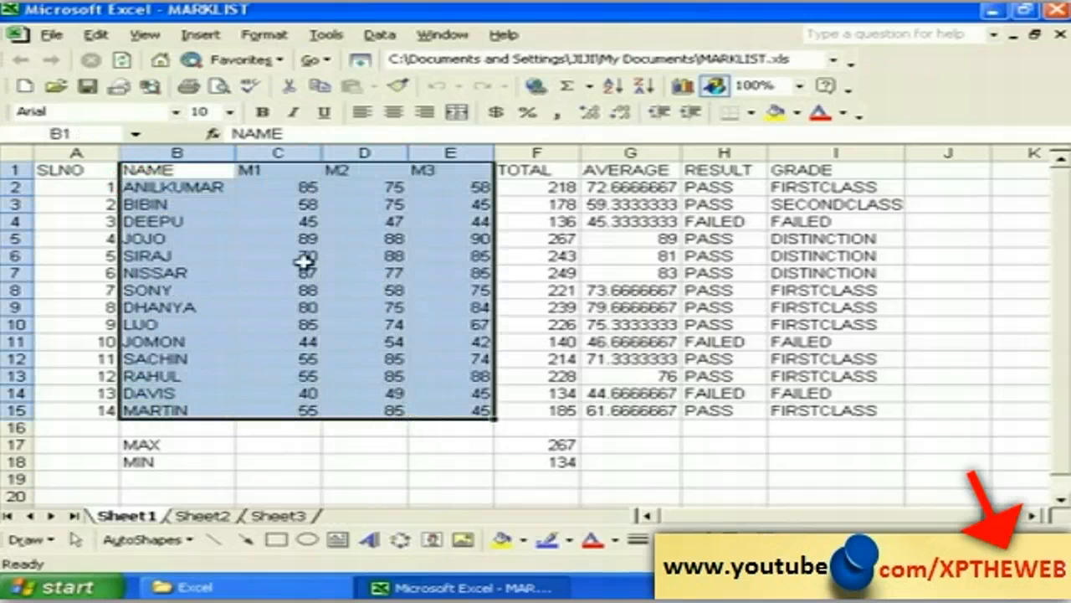
left_click(196, 37)
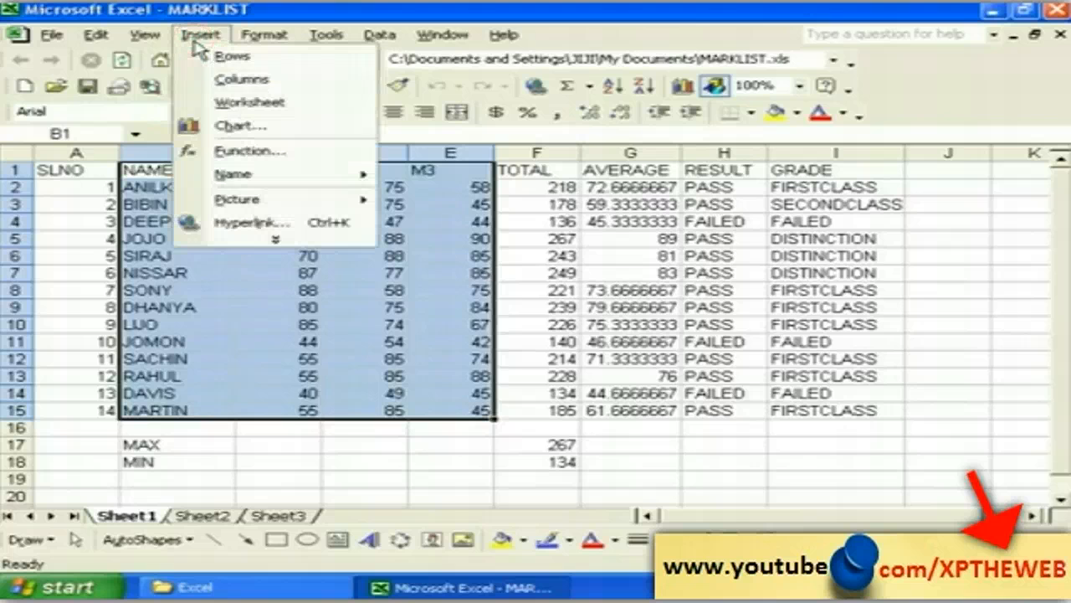
left_click(240, 128)
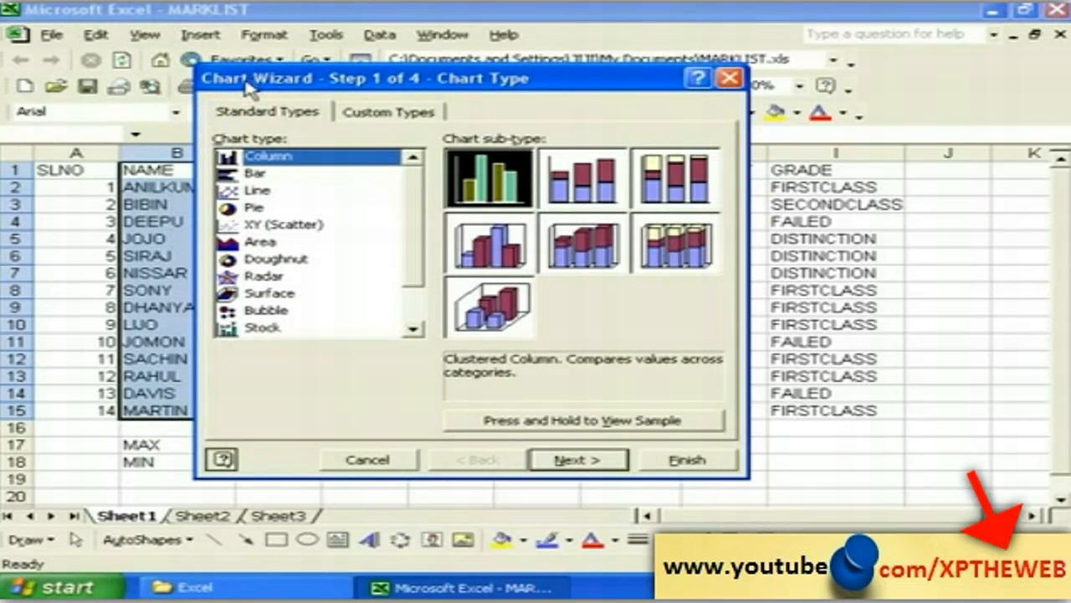
left_click_drag(253, 81, 229, 84)
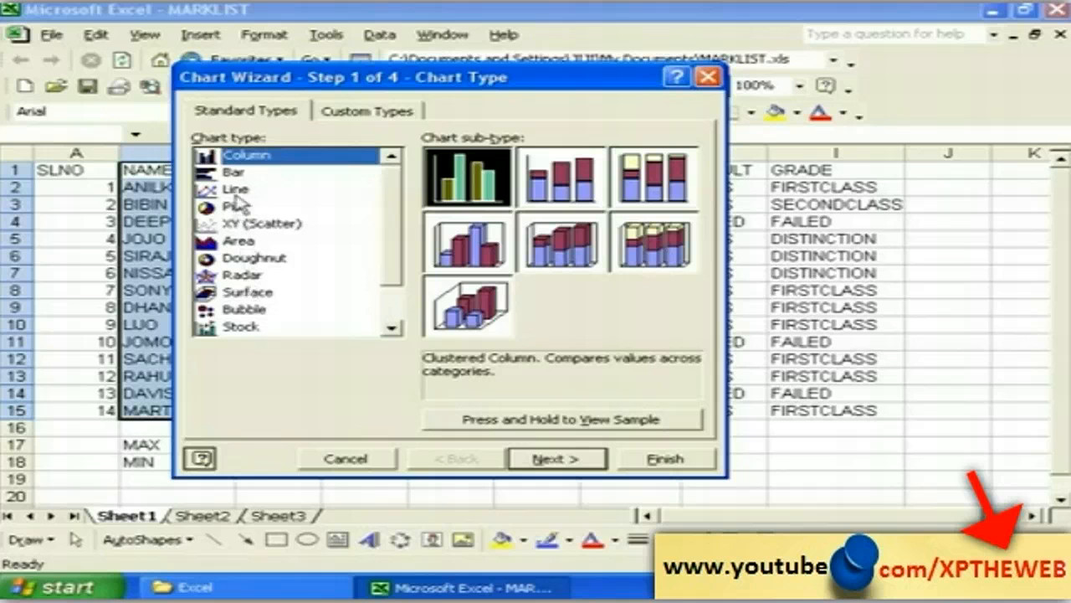
Step: Compare chart types, choose Column > Clustered Column and preview the sample
left_click(234, 172)
left_click(238, 191)
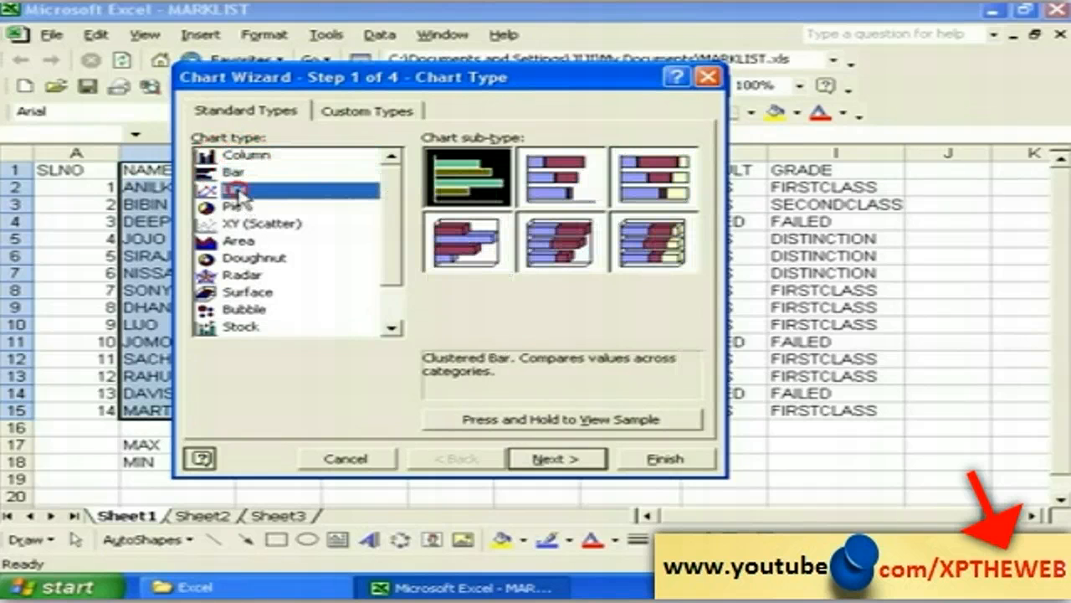
left_click(236, 173)
left_click(237, 157)
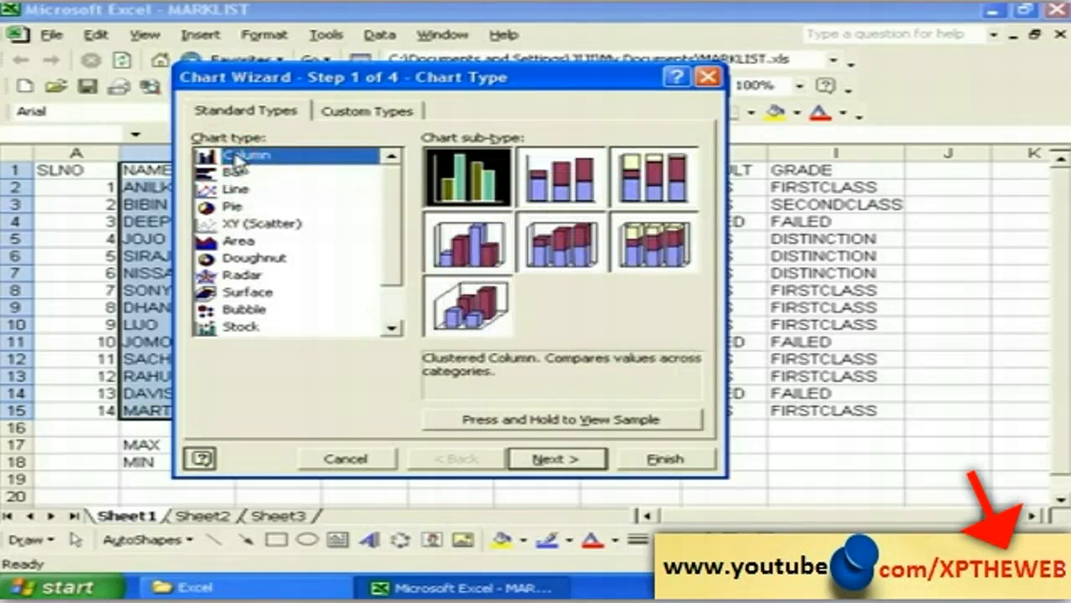
left_click(558, 179)
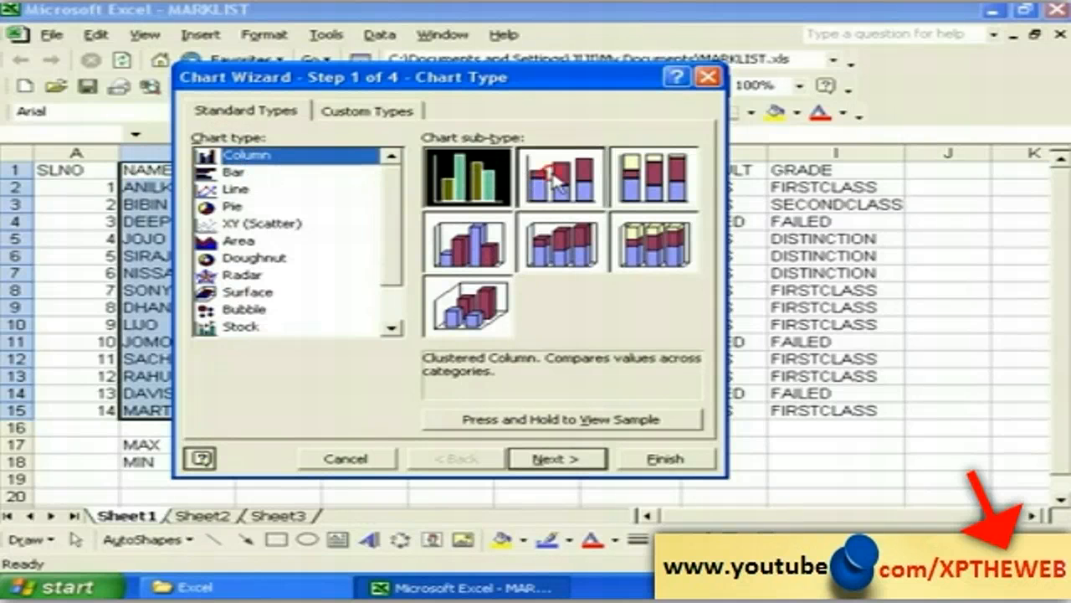
left_click(644, 192)
left_click(652, 243)
left_click(561, 242)
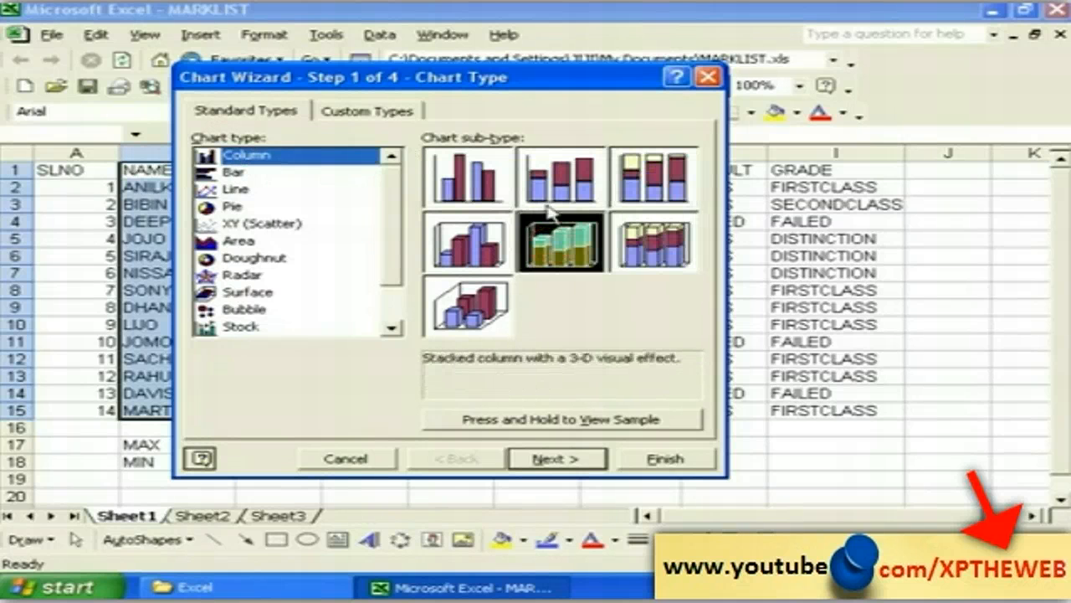
left_click(520, 189)
left_click(506, 191)
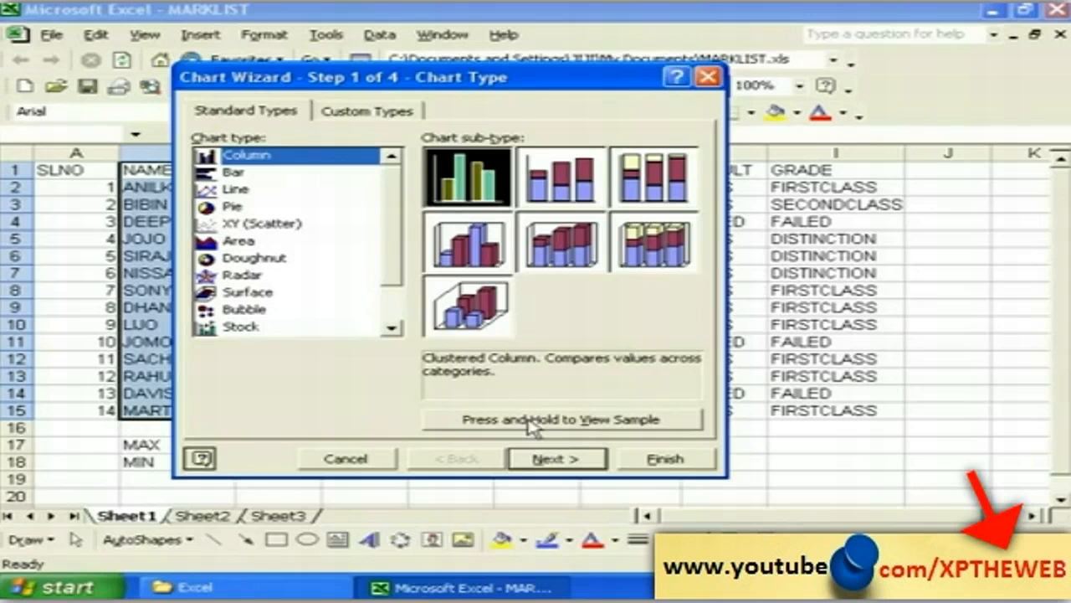
left_click(529, 426)
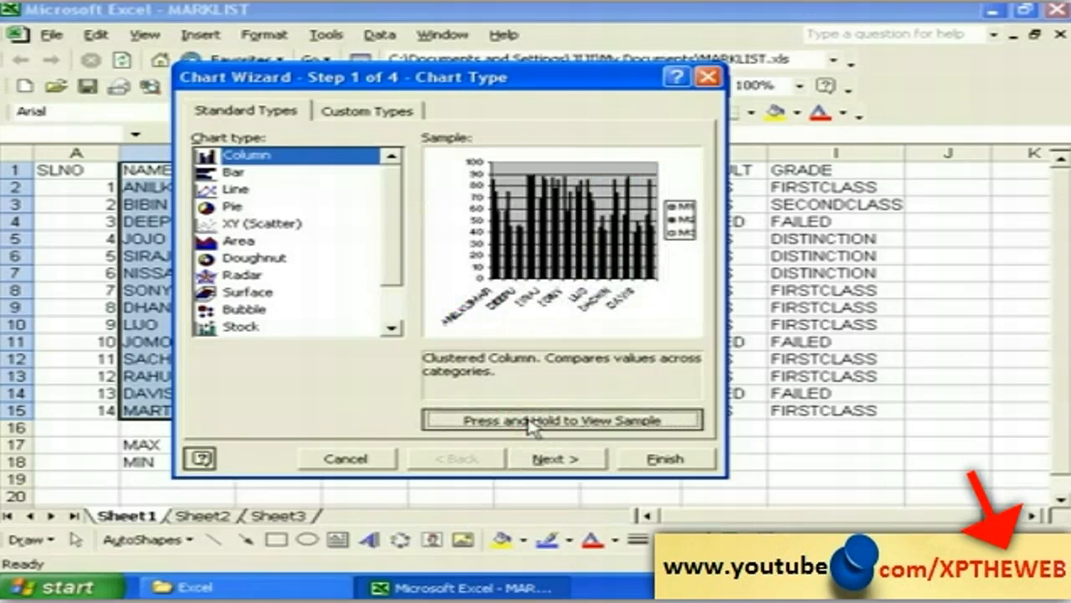
left_click(530, 425)
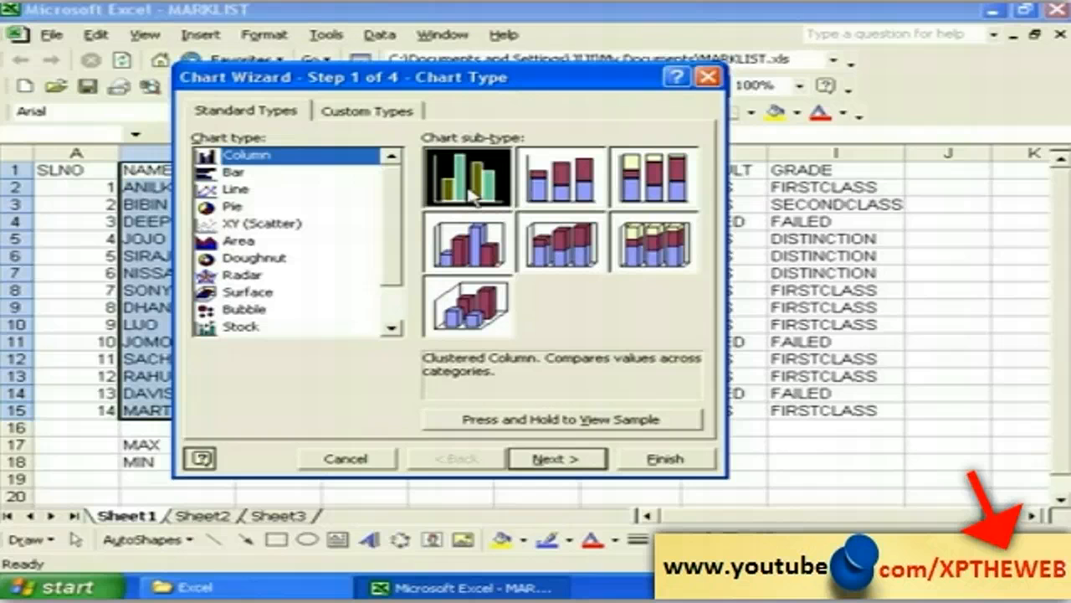
Step: Proceed to source data for B1:E15, trying series in rows but keeping Columns
left_click(550, 461)
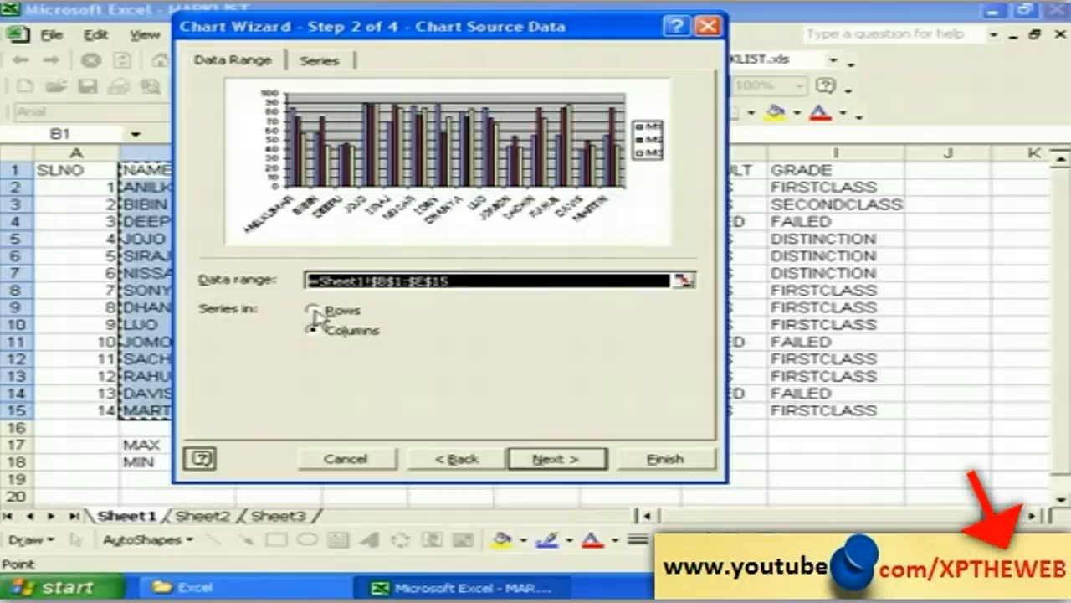
left_click(312, 310)
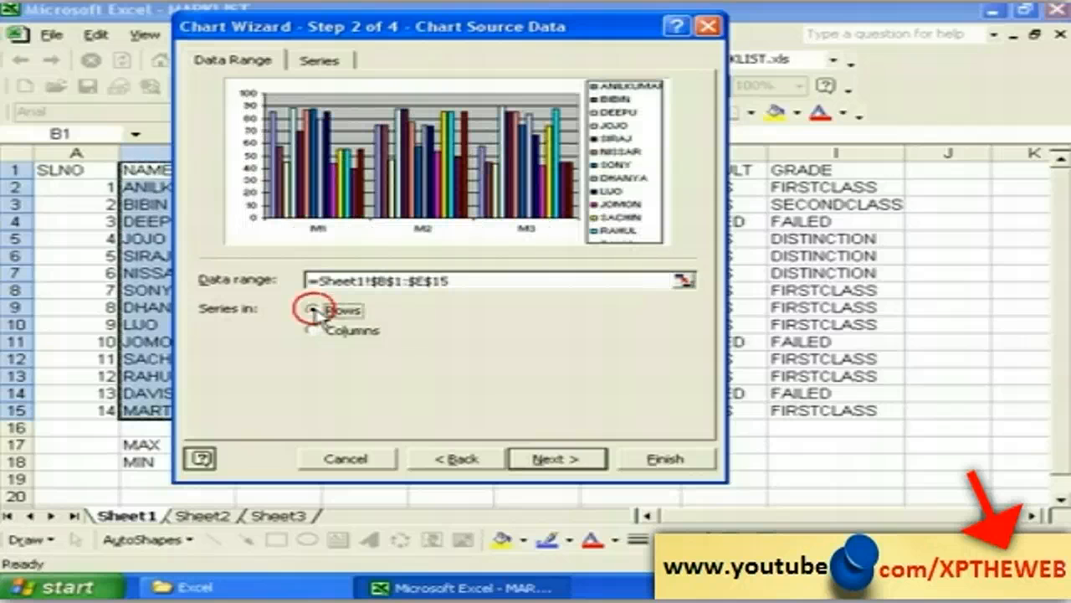
left_click(312, 329)
left_click(316, 311)
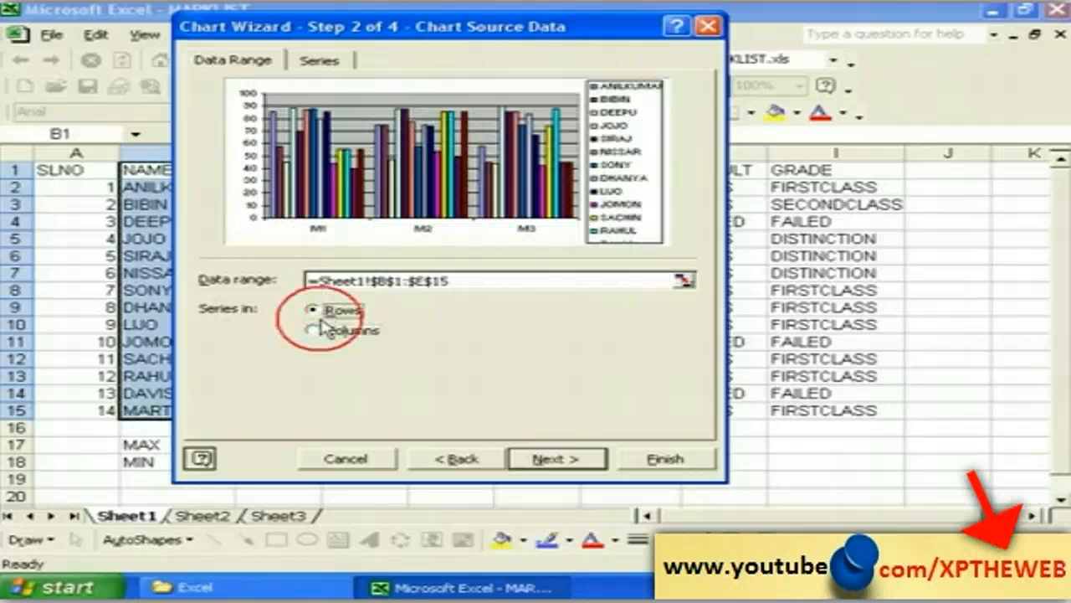
left_click(318, 331)
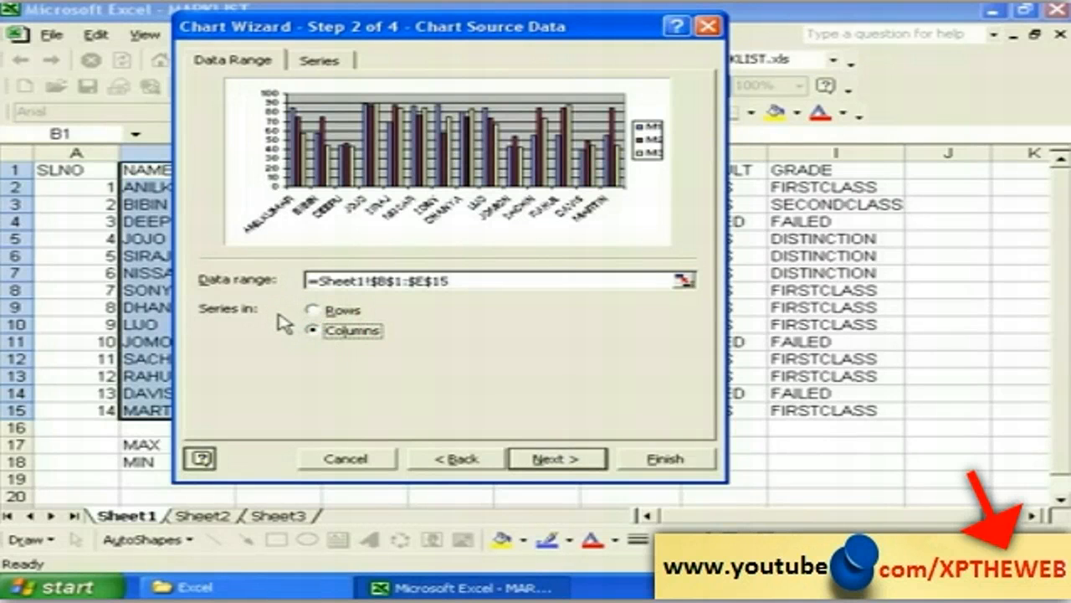
left_click(319, 330)
Step: Title the chart MARKLIST, with NAME on the category axis and MARK on the value axis
left_click(557, 460)
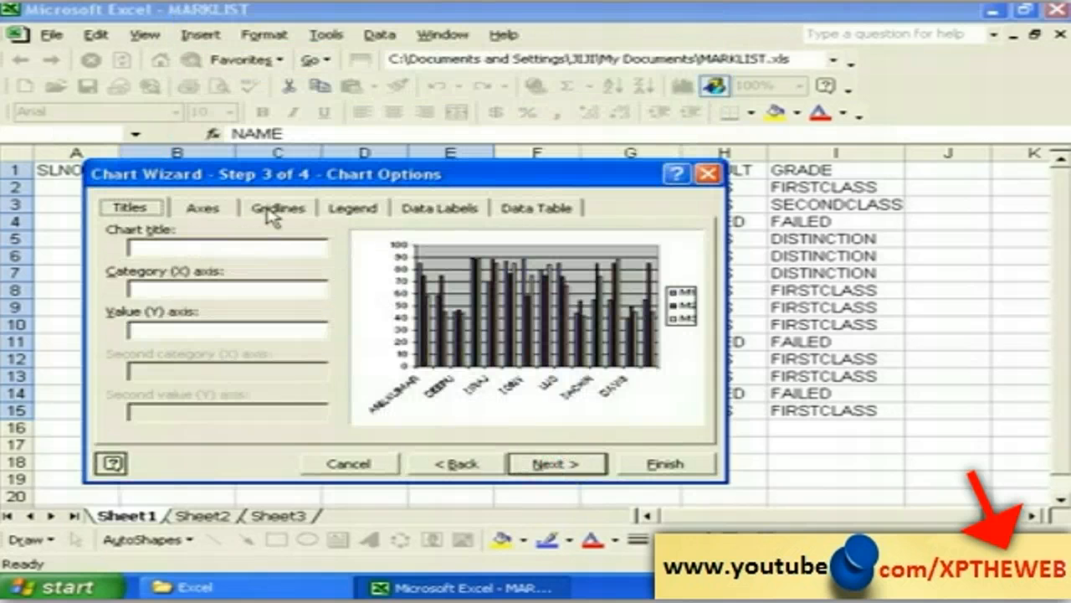
left_click(142, 246)
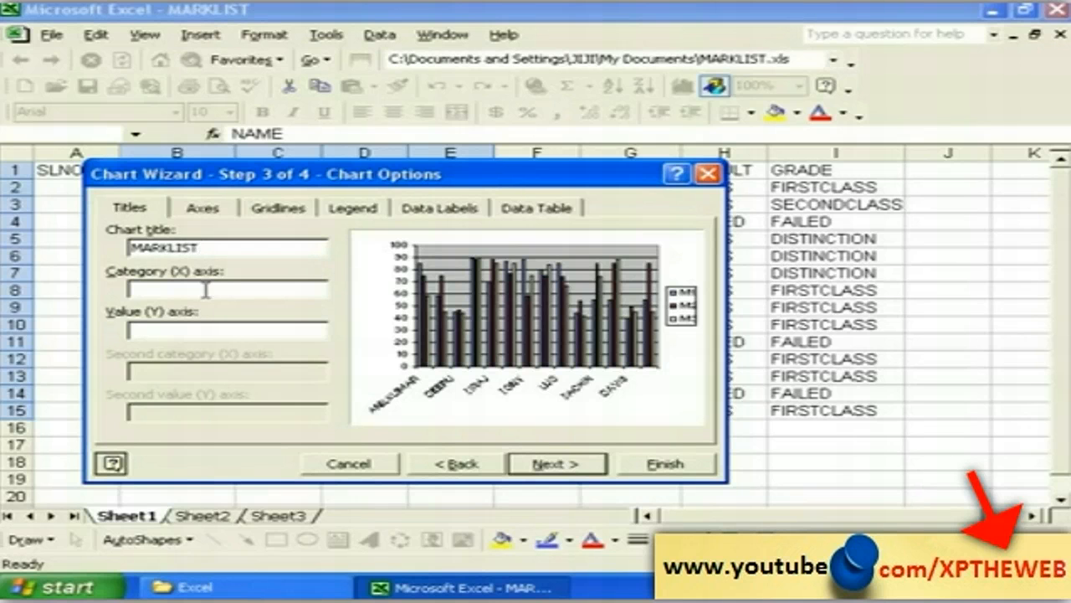
left_click(171, 289)
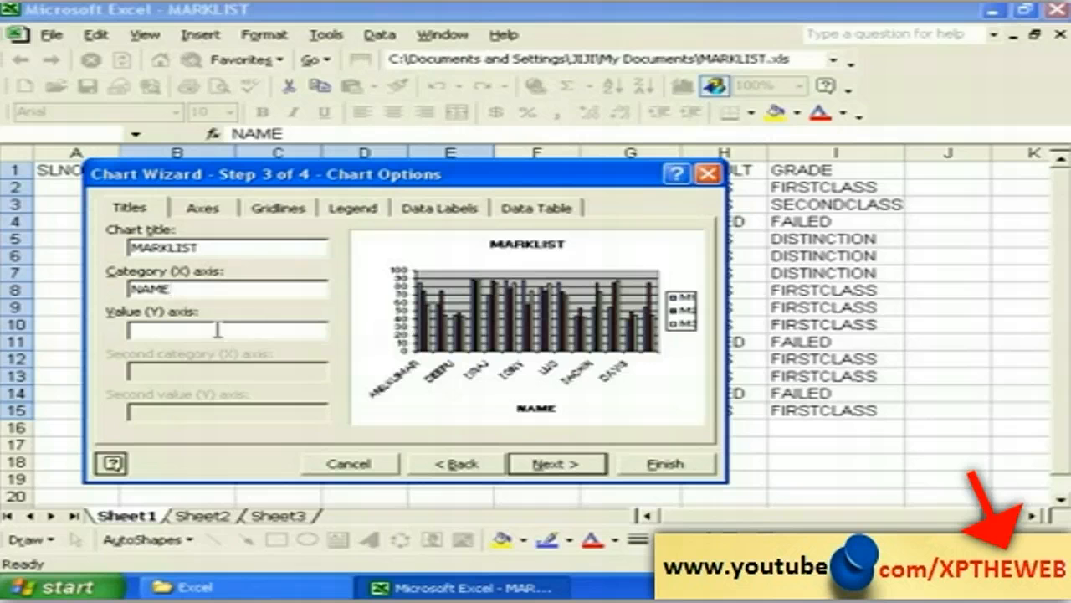
left_click(170, 329)
left_click(553, 465)
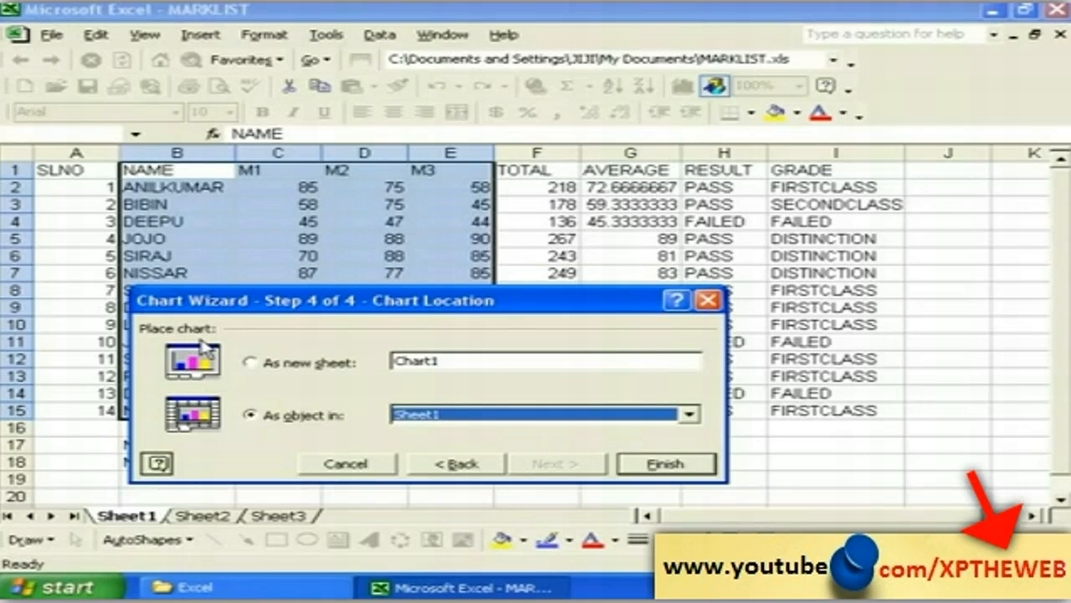
Step: Put the MARKLIST column chart on its own new sheet, Chart1, and finish the wizard
left_click(268, 368)
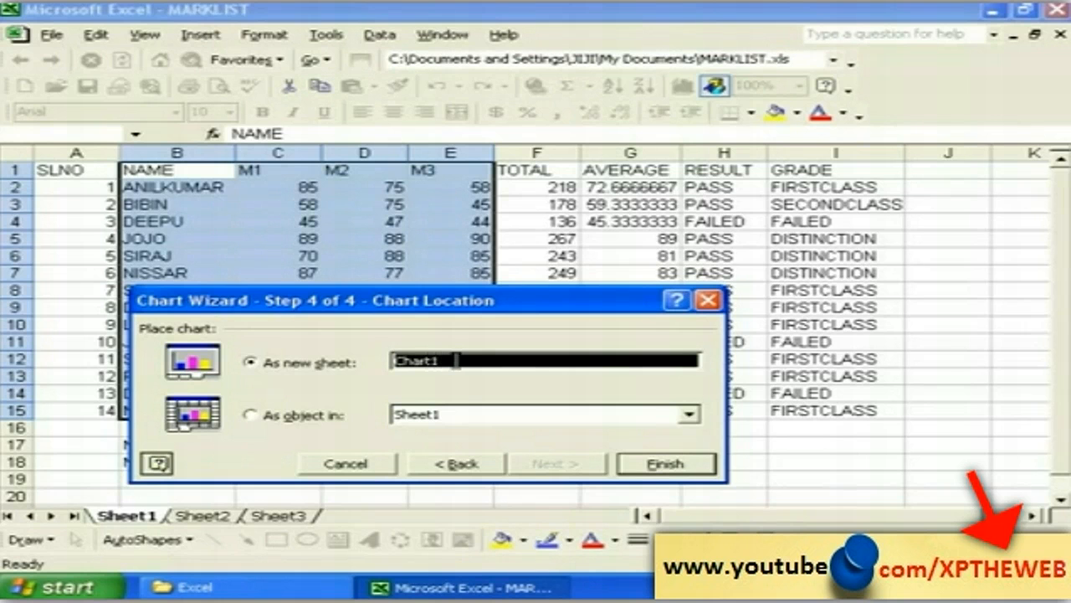
left_click(272, 417)
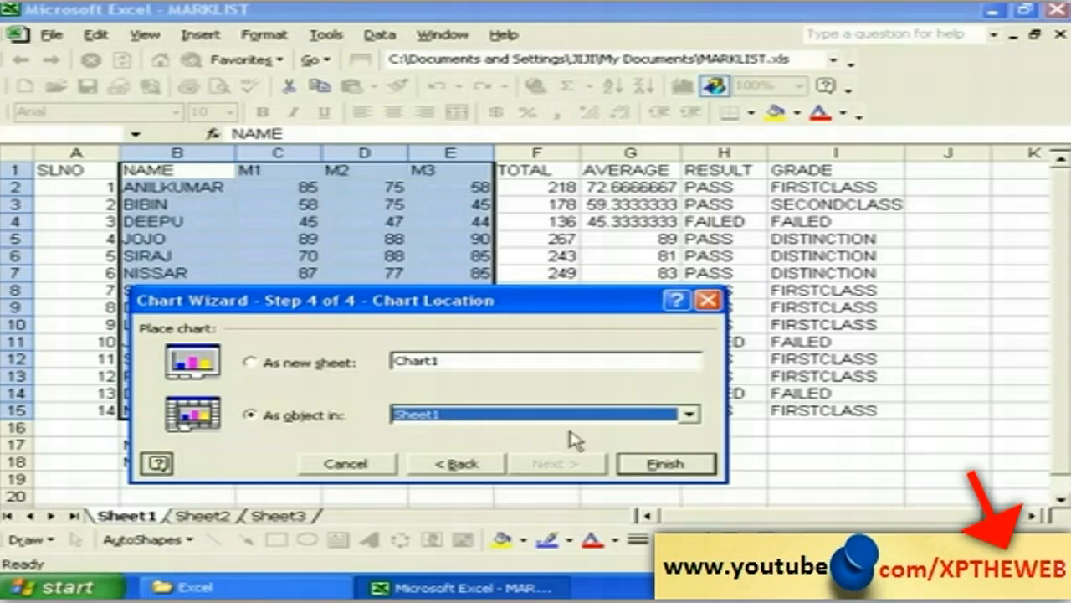
left_click(689, 415)
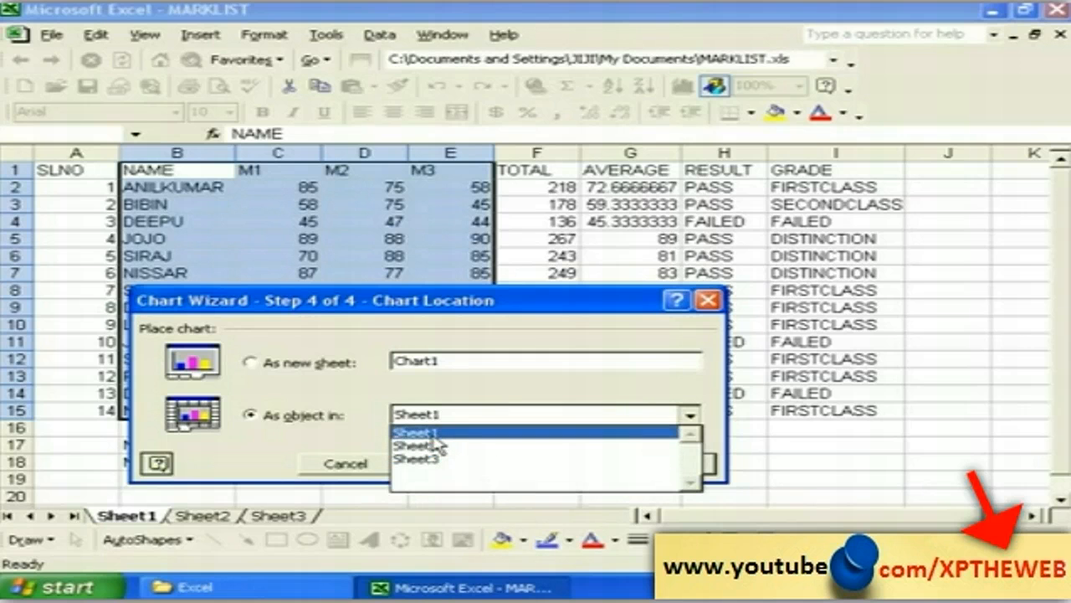
left_click(428, 434)
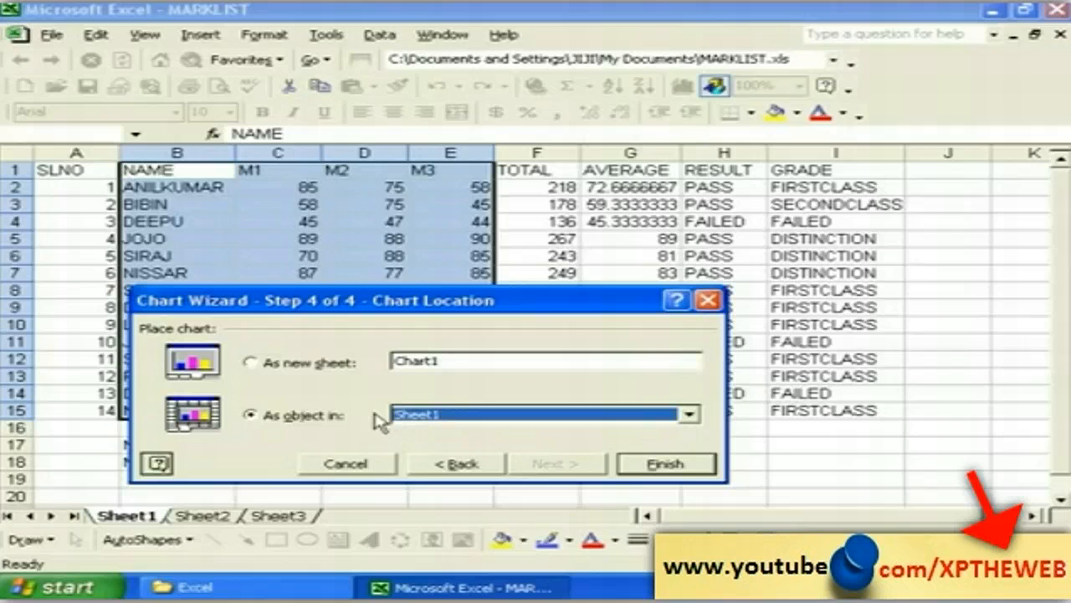
left_click(283, 365)
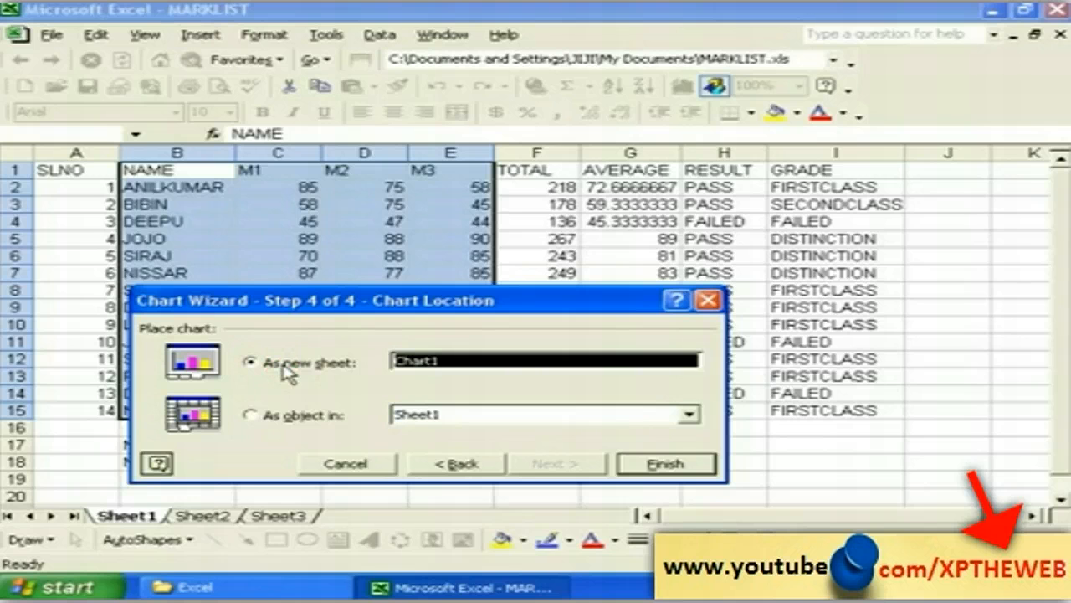
left_click(663, 467)
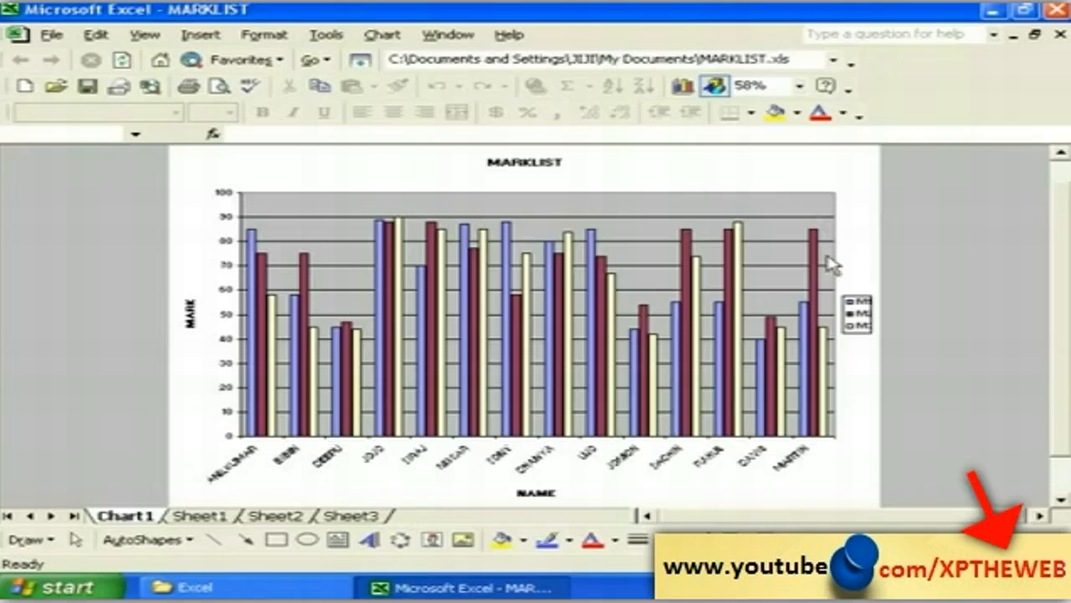
Step: Zoom Chart1 to 75% and scroll down until the student name labels show
left_click(799, 87)
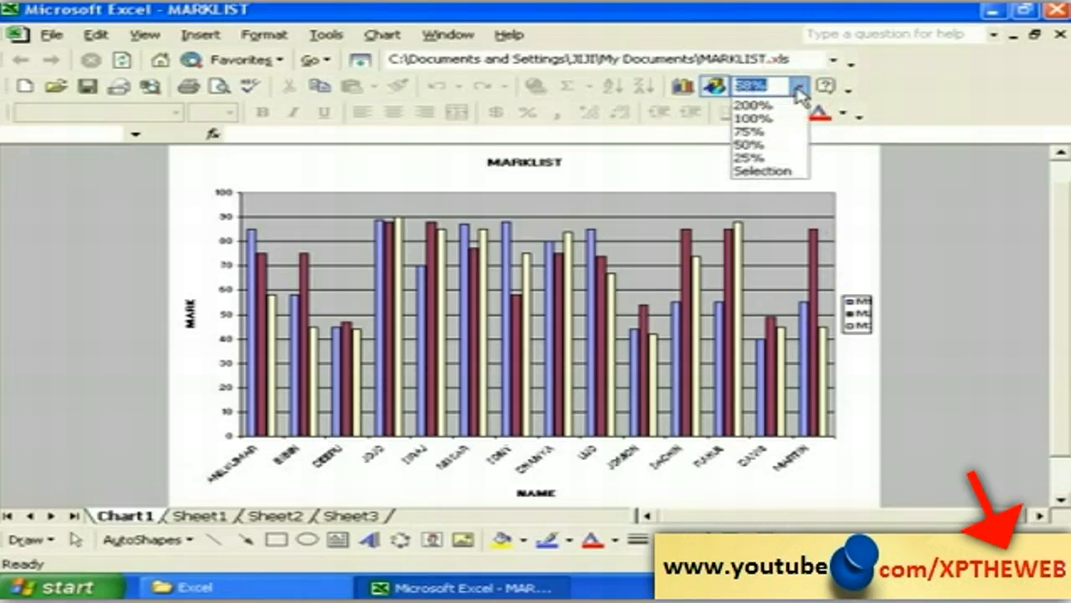
left_click(766, 134)
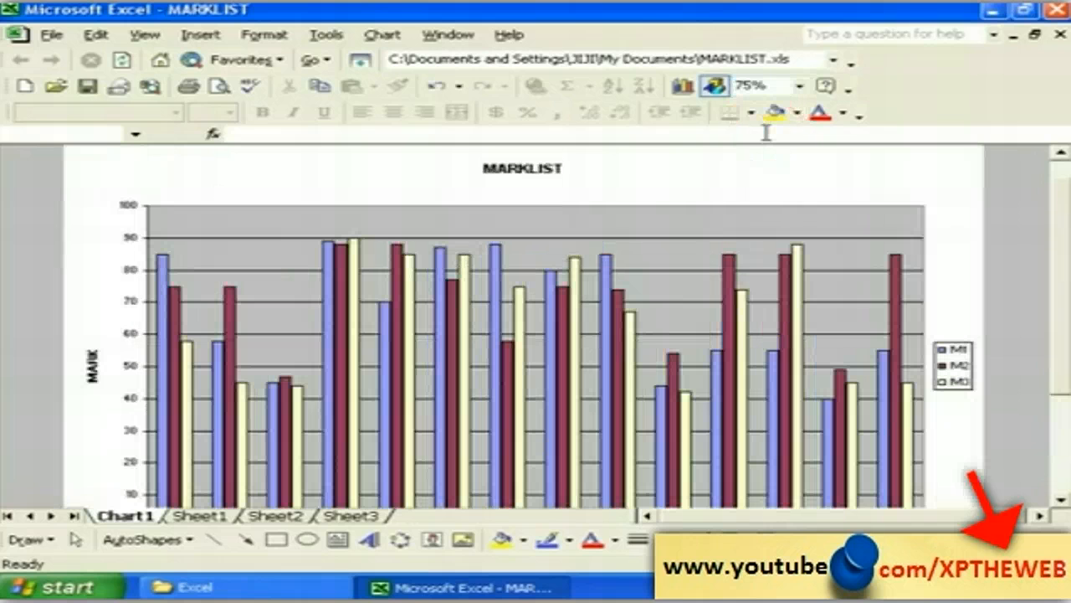
left_click(1061, 500)
left_click(1061, 501)
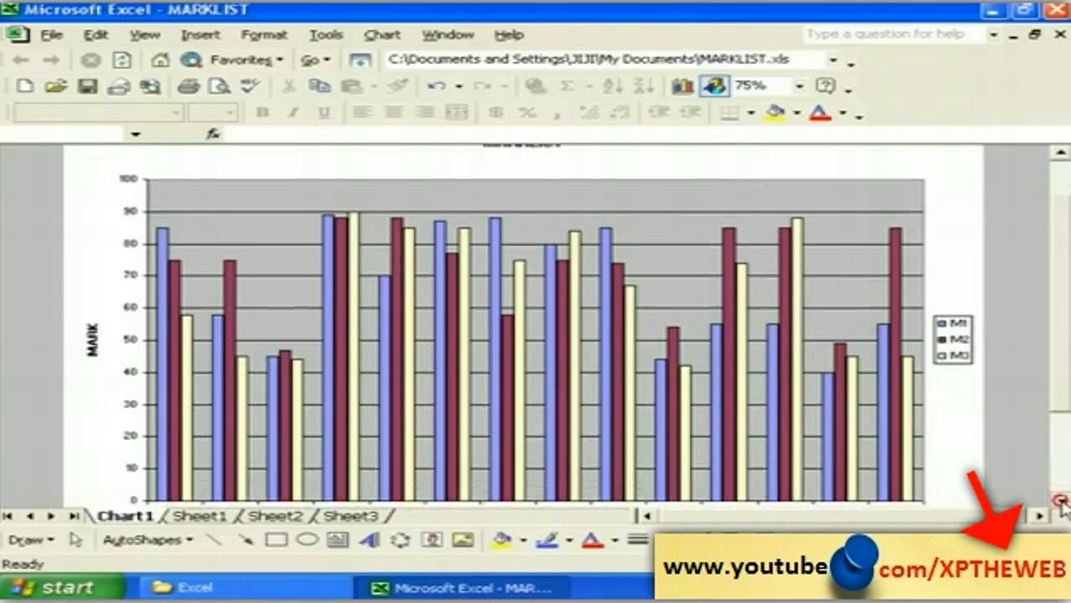
left_click(1061, 500)
left_click(1062, 500)
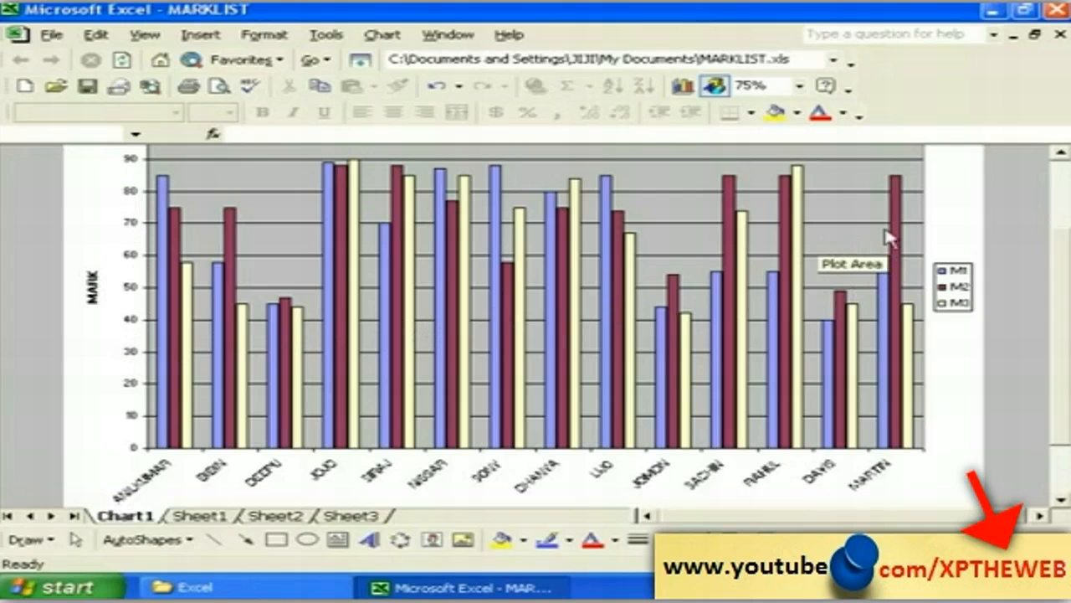
Step: Give the Chart1 plot area a red fill through Format Plot Area
left_click(911, 214)
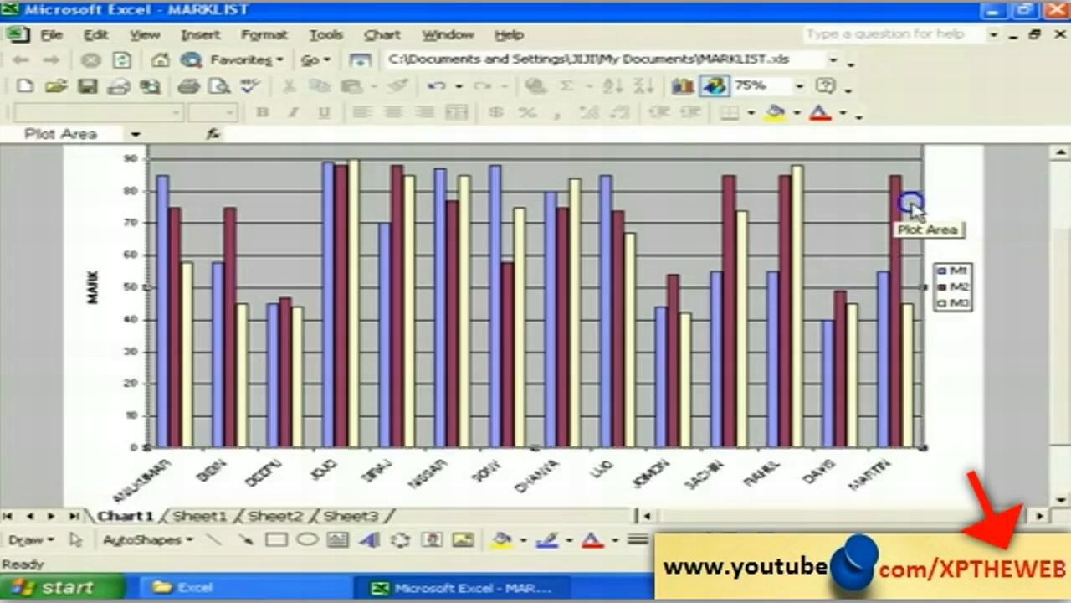
right_click(910, 214)
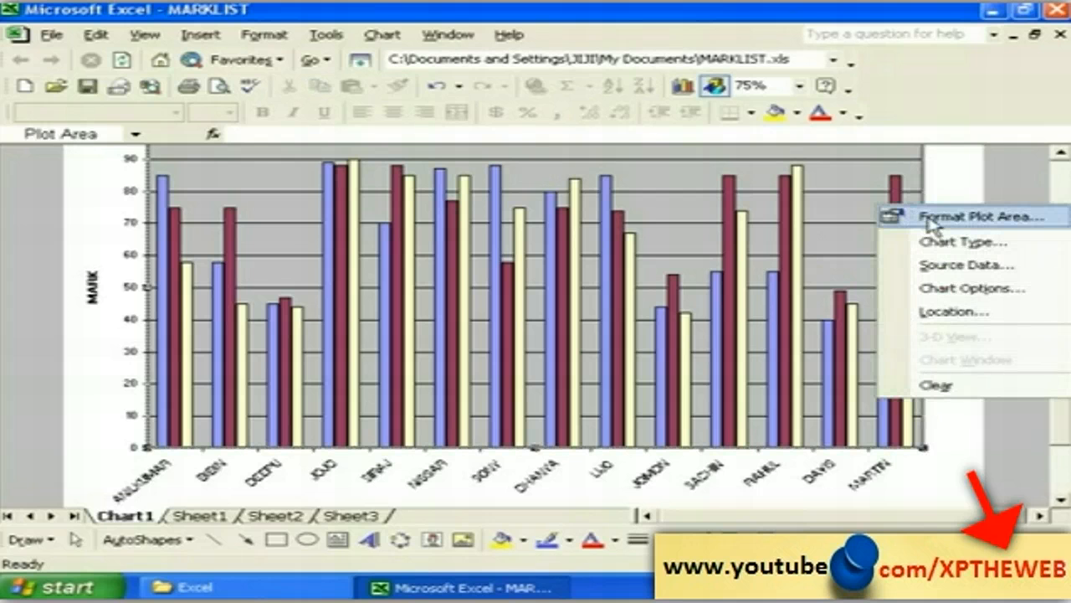
left_click(931, 218)
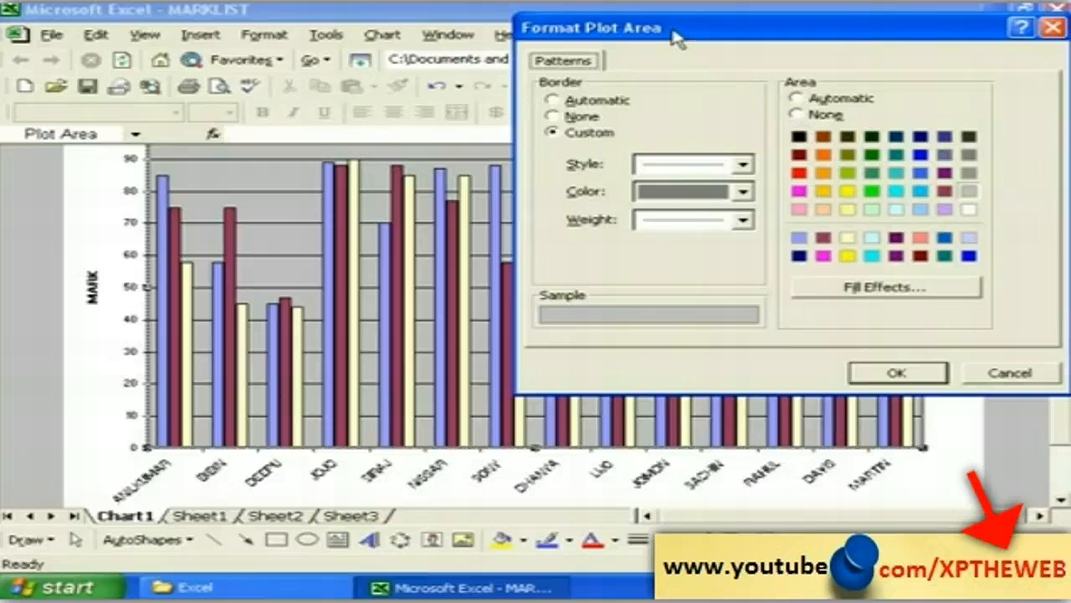
left_click_drag(661, 32, 513, 81)
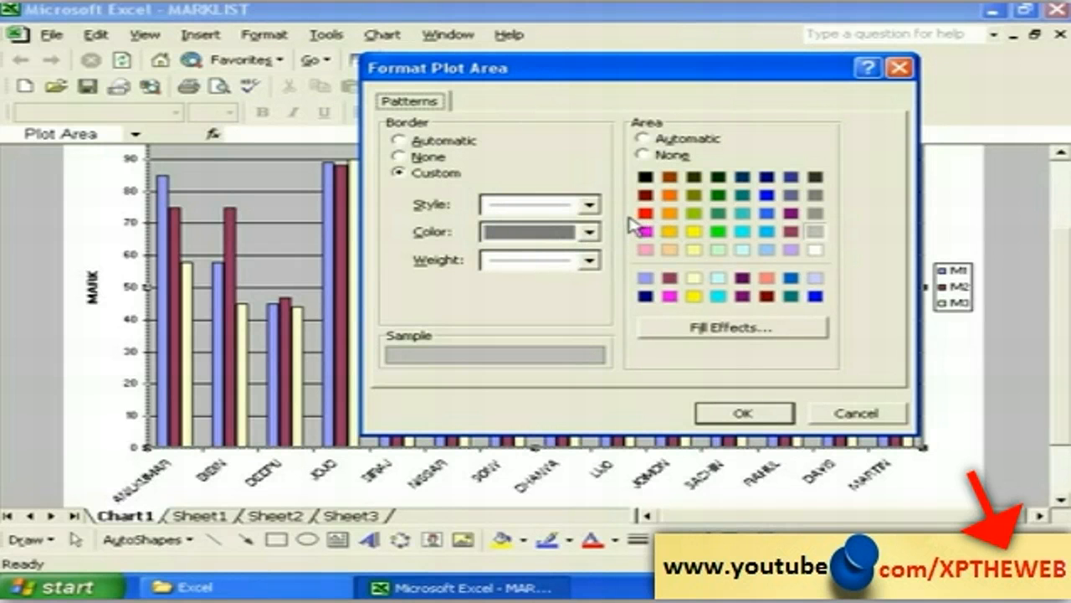
left_click(644, 212)
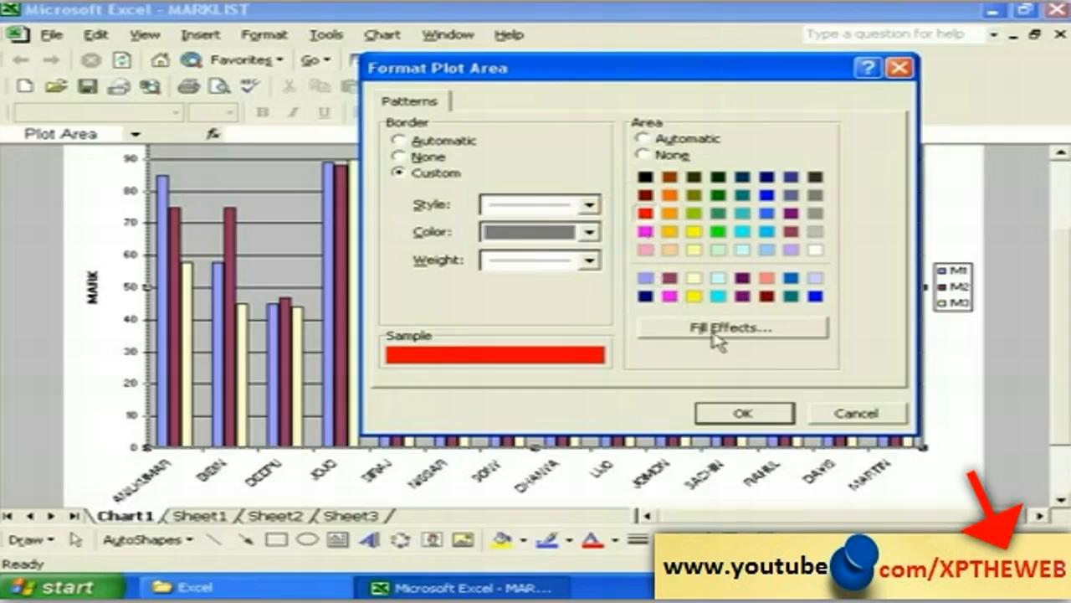
left_click(747, 413)
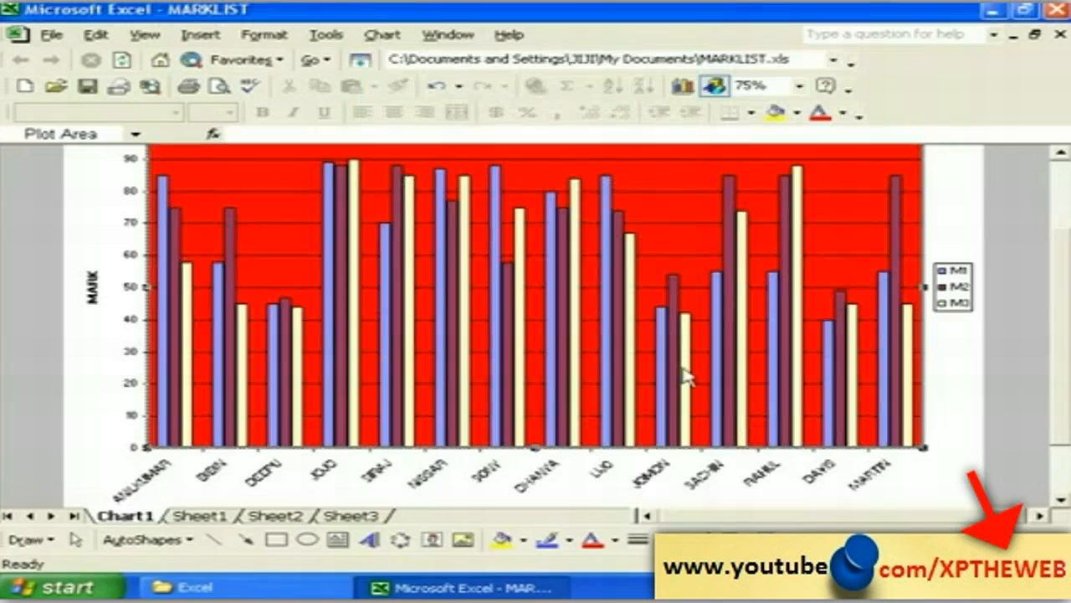
Step: Switch the plot area fill from red to a blue swatch
right_click(527, 172)
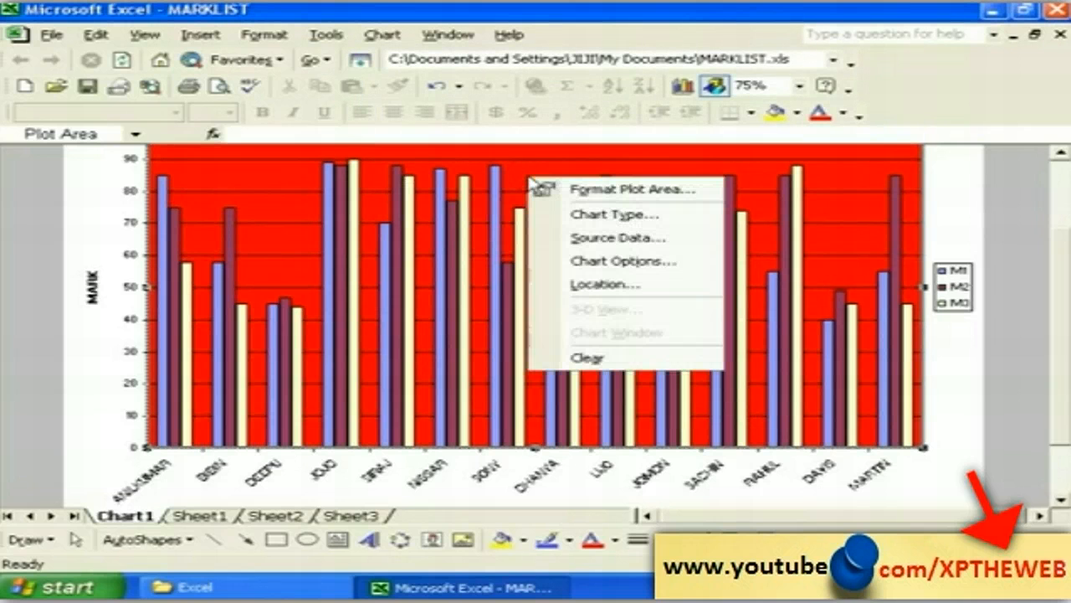
left_click(545, 186)
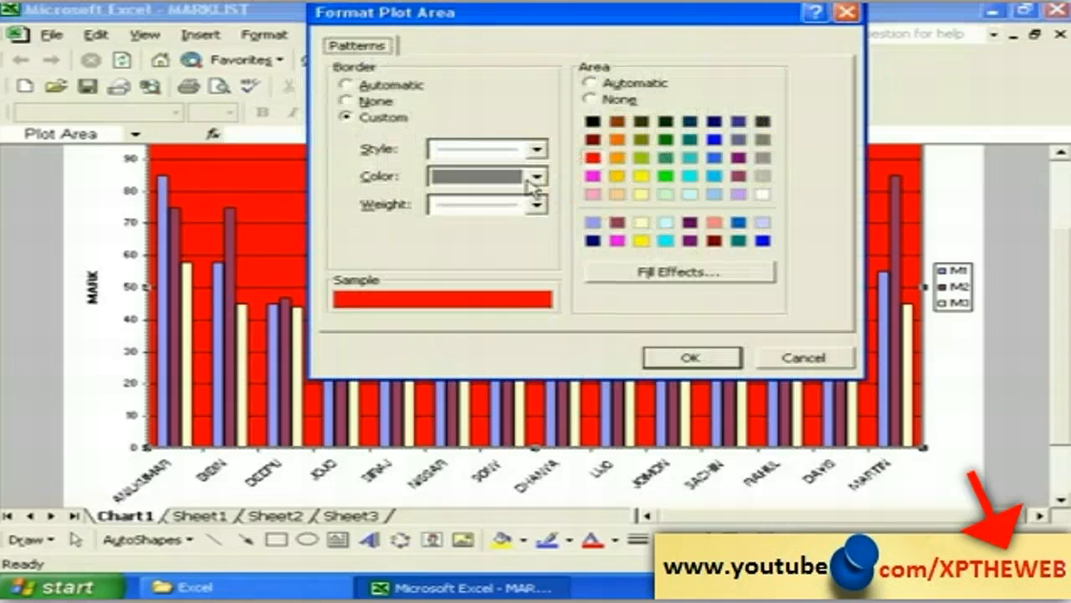
left_click_drag(394, 23, 343, 82)
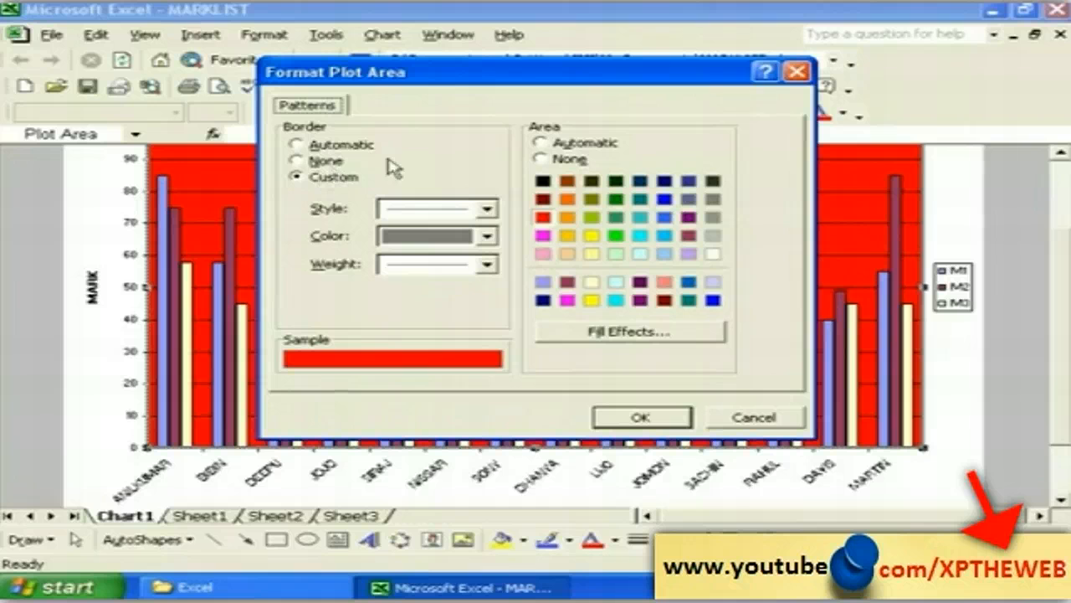
left_click(544, 142)
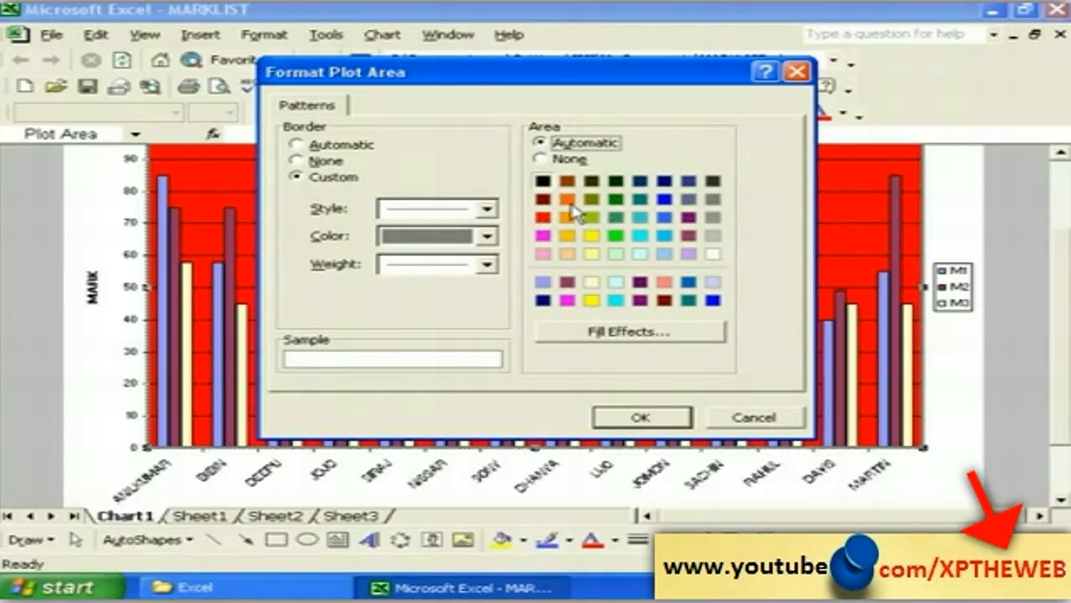
left_click(664, 198)
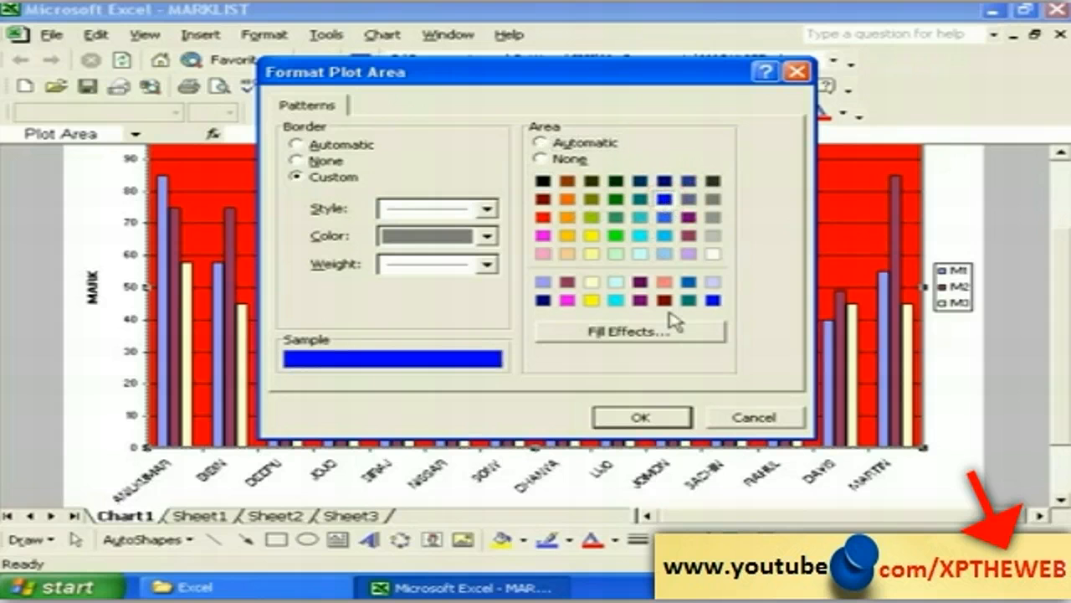
left_click(657, 419)
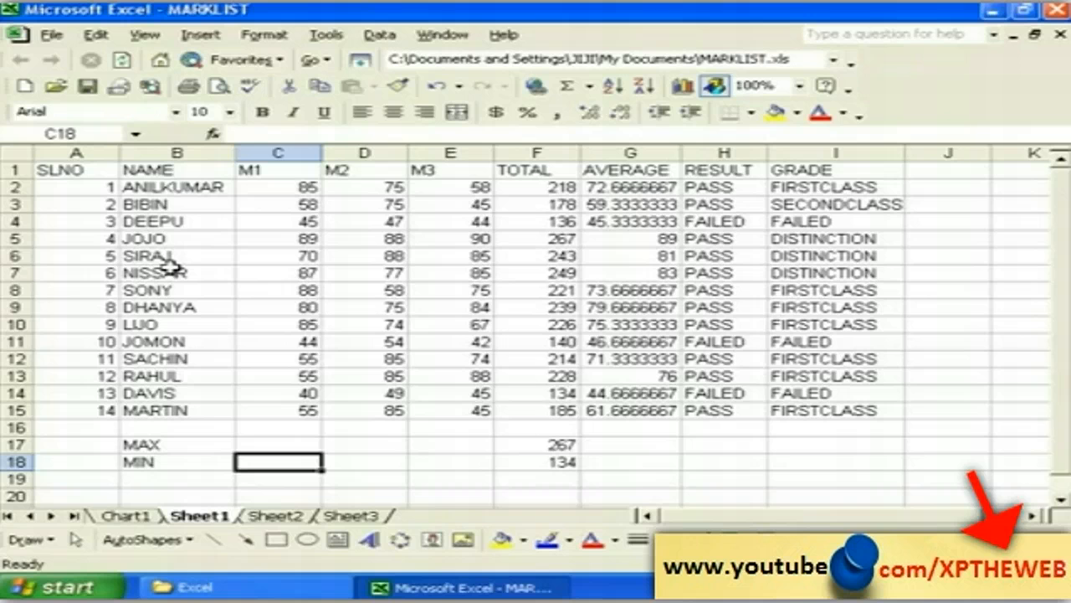
Step: Start a new Chart Wizard chart using the plain flat Pie sub-type
left_click(199, 36)
left_click(241, 126)
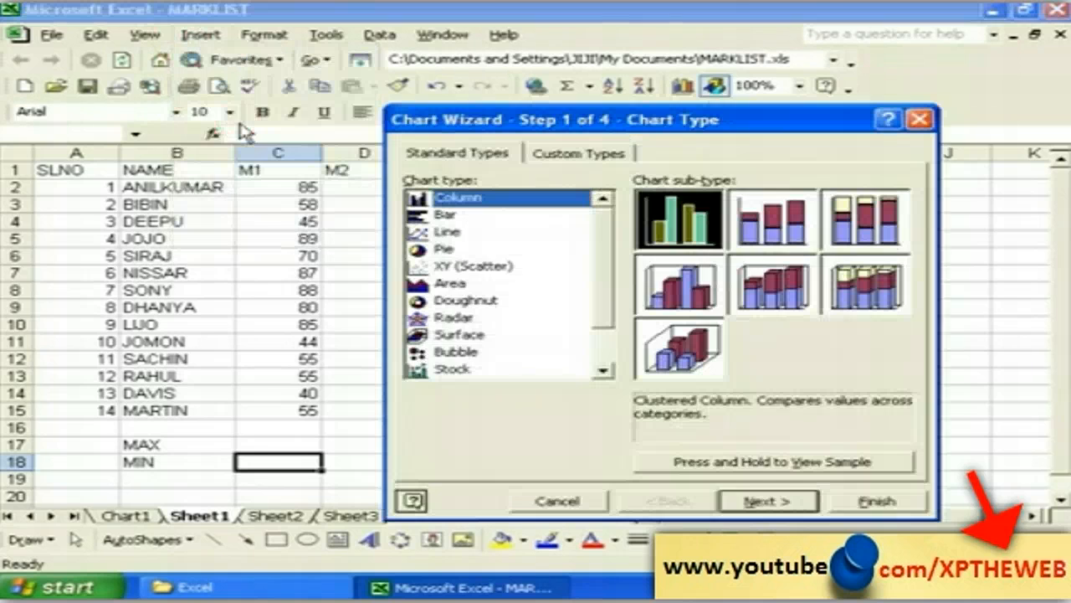
left_click_drag(452, 120, 329, 103)
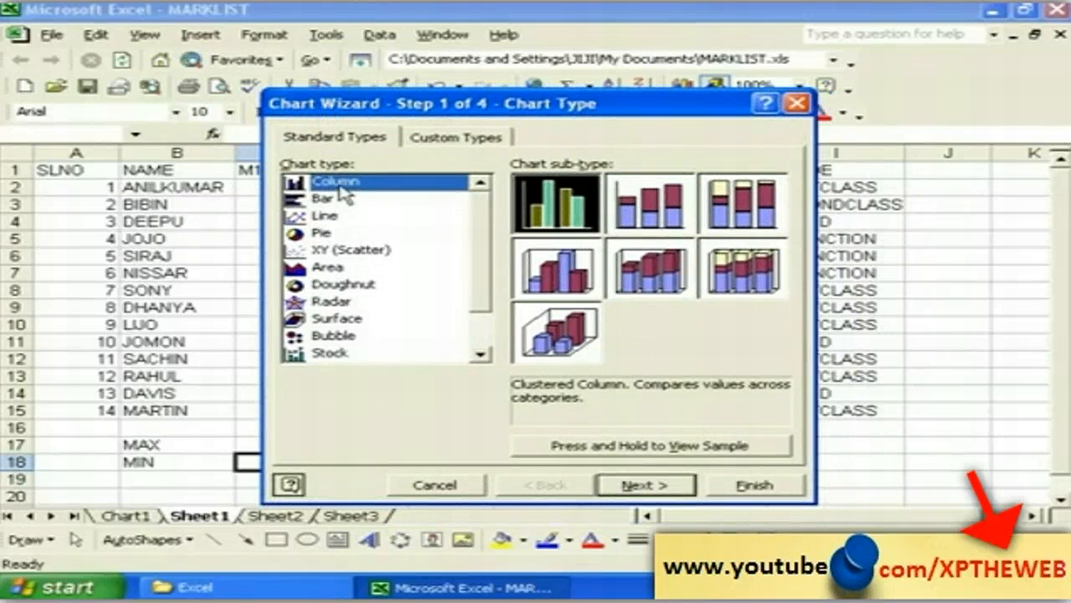
left_click(323, 199)
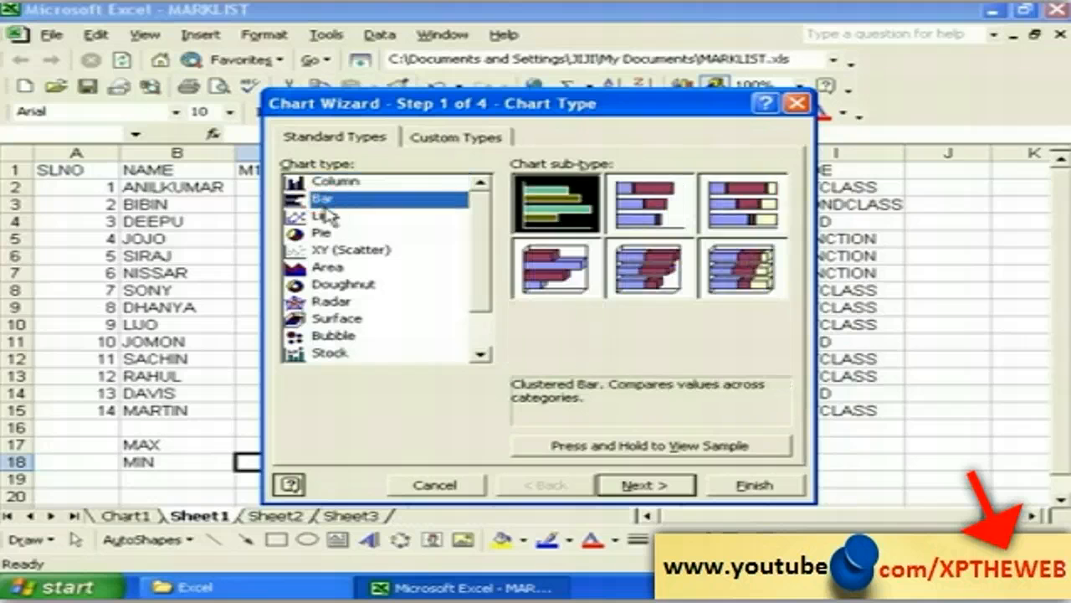
left_click(323, 215)
left_click(324, 233)
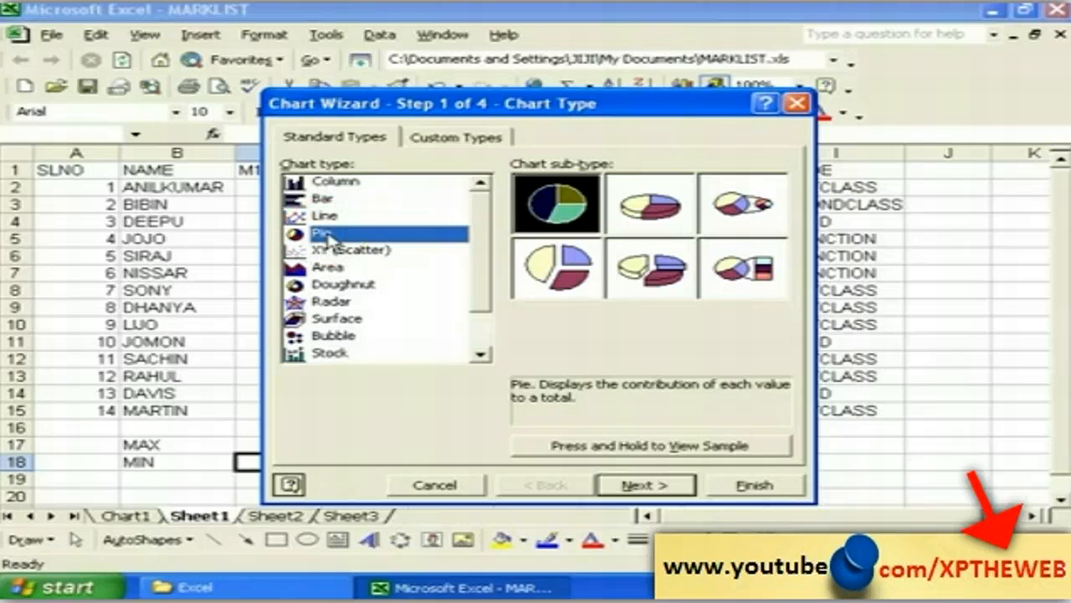
left_click(550, 212)
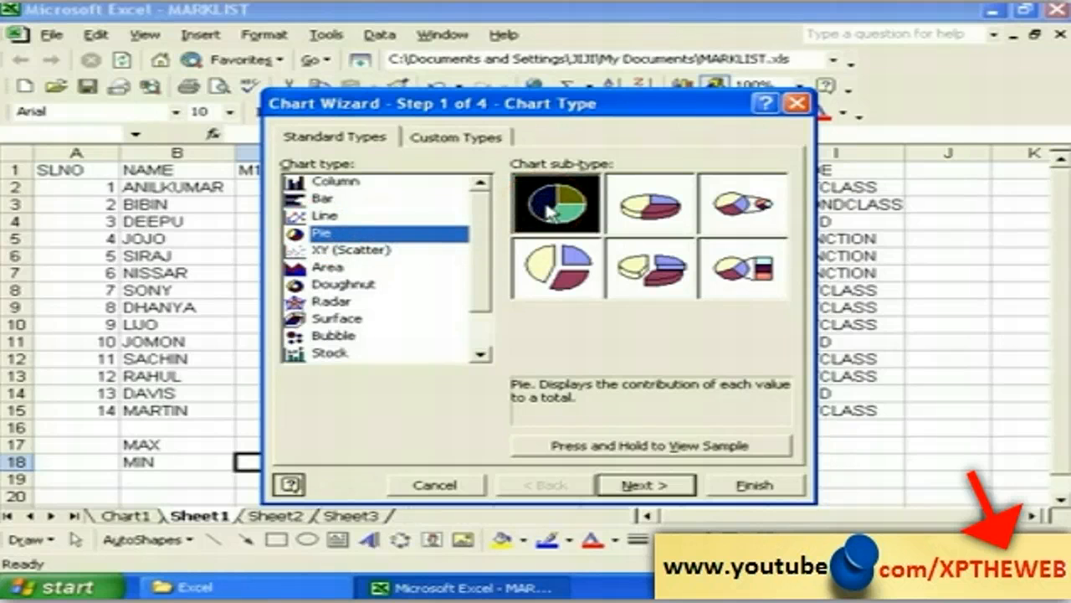
left_click(643, 485)
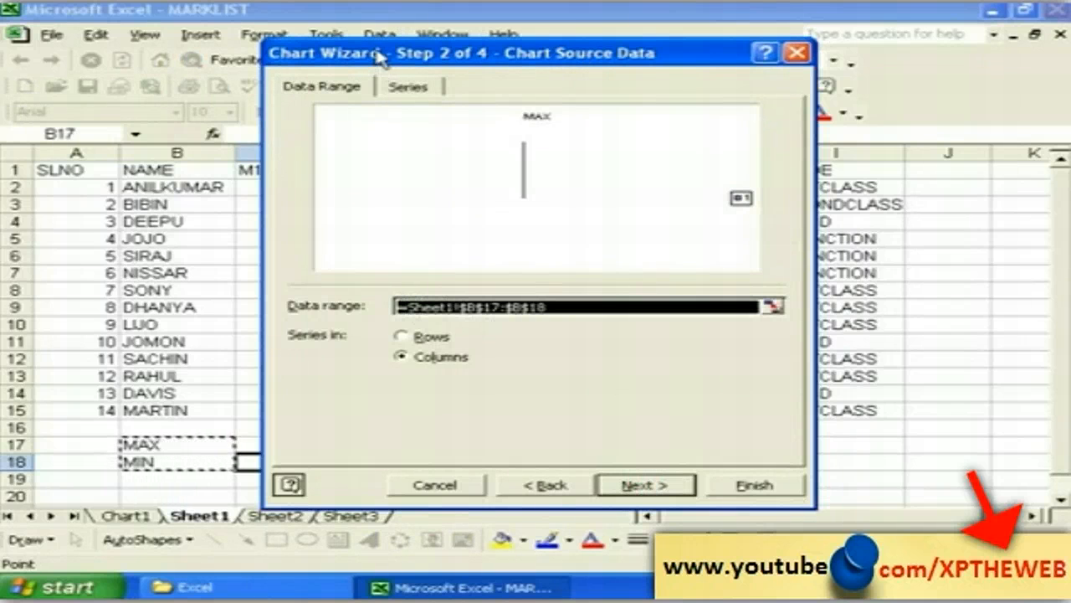
Step: Set the pie chart's data range to B1:E15 with series in columns
left_click_drag(380, 57, 663, 63)
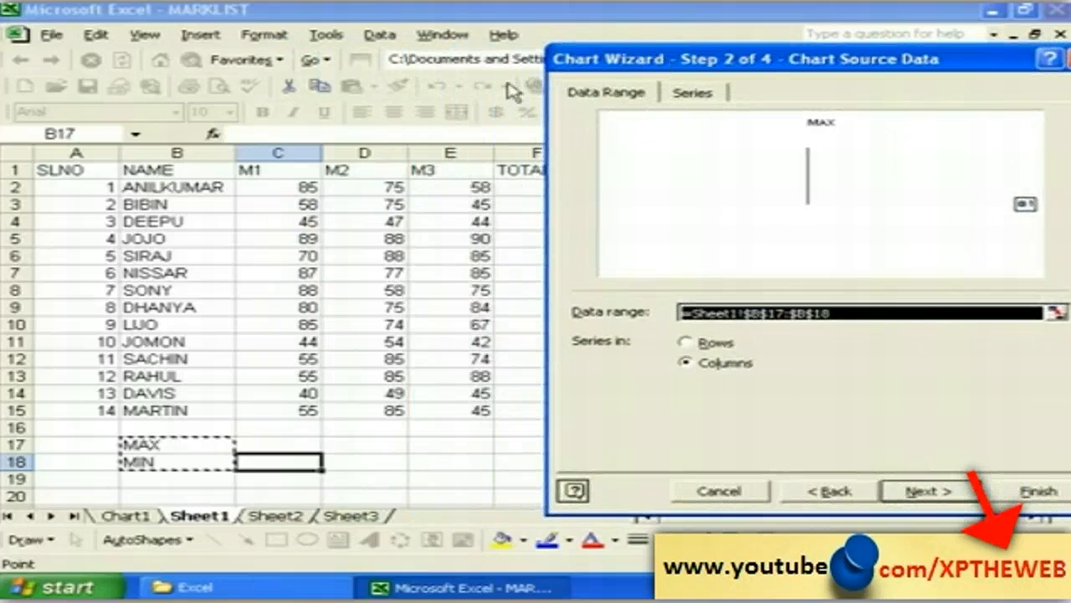
left_click_drag(139, 170, 454, 410)
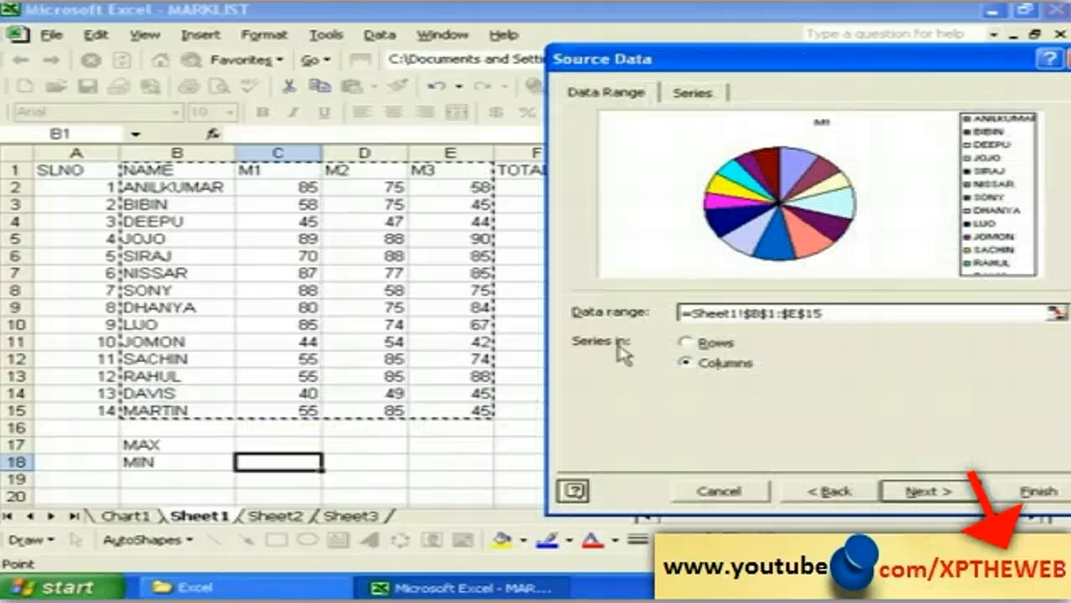
left_click_drag(631, 59, 371, 60)
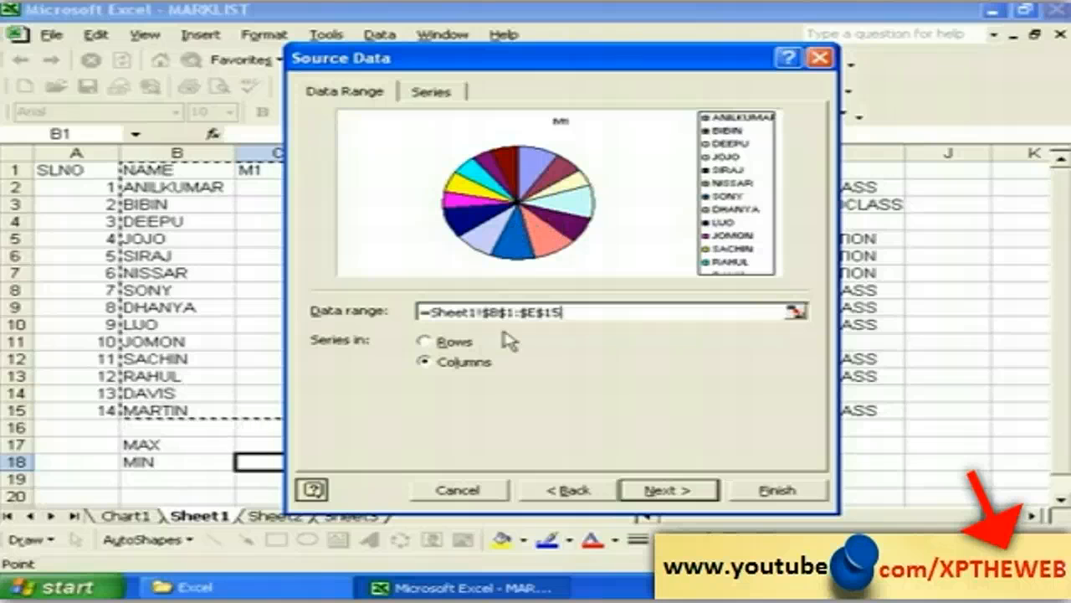
left_click(448, 344)
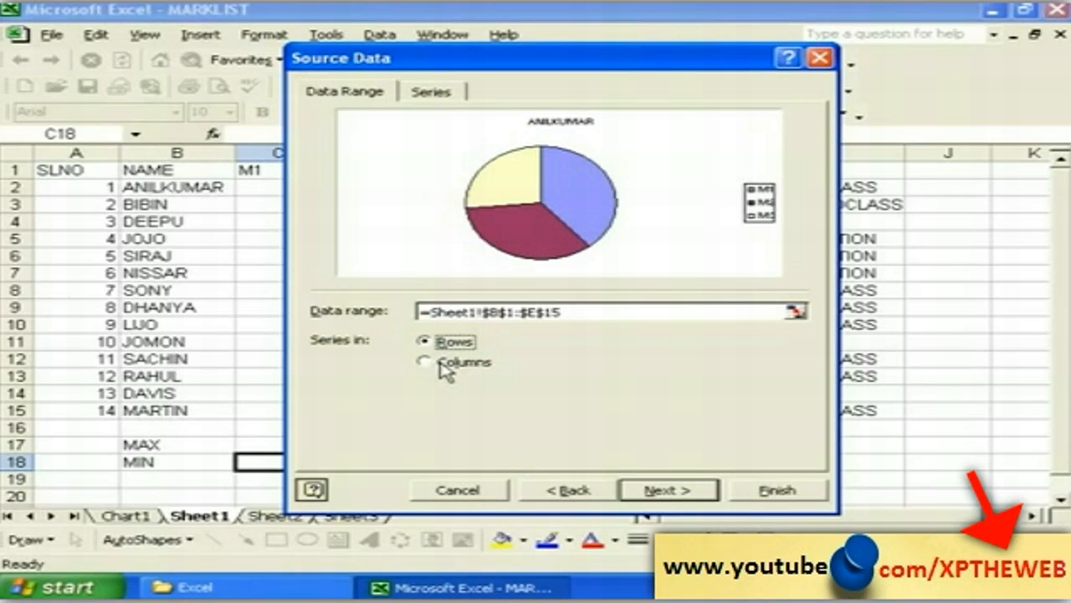
left_click(437, 363)
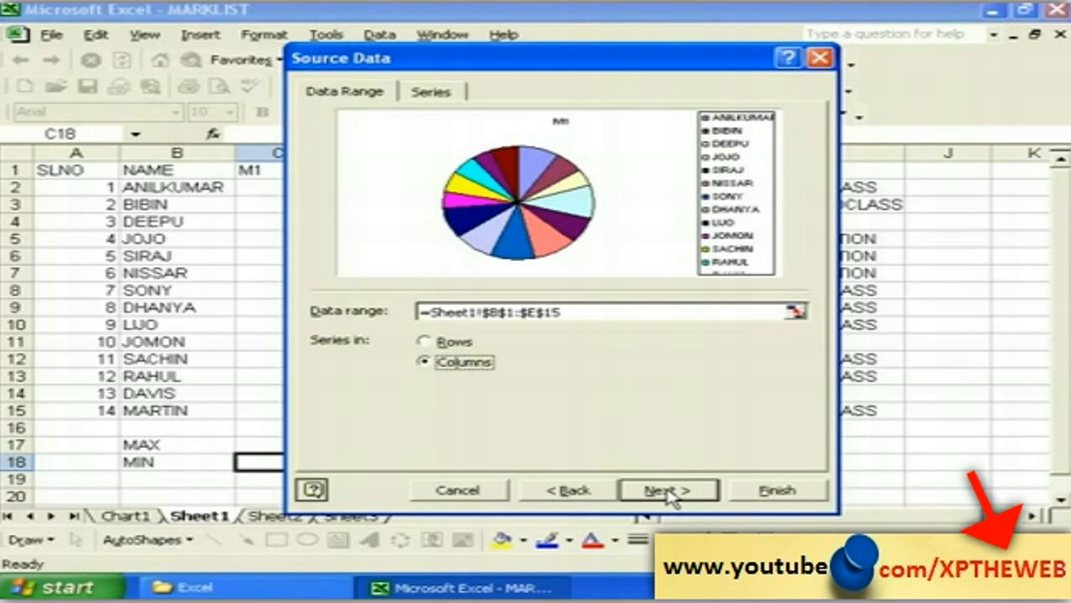
left_click(670, 492)
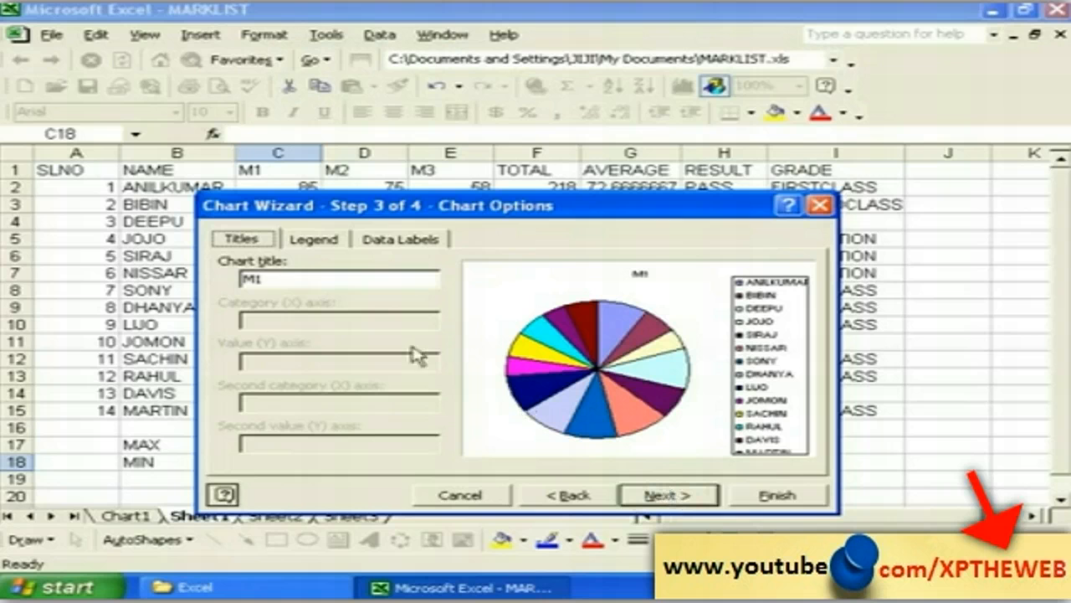
Step: Replace the M1 title with MARK and finish the pie chart on new sheet Chart2
left_click(280, 279)
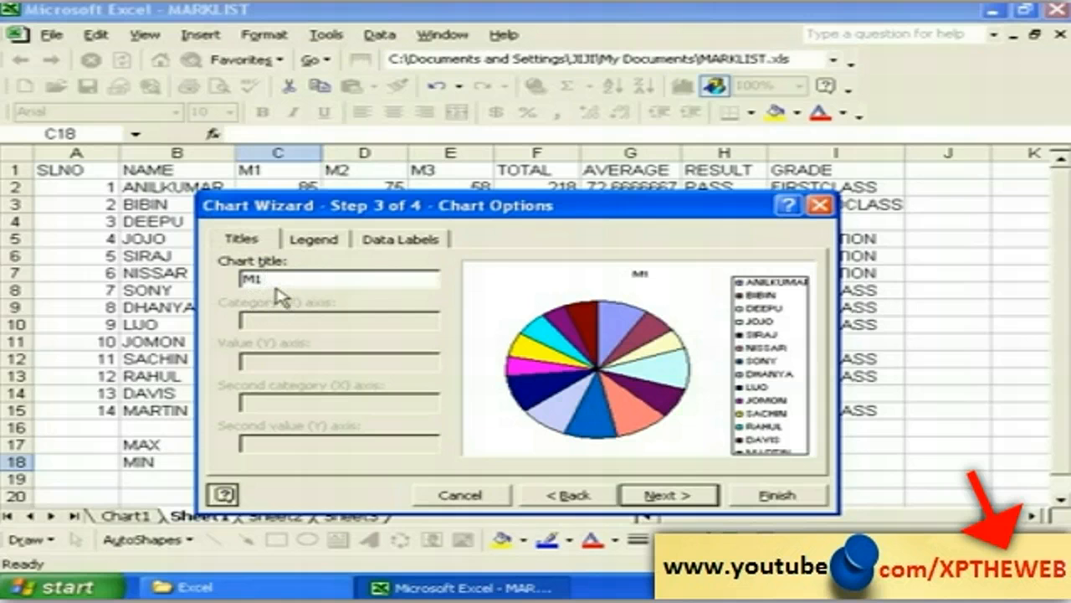
left_click(274, 282)
left_click(684, 496)
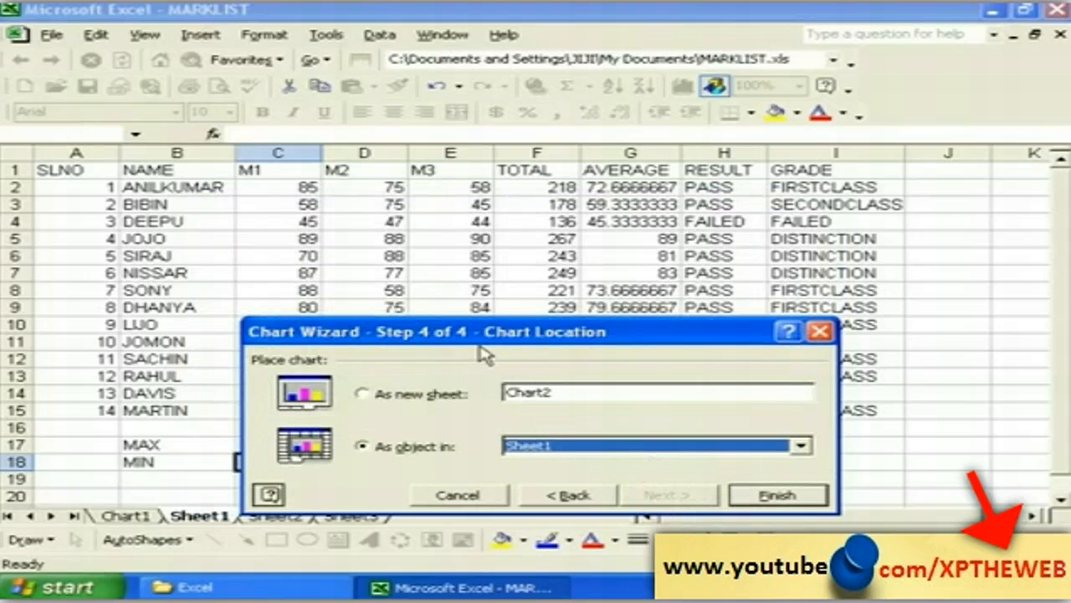
left_click_drag(469, 342, 421, 251)
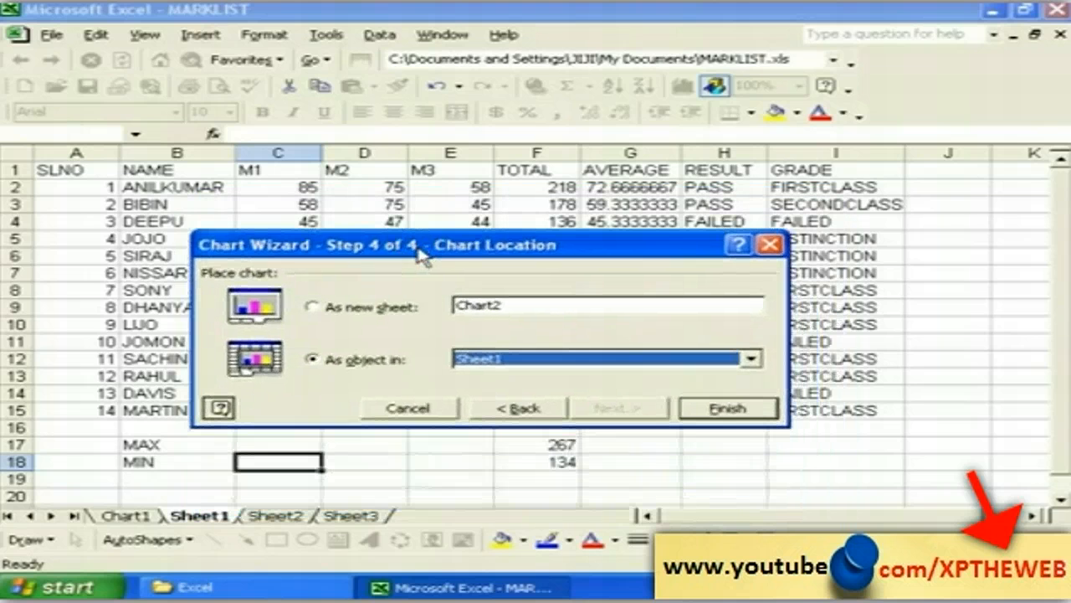
left_click(332, 309)
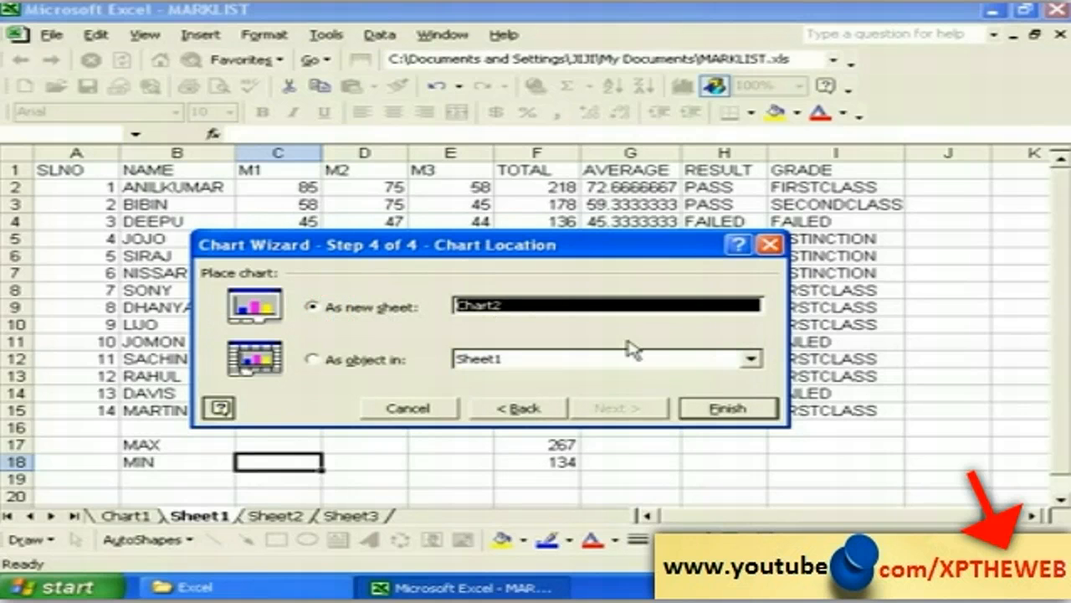
left_click(726, 409)
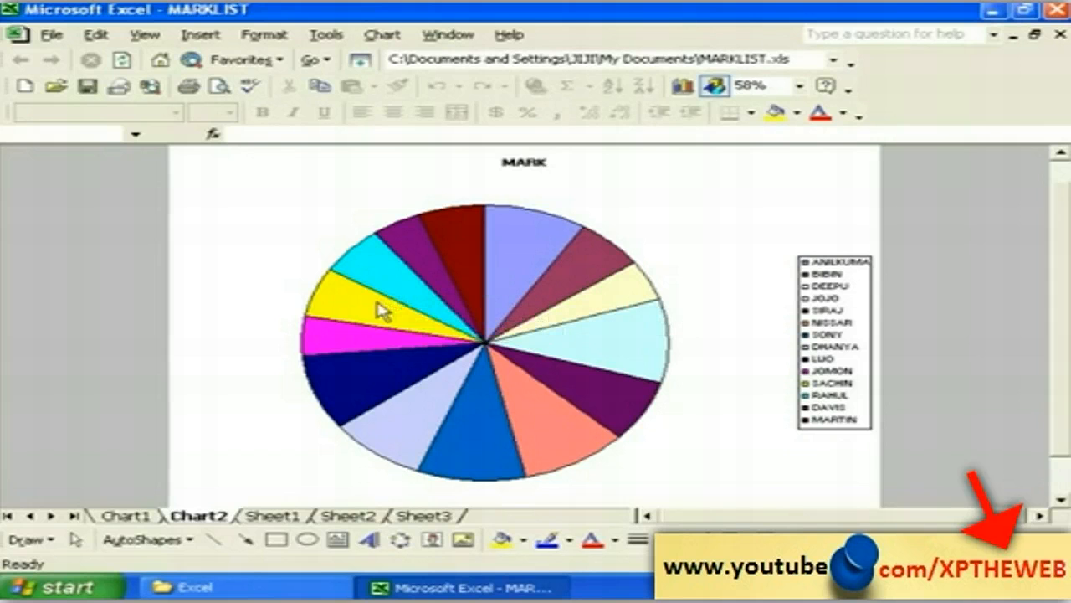
mouse_move(449, 243)
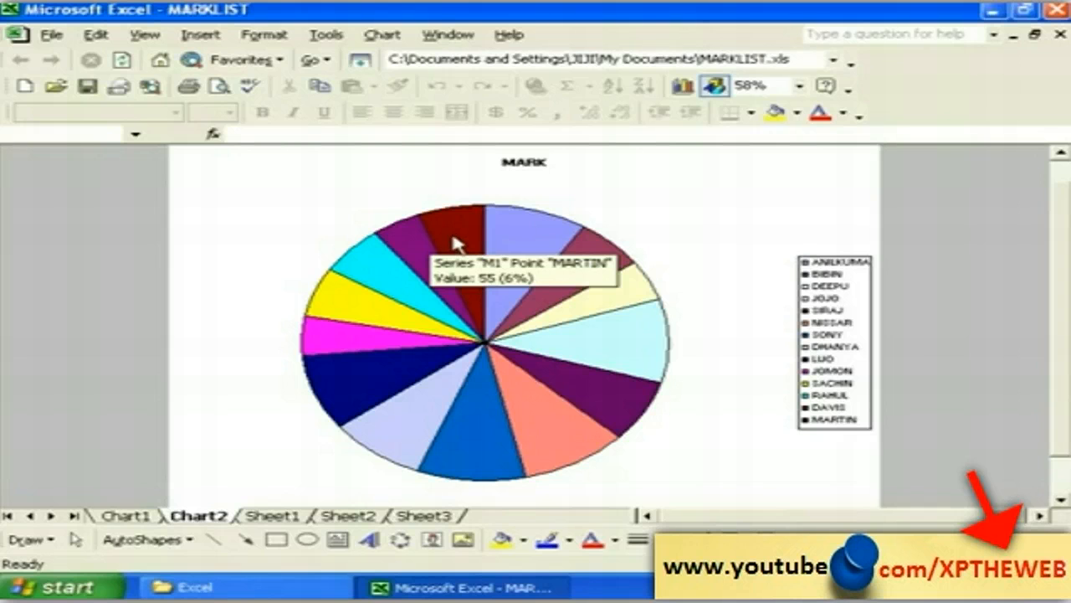
mouse_move(495, 242)
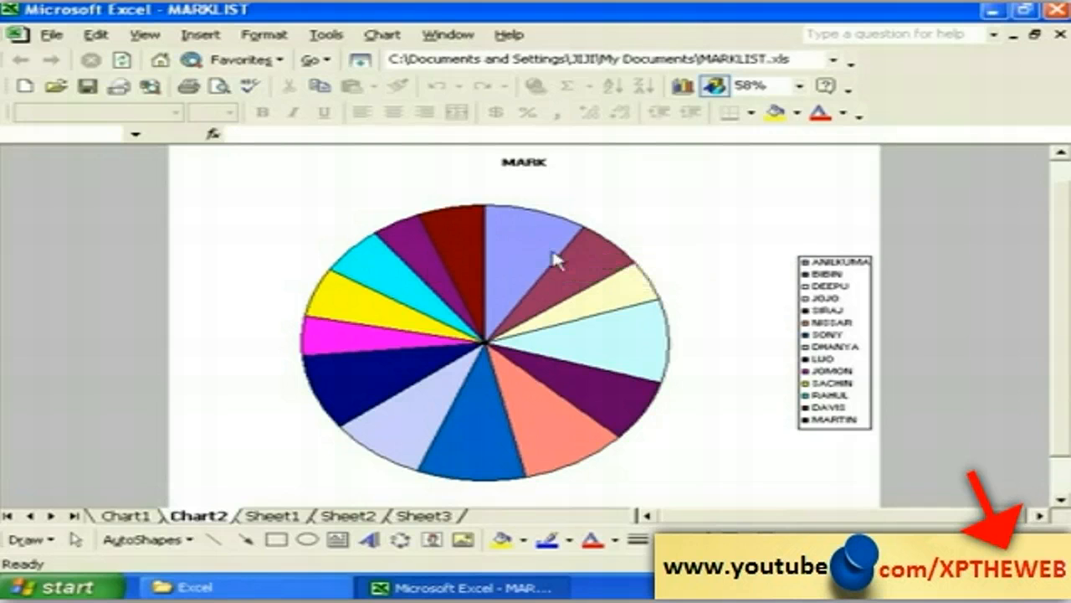
mouse_move(575, 279)
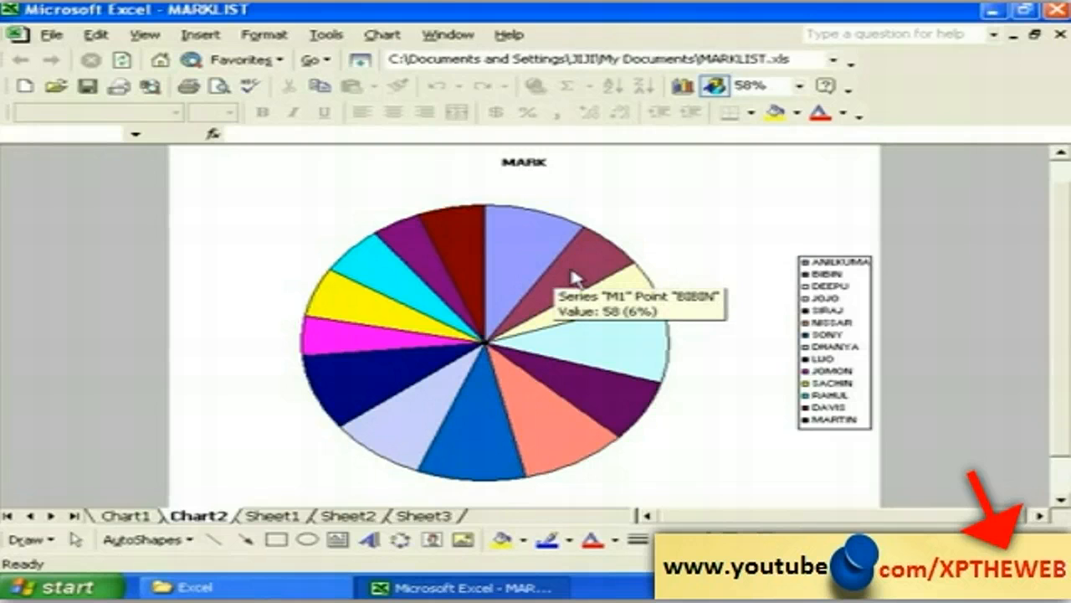
mouse_move(596, 306)
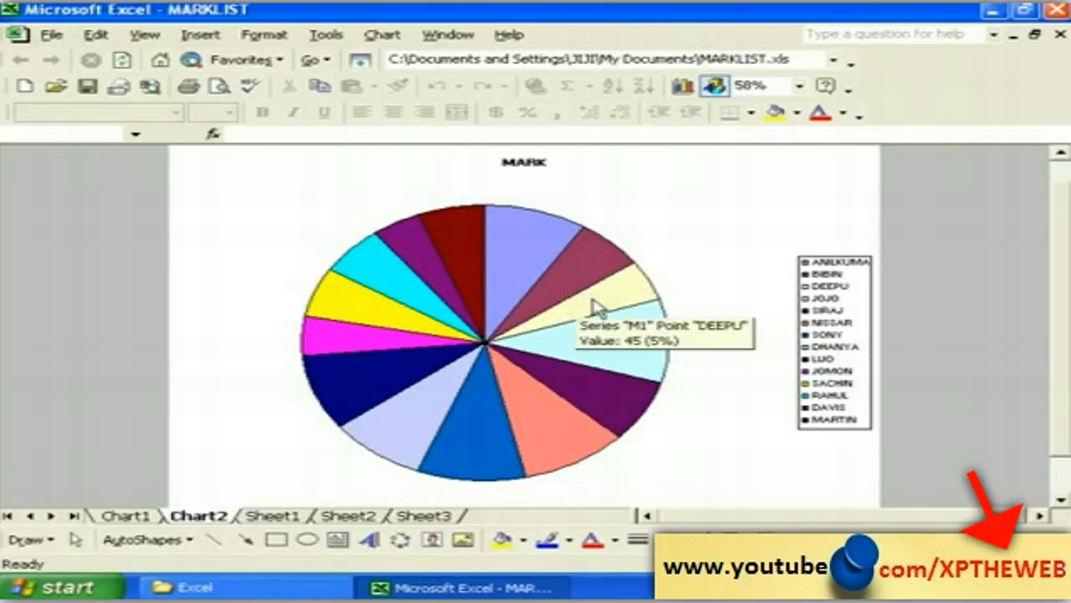
mouse_move(591, 338)
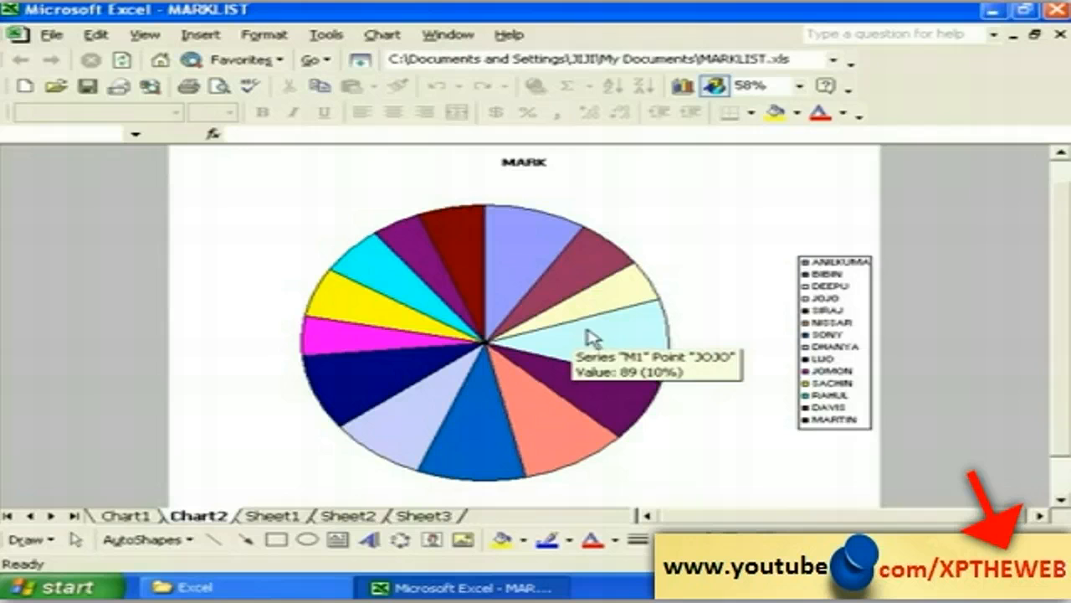
mouse_move(421, 355)
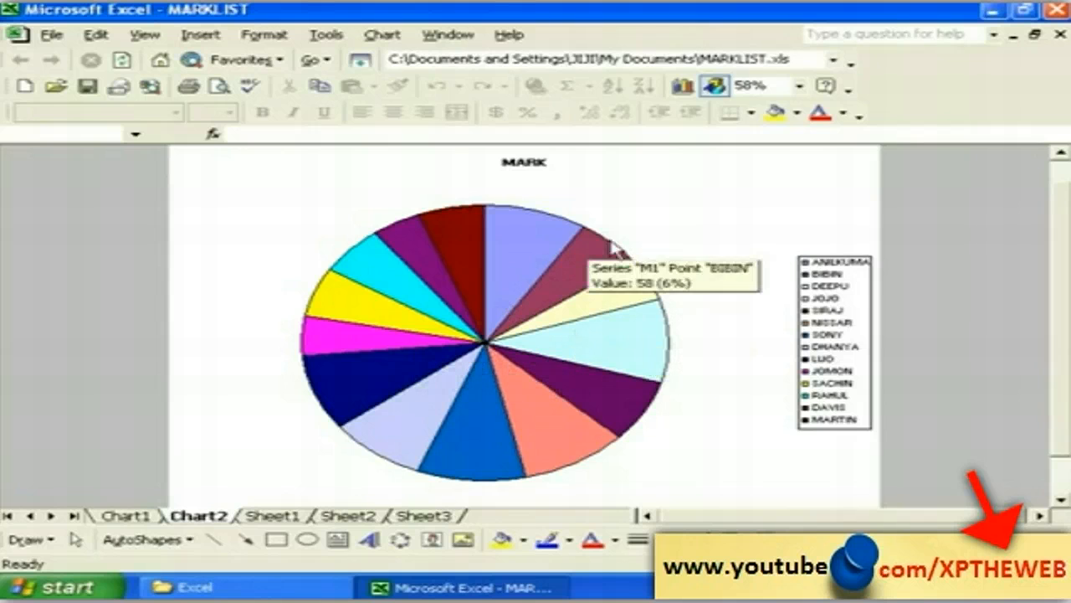
Step: Make the chart area font bold, size 11 and red
right_click(688, 185)
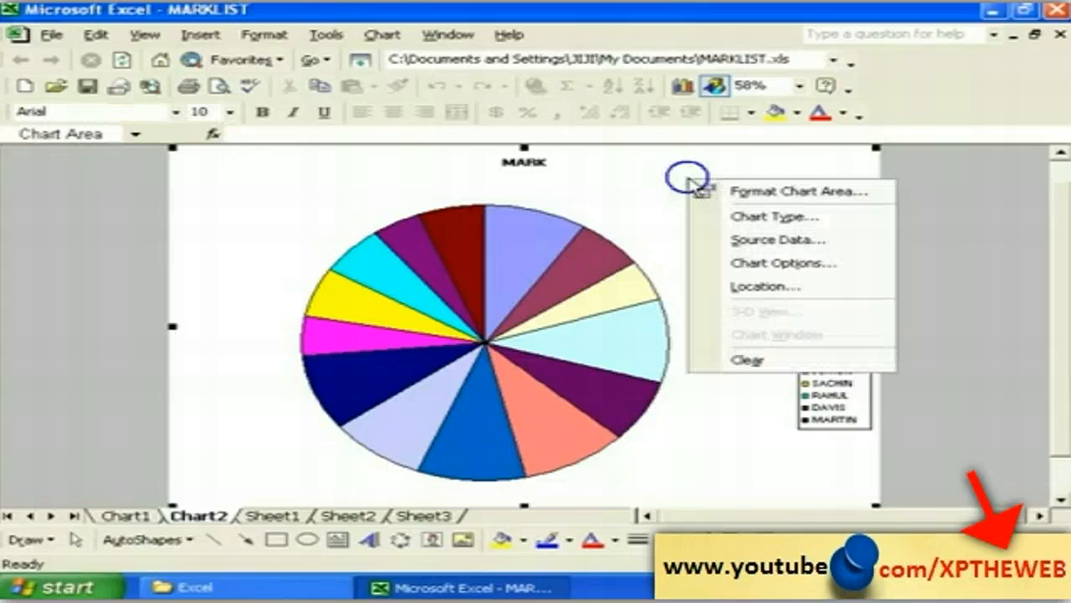
left_click(753, 193)
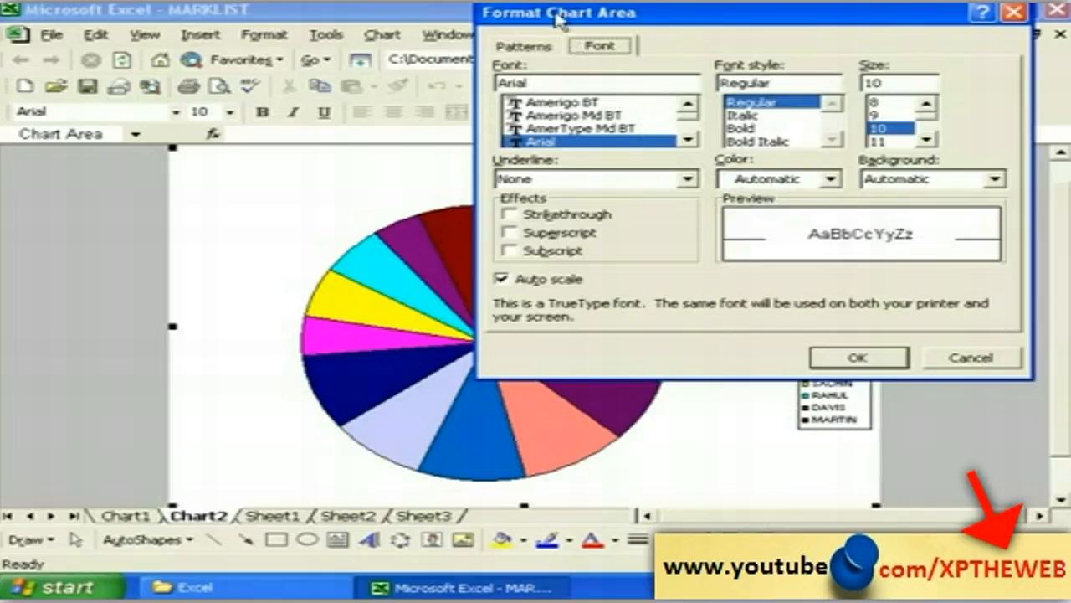
left_click_drag(562, 22, 439, 72)
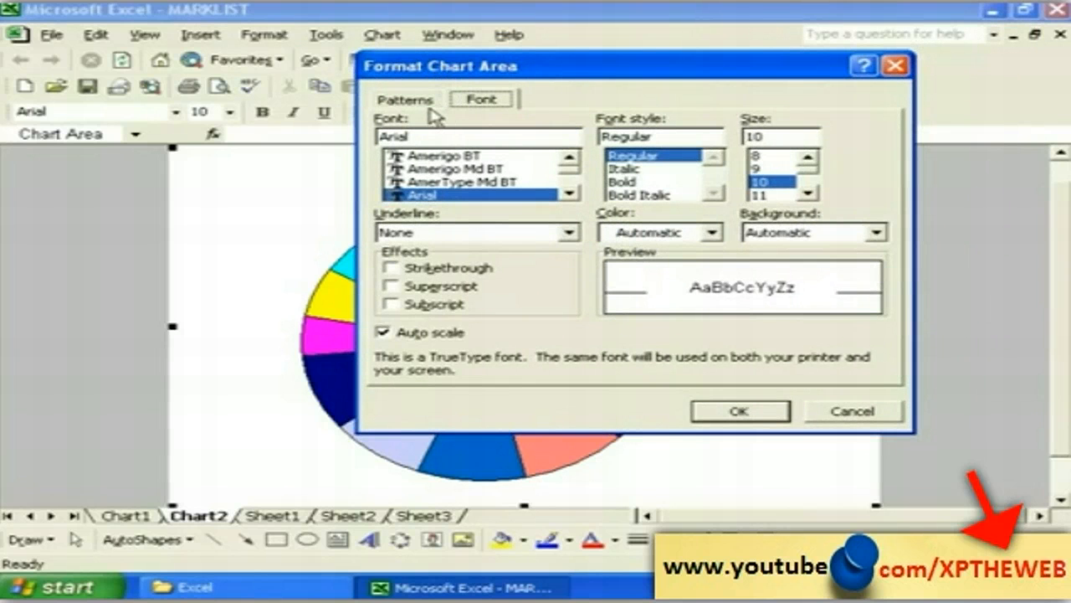
left_click(469, 100)
left_click(626, 182)
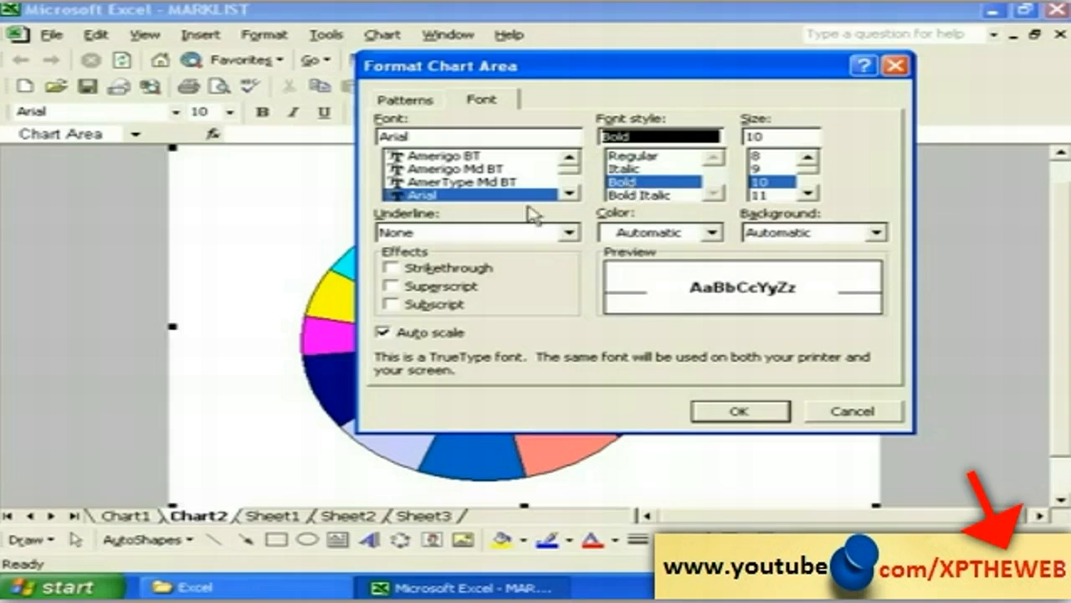
left_click(561, 193)
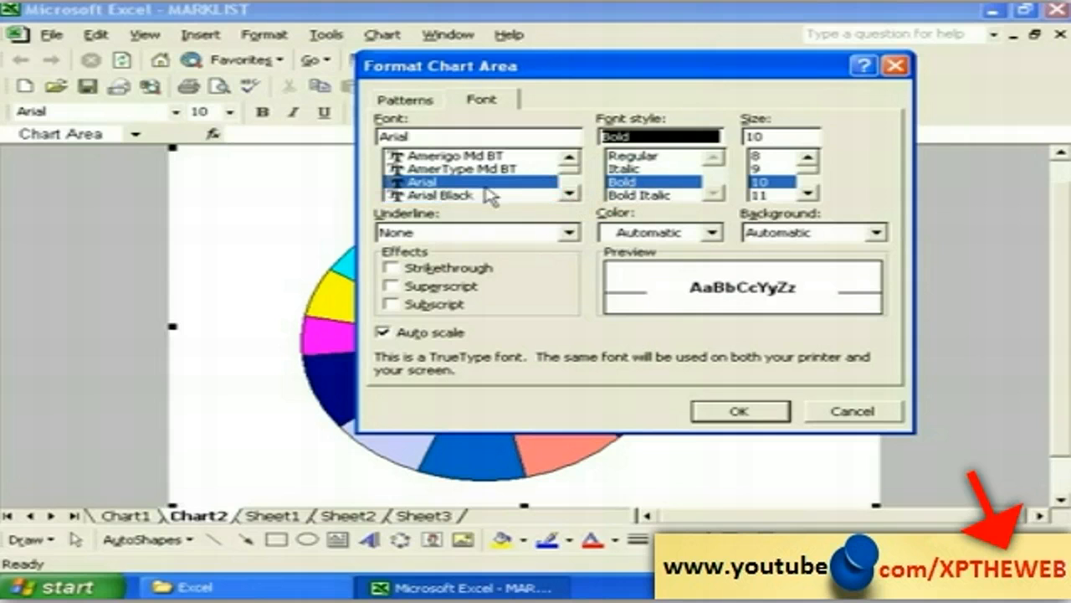
left_click(805, 194)
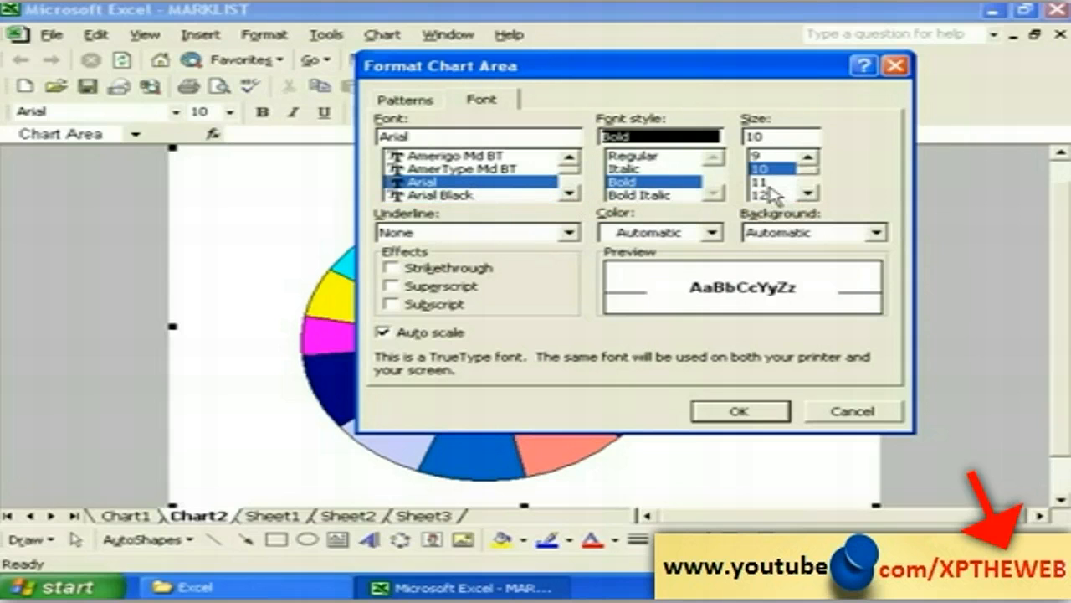
left_click(759, 181)
left_click(713, 234)
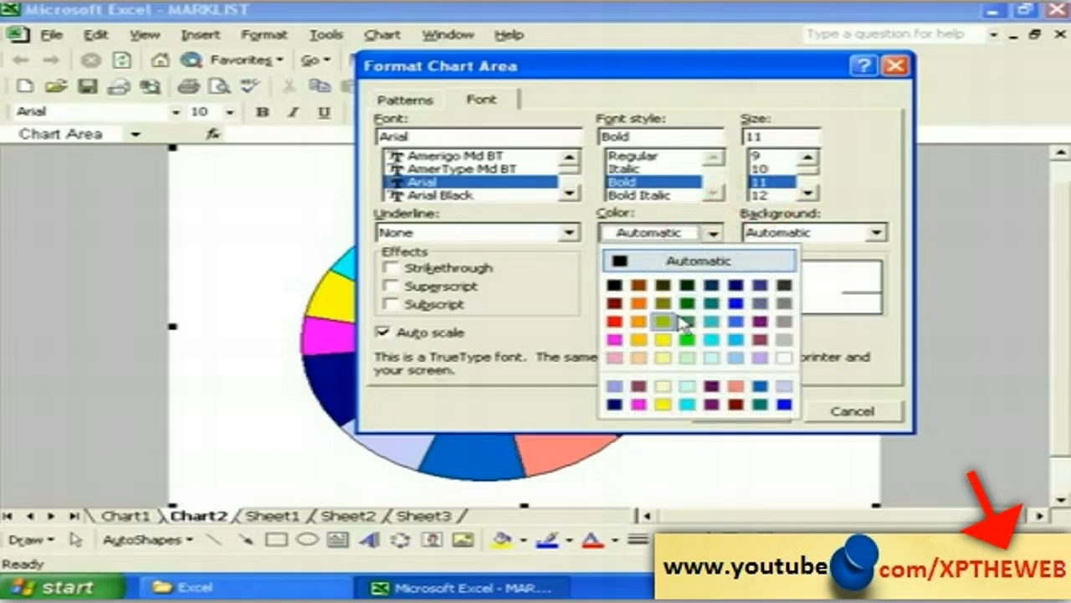
left_click(614, 320)
left_click(739, 411)
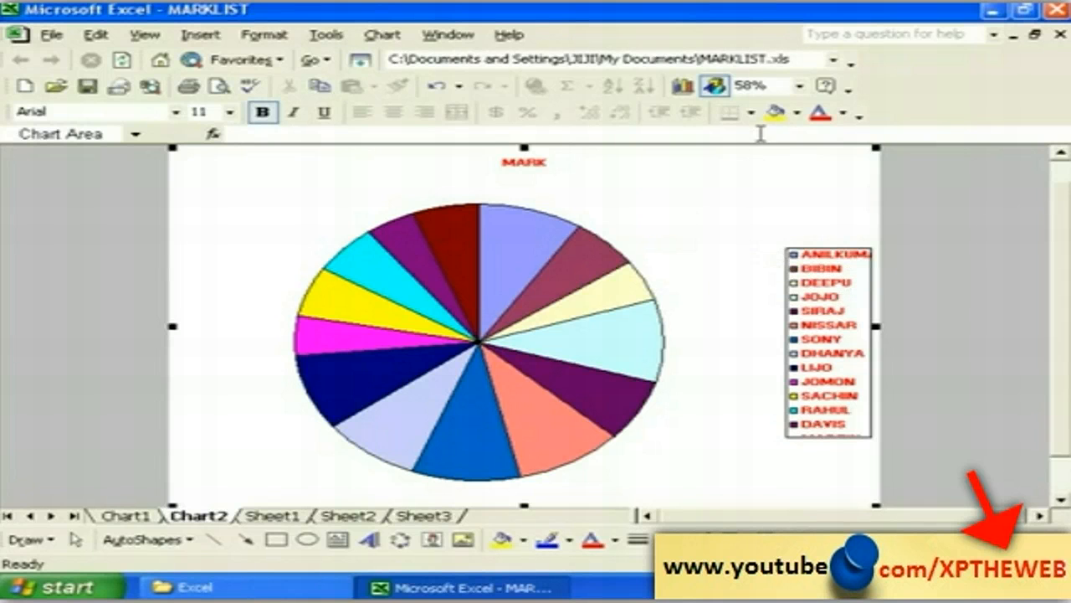
left_click(797, 87)
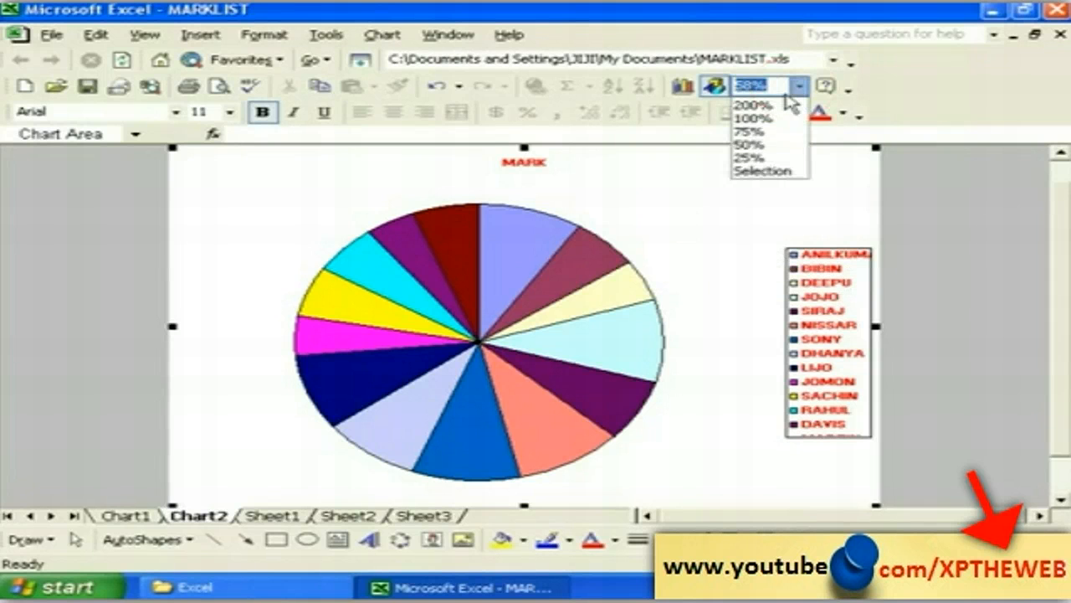
Step: Zoom the Chart2 pie chart to 75% and scroll through the sheet to review it
left_click(765, 133)
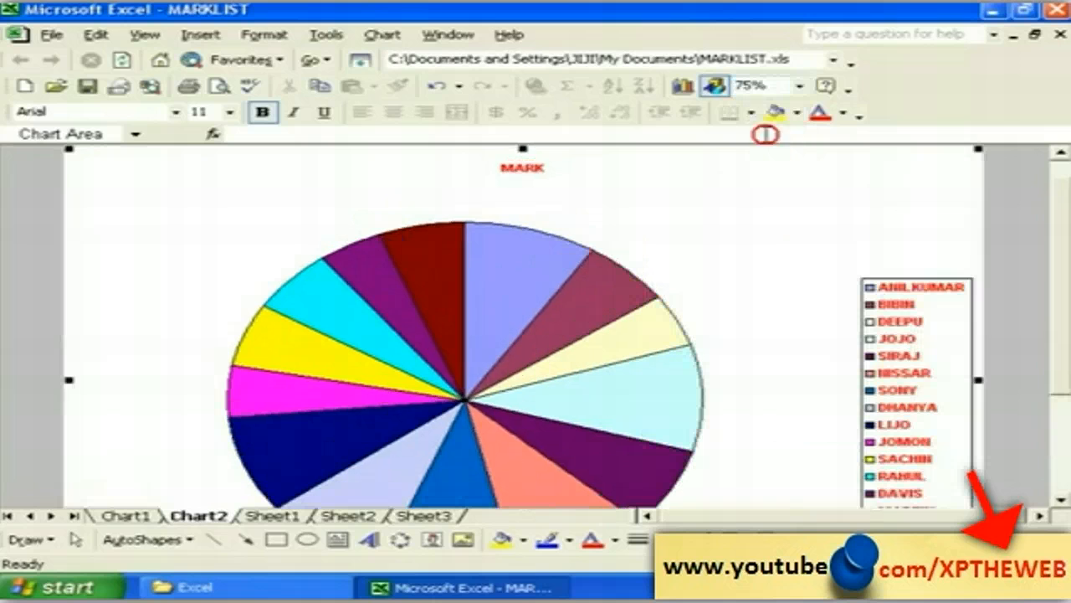
left_click(1061, 500)
left_click(1060, 500)
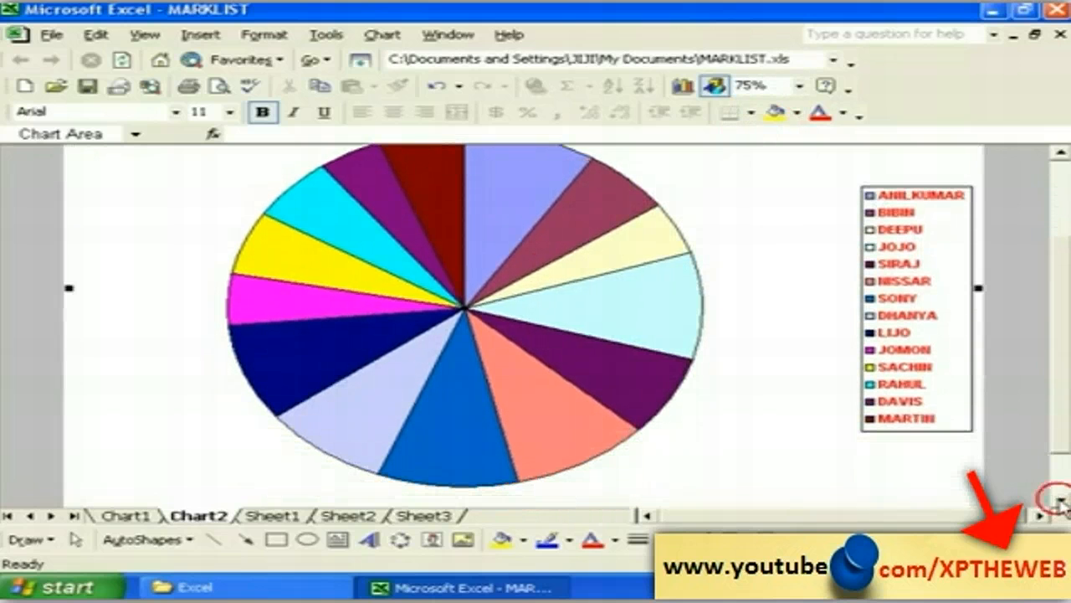
left_click(1061, 156)
left_click(1061, 156)
left_click(1061, 156)
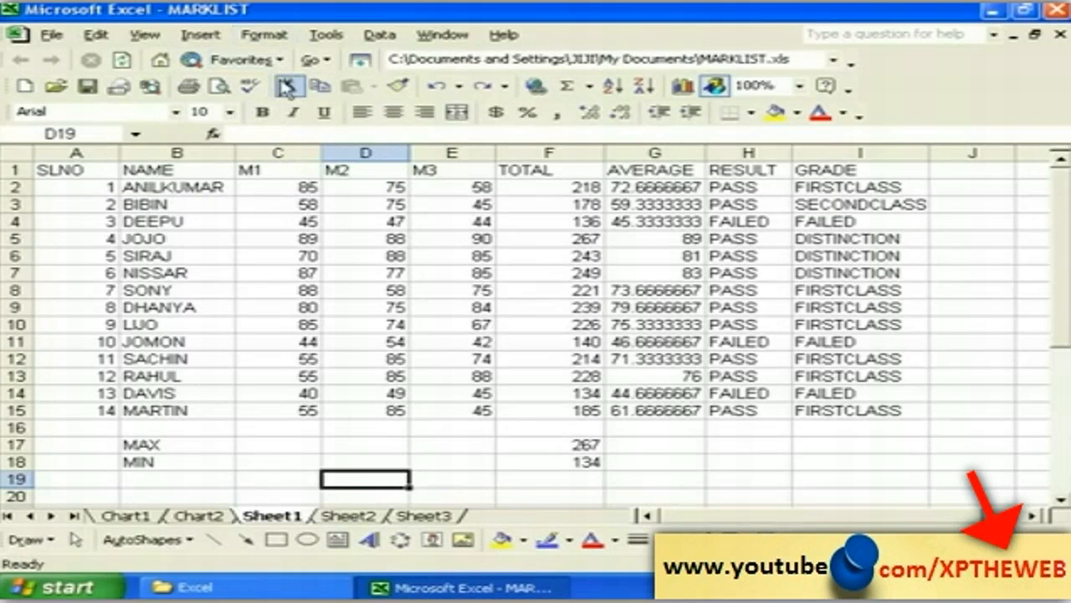
Step: Open the Format Cells dialog from the Format menu and drag it aside to uncover Sheet1
left_click(266, 36)
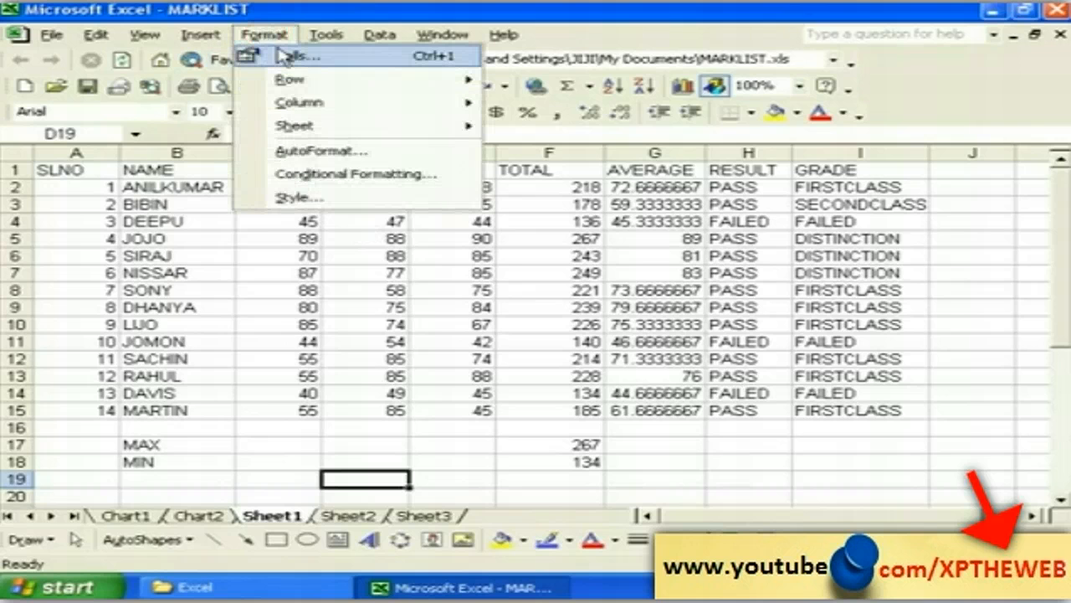
left_click(293, 56)
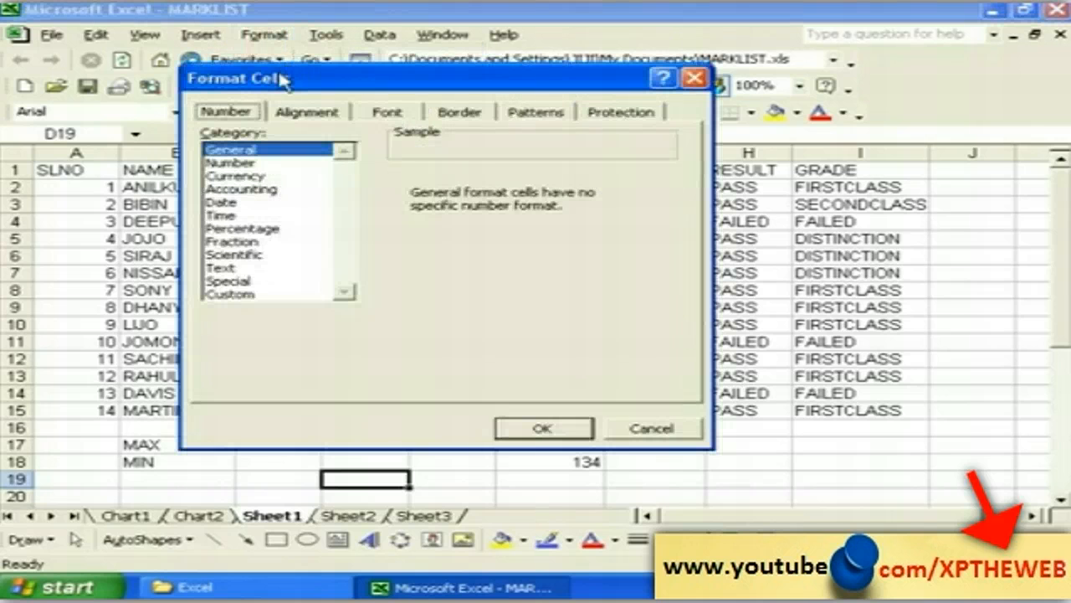
left_click_drag(279, 77, 328, 117)
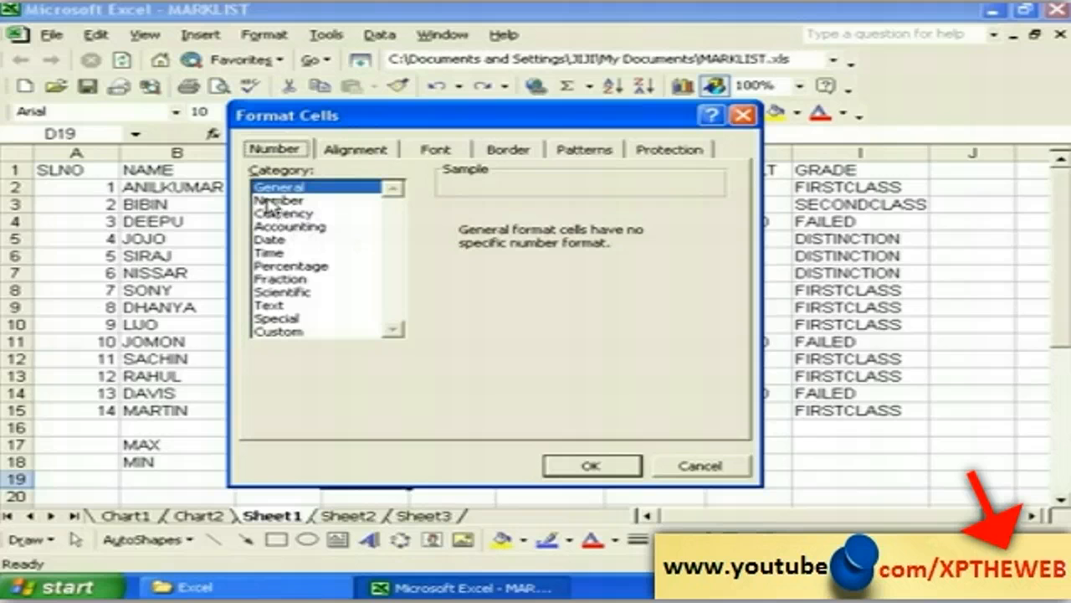
Step: Preview the Number format options, then cancel the Format Cells dialog with no changes
left_click(276, 201)
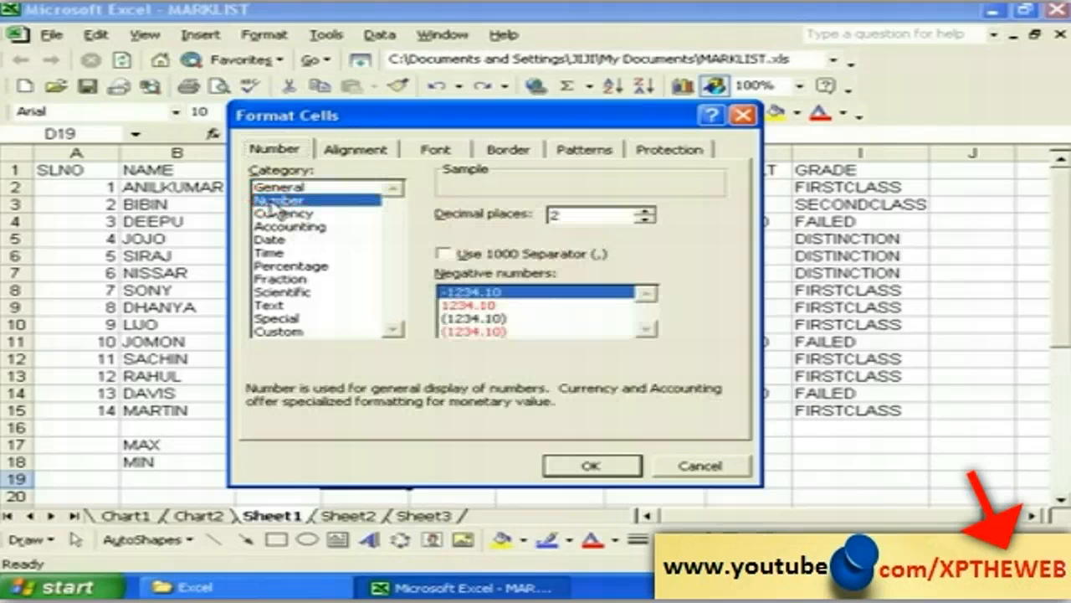
left_click_drag(362, 121, 642, 136)
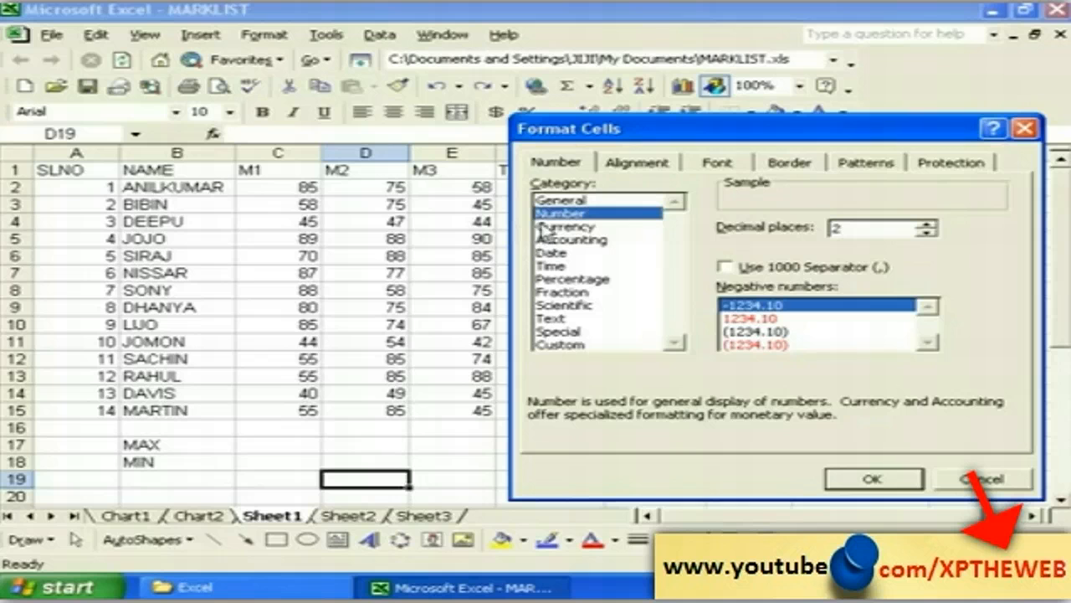
left_click(958, 480)
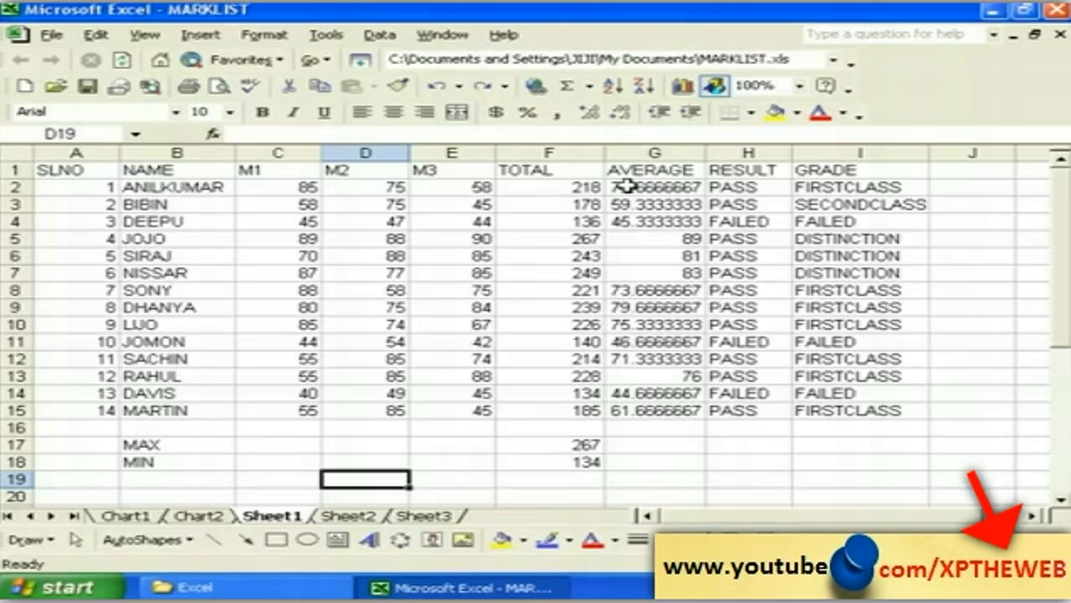
Step: Format G2:G15 as Number with 2 decimal places and (1234.10) negatives
left_click_drag(628, 186, 646, 409)
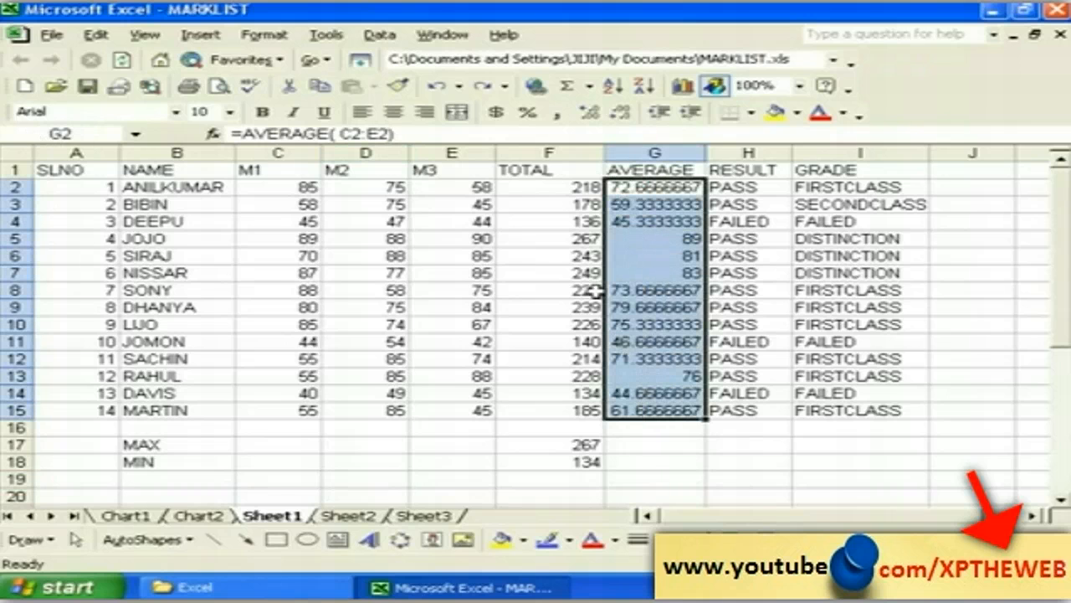
left_click(263, 34)
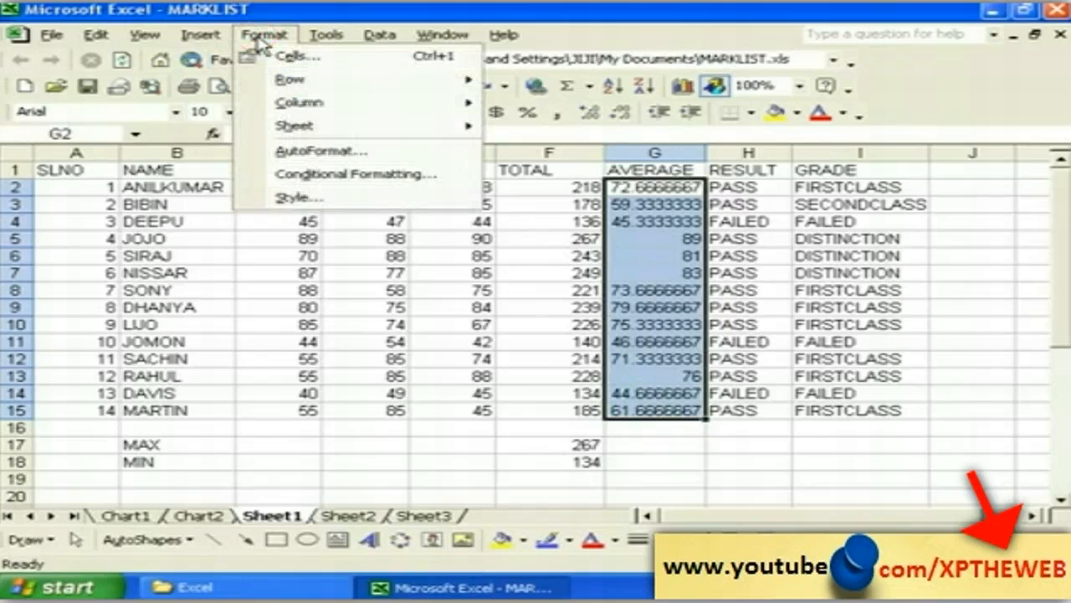
left_click(299, 57)
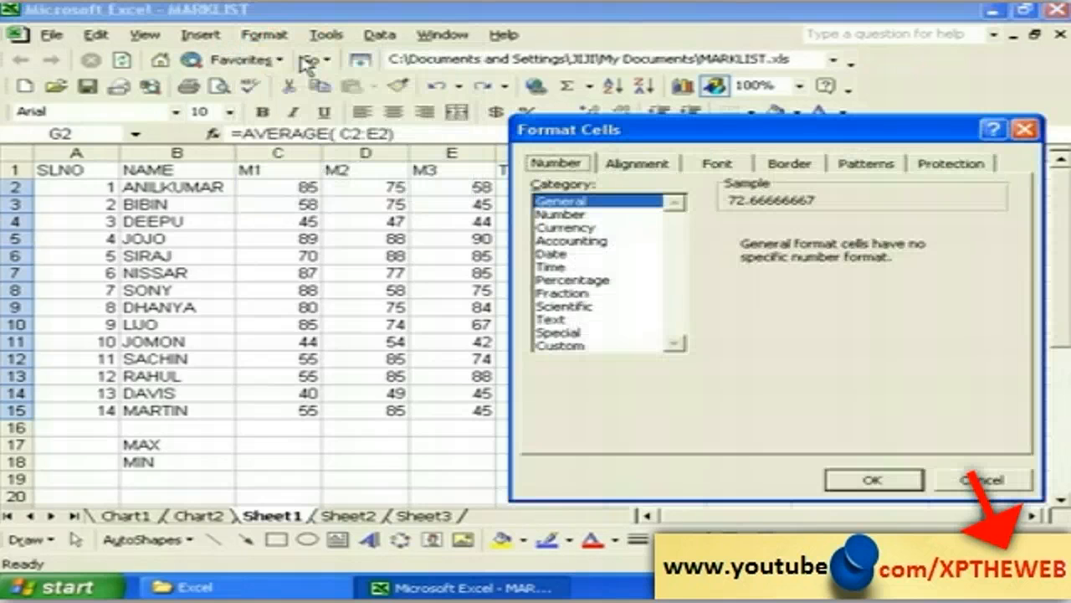
left_click_drag(597, 132, 357, 128)
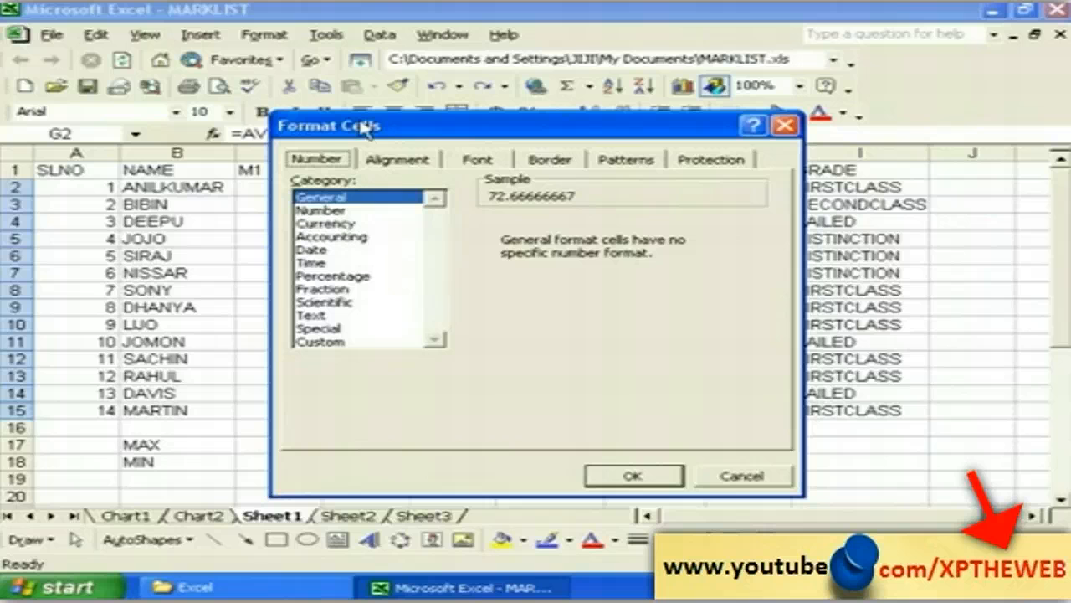
left_click(319, 211)
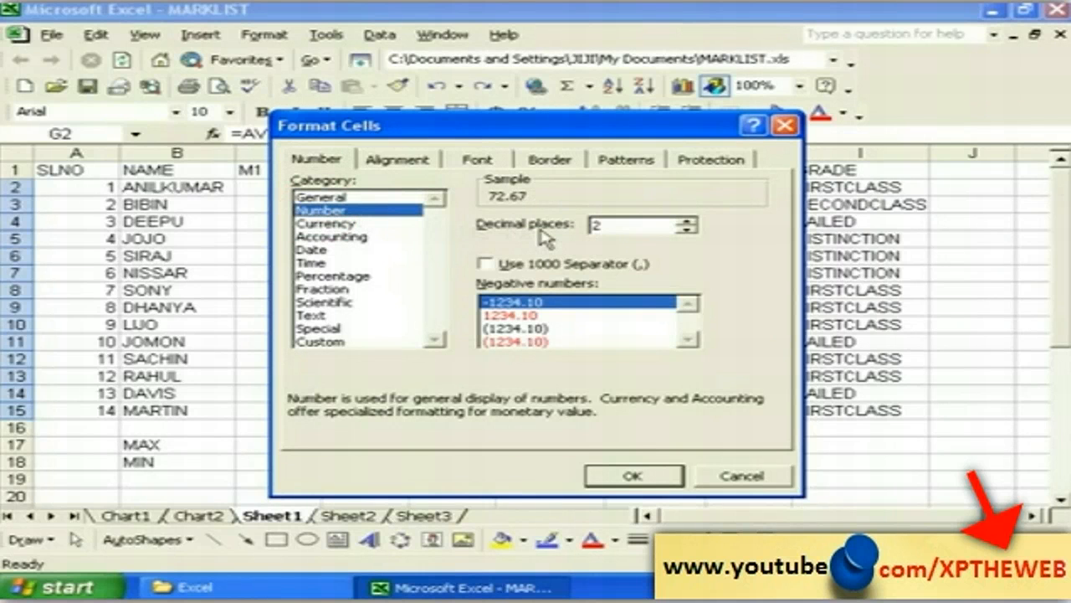
left_click(688, 231)
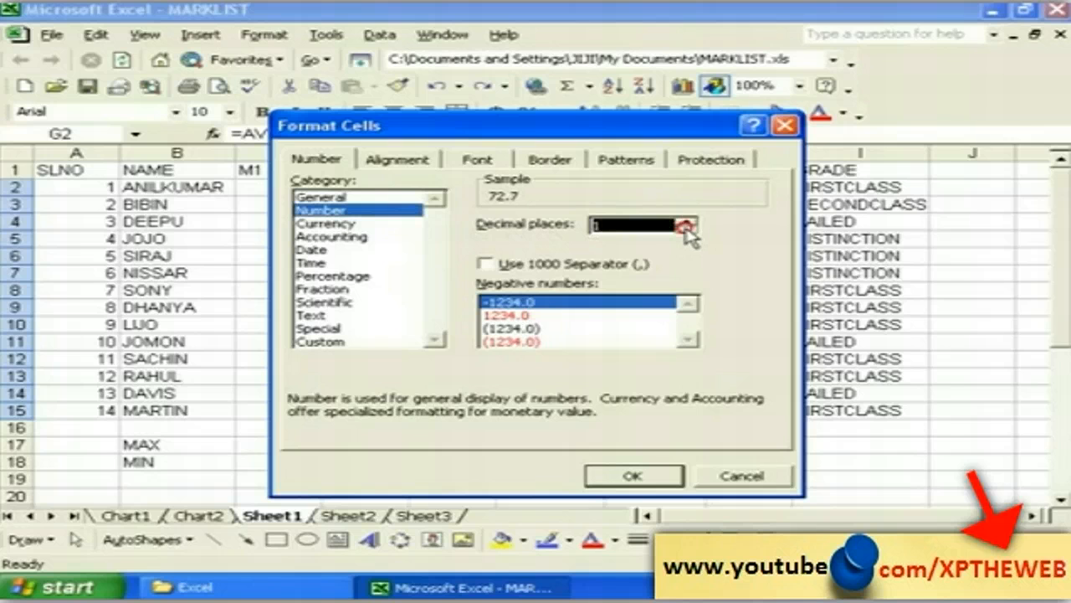
left_click(688, 220)
left_click(637, 224)
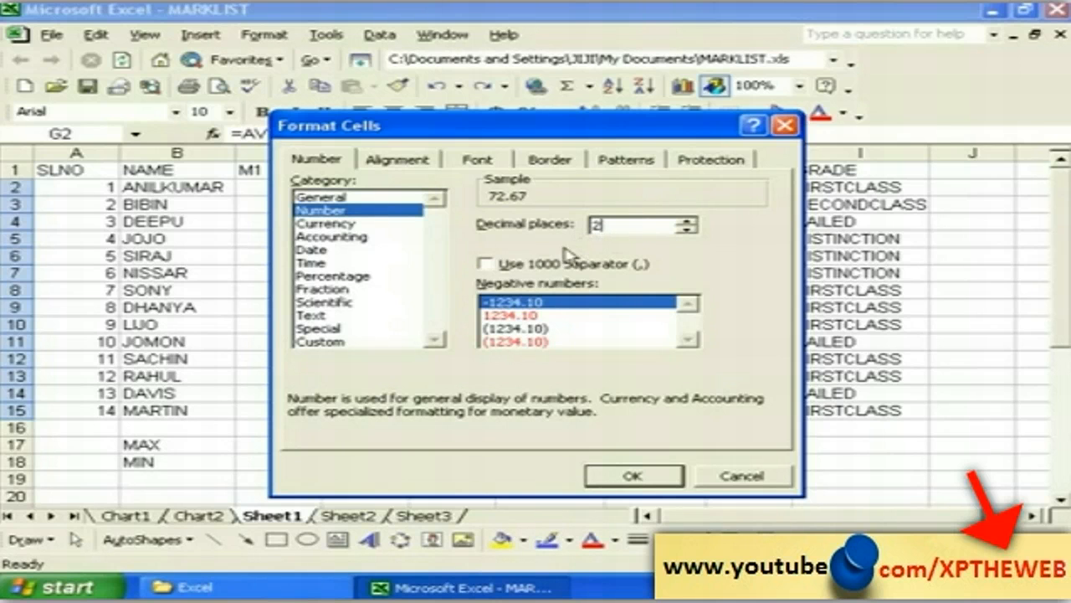
left_click(516, 329)
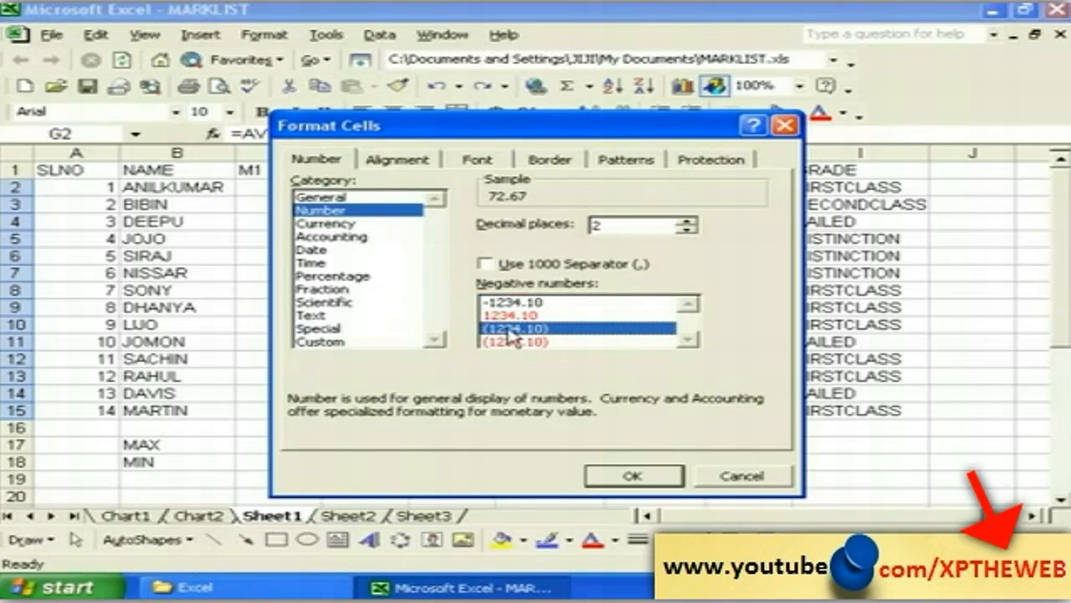
left_click(633, 476)
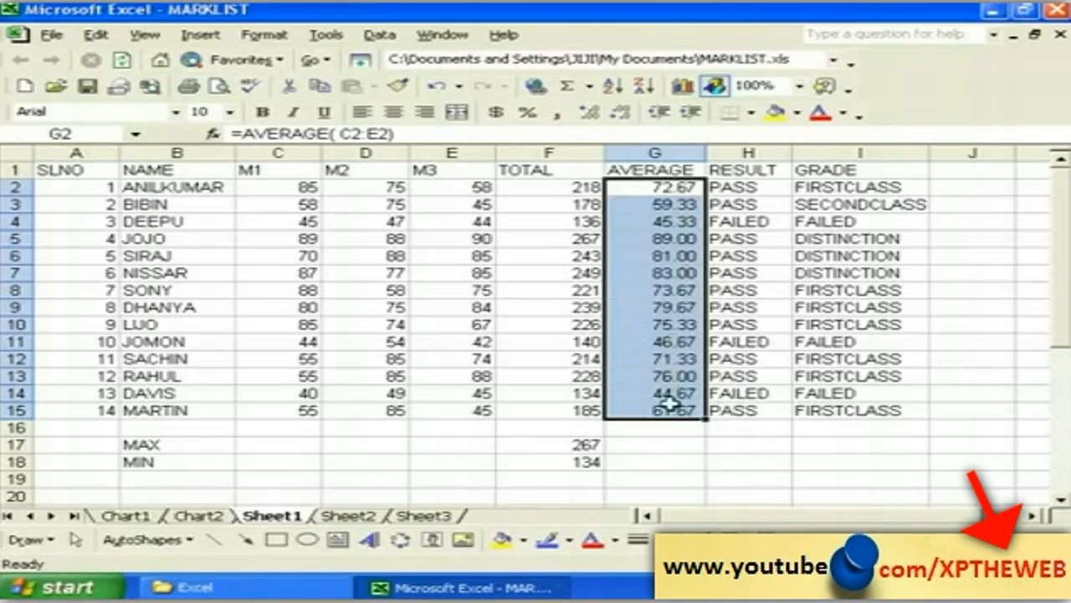
Step: Browse General, Currency and Date formats for G18, then cancel without changes
left_click(667, 466)
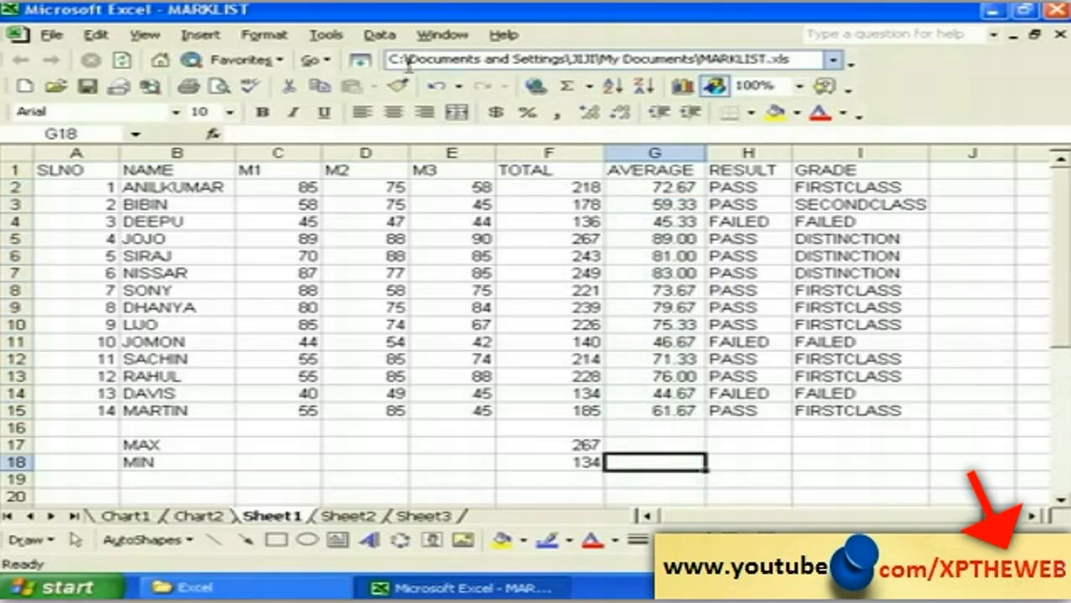
left_click(280, 38)
left_click(301, 65)
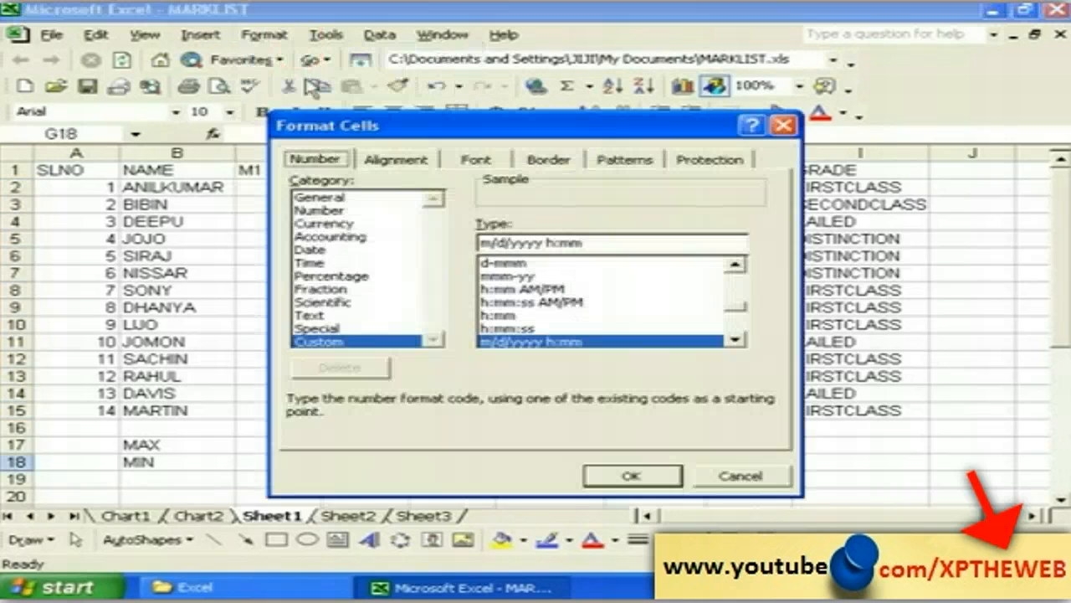
left_click(320, 198)
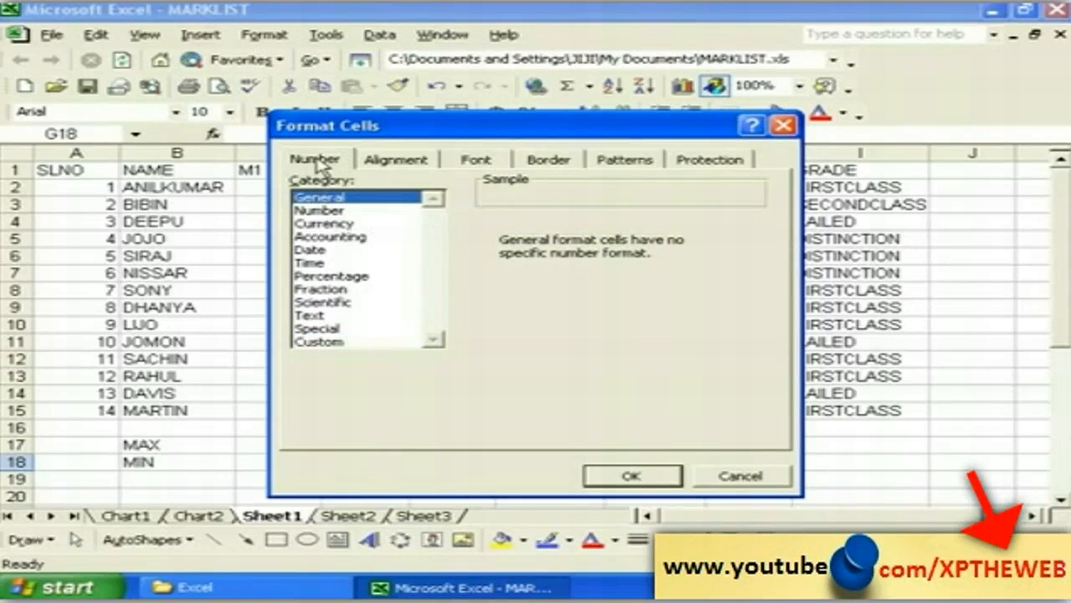
left_click(328, 223)
left_click(323, 249)
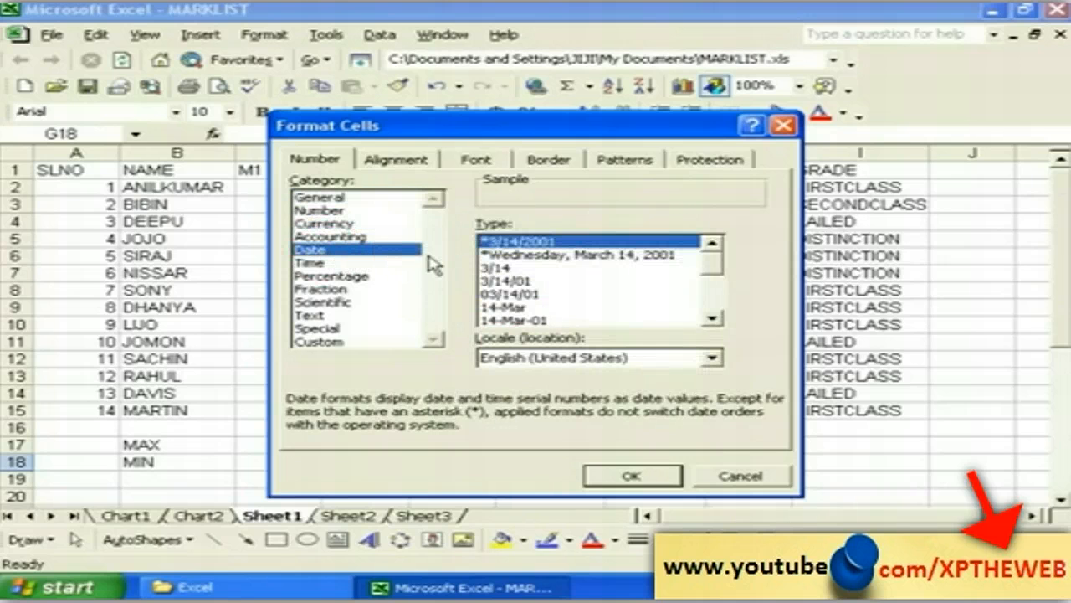
left_click(718, 479)
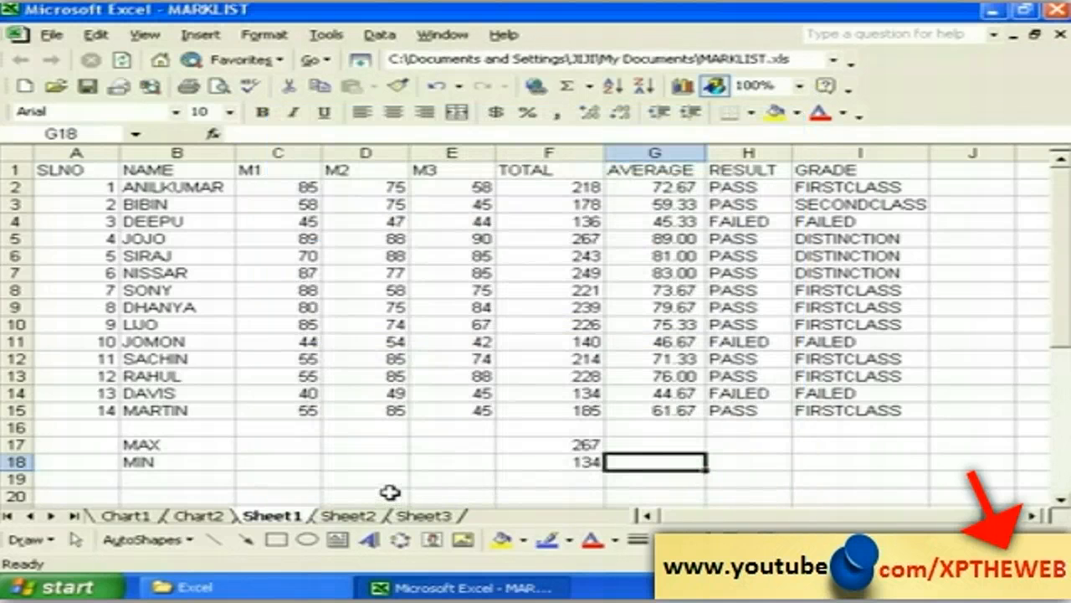
Step: Give the cells from D20 downward the short 3/14/01 Date format
mouse_move(390, 494)
left_mouse_down()
mouse_move(382, 514)
mouse_move(390, 505)
left_mouse_up()
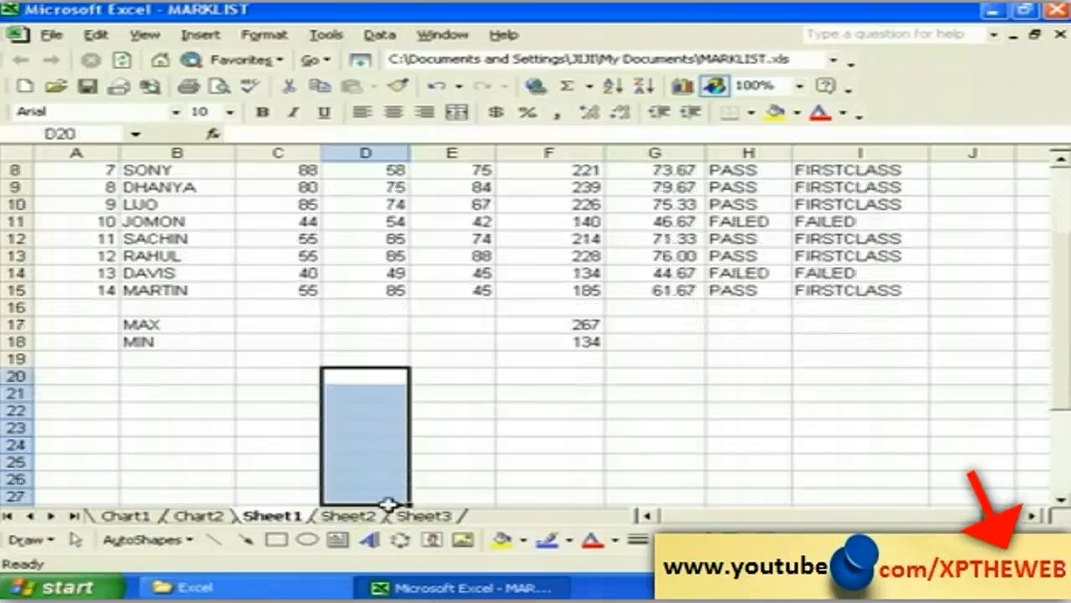
left_click(278, 35)
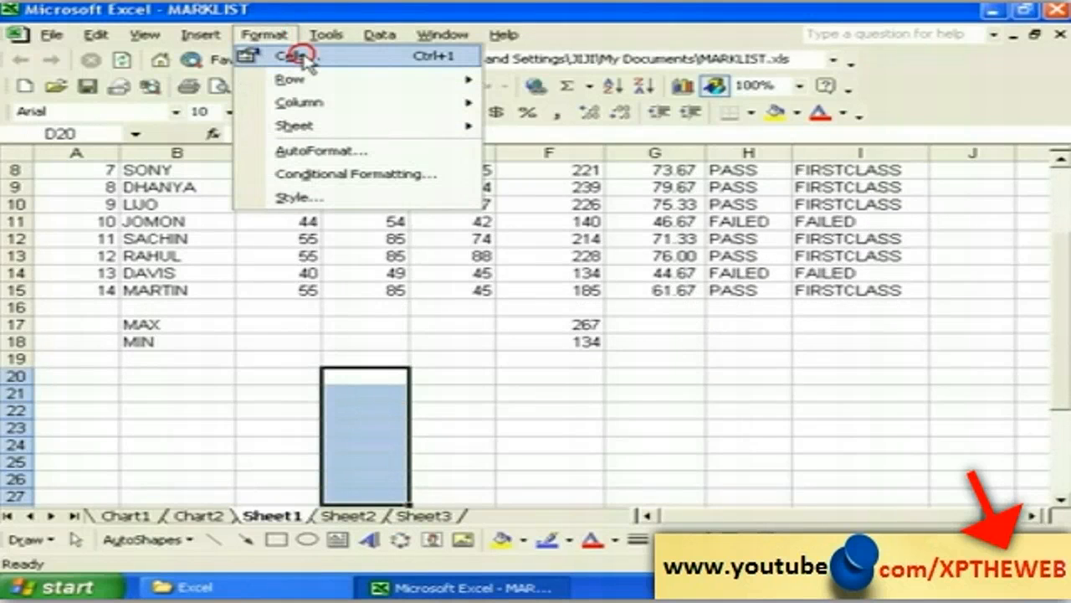
left_click(305, 61)
left_click(322, 250)
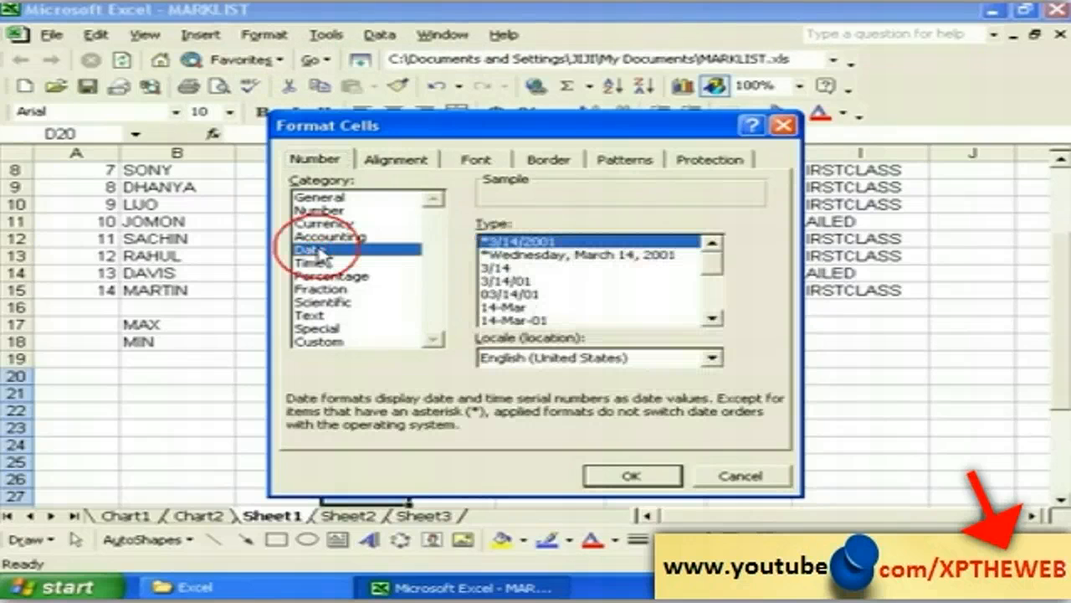
left_click(525, 255)
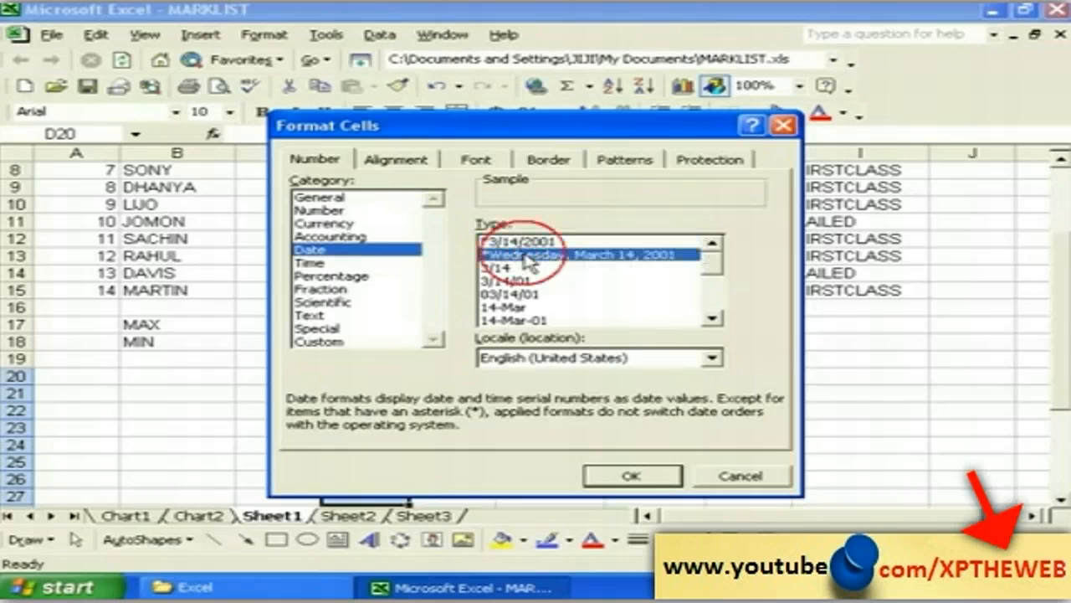
left_click(502, 282)
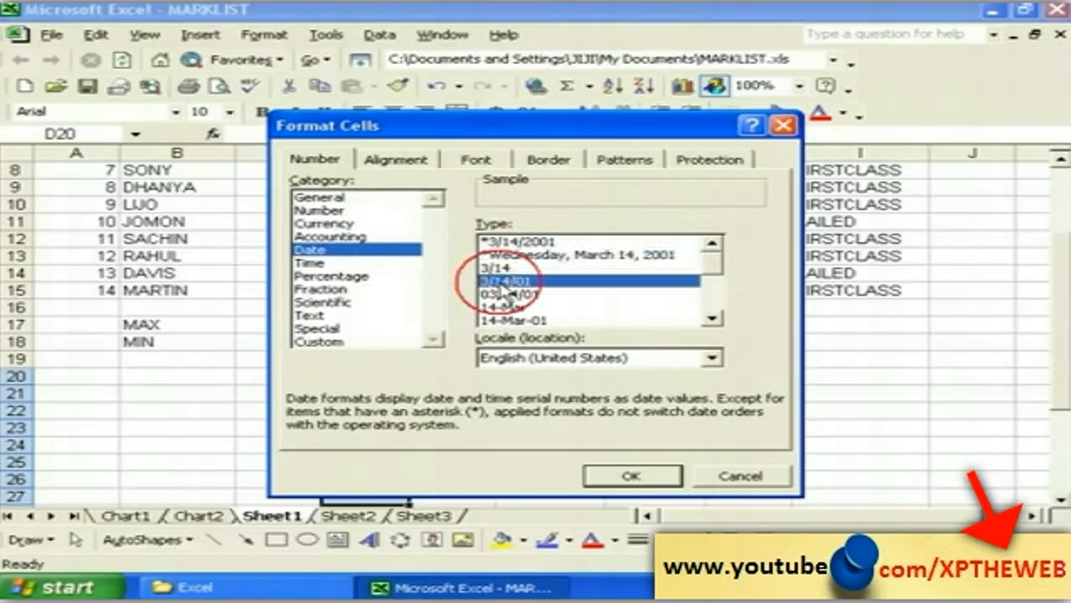
left_click(629, 476)
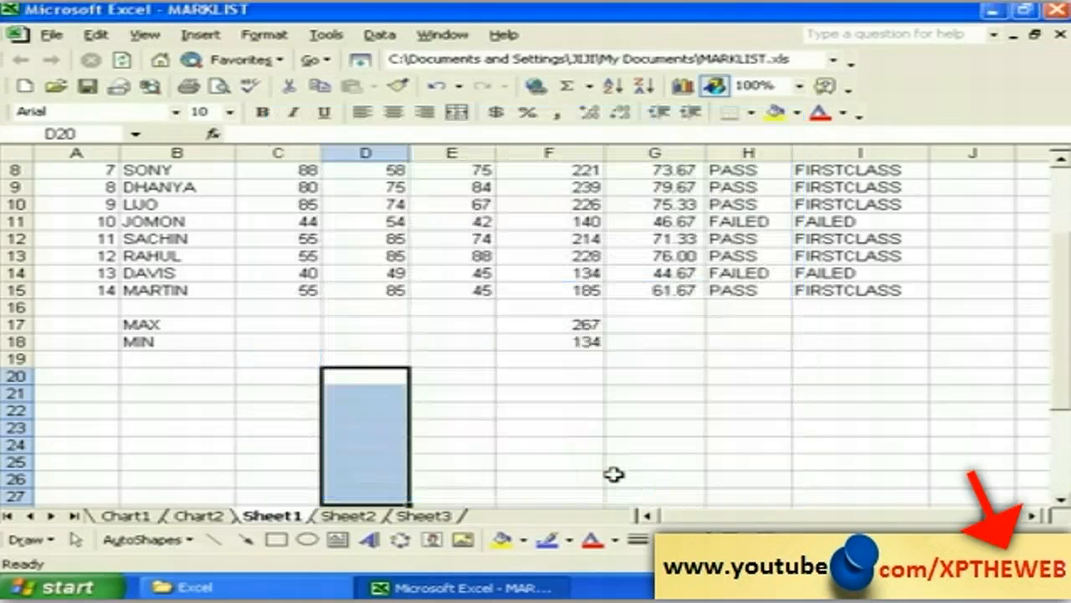
Step: Enter test numbers 232323 in D20 and 4454545 in D21
left_click(356, 381)
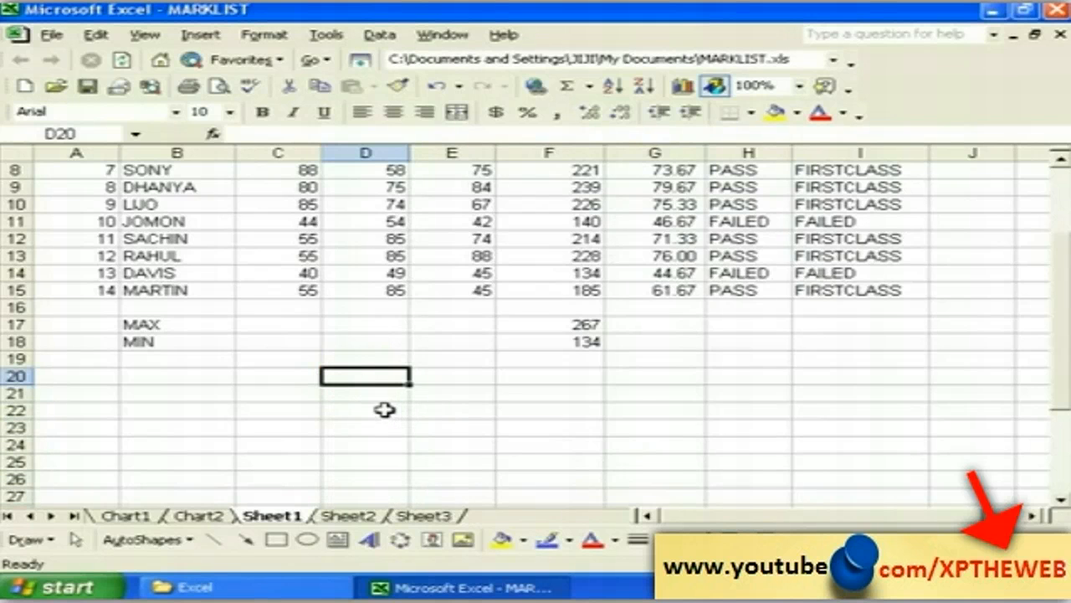
type("232323")
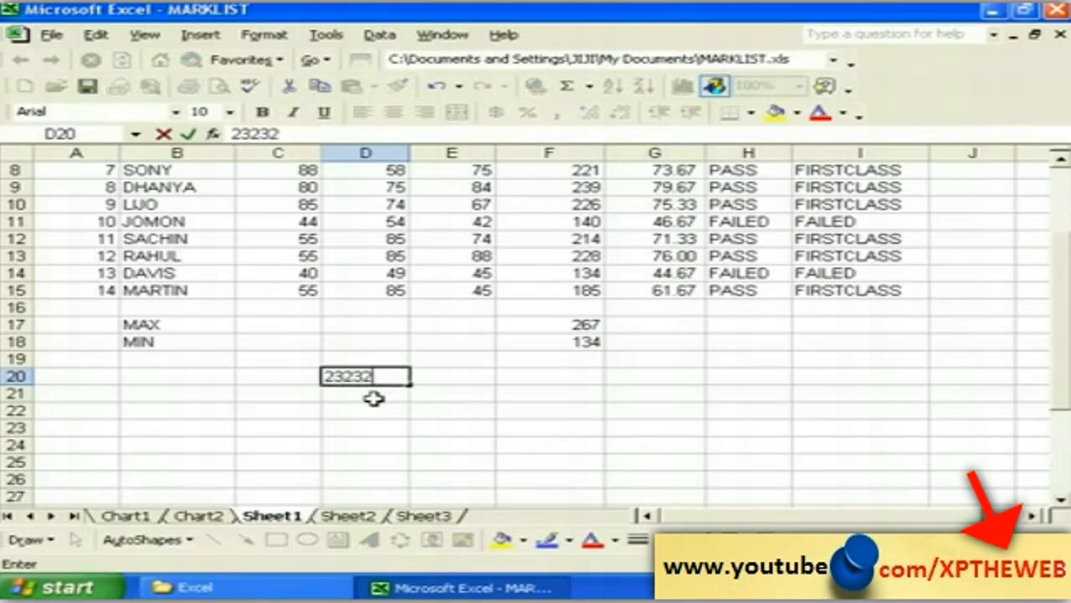
key("Return")
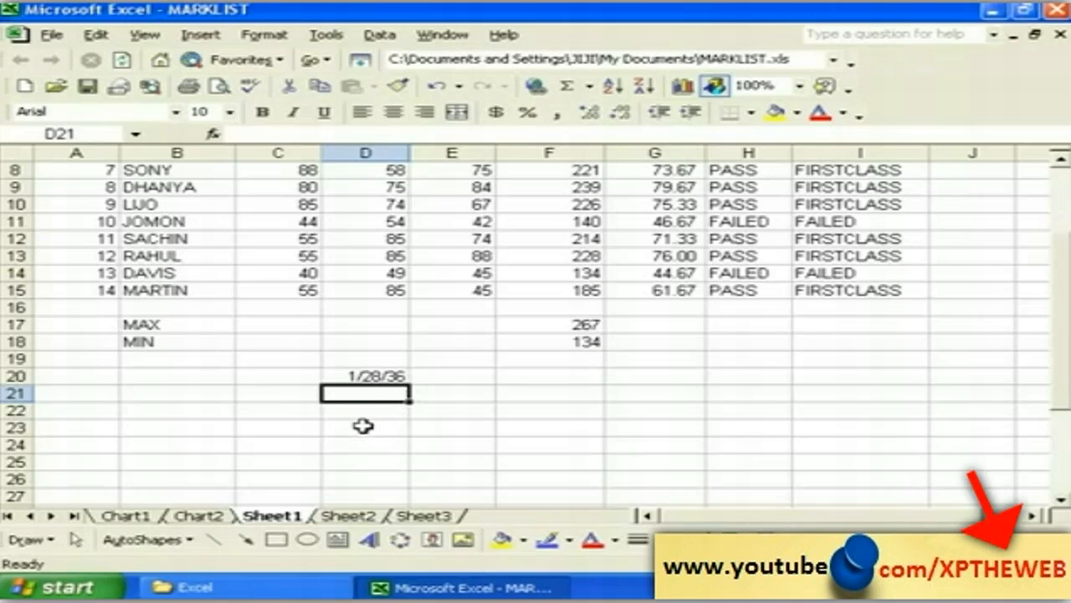
type("4454545")
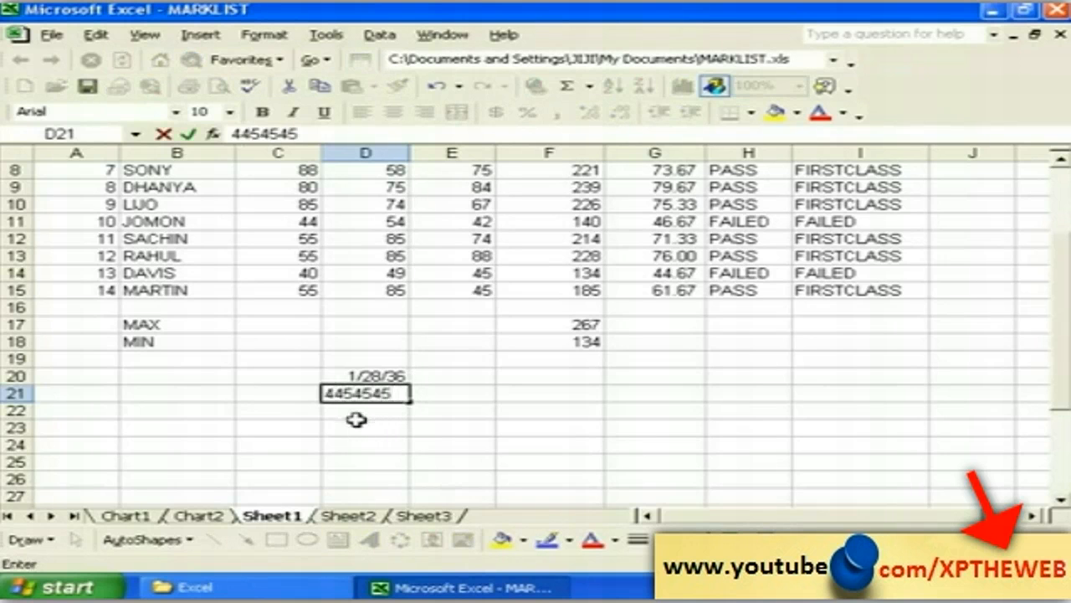
left_click(362, 438)
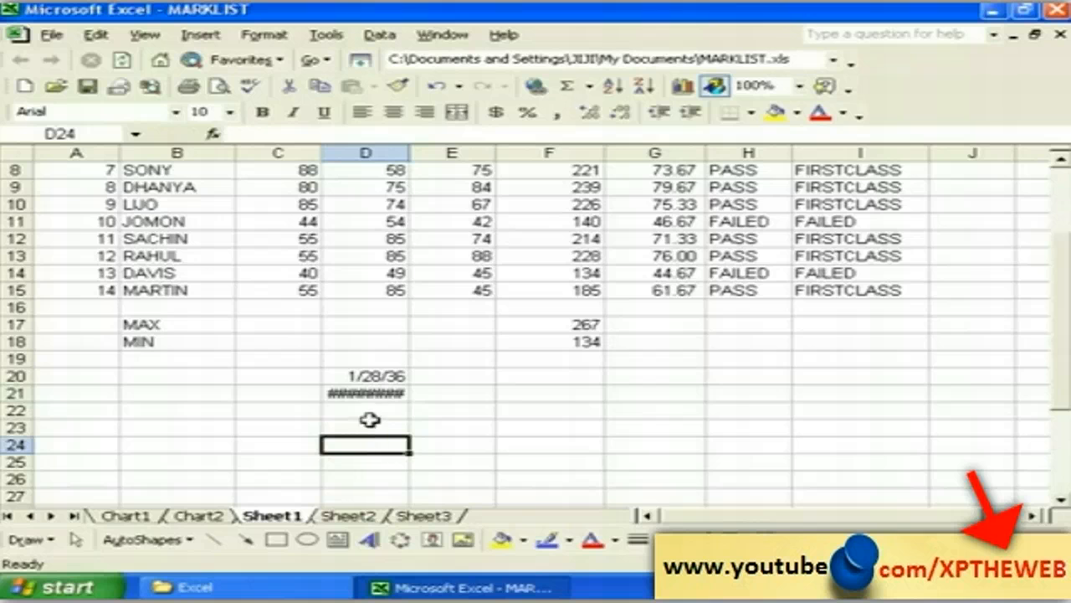
Step: Set D22's alignment to horizontal Center with Bottom vertical alignment
left_click(369, 412)
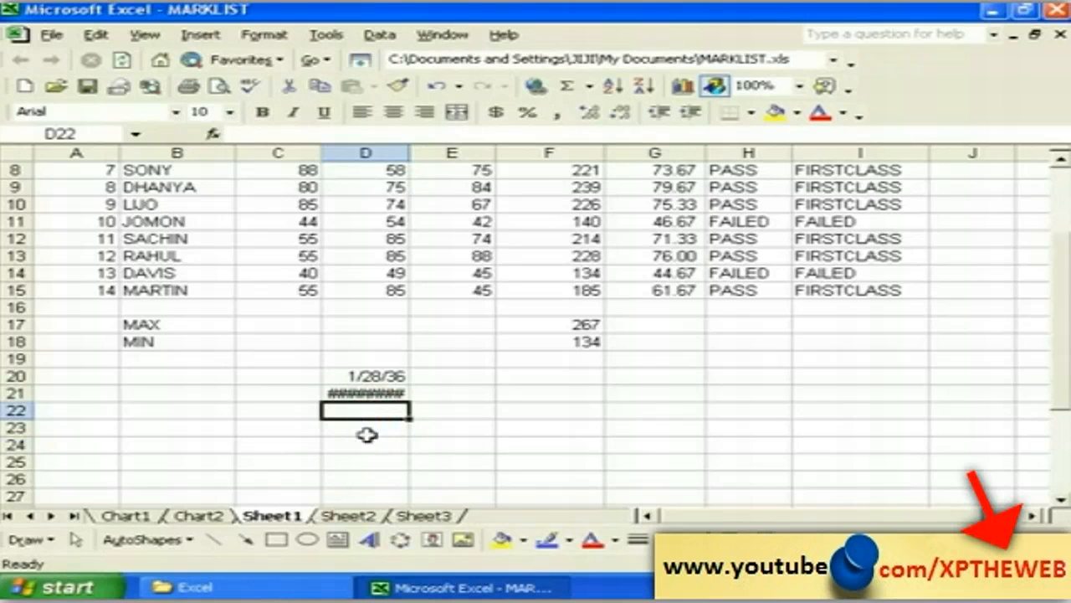
left_click(265, 35)
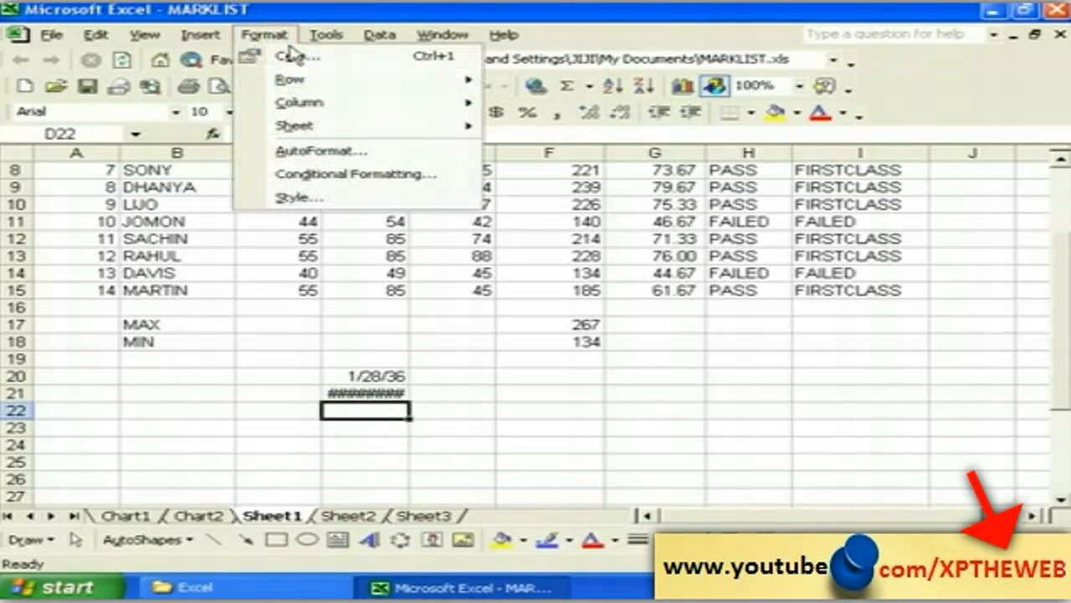
left_click(293, 53)
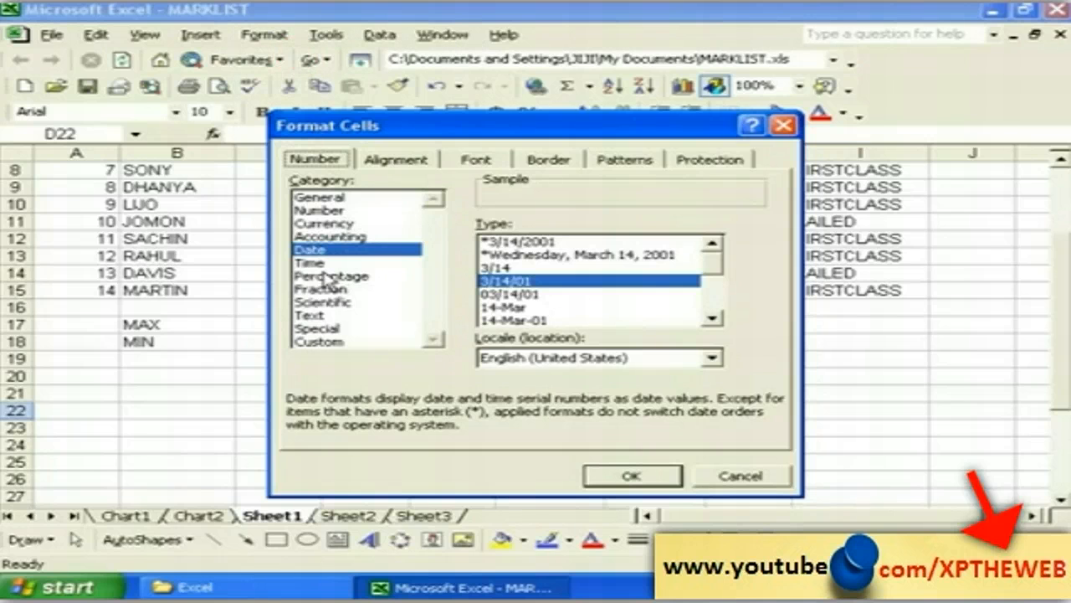
left_click(392, 160)
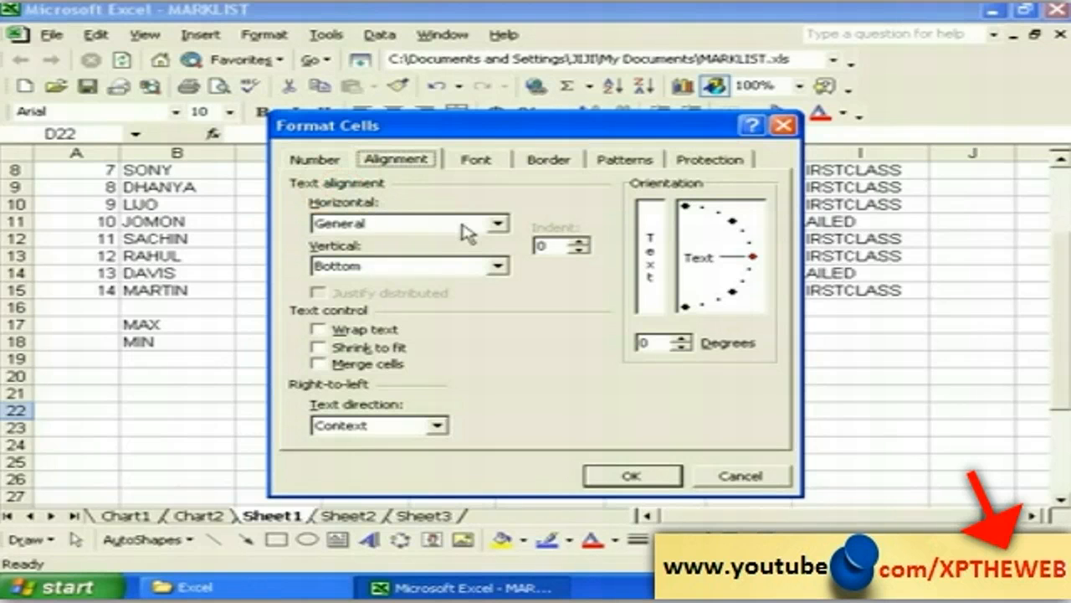
left_click(497, 223)
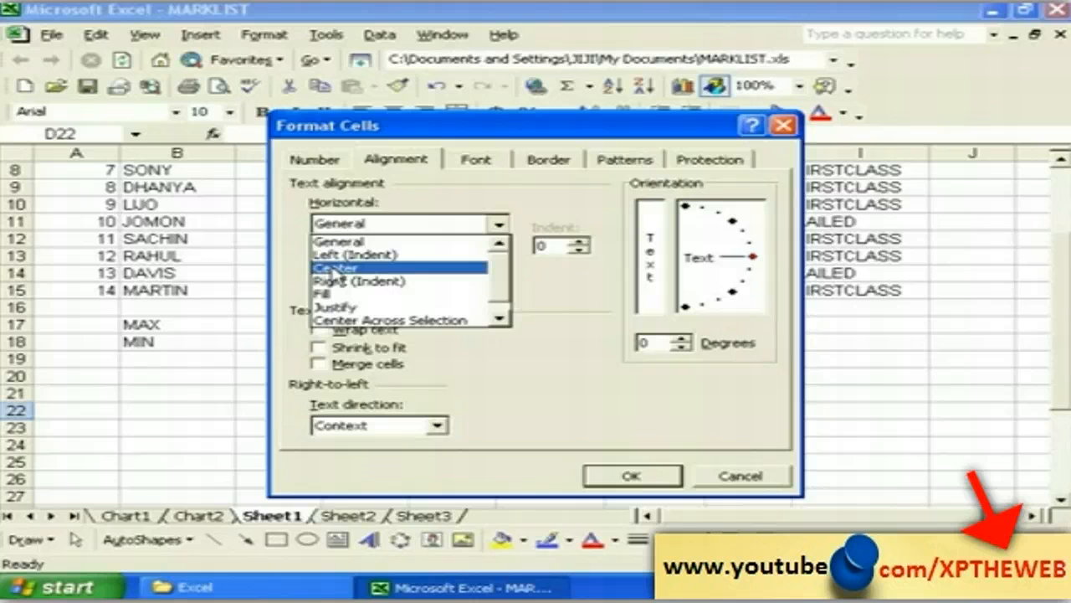
left_click(332, 268)
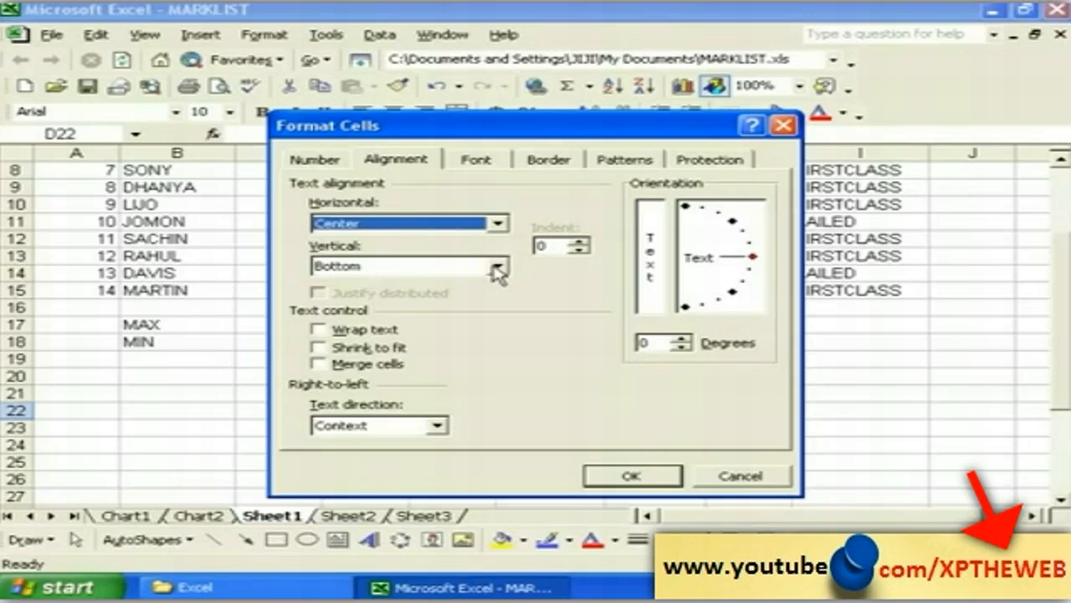
left_click(497, 268)
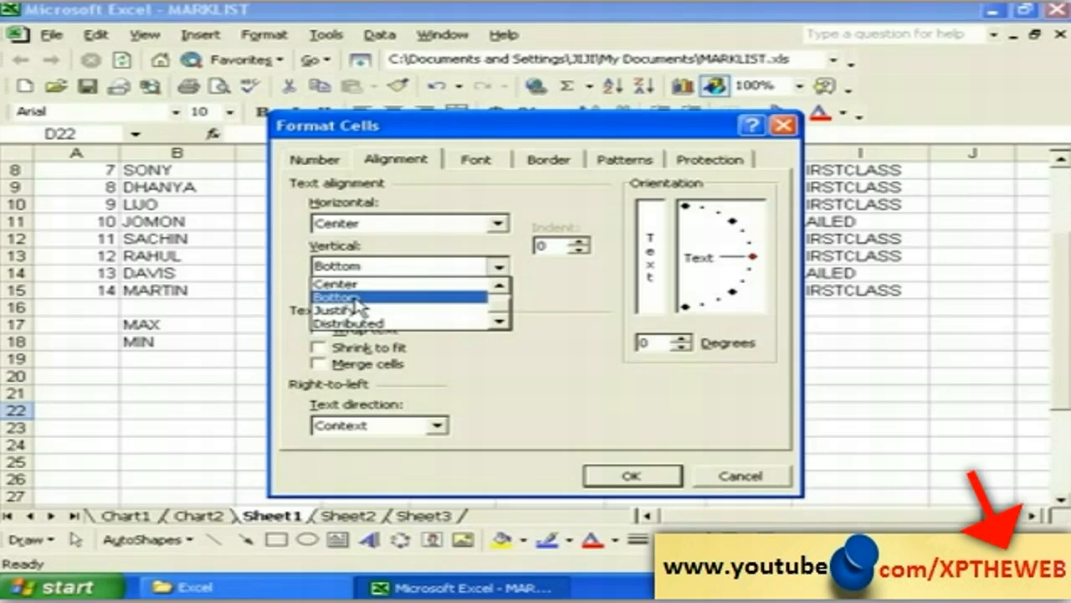
left_click(355, 298)
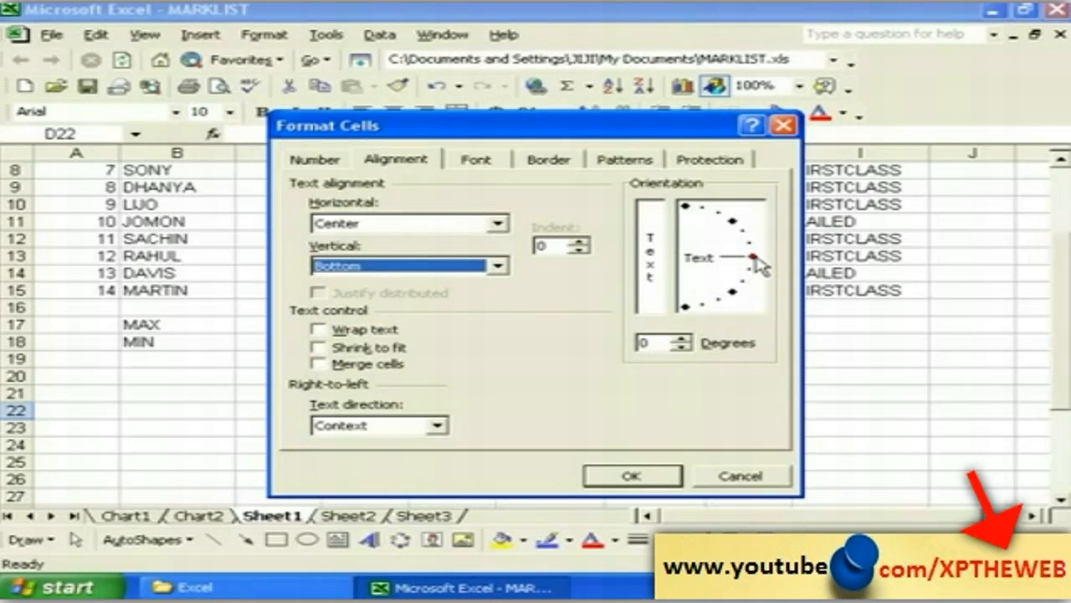
Step: Tilt D22's text orientation to 15 degrees, apply it, and enter DGDGDG
left_click_drag(756, 261, 757, 250)
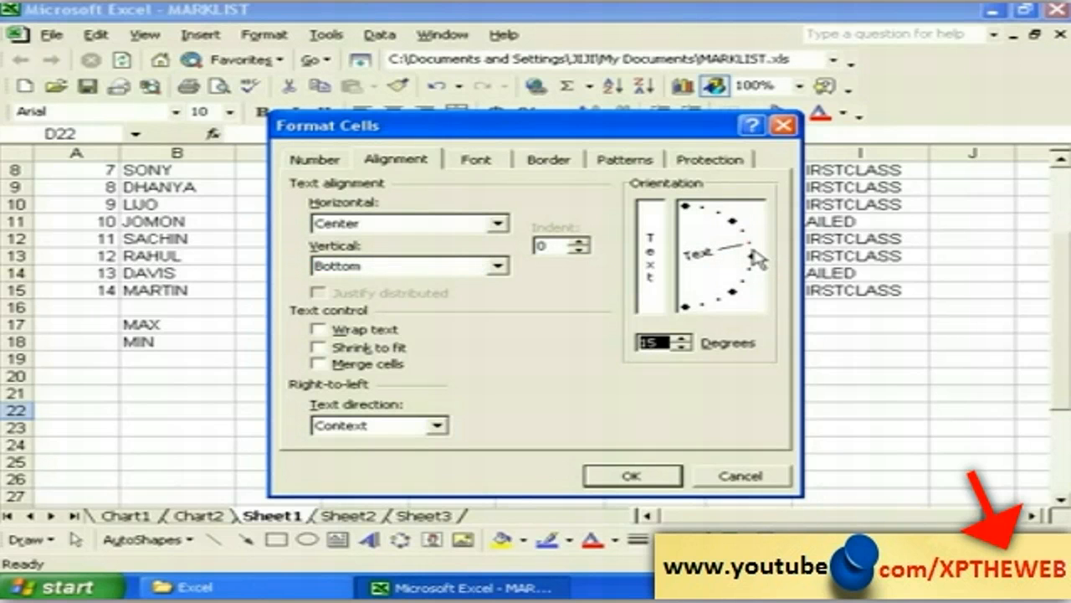
left_click_drag(754, 248, 753, 276)
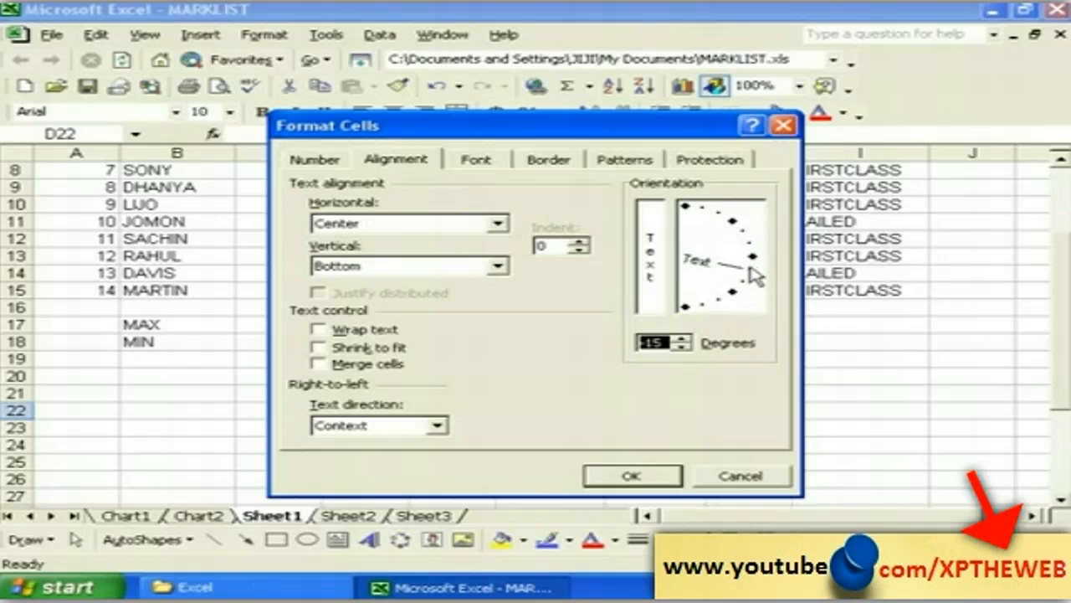
left_click(638, 477)
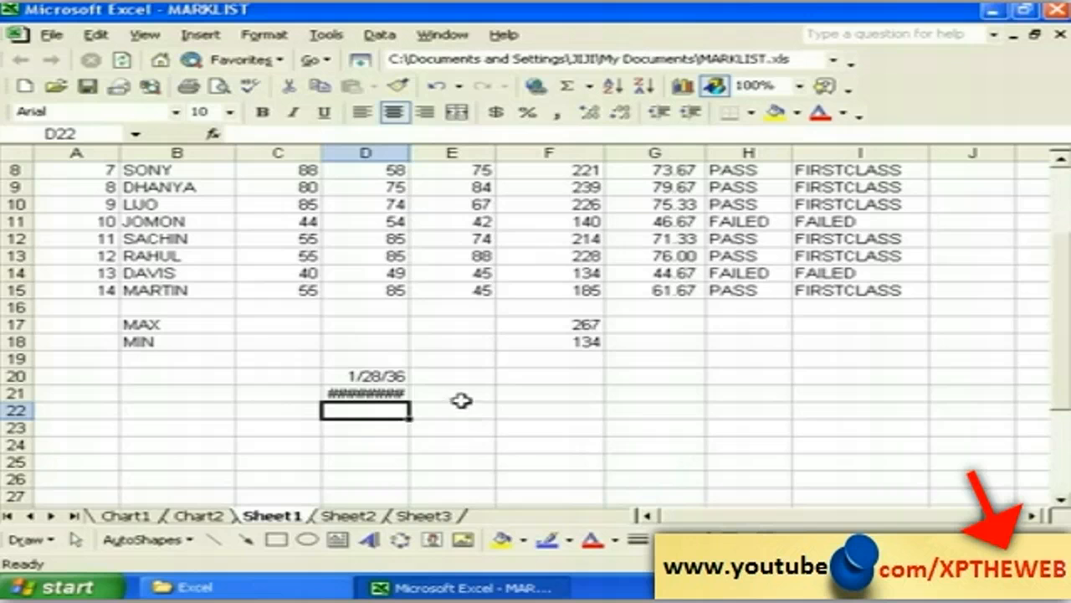
type("DGDGDG")
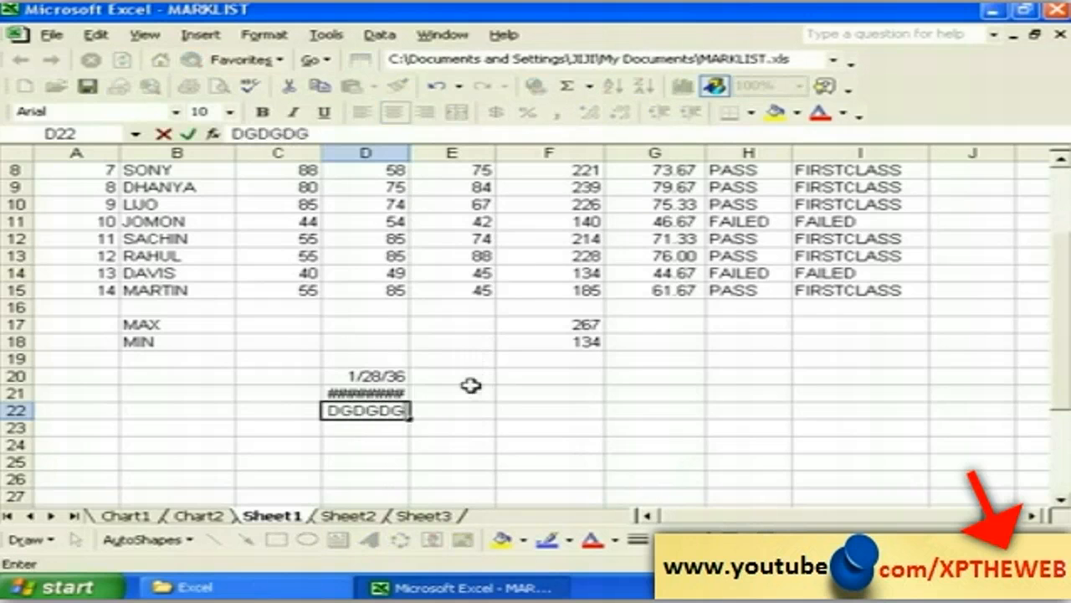
left_click_drag(456, 474, 454, 459)
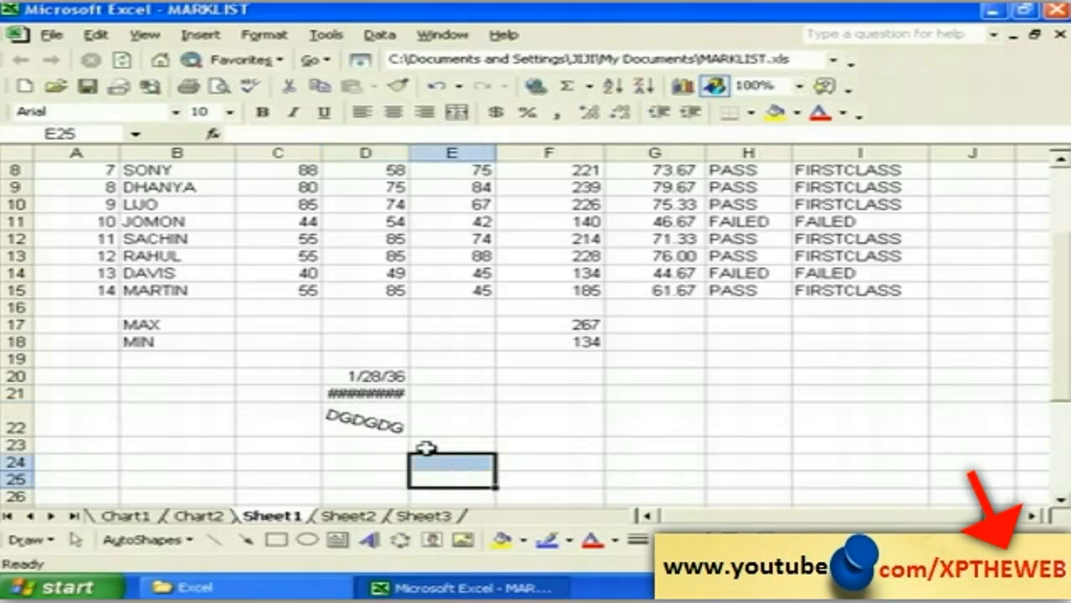
left_click(384, 423)
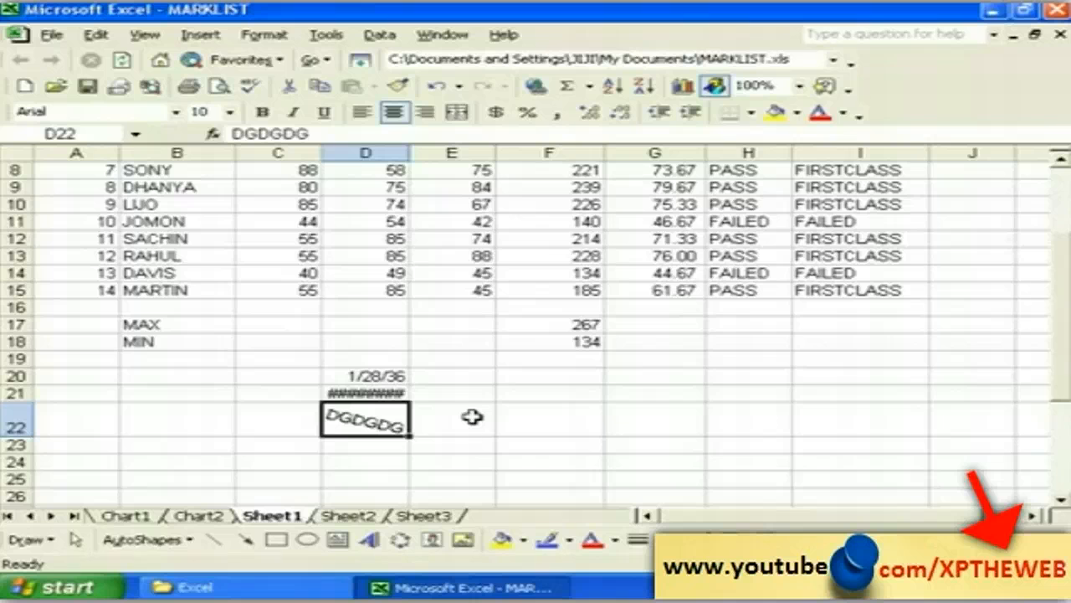
left_click(473, 424)
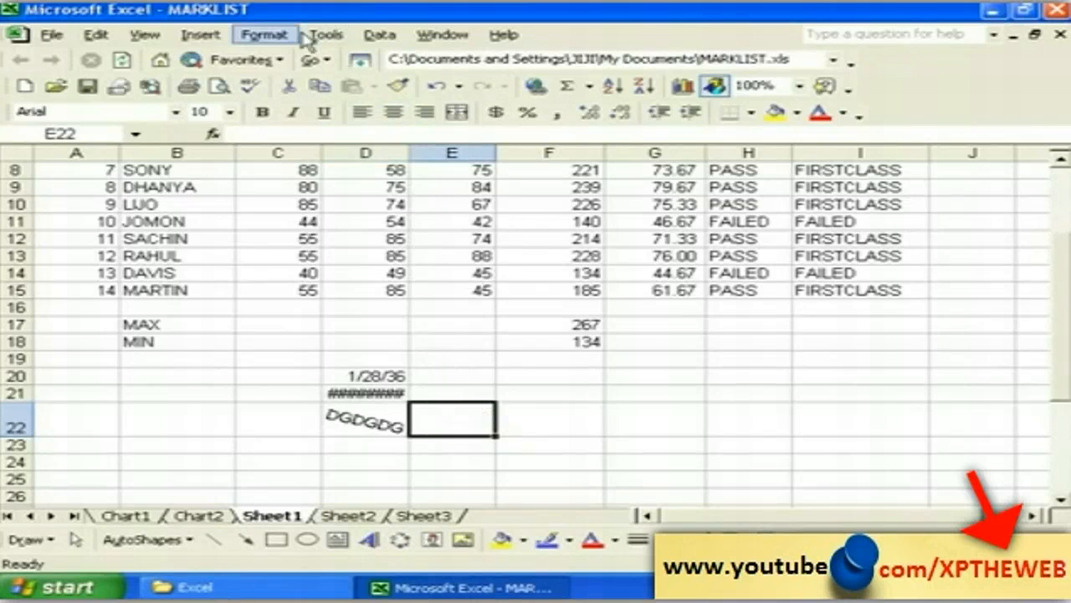
left_click(266, 35)
left_click(288, 56)
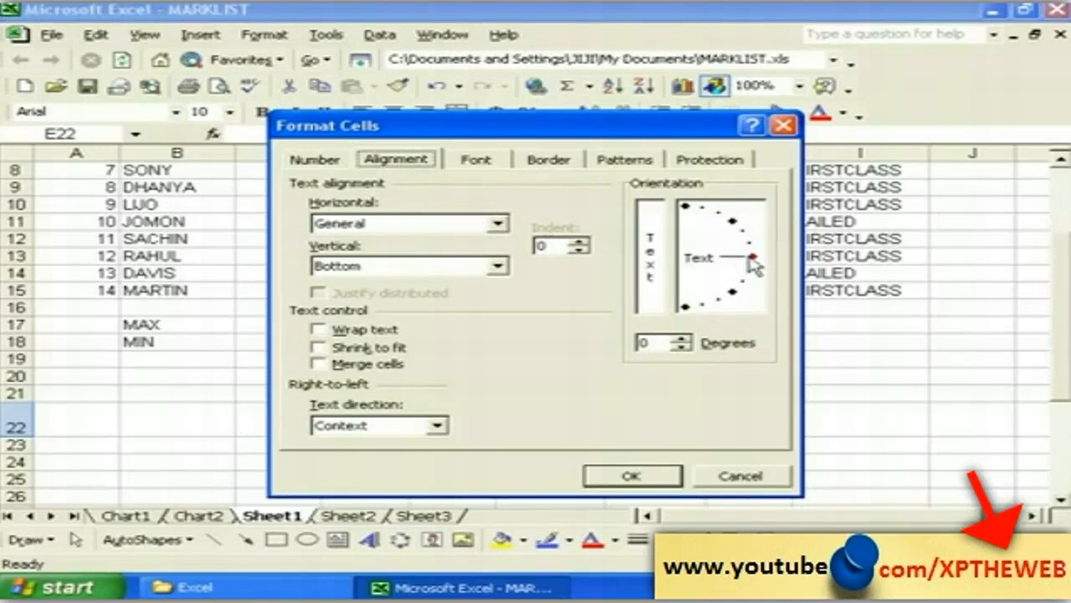
mouse_move(755, 262)
left_mouse_down()
mouse_move(758, 243)
mouse_move(730, 216)
mouse_move(744, 227)
mouse_move(748, 264)
left_mouse_up()
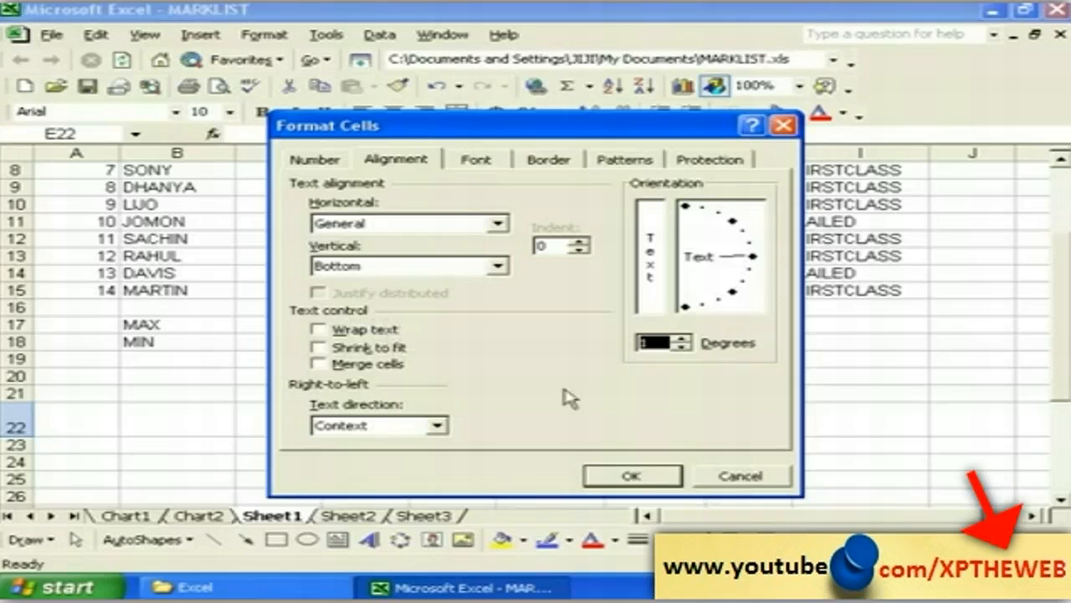
left_click(713, 484)
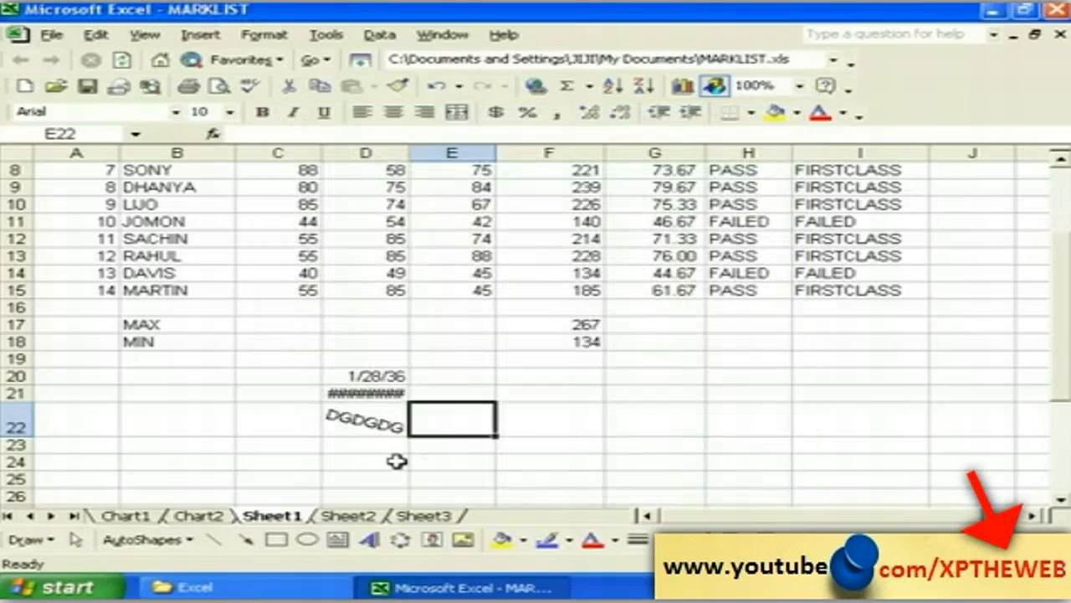
Step: Enter the text FSDFSDFDFDFDFSF in cell B24
left_click(202, 460)
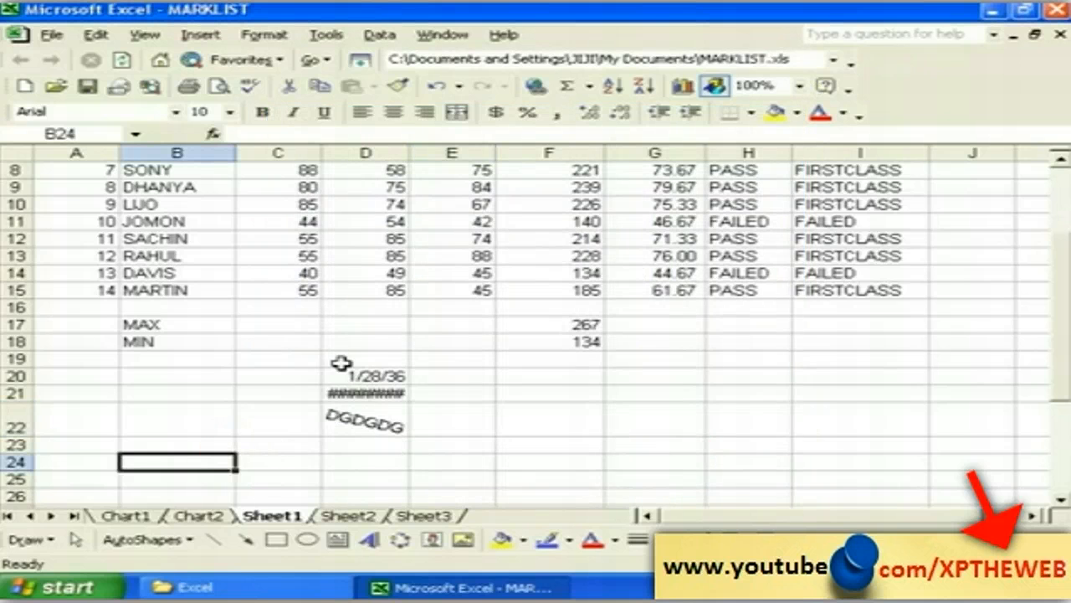
type("FSDFSDFDFDF")
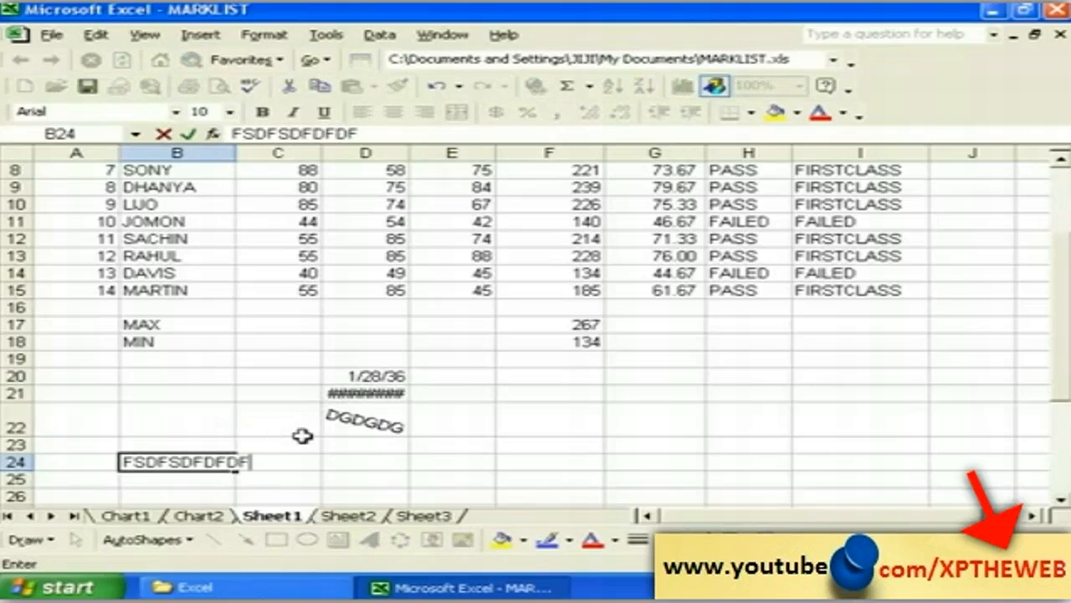
type("DFSF")
left_click(231, 494)
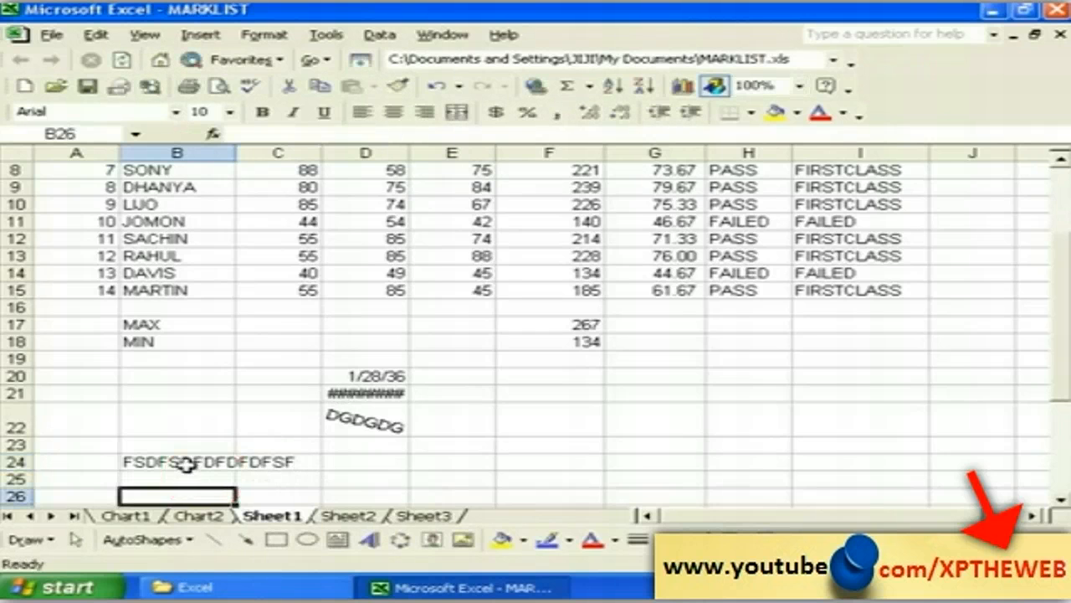
left_click(186, 463)
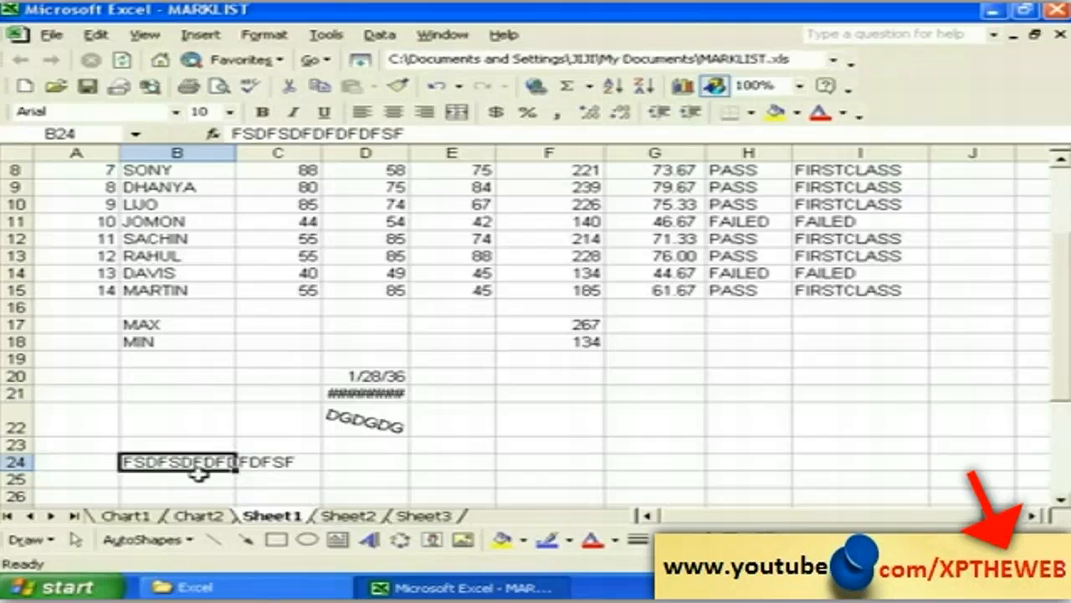
left_click(293, 461)
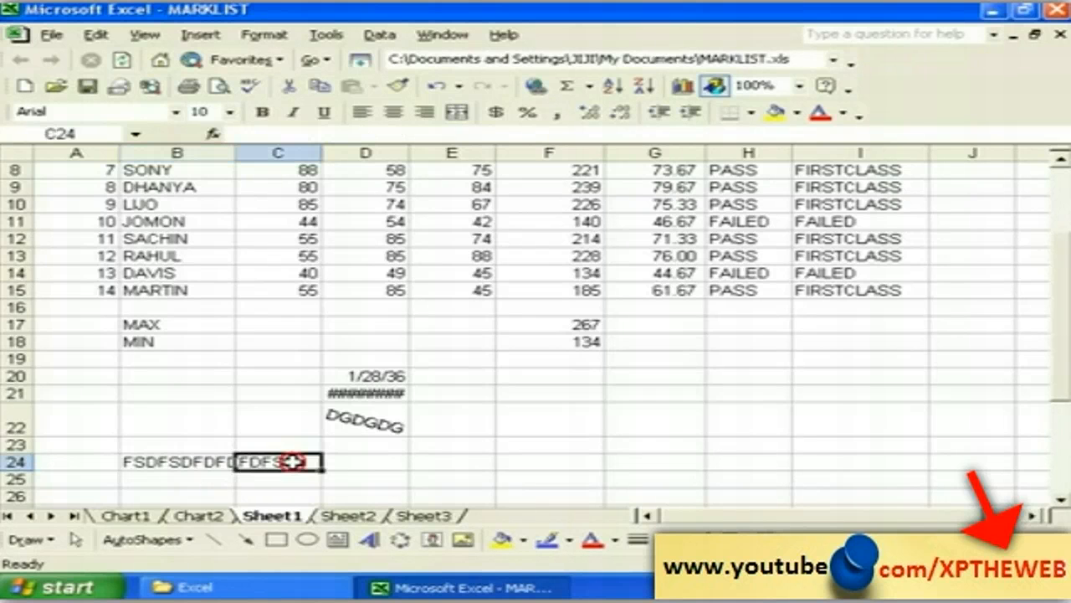
left_click(206, 463)
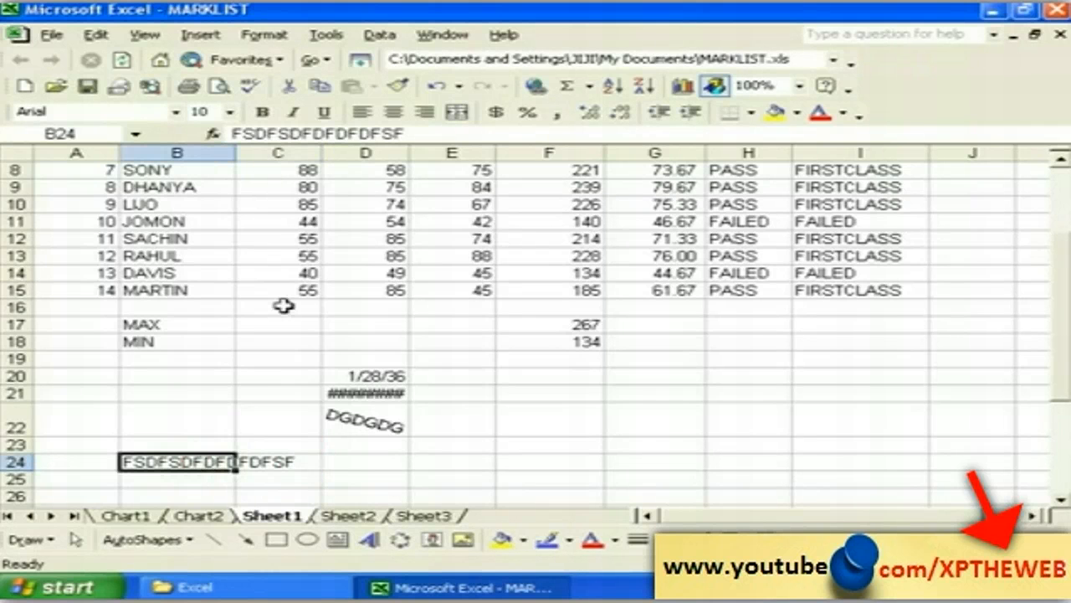
Step: Turn on Shrink to fit for B24 and recheck its alignment settings
left_click(270, 36)
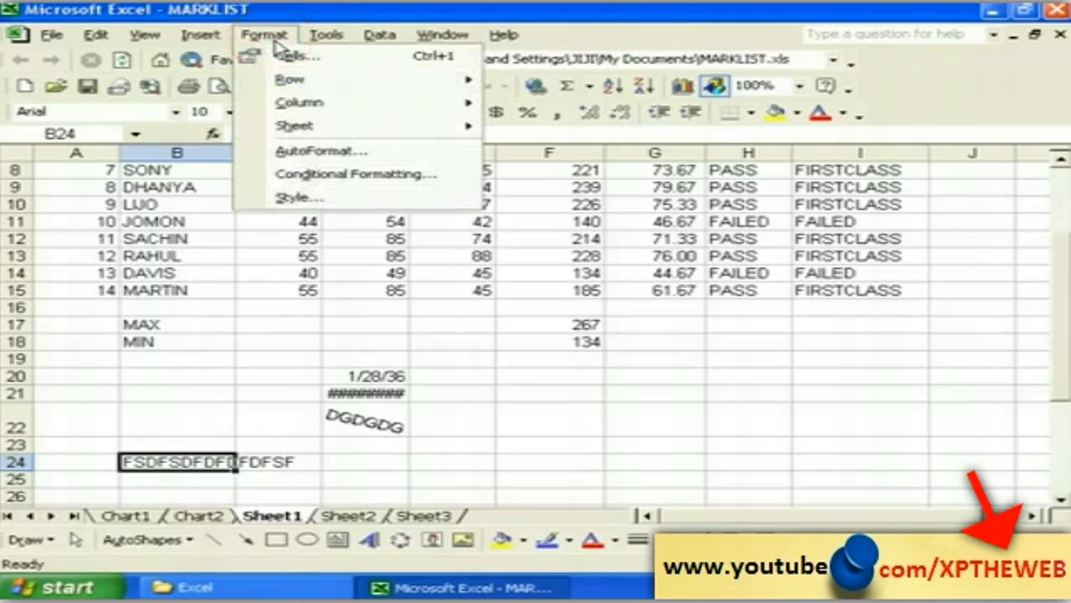
left_click(284, 55)
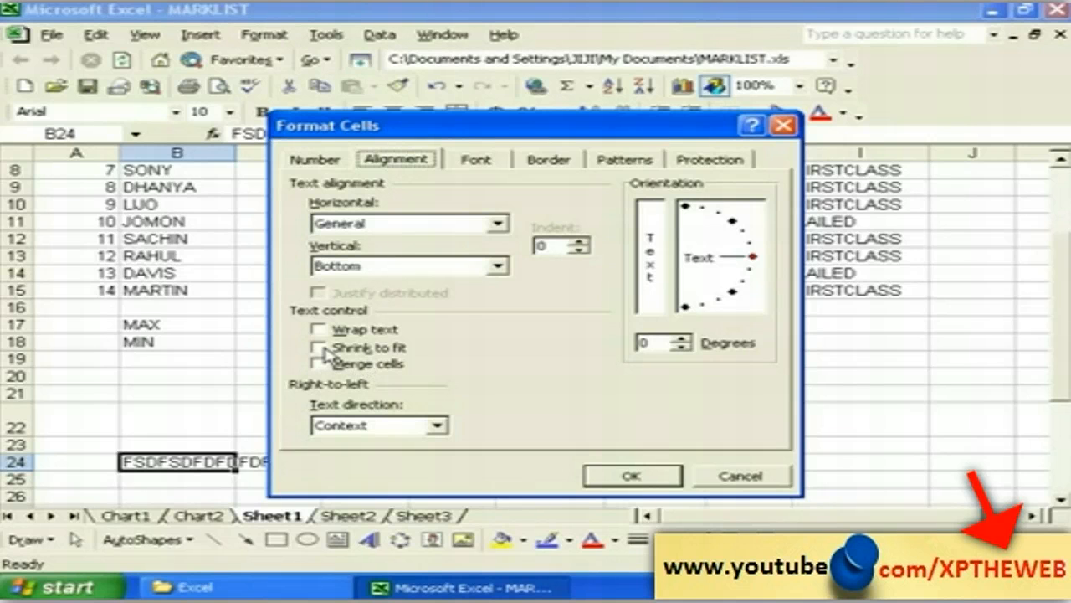
left_click(323, 349)
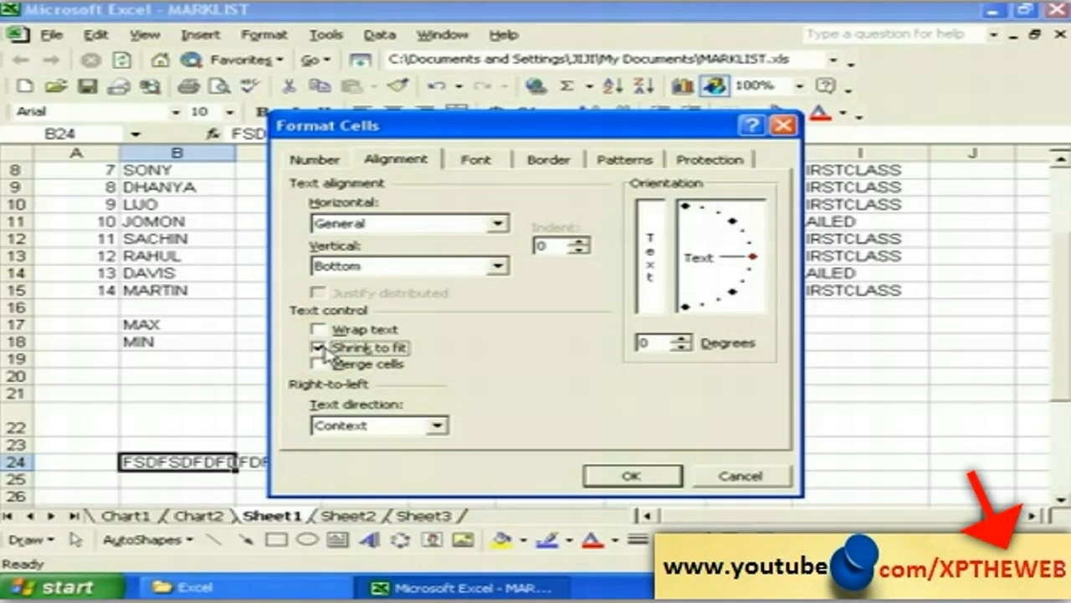
left_click(626, 477)
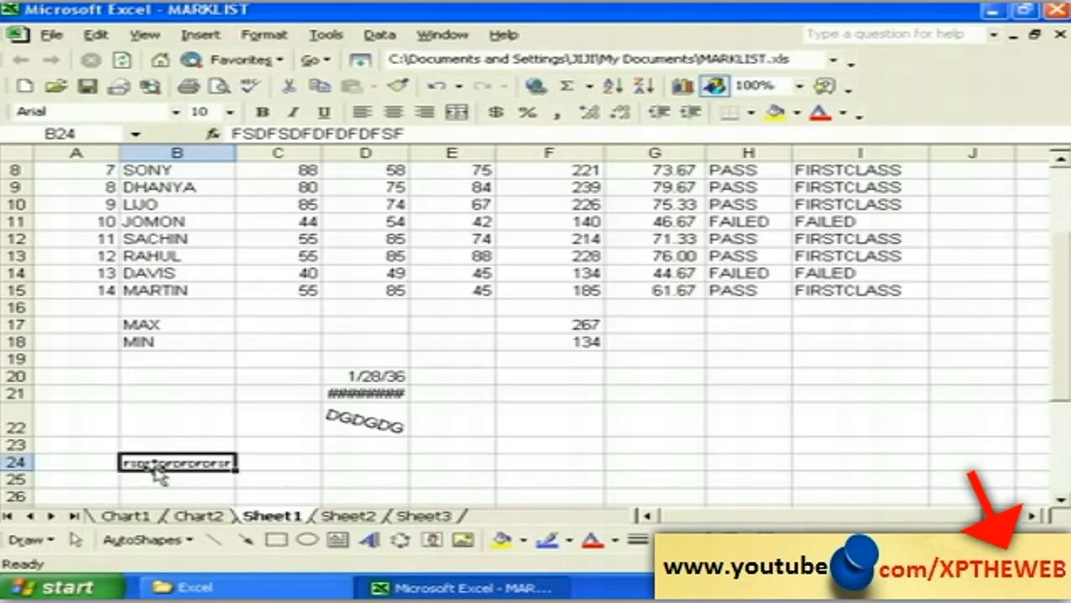
left_click(197, 479)
left_click(179, 462)
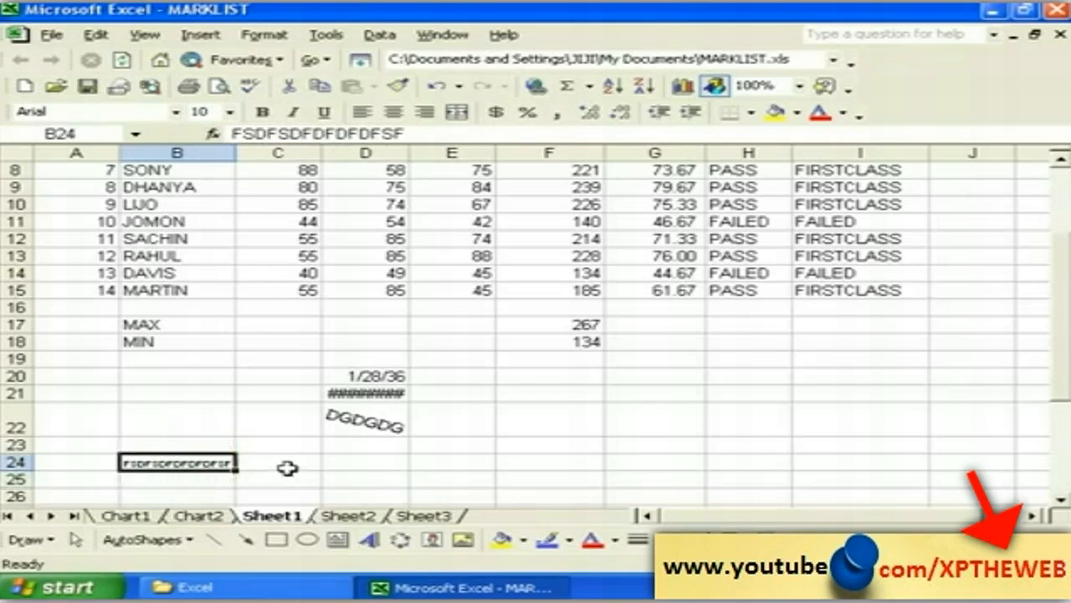
left_click(265, 34)
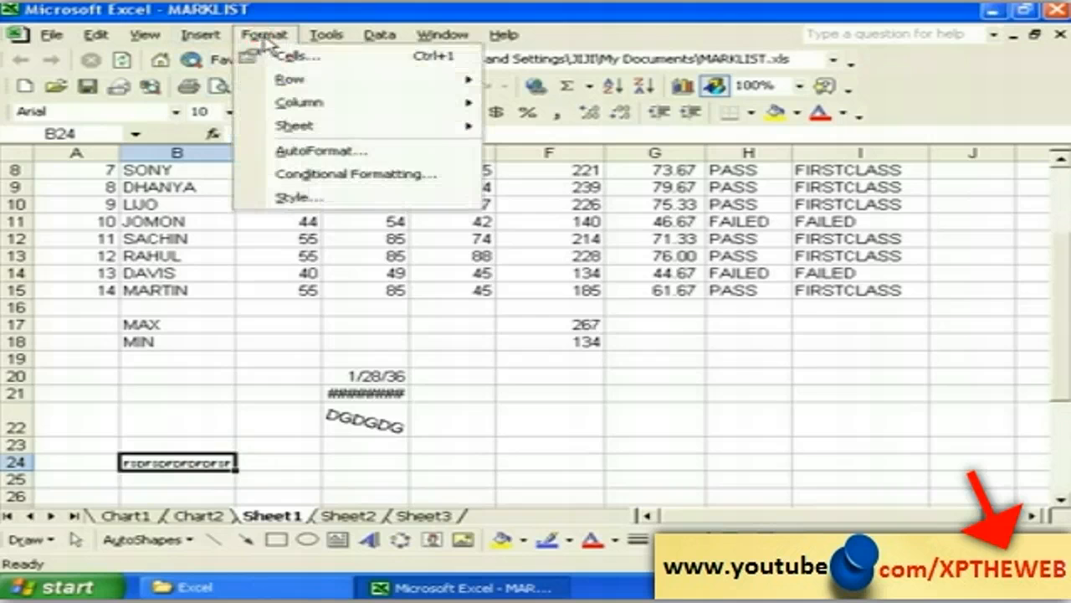
left_click(285, 52)
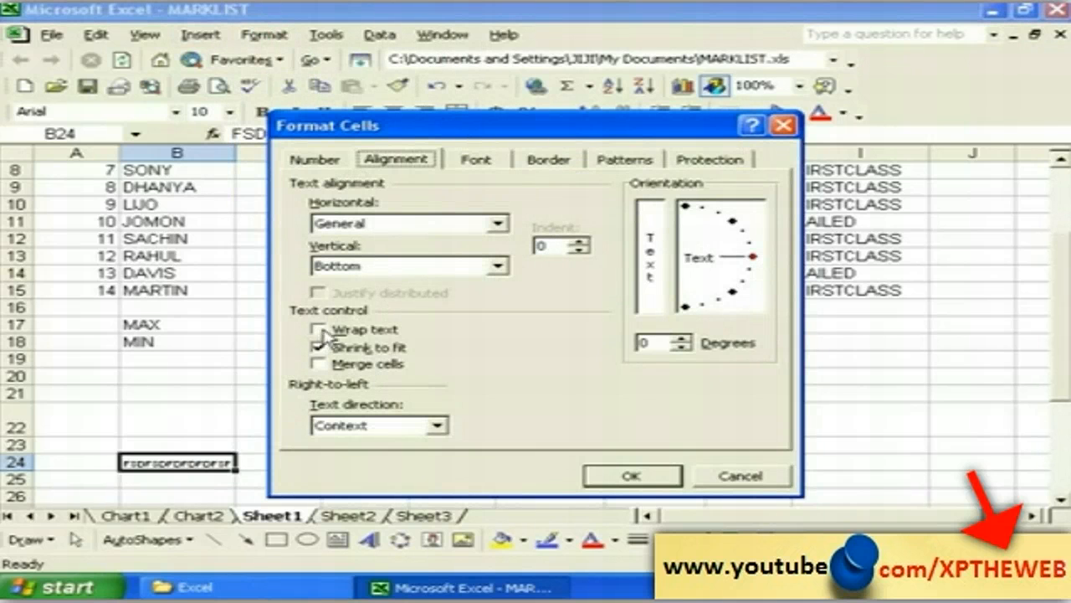
left_click(726, 481)
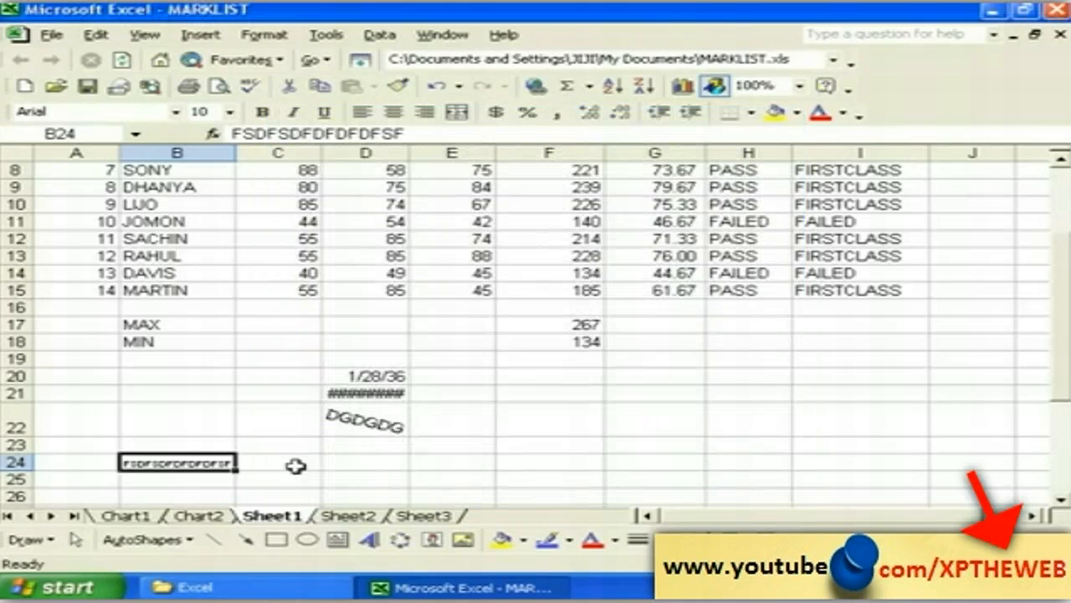
left_click(296, 466)
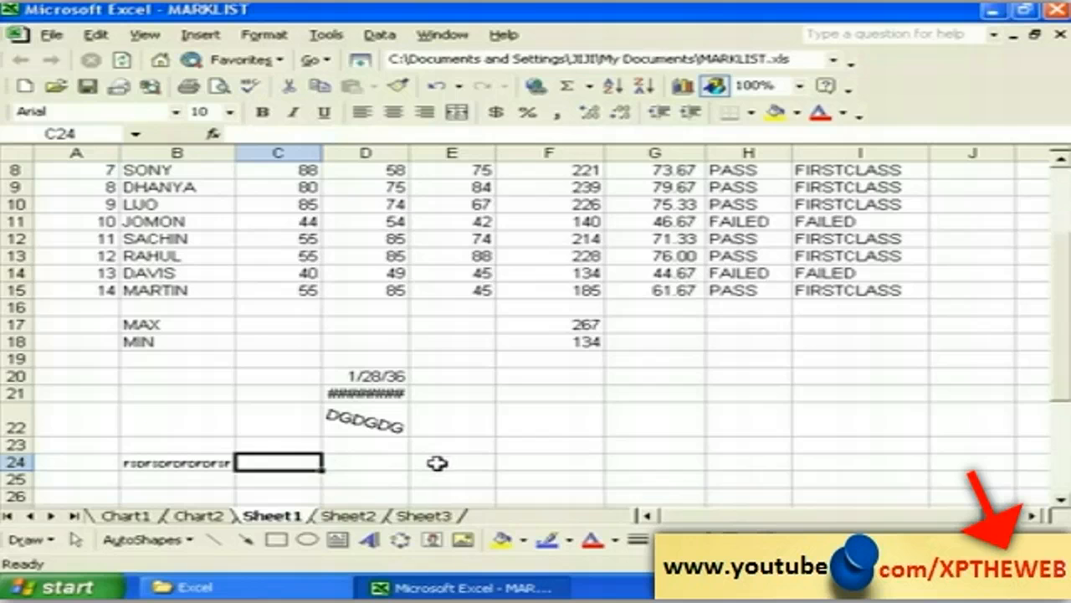
Step: Enter SDFSDFSDFDFSDF in C24 and turn on Wrap text so it spans three lines
type("SDFSDFSDFDFSDF")
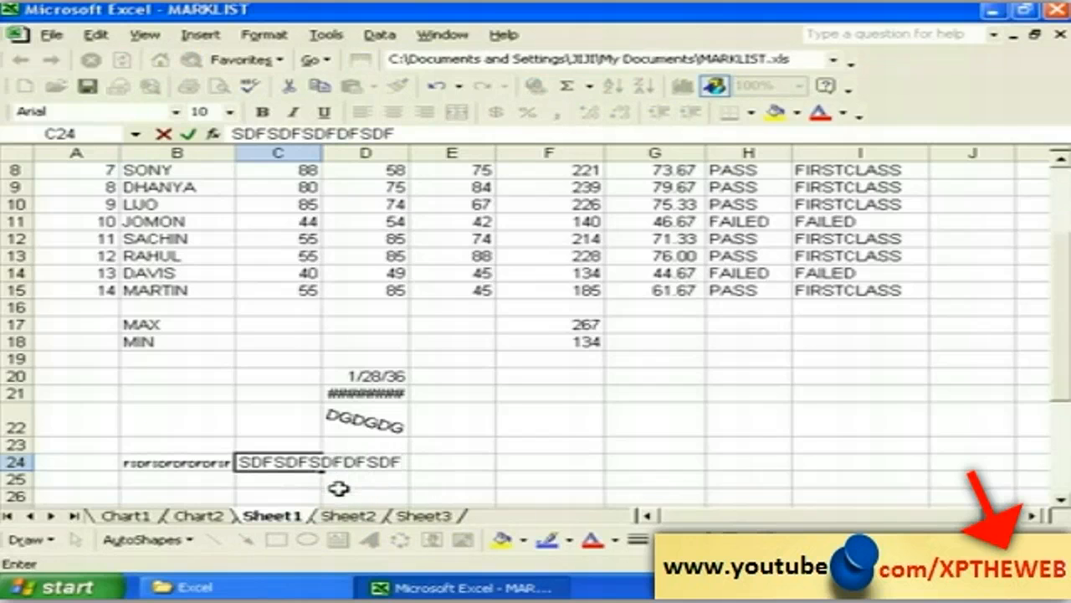
left_click(335, 494)
left_click(289, 460)
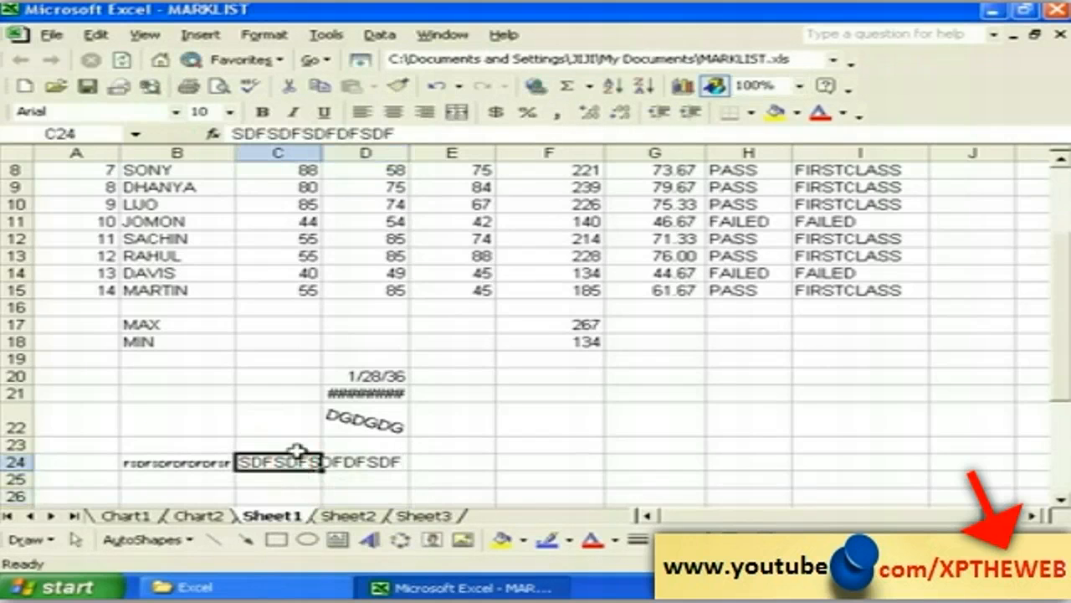
left_click(276, 38)
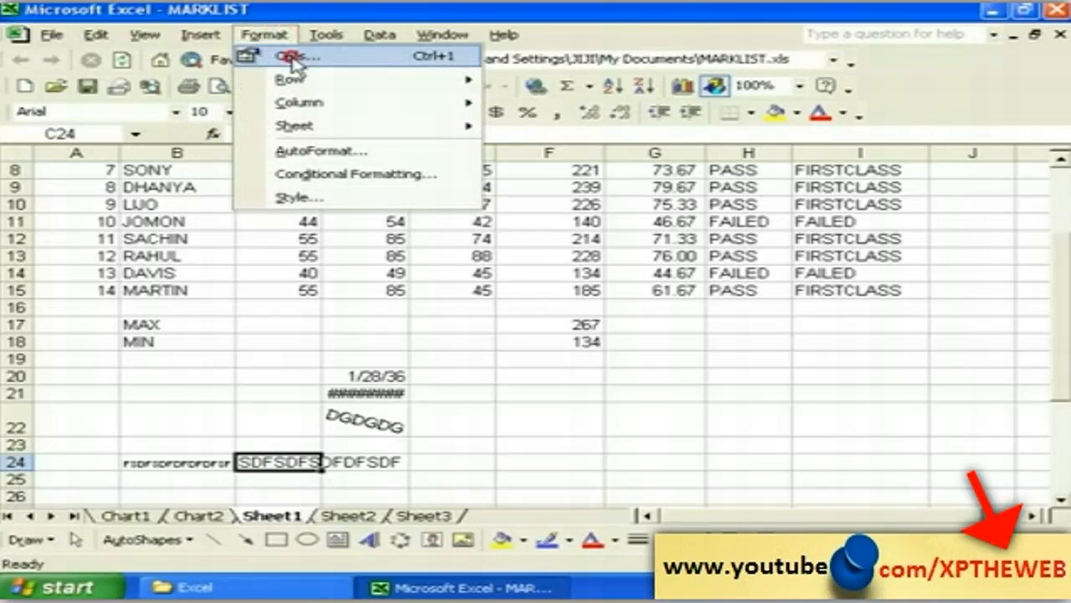
left_click(292, 60)
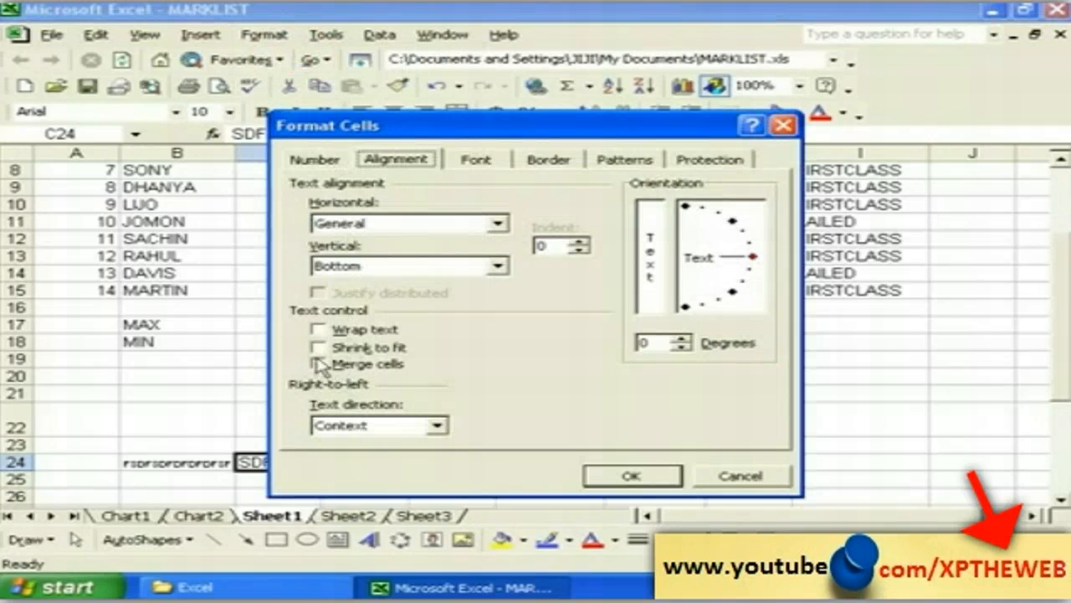
left_click(318, 330)
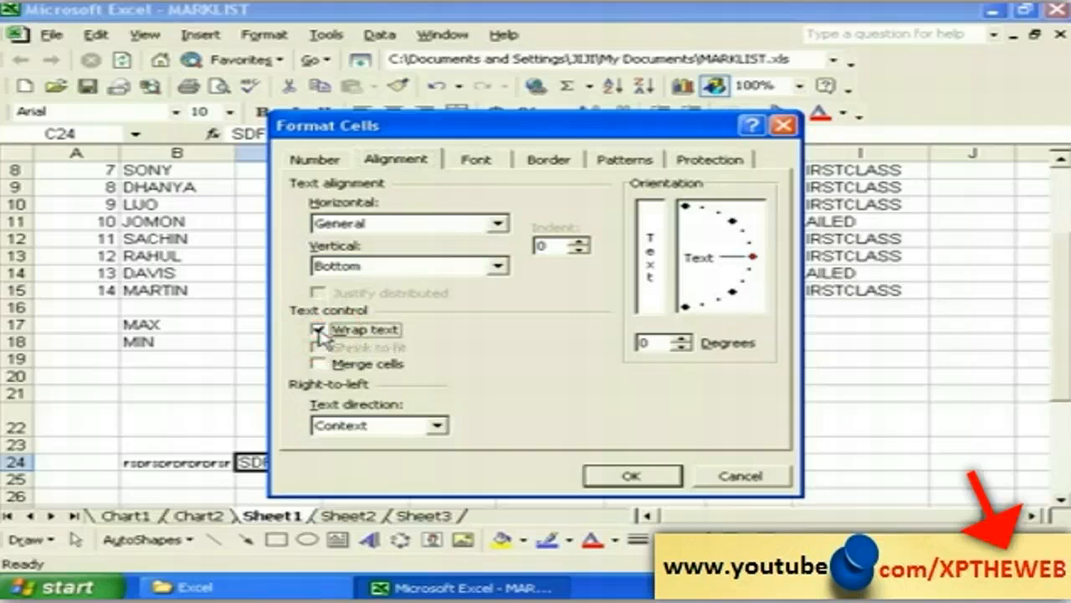
left_click(633, 476)
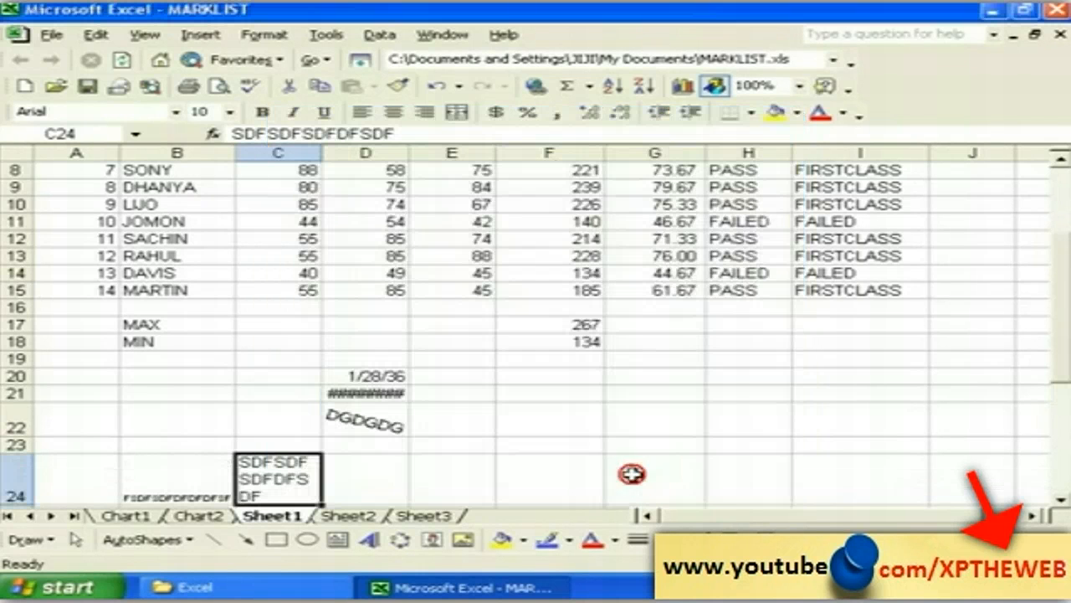
left_click(1061, 501)
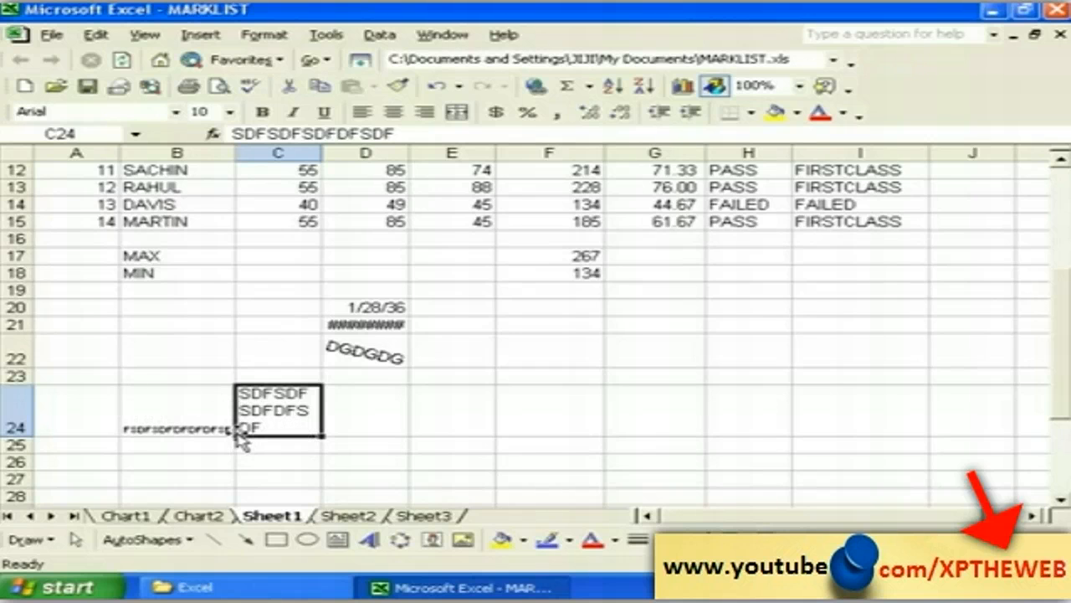
Step: Check D26's cell format settings without changes and try selecting C26:G27
left_click(360, 458)
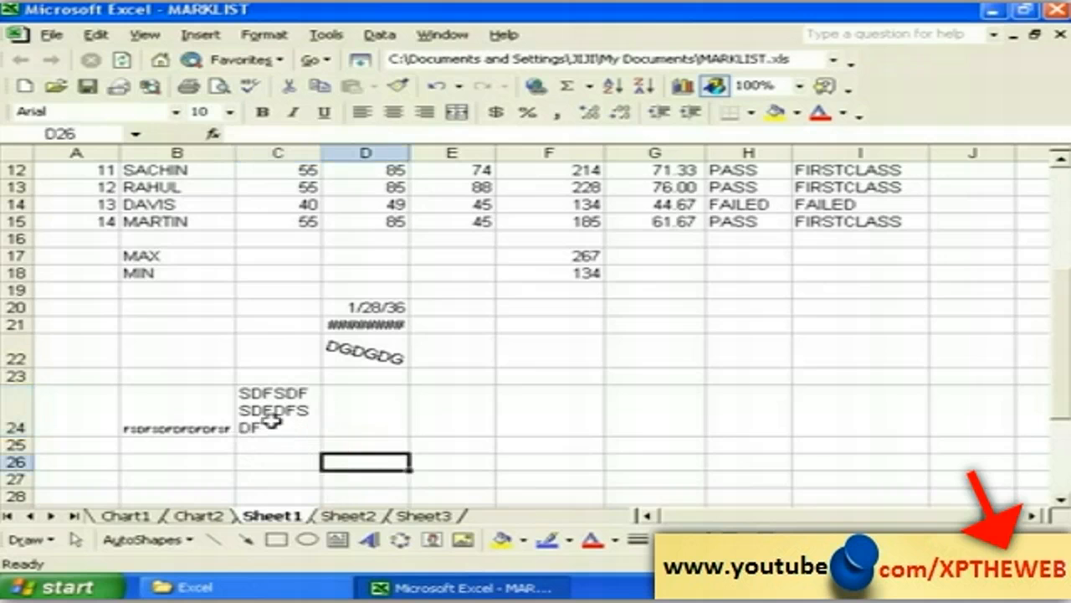
left_click(261, 34)
left_click(283, 56)
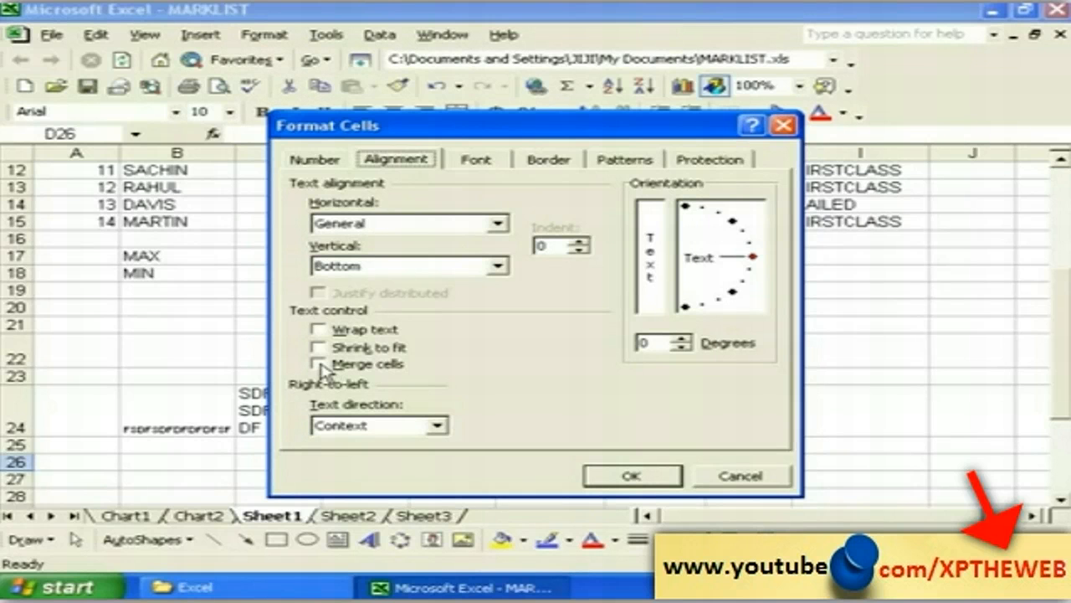
left_click(740, 476)
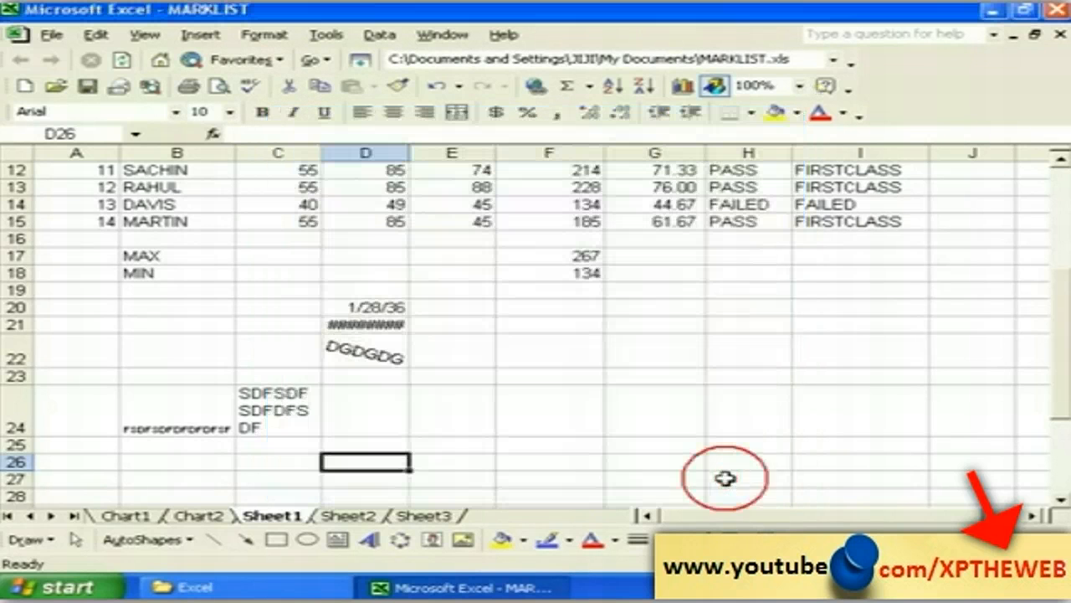
left_click_drag(262, 463, 647, 467)
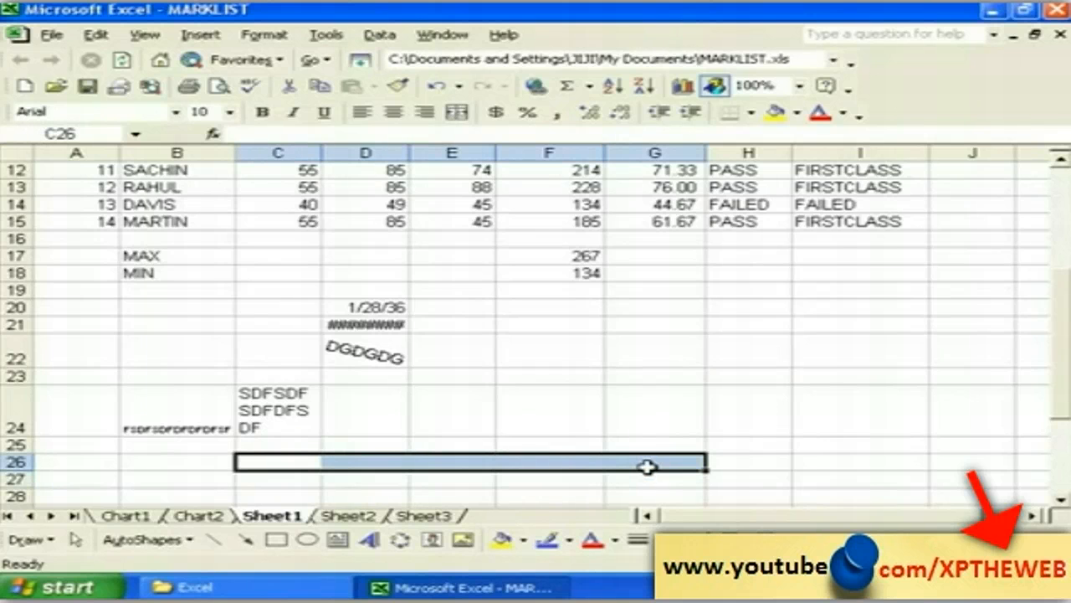
left_click(427, 493)
left_click(1060, 501)
left_click(1061, 500)
left_click(1061, 501)
left_click(1060, 501)
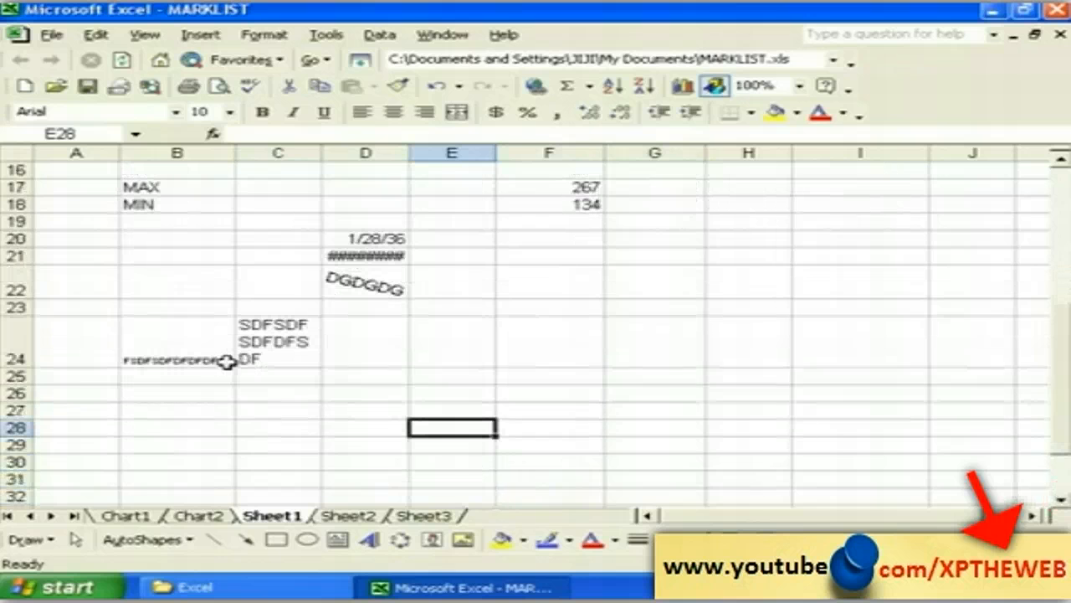
Step: Select C26:G26 and tick Merge cells in the Alignment settings
left_click(242, 392)
left_click_drag(242, 392, 683, 392)
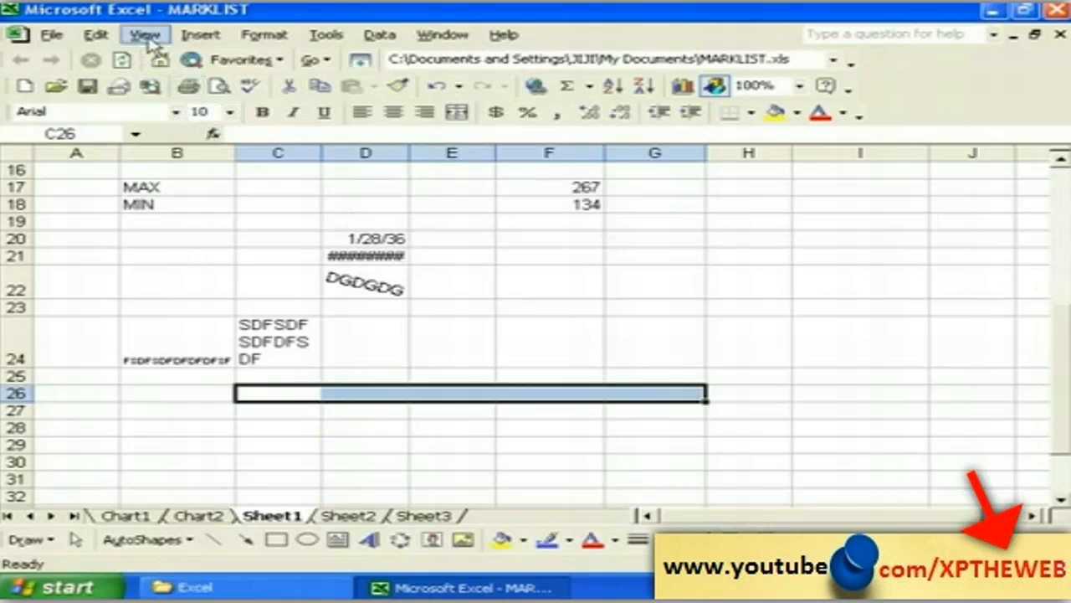
left_click(259, 37)
left_click(285, 55)
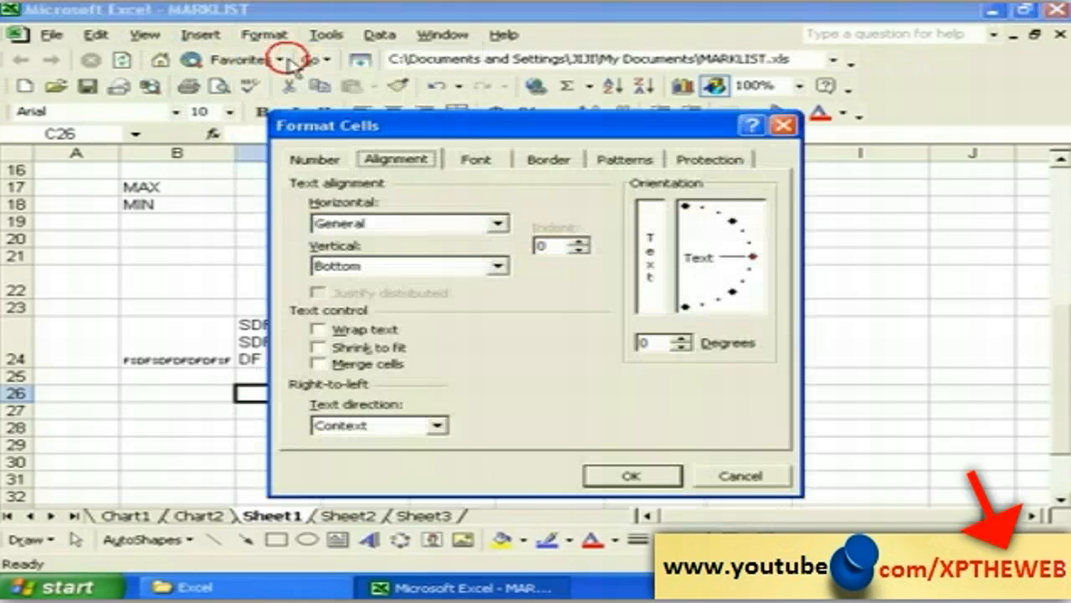
left_click(326, 367)
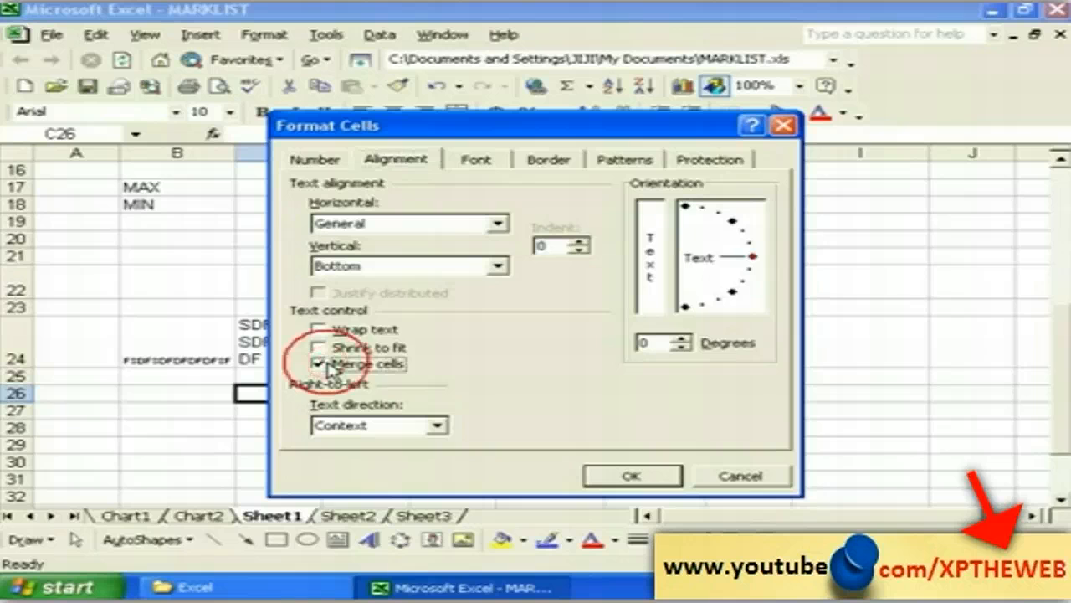
left_click(637, 477)
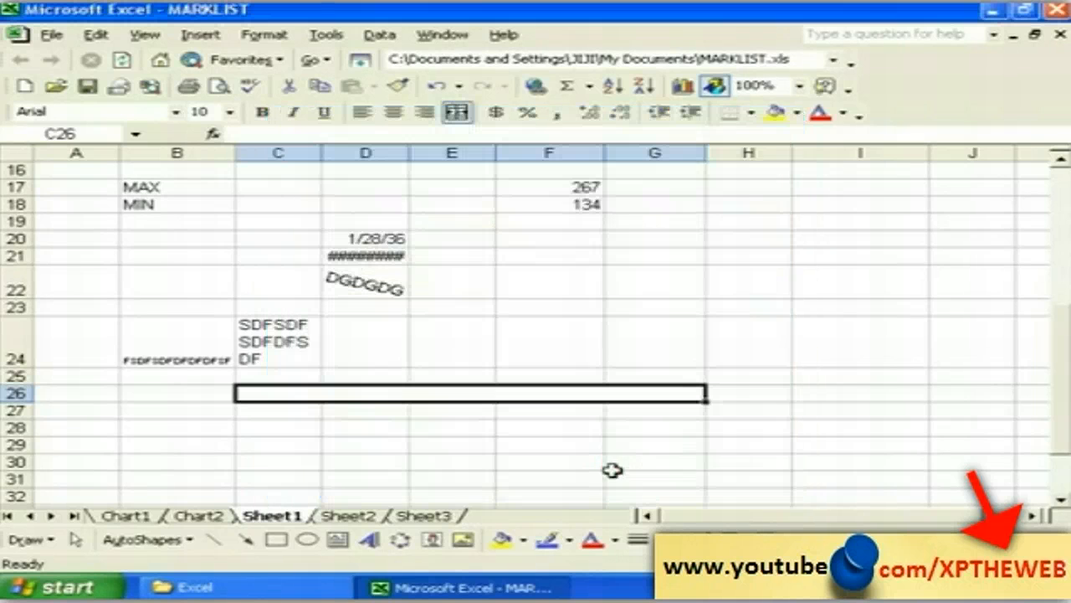
left_click(295, 425)
left_click(311, 392)
Step: Type GDFGFGFGFGFG into merged C26:G26 and center it after trying right alignment
type("GDFGFGFGFGFG")
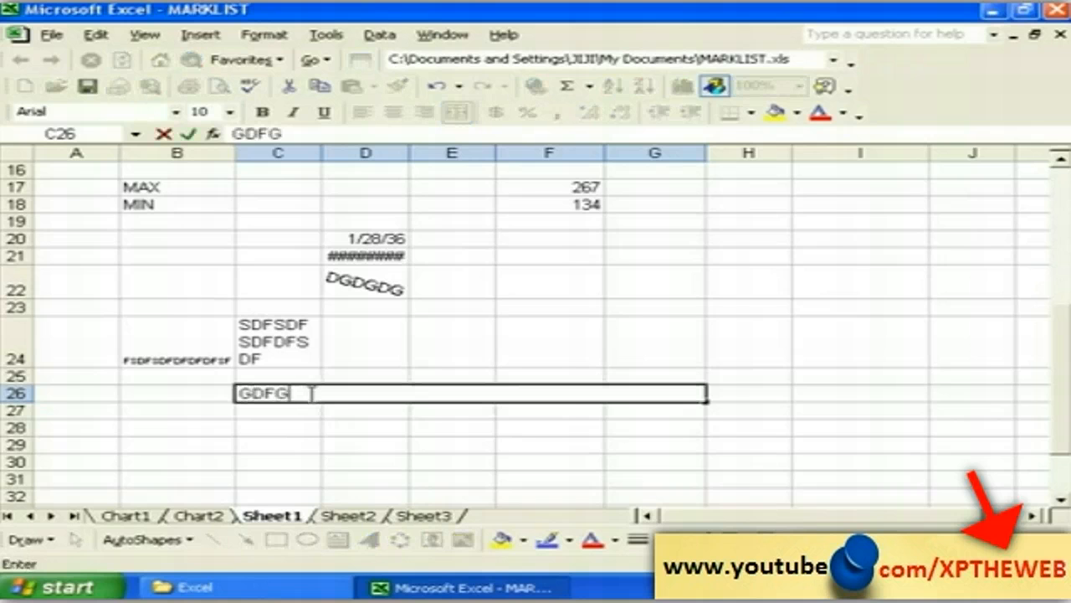
left_click(362, 426)
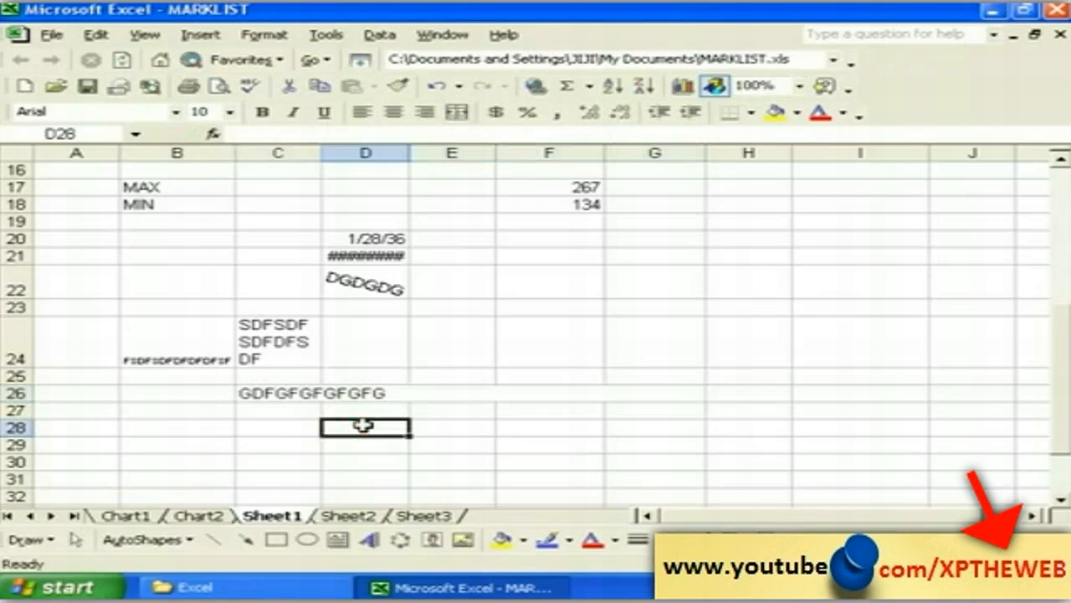
left_click(334, 393)
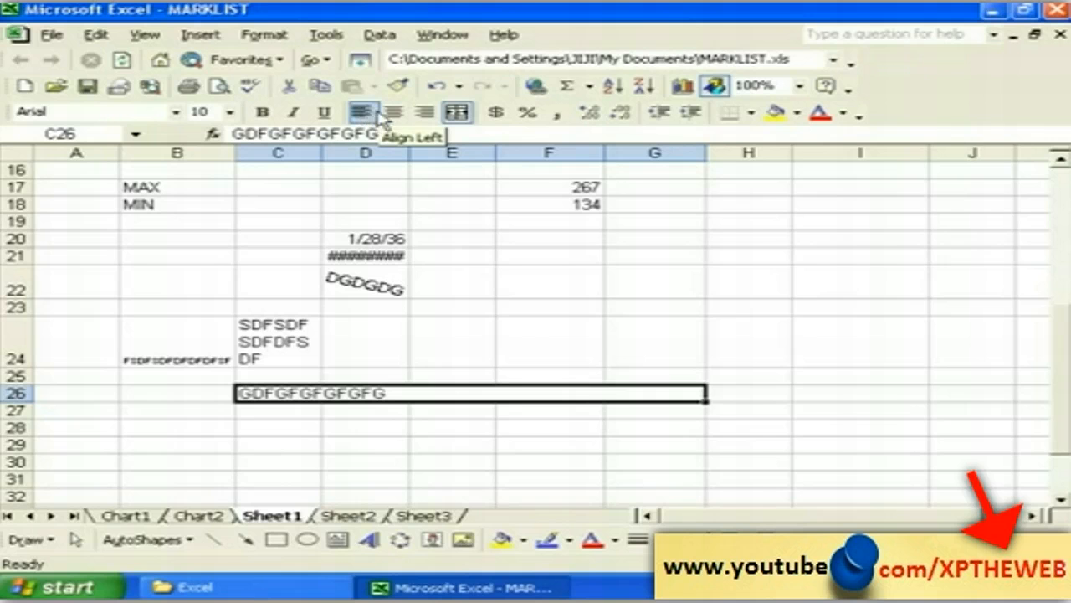
left_click(393, 114)
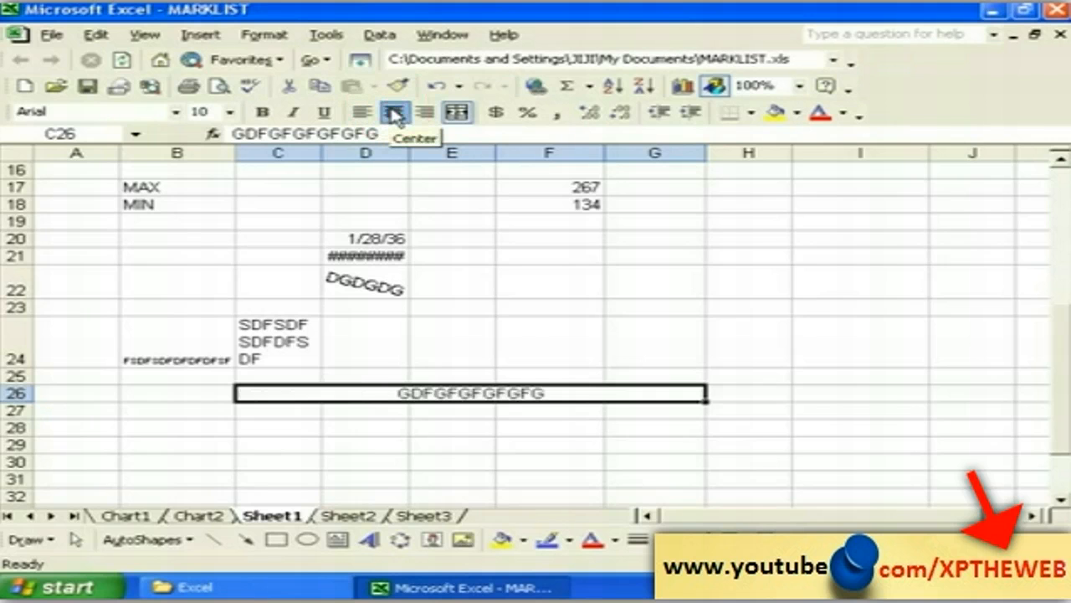
left_click(425, 115)
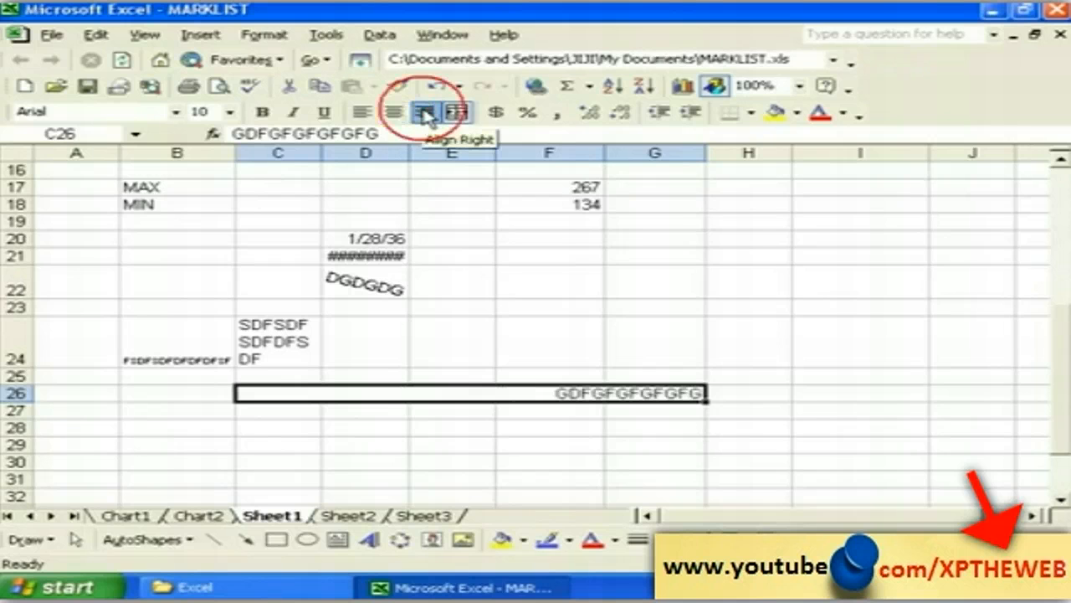
left_click(399, 114)
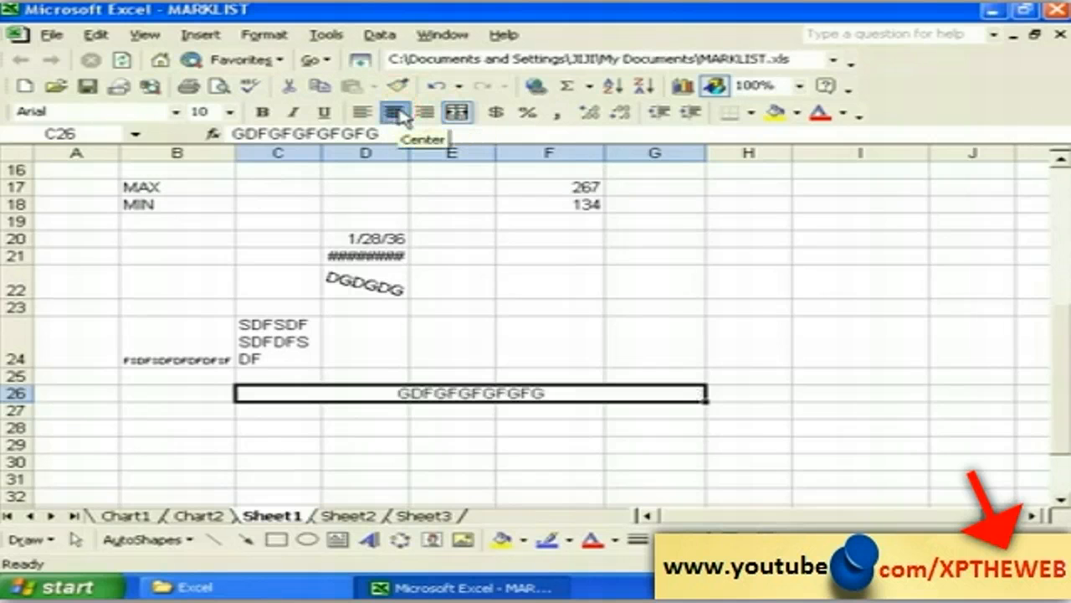
left_click(383, 423)
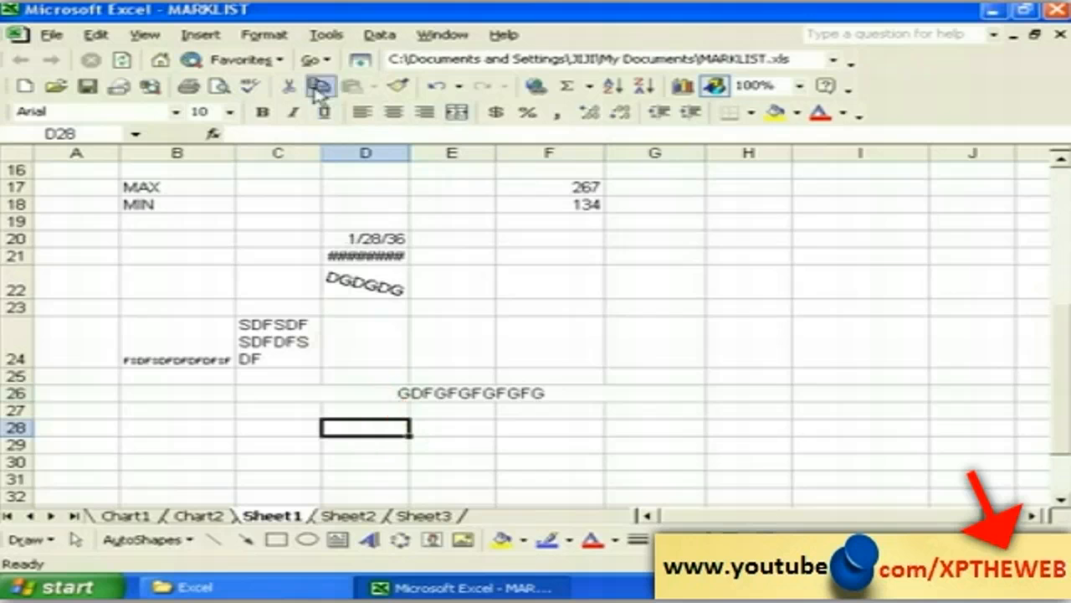
left_click(264, 35)
left_click(289, 57)
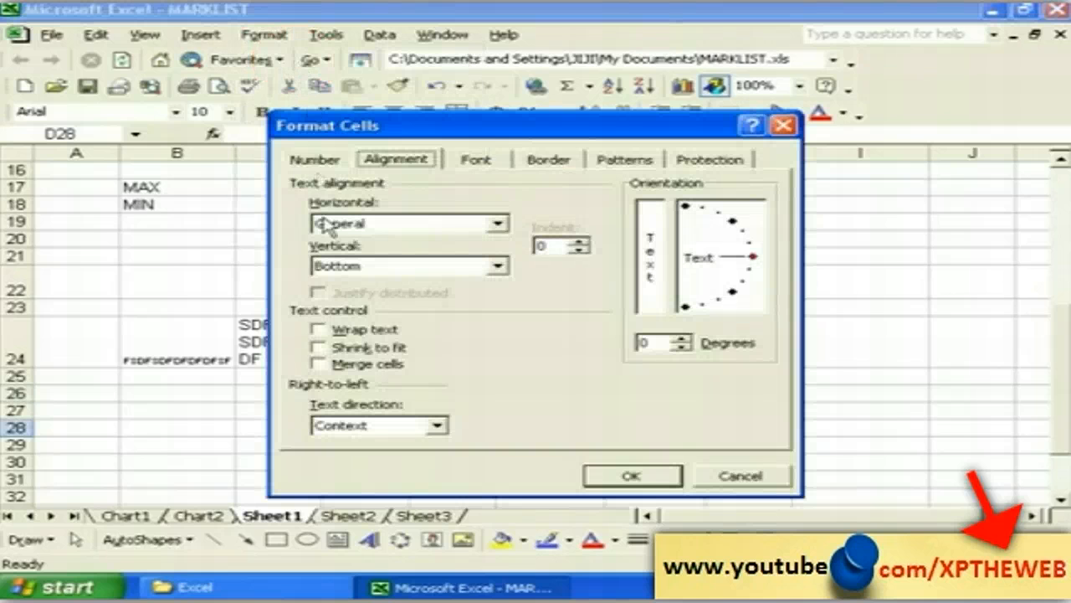
left_click(470, 160)
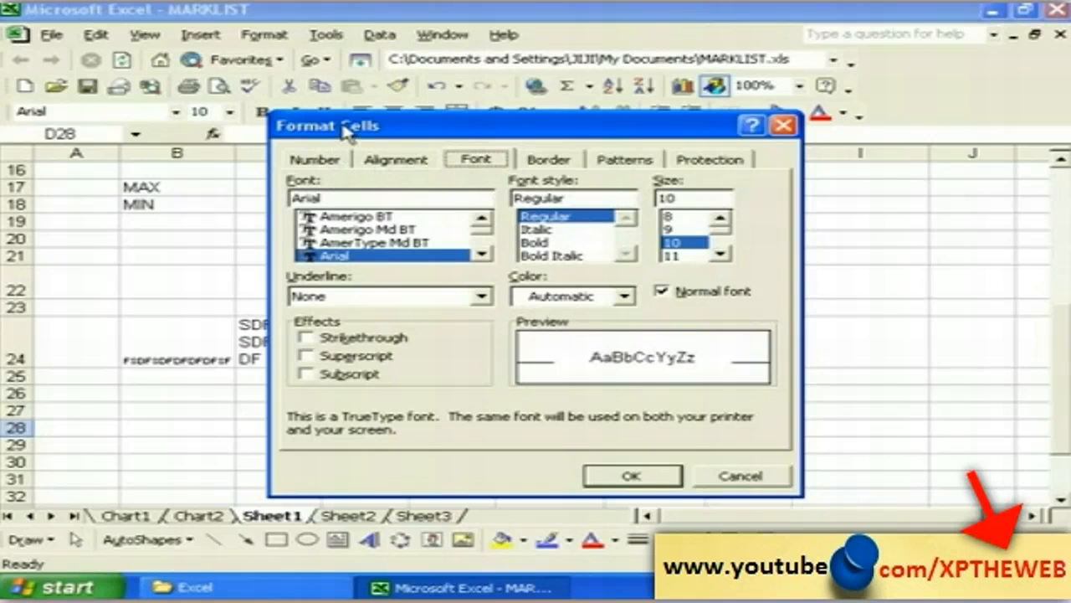
left_click_drag(359, 125, 337, 122)
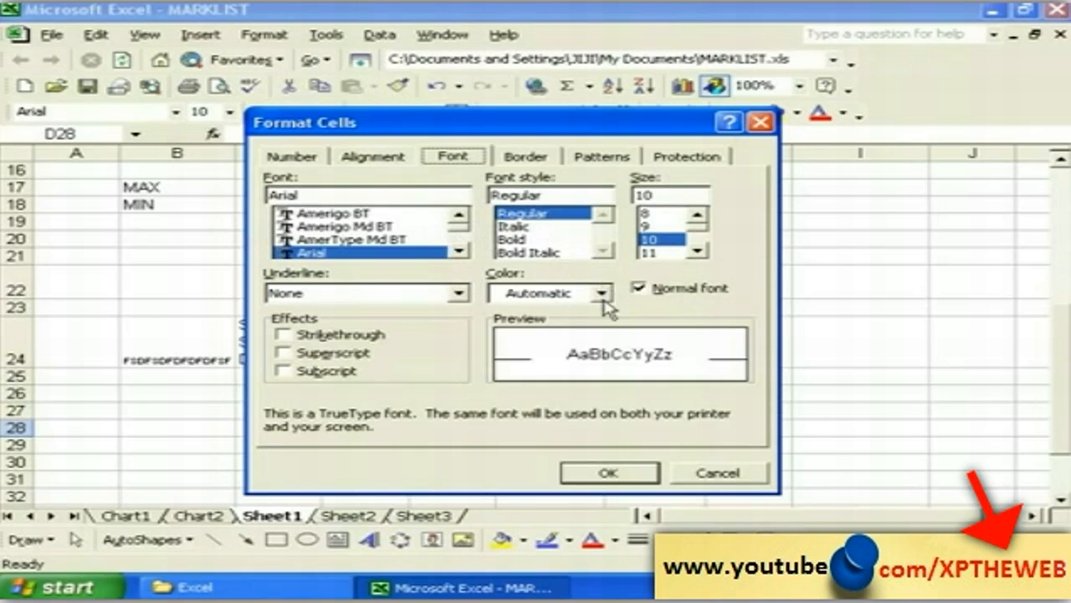
left_click(707, 475)
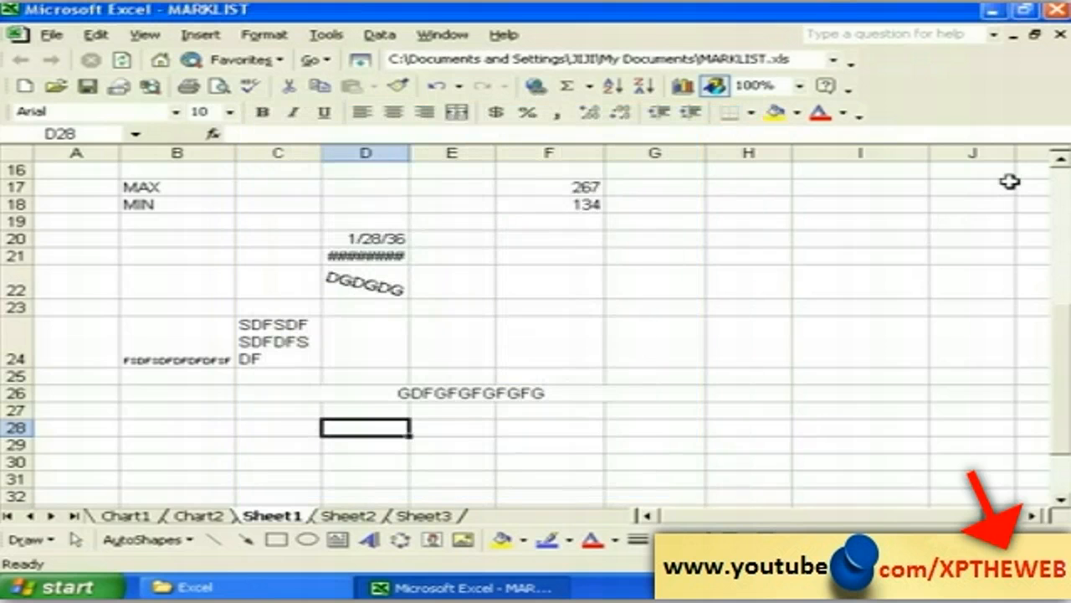
scroll(1057, 170, "up", 5)
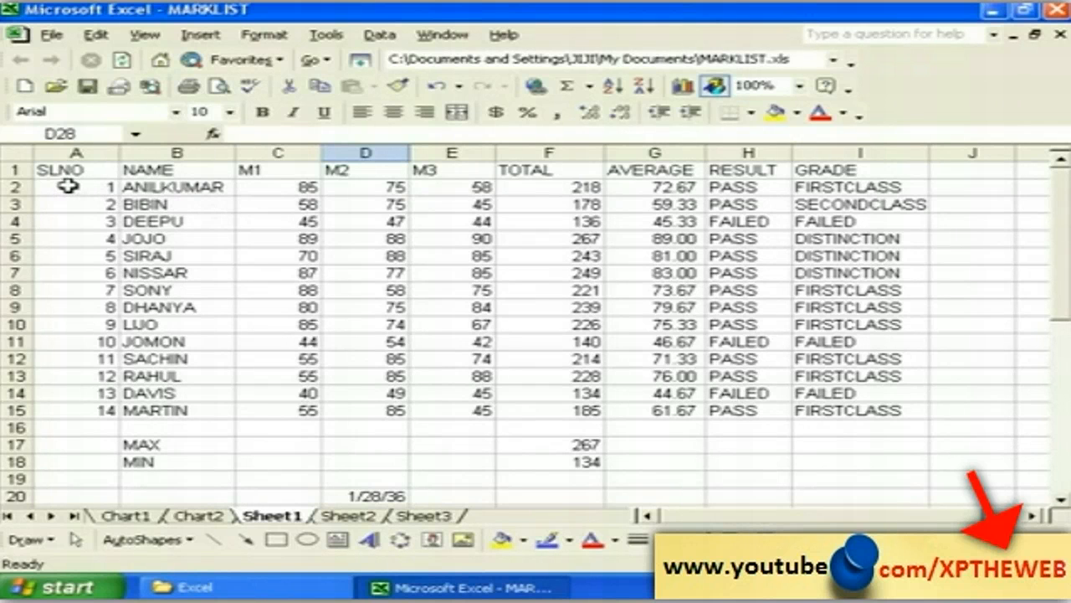
Step: Select the table data from A2 and choose bold Arial font
left_click_drag(67, 186, 837, 403)
left_click(139, 185)
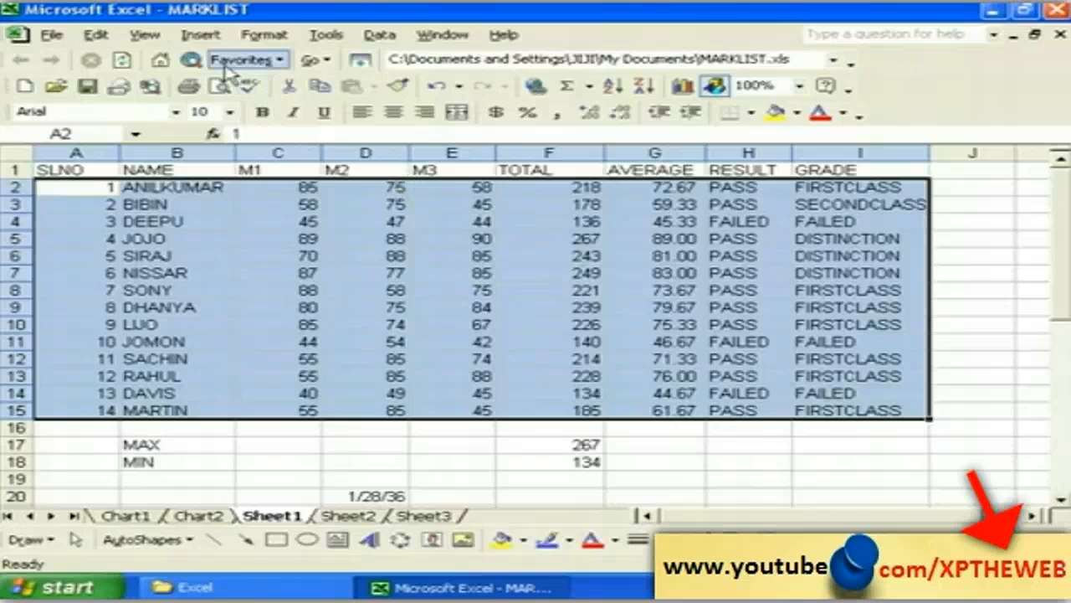
left_click(266, 35)
left_click(288, 57)
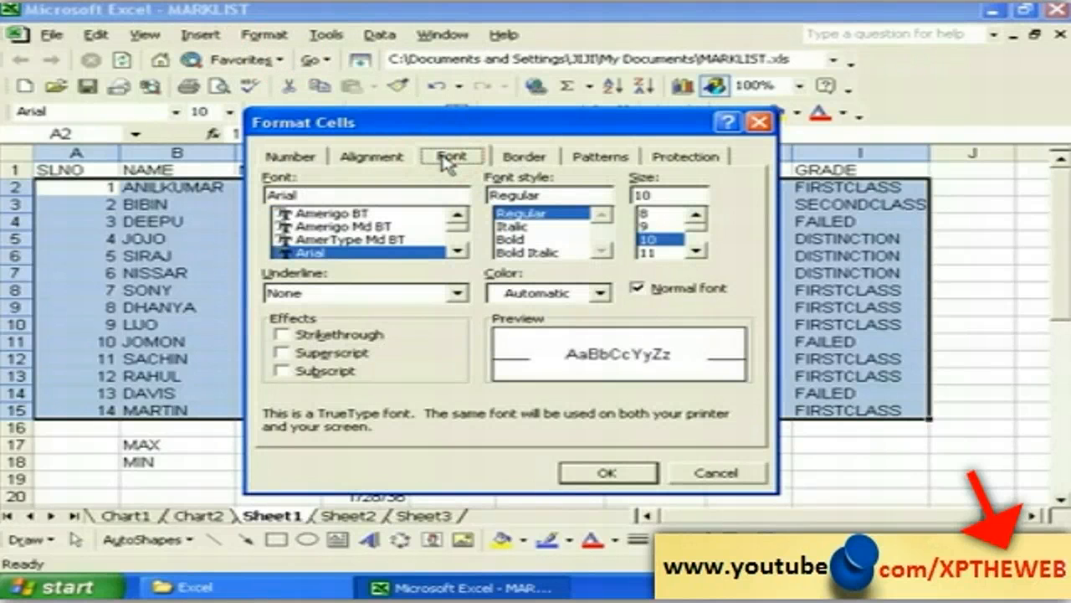
left_click(314, 253)
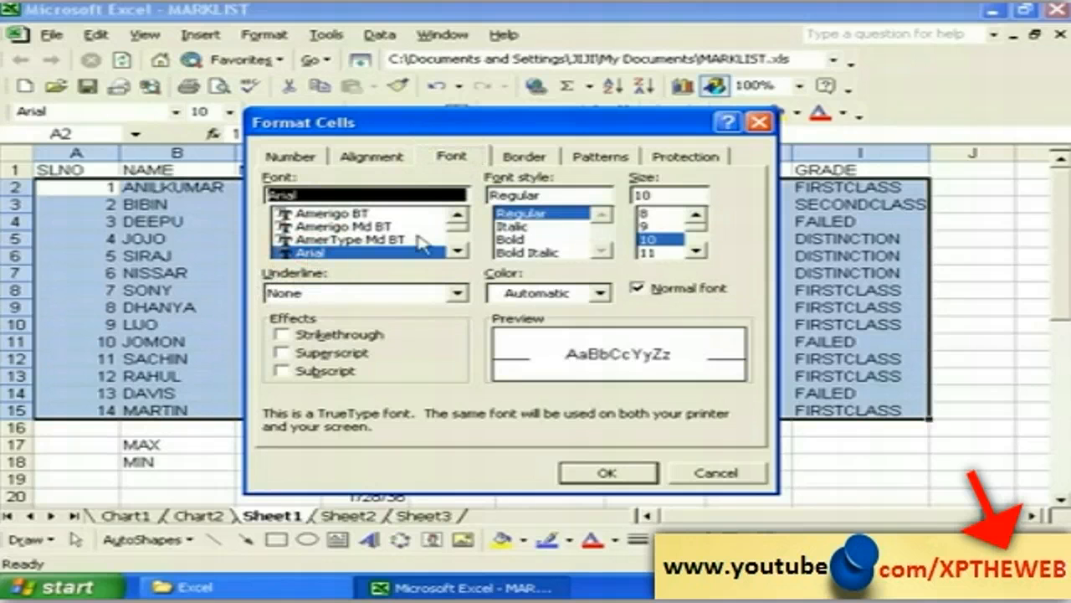
left_click(510, 241)
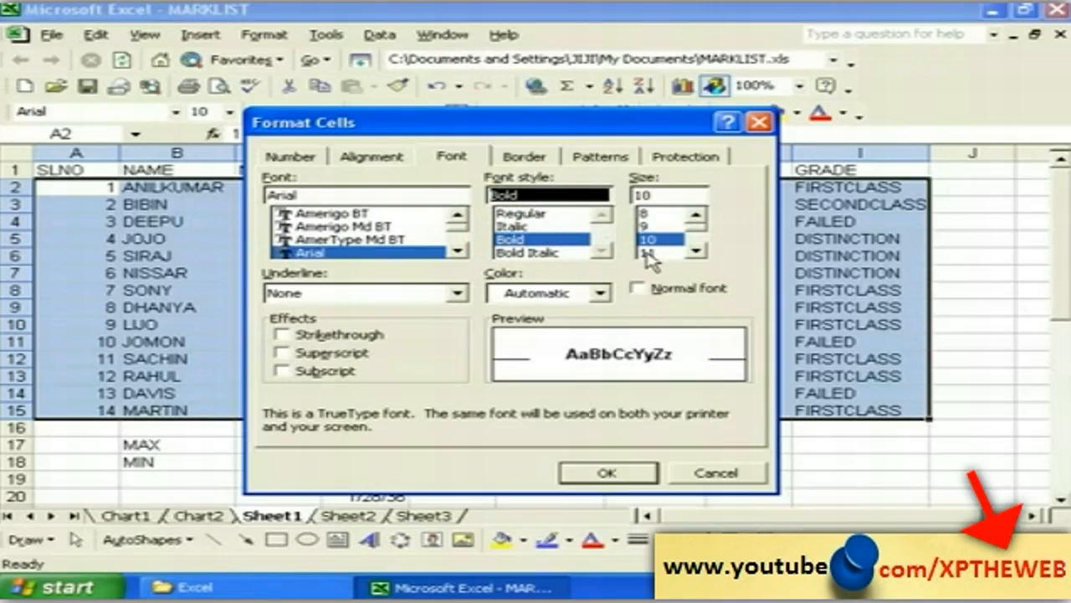
Step: Set the table font to size 12 in blue, apply it, and clear the selection
left_click(696, 251)
left_click(695, 252)
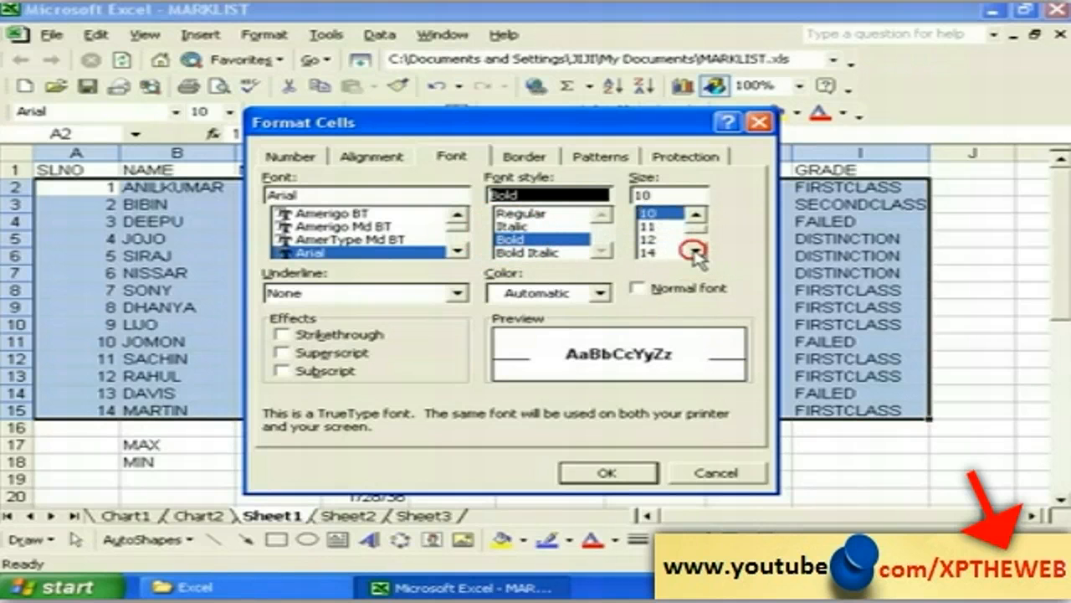
left_click(651, 240)
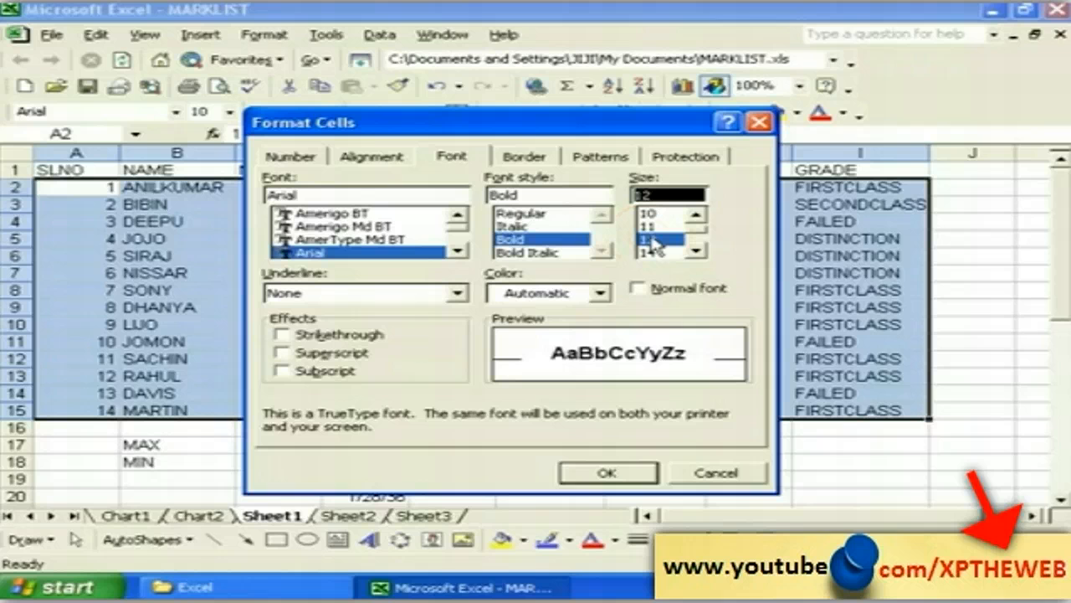
left_click(601, 294)
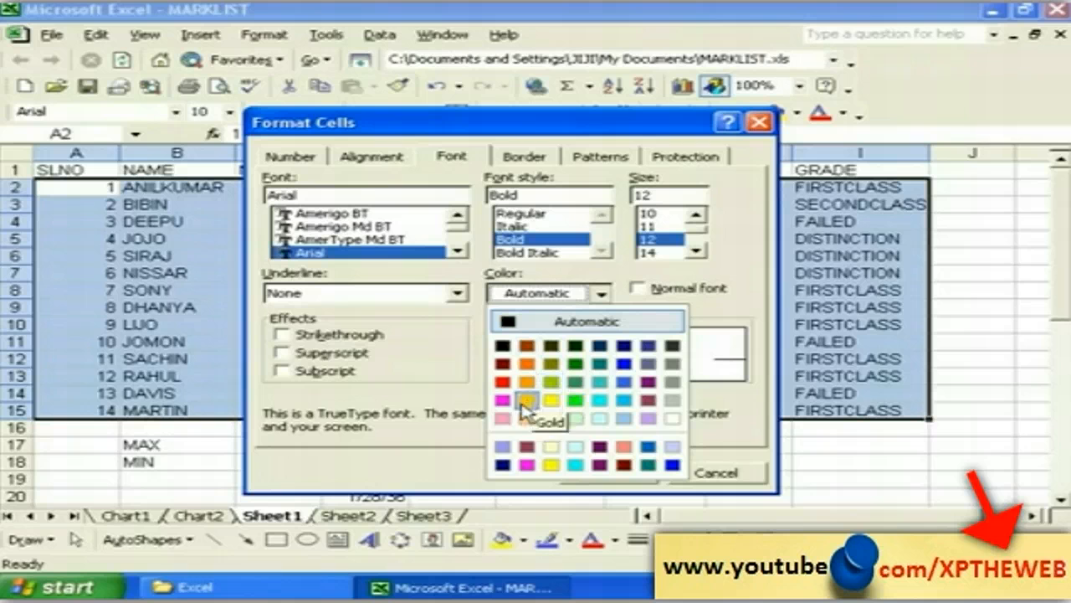
left_click(623, 363)
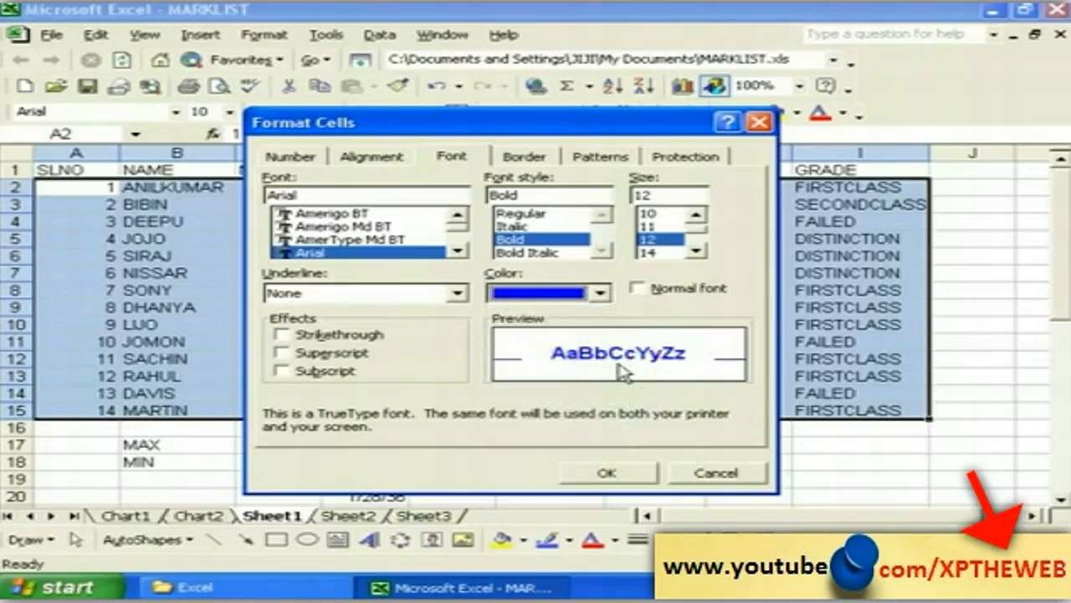
left_click(602, 473)
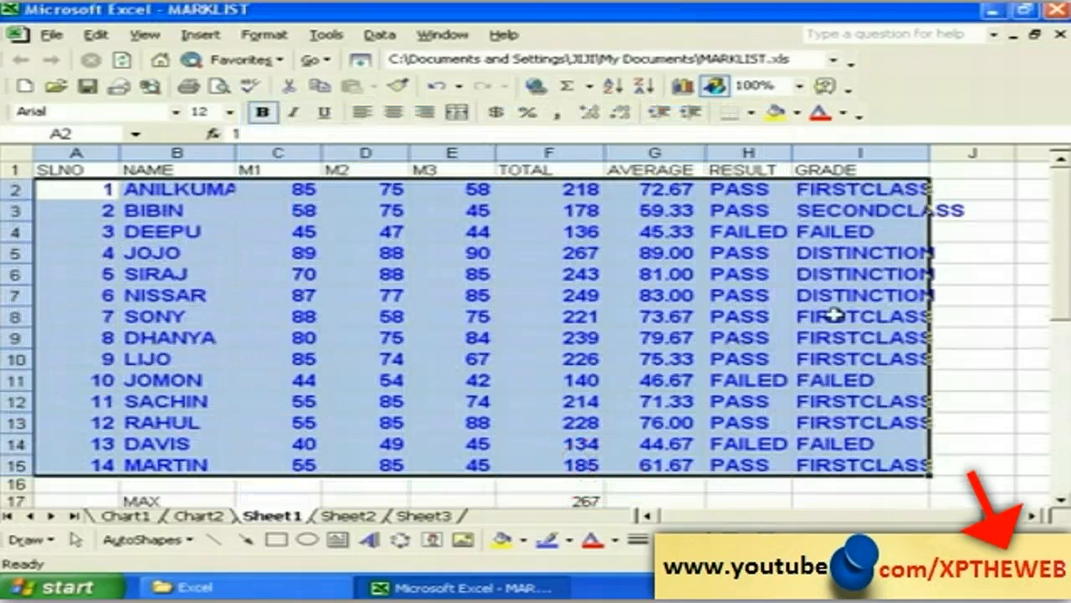
left_click(1001, 299)
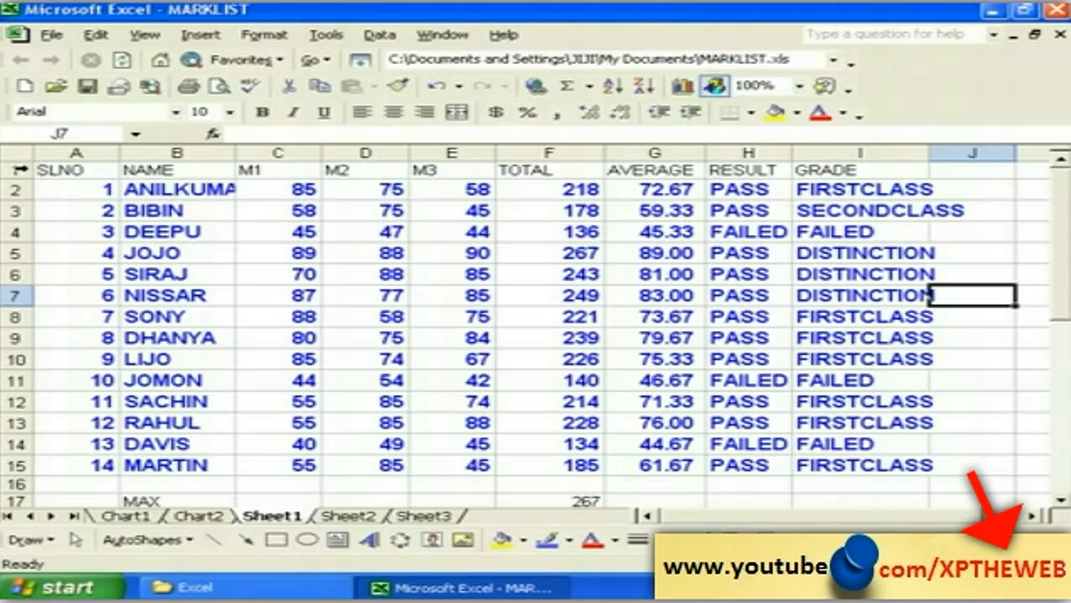
left_click(16, 170)
left_click(125, 211)
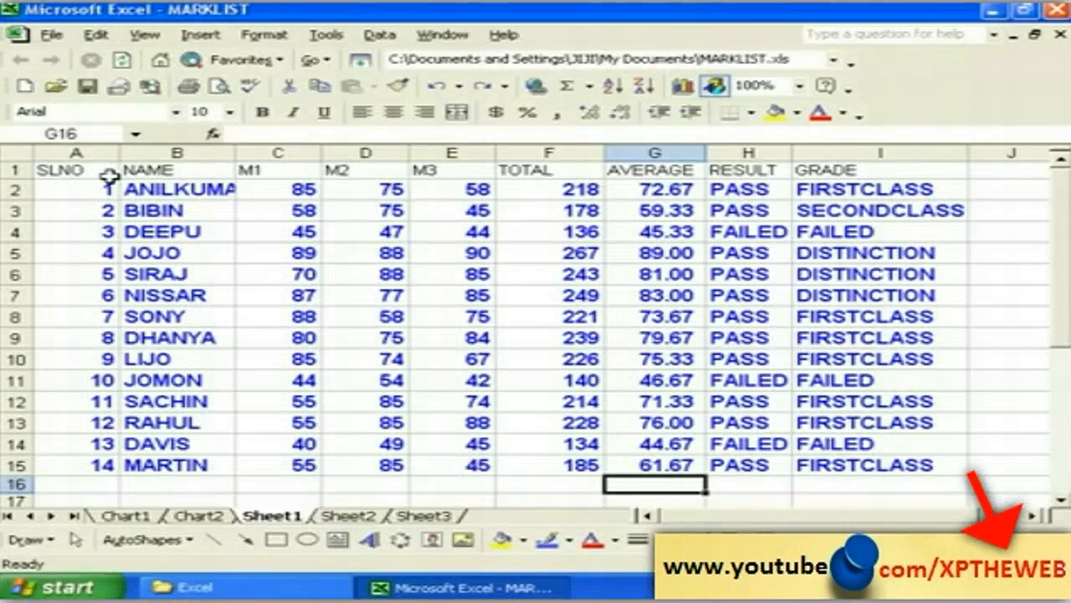
Step: Set the row 1 headings to Arial Black, size 12, in red
left_click_drag(52, 171, 816, 171)
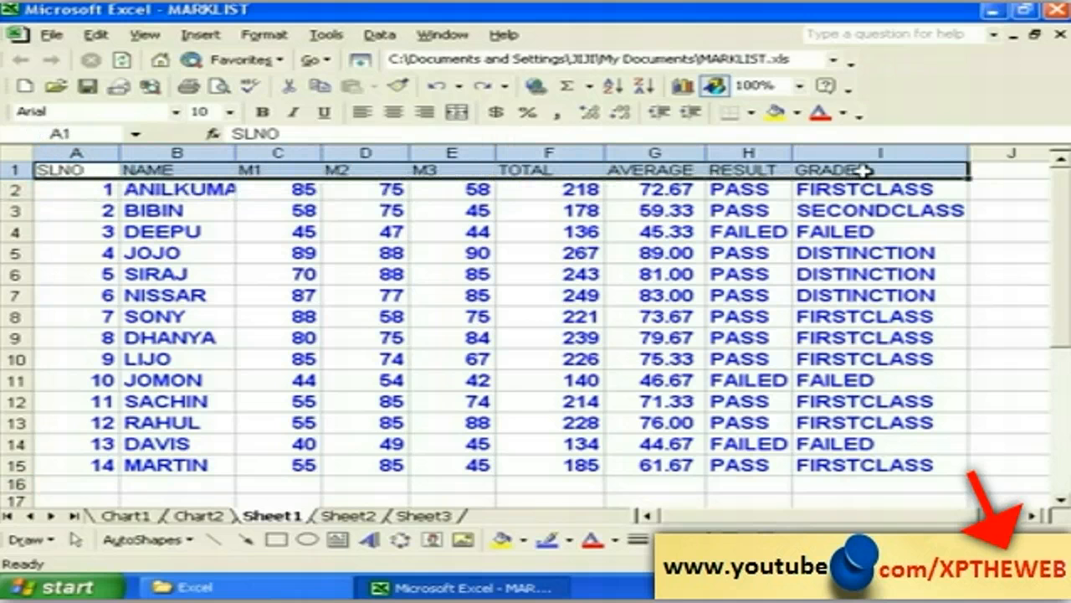
left_click(263, 37)
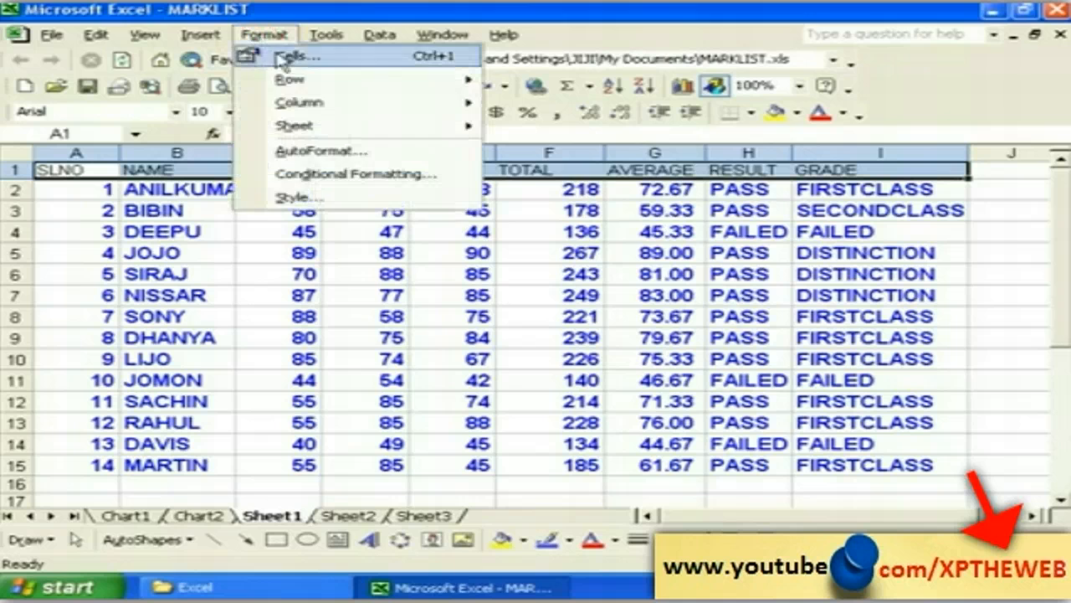
left_click(288, 59)
left_click(450, 159)
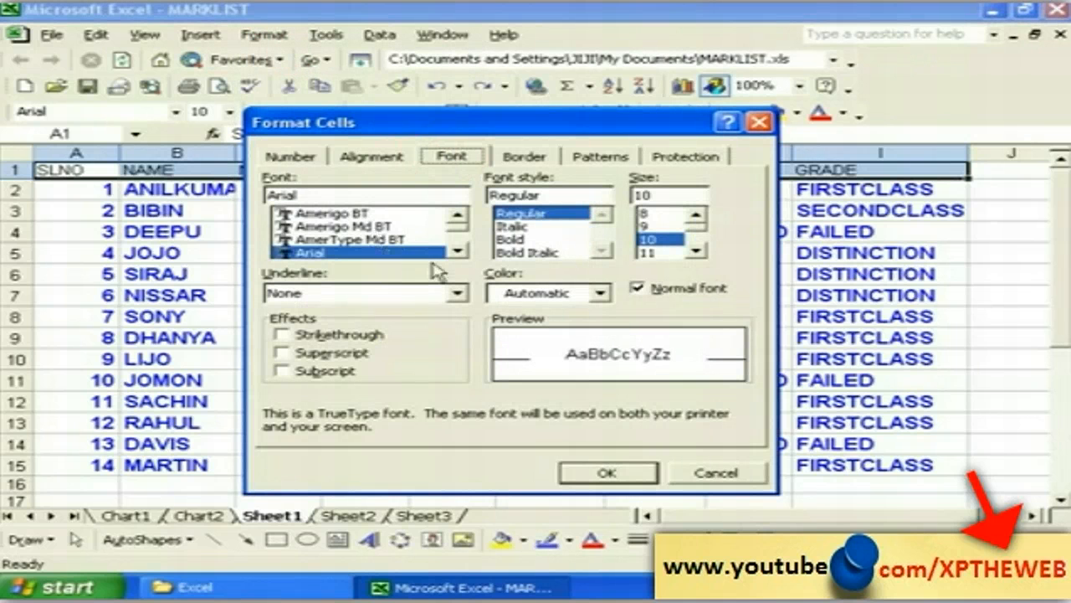
left_click(457, 251)
left_click(457, 251)
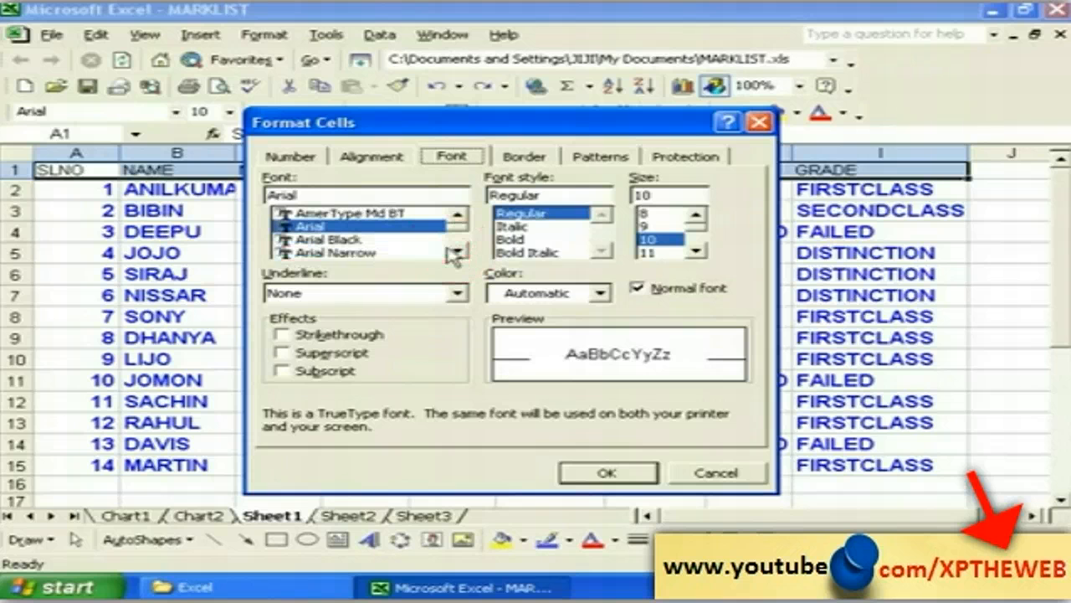
left_click(327, 240)
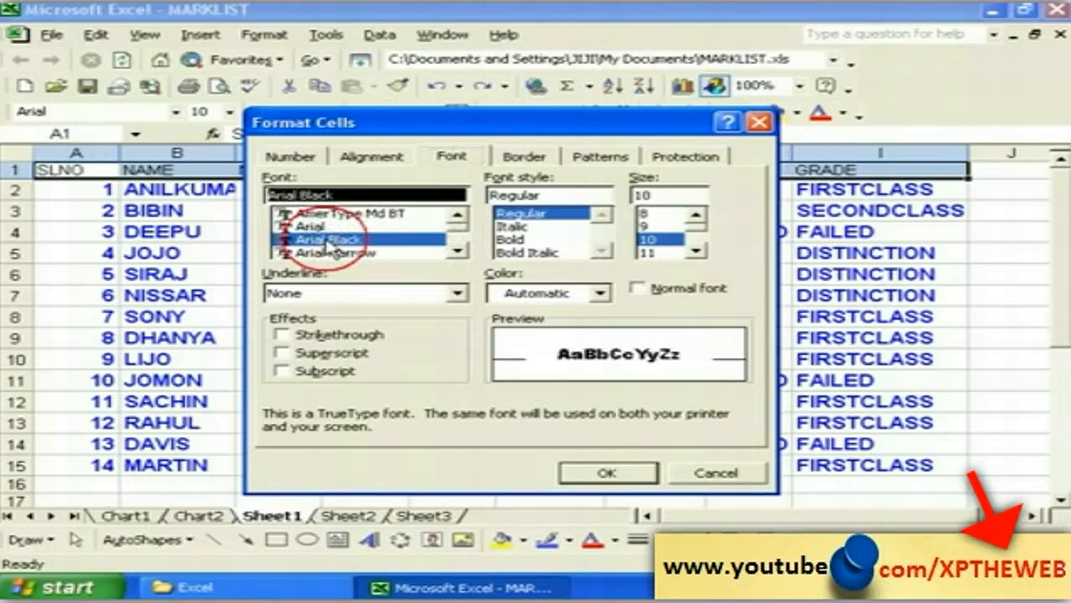
left_click(695, 251)
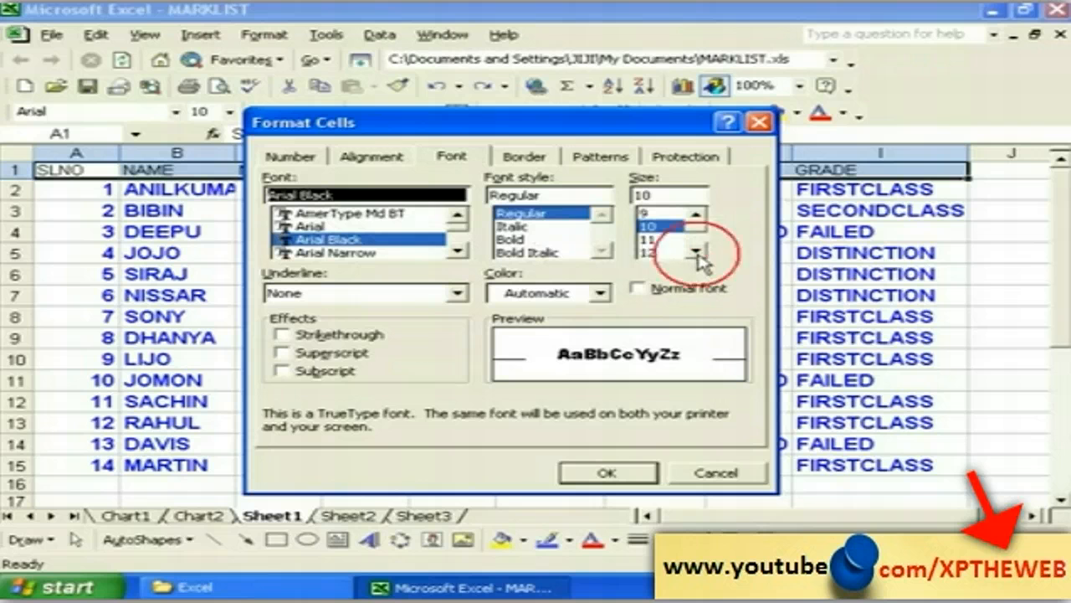
left_click(649, 252)
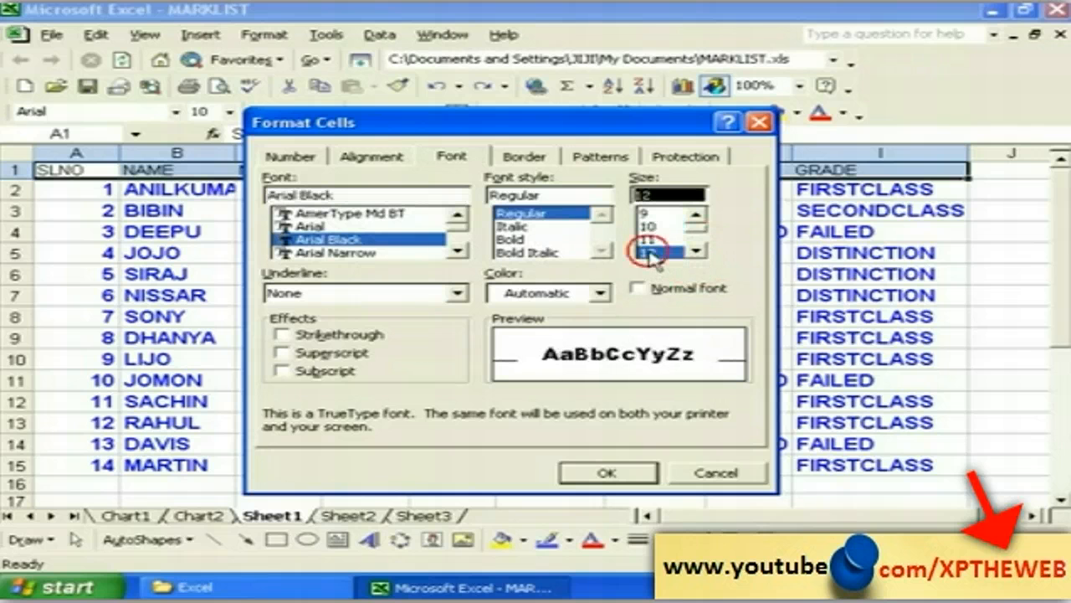
left_click(601, 295)
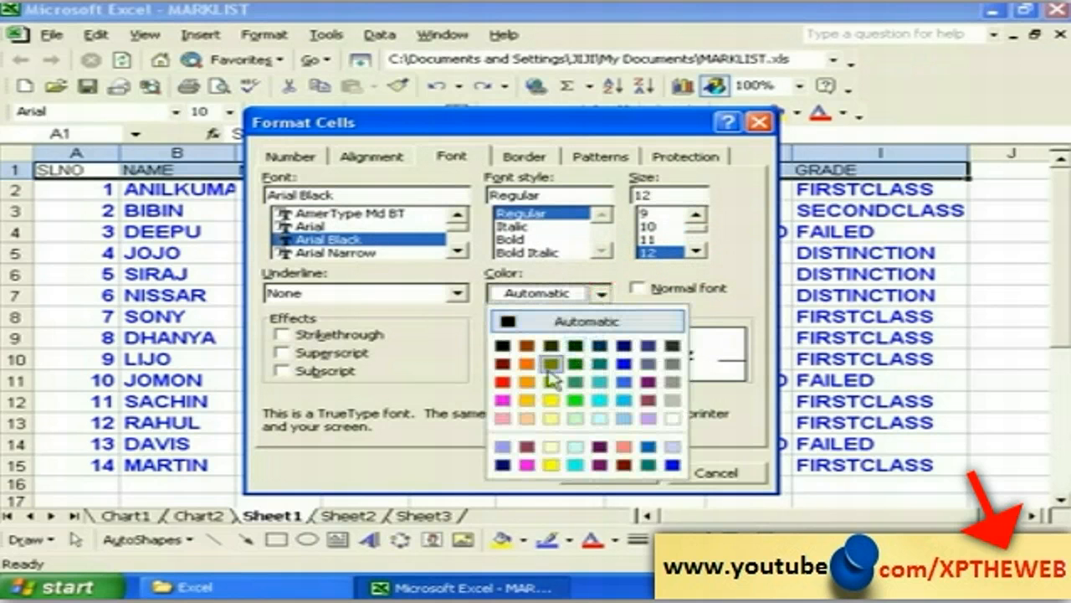
left_click(505, 383)
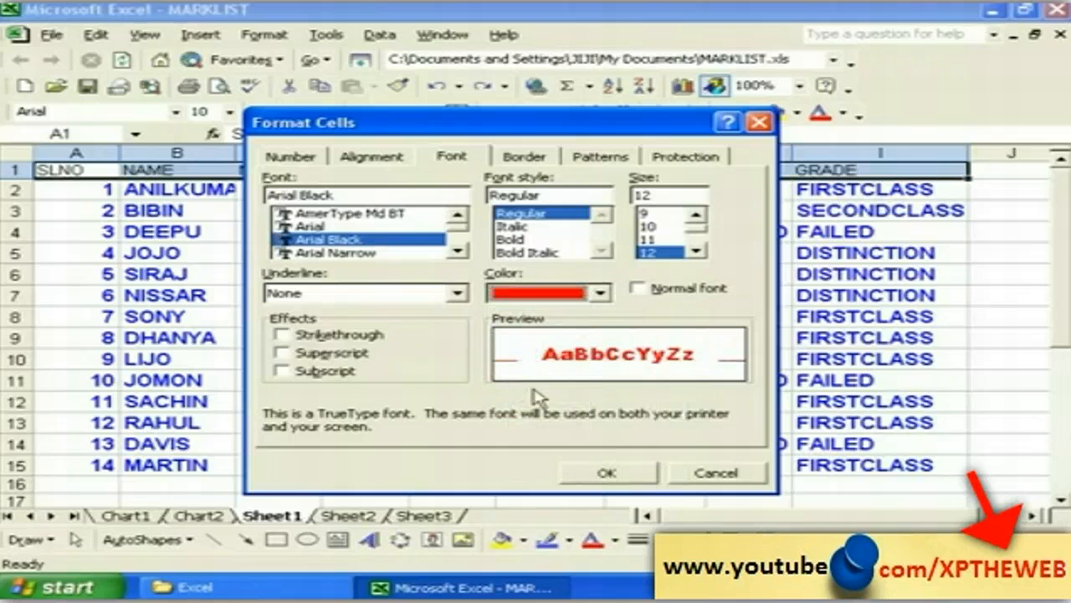
left_click(609, 474)
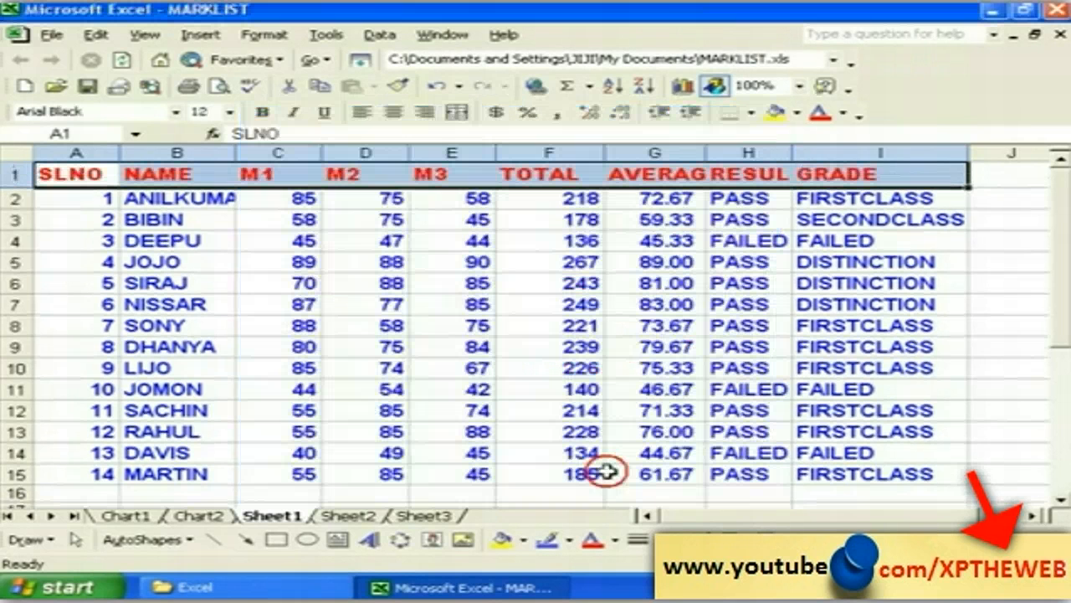
Step: Compare the SLNO header cell's font with the serial-number cells below, then open the Insert menu
left_click(258, 279)
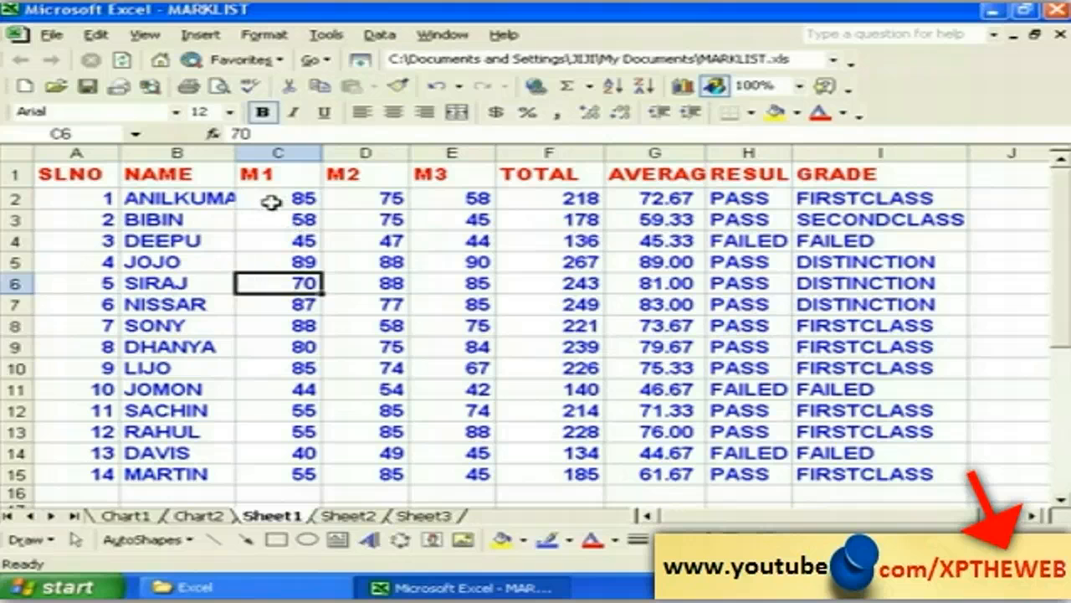
left_click(79, 177)
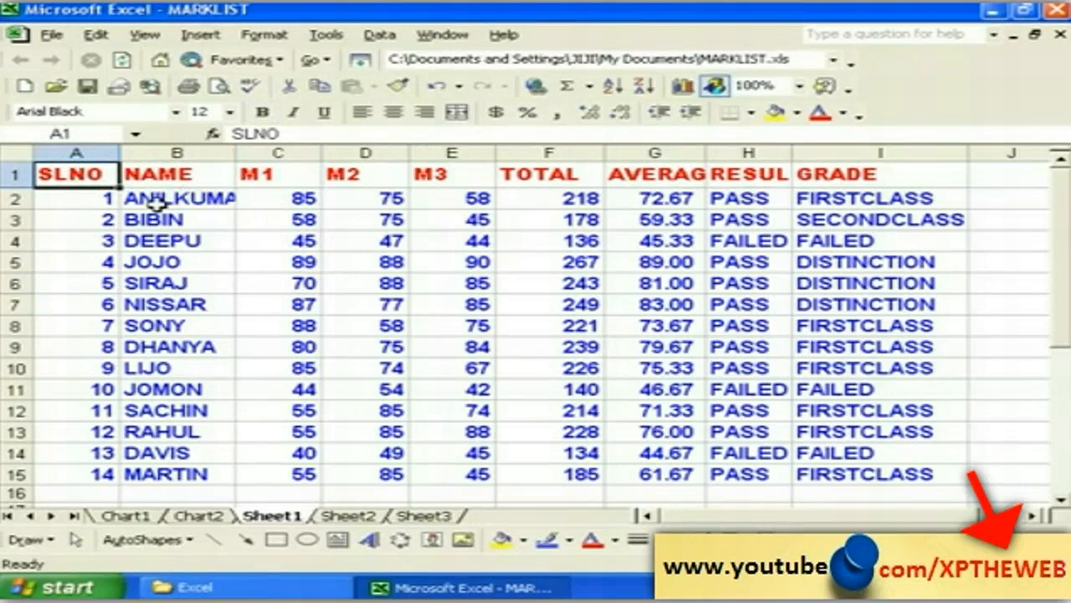
left_click(87, 203)
left_click(75, 174)
left_click(69, 199)
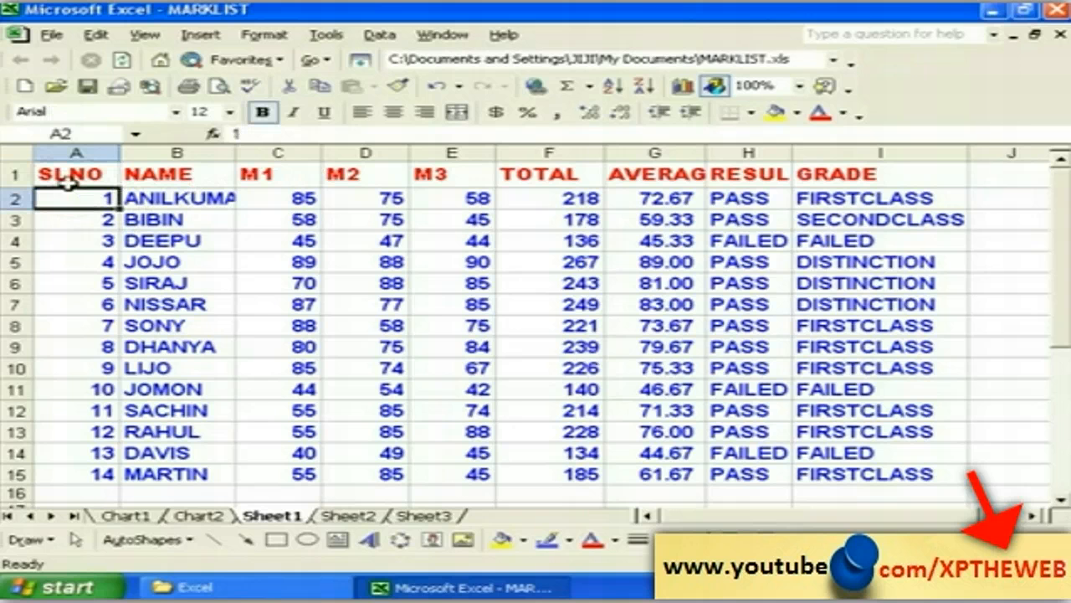
left_click(68, 175)
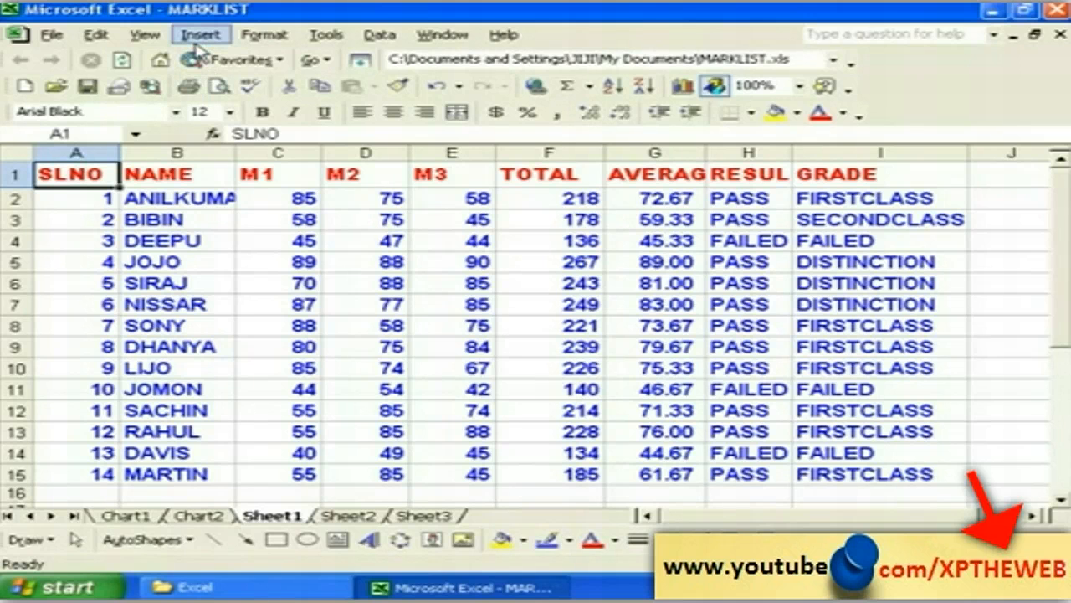
left_click(53, 220)
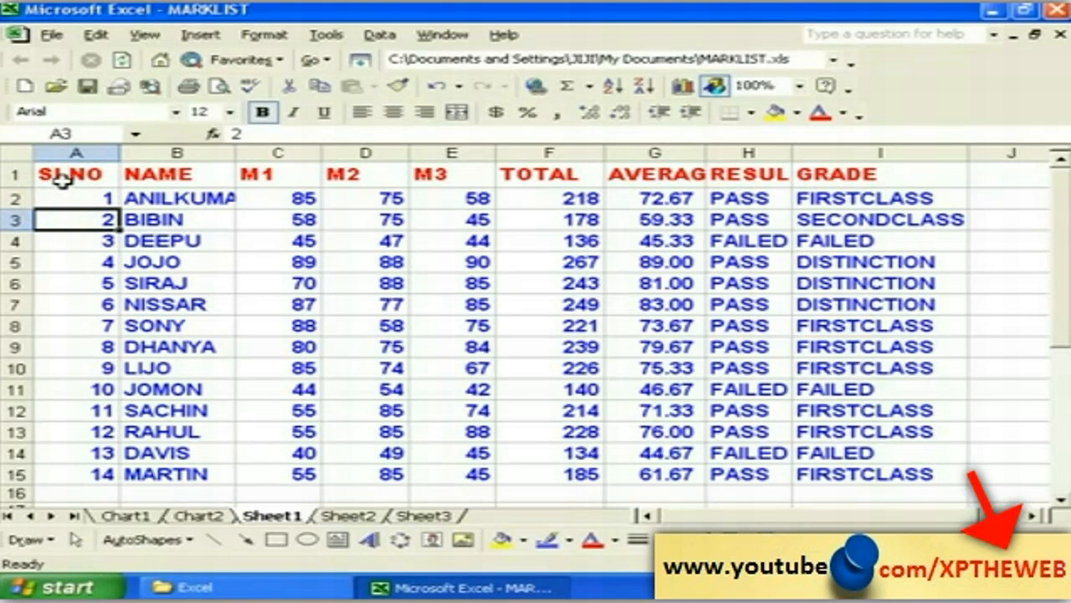
left_click(62, 174)
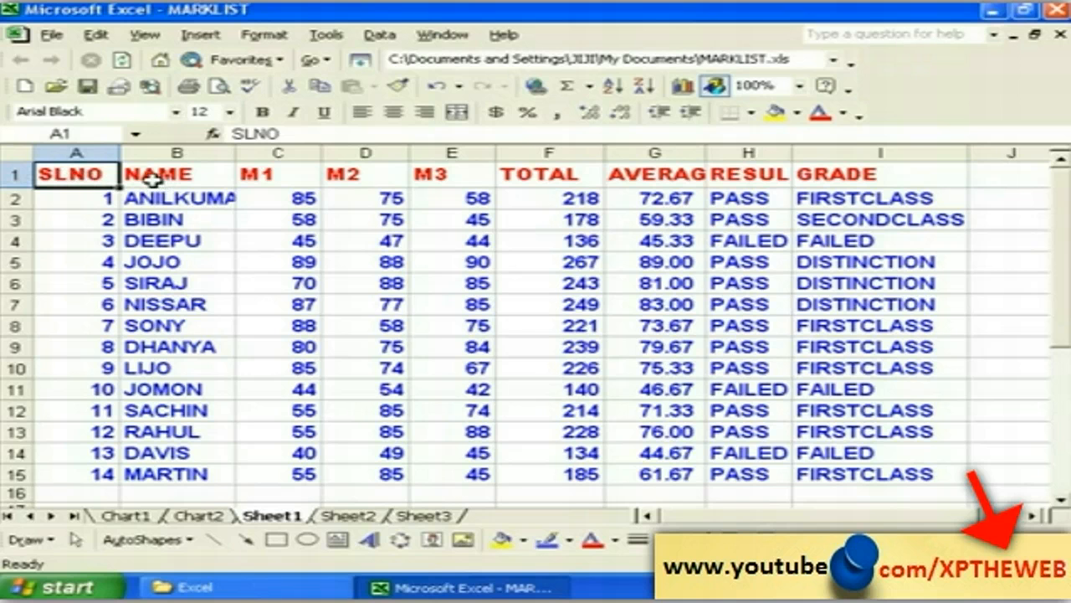
left_click(52, 201)
left_click(64, 174)
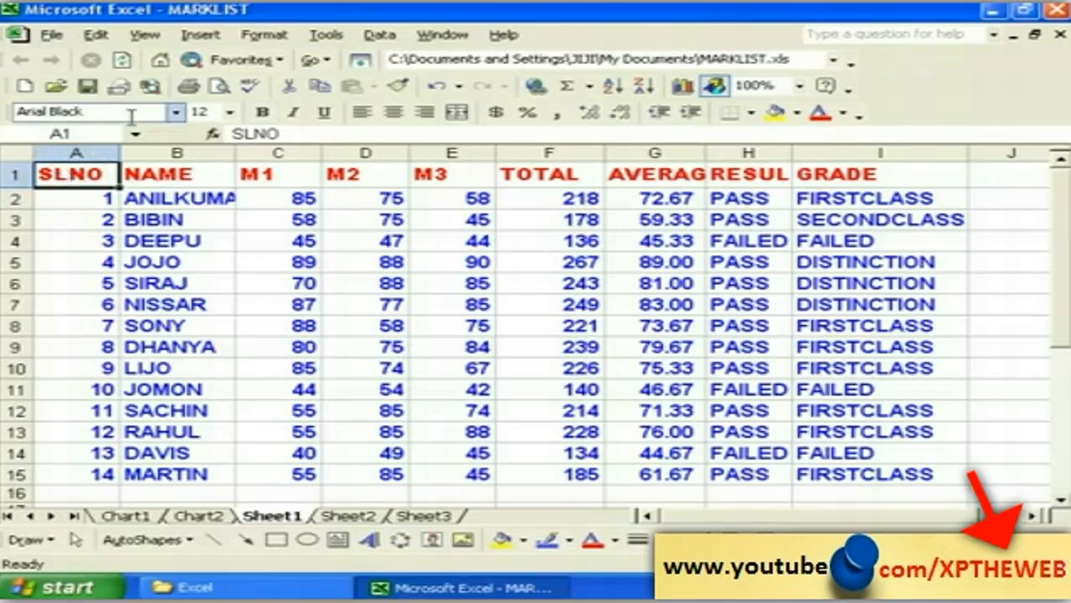
left_click(199, 36)
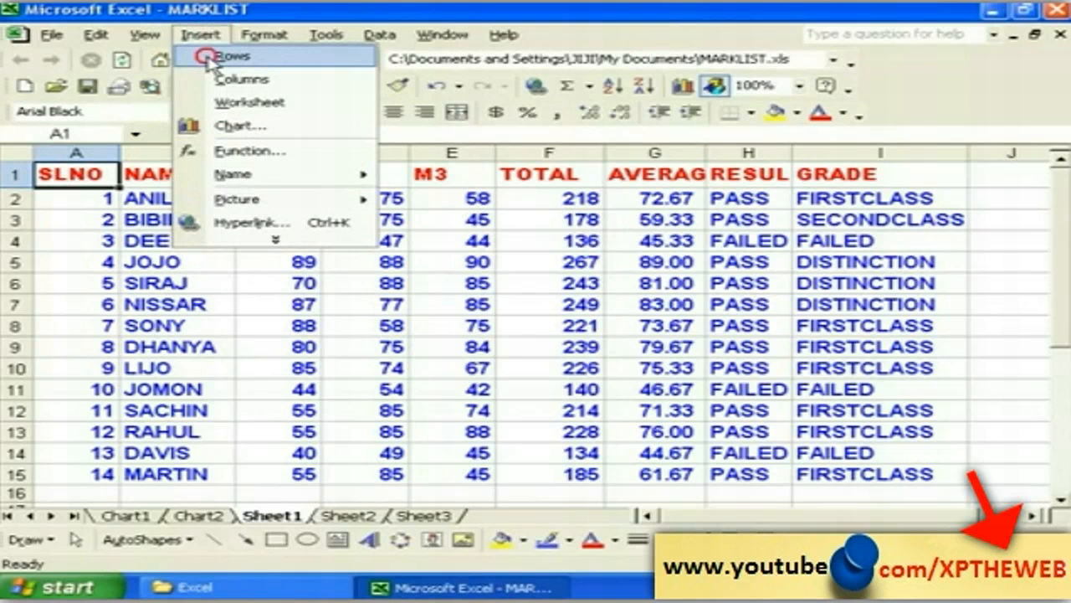
Step: Insert two blank rows above the marks table
left_click(207, 56)
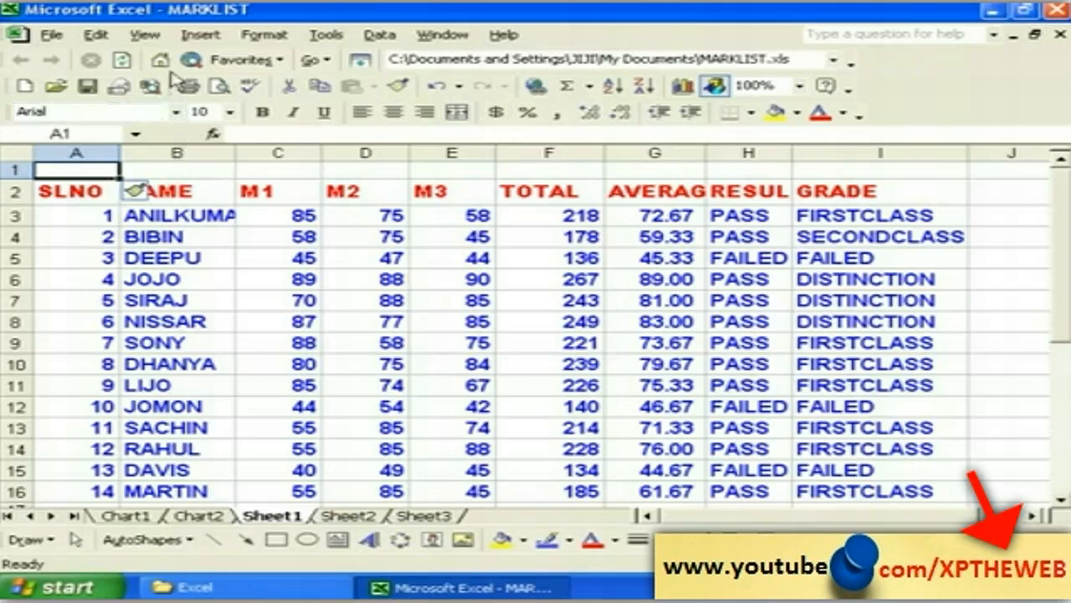
left_click(203, 35)
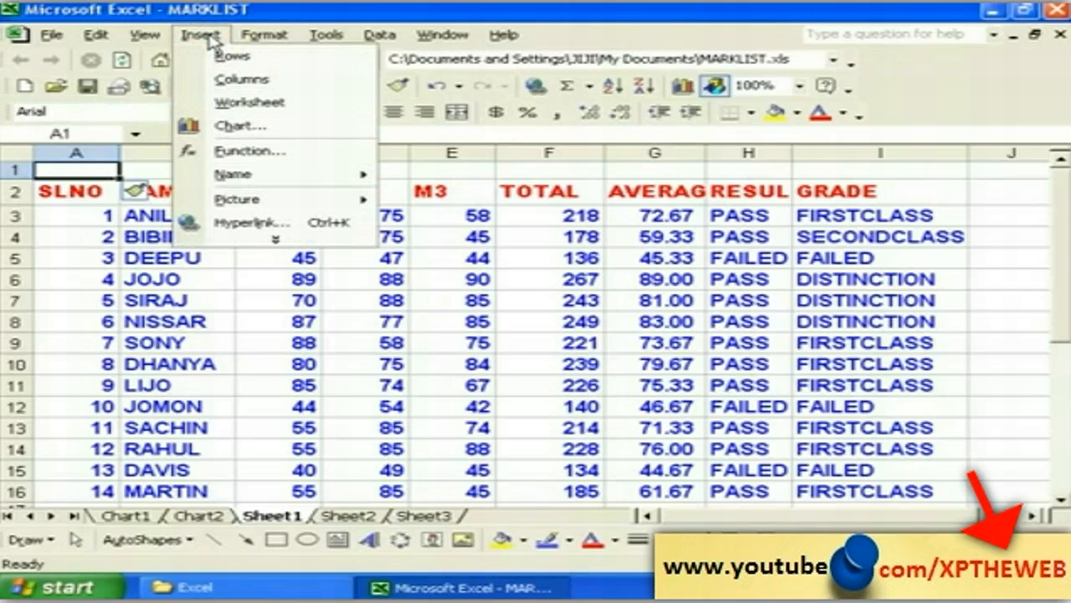
left_click(216, 56)
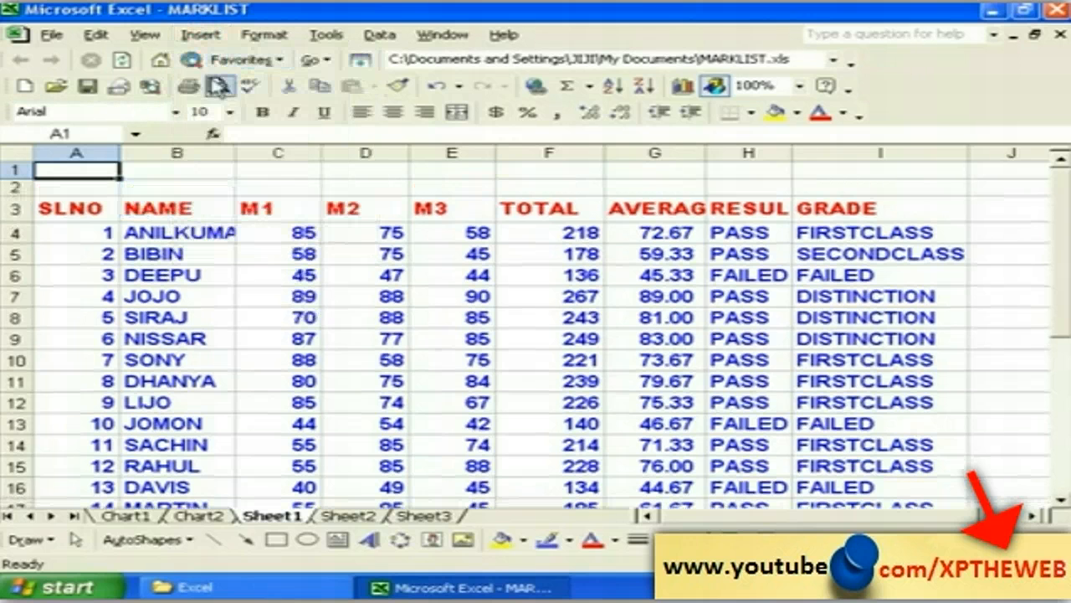
Step: Enter the title STUDENTS MARKSHEET in cell C2
left_click(256, 186)
left_click(376, 191)
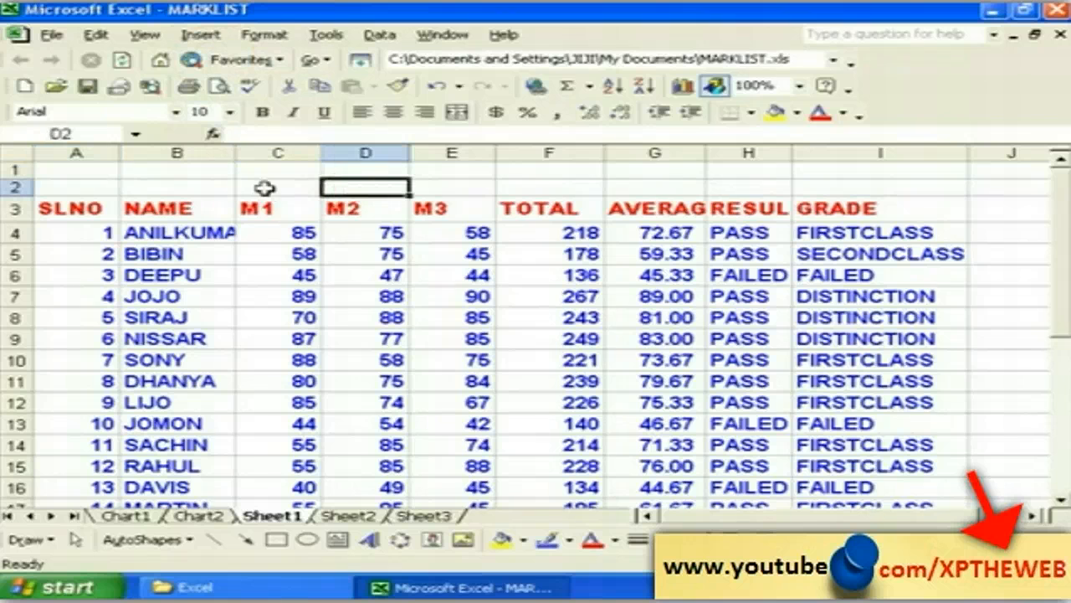
left_click(277, 186)
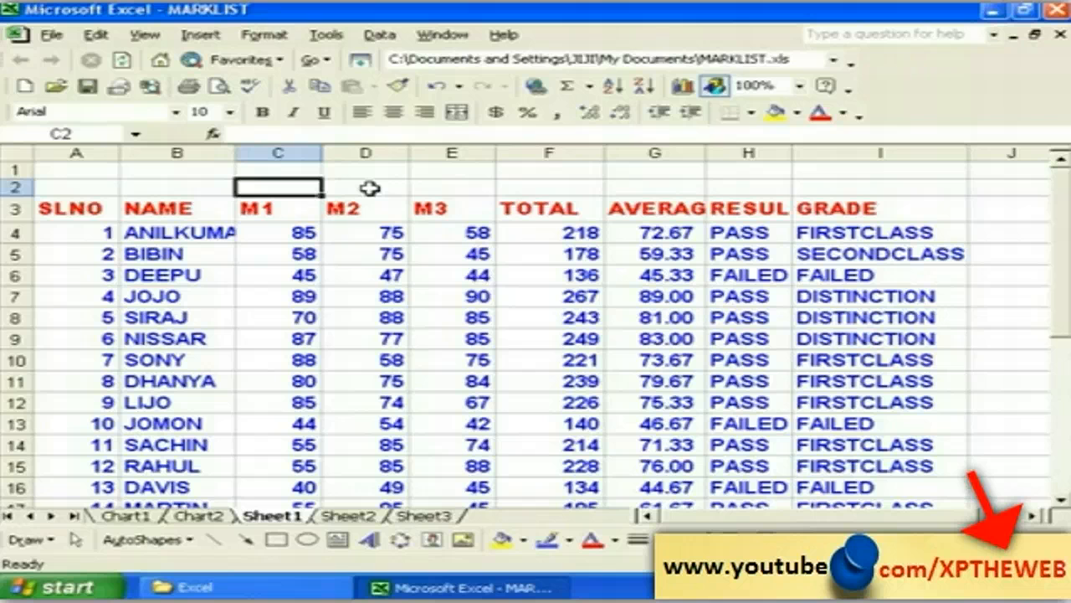
type("ST")
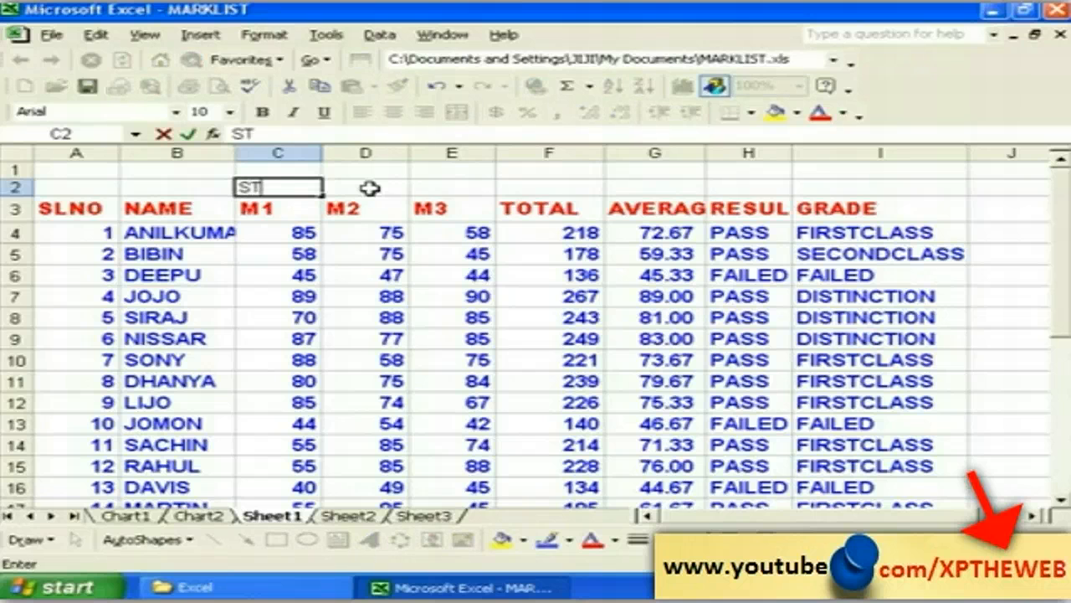
type("UDEN")
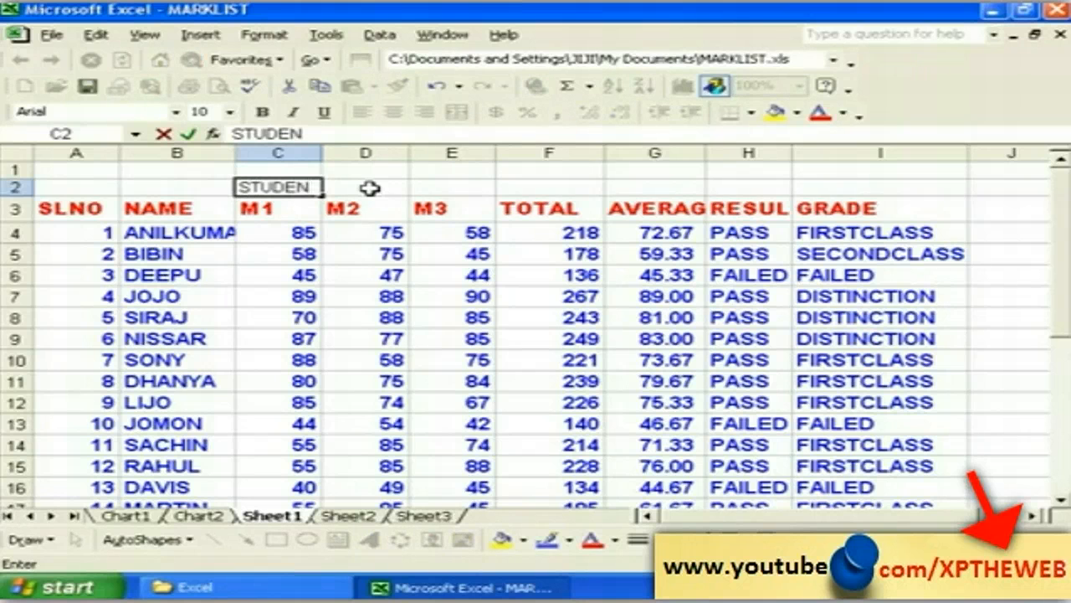
type("TS MARKSHEET")
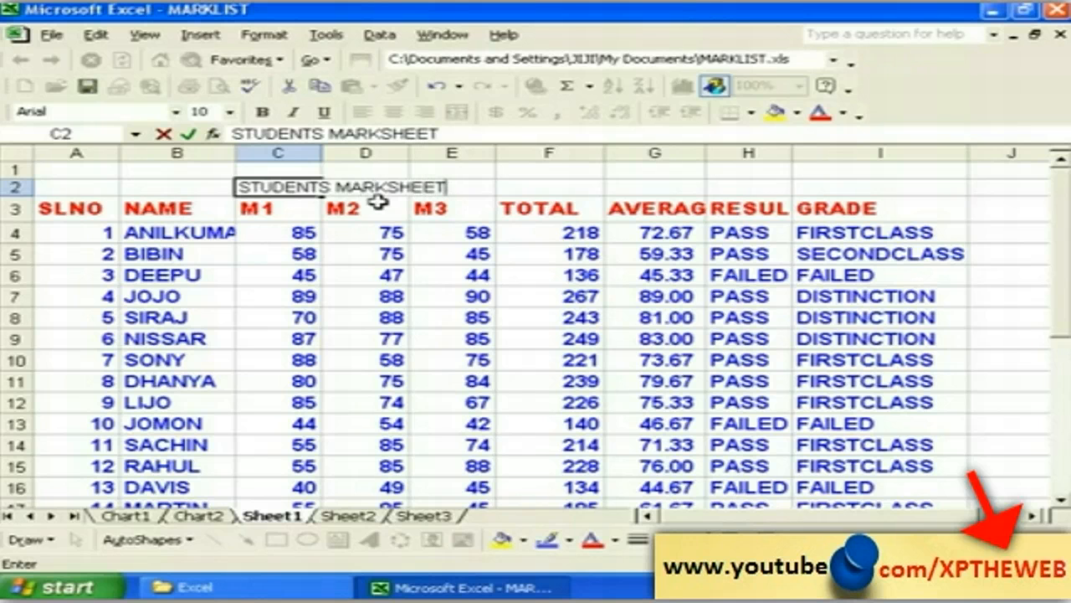
left_click(290, 201)
left_click(246, 187)
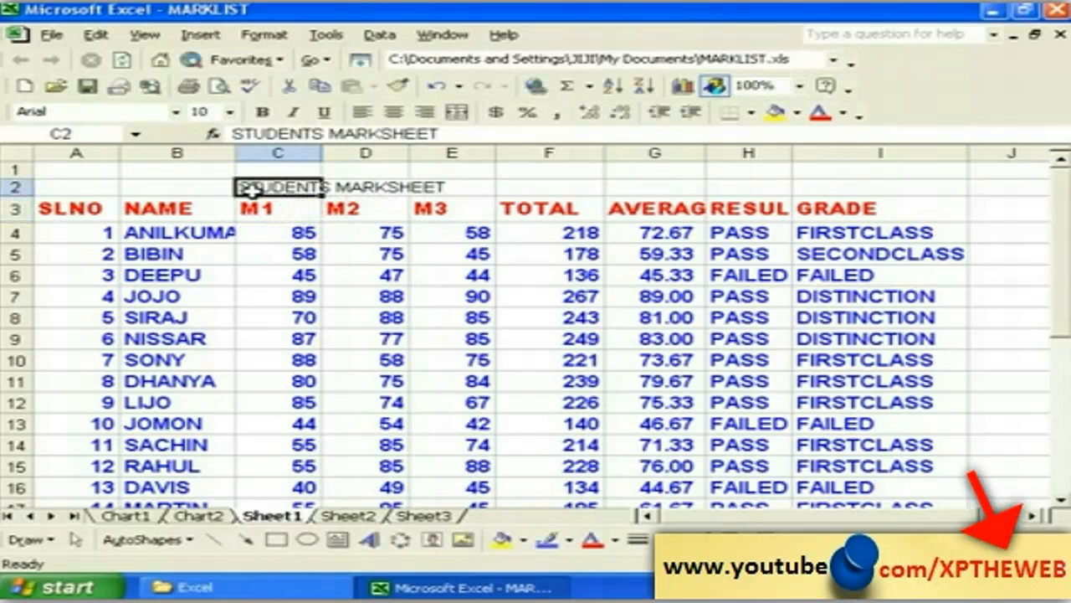
Step: Merge cells B2 through F2 with Merge cells on the Alignment tab so the title is one cell
left_click_drag(199, 186, 507, 185)
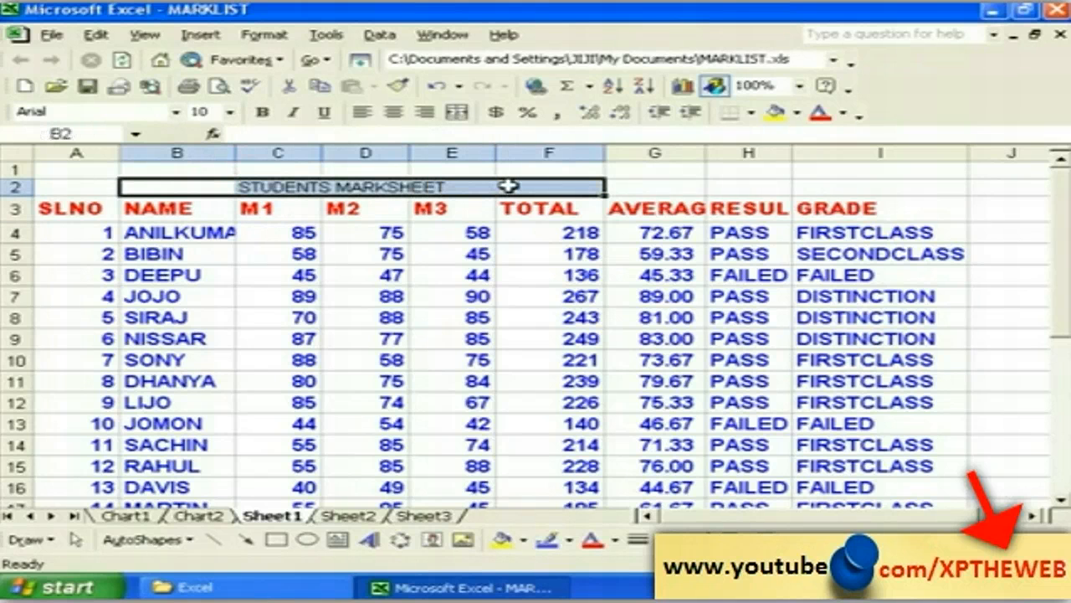
left_click(265, 35)
left_click(310, 57)
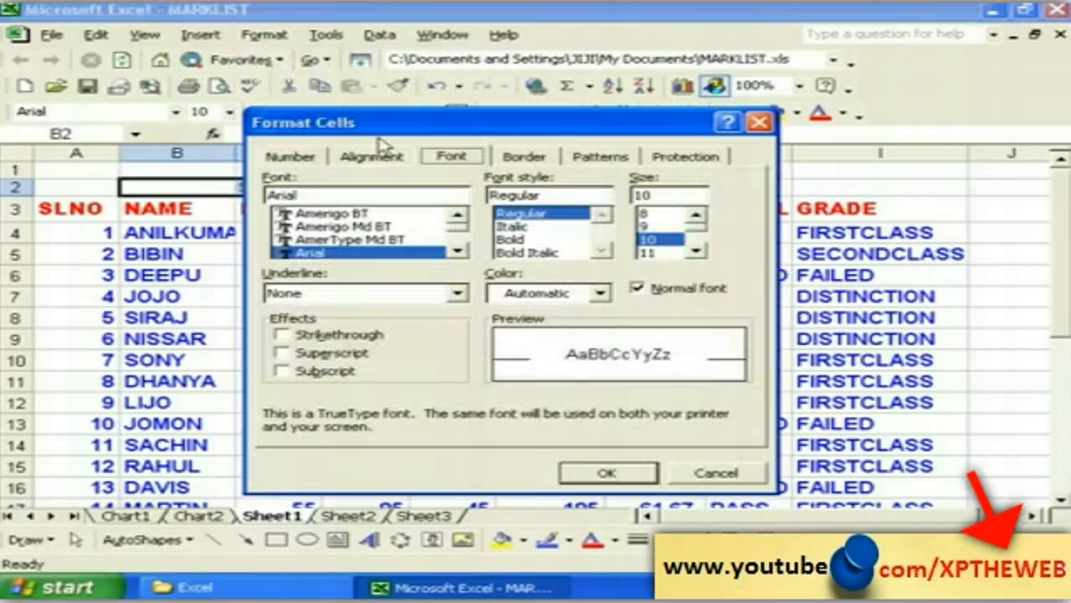
left_click(368, 156)
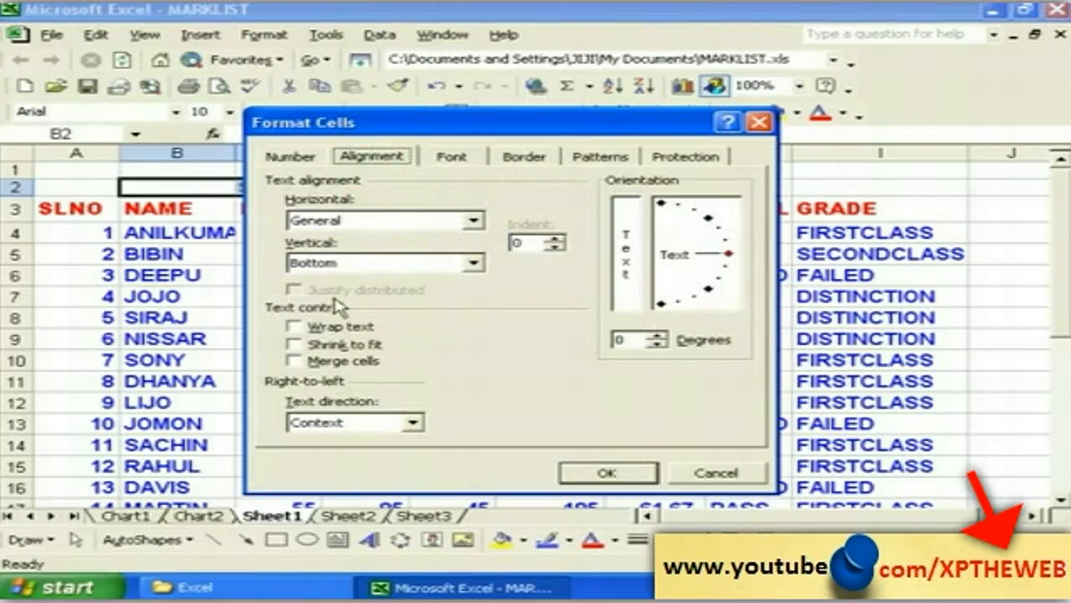
left_click(315, 364)
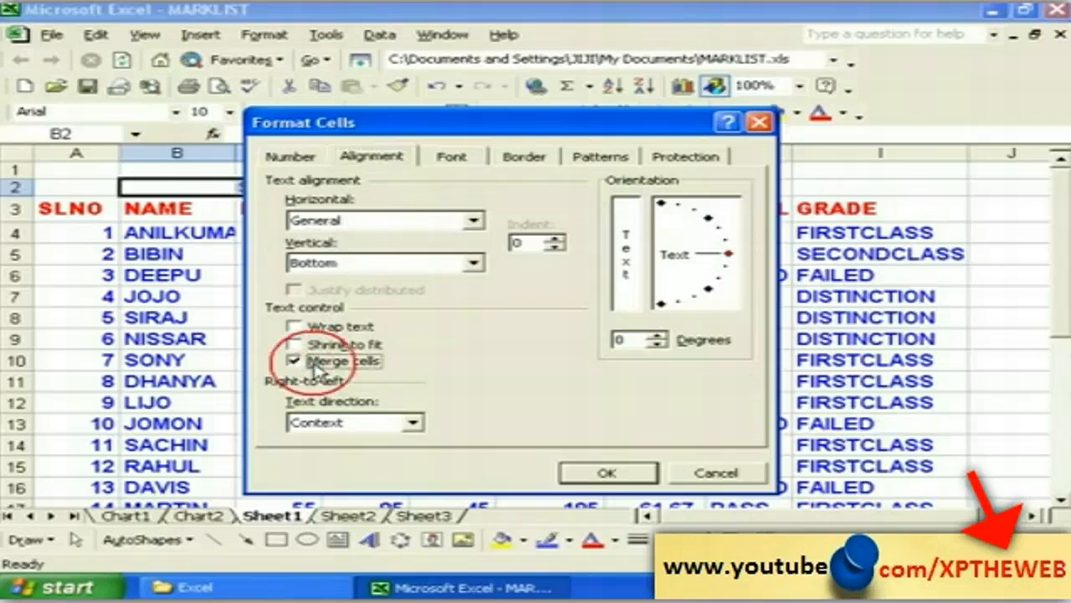
left_click(591, 472)
left_click(329, 276)
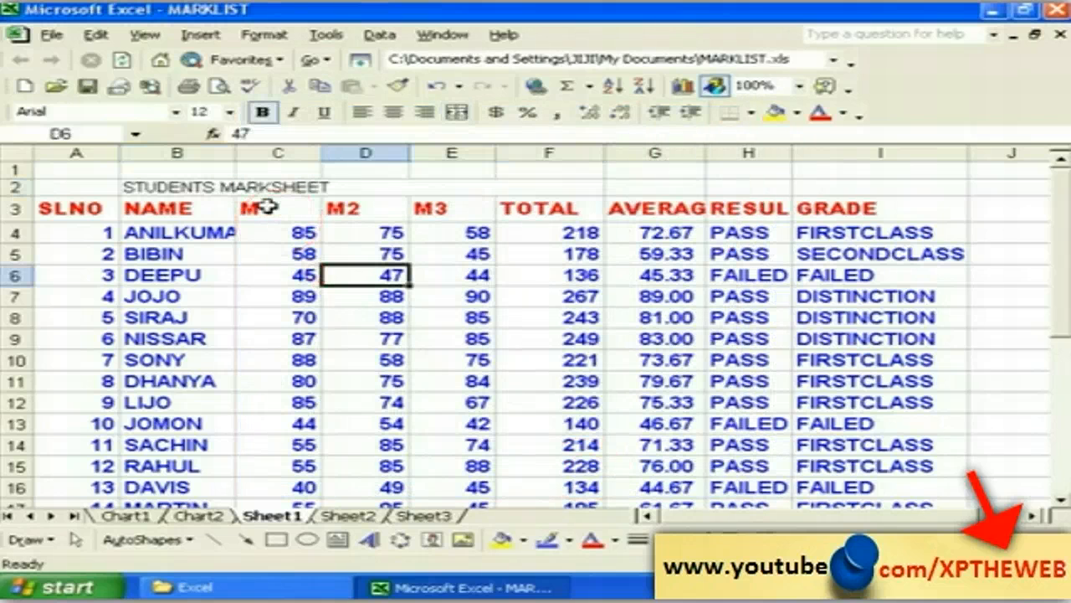
left_click(261, 187)
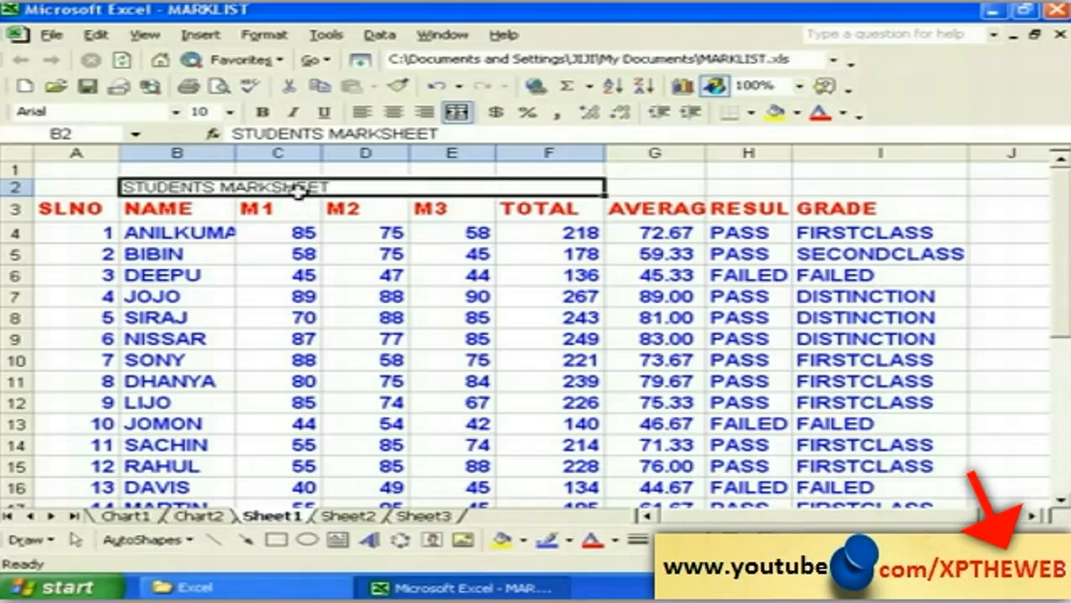
left_click(263, 36)
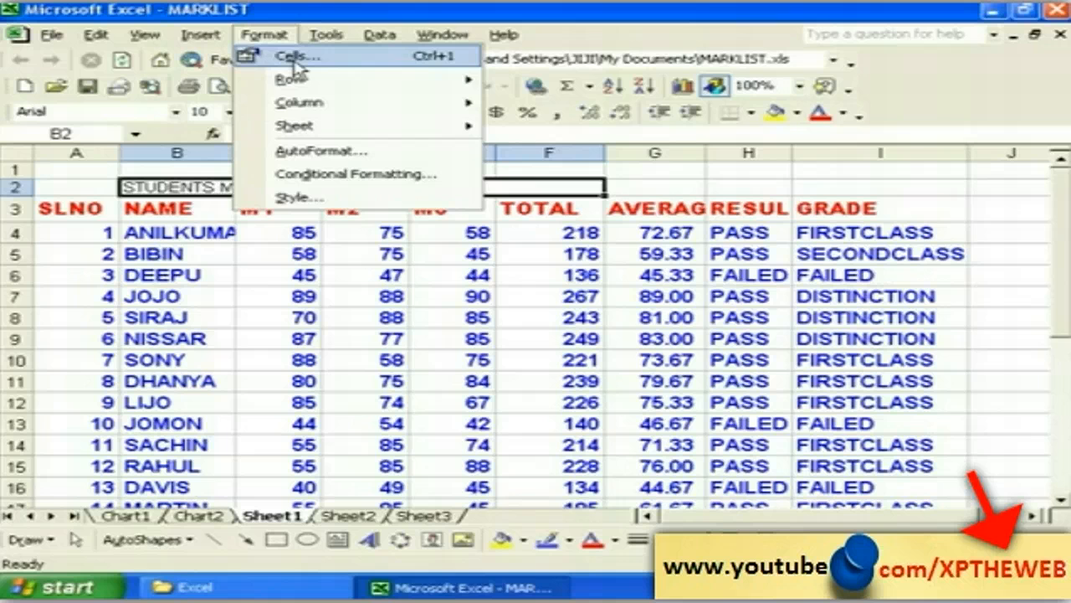
Step: Make the merged title 14 pt, bold and centred
left_click(503, 238)
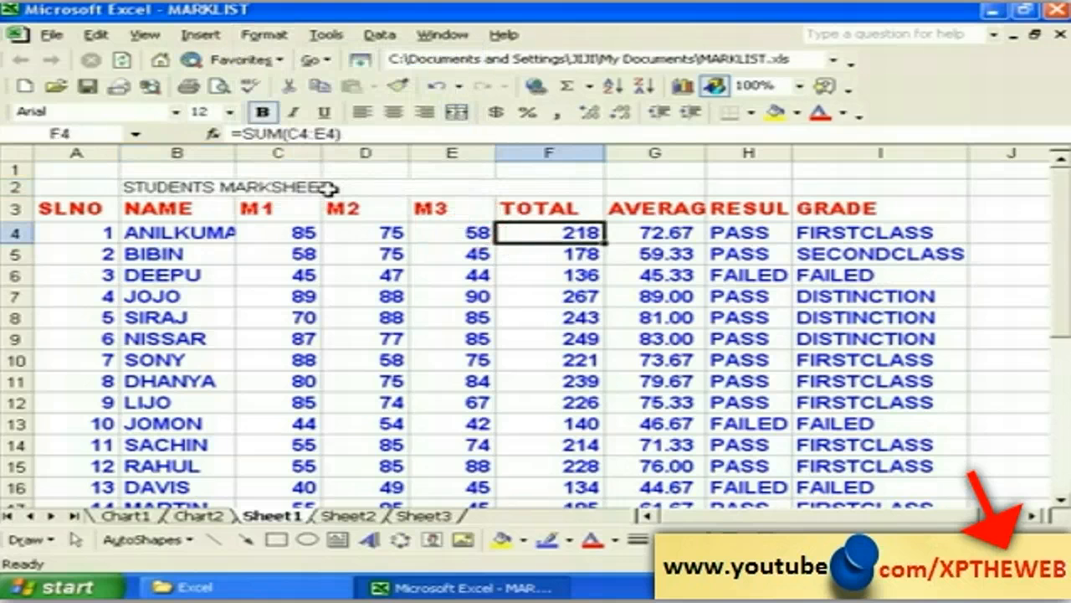
left_click(328, 189)
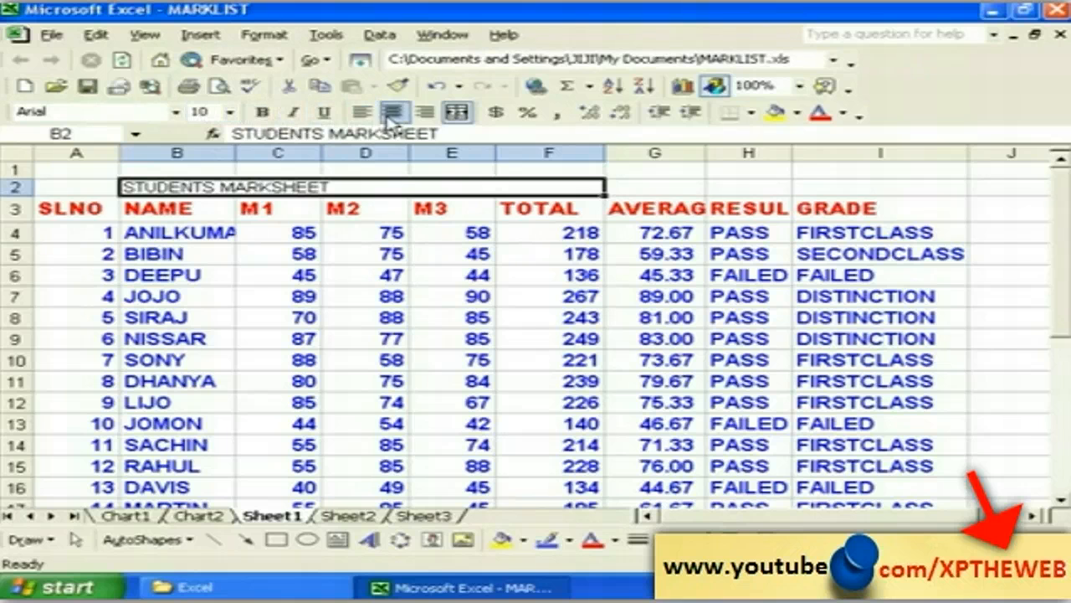
left_click(229, 113)
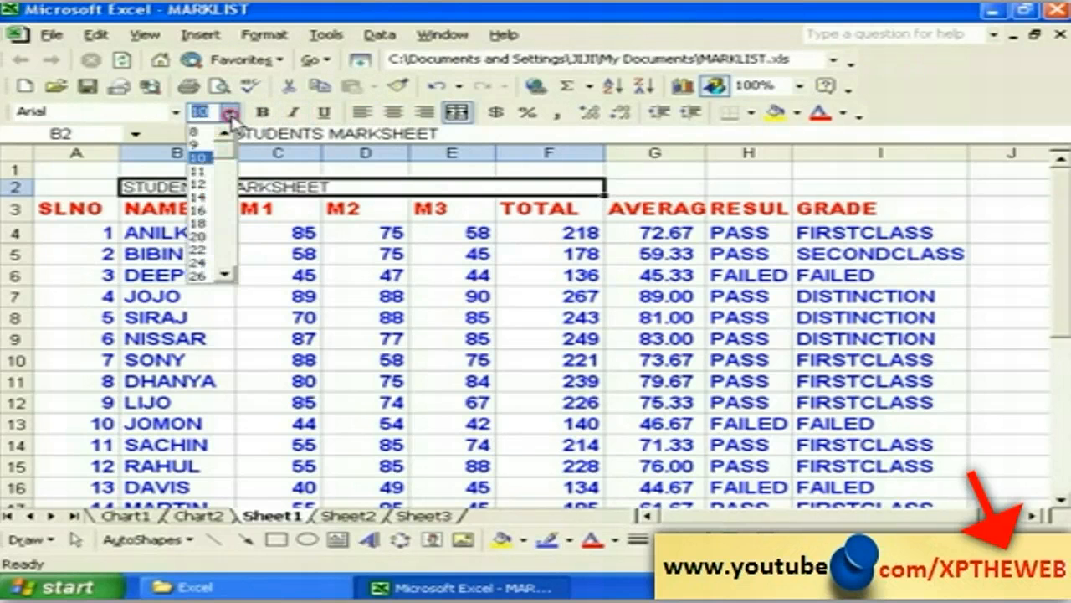
left_click(201, 197)
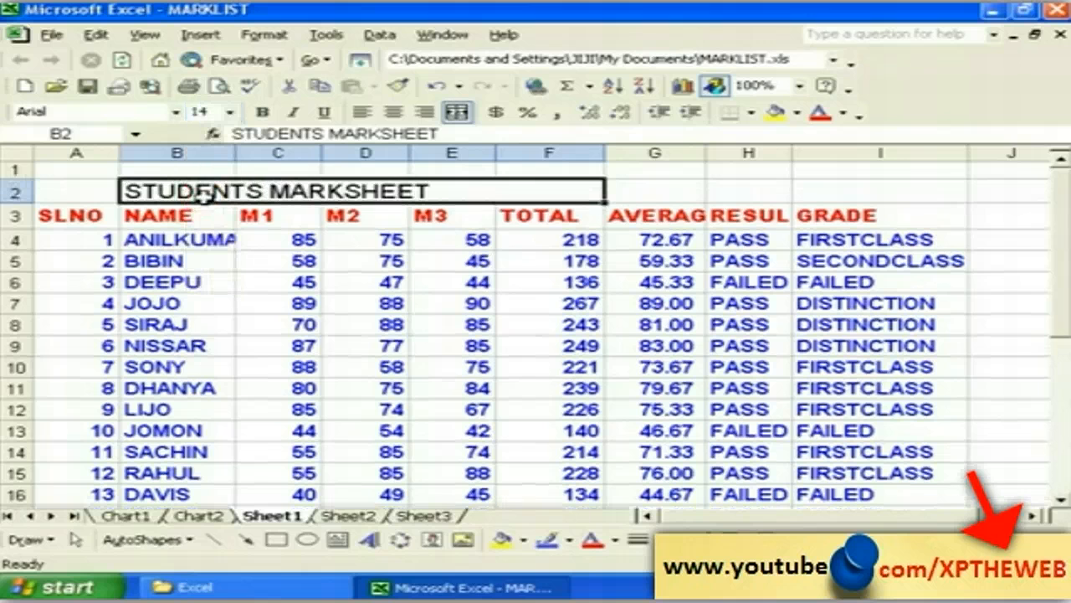
left_click(264, 113)
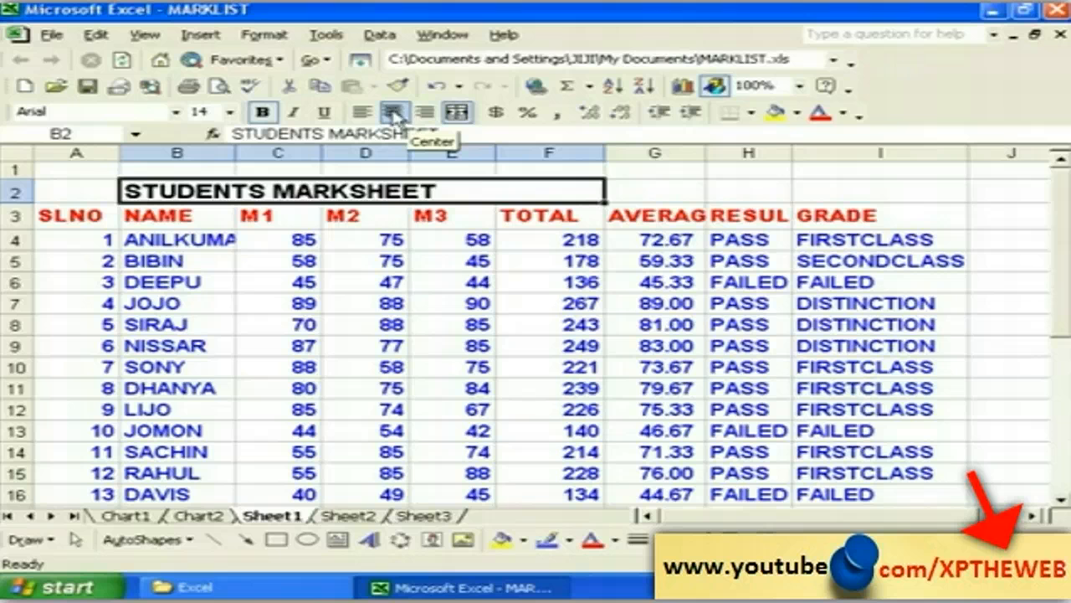
left_click(393, 114)
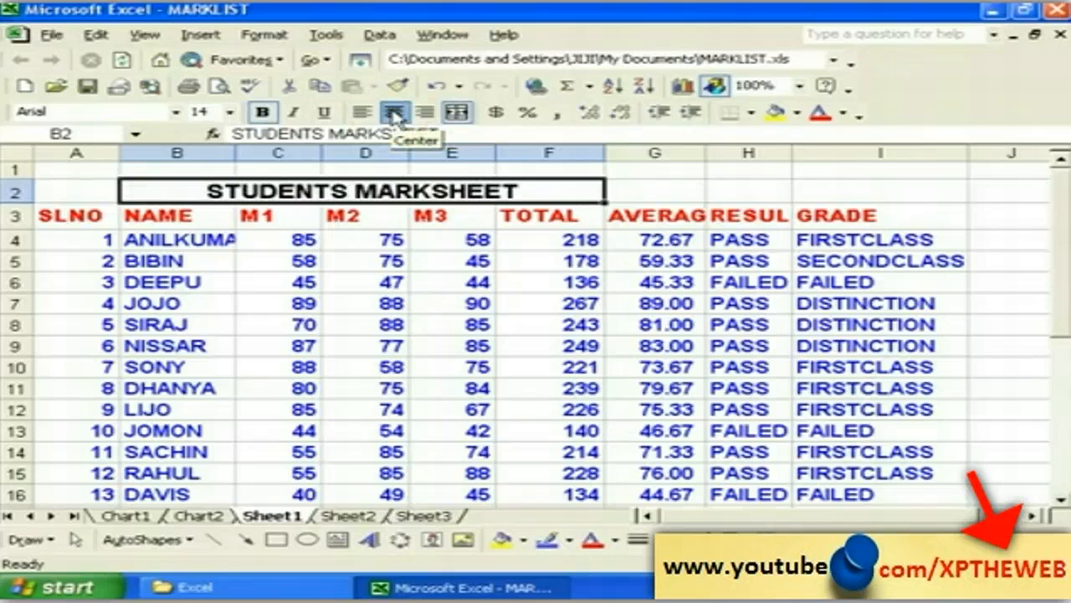
Step: Change the title font to Amerigo Md BT and colour it magenta
left_click(176, 112)
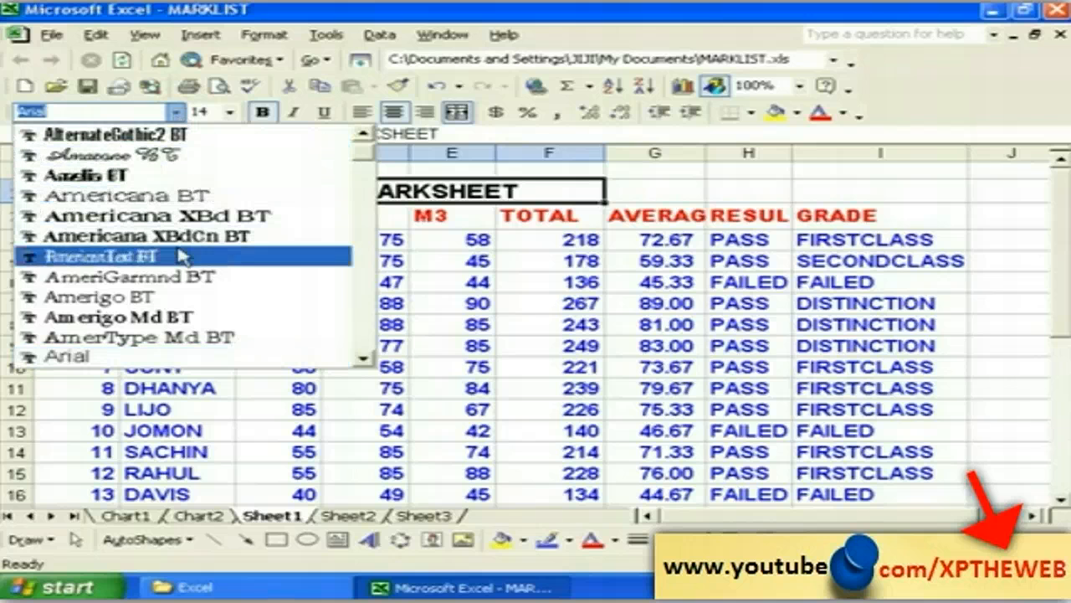
left_click(173, 317)
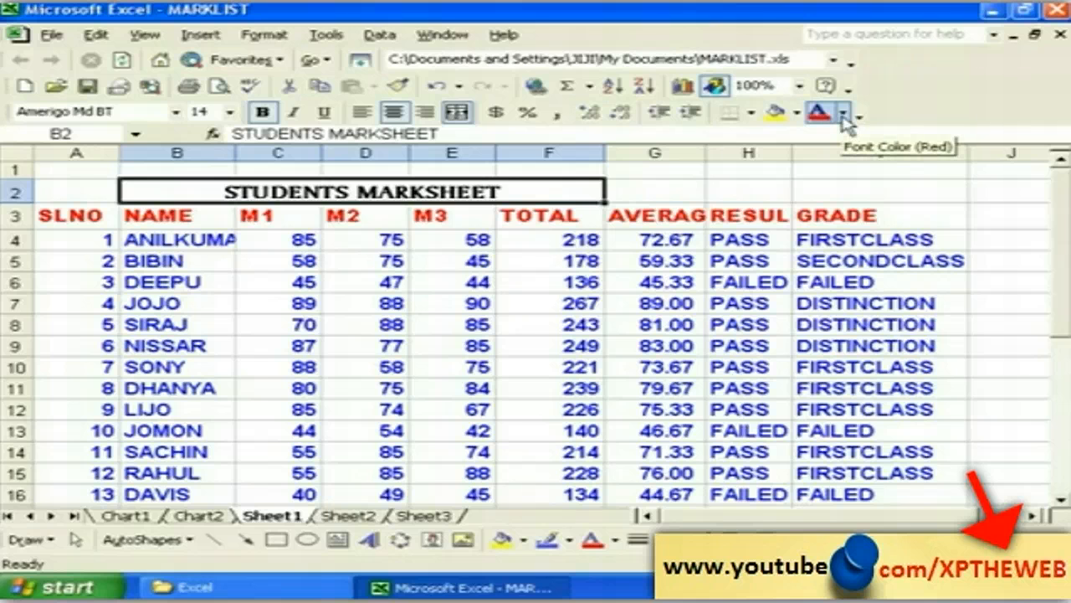
left_click(844, 113)
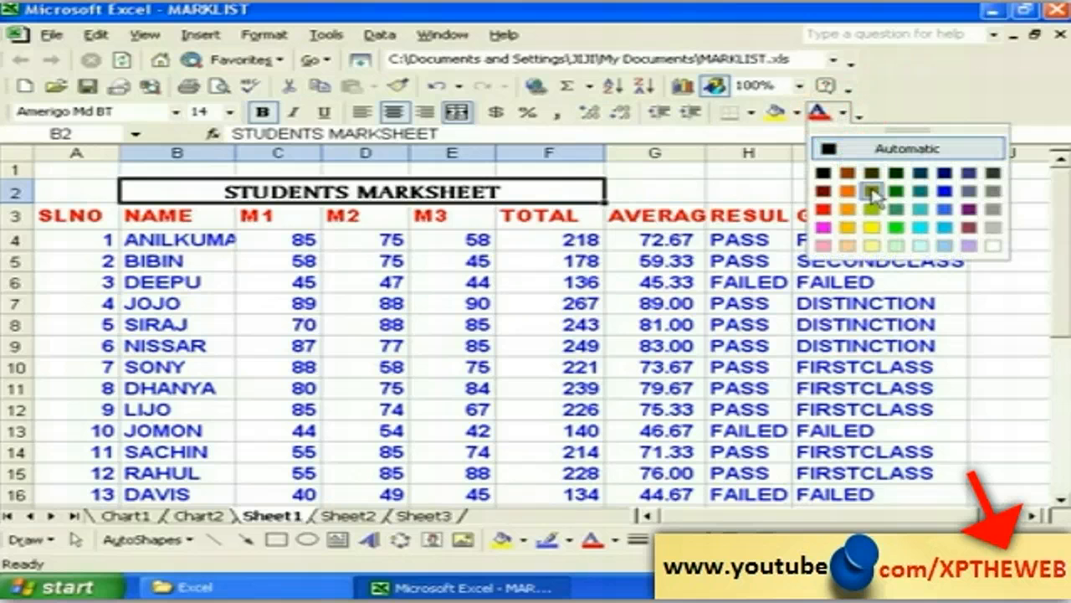
left_click(824, 227)
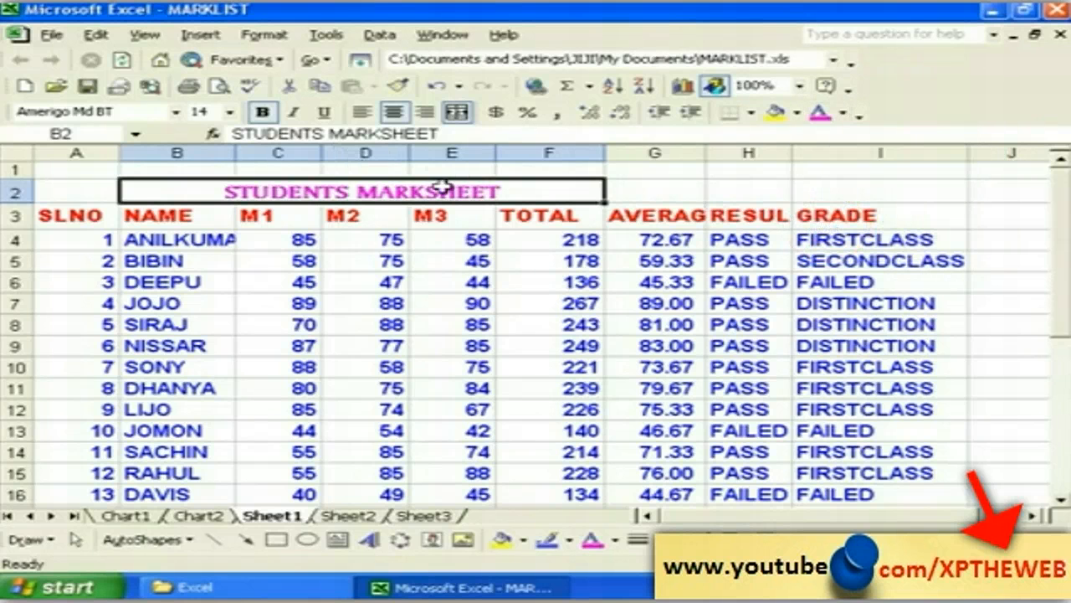
left_click(645, 195)
left_click(409, 198)
left_click(200, 218)
left_click(201, 197)
left_click(247, 221)
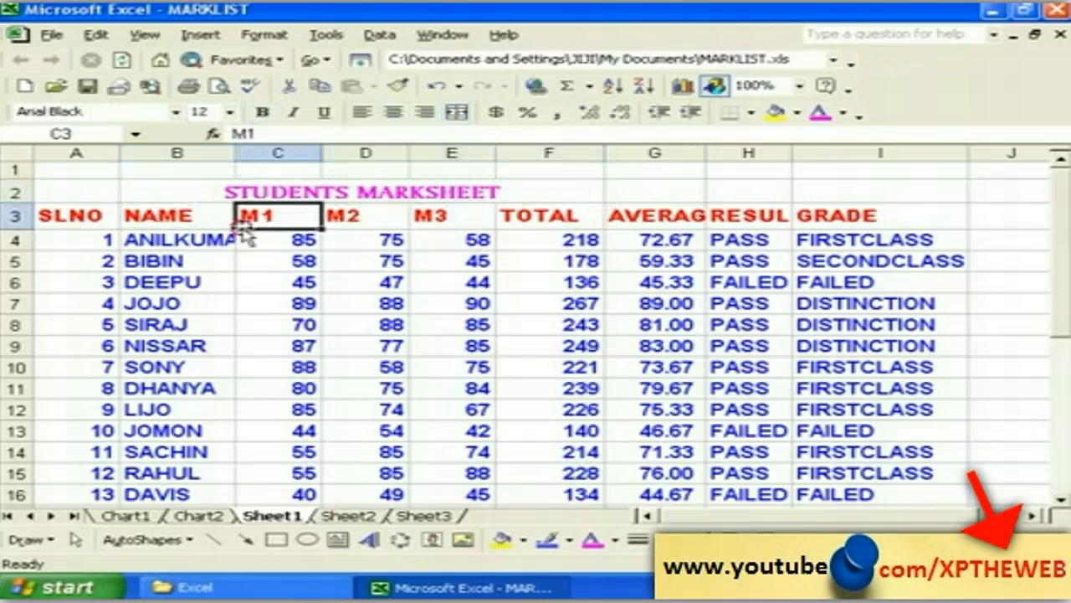
left_click(266, 35)
left_click(289, 57)
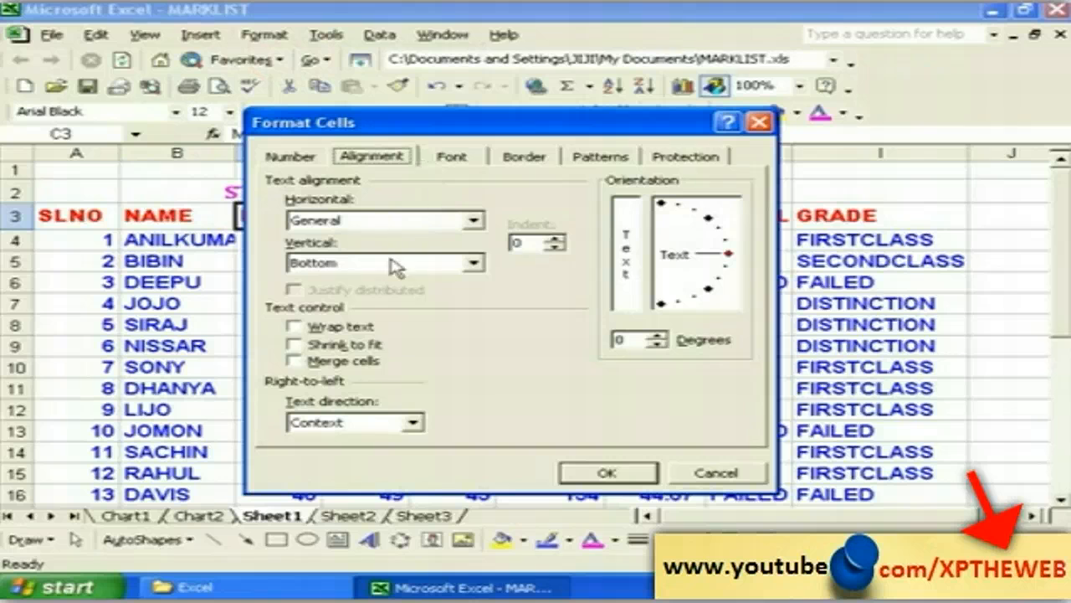
left_click(428, 158)
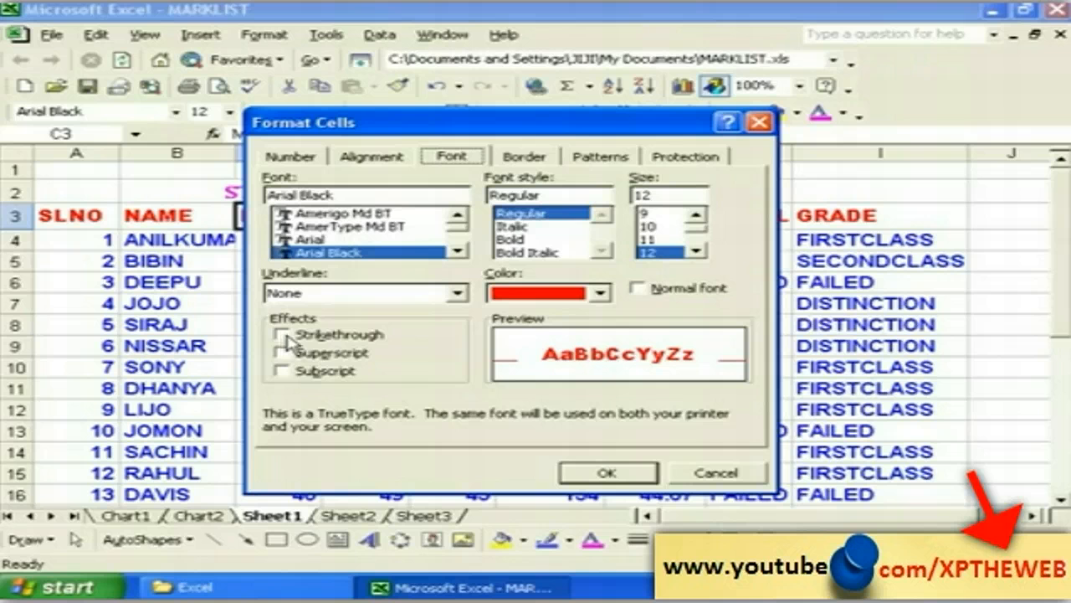
left_click(714, 474)
scroll(1056, 510, "down", 4)
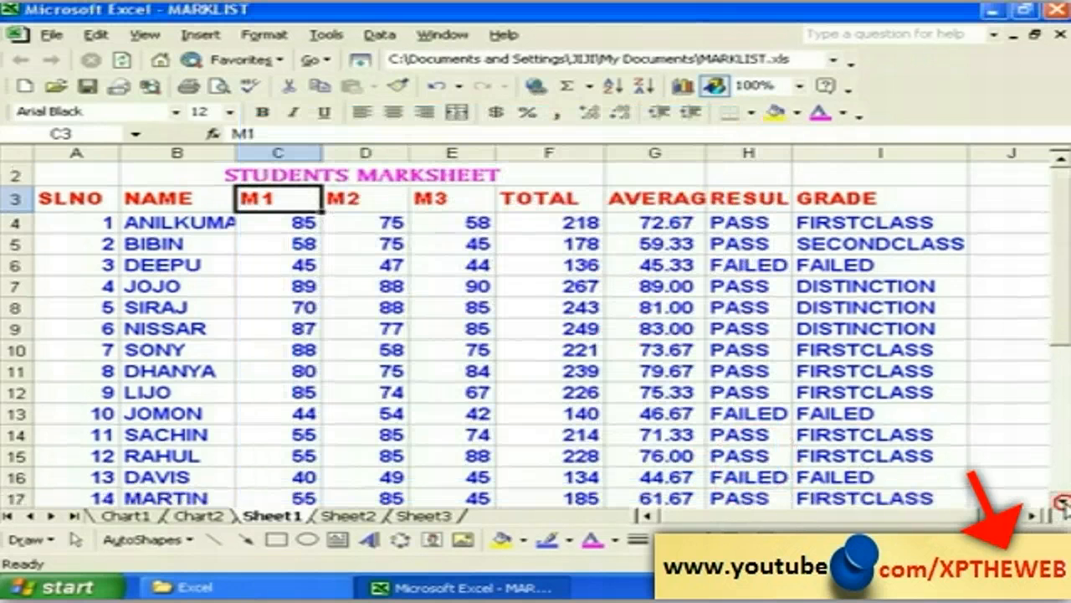
Step: Preview the strikethrough, superscript and subscript effects, then apply Superscript to empty cell C21
left_click(263, 347)
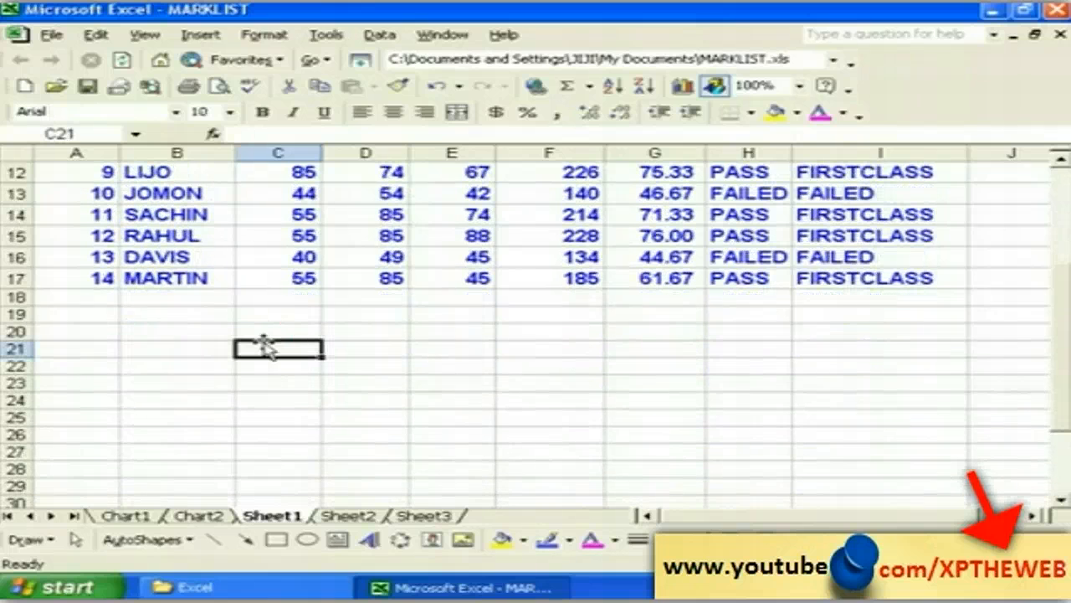
left_click(264, 34)
left_click(295, 56)
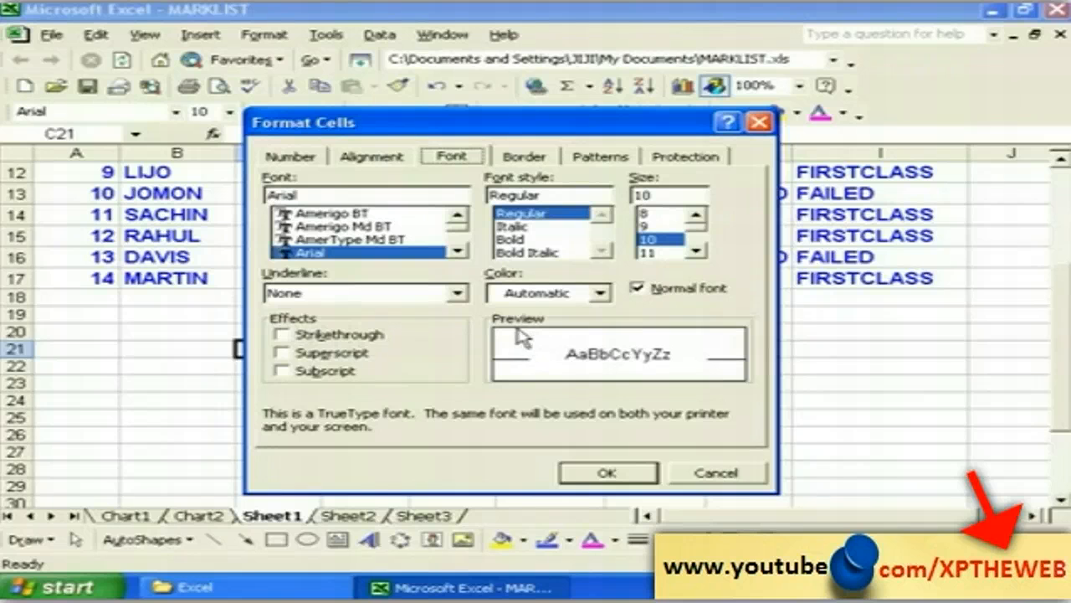
left_click(282, 335)
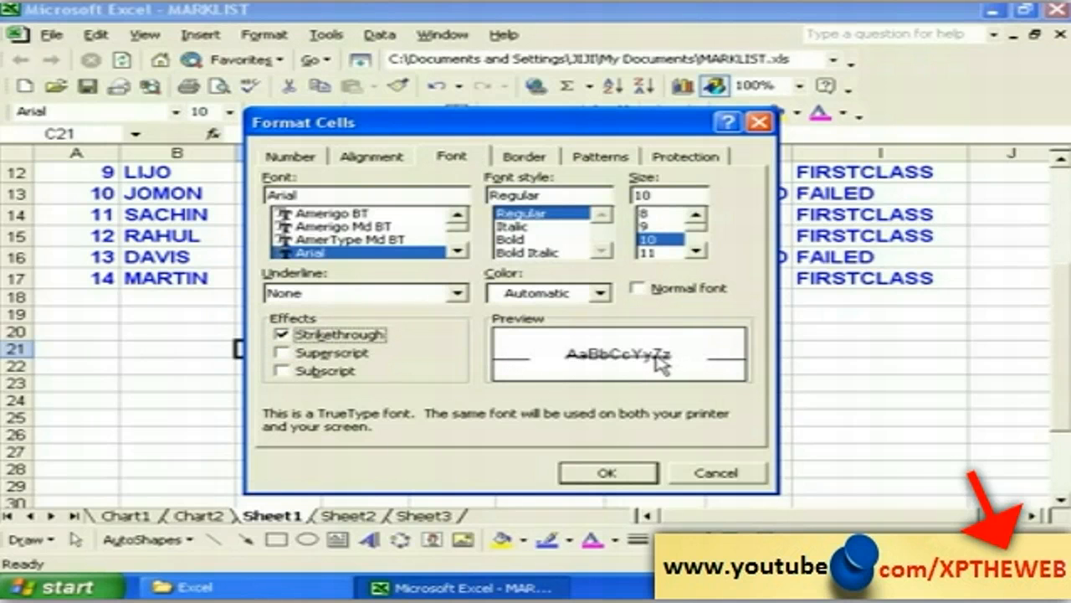
left_click(299, 337)
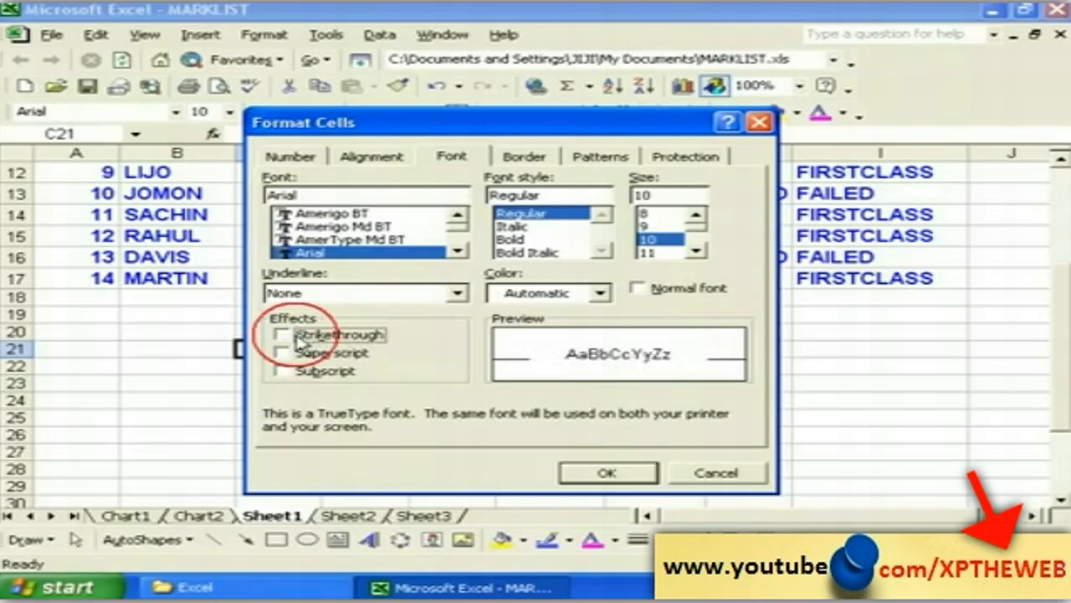
left_click(283, 354)
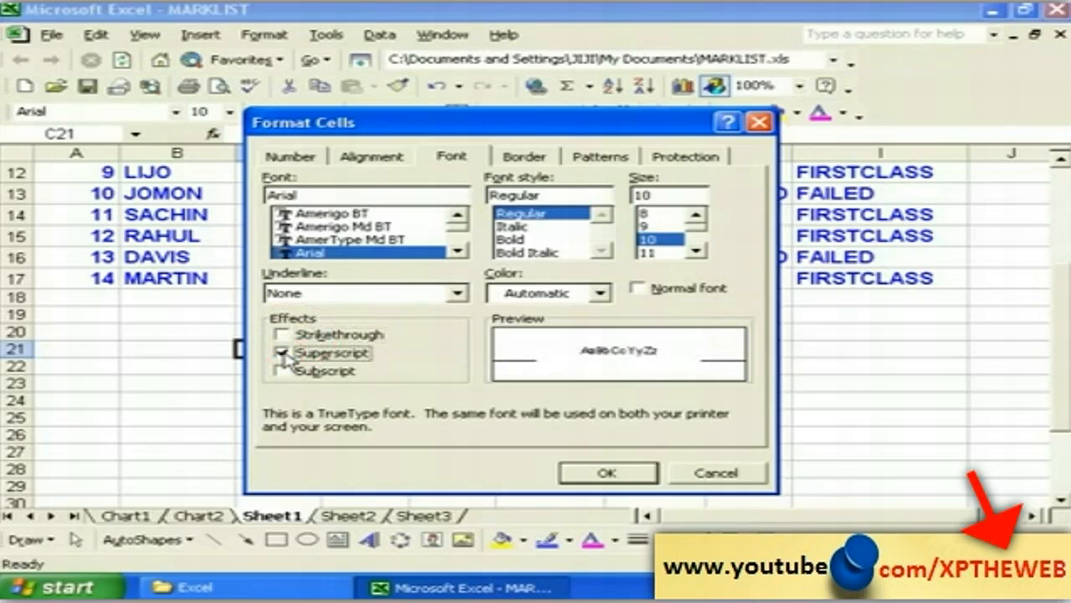
left_click(301, 358)
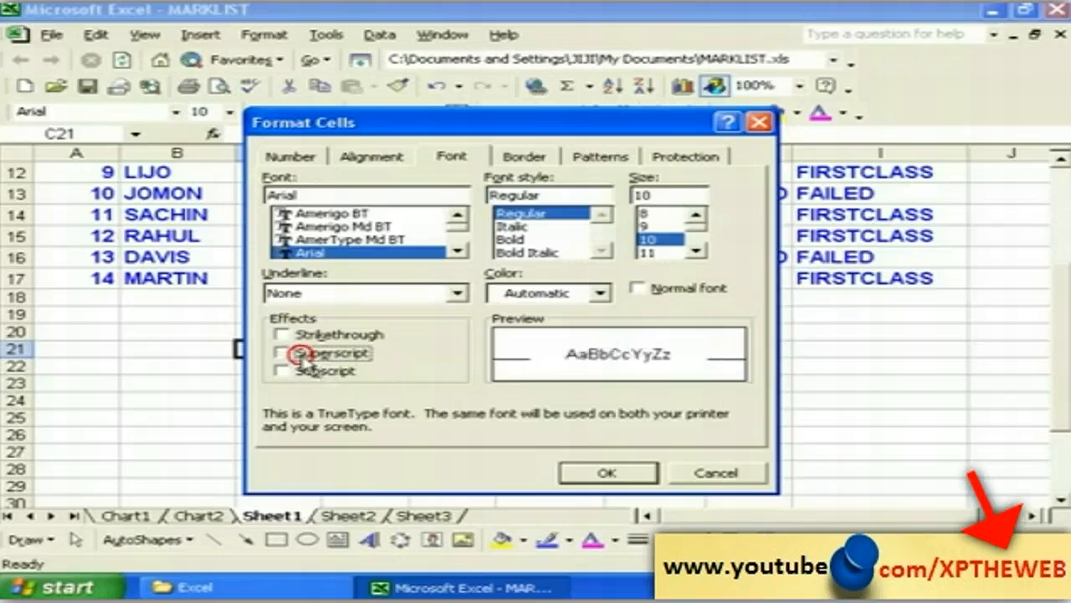
left_click(285, 371)
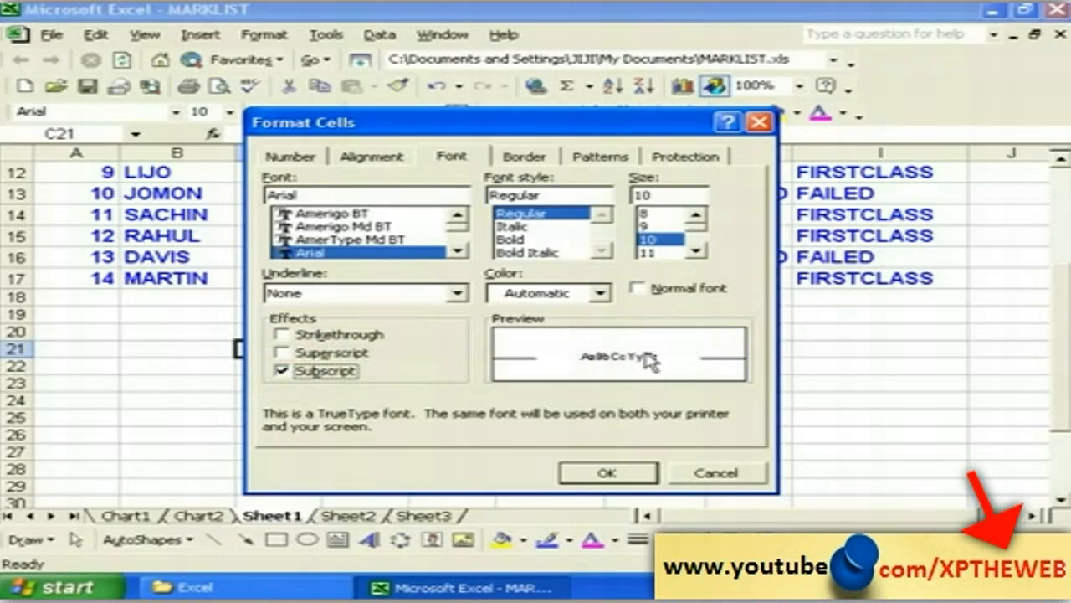
left_click(288, 372)
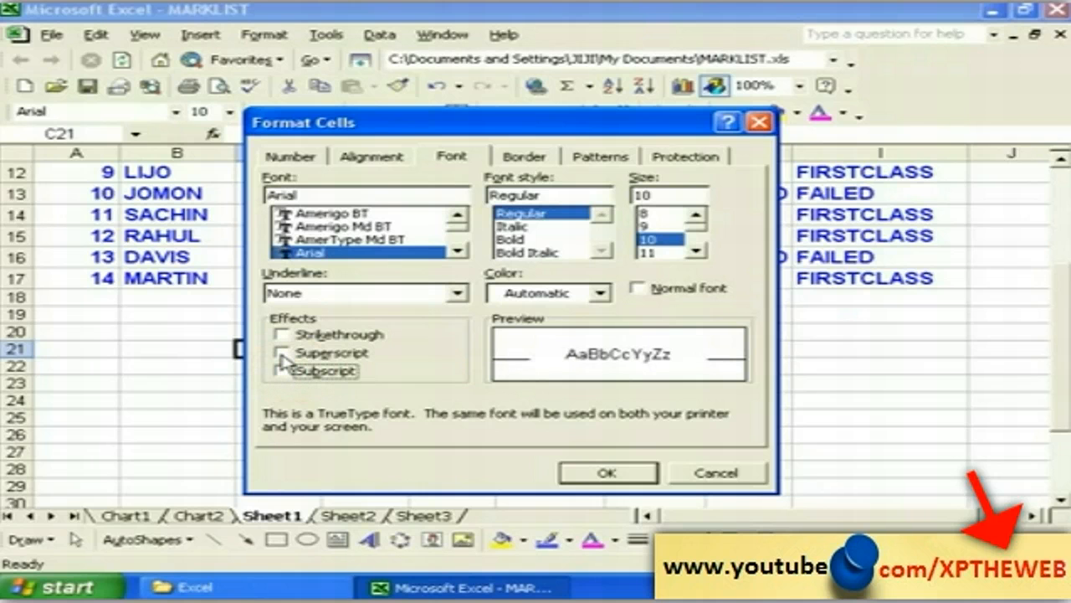
left_click(282, 354)
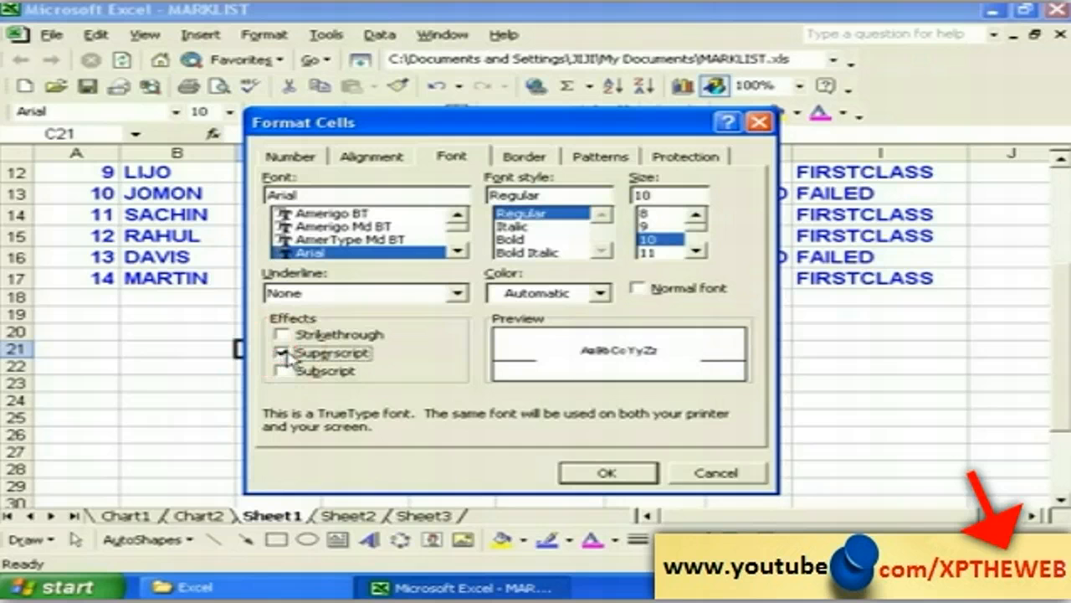
left_click(596, 473)
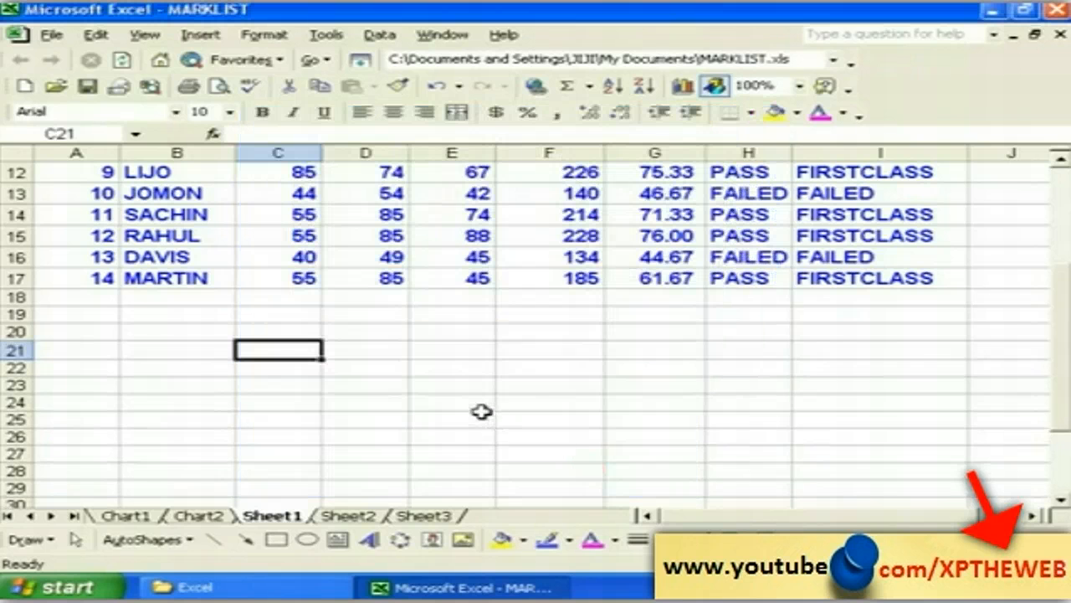
Step: Type TM into the superscript cell C21
type("TM")
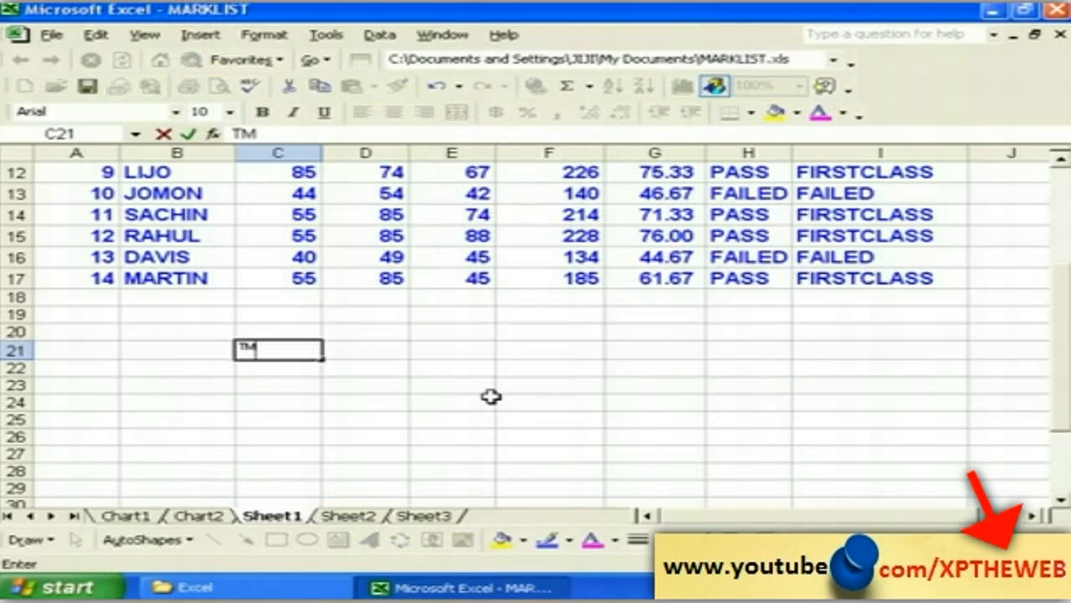
left_click(299, 385)
left_click(277, 355)
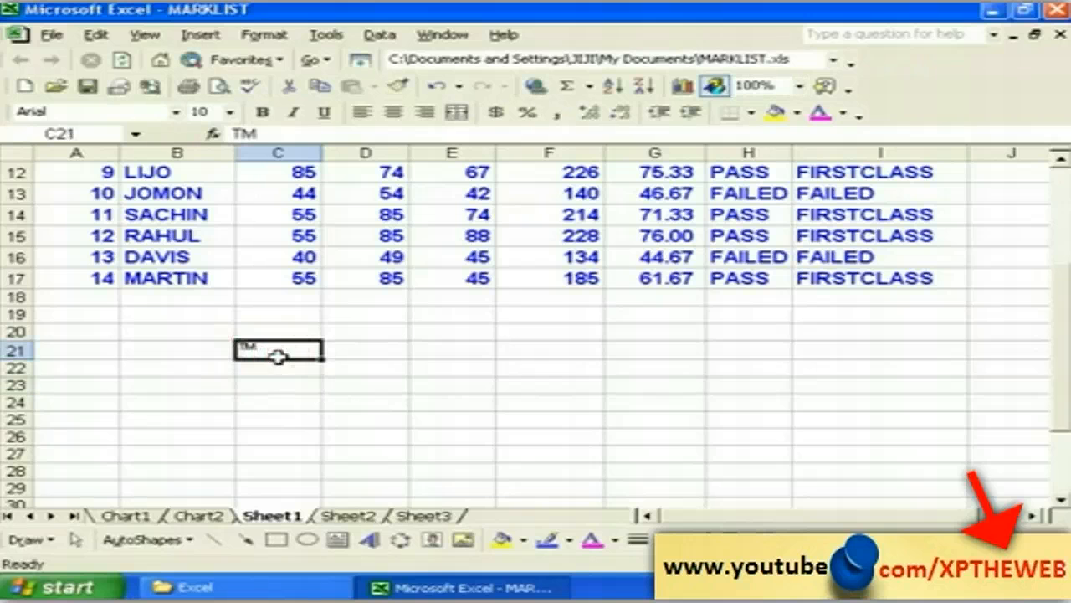
left_click(292, 368)
left_click(261, 353)
left_click(264, 372)
left_click(261, 352)
left_click(275, 373)
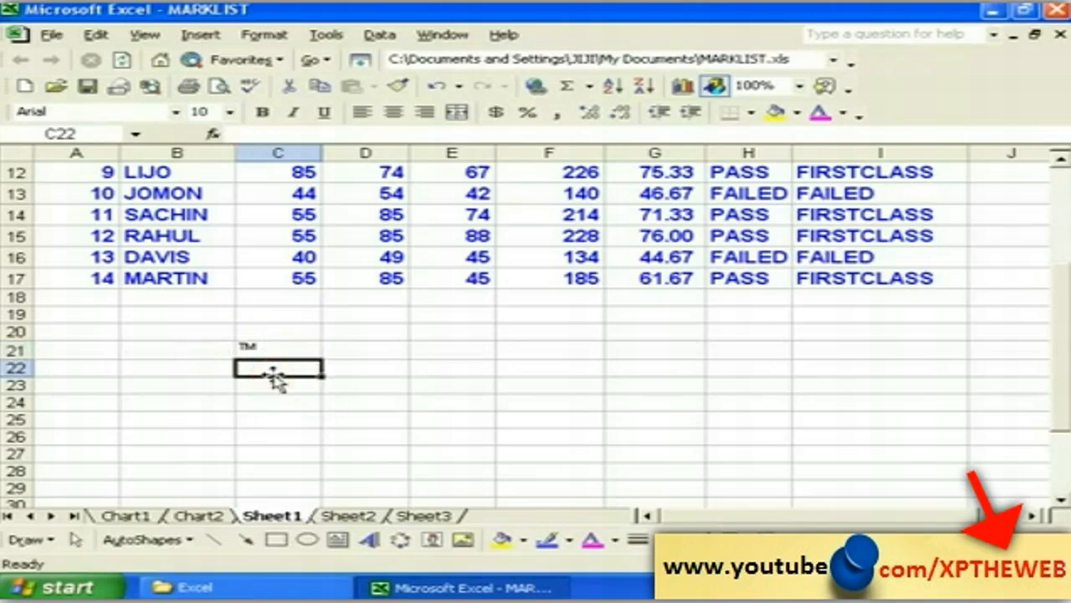
Step: Format cell C22 as subscript and enter TM in it
left_click(260, 35)
left_click(287, 57)
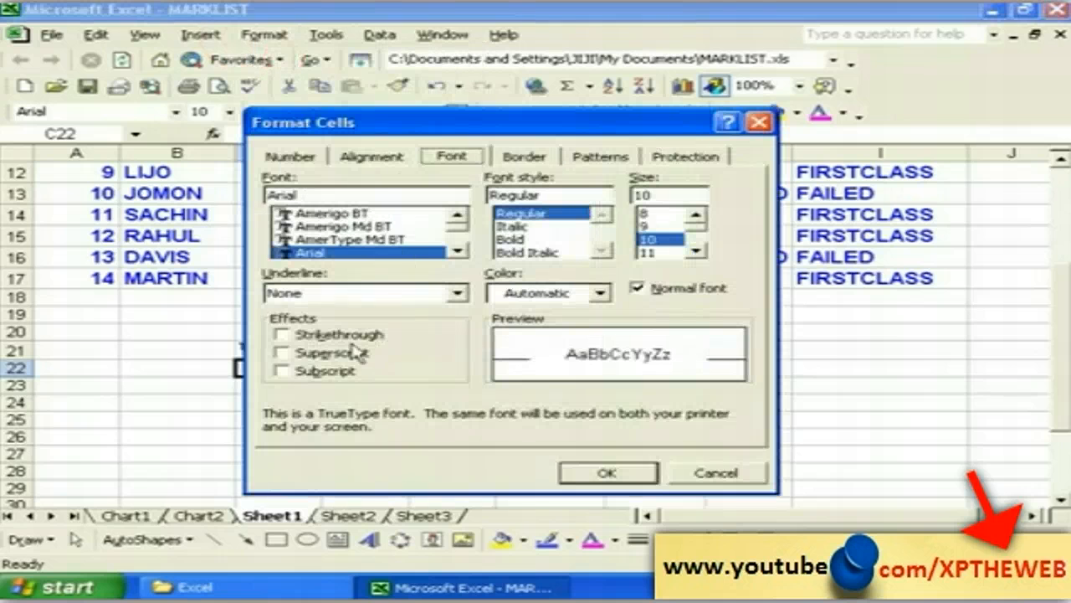
left_click(321, 374)
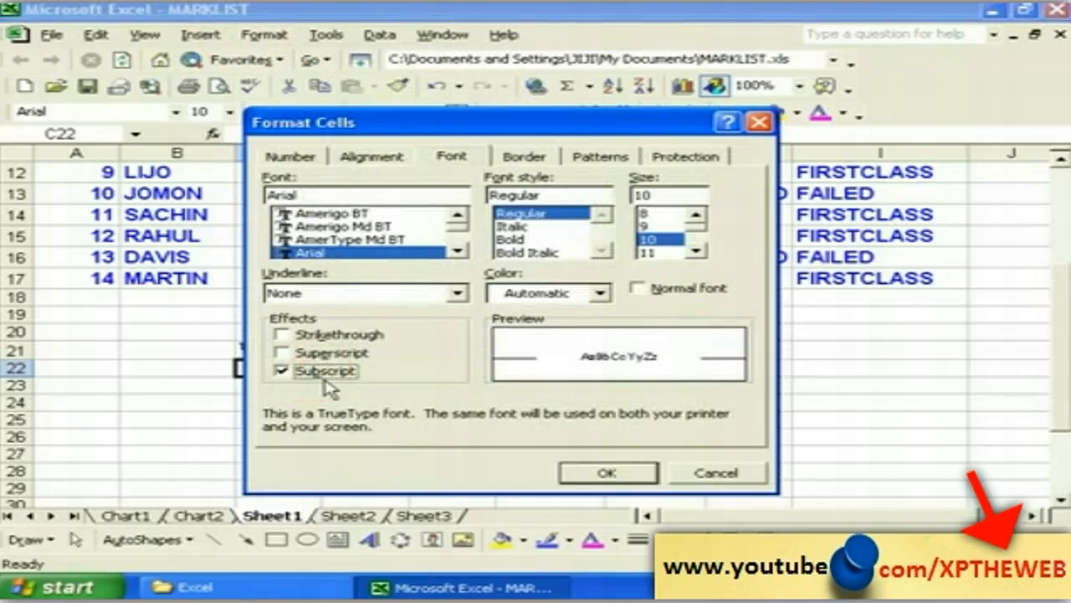
left_click(606, 474)
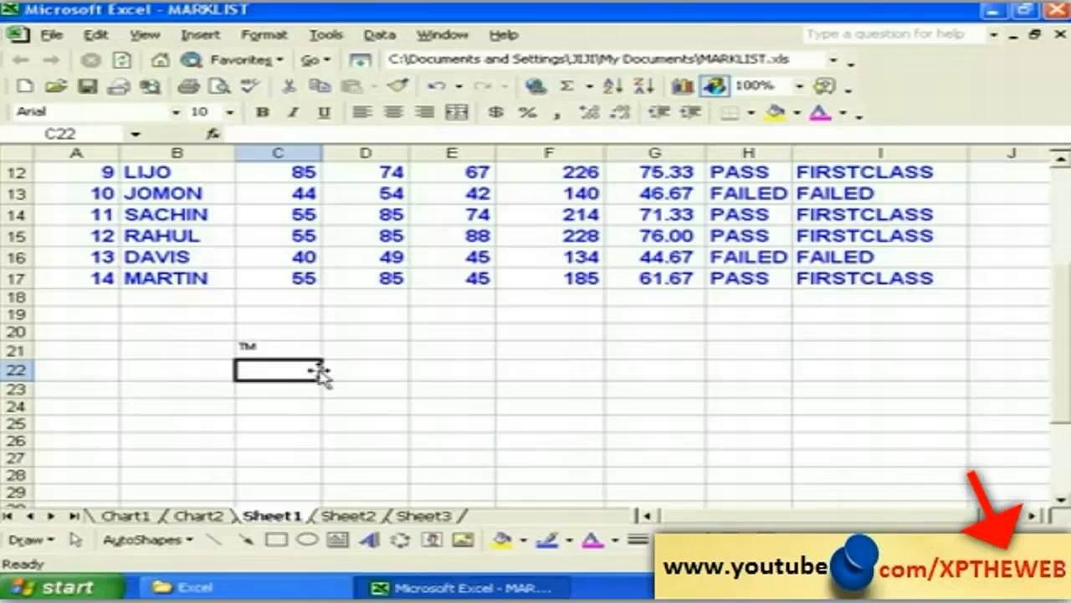
type("TM")
key("Return")
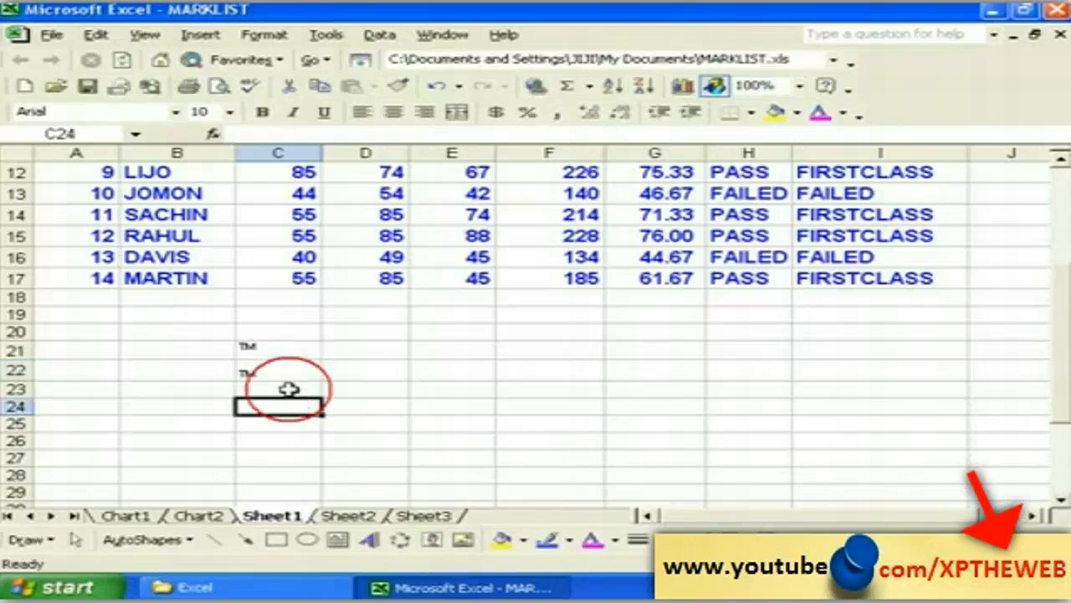
Step: Compare the superscript TM in C21 with the subscript TM in C22
left_click(280, 374)
left_click(277, 349)
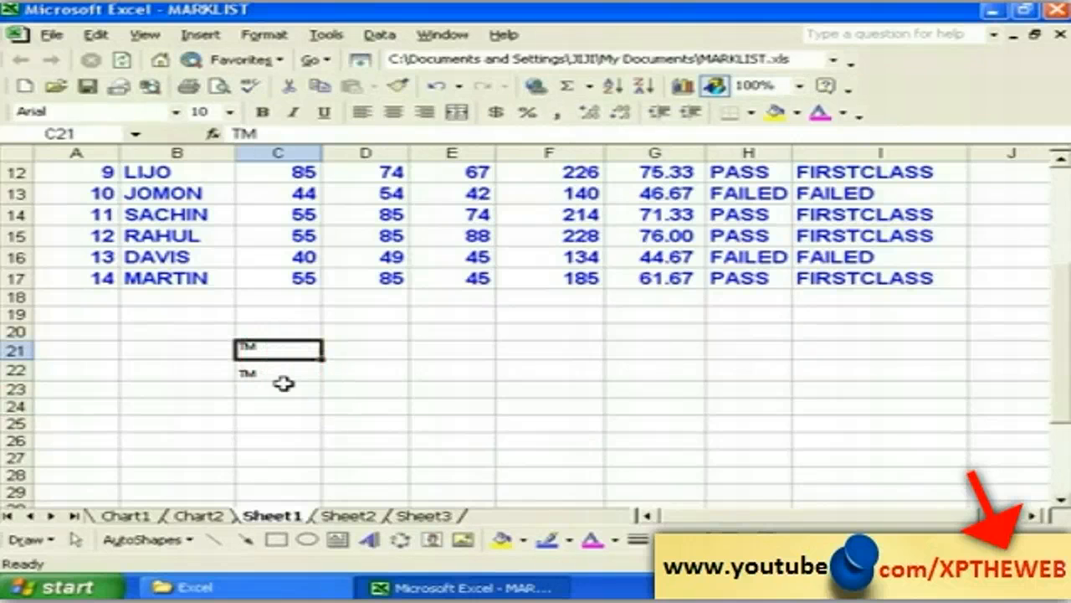
left_click(281, 372)
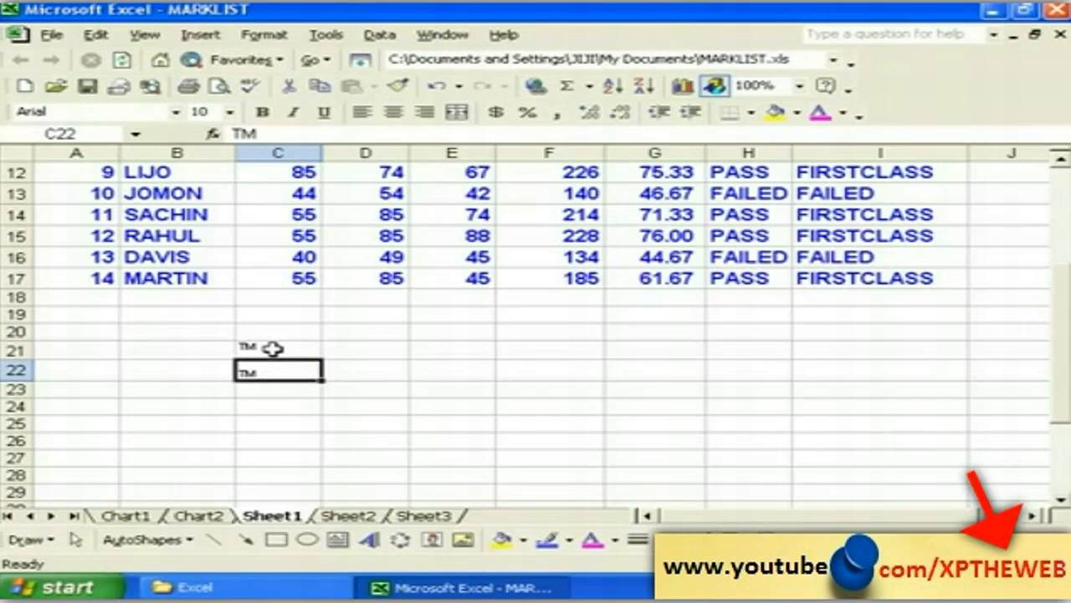
left_click(274, 348)
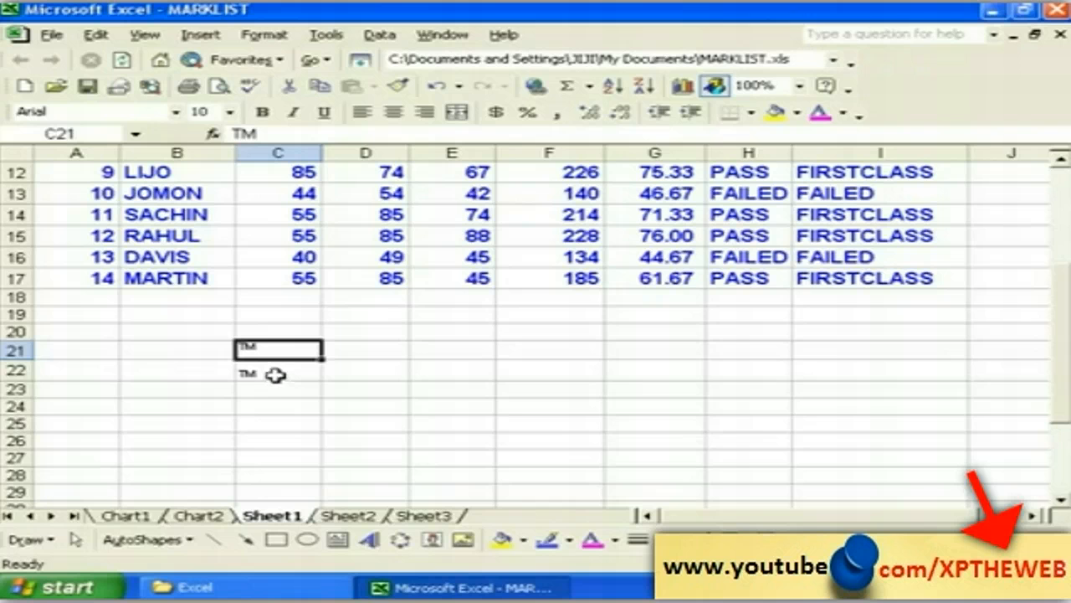
left_click(264, 35)
left_click(298, 57)
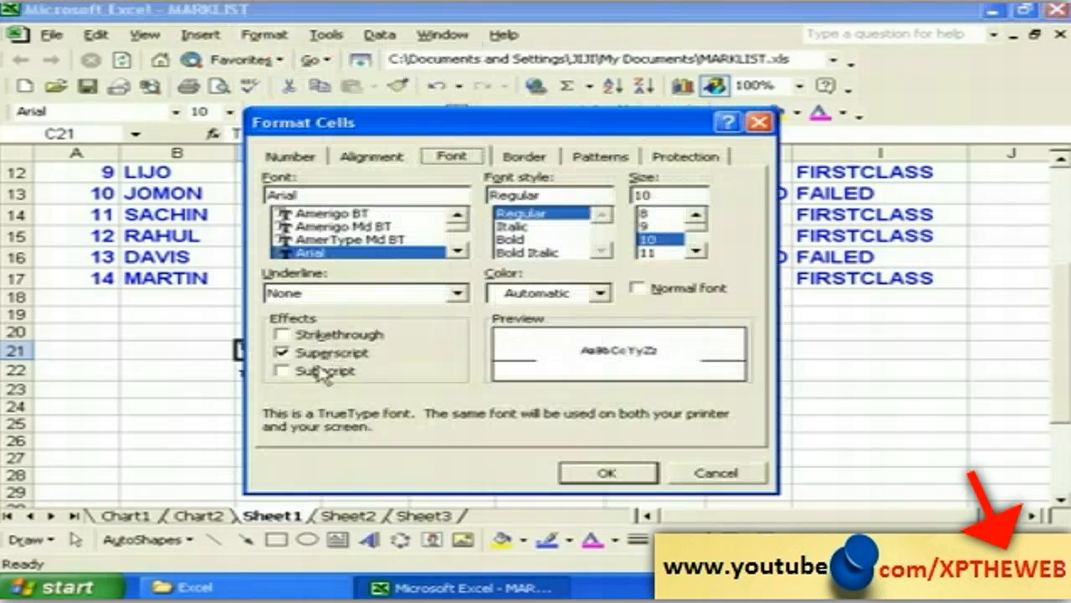
left_click(282, 353)
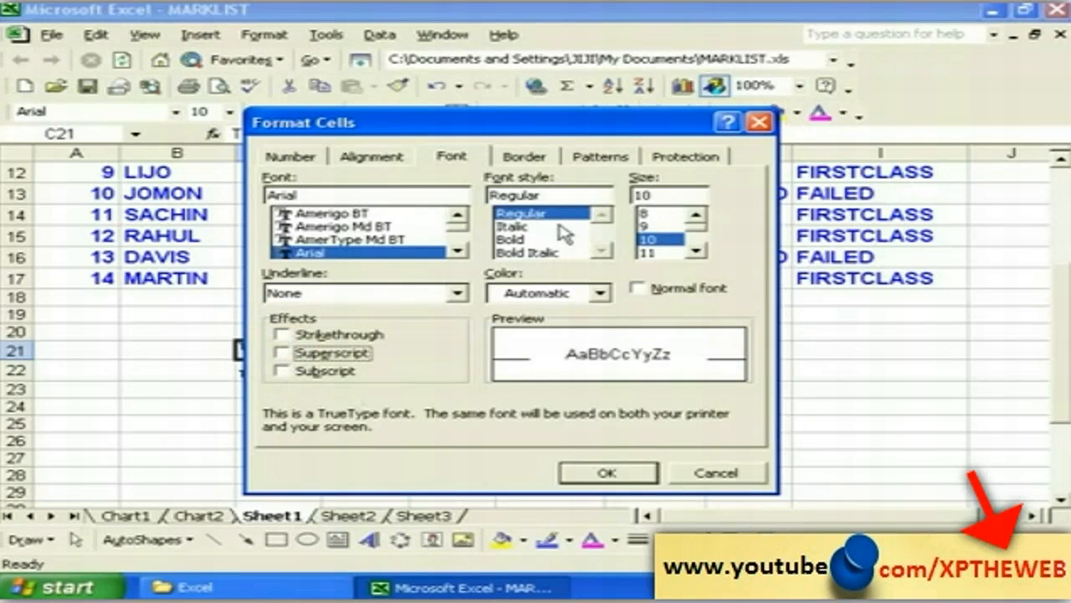
left_click(522, 158)
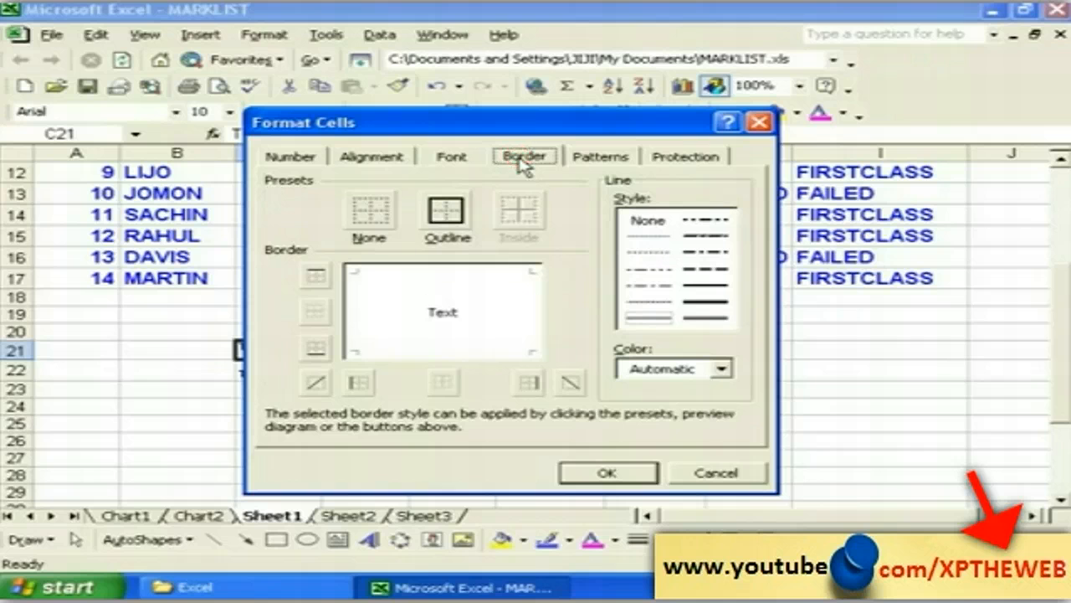
left_click_drag(384, 131, 350, 125)
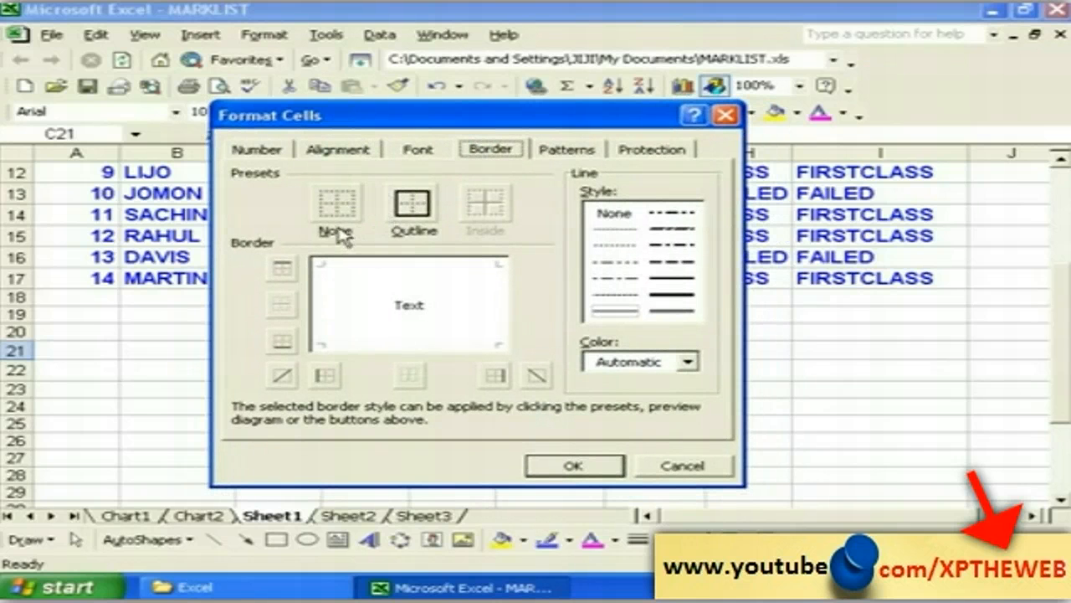
left_click(412, 207)
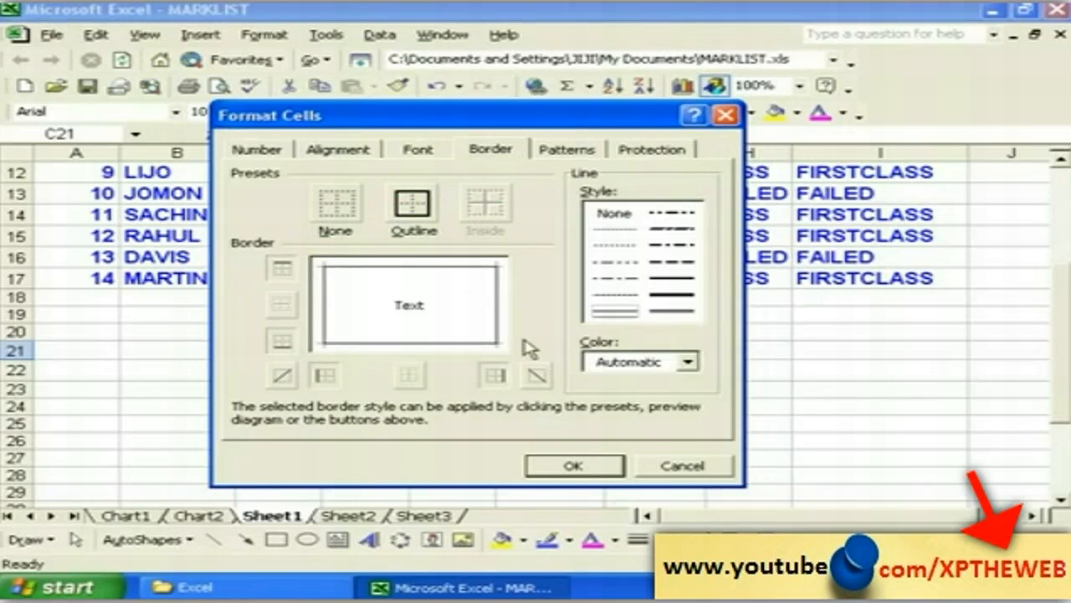
left_click(668, 465)
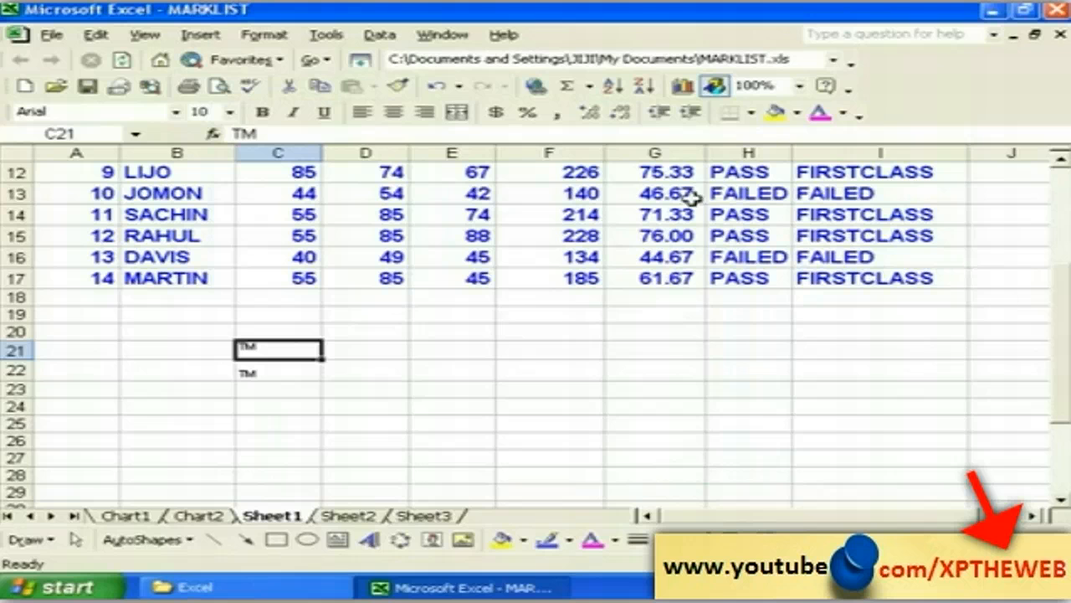
left_click_drag(1063, 297, 1063, 188)
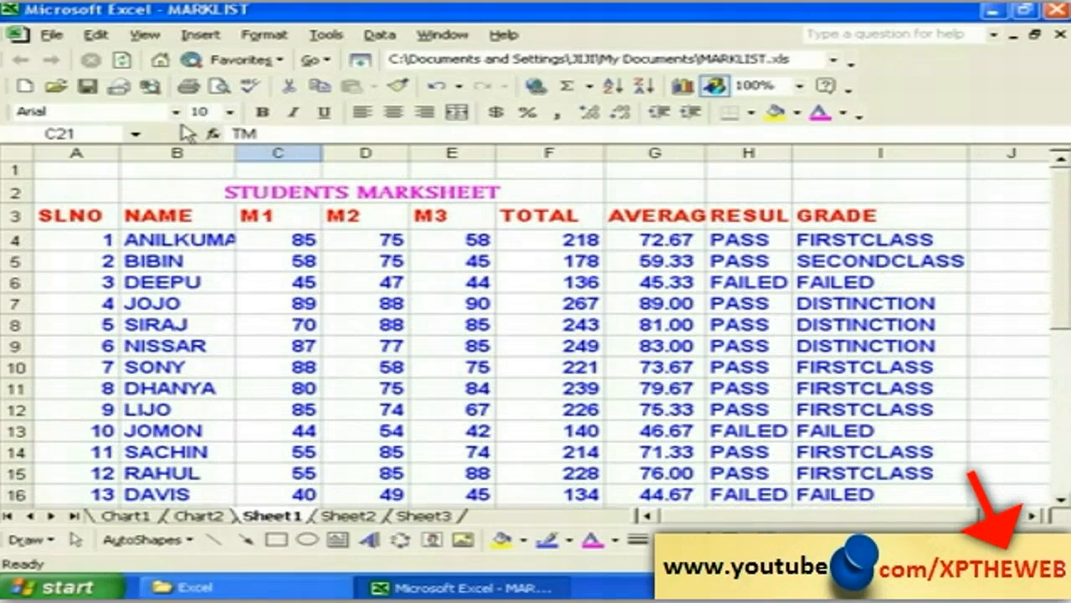
left_click(49, 36)
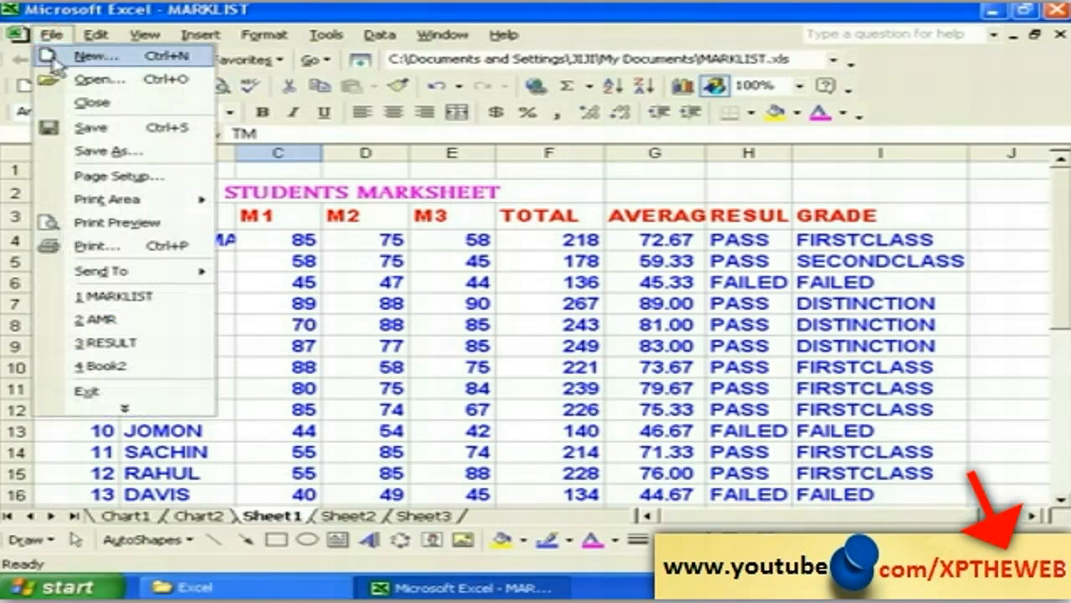
left_click(122, 224)
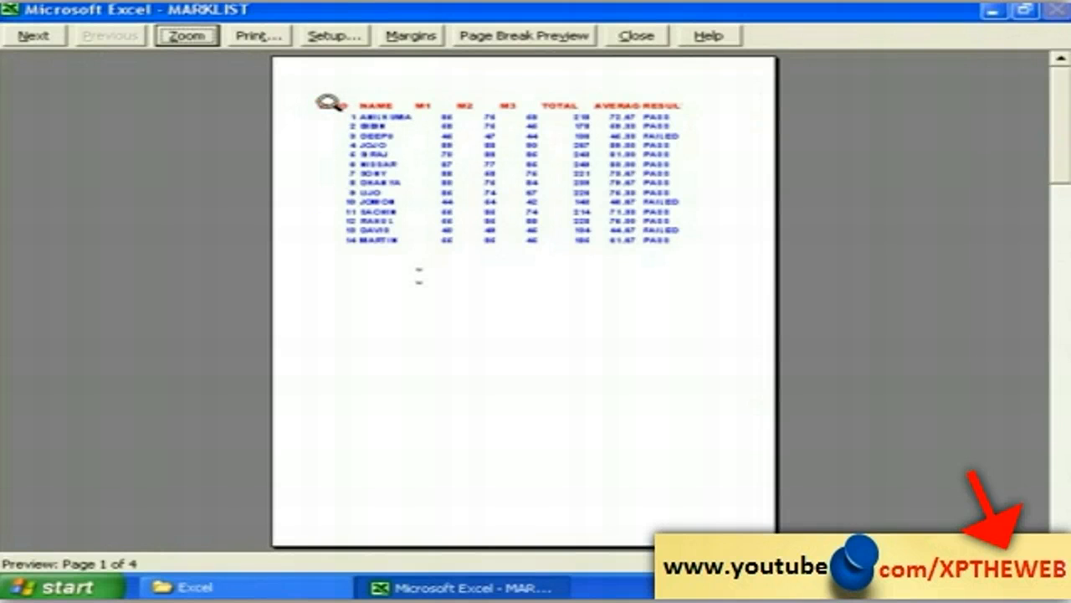
left_click(500, 139)
left_click(498, 126)
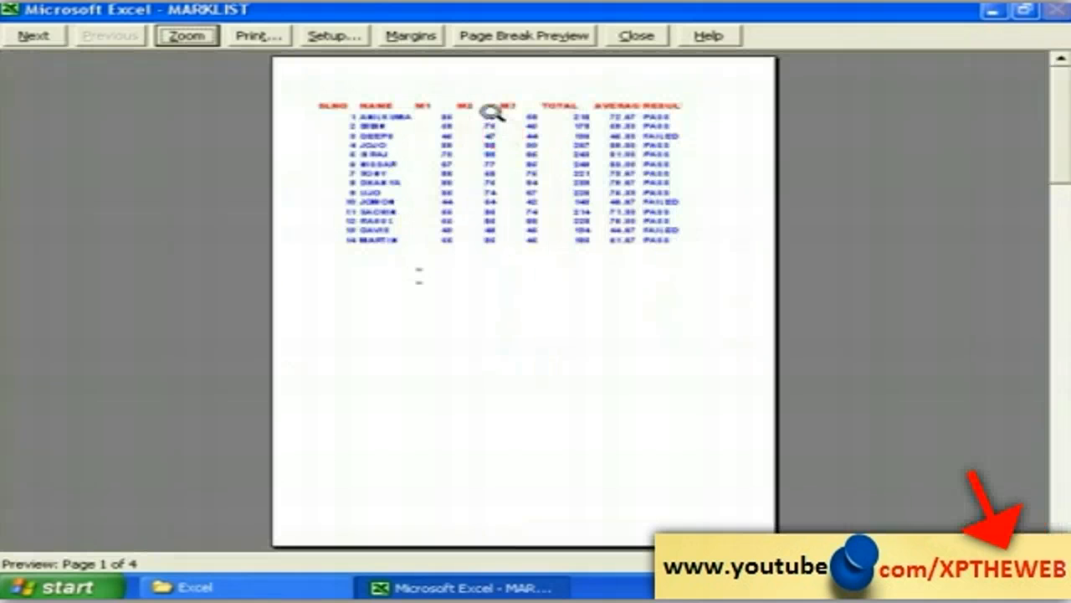
left_click(492, 113)
left_click(490, 112)
left_click(638, 38)
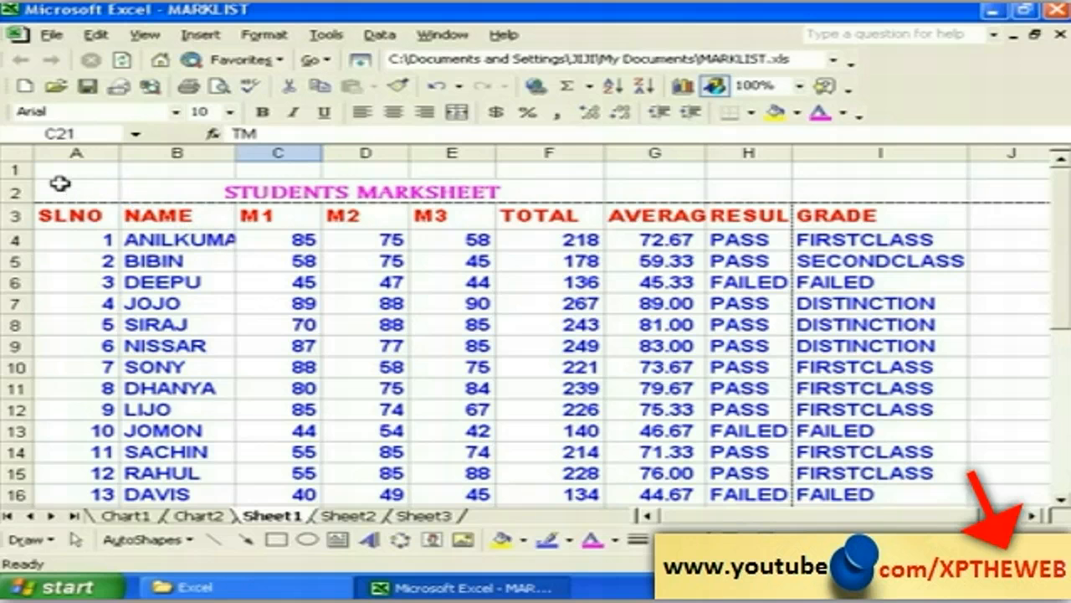
Step: Select the marksheet range from A2 and try the Outline, Inside and None border presets
left_click_drag(60, 184, 829, 498)
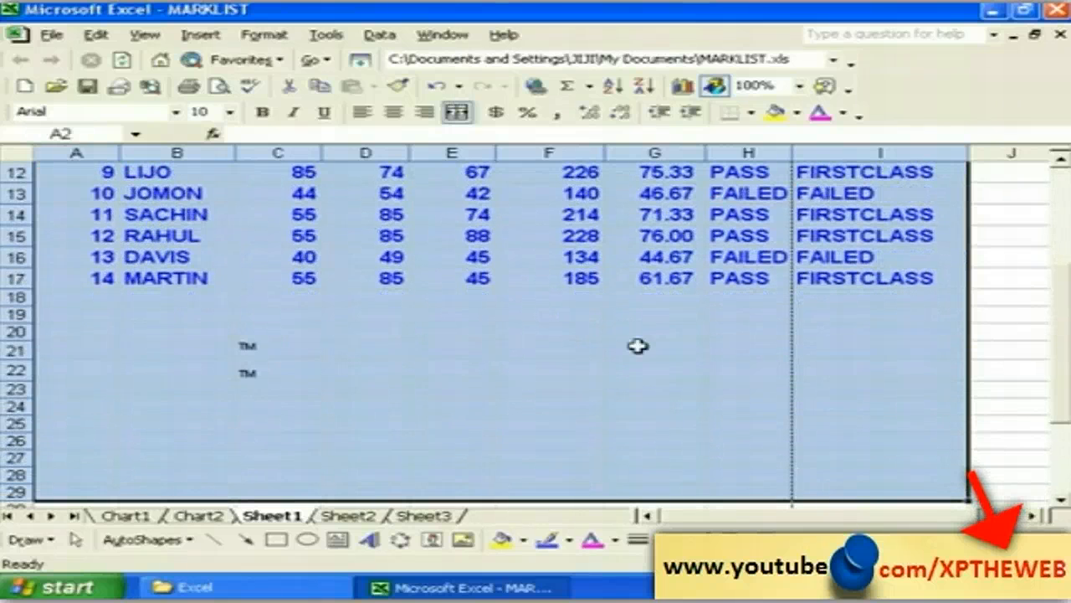
left_click(261, 35)
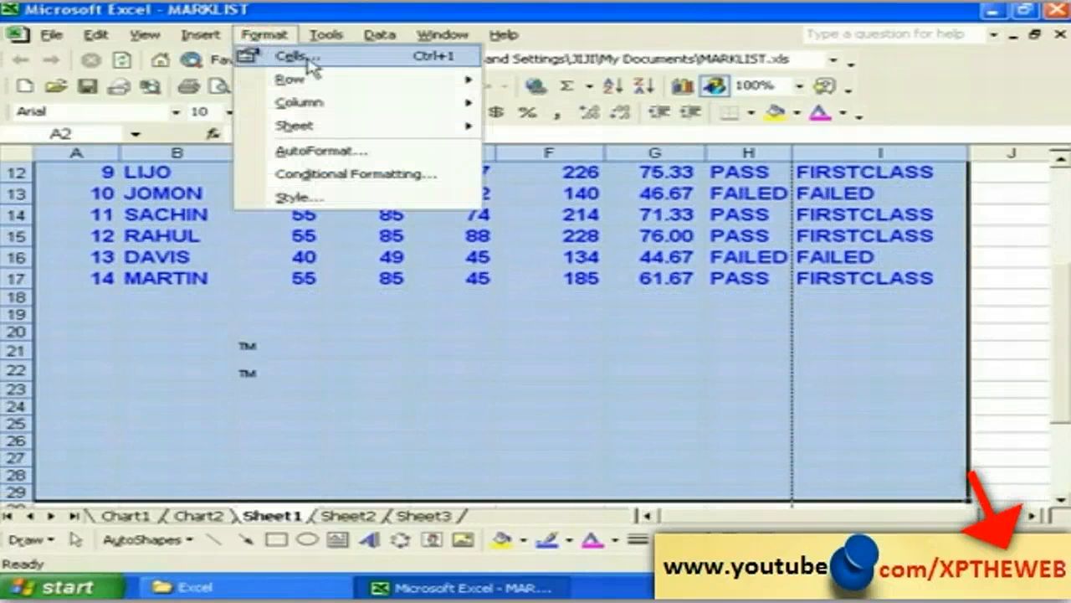
left_click(298, 56)
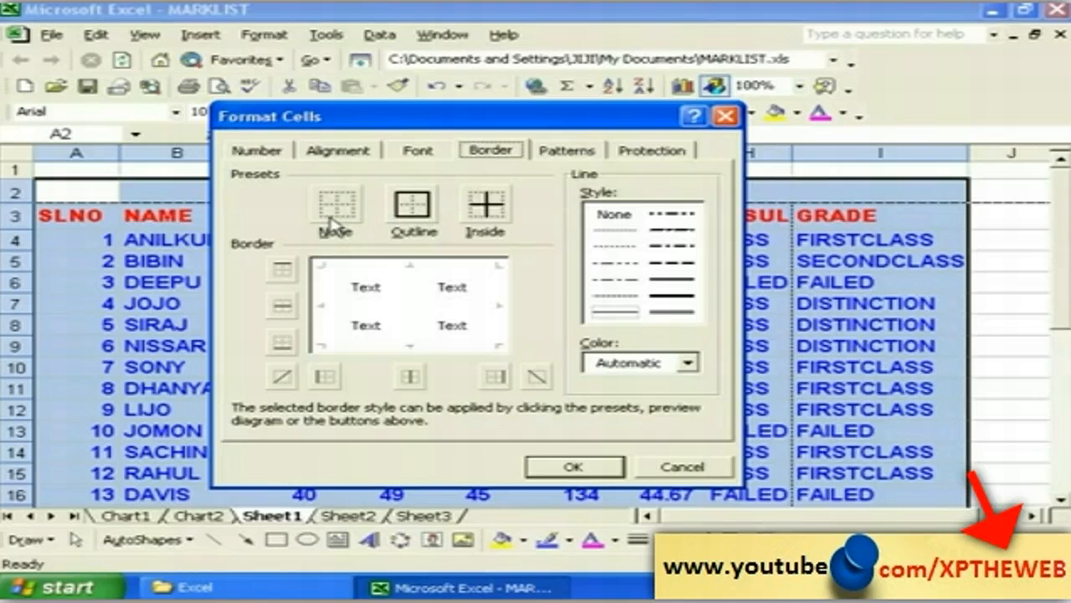
left_click(410, 219)
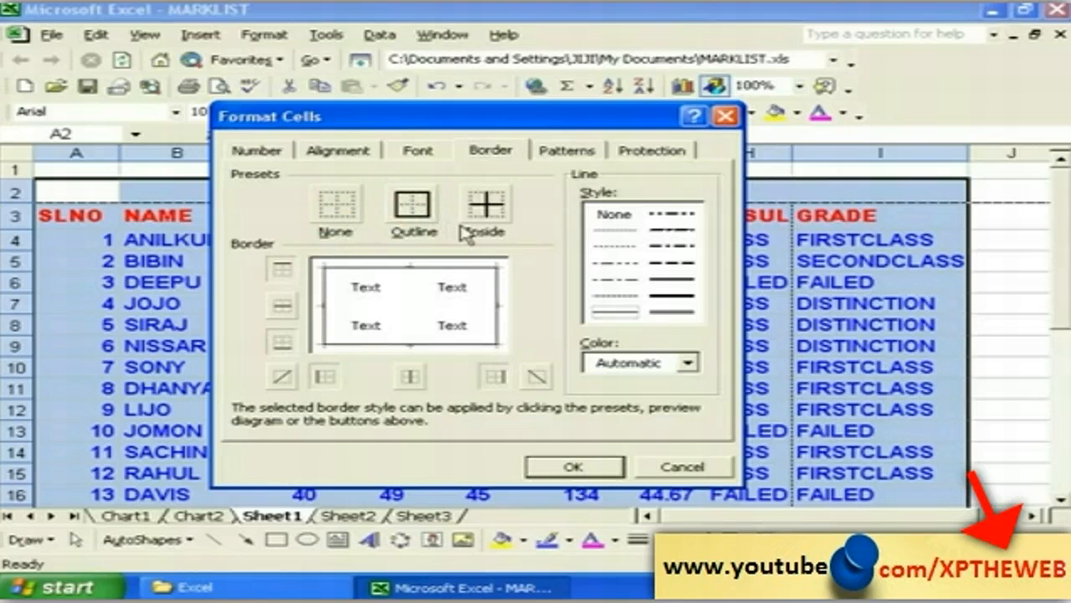
left_click(487, 211)
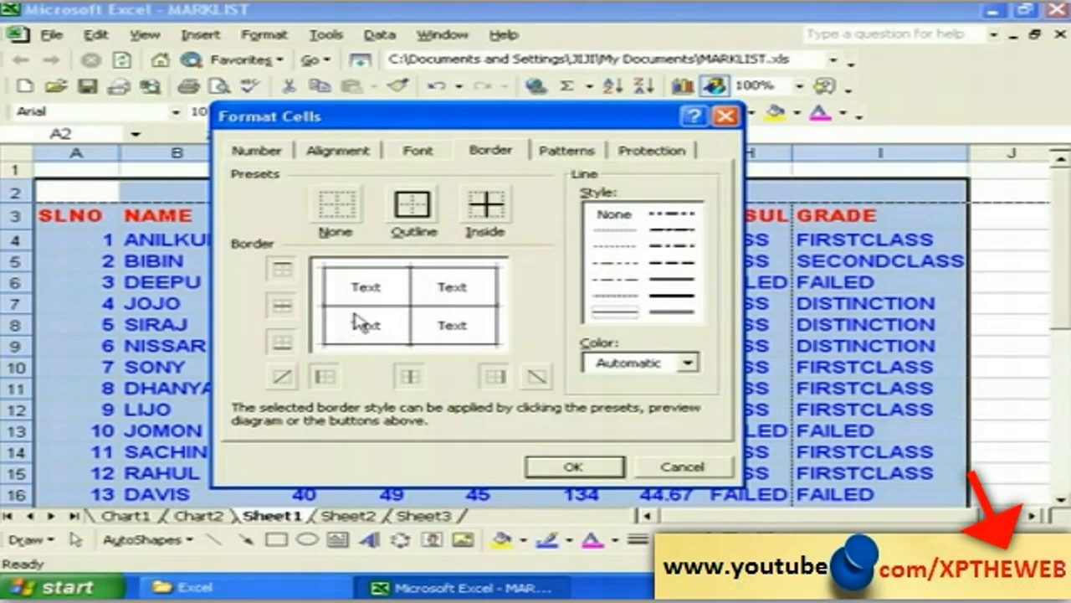
left_click(402, 207)
left_click(327, 216)
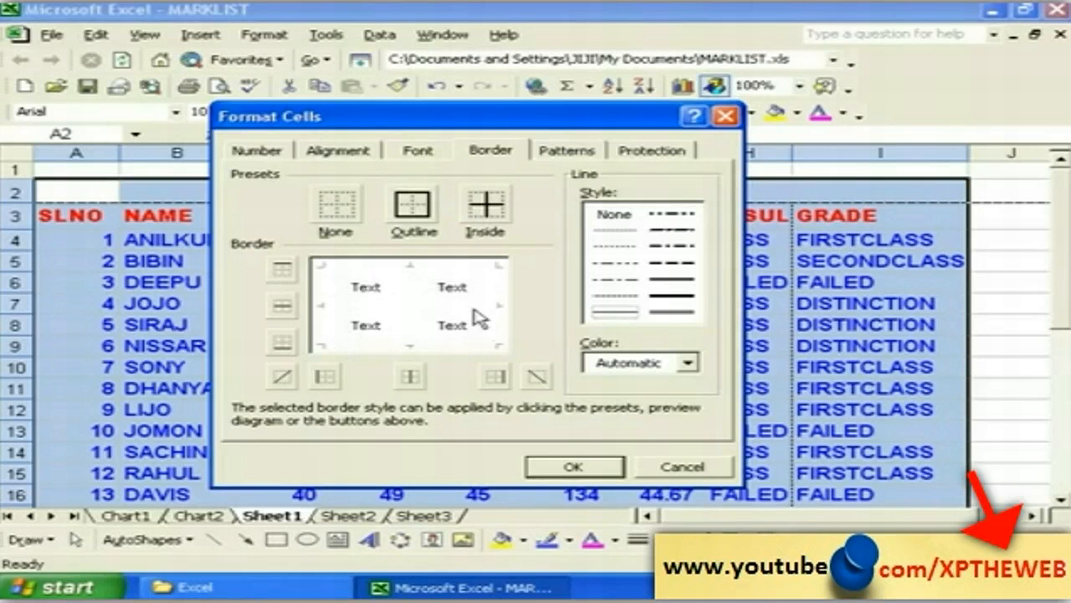
left_click(485, 206)
left_click(419, 215)
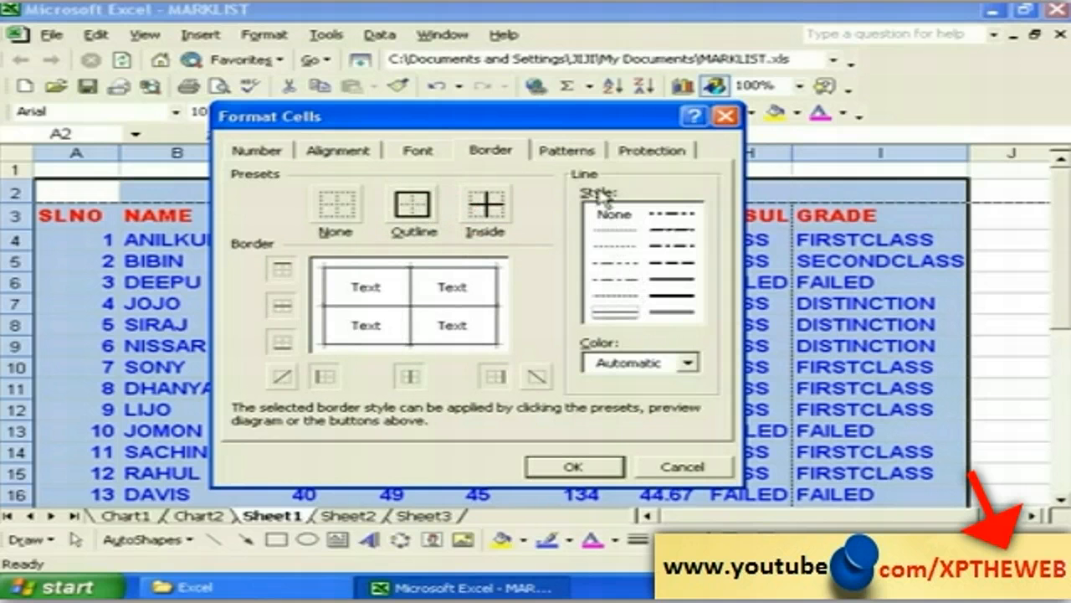
Step: Try a thick line style with diagonal, top, bottom and middle borders, removing each again
left_click(660, 300)
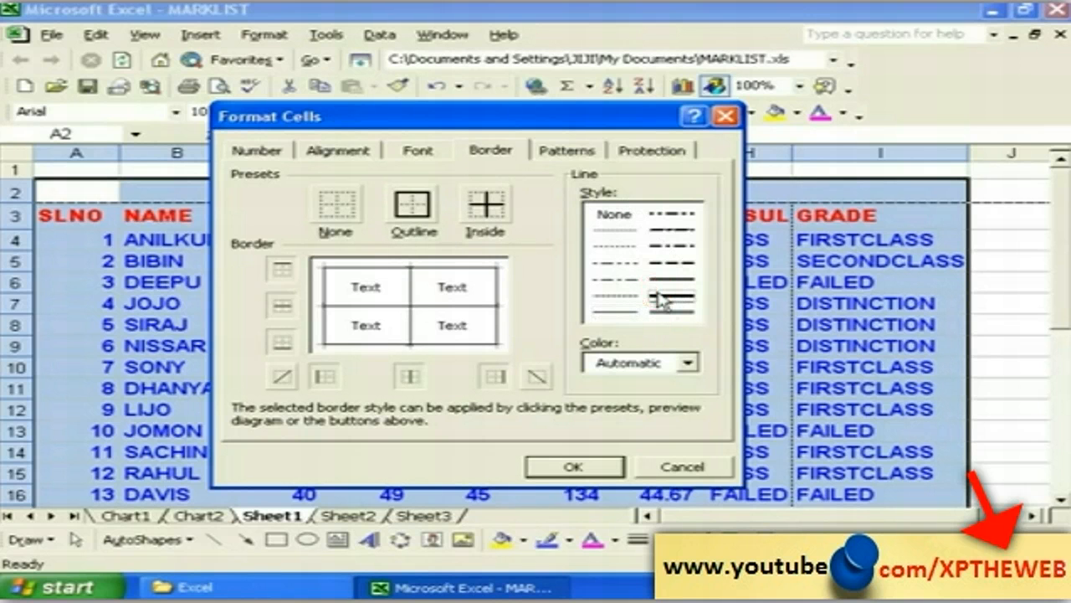
left_click(661, 295)
left_click(284, 381)
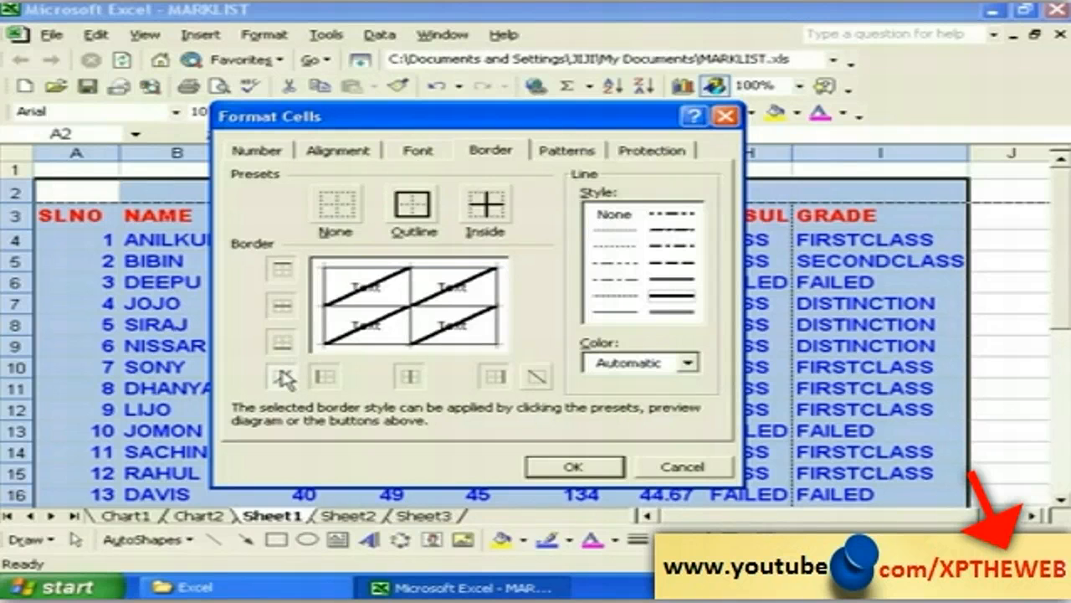
left_click(282, 376)
left_click(283, 342)
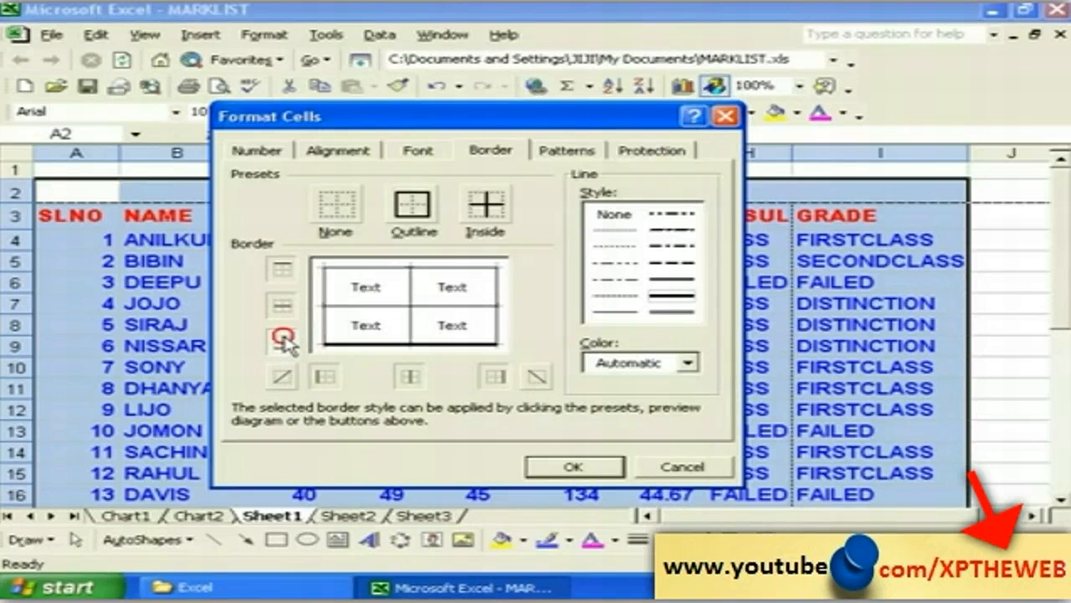
left_click(283, 341)
left_click(281, 307)
left_click(282, 306)
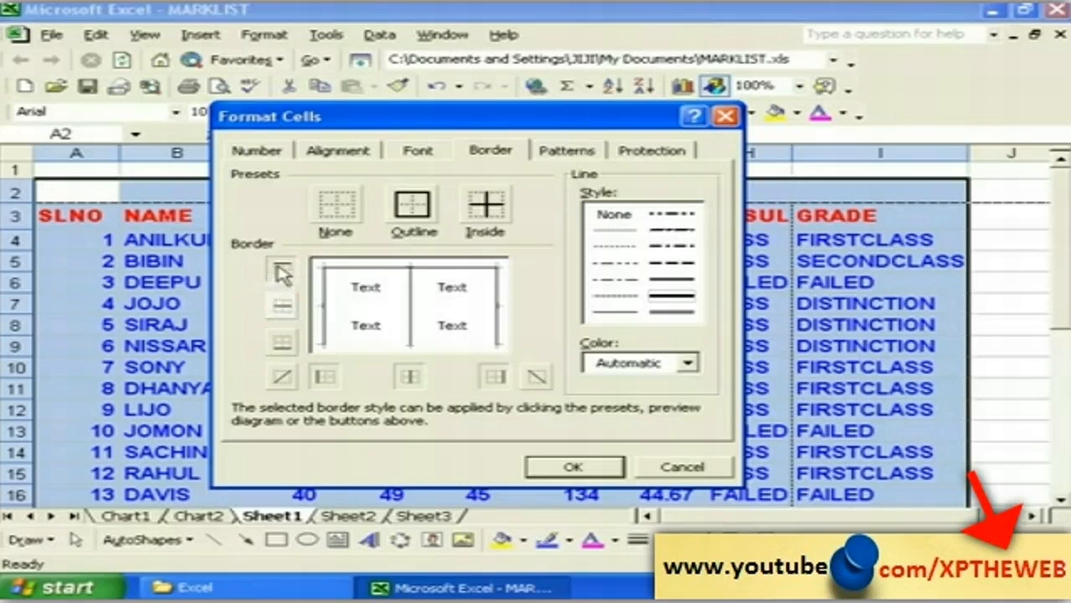
left_click(282, 272)
left_click(282, 272)
left_click(410, 376)
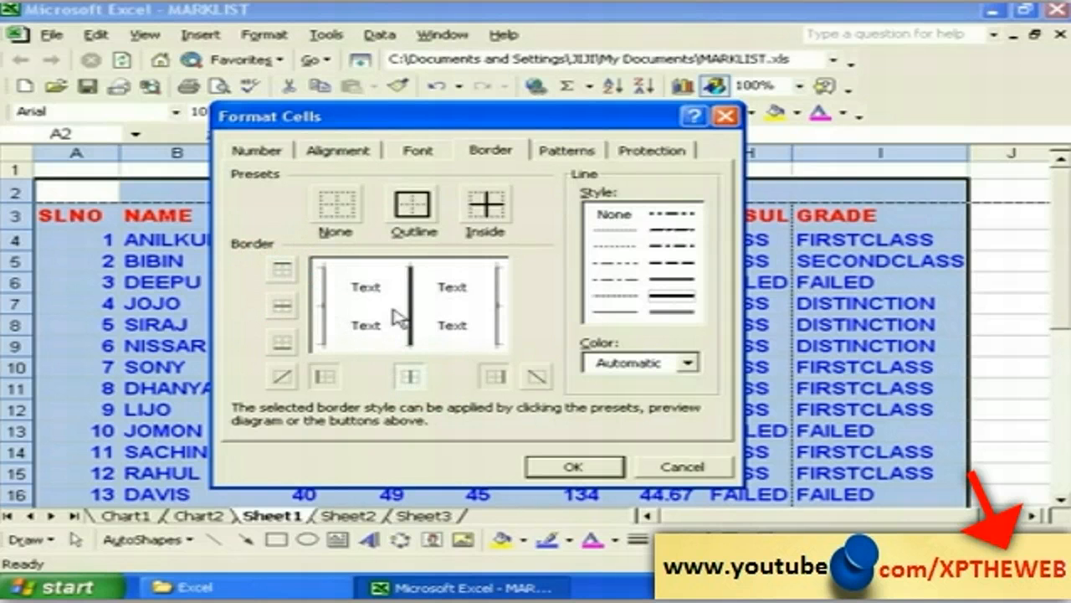
left_click(410, 378)
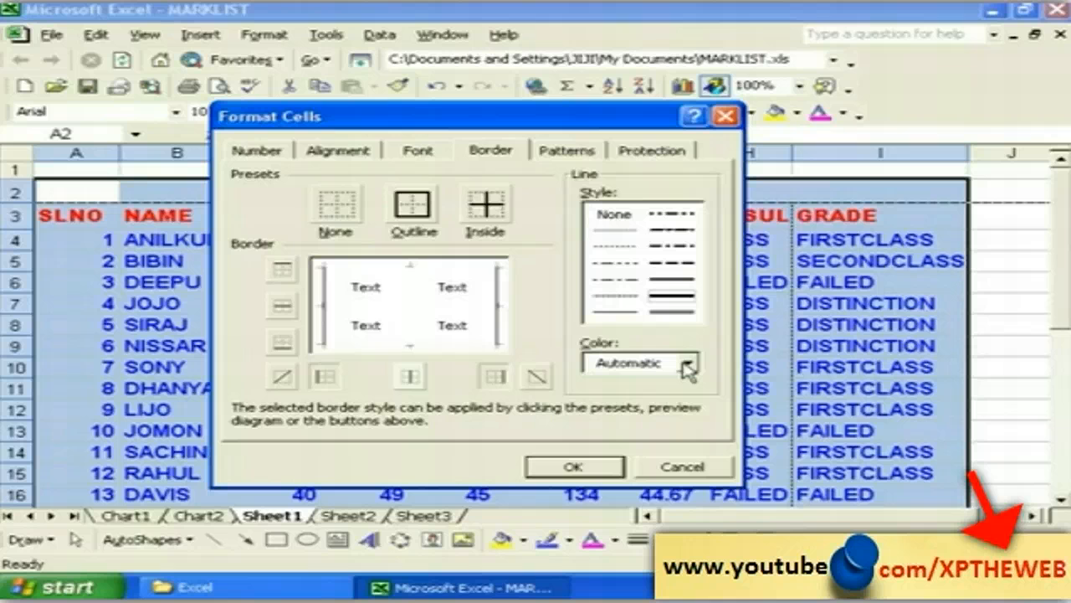
Step: Apply yellow outline and inside borders to the whole table
left_click(686, 365)
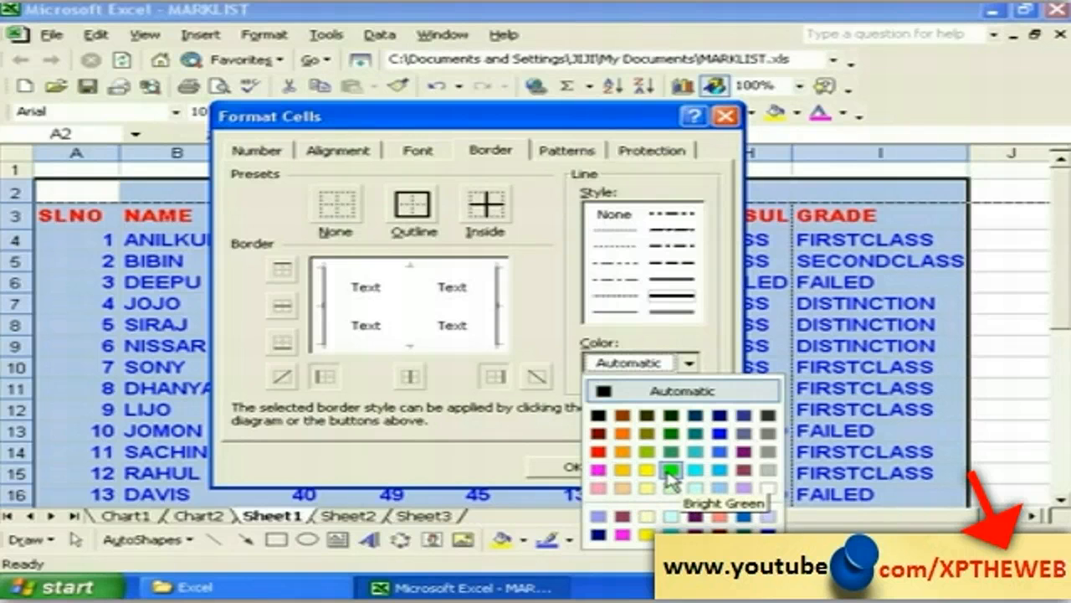
left_click(646, 469)
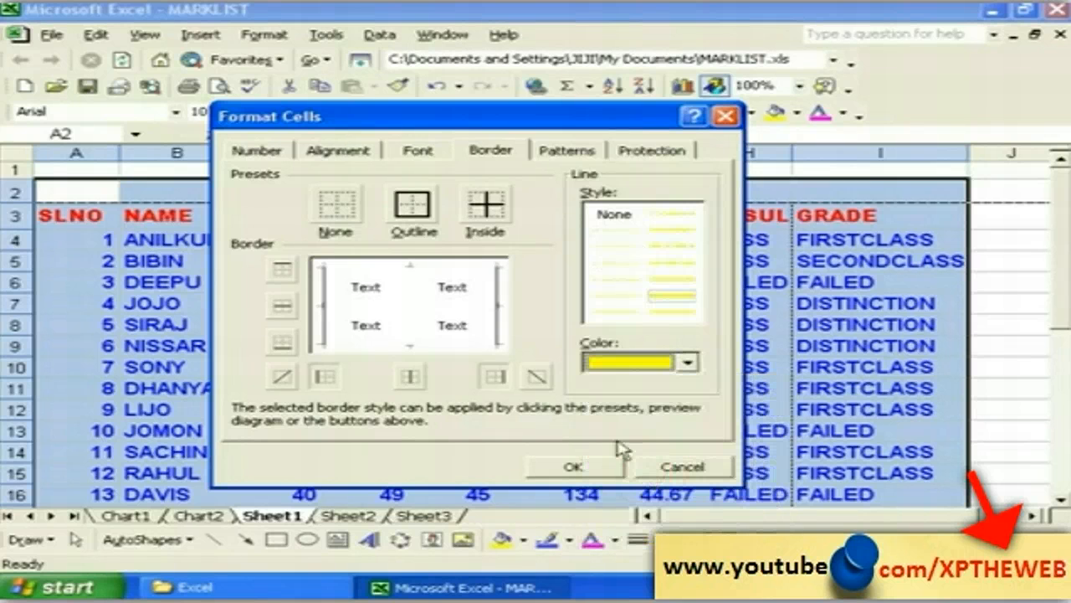
left_click(423, 216)
left_click(486, 219)
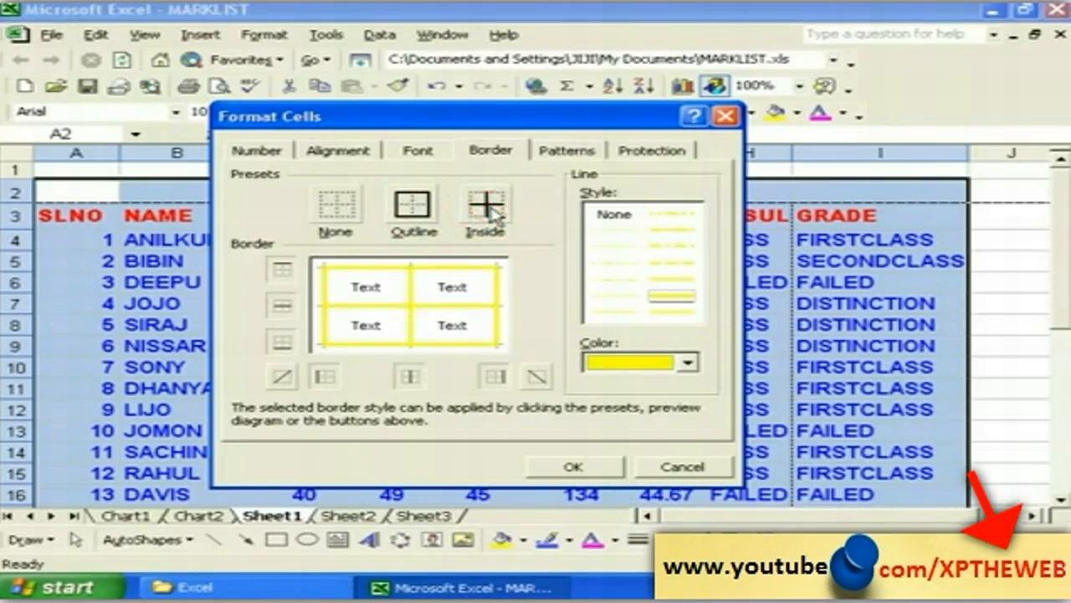
left_click(583, 465)
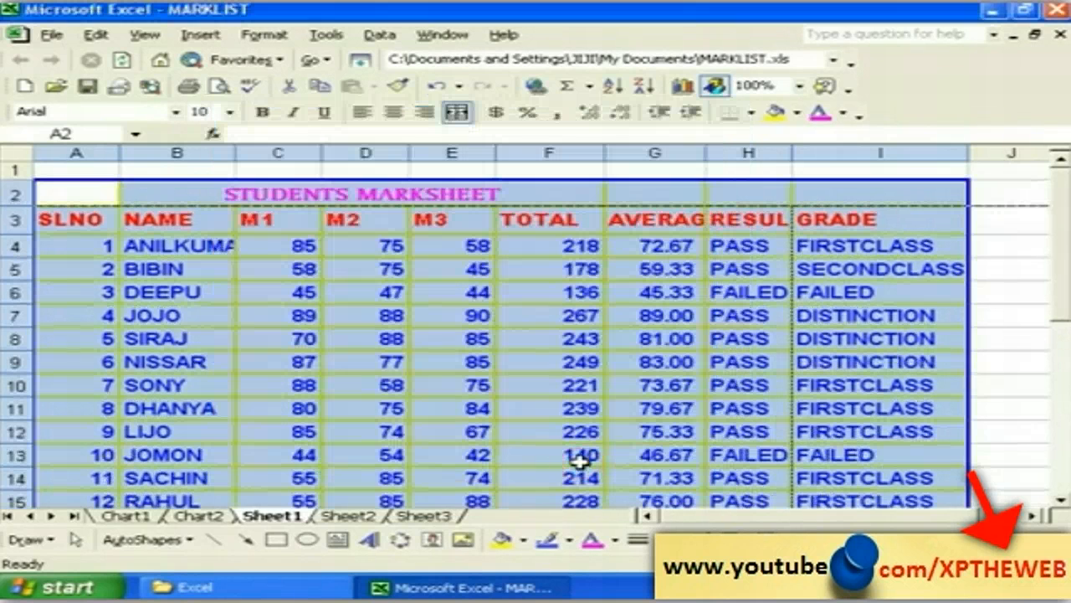
Step: Print-preview the bordered marksheet, zooming in and out on the table, then close the preview
left_click(51, 34)
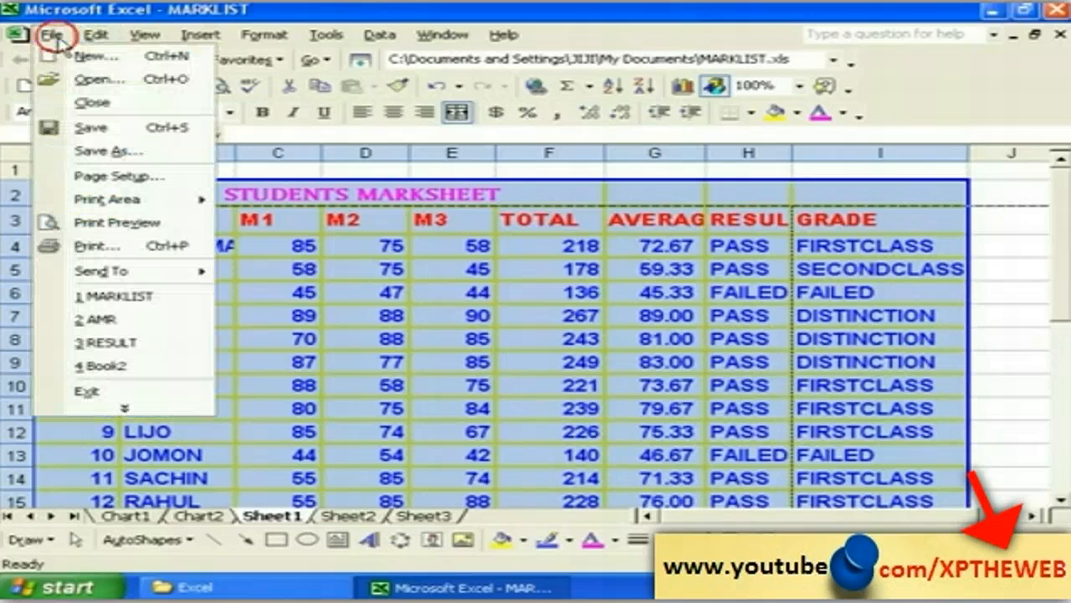
left_click(102, 225)
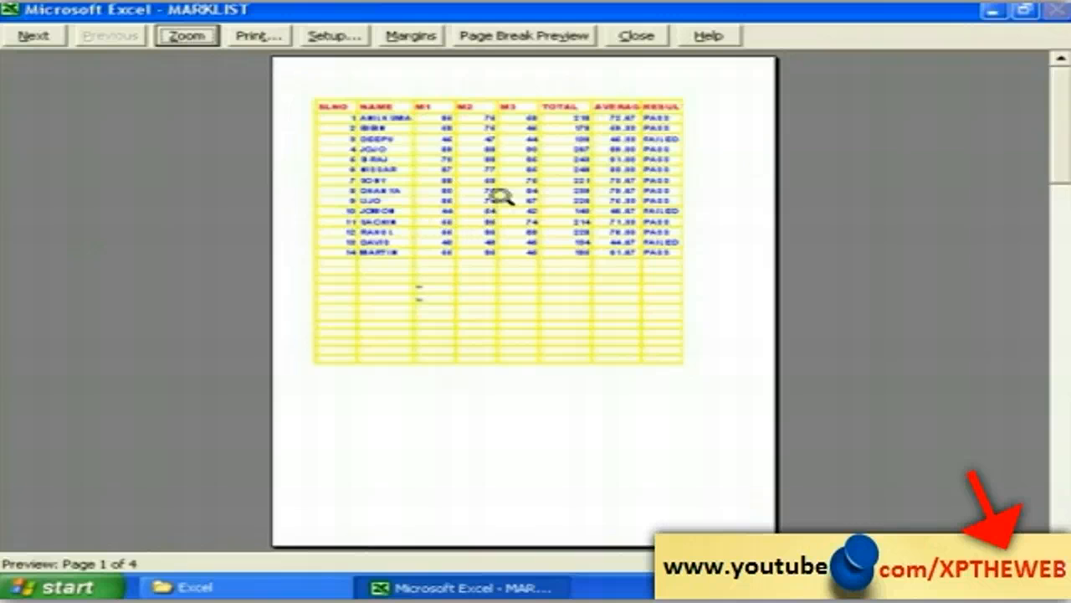
left_click(469, 140)
left_click(470, 140)
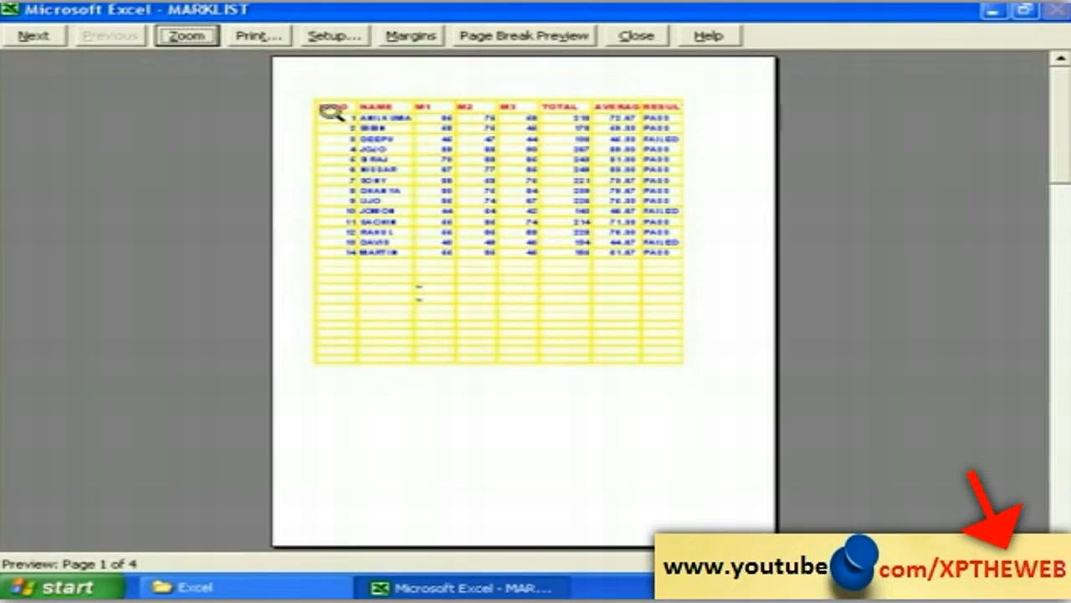
left_click(508, 210)
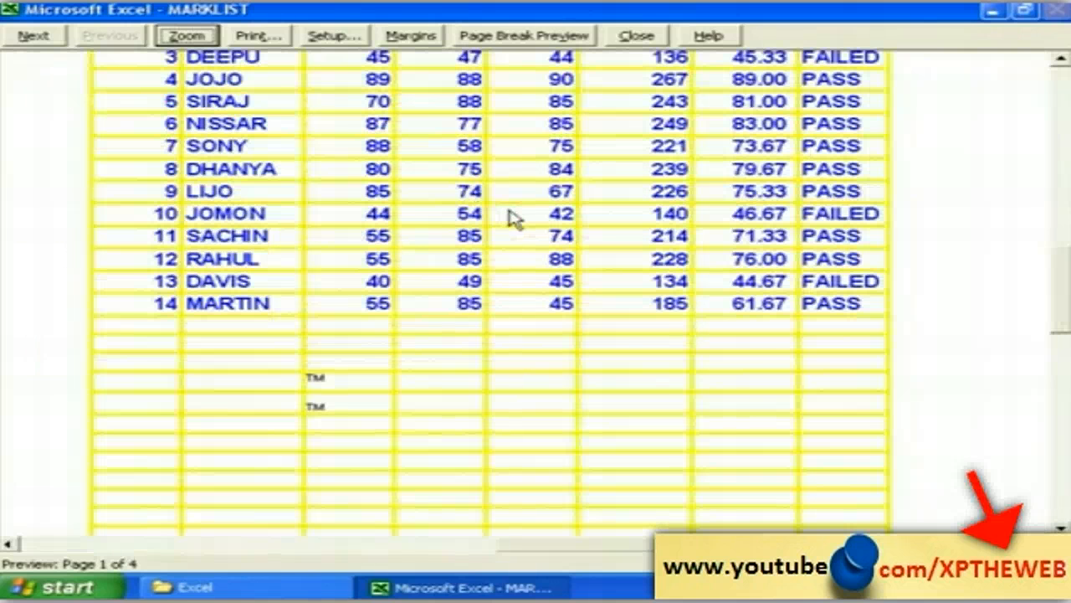
left_click(554, 248)
left_click(498, 182)
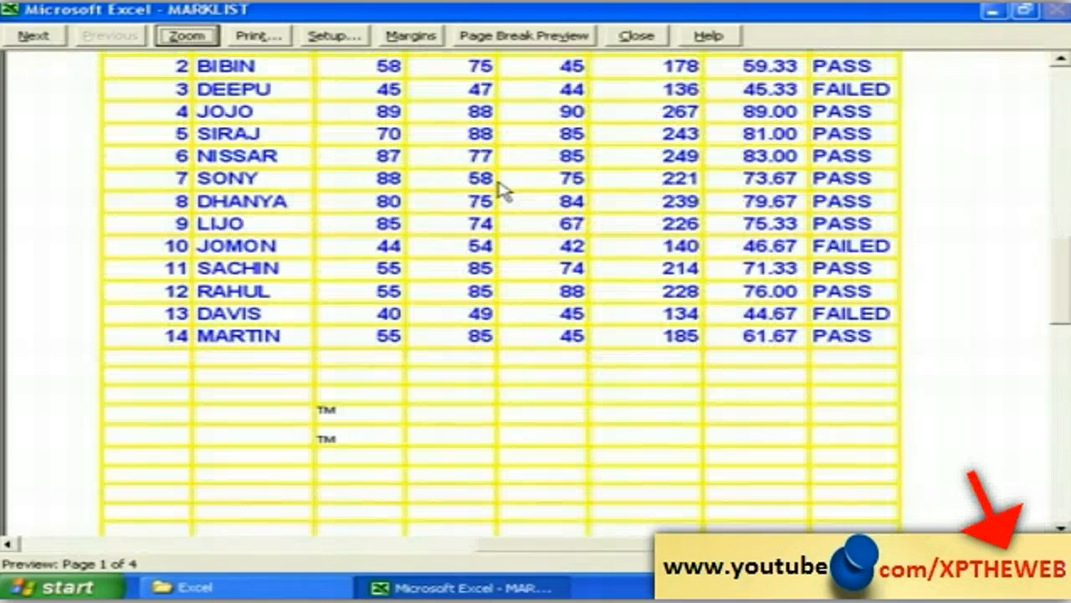
left_click(499, 188)
left_click(636, 35)
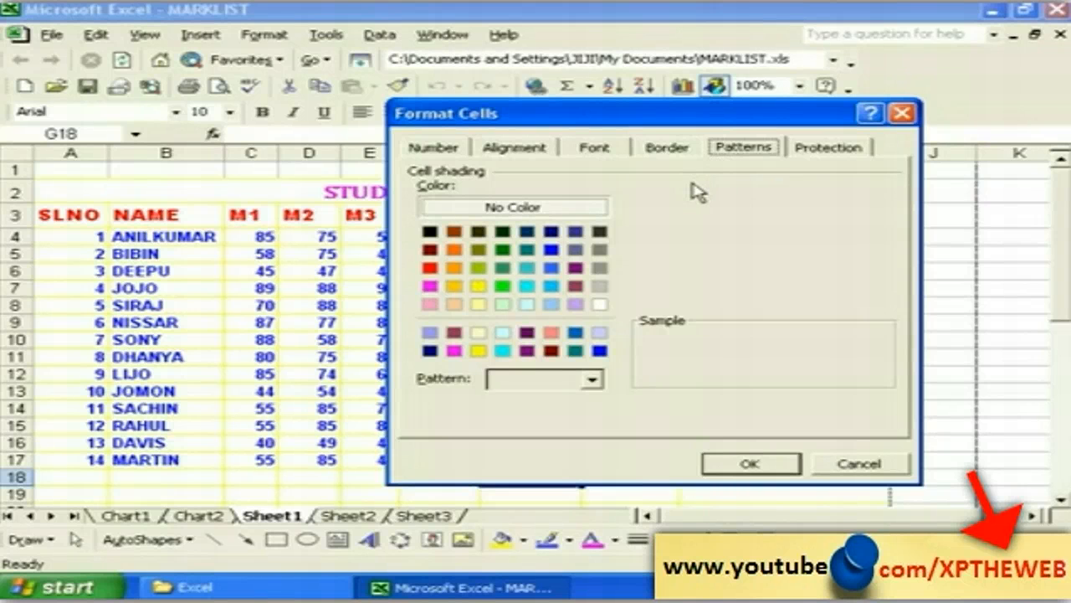
Step: Fill the merged STUDENTS MARKSHEET title cell with orange shading
left_click(860, 465)
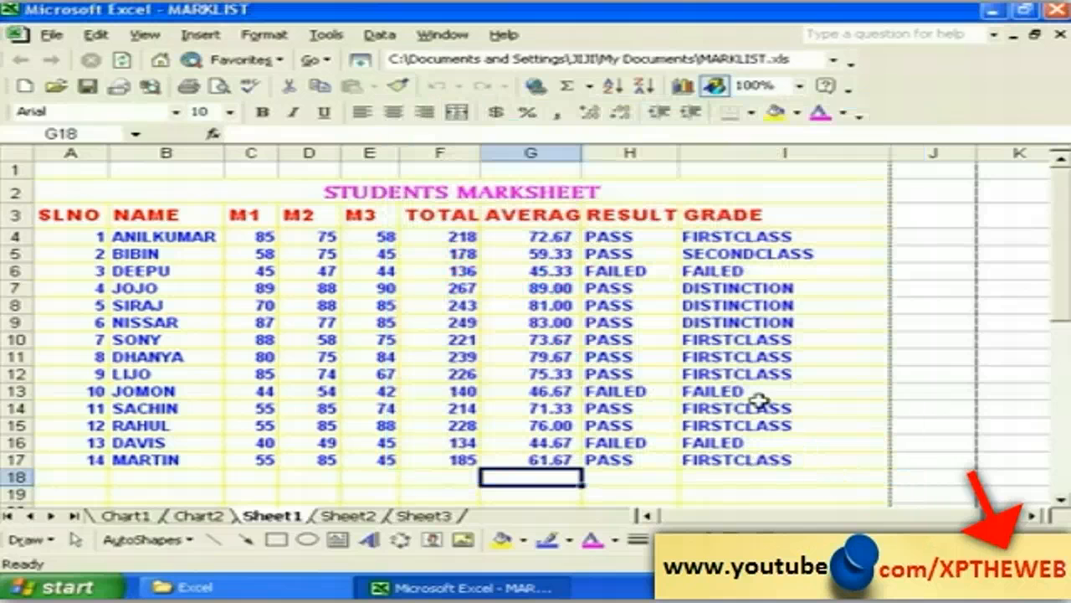
left_click(271, 191)
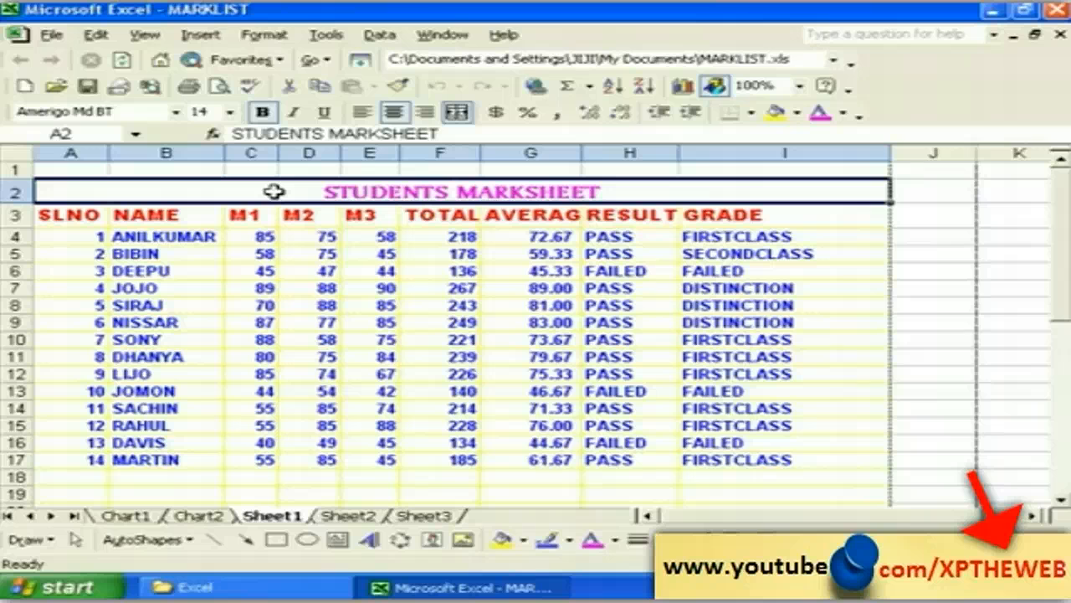
left_click(265, 34)
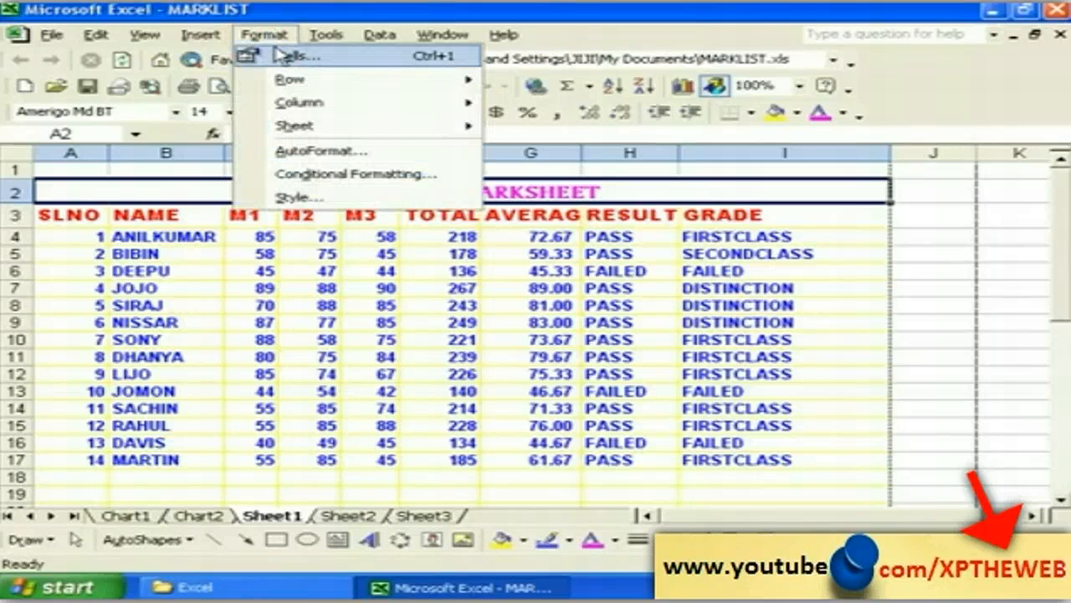
left_click(289, 57)
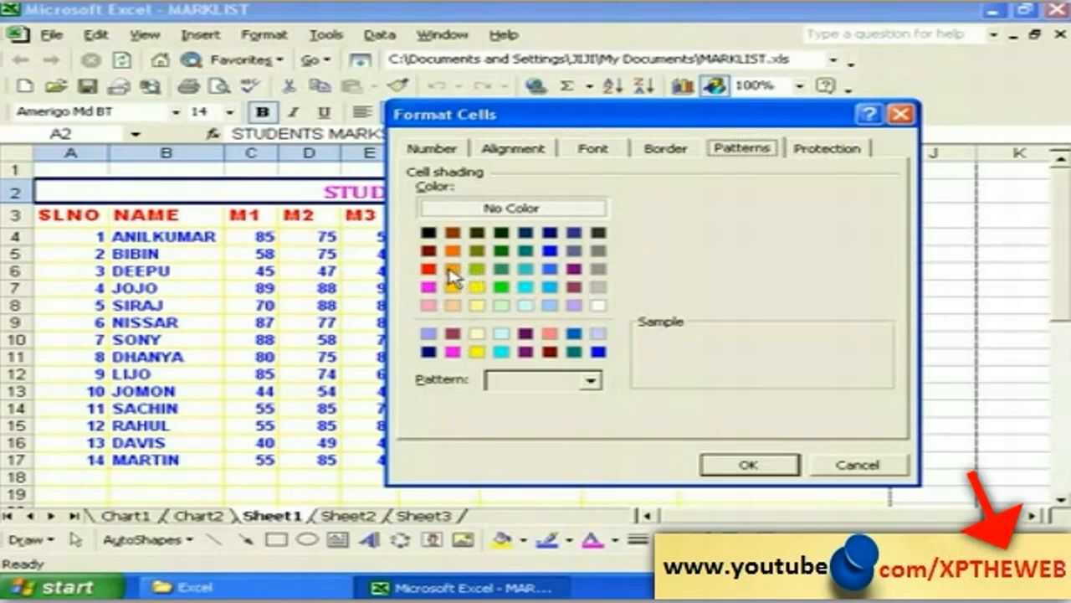
left_click(452, 270)
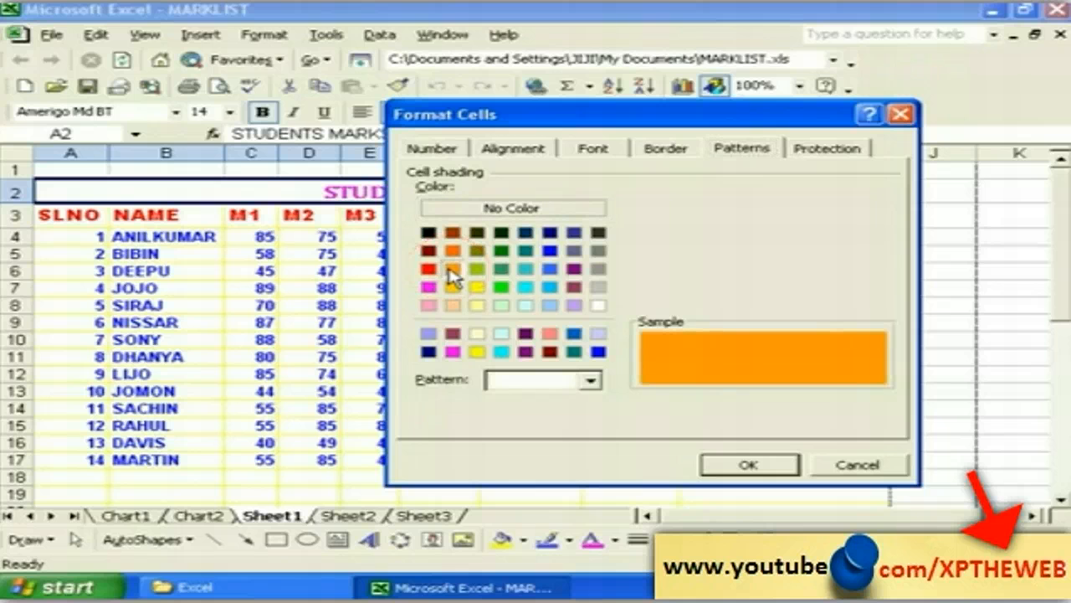
left_click(747, 465)
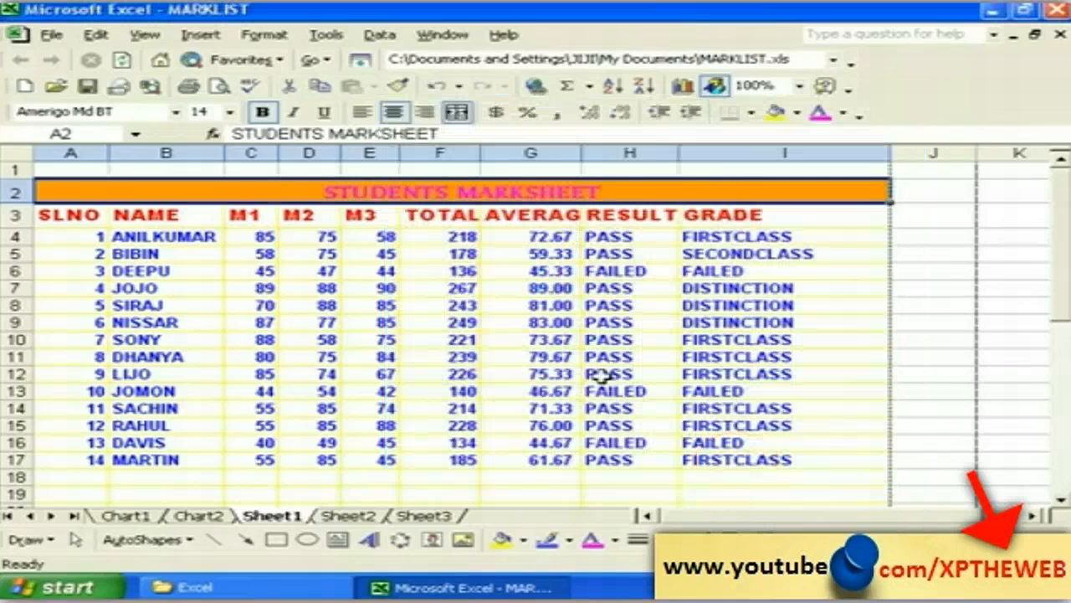
left_click(383, 252)
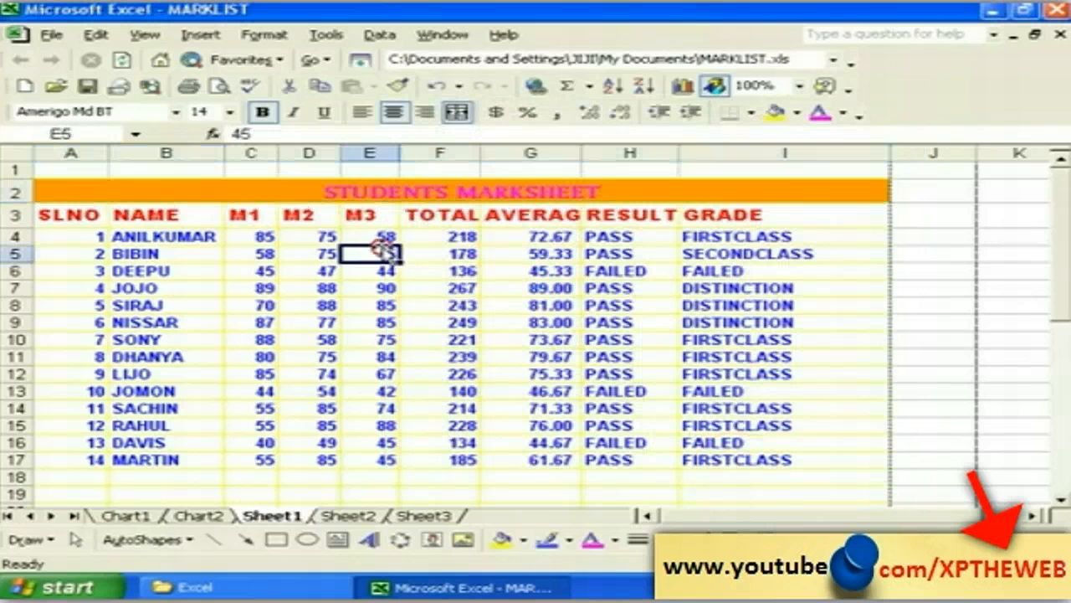
Step: Rename the Sheet1 worksheet to mark
left_click(310, 191)
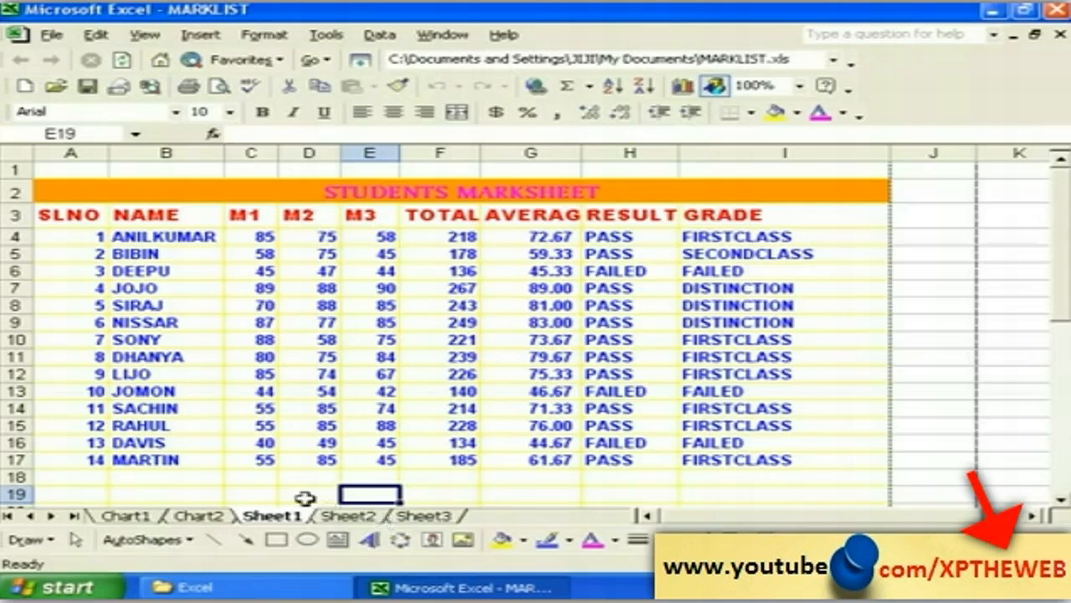
left_click(306, 493)
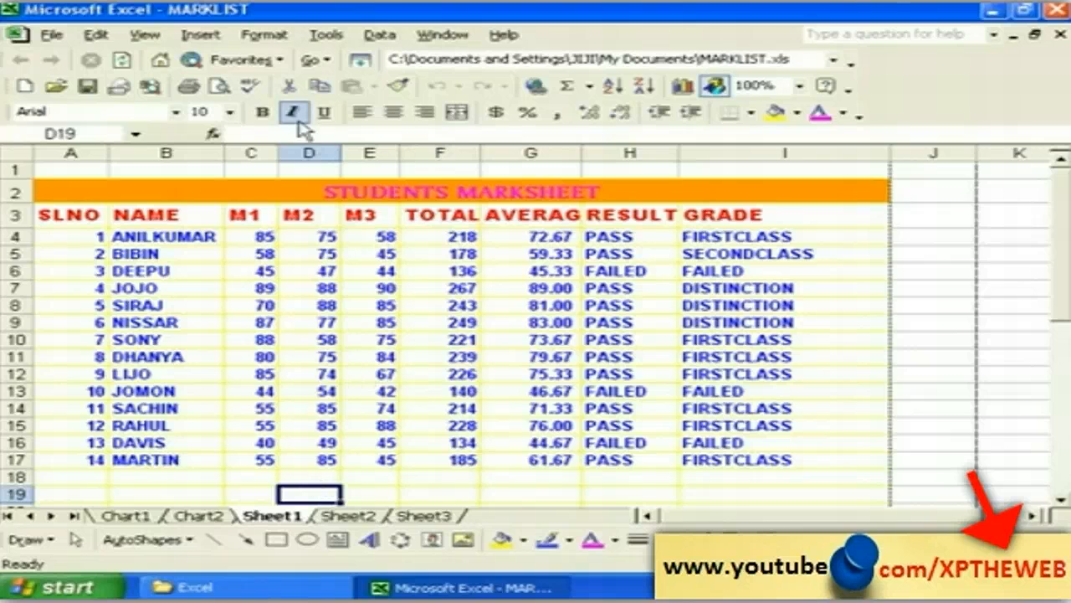
left_click(264, 34)
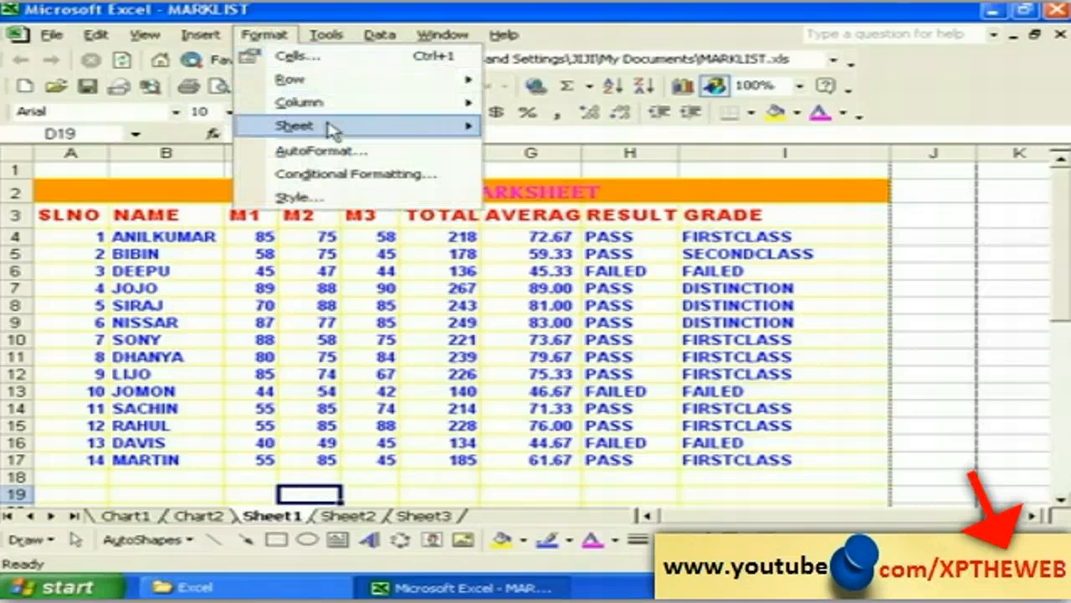
mouse_move(332, 128)
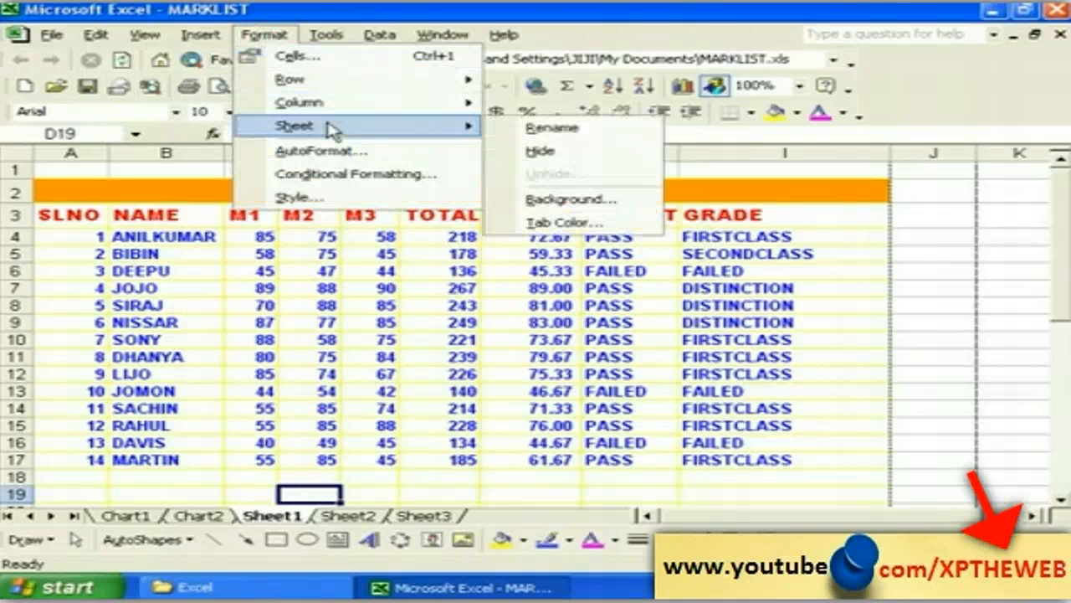
left_click(536, 130)
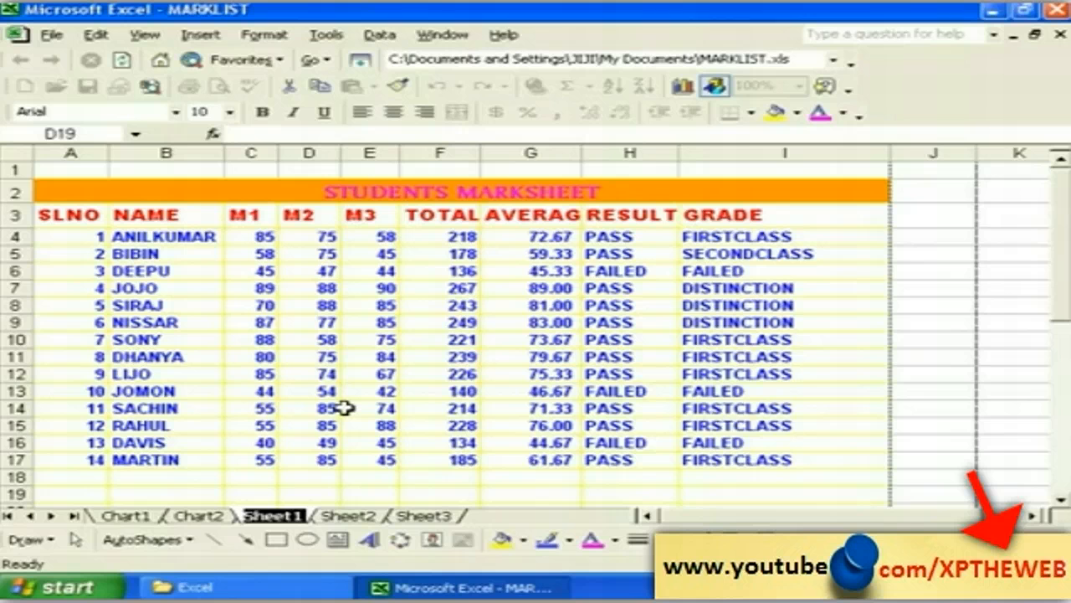
type("ml")
type("a")
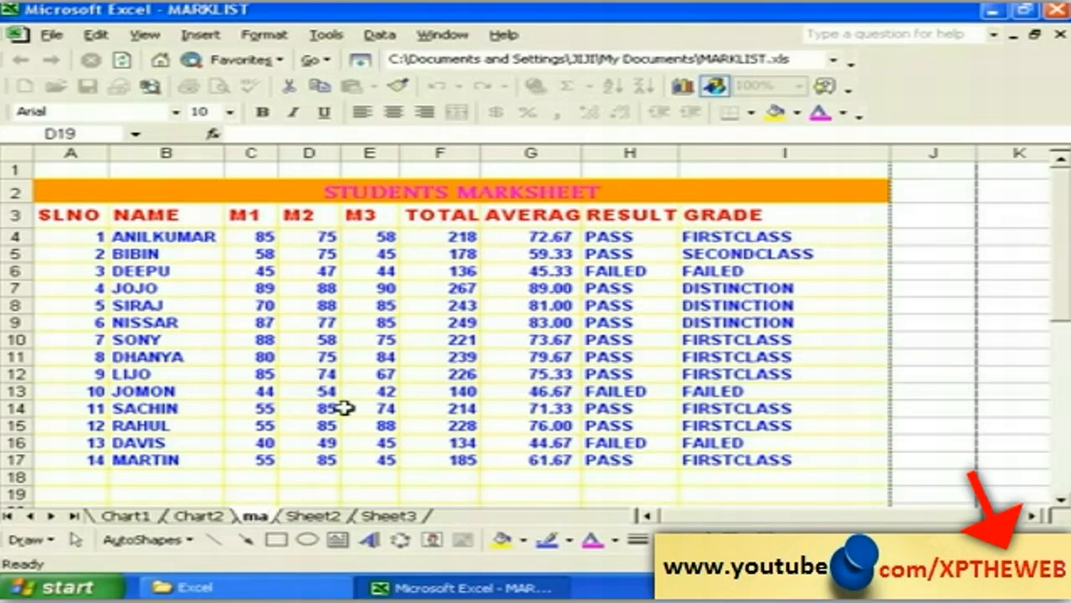
type("rk")
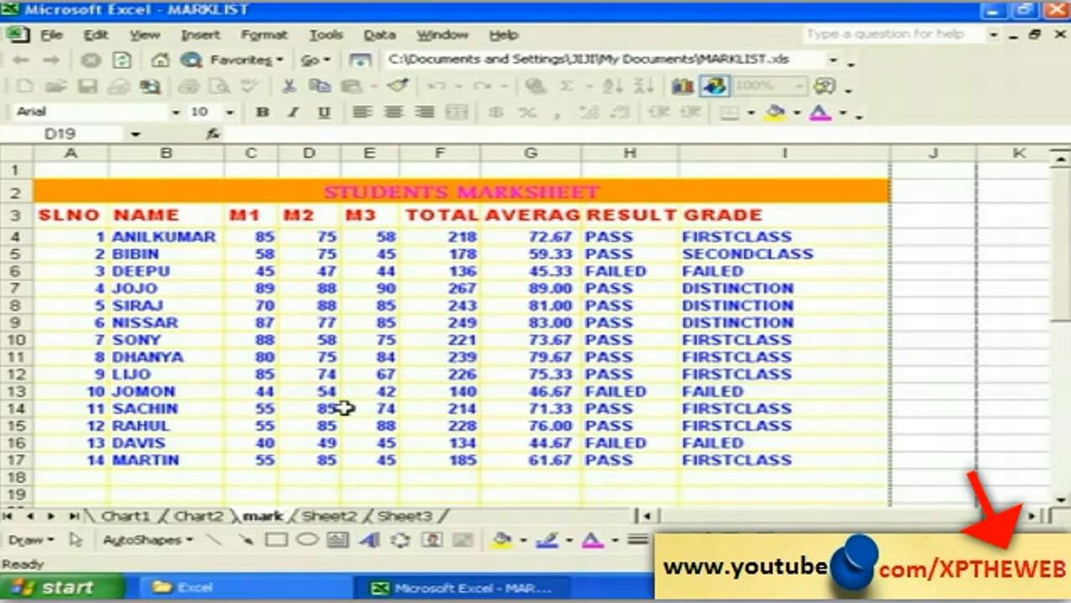
left_click(284, 491)
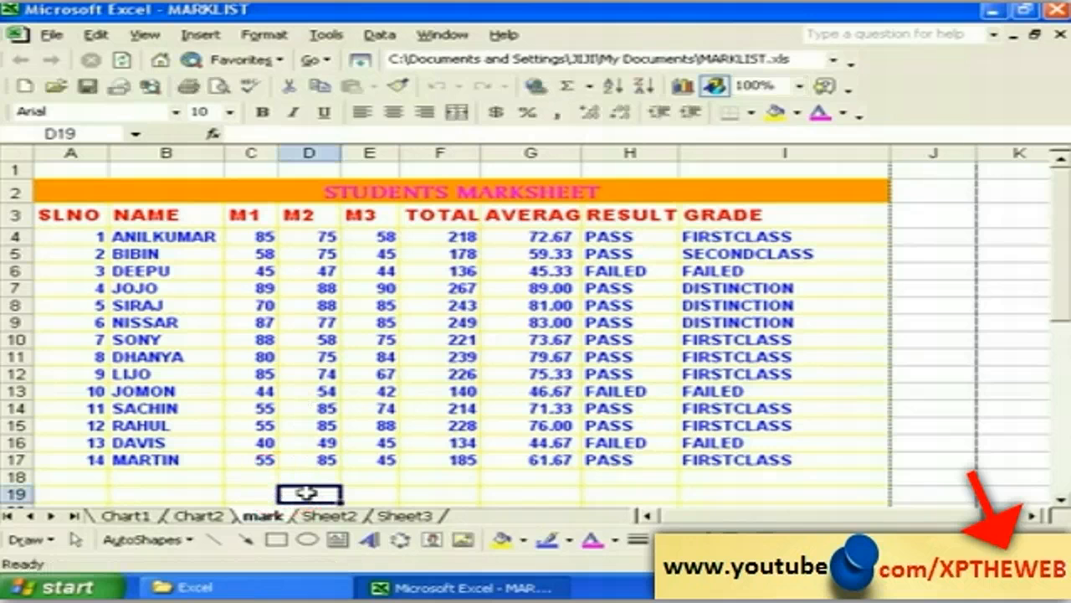
Step: Select cells E18, C19, D18 and E19 in the marks table
left_click(370, 480)
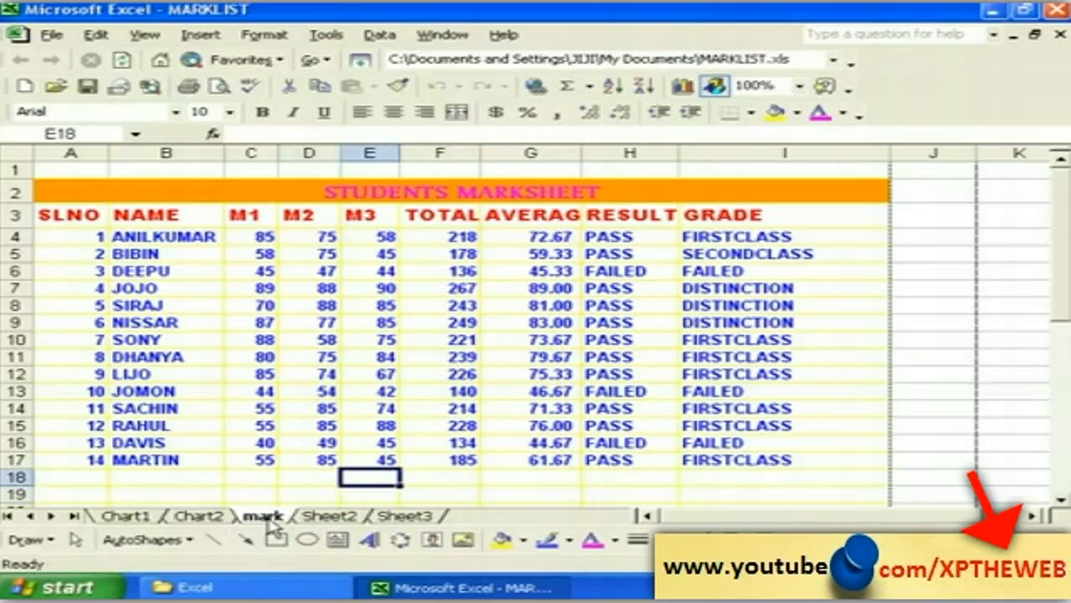
left_click(248, 493)
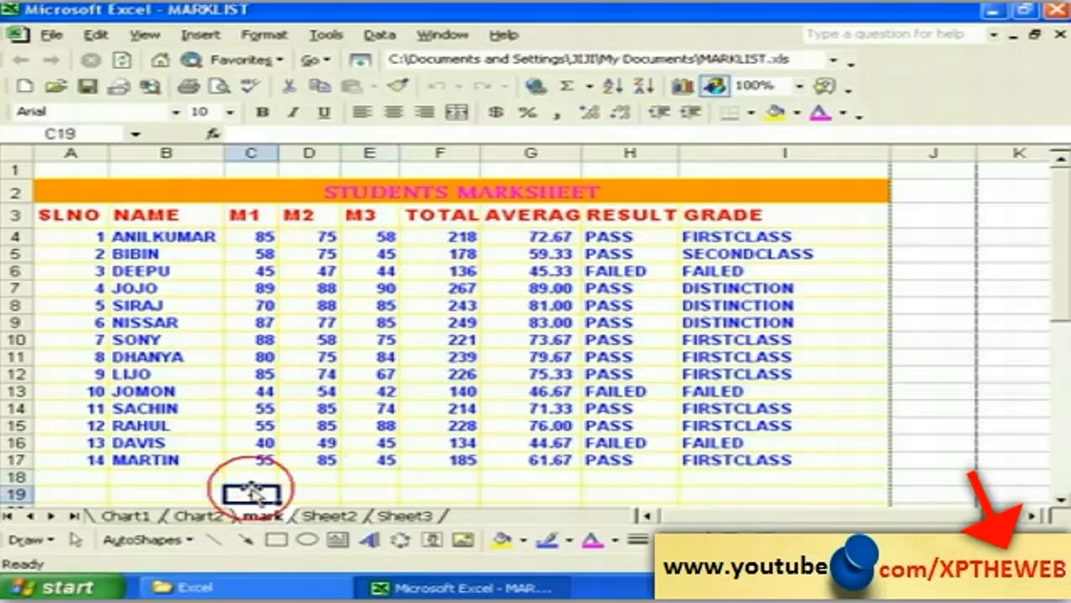
left_click(325, 479)
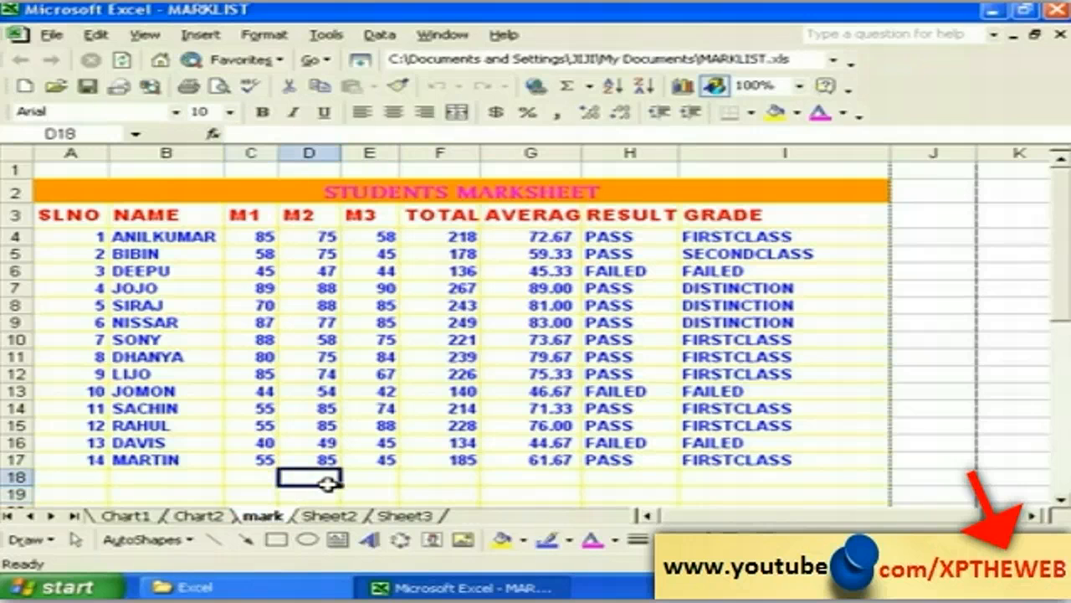
left_click(375, 490)
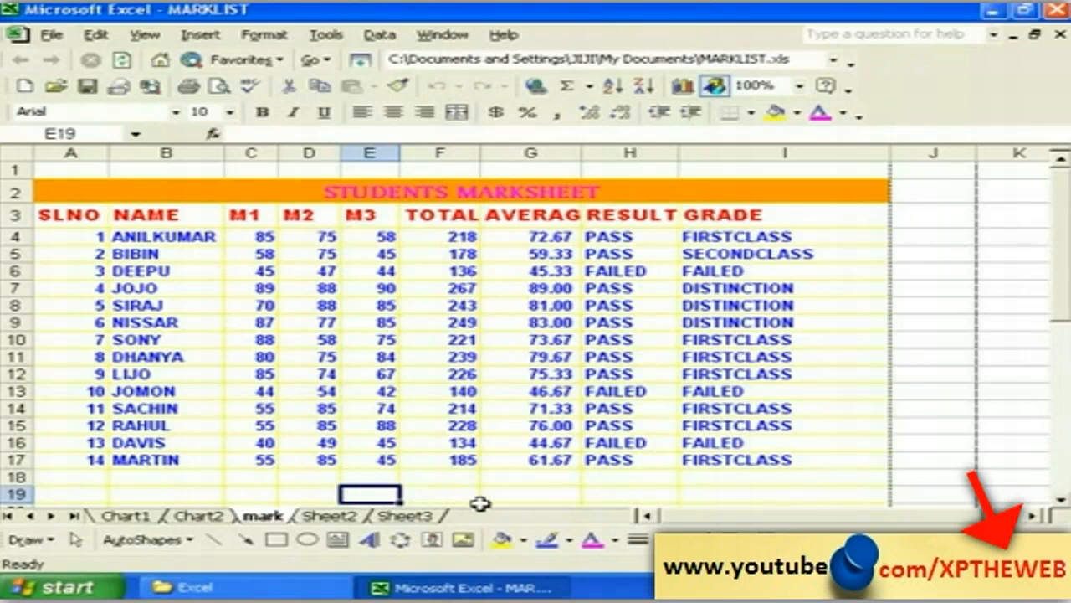
Step: Hide the mark worksheet using Format > Sheet > Hide
left_click(299, 478)
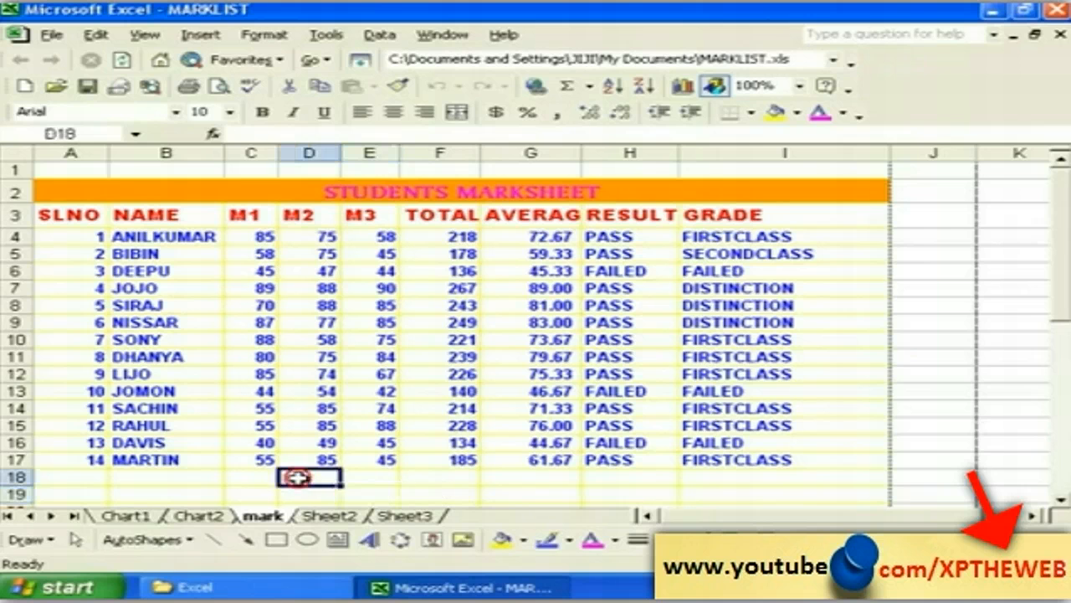
left_click(264, 34)
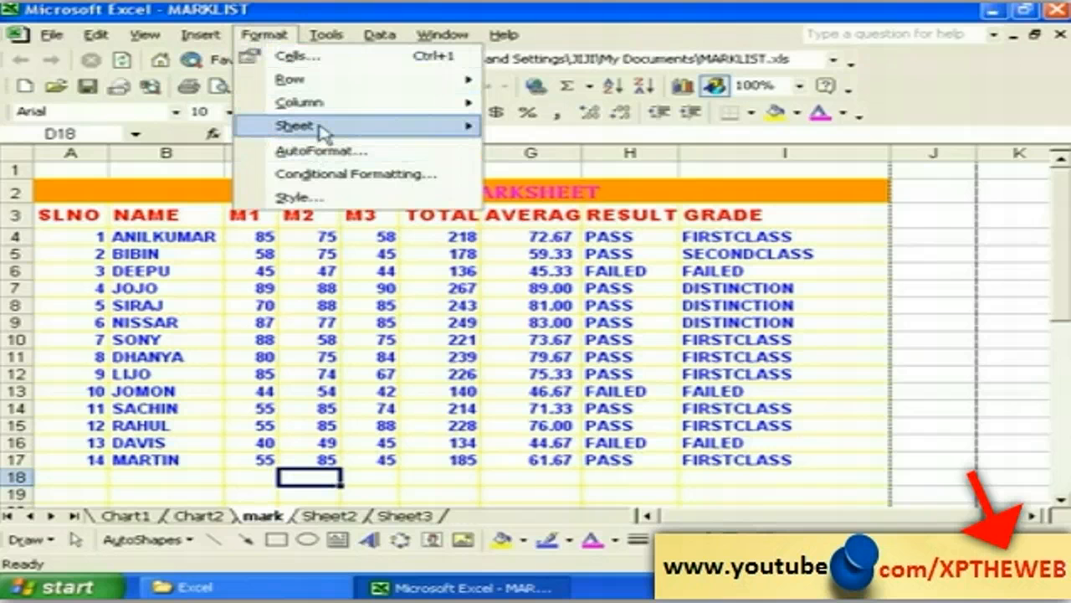
mouse_move(334, 132)
left_click(539, 147)
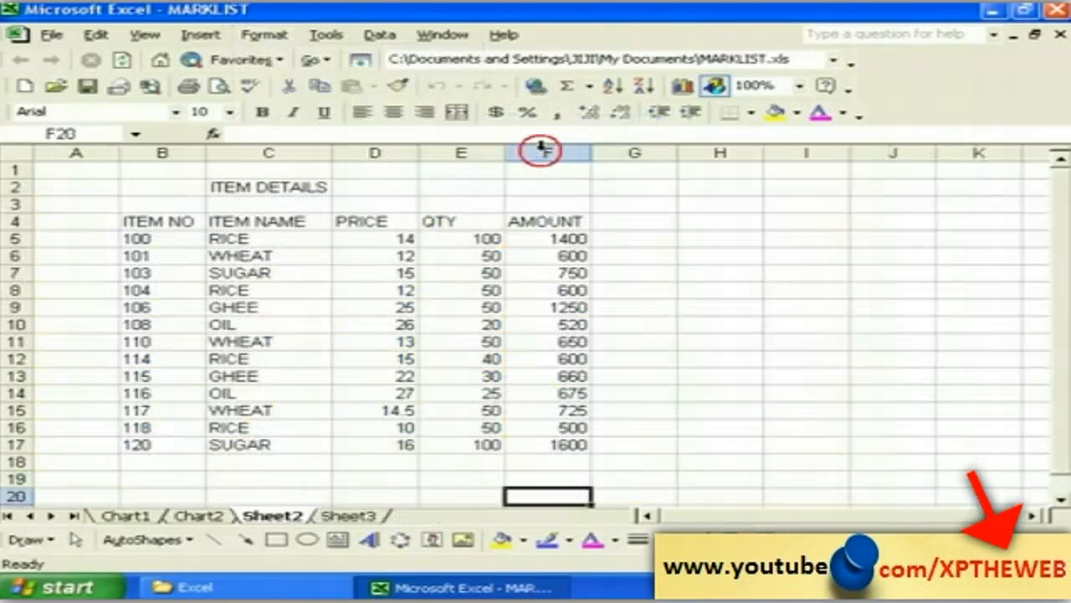
Step: Unhide the 'mark' sheet from the list of hidden sheets
left_click(307, 479)
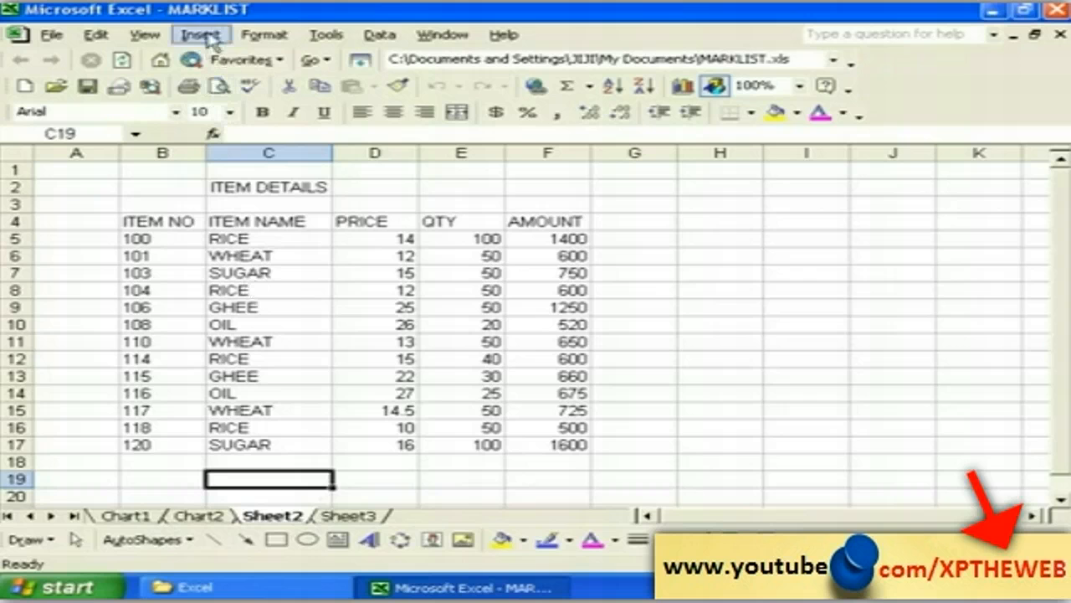
left_click(257, 38)
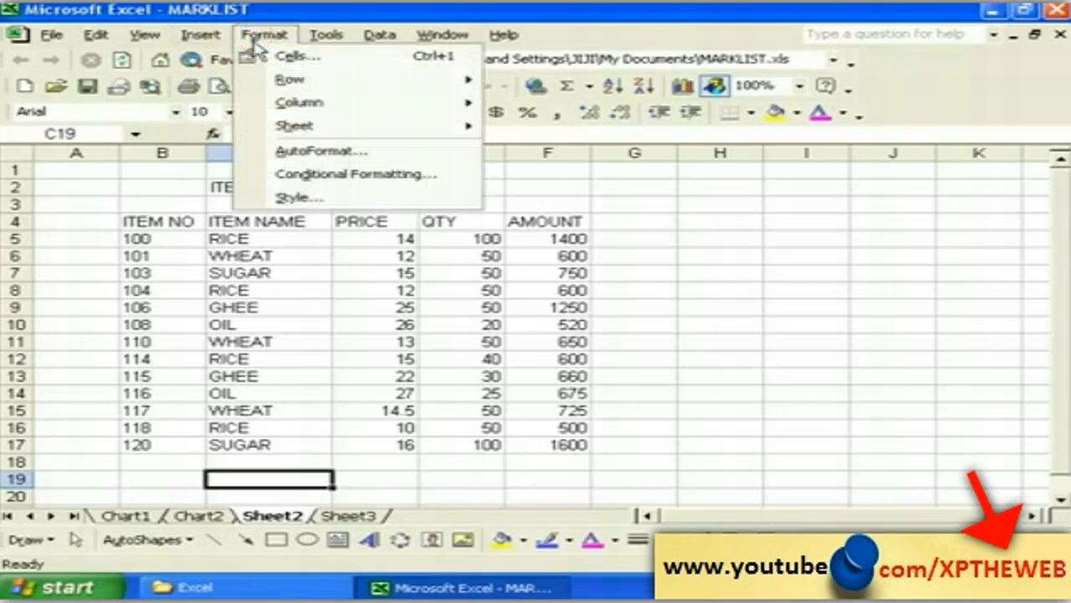
mouse_move(346, 127)
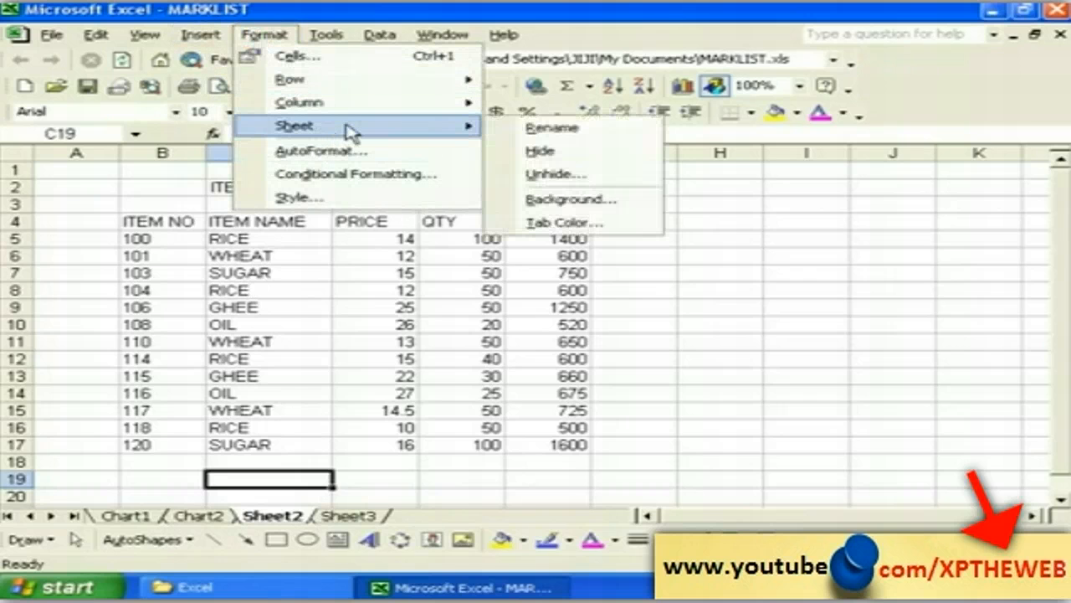
left_click(539, 177)
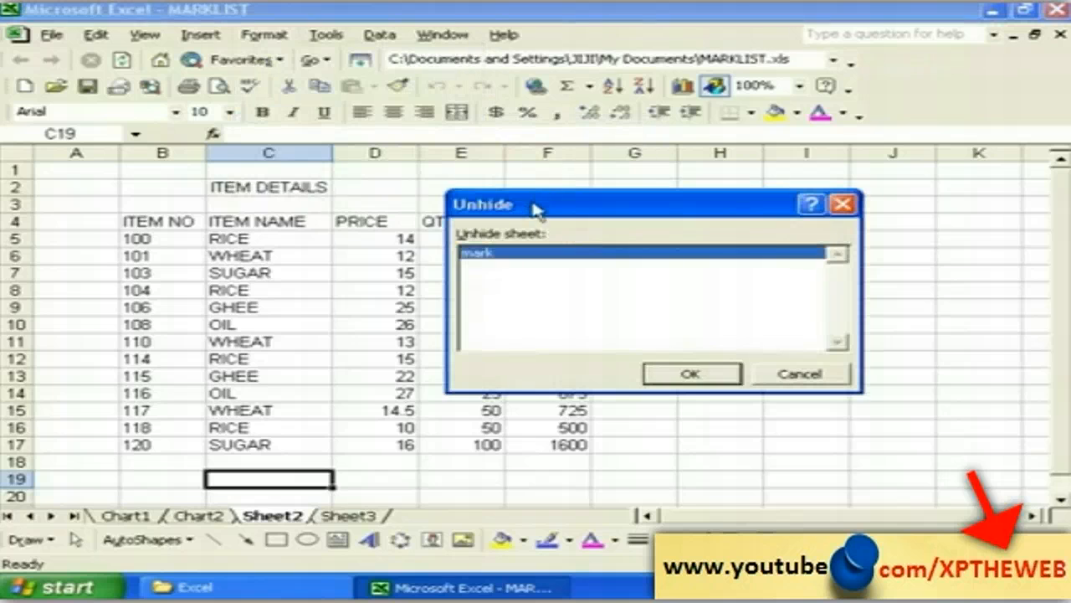
left_click_drag(533, 207, 474, 214)
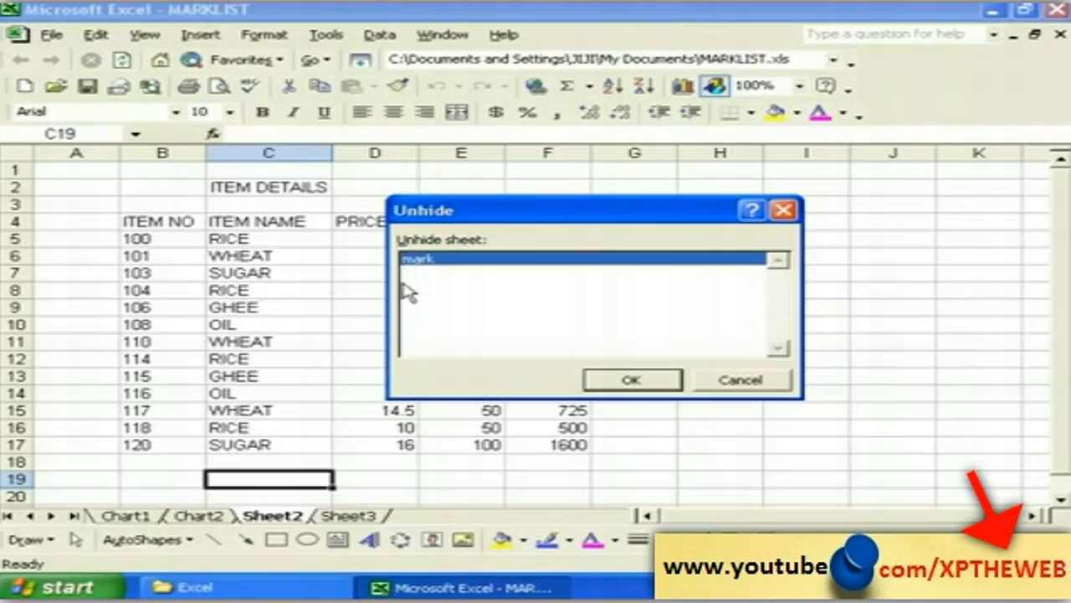
left_click(448, 260)
left_click(642, 383)
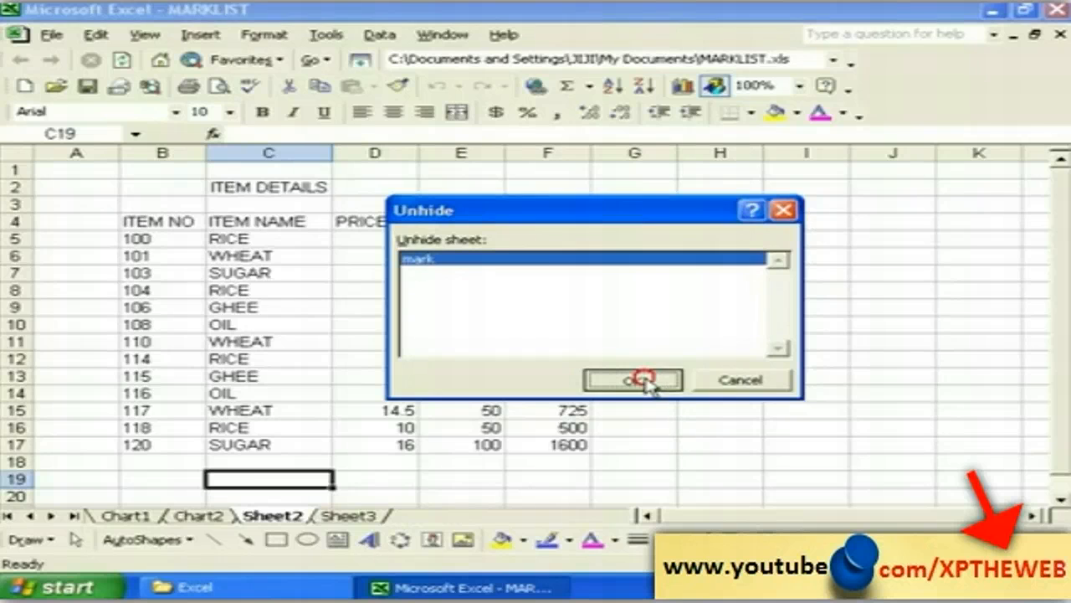
left_click(251, 494)
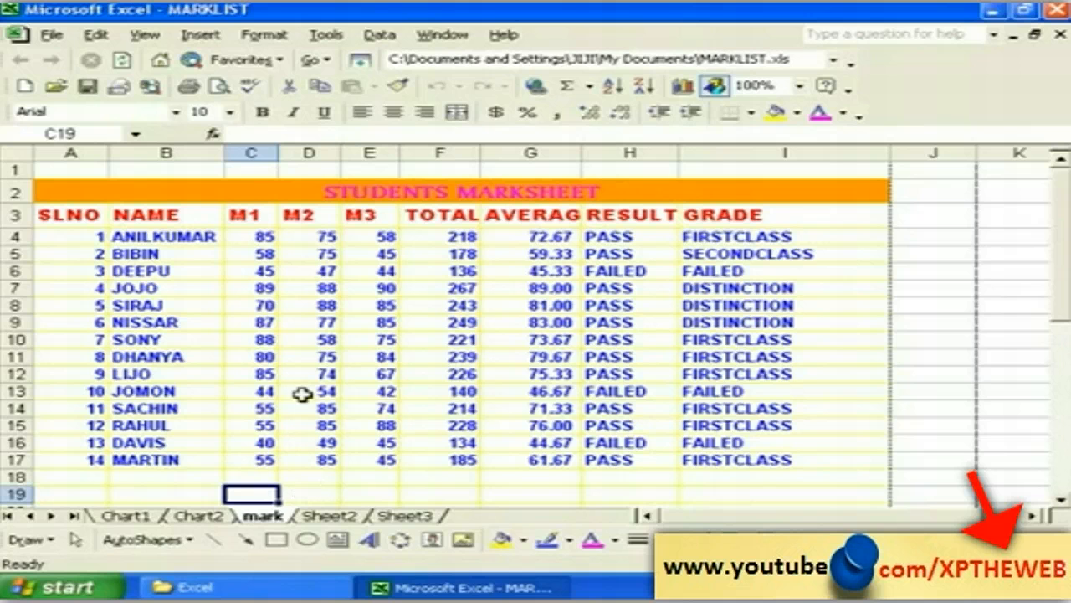
Step: Set the Blue hills sample picture as the mark sheet's background
left_click(262, 34)
mouse_move(343, 138)
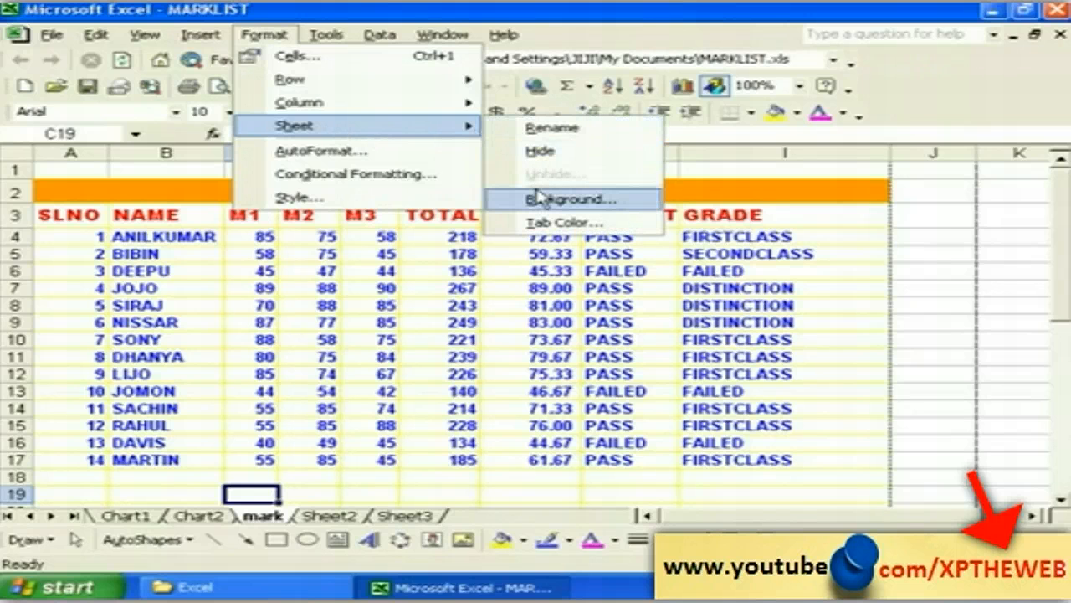
left_click(536, 203)
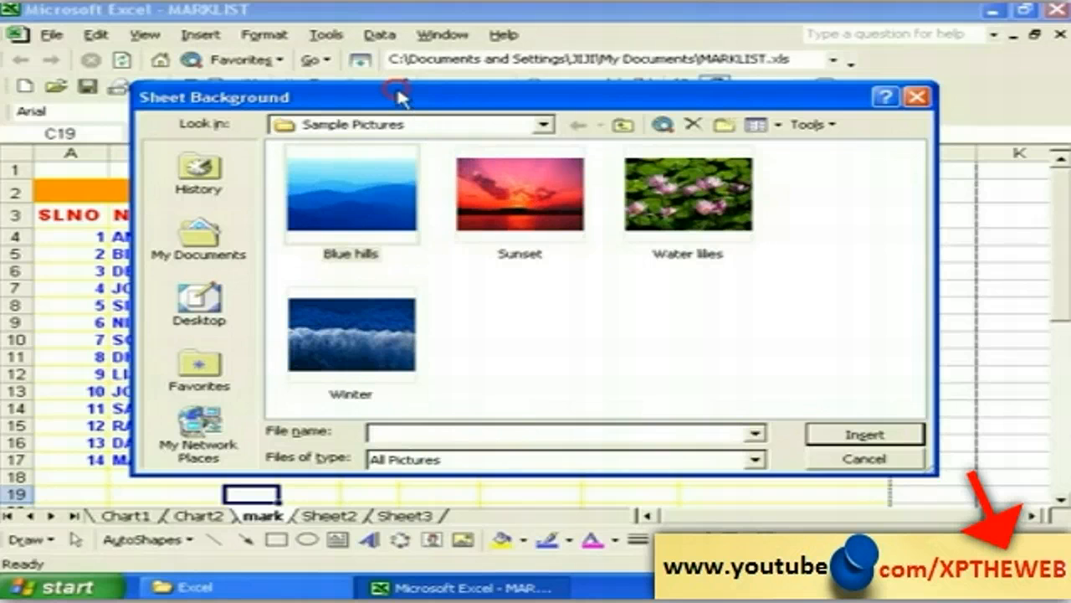
left_click_drag(396, 97, 376, 102)
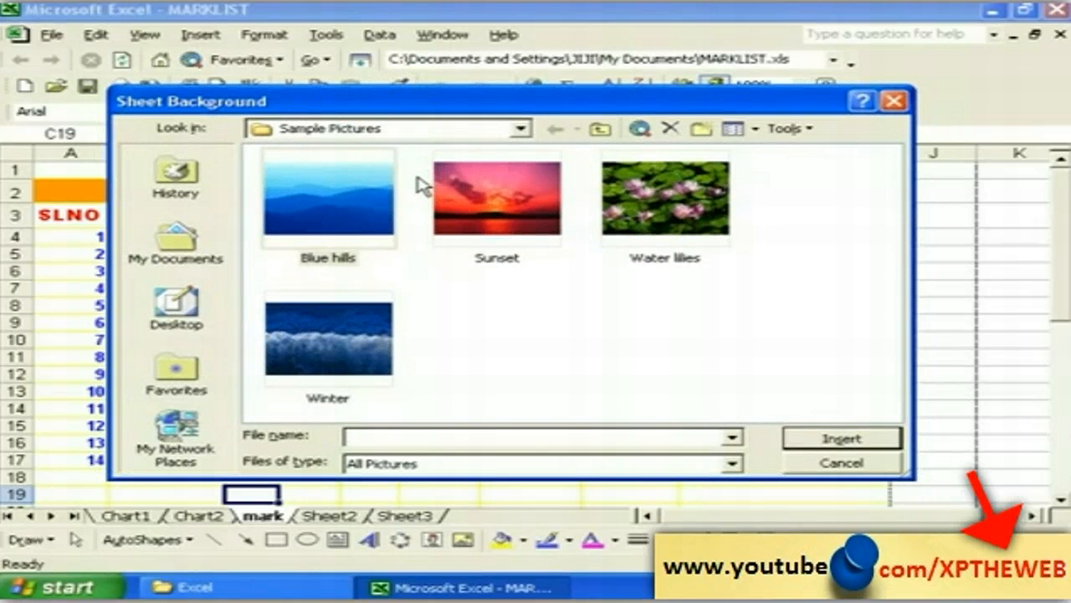
left_click(342, 195)
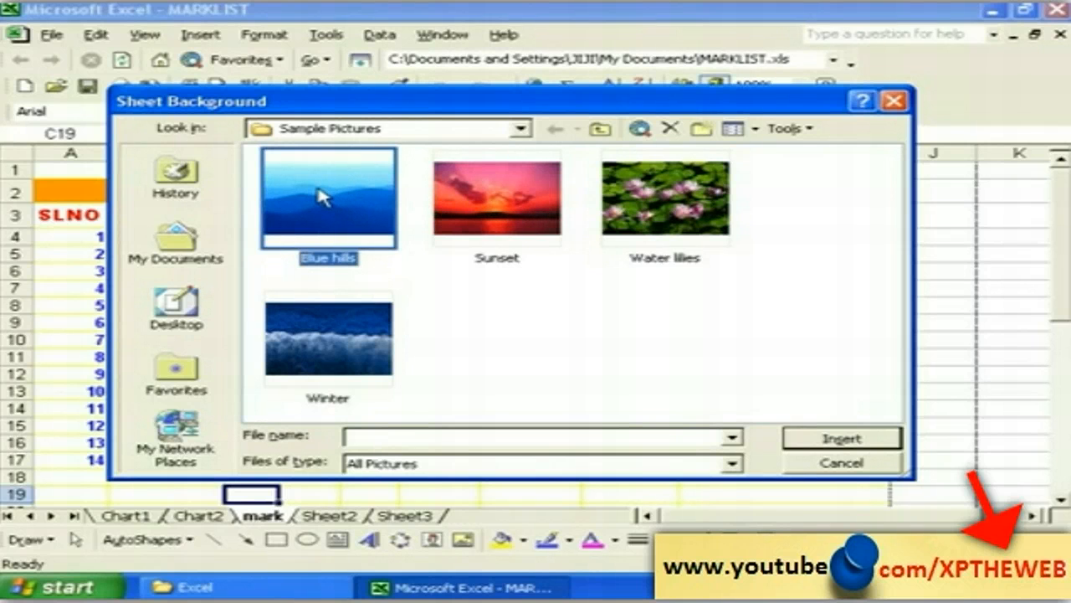
left_click(823, 441)
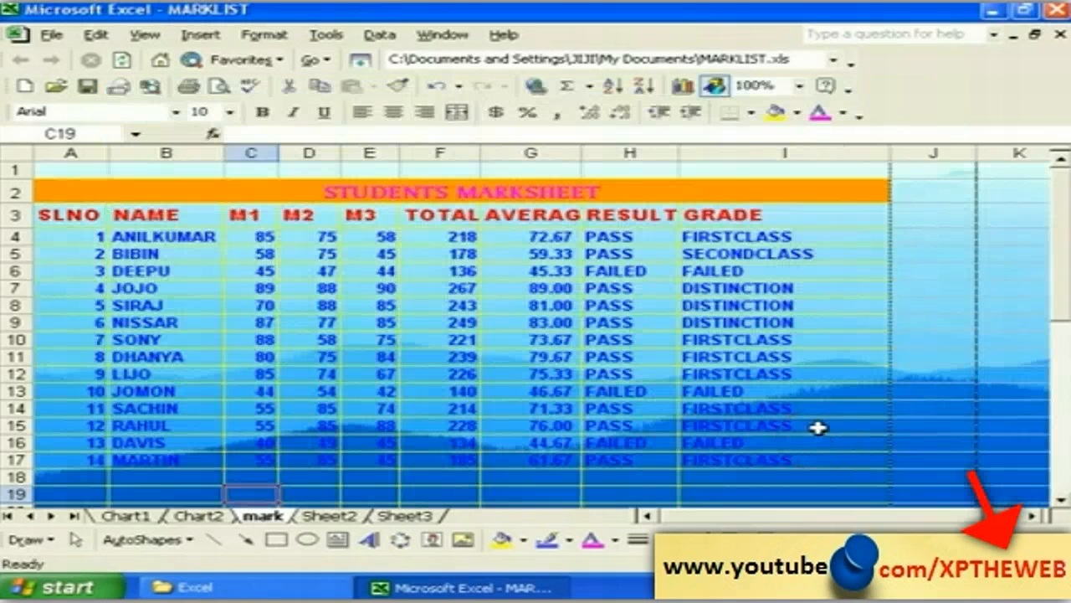
Step: Scroll around the sheet and select cell E21 to view the new background
left_click(1058, 503)
left_click(1059, 501)
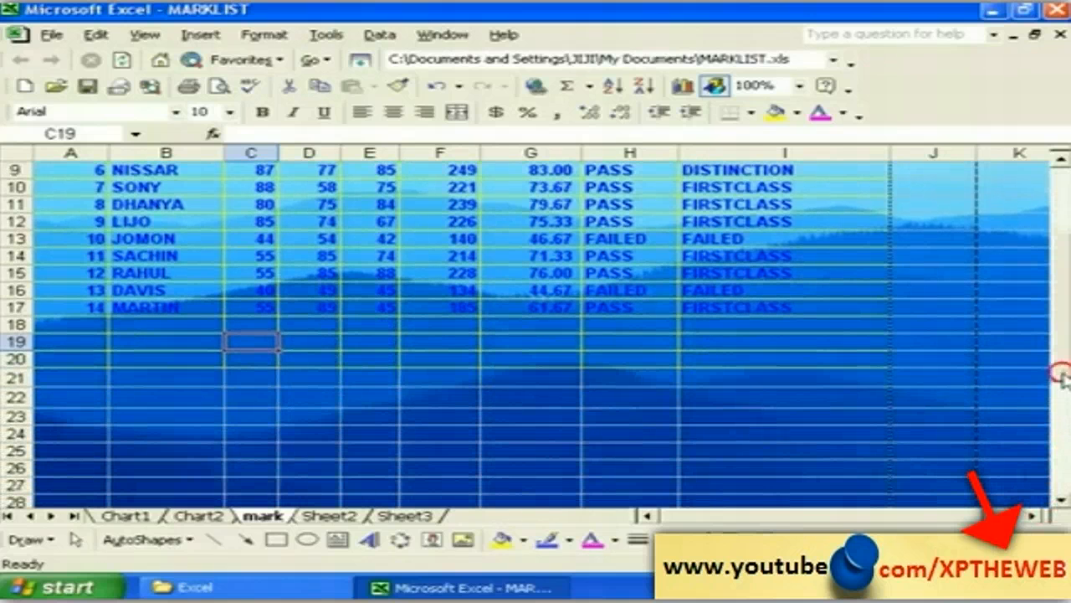
scroll(536, 335, "up", 3)
left_click_drag(1065, 315, 1064, 370)
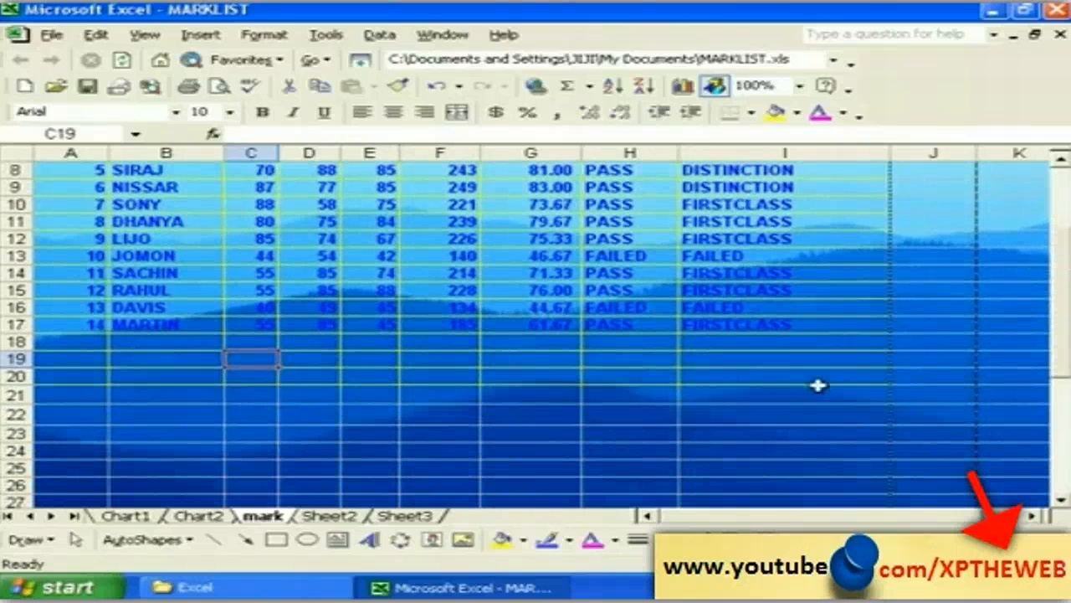
left_click(248, 374)
left_click(370, 396)
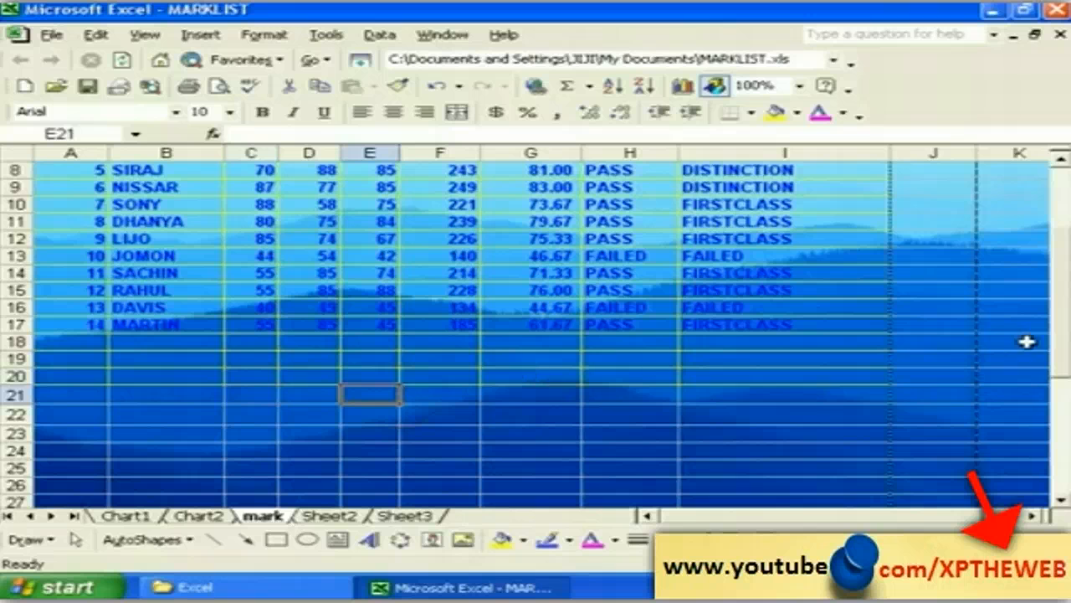
scroll(1056, 339, "up", 3)
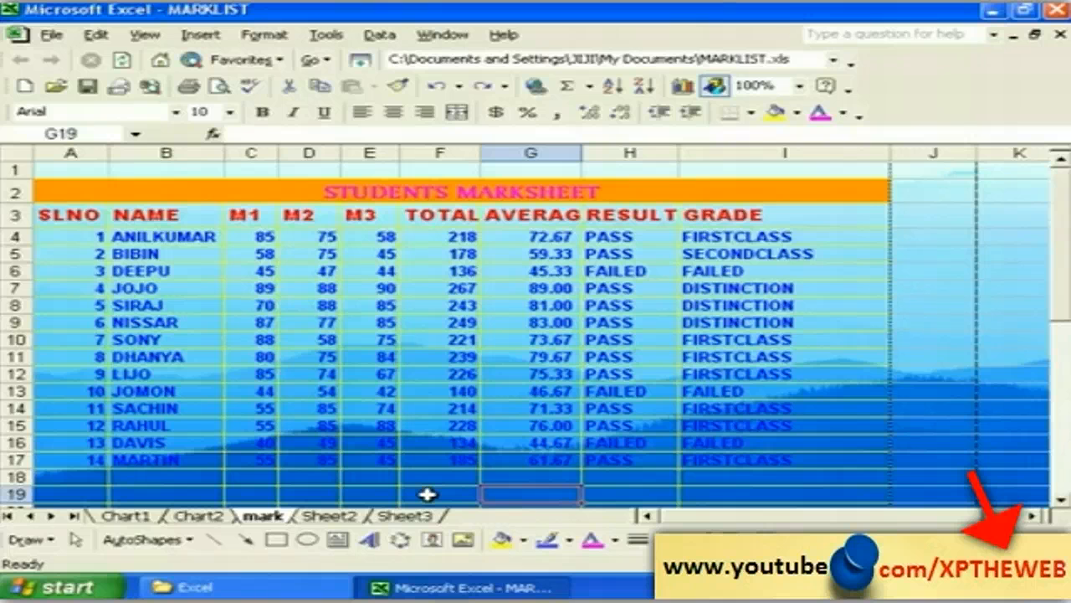
Step: Delete the Blue hills background from the mark sheet with Format > Sheet > Delete Background
left_click(264, 34)
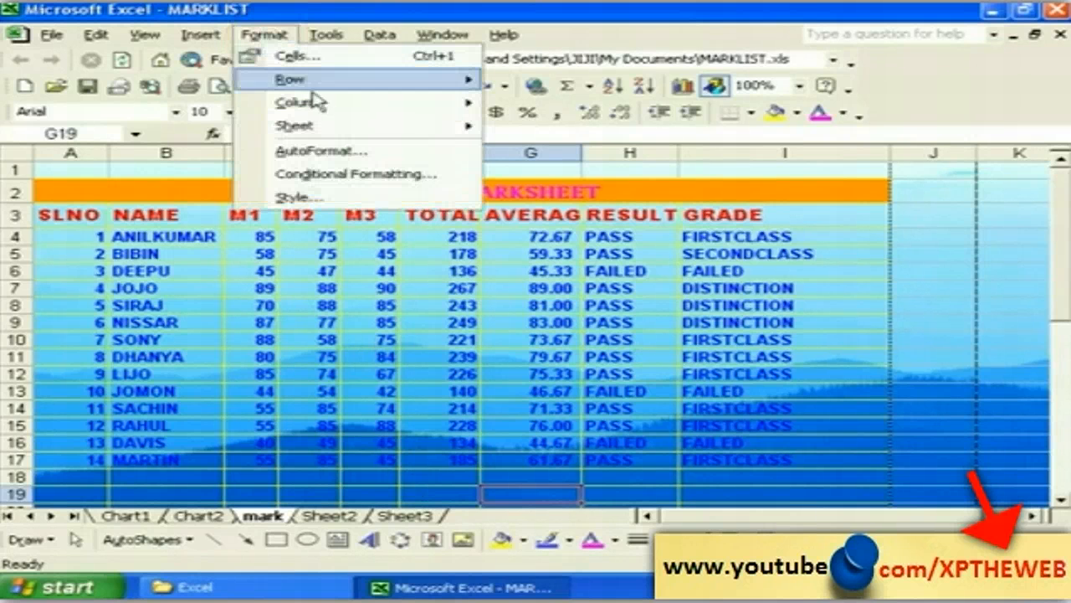
mouse_move(418, 123)
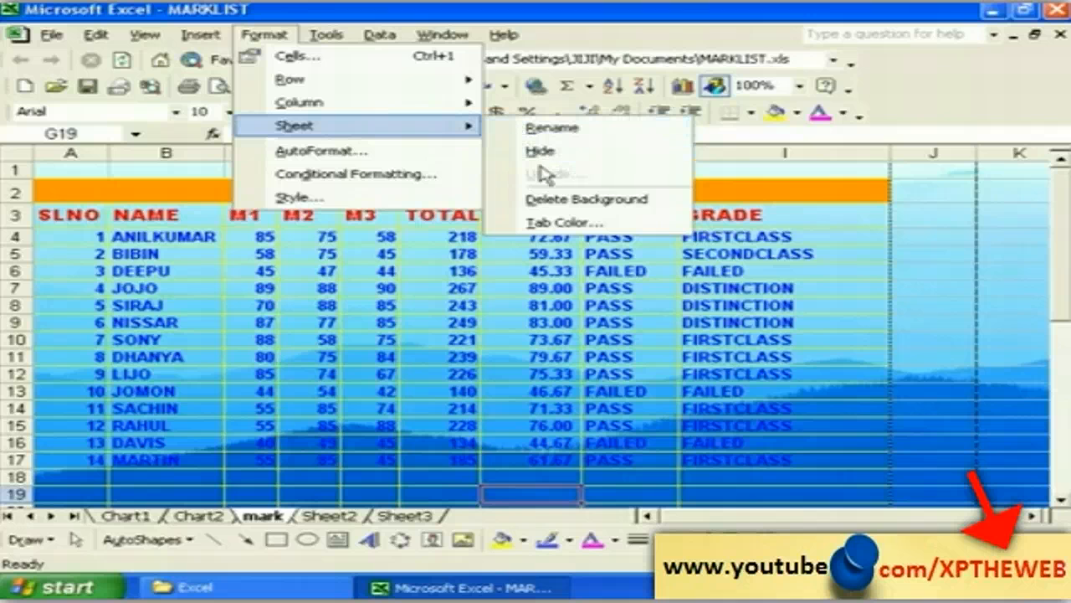
left_click(548, 201)
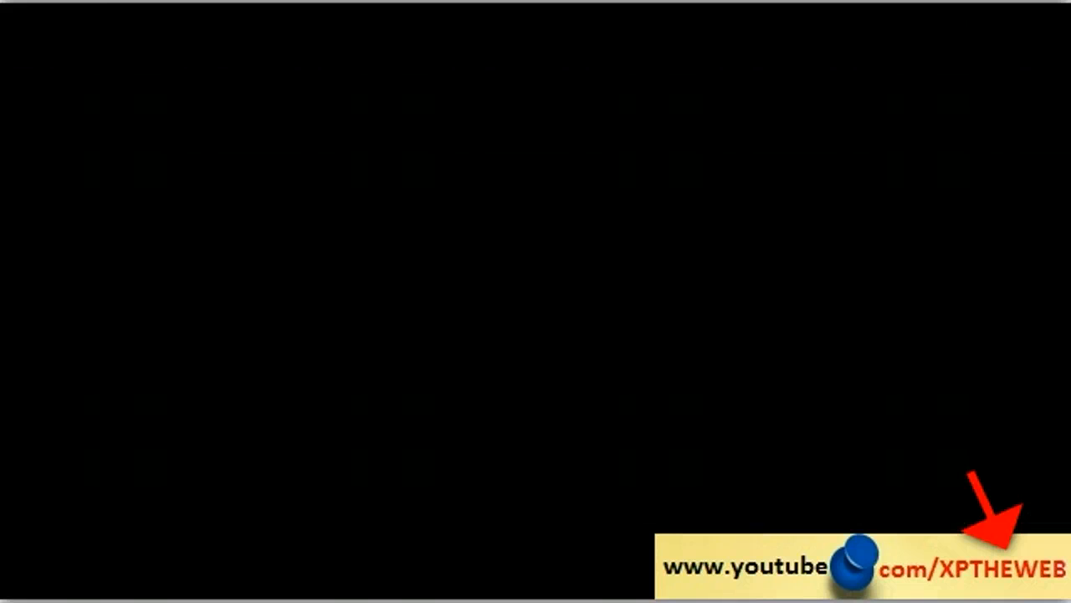
left_click(347, 493)
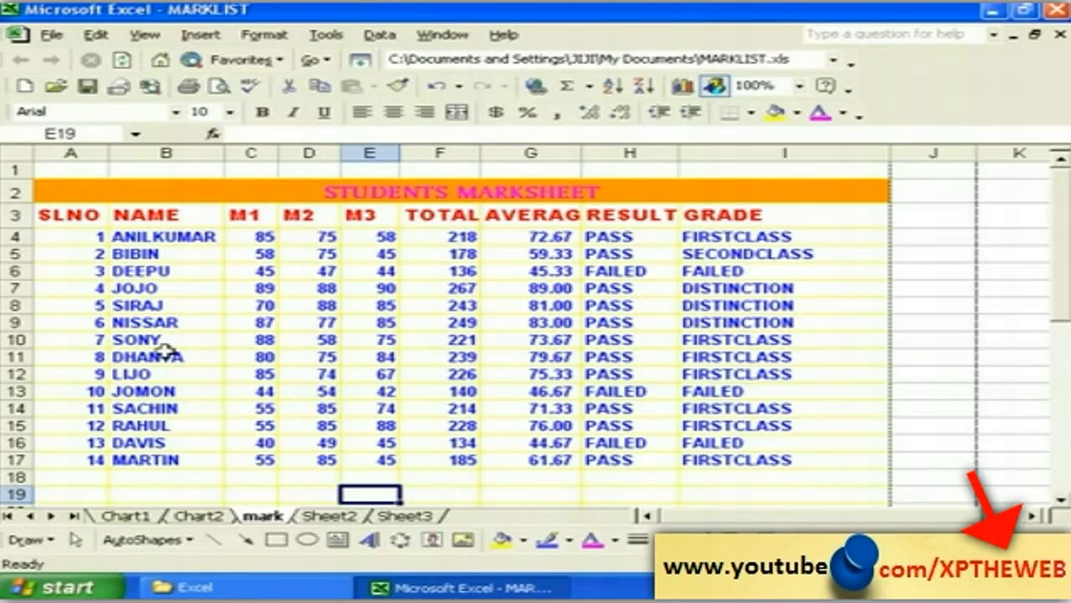
Step: Scroll down and select the unformatted marksheet copy in A23:H38
left_click(412, 494)
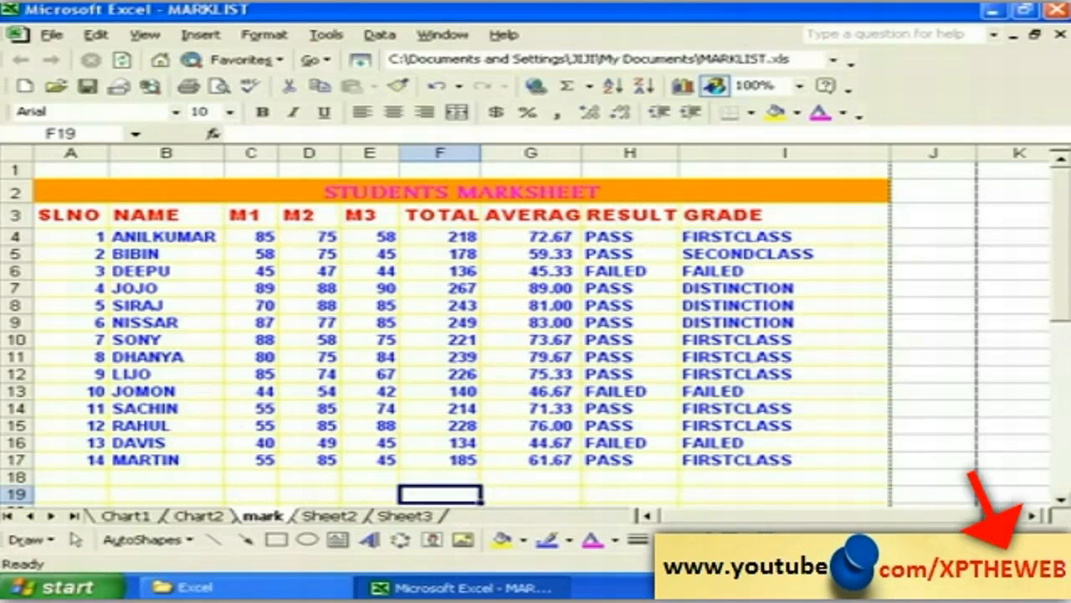
left_click_drag(1059, 501, 1060, 502)
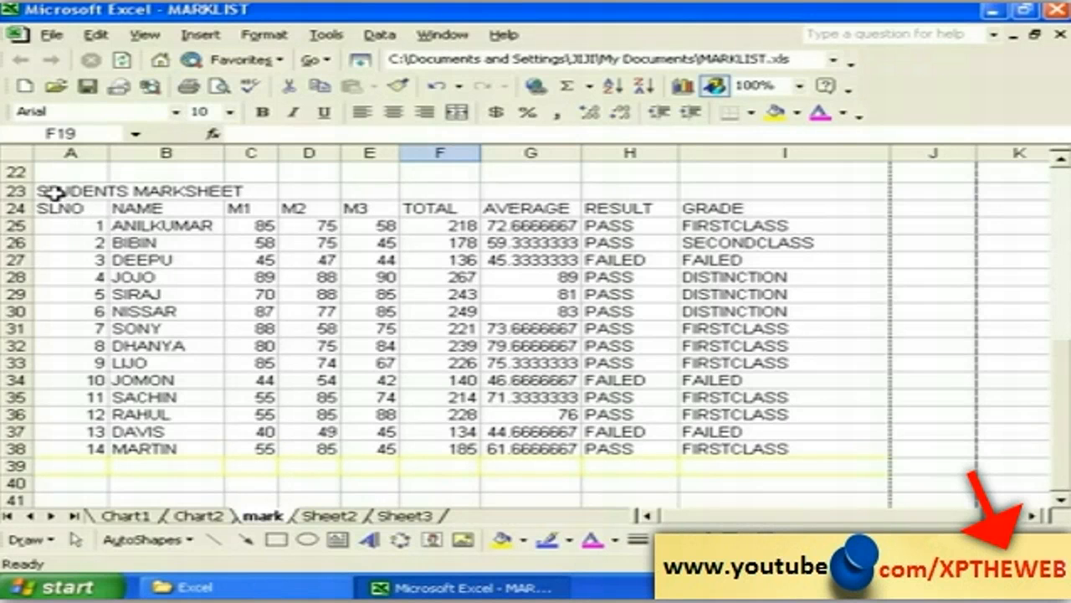
left_click_drag(53, 192, 721, 456)
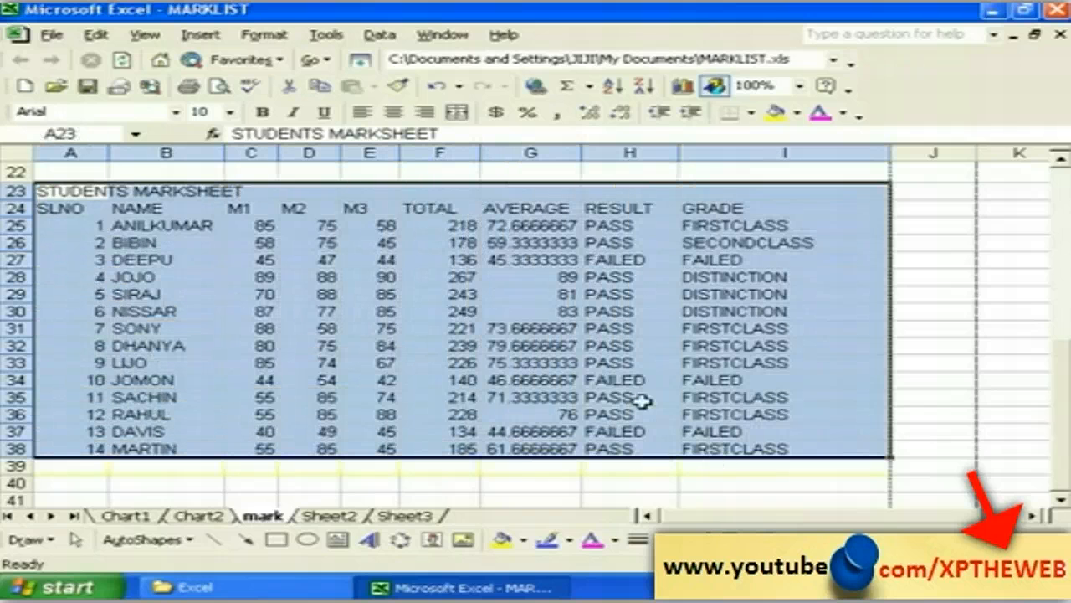
Step: Open AutoFormat for A23:H38 and scroll through the preset table style previews
left_click(251, 36)
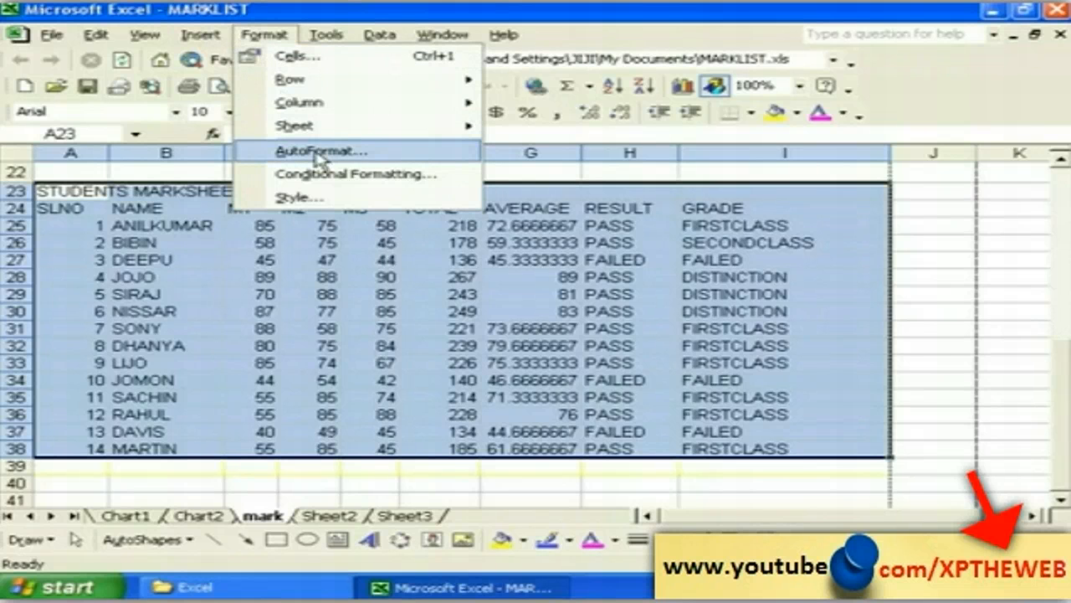
left_click(318, 158)
left_click_drag(353, 122, 307, 115)
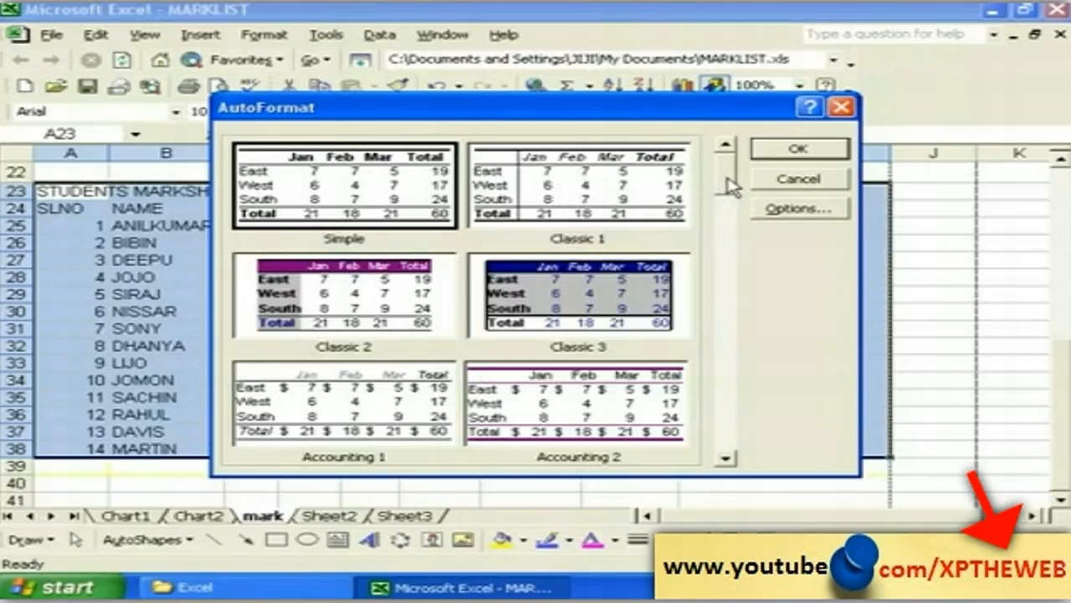
left_click_drag(728, 186, 728, 284)
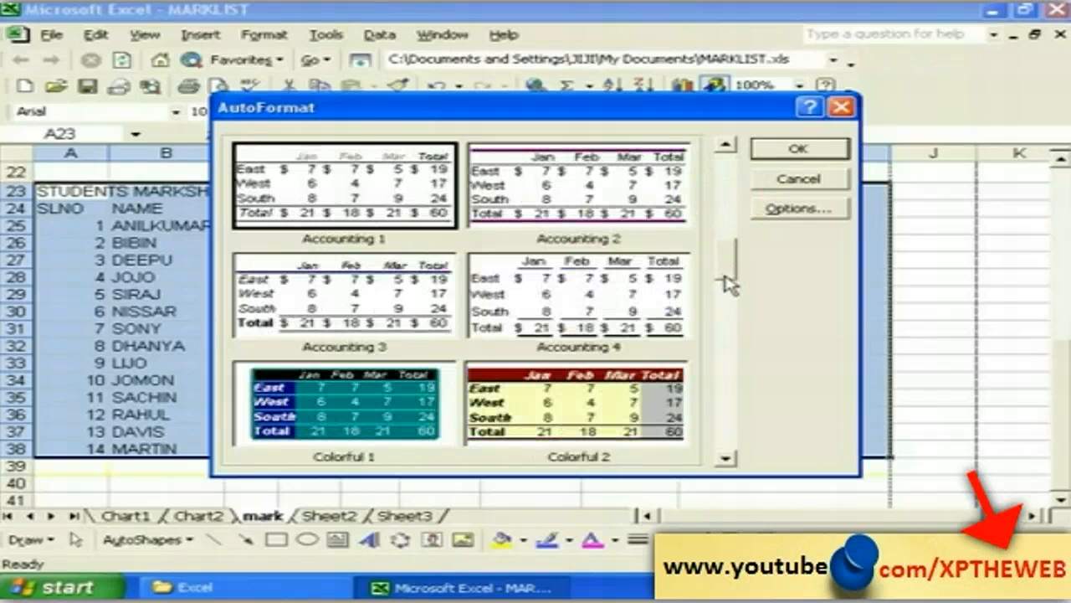
left_click(724, 458)
left_click(725, 459)
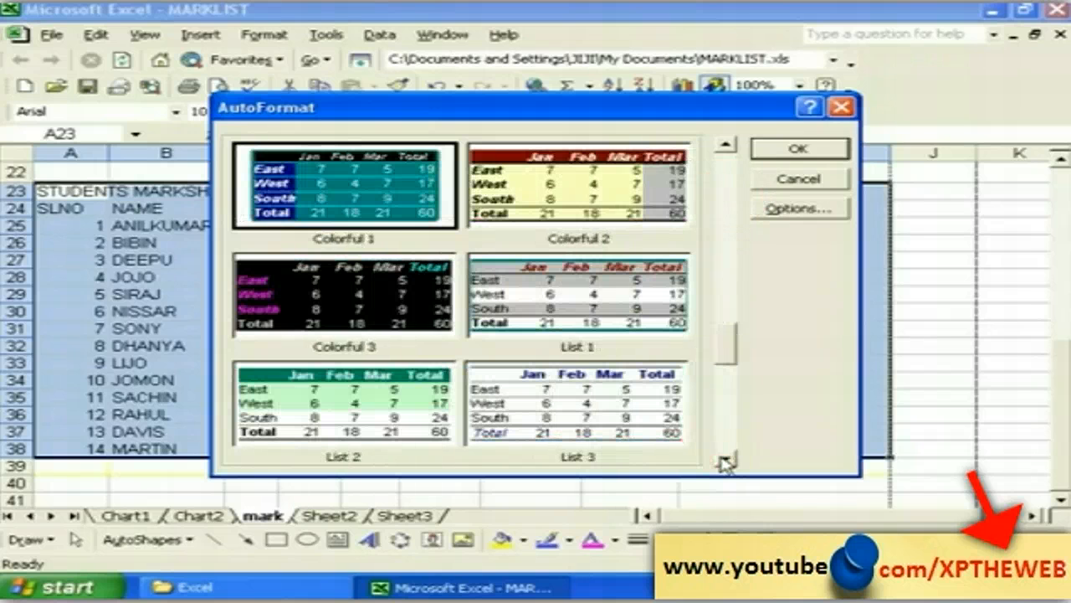
left_click(725, 459)
left_click(724, 458)
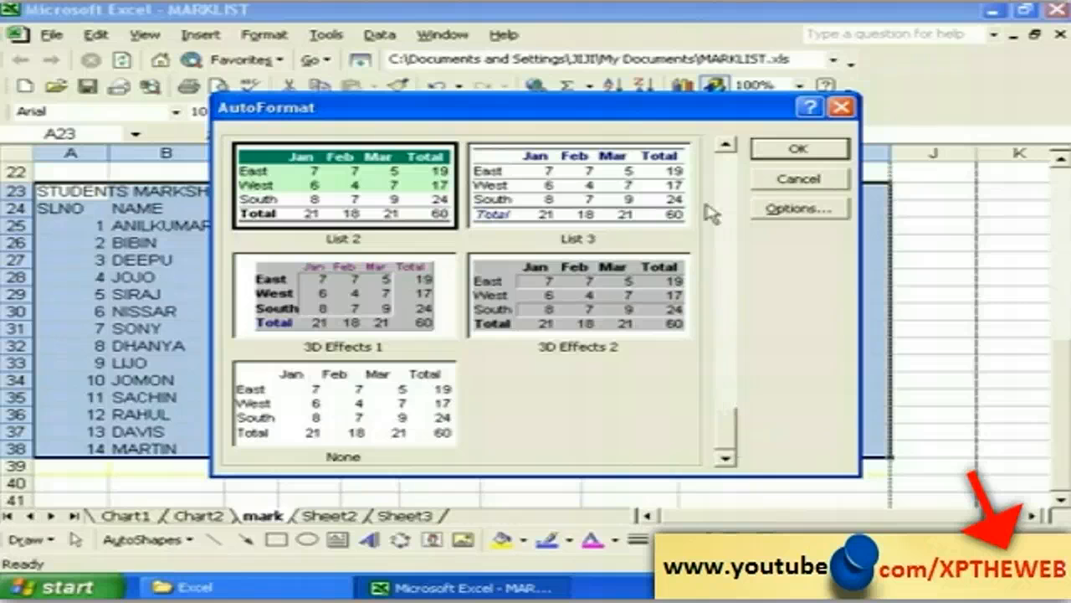
left_click(724, 144)
left_click(724, 145)
left_click(724, 144)
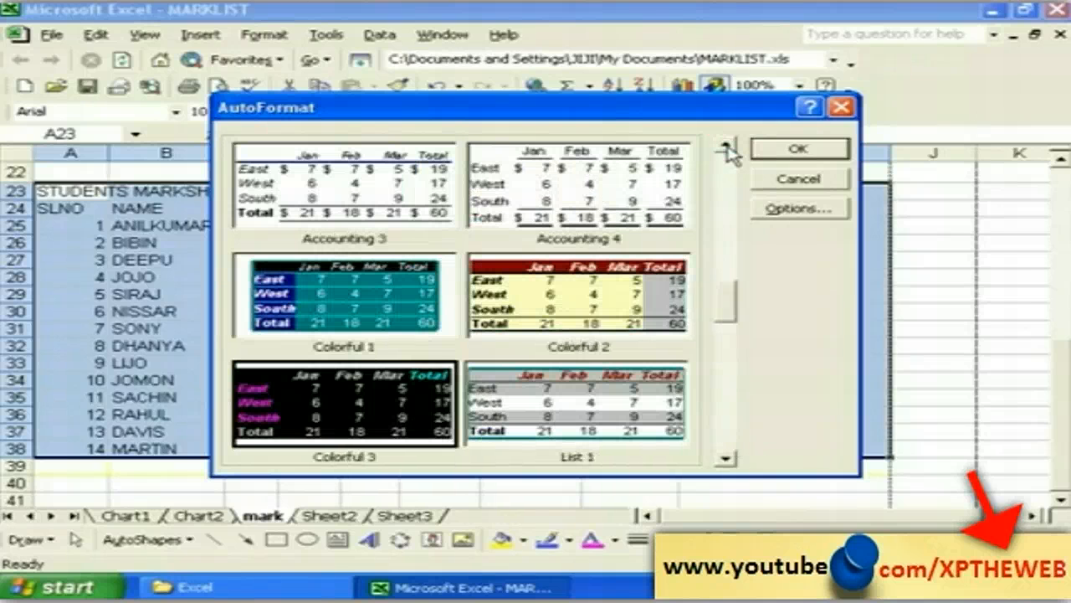
left_click(725, 147)
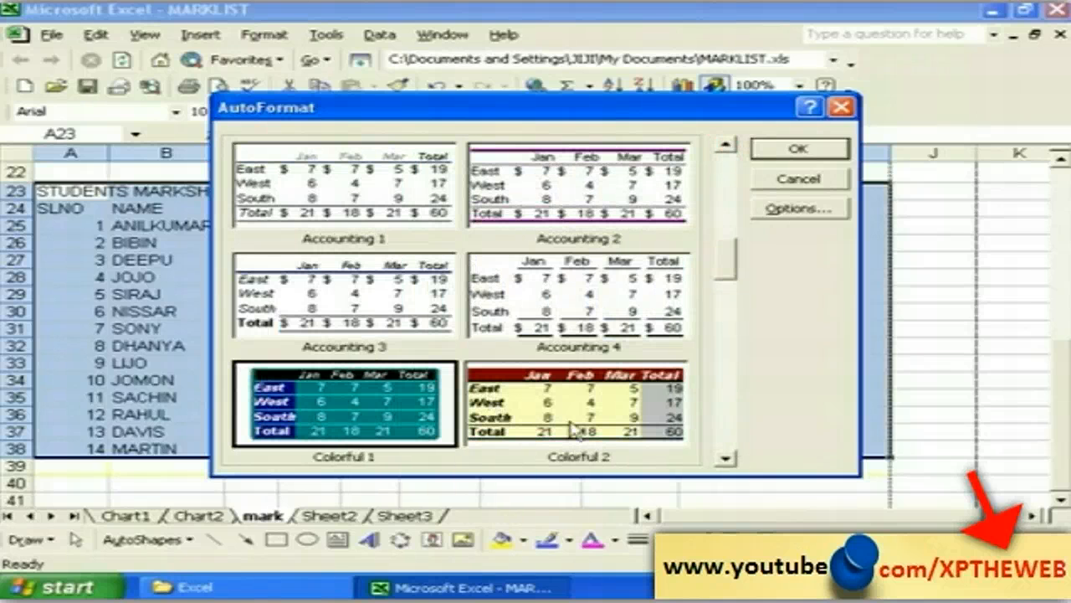
left_click(727, 460)
left_click(727, 460)
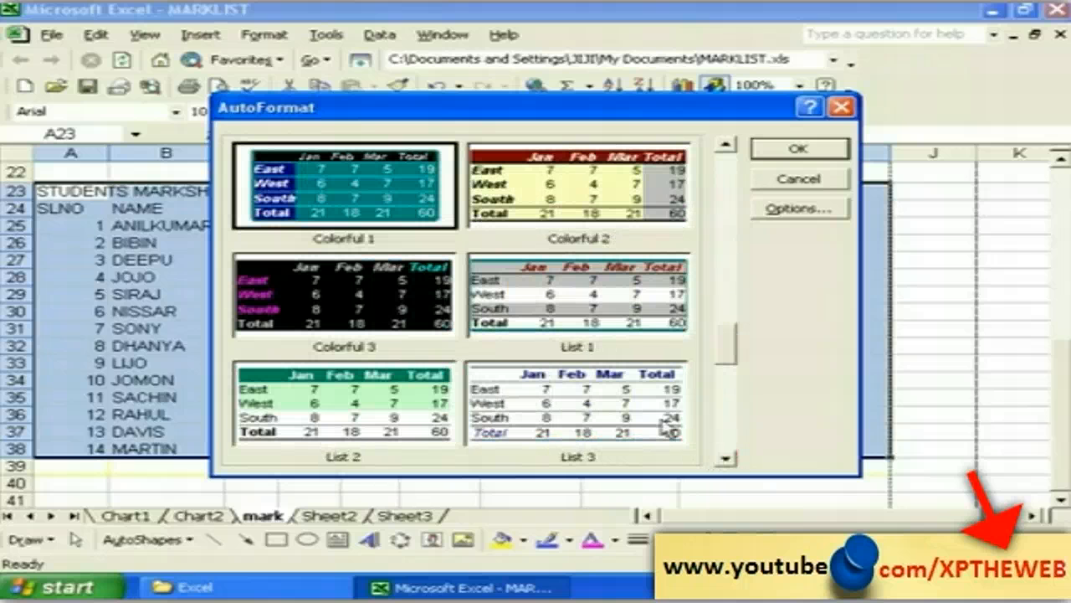
Step: Apply the Colorful 1 AutoFormat style to the copied marksheet
left_click(306, 300)
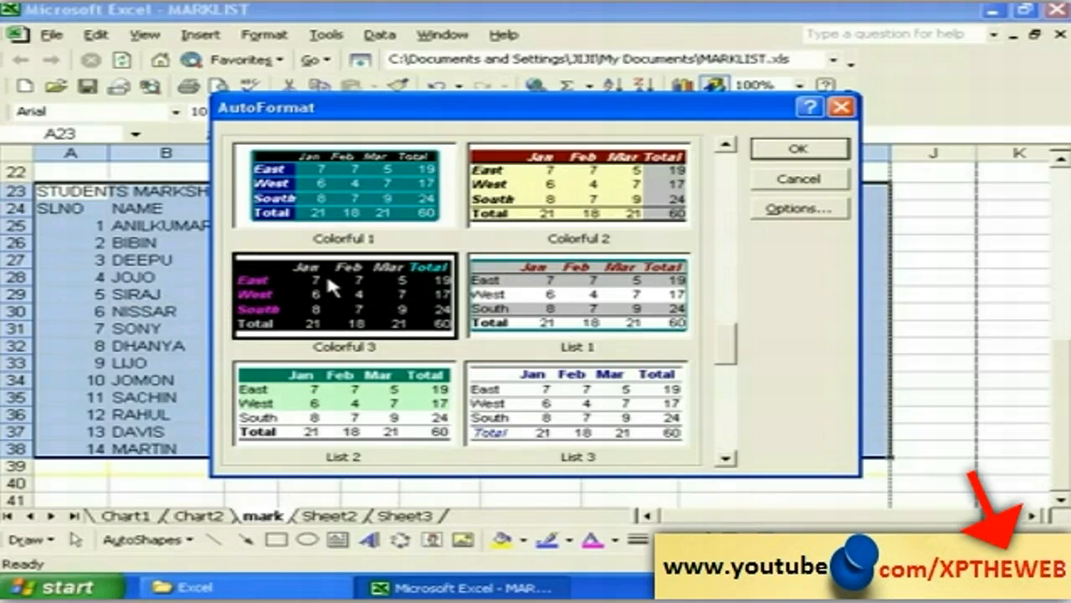
left_click(318, 184)
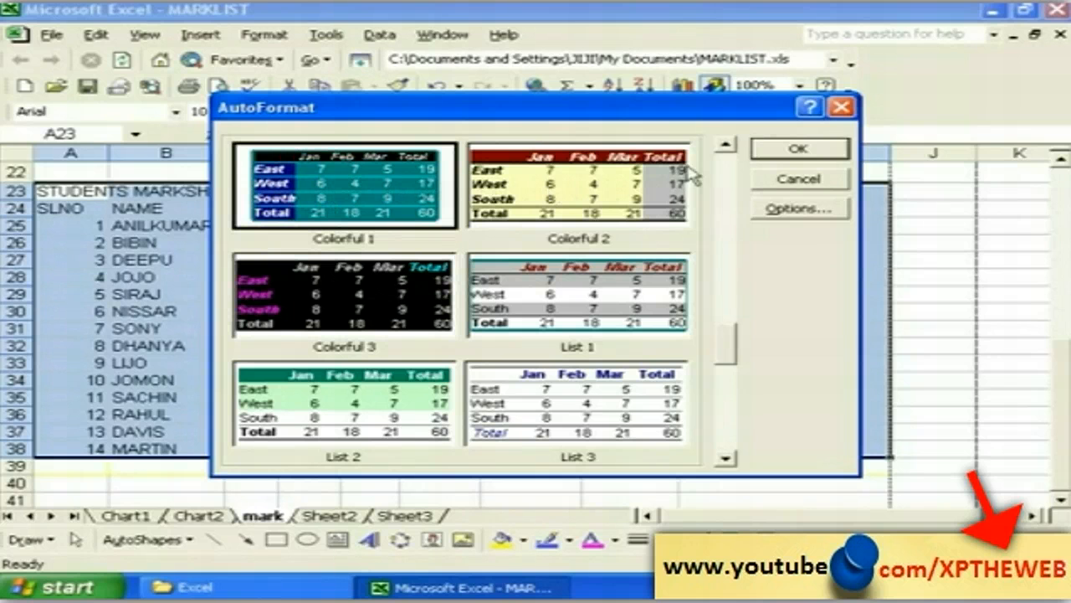
left_click(787, 150)
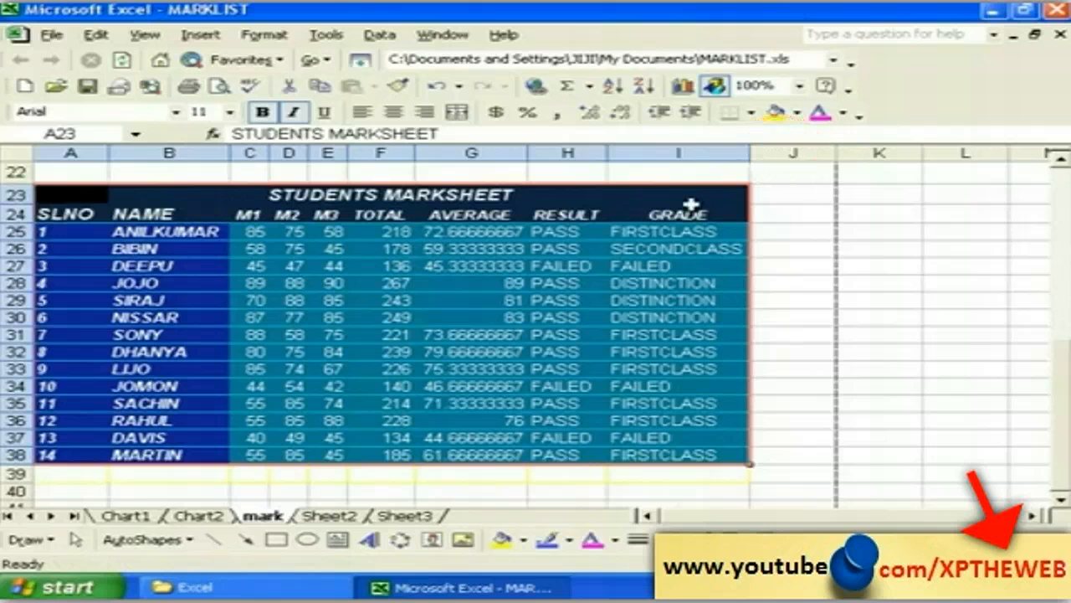
Step: Deselect the coloured table and scroll down to the plain marksheet copy in rows 43–58
left_click(796, 386)
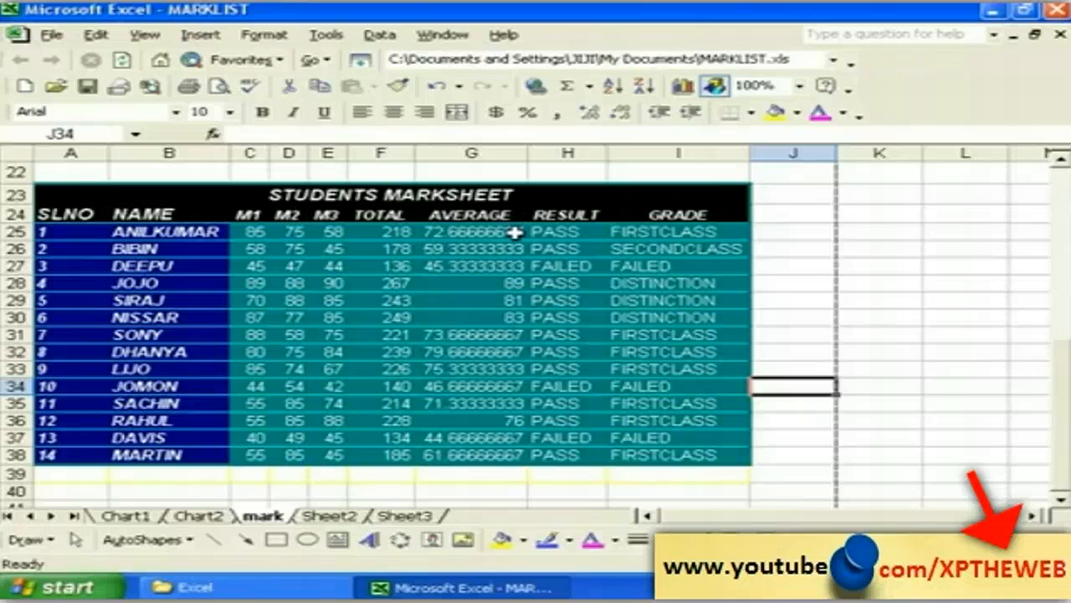
left_click(1060, 159)
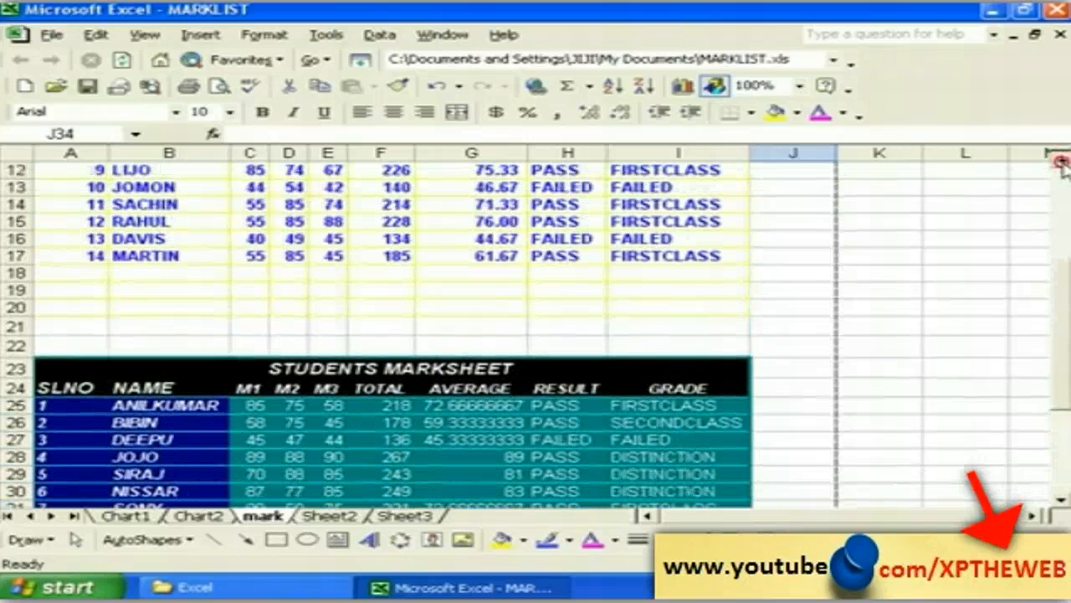
left_click(1060, 163)
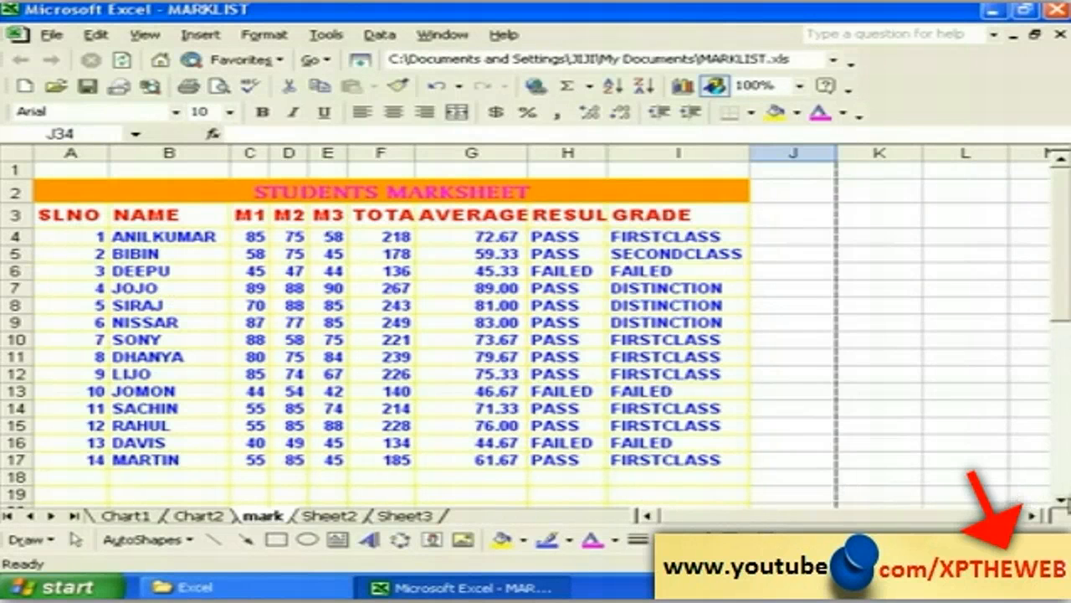
left_click(1060, 500)
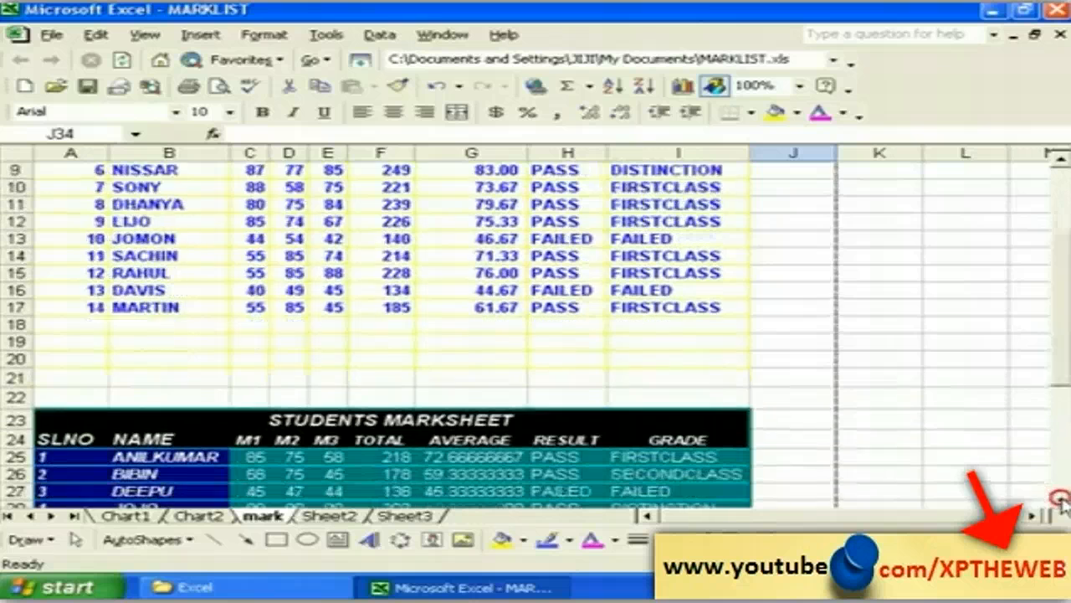
left_click(1060, 499)
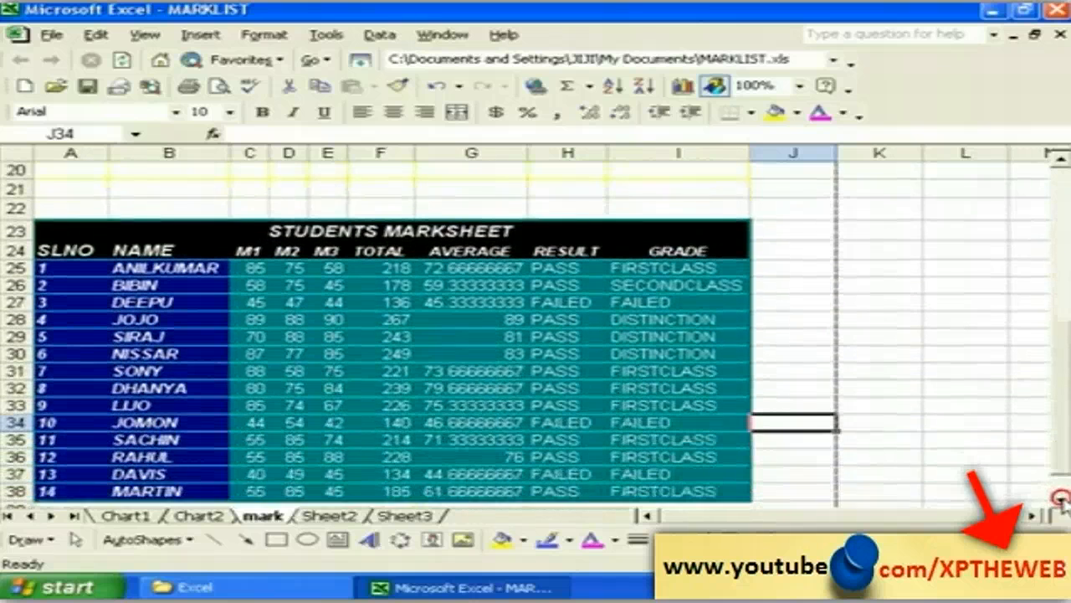
left_click(1059, 499)
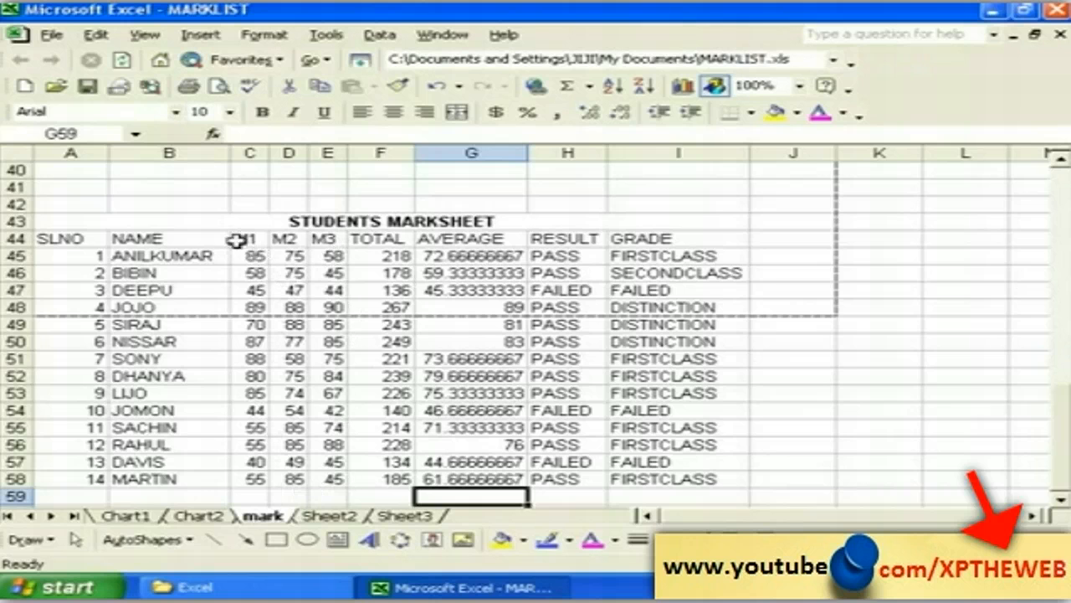
Step: Select marks C44:E58 and define a conditional rule for cell value less than 50
left_click_drag(237, 241, 327, 473)
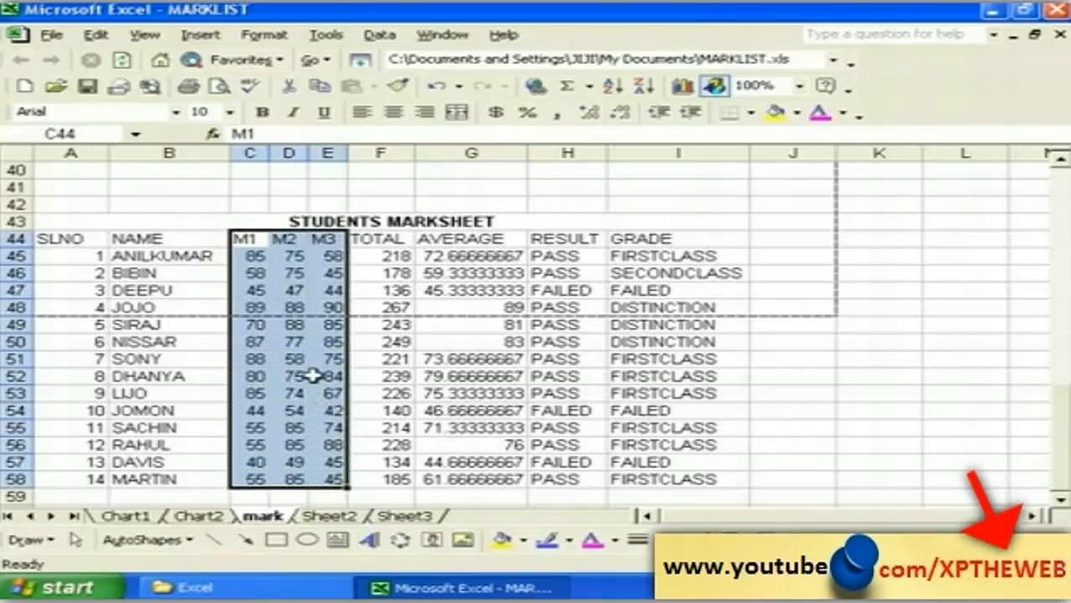
left_click(263, 38)
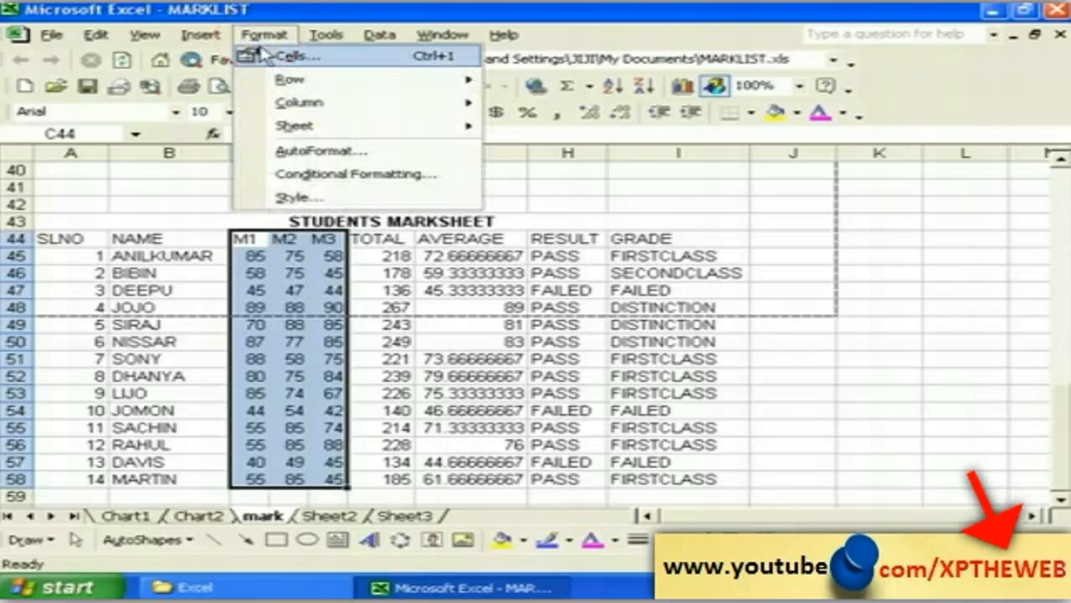
left_click(311, 176)
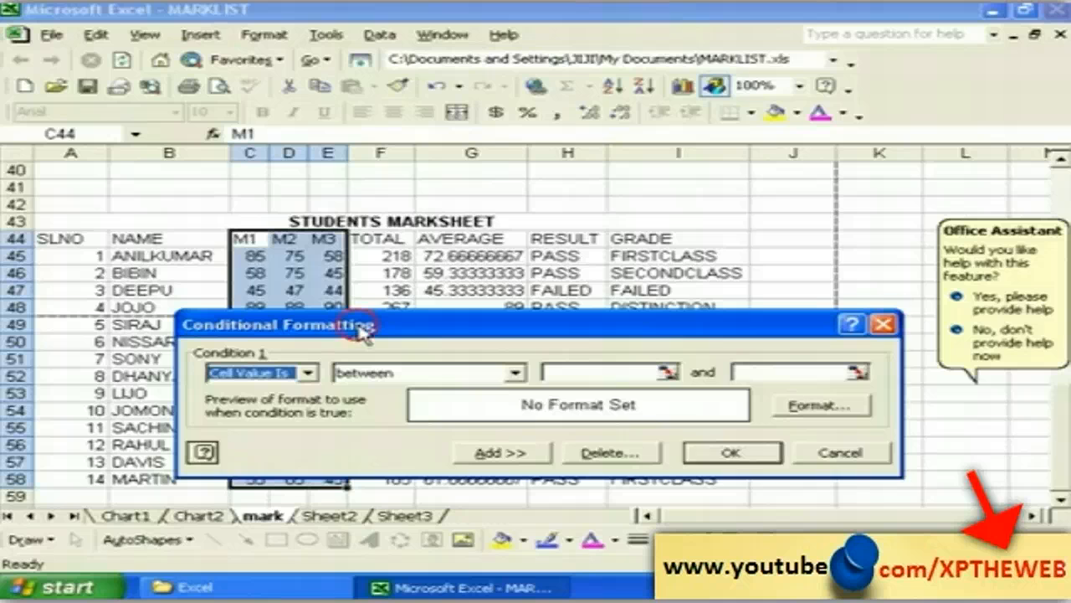
left_click_drag(362, 328, 375, 238)
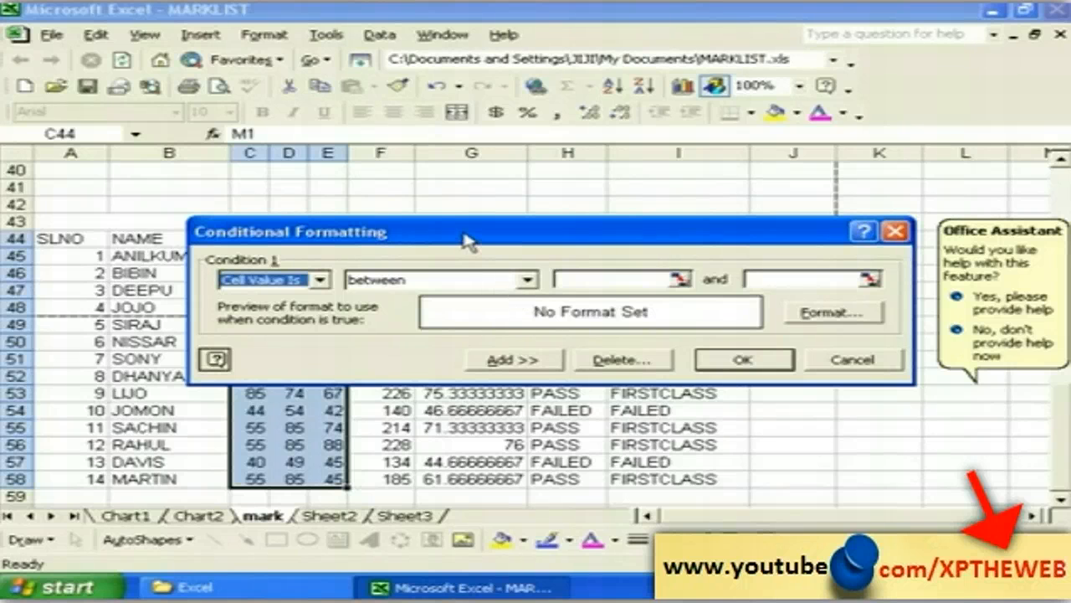
left_click_drag(469, 240, 466, 165)
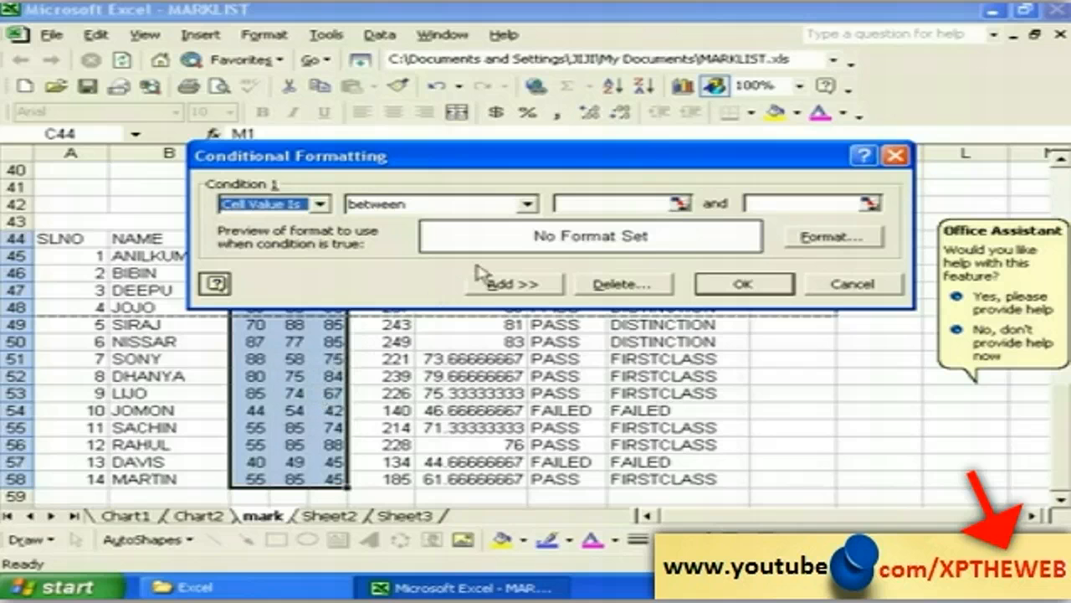
left_click(528, 205)
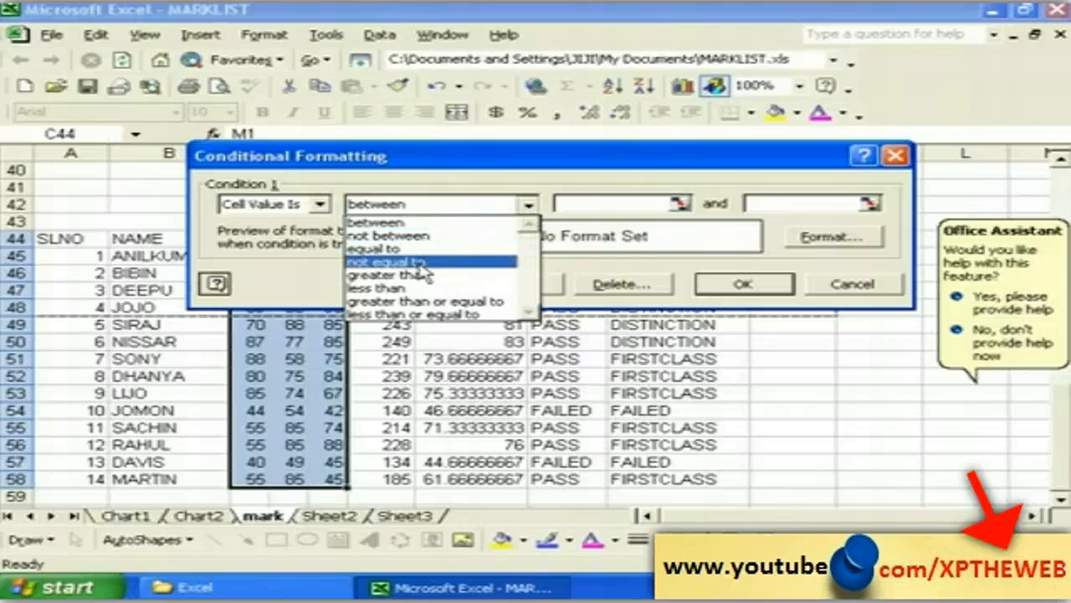
left_click(402, 290)
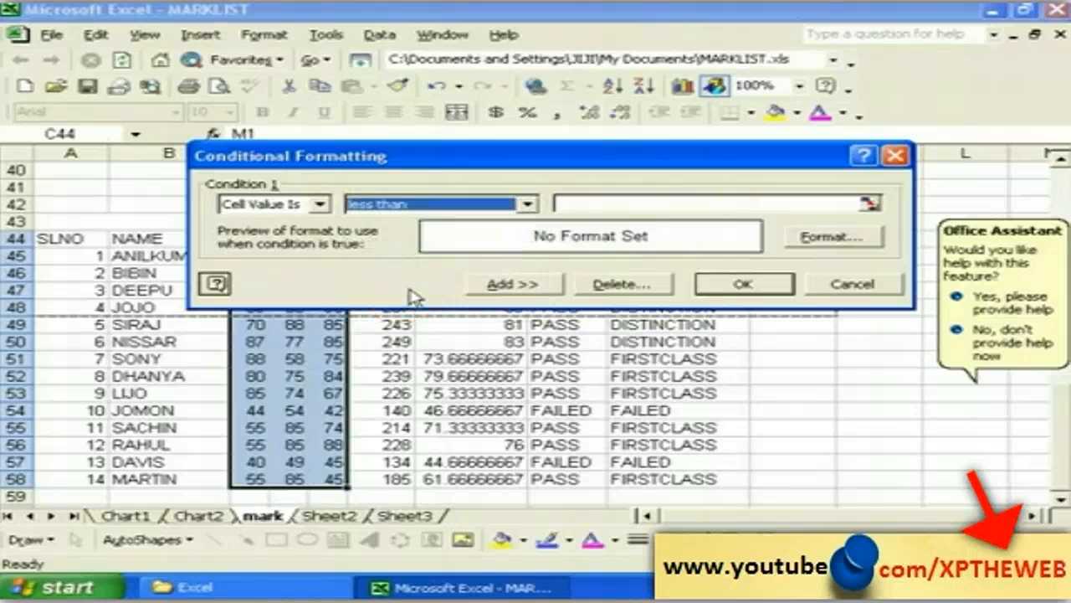
left_click(574, 203)
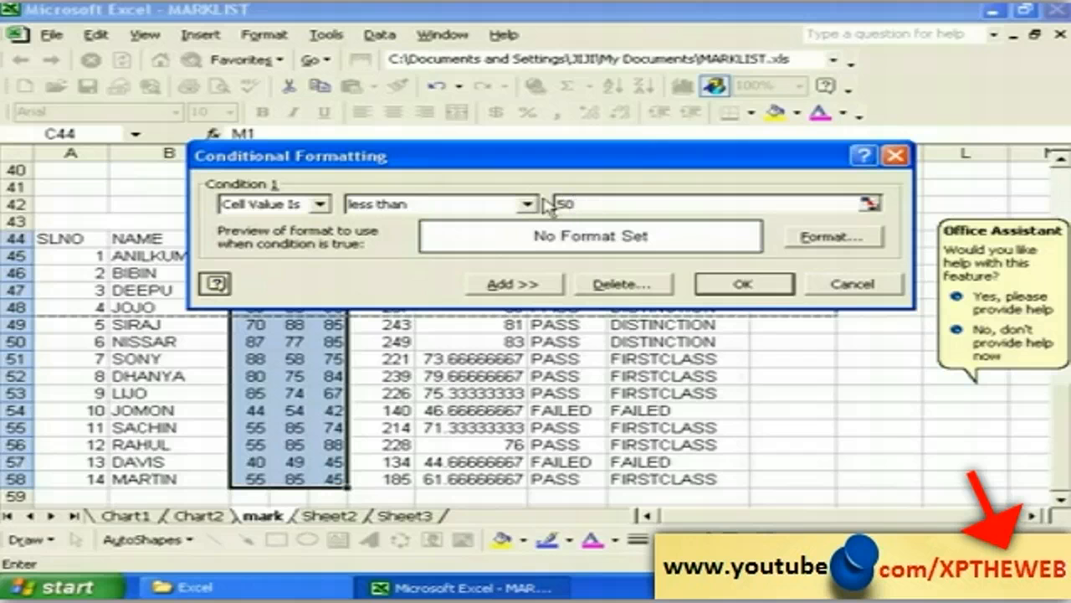
left_click(828, 238)
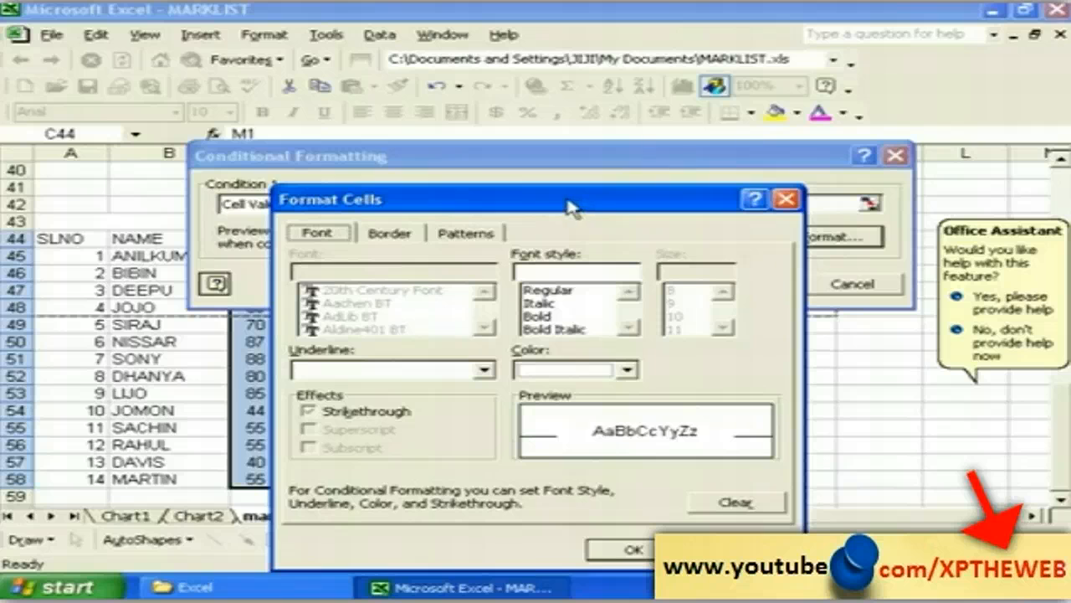
Step: Give the below-50 rule a bold red font and apply it to the marks
left_click_drag(569, 207, 465, 167)
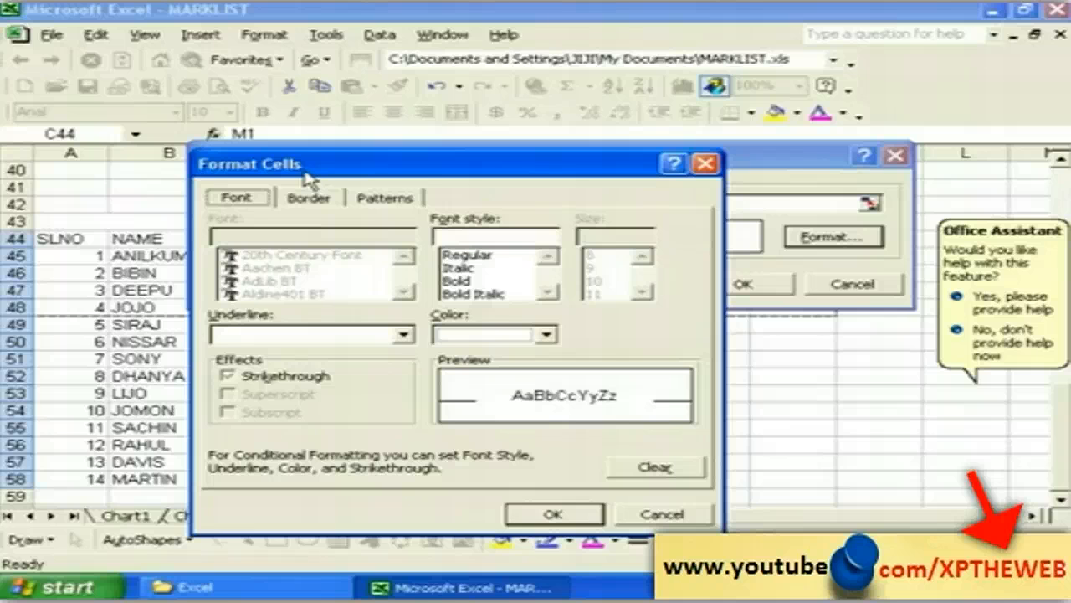
left_click(467, 283)
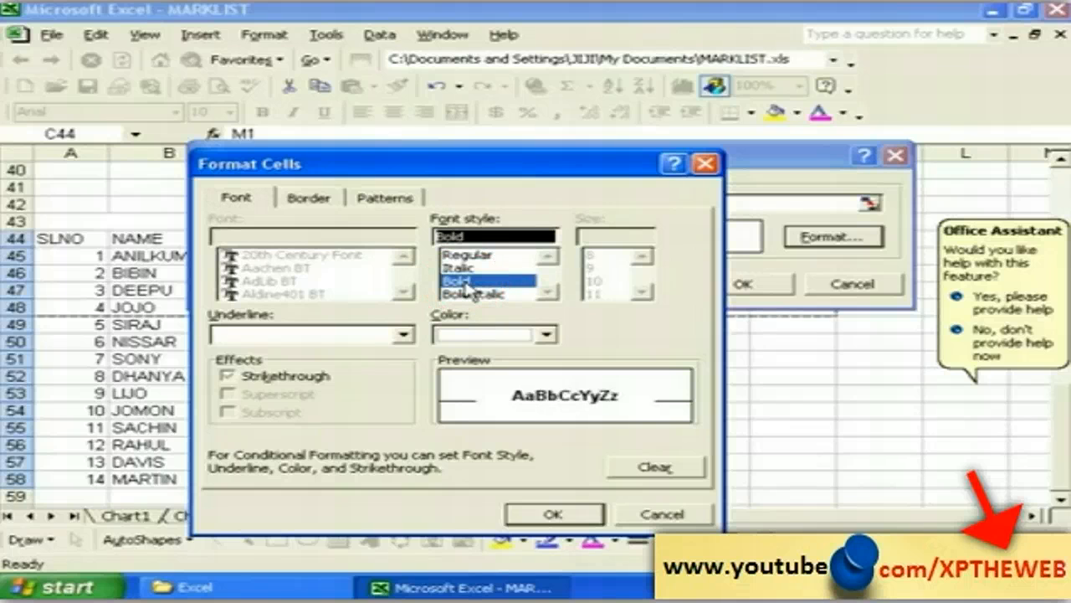
left_click(547, 334)
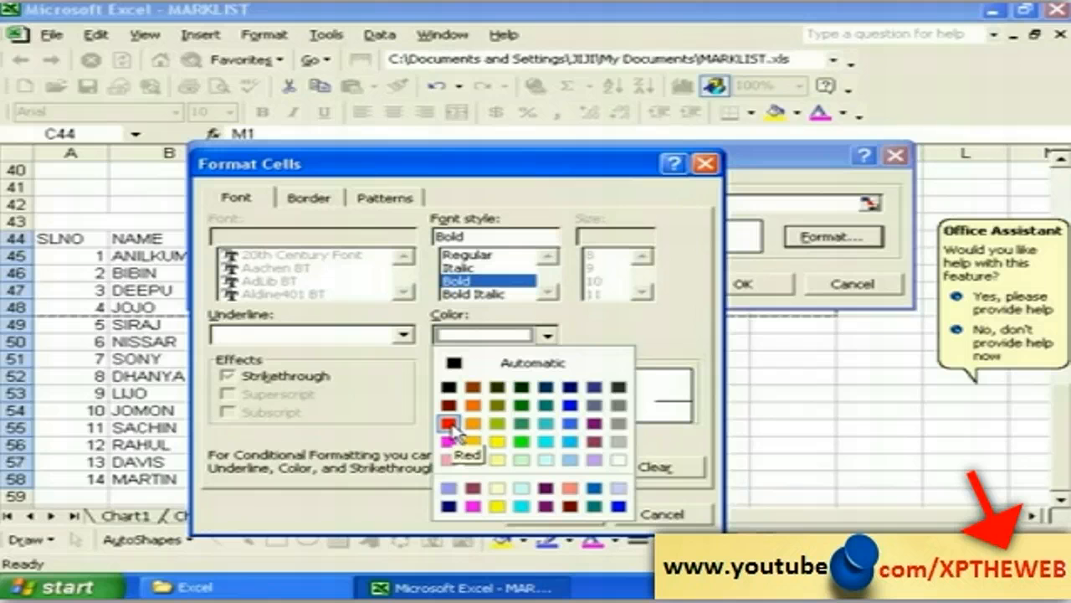
left_click(450, 423)
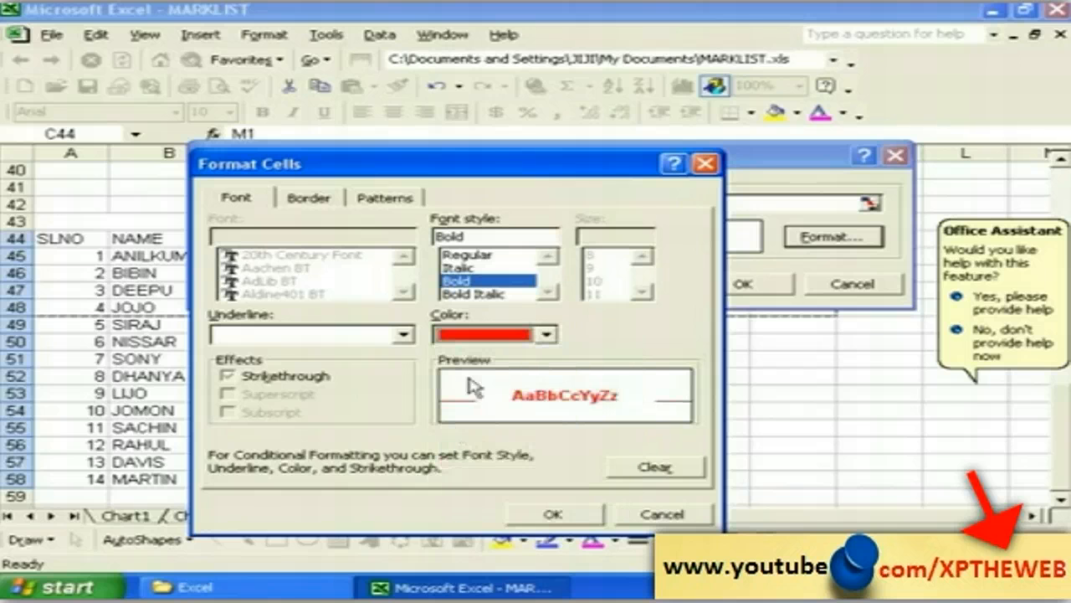
left_click(466, 284)
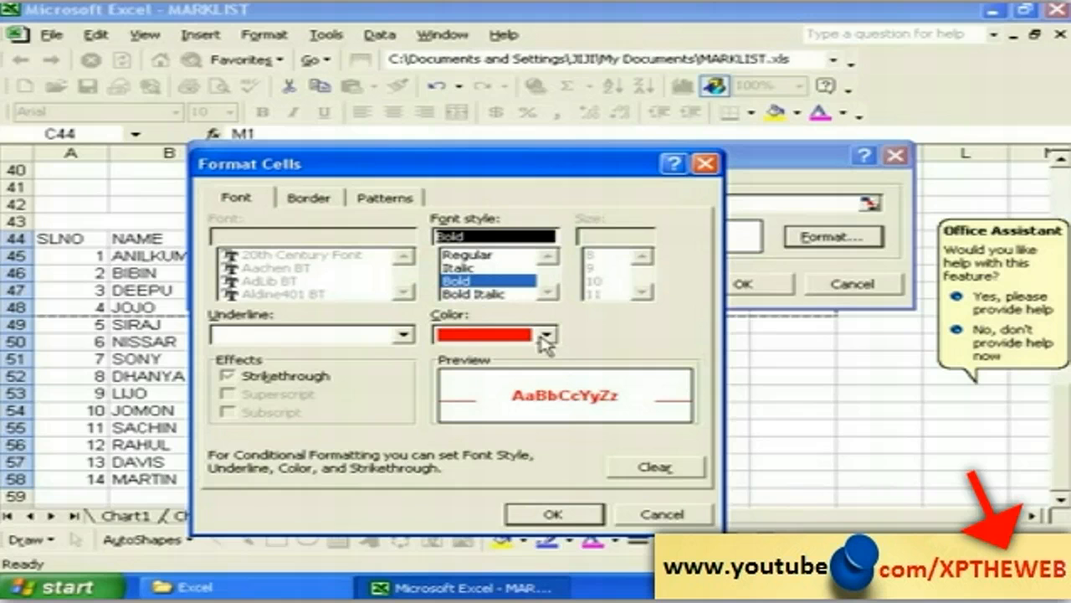
left_click(553, 513)
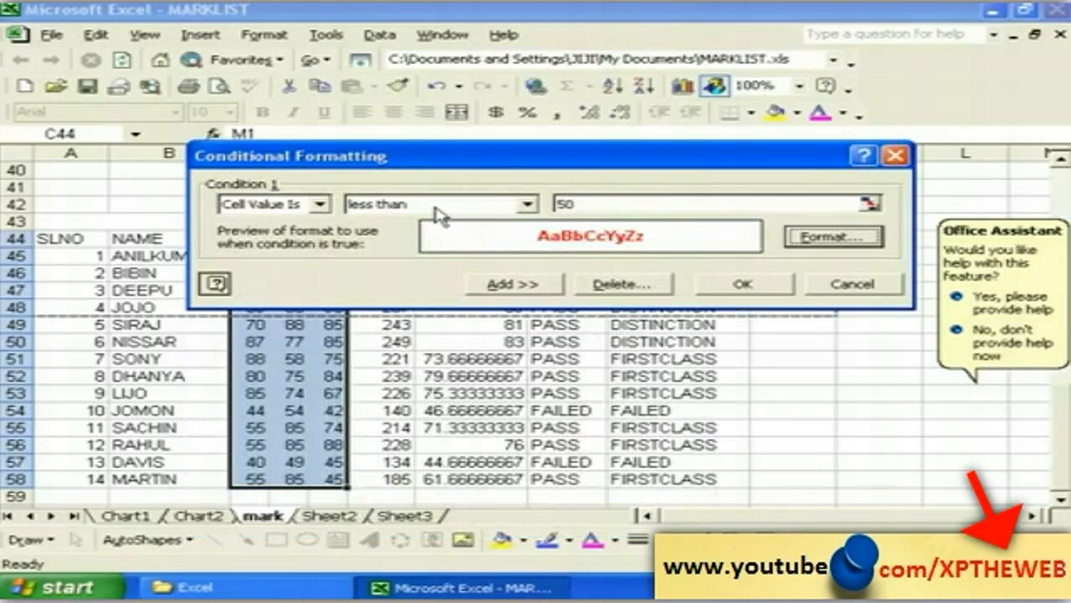
left_click(740, 285)
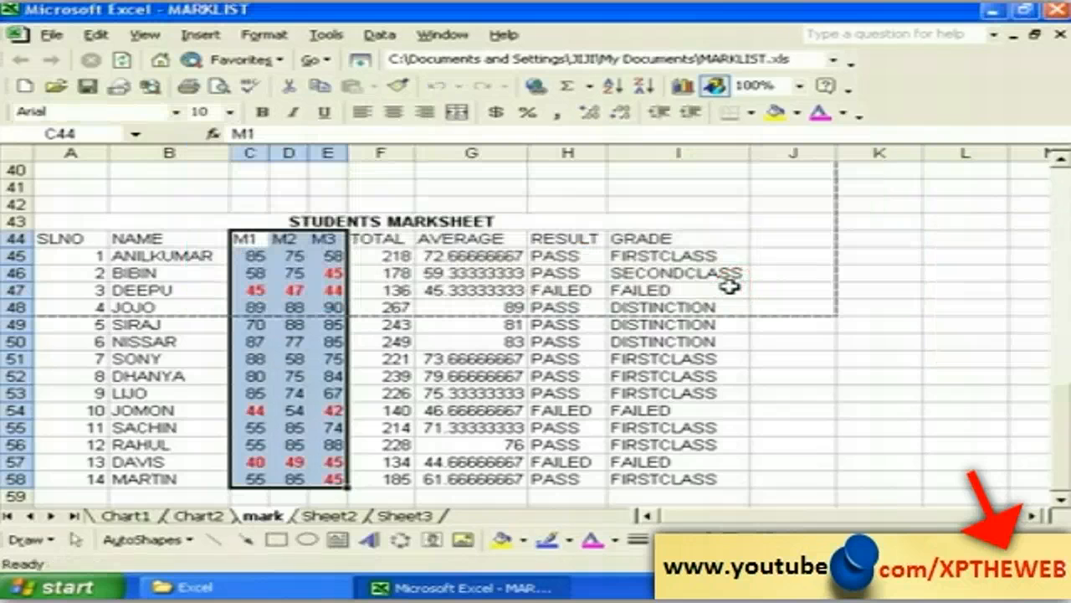
left_click(425, 495)
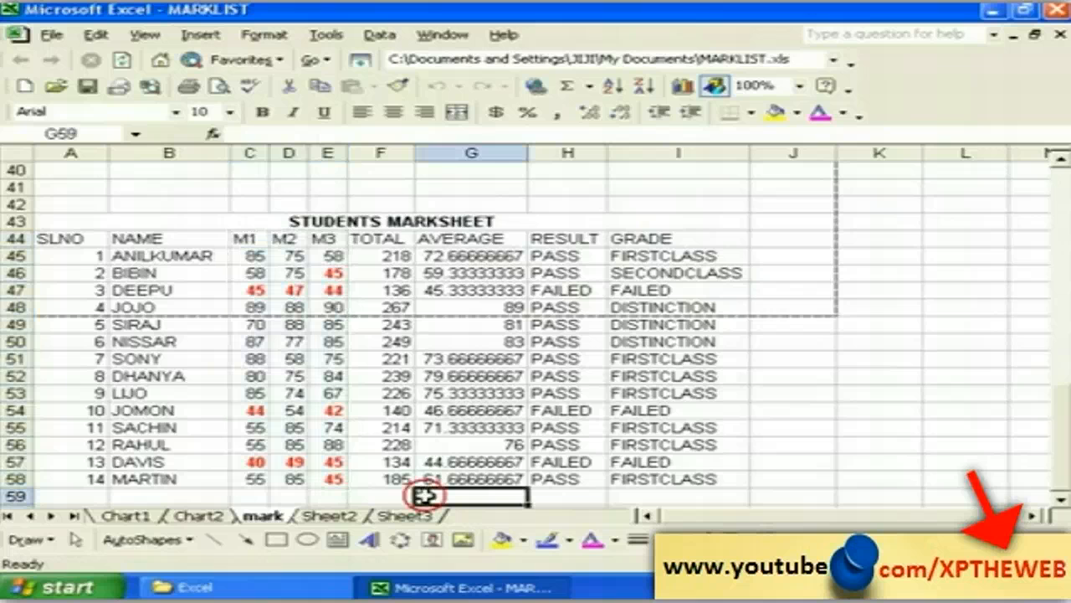
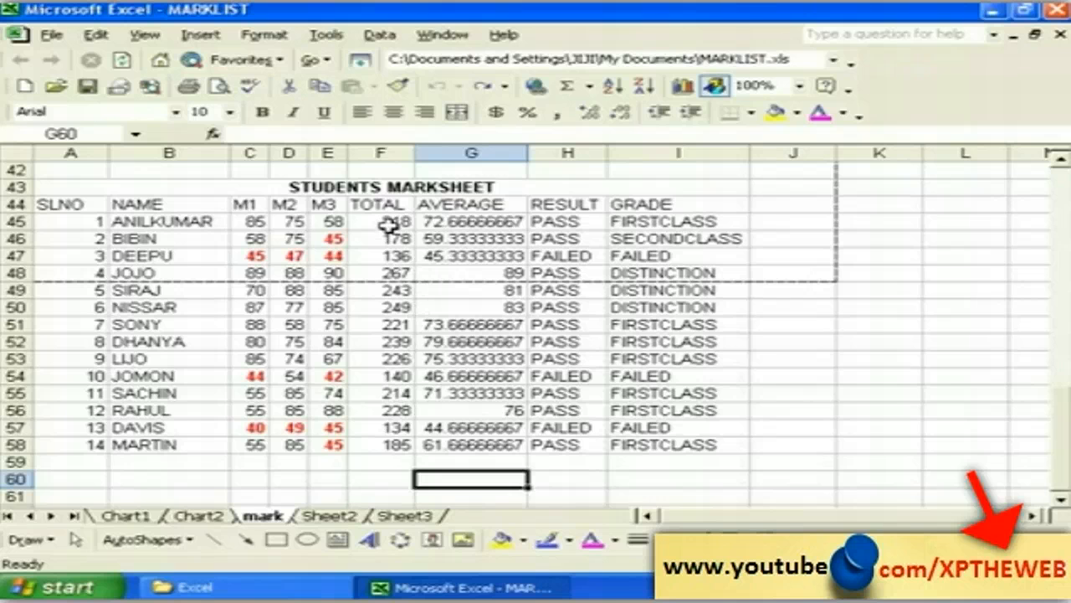
Step: Select the fourteen TOTAL values in F45:F58
left_click_drag(390, 224, 397, 435)
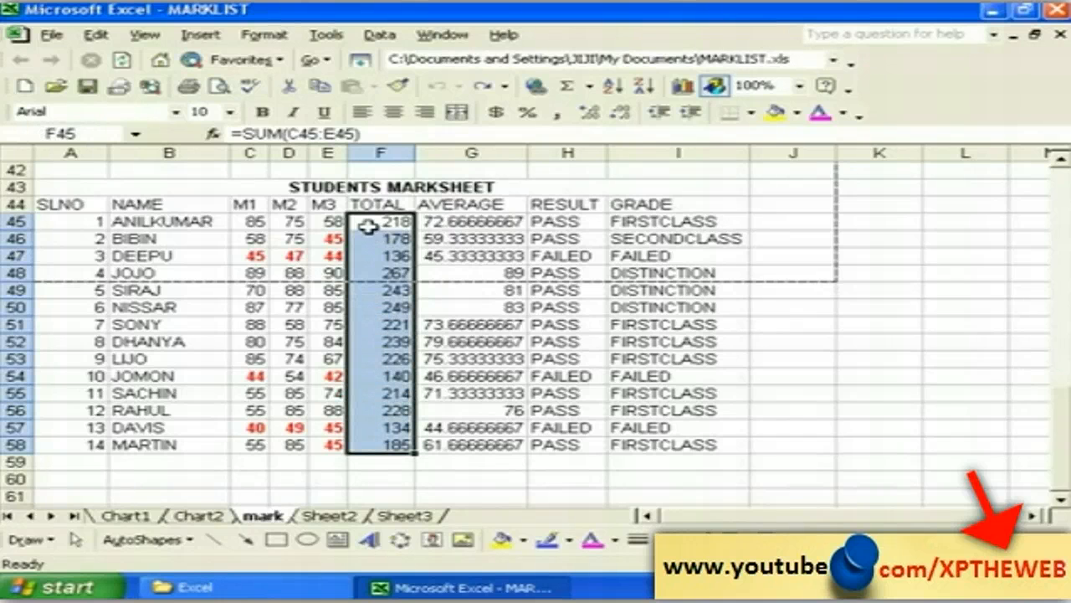
Step: Start a conditional formatting rule for totals greater than or equal to 200
left_click(264, 35)
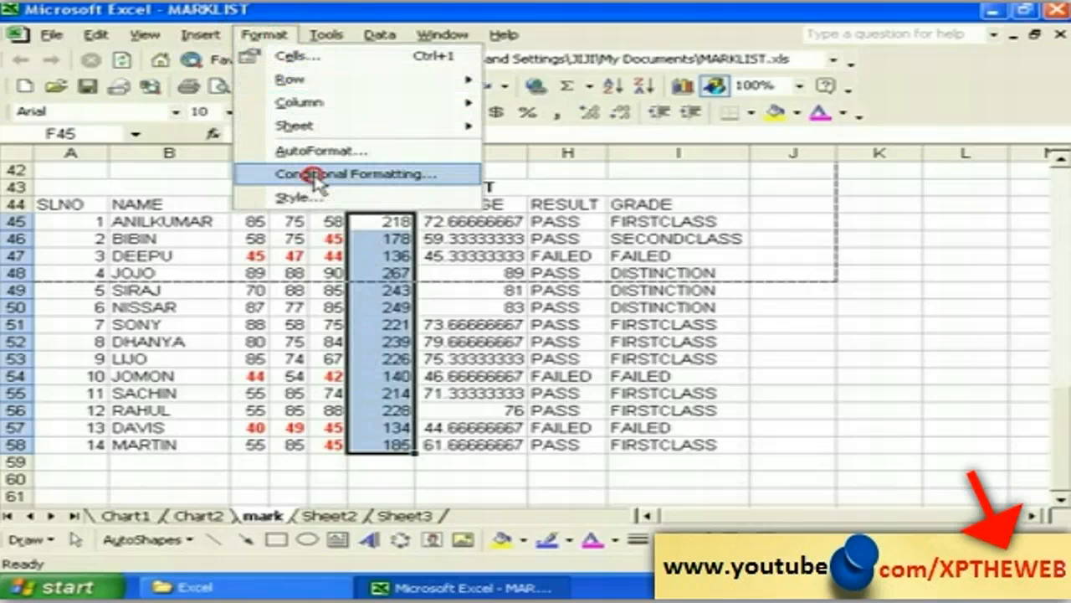
left_click(316, 176)
left_click_drag(381, 327, 448, 271)
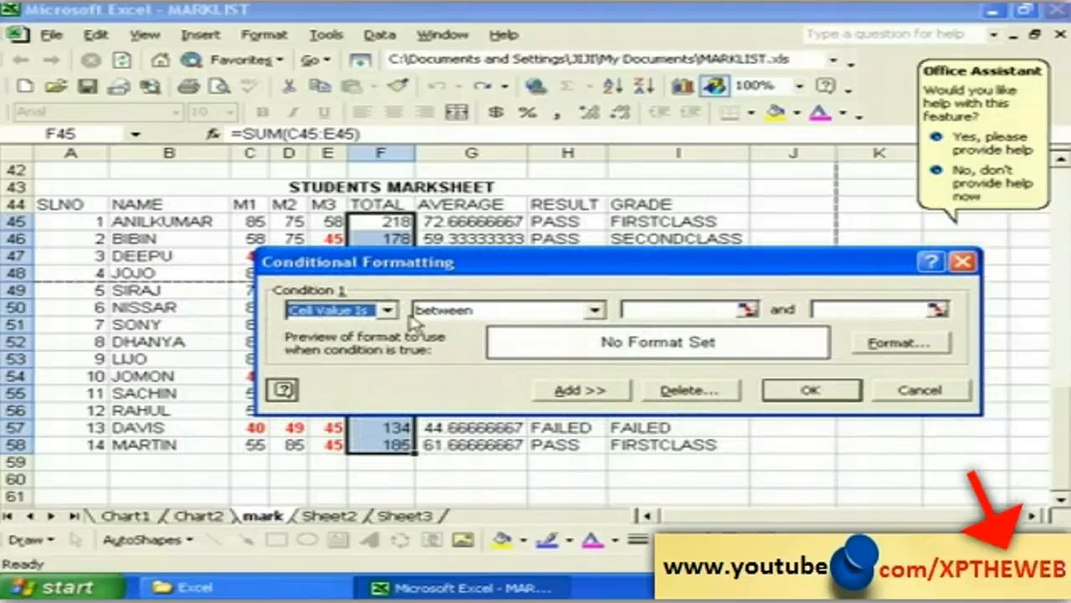
left_click_drag(429, 264, 492, 186)
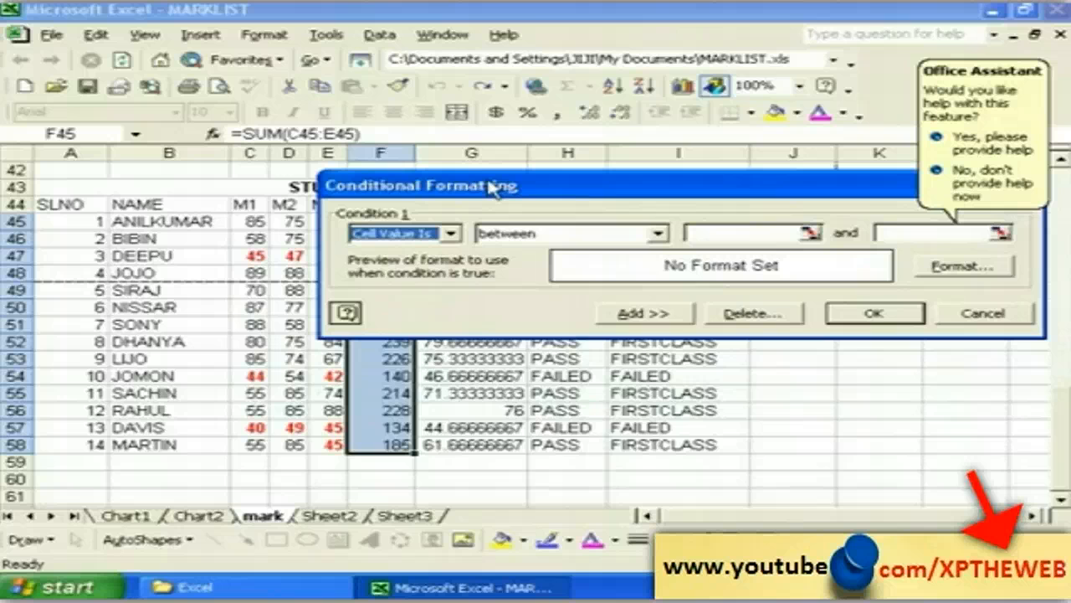
left_click(659, 234)
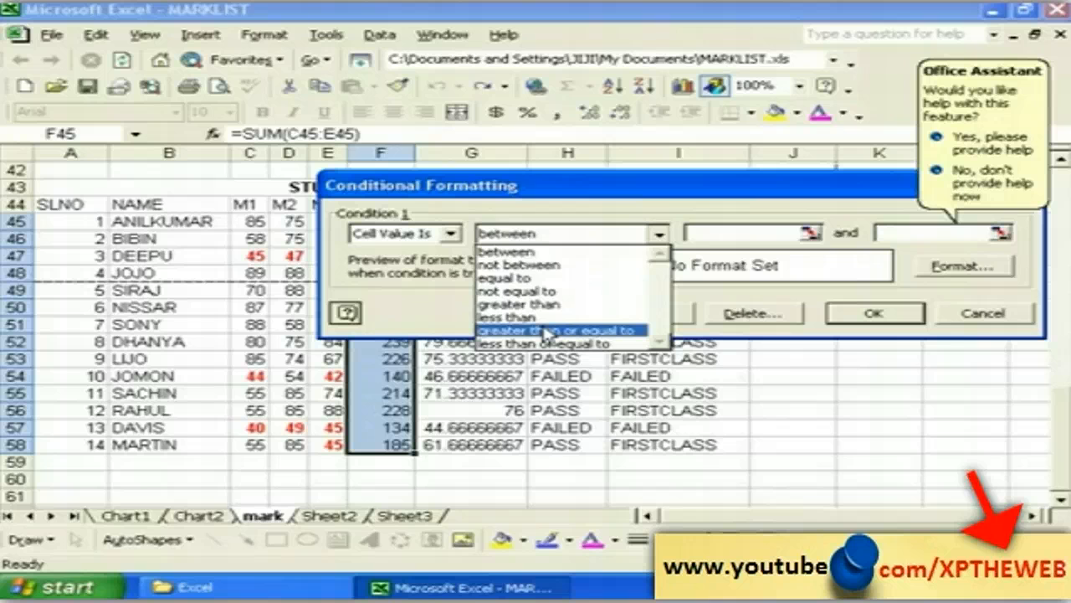
left_click(546, 333)
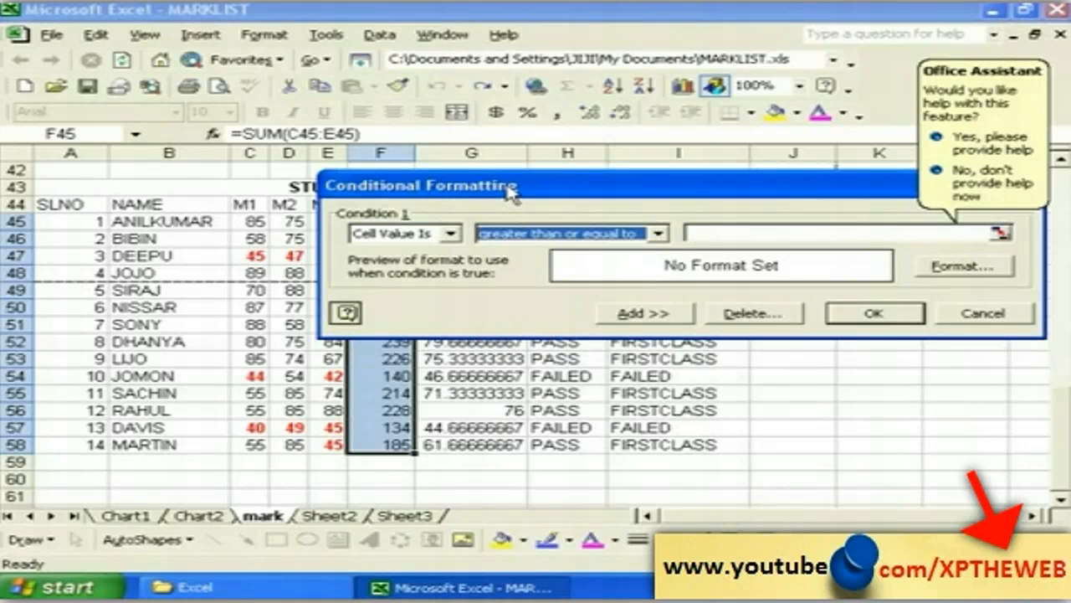
left_click(697, 233)
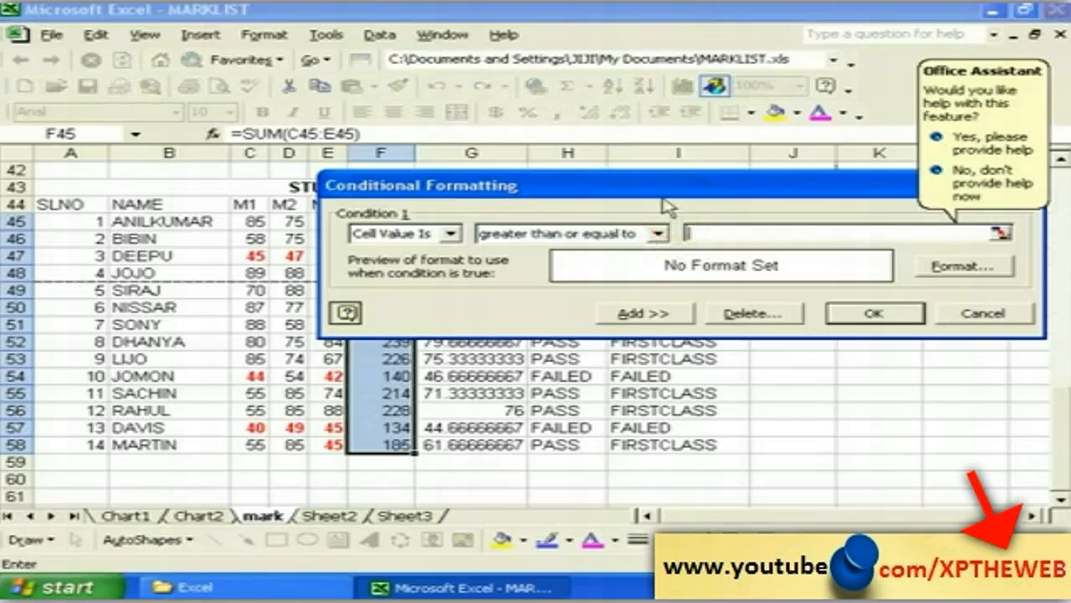
left_click_drag(651, 199, 502, 198)
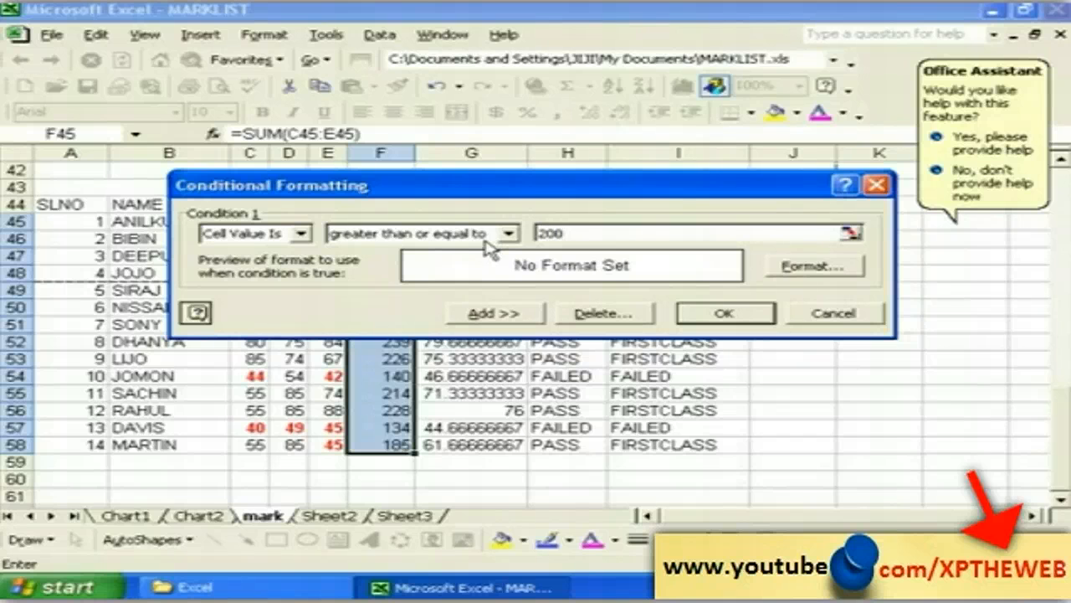
Step: Give totals of 200 or more a bold blue font
left_click(796, 275)
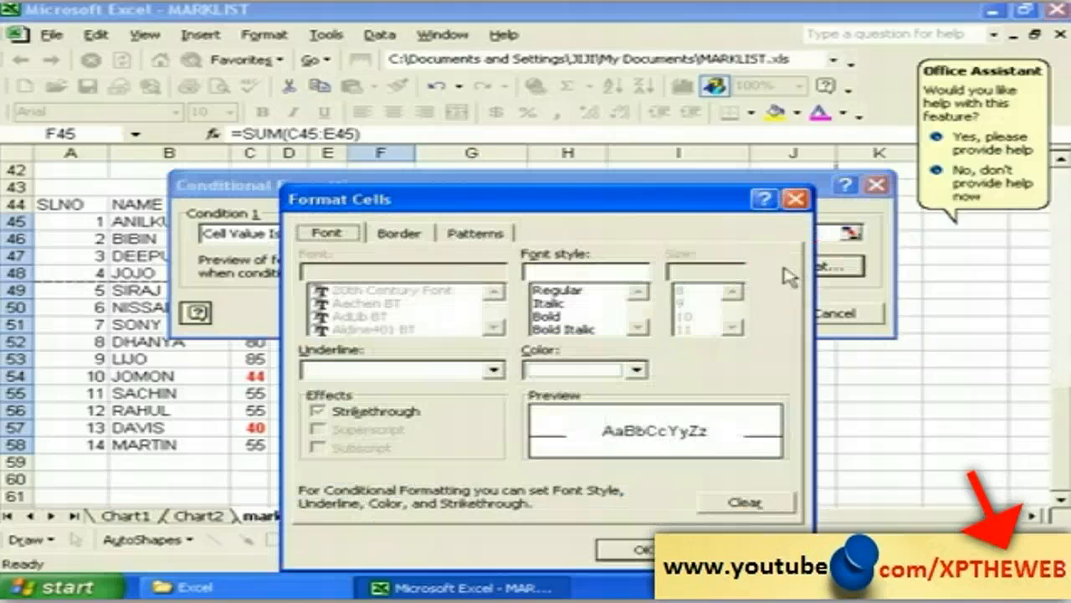
left_click_drag(441, 198, 378, 156)
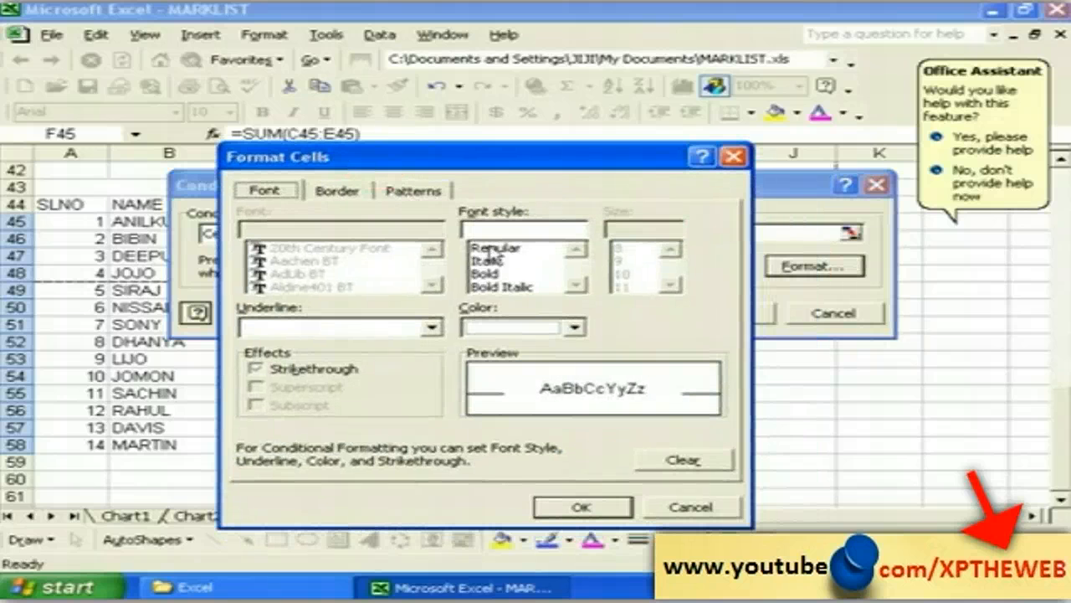
left_click(498, 274)
left_click(575, 327)
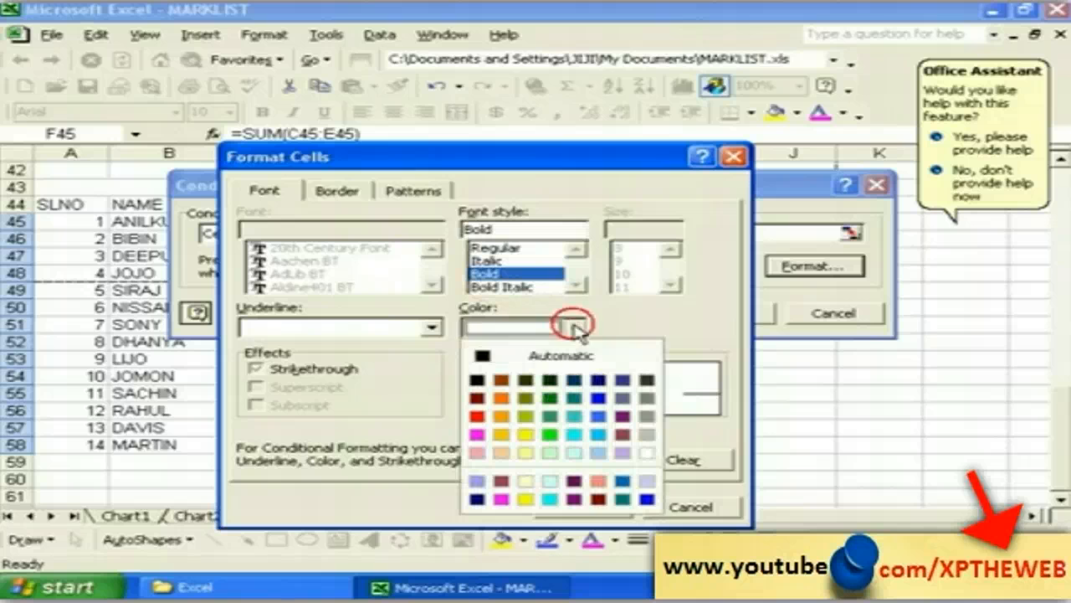
left_click(601, 398)
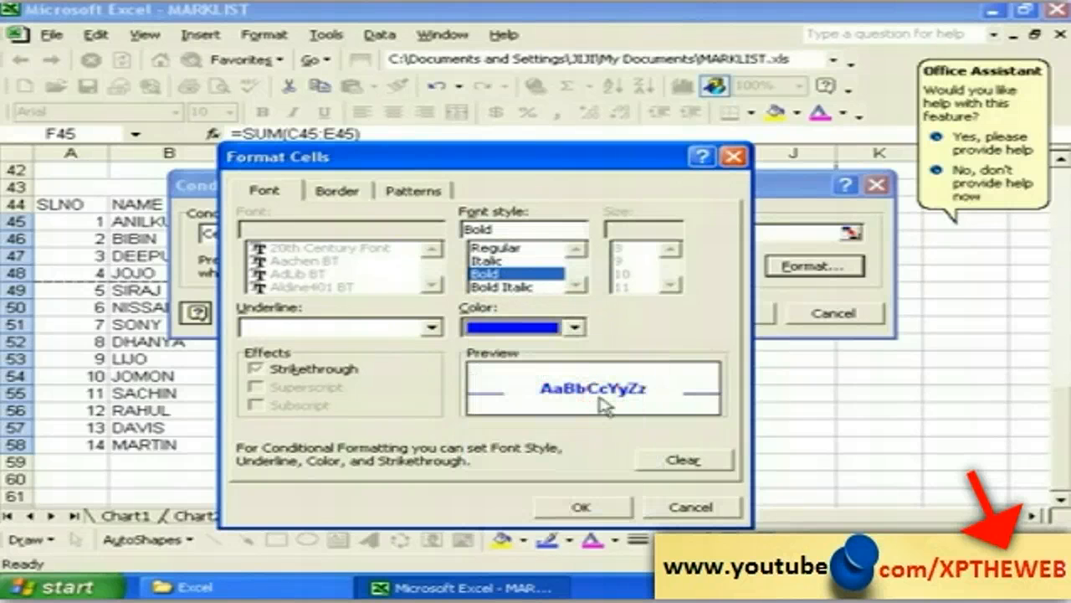
left_click(591, 508)
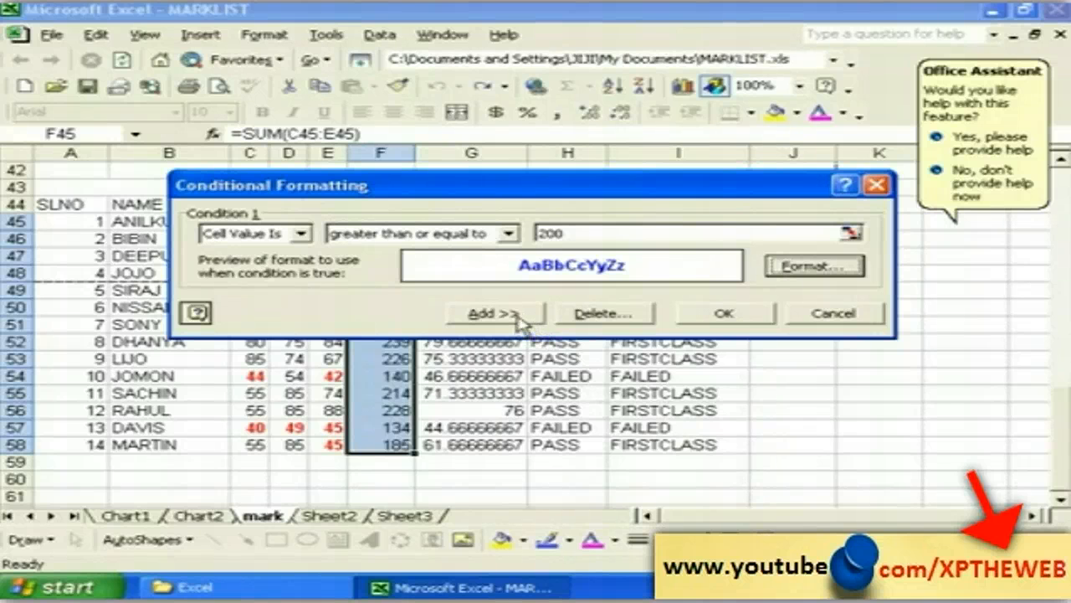
Step: Add a second condition for totals greater than or equal to 150
left_click(516, 316)
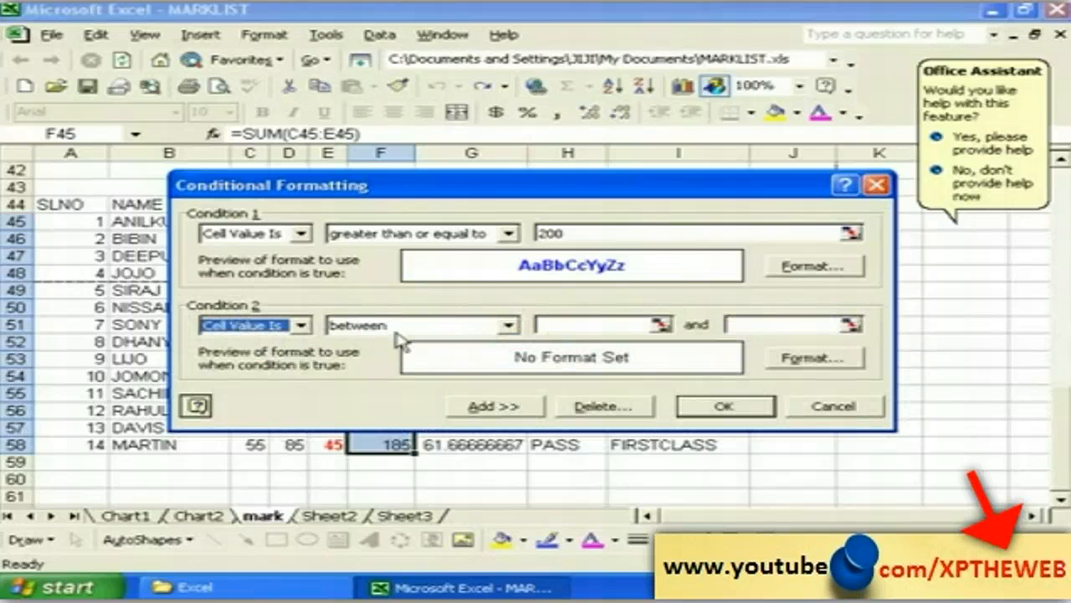
left_click(508, 326)
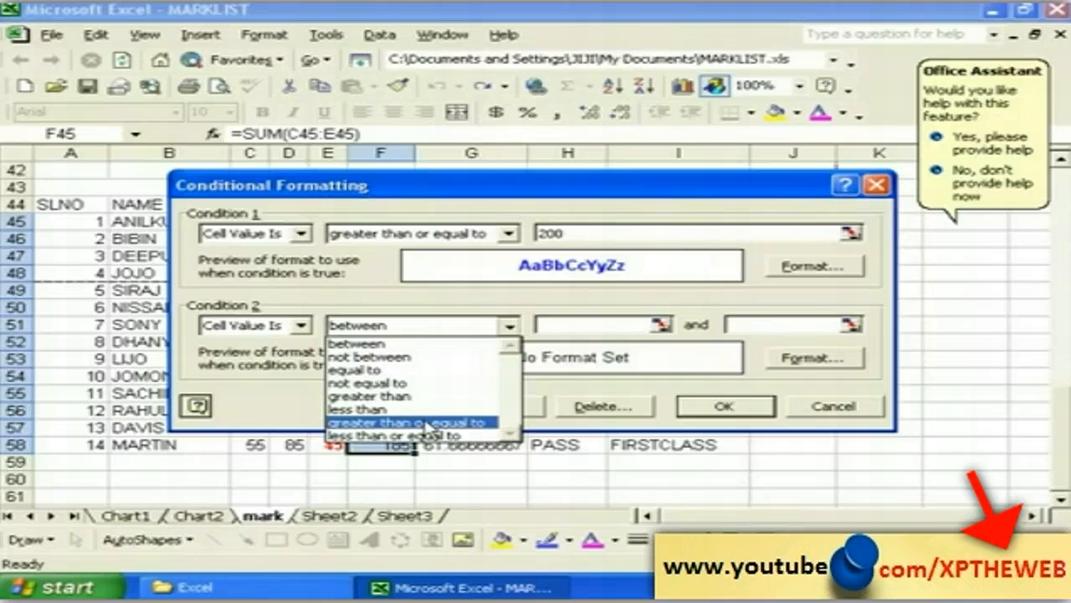
left_click(428, 424)
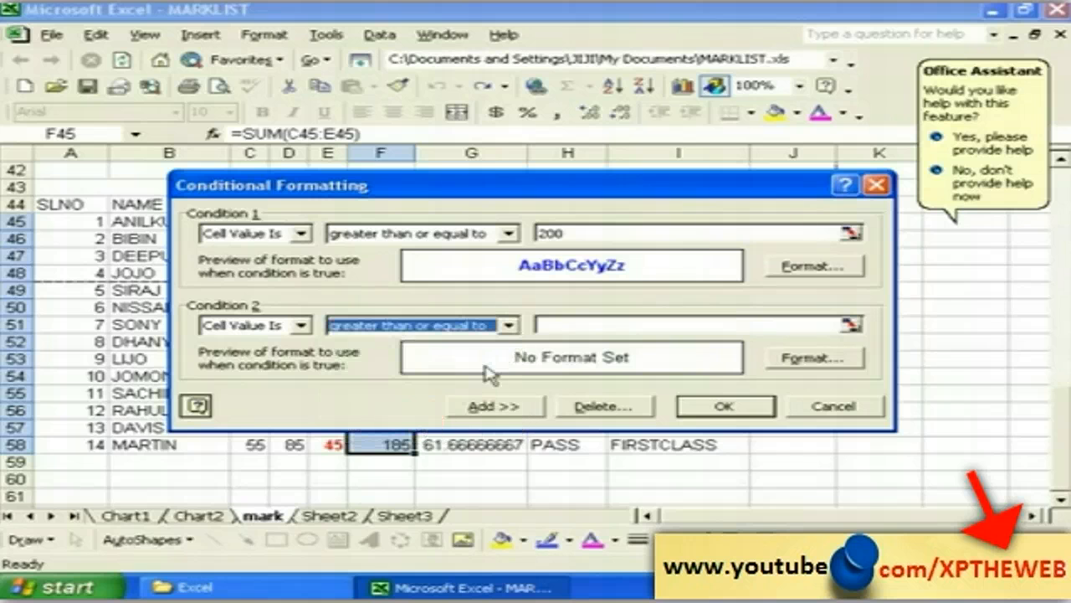
left_click(563, 326)
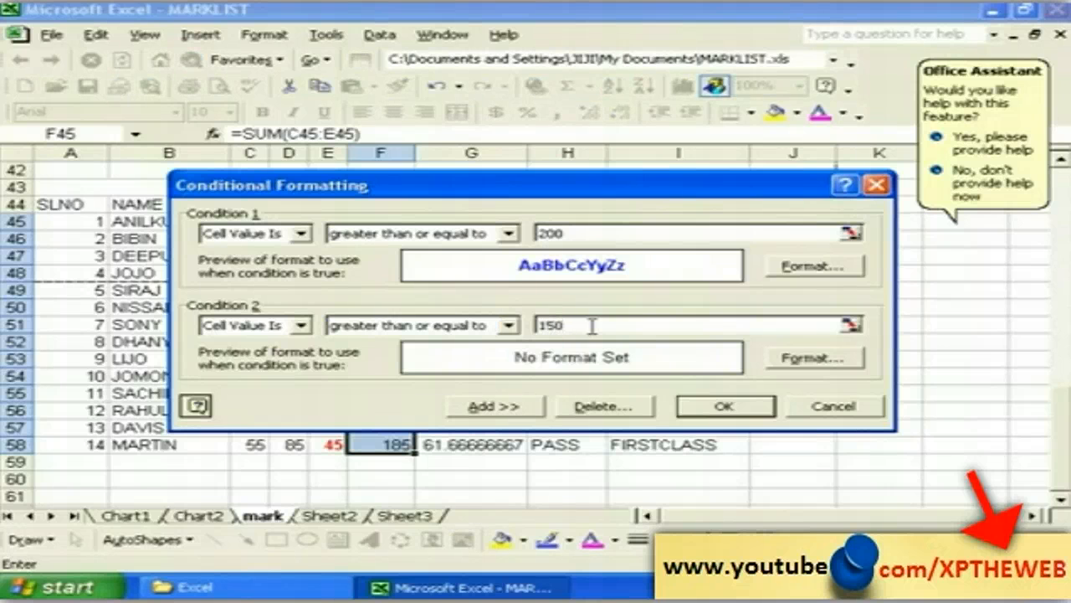
Step: Format condition 2 totals in bold pink, then add a third condition
left_click(812, 358)
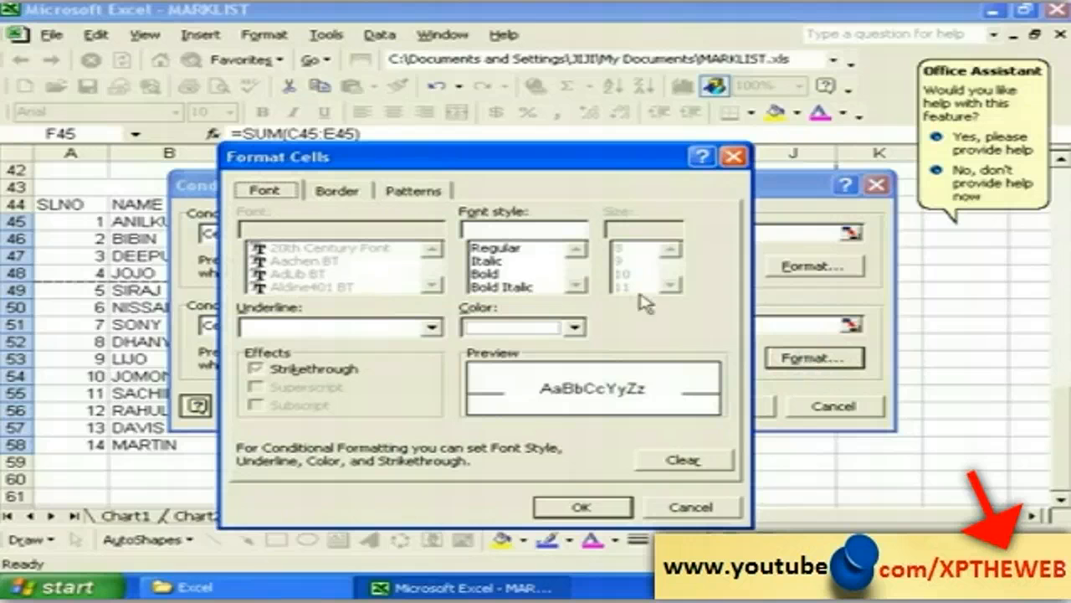
left_click_drag(363, 161, 336, 134)
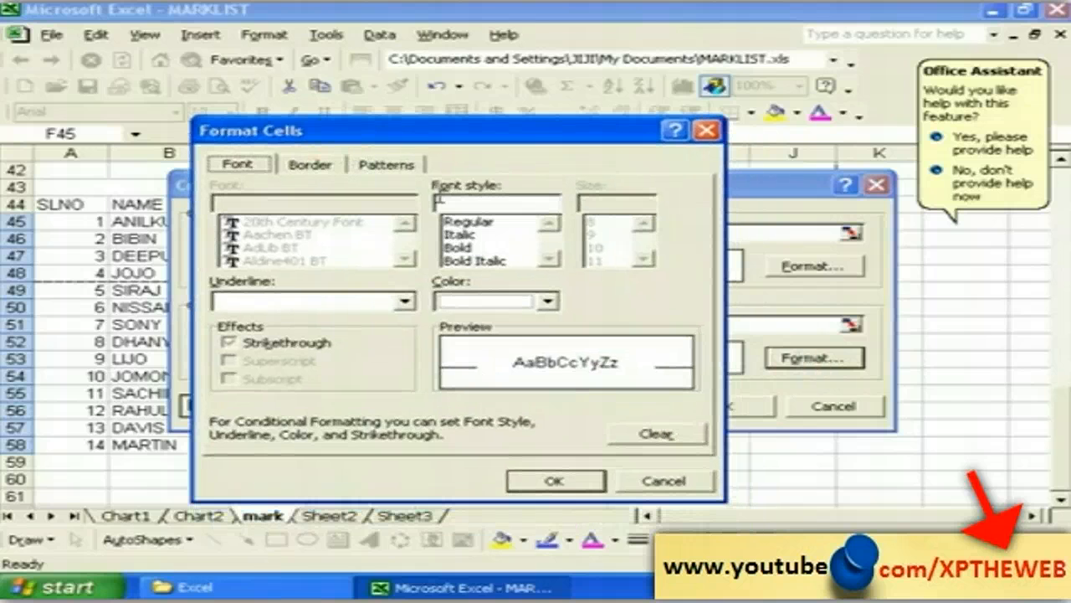
left_click(548, 300)
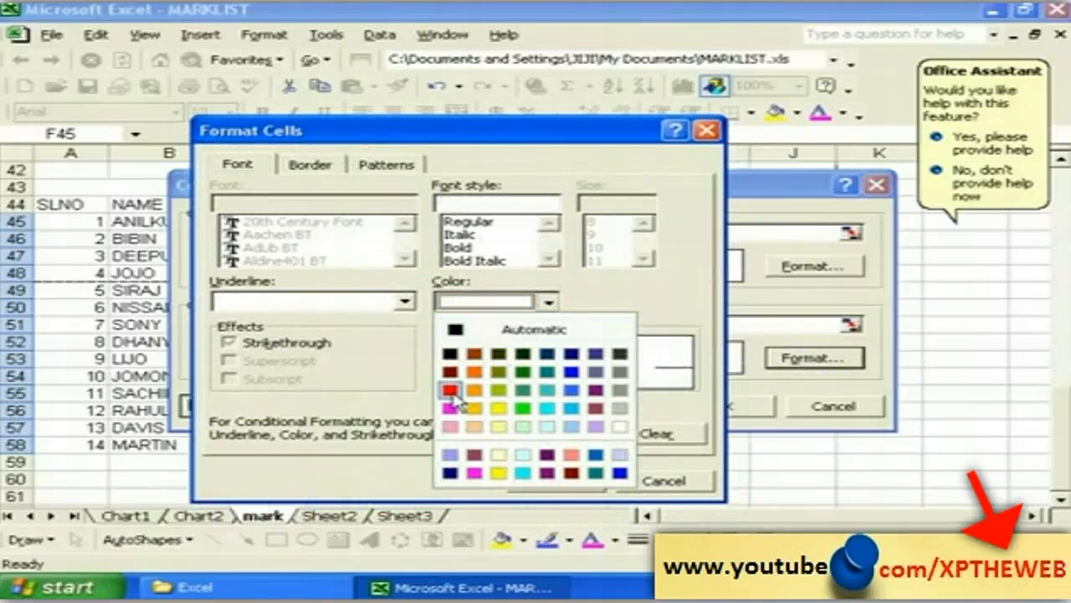
left_click(450, 408)
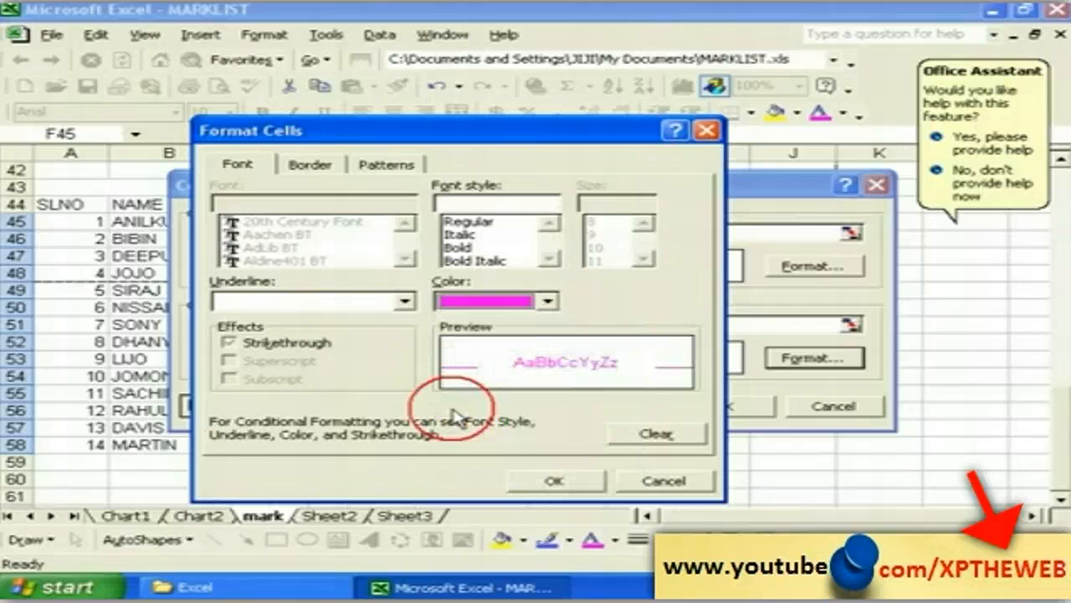
left_click(456, 248)
left_click(562, 481)
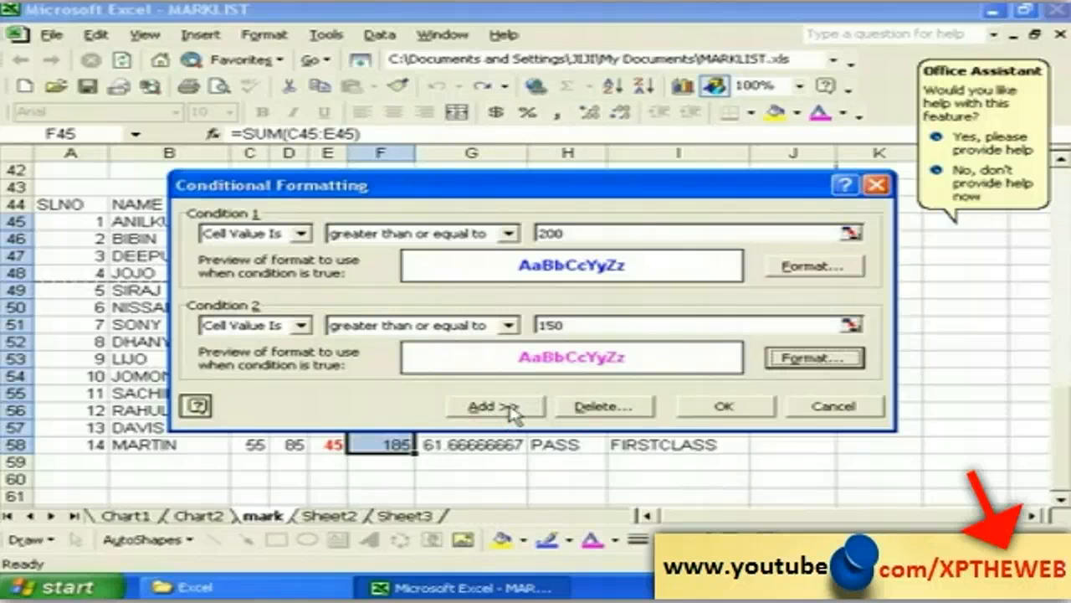
left_click(494, 407)
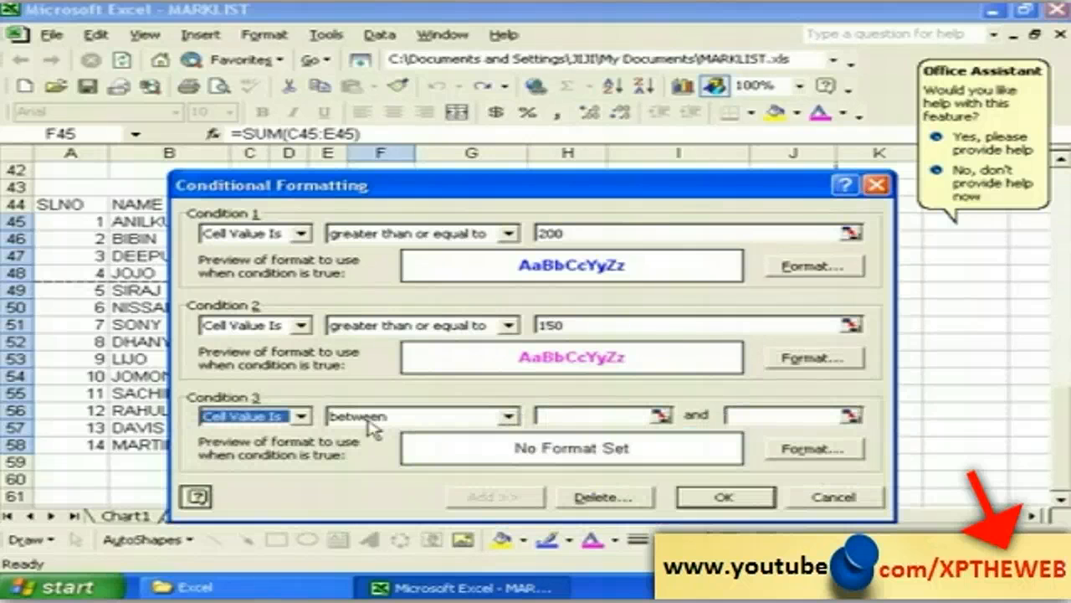
Step: Set condition 3 to totals less than 150 with a sea green outline border
left_click(508, 417)
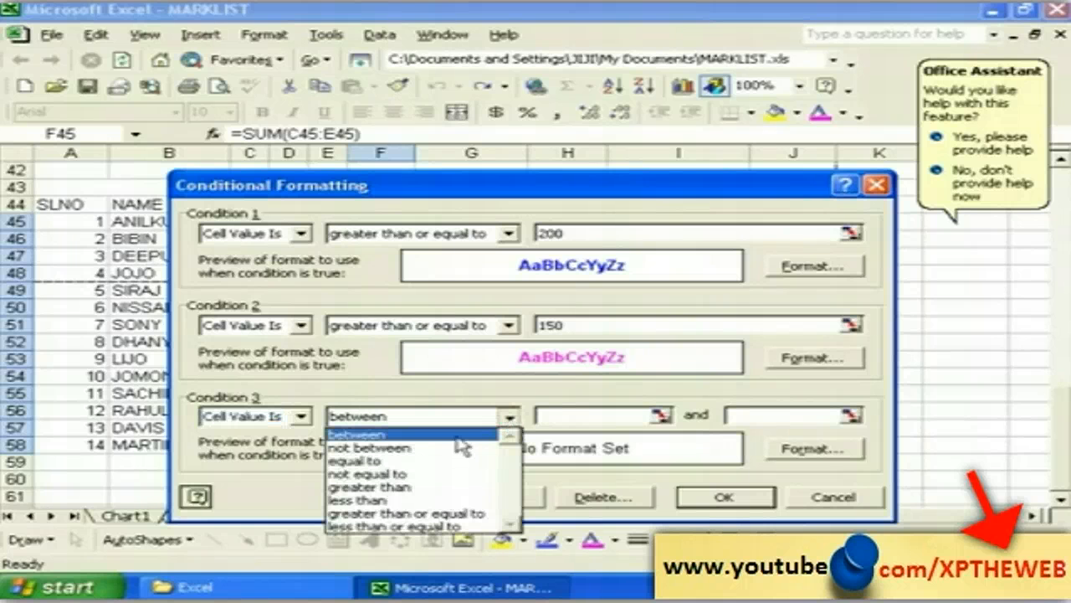
left_click(386, 501)
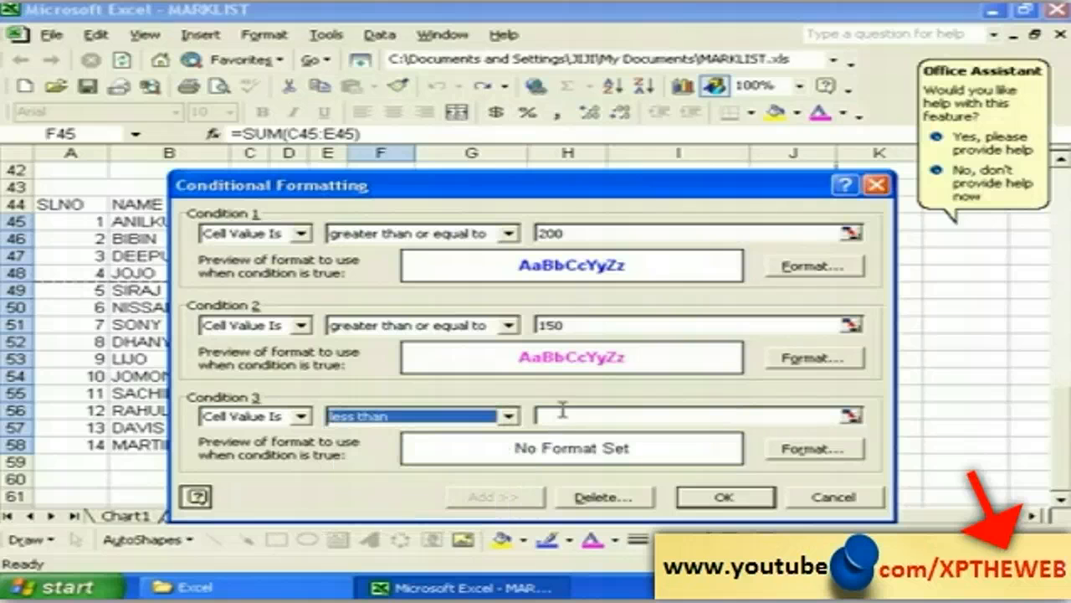
left_click(557, 417)
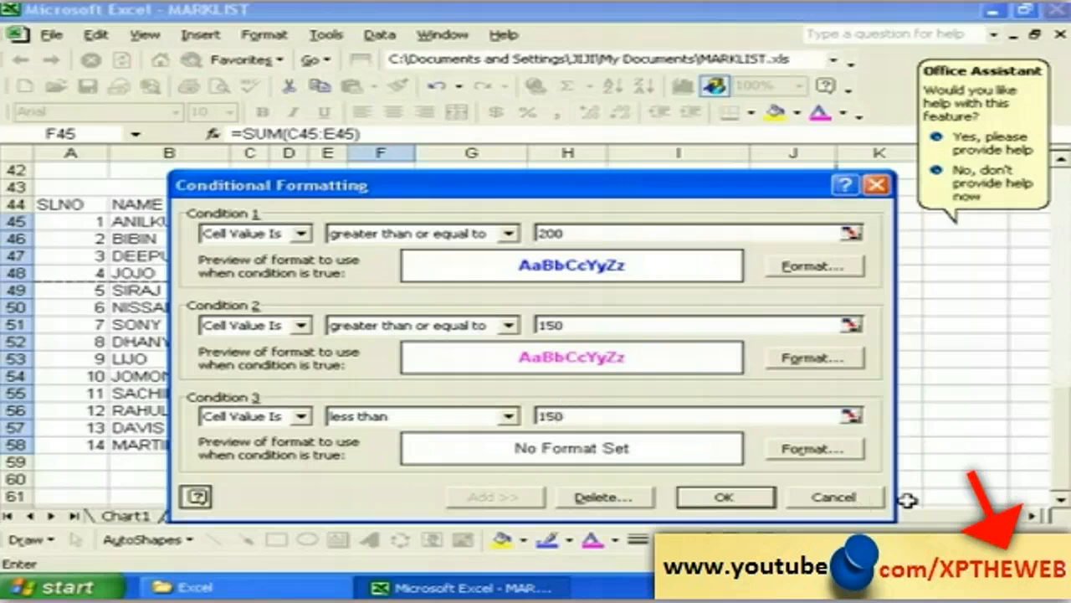
left_click(812, 450)
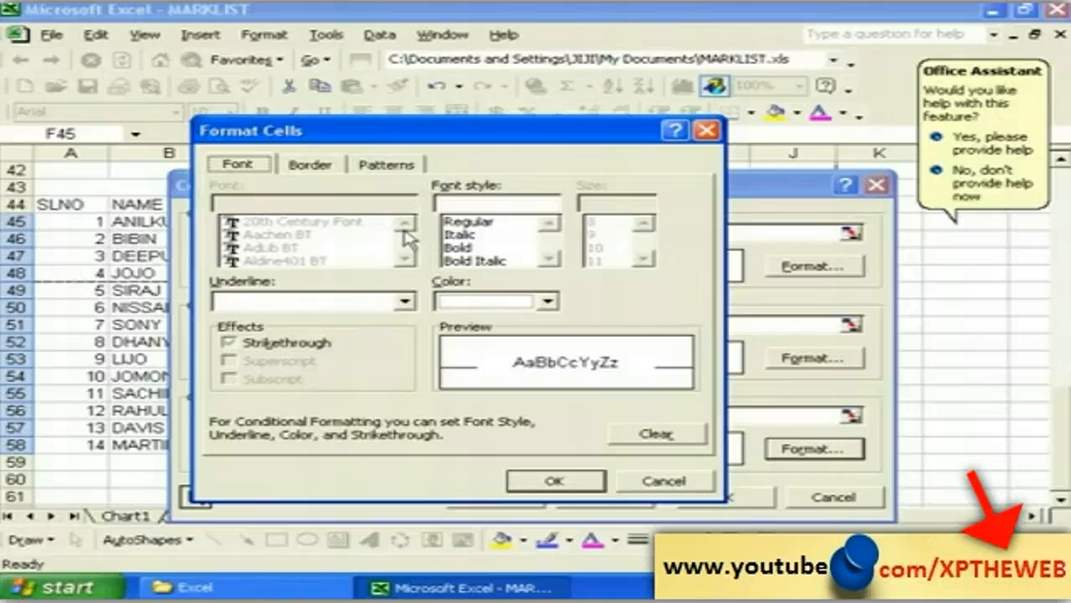
left_click(312, 167)
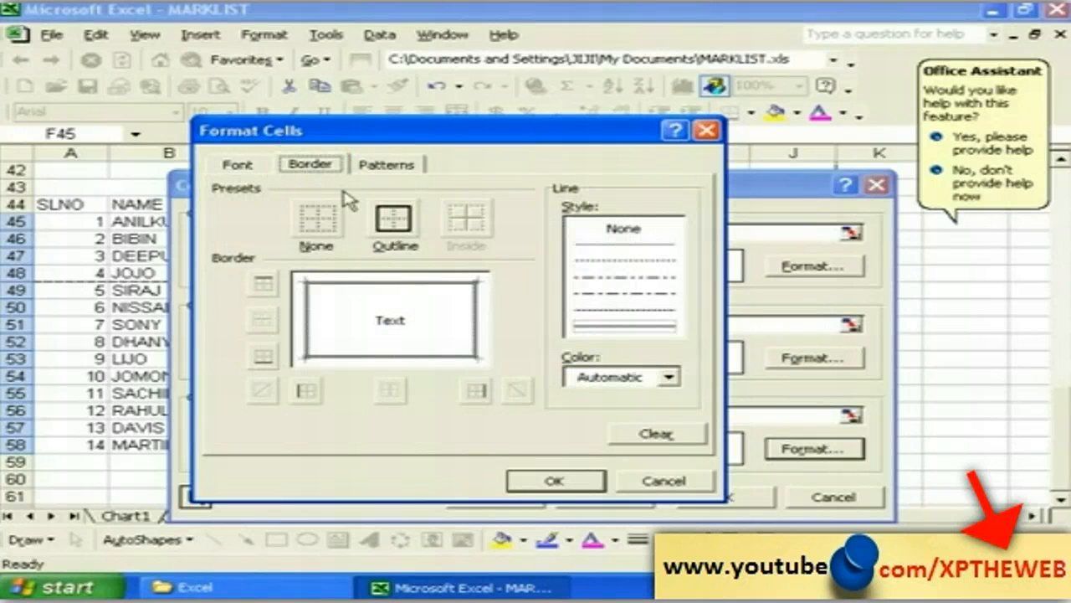
left_click(398, 224)
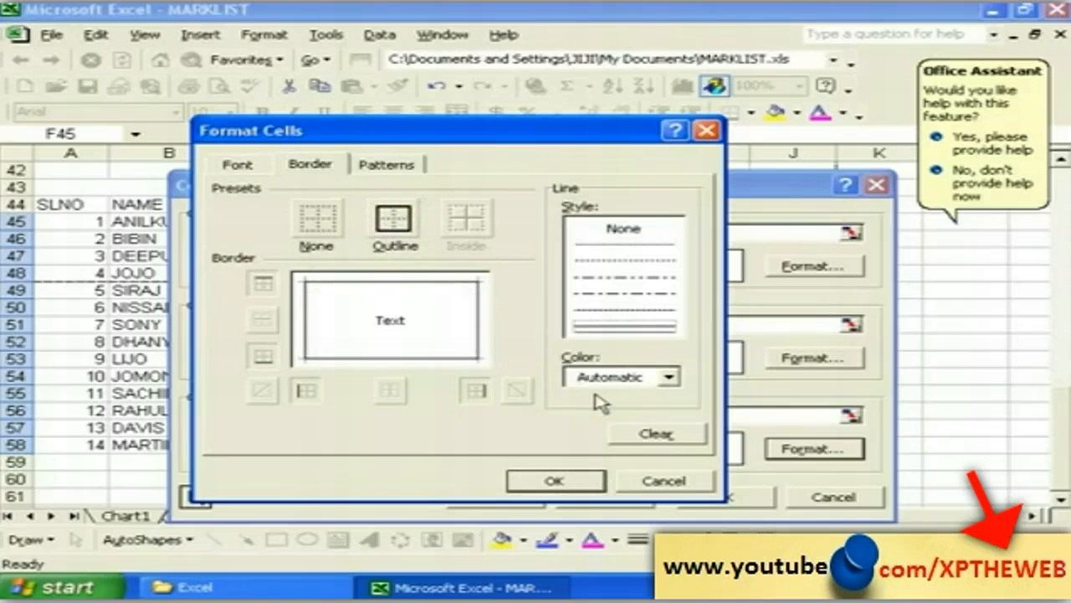
left_click(669, 378)
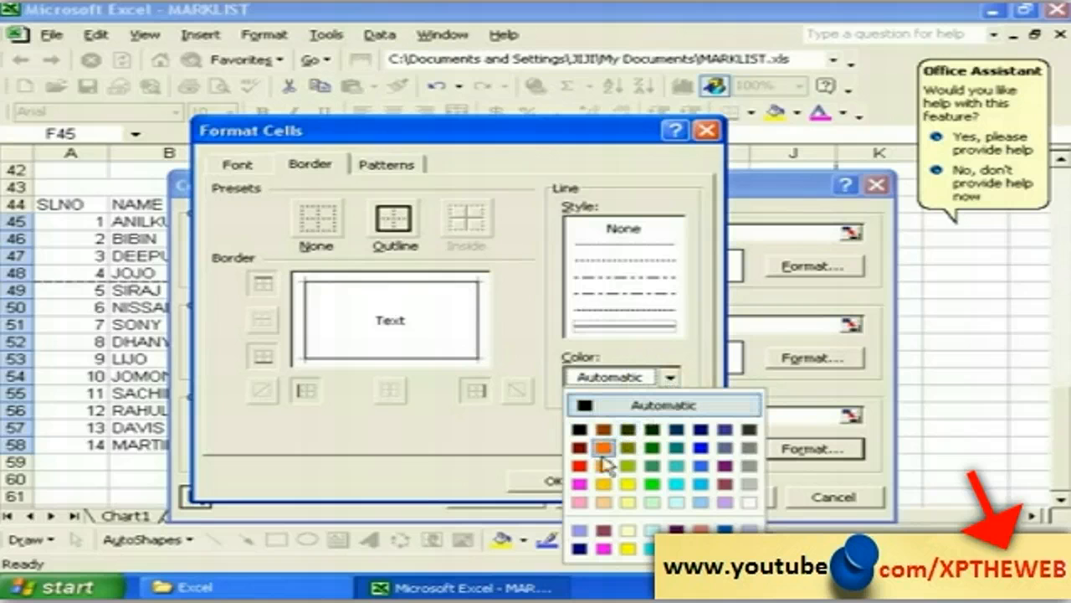
left_click(652, 466)
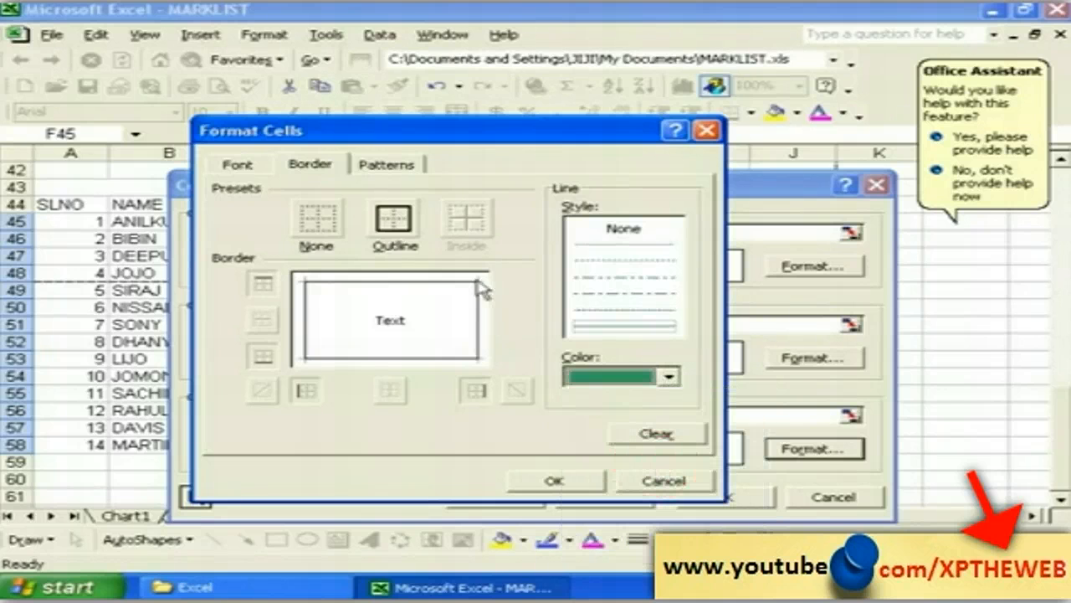
Step: Shade condition 3 cells orange and apply all three conditional rules
left_click(394, 171)
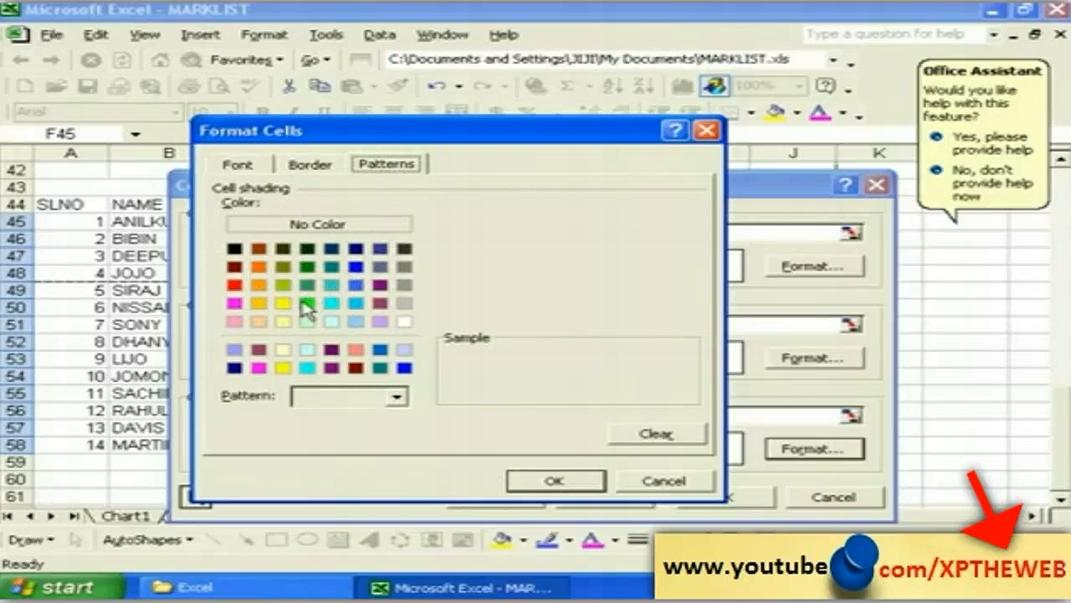
left_click(259, 286)
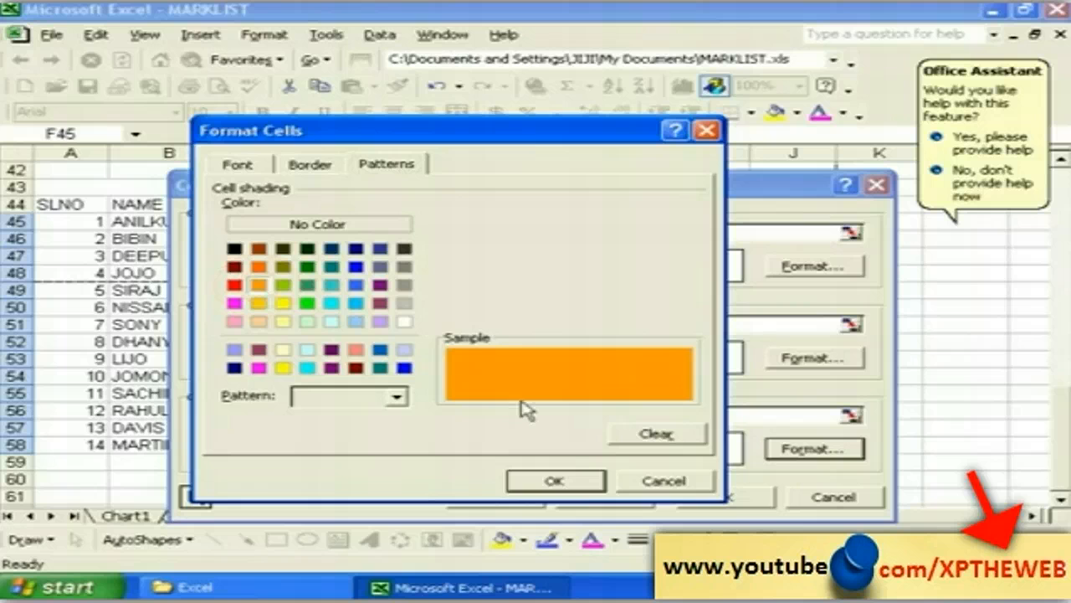
left_click(554, 480)
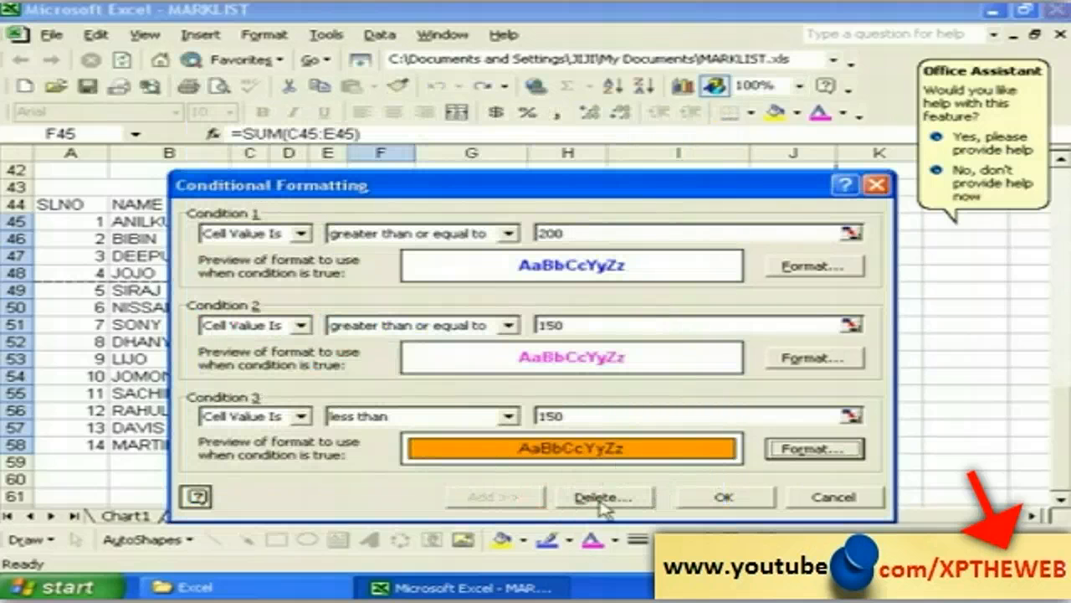
left_click(721, 497)
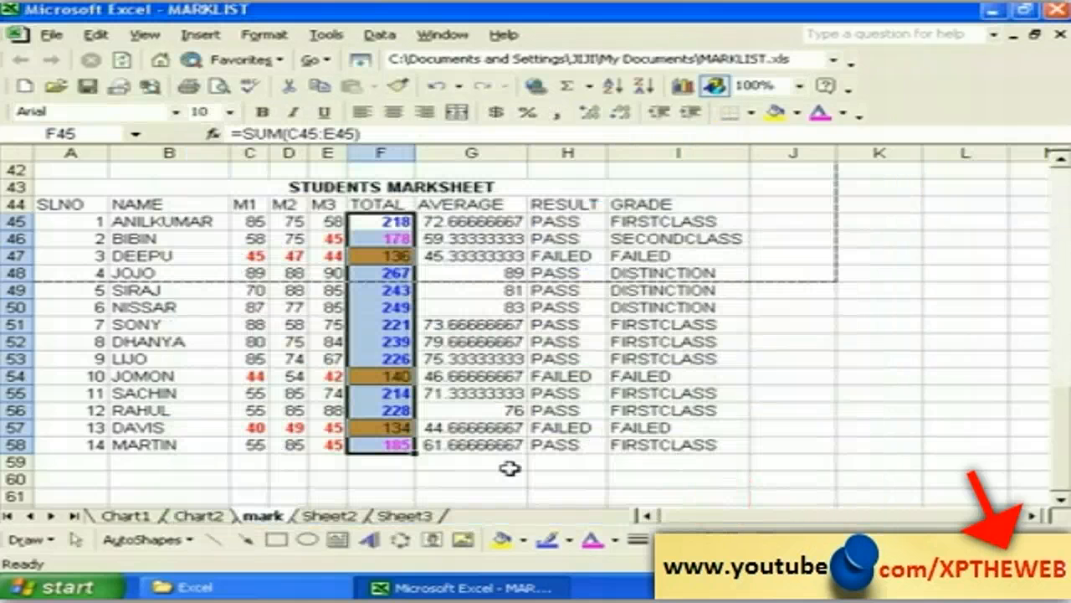
Step: Deselect the totals to reveal their blue, pink and orange formatting
left_click(502, 475)
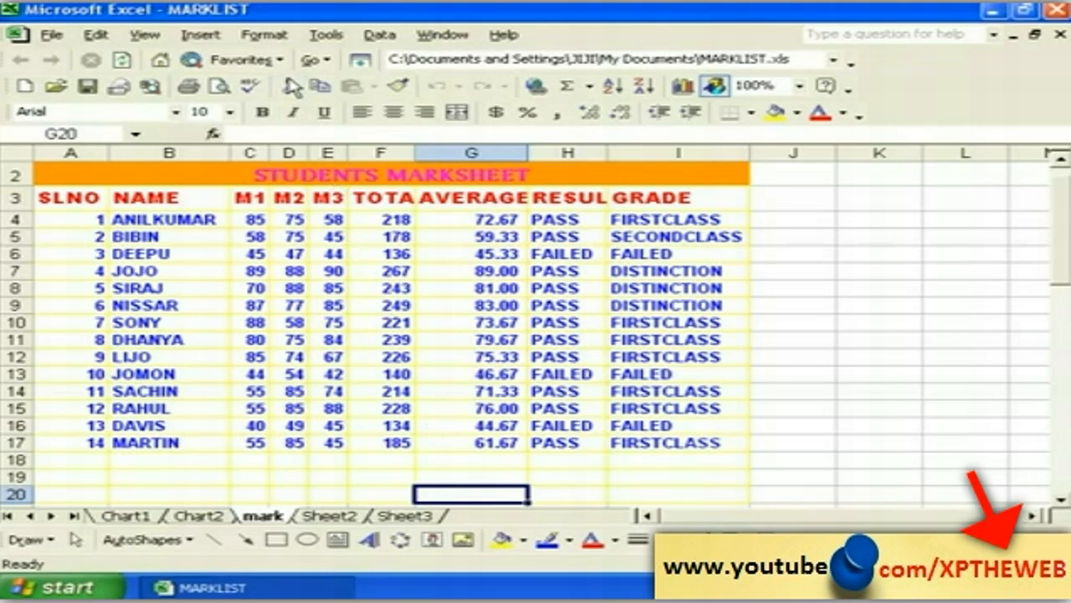
Step: Protect the mark sheet with a password via Protect Sheet, leaving Format cells unchecked
left_click(325, 35)
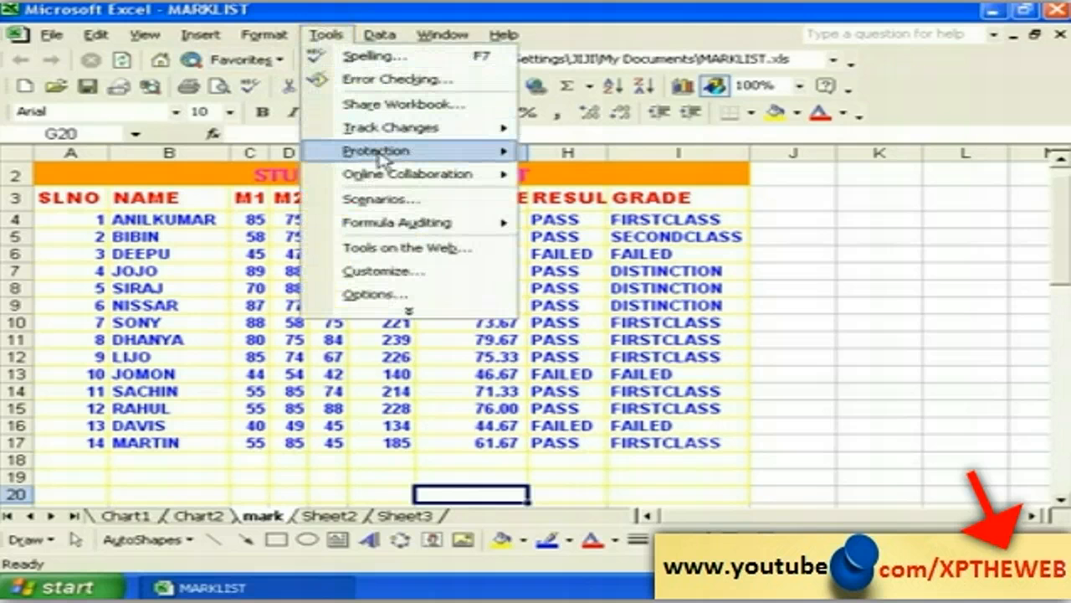
mouse_move(380, 159)
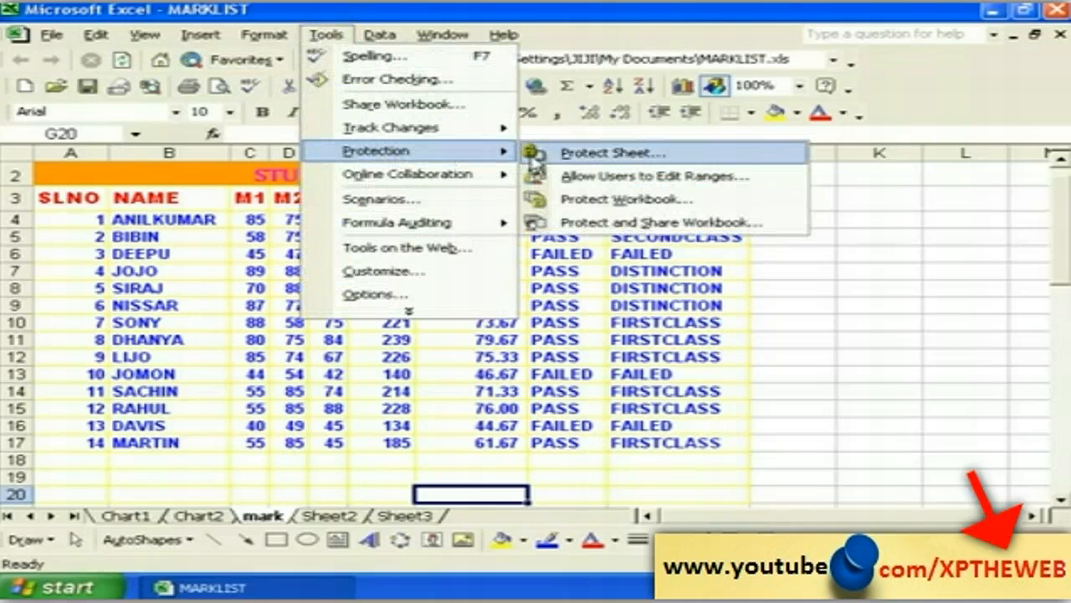
left_click(558, 156)
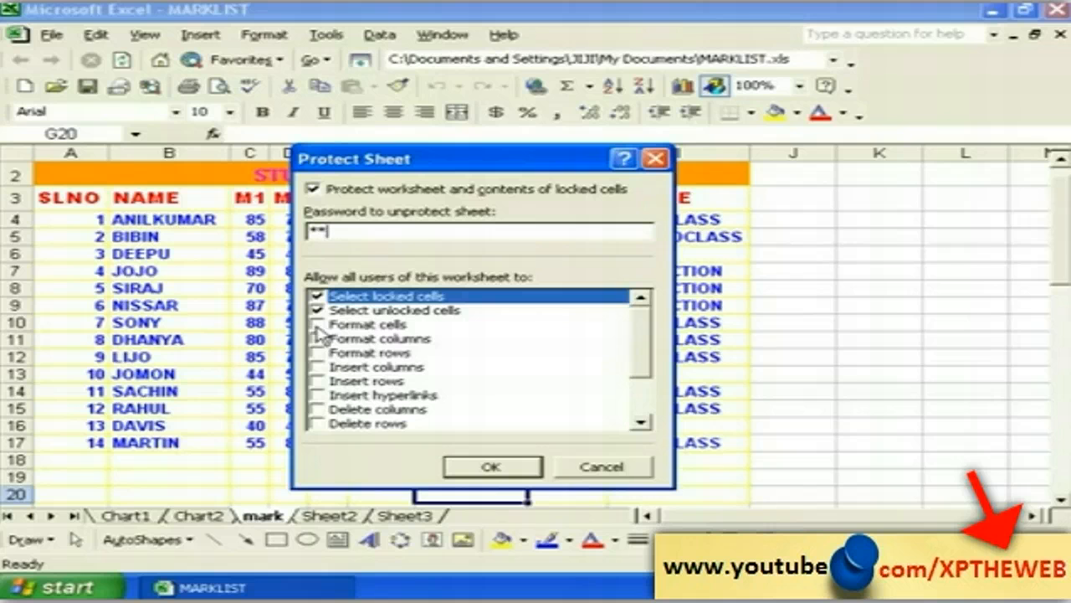
left_click(317, 325)
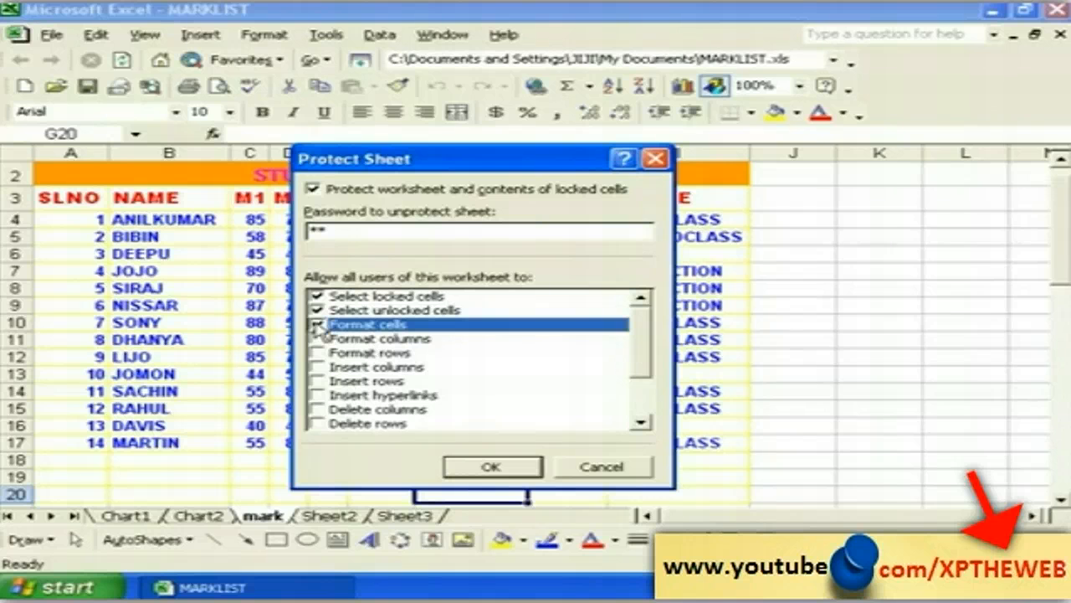
left_click(317, 325)
left_click(492, 467)
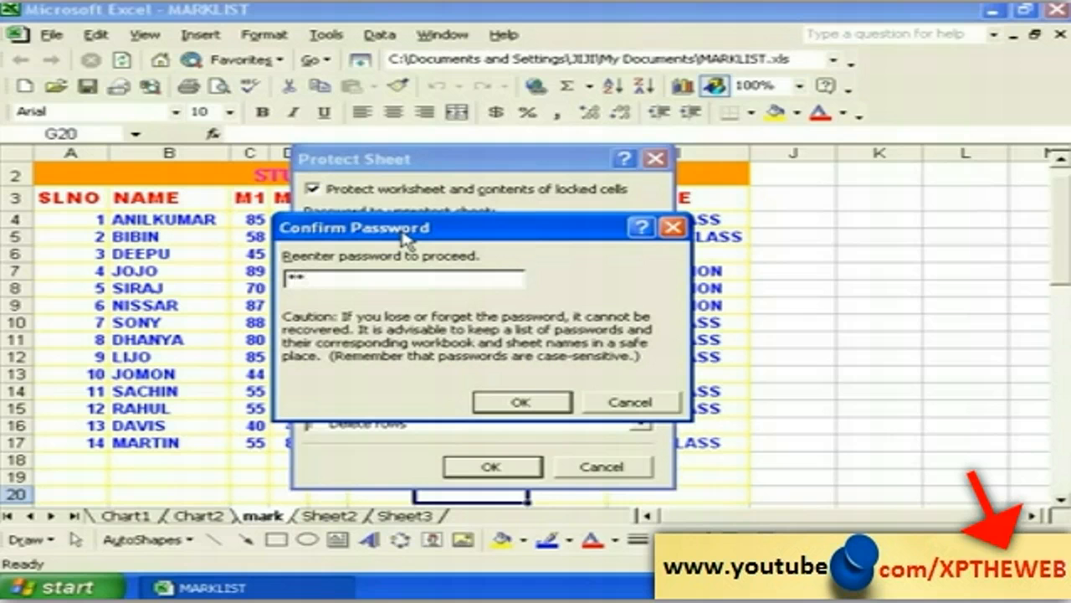
Step: Confirm the password, then try editing G19 and dismiss the protection warning
left_click(521, 403)
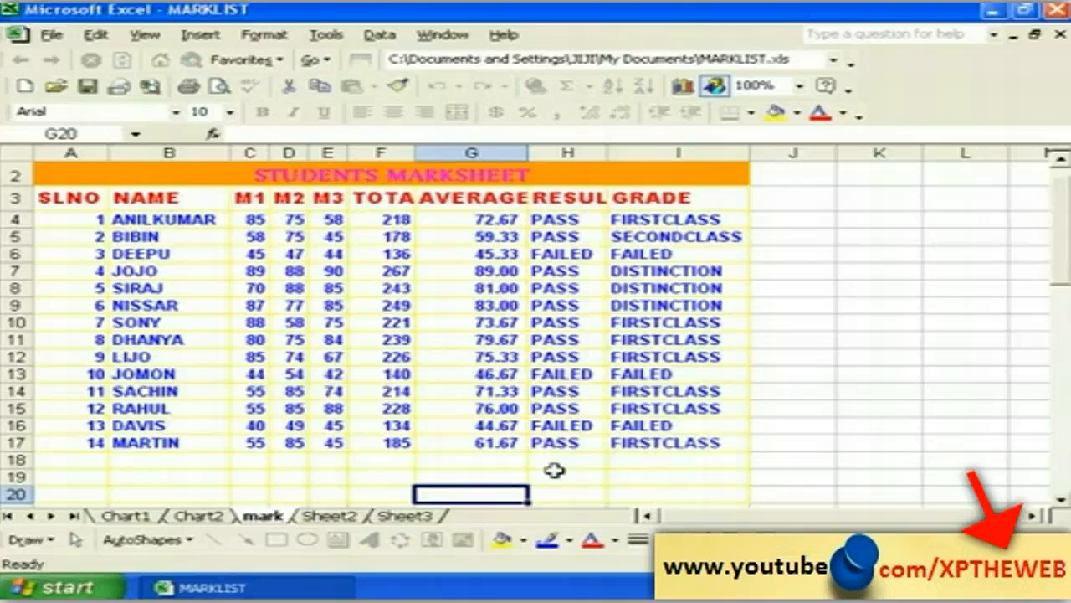
left_click(457, 475)
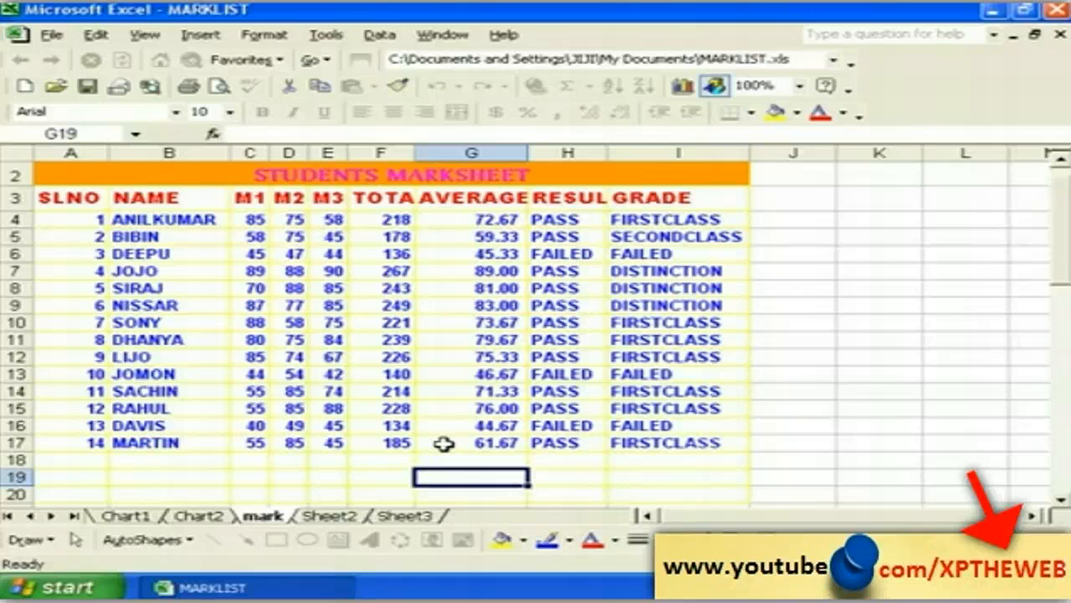
left_click(517, 490)
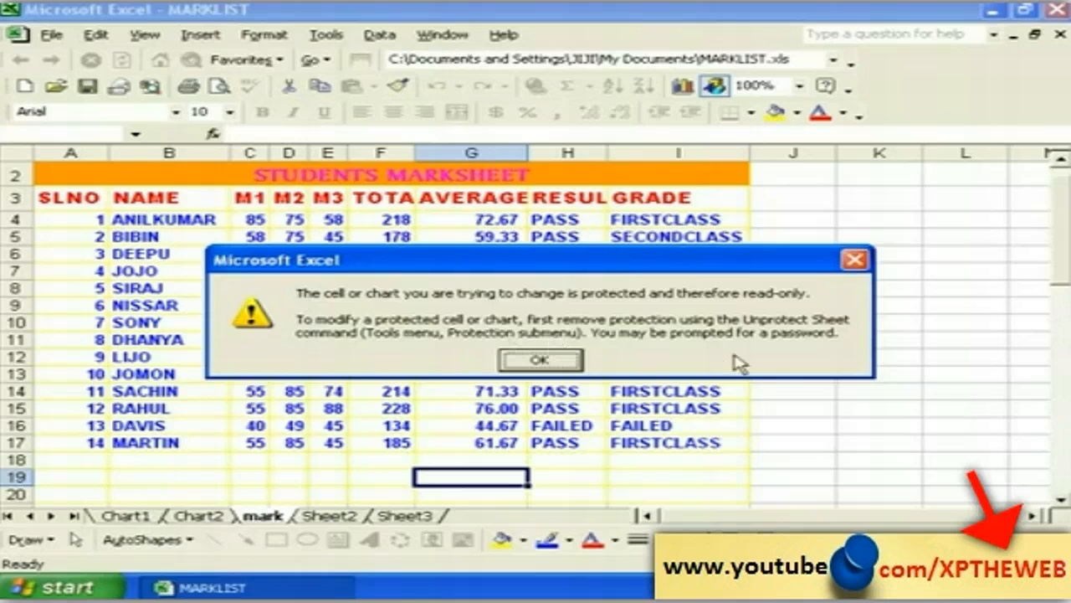
left_click(542, 360)
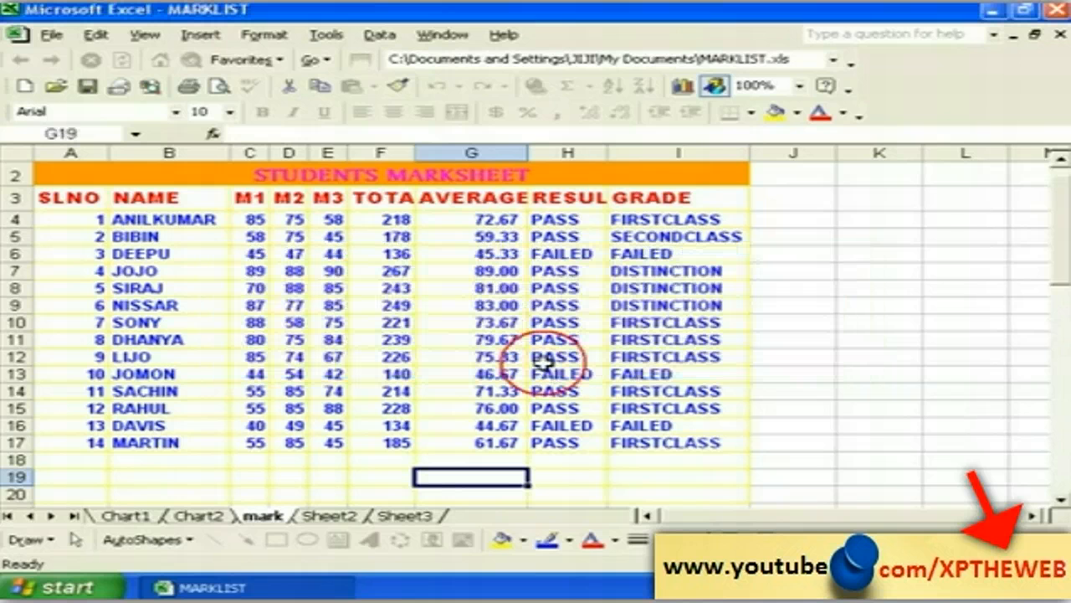
Step: Select cells H19, D19, F19, B19 and G19 on the protected sheet
left_click(590, 474)
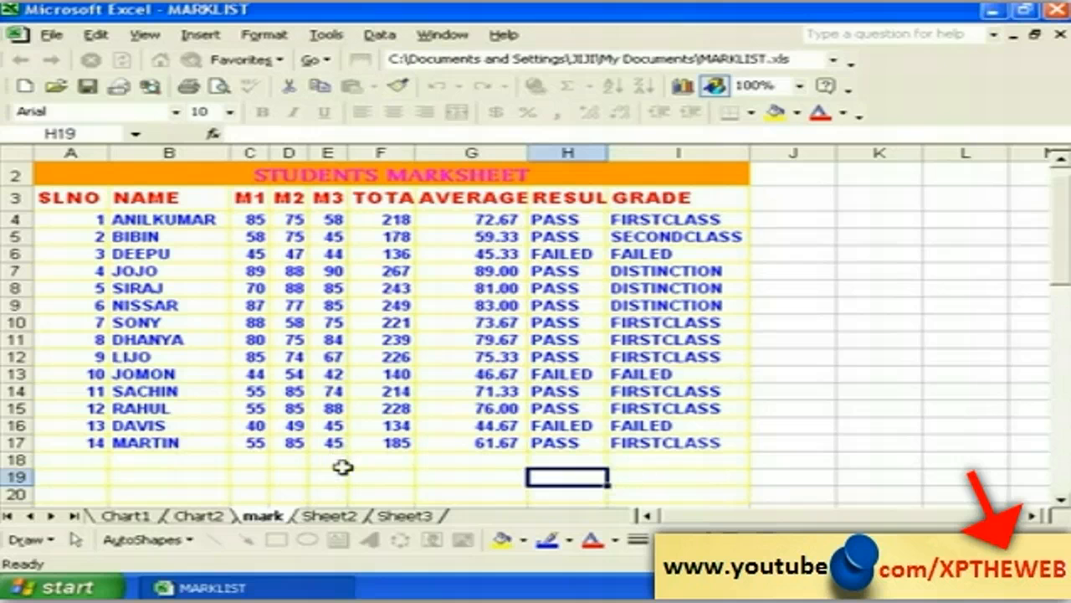
left_click(280, 473)
left_click(376, 478)
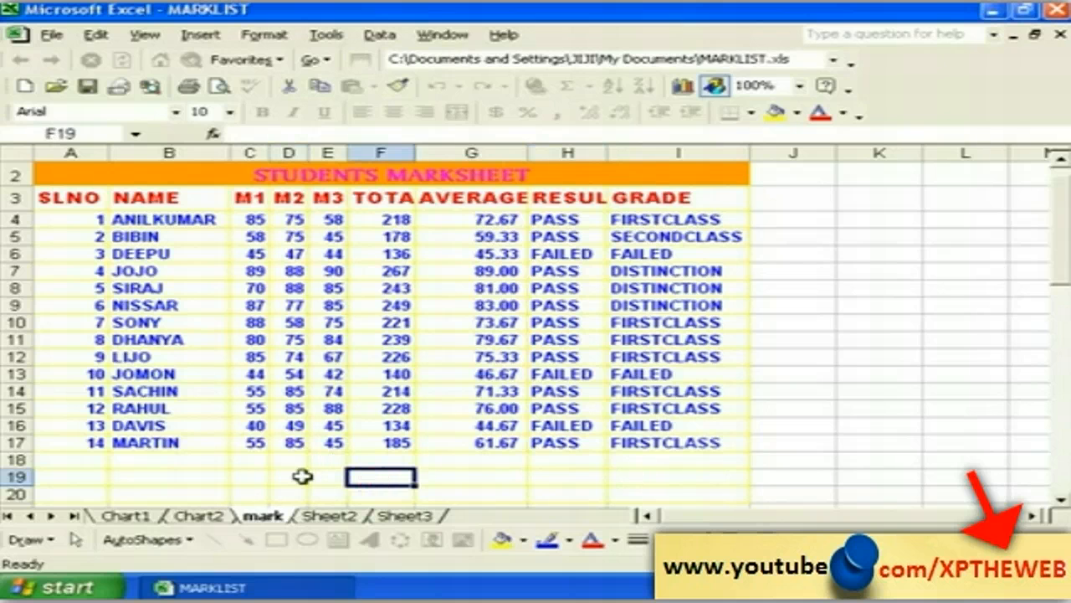
left_click(188, 475)
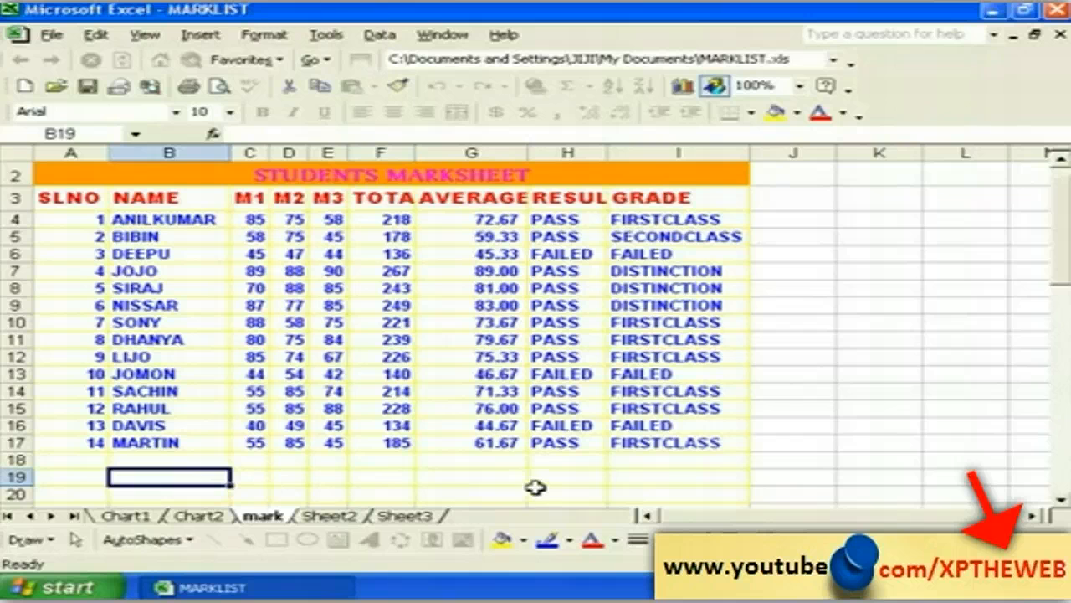
left_click(510, 477)
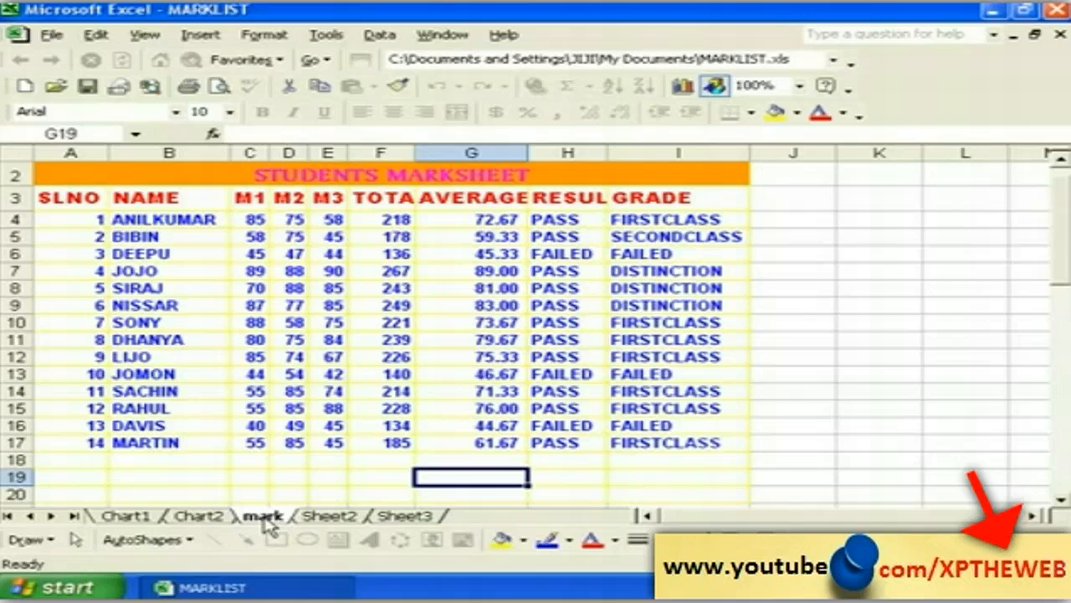
Step: Check the mark tab's sheet options, then select cell G19
right_click(265, 516)
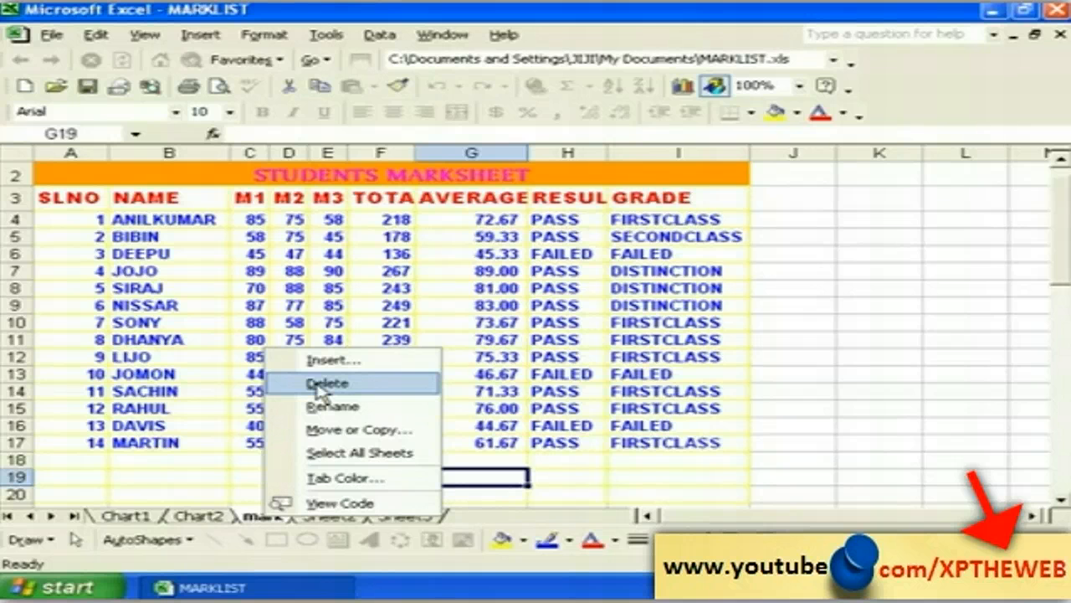
left_click(227, 476)
left_click(456, 476)
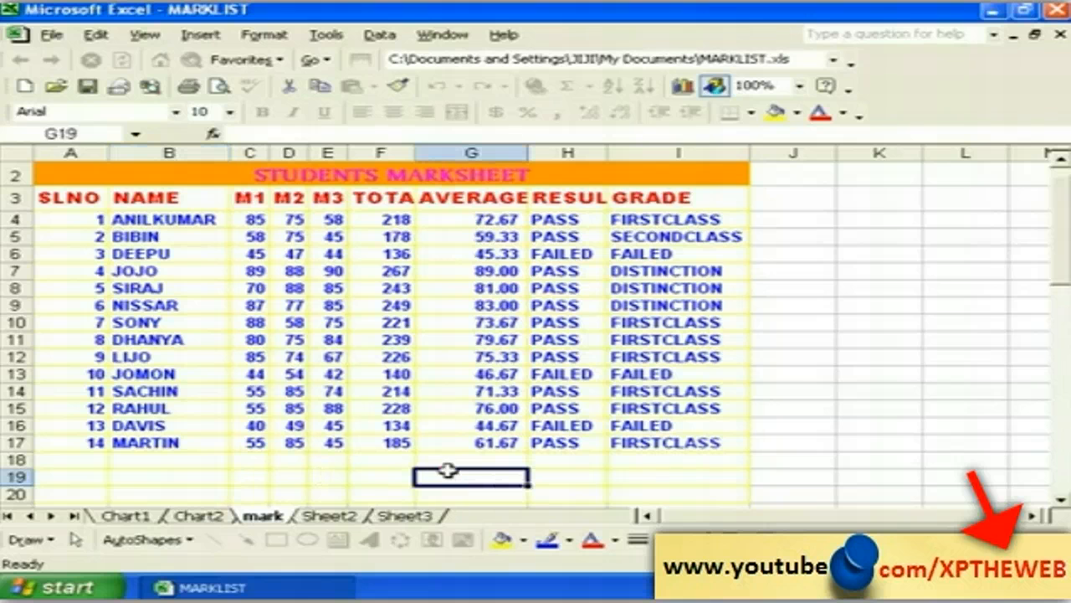
Step: Protect the workbook structure with a password using Protect Workbook
left_click(325, 35)
mouse_move(413, 155)
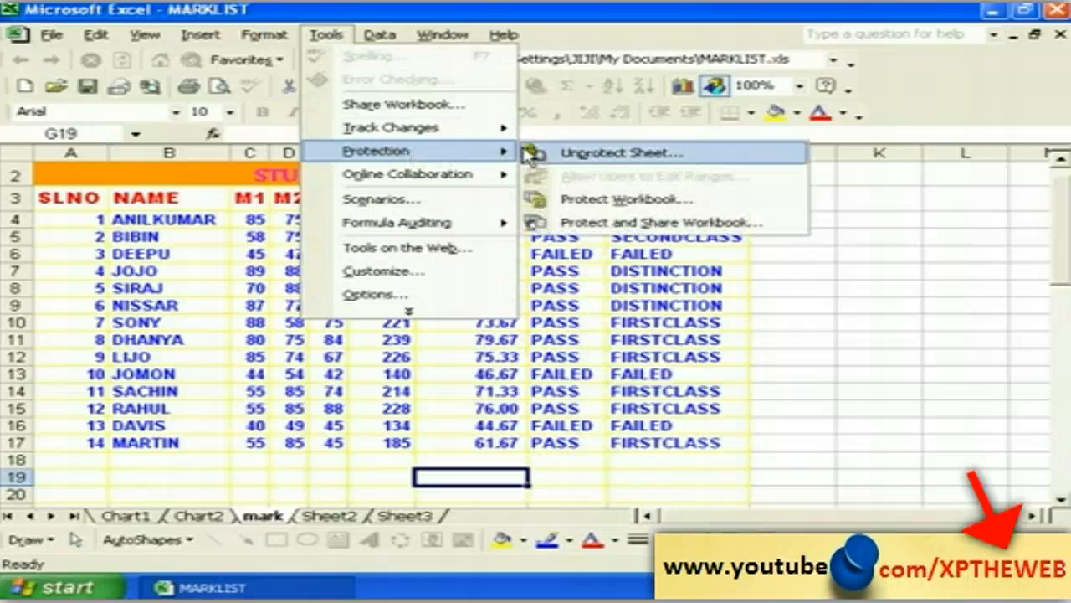
left_click(616, 200)
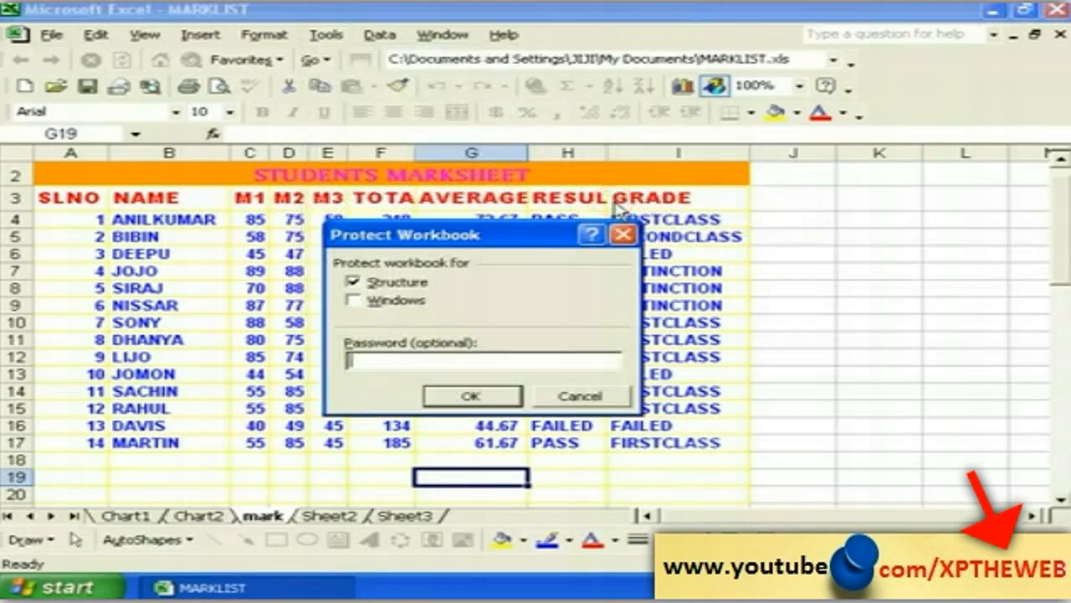
left_click_drag(484, 250, 498, 258)
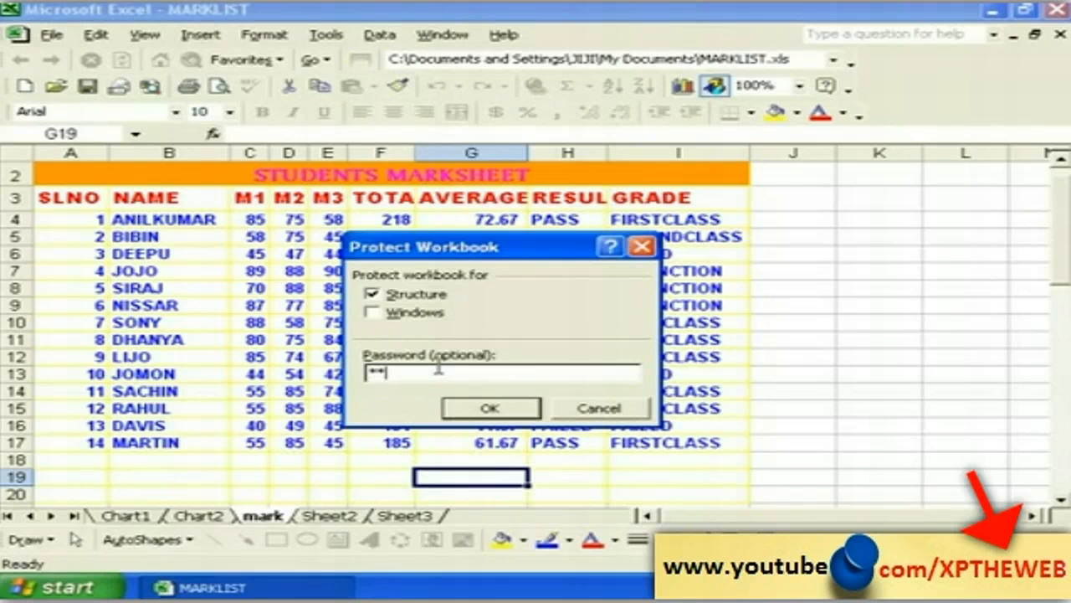
left_click(474, 409)
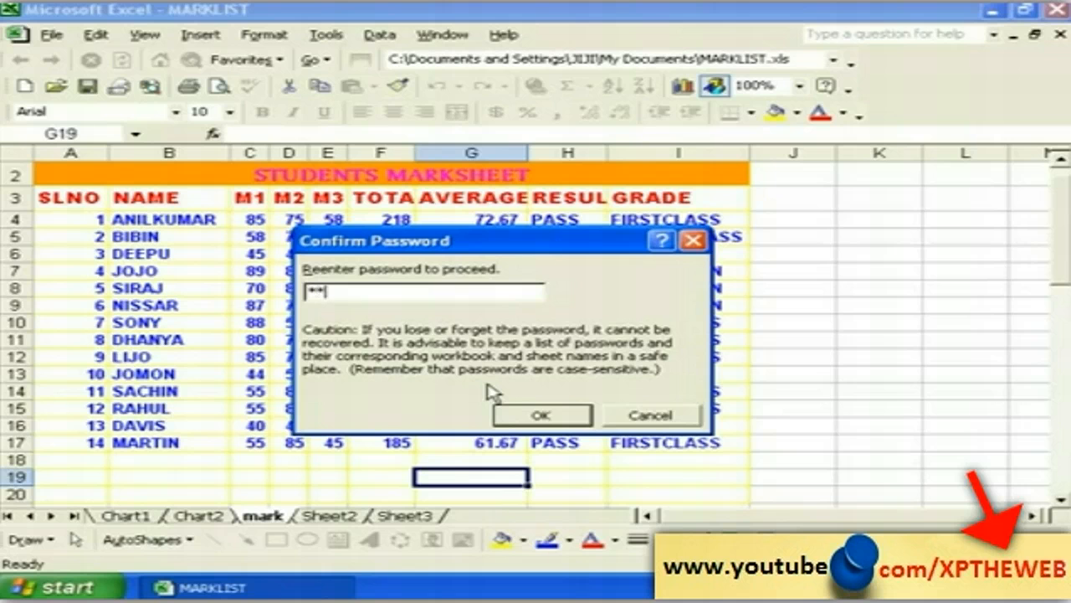
Step: Confirm the workbook password, select D20 and C20, and check the mark sheet's options
left_click(540, 414)
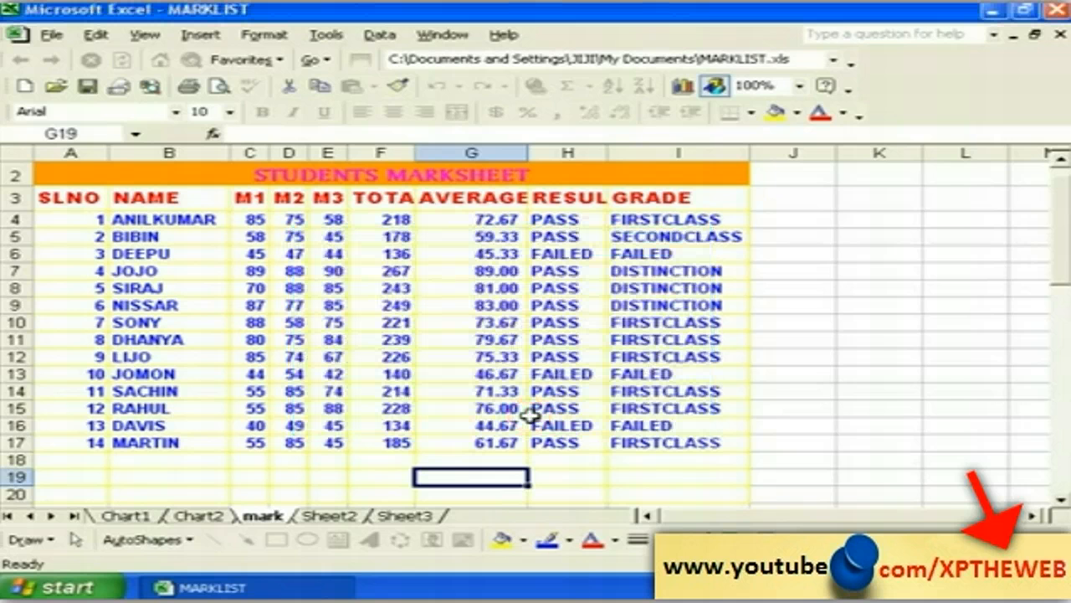
left_click(289, 492)
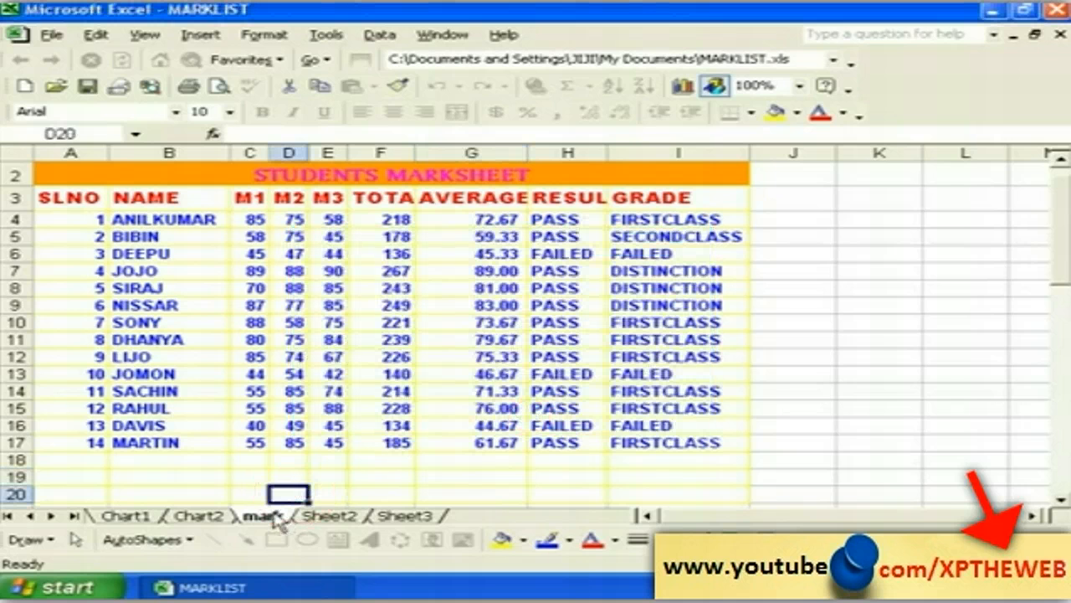
left_click(250, 494)
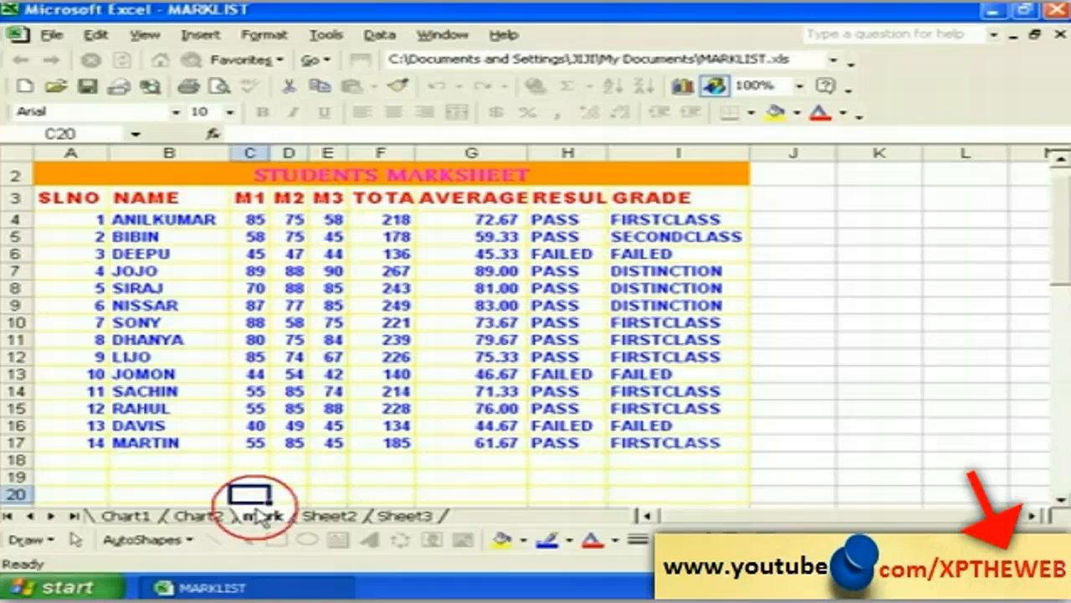
right_click(262, 516)
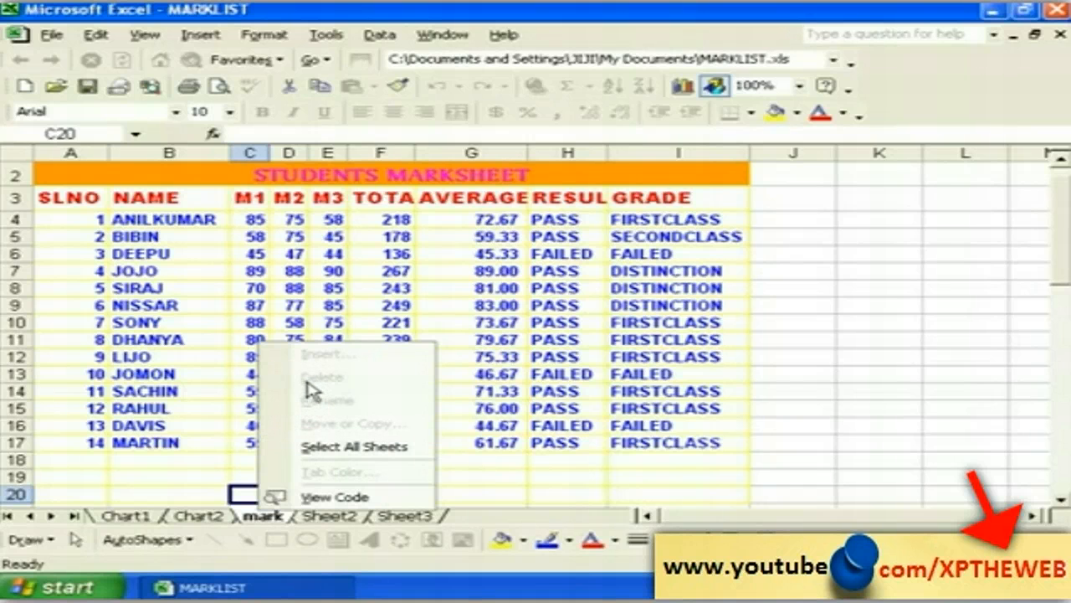
left_click(202, 477)
Step: Visit Sheet2 and Sheet3, checking each sheet's tab options
left_click(328, 515)
right_click(328, 513)
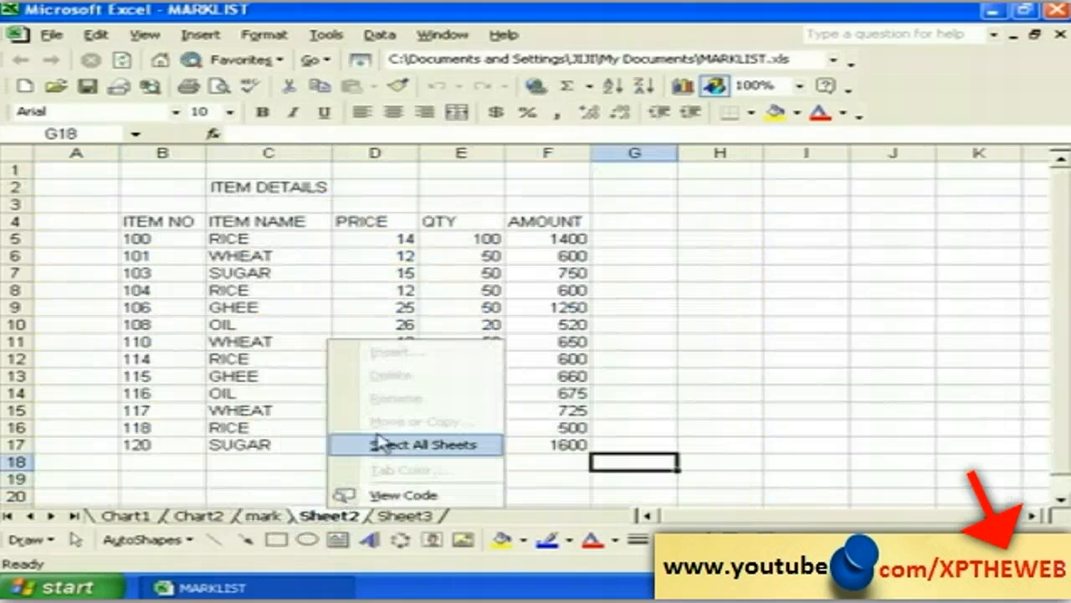
left_click(290, 476)
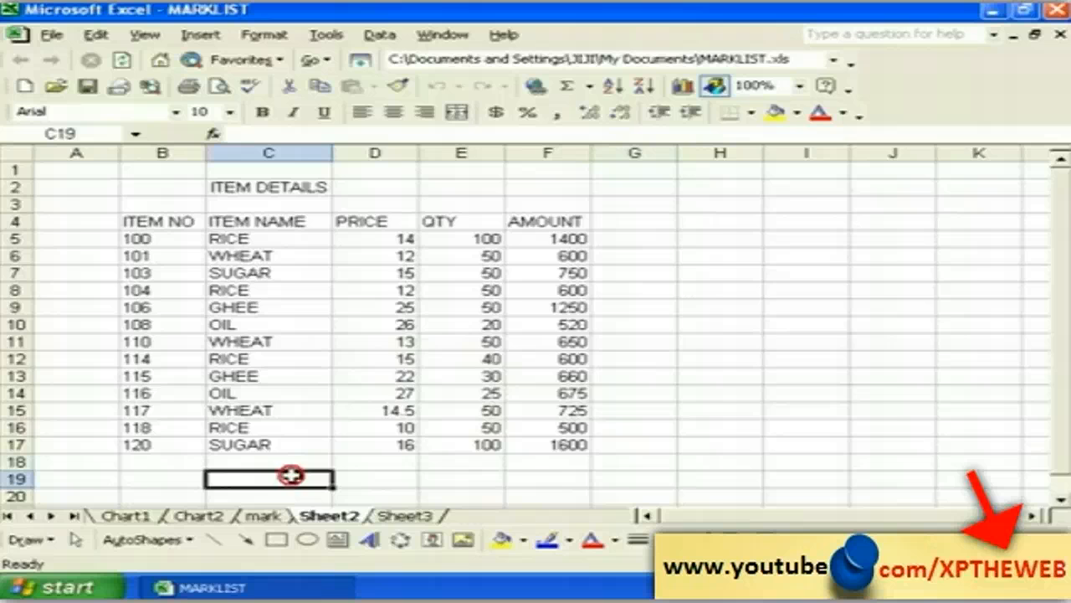
left_click(403, 515)
right_click(404, 514)
left_click(333, 426)
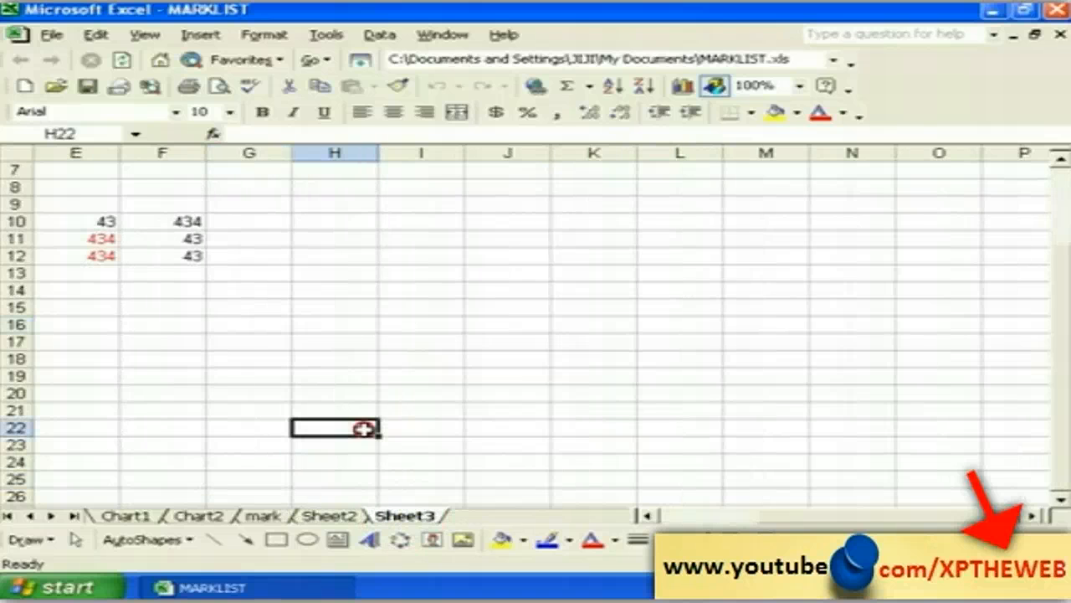
Step: View the Chart2 sheet, return to the mark sheet and select E19 then G20
left_click(209, 517)
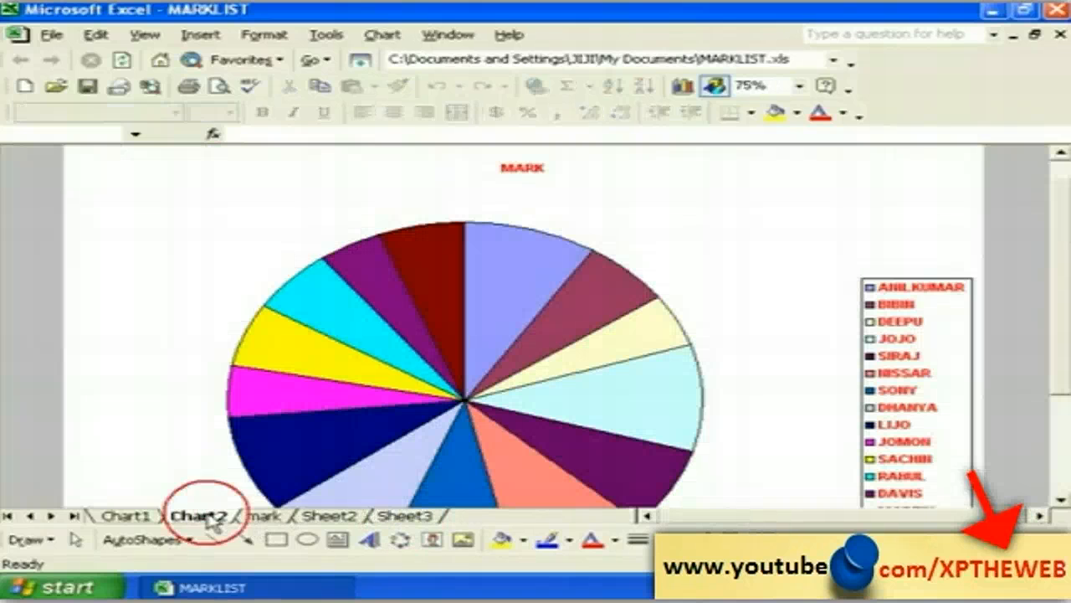
left_click(262, 517)
left_click(331, 477)
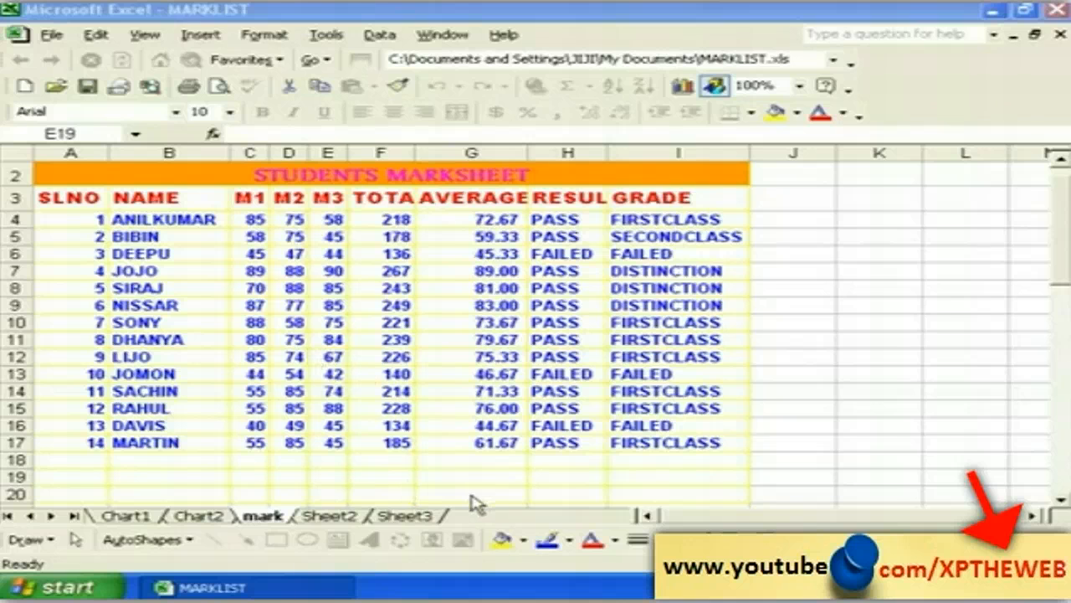
left_click(471, 494)
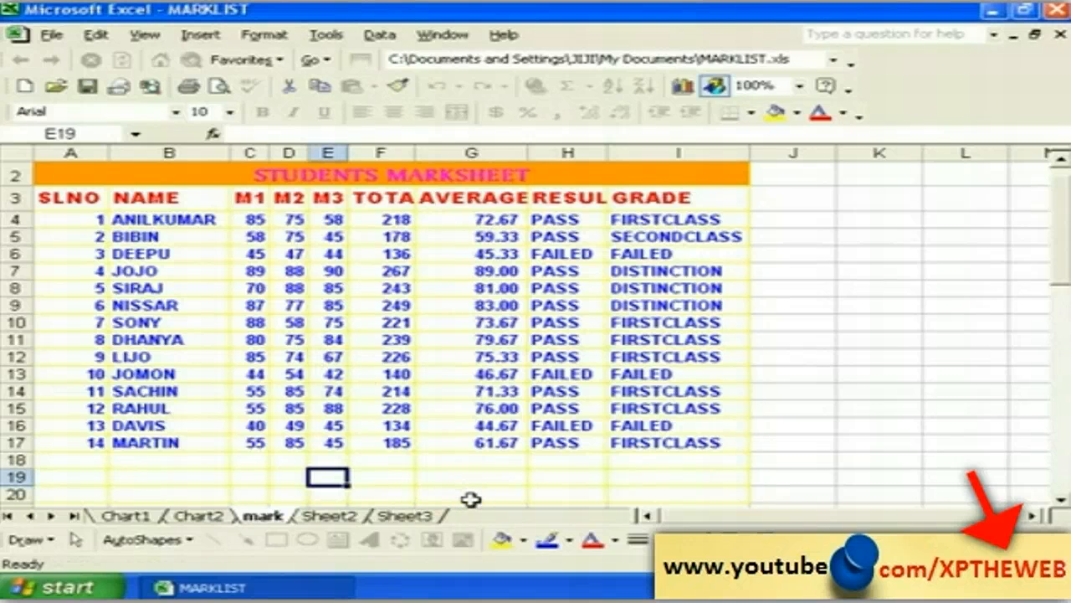
left_click(466, 496)
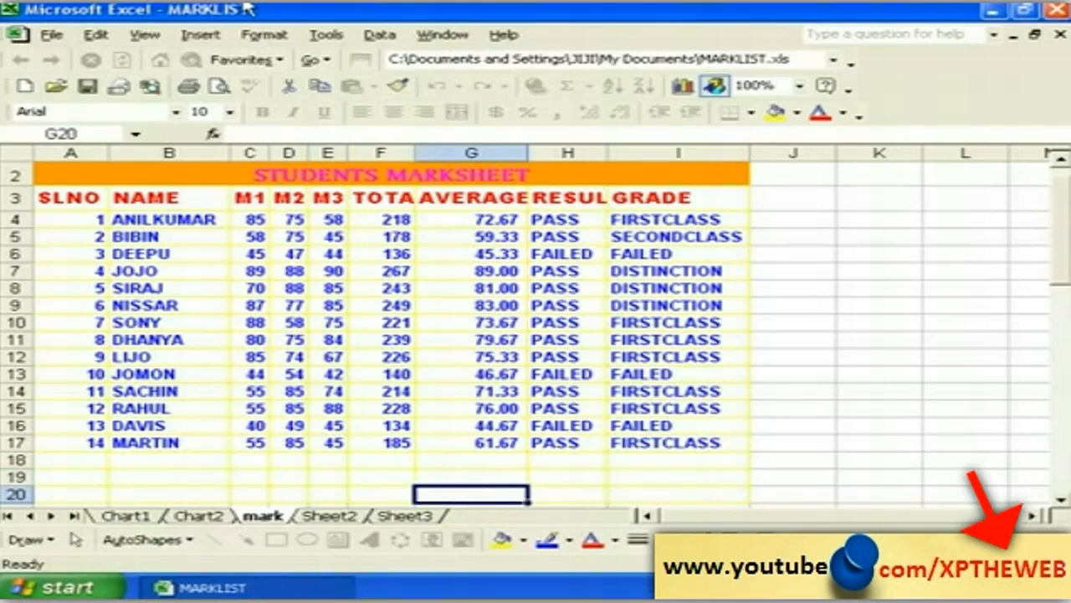
Step: Unprotect the mark sheet by entering its password
left_click(328, 34)
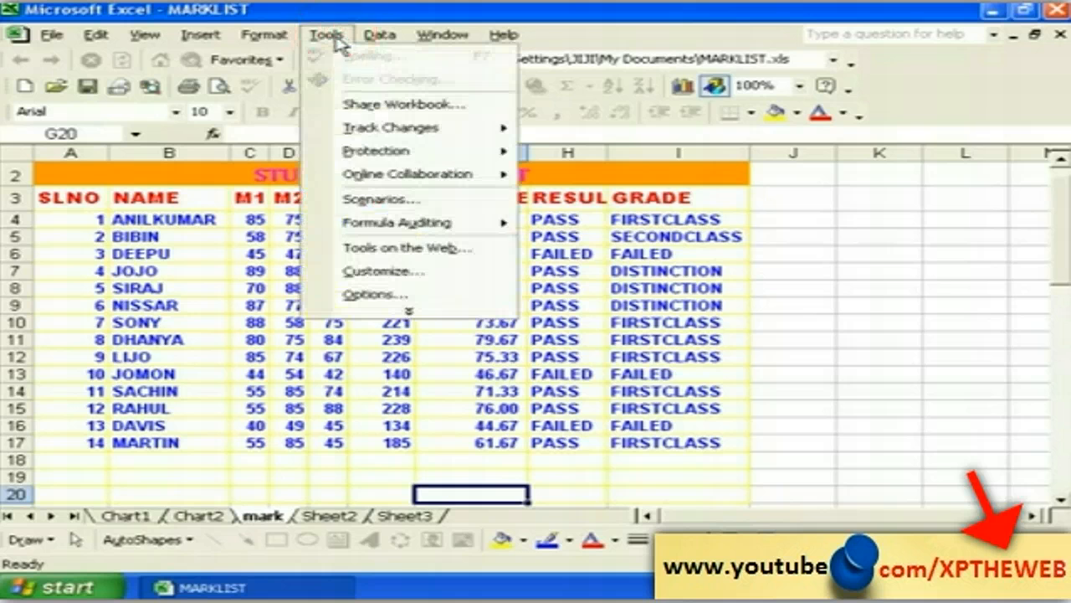
mouse_move(425, 157)
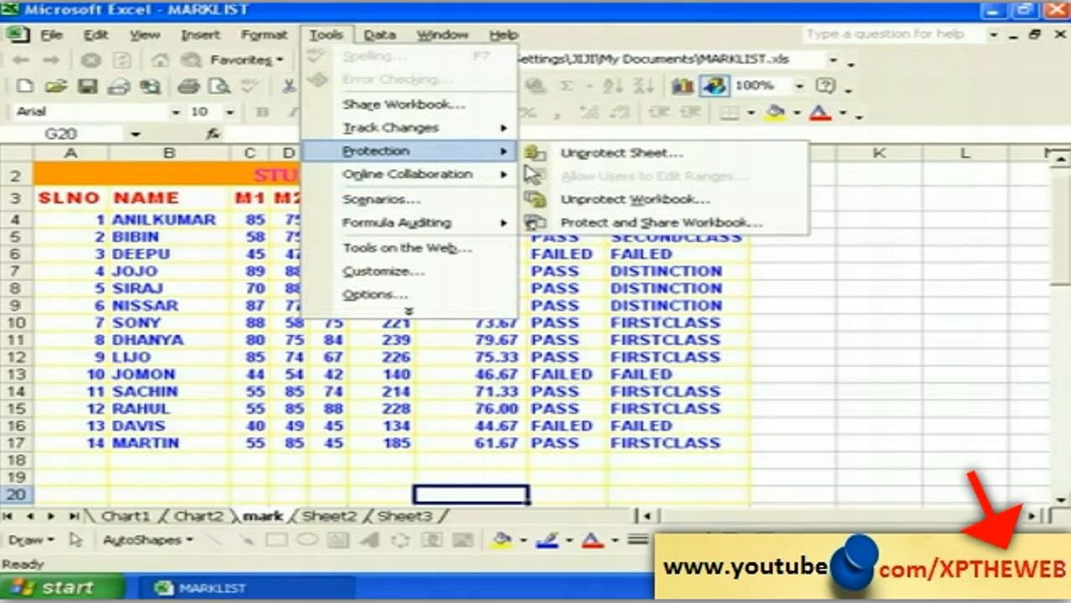
left_click(599, 156)
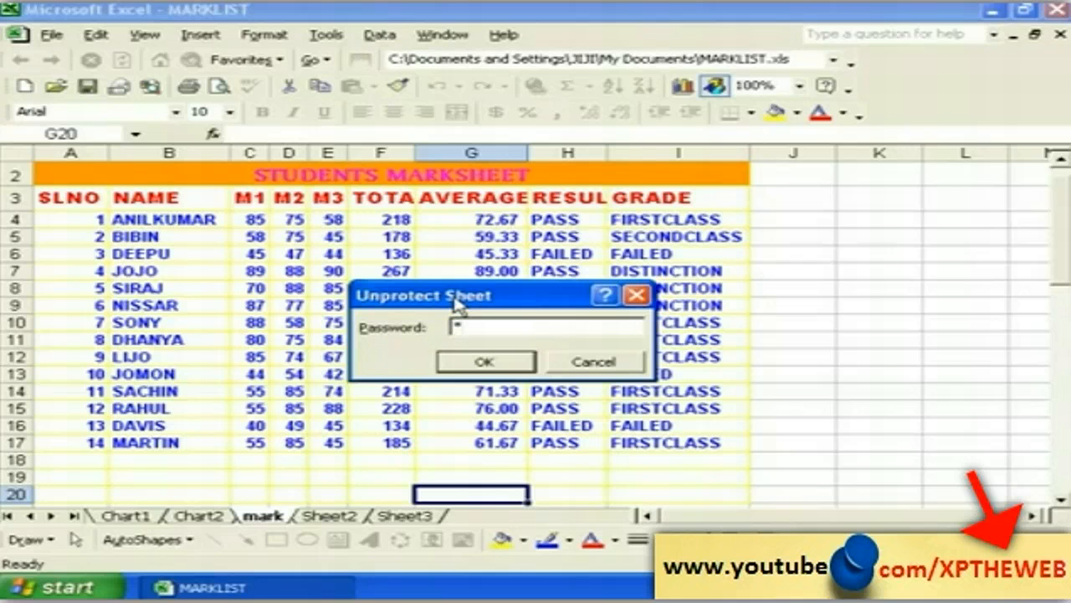
left_click(477, 366)
Step: Test editing by entering 'sfdfdf' in H19, then delete it
left_click(580, 478)
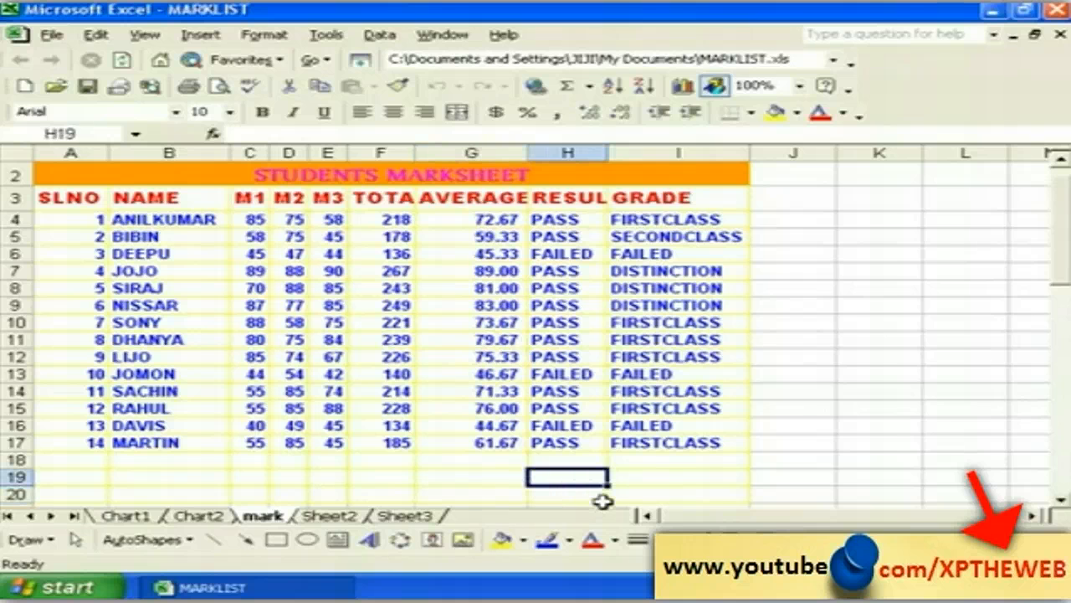
type("sfdfdf")
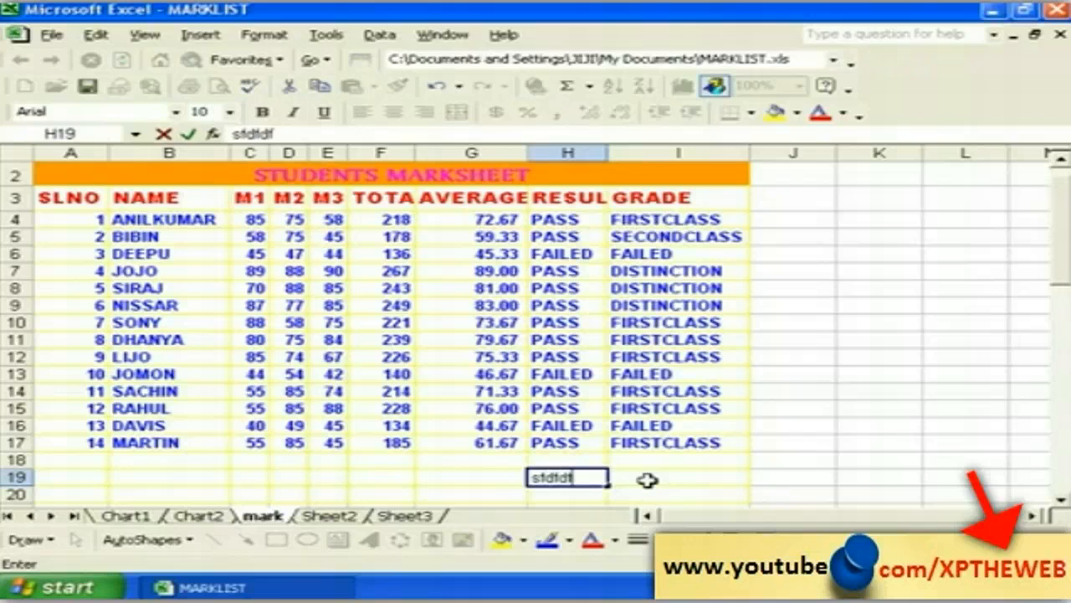
left_click(639, 478)
left_click(555, 478)
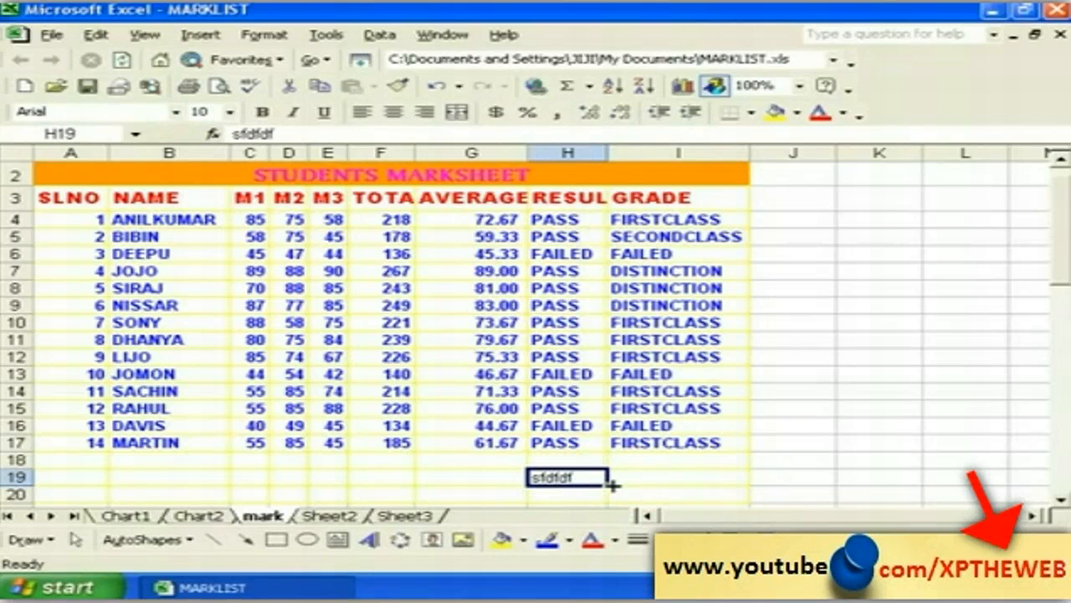
key("Delete")
left_click(430, 481)
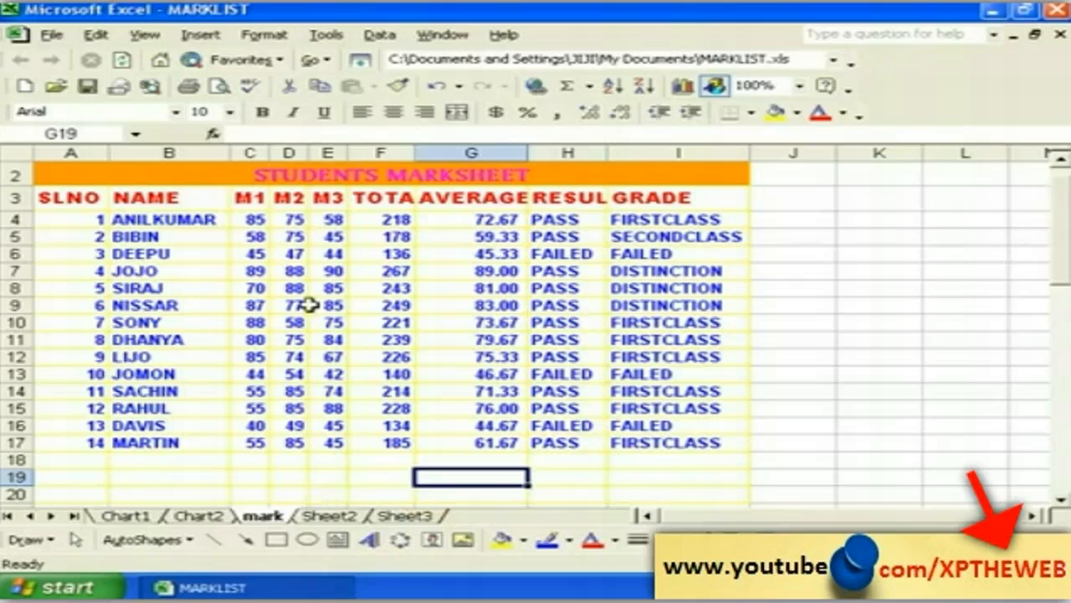
left_click(326, 35)
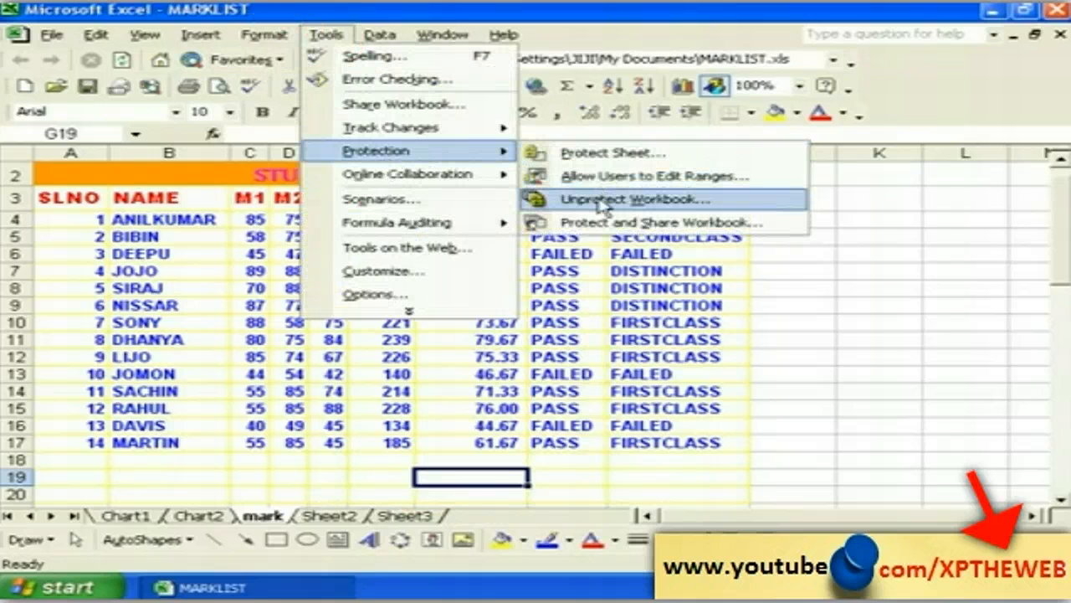
Step: Unprotect the MARKLIST workbook by entering its password
left_click(601, 207)
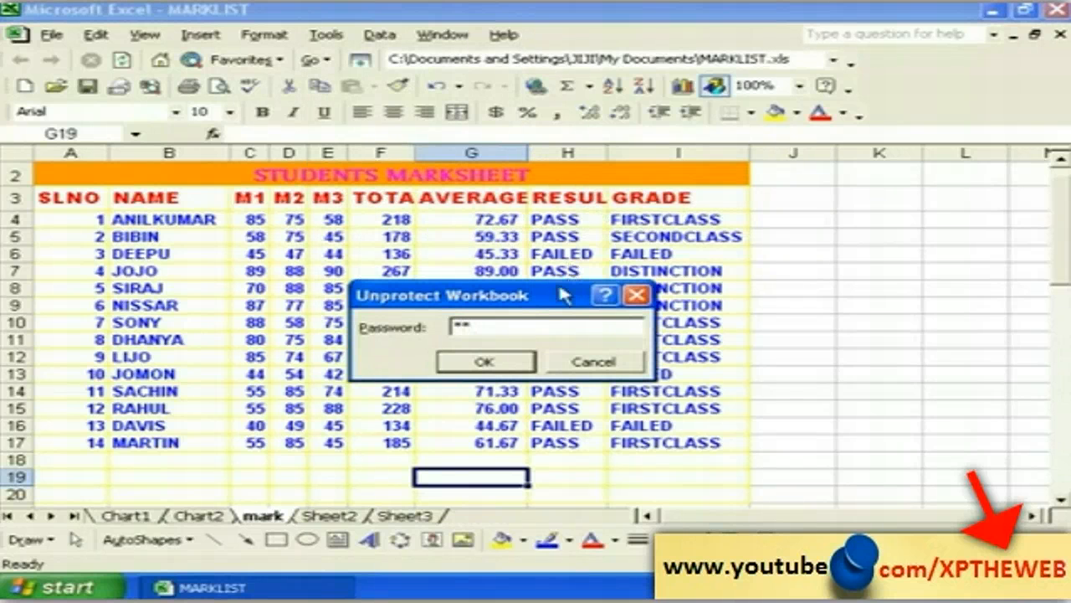
left_click(484, 363)
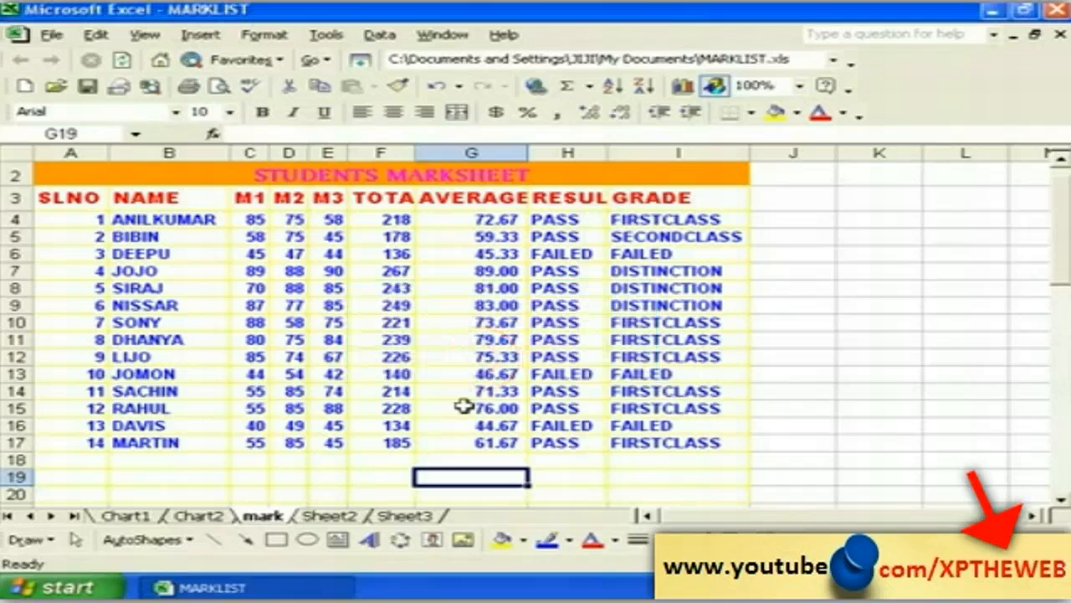
left_click(330, 475)
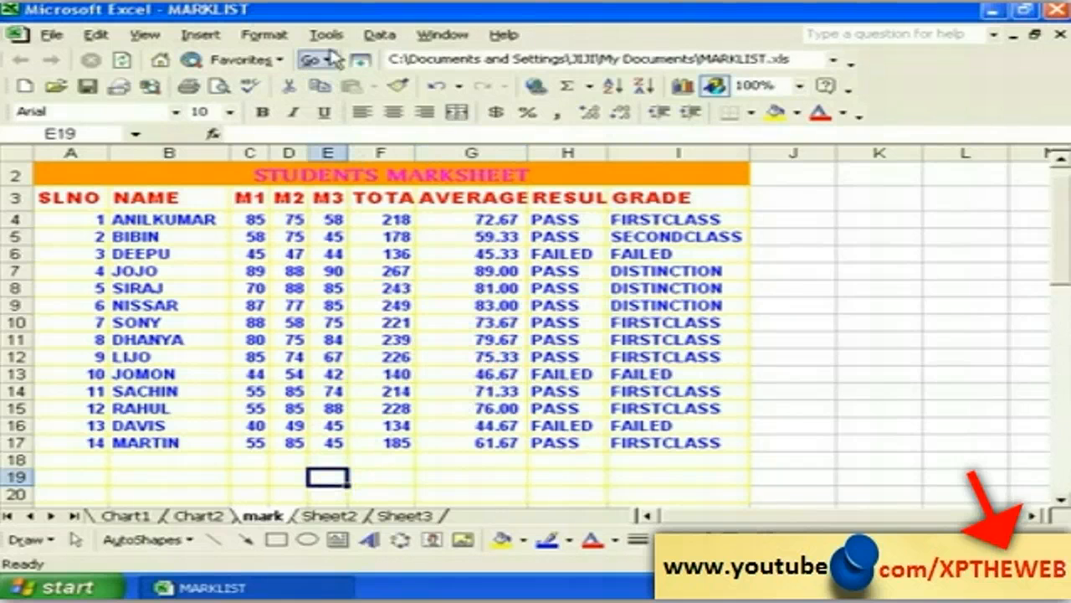
Step: Check the sheet-tab options for Chart2, Sheet3 and the mark worksheet
left_click(201, 516)
right_click(204, 519)
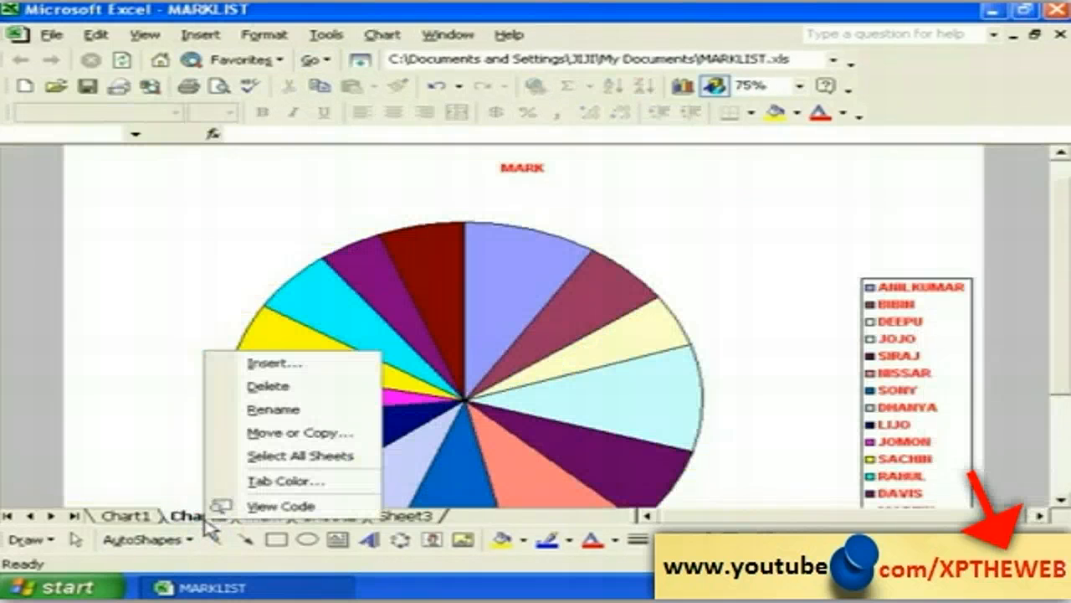
left_click(423, 517)
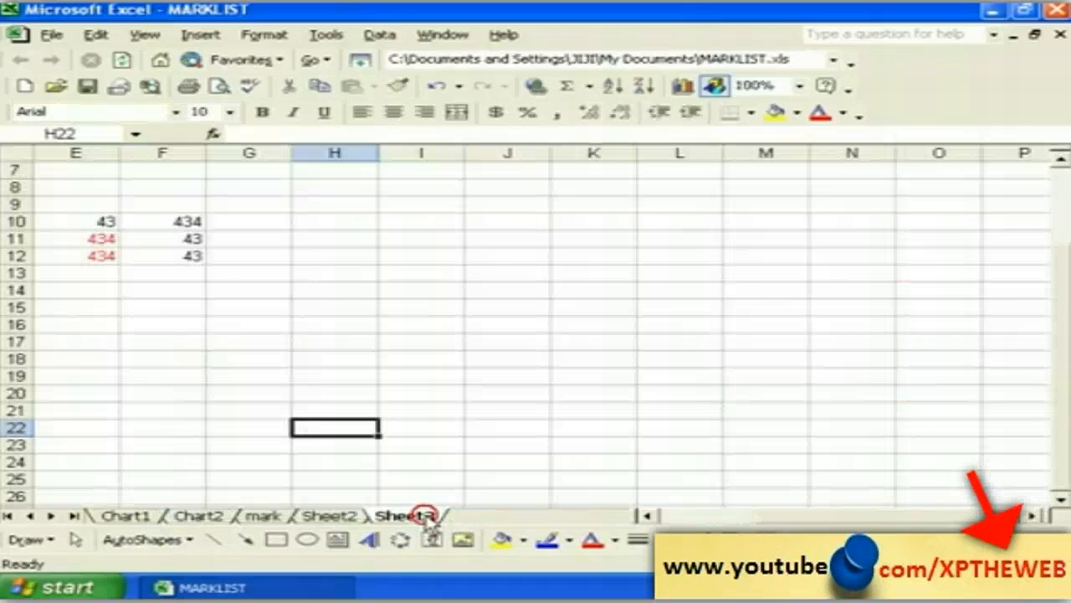
left_click(272, 516)
right_click(276, 513)
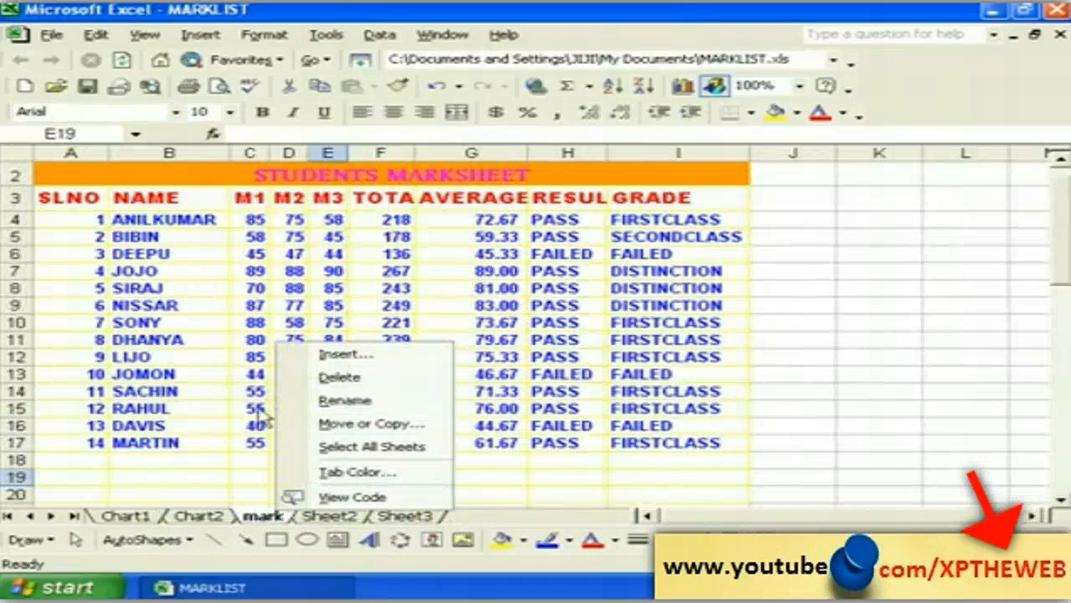
Step: Select the SLNO serial numbers in A45:A58 of the second STUDENTS MARKSHEET table
left_click(247, 460)
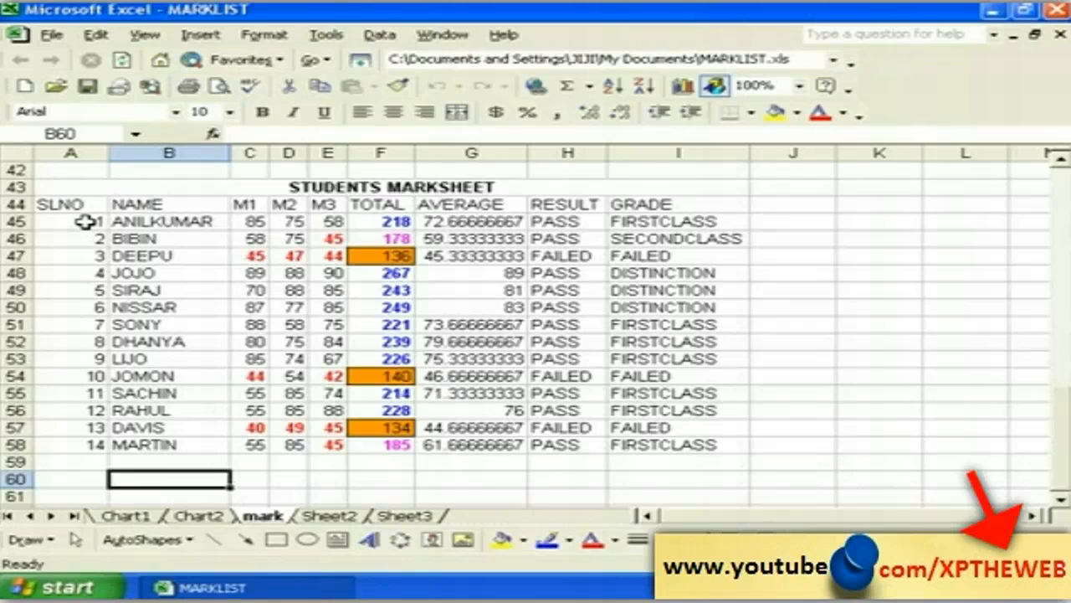
left_click_drag(86, 221, 86, 444)
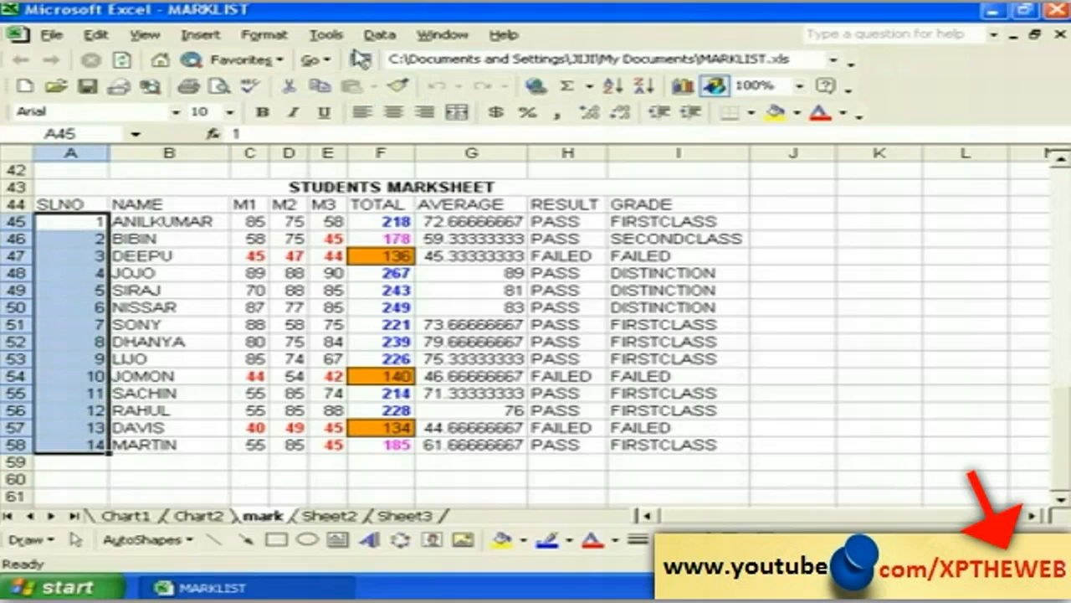
left_click(332, 34)
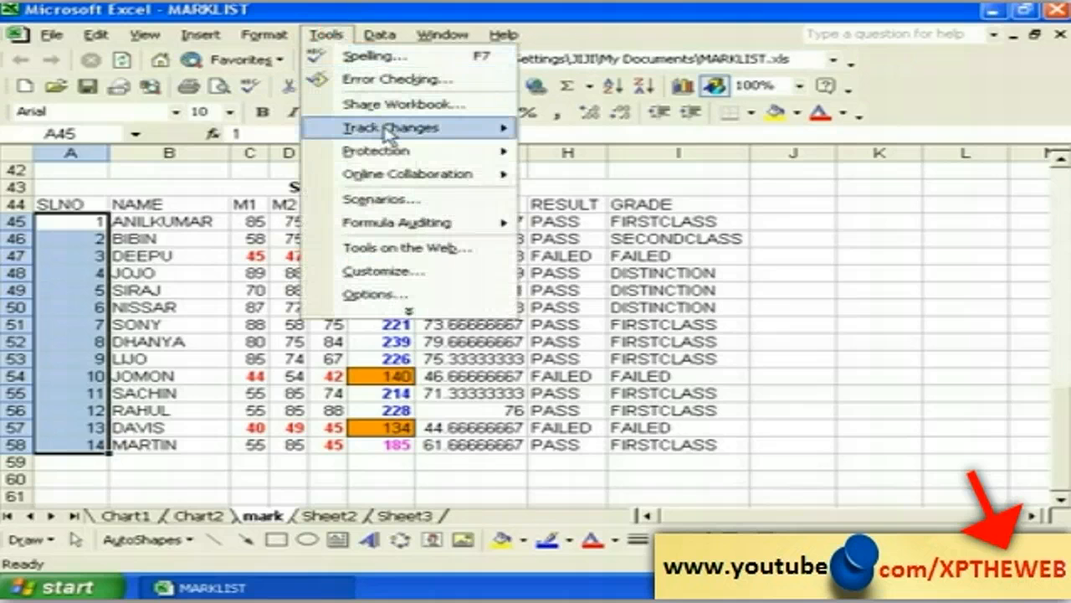
Step: Enable 'Track changes while editing' under Highlight Changes and save MARKLIST as a shared workbook
mouse_move(390, 134)
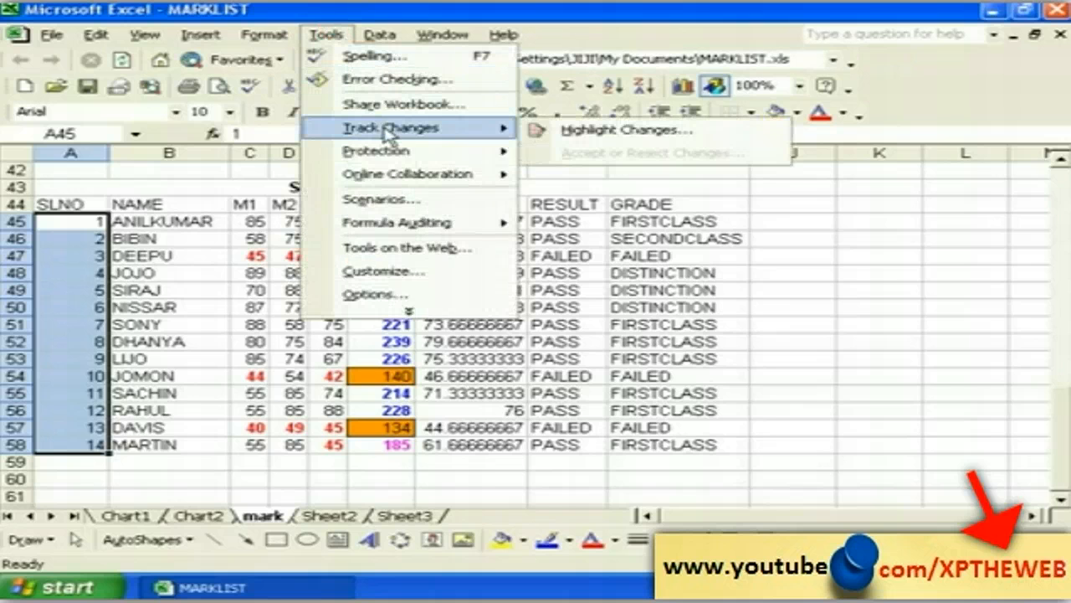
left_click(542, 134)
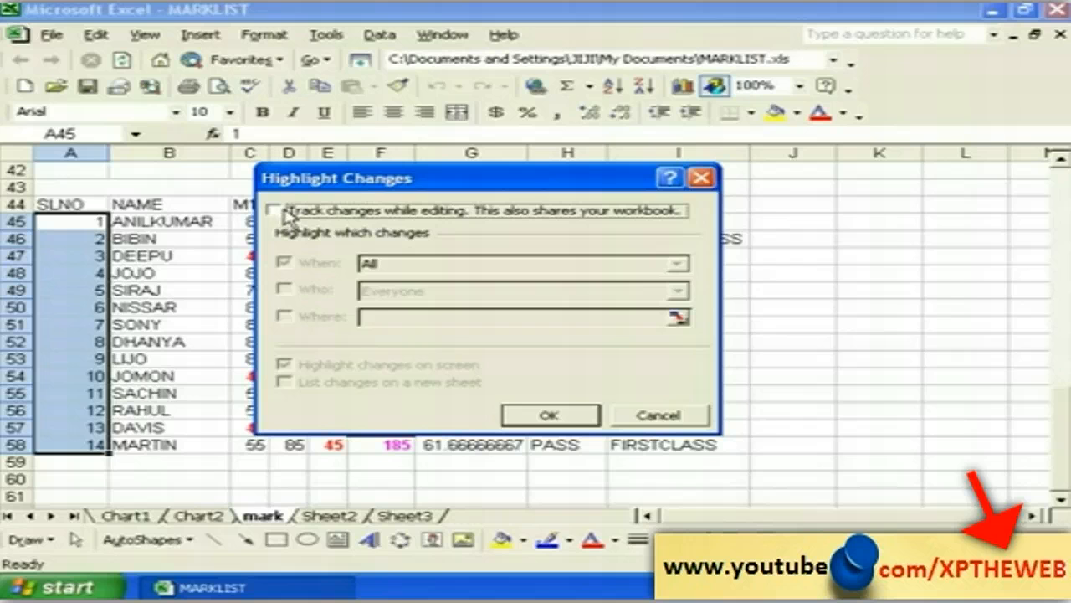
left_click(285, 213)
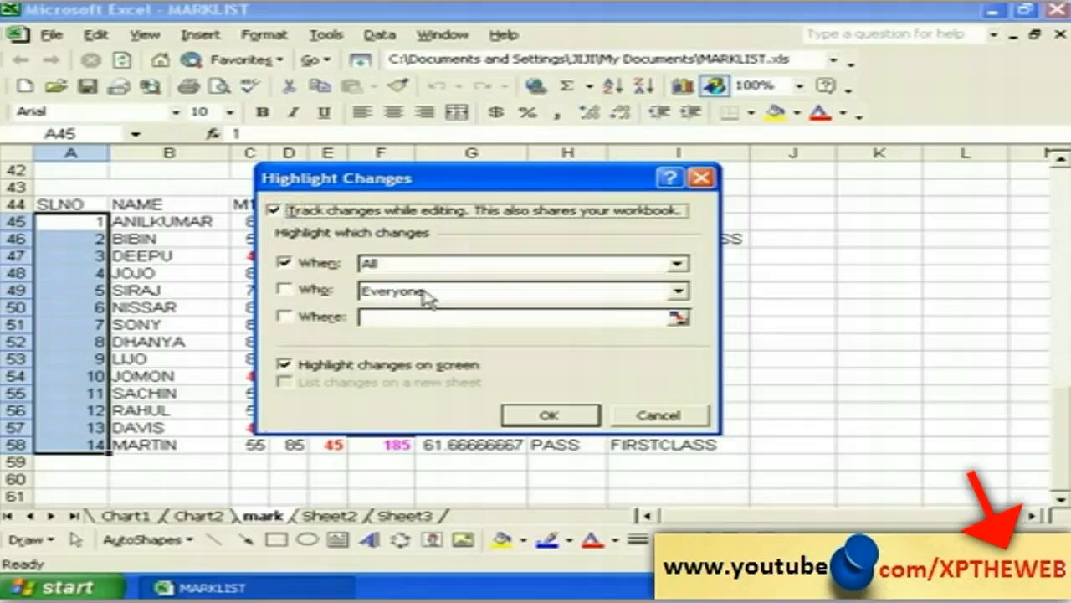
left_click(524, 418)
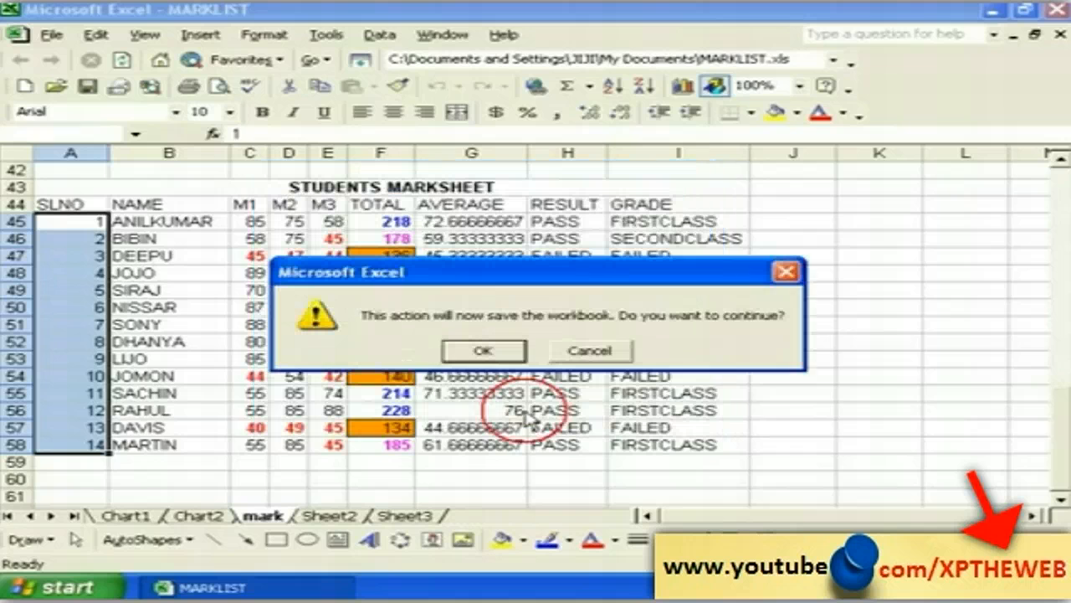
left_click(482, 358)
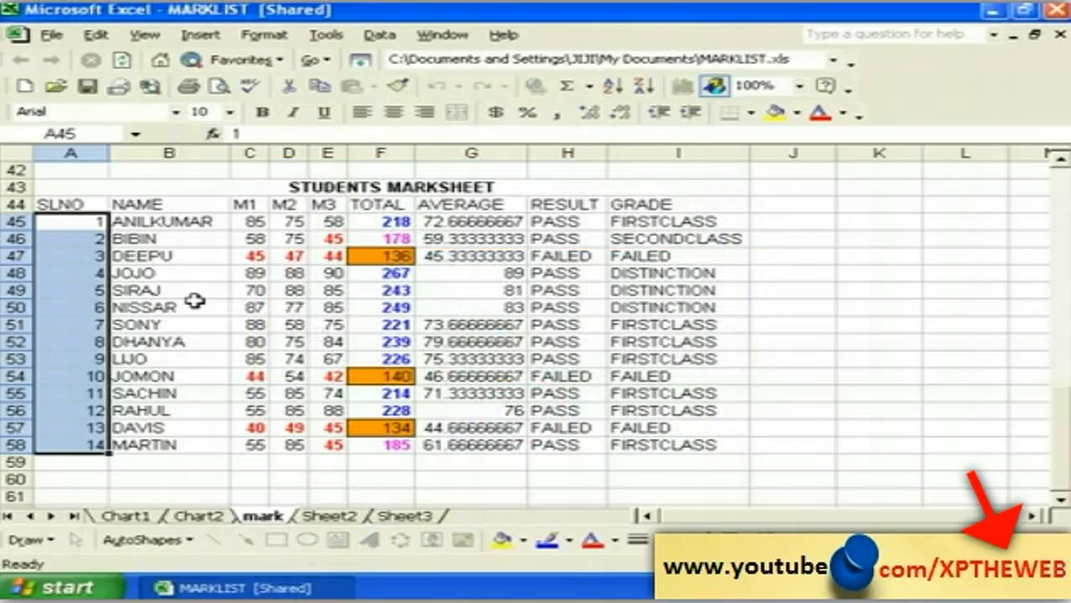
Step: Change the serial number in A54 from 10 to 15
left_click(83, 473)
left_click(74, 428)
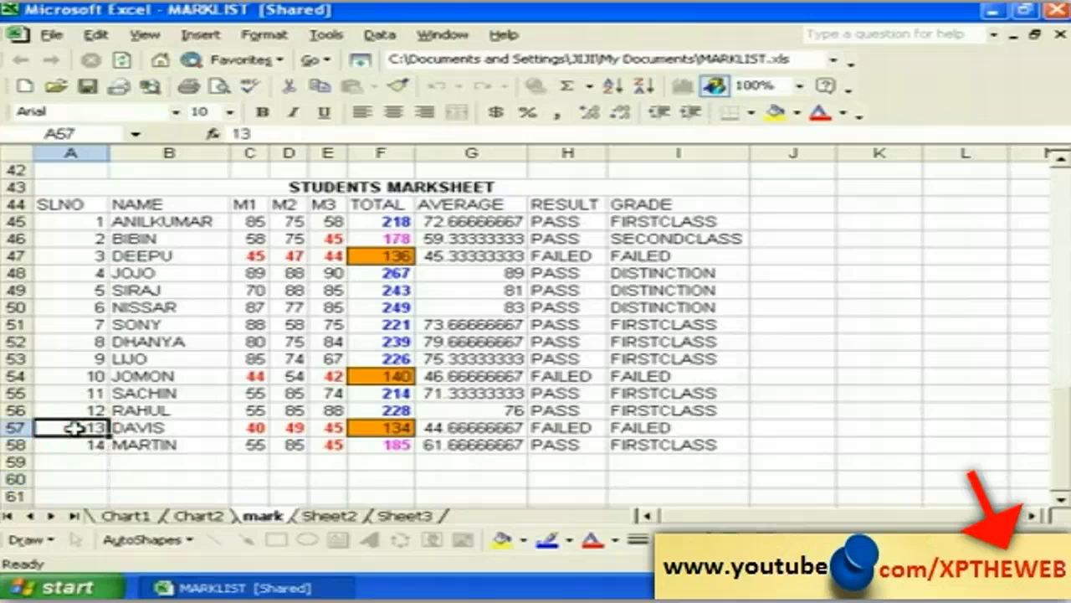
left_click(73, 376)
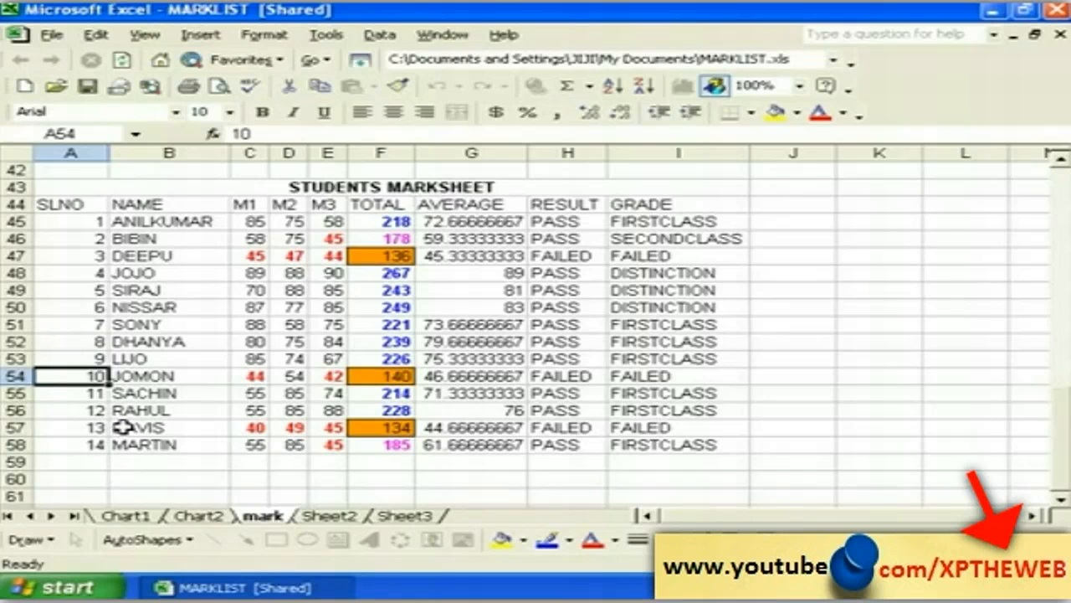
type("1")
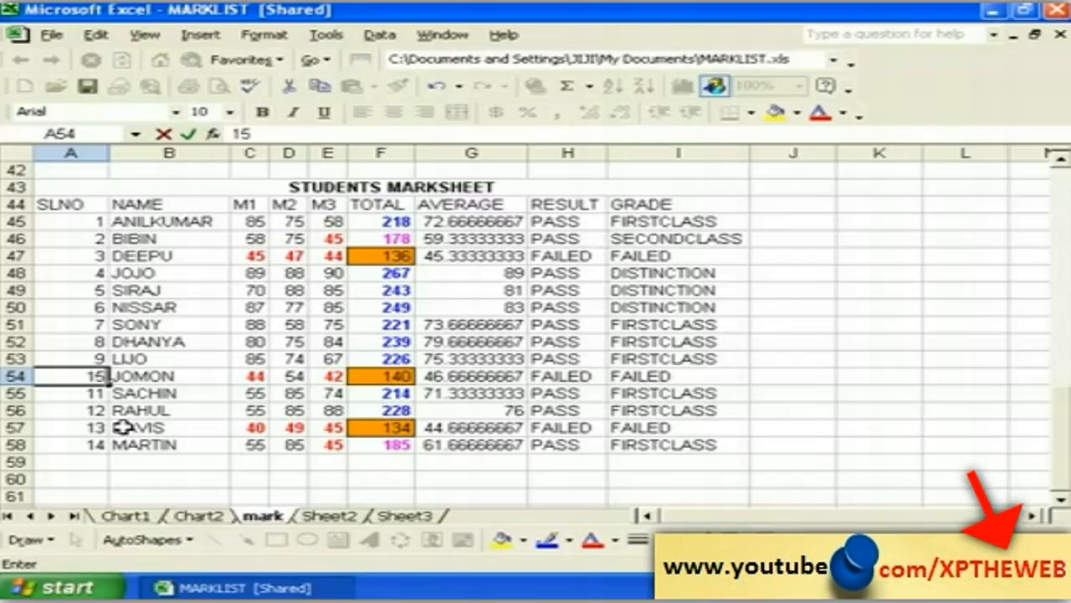
type("5")
left_click(89, 460)
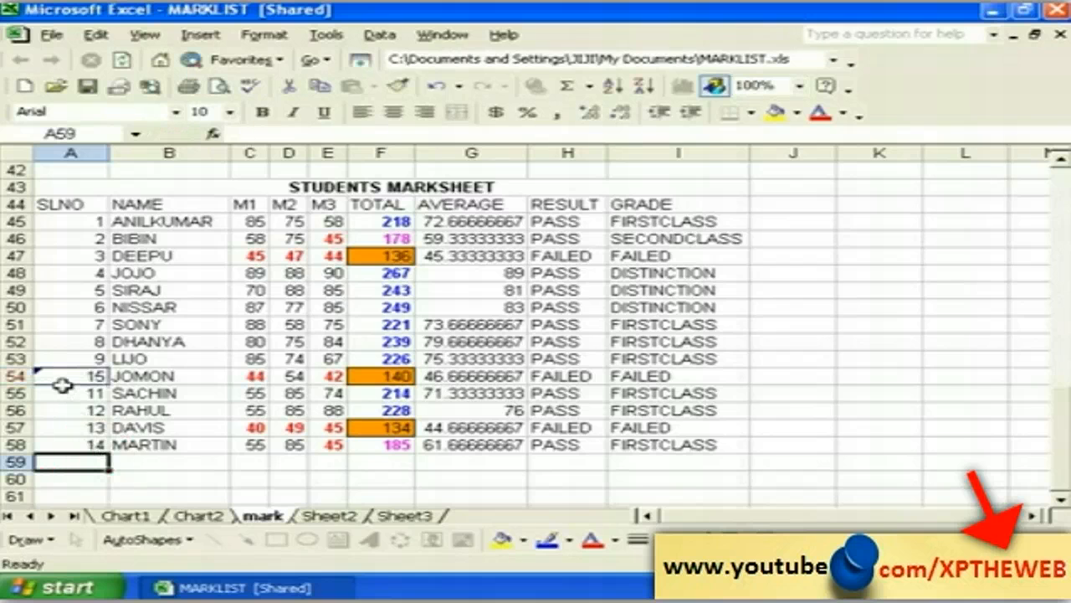
Step: Change A52's serial number from 8 to 20 and view its change-tracking note
mouse_move(61, 375)
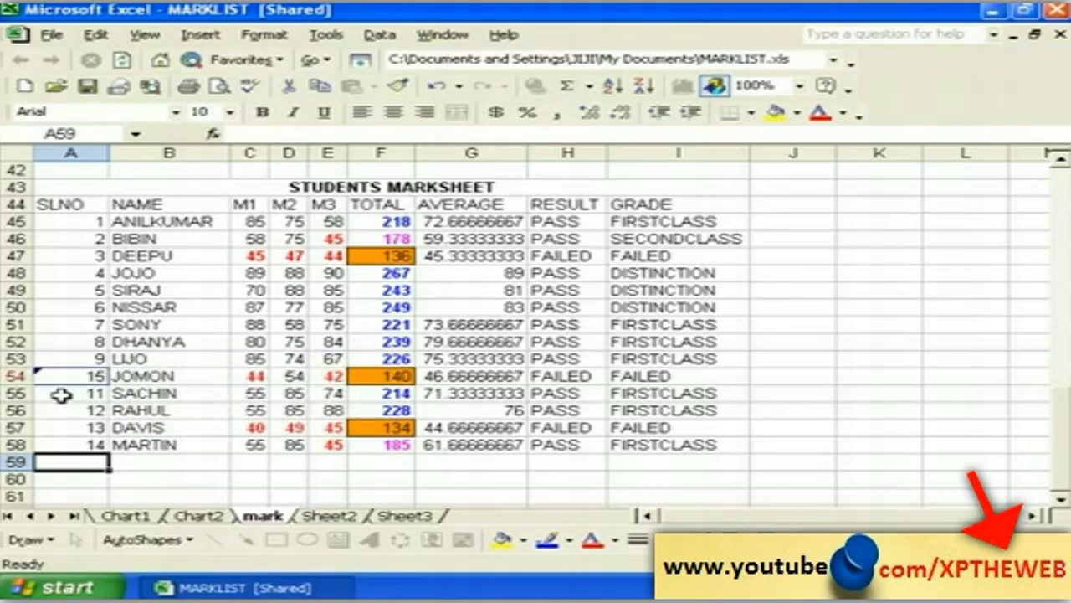
left_click(78, 340)
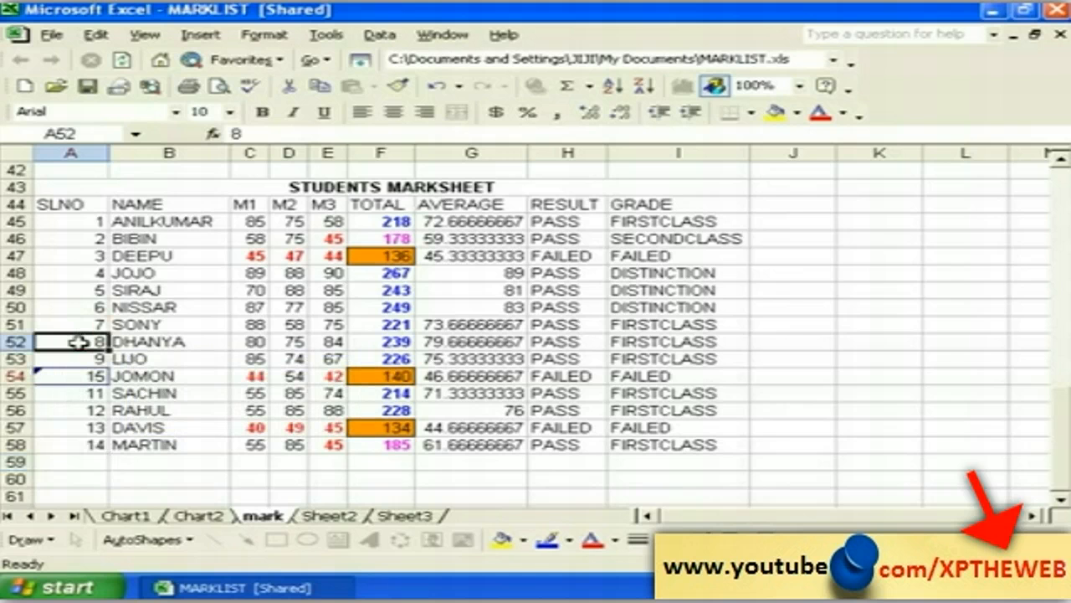
type("20")
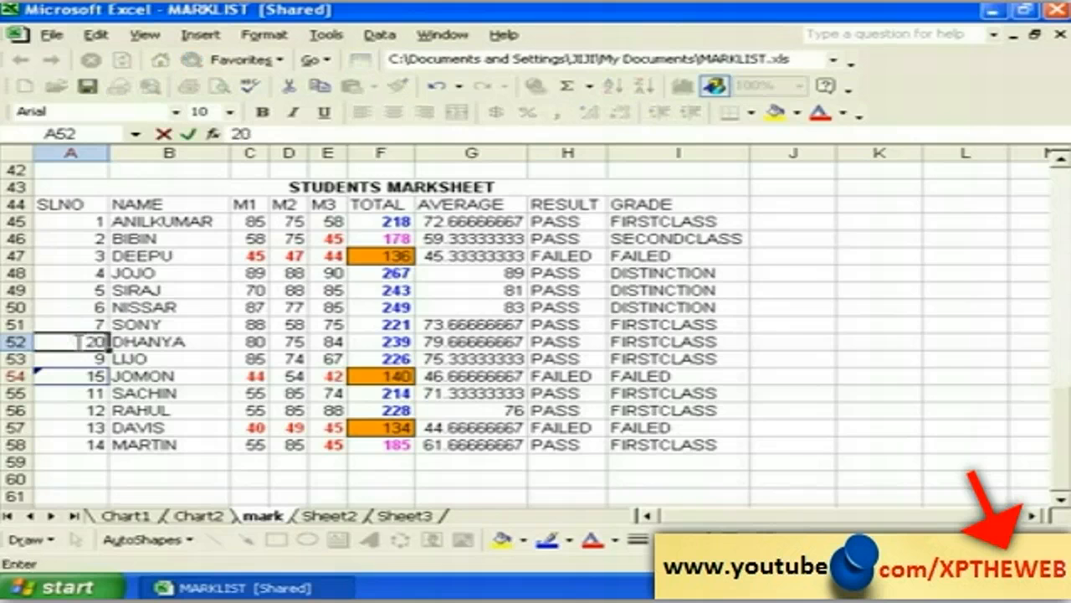
left_click(84, 393)
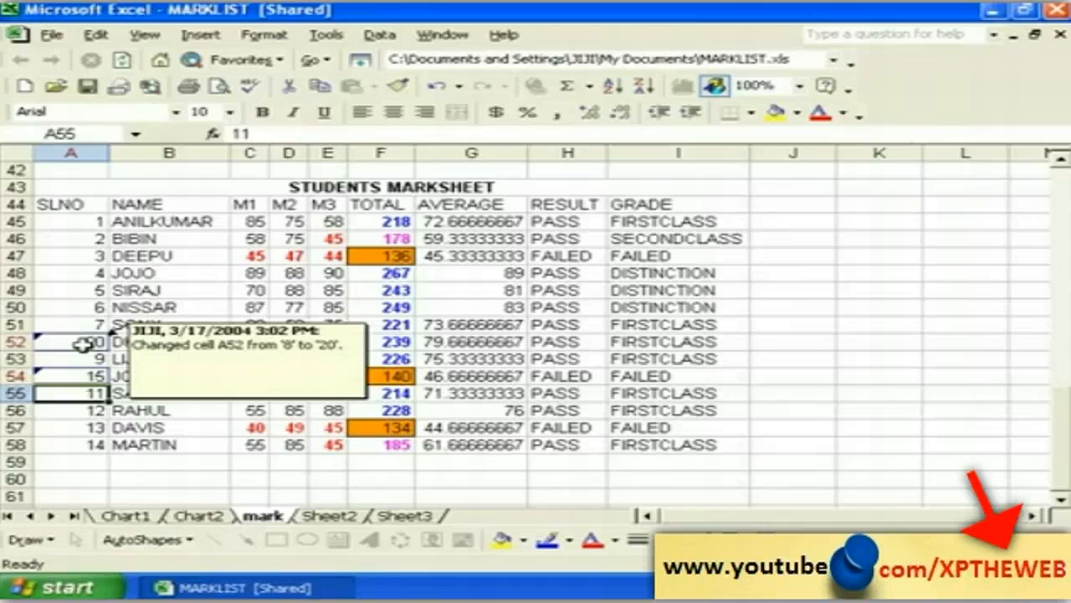
left_click(70, 307)
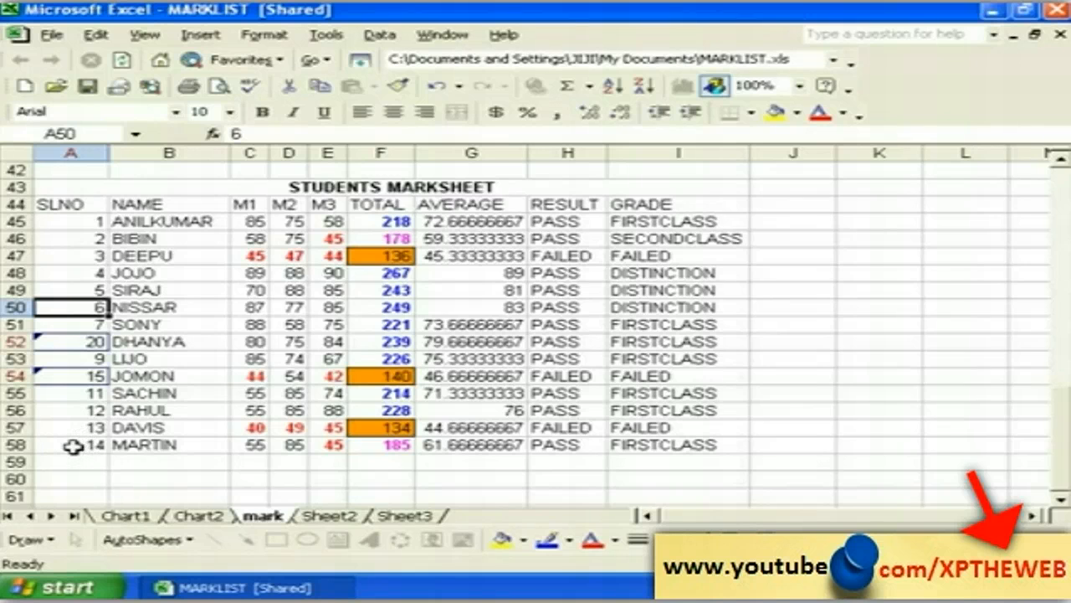
left_click(71, 341)
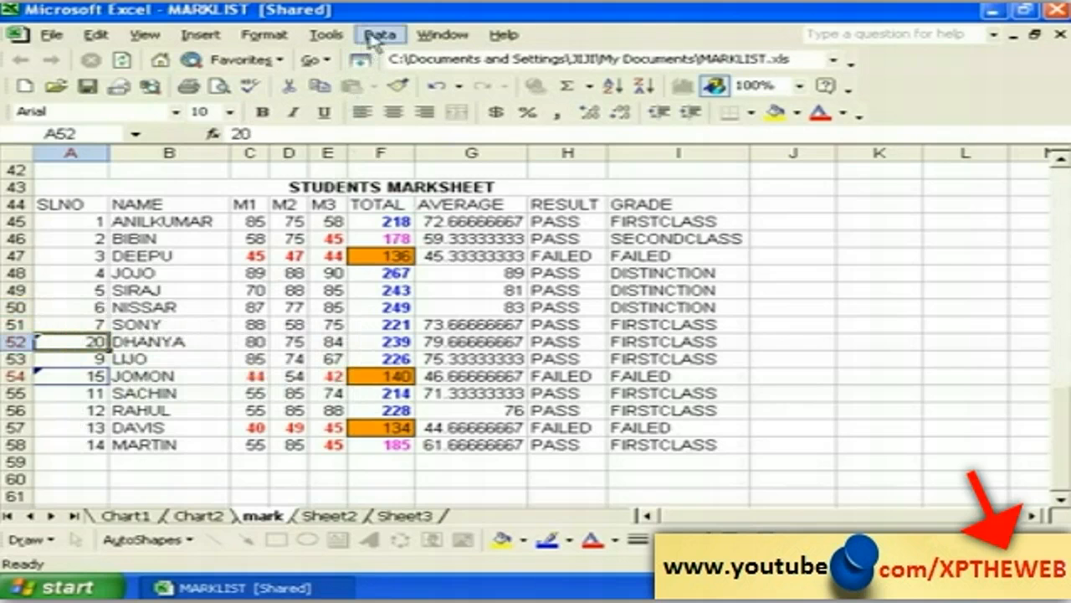
Step: Reject all tracked changes via Accept or Reject Changes, restoring A52 to 8 and A54 to 10
left_click(338, 36)
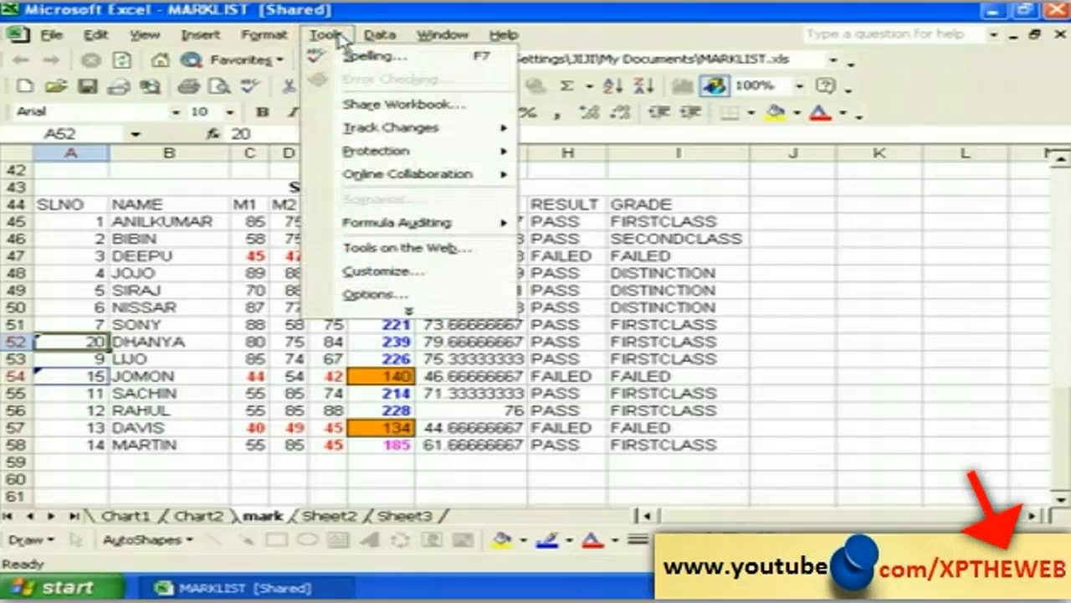
mouse_move(519, 128)
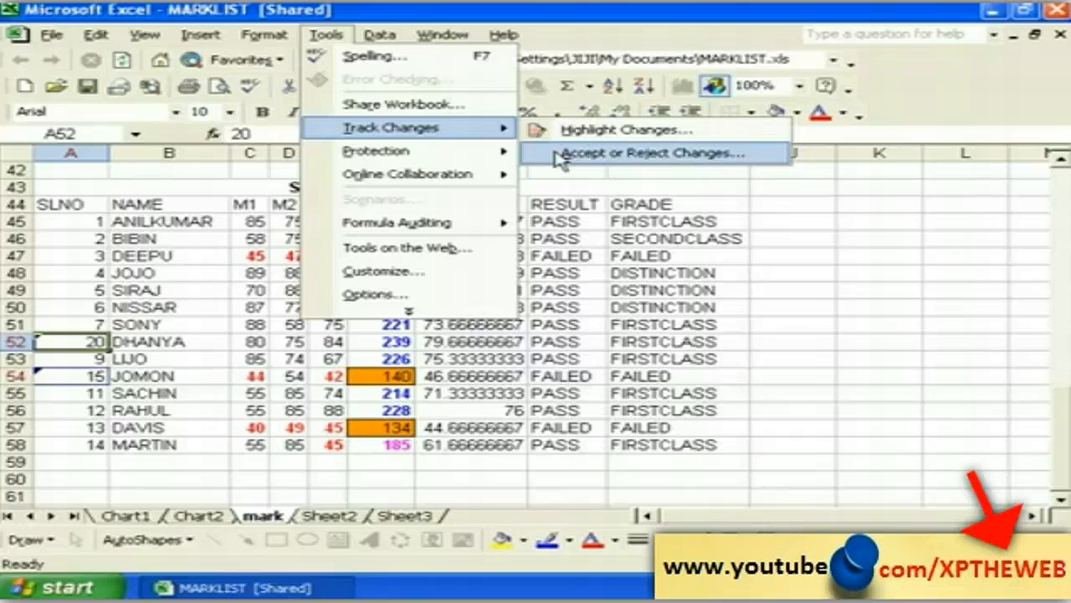
left_click(559, 154)
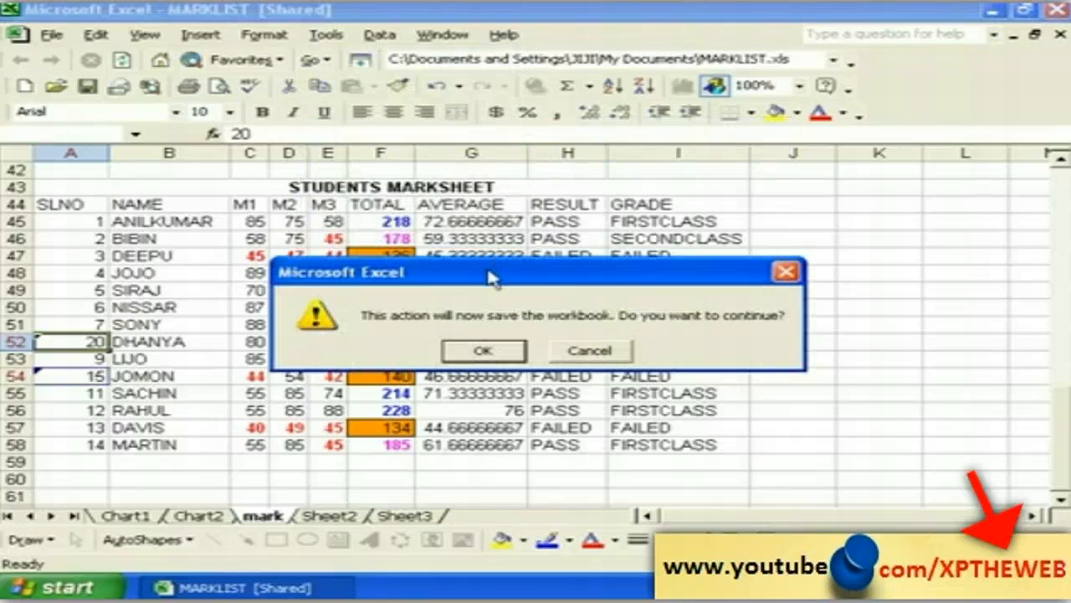
left_click(484, 353)
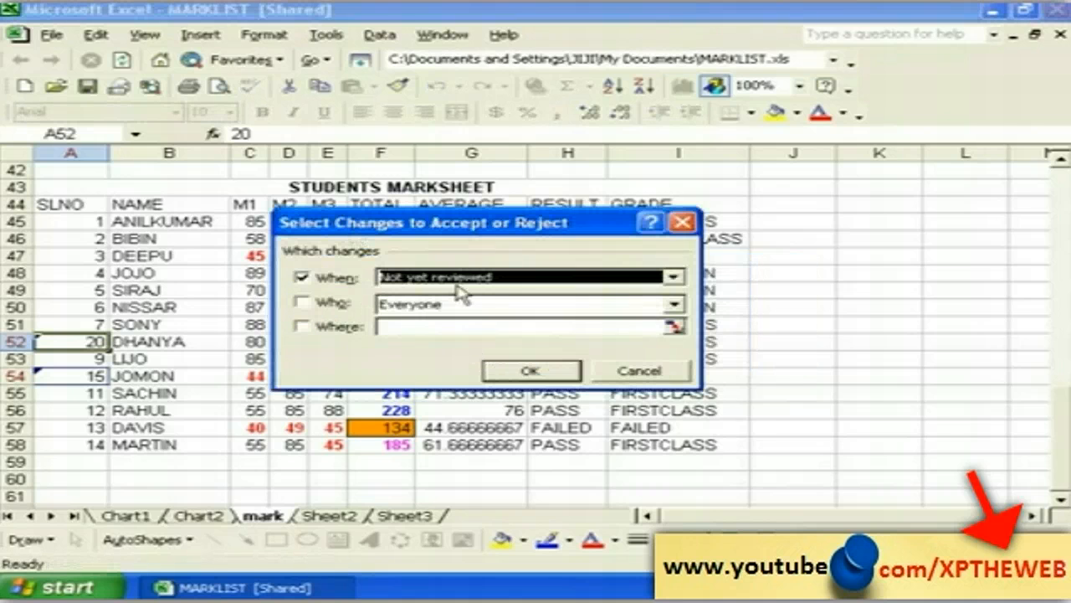
left_click(529, 373)
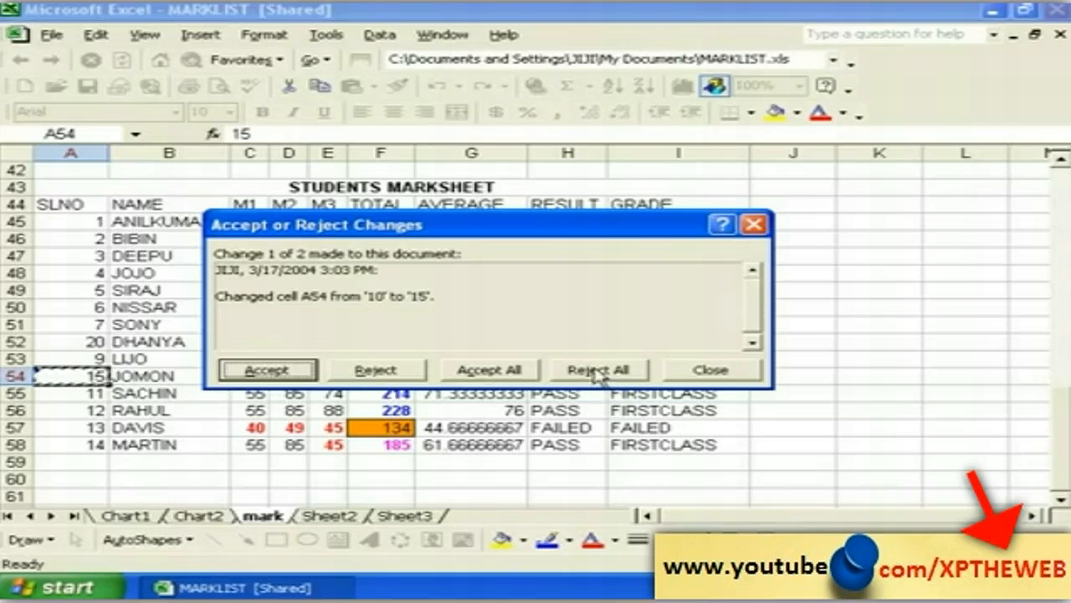
left_click(597, 373)
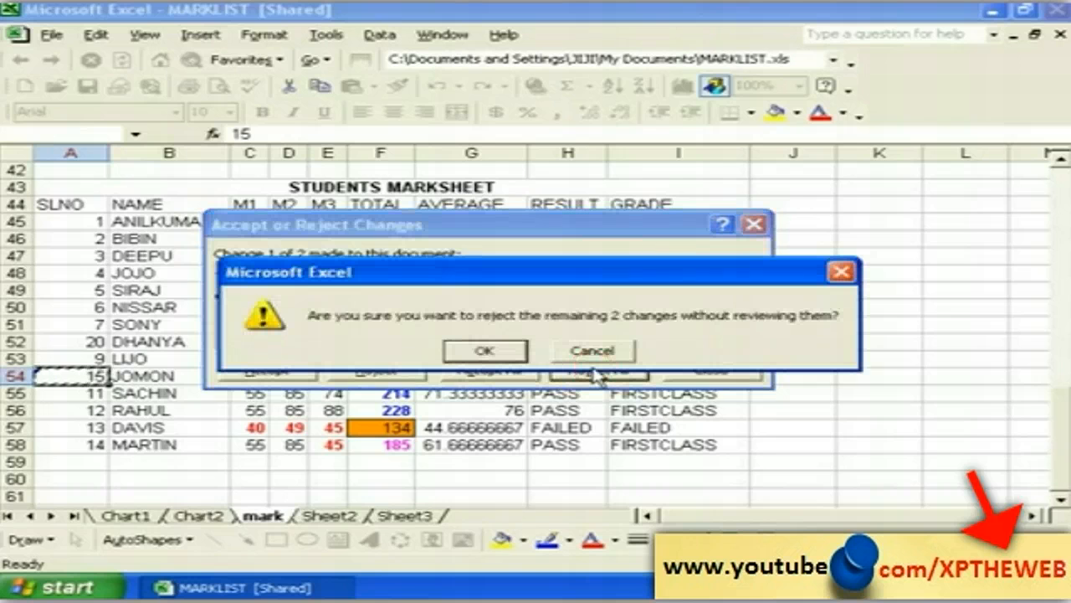
left_click(488, 352)
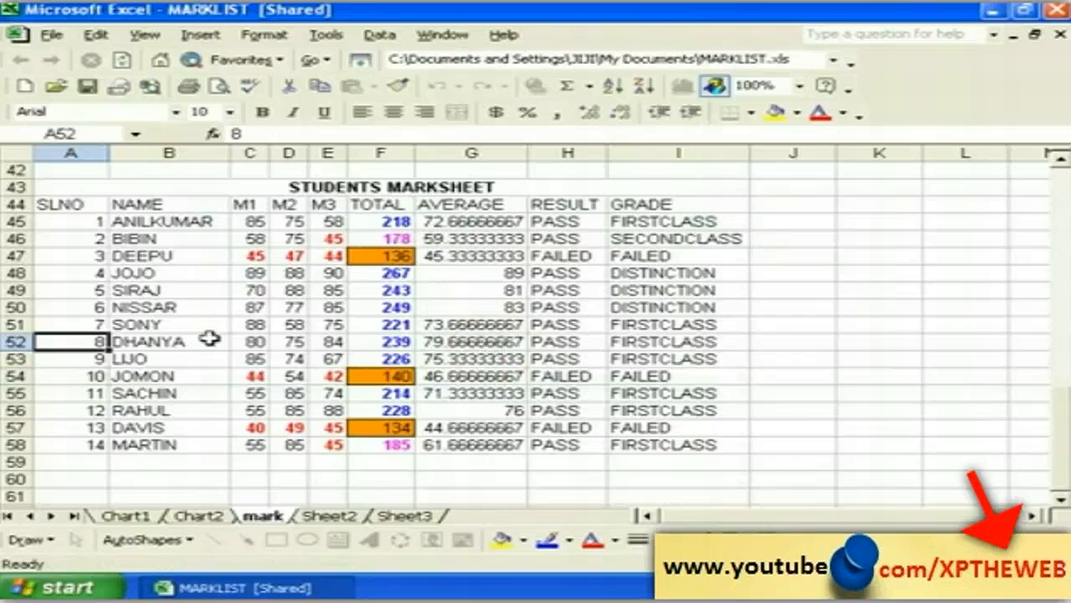
left_click(90, 461)
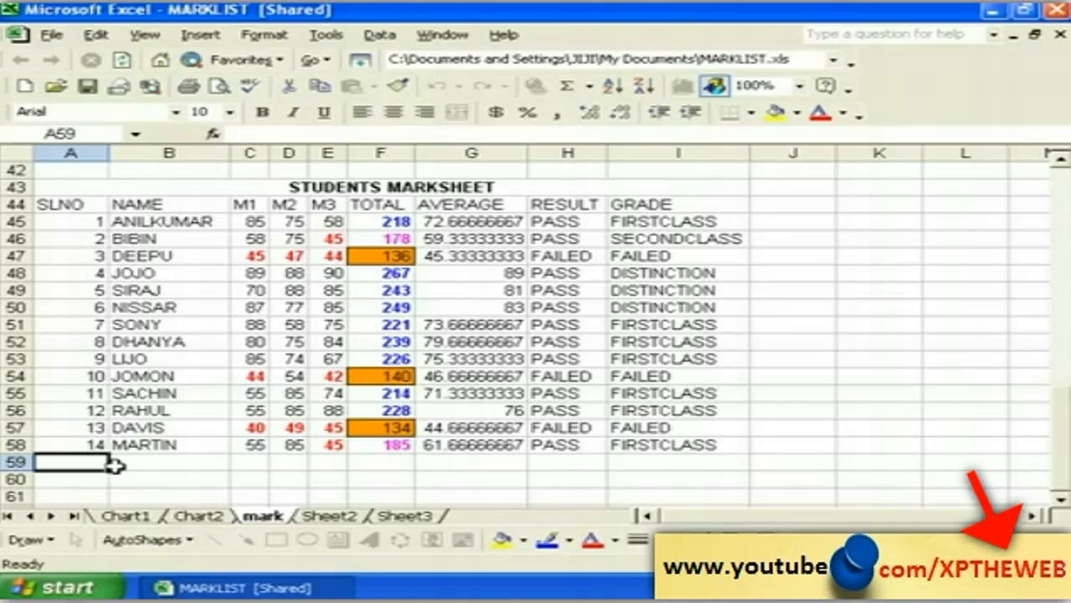
left_click(138, 462)
Step: Turn off 'Track changes while editing' and confirm removing MARKLIST from shared use
left_click(135, 483)
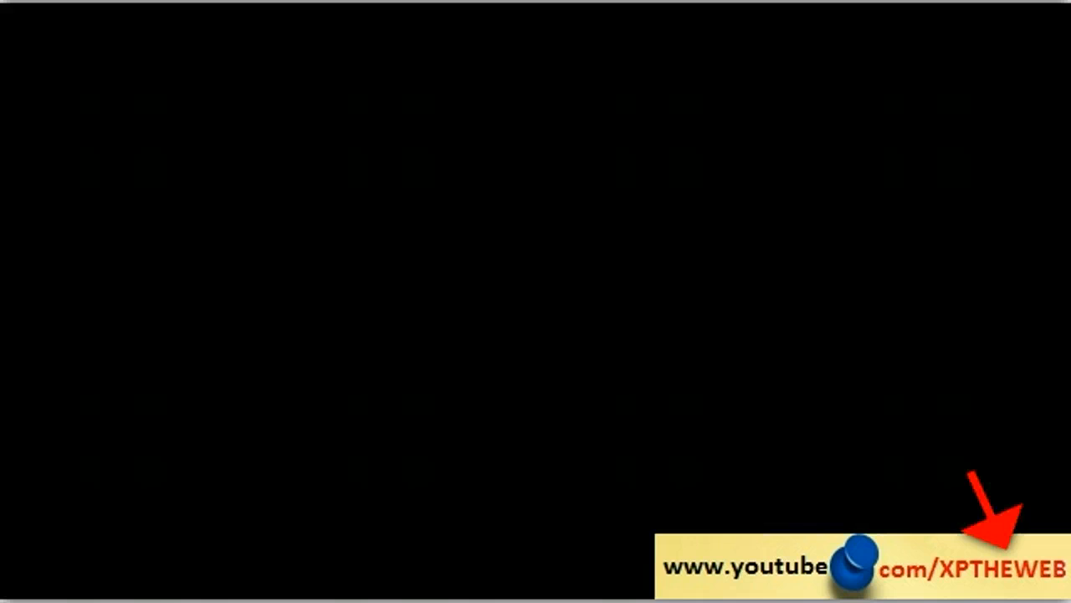
left_click(144, 465)
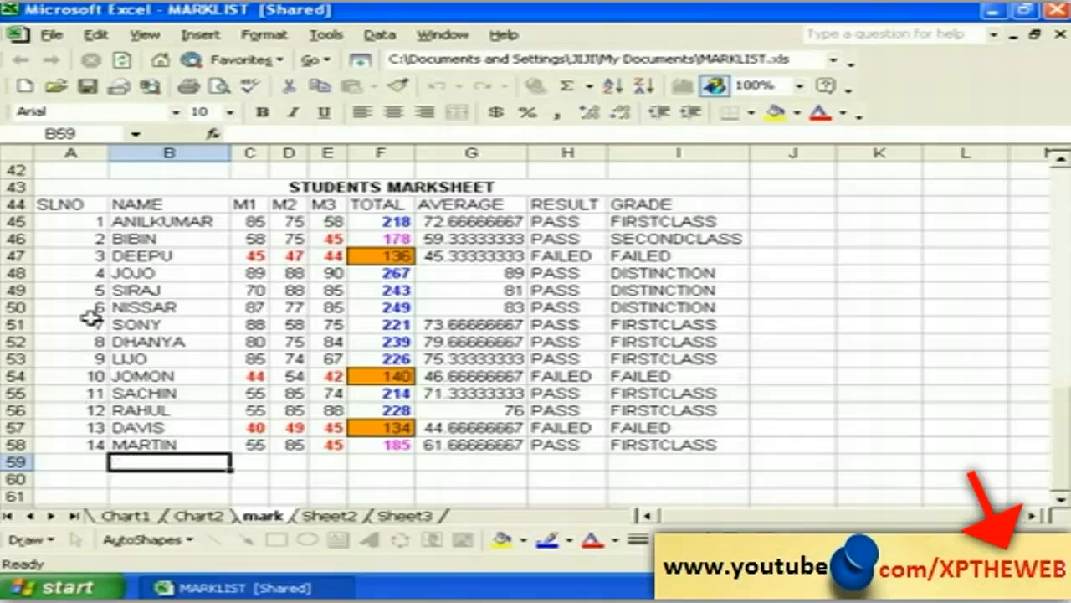
left_click_drag(69, 221, 97, 445)
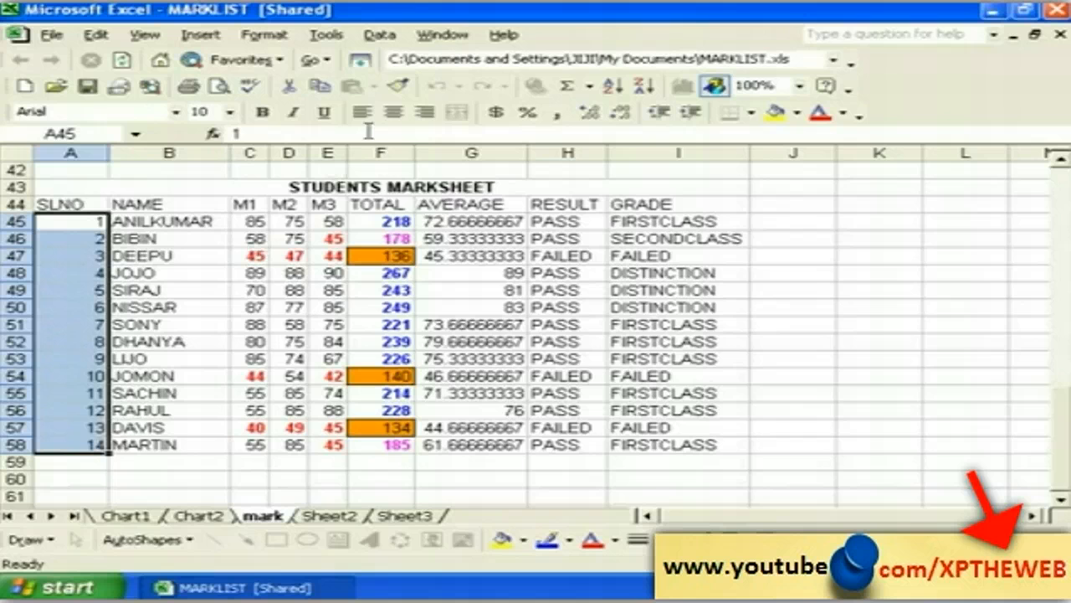
left_click(327, 34)
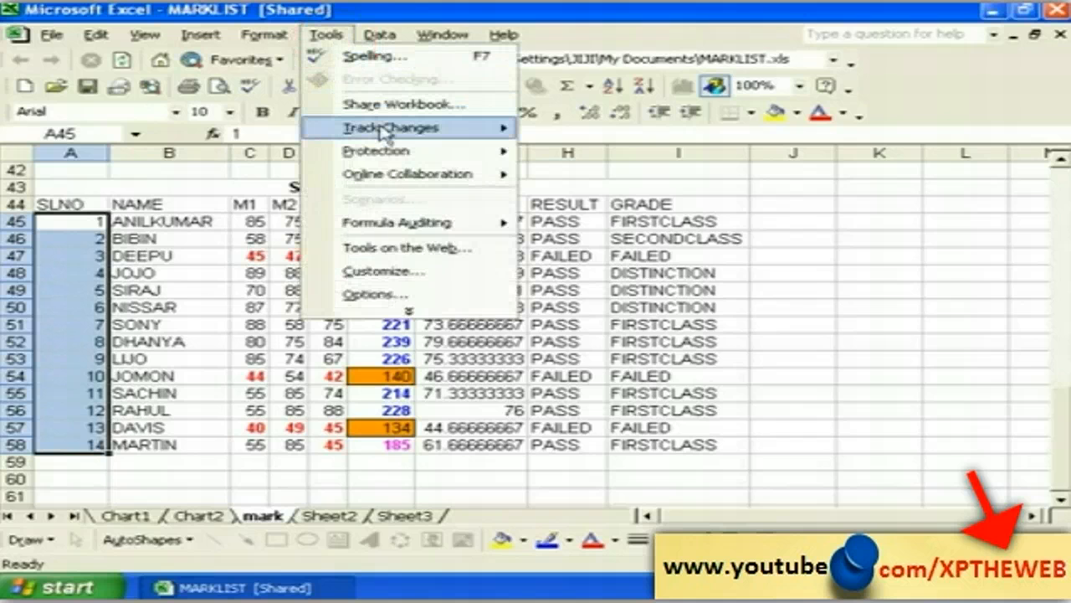
mouse_move(394, 134)
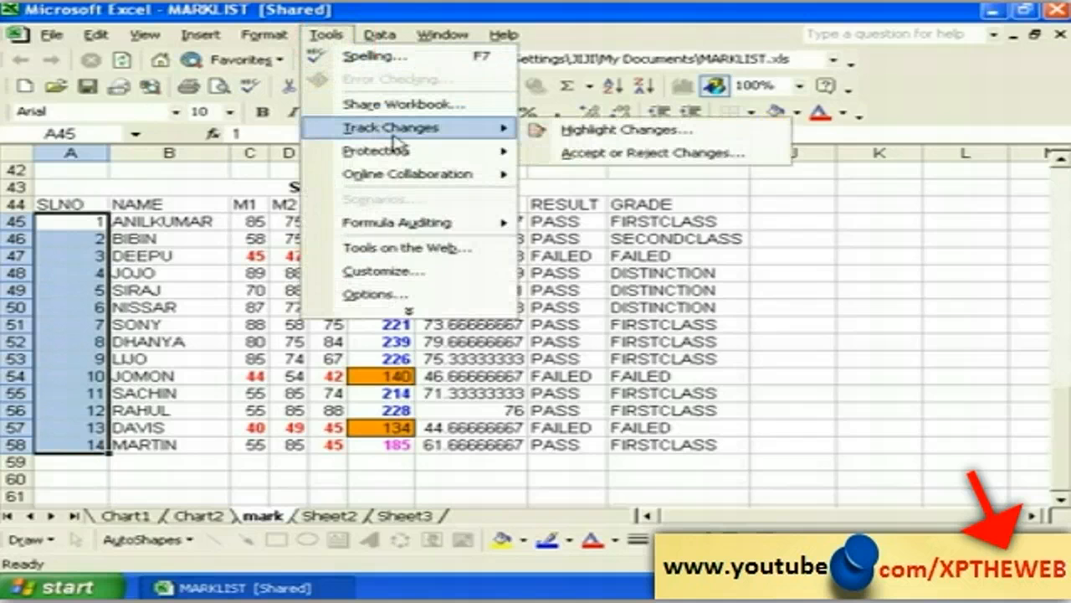
left_click(575, 138)
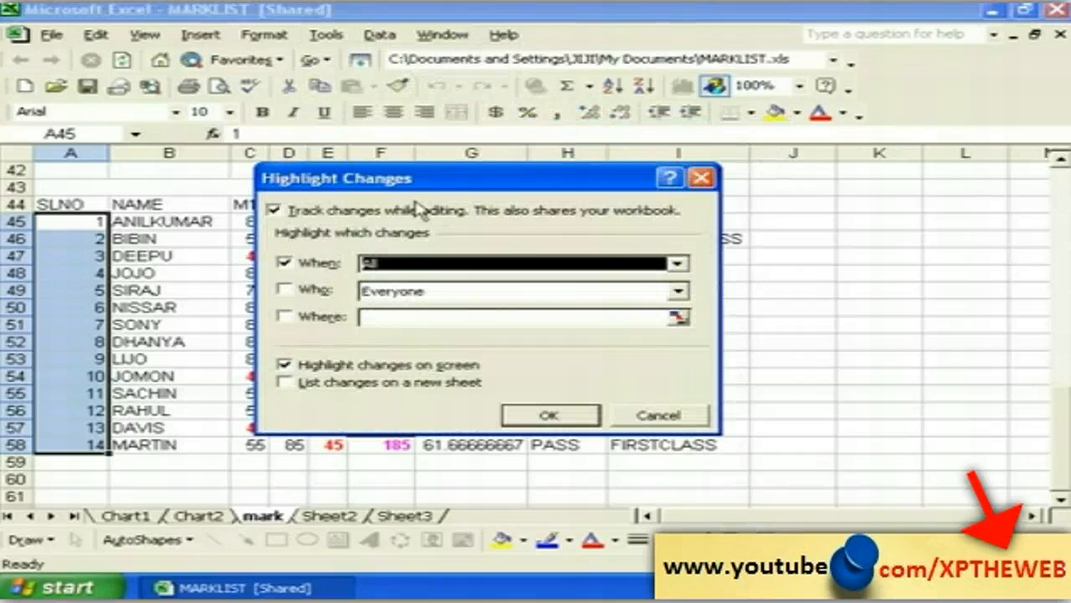
left_click(275, 211)
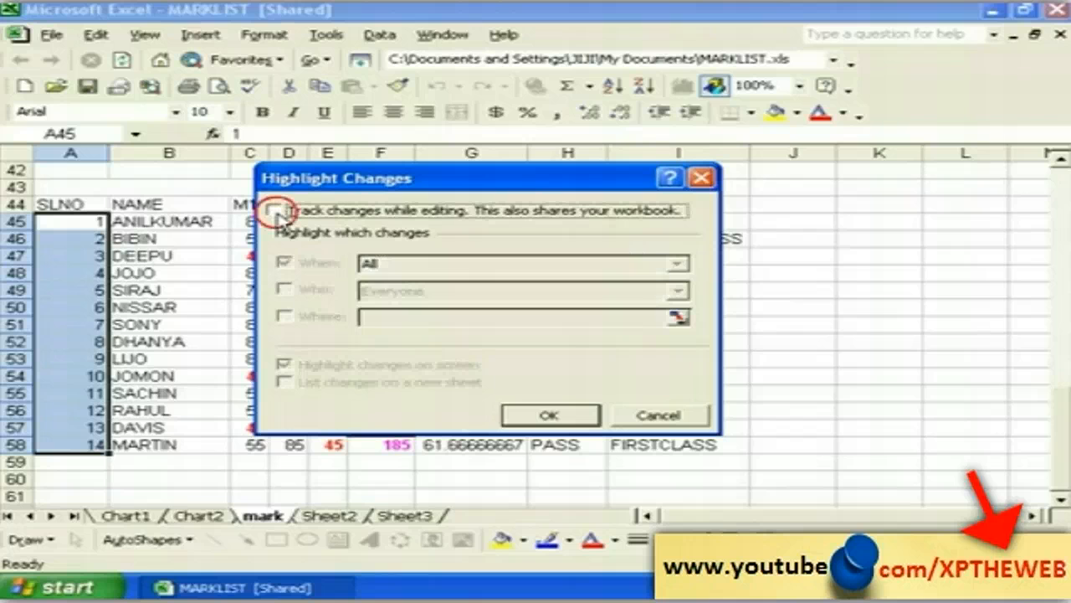
left_click(551, 416)
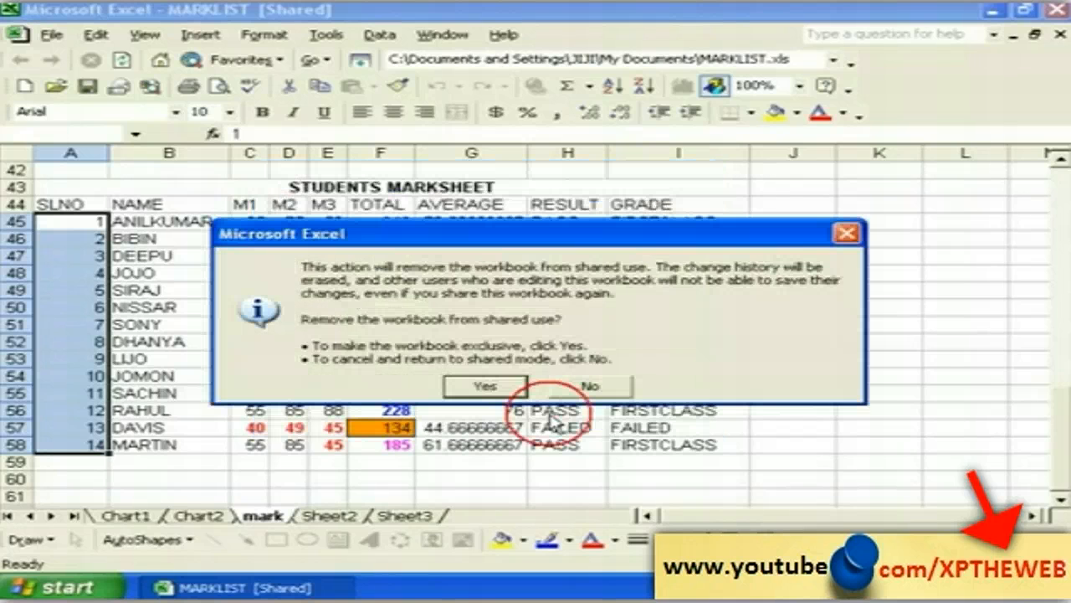
left_click(500, 390)
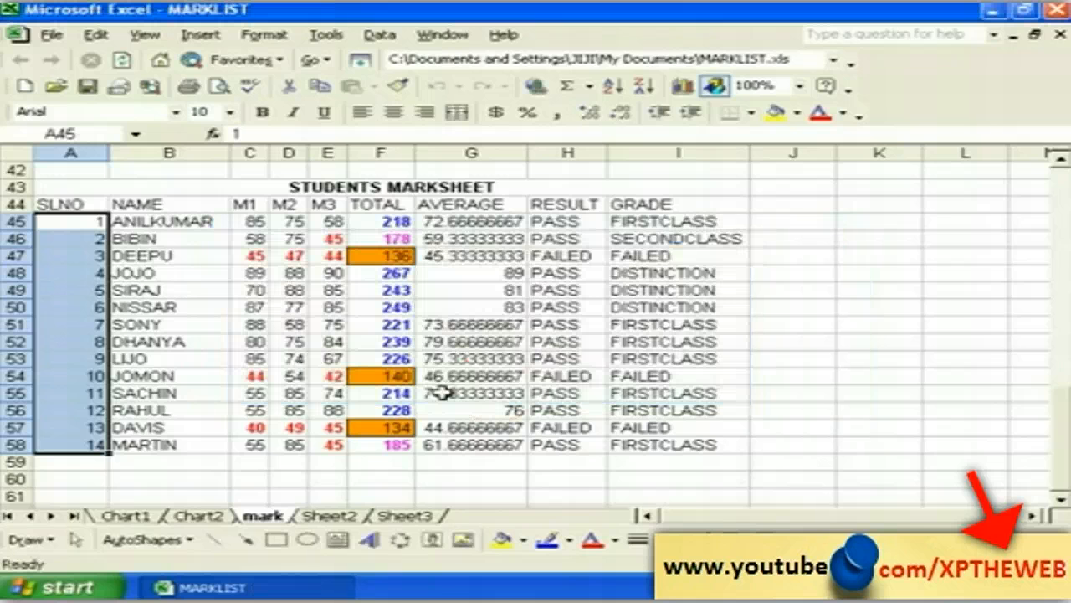
left_click(159, 470)
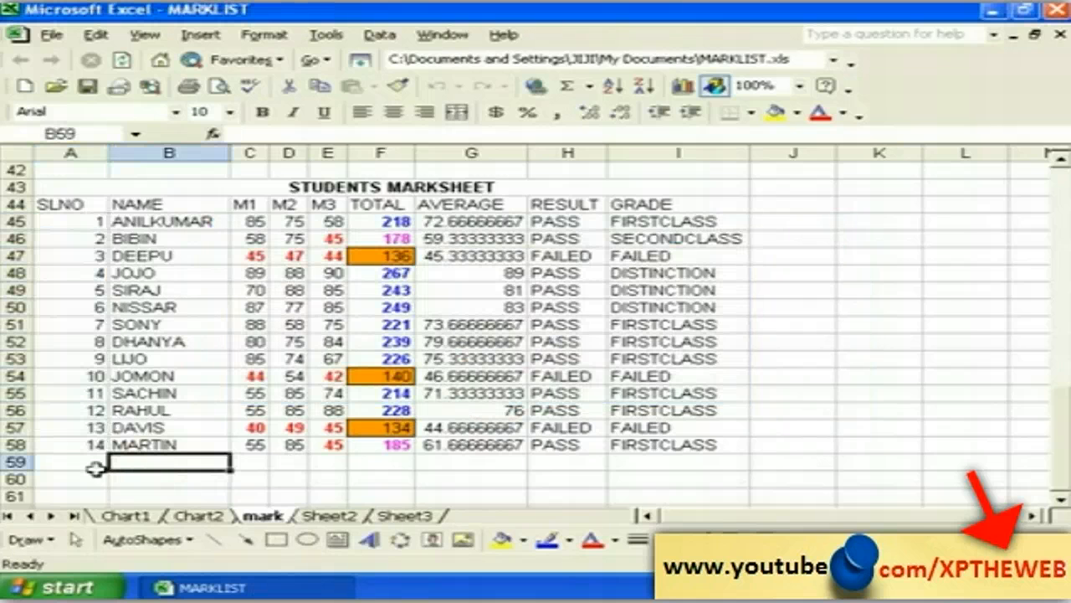
left_click(83, 444)
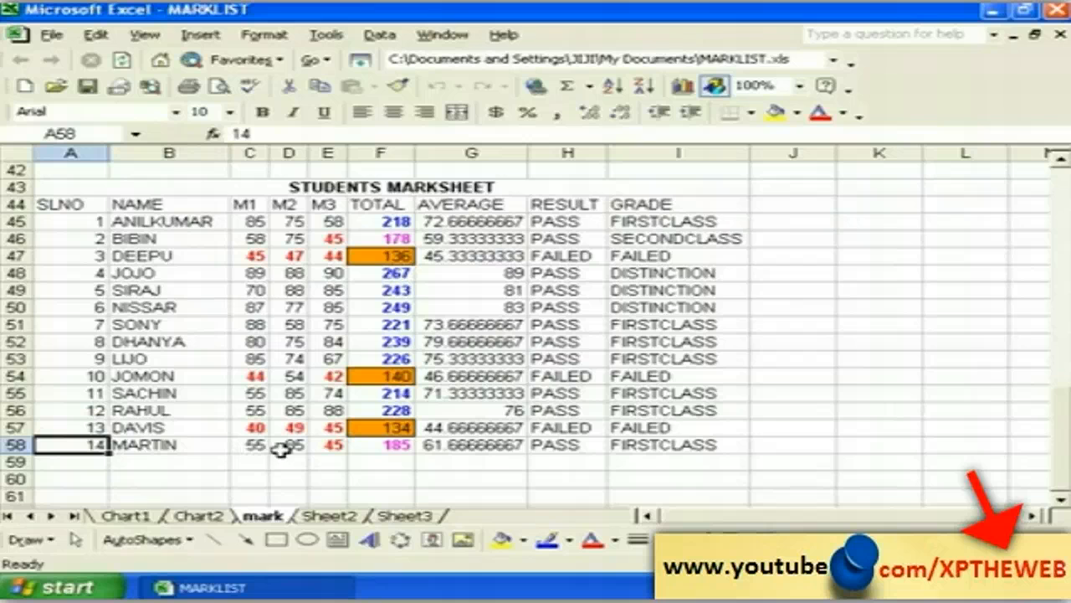
type("15")
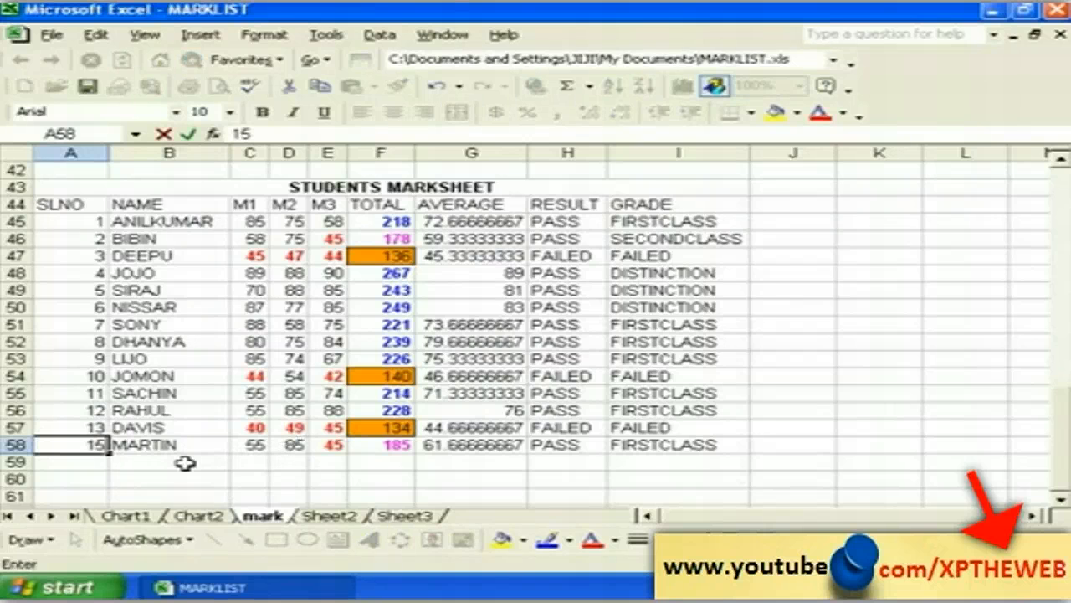
left_click(138, 478)
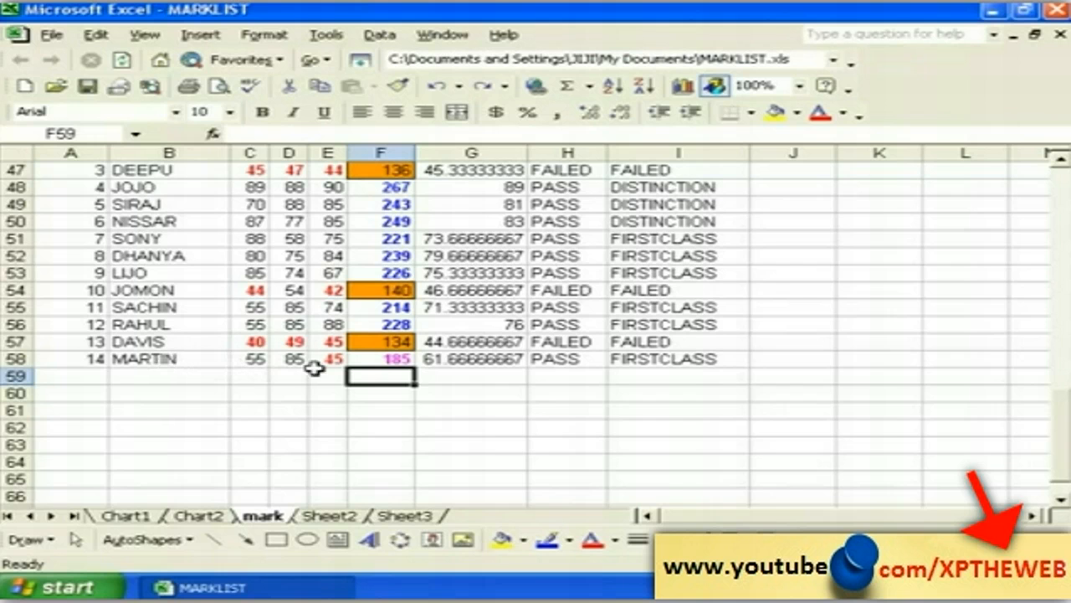
left_click(372, 359)
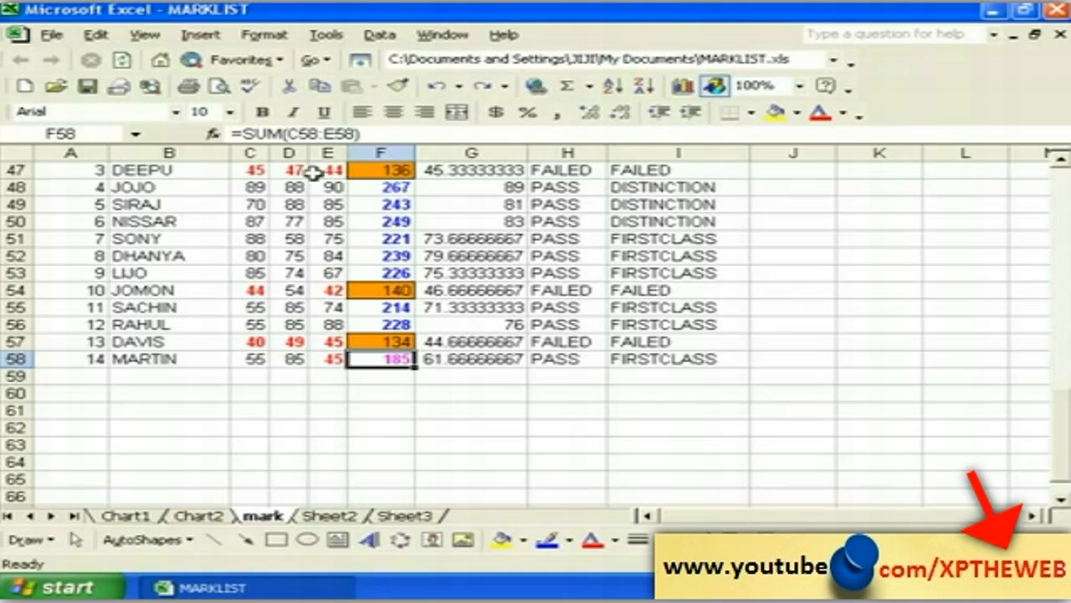
Step: Goal-seek F58 to 200 by changing $C$58, raising the M1 mark to 70
left_click(326, 34)
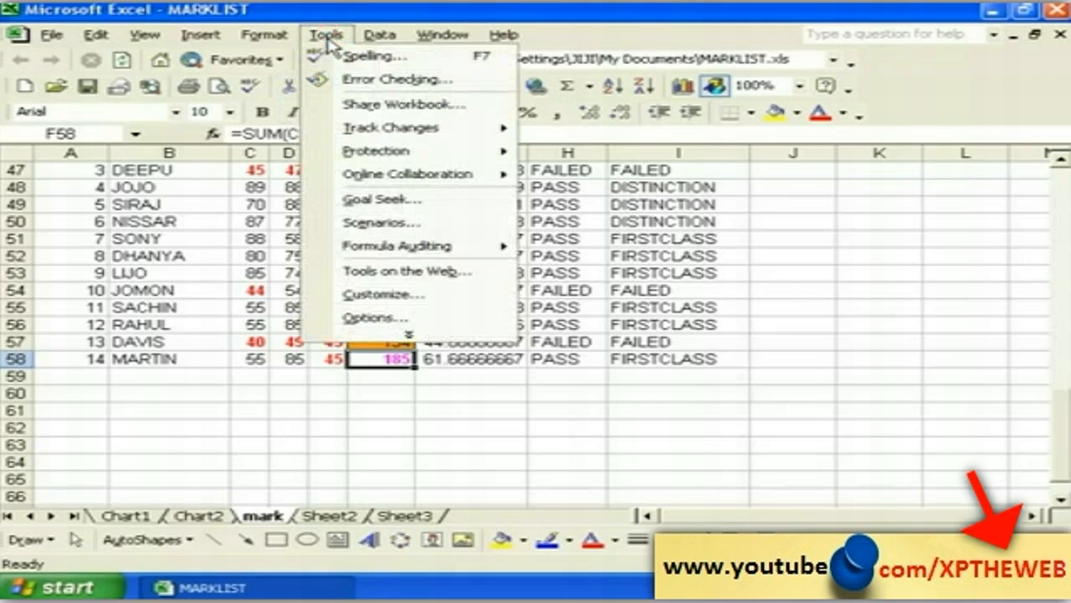
left_click(385, 201)
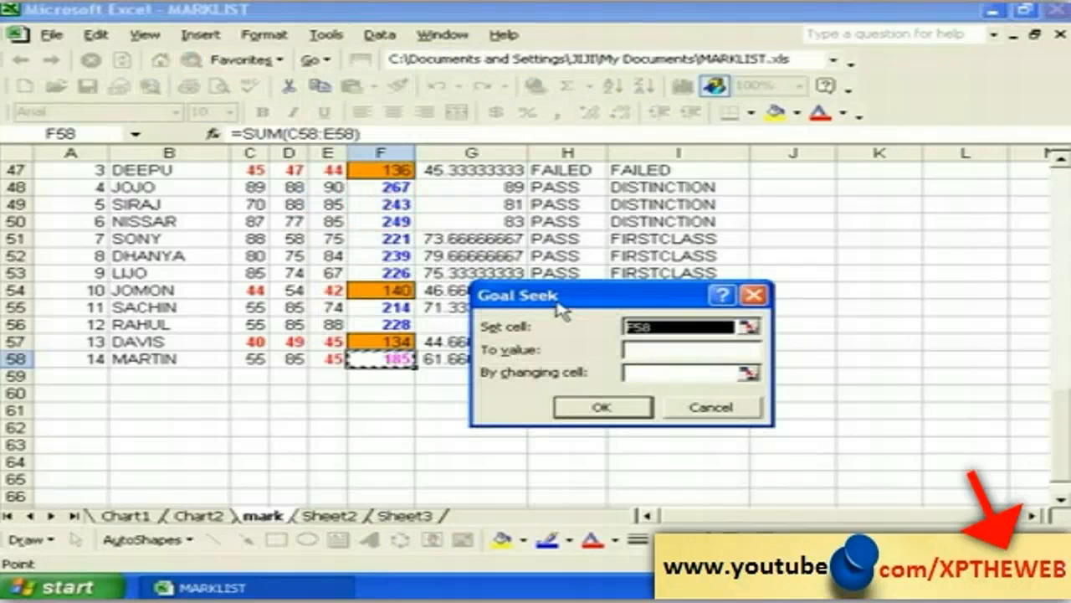
left_click_drag(563, 299, 637, 343)
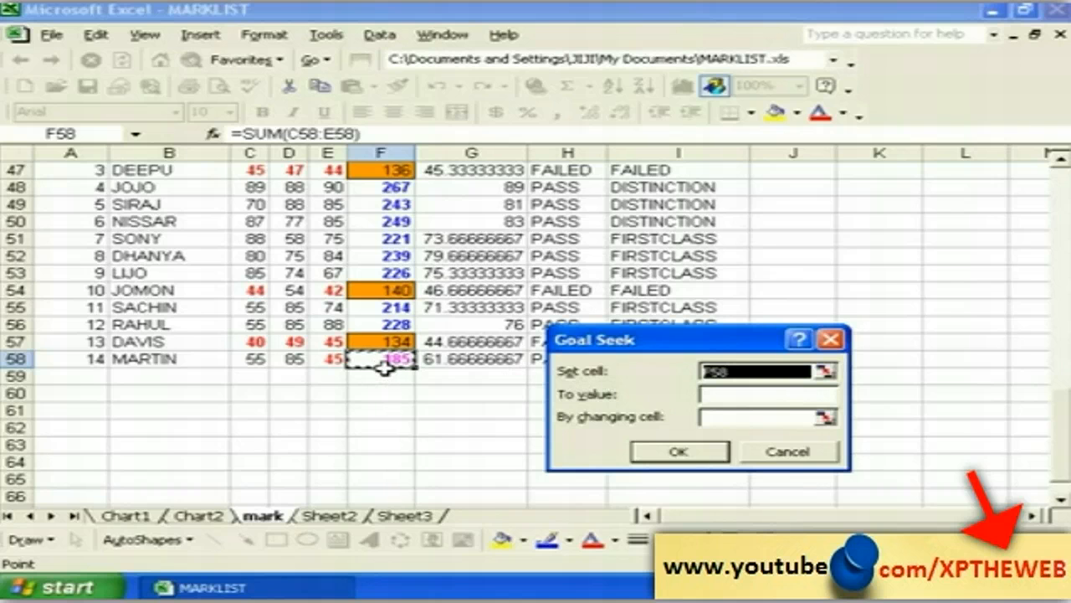
left_click(713, 393)
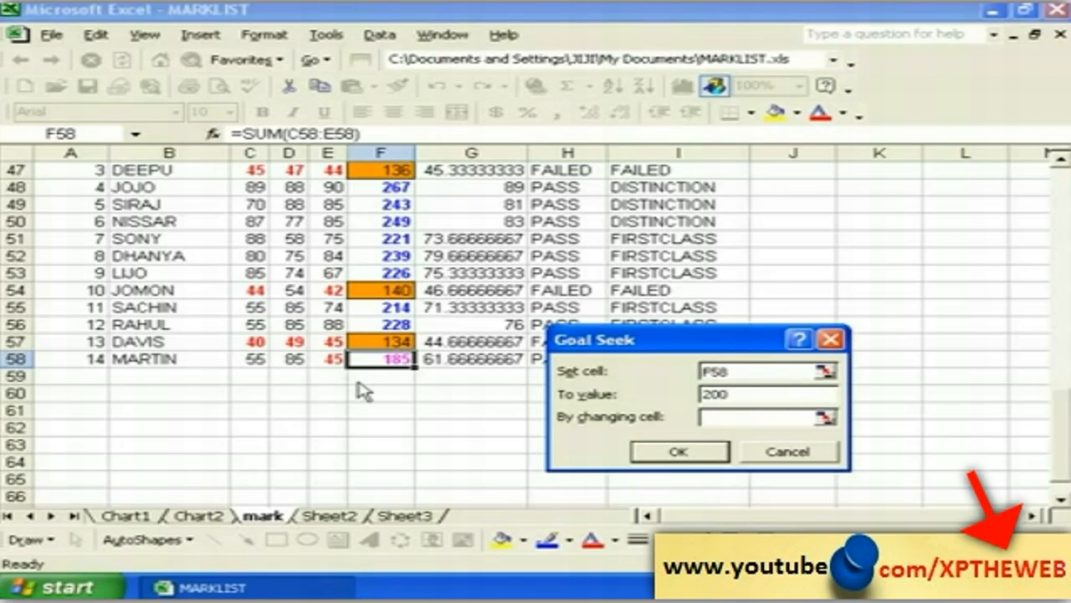
left_click(711, 416)
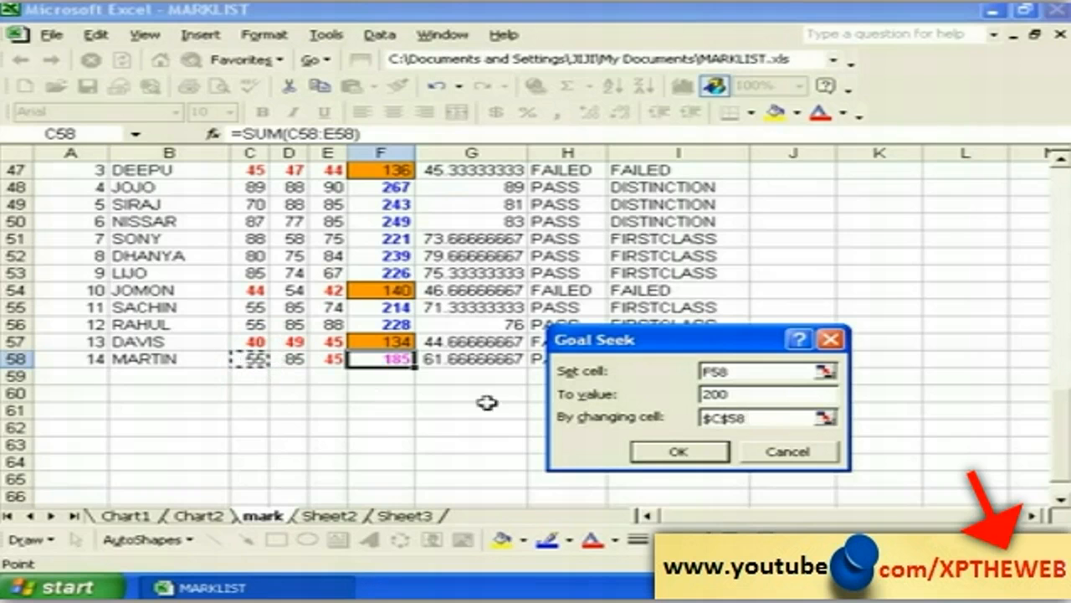
left_click(675, 453)
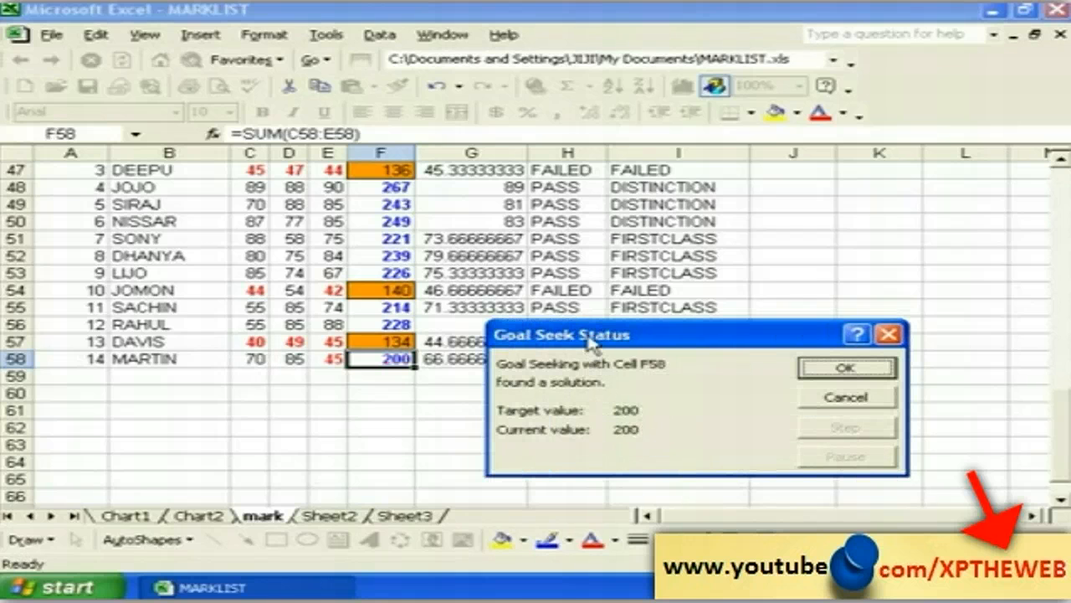
left_click_drag(590, 339, 618, 333)
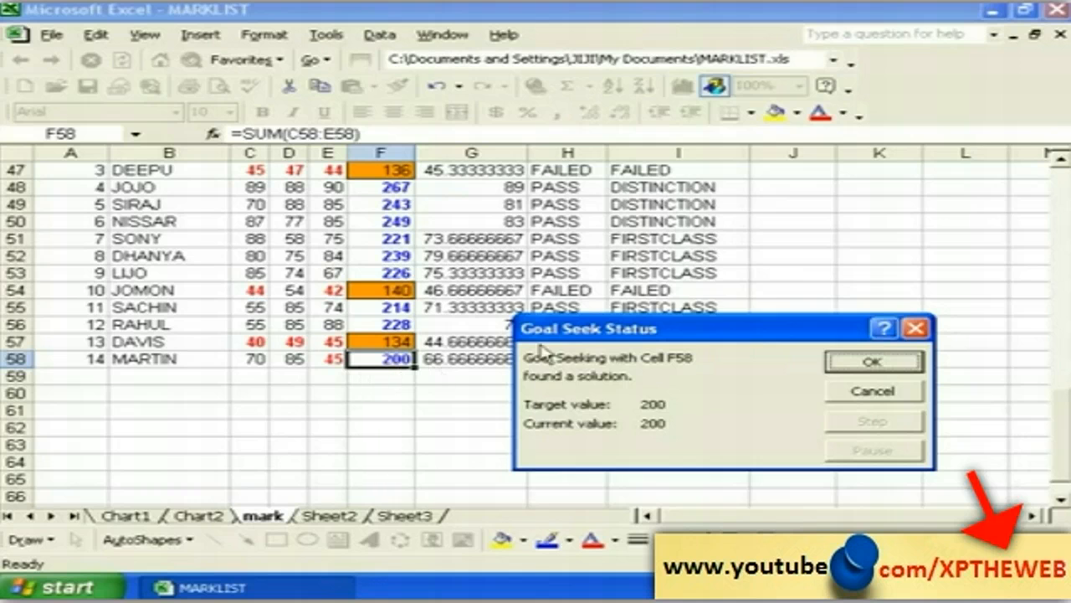
left_click_drag(564, 329, 547, 283)
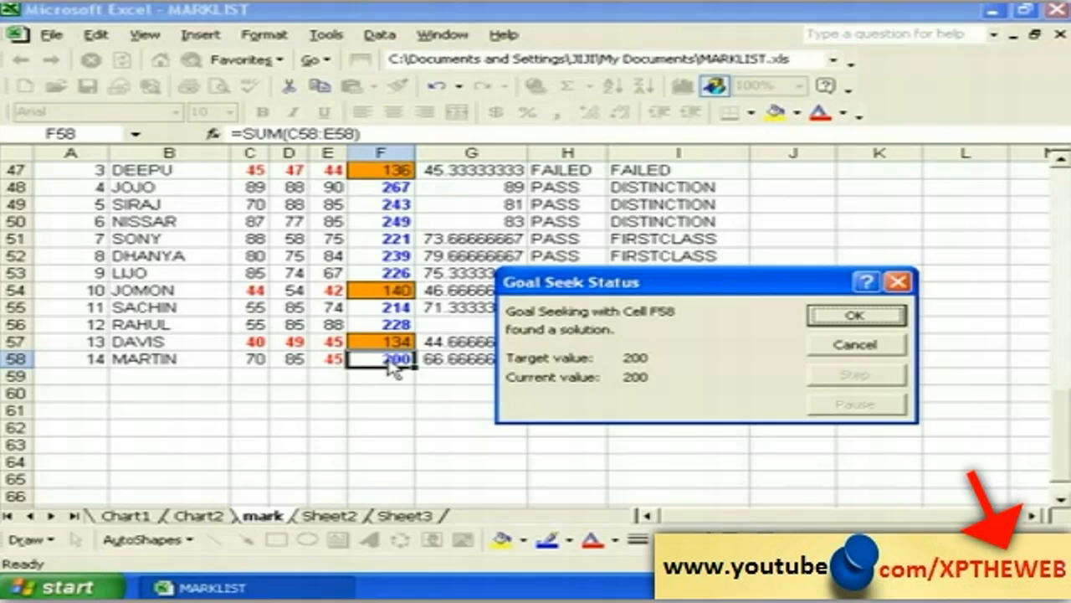
left_click(847, 317)
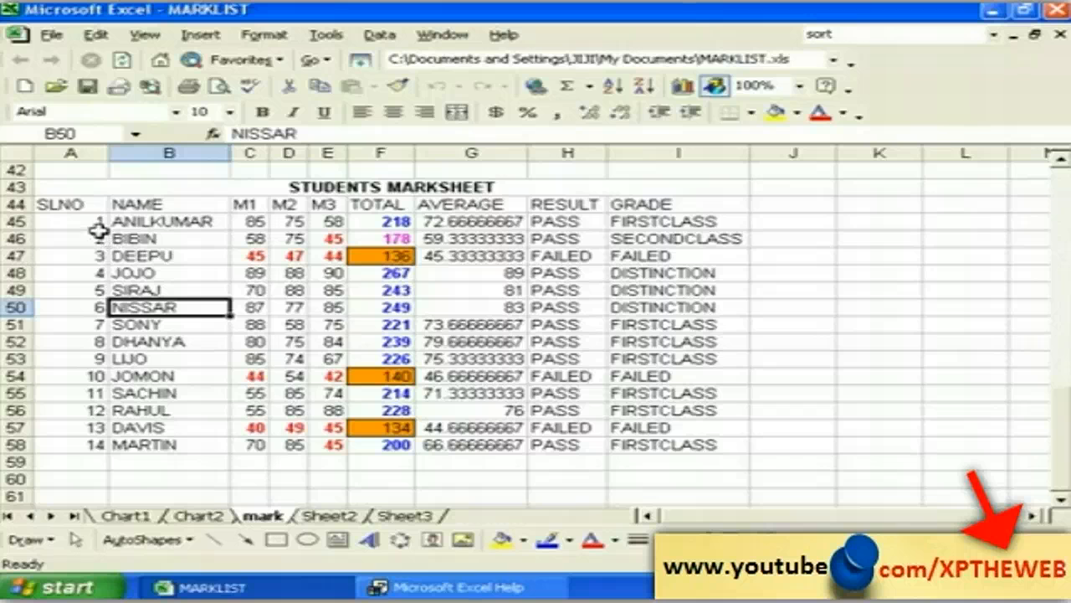
Step: Turn on AutoFilter from A44, adding dropdowns to headers SLNO through GRADE
left_click(86, 210)
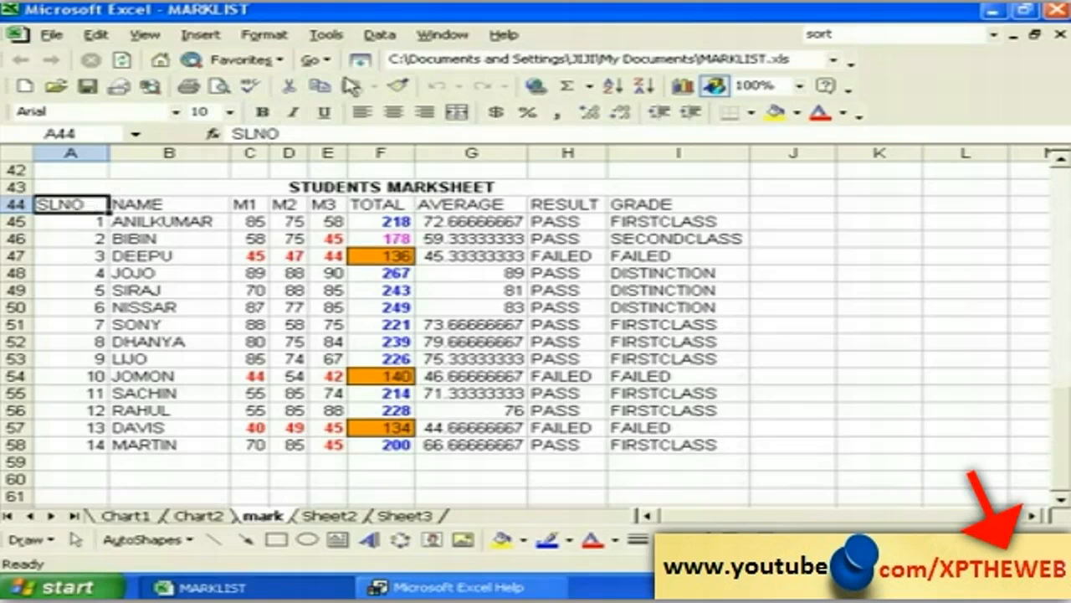
left_click(374, 38)
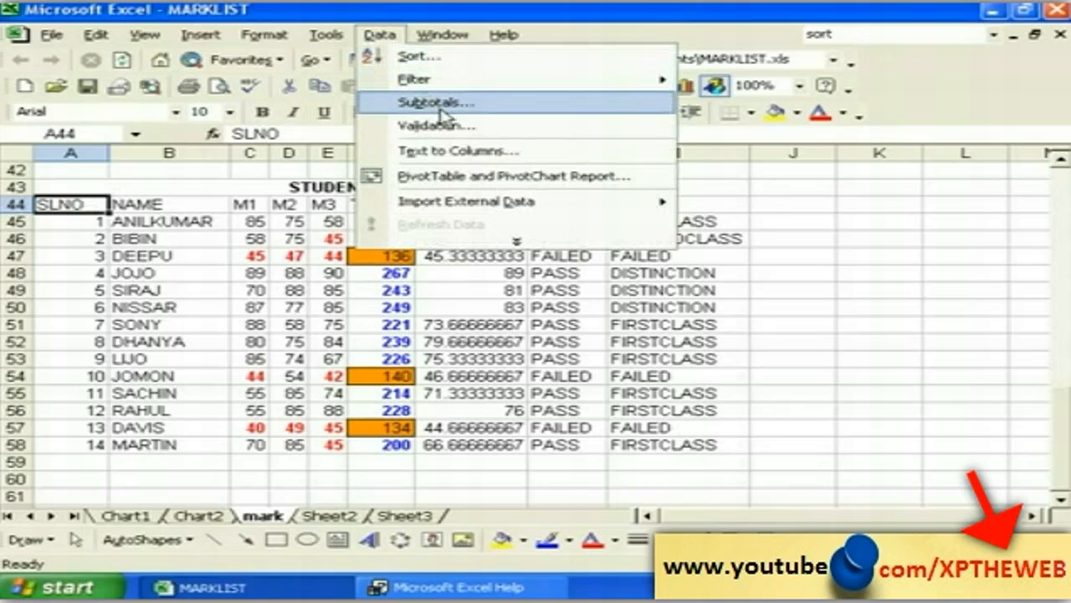
mouse_move(520, 89)
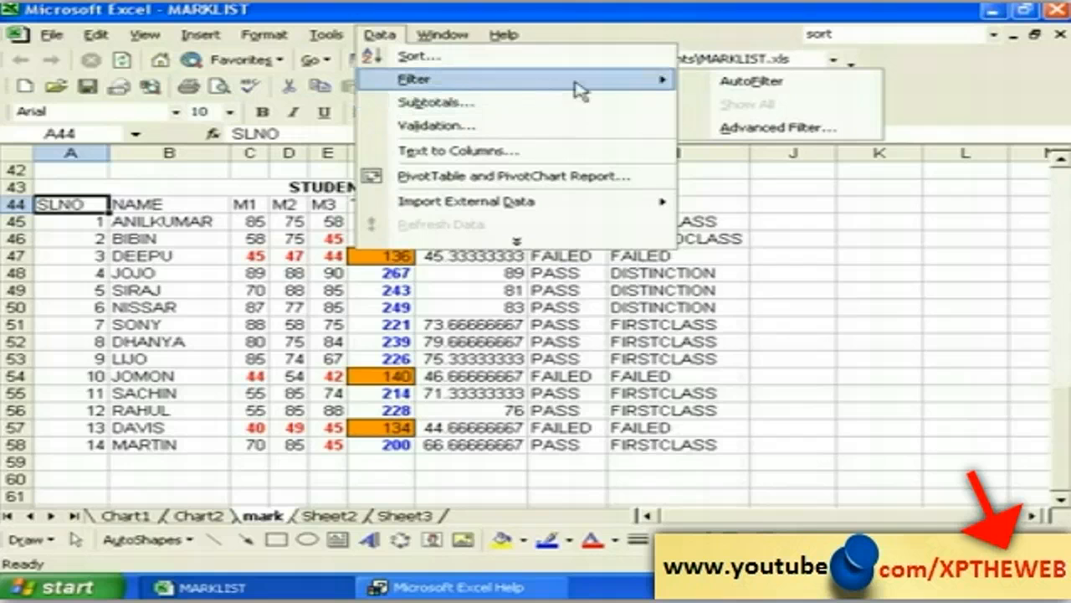
left_click(710, 83)
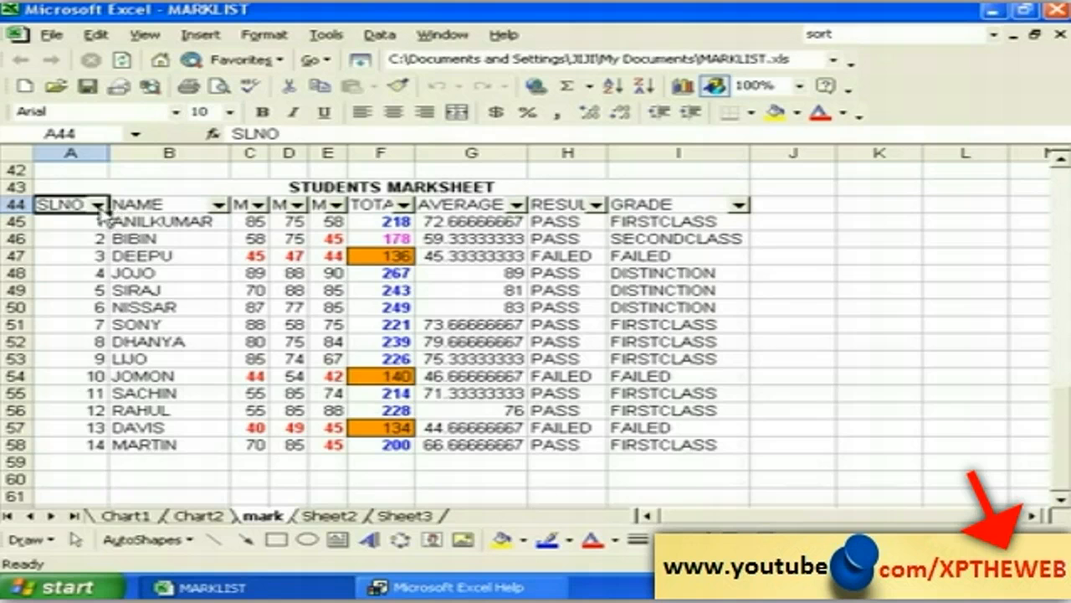
left_click(98, 205)
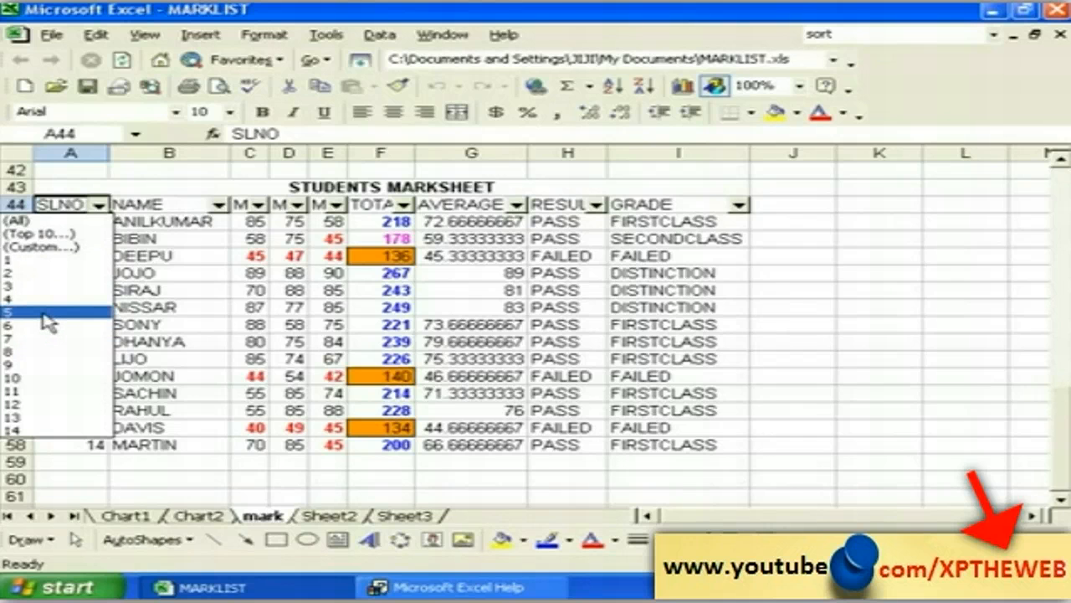
left_click(48, 312)
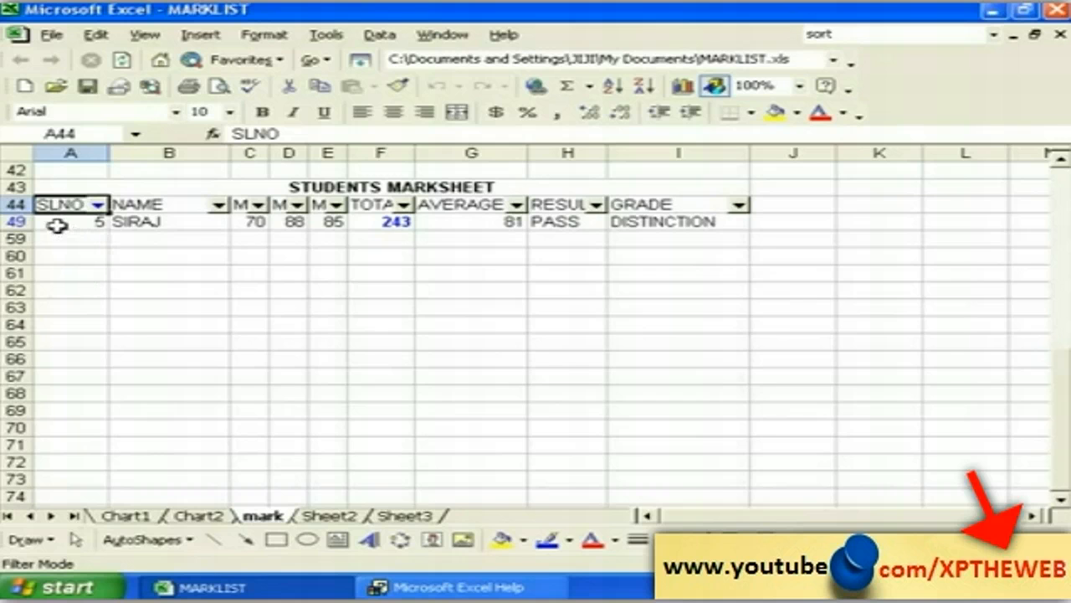
left_click(98, 205)
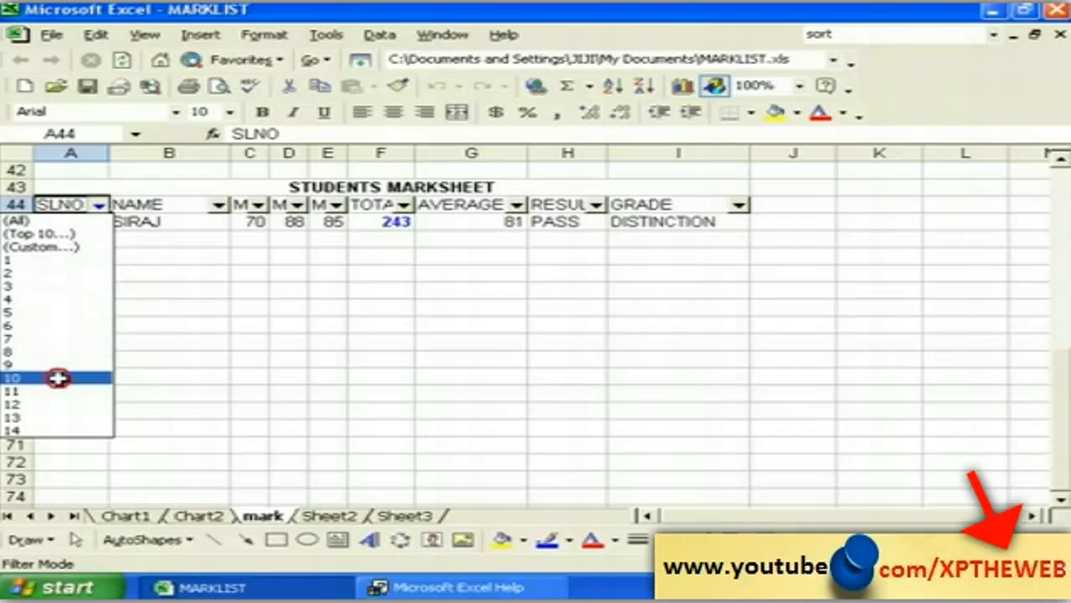
left_click(55, 377)
left_click(98, 205)
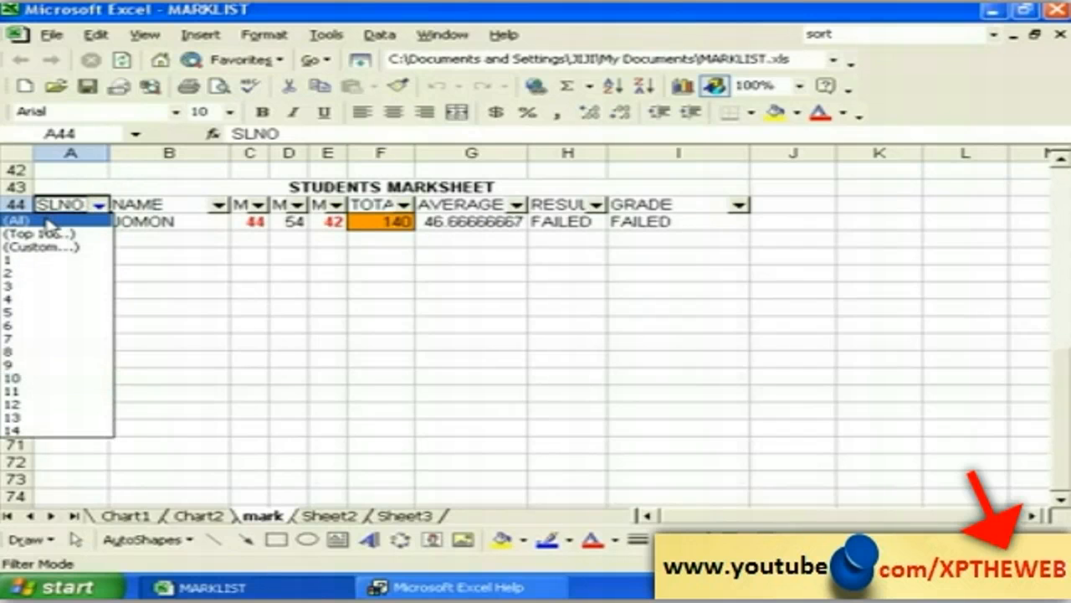
left_click(48, 222)
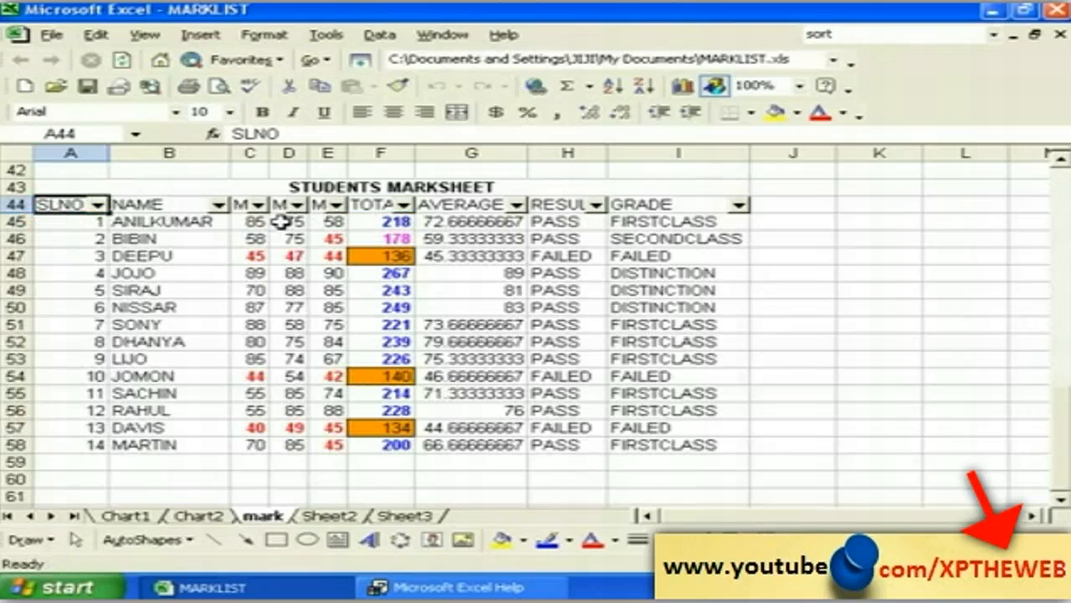
left_click(221, 205)
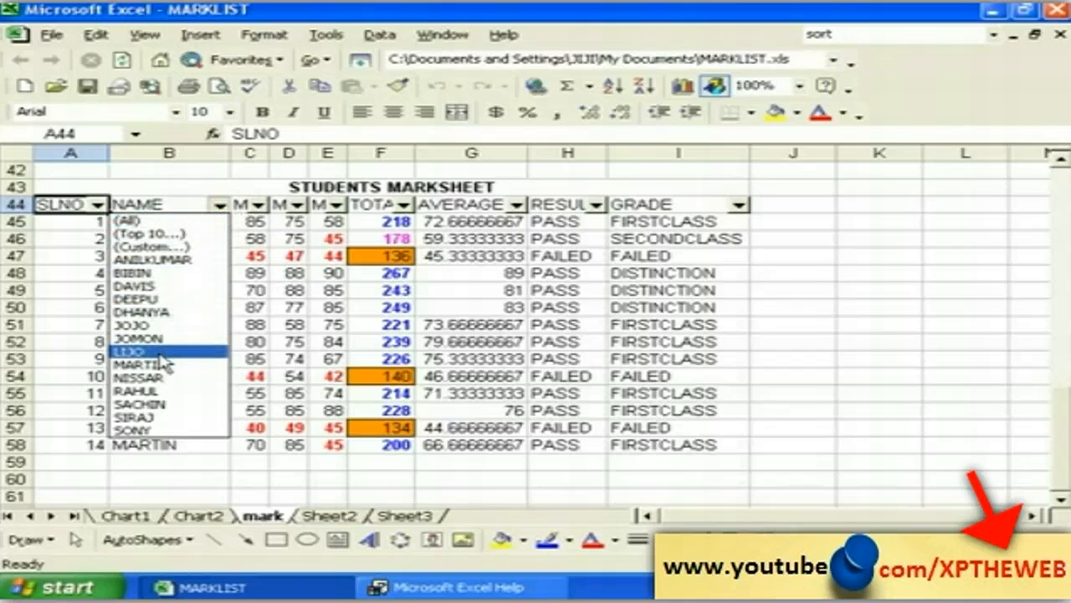
left_click(161, 325)
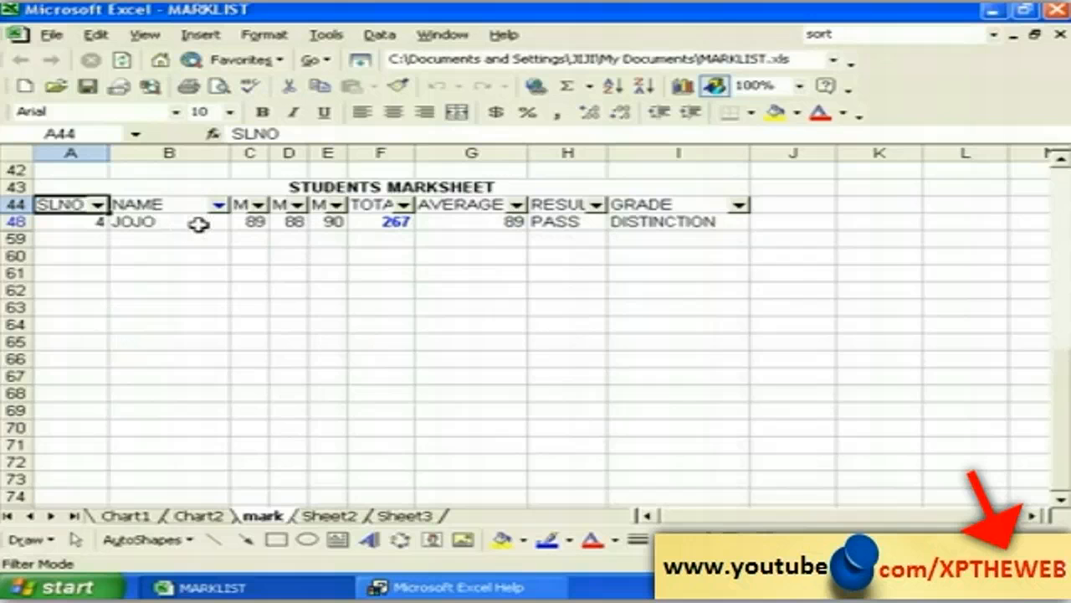
left_click(221, 205)
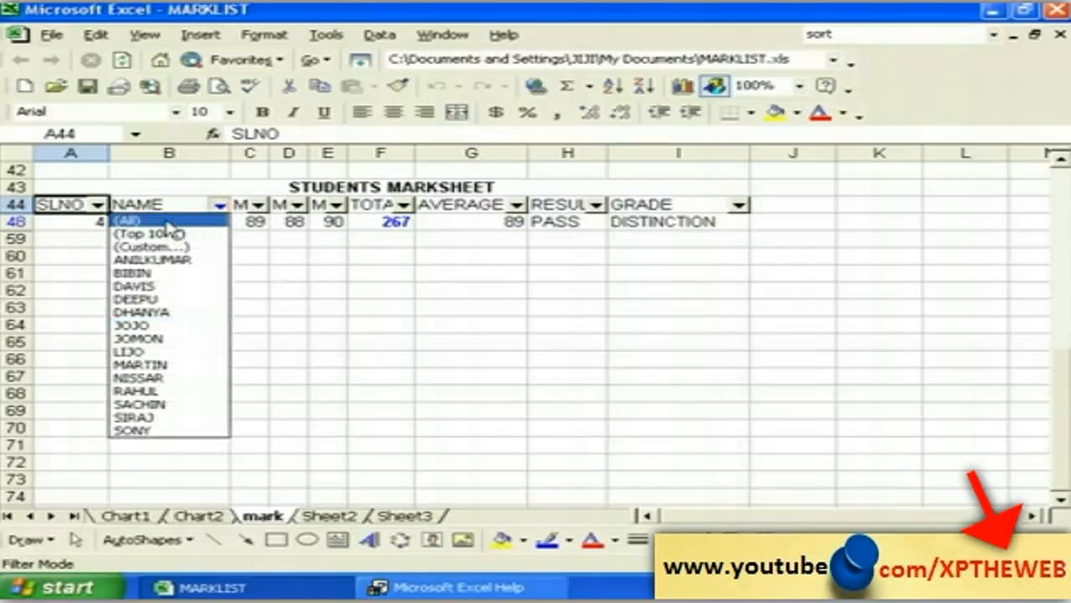
left_click(167, 221)
left_click(403, 205)
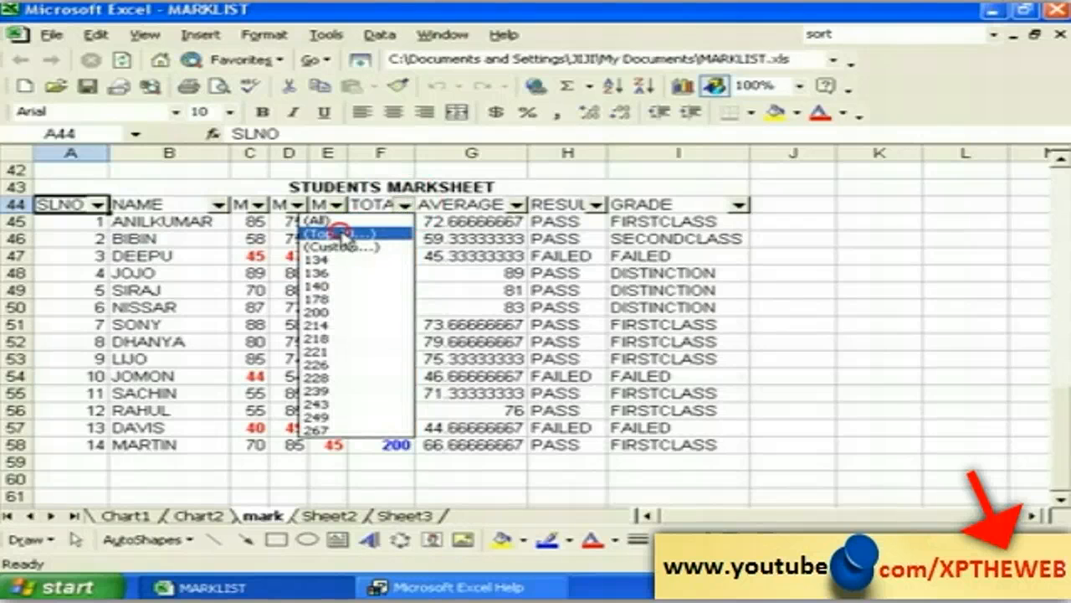
Step: Apply a Top 10 AutoFilter on TOTAL set to Top 5 items, showing totals 228 to 267
left_click(342, 234)
mouse_move(431, 283)
left_mouse_down()
mouse_move(413, 273)
mouse_move(421, 280)
left_mouse_up()
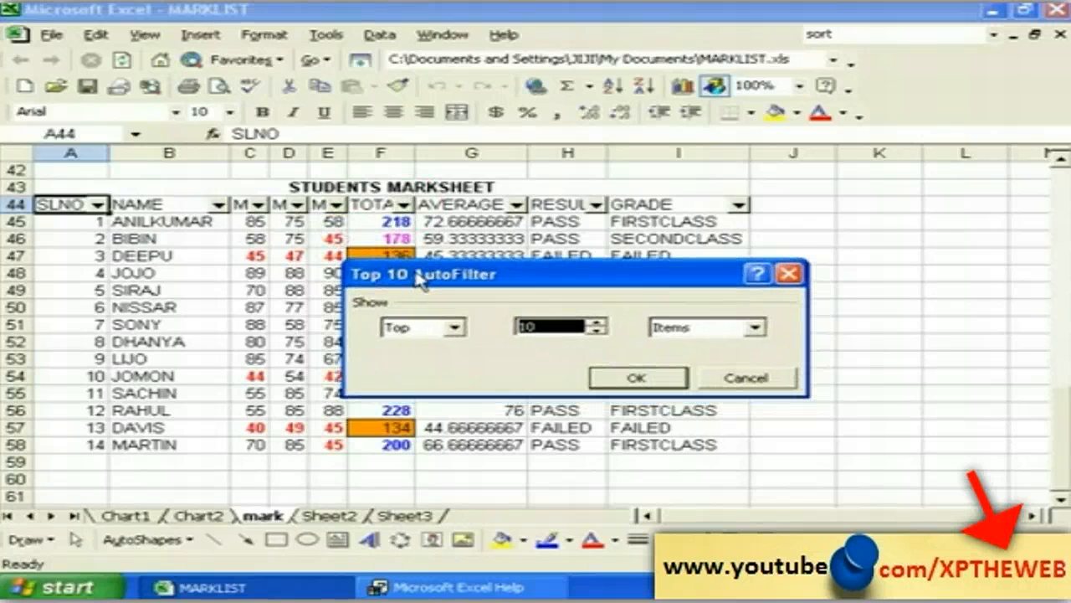
left_click(452, 333)
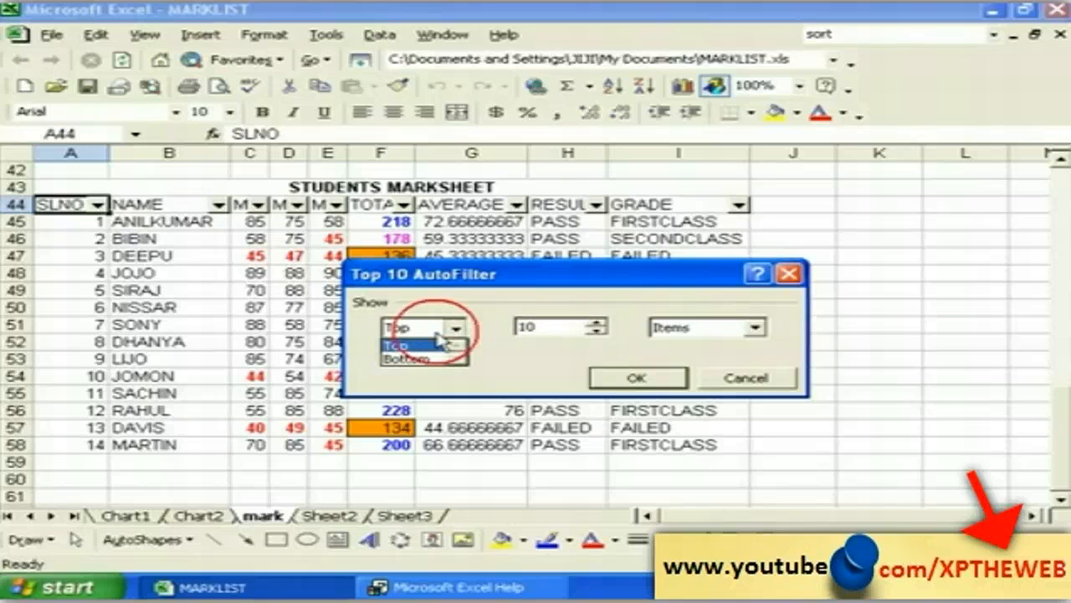
left_click(414, 343)
left_click(548, 329)
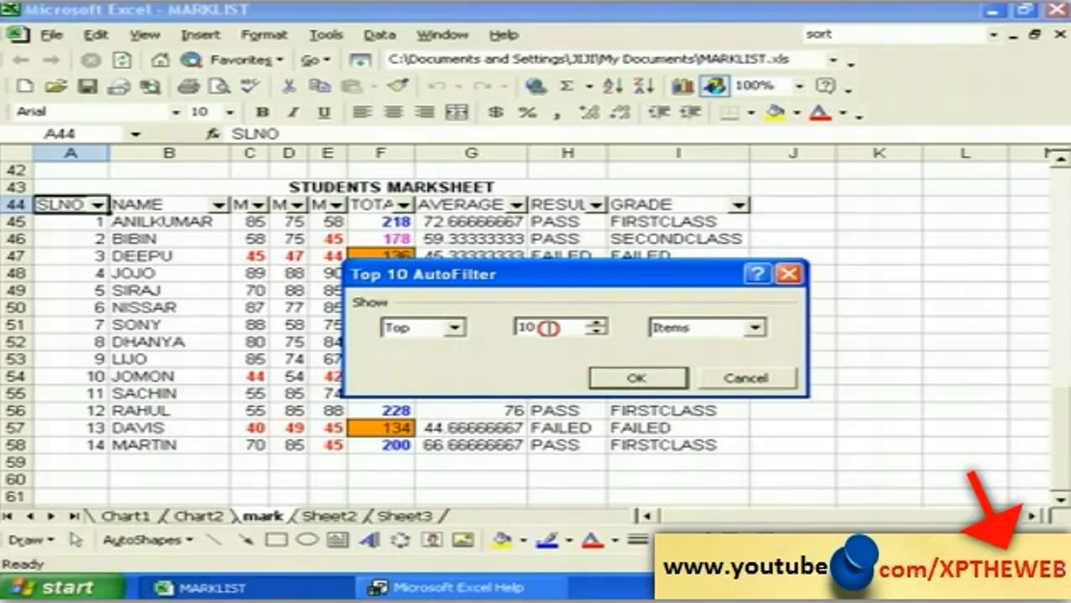
left_click_drag(584, 327, 518, 328)
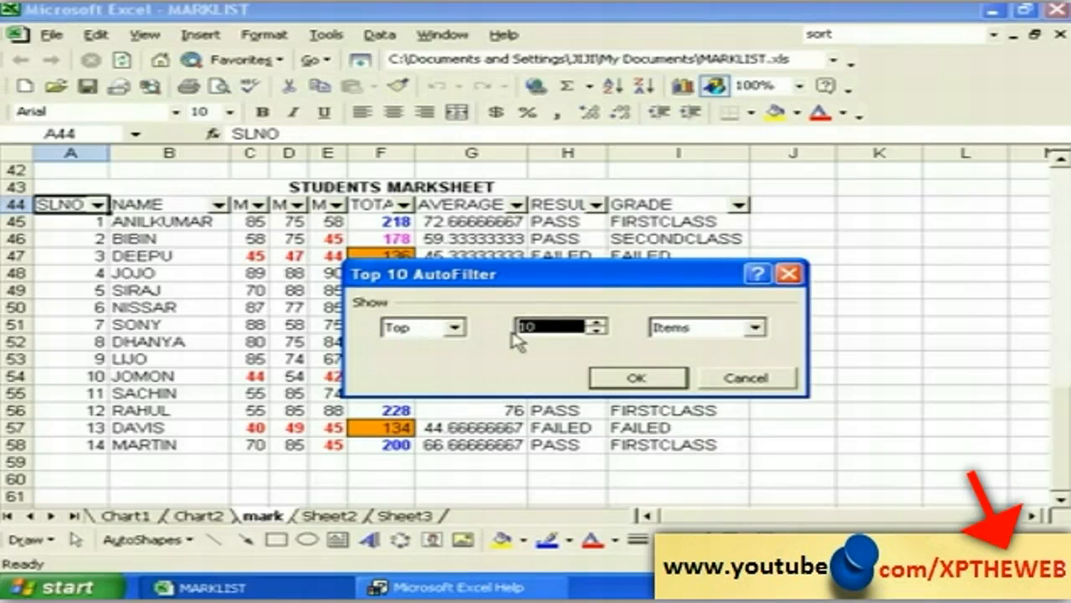
type("5")
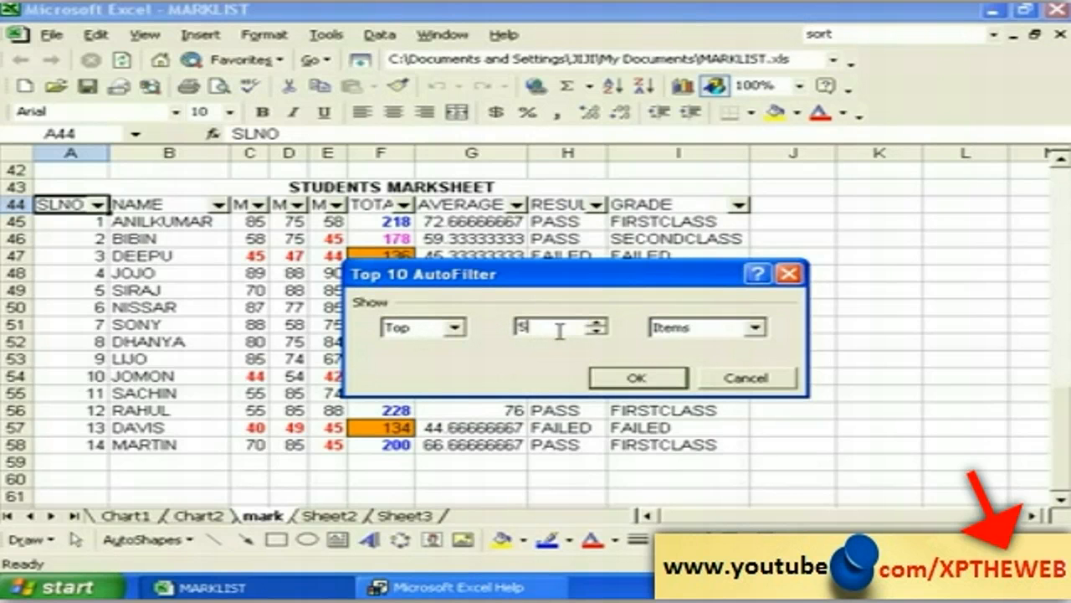
left_click(636, 378)
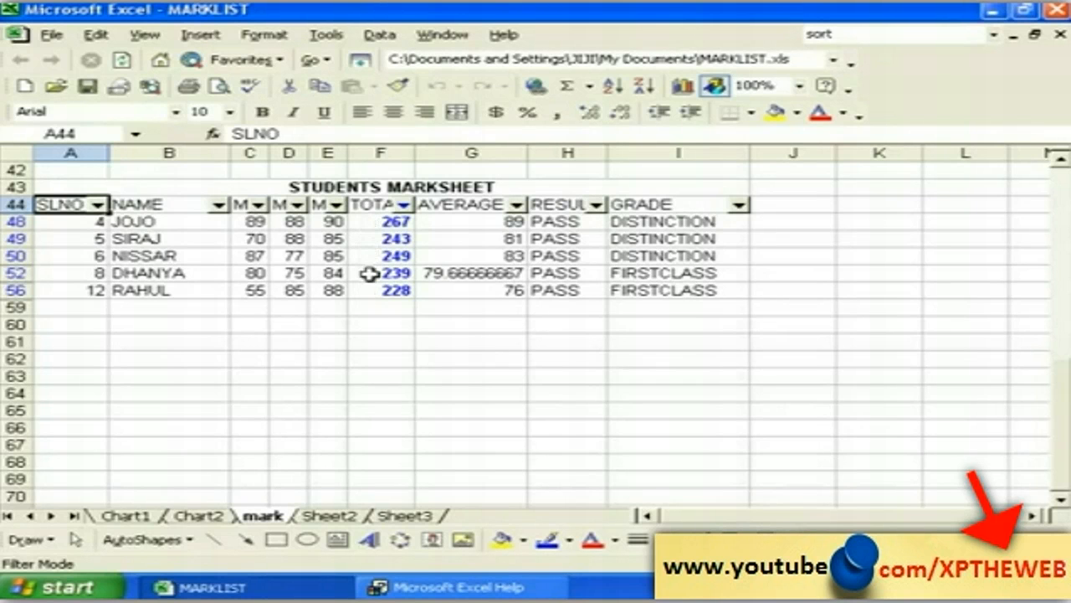
left_click(404, 205)
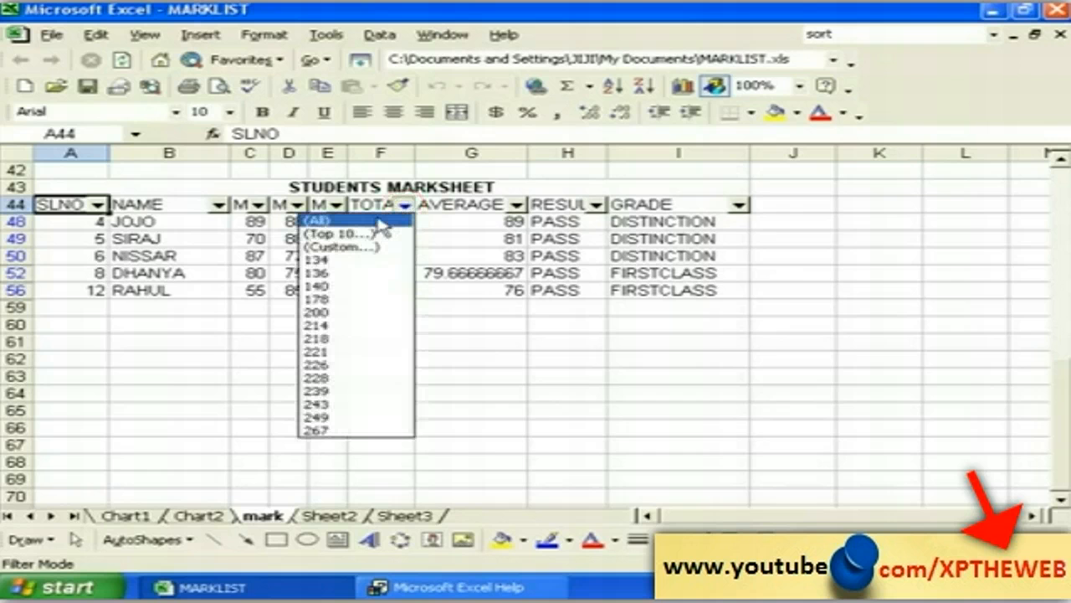
Step: Clear the TOTAL filter and reapply it as Bottom 5 items, showing totals 134 to 200
left_click(368, 221)
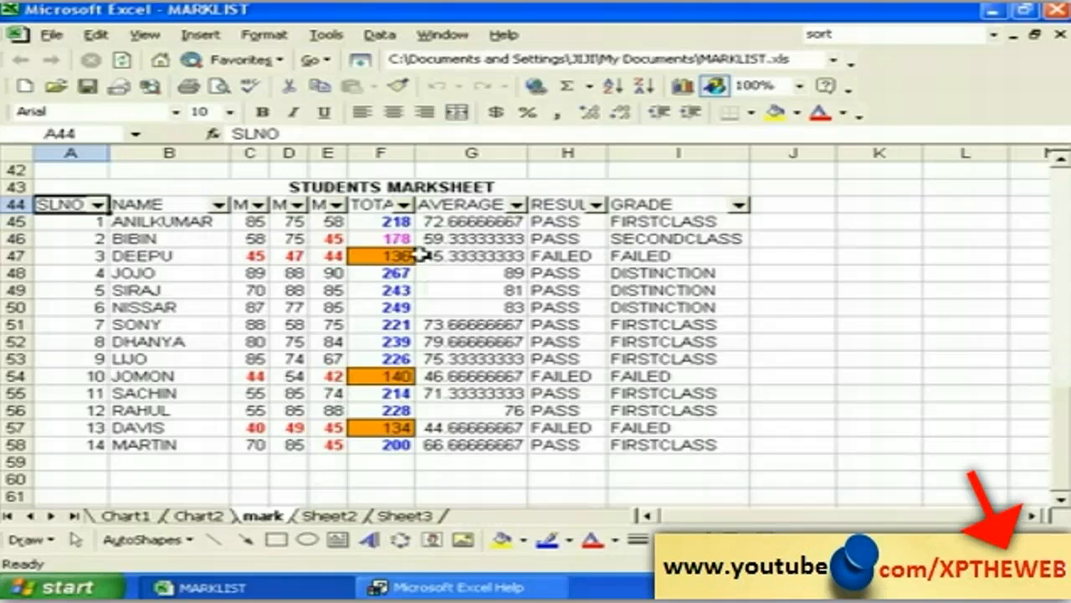
left_click(404, 205)
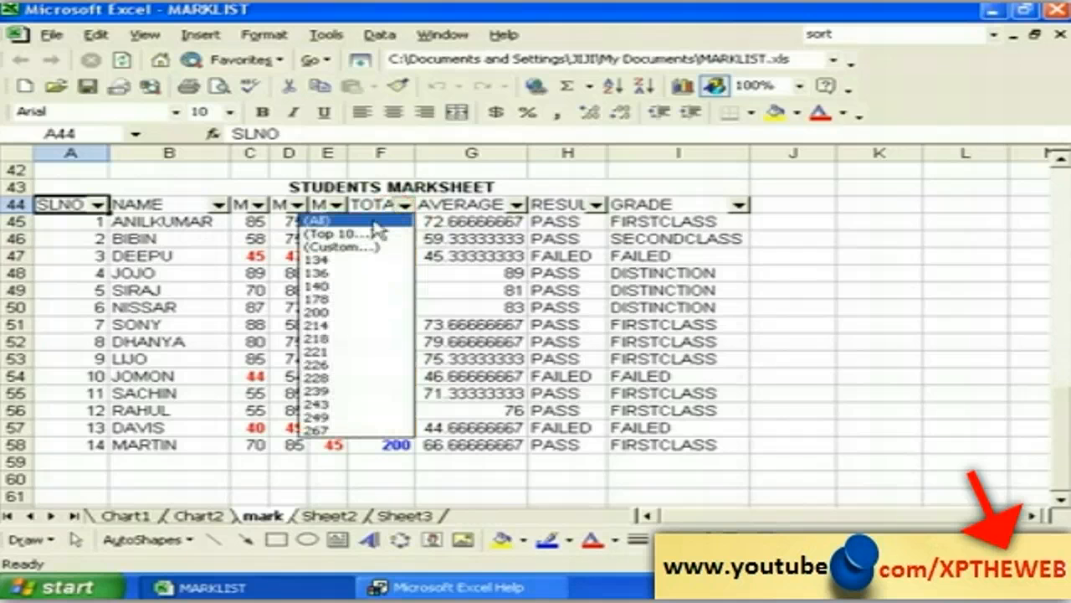
left_click(359, 231)
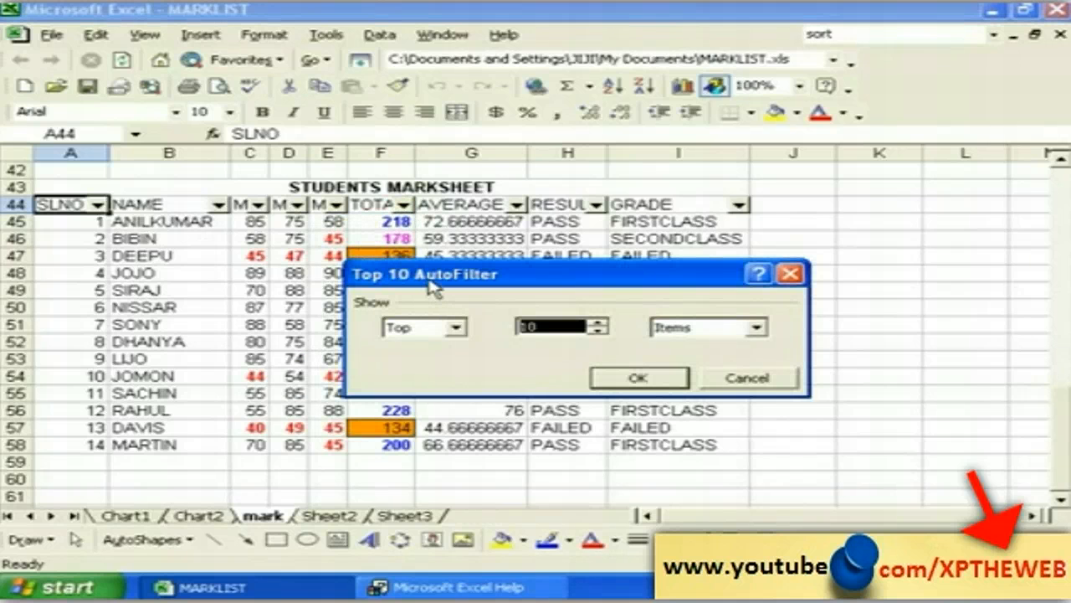
left_click_drag(433, 286, 444, 274)
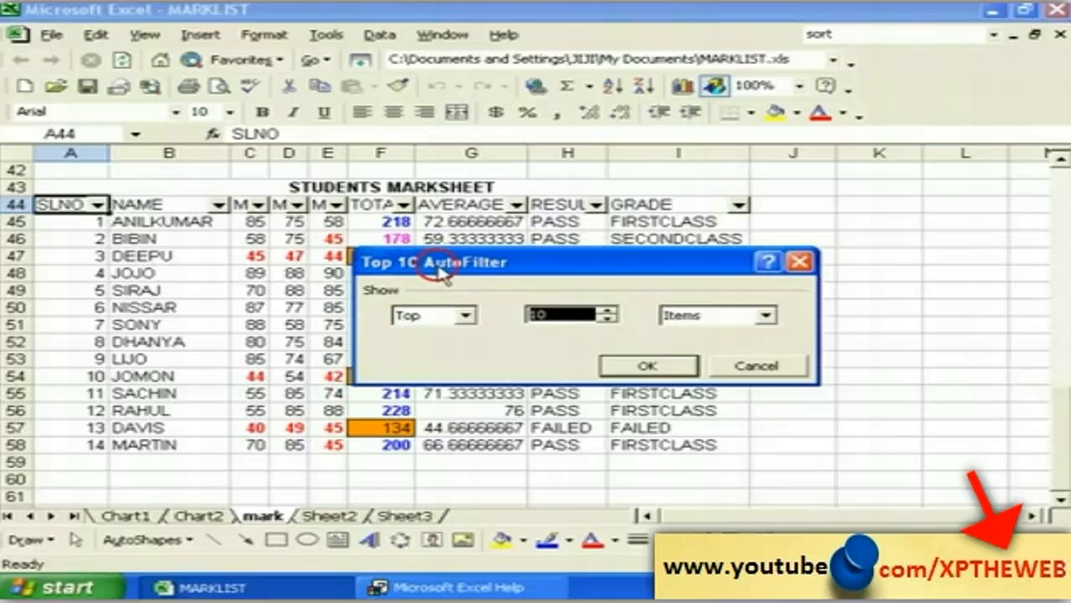
left_click(466, 317)
left_click(420, 350)
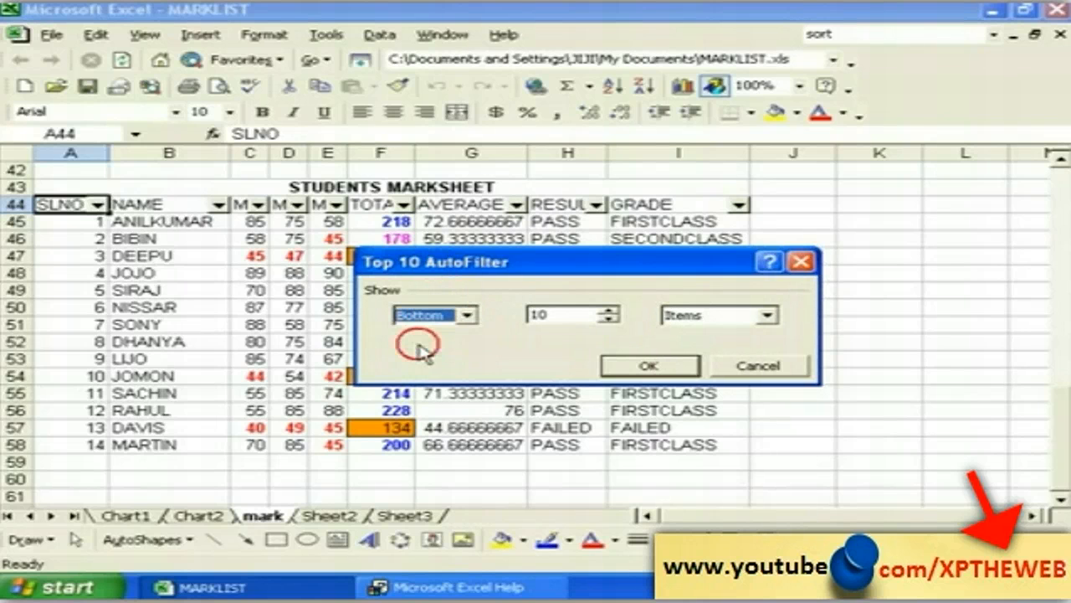
double_click(559, 315)
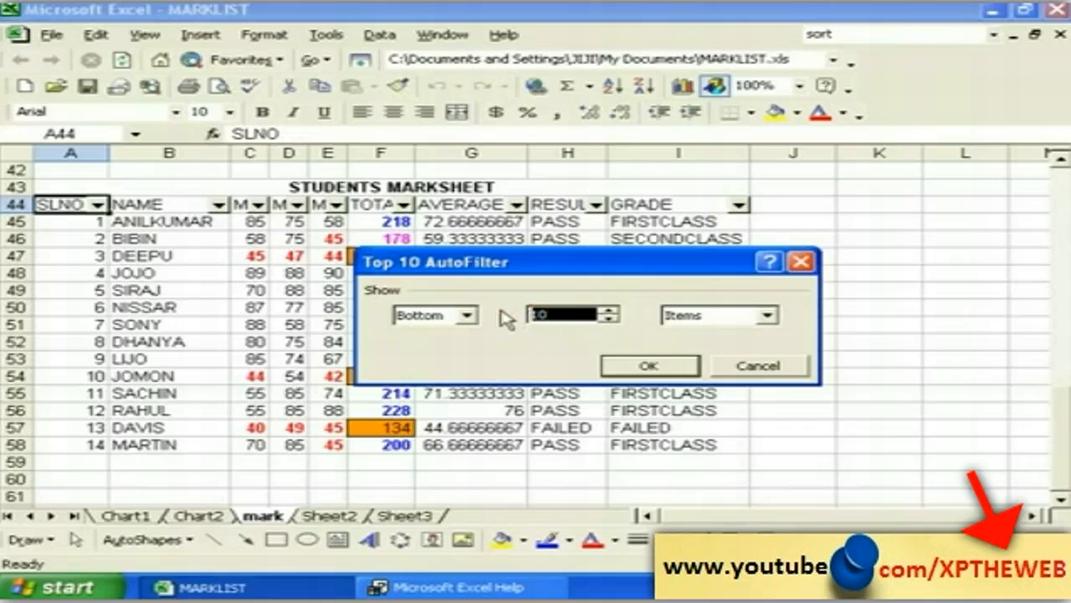
type("5")
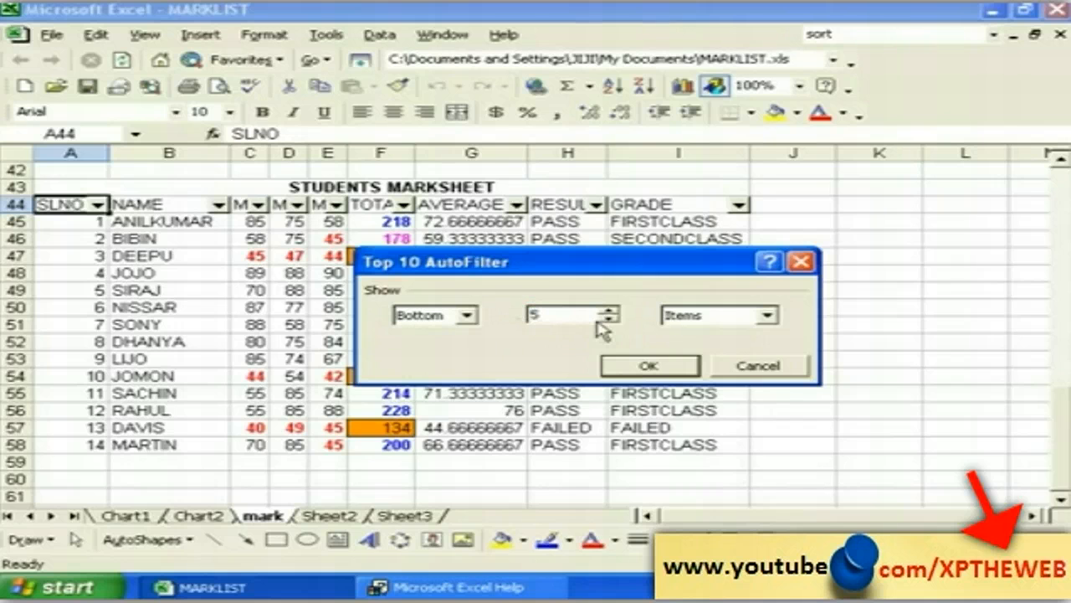
left_click(636, 369)
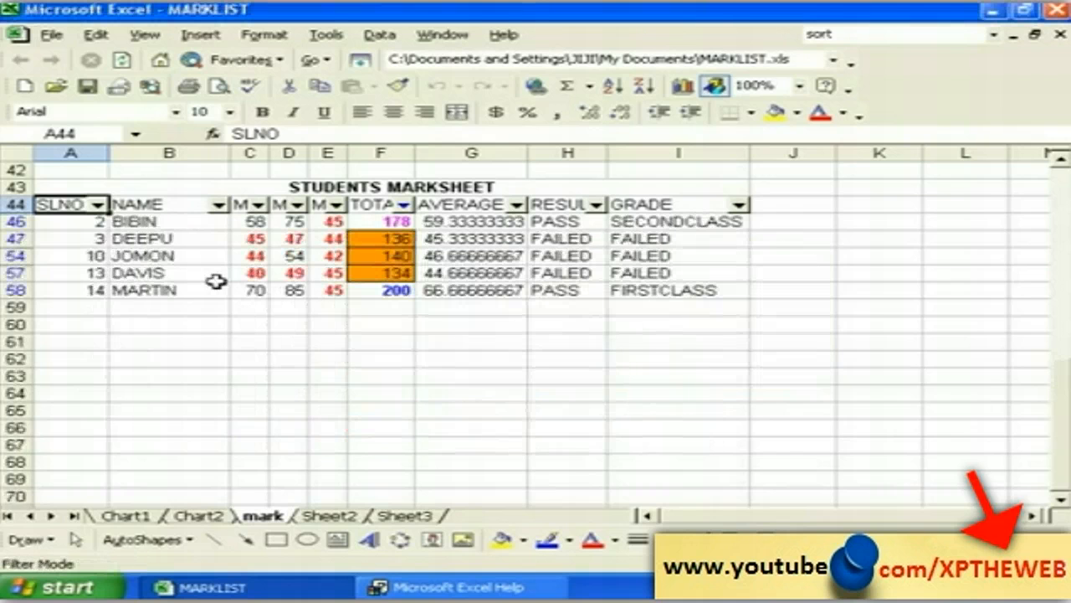
Step: Reset the TOTAL AutoFilter, then apply a custom filter for TOTAL is less than 200
left_click(404, 205)
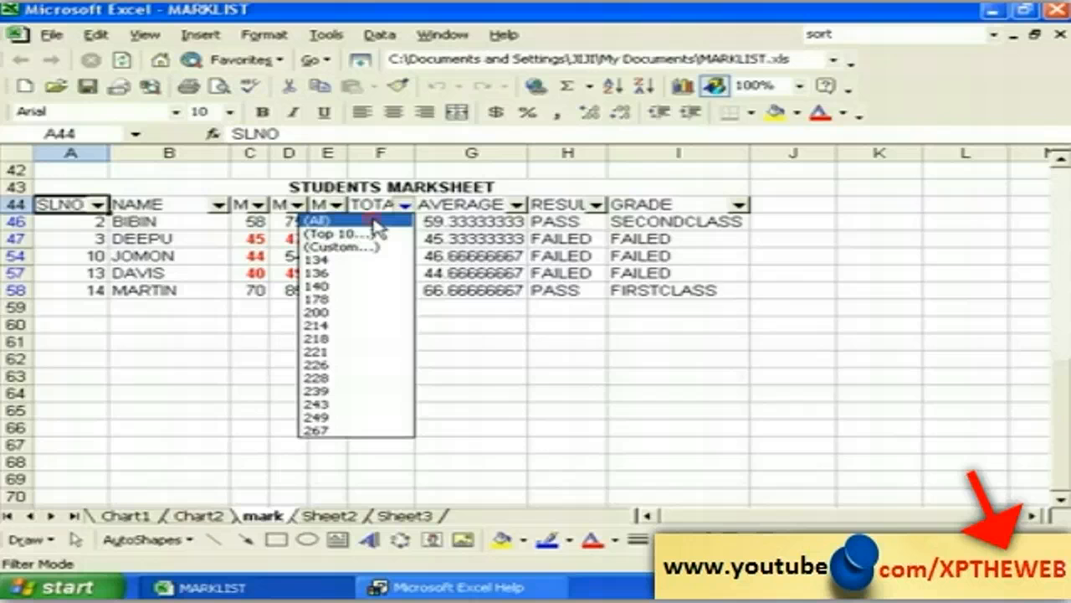
left_click(375, 222)
left_click(404, 205)
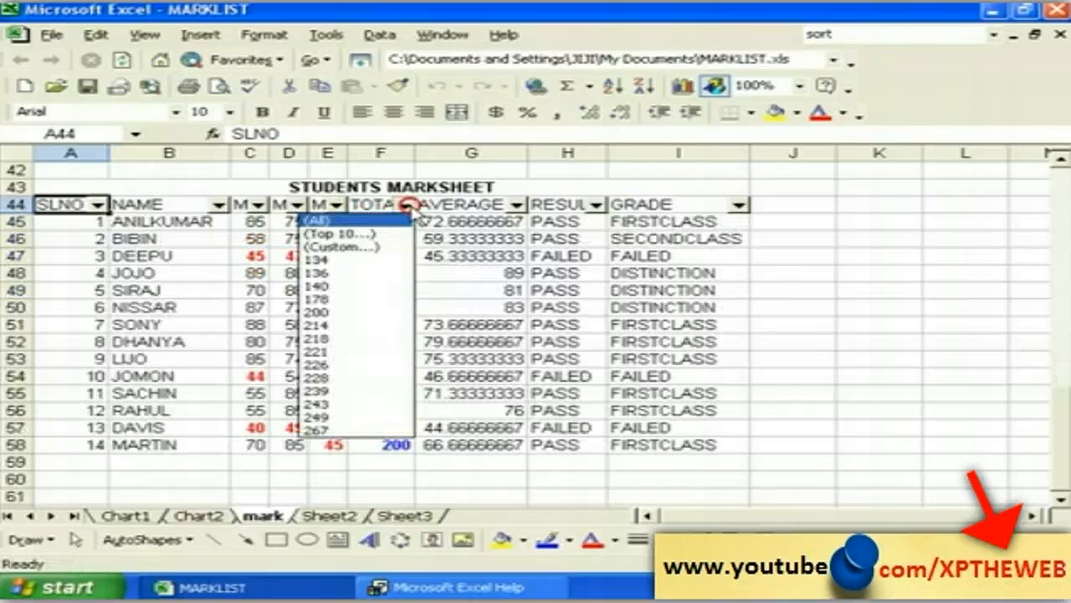
left_click(371, 247)
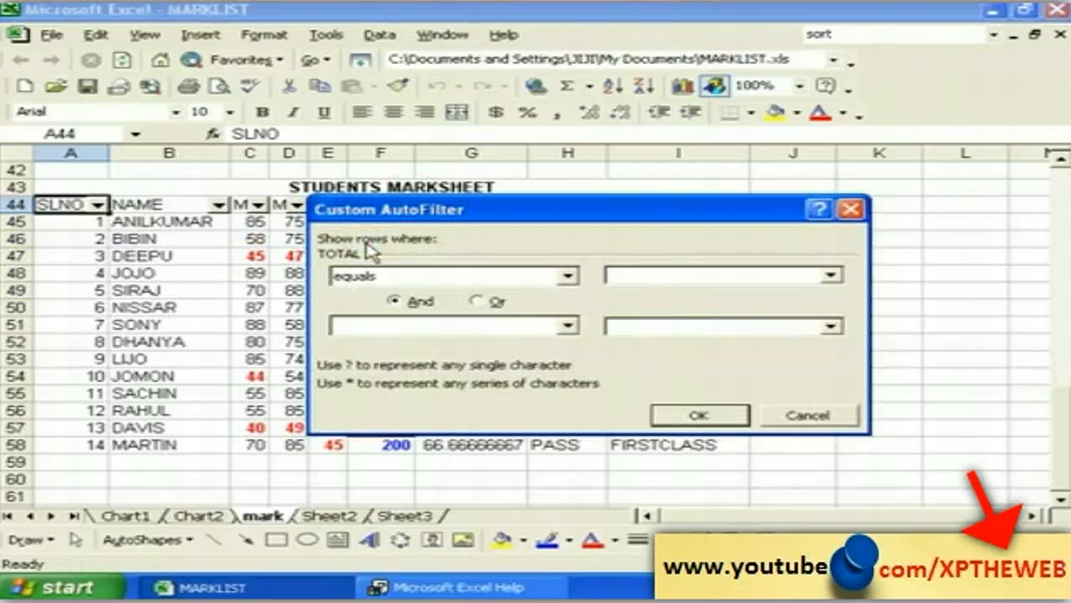
left_click_drag(385, 208, 366, 203)
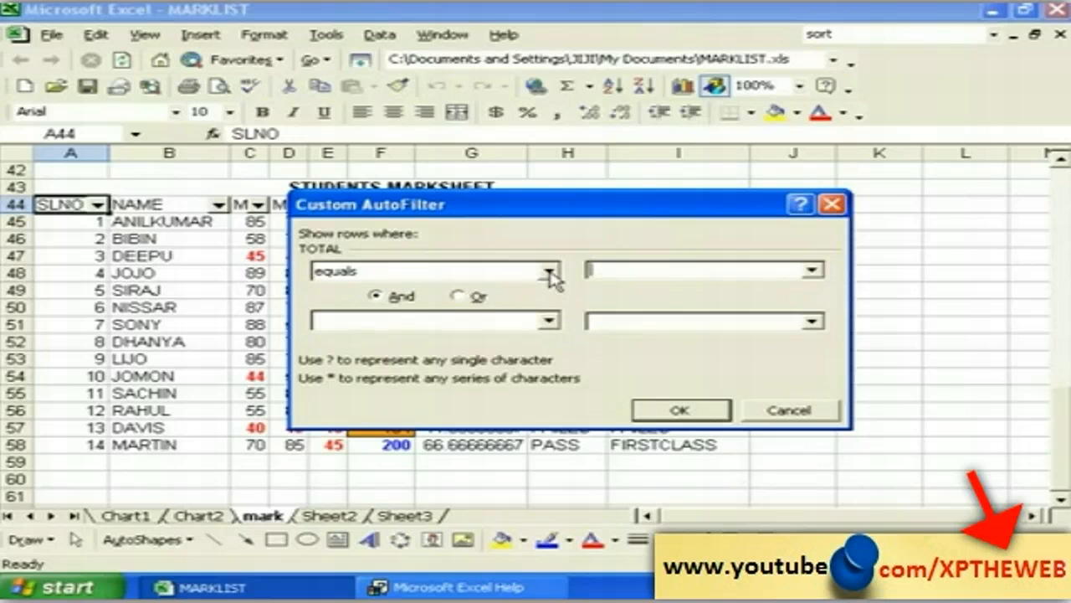
left_click(549, 274)
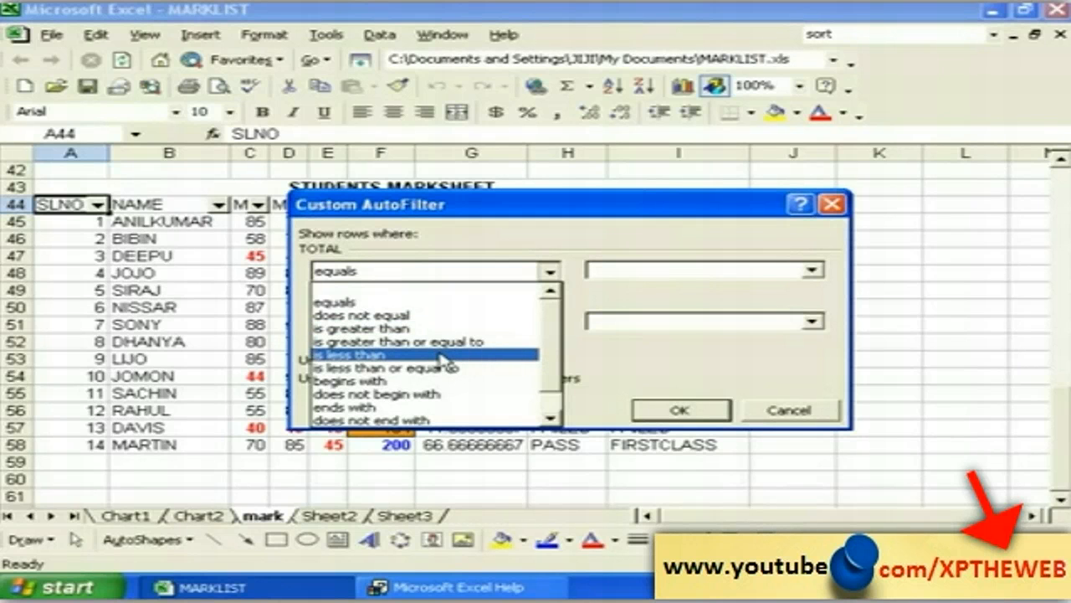
left_click(441, 356)
left_click(611, 270)
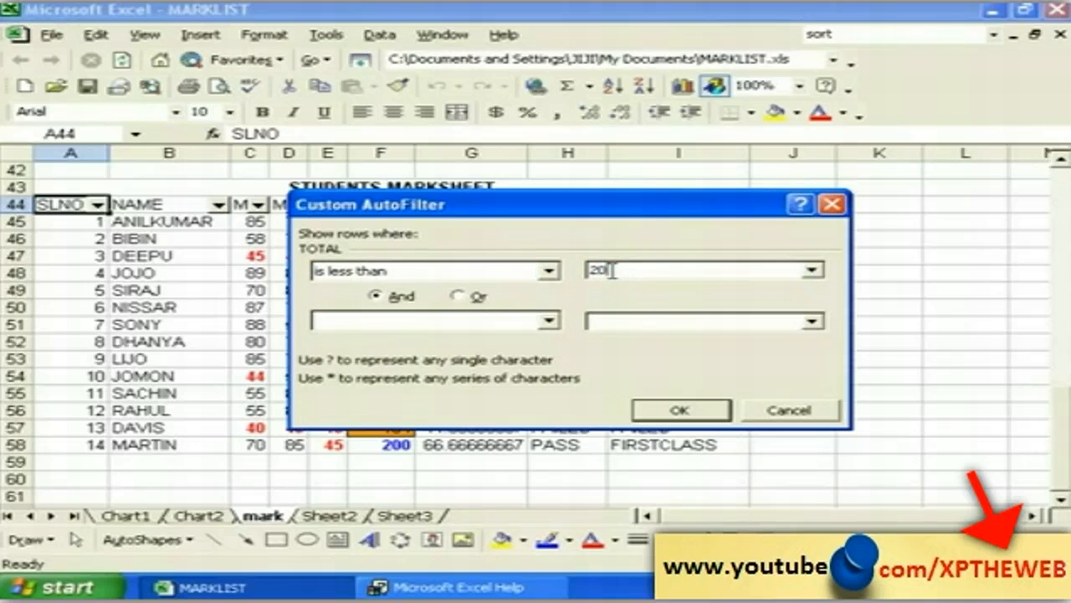
left_click(682, 410)
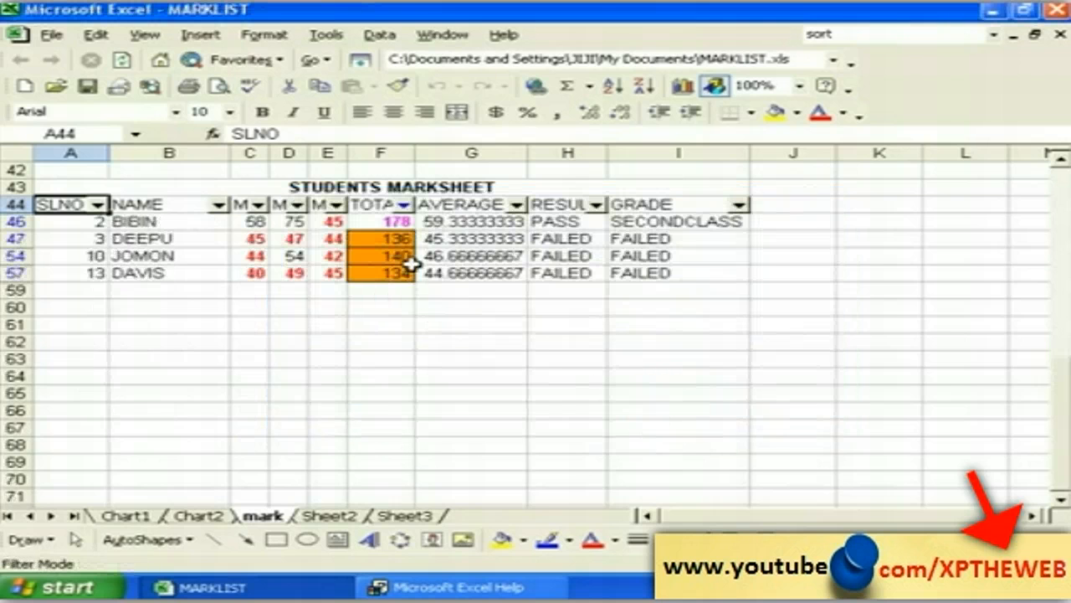
Step: Select empty cells below the filtered table, ending on B59
left_click(389, 295)
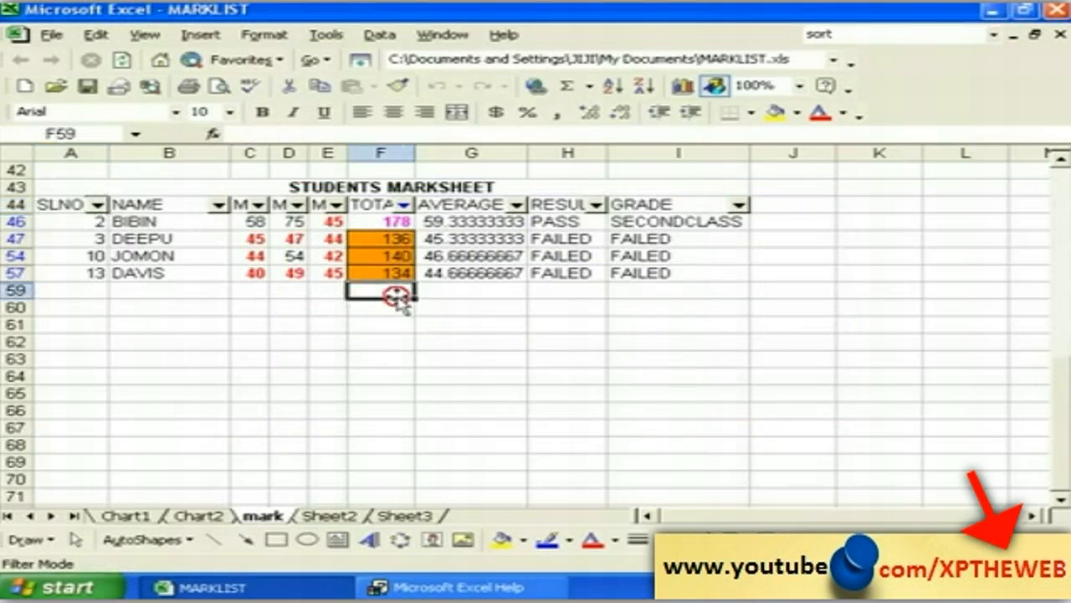
left_click(320, 289)
left_click(258, 287)
left_click(192, 289)
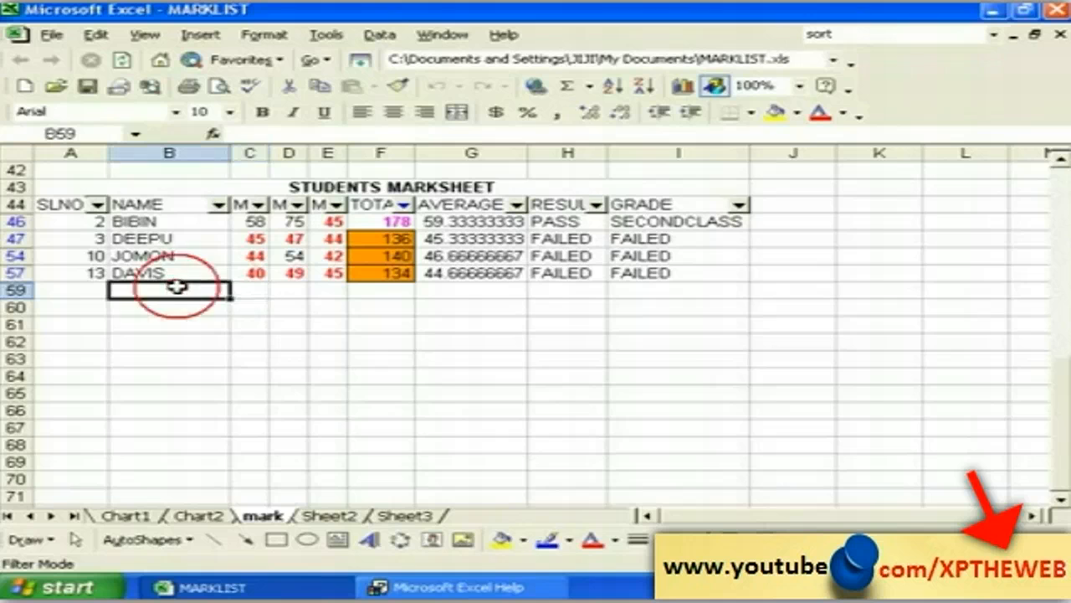
Step: Set the TOTAL AutoFilter back to (All) so all 14 student rows return
left_click(417, 291)
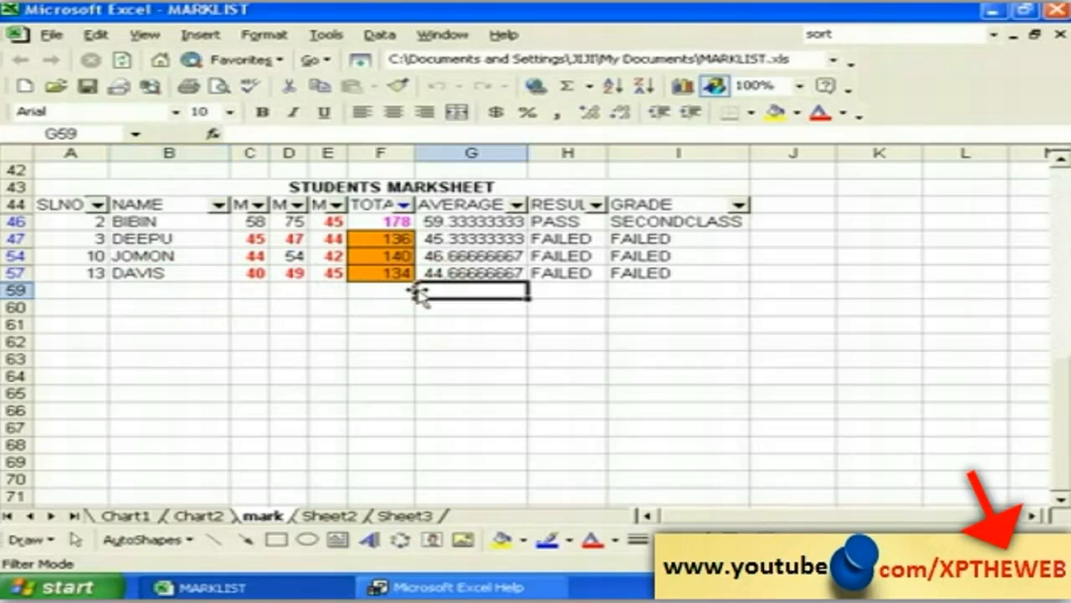
left_click(98, 204)
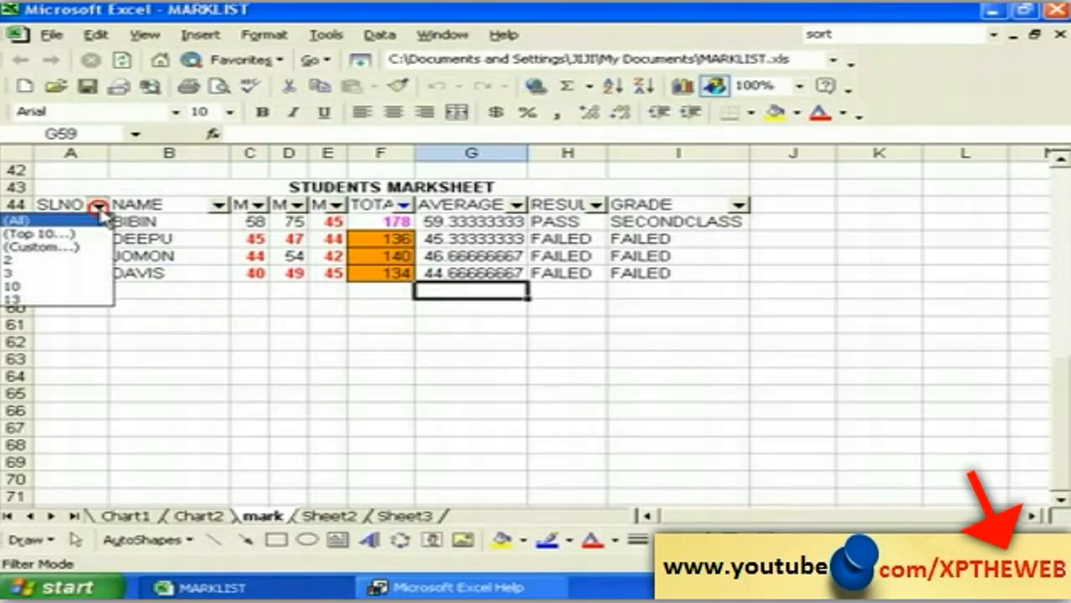
left_click(81, 222)
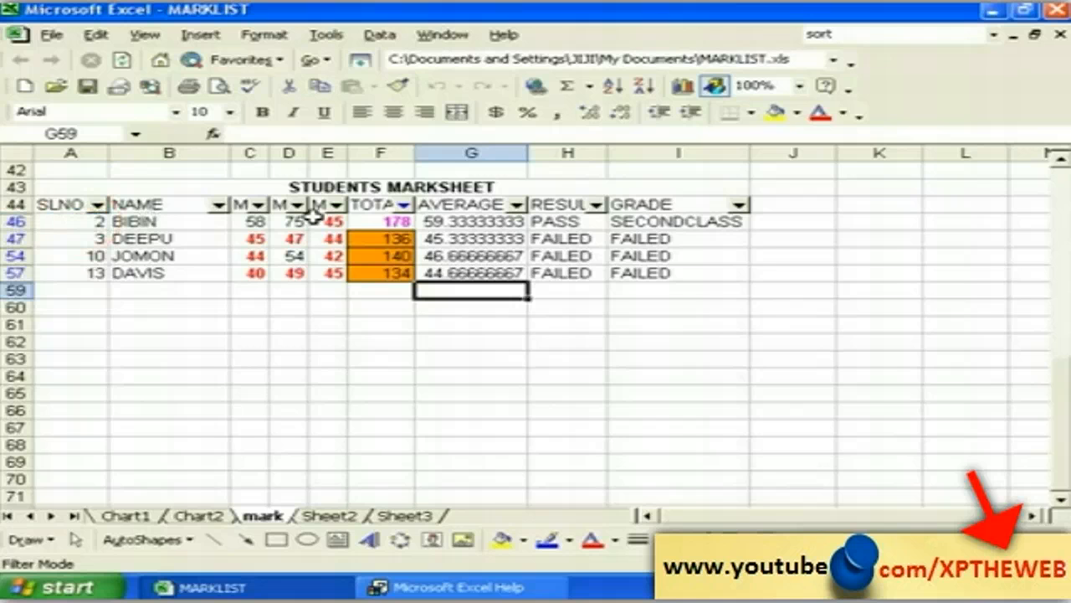
left_click(403, 204)
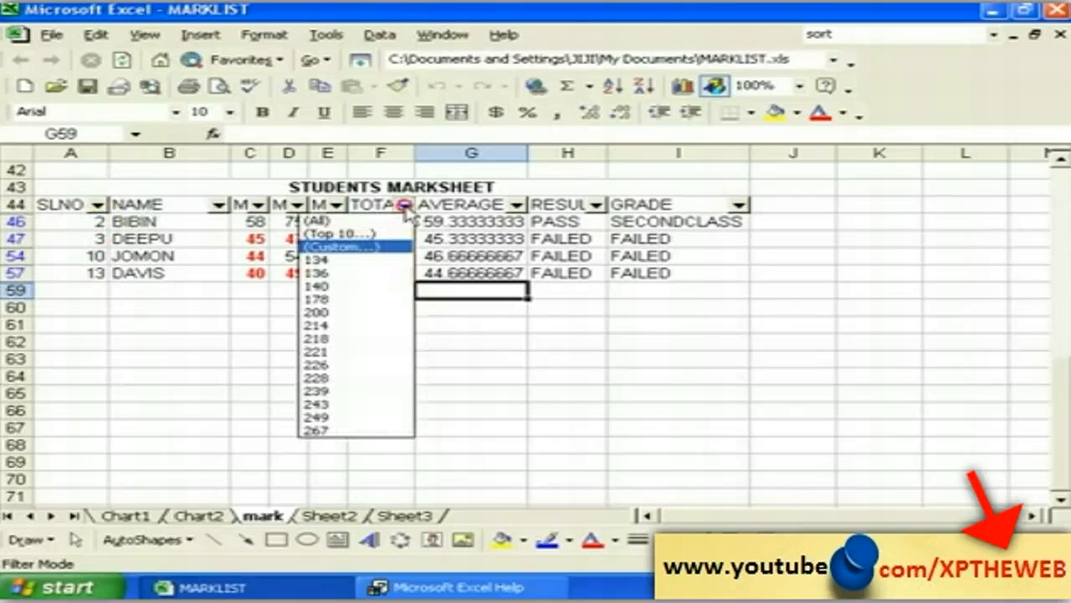
left_click(349, 220)
left_click(67, 205)
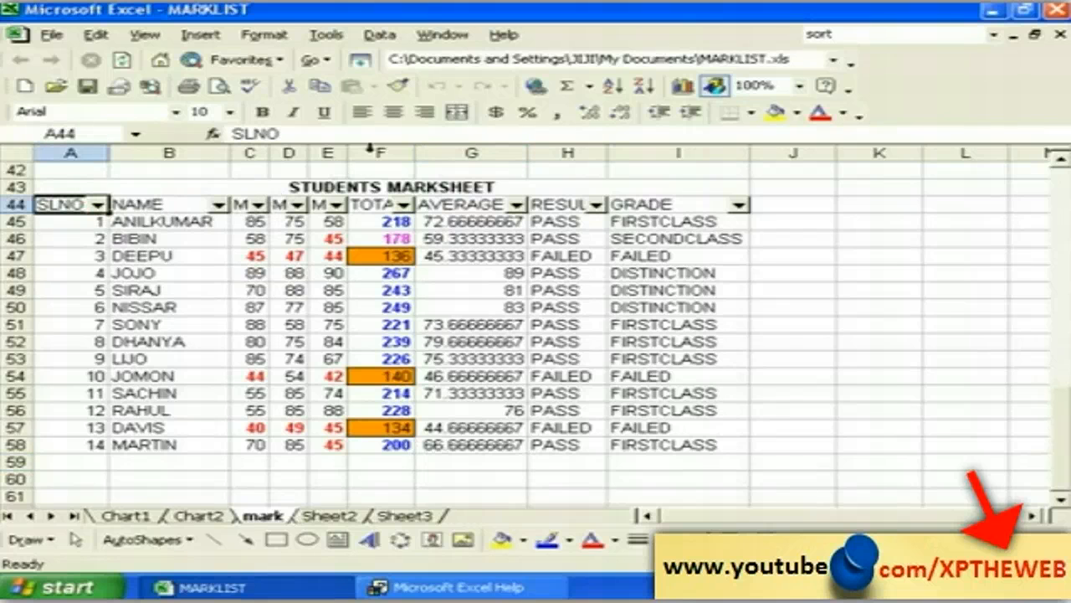
Step: Uncheck Data > Filter > AutoFilter to remove the header dropdowns
left_click(379, 36)
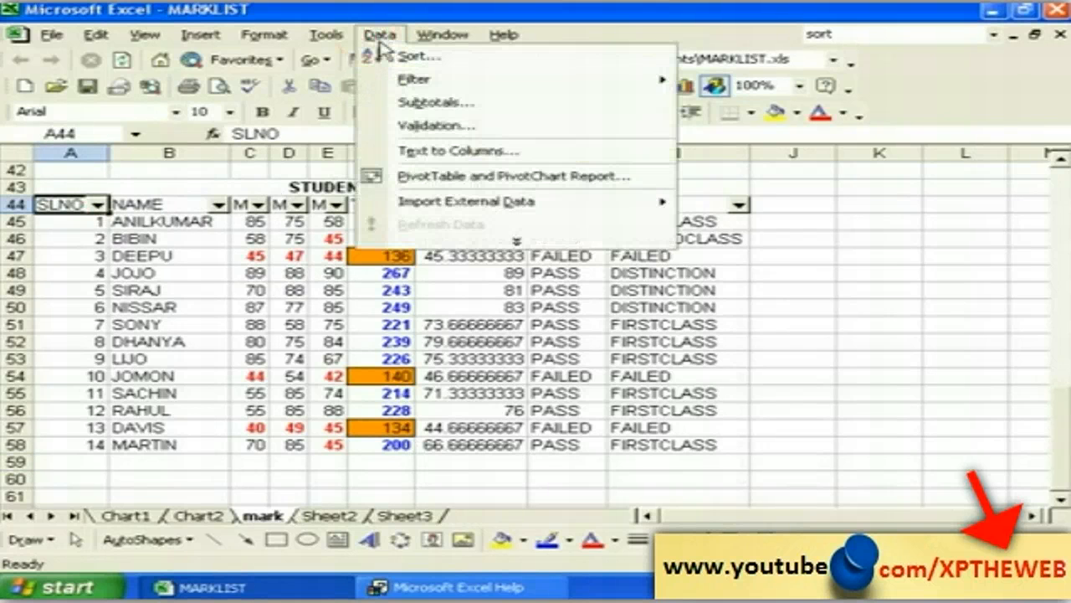
mouse_move(415, 79)
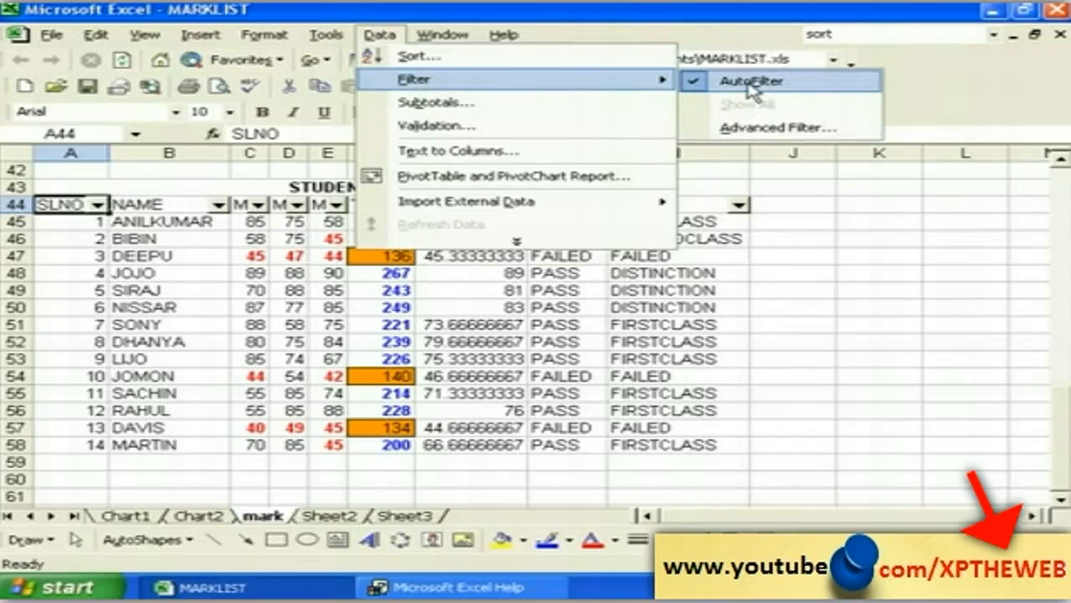
left_click(750, 83)
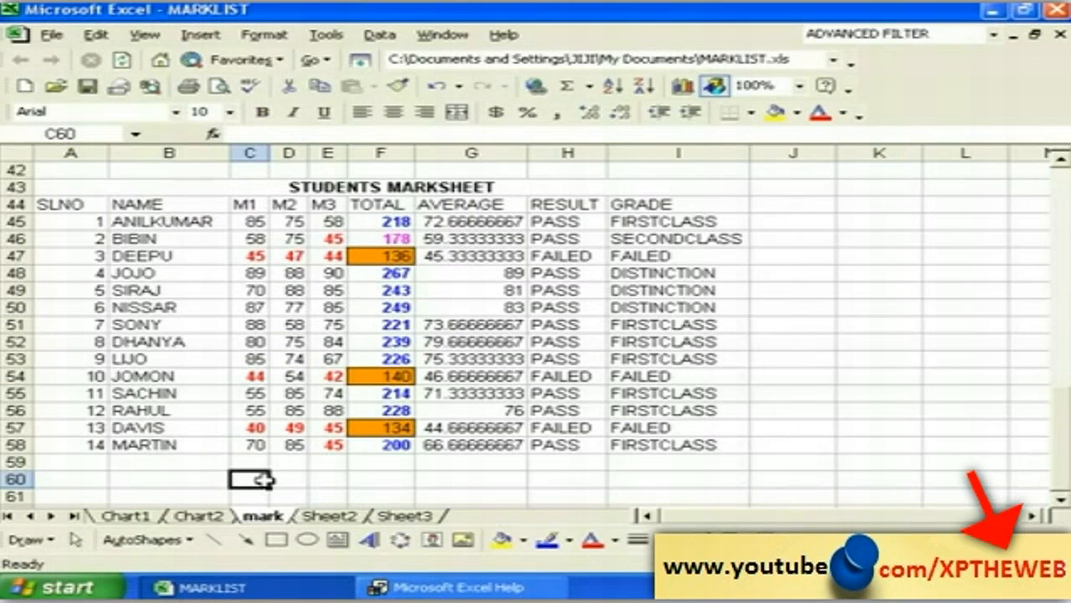
left_click(172, 480)
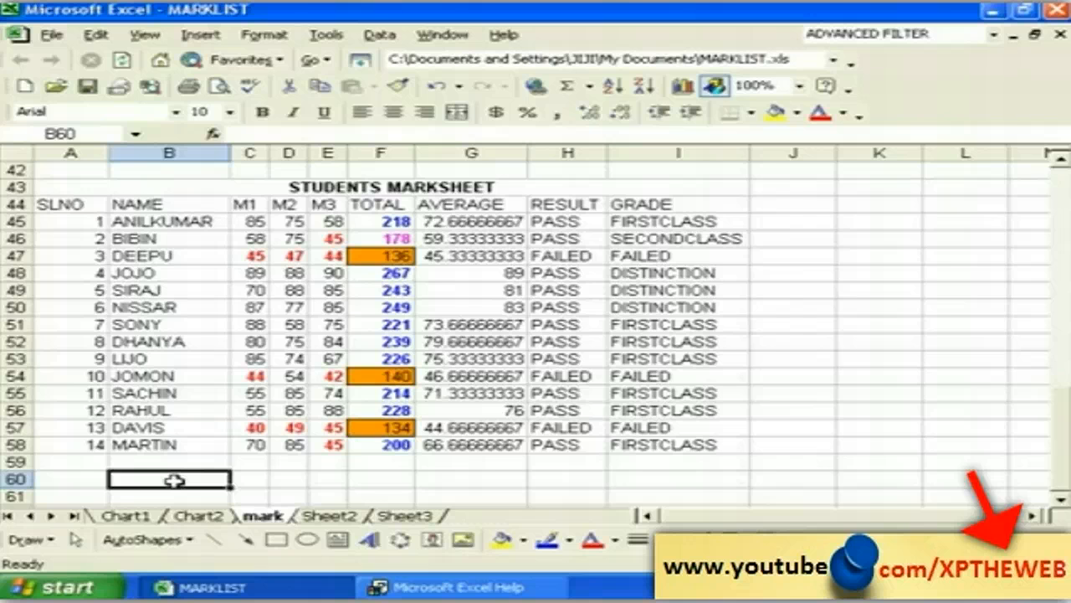
left_click(248, 481)
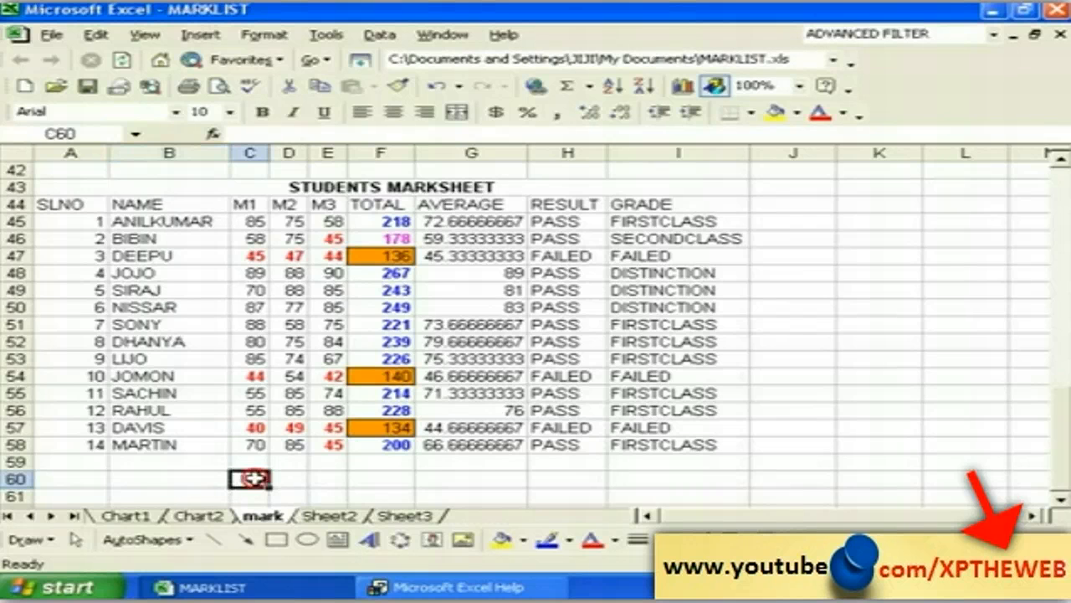
left_click(187, 481)
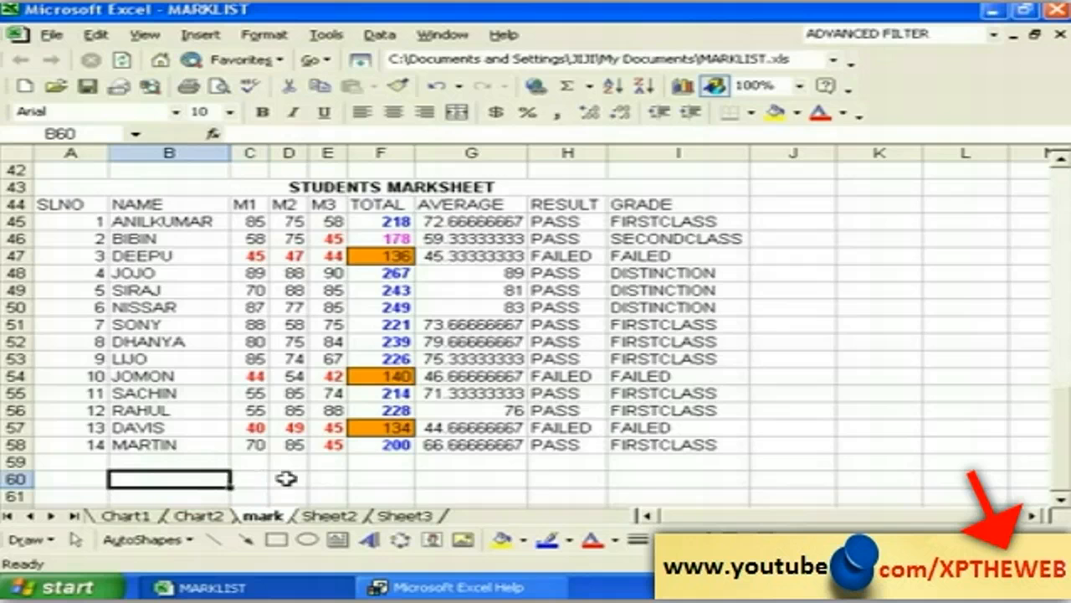
type("SFFSFSFS")
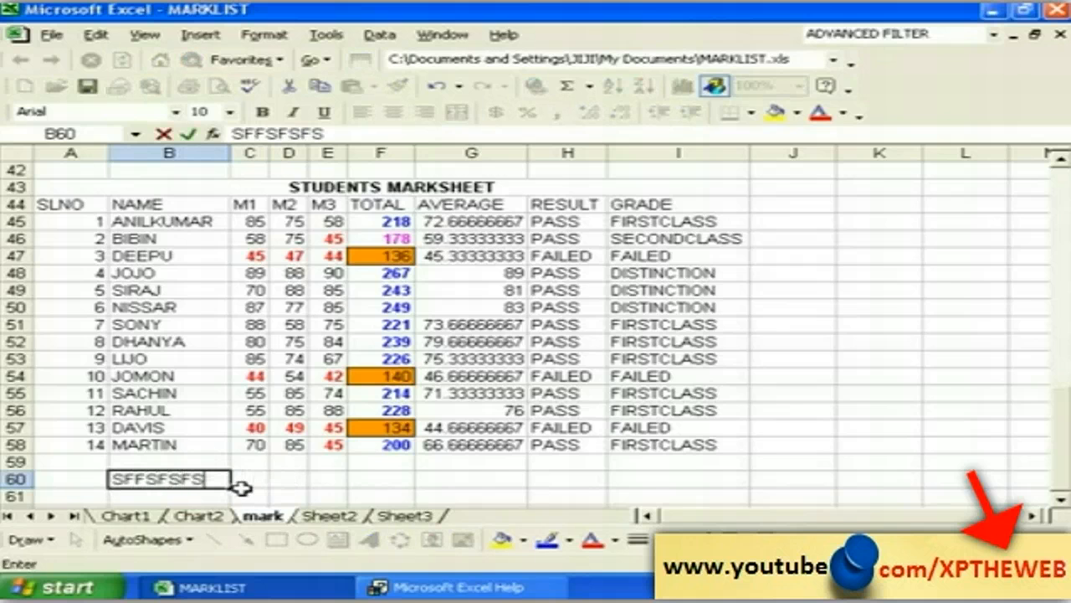
key("Return")
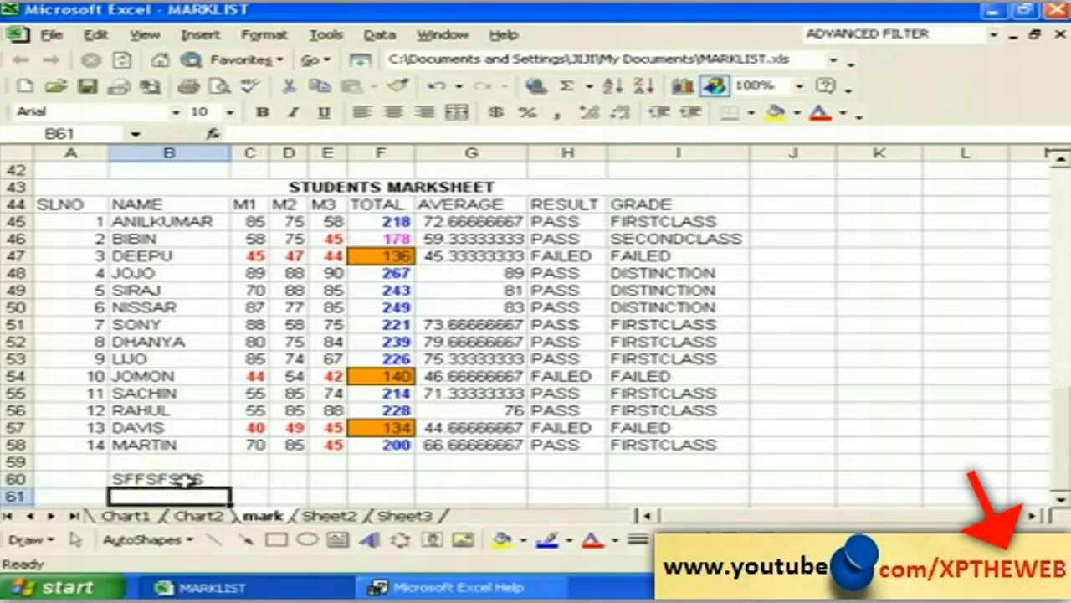
left_click(186, 479)
type("45")
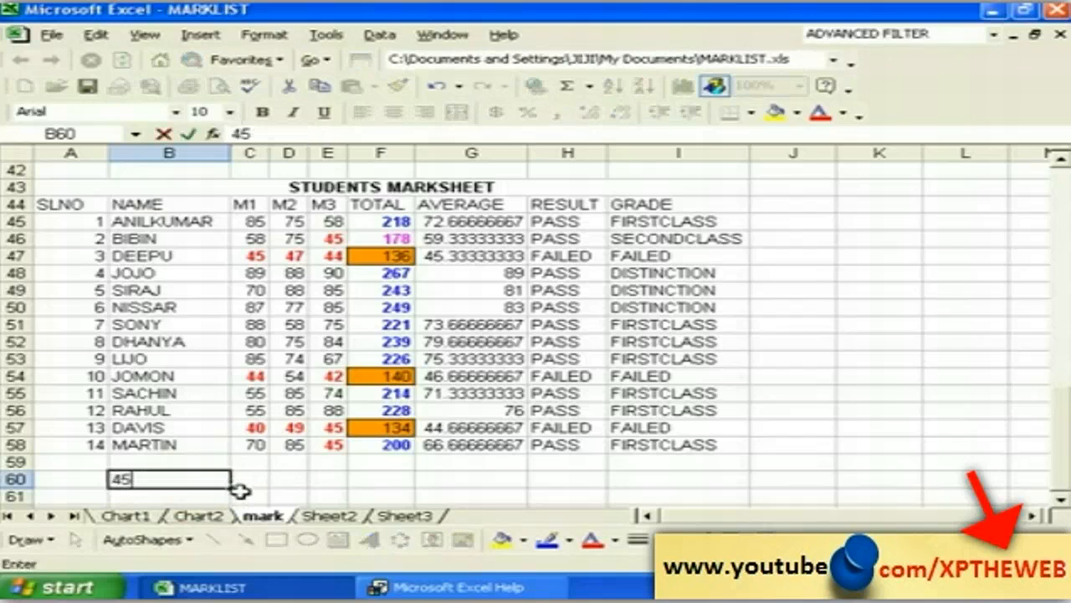
type("64565")
key("Return")
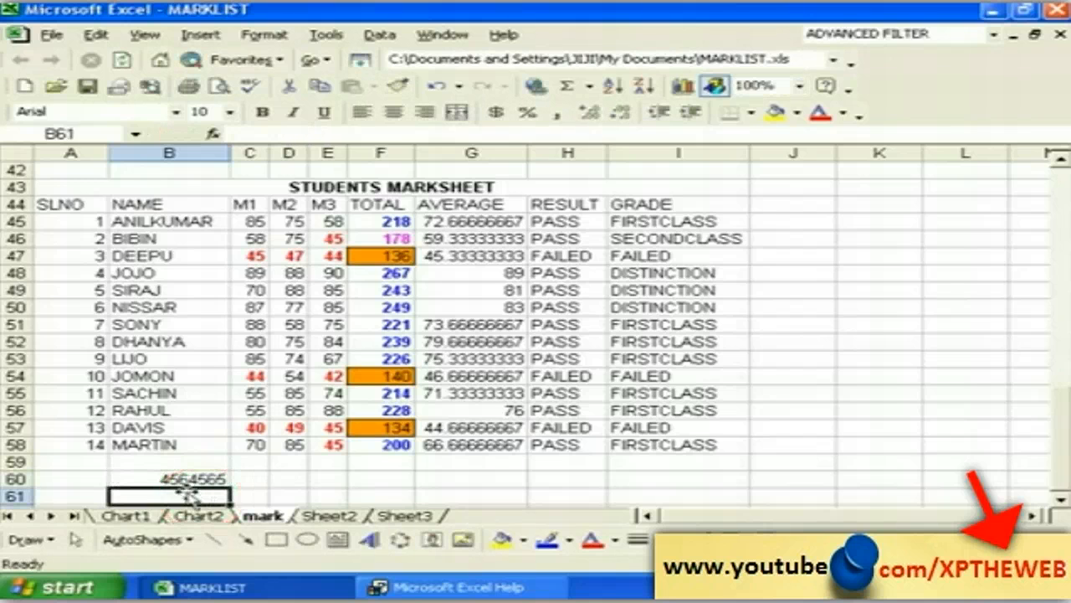
left_click(191, 479)
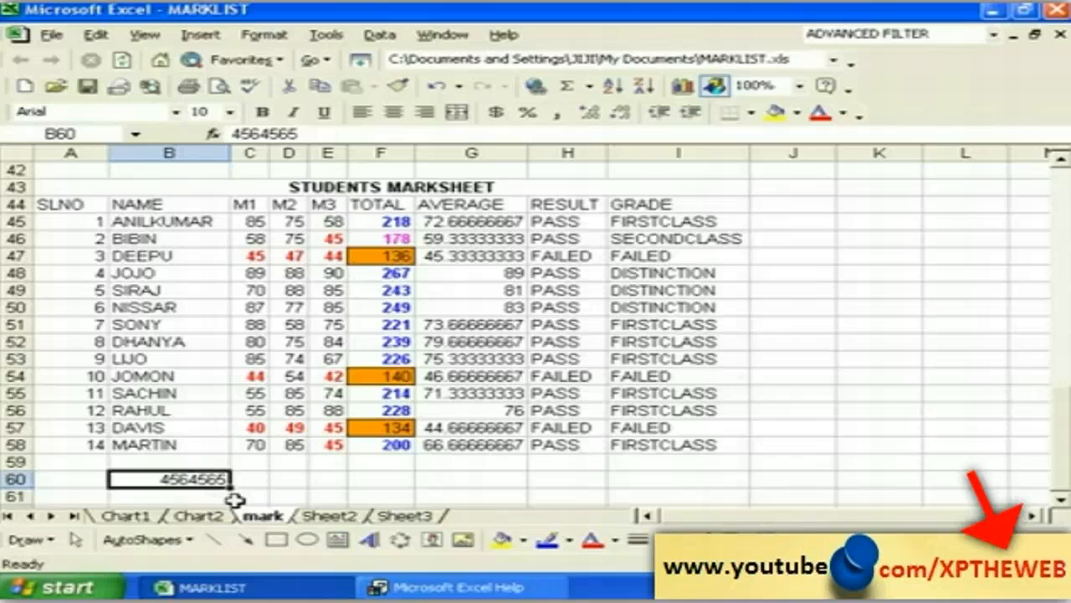
key("Delete")
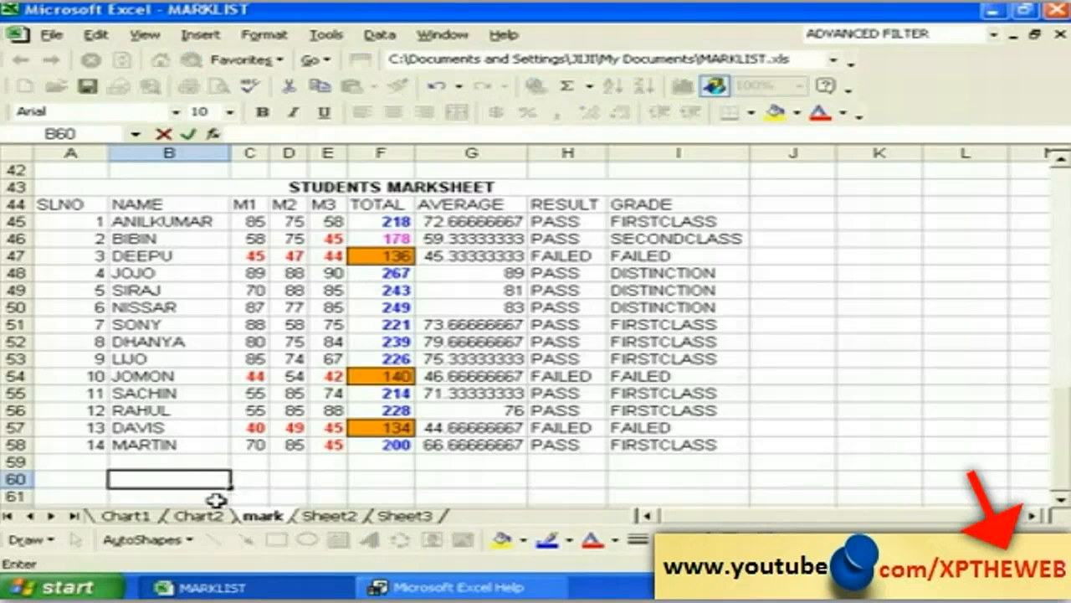
left_click(248, 496)
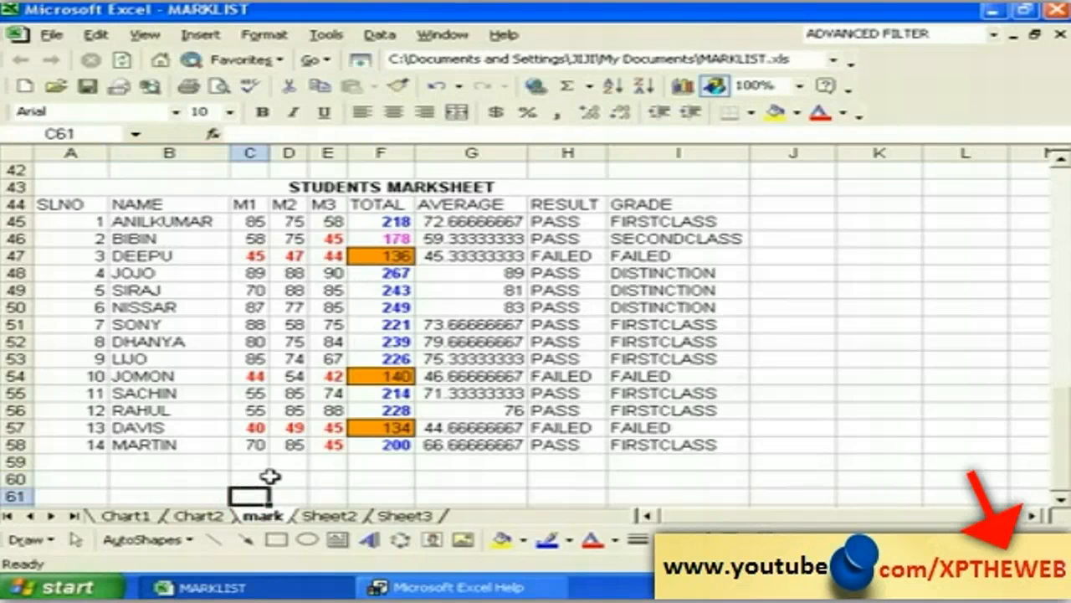
left_click(247, 479)
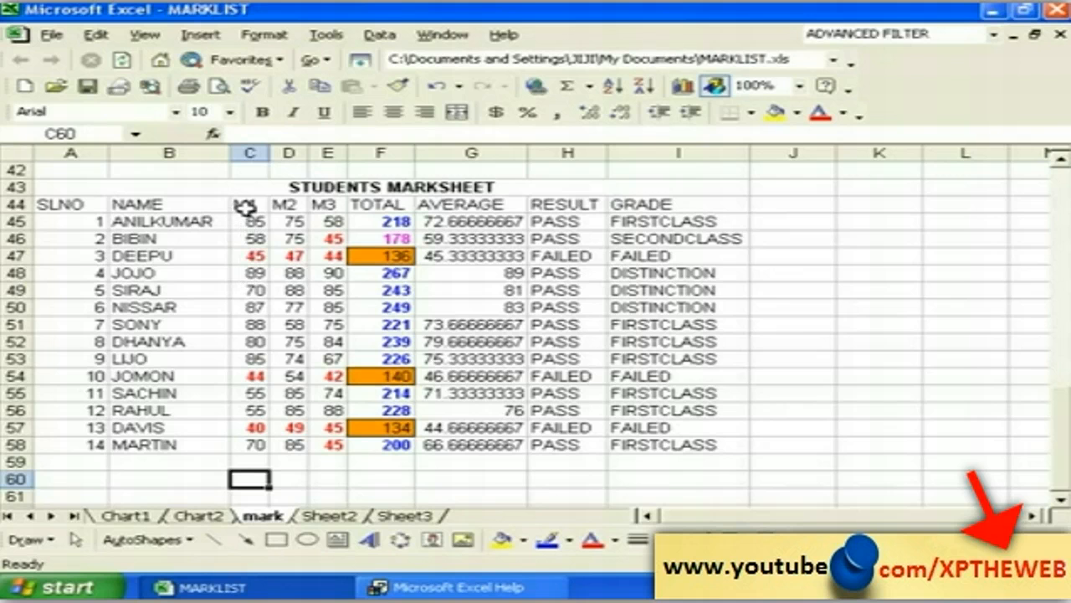
Step: Select the M1–M3 marks (C44:E58) and open Data Validation
left_click_drag(243, 204, 310, 443)
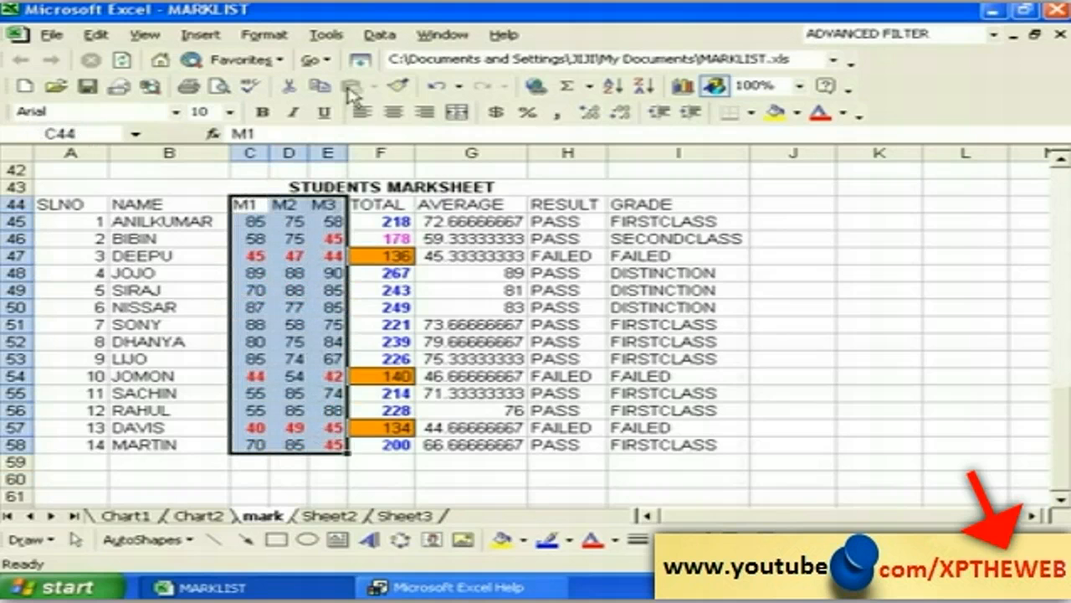
left_click(379, 35)
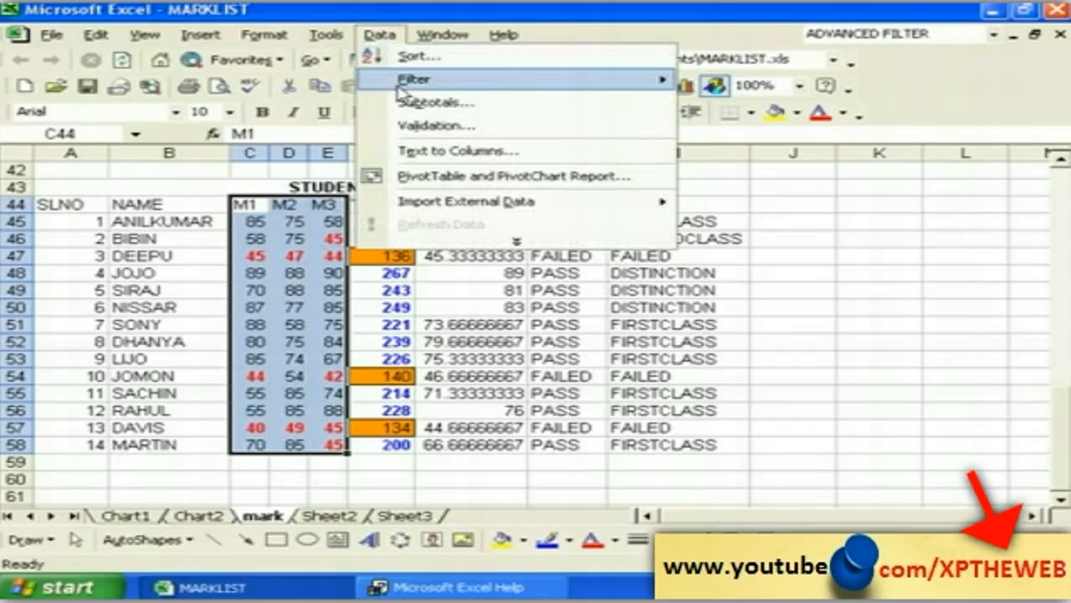
left_click(427, 125)
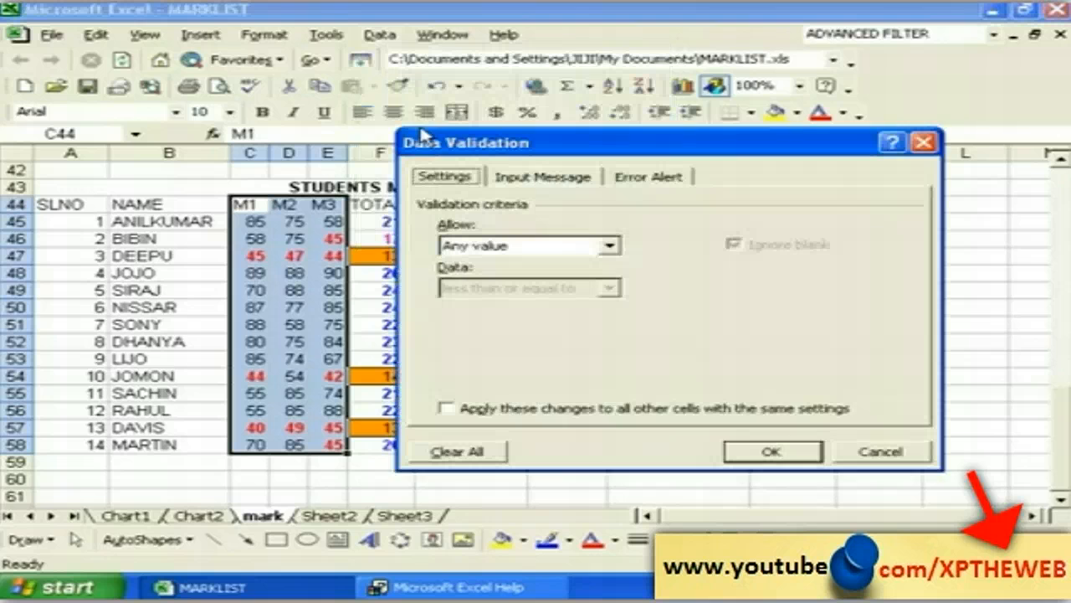
left_click_drag(429, 80, 380, 136)
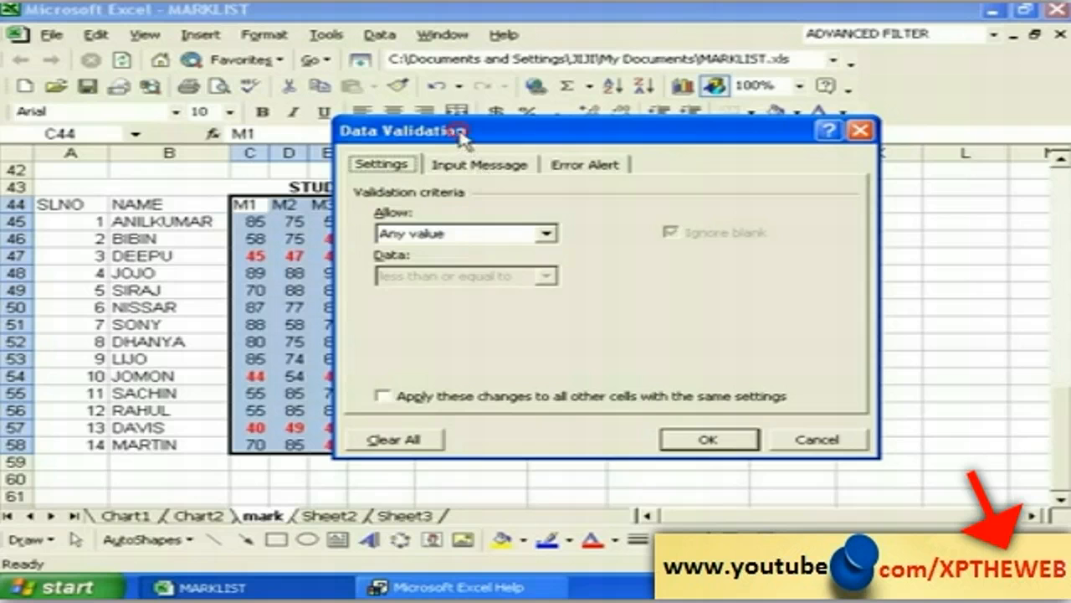
left_click_drag(457, 132, 498, 134)
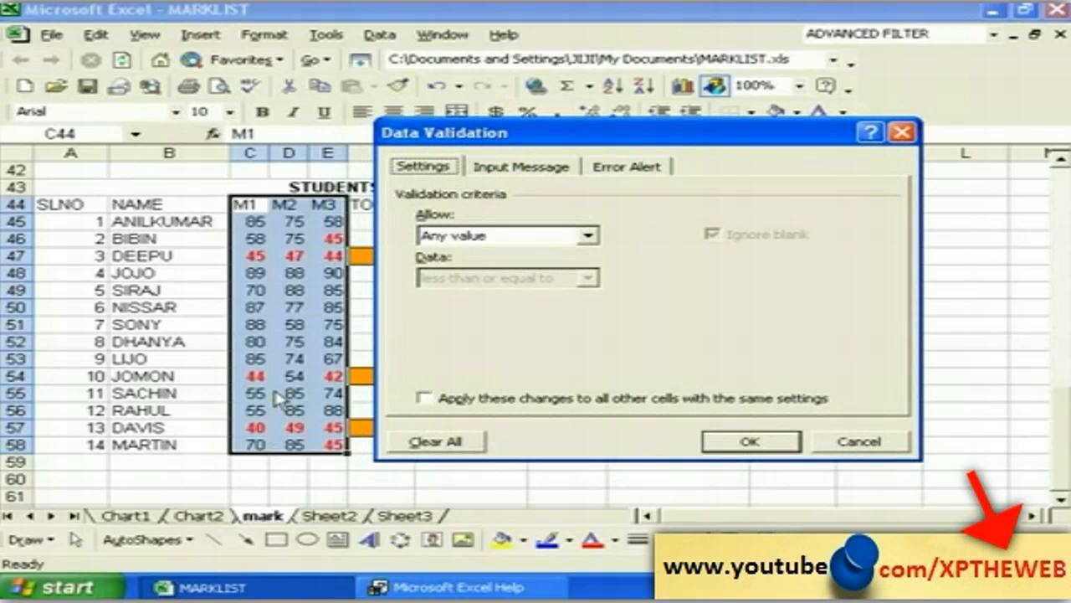
Step: Allow only whole numbers less than or equal to 100 and apply the rule
left_click(589, 237)
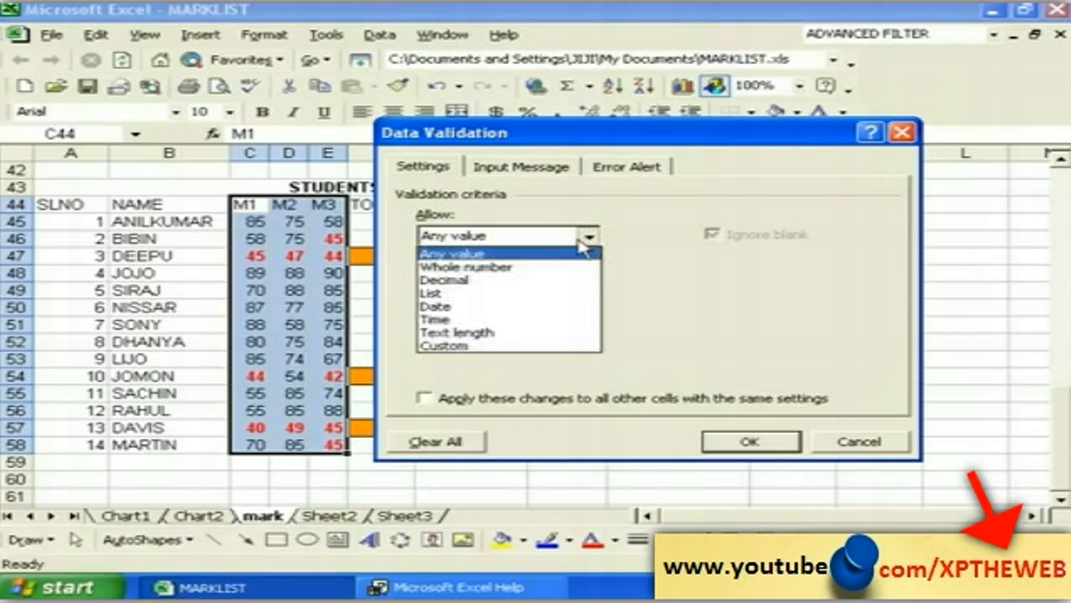
left_click(501, 267)
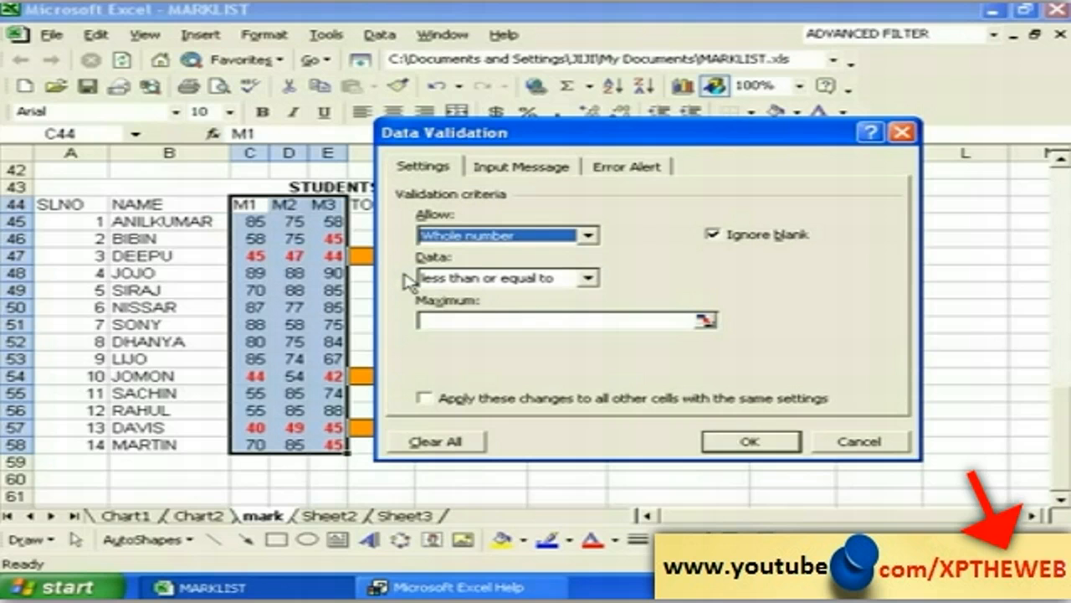
left_click(588, 277)
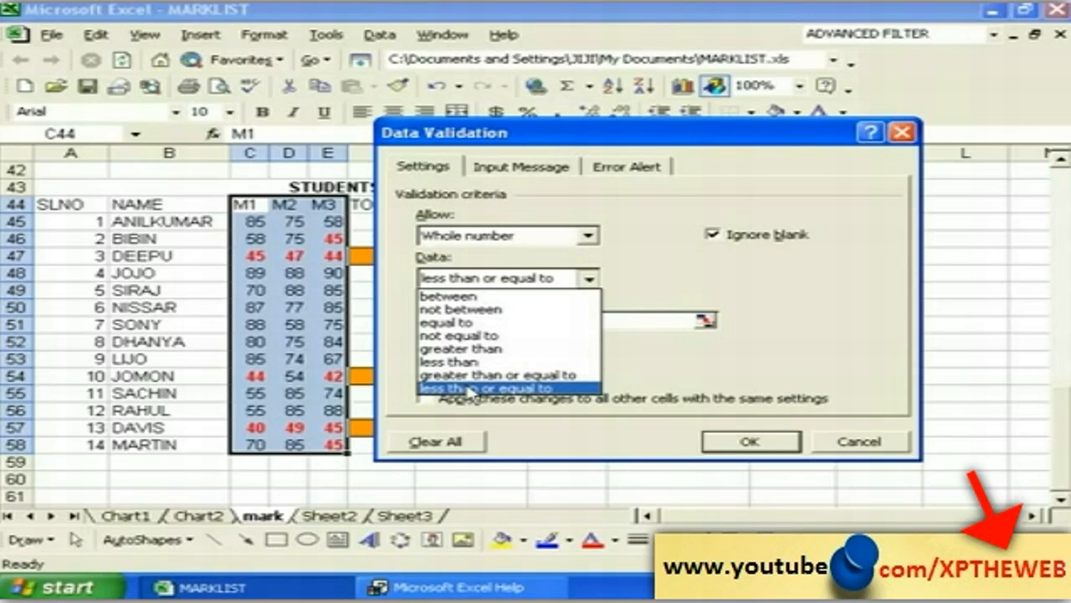
left_click(471, 390)
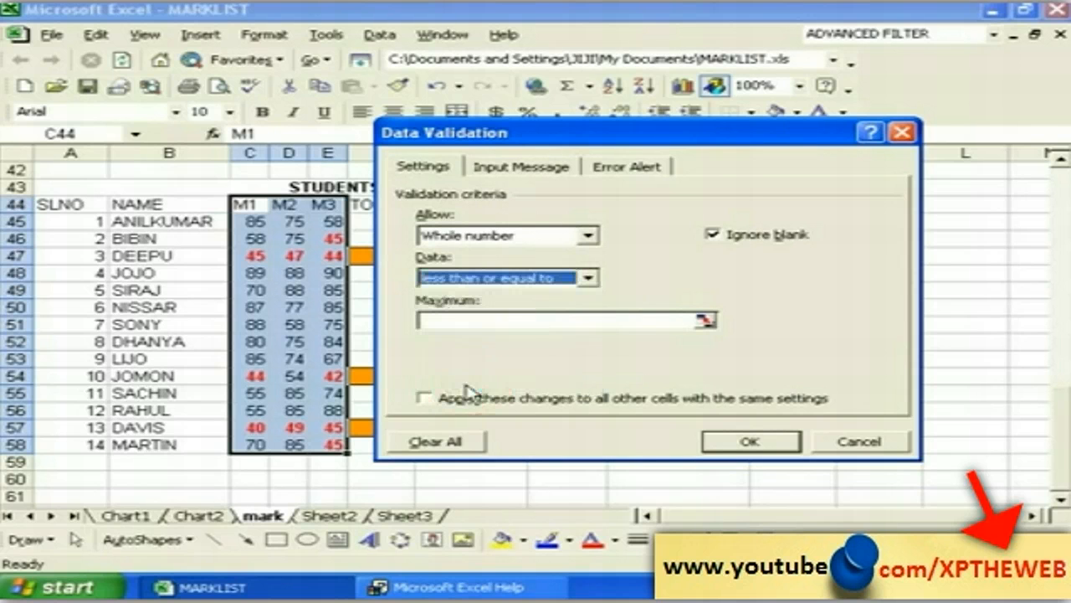
left_click(442, 322)
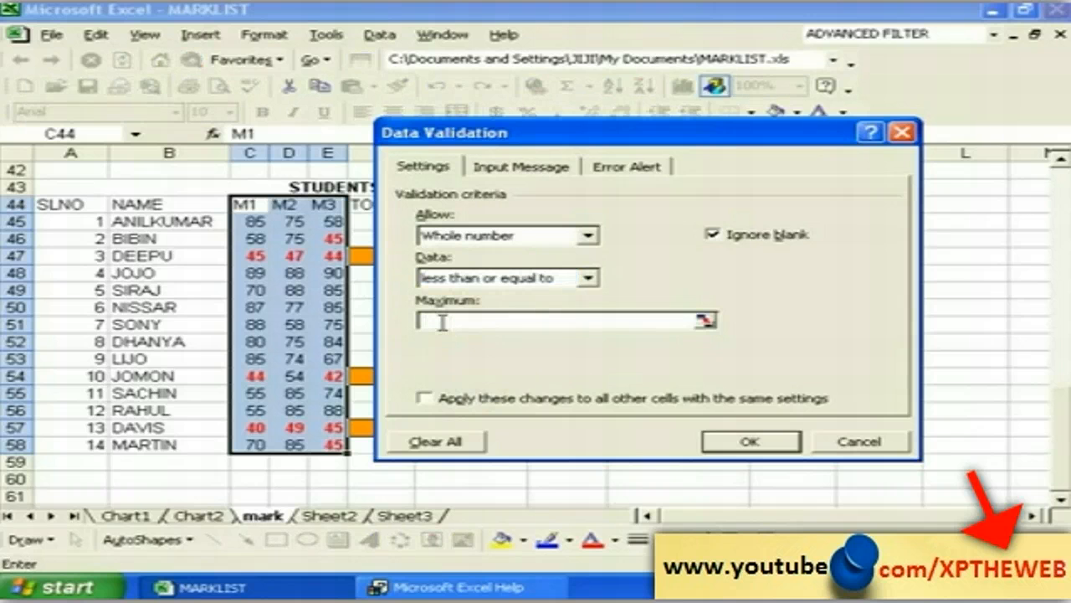
type("100")
left_click(752, 444)
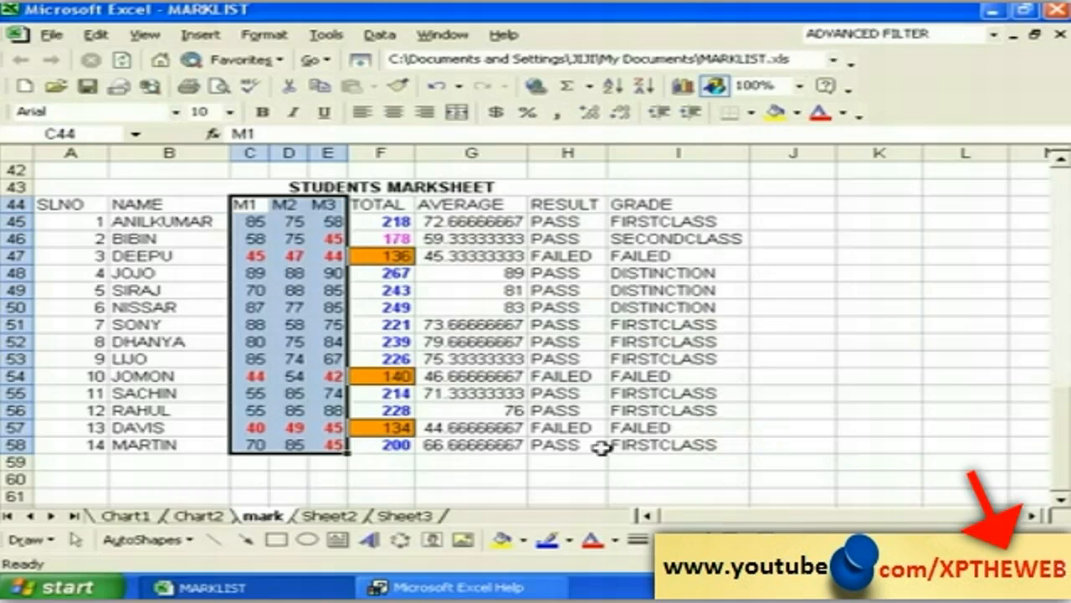
left_click(287, 483)
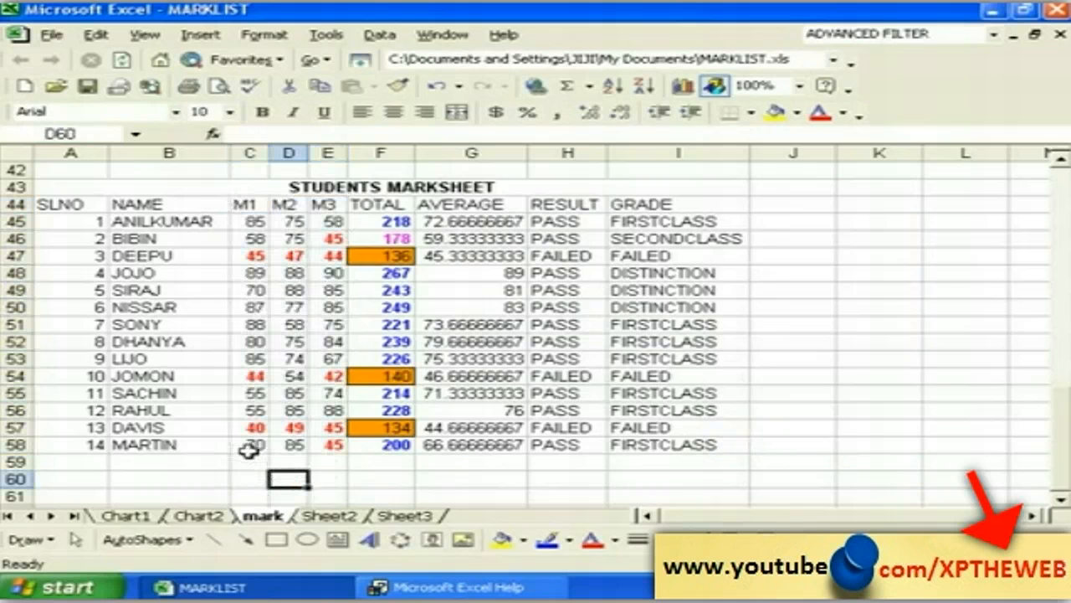
left_click(249, 444)
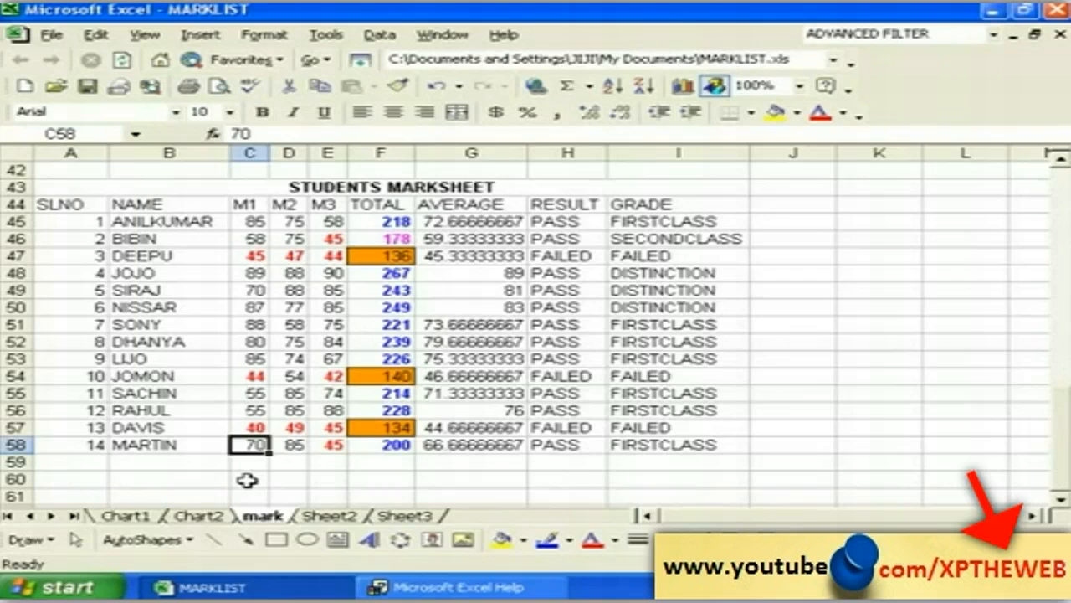
type("1522")
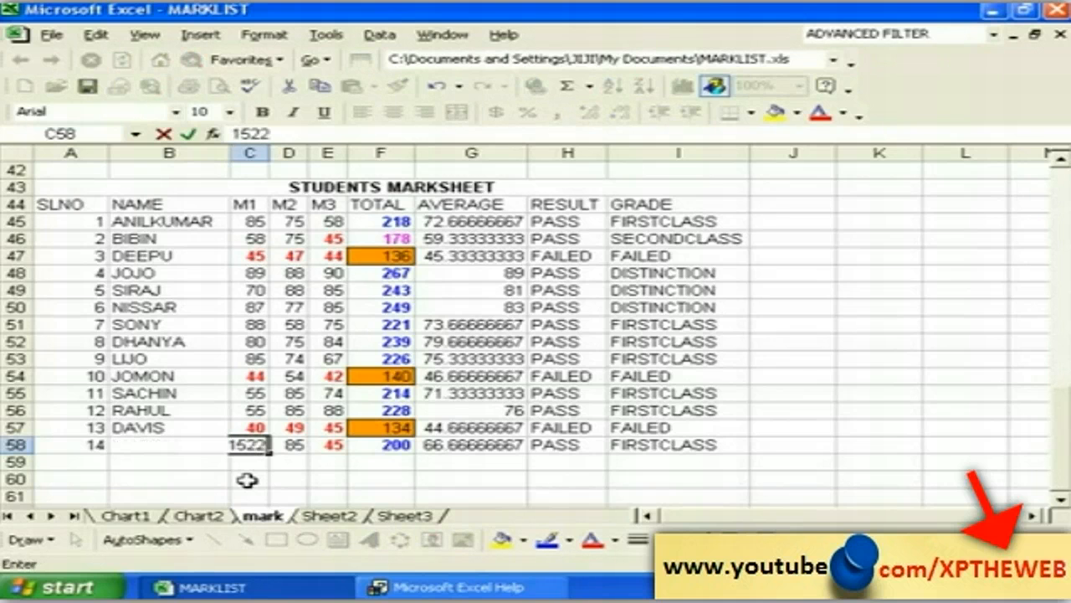
key("Return")
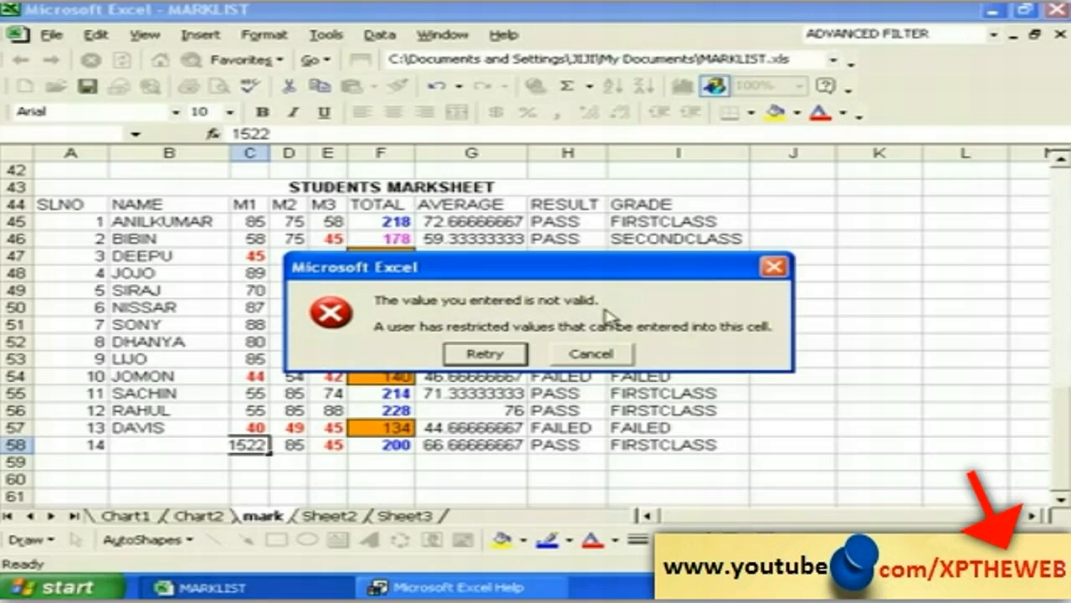
left_click(569, 355)
left_click(239, 495)
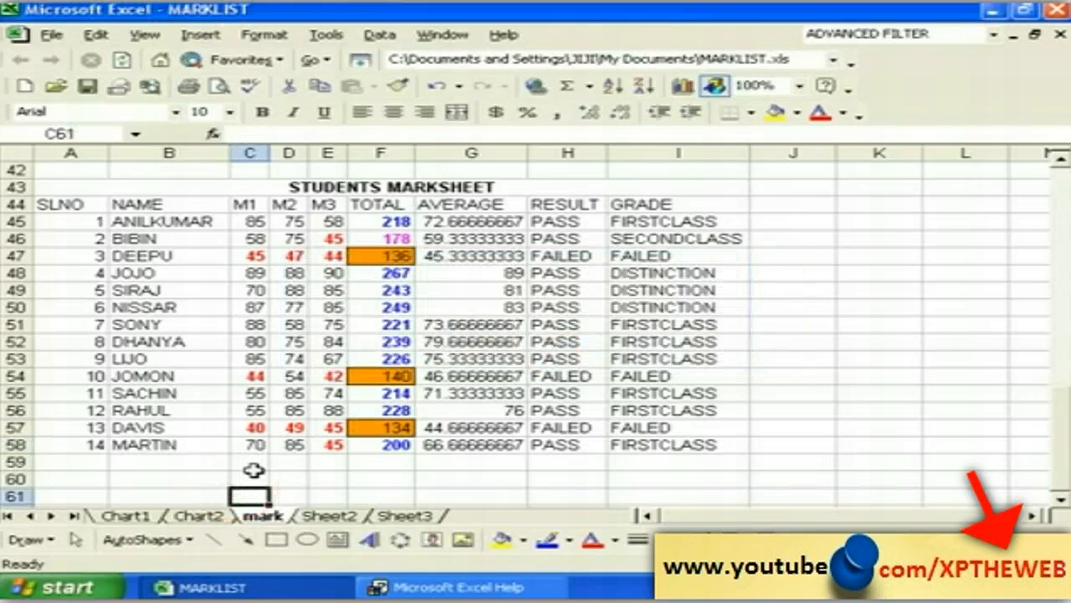
Step: Enter 555 in C55, cancel the rejection, then select C45:E58 and open the Data menu
left_click(255, 459)
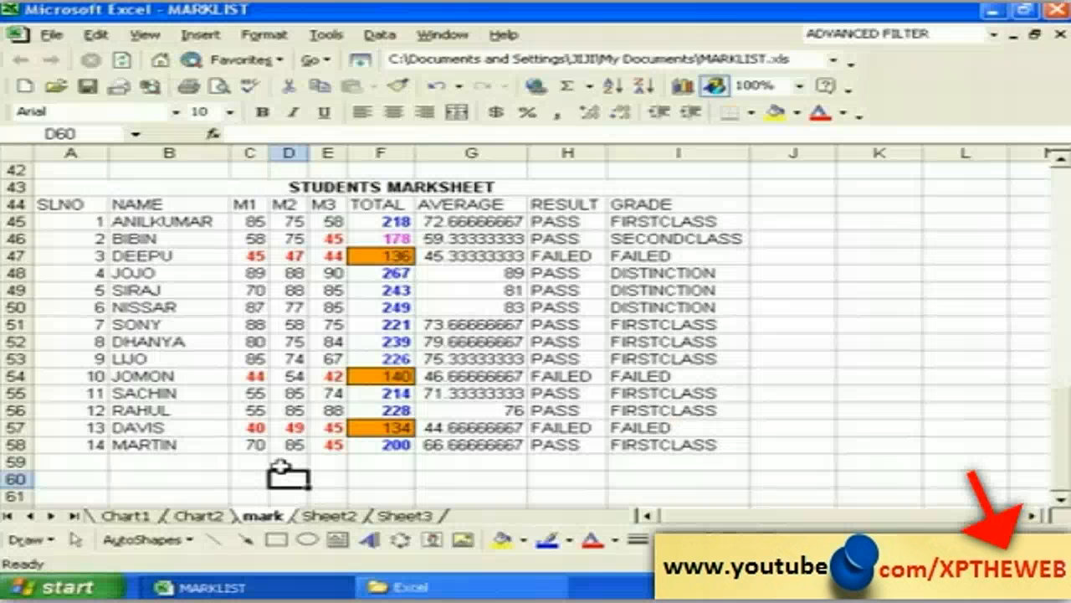
left_click(256, 393)
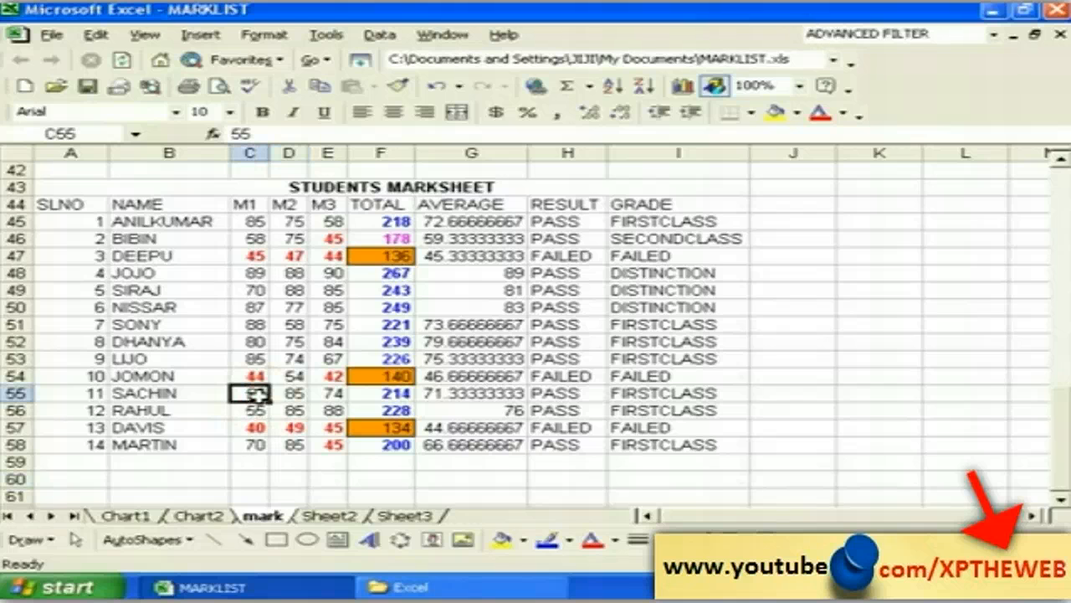
type("555")
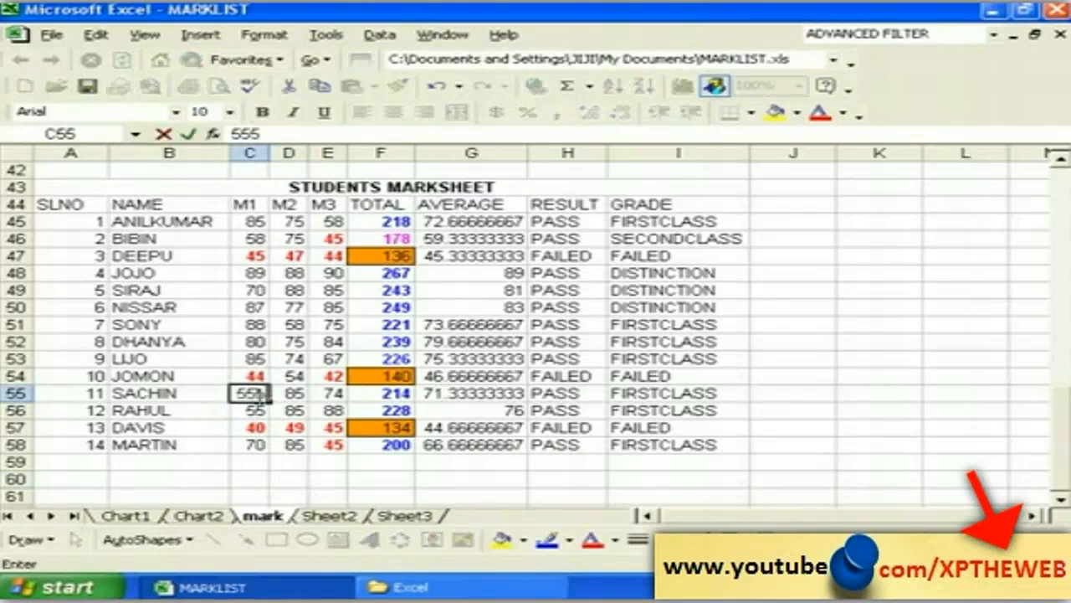
key("Return")
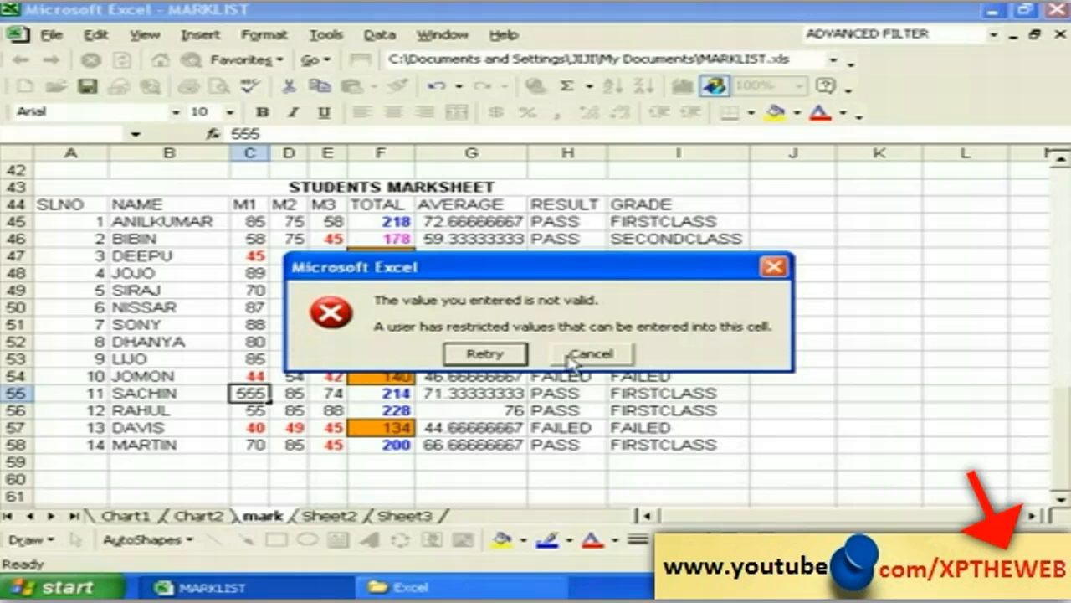
left_click(585, 354)
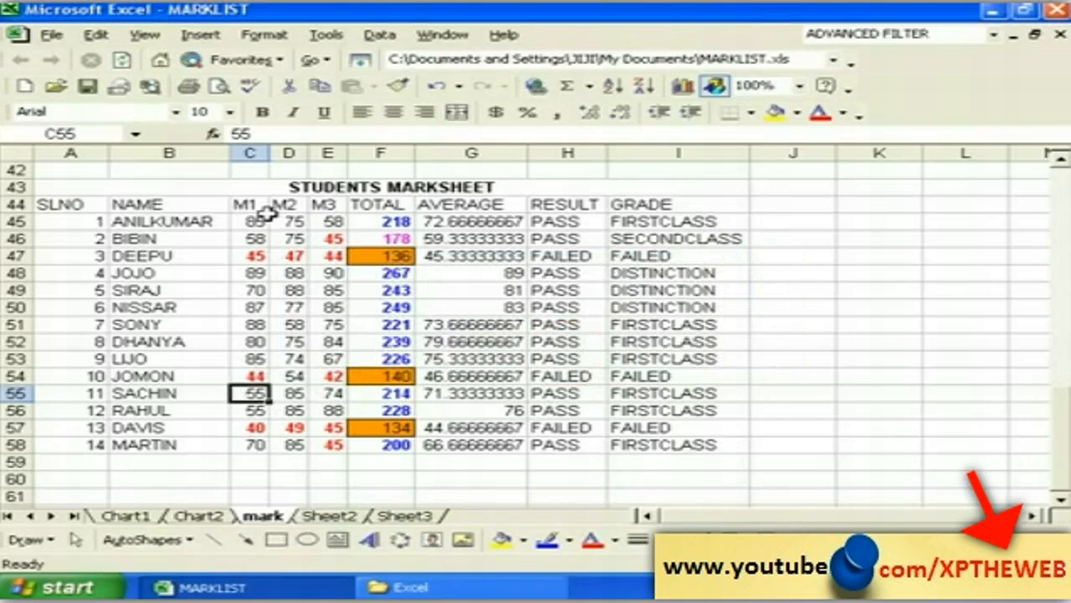
left_click_drag(252, 219, 335, 446)
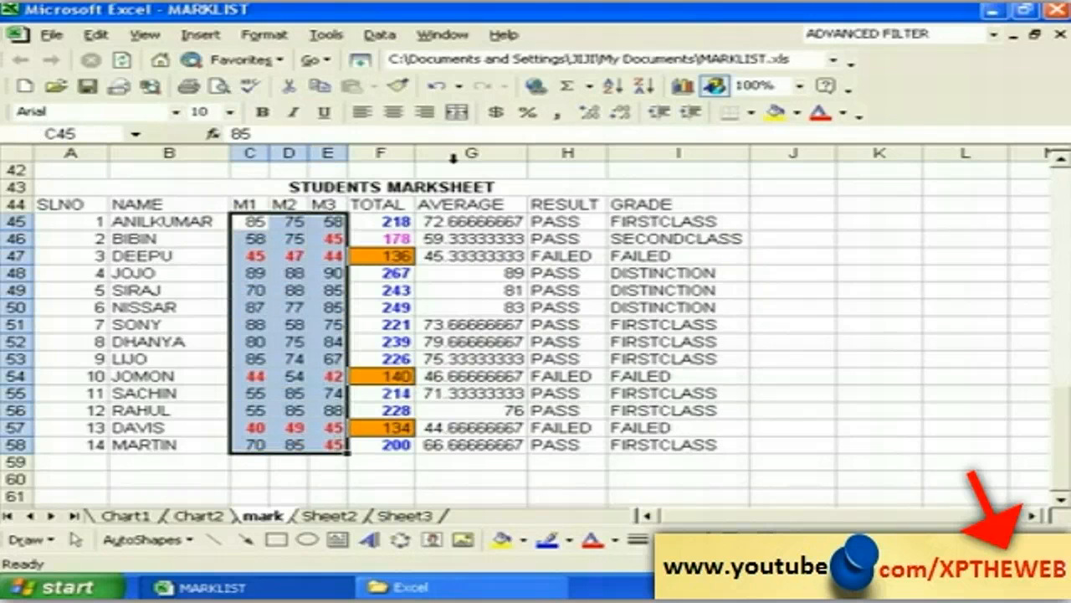
left_click(380, 34)
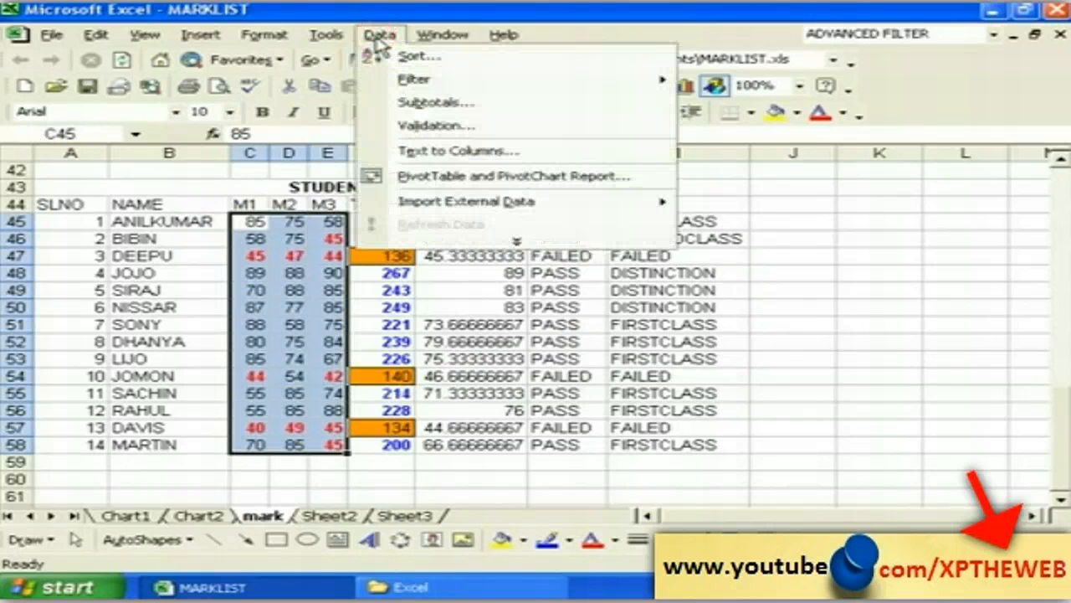
Step: In Data Validation's Input Message, set title MARK and message ENTER MARK LESSTHAN 100
left_click(423, 126)
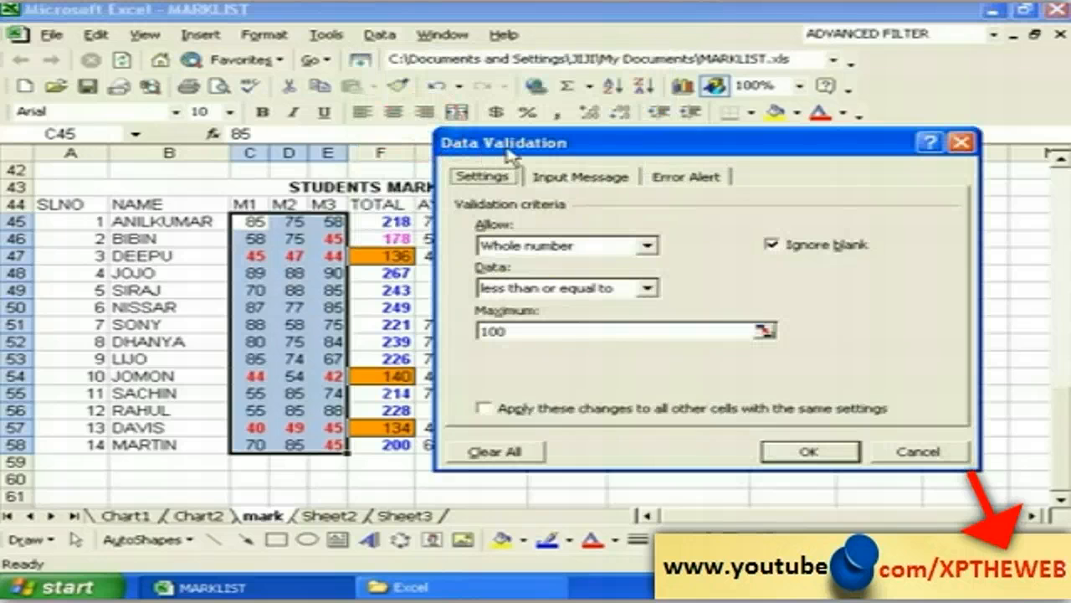
left_click_drag(508, 155, 438, 146)
left_click(495, 169)
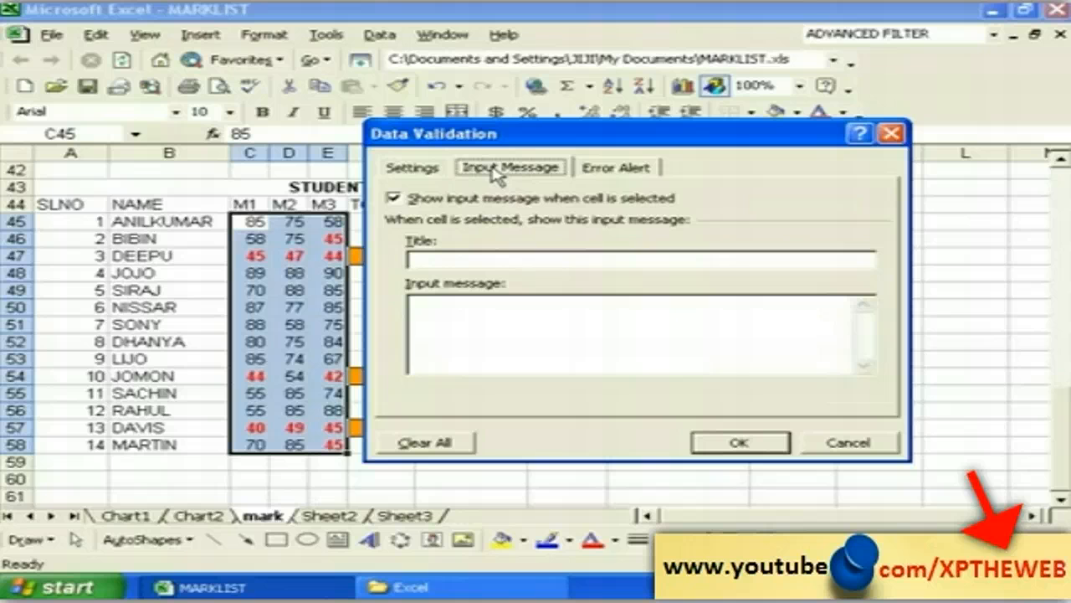
left_click(424, 259)
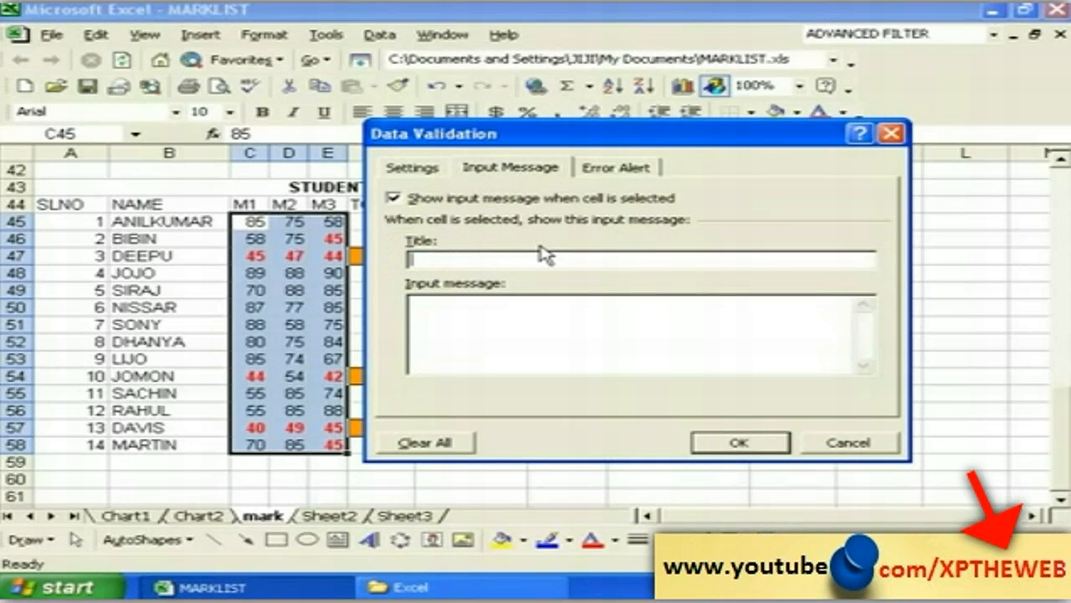
type("MARK")
left_click(446, 306)
type("ENT")
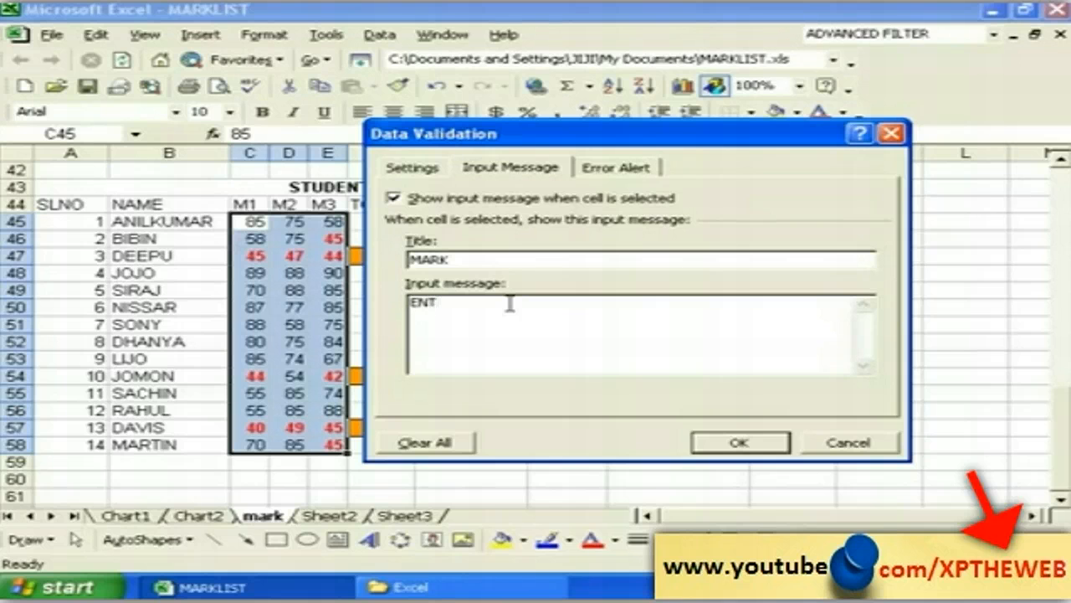
type("ER MARK LESSTHAN")
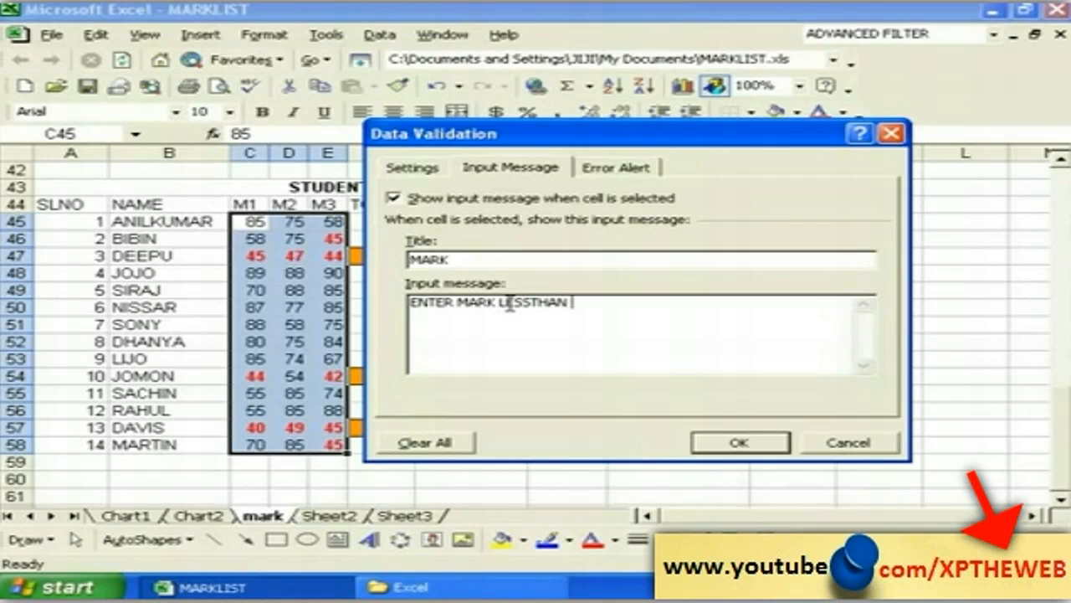
type(" 10")
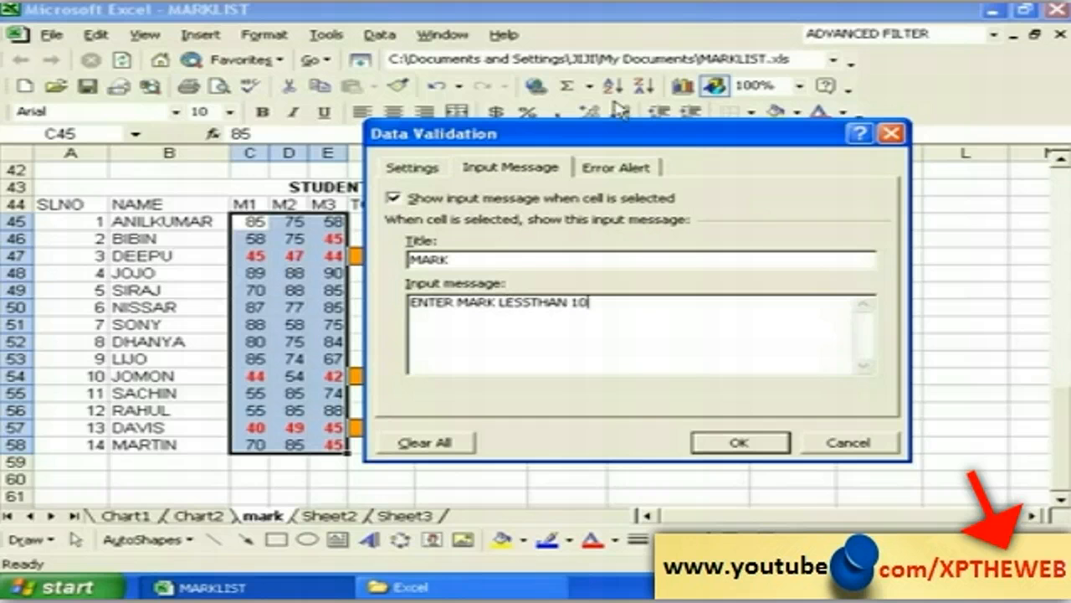
type("0")
Step: Apply the validation and check the MARK input message on M1 cells C58 up to C53
left_click(735, 446)
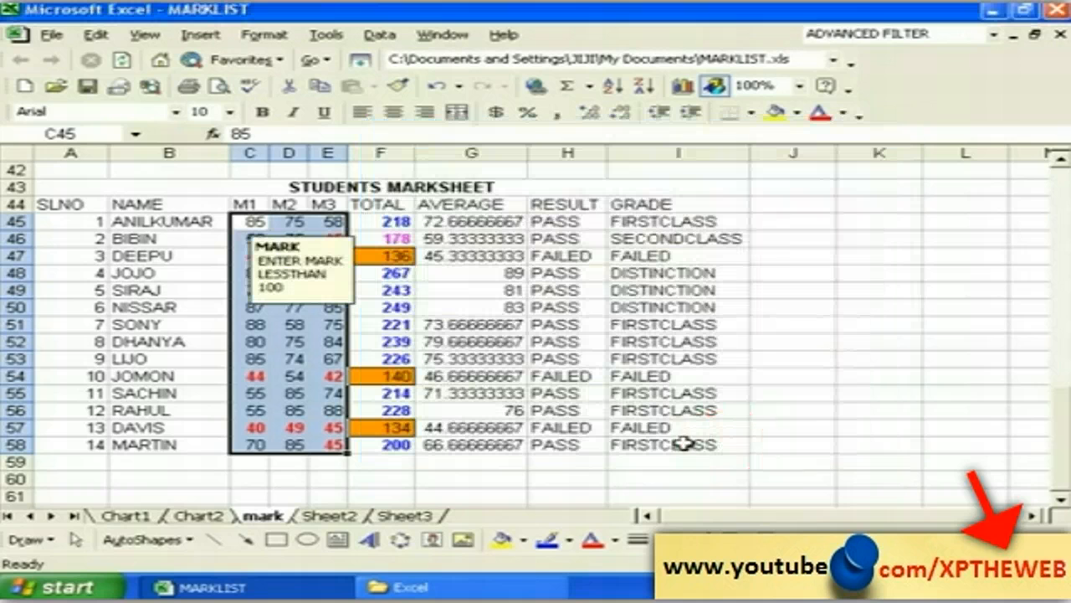
left_click(289, 477)
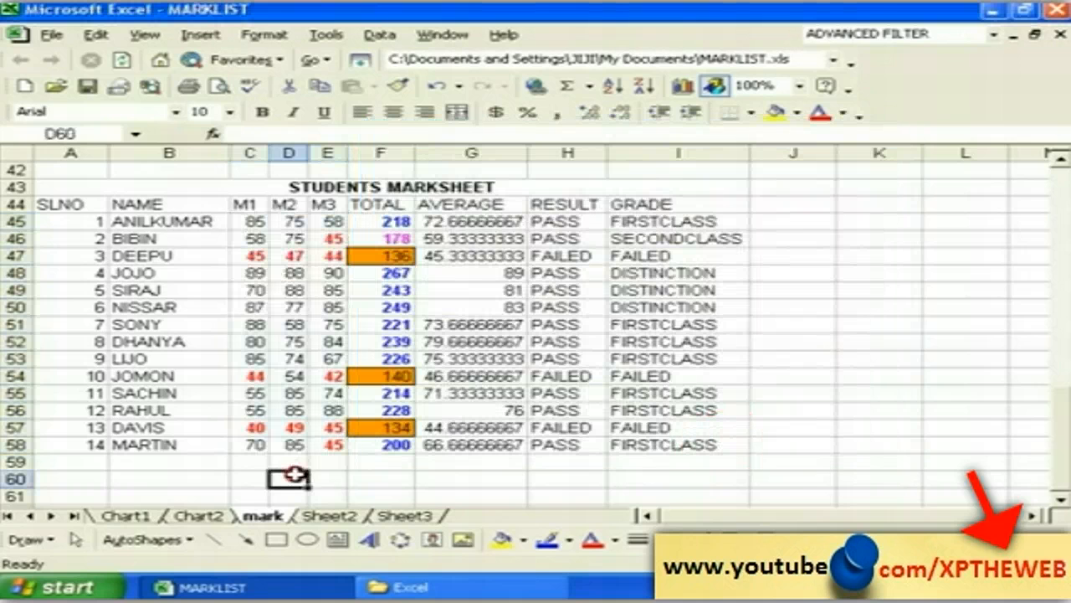
left_click(251, 443)
left_click(260, 427)
left_click(257, 410)
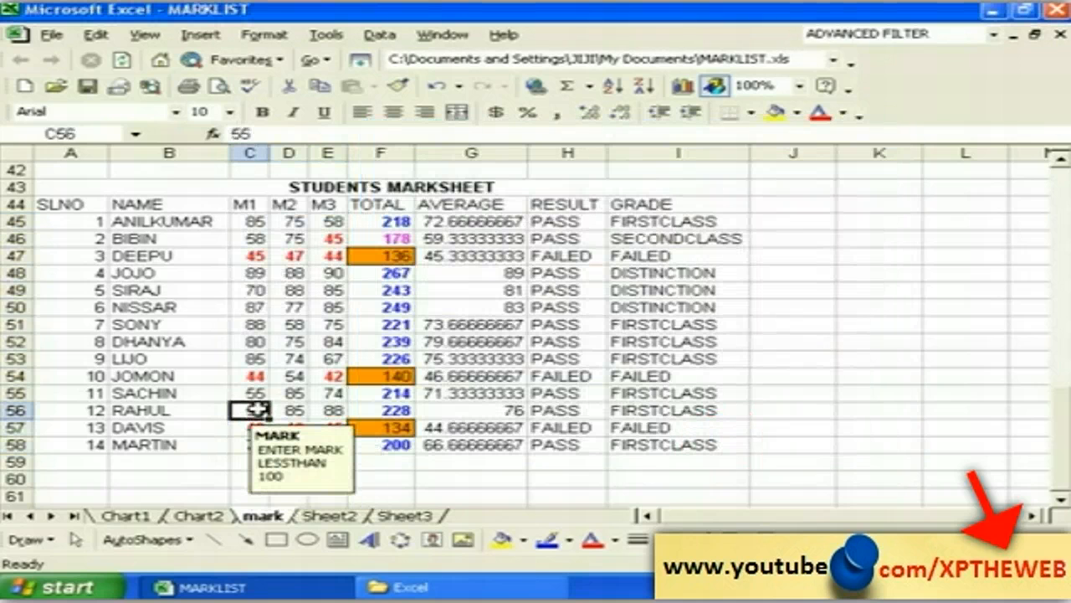
left_click(257, 392)
left_click(256, 377)
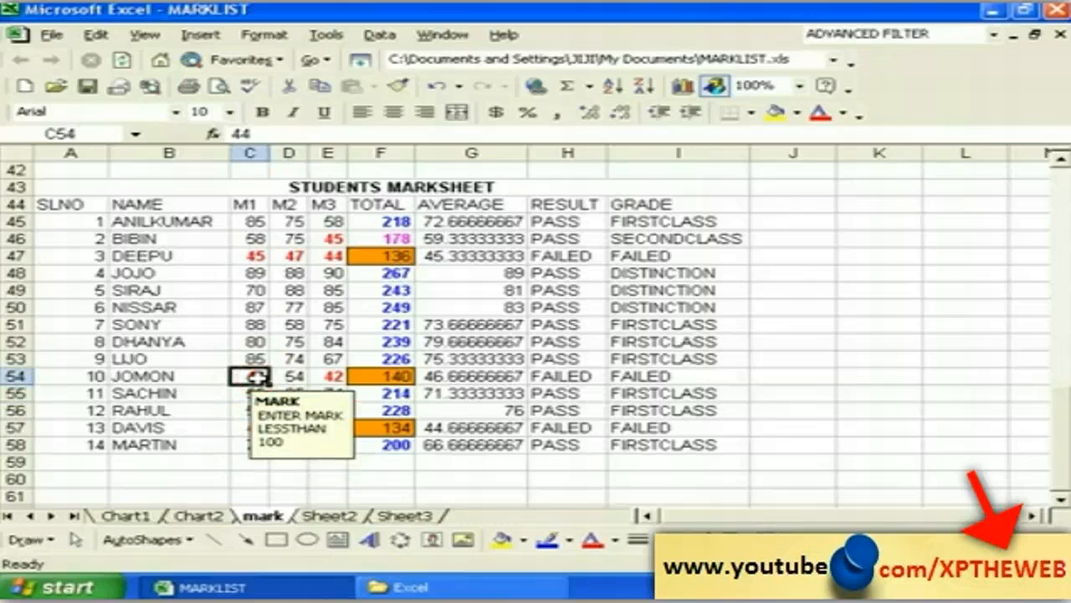
left_click(253, 359)
Step: Check the message on more M1, M2 and M3 cells, confirming an empty cell shows none
left_click(289, 358)
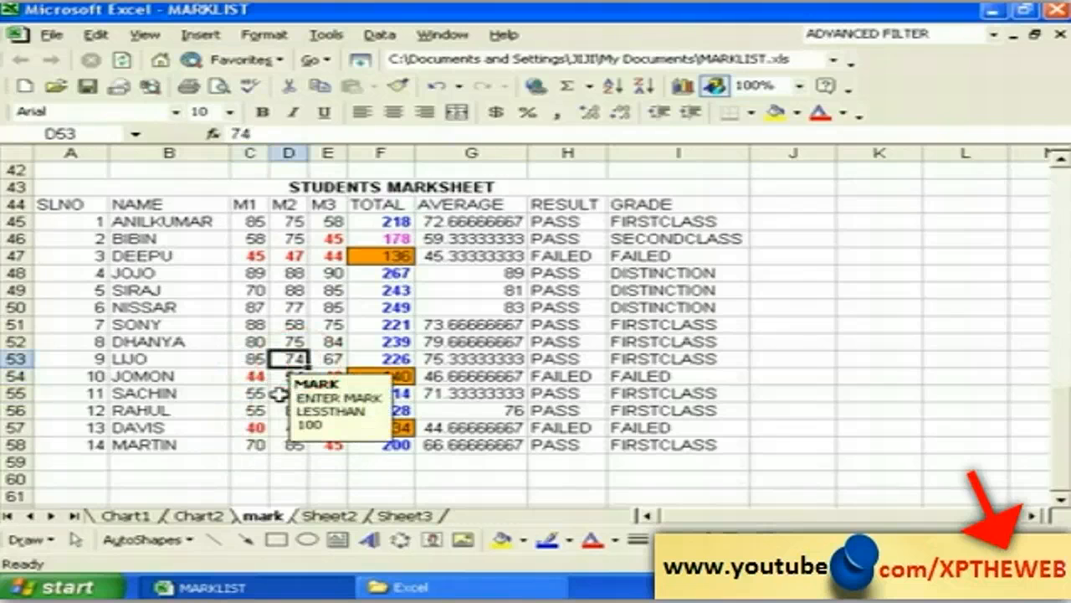
left_click(249, 343)
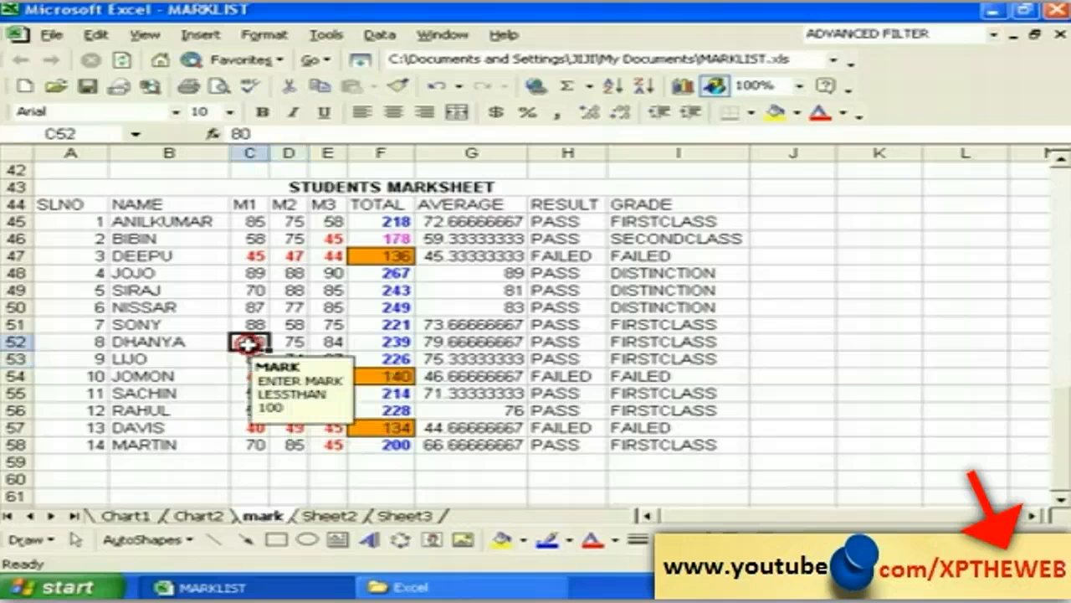
left_click(249, 324)
left_click(285, 324)
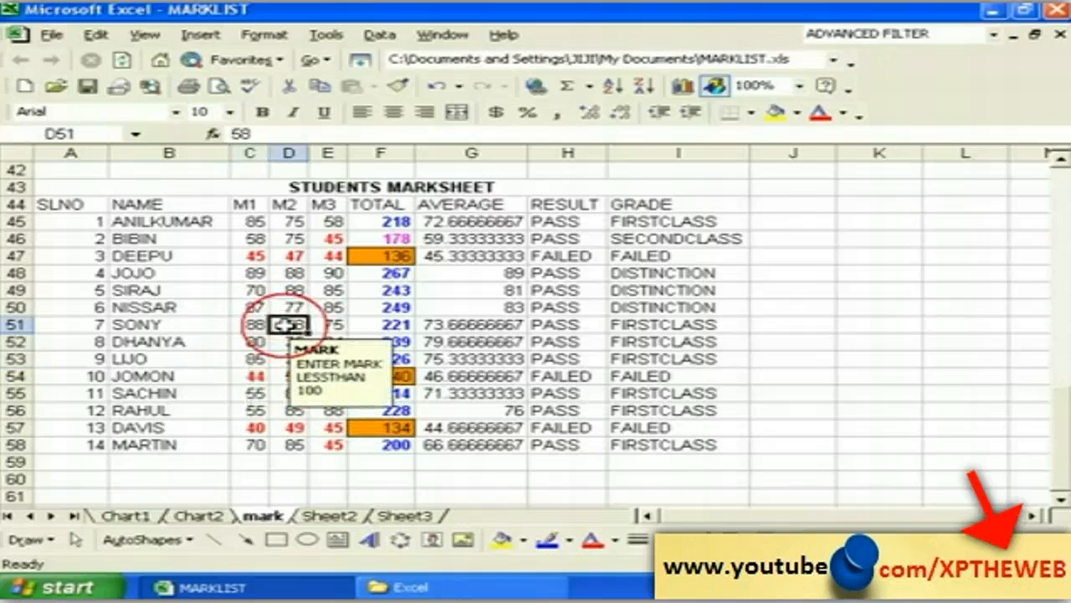
left_click(249, 326)
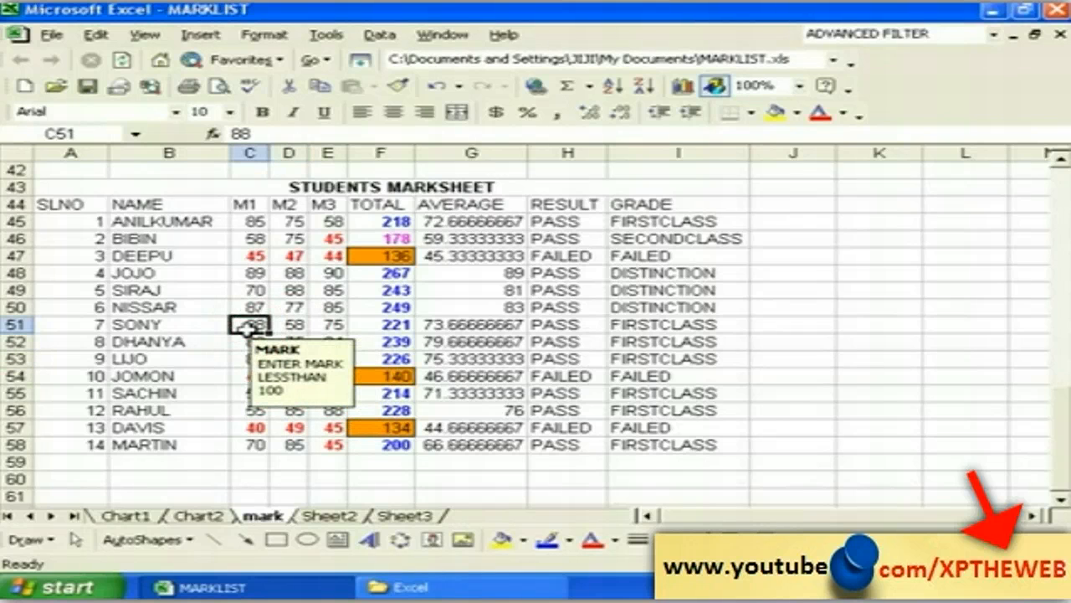
left_click(250, 445)
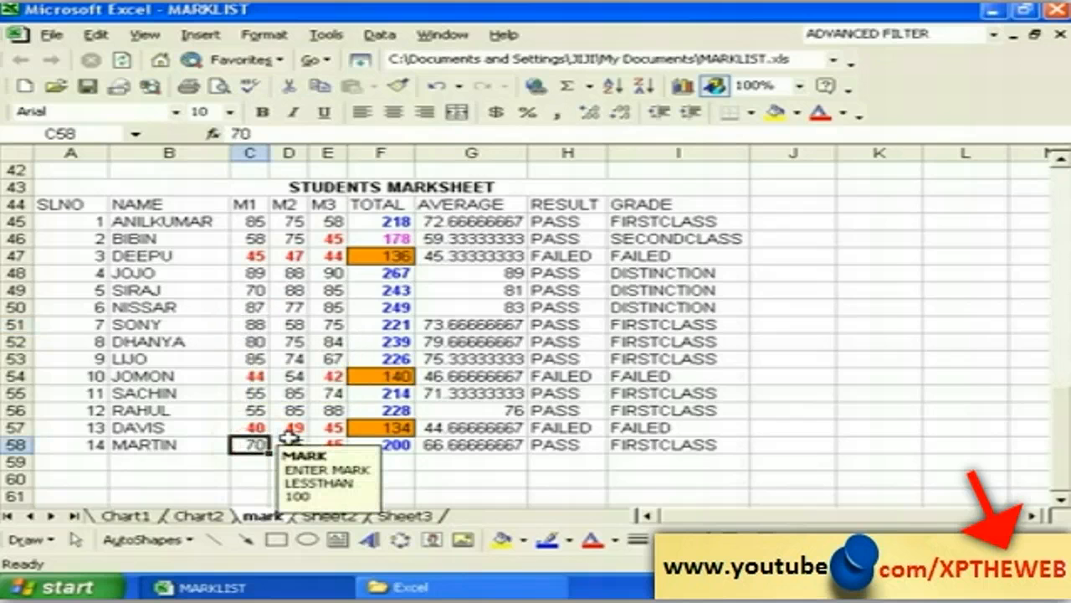
left_click(287, 444)
left_click(255, 477)
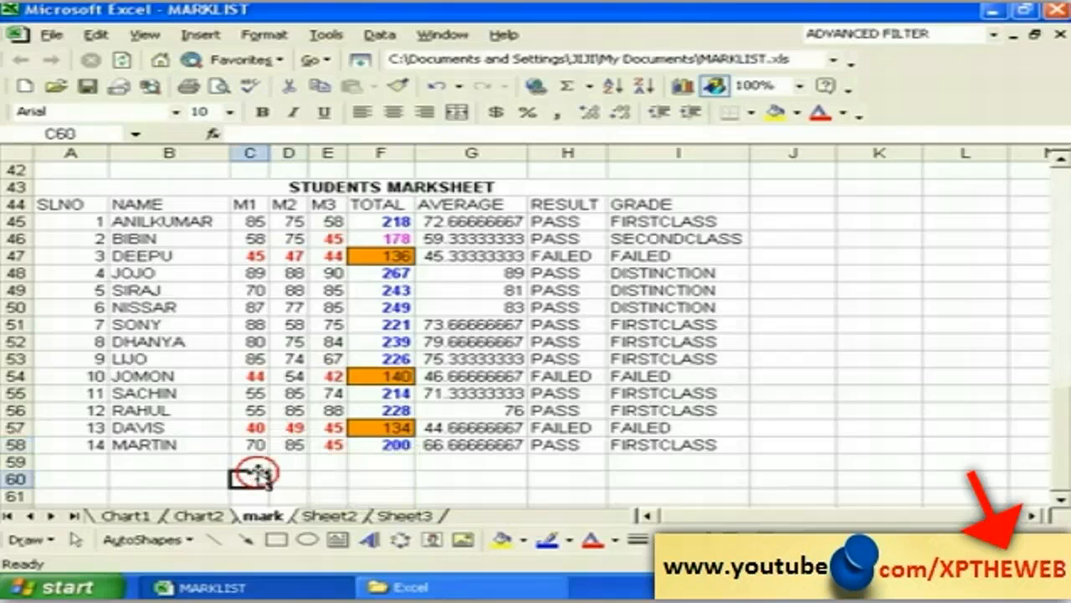
left_click(297, 428)
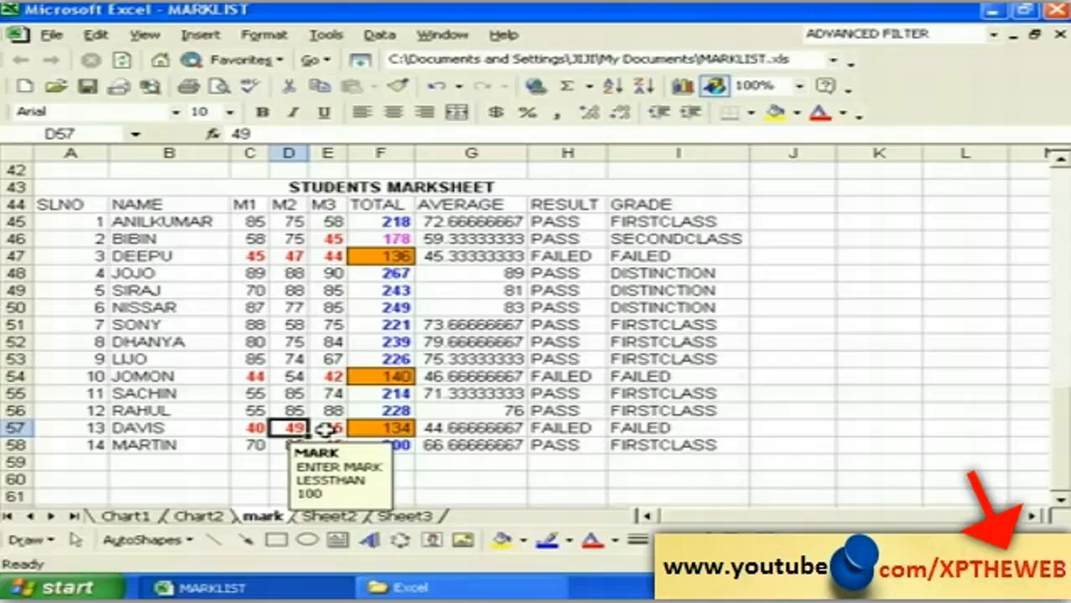
left_click(323, 428)
type("44")
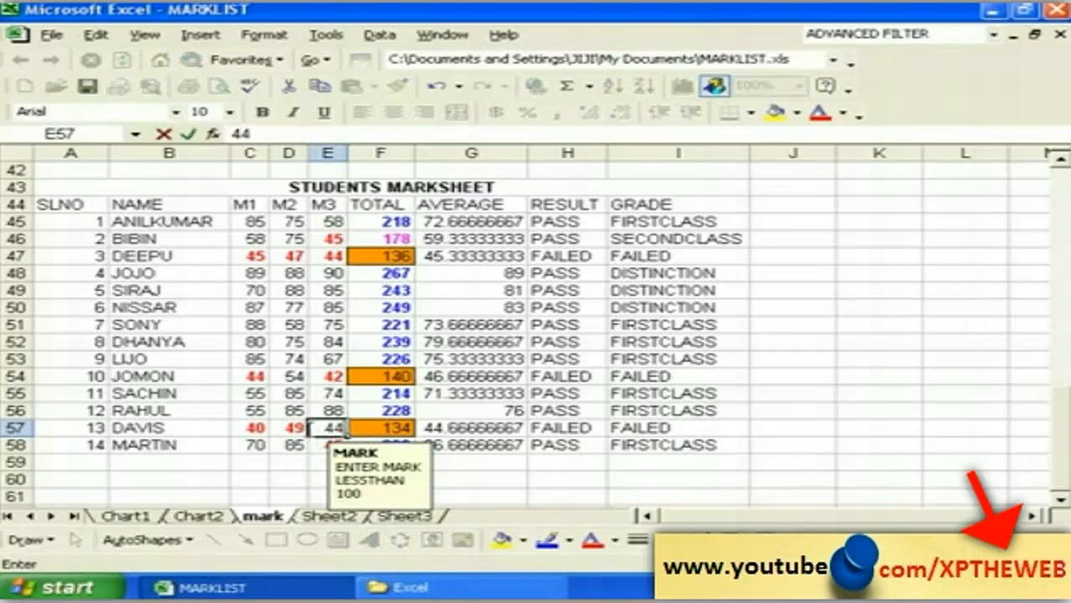
type("4")
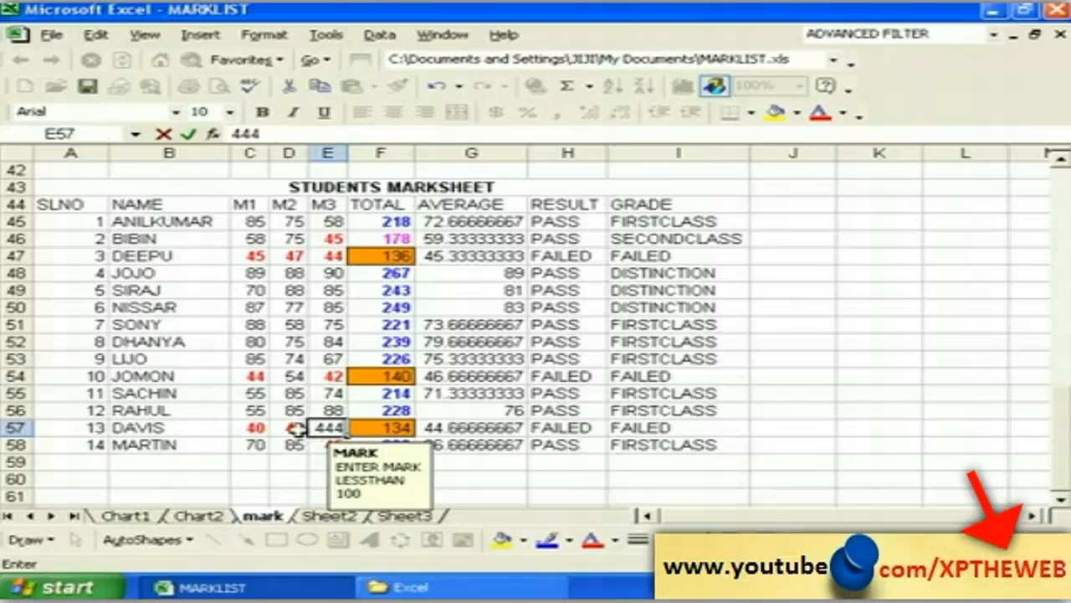
key("Return")
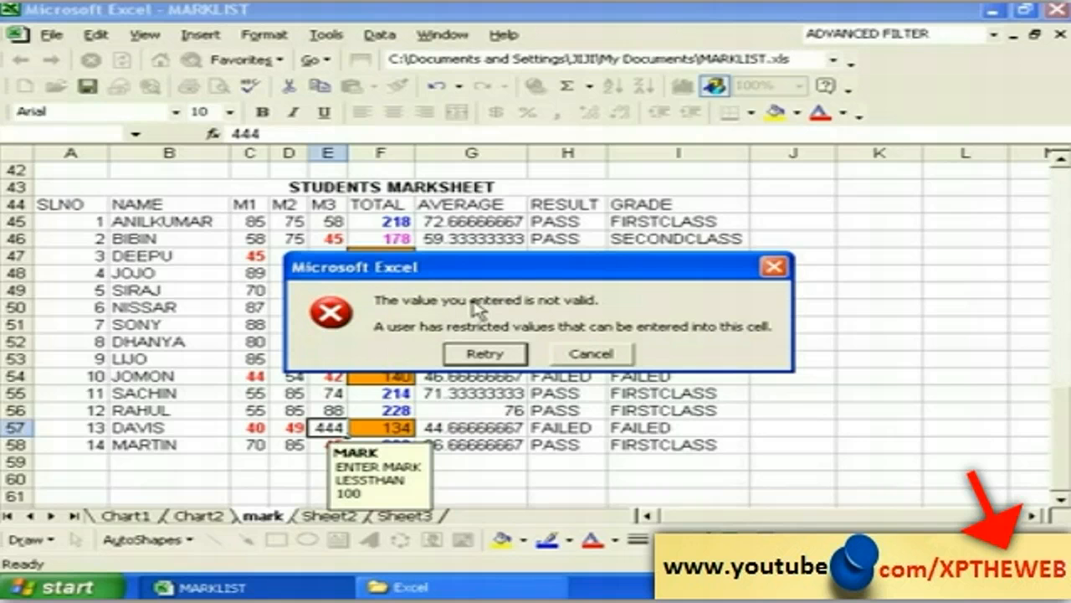
left_click(588, 355)
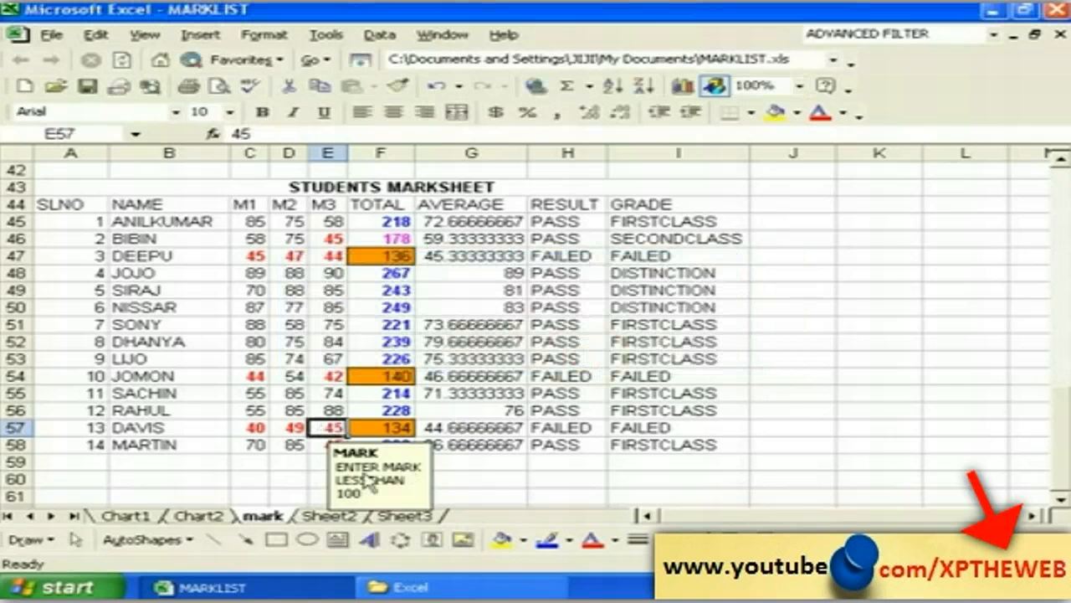
left_click(286, 475)
Step: Select the M1–M3 marks C45:E58 and open Data Validation's Error Alert settings
left_click_drag(242, 221, 339, 441)
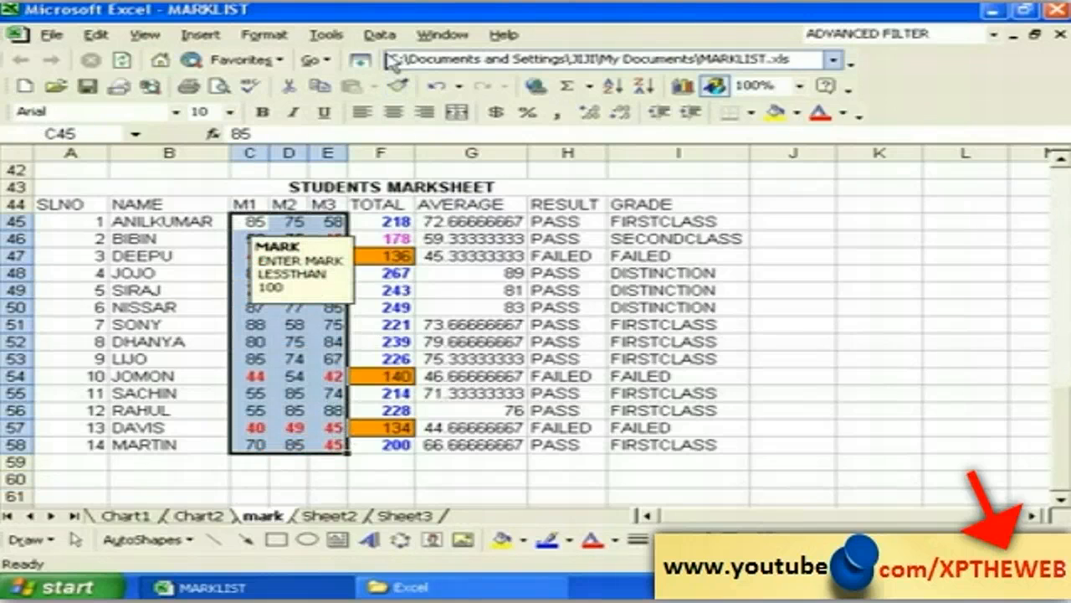
left_click(379, 34)
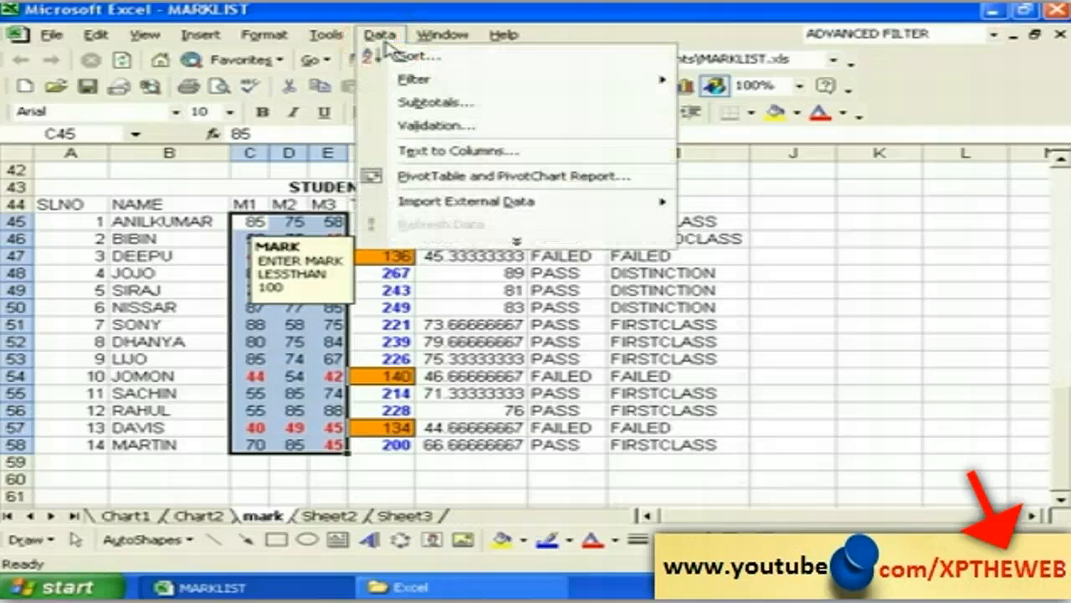
left_click(437, 126)
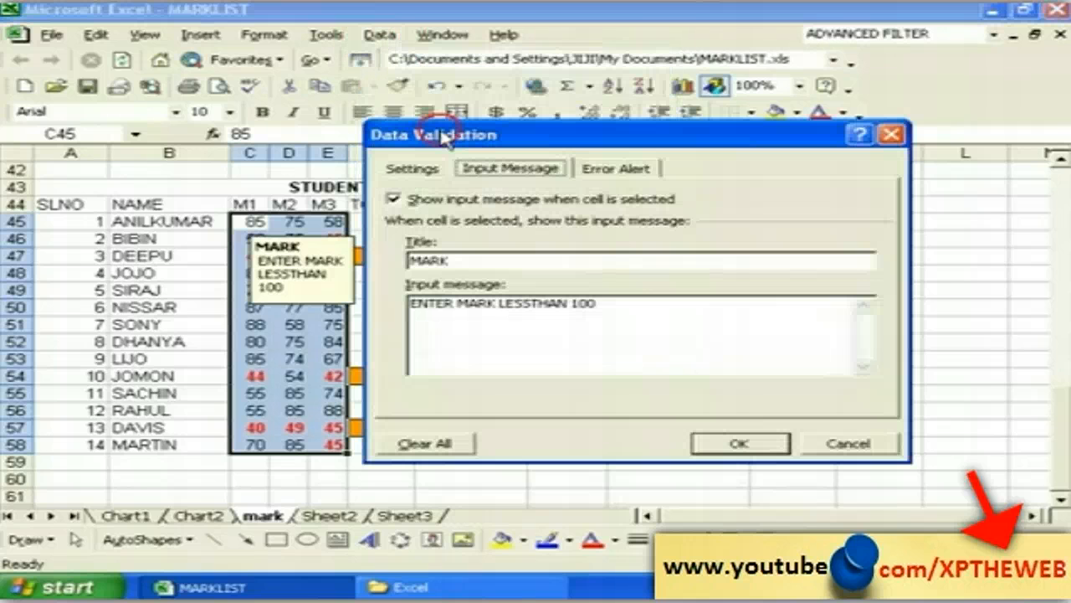
left_click(620, 171)
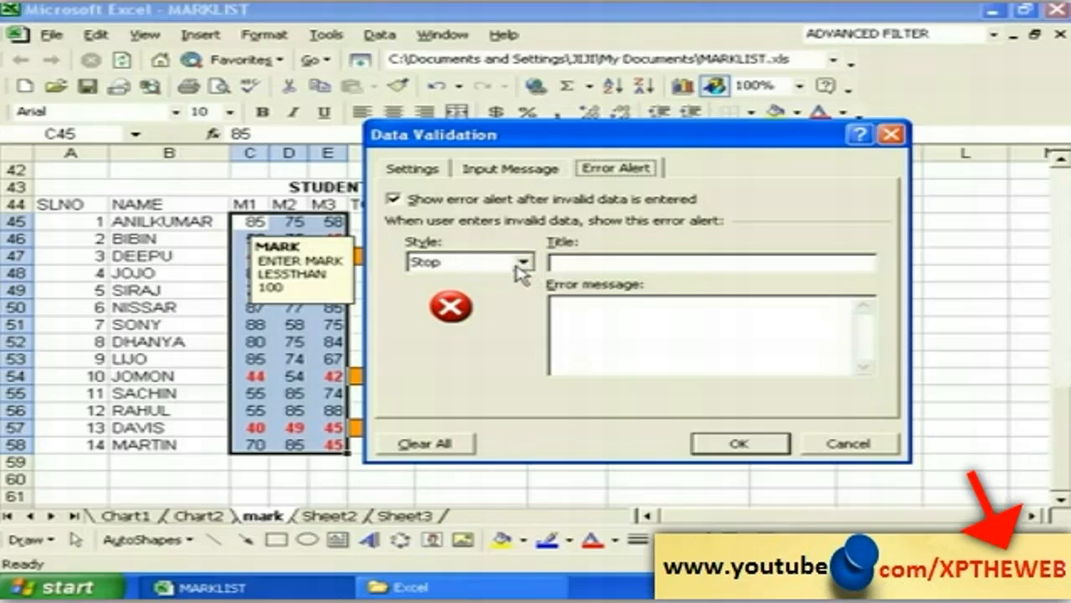
Step: Review the alert styles and validation criteria, ending with the Style list open
left_click(524, 265)
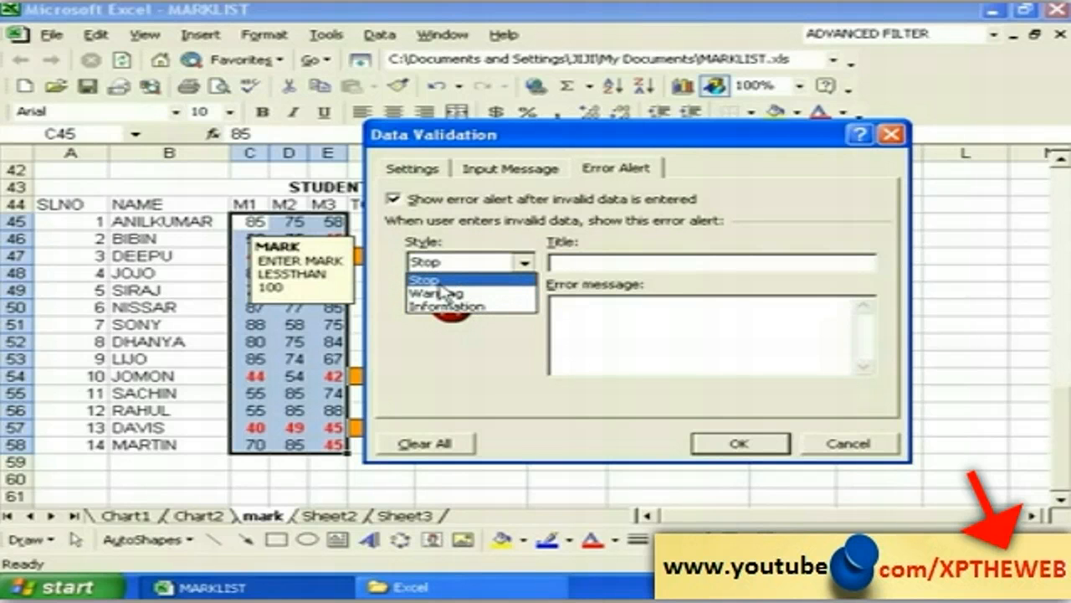
left_click(442, 281)
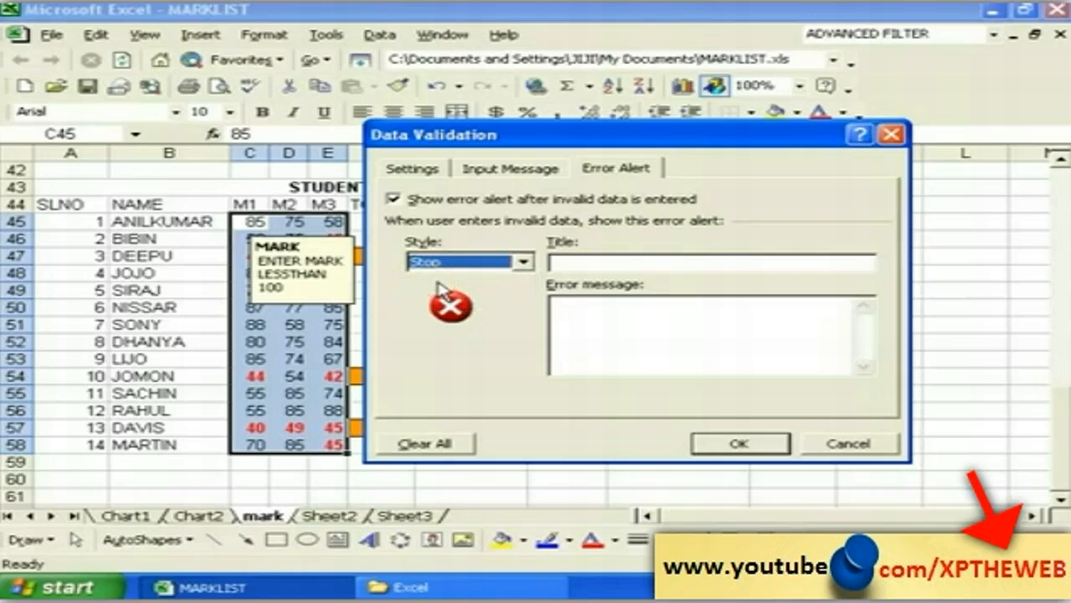
left_click(551, 261)
left_click(411, 170)
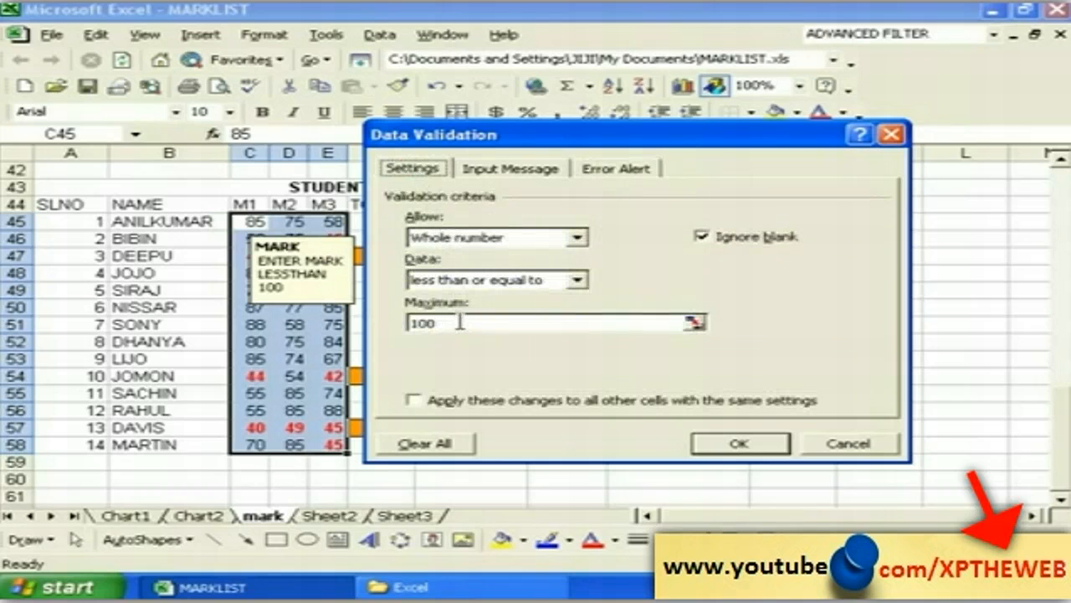
left_click(606, 172)
left_click(523, 262)
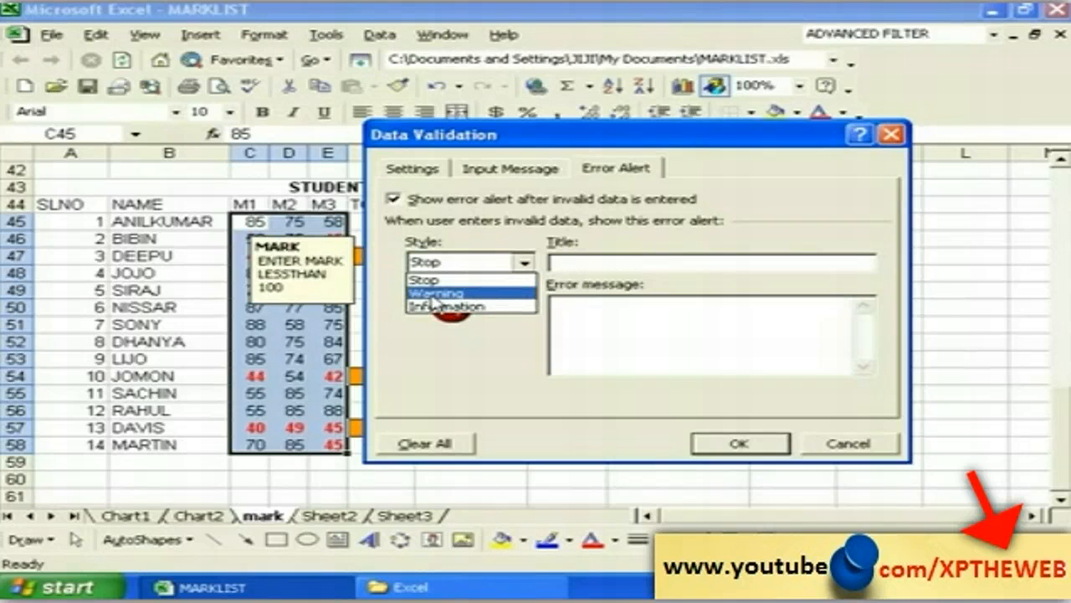
Step: Choose Warning style, title MARK SHEET, message YOUR DATA IS NOT LESSTHAN 100, and apply
left_click(432, 295)
left_click(570, 262)
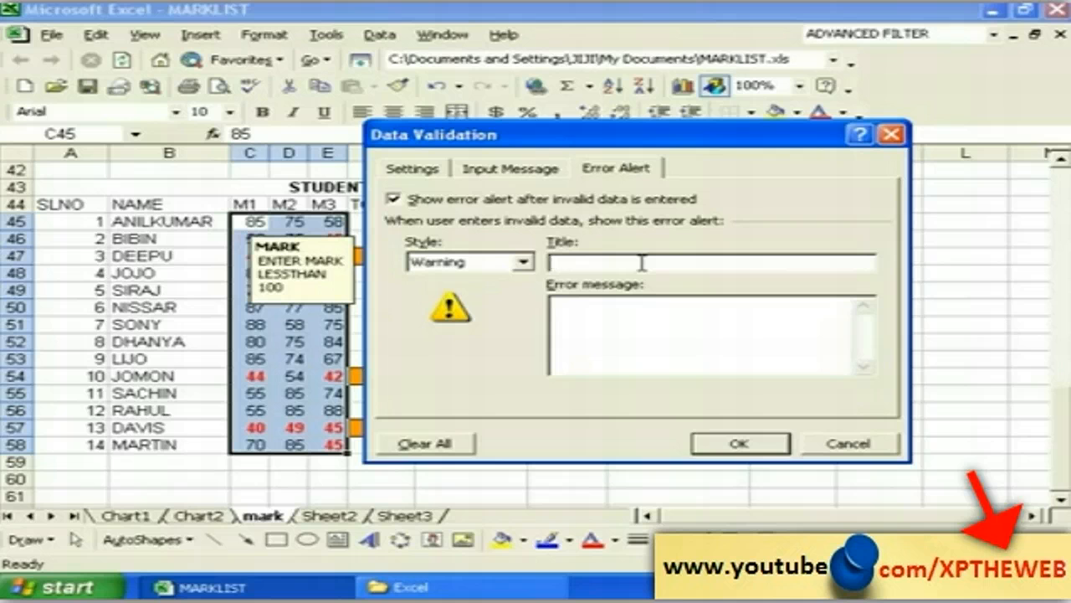
type("MARK SHEET")
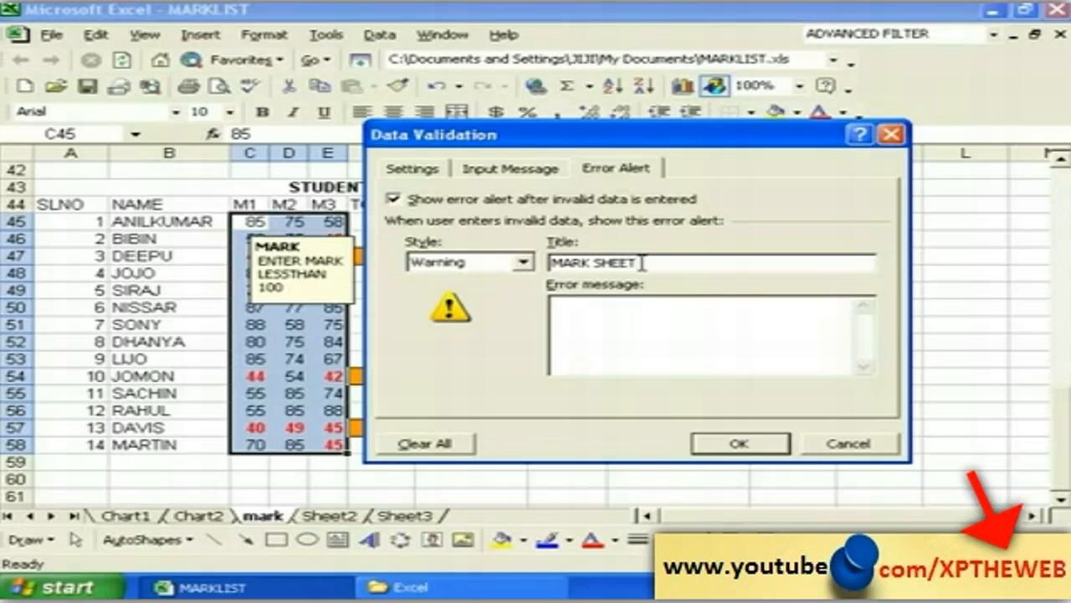
left_click(593, 313)
type("YOUR DATA")
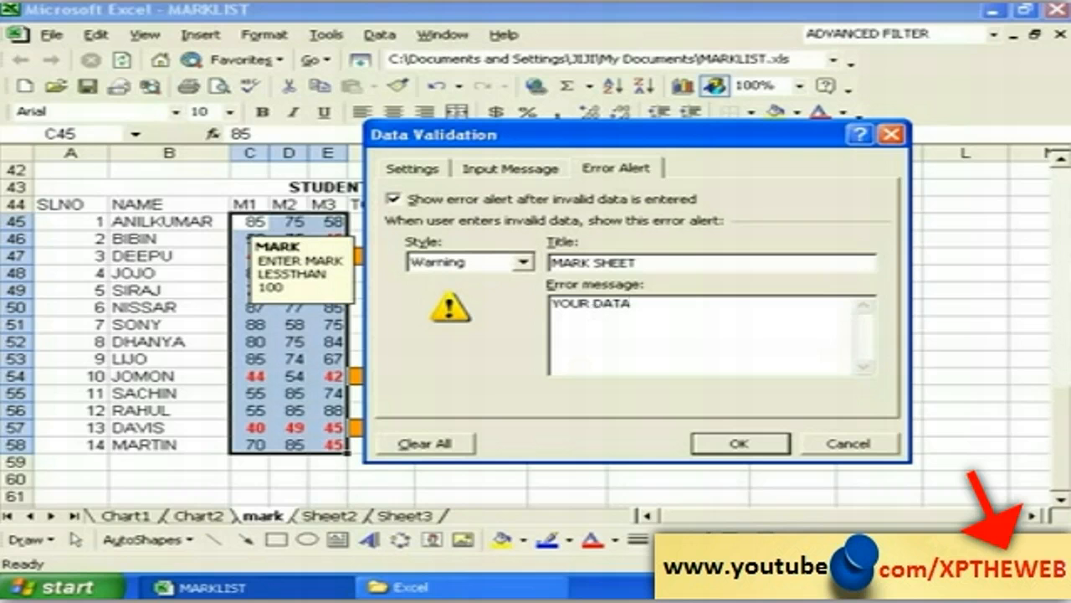
type(" IS NOT LESST")
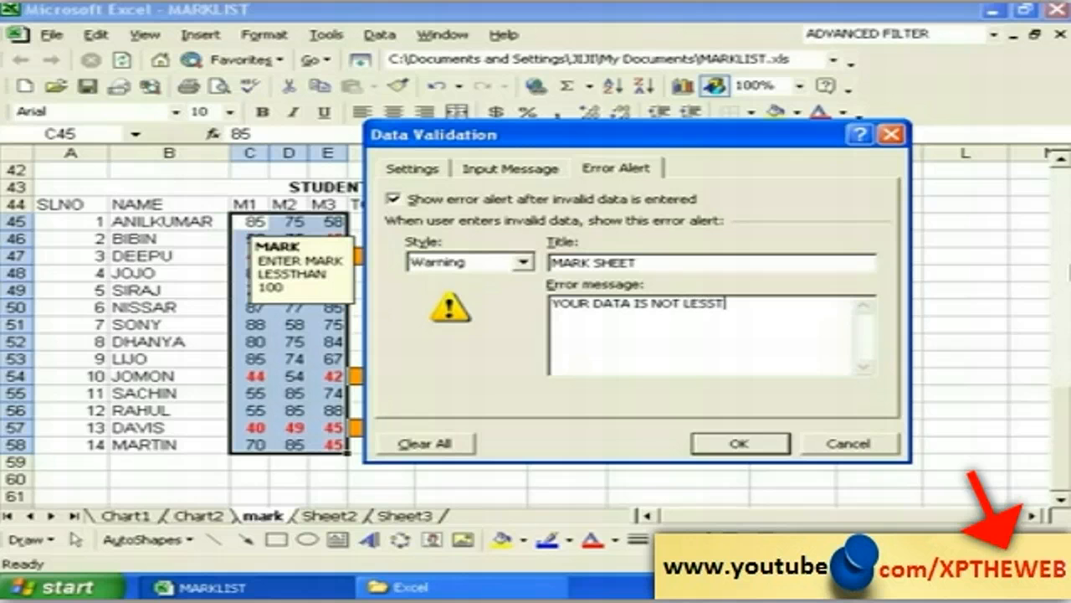
type("HAN 100")
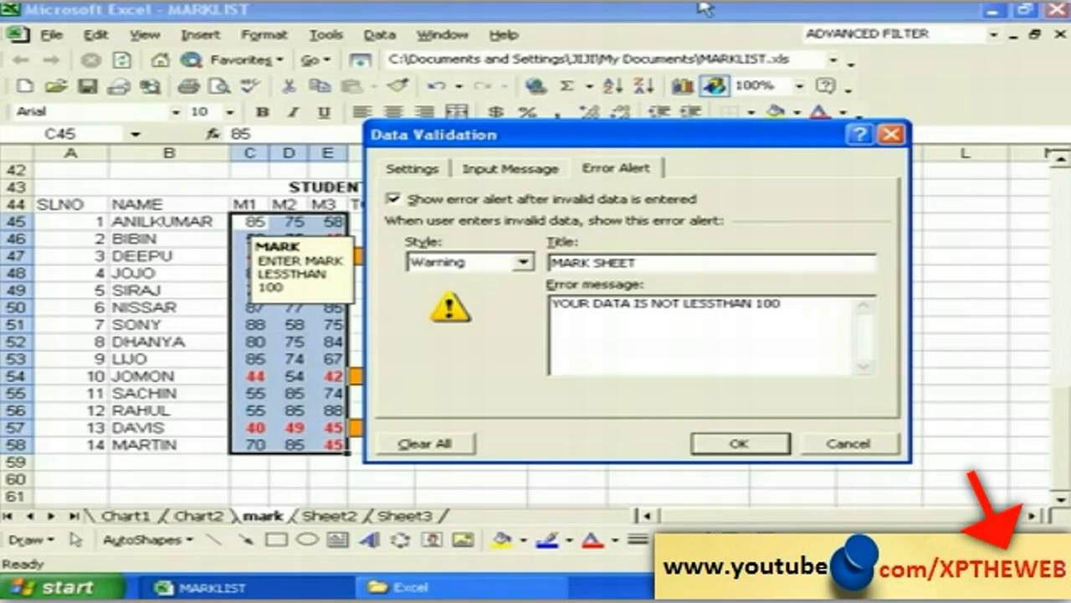
left_click(711, 444)
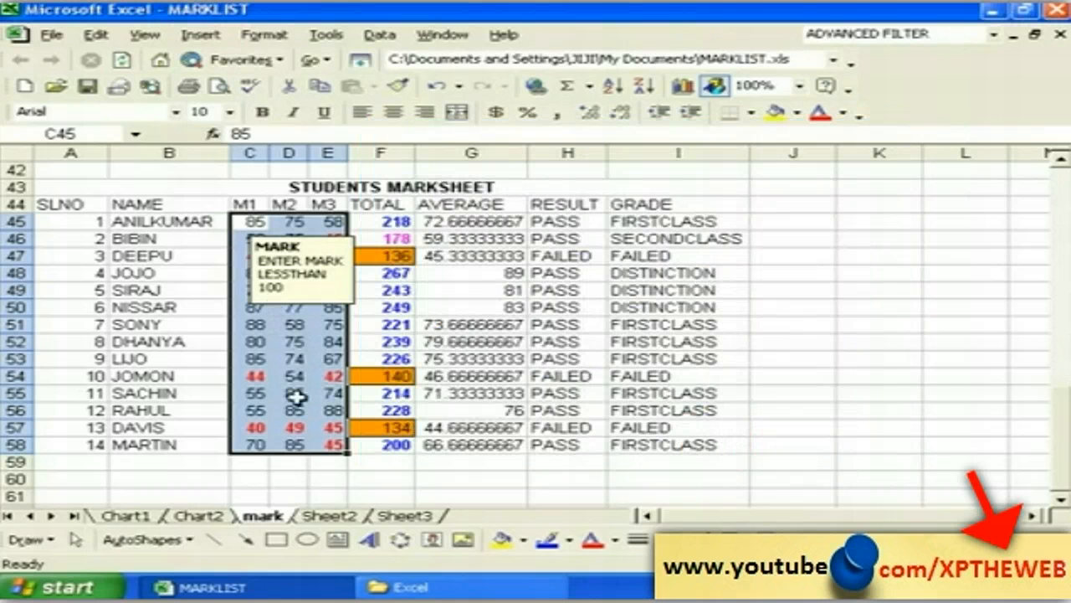
Step: Enter 2222 in cell C58 to trigger the MARK SHEET warning
left_click(241, 444)
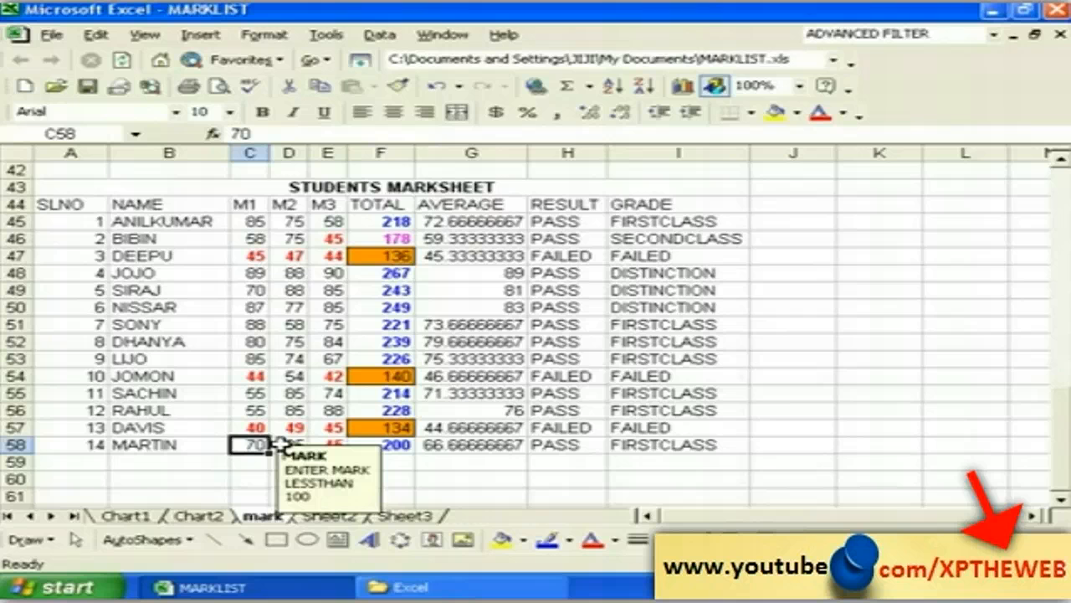
type("2222")
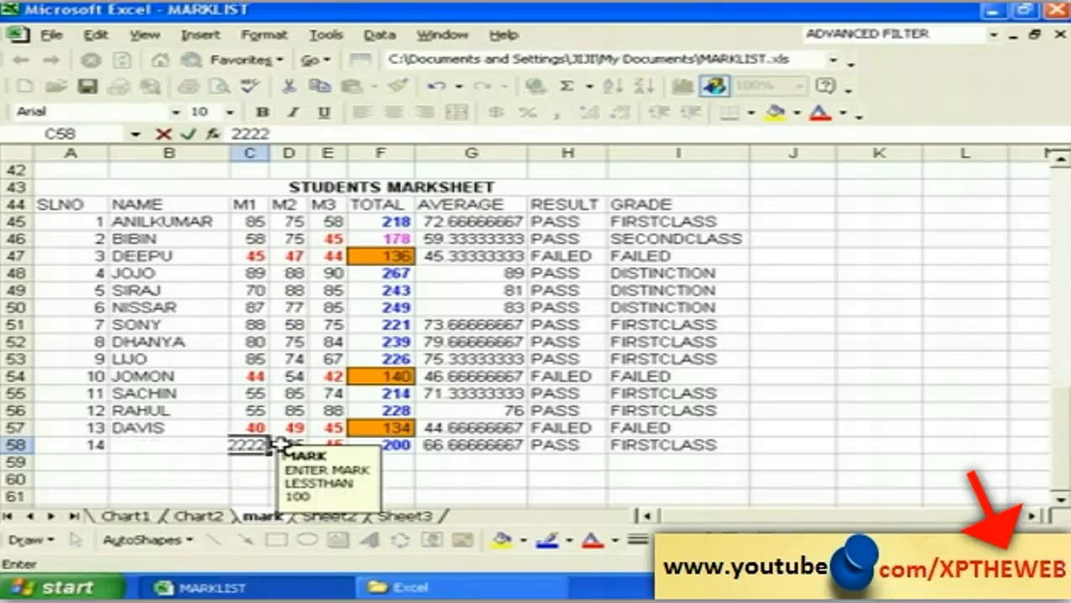
key("Return")
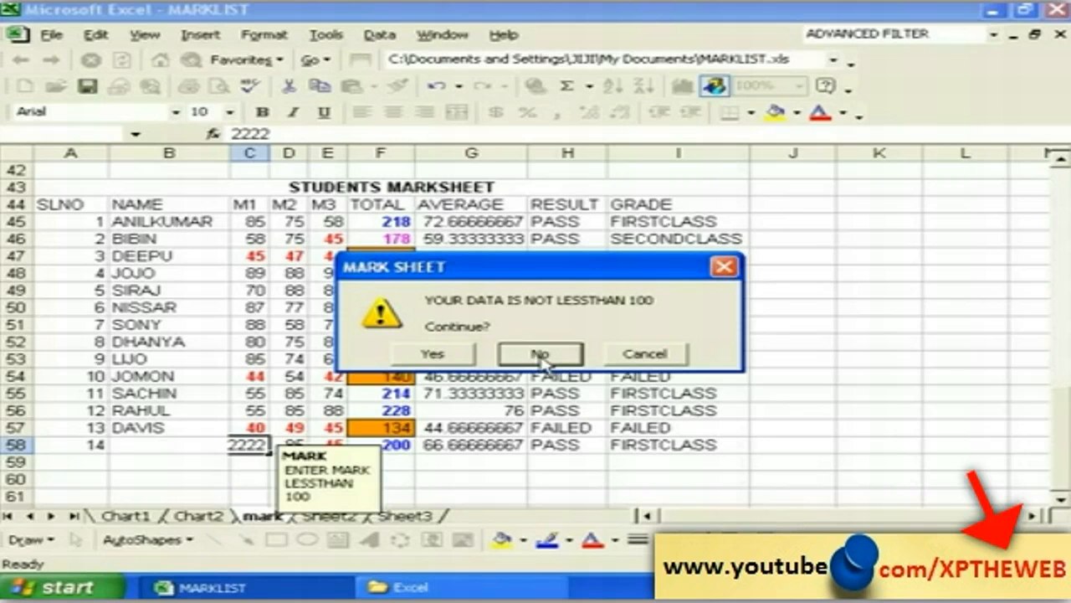
Step: Accept 2222 in C58 despite the MARK SHEET warning, then set that mark back to 70
left_click(435, 356)
left_click(245, 473)
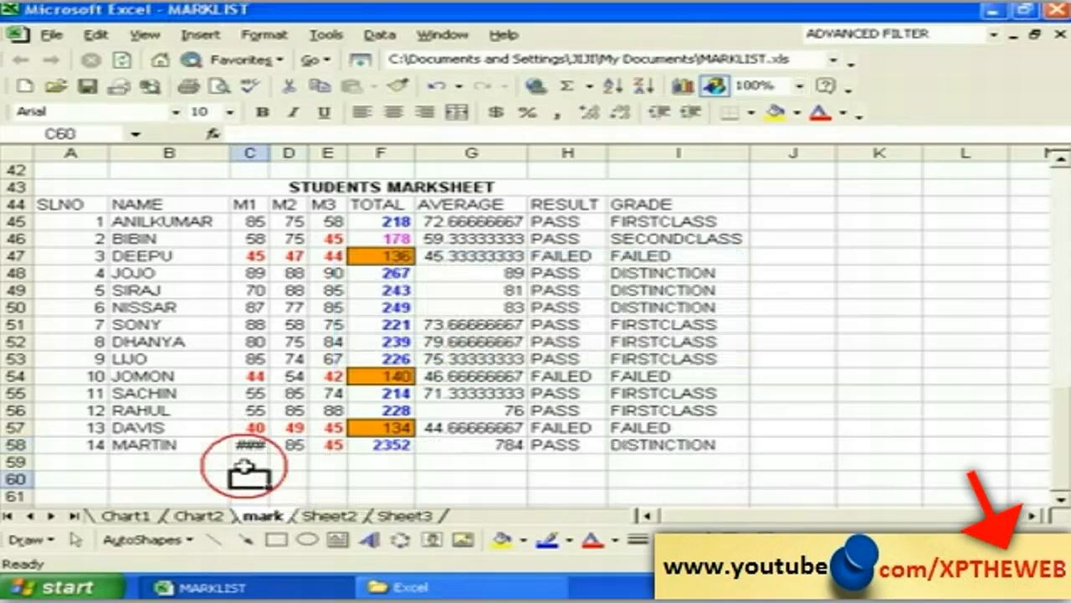
left_click(249, 444)
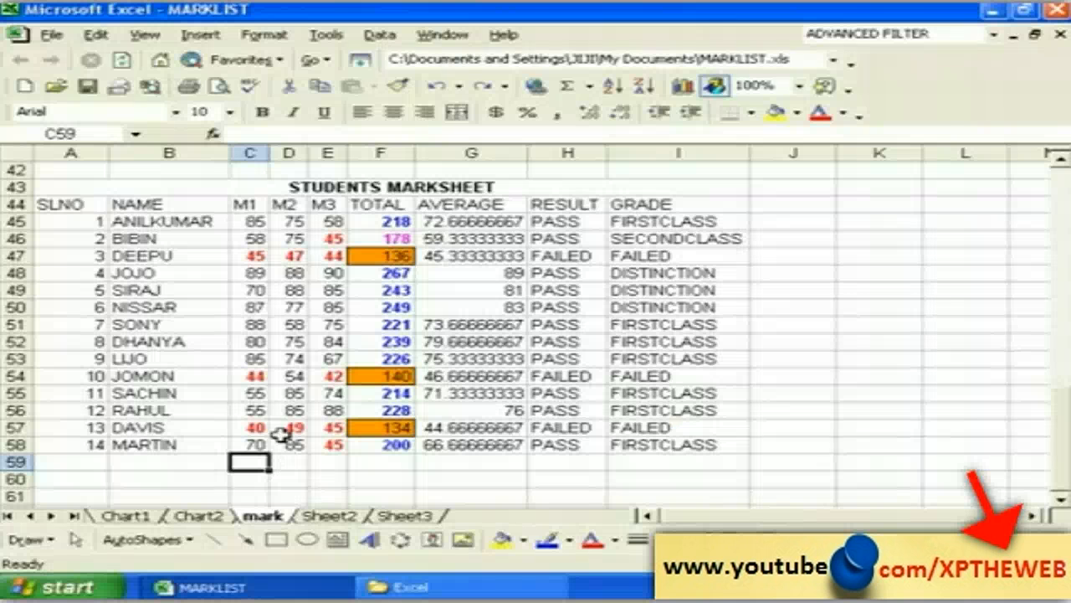
Step: Select the marks C45:E58 and change their validation error alert from Warning to Stop
left_click(240, 222)
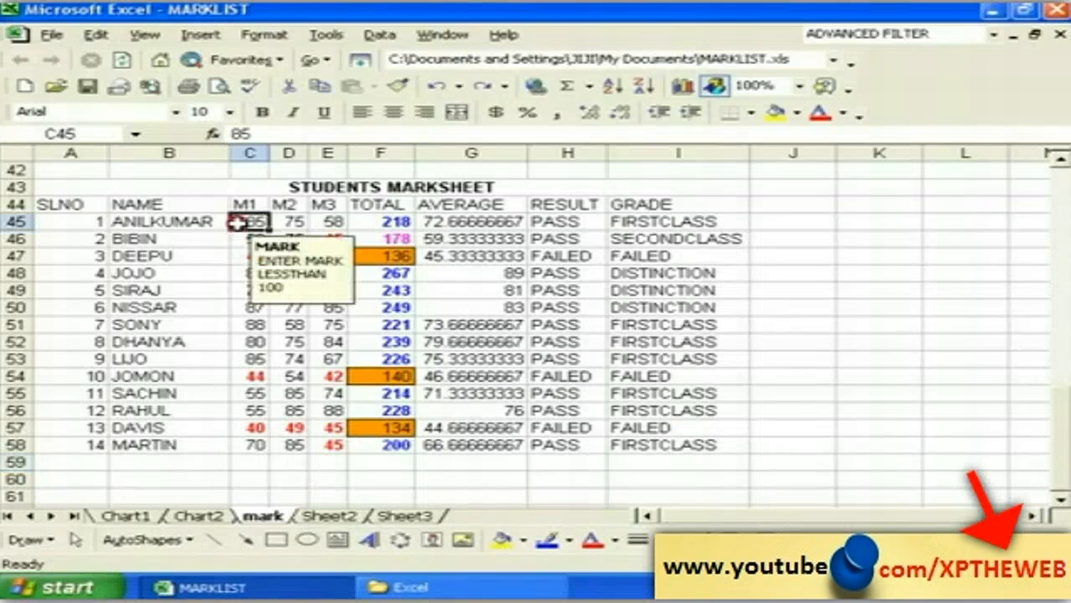
left_click_drag(240, 222, 344, 449)
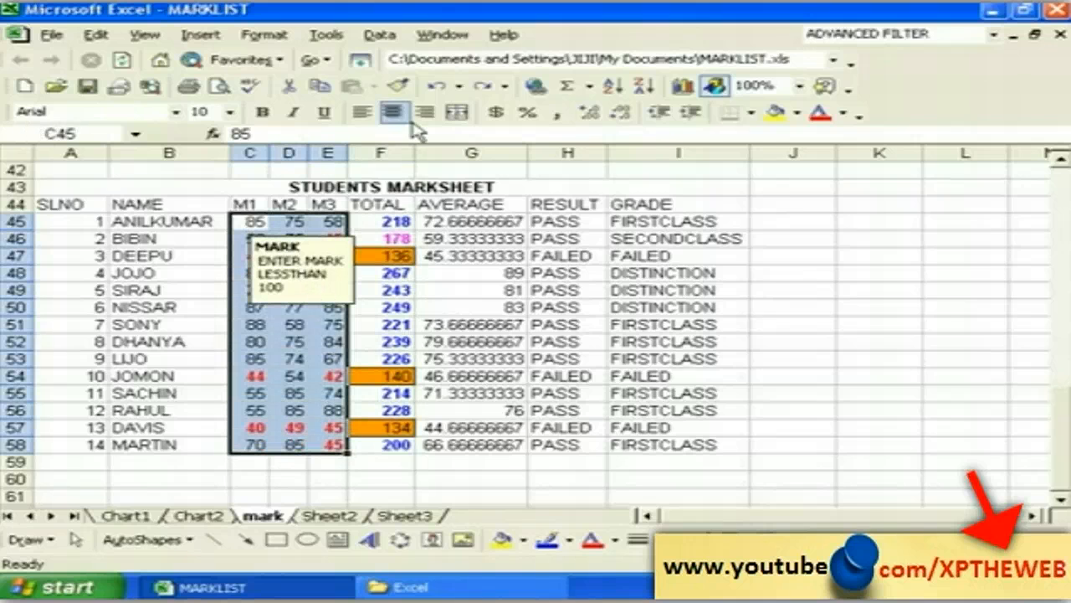
left_click(379, 34)
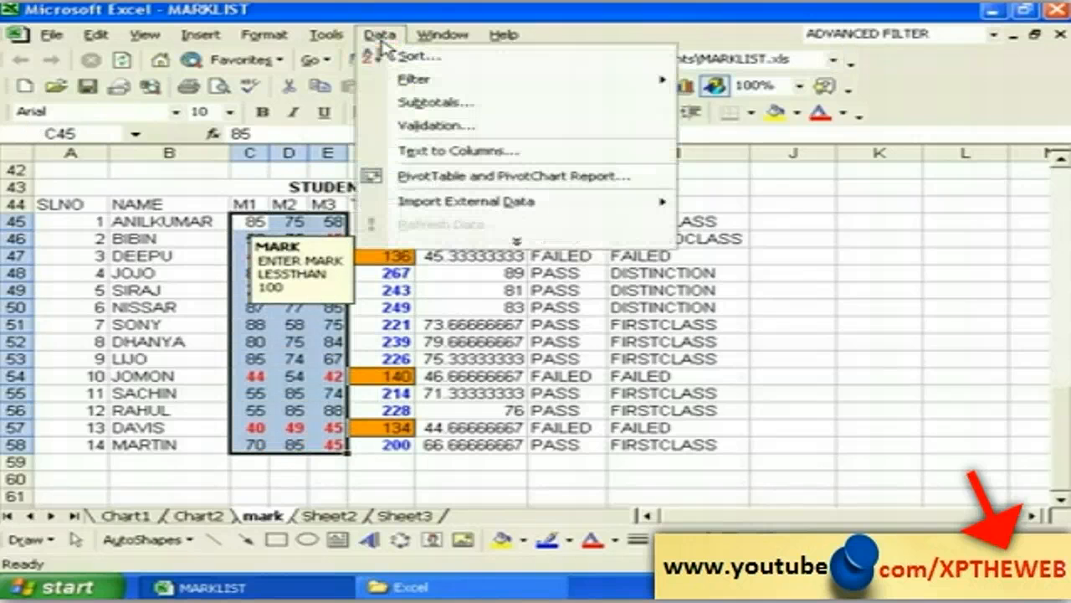
left_click(429, 125)
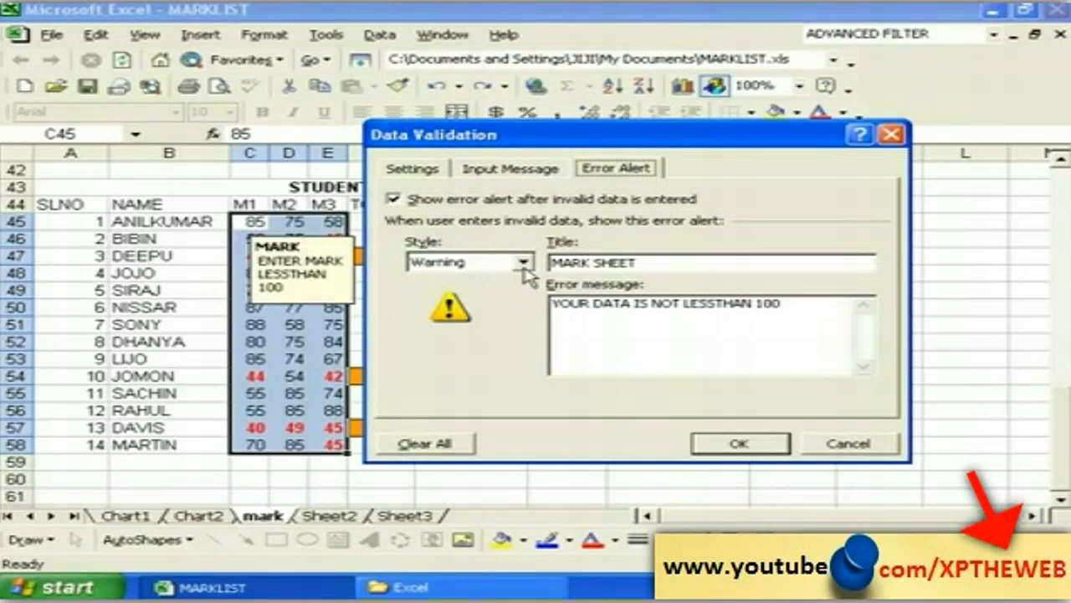
left_click(522, 263)
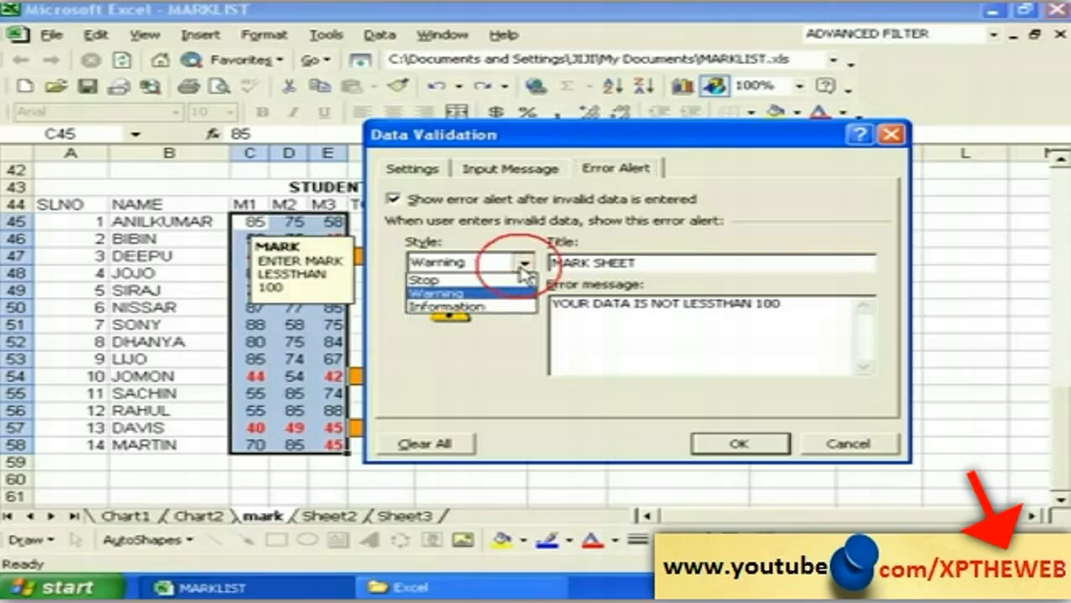
left_click(480, 281)
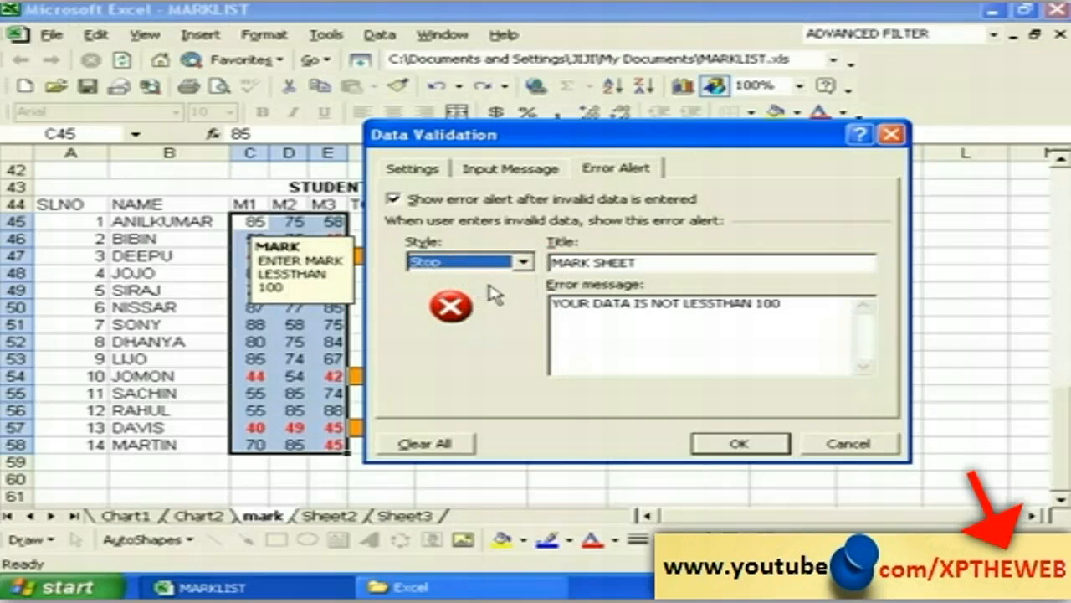
left_click(644, 263)
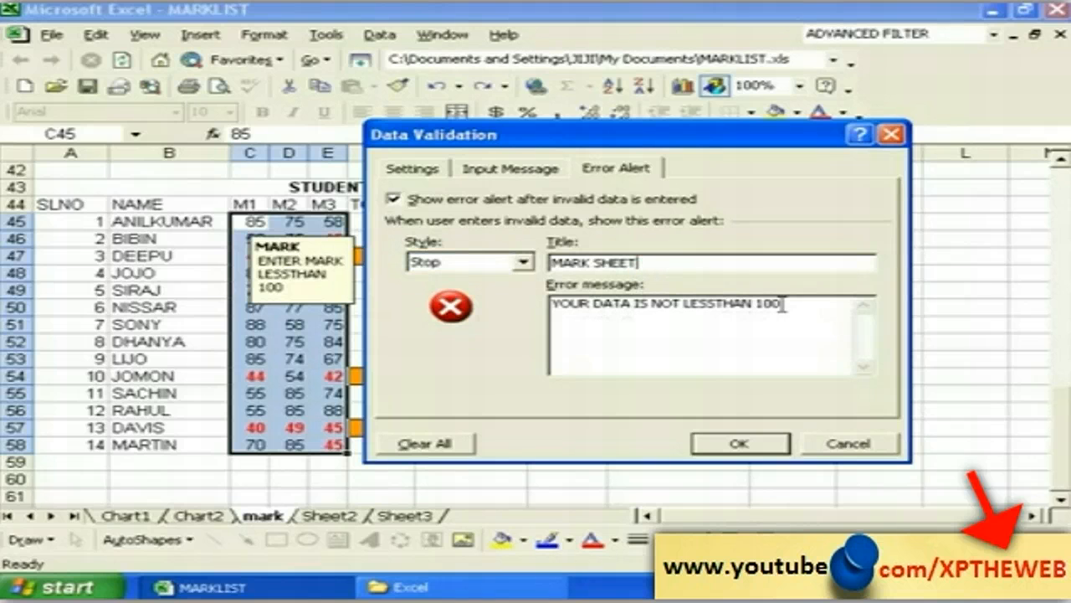
left_click(739, 444)
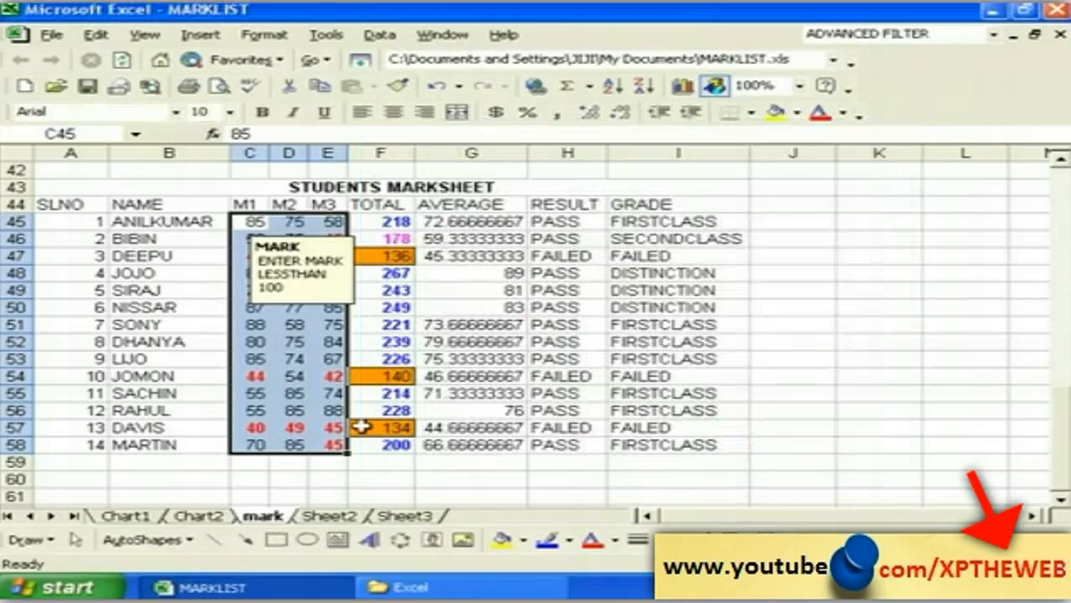
left_click(289, 444)
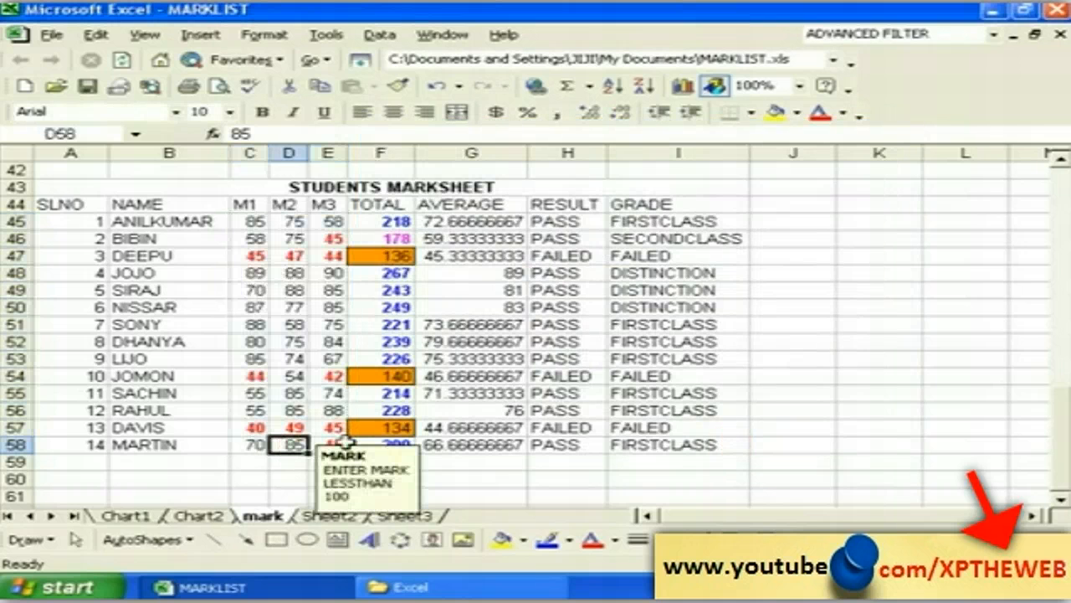
type("55")
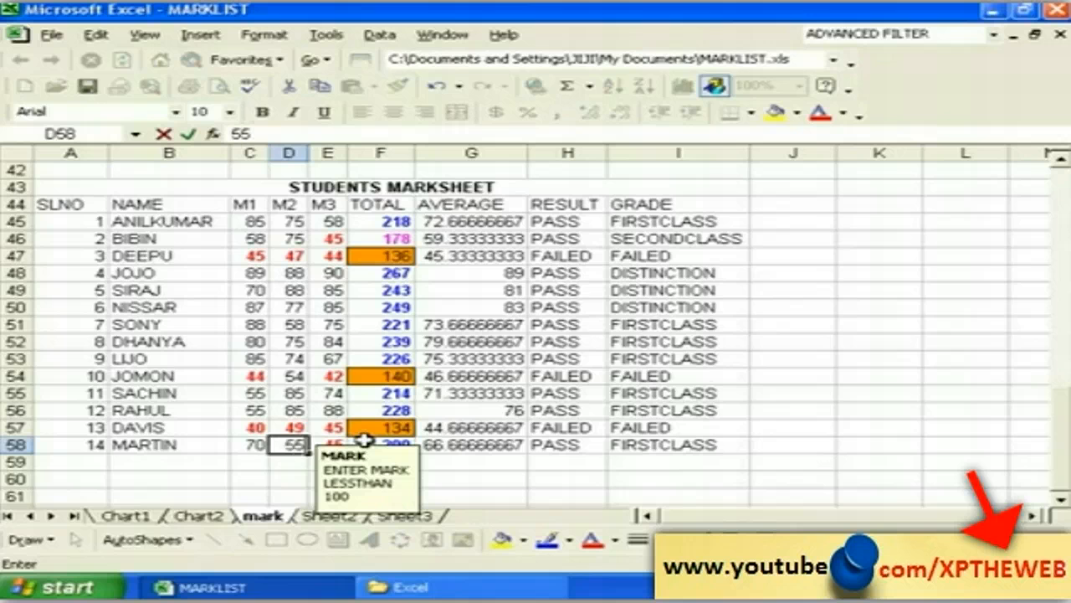
type("55")
key("Return")
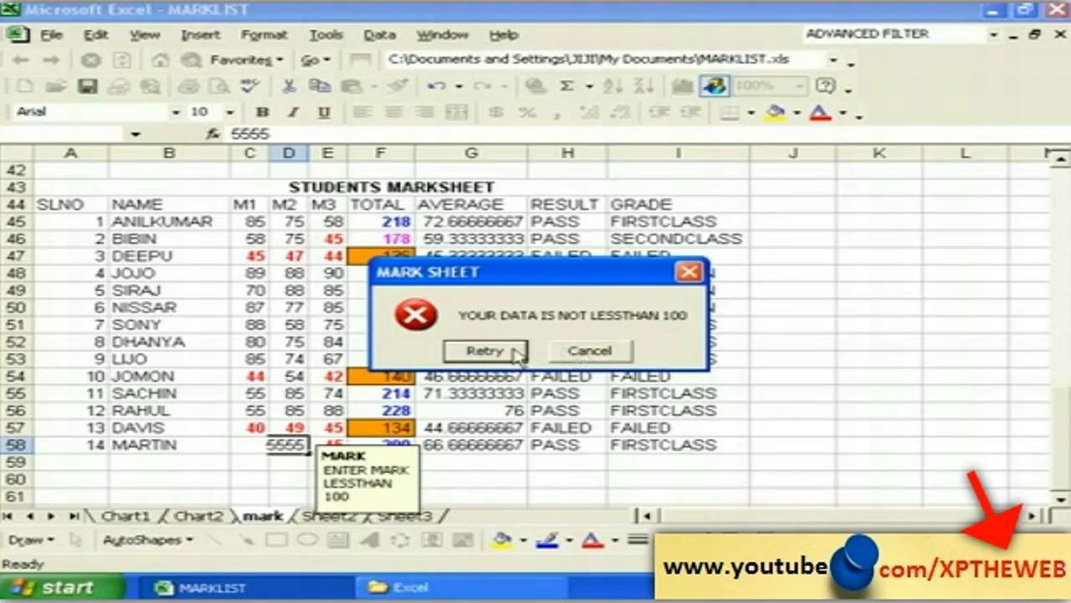
left_click(485, 350)
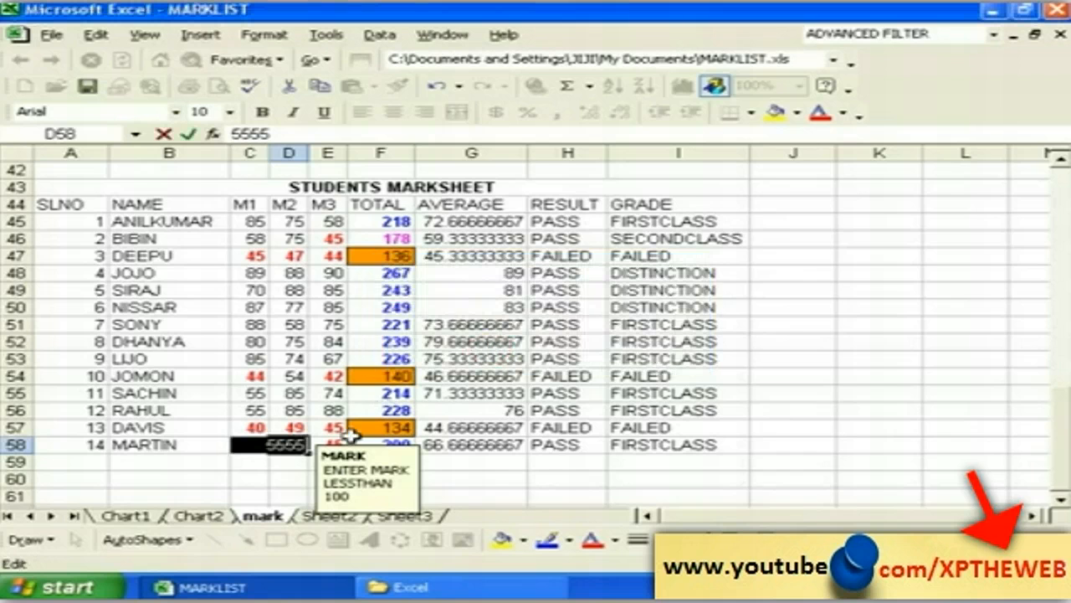
key("Return")
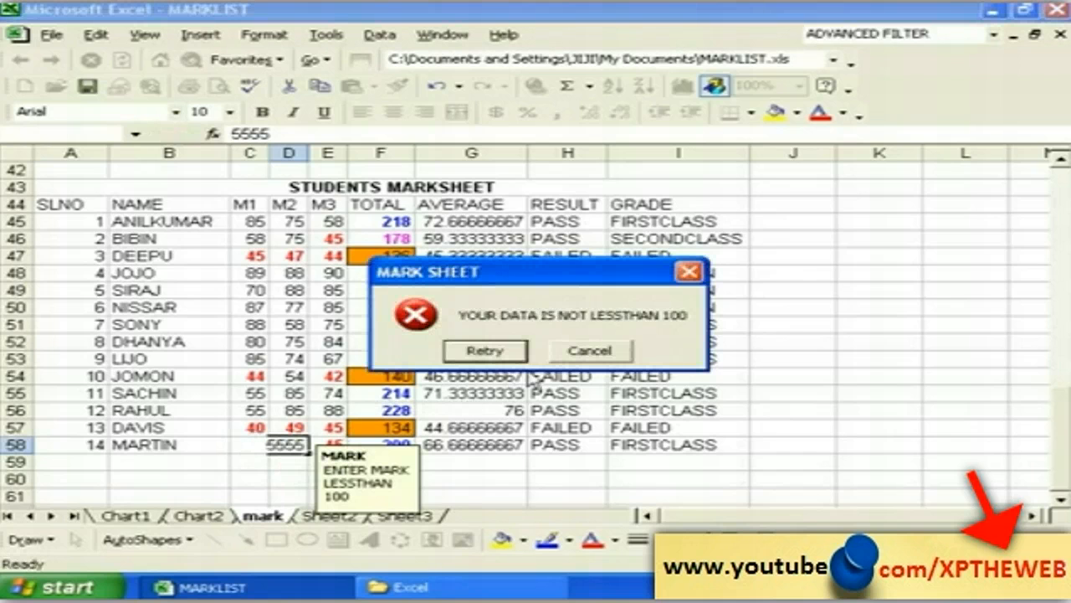
left_click(588, 351)
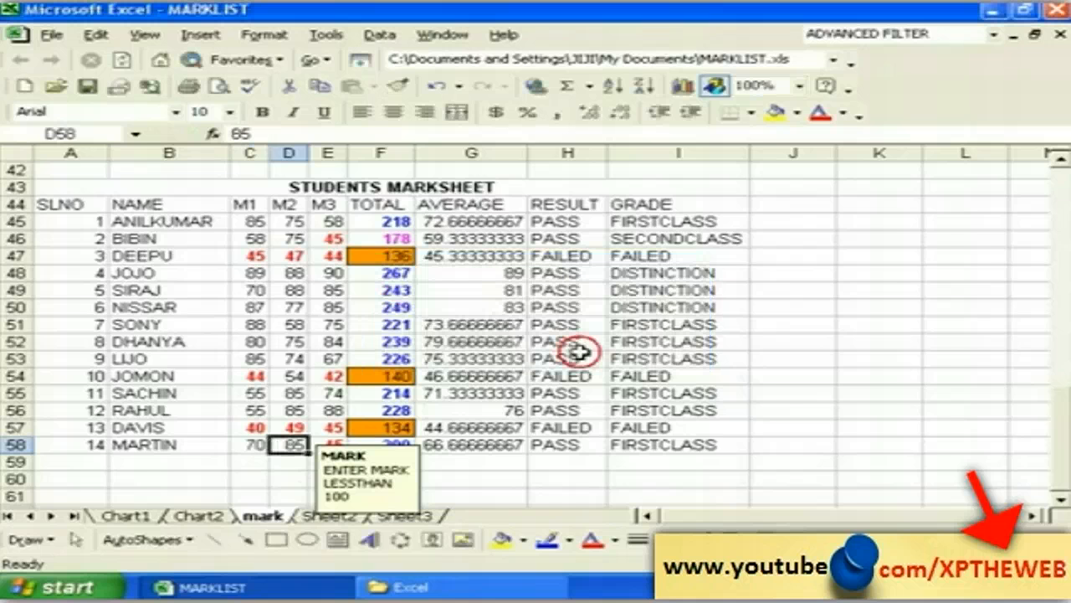
Step: Change cell D57's validation error alert style from Stop to Information
left_click(291, 428)
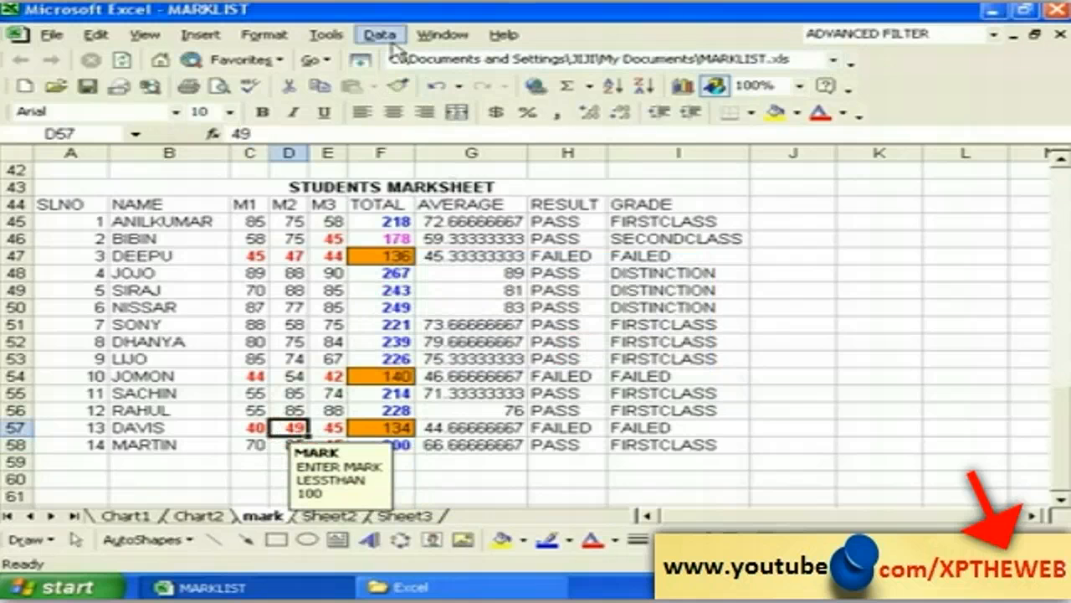
left_click(380, 35)
left_click(435, 126)
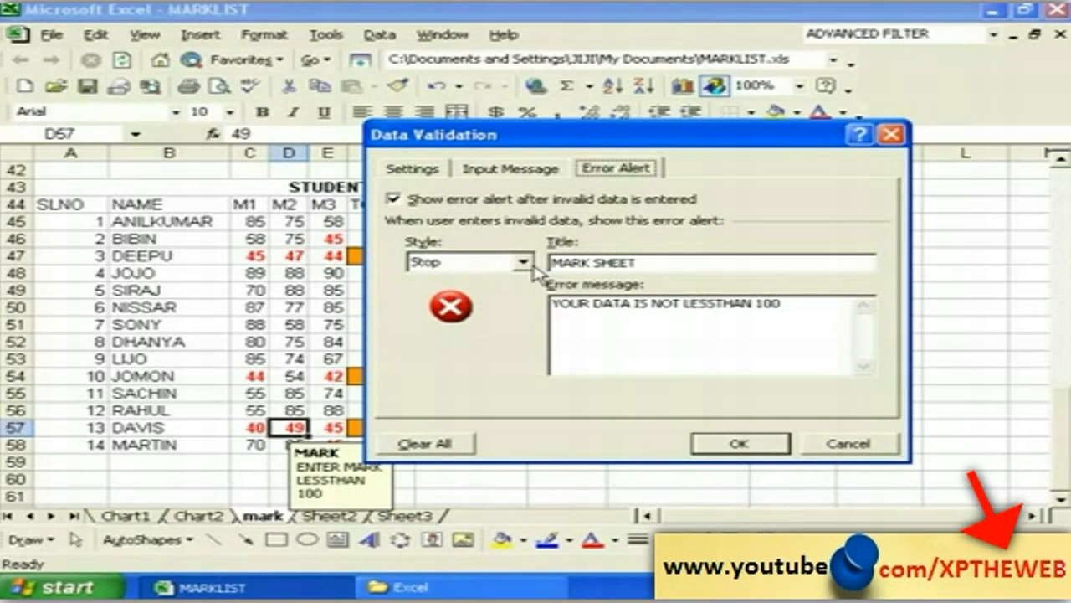
left_click(523, 264)
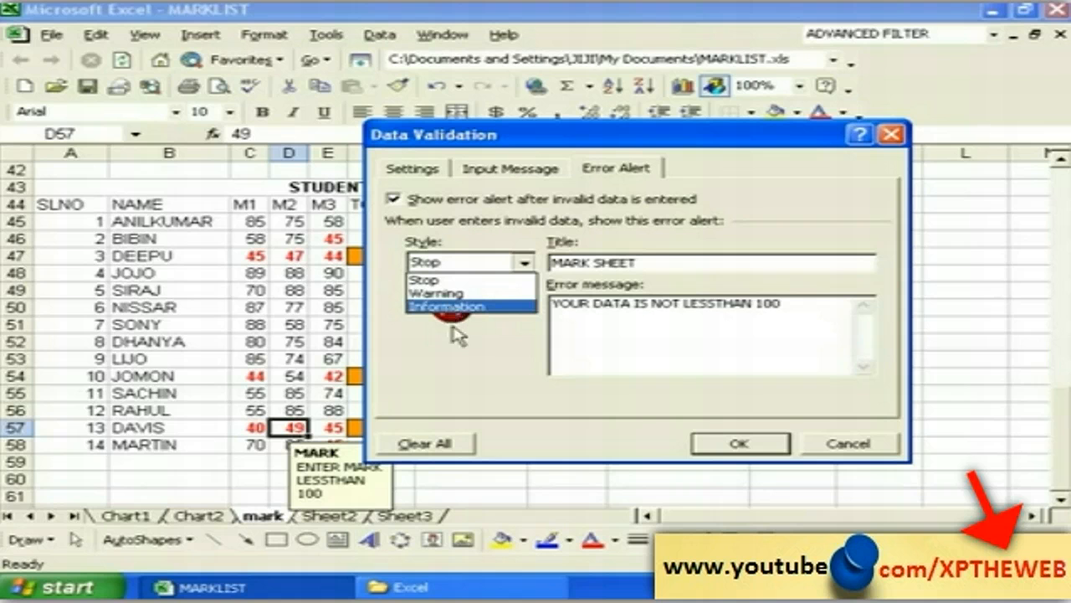
left_click(448, 307)
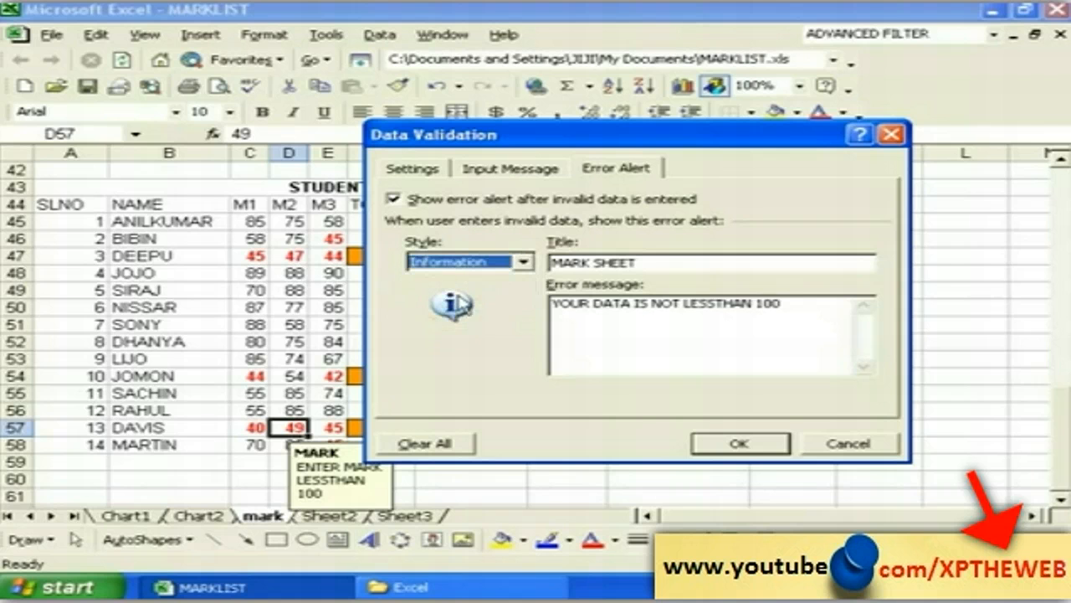
left_click(737, 446)
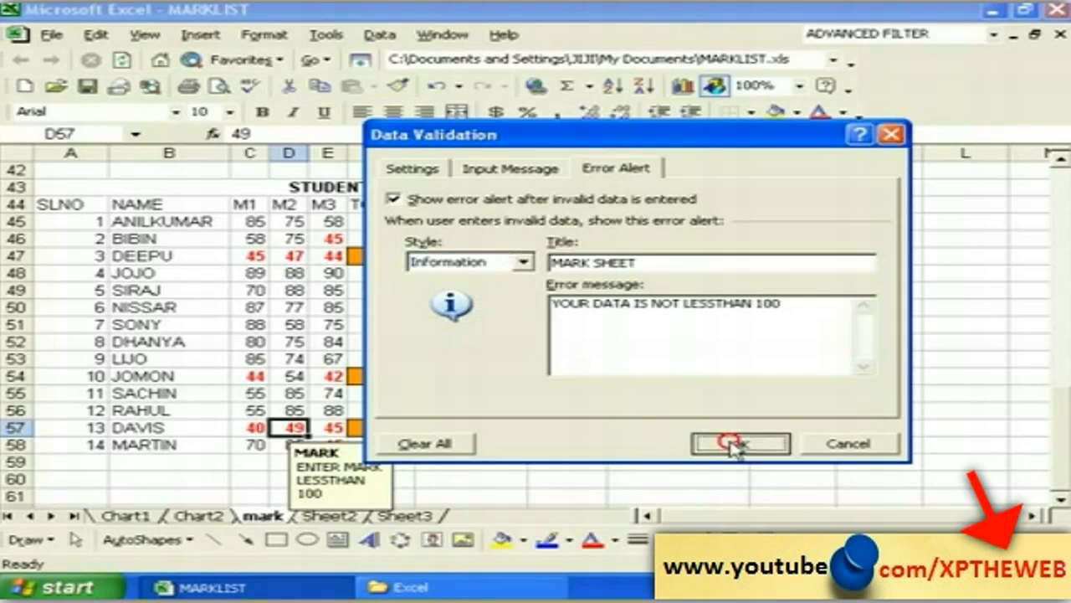
left_click(259, 448)
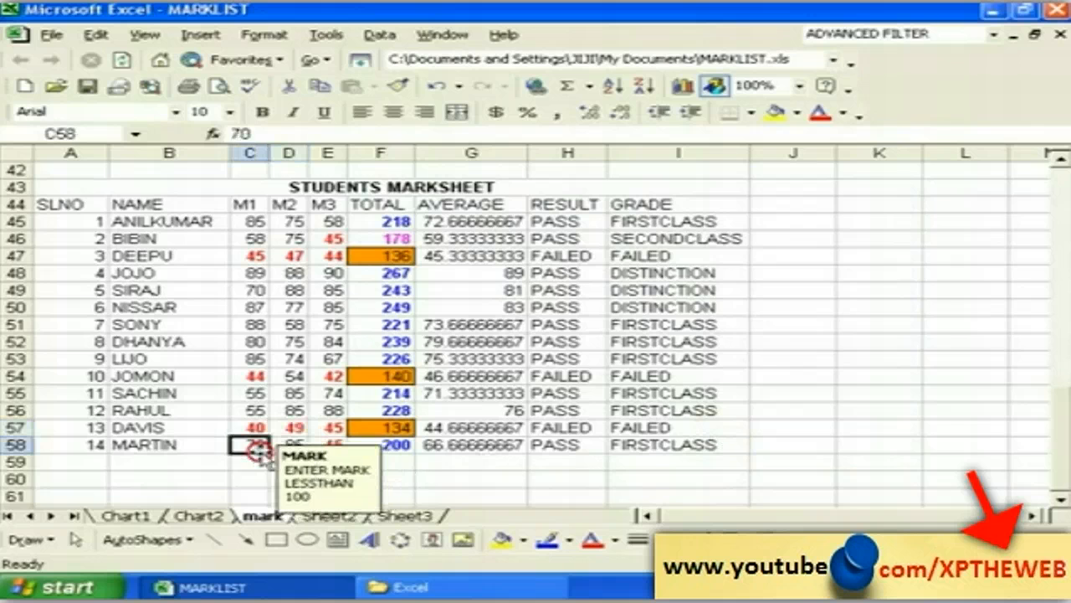
left_click(422, 460)
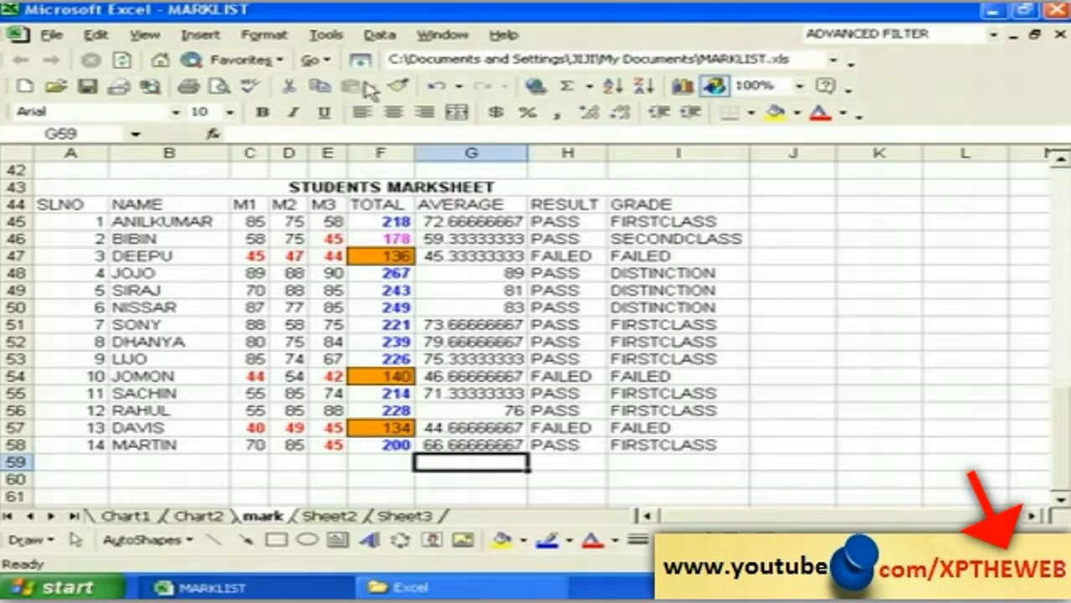
left_click(380, 34)
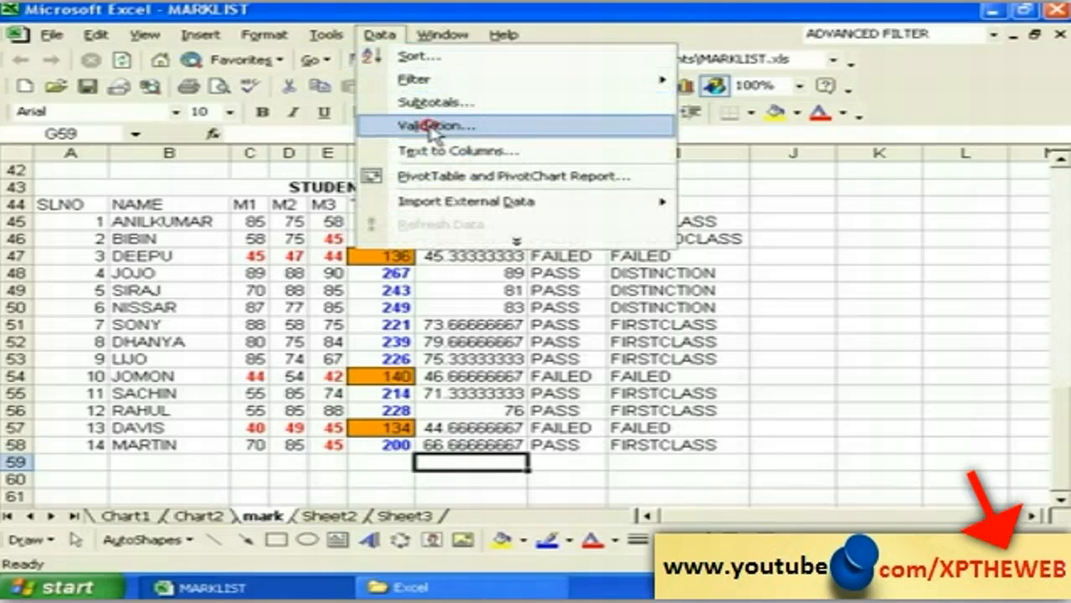
left_click(430, 125)
left_click(440, 171)
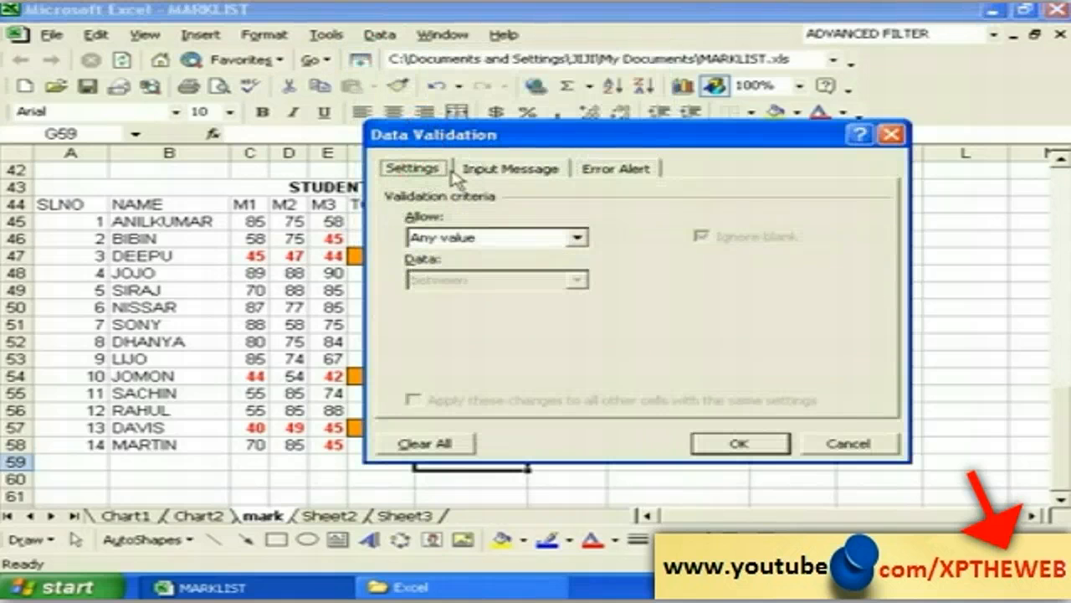
left_click(494, 173)
left_click(607, 170)
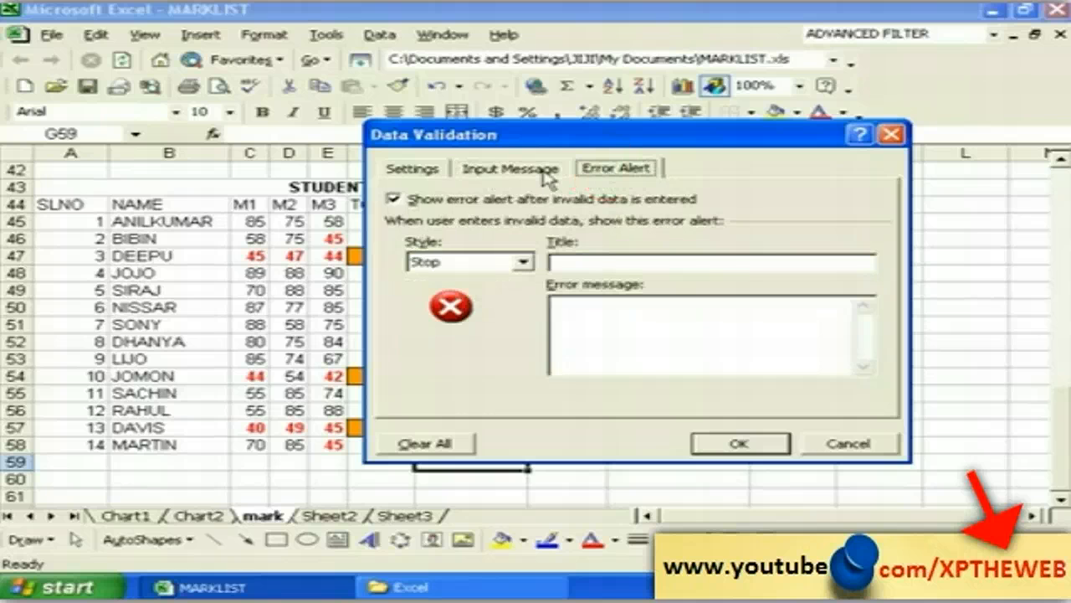
left_click(513, 171)
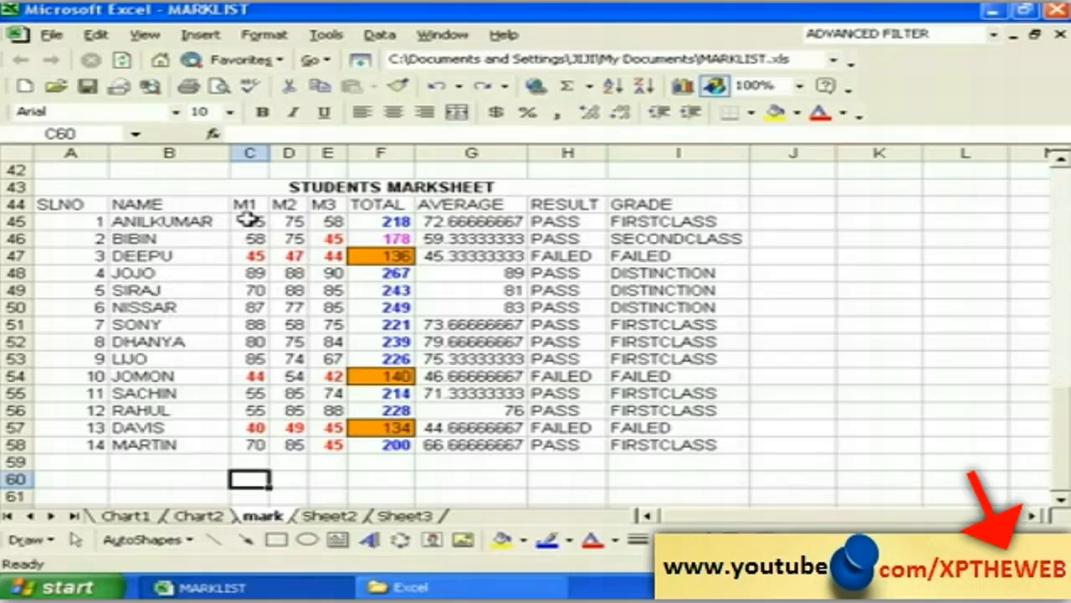
left_click_drag(246, 219, 337, 440)
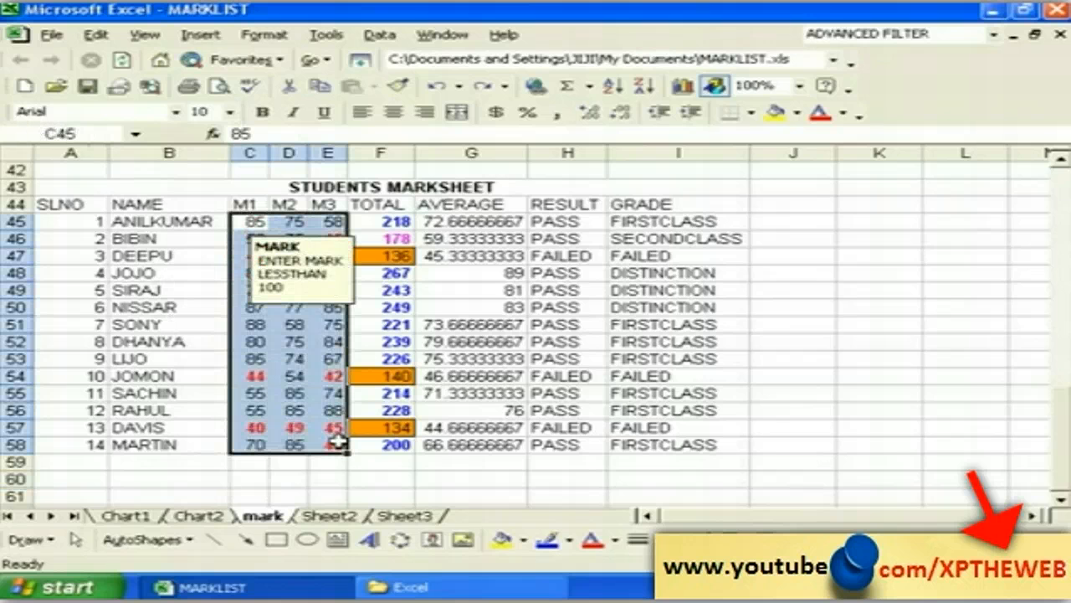
Step: Erase the mixed validation settings on C45:E58 with Clear All and confirm
left_click(380, 36)
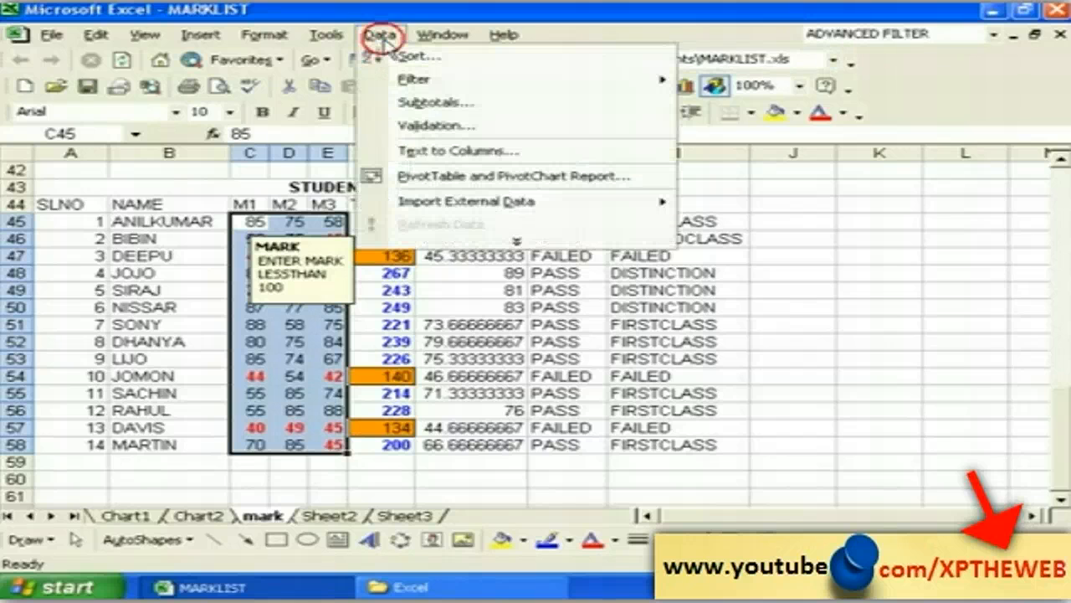
left_click(432, 127)
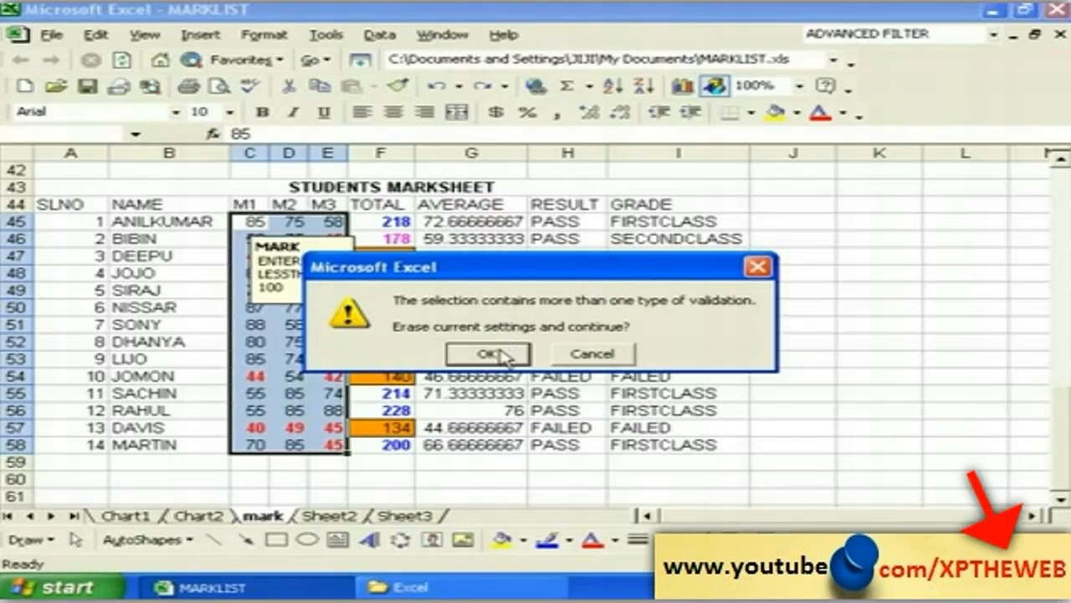
left_click(491, 354)
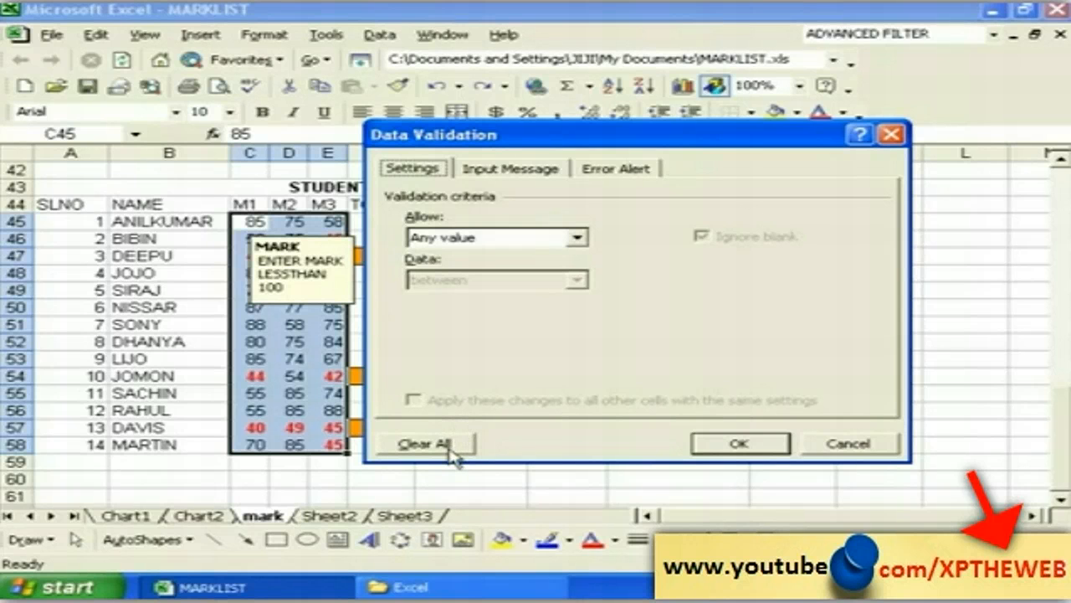
left_click(444, 448)
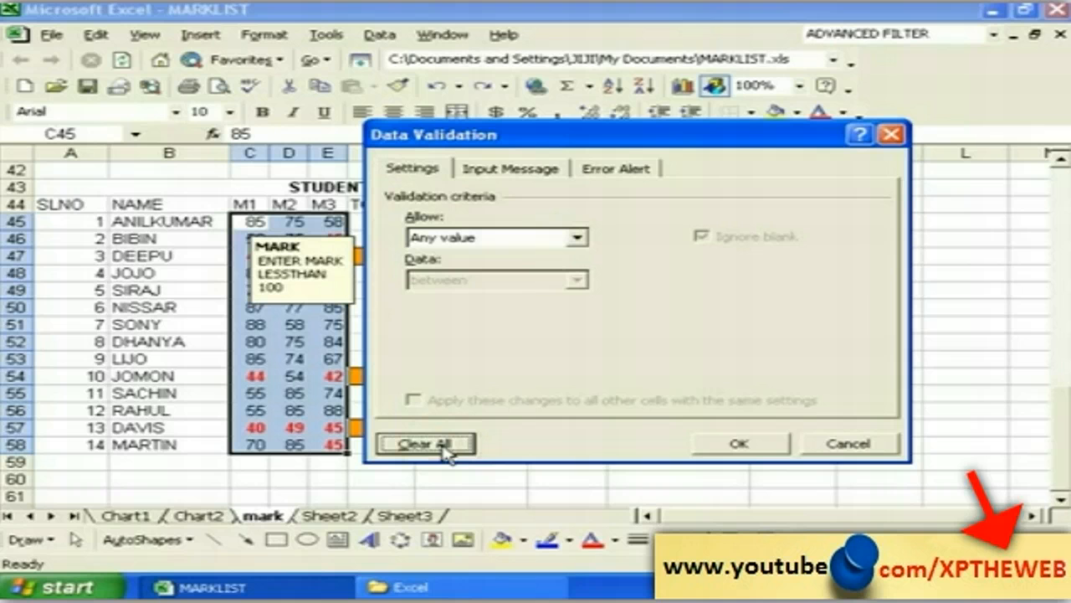
left_click(739, 448)
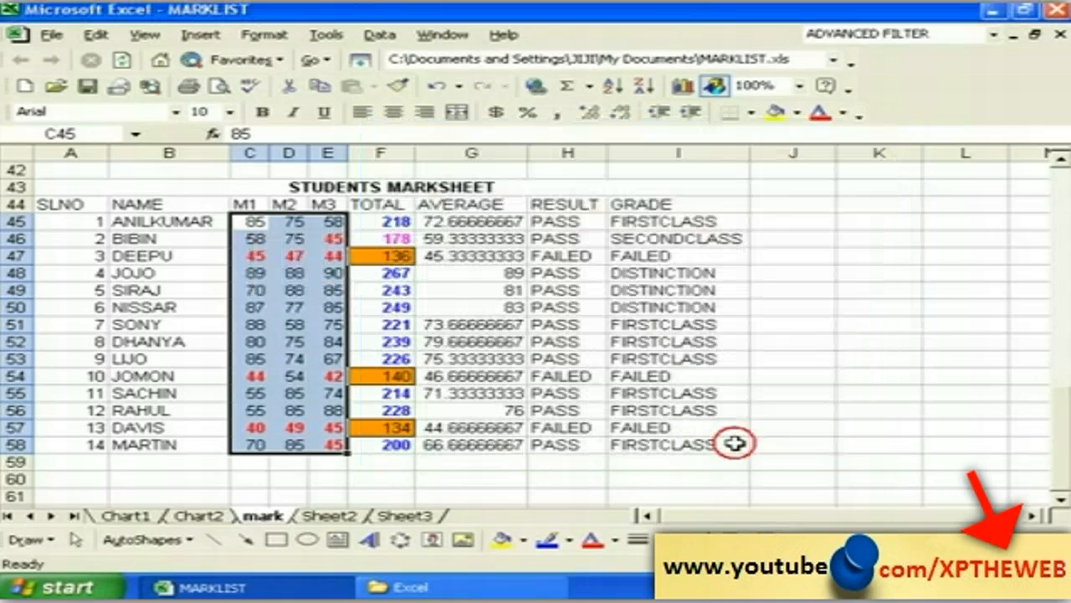
Step: Enter 555 as the M1 mark in C58, now accepted with no alert
left_click(285, 478)
left_click(251, 446)
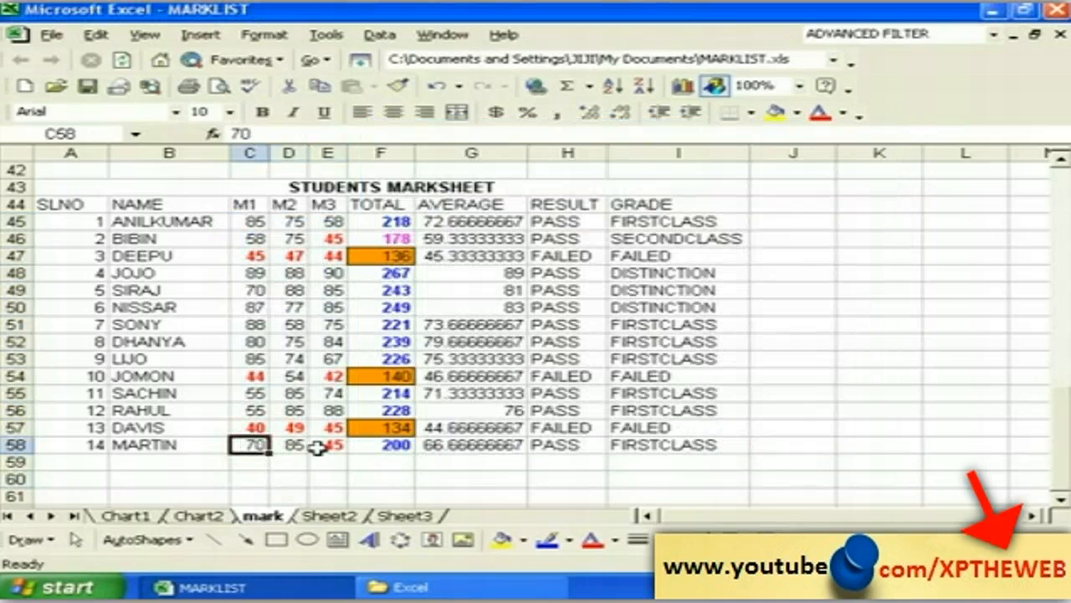
type("555")
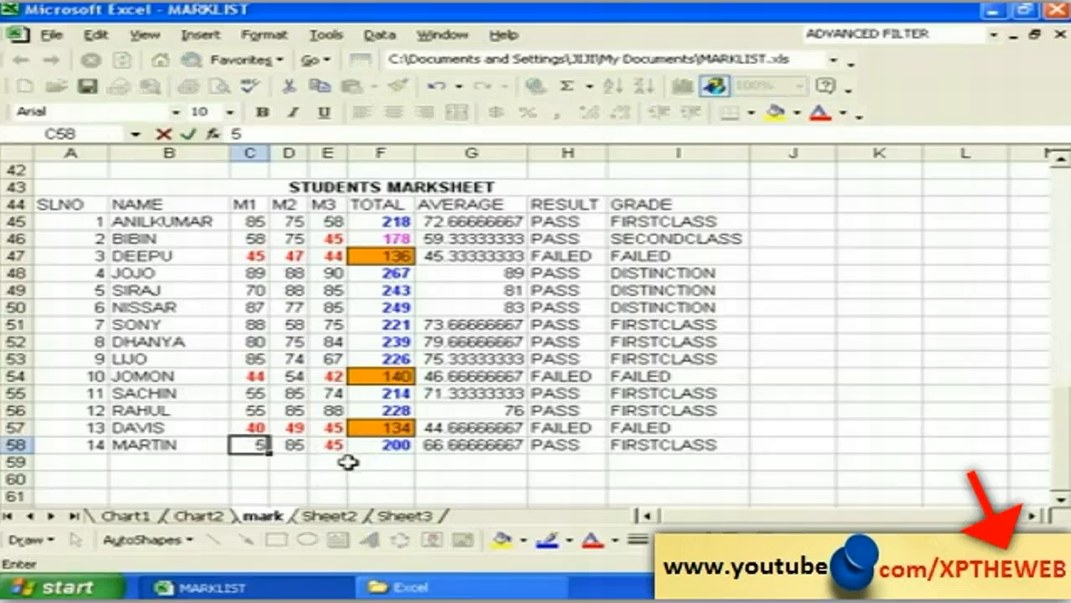
left_click(287, 478)
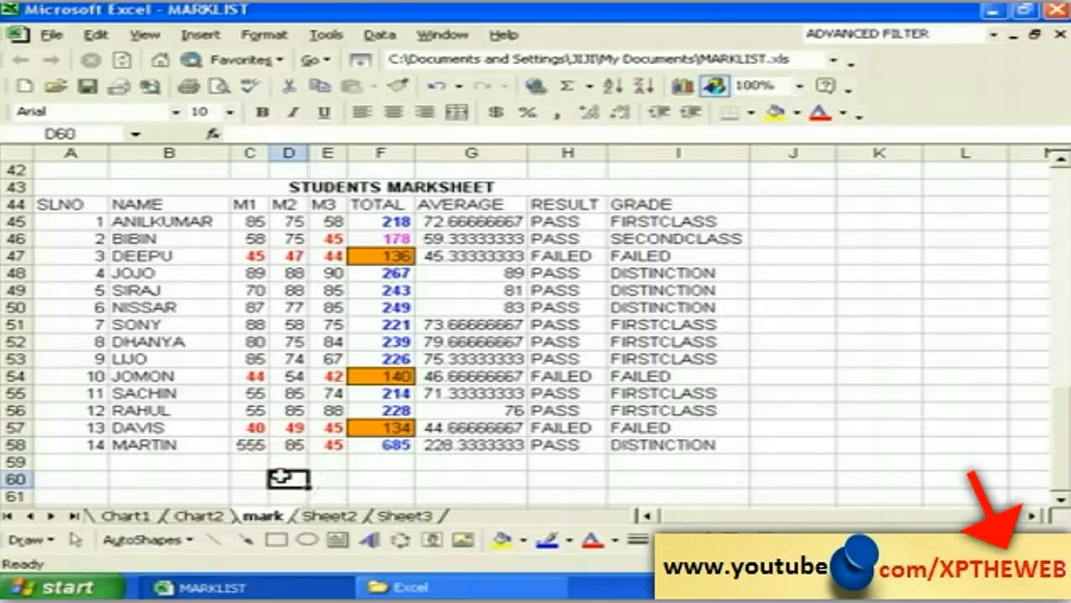
left_click(250, 445)
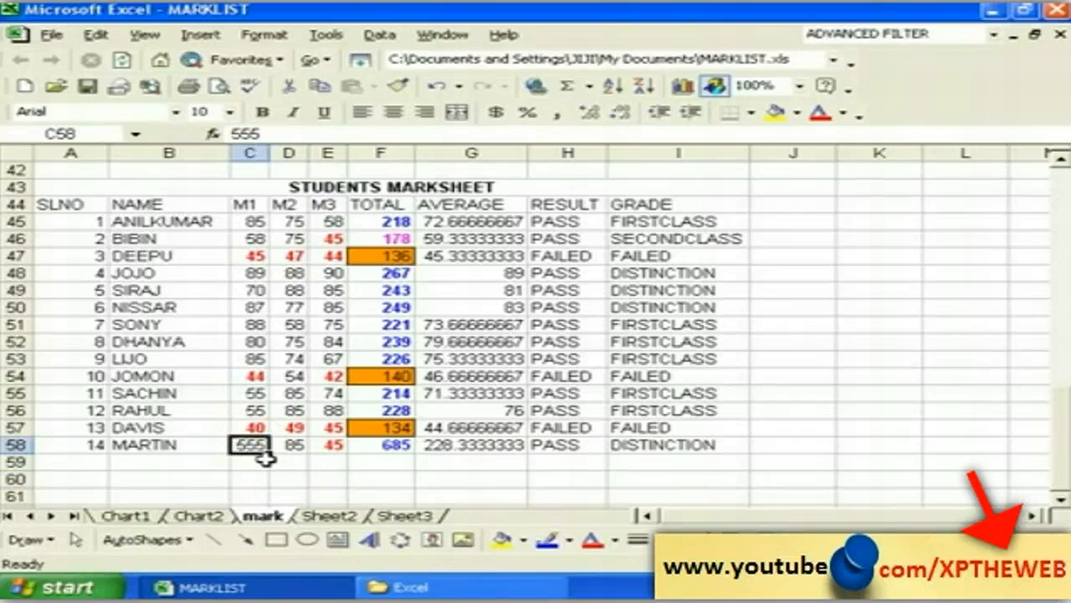
left_click(263, 466)
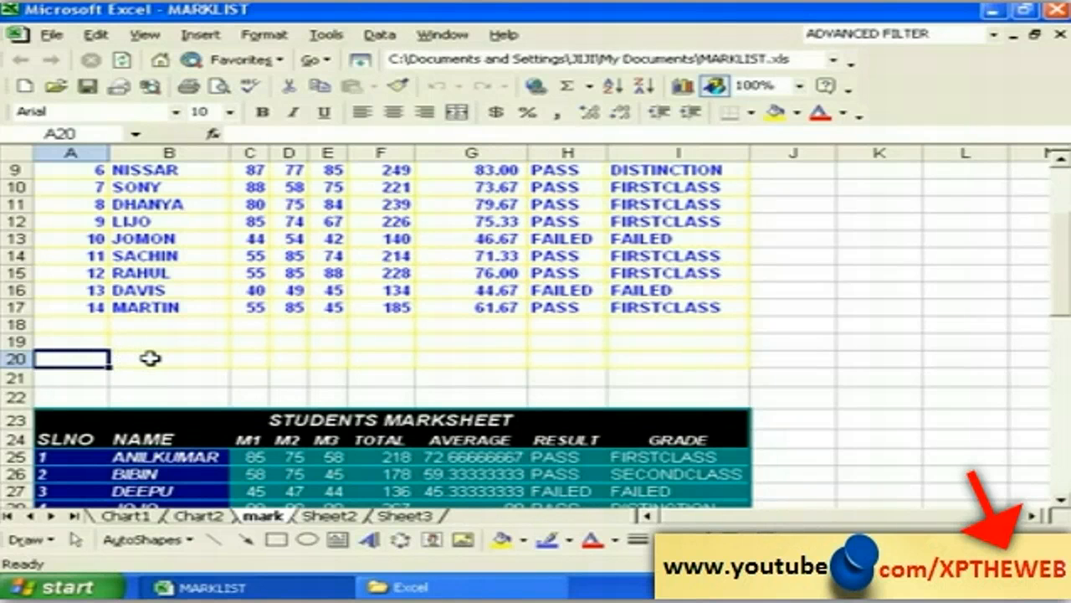
left_click(150, 357)
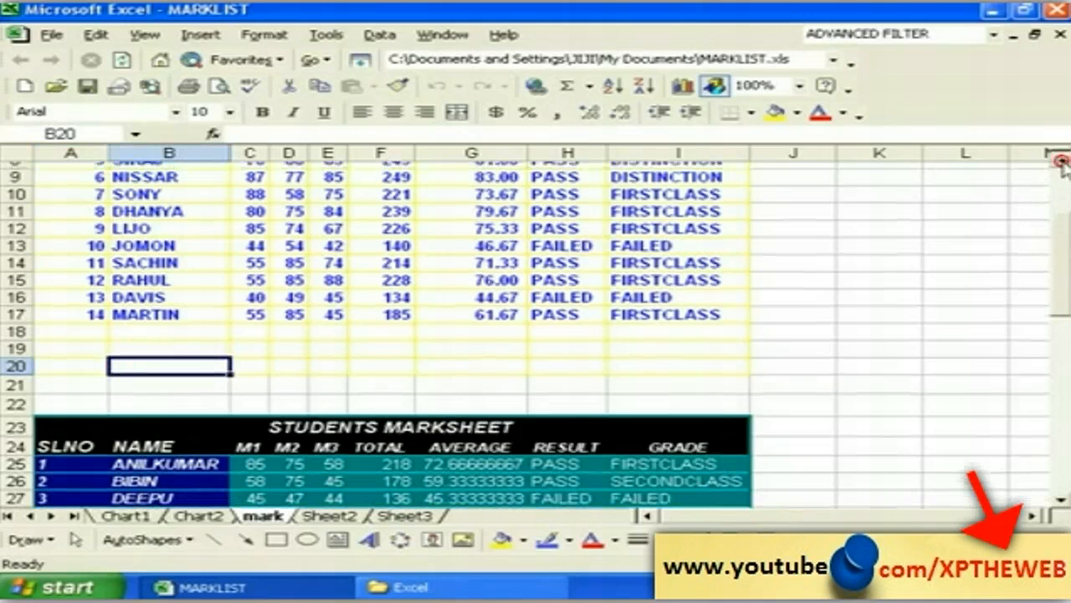
scroll(1059, 161, "up", 3)
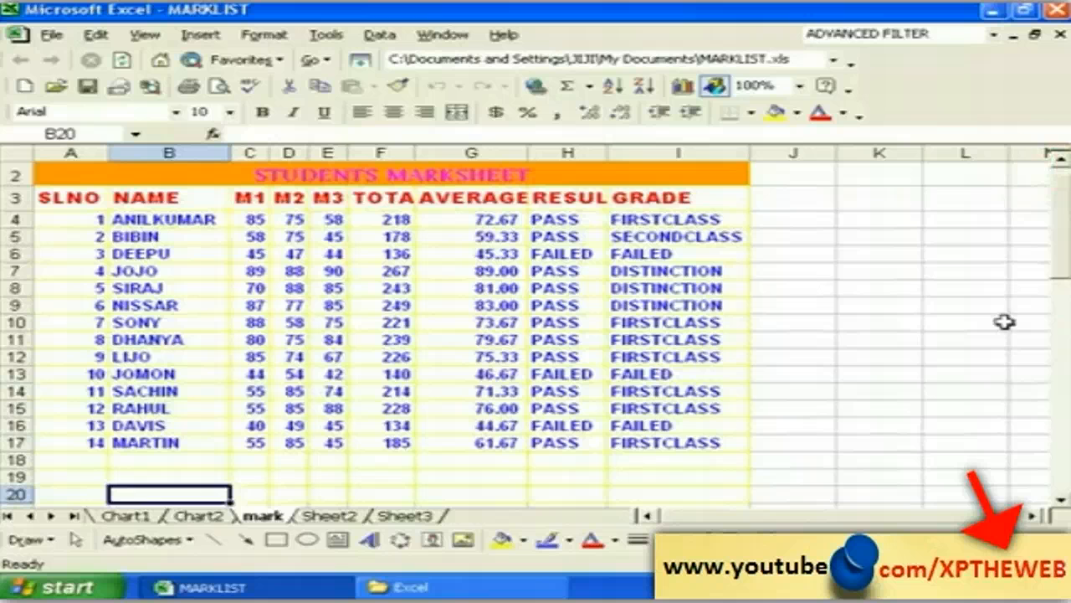
left_click(1059, 500)
left_click(1059, 499)
scroll(1059, 500, "down", 3)
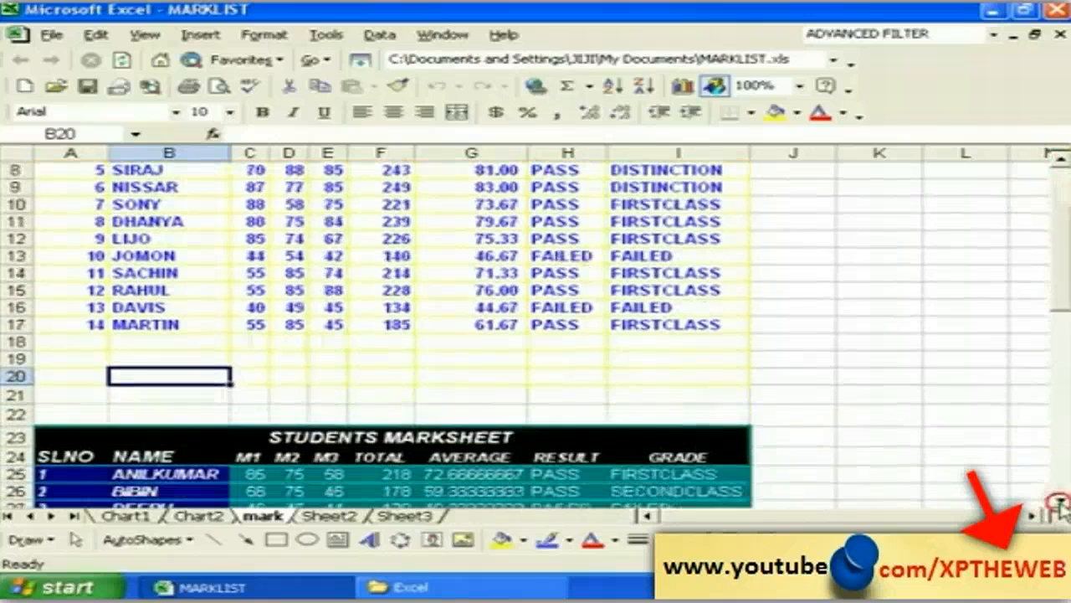
scroll(1059, 499, "down", 3)
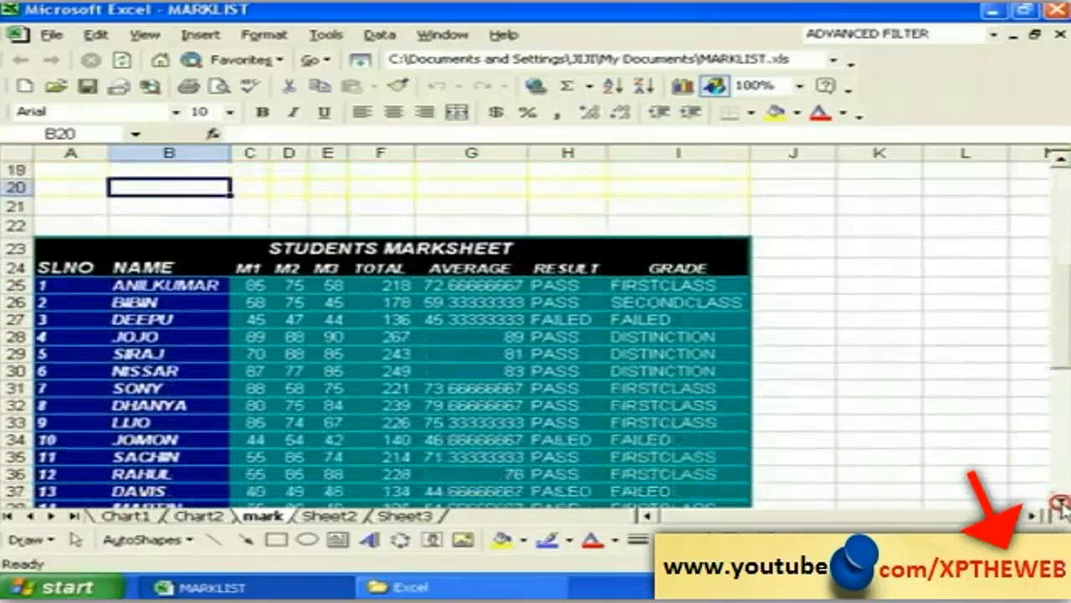
left_click(1060, 159)
scroll(1059, 159, "up", 3)
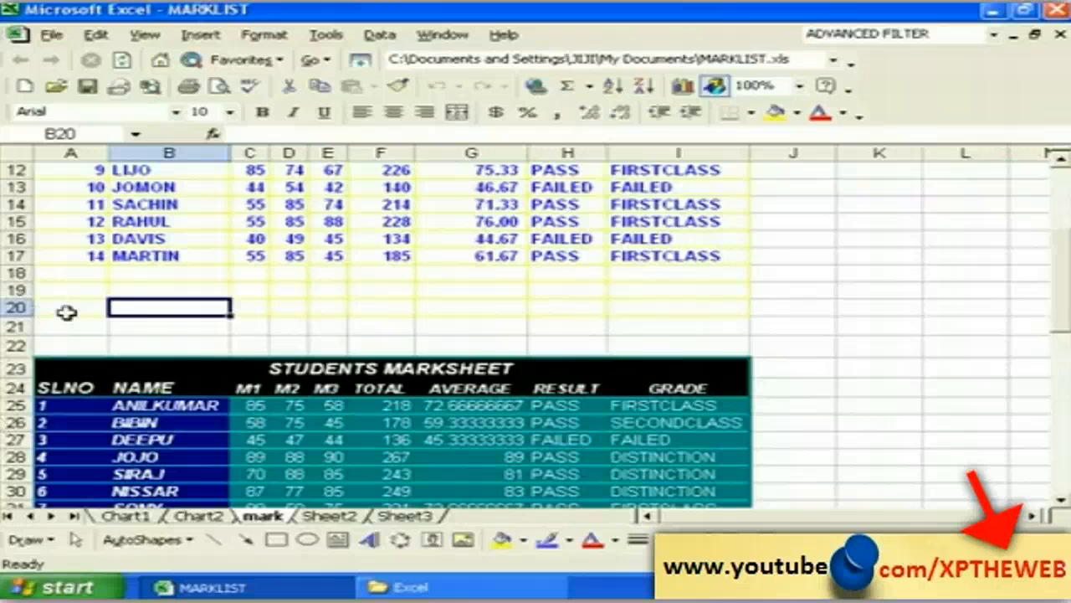
left_click(67, 311)
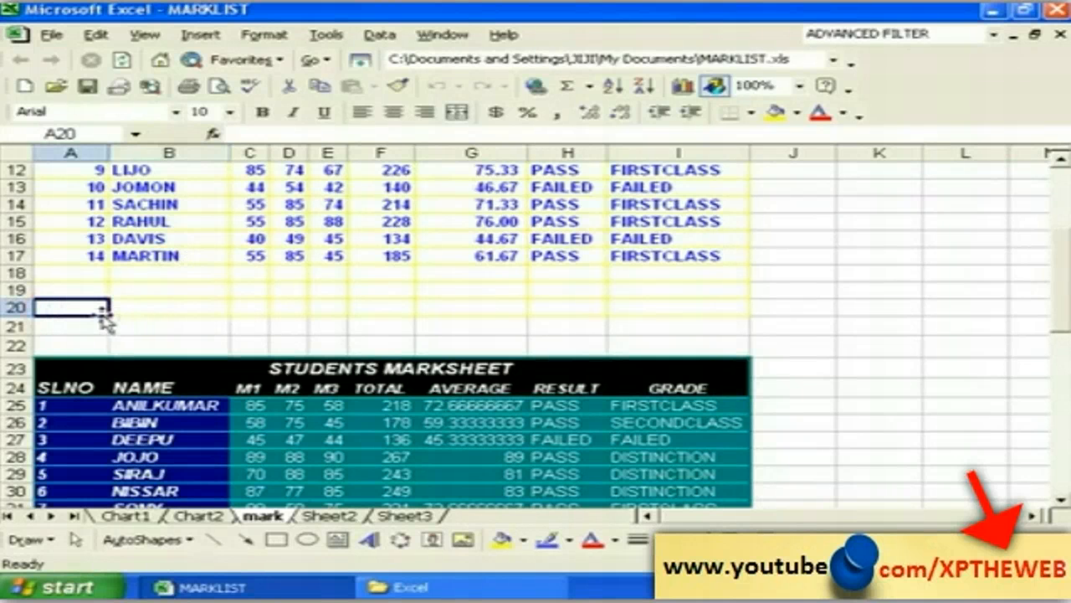
left_click(456, 35)
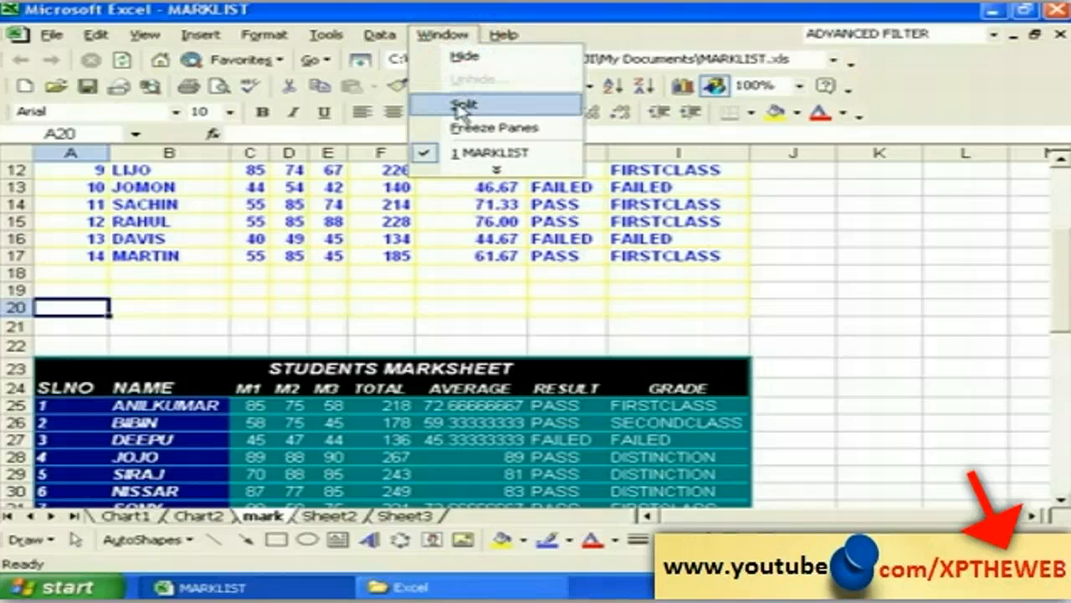
left_click(459, 105)
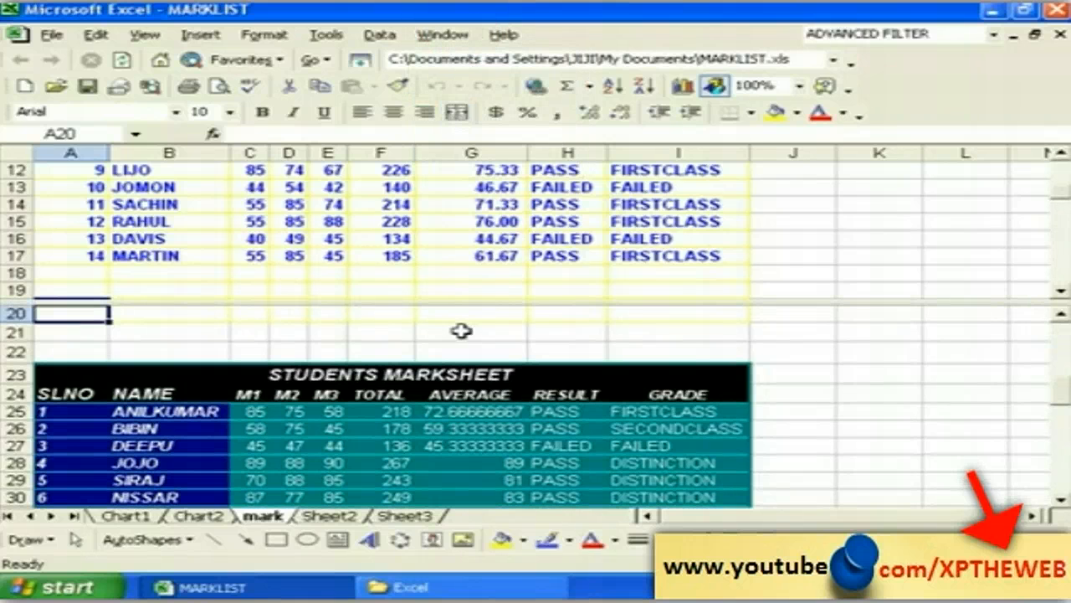
left_click(326, 330)
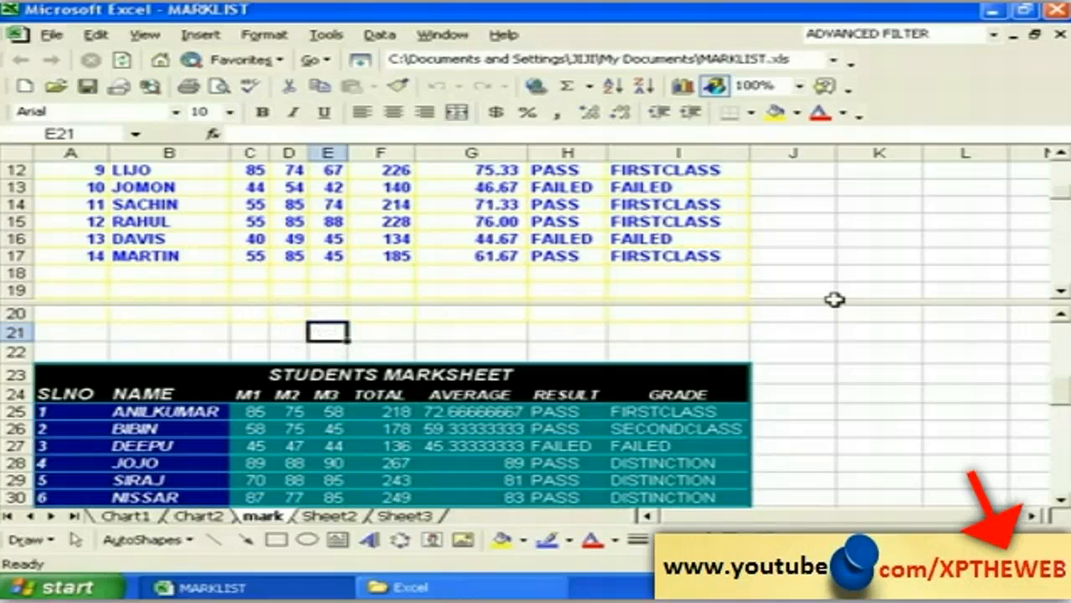
left_click(1060, 292)
left_click_drag(1060, 292, 1060, 291)
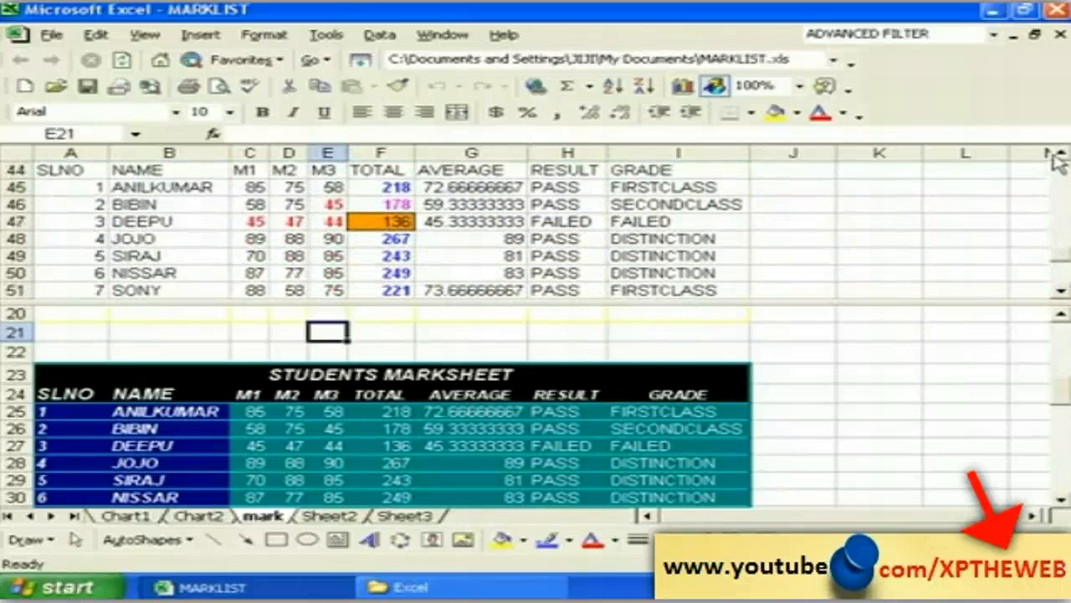
left_click_drag(1060, 155, 1060, 157)
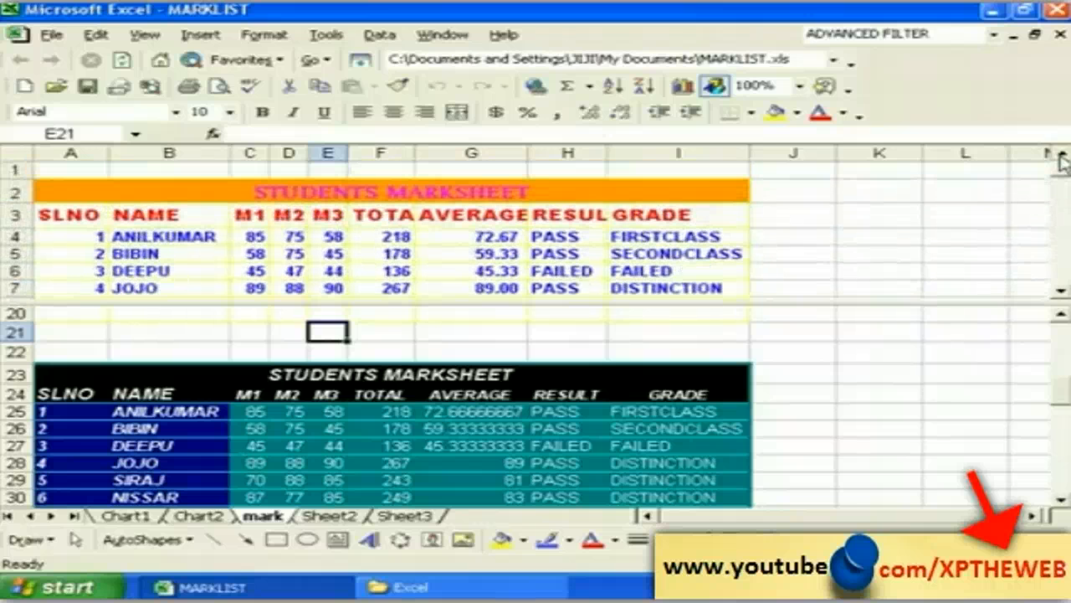
left_click(1061, 502)
left_click_drag(1061, 502, 1061, 503)
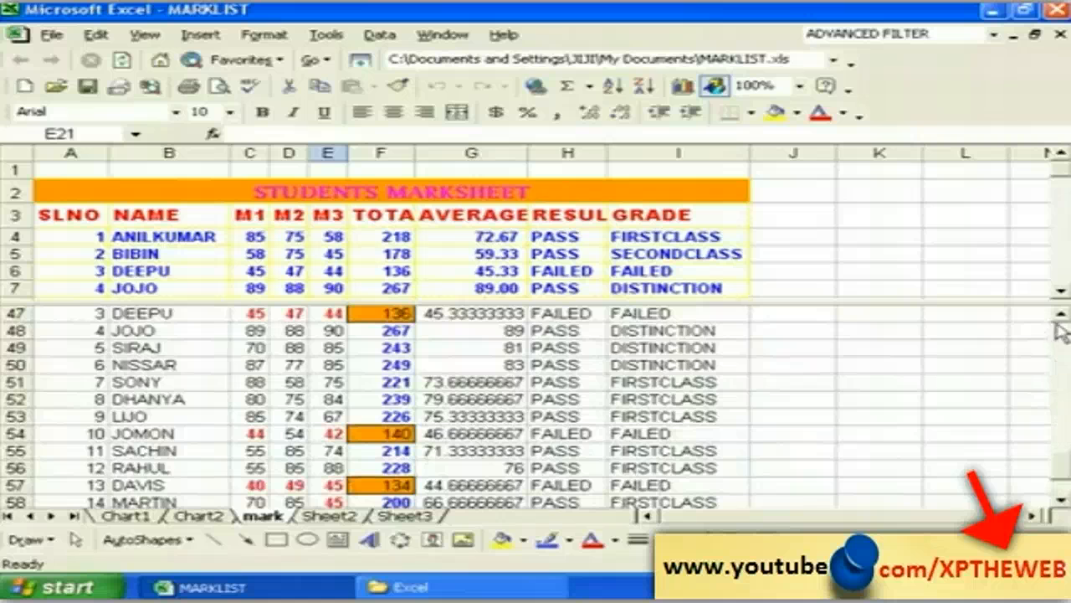
left_click_drag(1060, 316, 1061, 321)
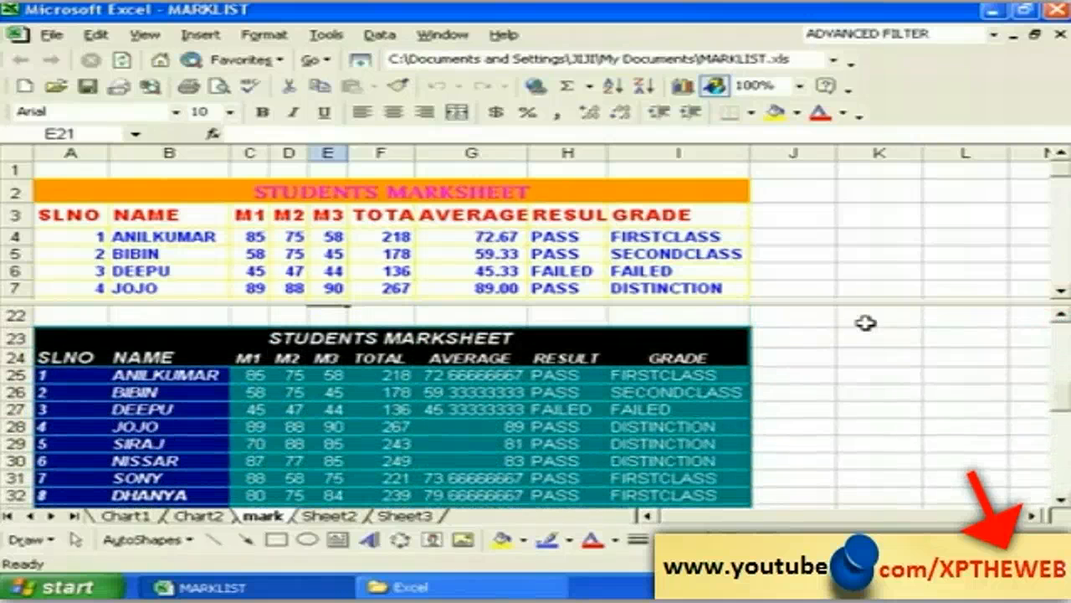
left_click(63, 429)
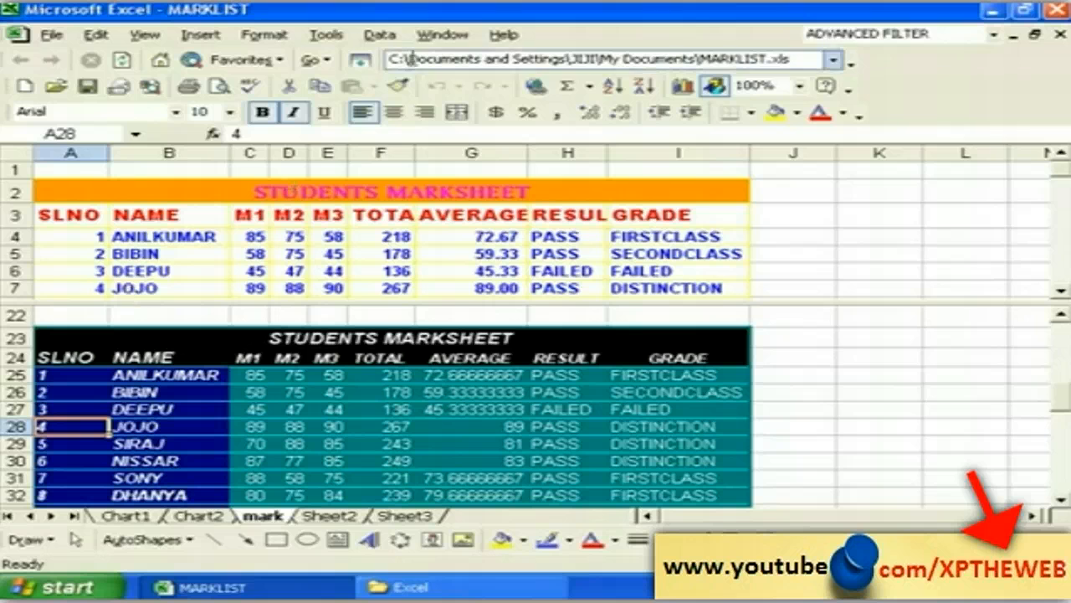
left_click(438, 36)
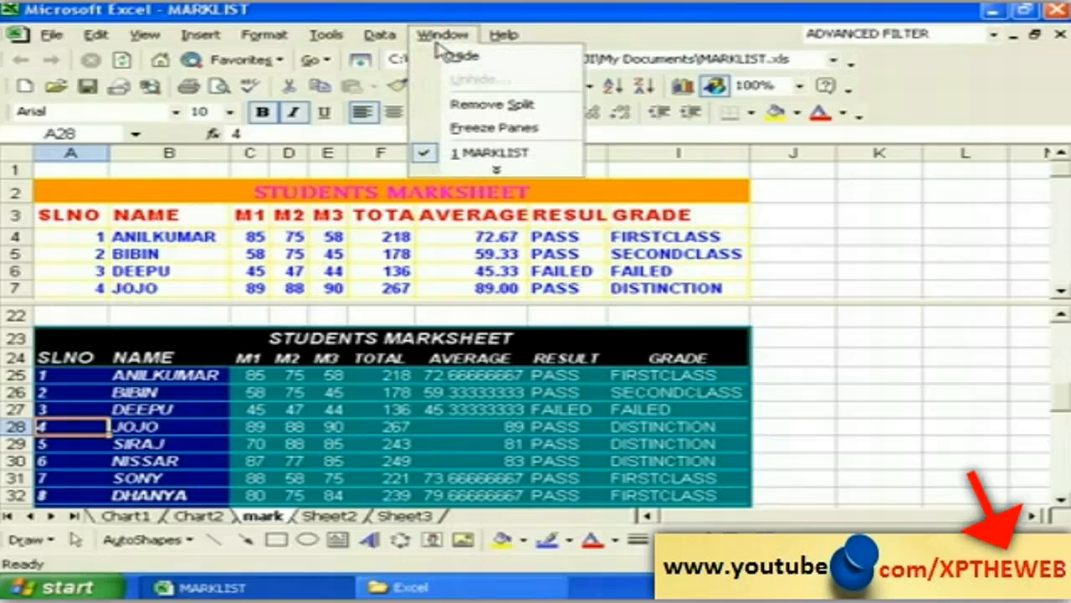
Step: Replace the old split with a four-pane split at G18, then scroll the lower pane
left_click(442, 110)
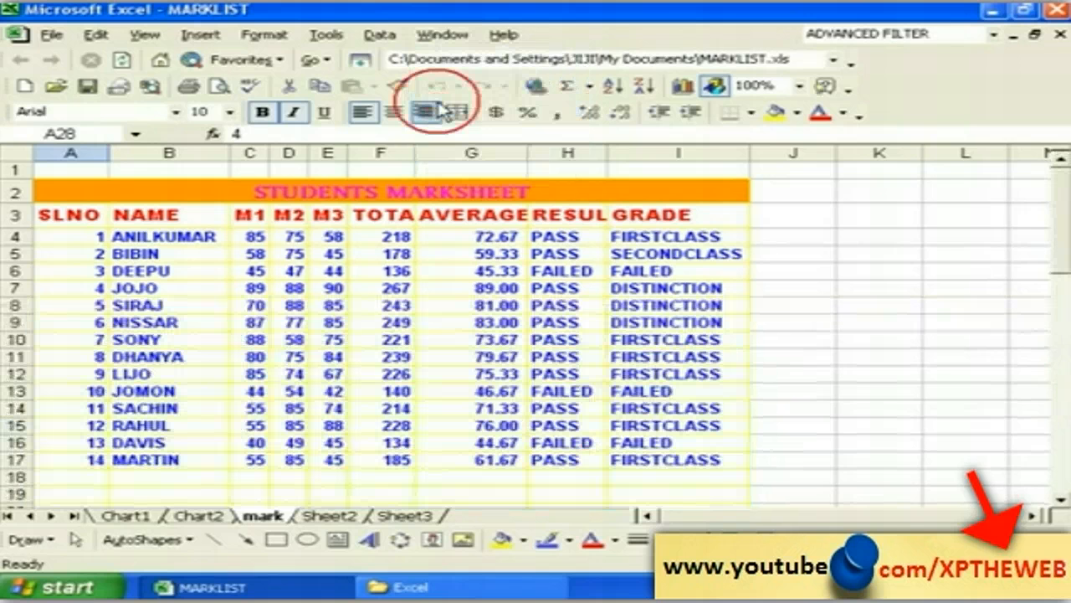
left_click(385, 373)
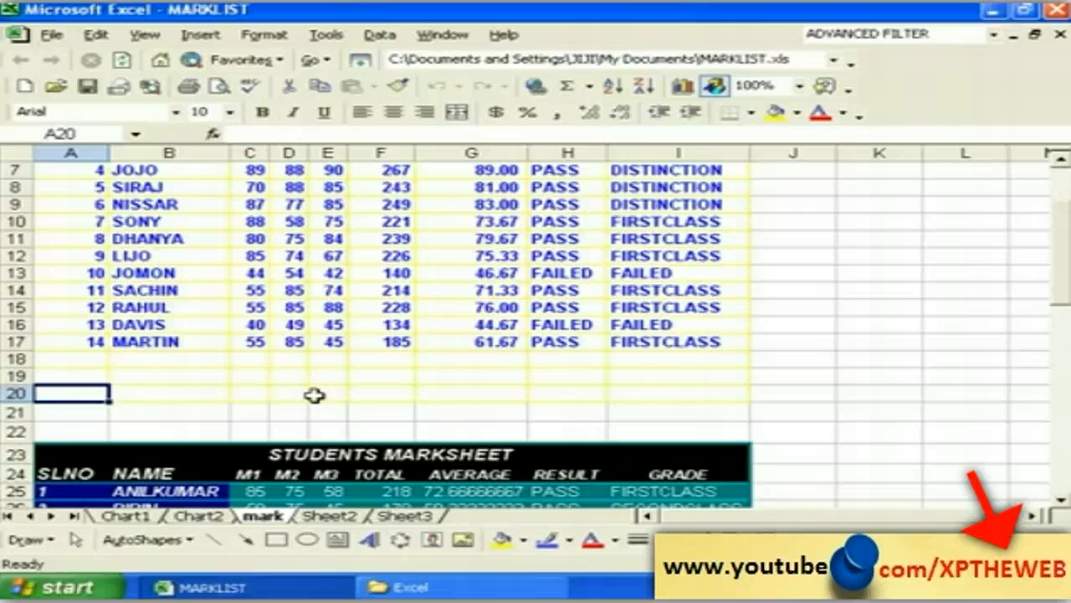
left_click(452, 362)
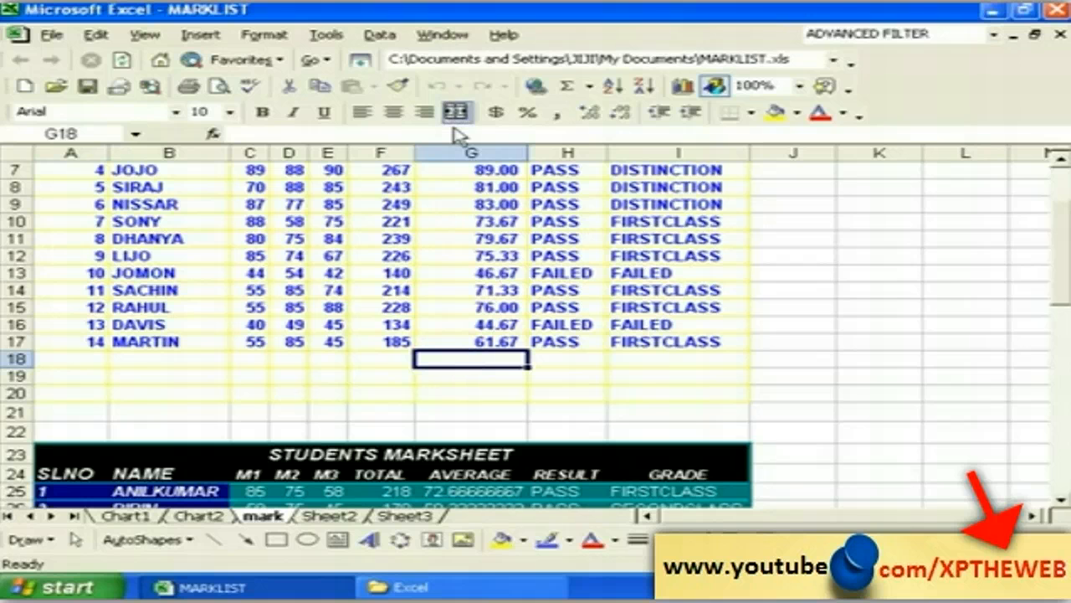
left_click(443, 34)
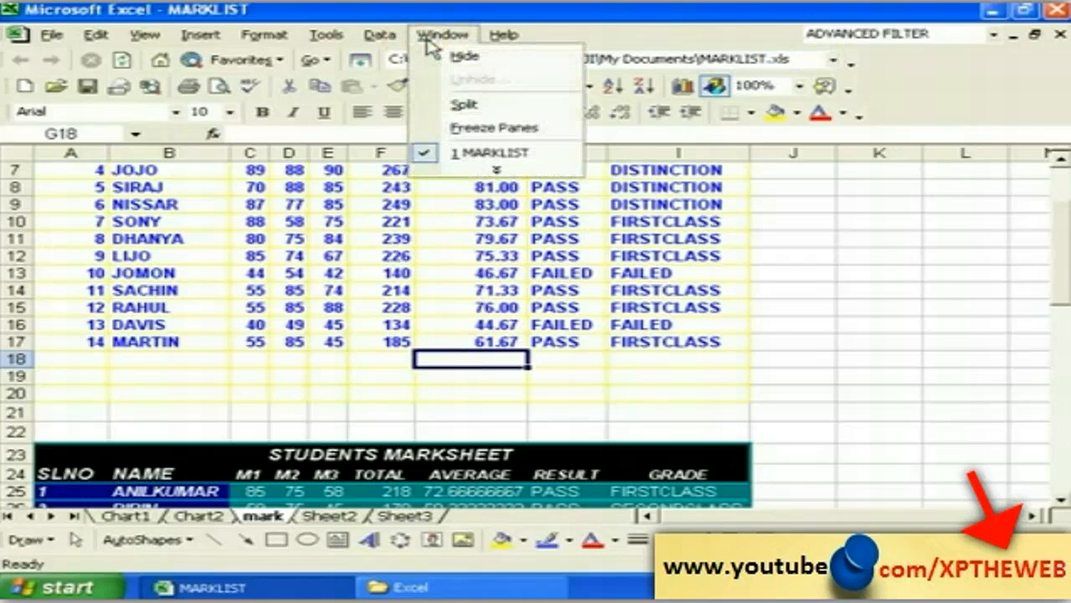
left_click(457, 107)
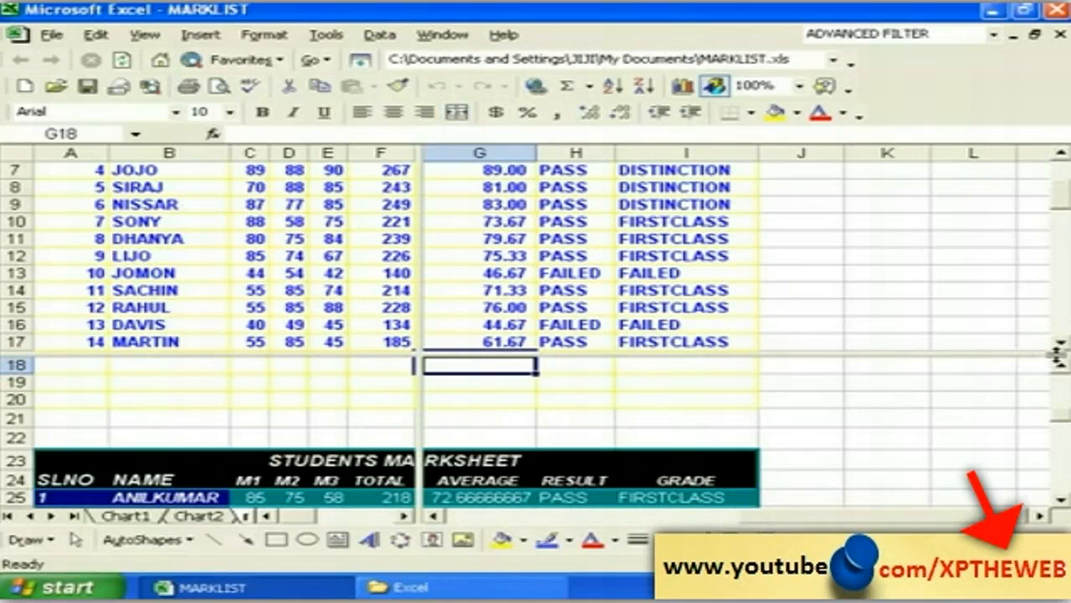
scroll(1061, 371, "up", 6)
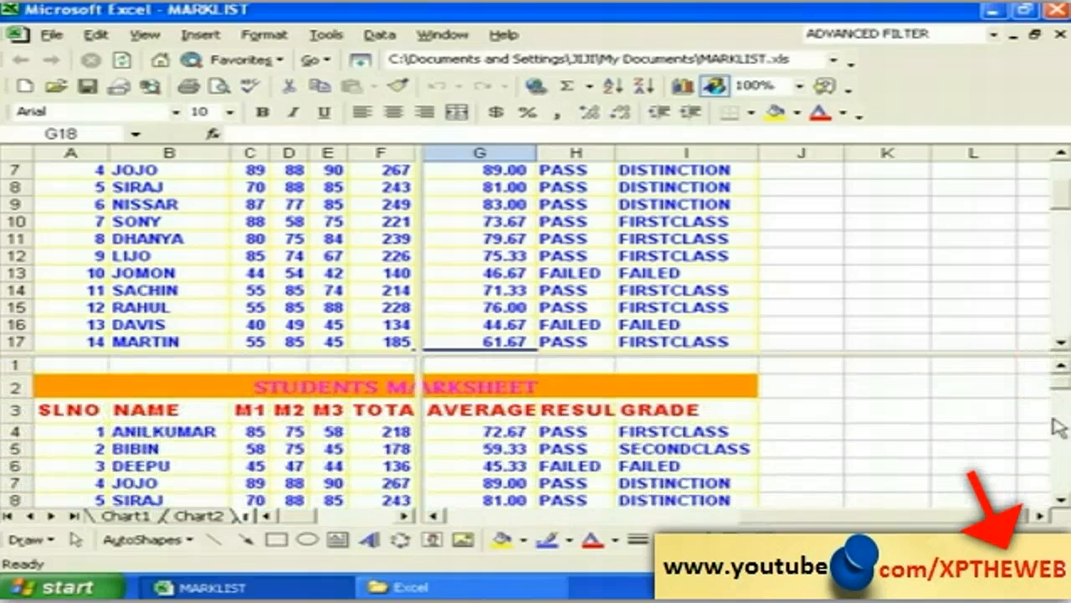
scroll(1053, 491, "down", 4)
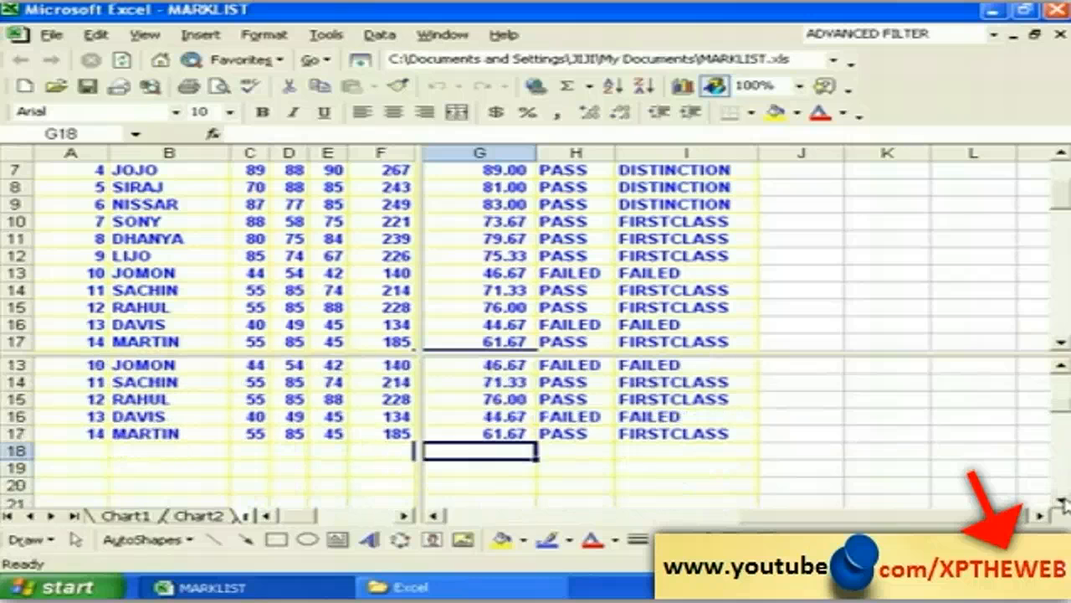
left_click(465, 236)
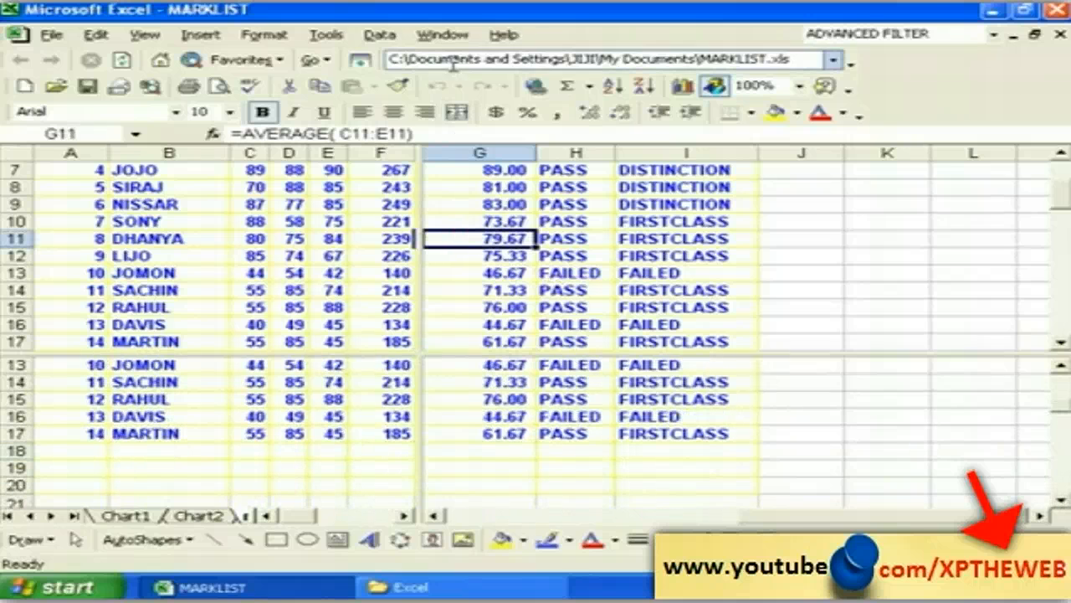
left_click(443, 35)
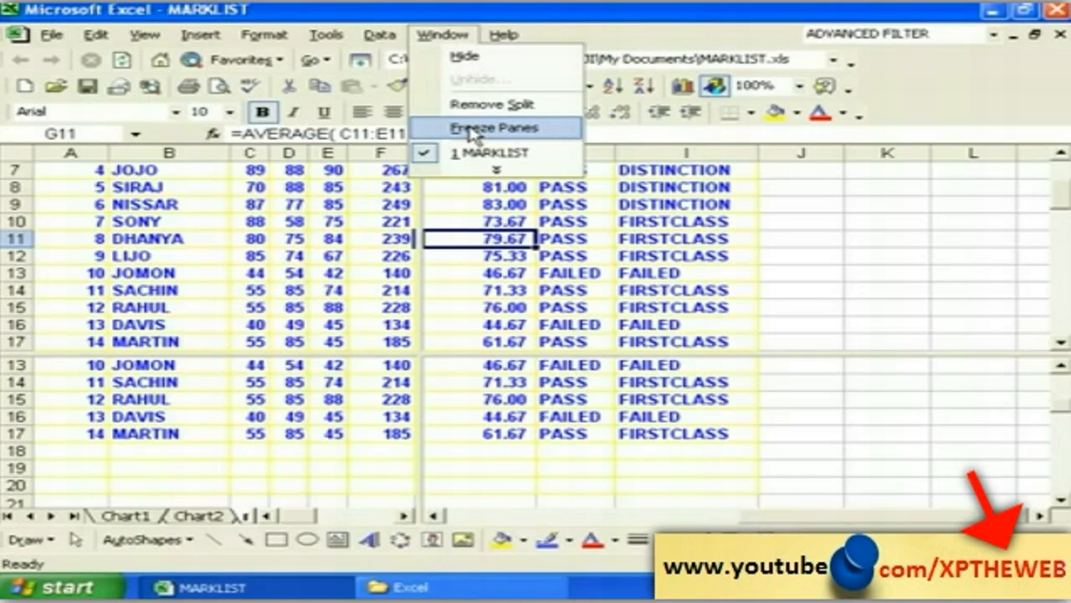
Step: Freeze the panes at the split and inspect the total and average formulas in rows 13 and 15
left_click(469, 129)
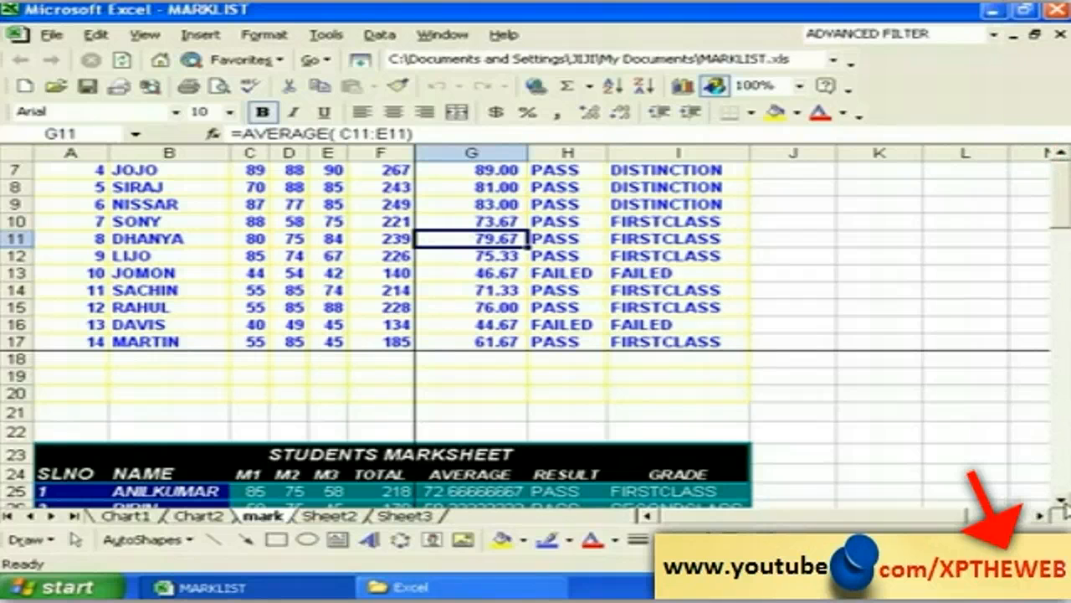
left_click(1062, 500)
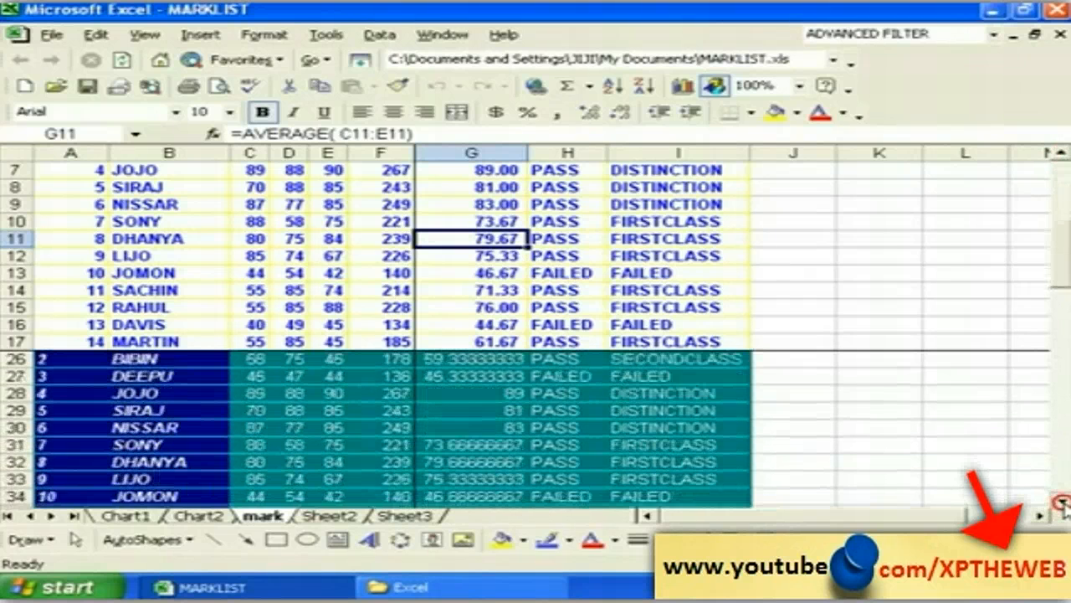
left_click(1061, 501)
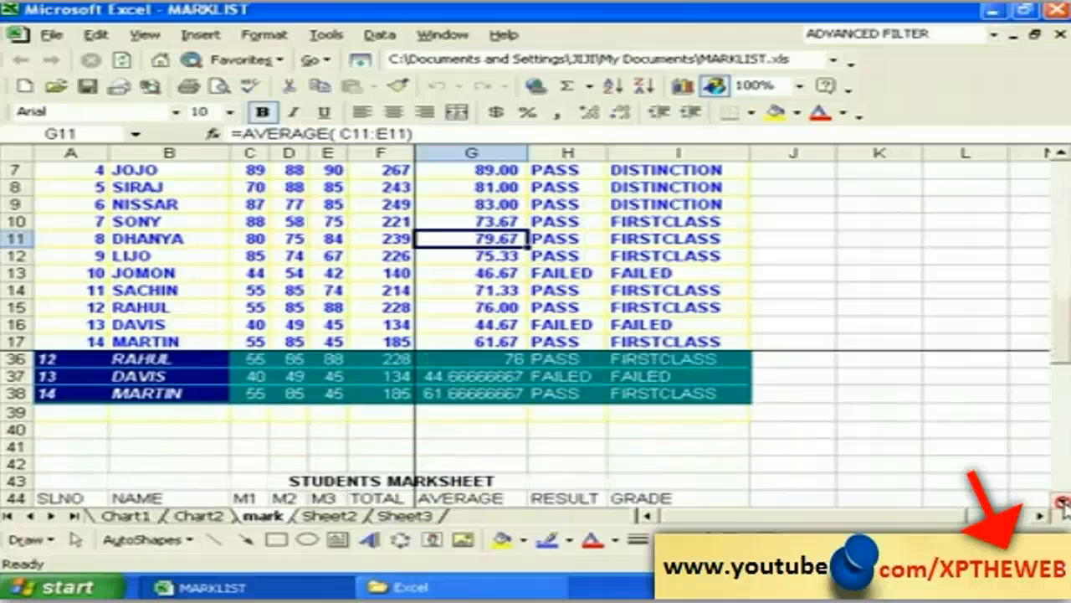
left_click(362, 277)
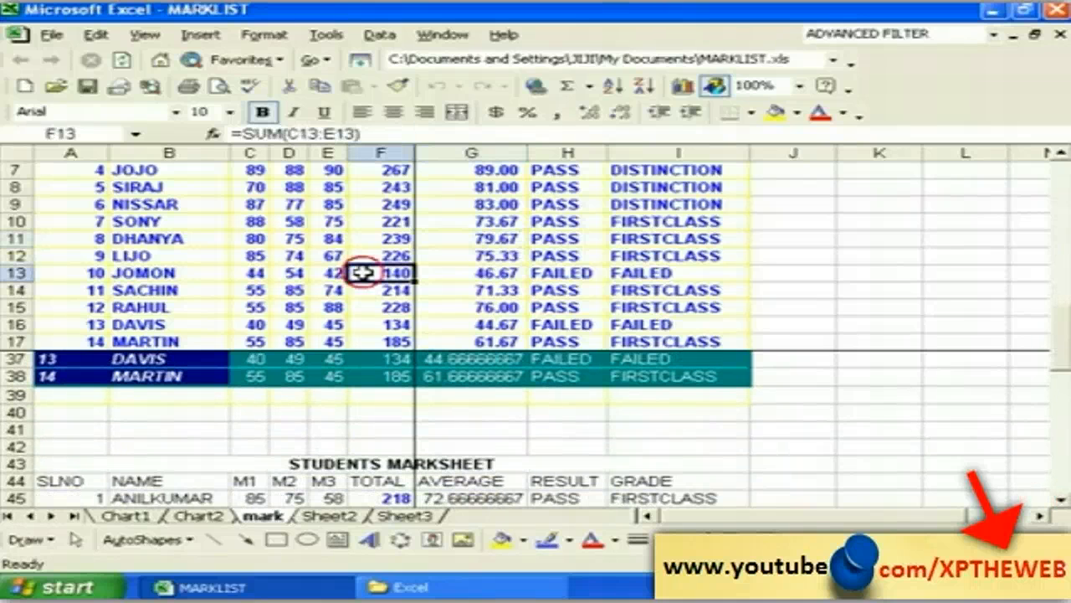
left_click(452, 274)
left_click(365, 308)
left_click(458, 307)
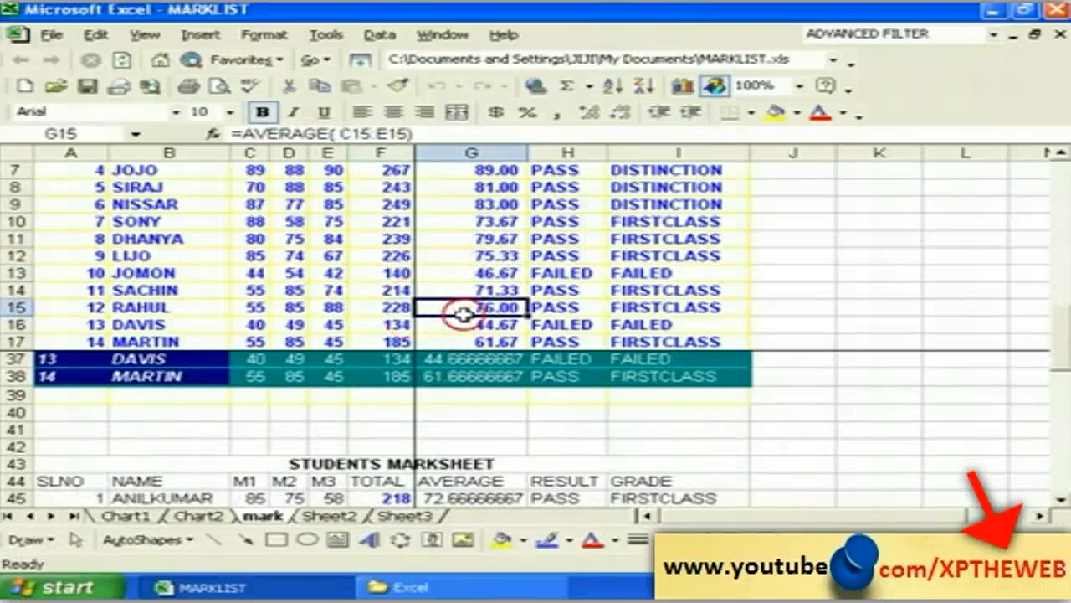
left_click(1060, 500)
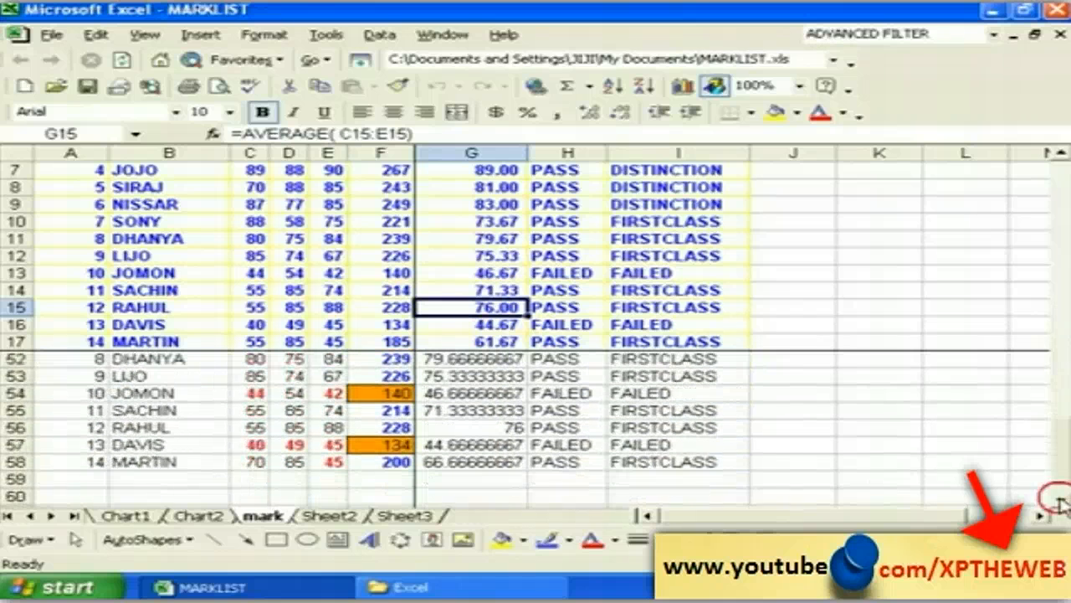
Step: Unfreeze the panes, keeping the split view, and scroll both panes to the empty rows
left_click(436, 257)
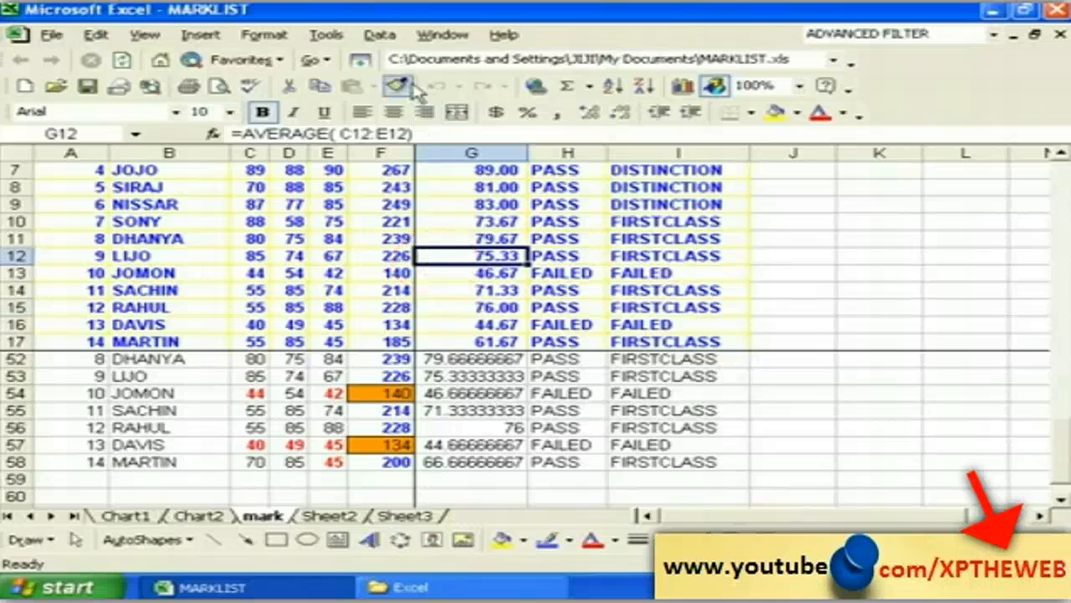
left_click(421, 37)
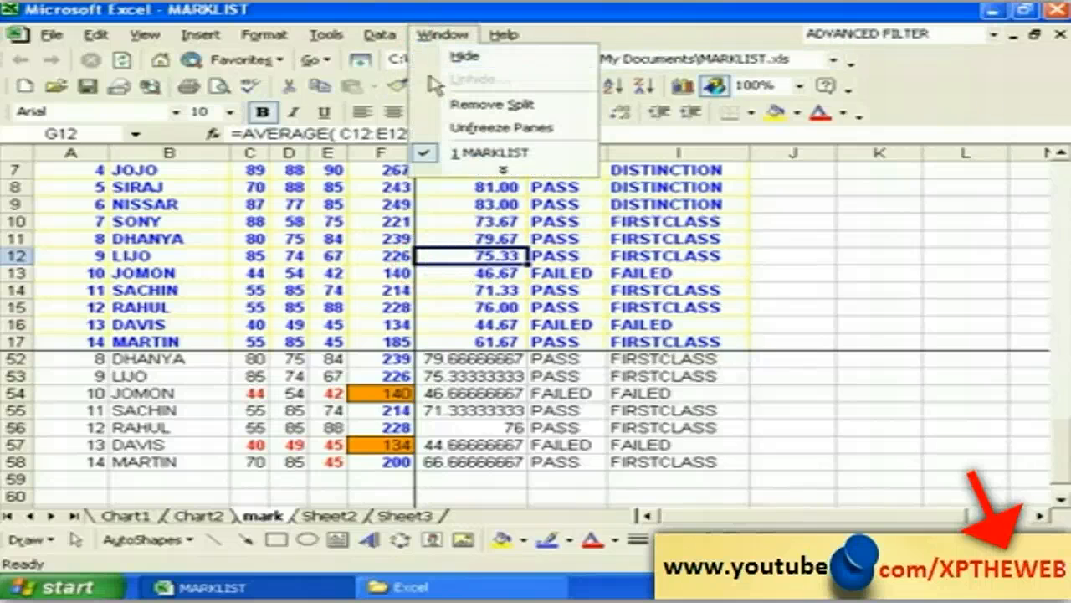
left_click(486, 128)
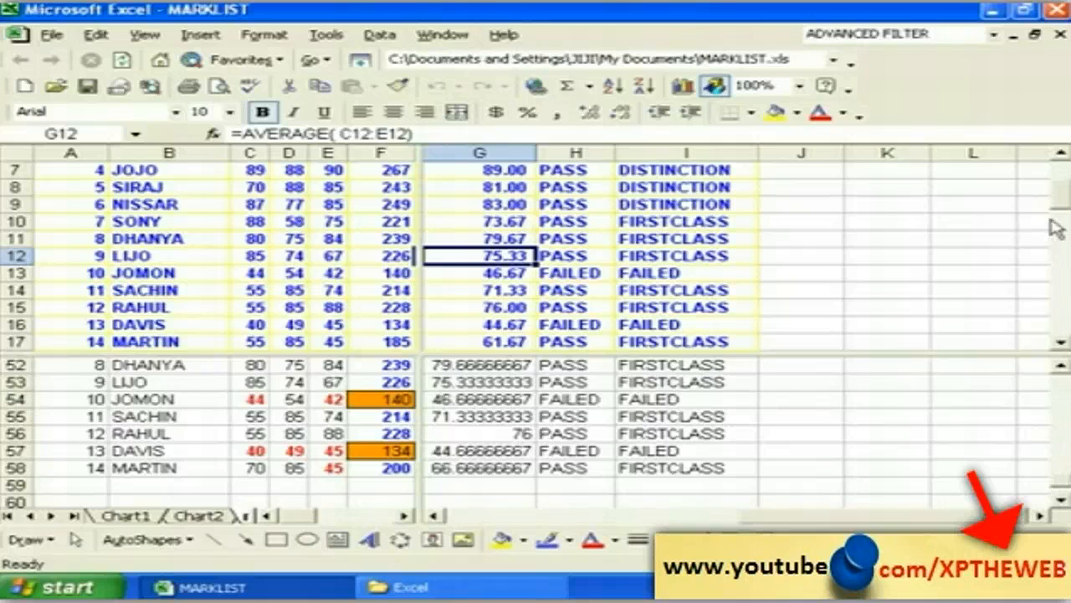
left_click(1061, 156)
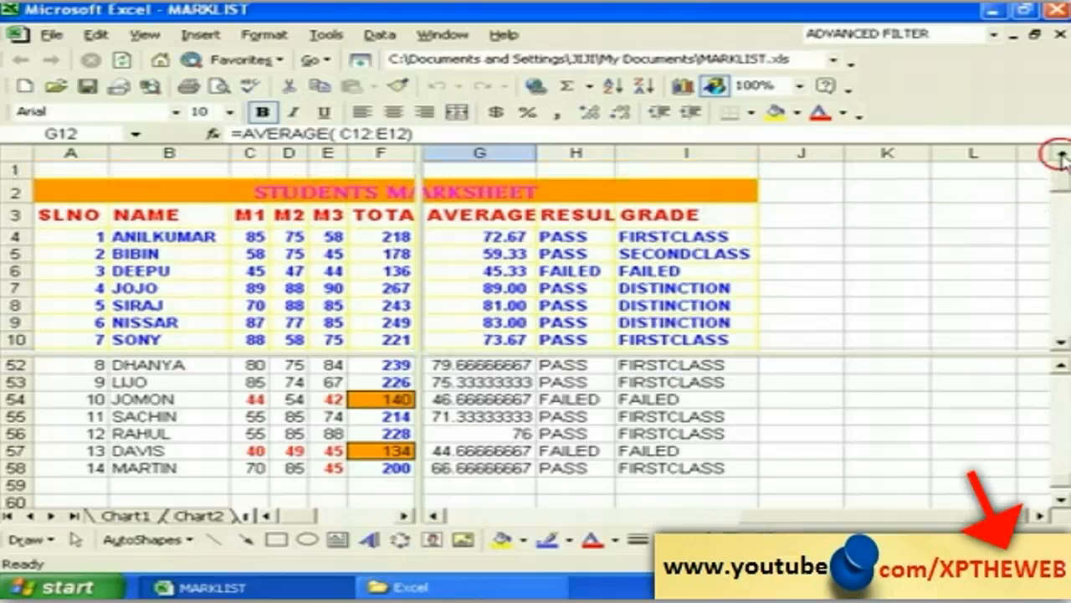
left_click(1061, 500)
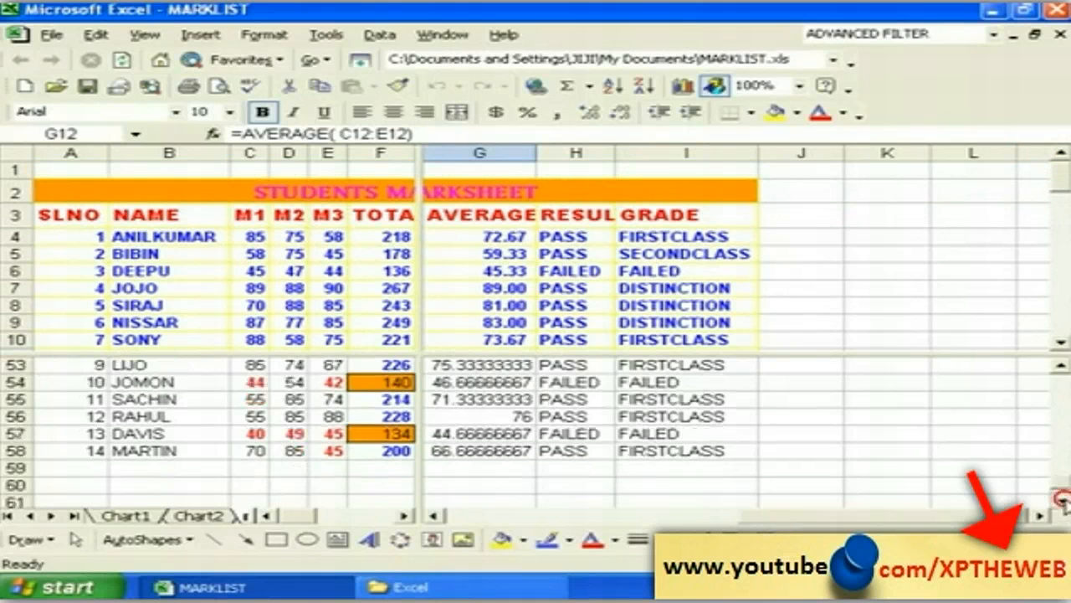
left_click(1061, 499)
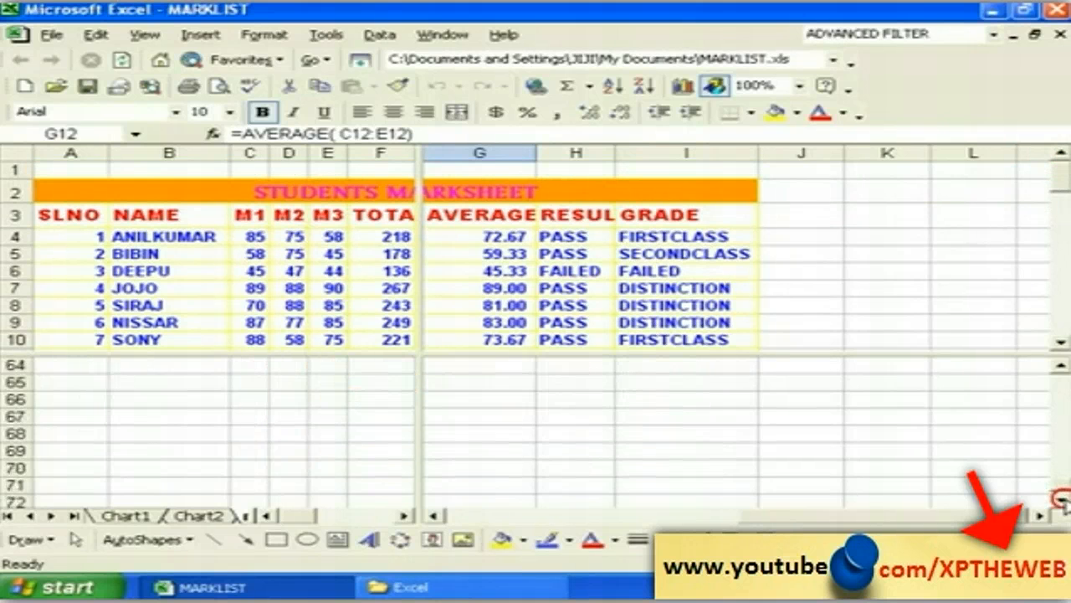
left_click(438, 39)
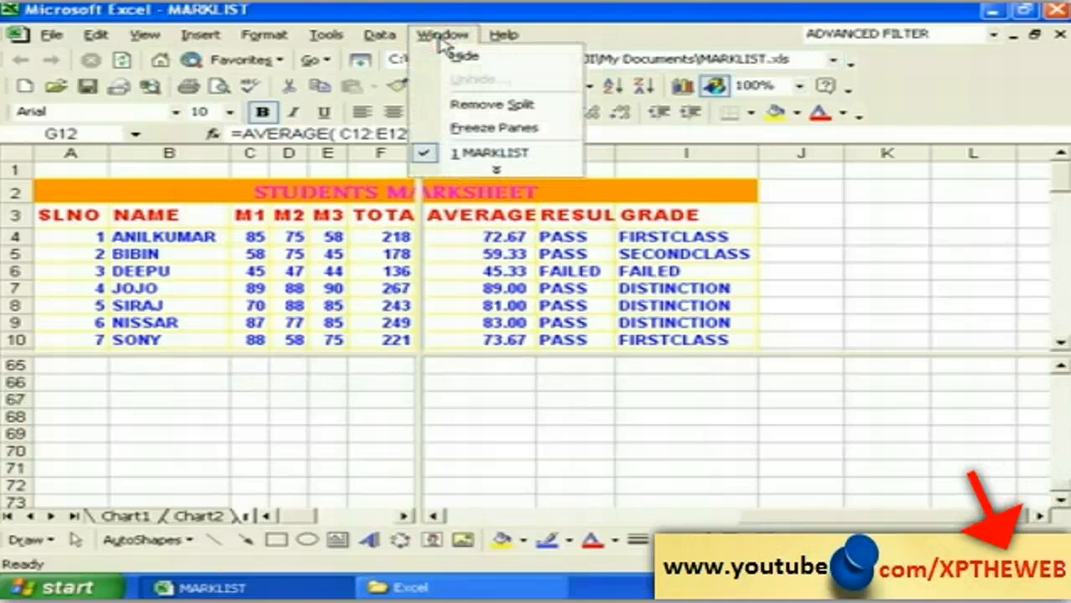
left_click(499, 171)
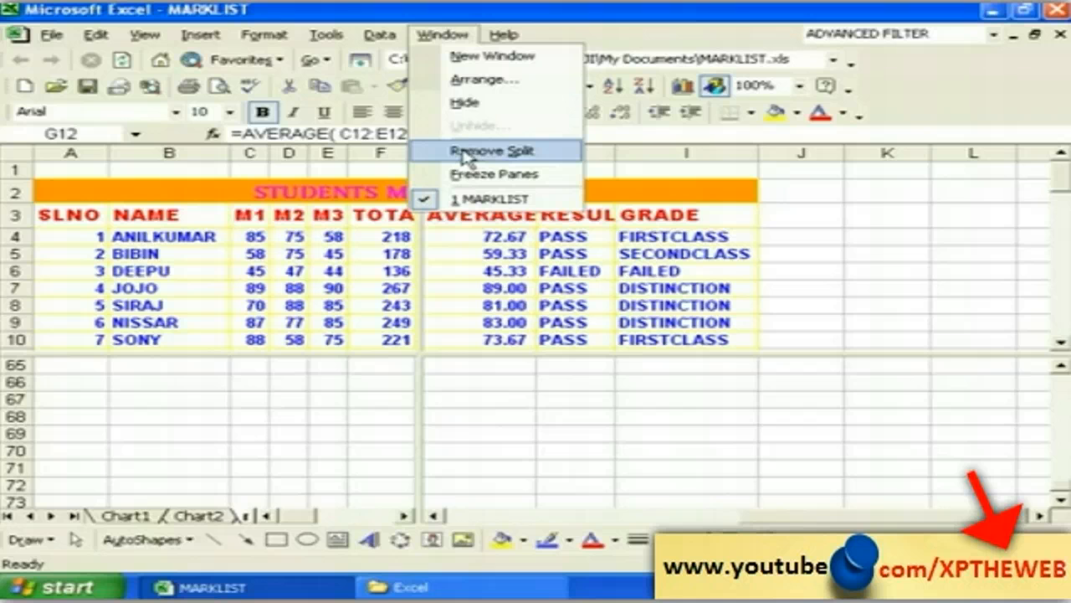
left_click(466, 150)
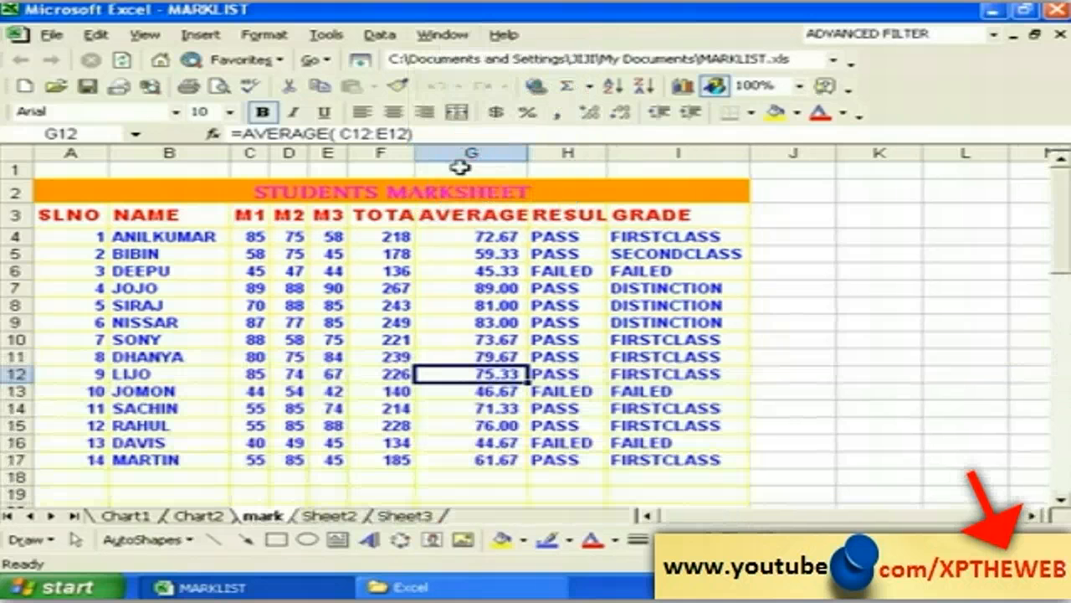
left_click(260, 387)
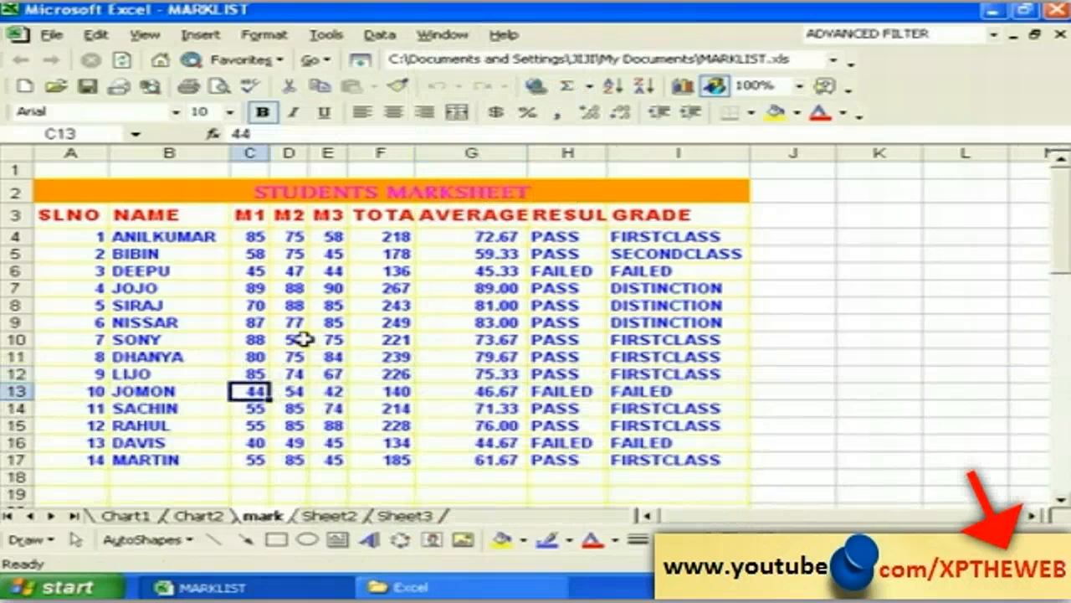
left_click(443, 35)
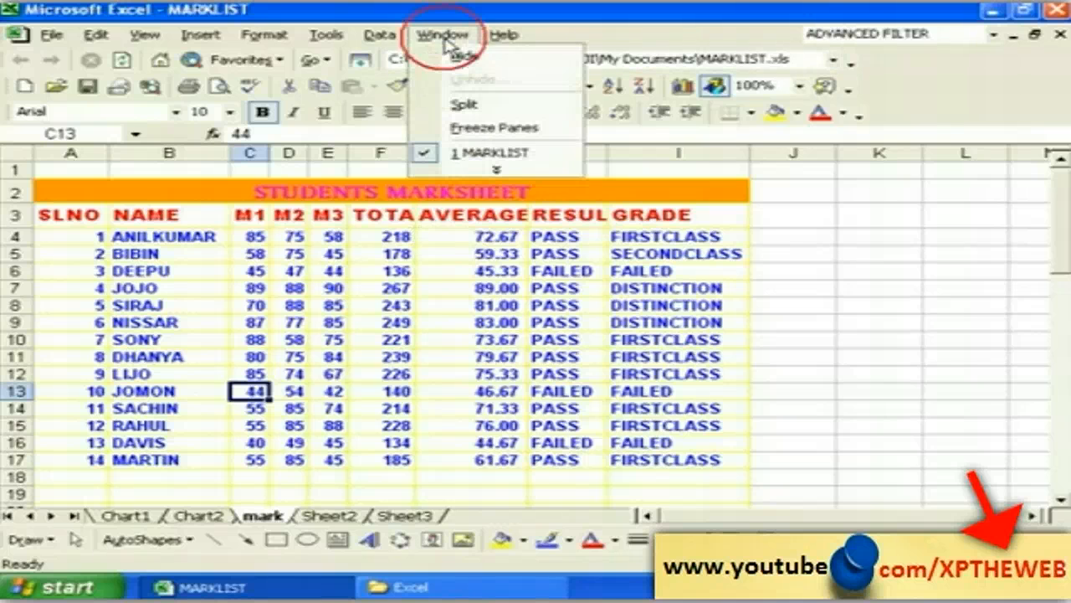
left_click(463, 59)
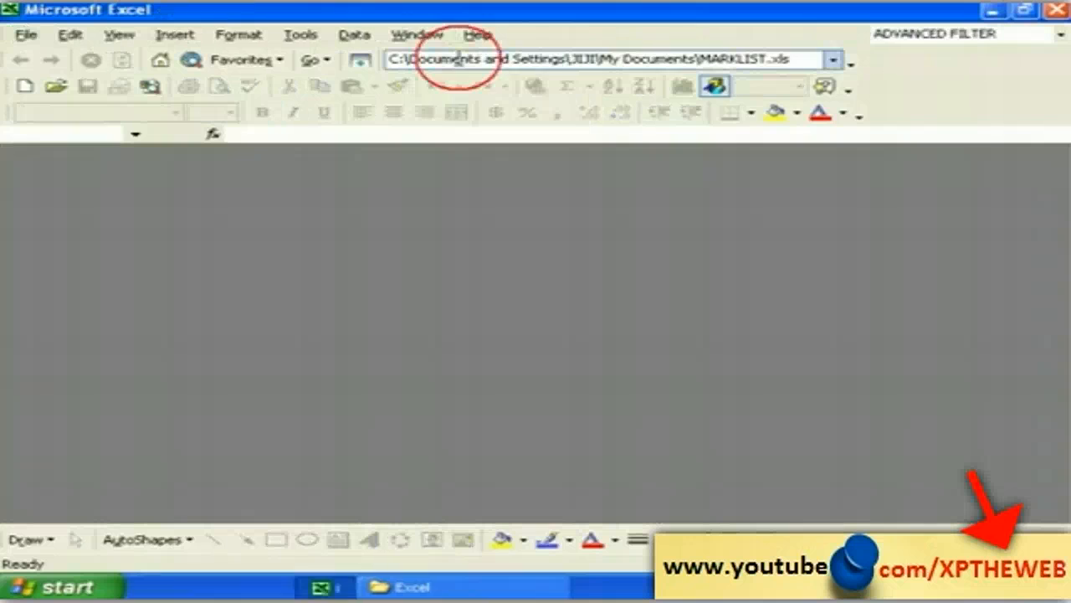
left_click(425, 36)
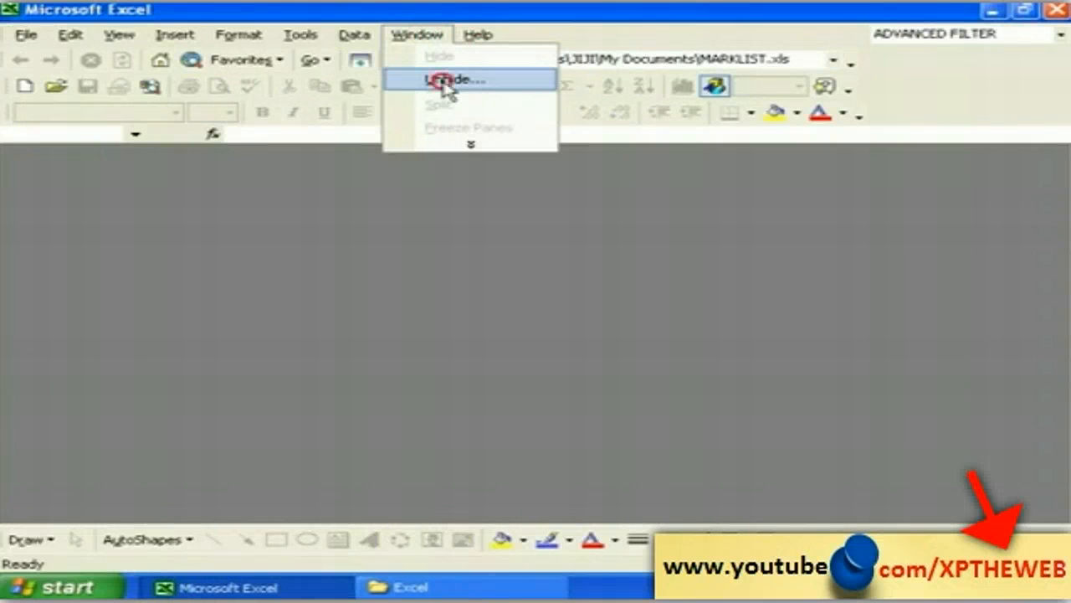
left_click(445, 82)
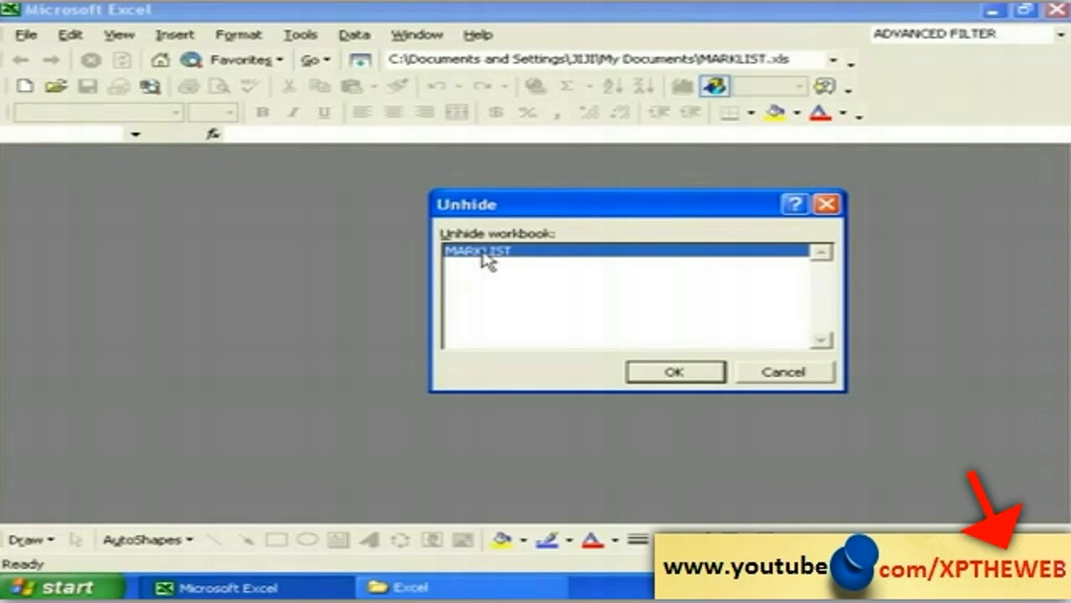
left_click(674, 373)
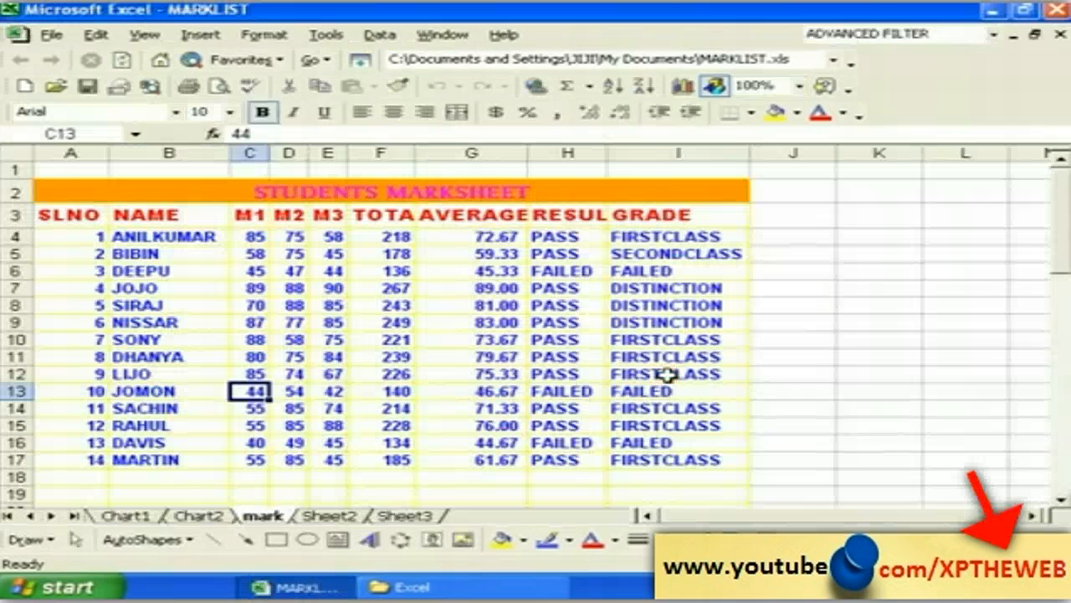
left_click(373, 475)
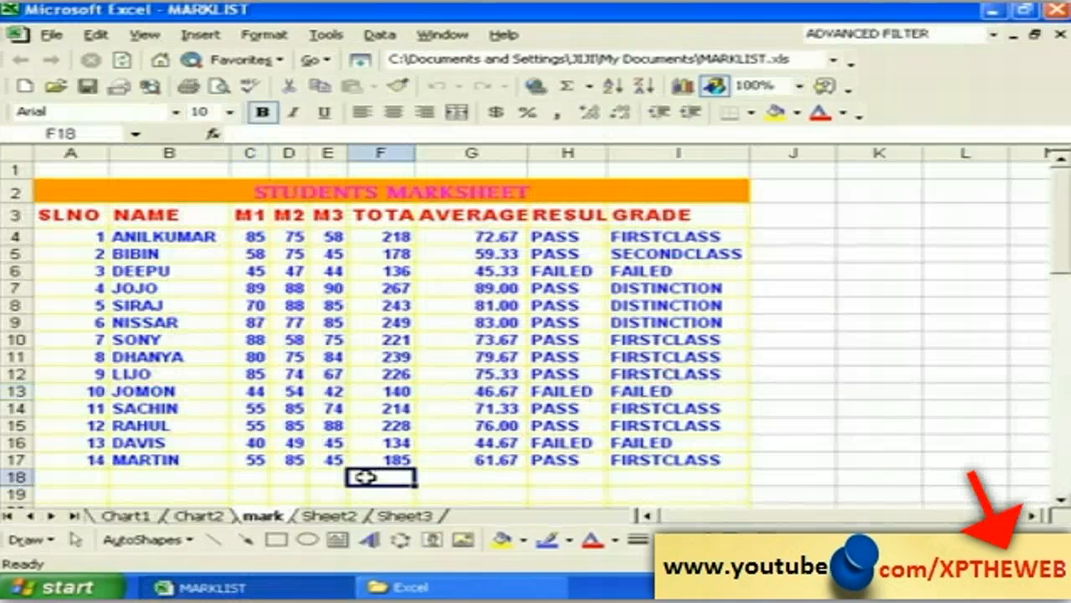
Step: Type the criteria heading TOTAL in B60 and the condition >200 in B61
left_click(442, 34)
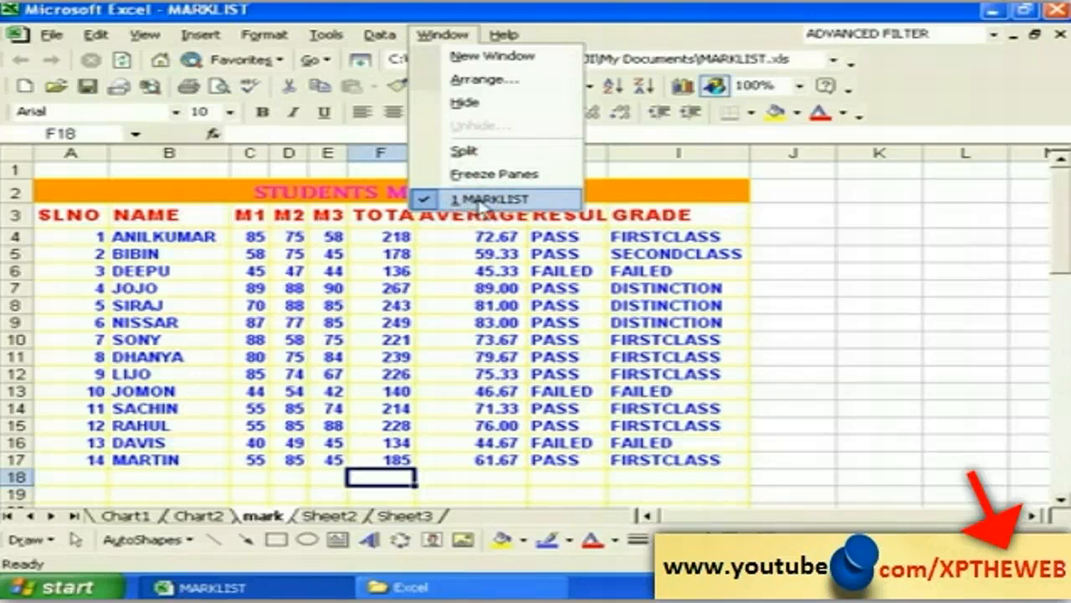
left_click(504, 476)
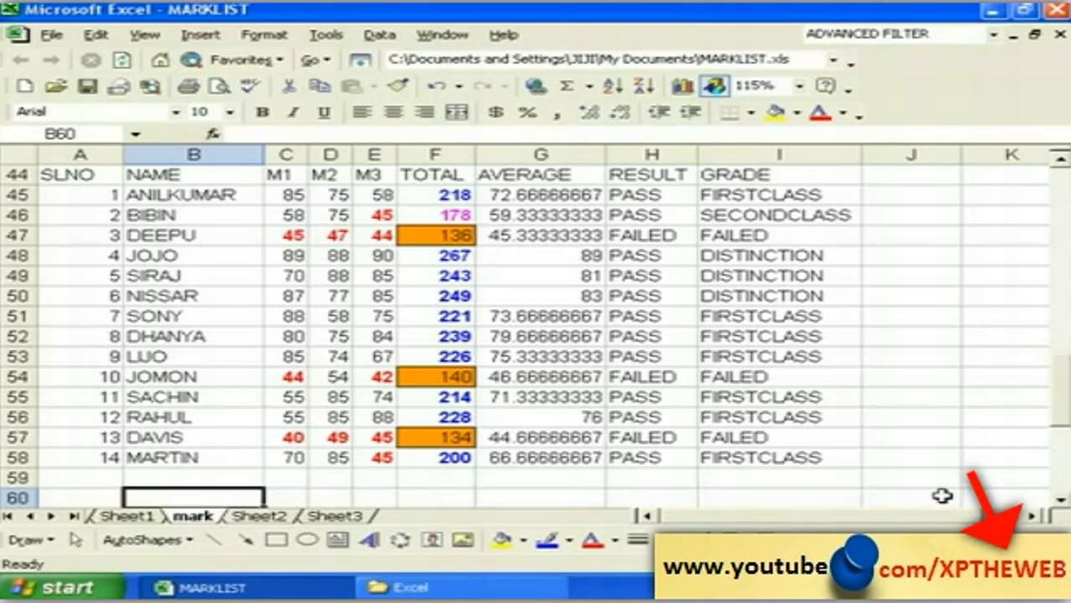
left_click(1061, 500)
left_click(1061, 499)
left_click(1061, 500)
left_click(1061, 499)
left_click(1061, 500)
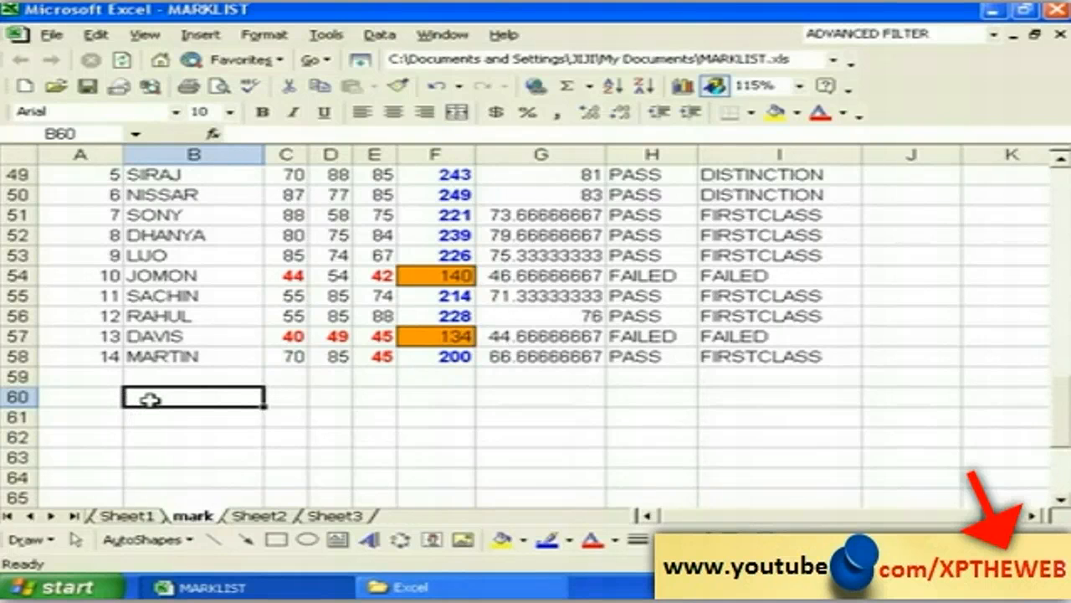
type("TOTAL")
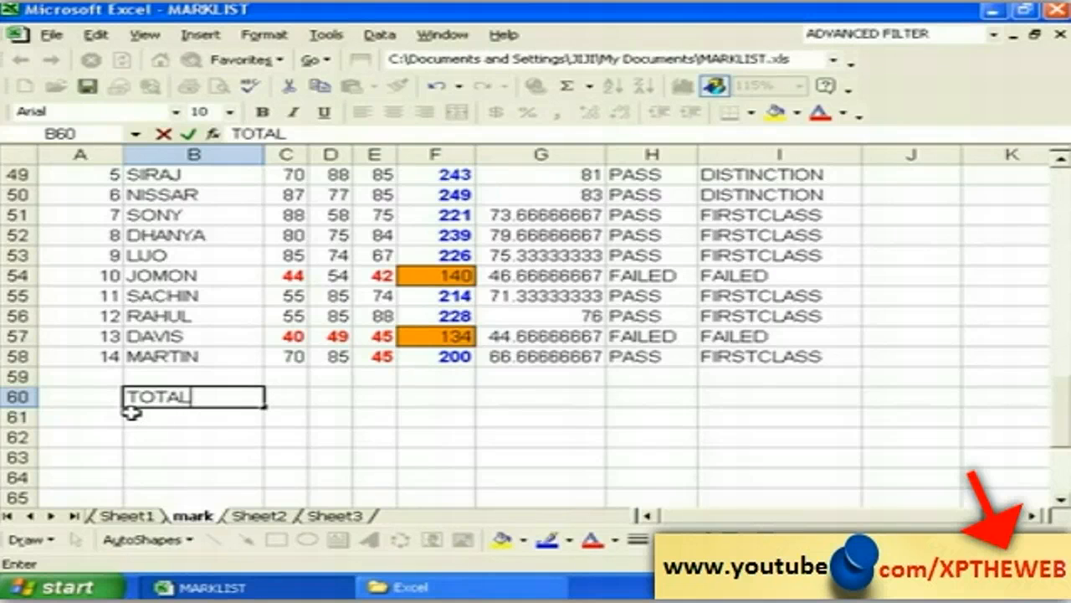
left_click(171, 419)
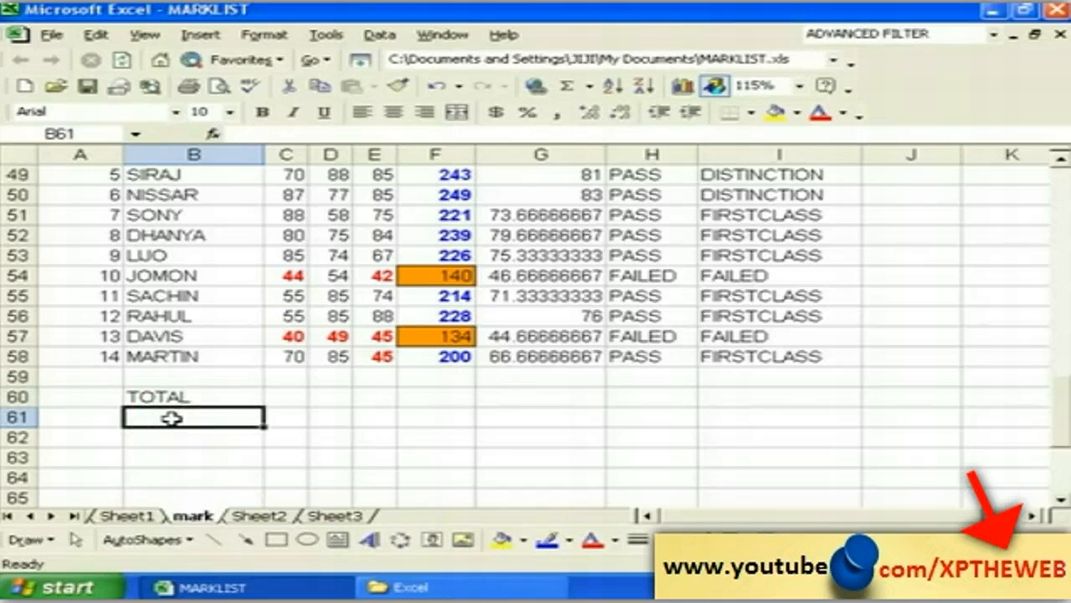
type(">")
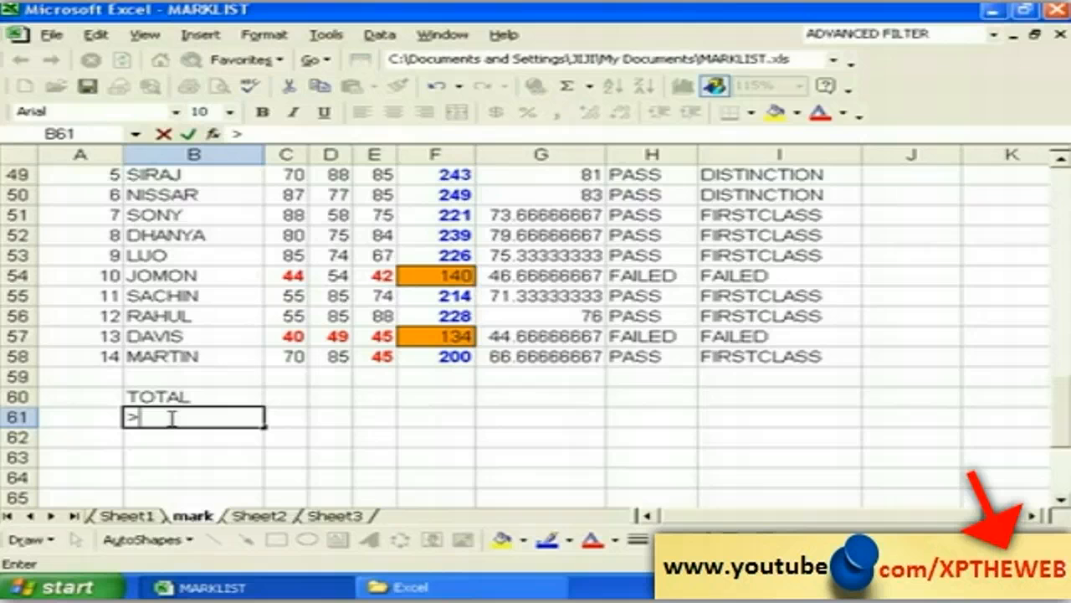
type("200")
left_click(189, 395)
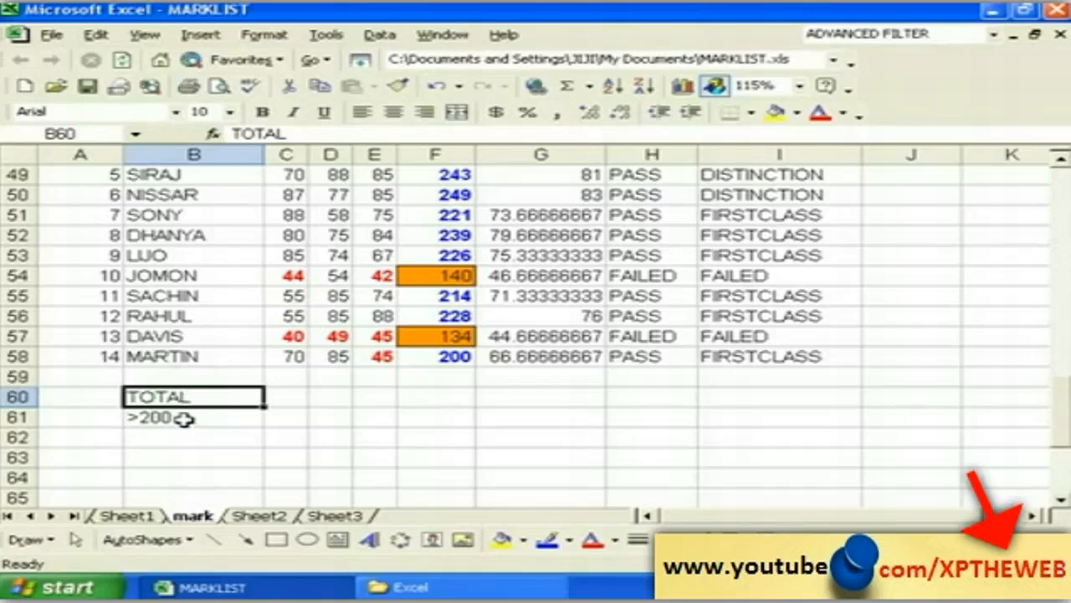
left_click(183, 419)
left_click(176, 437)
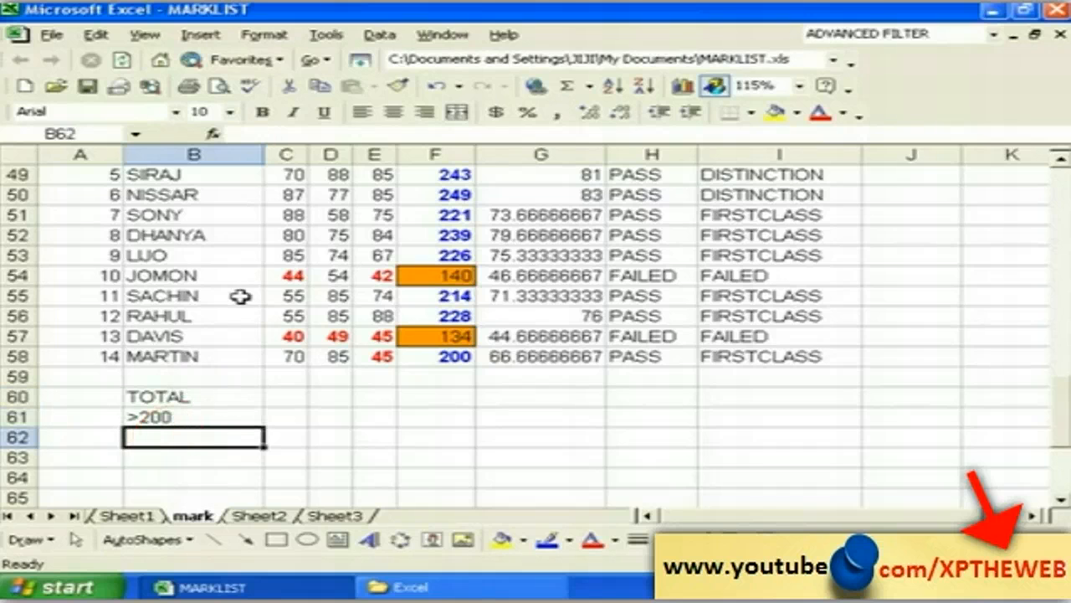
Step: In Advanced Filter, set the list range to the marks table A44:F58
left_click(381, 38)
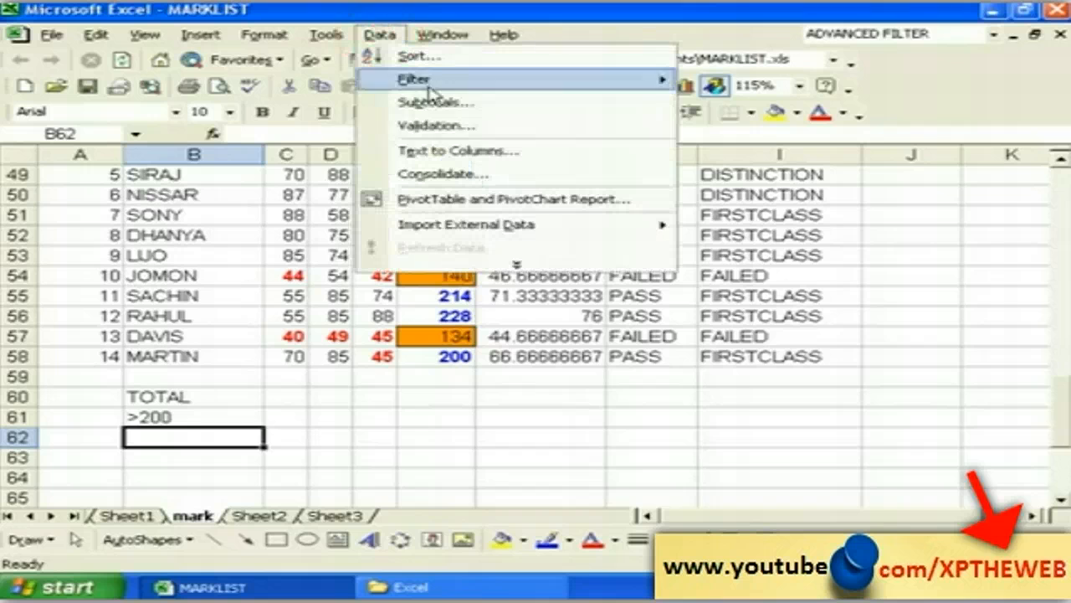
mouse_move(612, 82)
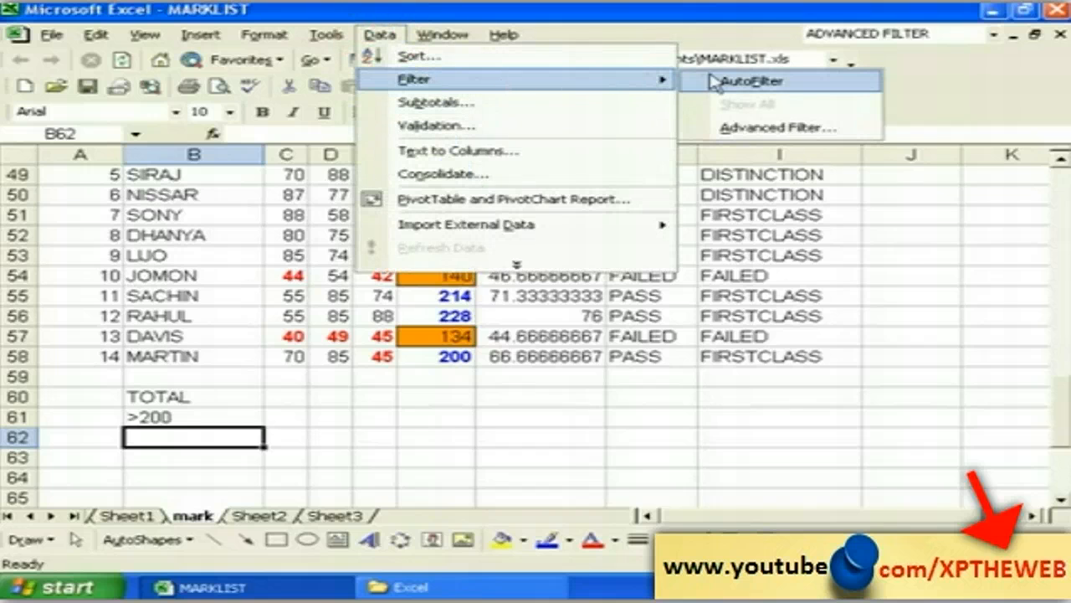
left_click(728, 138)
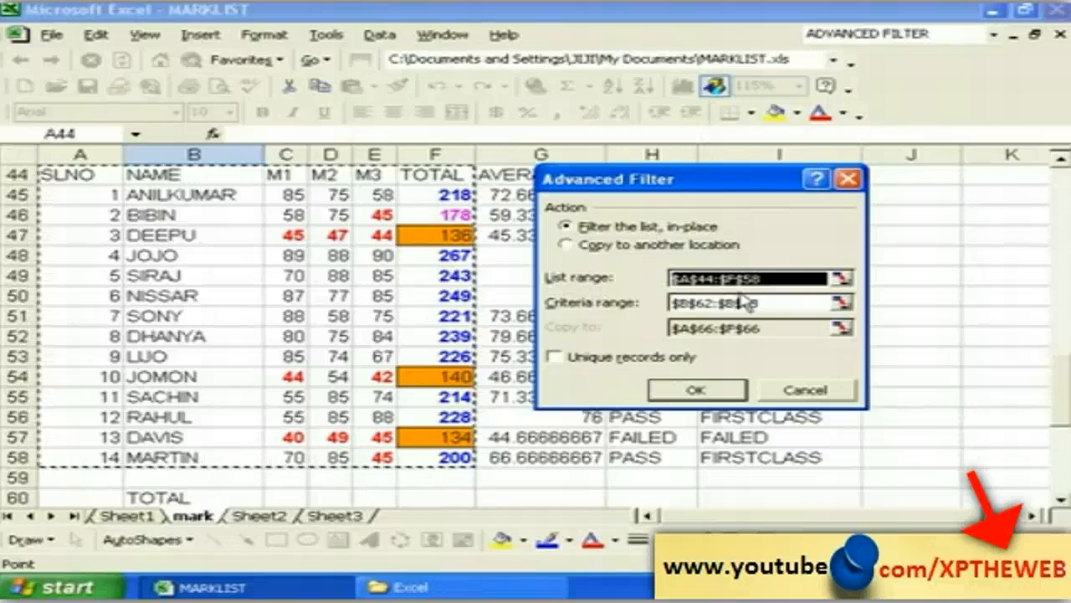
key("Delete")
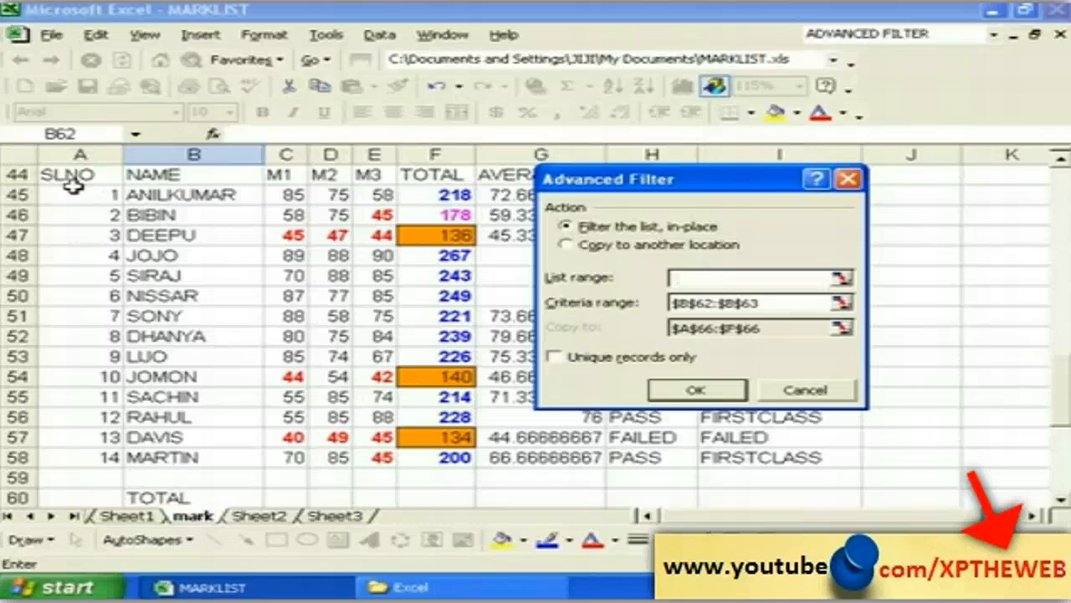
left_click_drag(67, 174, 471, 437)
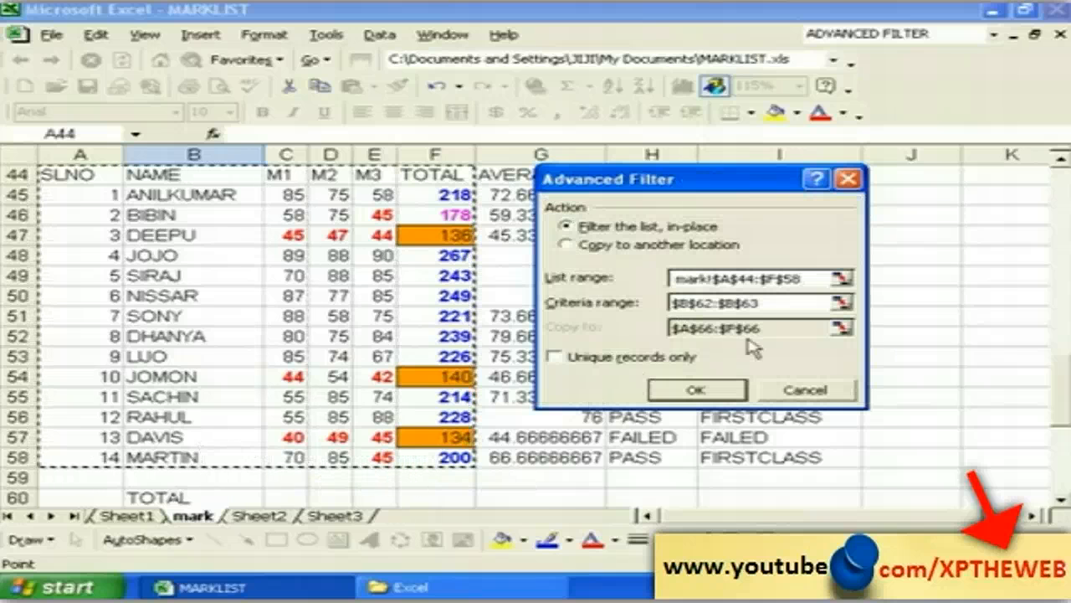
Step: Use criteria B60:B61, copy the results to A64, and run the filter
left_click_drag(770, 303, 669, 311)
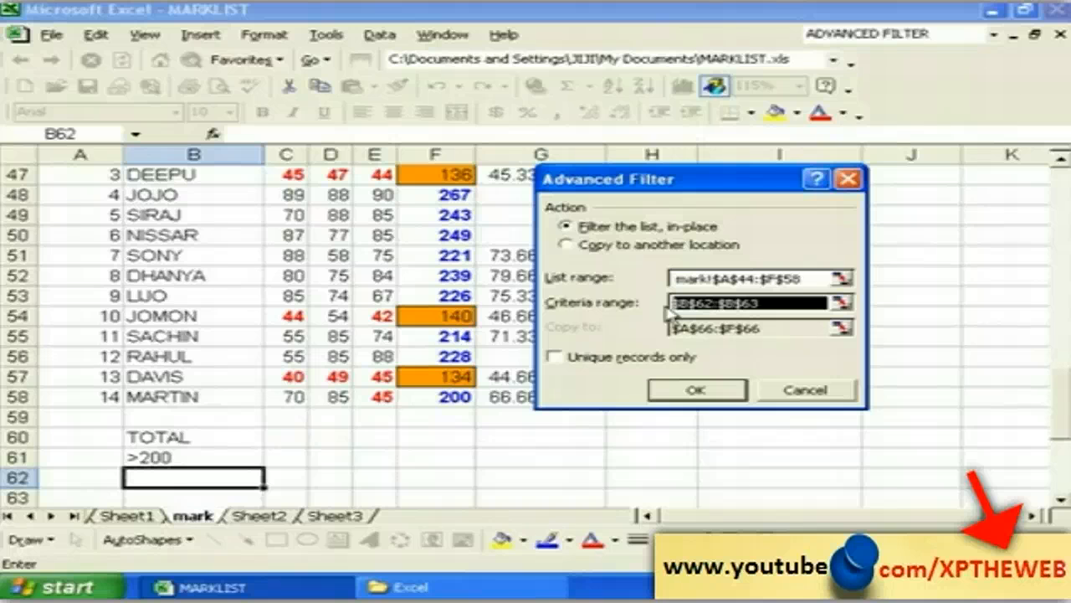
key("BackSpace")
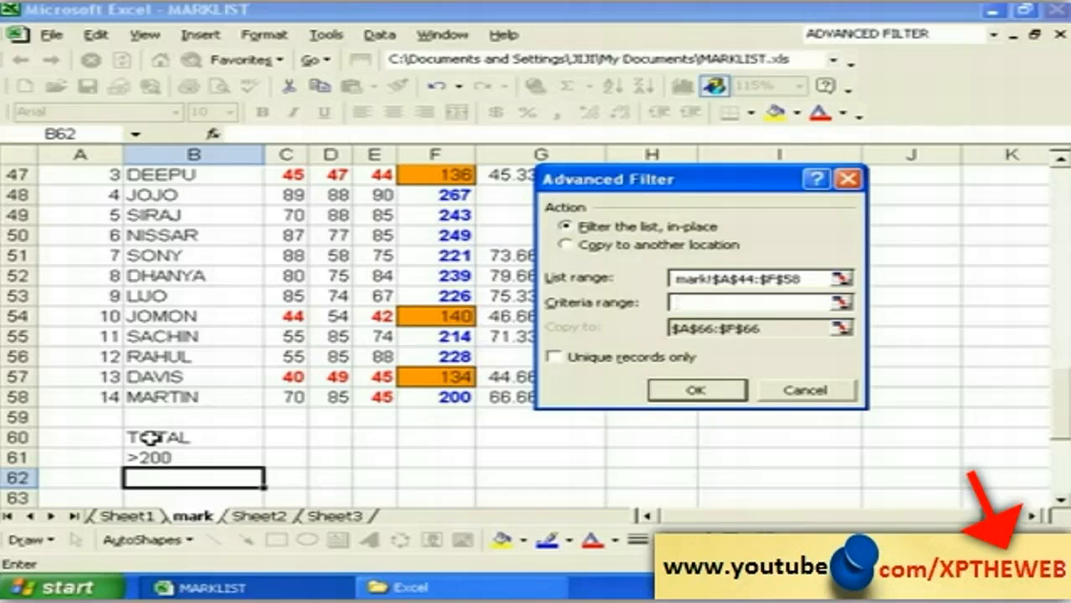
left_click_drag(147, 434, 148, 456)
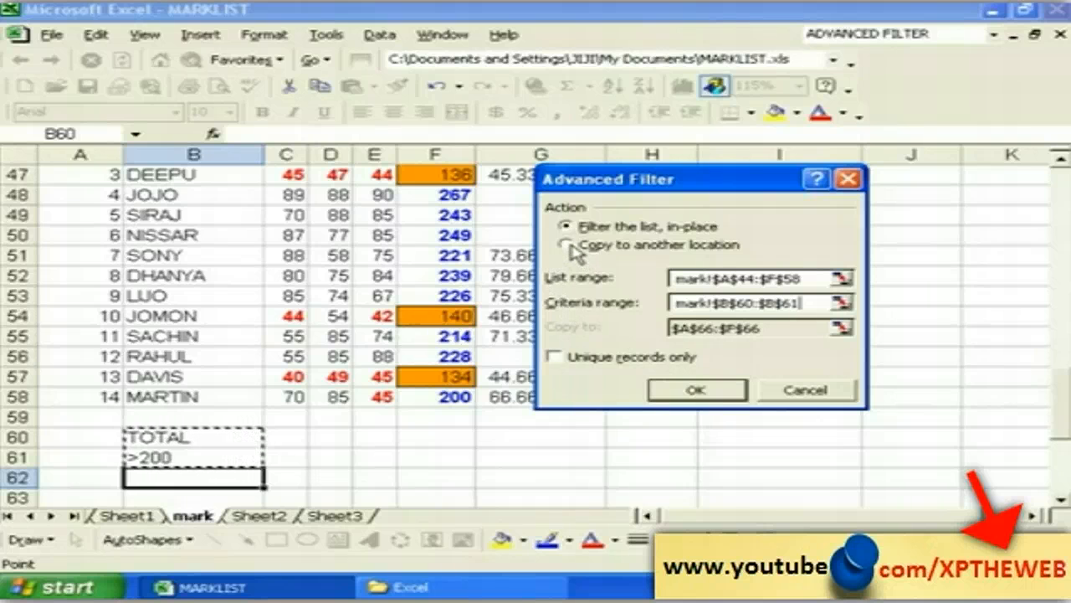
left_click(569, 246)
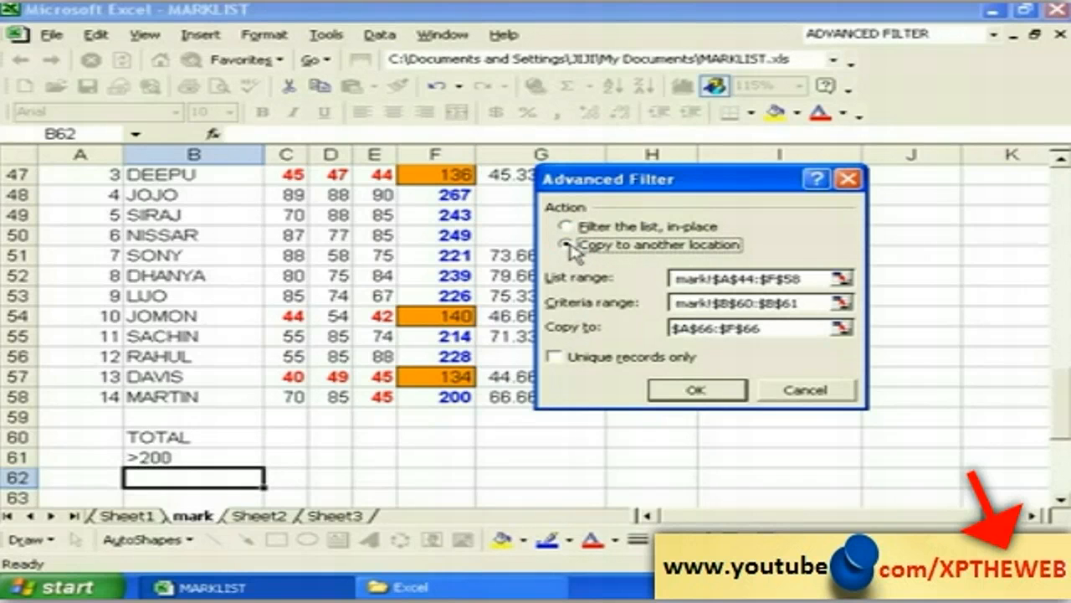
left_click(761, 328)
key("Delete")
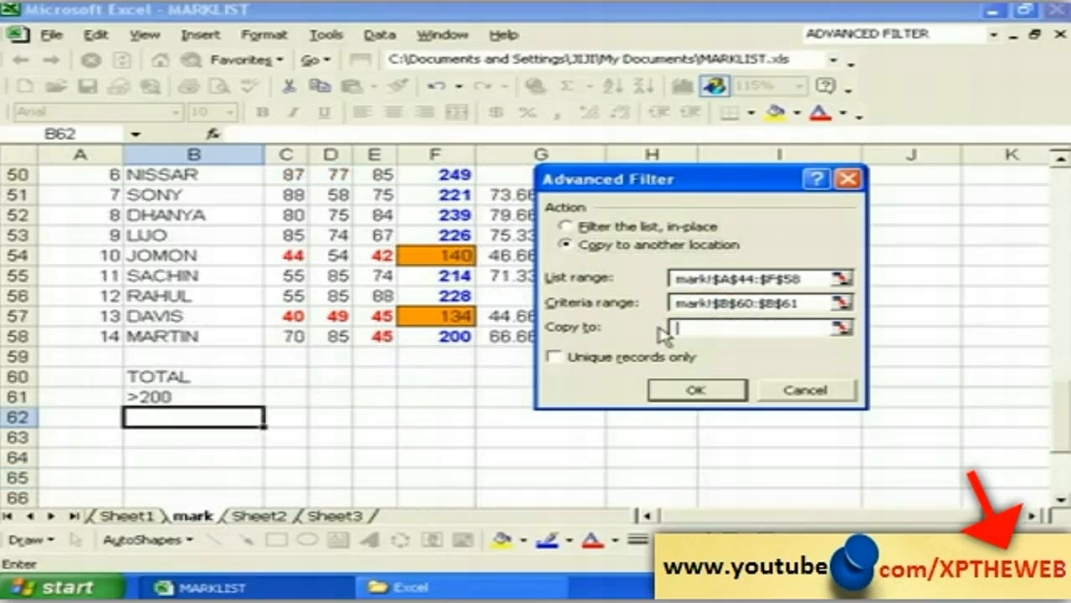
left_click(87, 456)
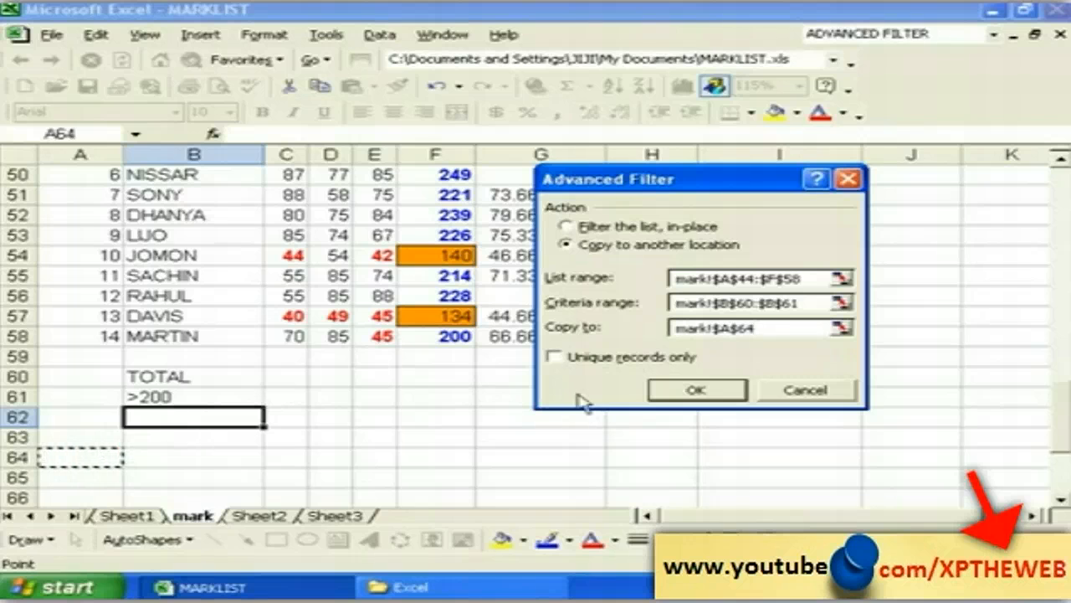
left_click(678, 392)
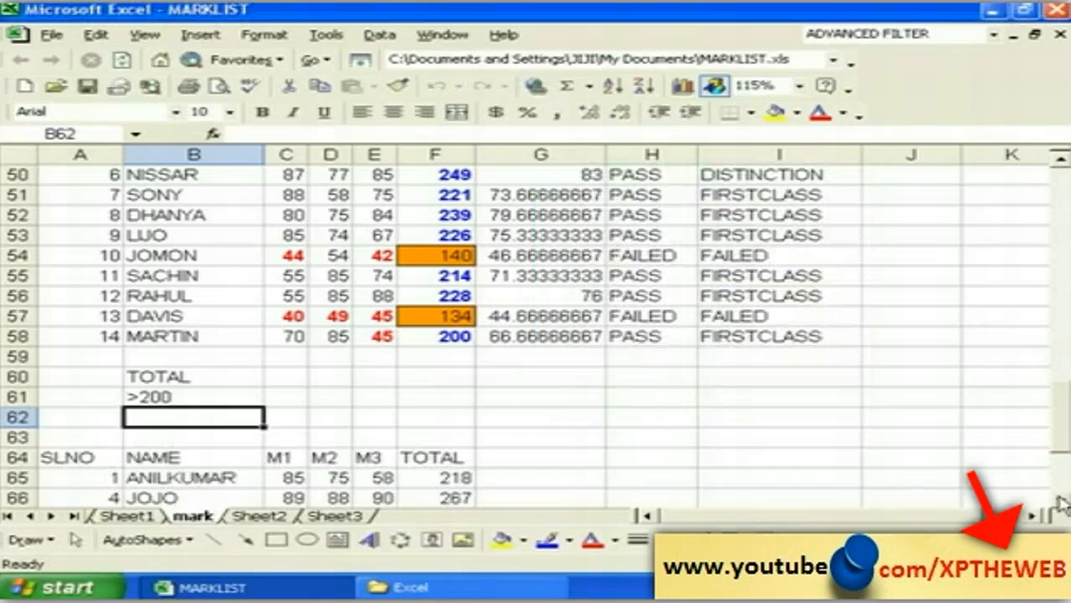
Step: Check each copied TOTAL in F65:F73 to confirm every value exceeds 200
left_click_drag(1061, 502, 1061, 503)
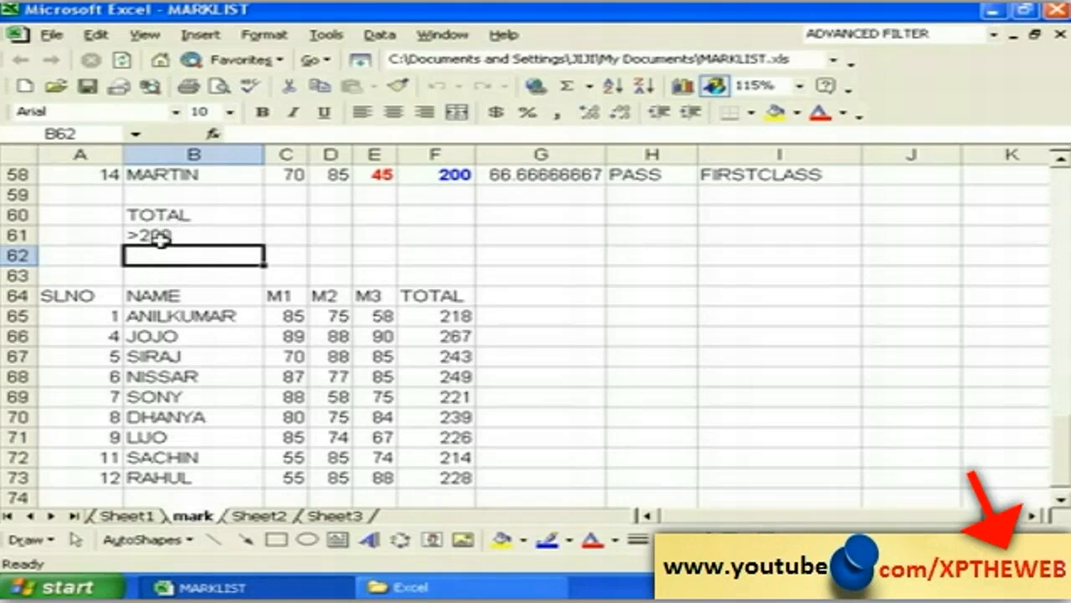
left_click(428, 316)
left_click(423, 374)
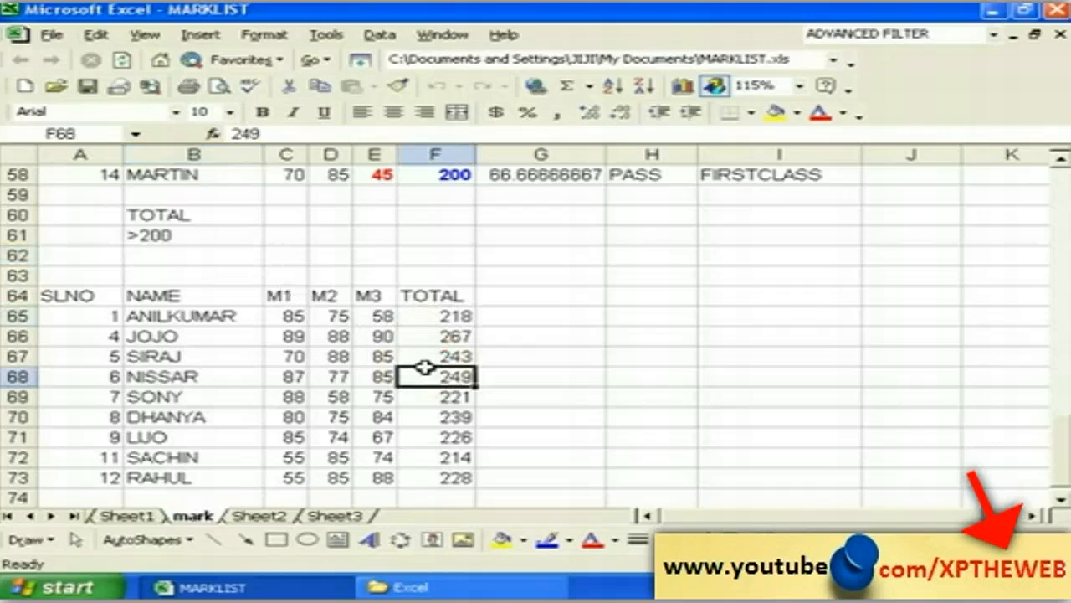
left_click(435, 459)
left_click(441, 475)
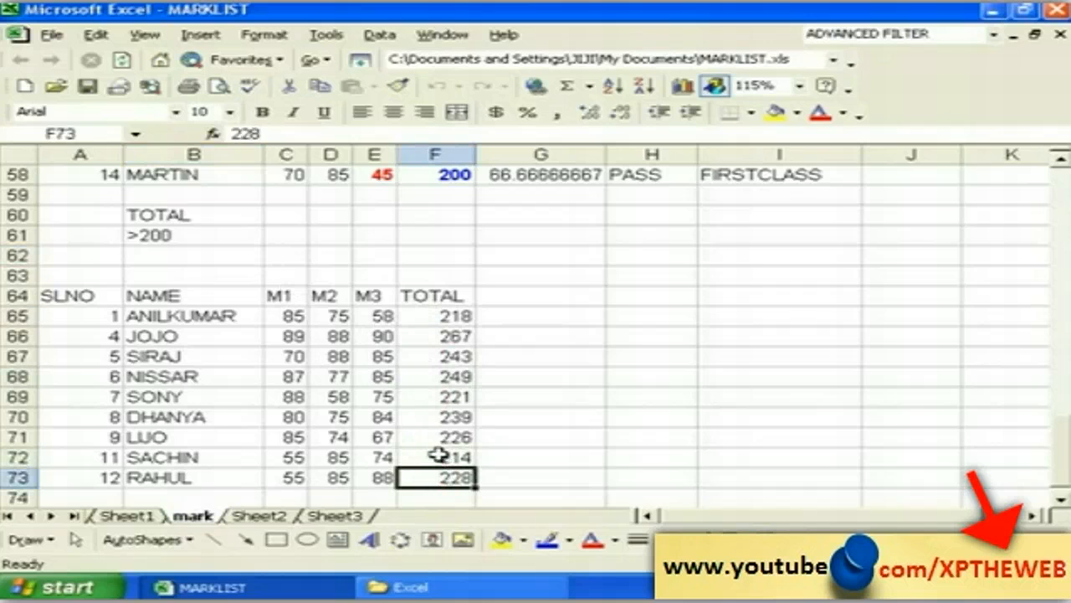
left_click(438, 454)
left_click(435, 436)
left_click(435, 397)
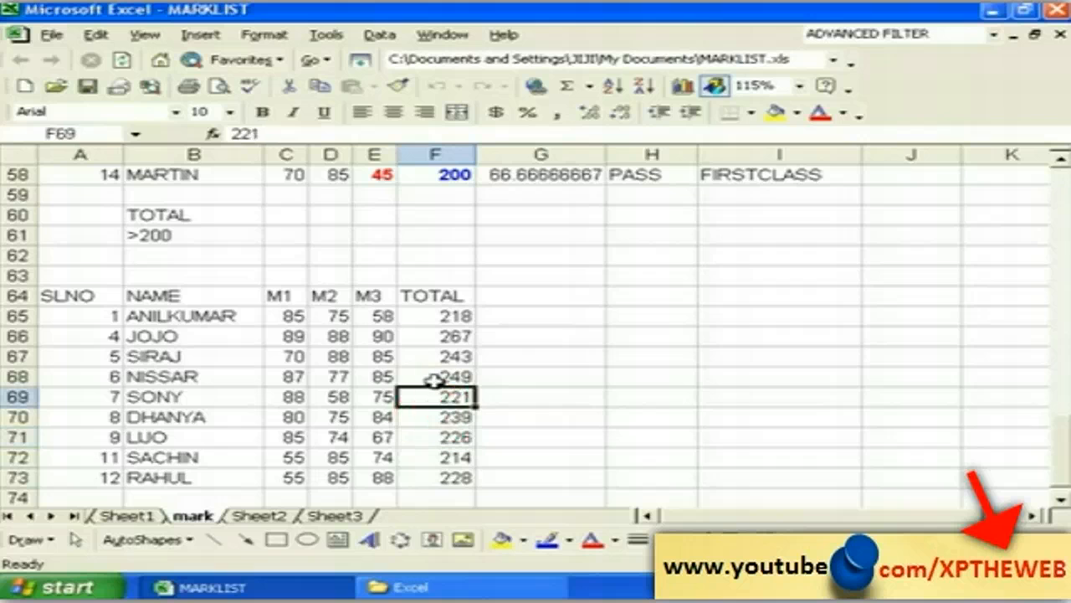
left_click(434, 376)
left_click(434, 356)
left_click(434, 335)
left_click(434, 315)
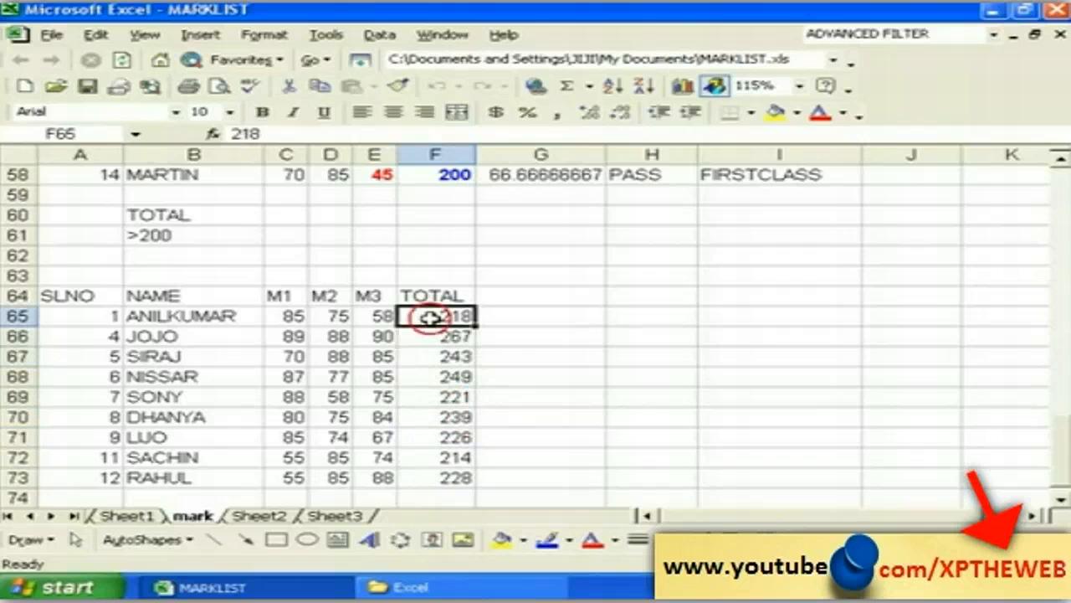
left_click(76, 277)
left_click(215, 275)
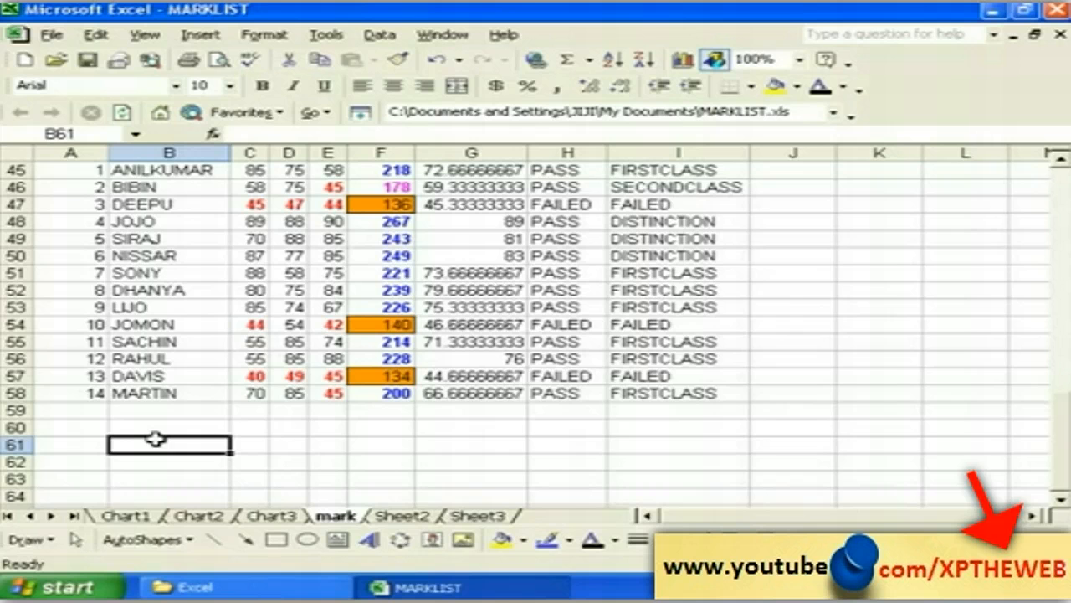
Step: Enter CONNECT in cell B60 and start an Insert Hyperlink for it
left_click(155, 427)
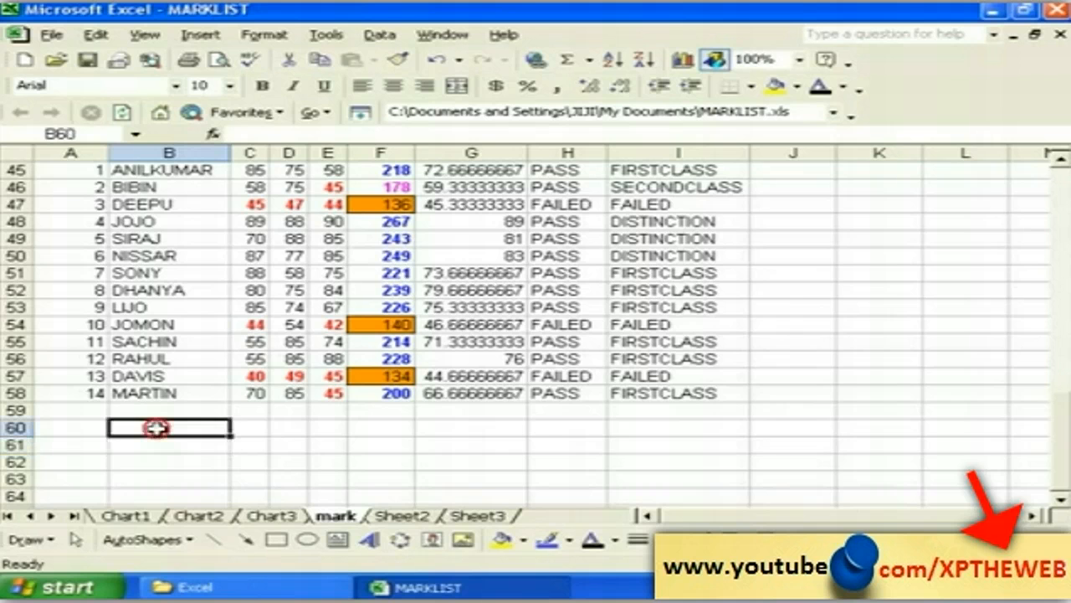
left_click(198, 35)
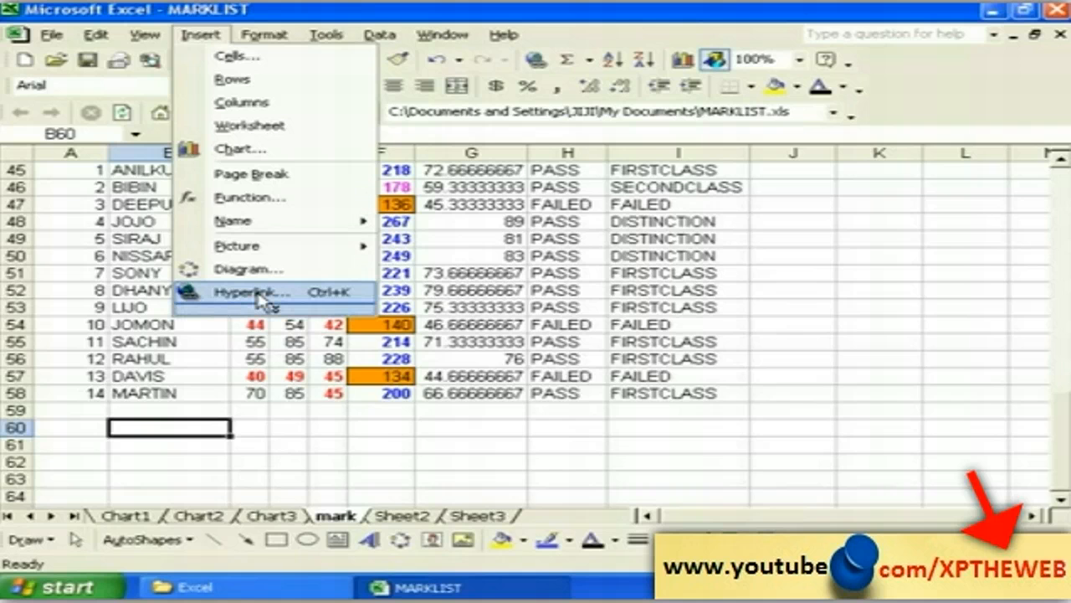
left_click(158, 427)
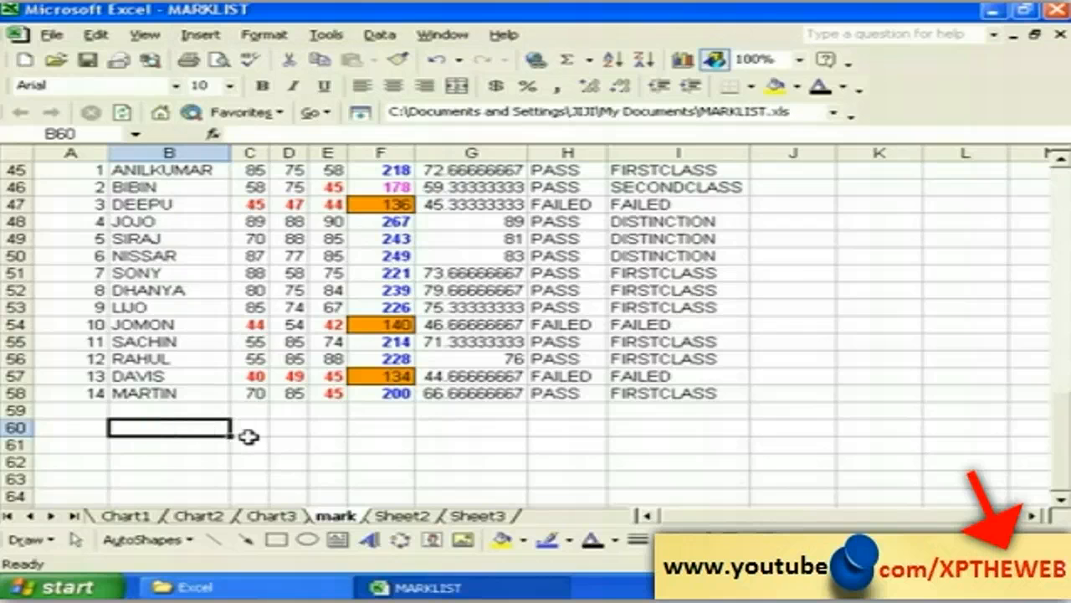
type("CO")
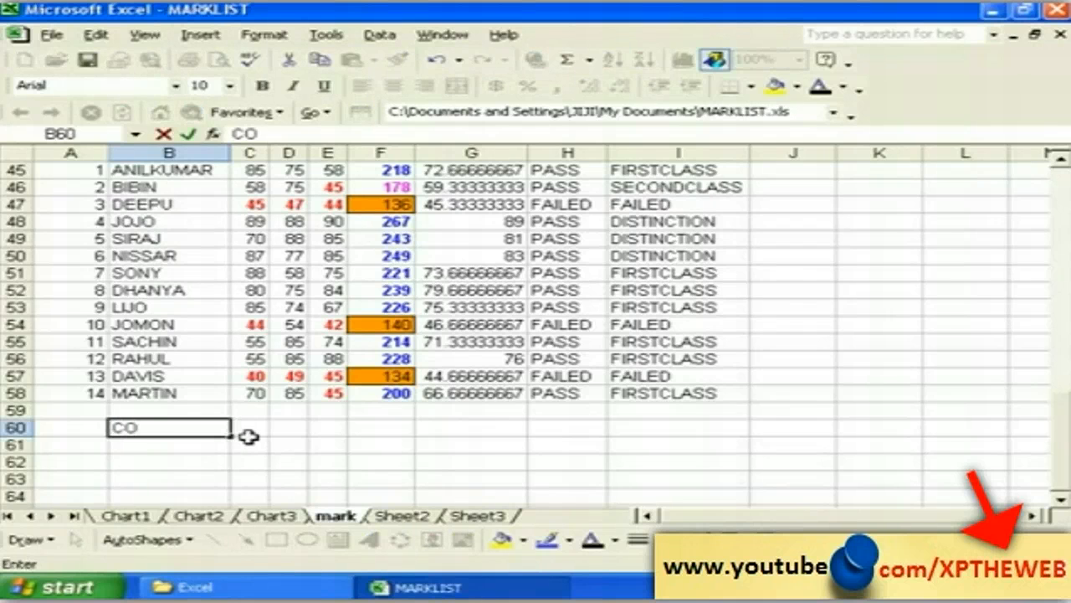
type("NNECT")
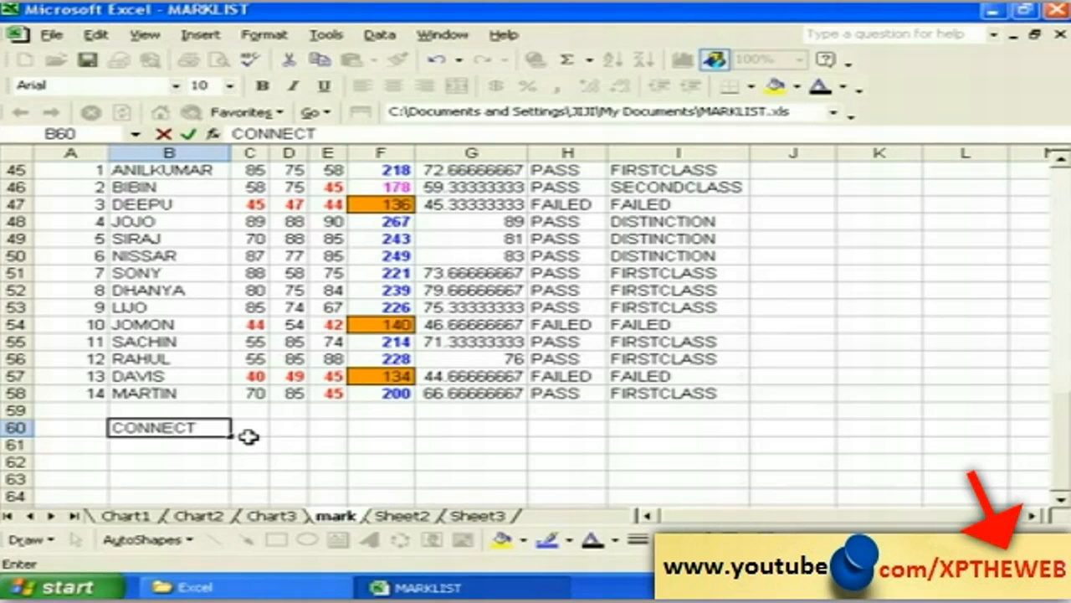
left_click(177, 454)
left_click(176, 429)
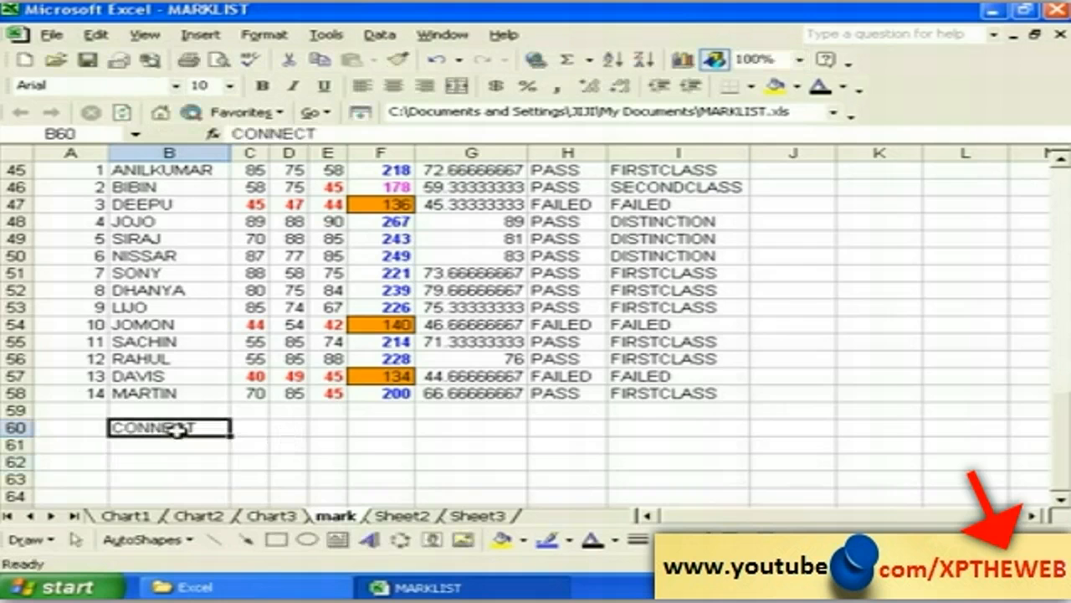
left_click(201, 36)
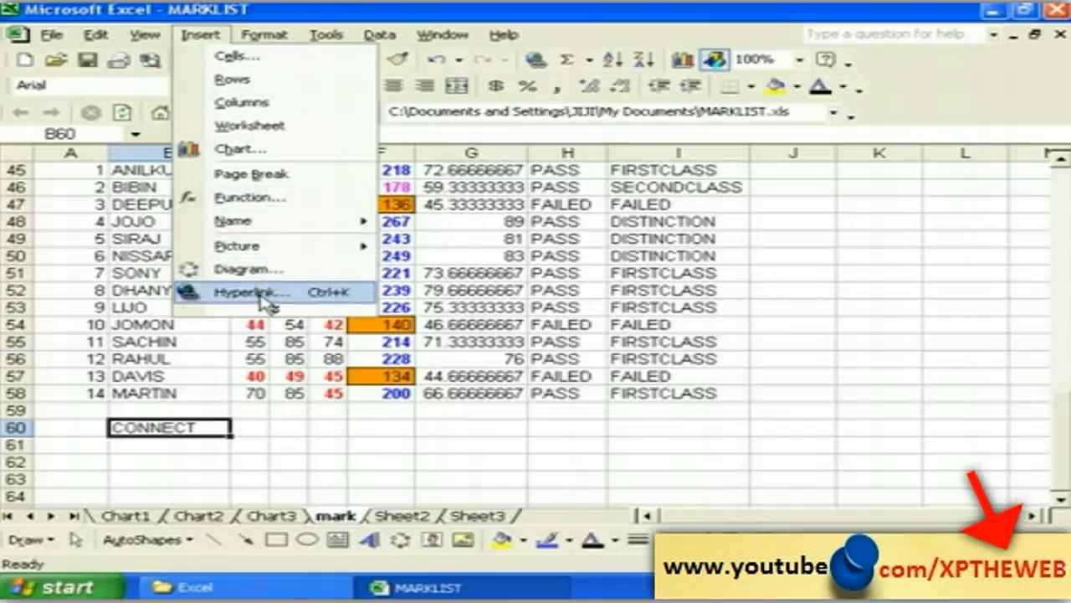
left_click(263, 295)
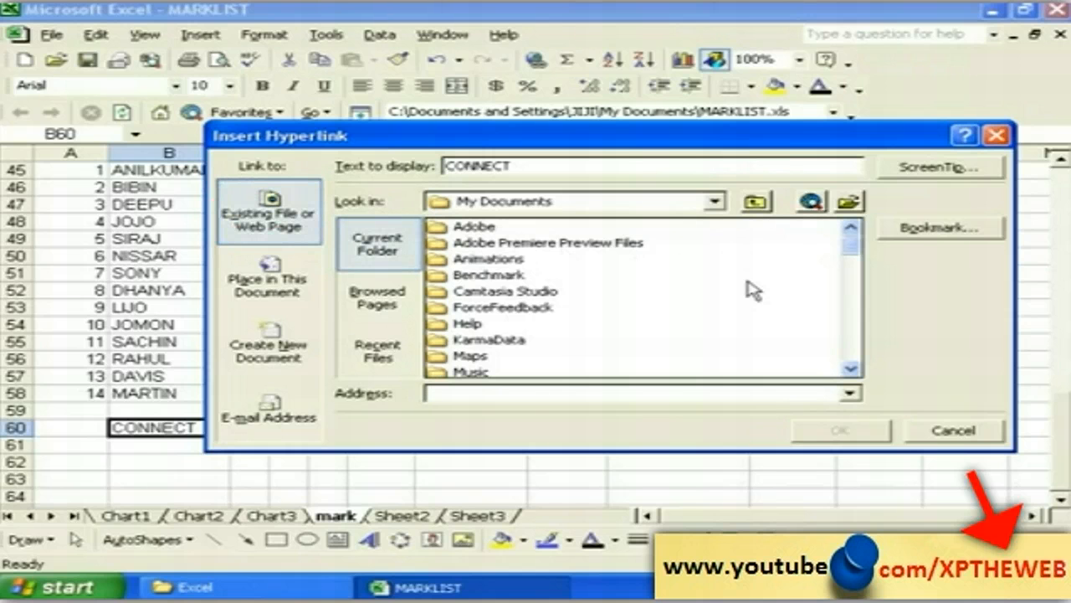
Step: Scroll the file list, pick AMR, and confirm it as CONNECT's hyperlink target
left_click(851, 368)
left_click(851, 368)
left_click(850, 368)
left_click(851, 368)
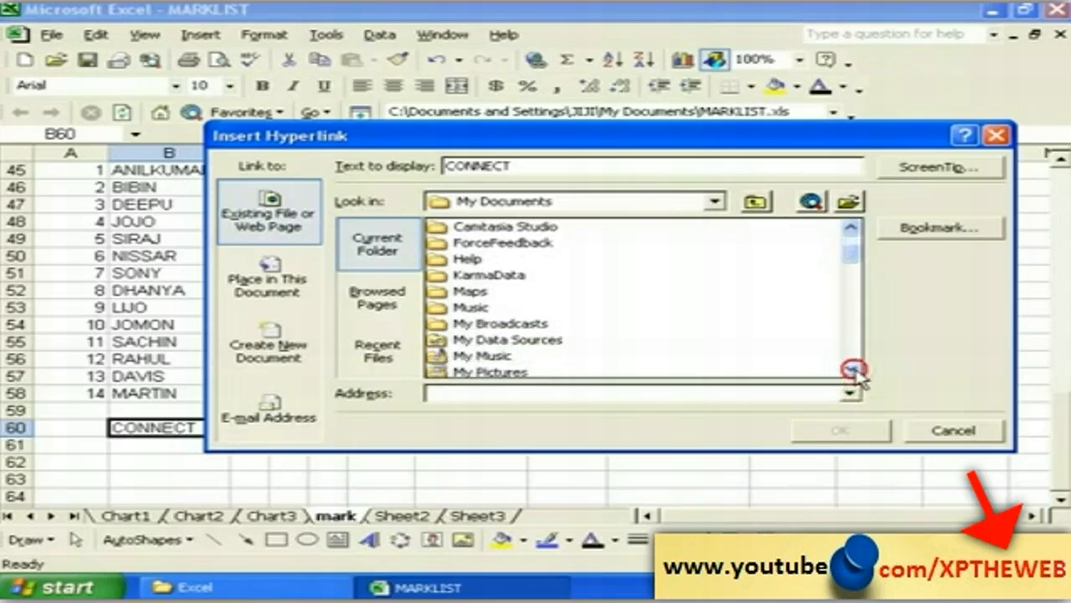
left_click(850, 368)
left_click(850, 368)
left_click(850, 368)
left_click(850, 368)
left_click(850, 368)
left_click(851, 368)
left_click(850, 368)
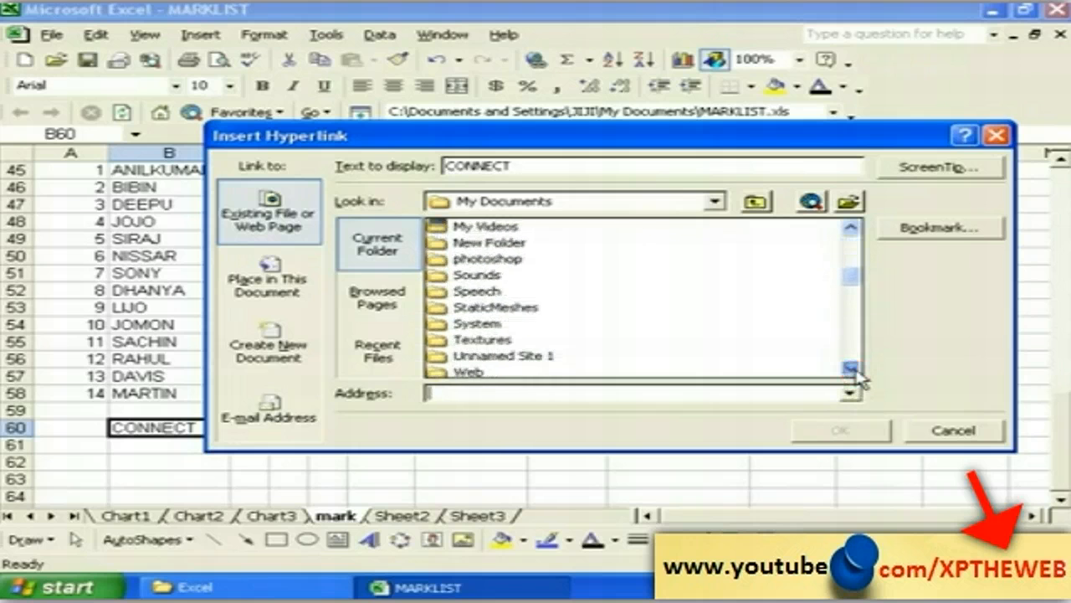
left_click(851, 368)
left_click(850, 368)
left_click(850, 368)
left_click(850, 368)
left_click(851, 368)
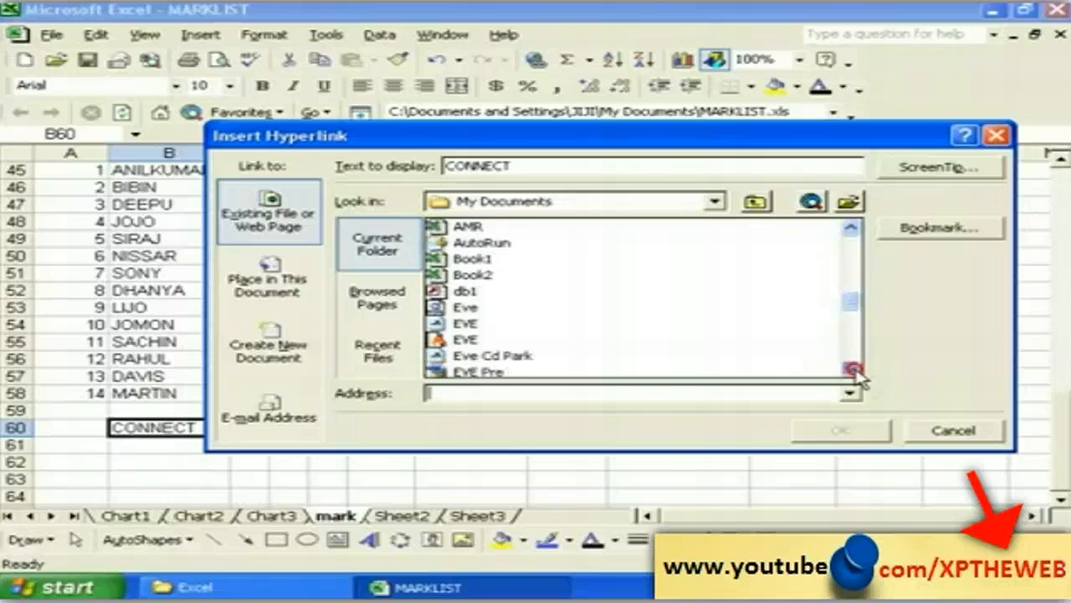
left_click(851, 368)
left_click(850, 369)
left_click(851, 368)
left_click(850, 368)
left_click(850, 368)
left_click(851, 368)
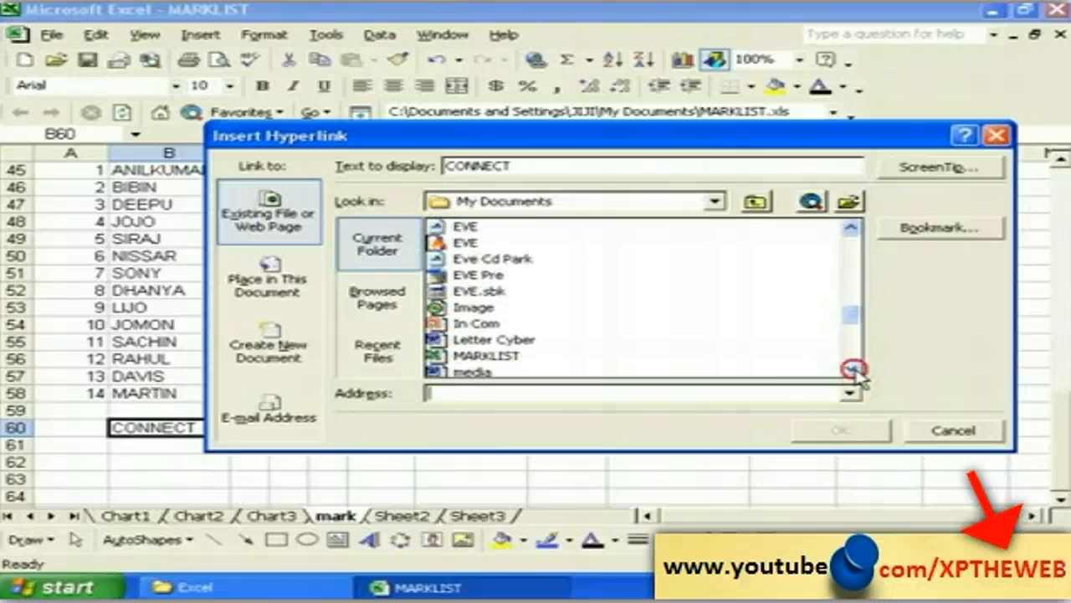
left_click(850, 368)
left_click(851, 368)
left_click(850, 368)
left_click(851, 369)
left_click(851, 368)
left_click(850, 368)
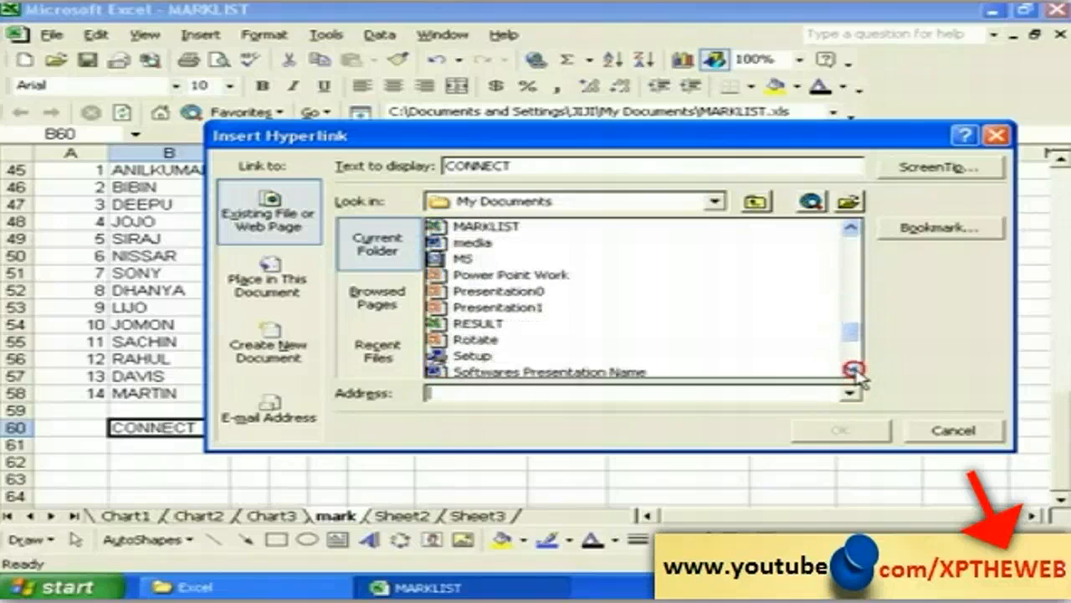
left_click(850, 368)
left_click(850, 368)
left_click(851, 368)
left_click(850, 368)
left_click(850, 368)
left_click(850, 369)
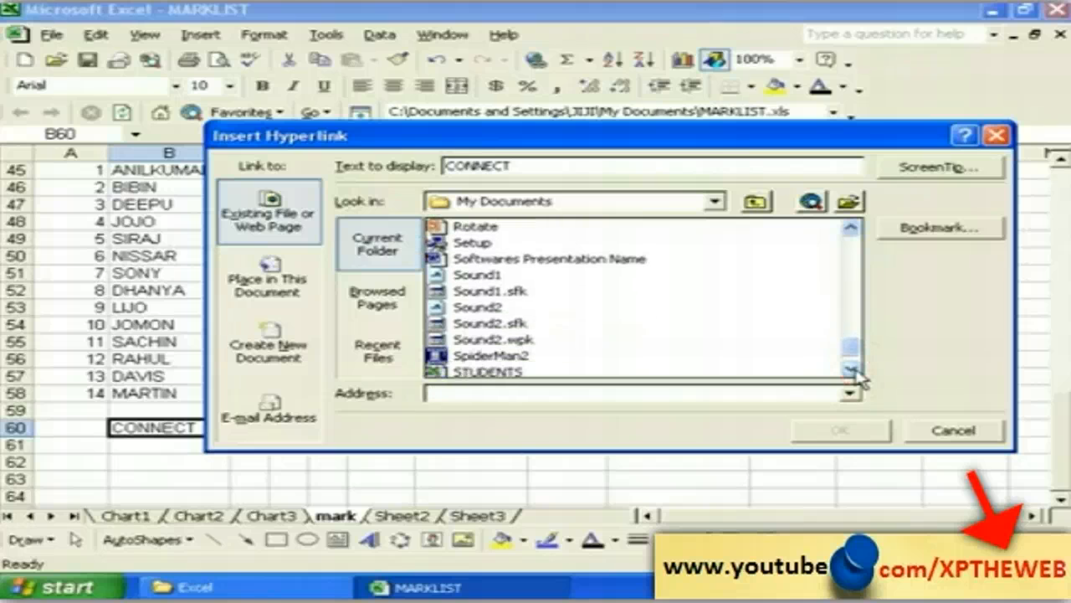
left_click_drag(849, 345, 860, 302)
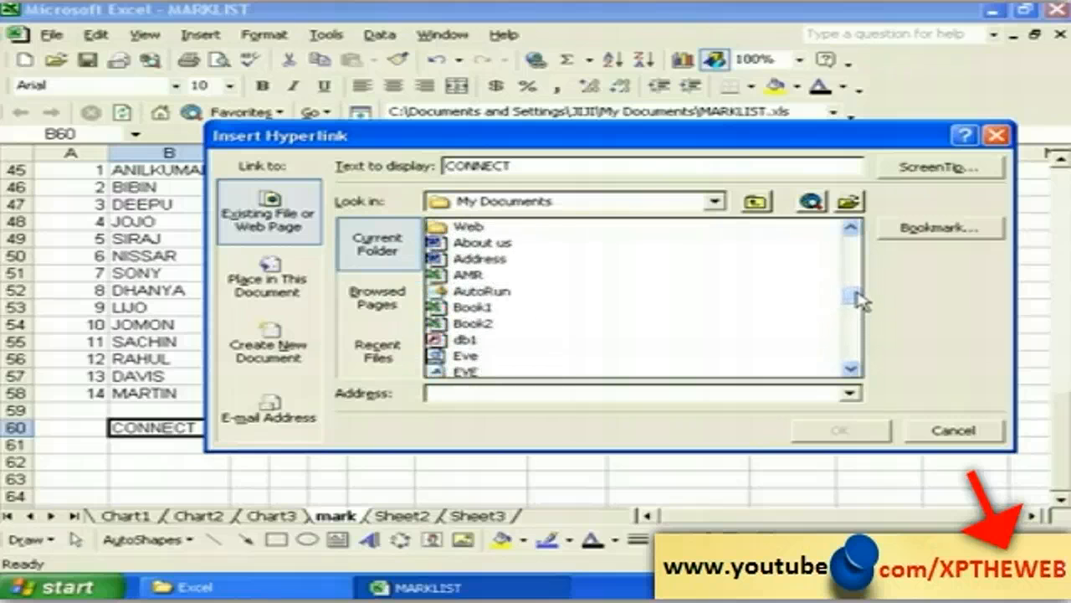
left_click(453, 277)
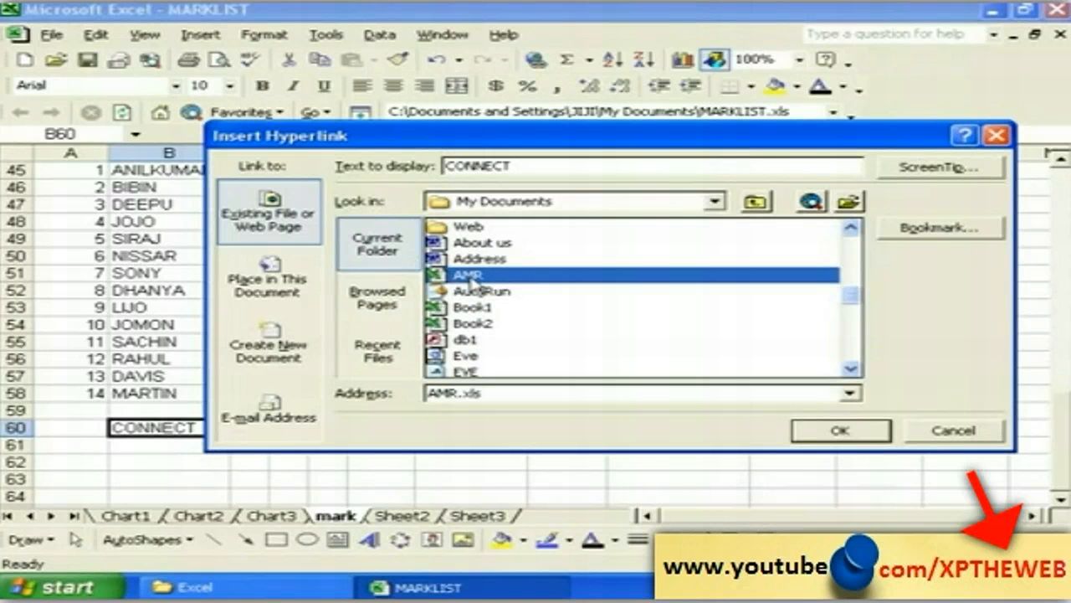
left_click(829, 432)
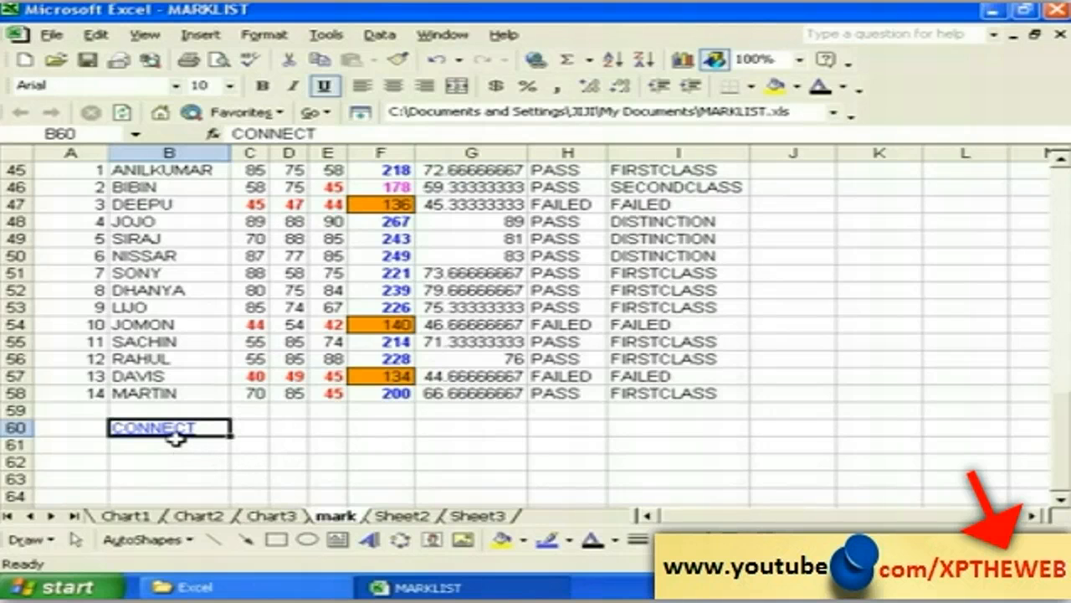
Step: Follow the CONNECT hyperlink in B60 to open the AMR.xls workbook
mouse_move(170, 433)
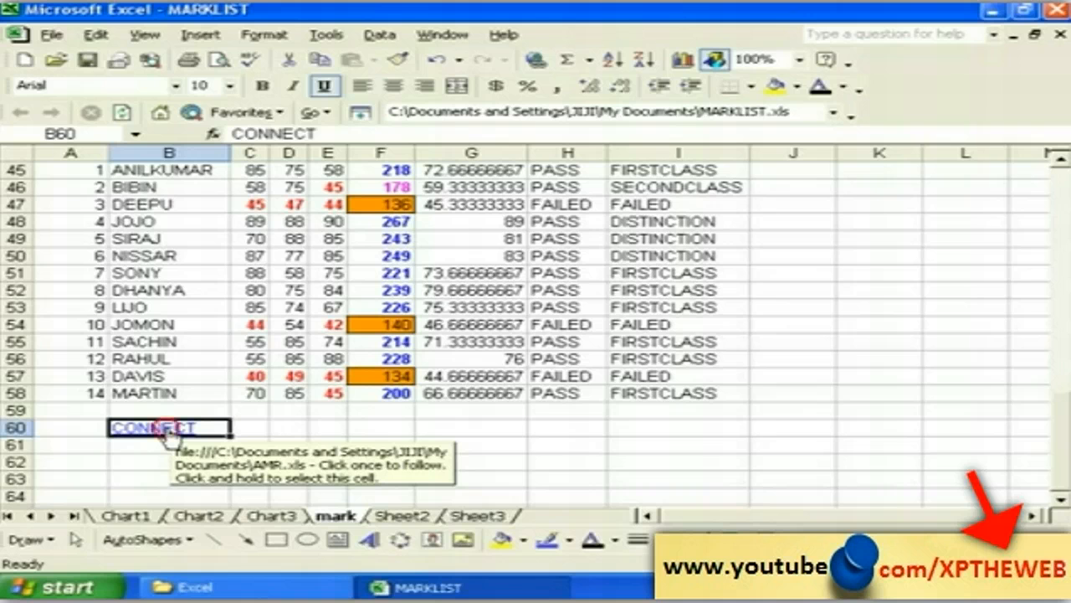
left_click(168, 428)
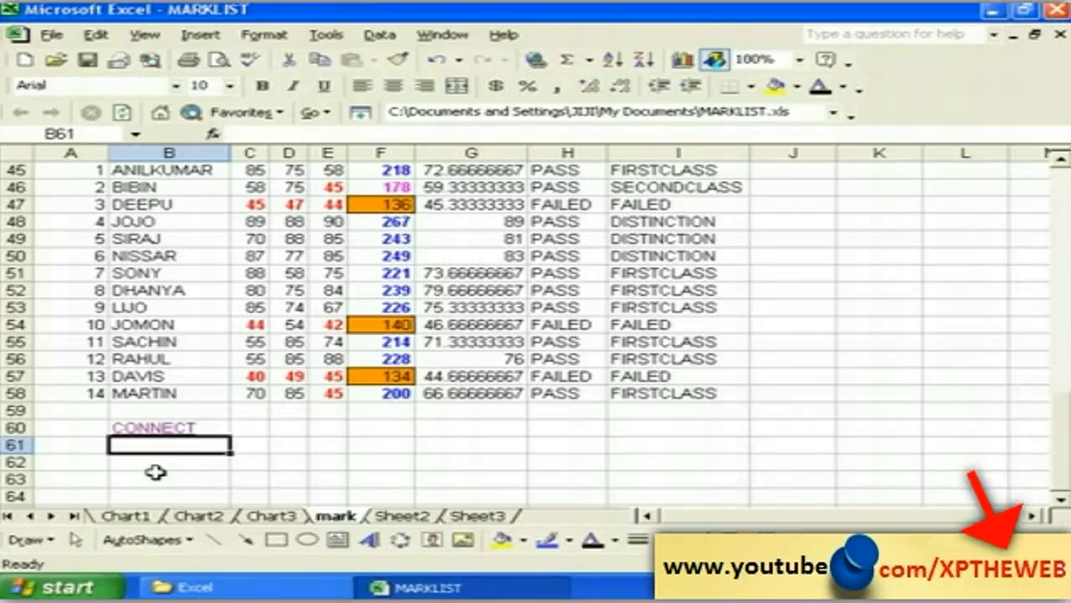
Step: Enter CLICK HERE in B61 and hyperlink it to Sheet2 in this document
type("CLICK")
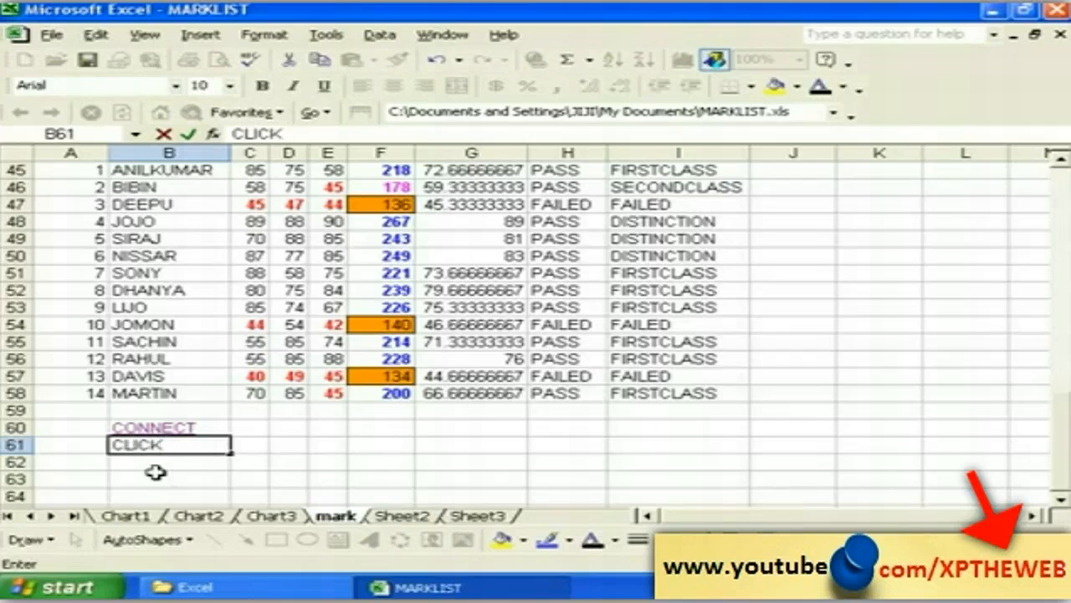
type(" HERE")
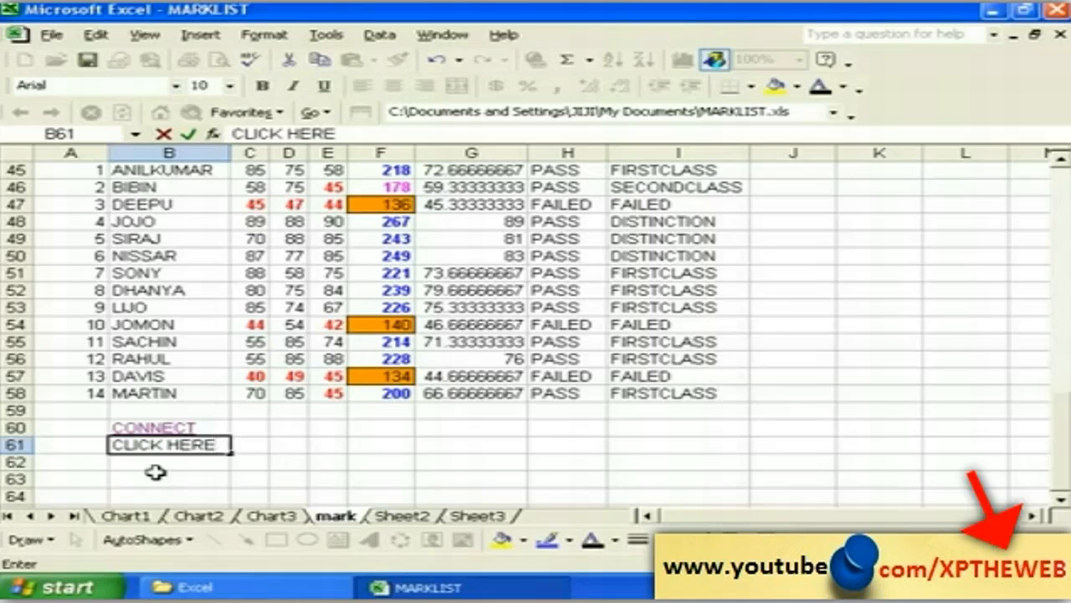
key("Return")
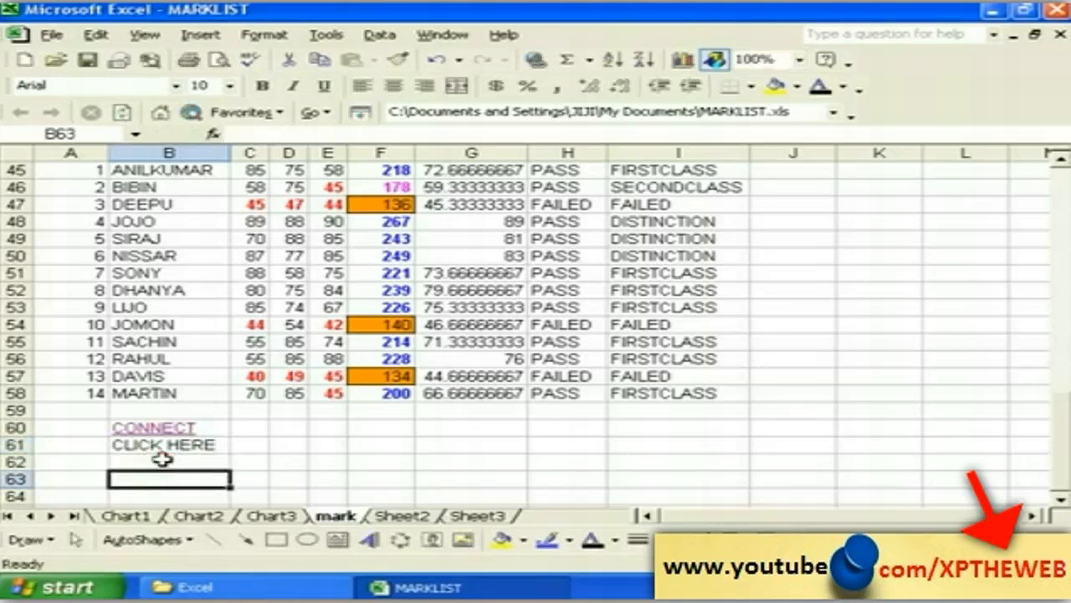
left_click(163, 446)
left_click(187, 38)
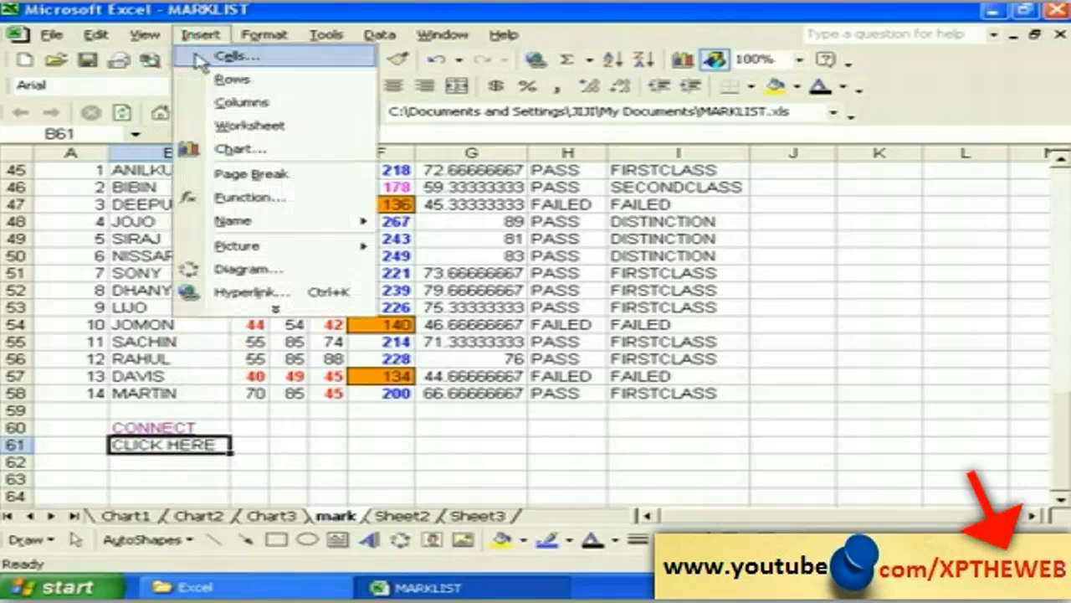
left_click(251, 289)
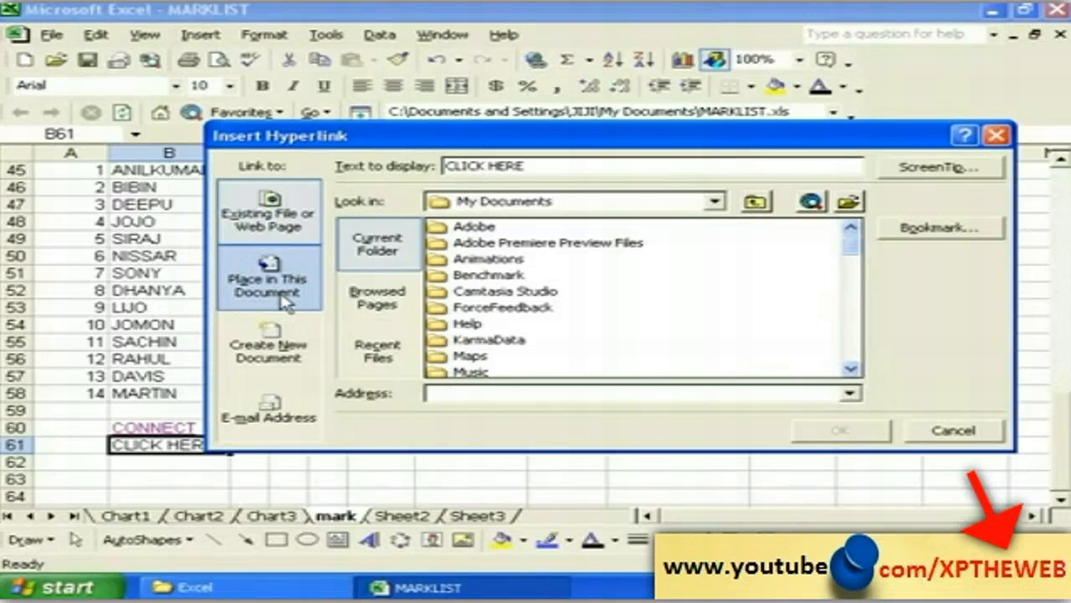
left_click(273, 289)
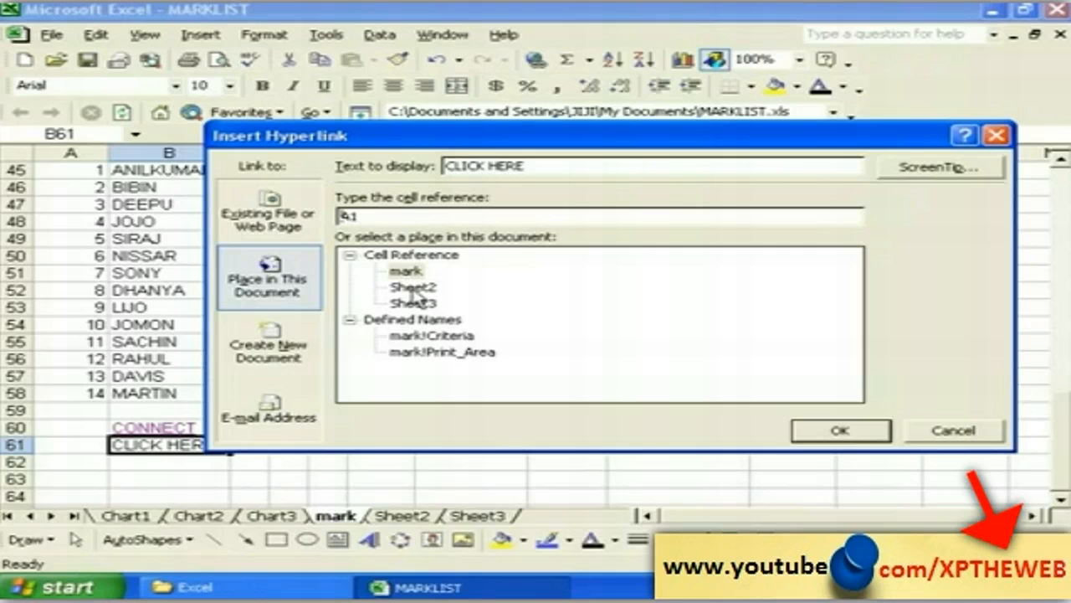
left_click(411, 287)
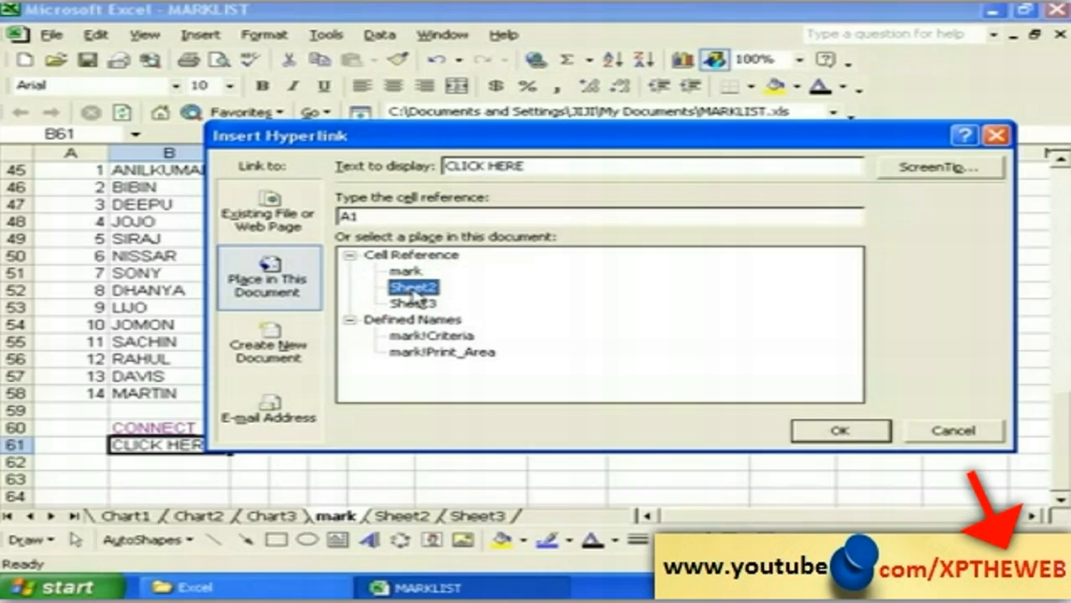
left_click(839, 432)
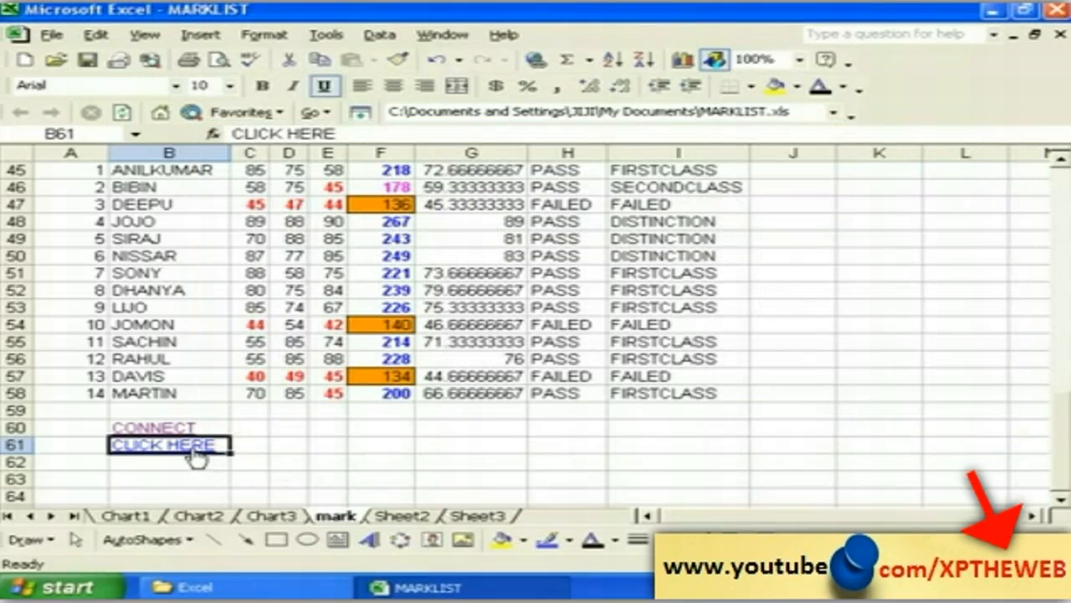
mouse_move(194, 455)
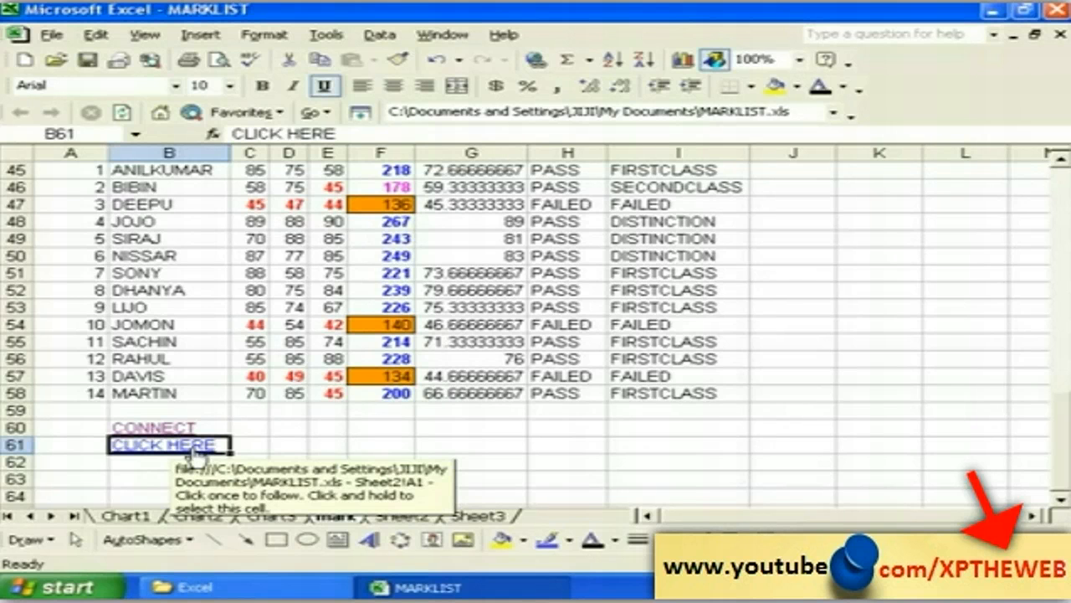
left_click(194, 455)
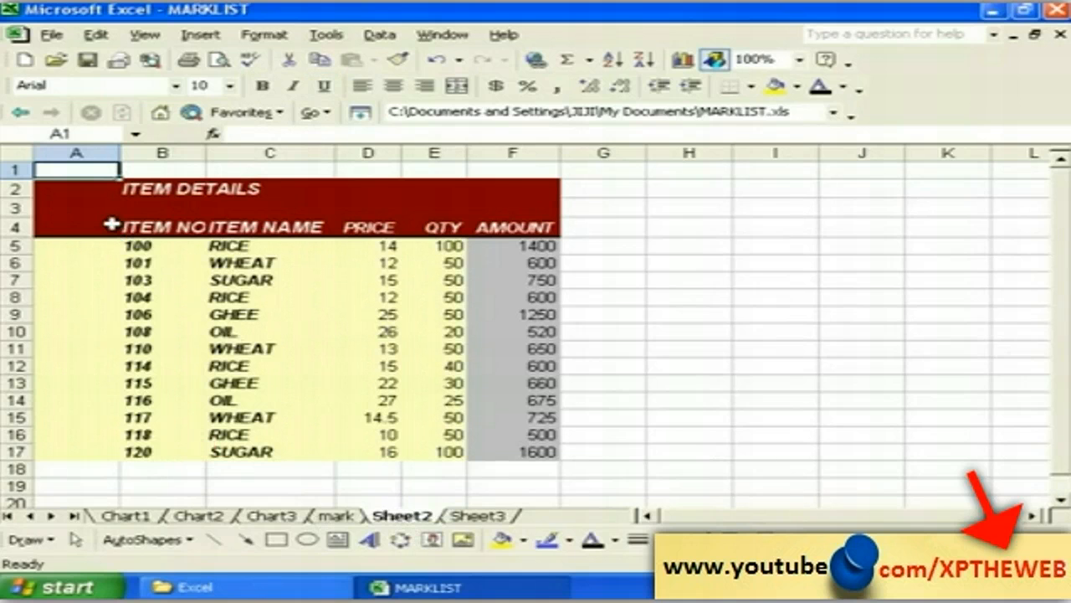
left_click(339, 518)
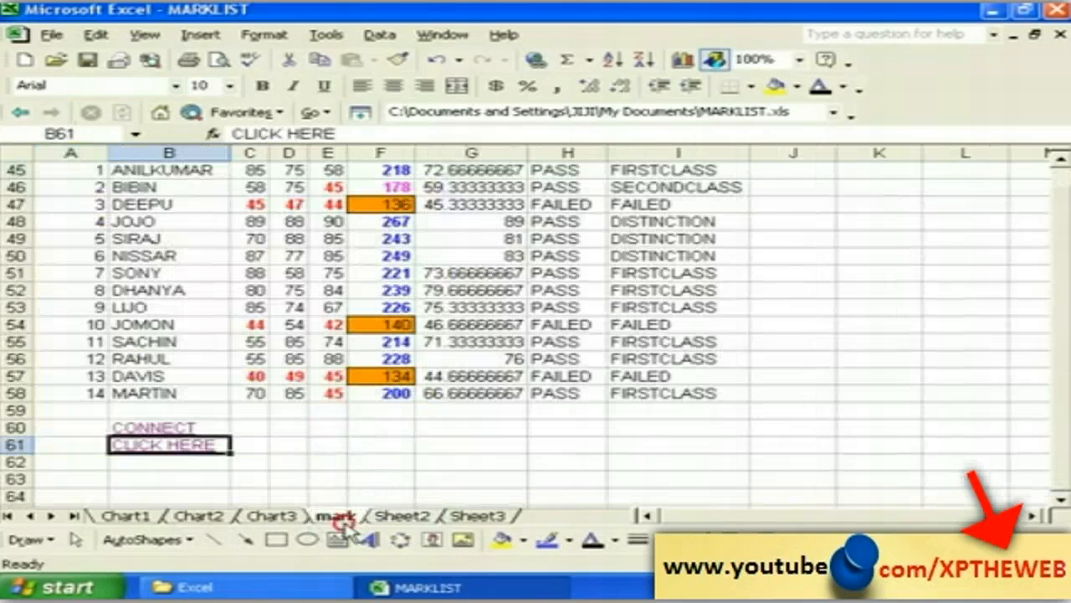
left_click(244, 430)
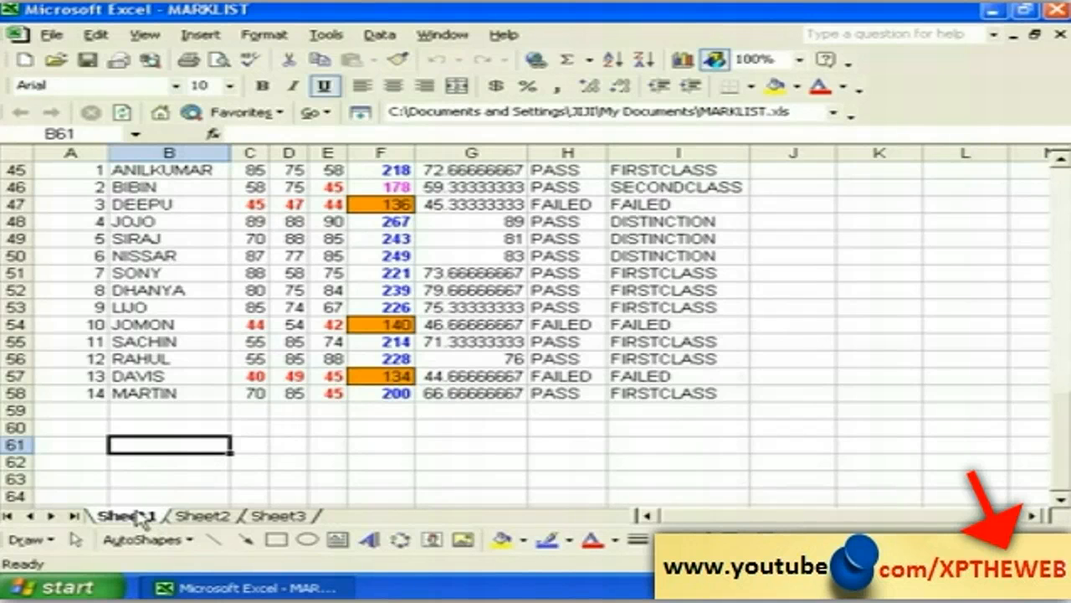
Step: Look at Sheet2's ITEM DETAILS table, then switch to the blank Sheet3
left_click(192, 517)
left_click(266, 517)
left_click(219, 517)
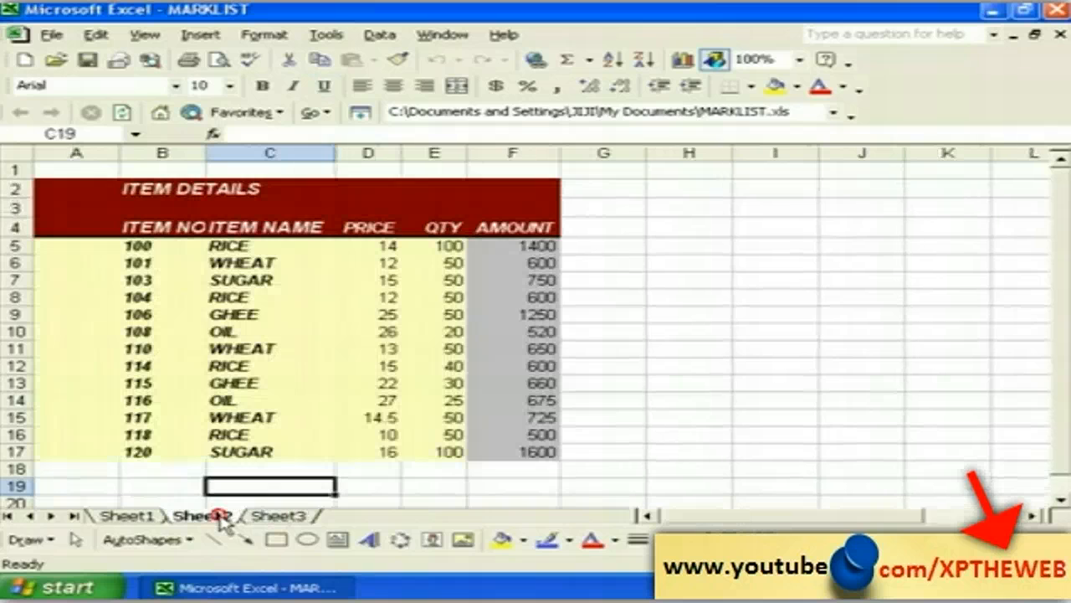
left_click(281, 517)
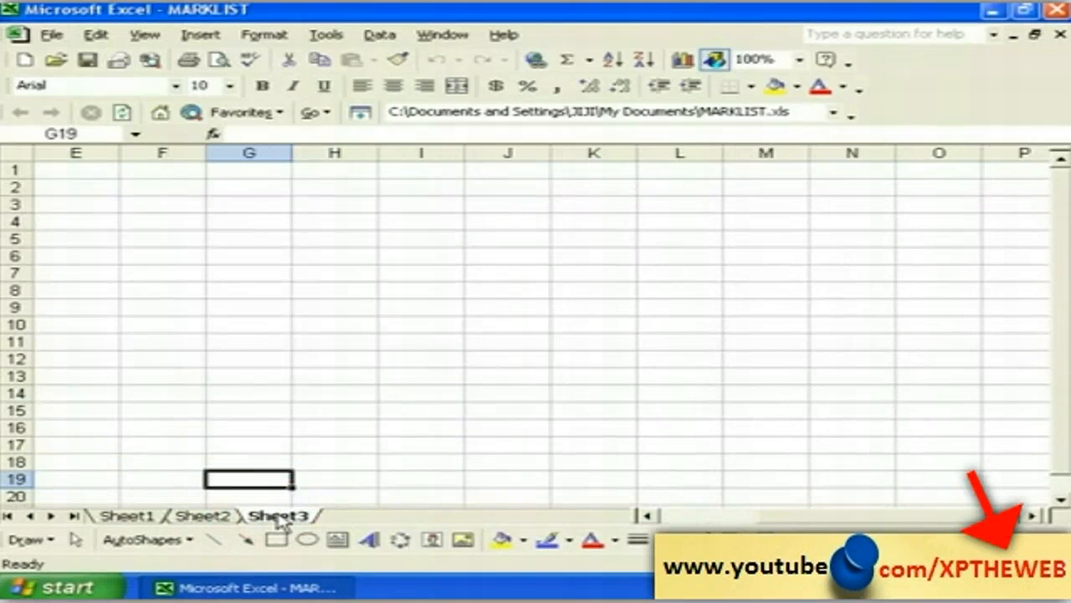
left_click(203, 35)
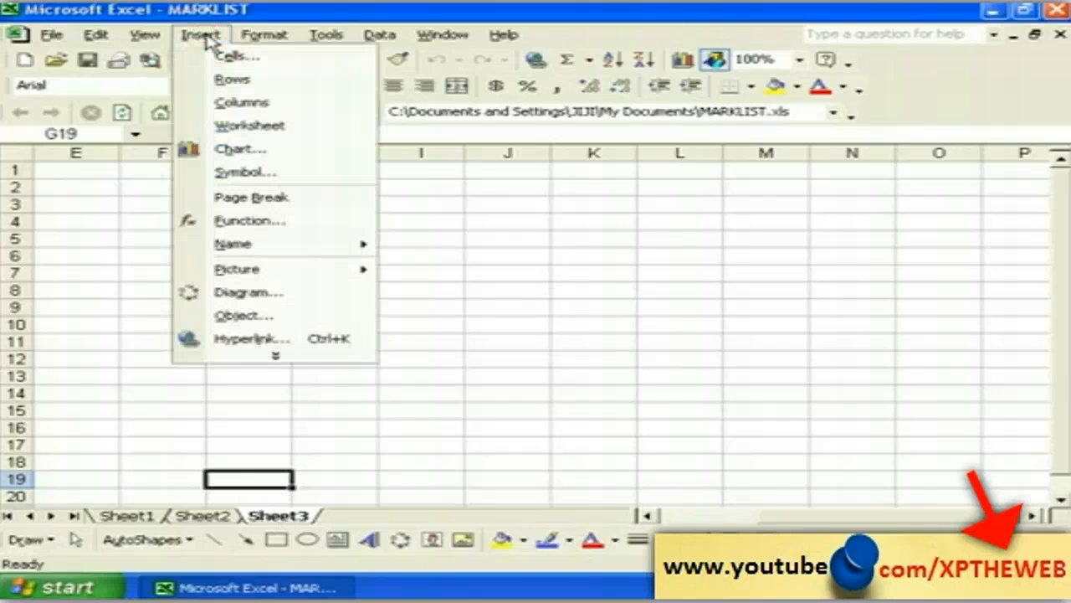
Step: Insert a new blank worksheet, Sheet4, and browse the sheet tabs
left_click(232, 129)
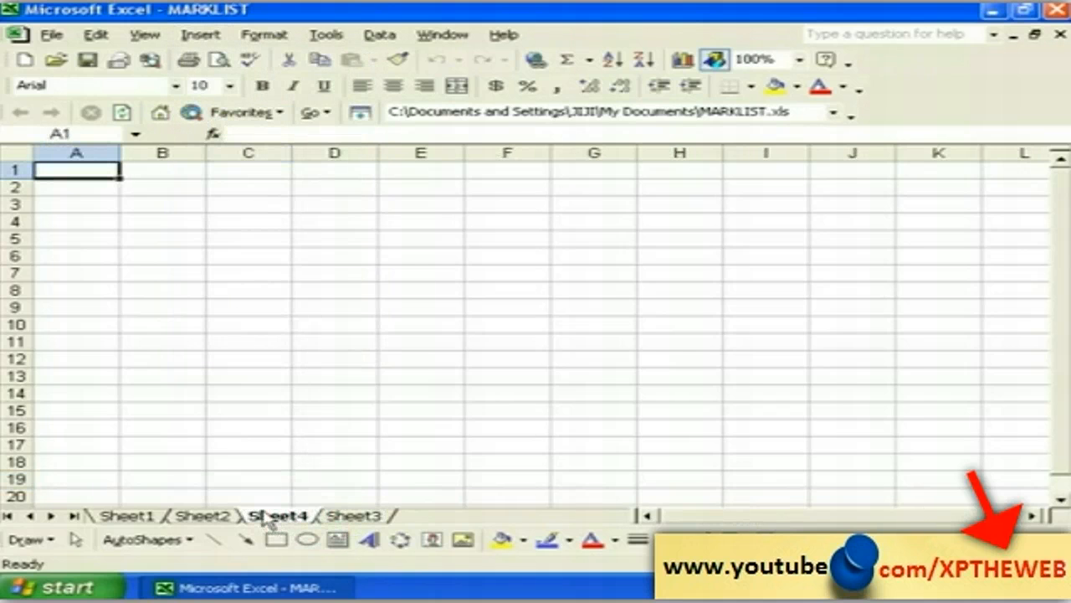
left_click(194, 517)
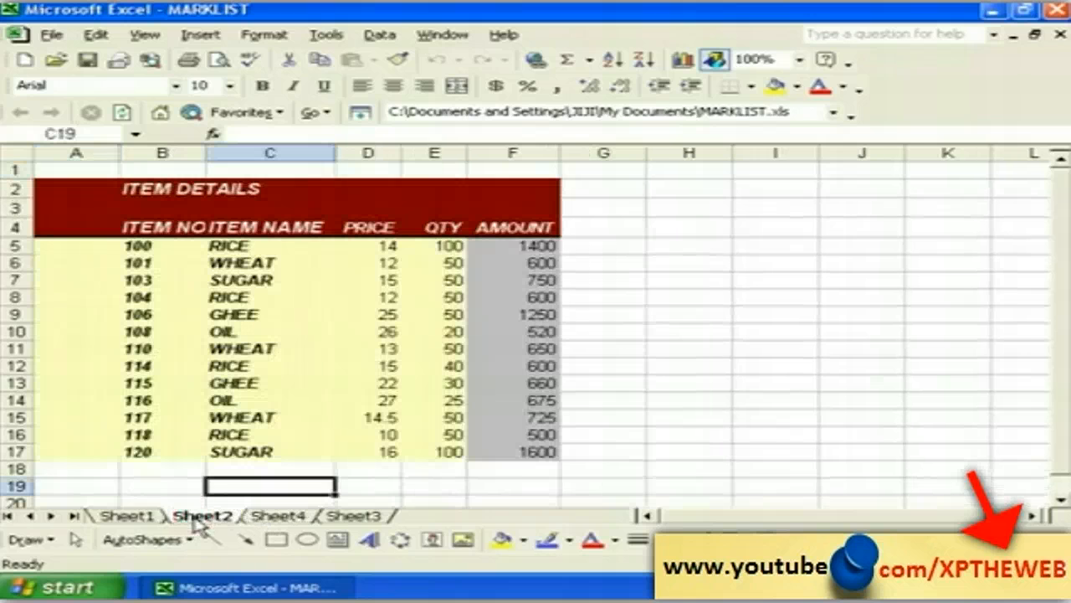
left_click(153, 517)
left_click(201, 517)
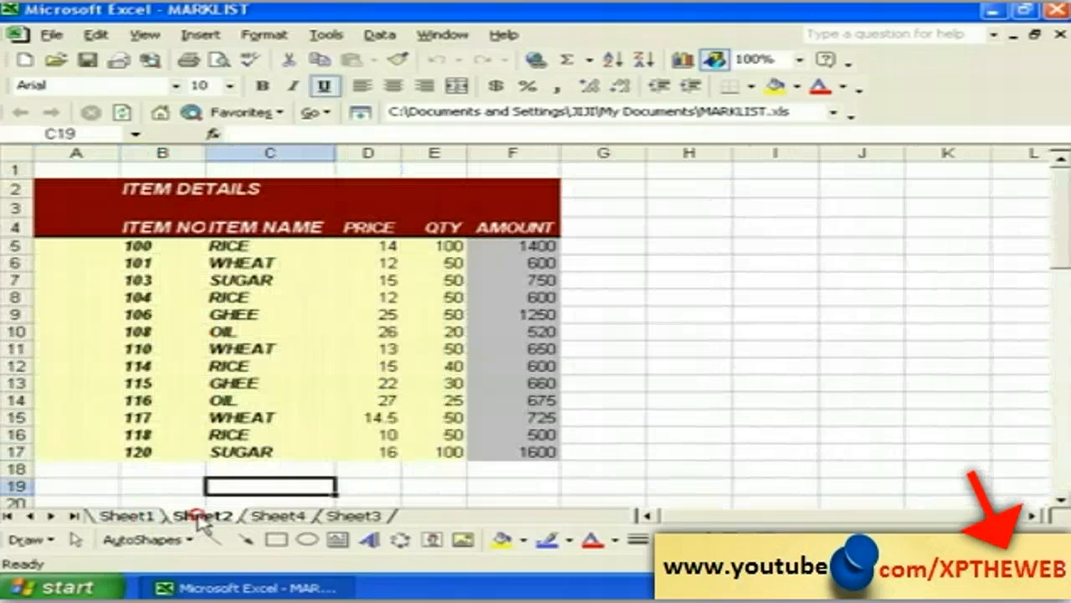
left_click(289, 517)
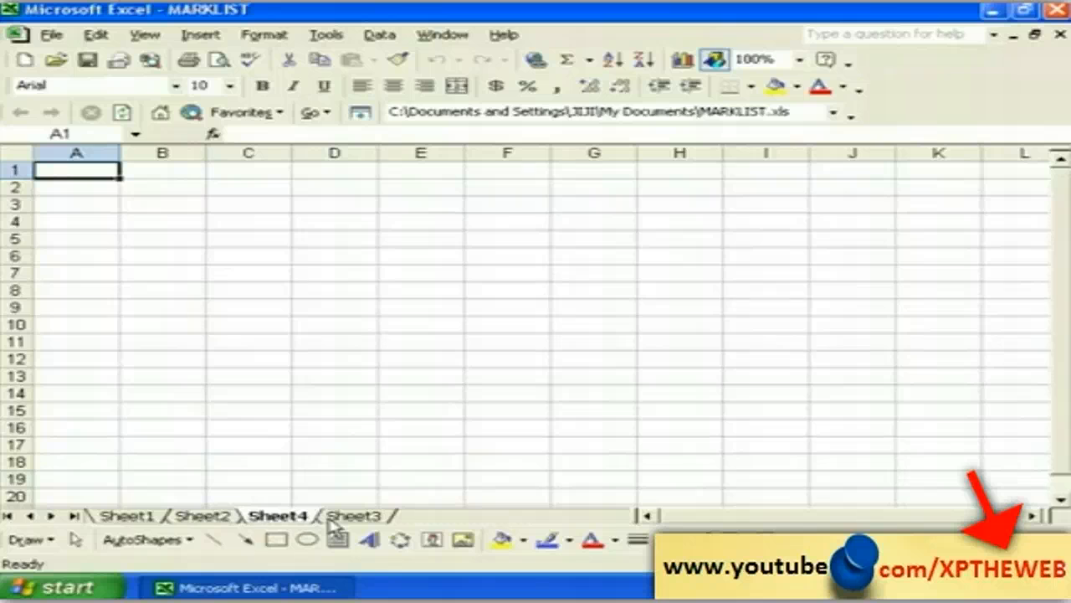
left_click(355, 517)
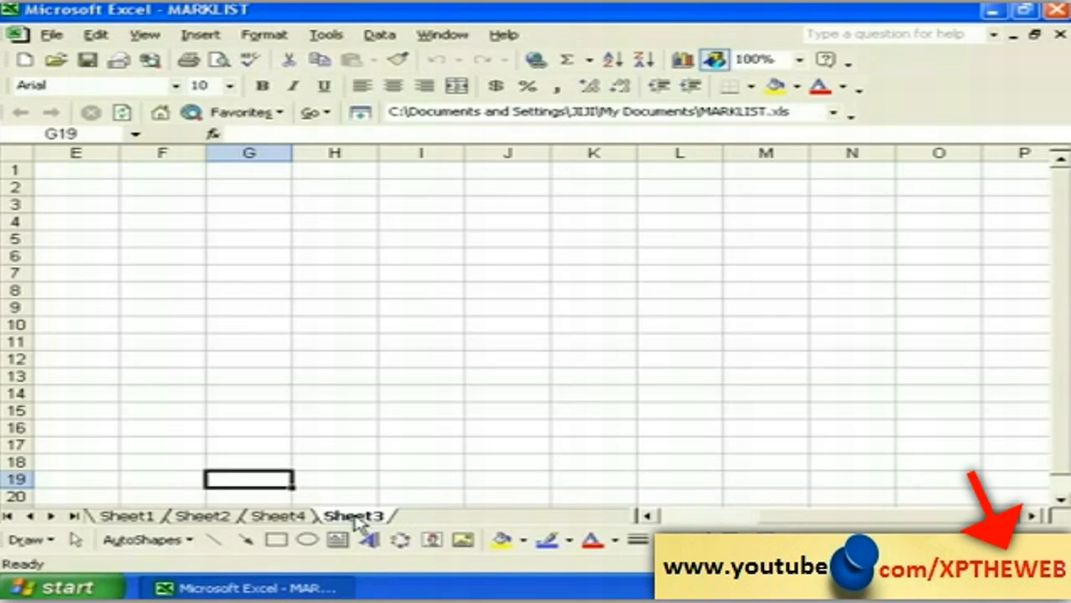
Step: Delete Sheet3 from its tab menu and confirm the deletion
right_click(355, 519)
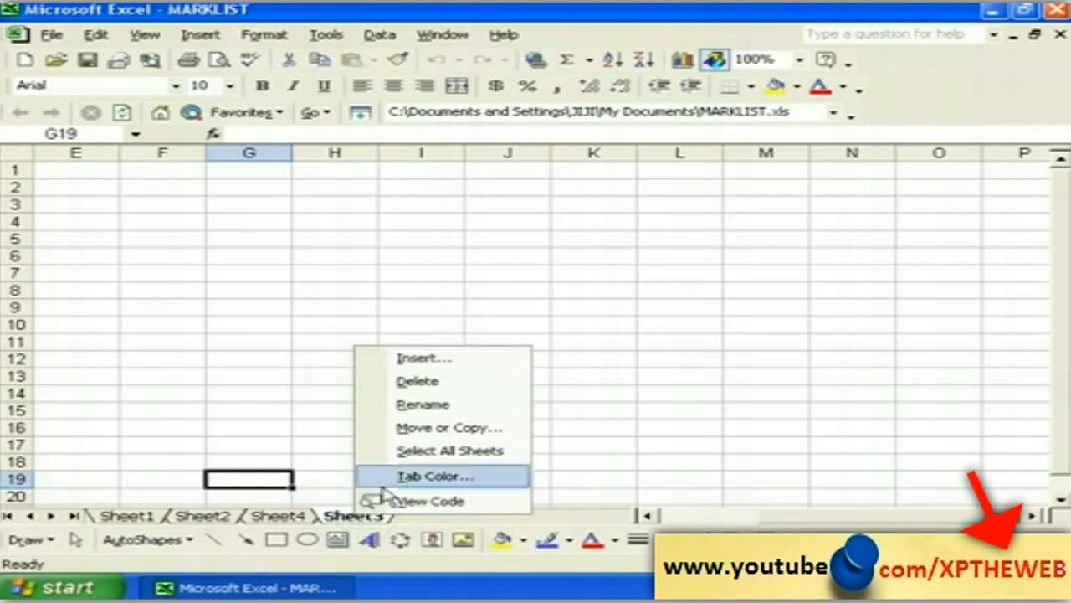
left_click(390, 382)
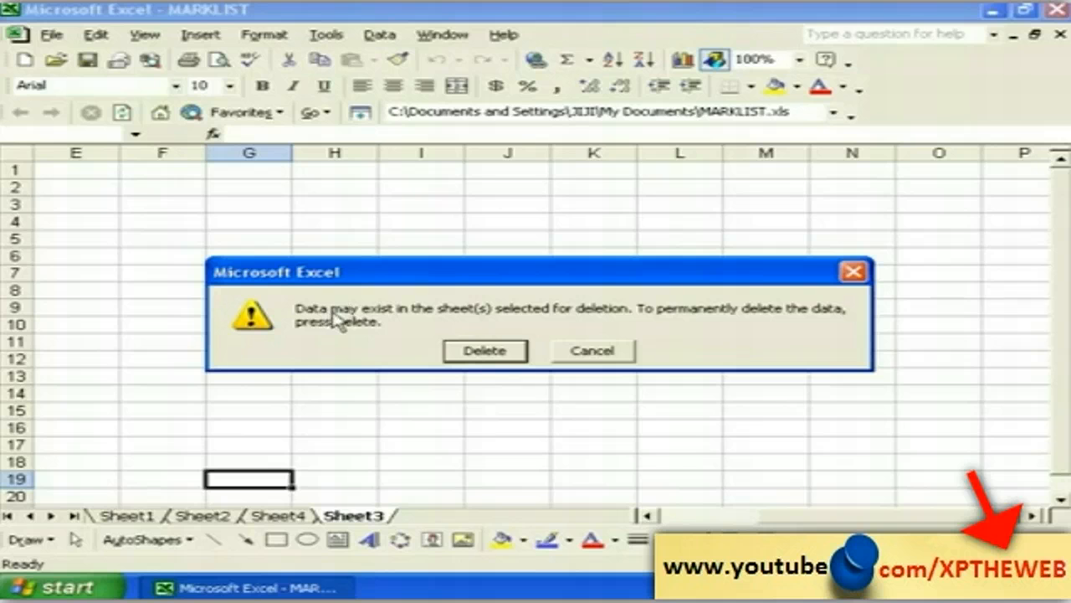
left_click(473, 351)
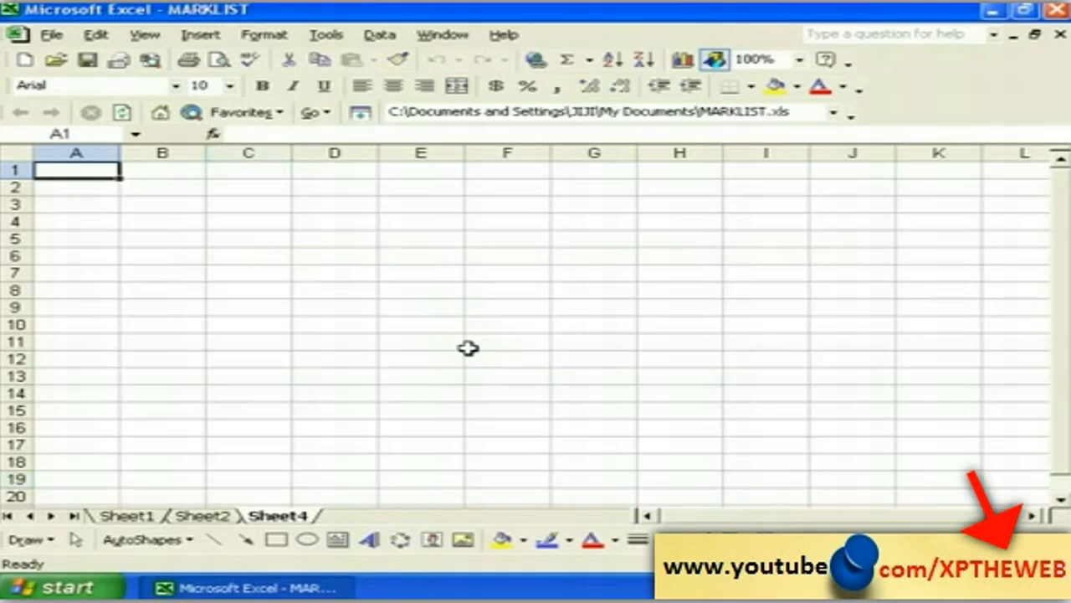
left_click(213, 430)
left_click(203, 517)
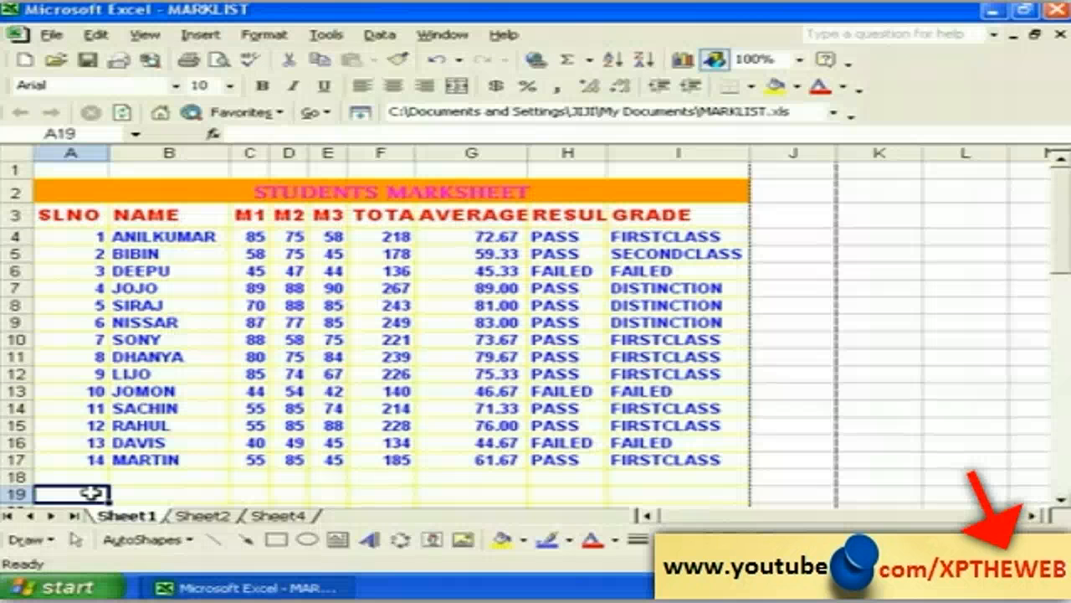
left_click(157, 494)
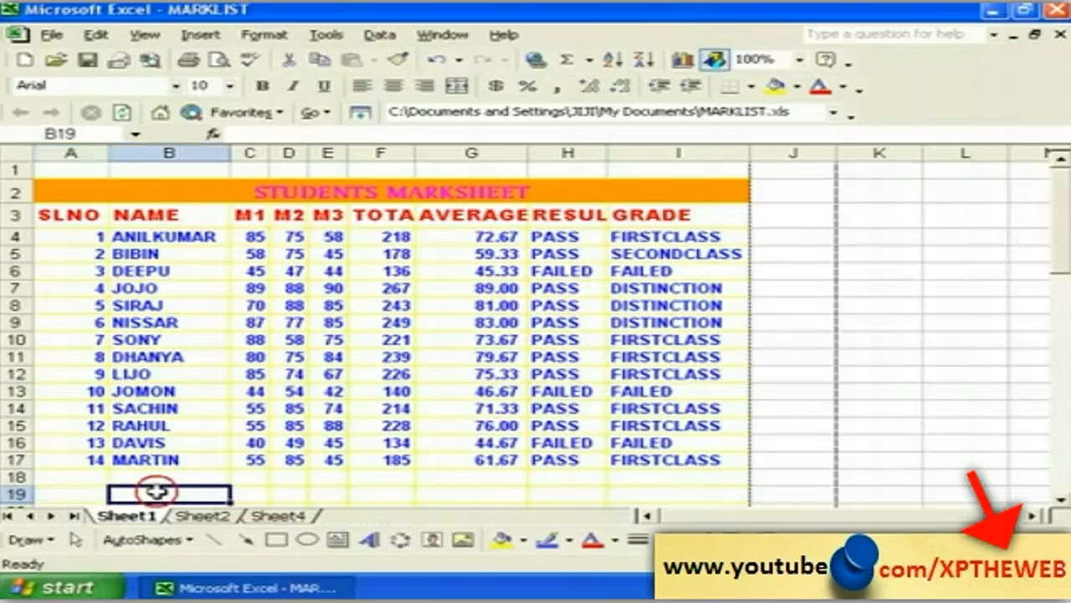
left_click(83, 493)
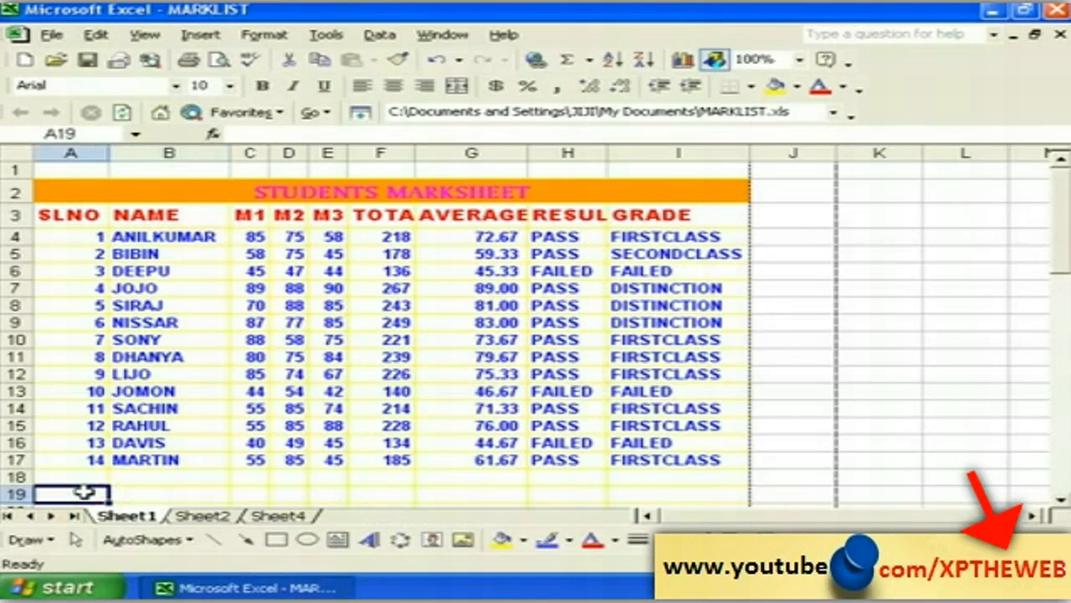
left_click(86, 475)
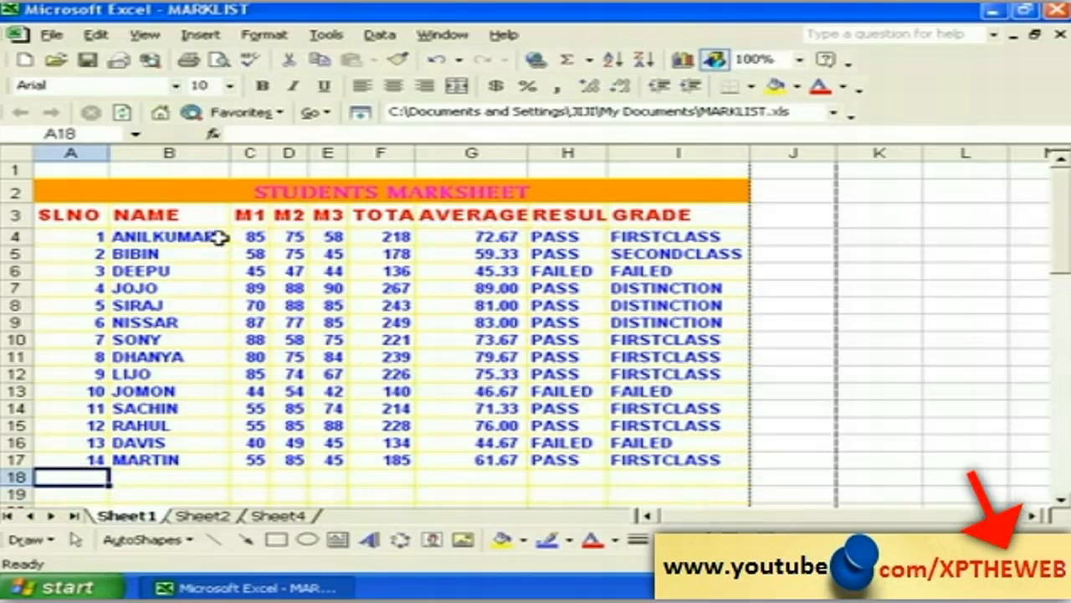
left_click(53, 35)
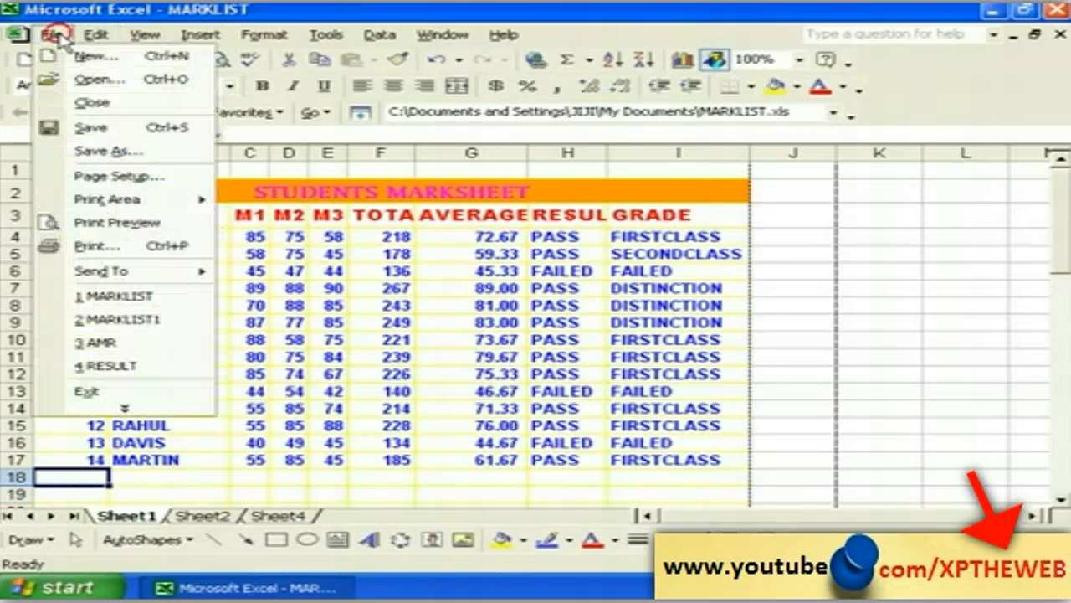
left_click(121, 222)
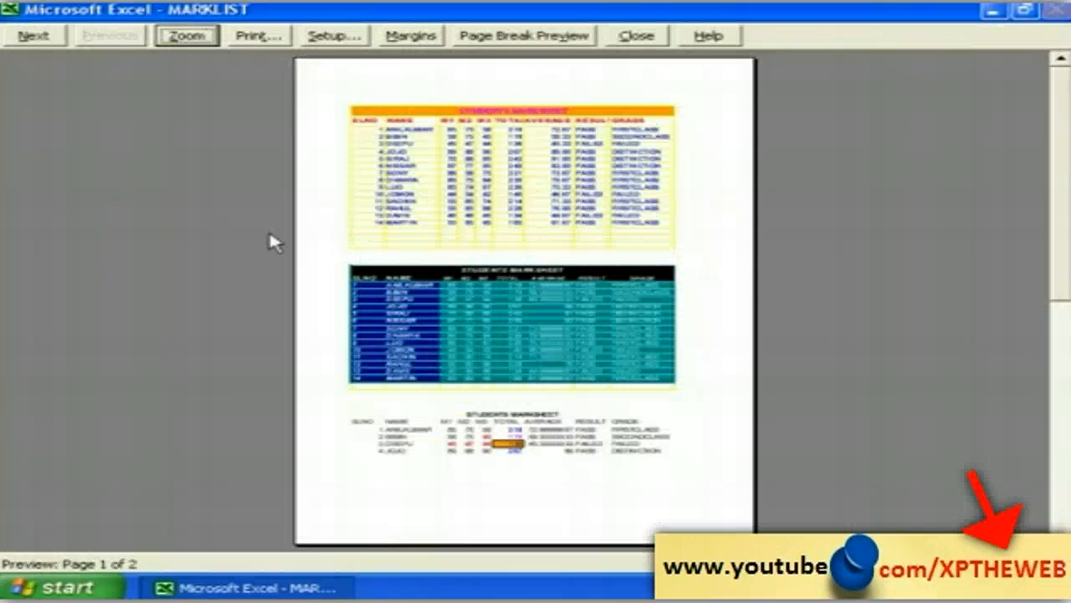
left_click(462, 211)
left_click(490, 214)
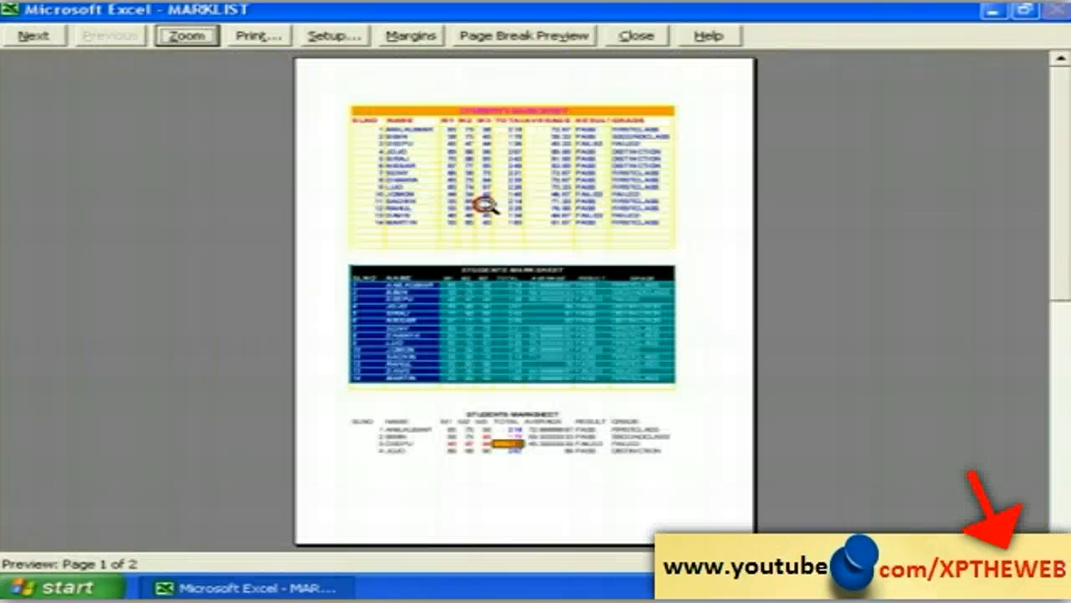
left_click(472, 360)
left_click(468, 363)
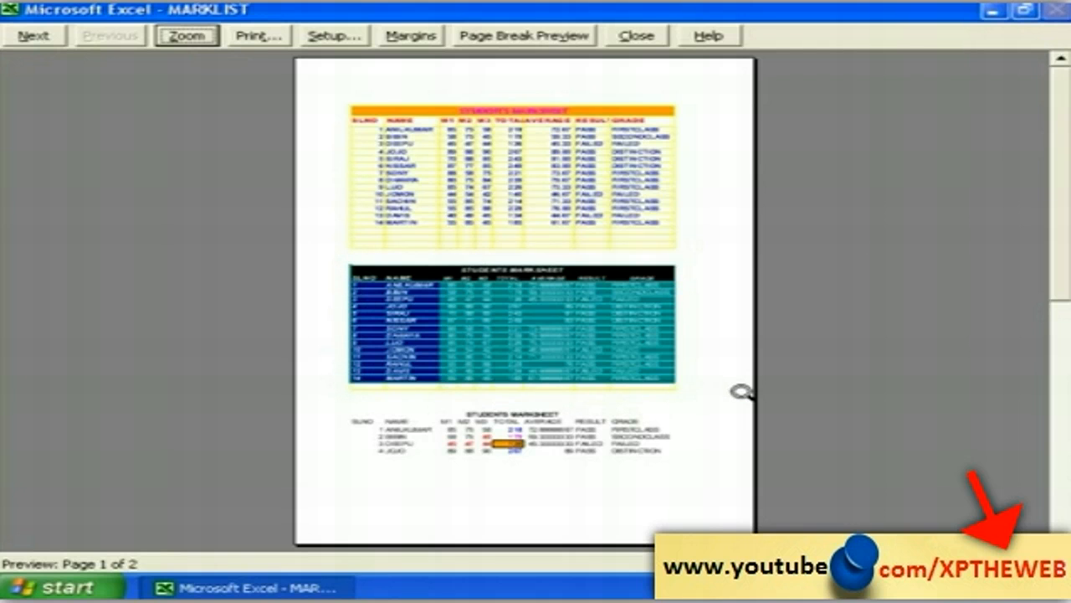
left_click(637, 37)
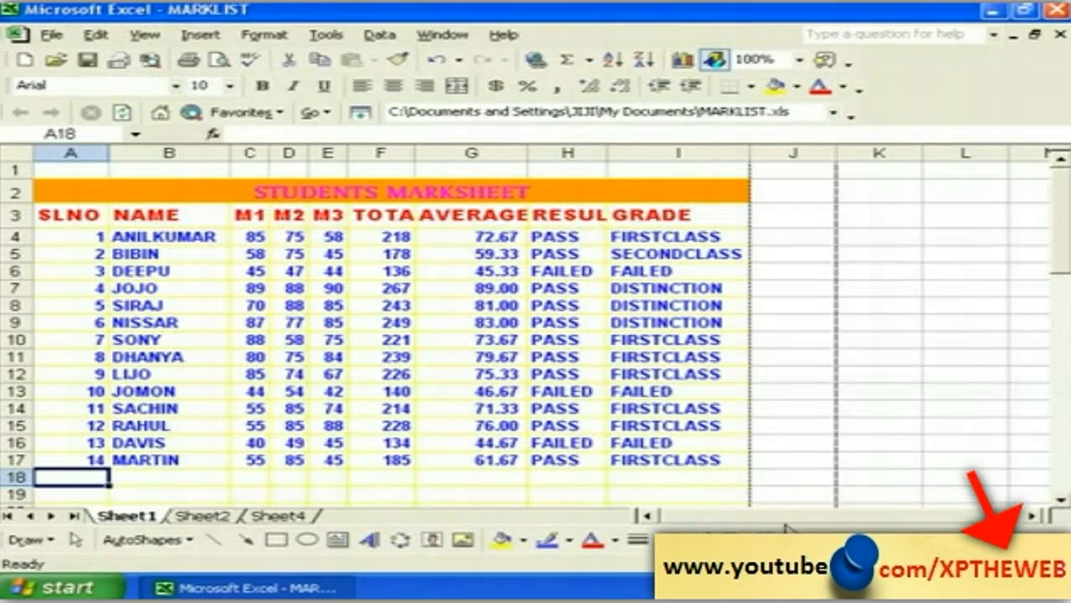
Step: Insert a page break above row 19, below the first marksheet table
left_click(1061, 501)
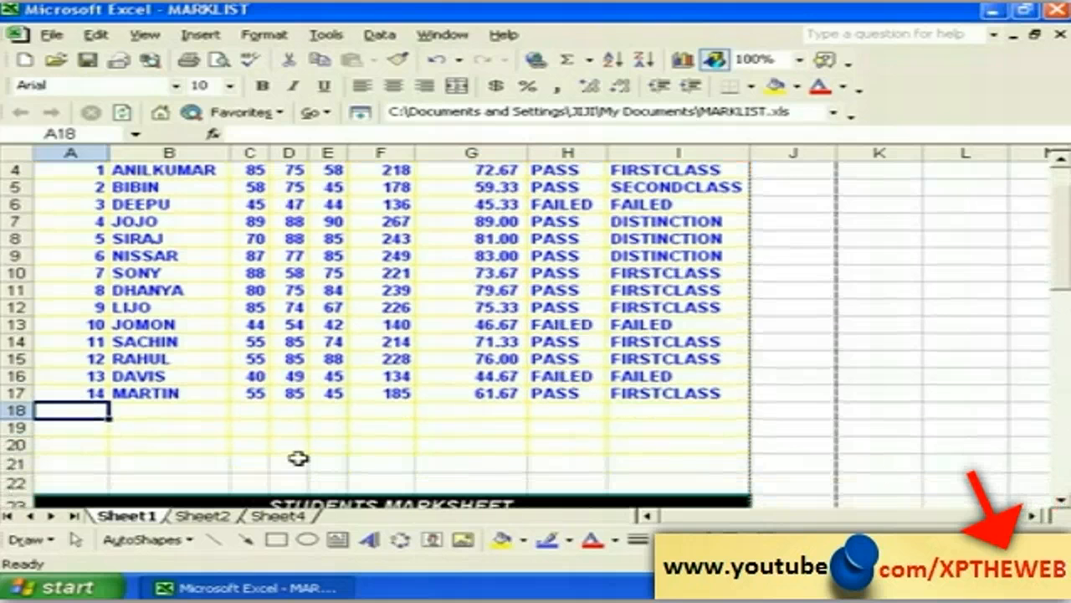
left_click(16, 427)
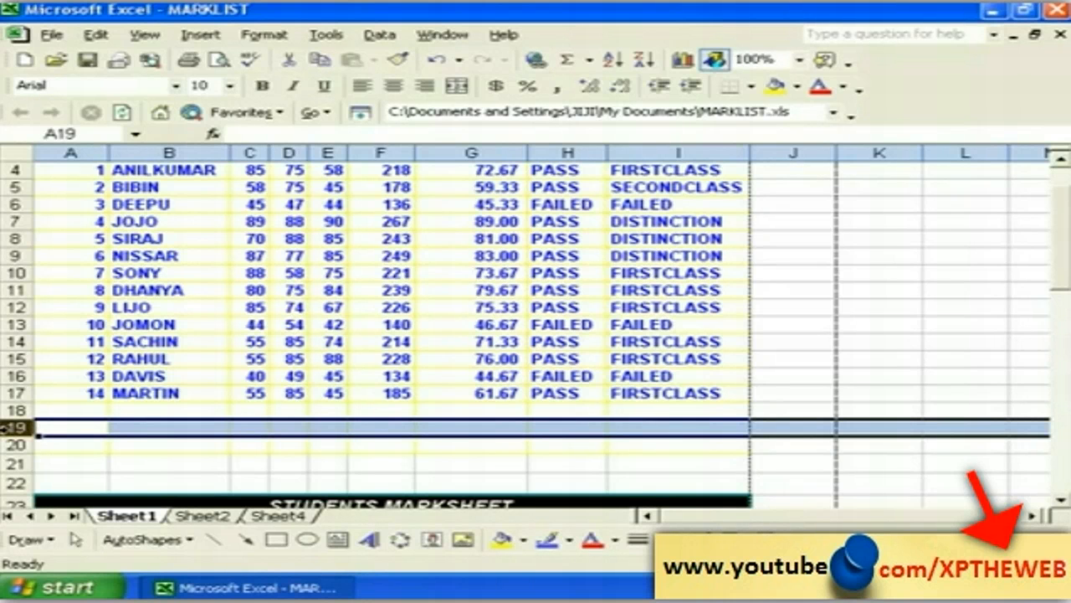
left_click(200, 35)
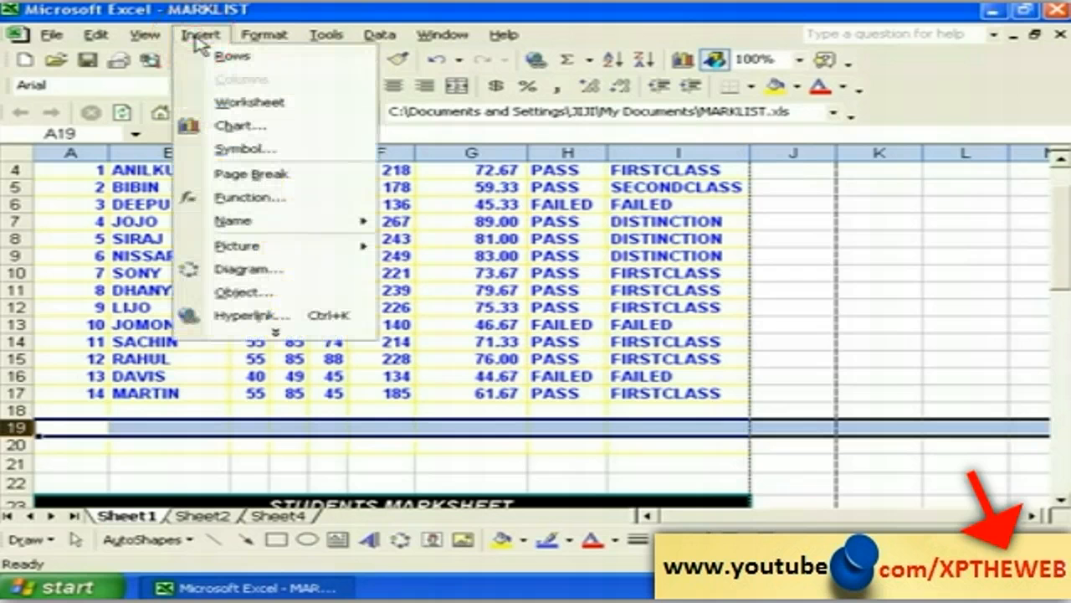
left_click(259, 178)
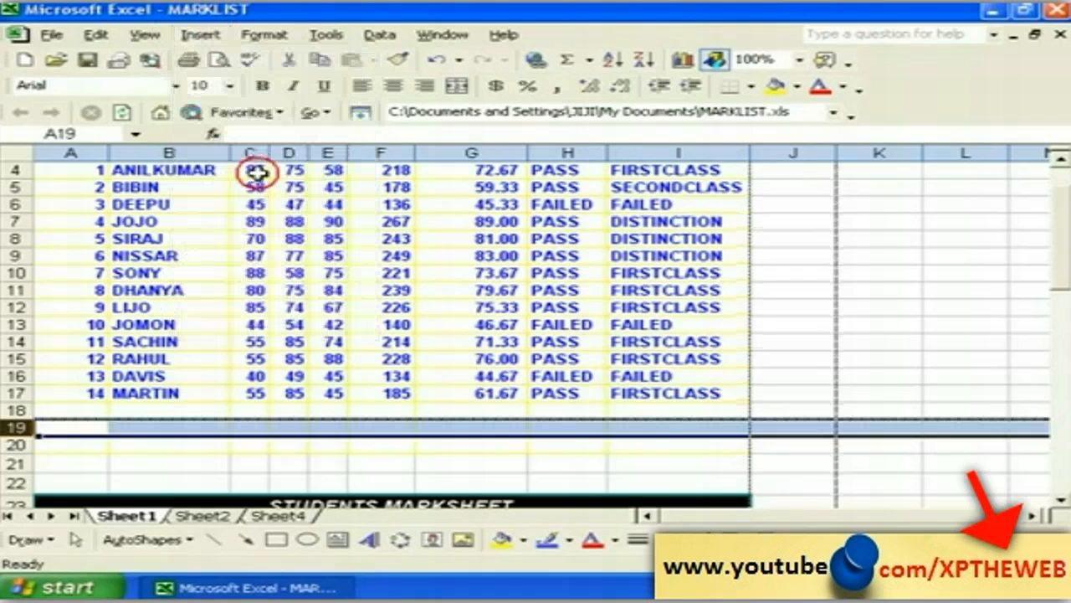
left_click(127, 456)
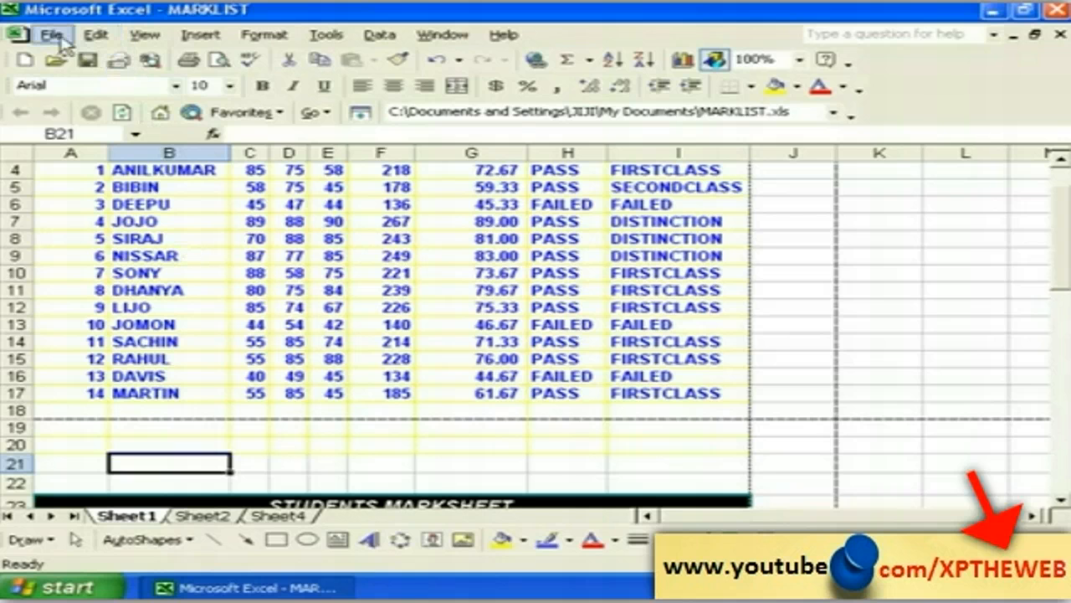
Step: Check the four-page layout in Print Preview, zooming in and out, then close it
left_click(53, 36)
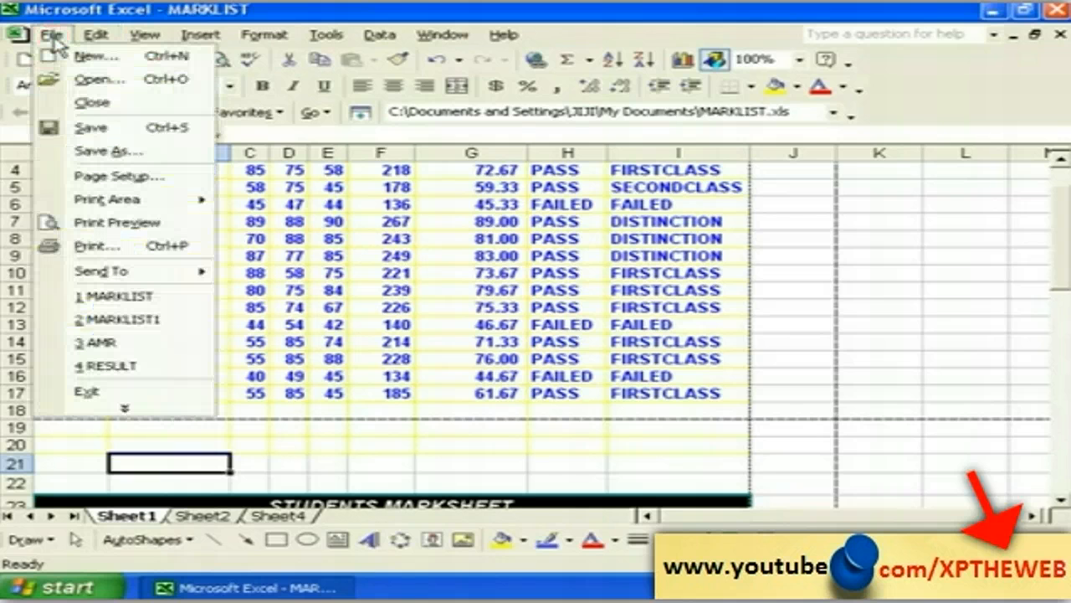
left_click(122, 221)
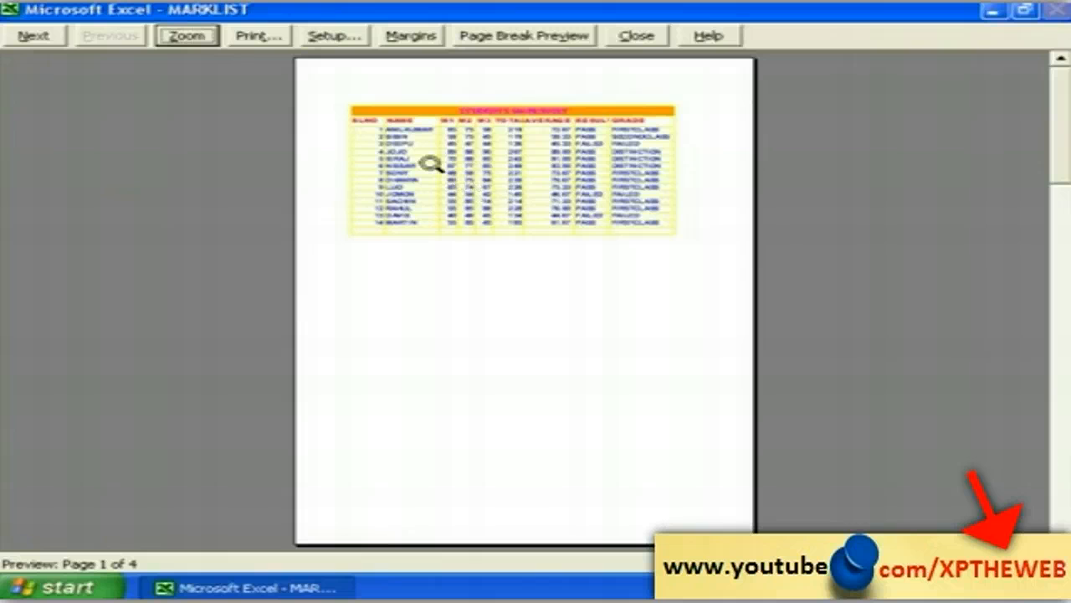
left_click(430, 196)
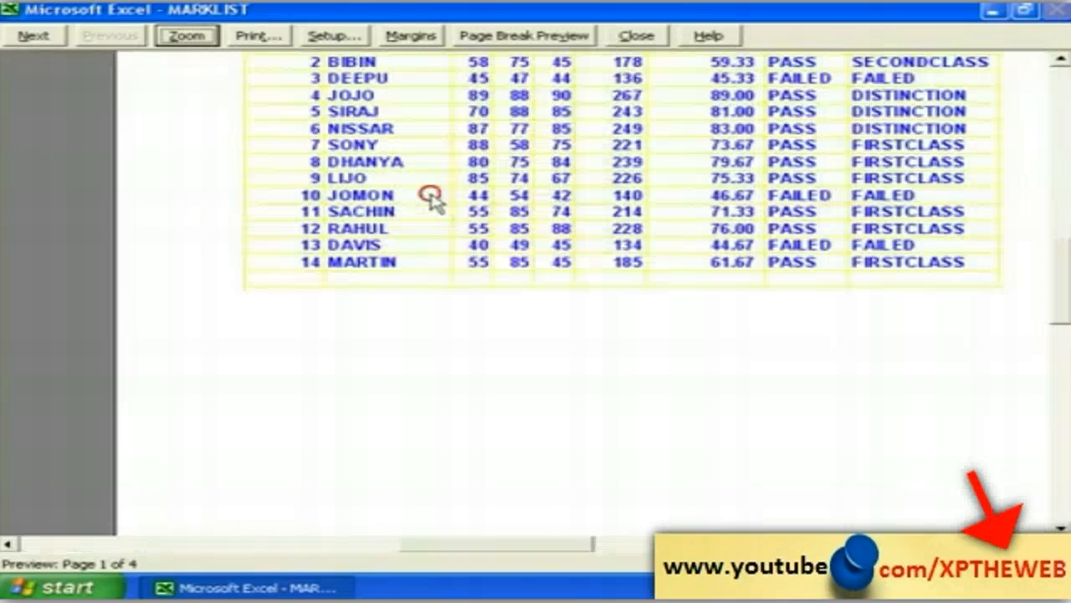
left_click(445, 194)
left_click(526, 131)
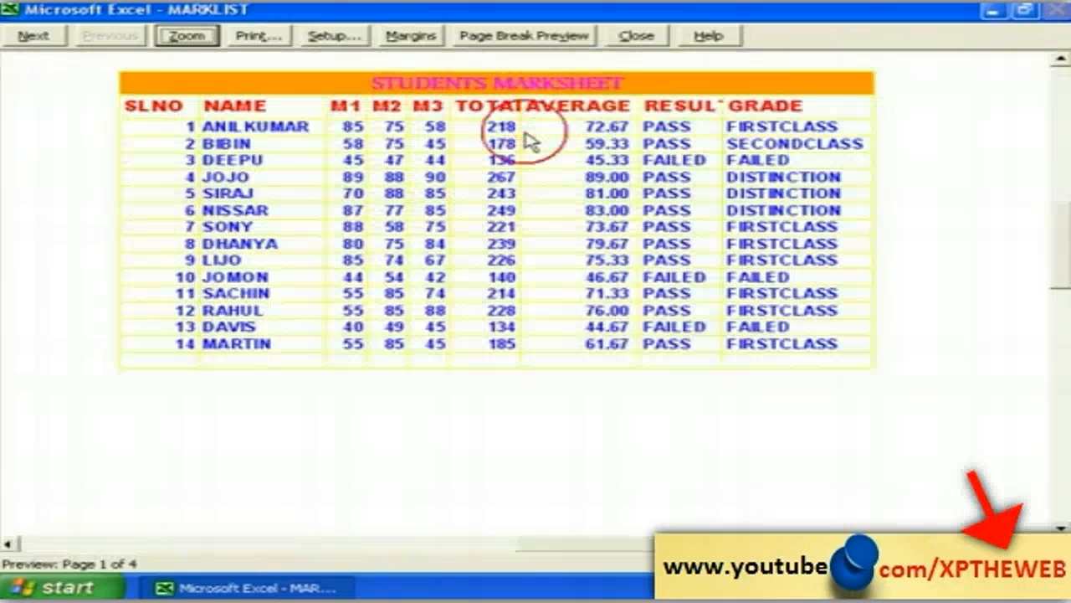
left_click(508, 189)
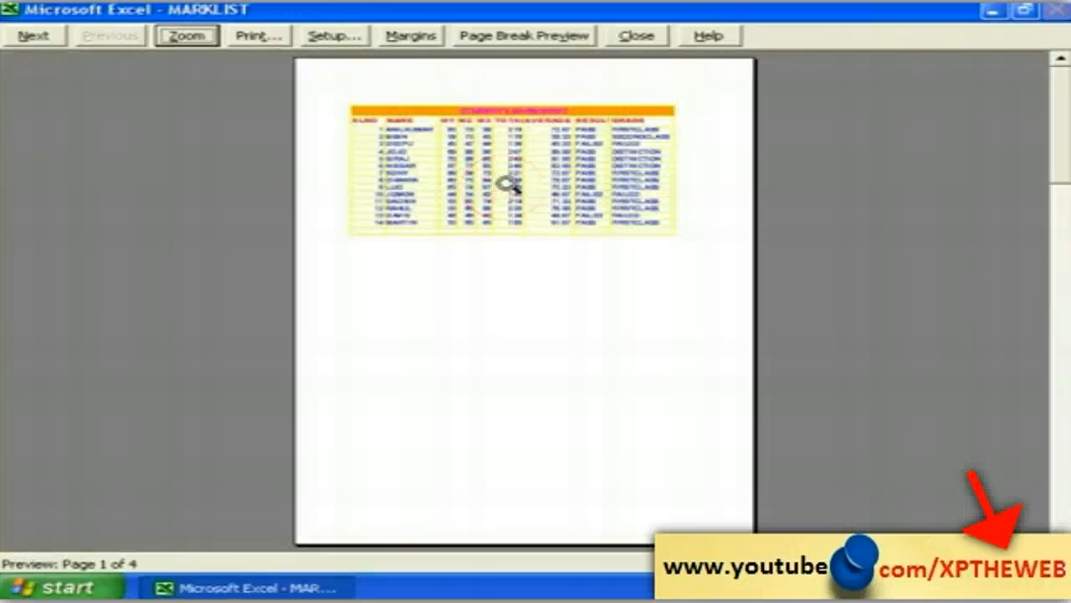
left_click(639, 37)
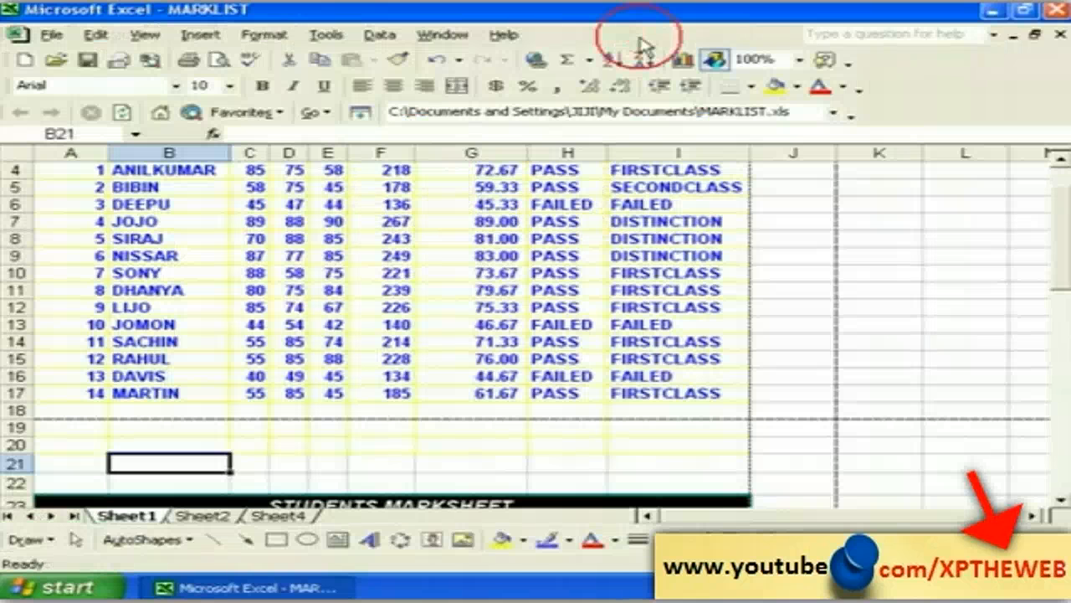
left_click(1059, 499)
left_click(1060, 500)
left_click(1059, 500)
left_click(1059, 499)
Step: Insert a page break above row 40 before the second marksheet table
left_click_drag(1058, 496, 1058, 497)
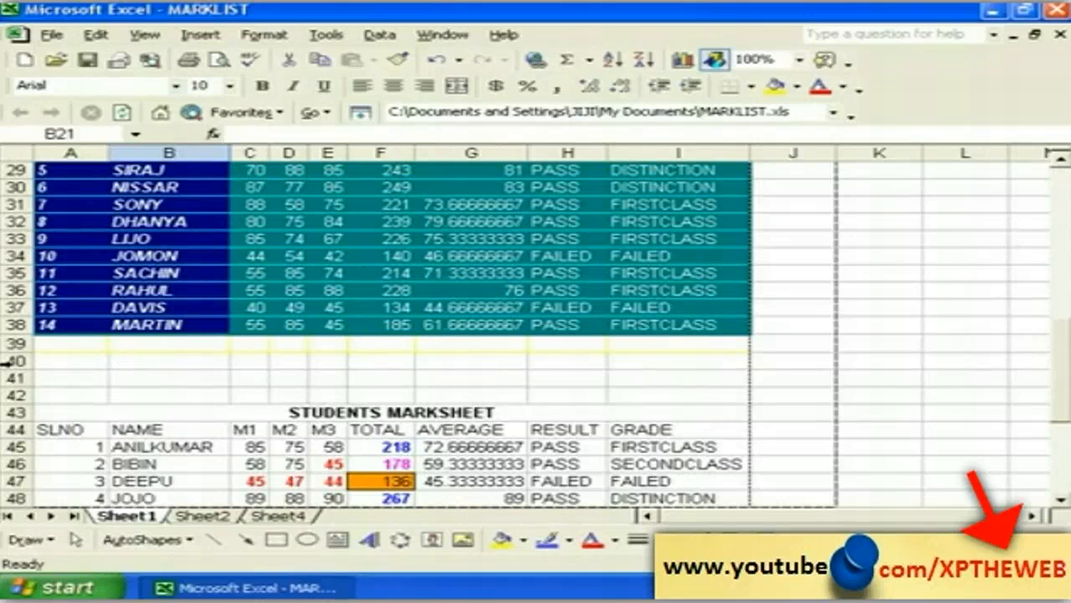
left_click(10, 361)
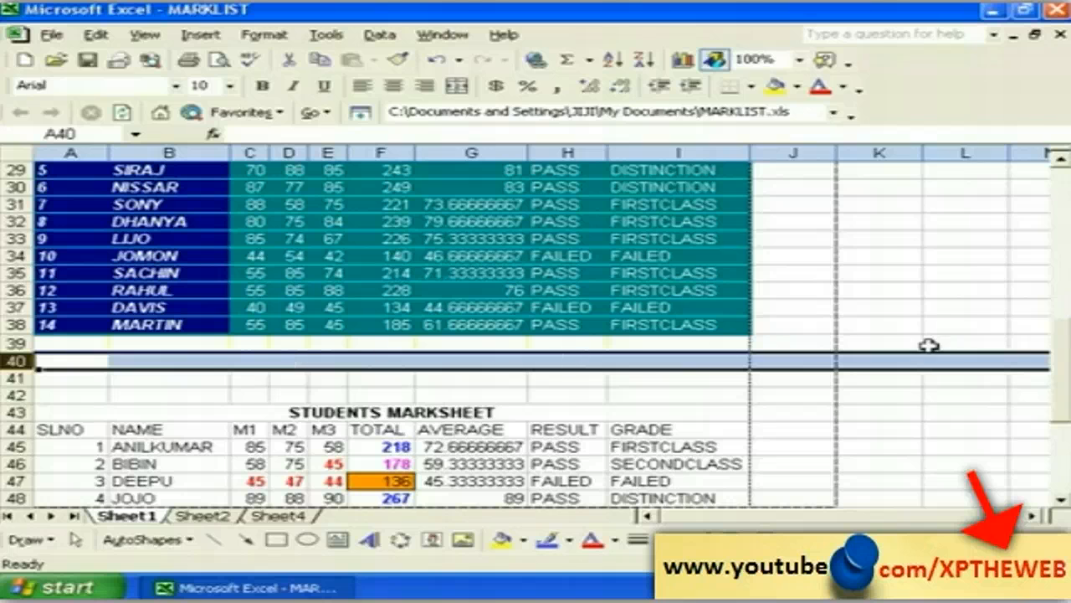
left_click(201, 37)
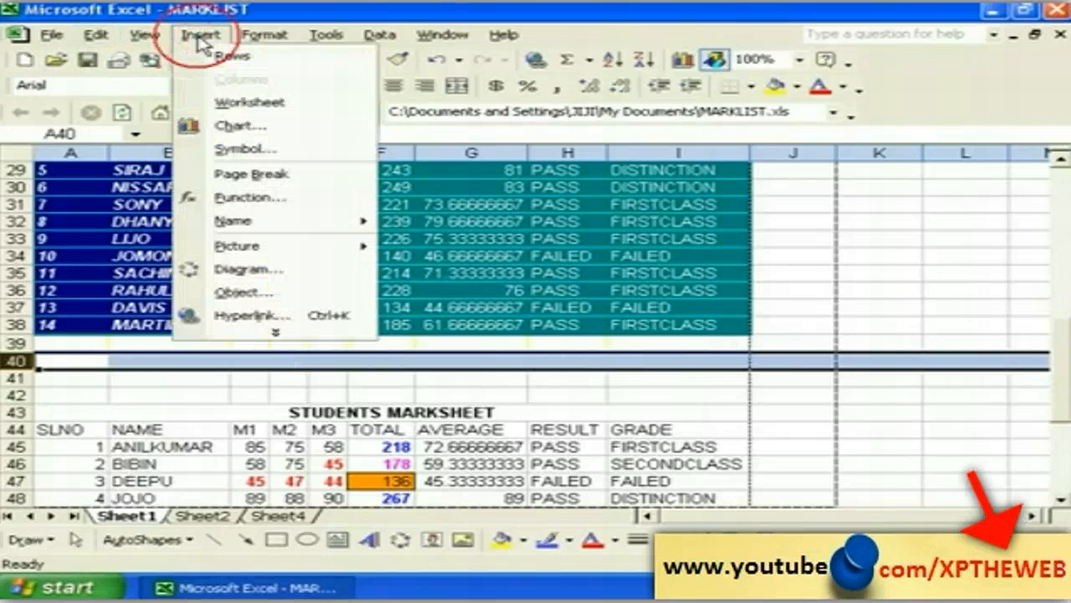
left_click(247, 176)
left_click(149, 390)
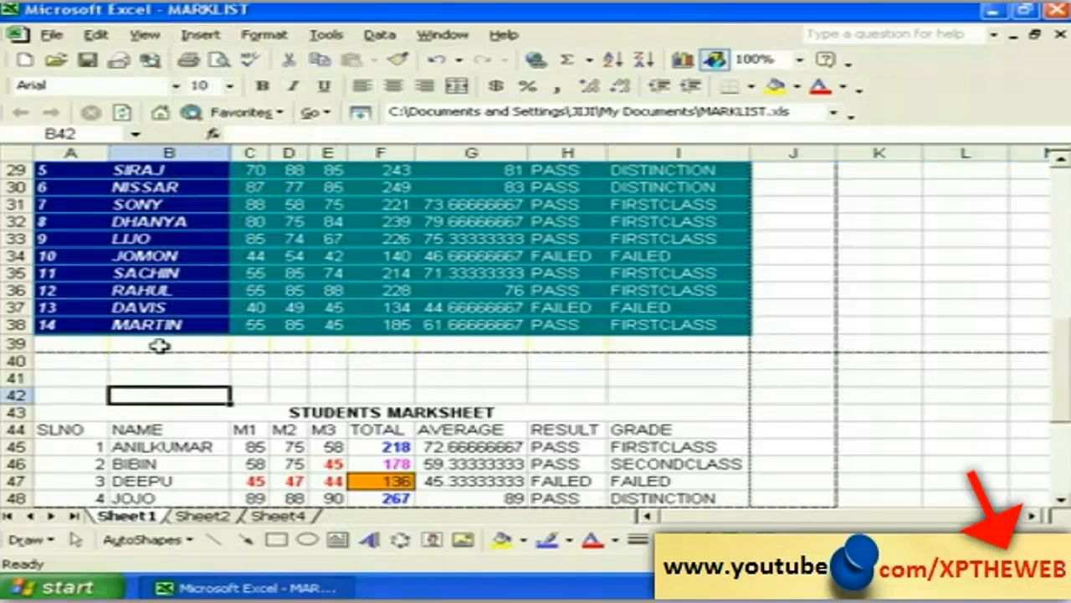
left_click(168, 274)
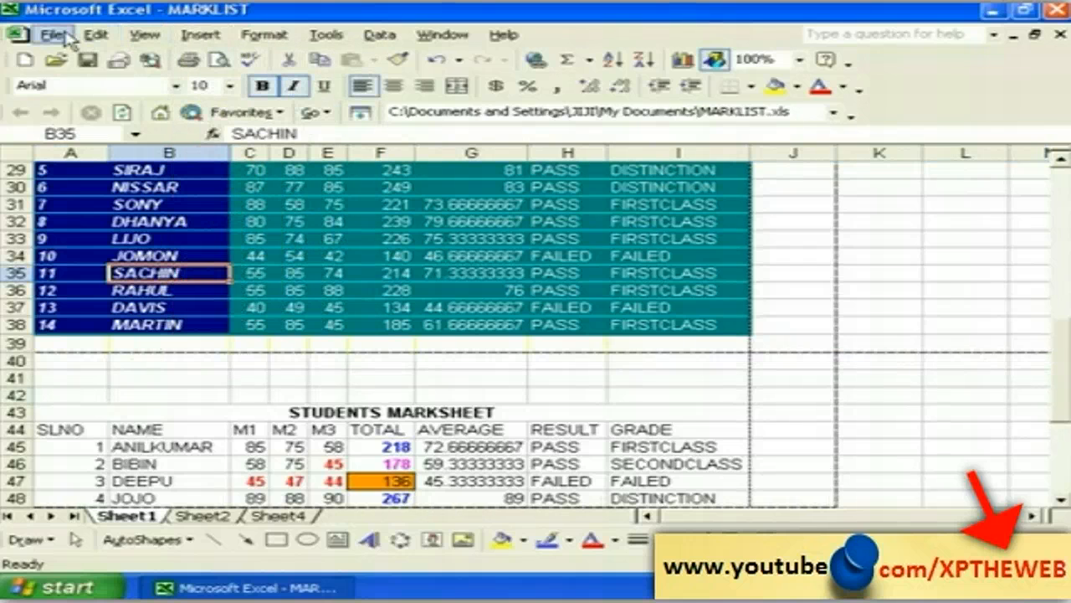
Step: Page through the six-page Print Preview, then close it
left_click(52, 35)
left_click(131, 220)
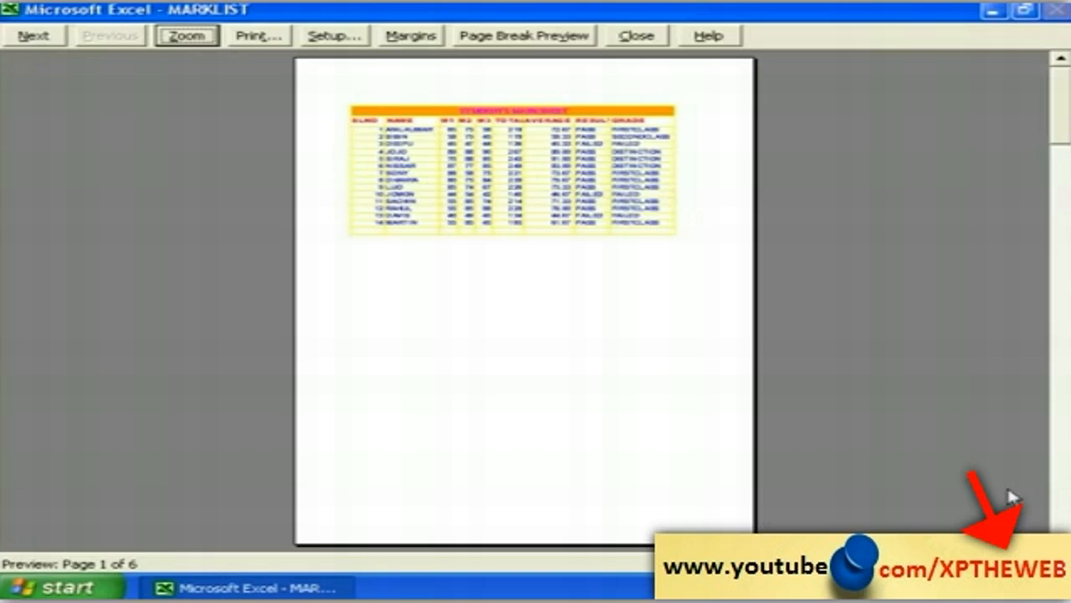
key("Page_Down")
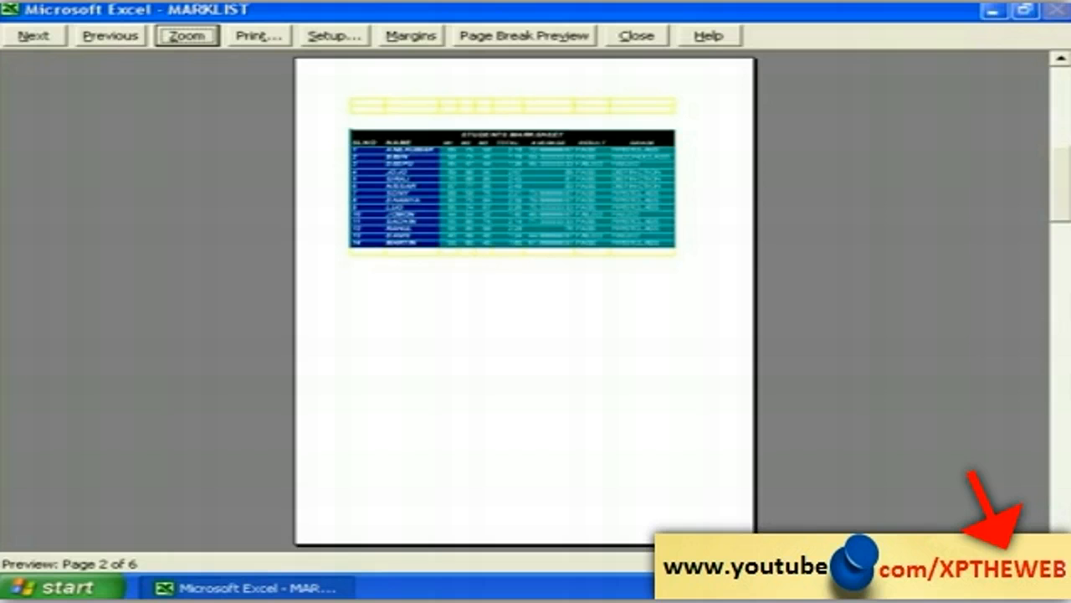
key("Page_Down")
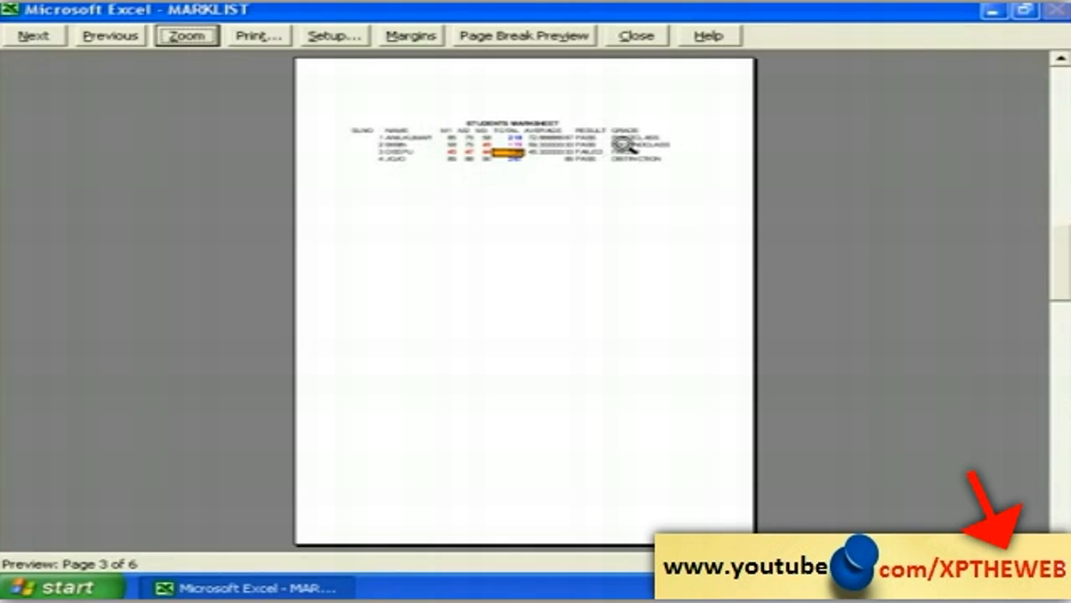
left_click(641, 37)
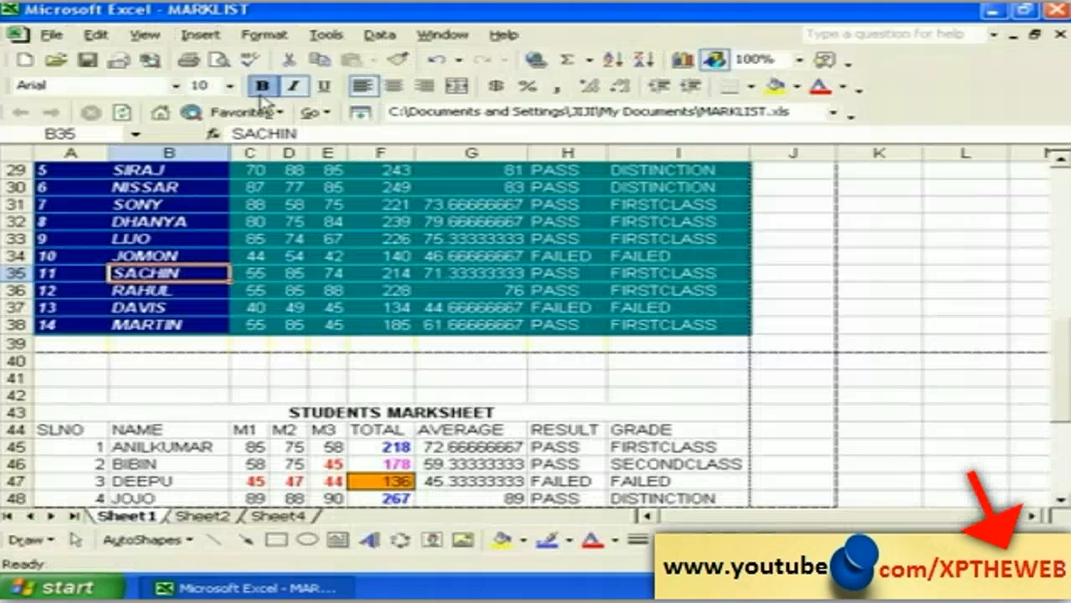
Step: Select row 40 and choose Remove Page Break from the Insert menu
left_click(200, 34)
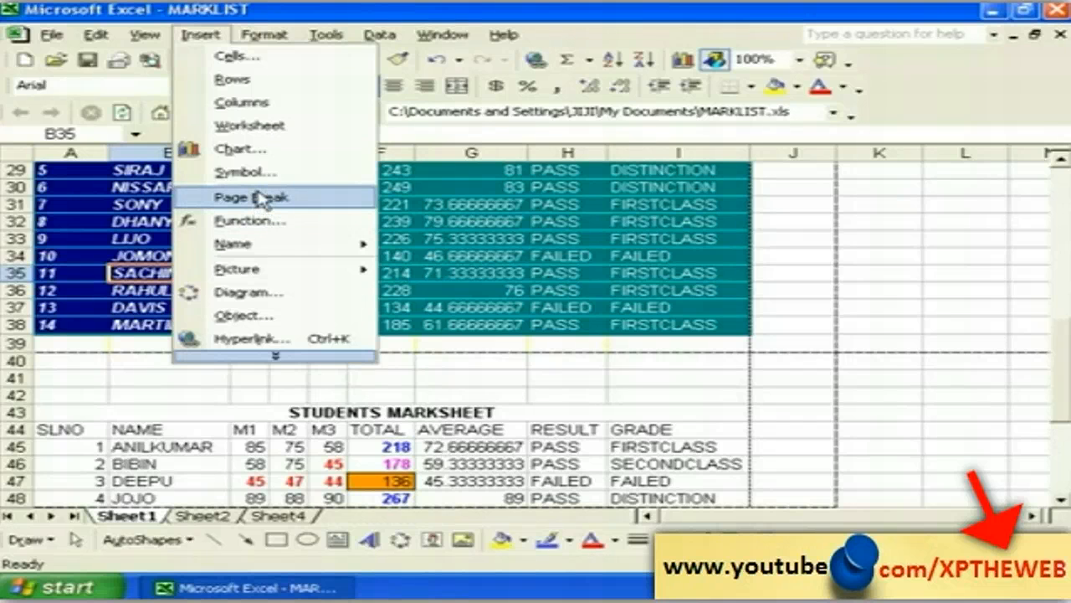
left_click(402, 381)
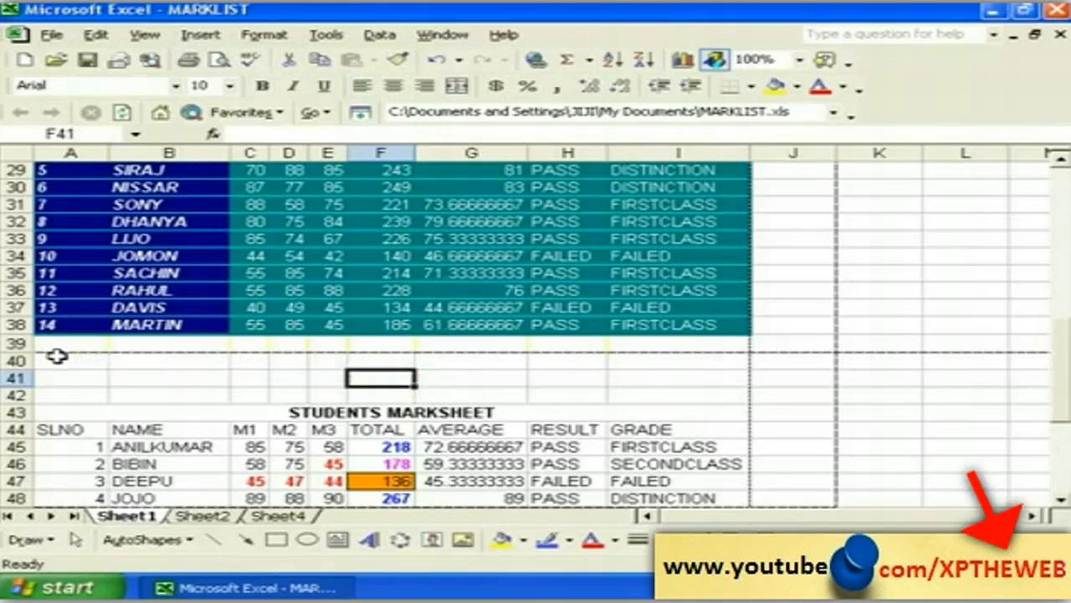
left_click(15, 360)
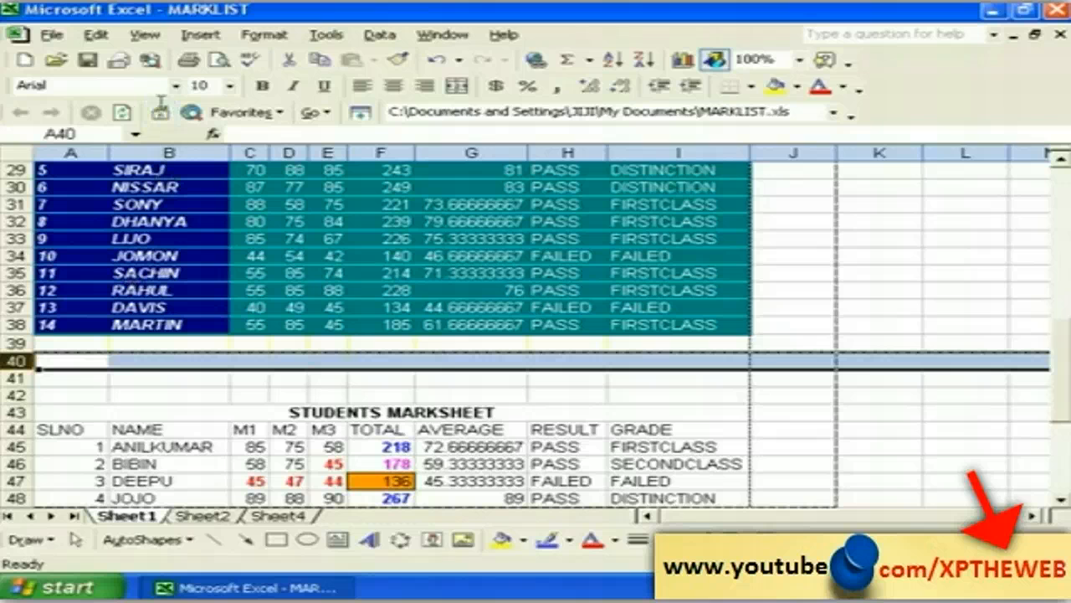
left_click(179, 36)
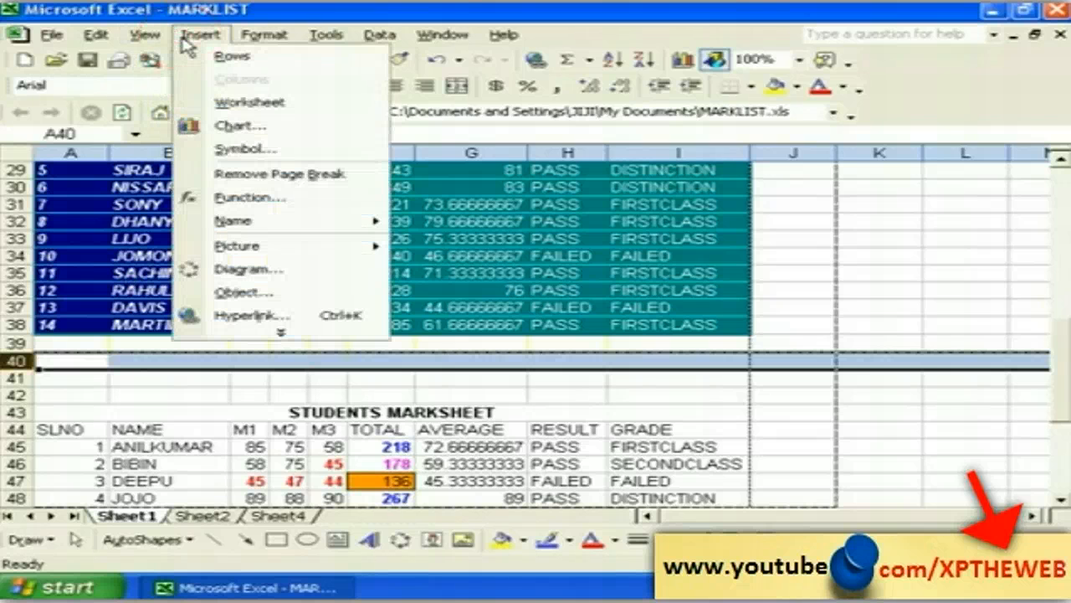
left_click(263, 175)
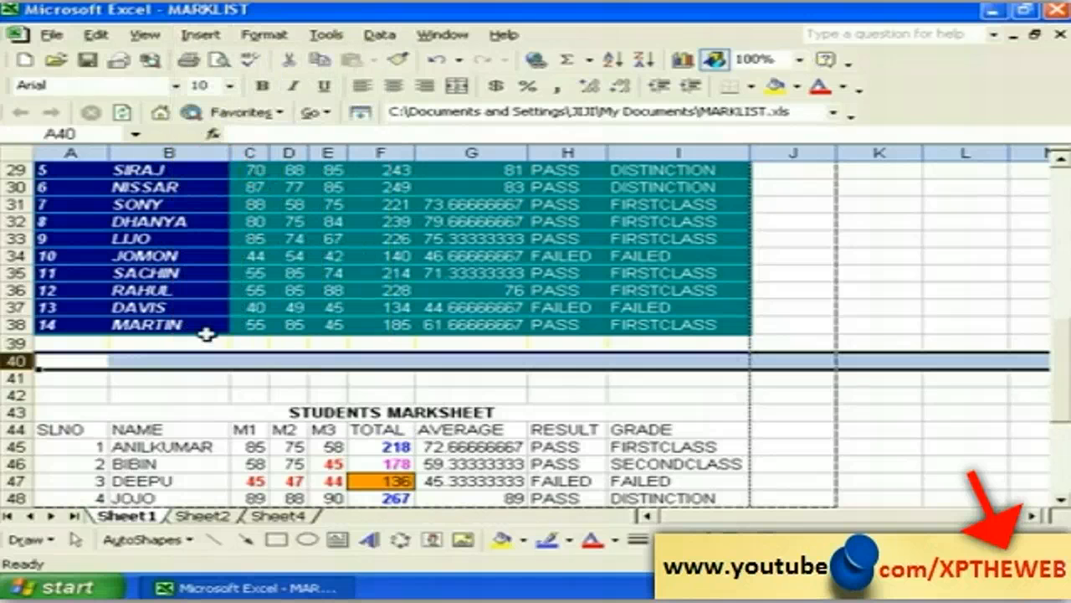
left_click(194, 392)
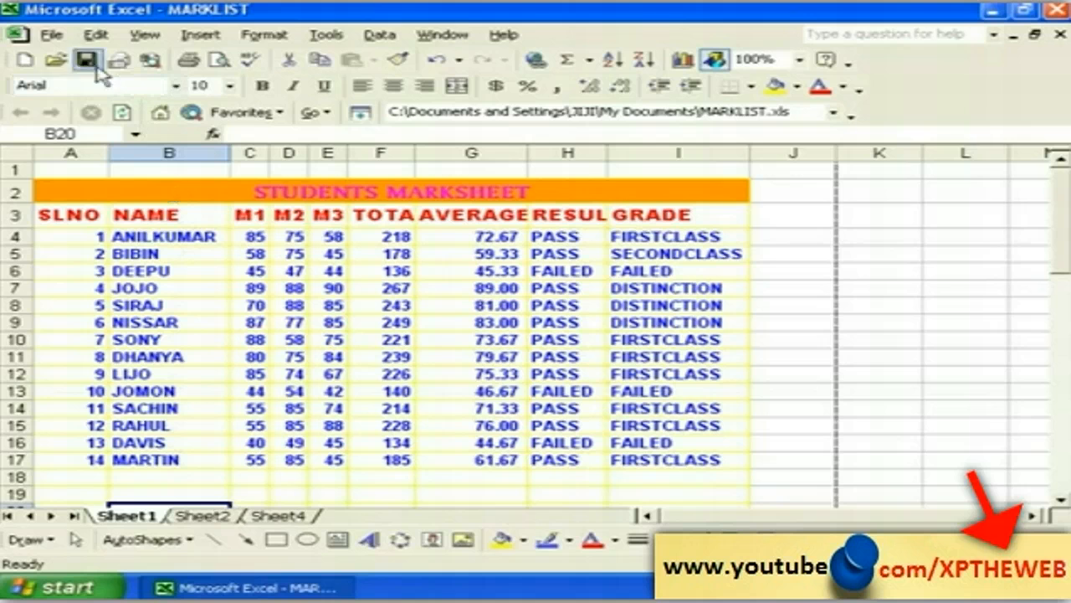
Step: Use the toolbar's Print Preview to see both mark tables on page 1 of 2
left_click(50, 34)
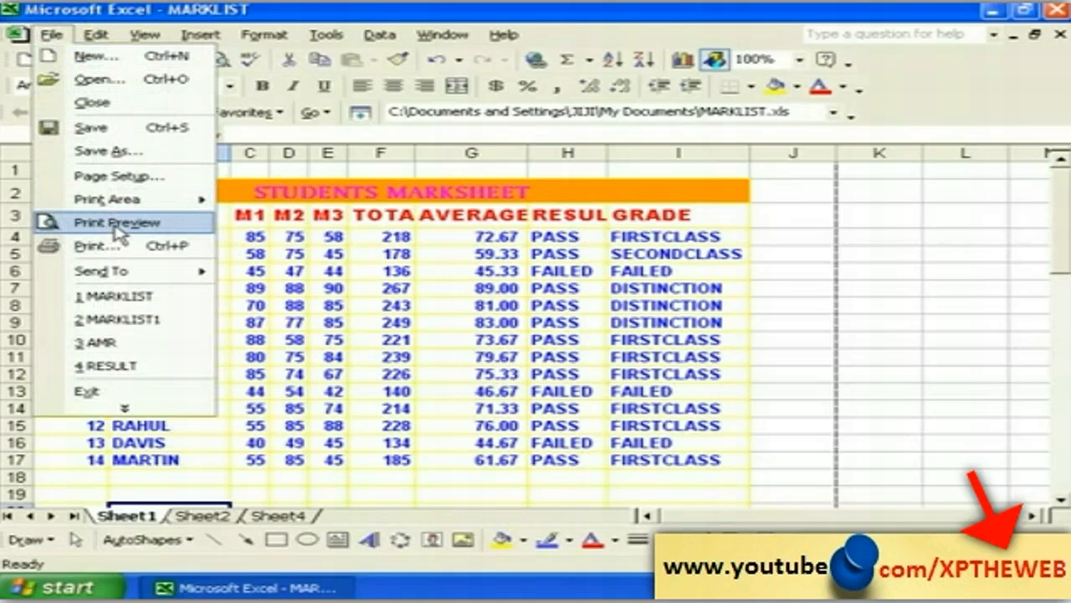
left_click(289, 339)
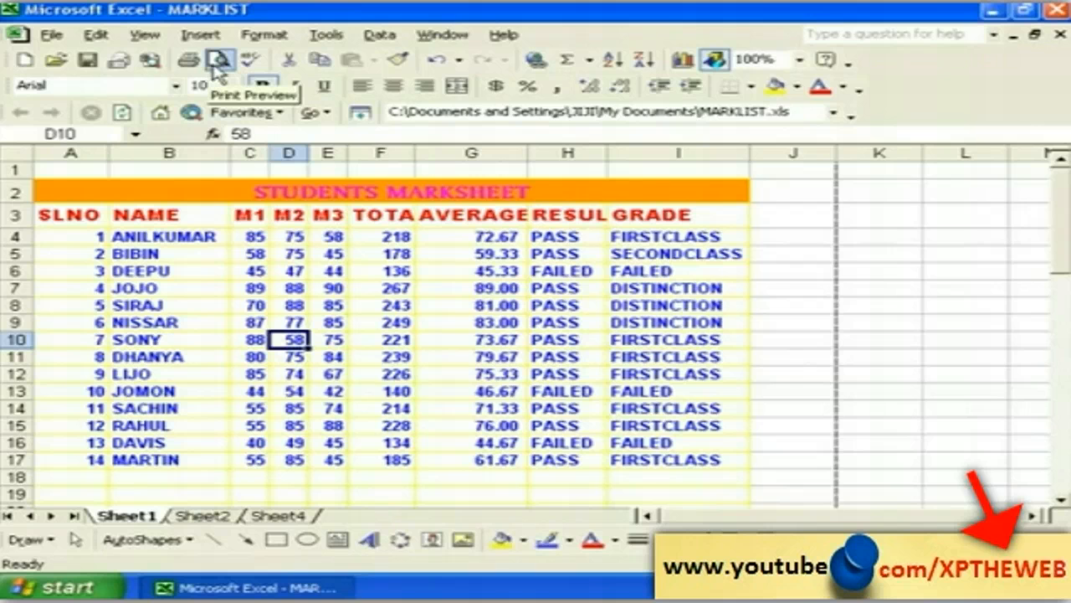
left_click(218, 61)
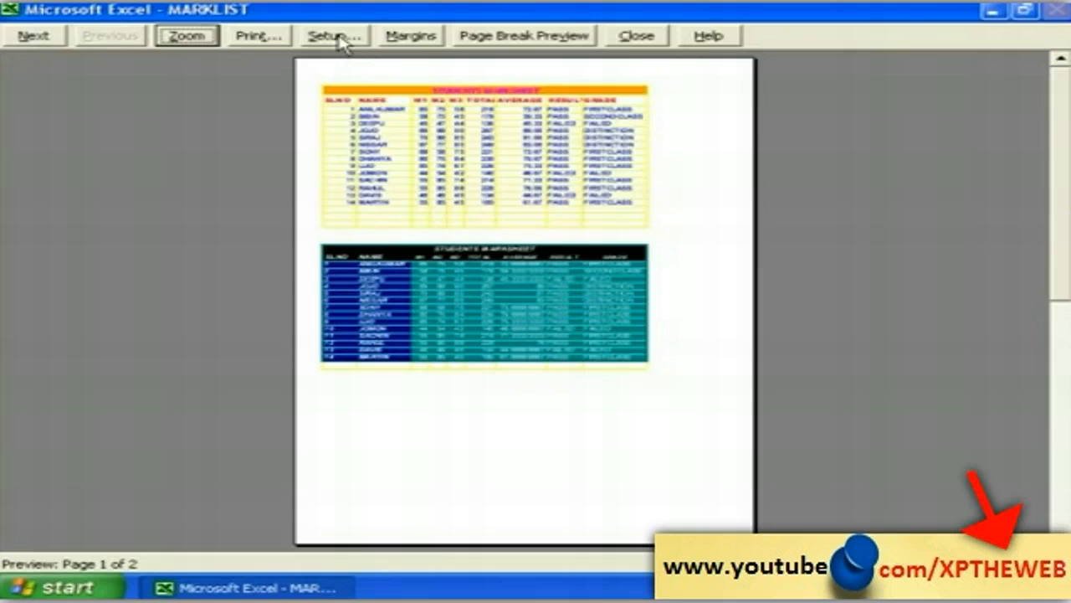
Step: Switch the page orientation to Landscape, giving a 3-page print preview
left_click(339, 37)
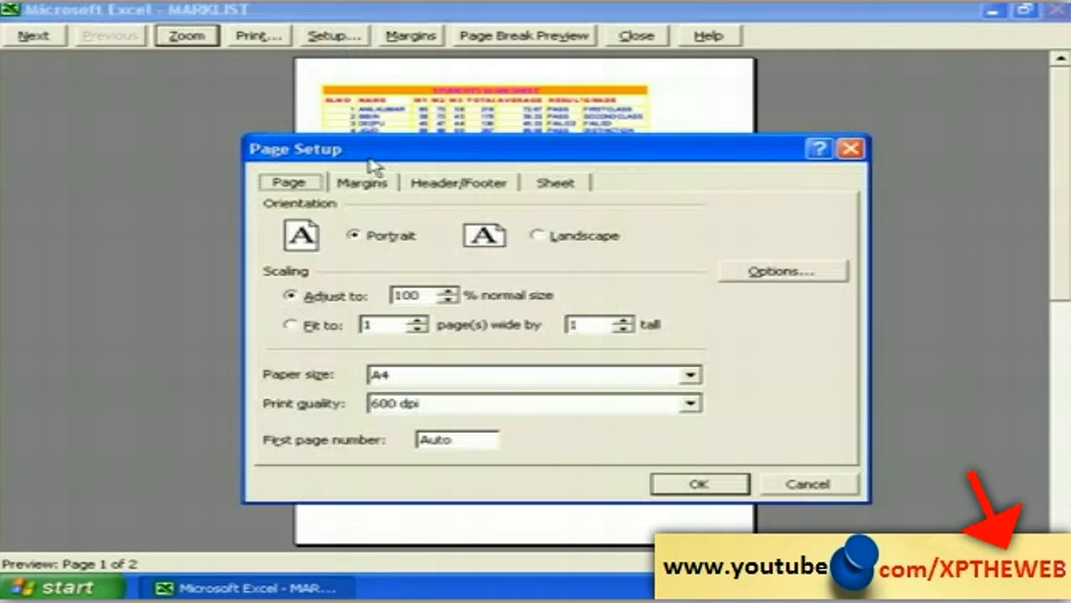
left_click_drag(358, 156, 291, 152)
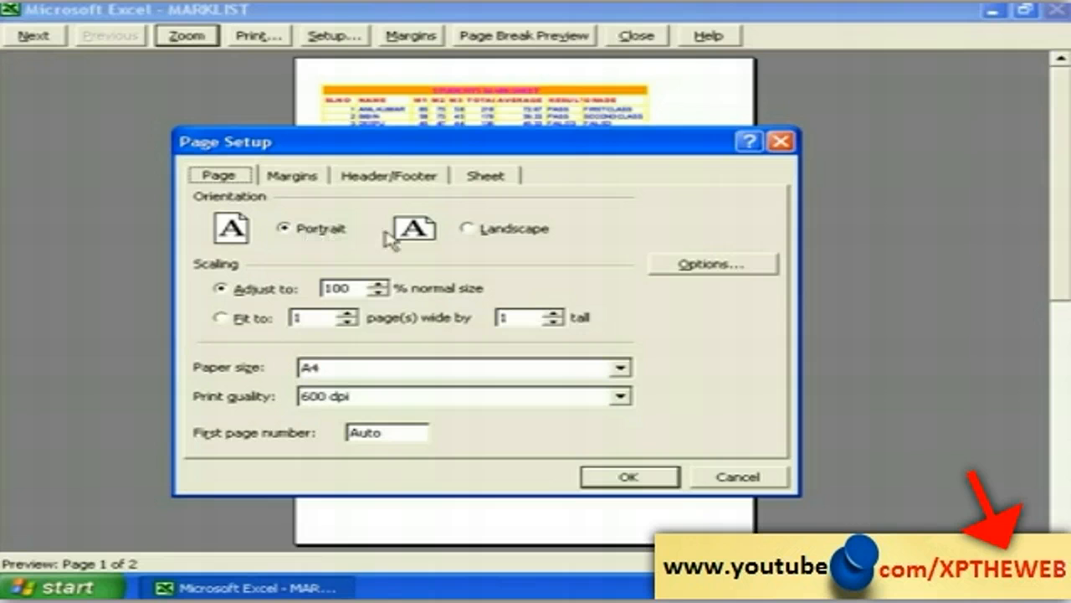
left_click(481, 230)
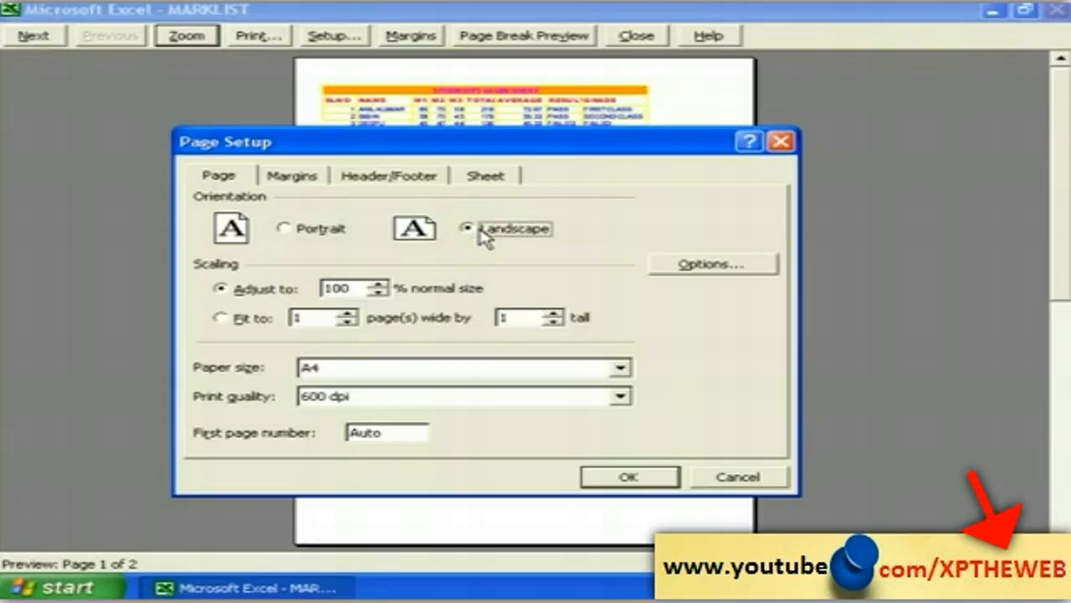
left_click(627, 477)
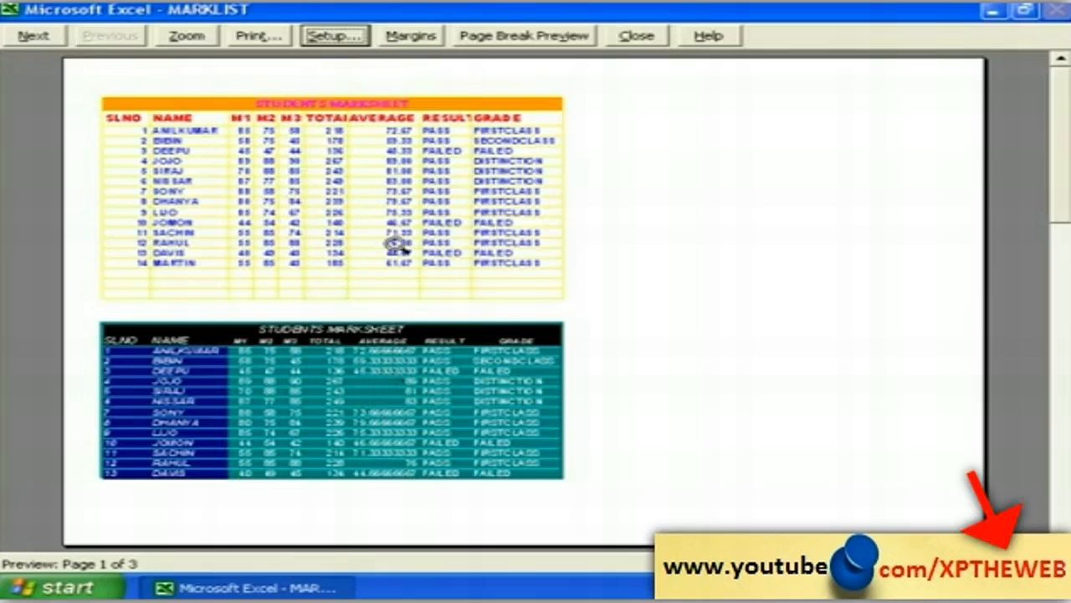
Step: Set the page to Portrait orientation with A4 paper size, previewing as two pages
left_click(335, 36)
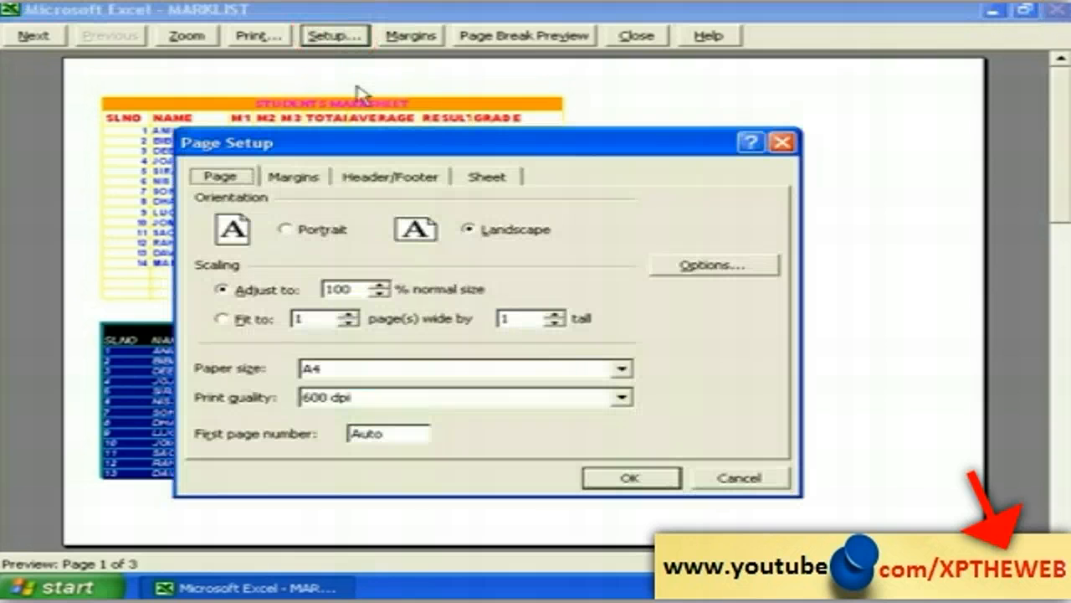
left_click(321, 236)
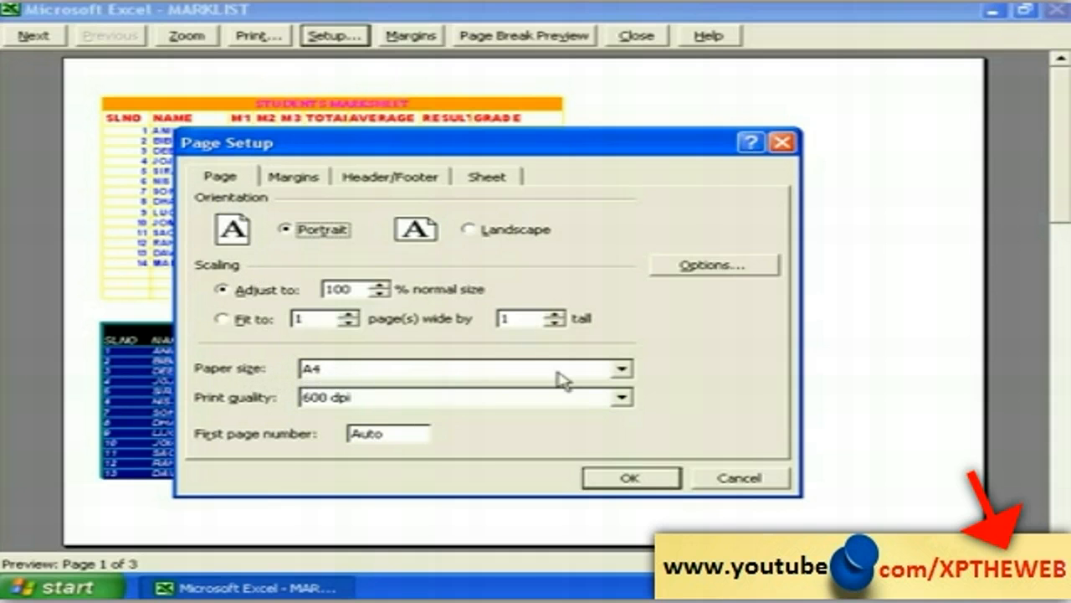
left_click(622, 369)
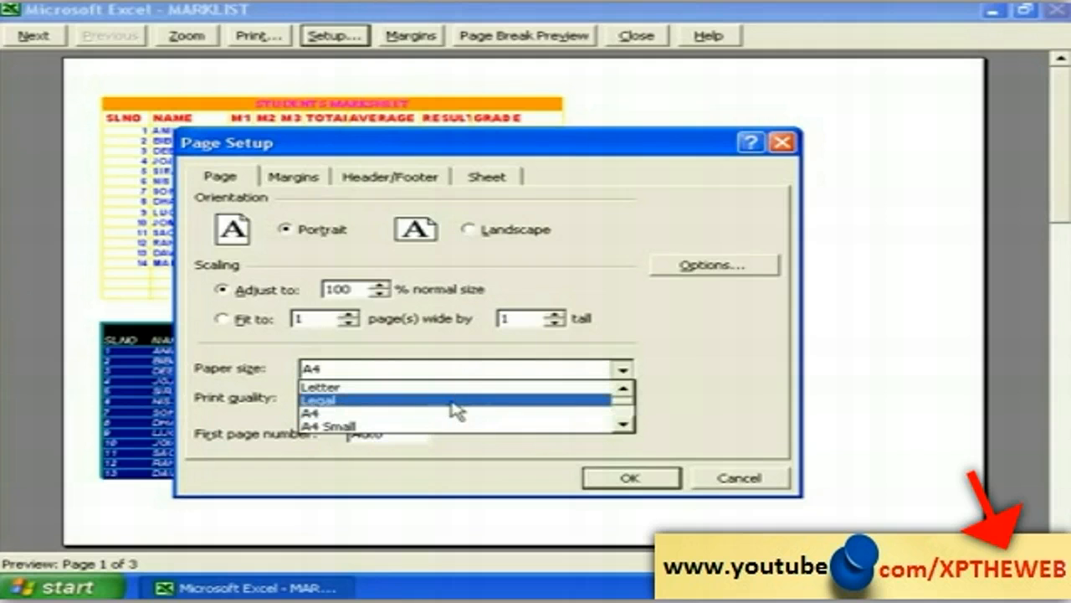
left_click(623, 425)
left_click(623, 425)
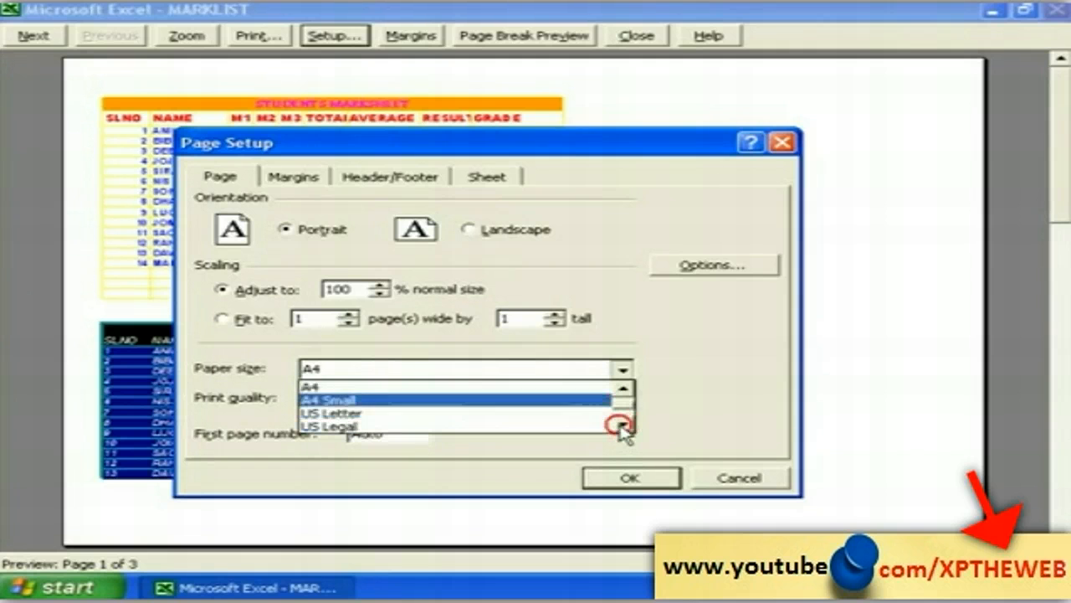
left_click(623, 425)
left_click(623, 426)
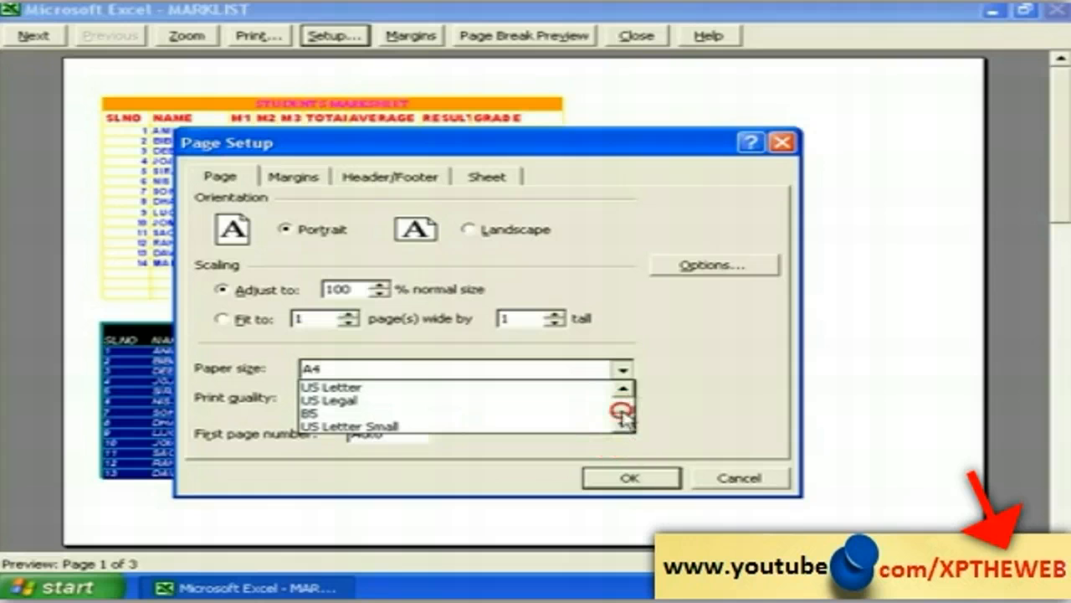
left_click(621, 410)
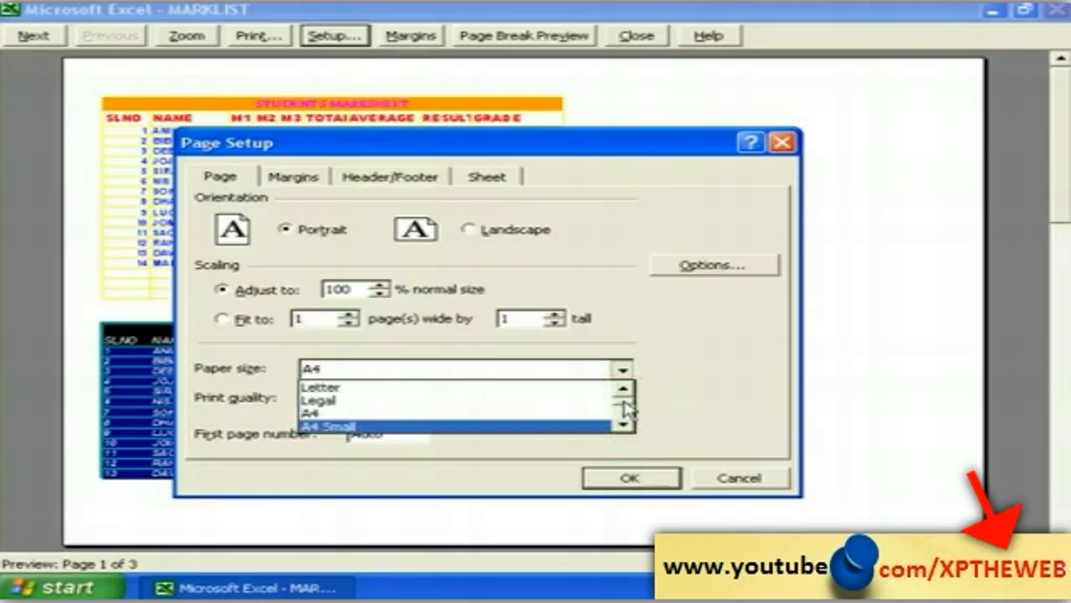
left_click(433, 412)
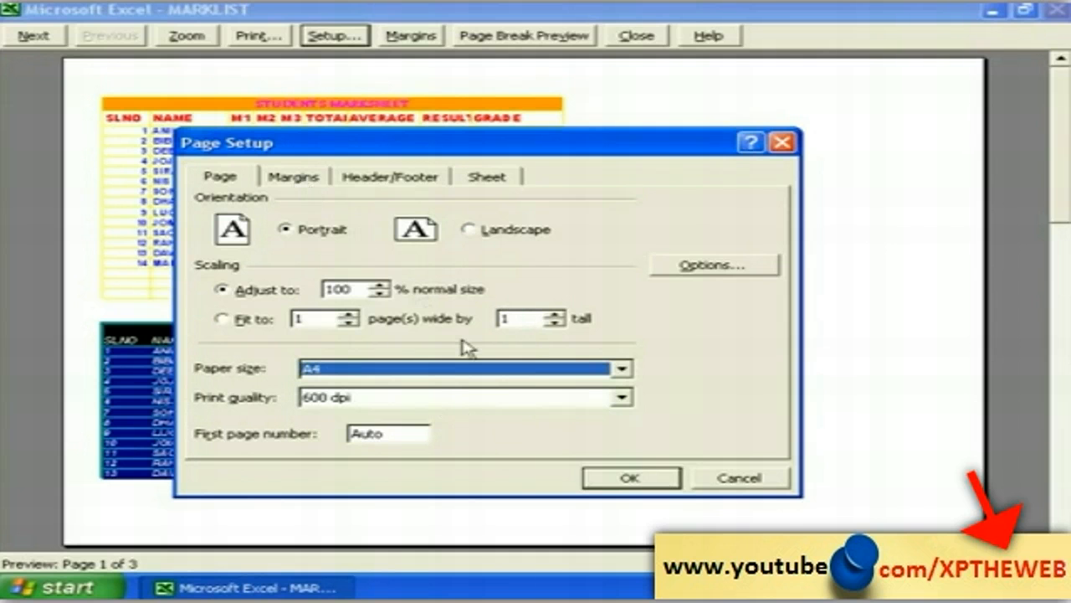
left_click(626, 478)
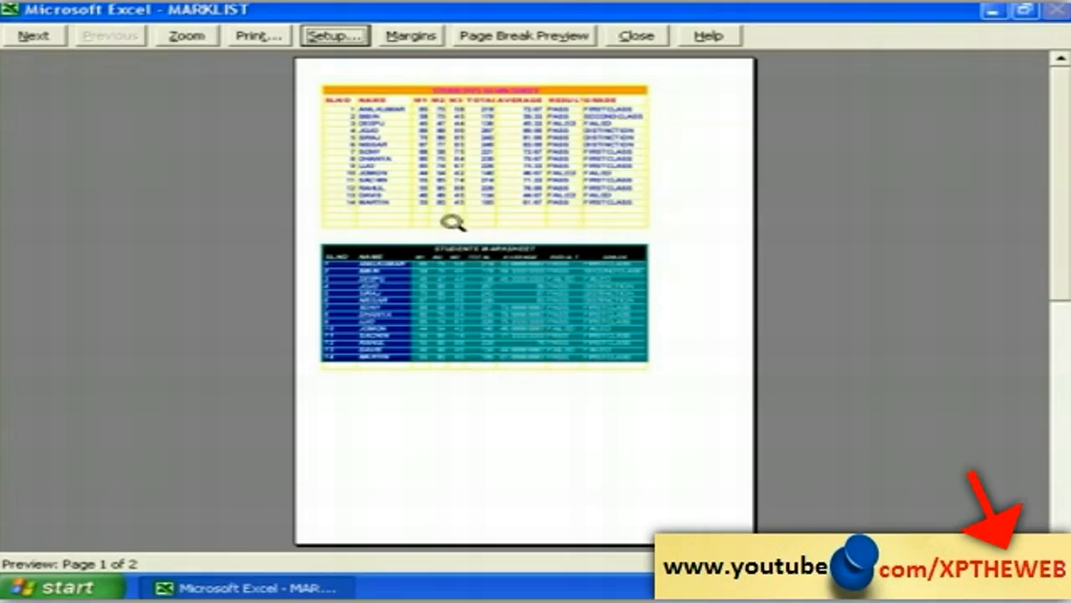
Step: Raise the left and top margins from 0.5 to 1.5 in Page Setup
left_click(333, 37)
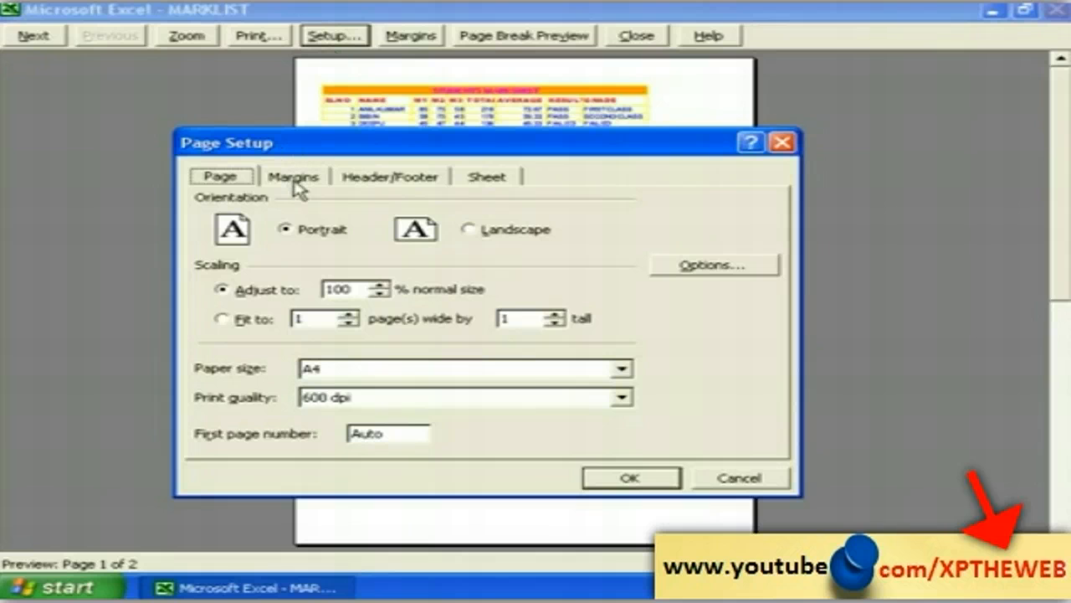
left_click(294, 179)
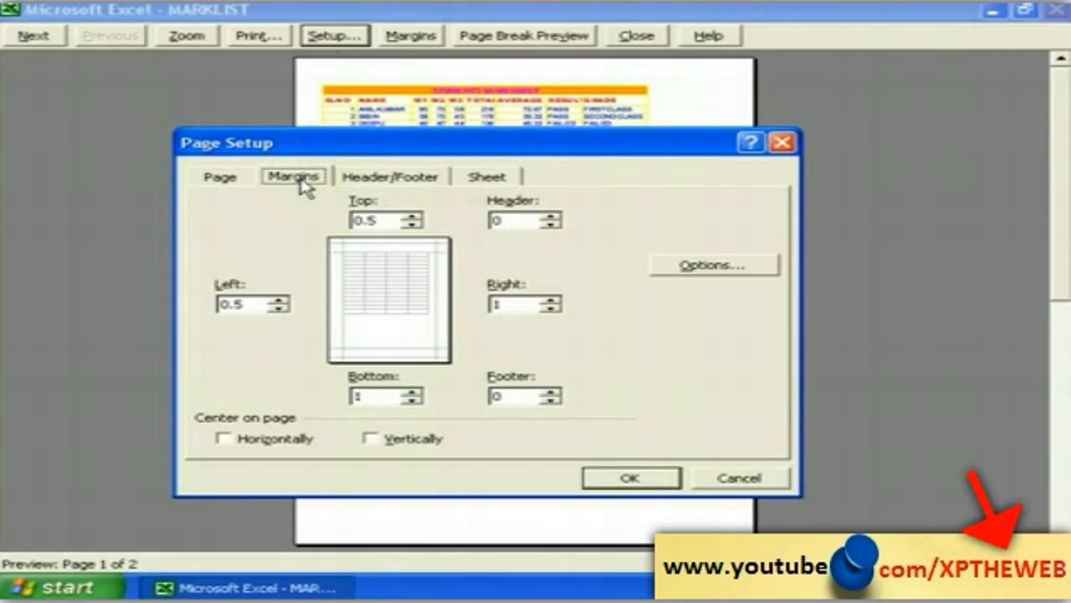
left_click_drag(333, 152, 519, 176)
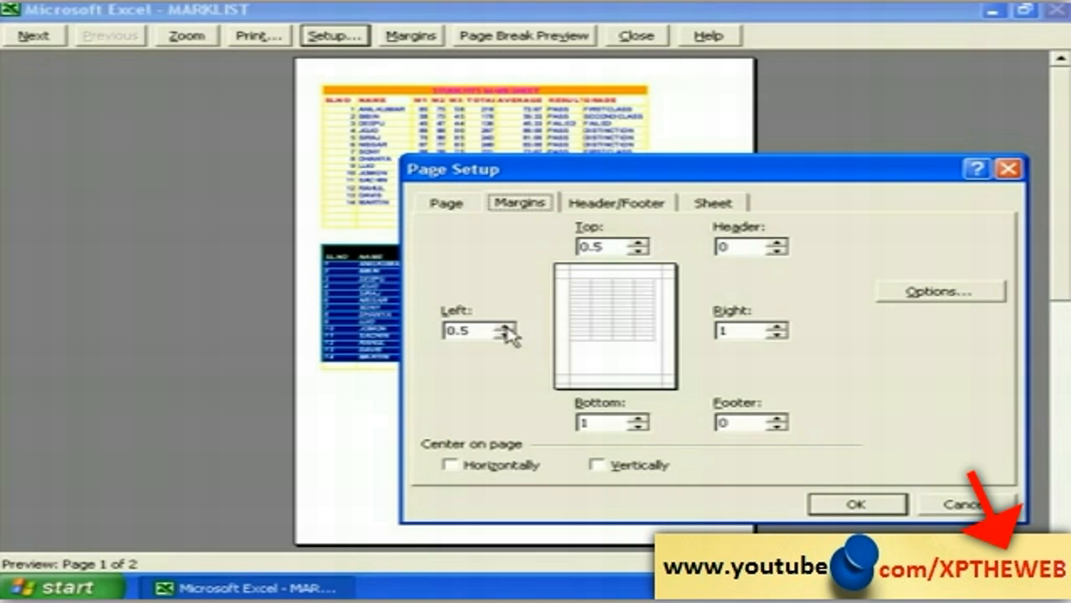
left_click(505, 325)
left_click(505, 326)
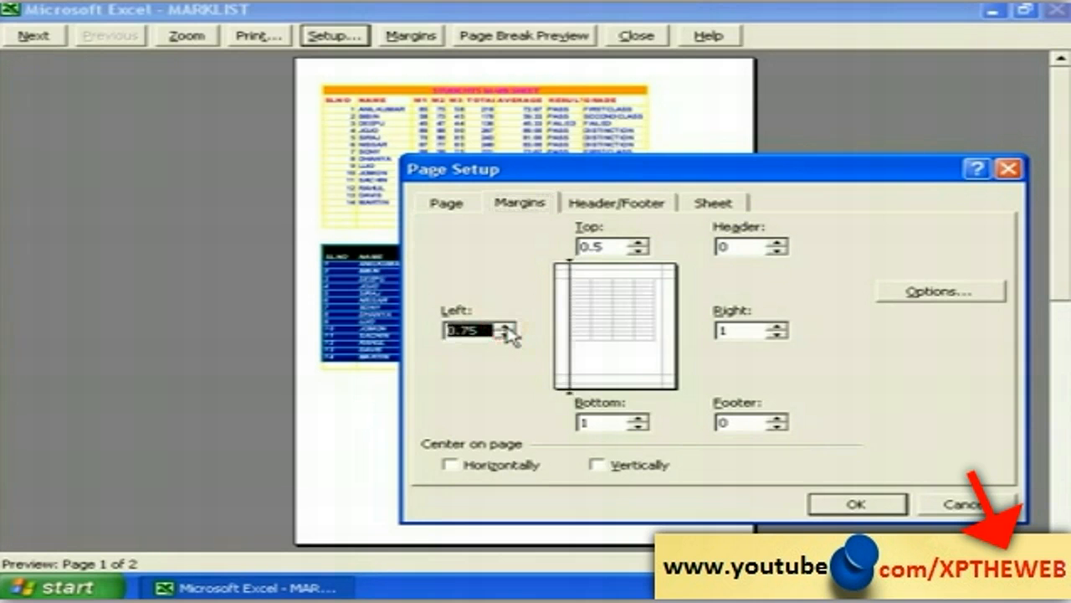
left_click(505, 325)
left_click(638, 242)
left_click(638, 242)
left_click(638, 242)
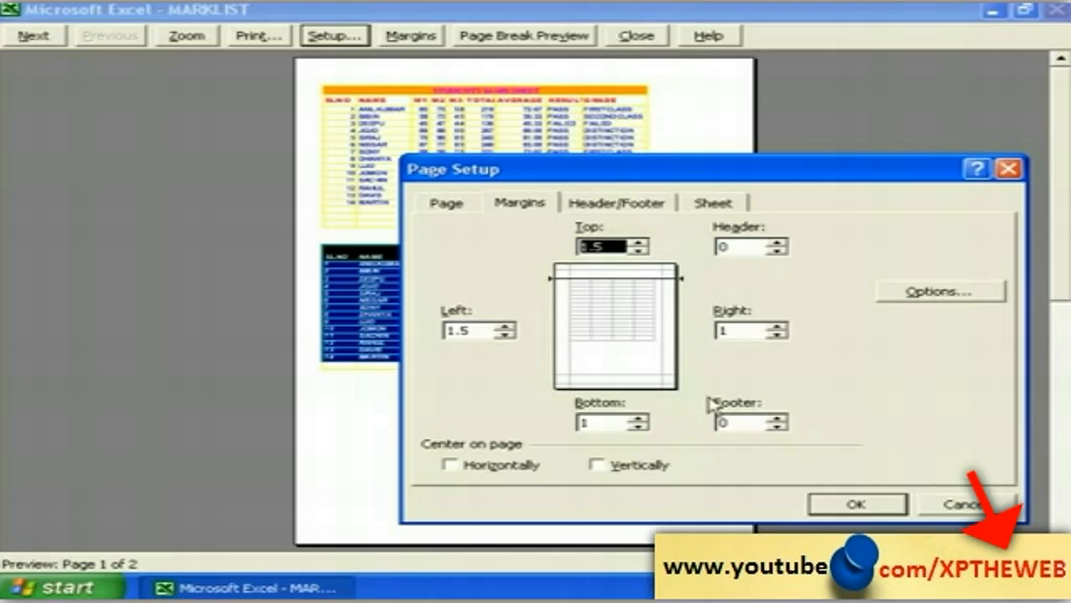
left_click(837, 507)
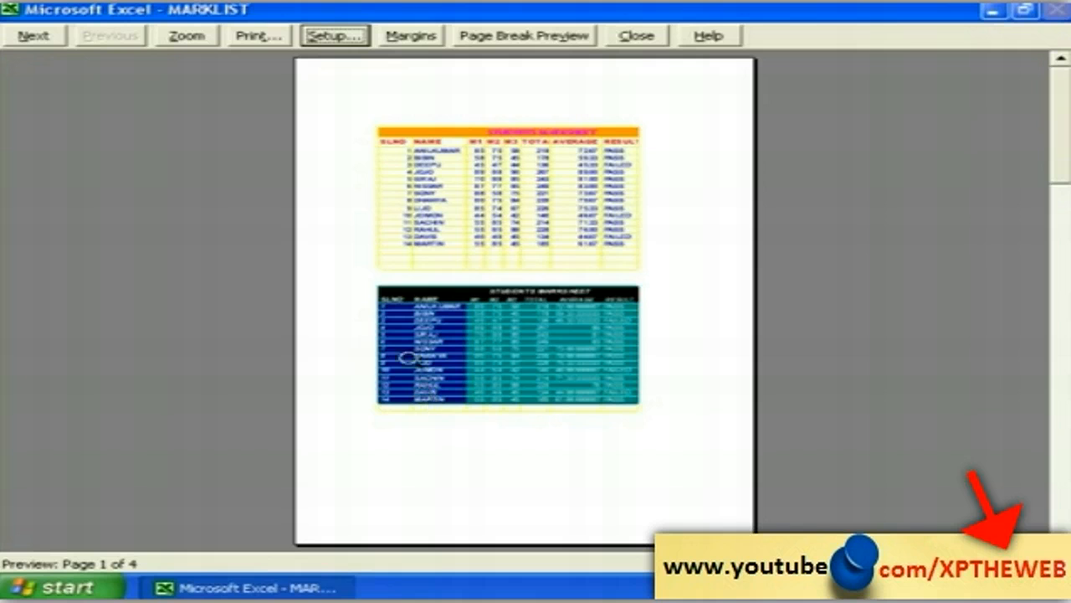
Step: Increase the top margin to 1.75, then close Print Preview
left_click(334, 36)
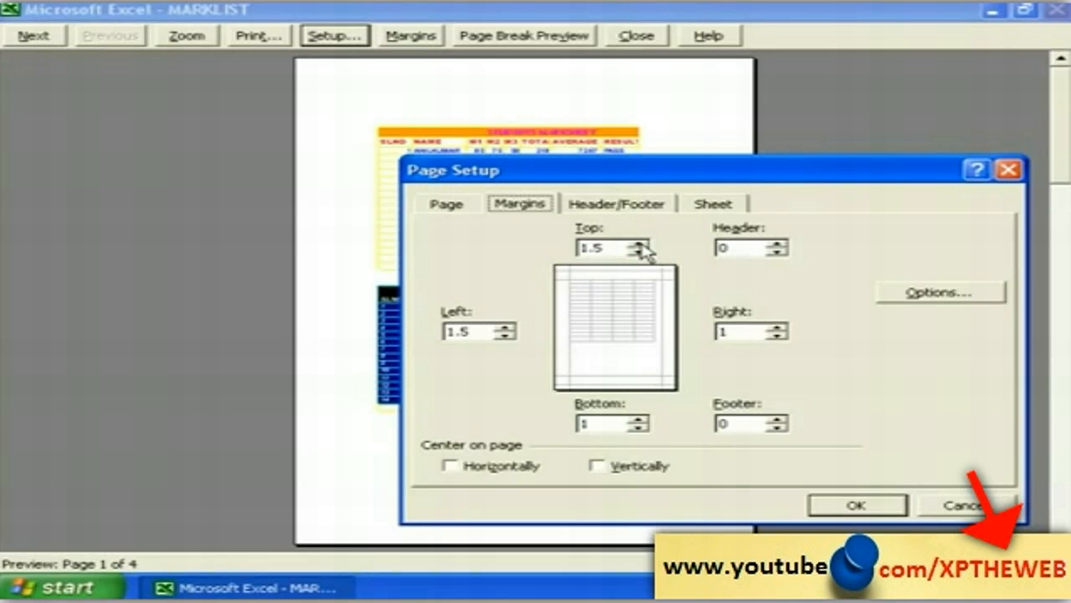
left_click(639, 244)
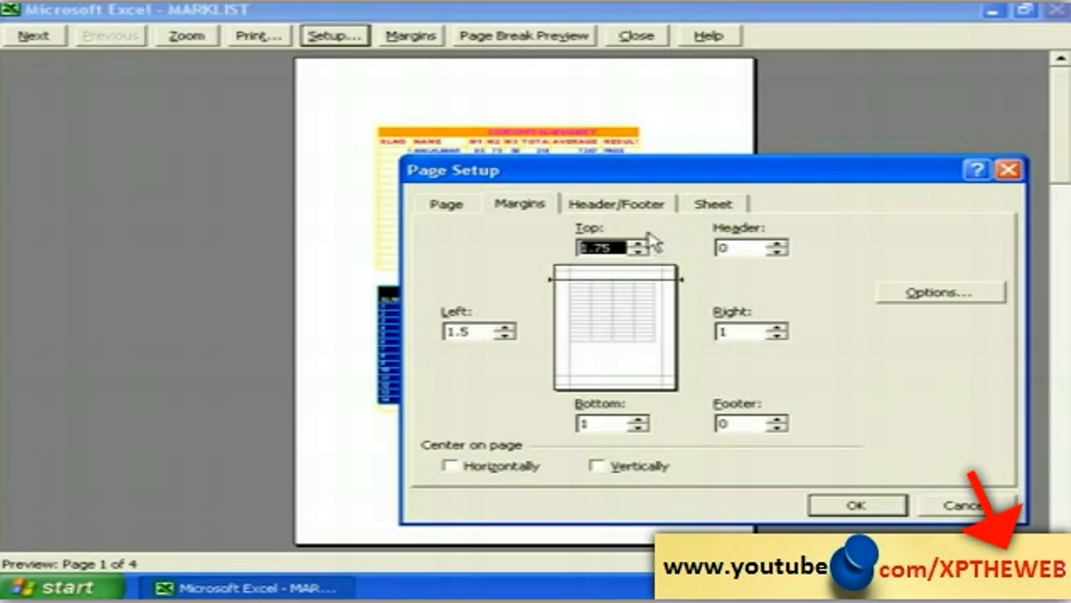
left_click(851, 507)
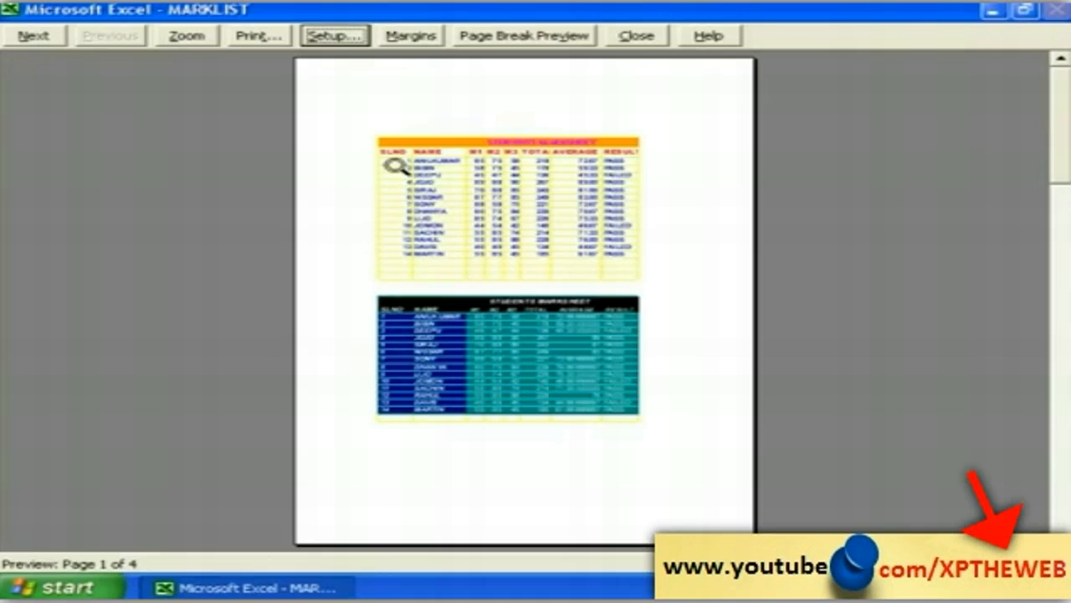
left_click(637, 36)
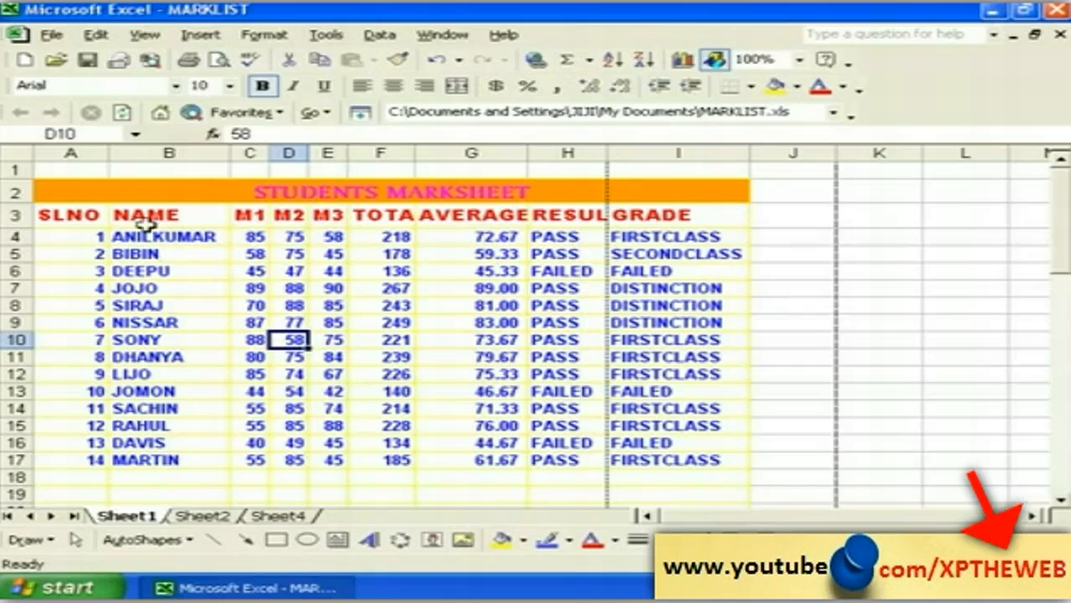
Step: Open File > Page Setup and review the Page and Margins tab settings
left_click(55, 35)
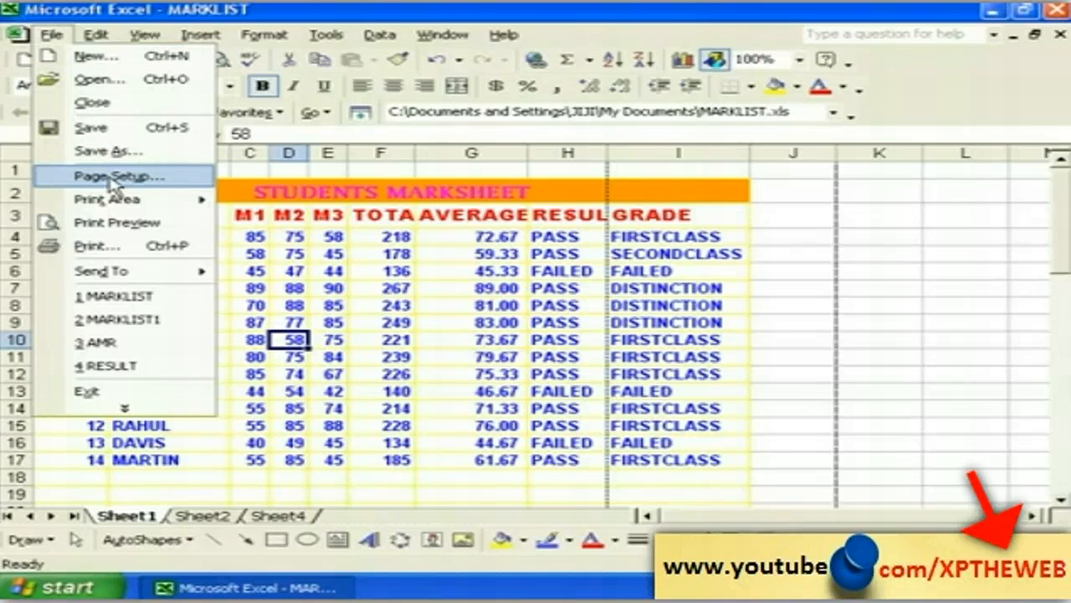
left_click(113, 177)
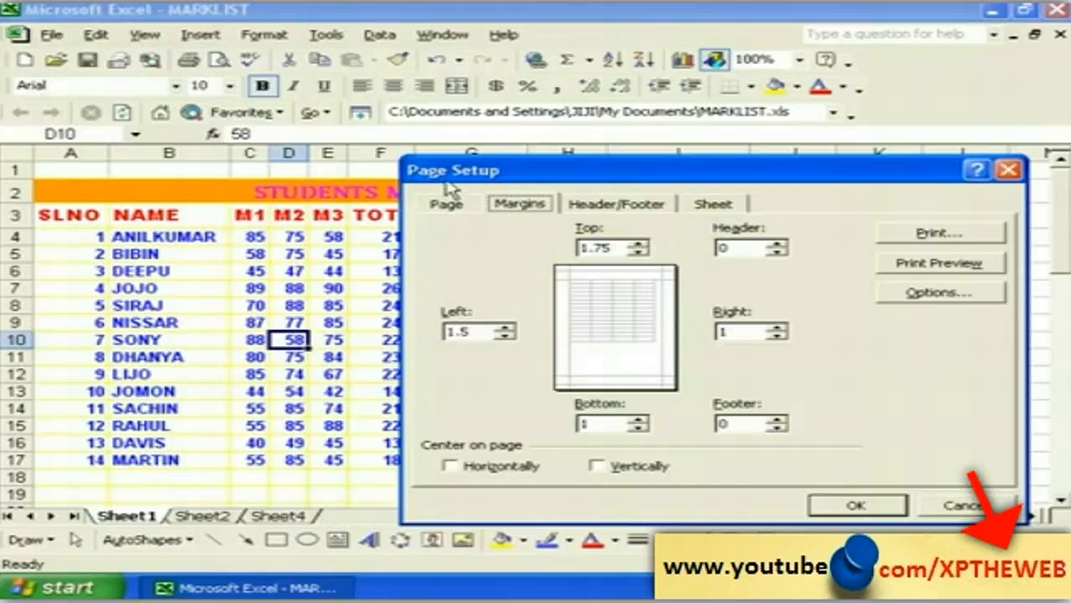
left_click_drag(448, 174, 278, 154)
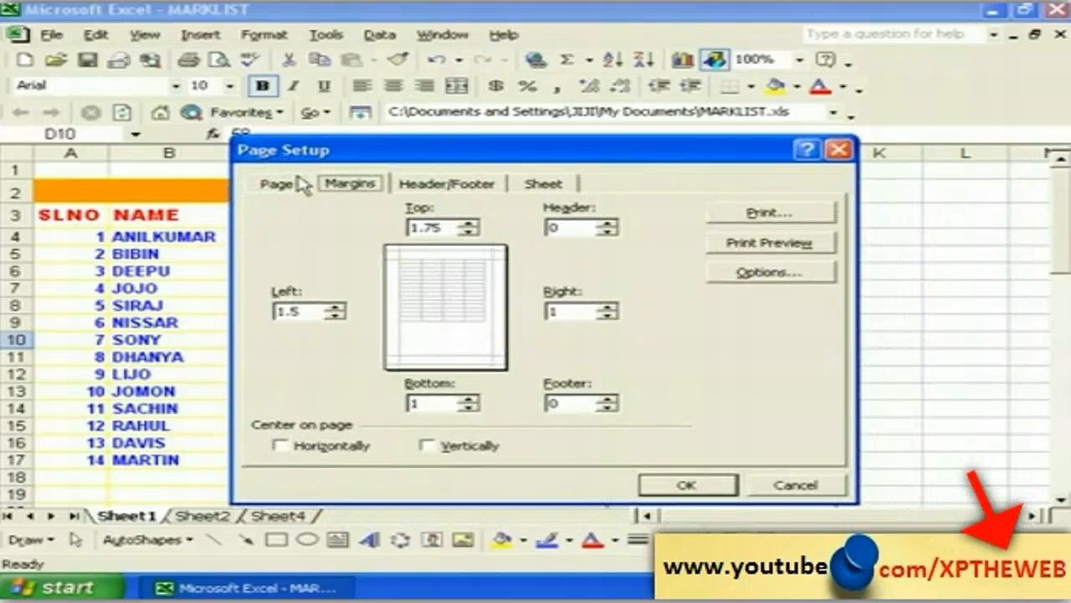
left_click(282, 190)
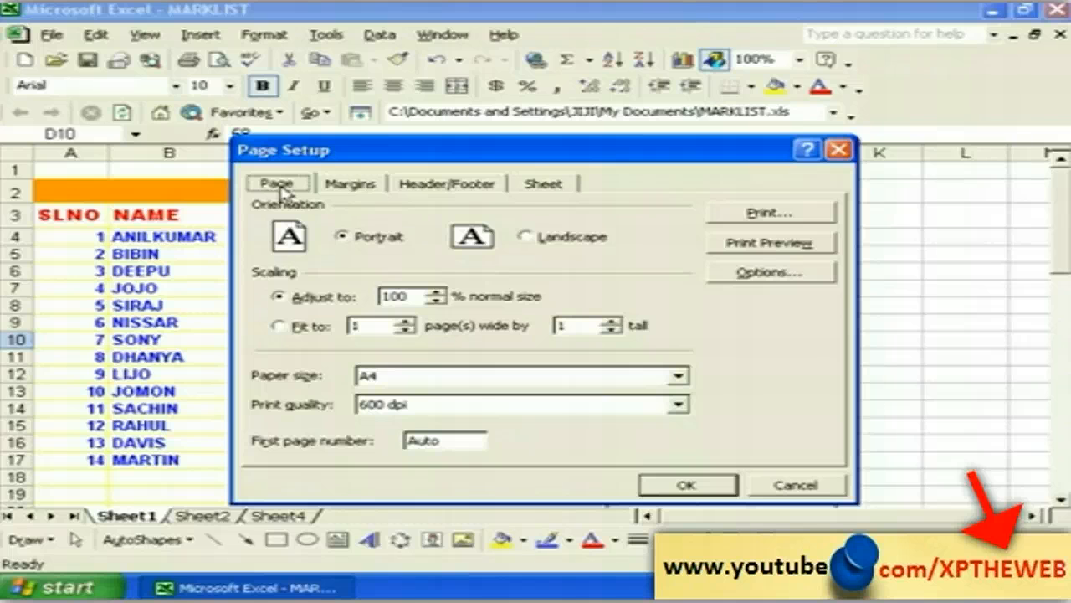
left_click(281, 187)
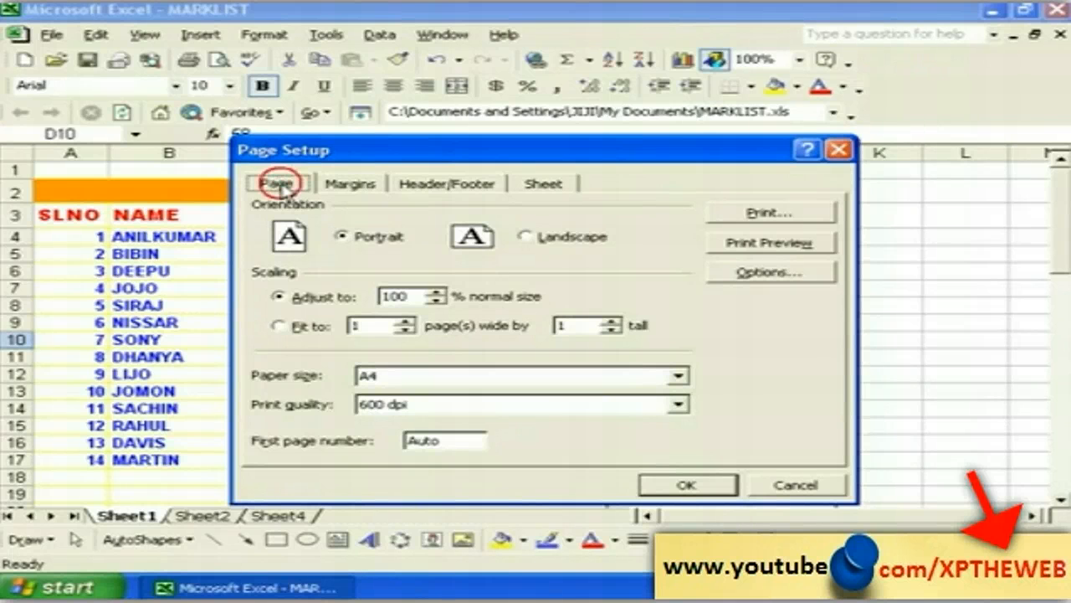
left_click(348, 186)
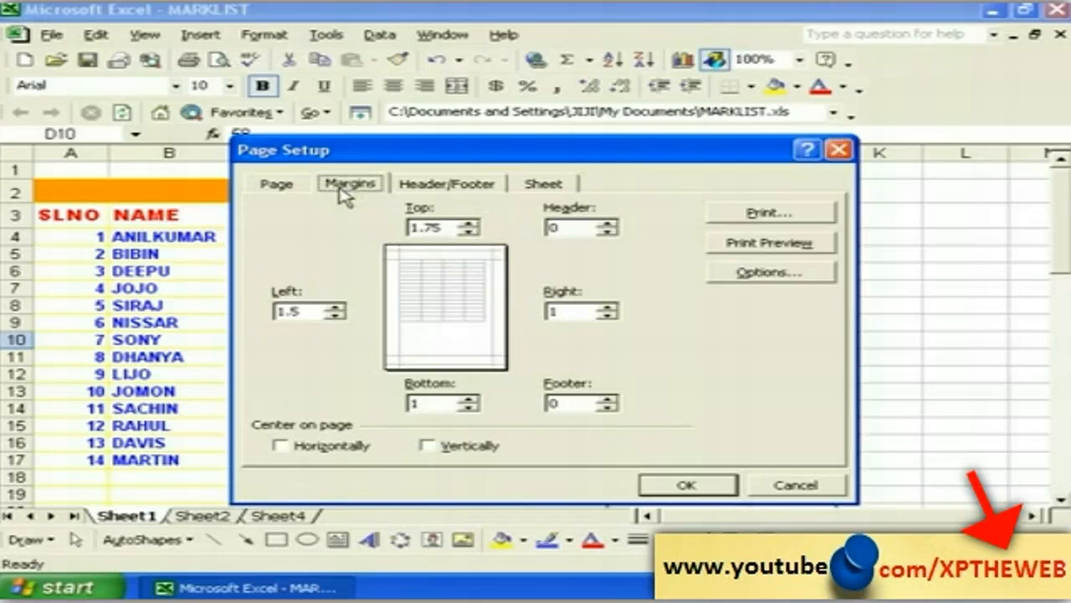
left_click(282, 189)
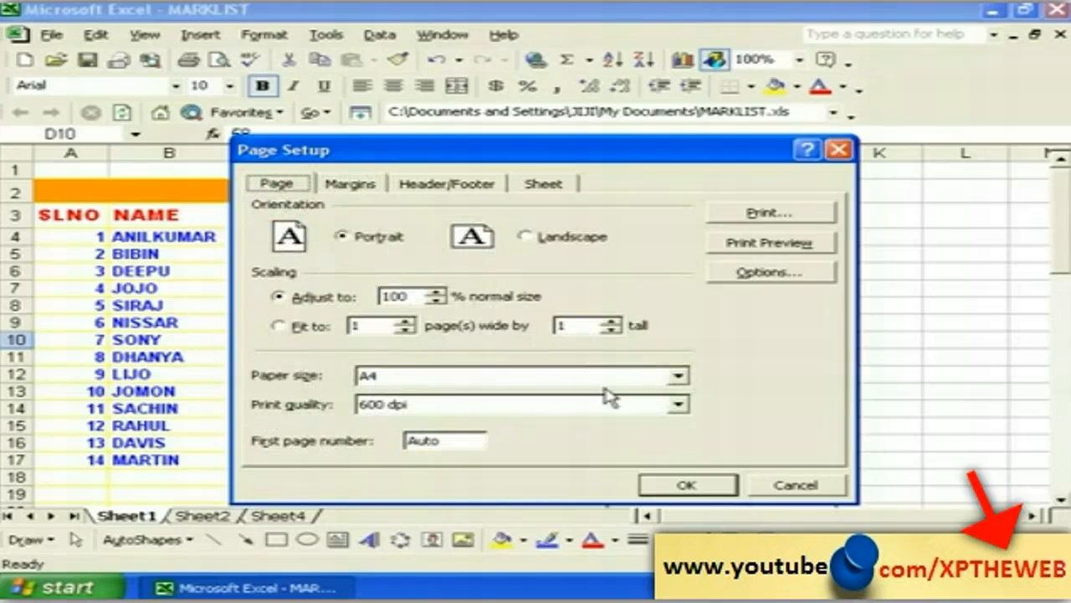
Step: Confirm Page Setup, select cell B62, and open the Insert Clip Art pane
left_click(684, 487)
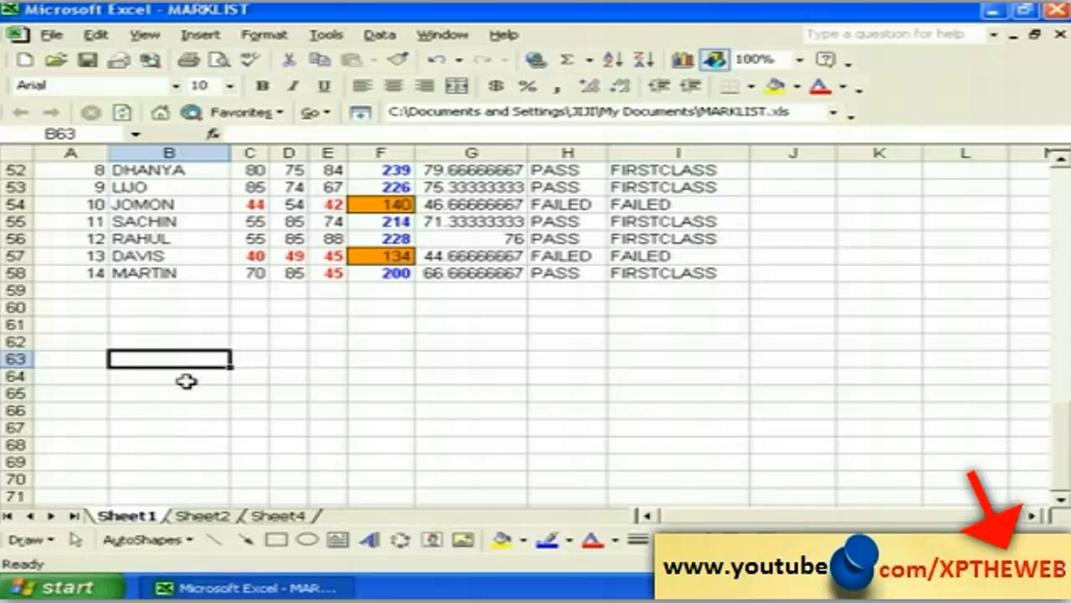
left_click(170, 340)
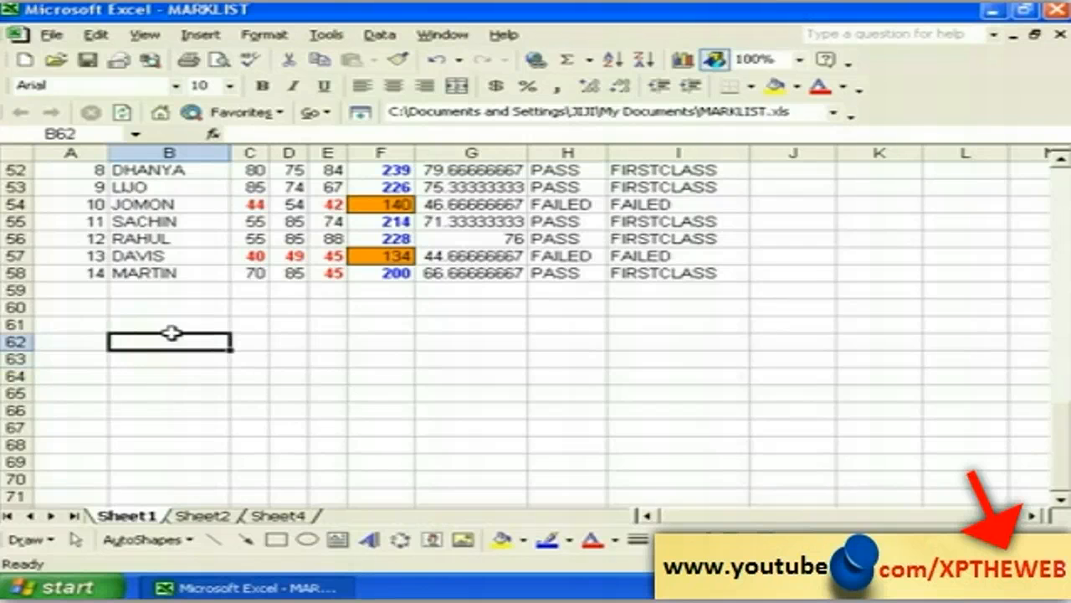
left_click(201, 35)
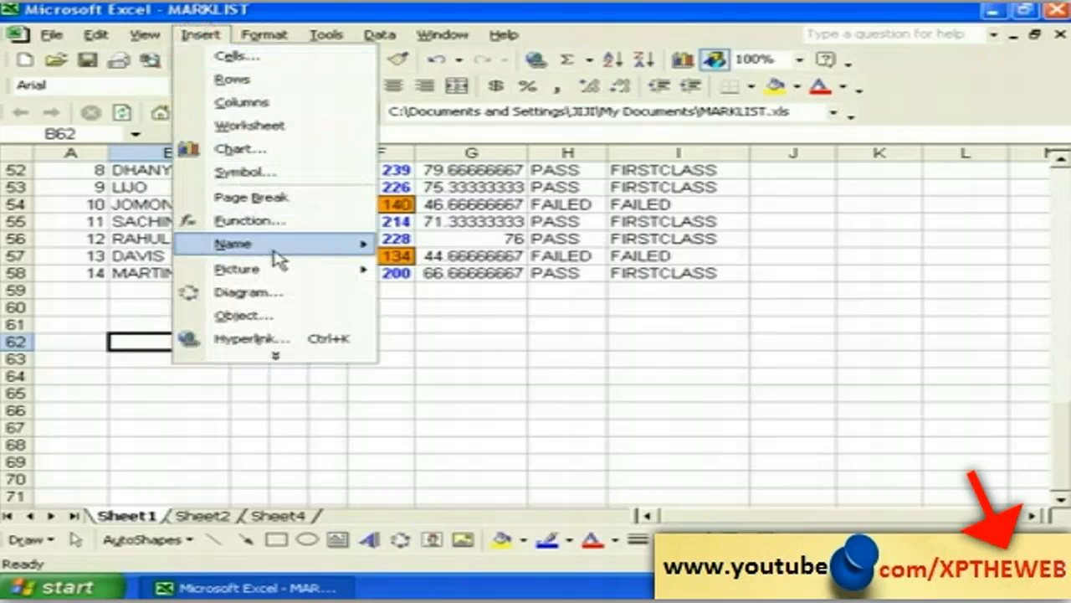
mouse_move(282, 278)
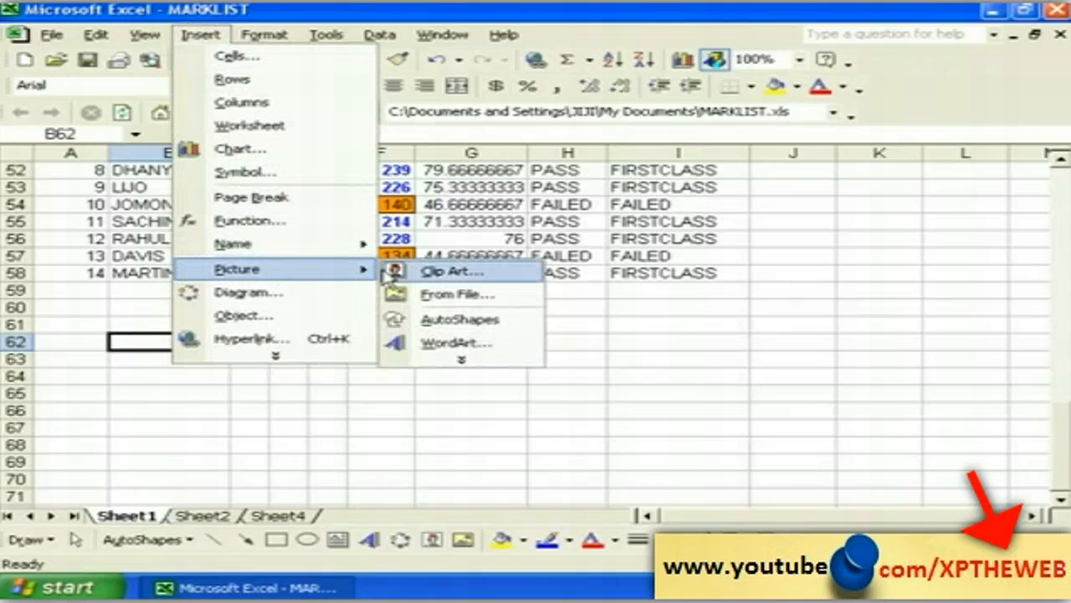
left_click(431, 276)
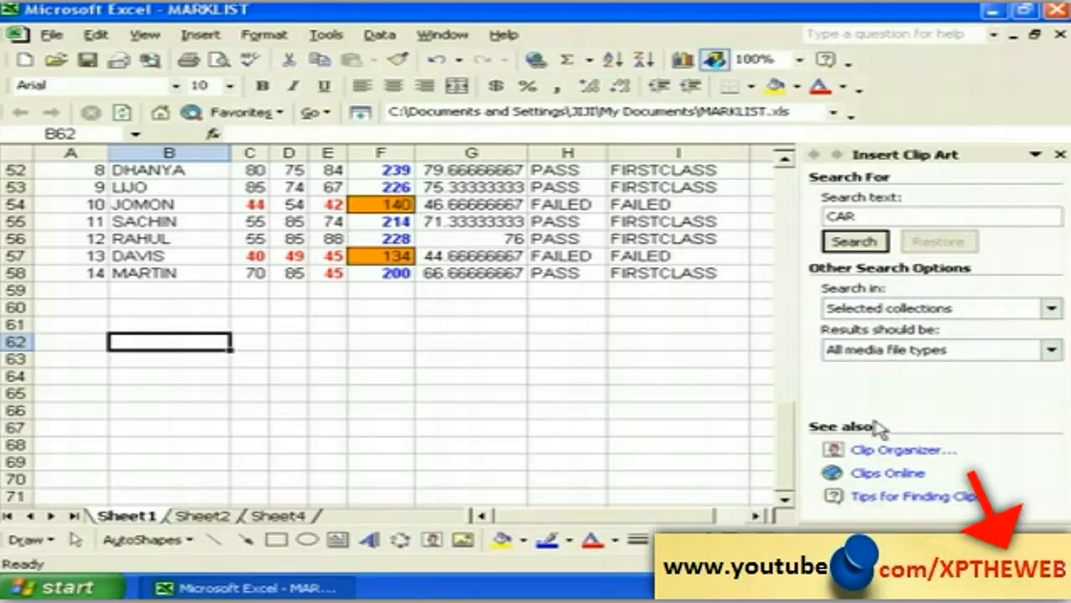
Step: Open the Clip Organizer and show the Office Collections Animals clips
left_click(877, 453)
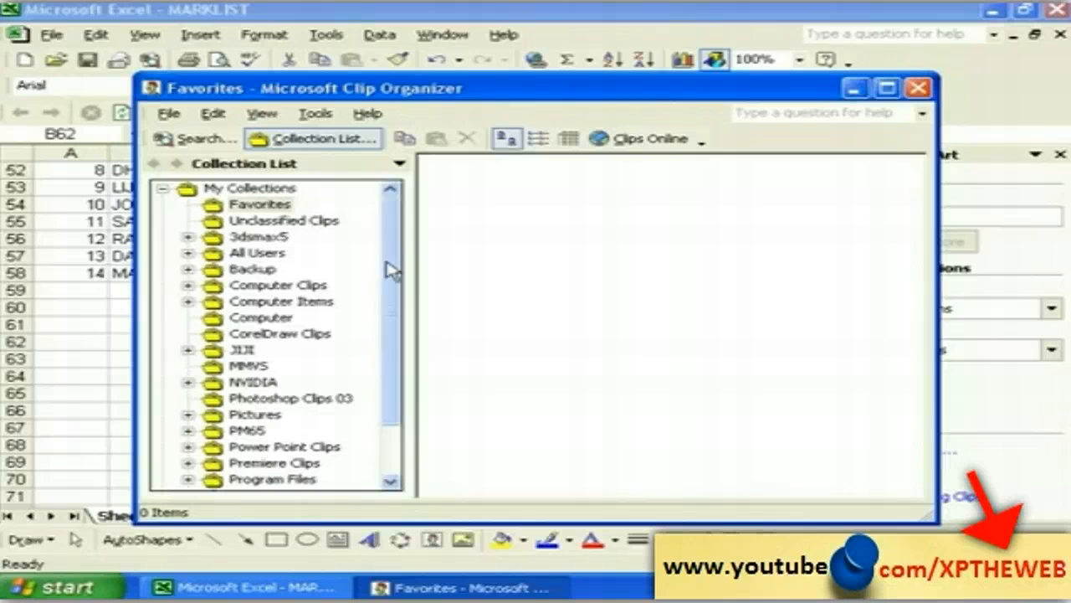
left_click(163, 190)
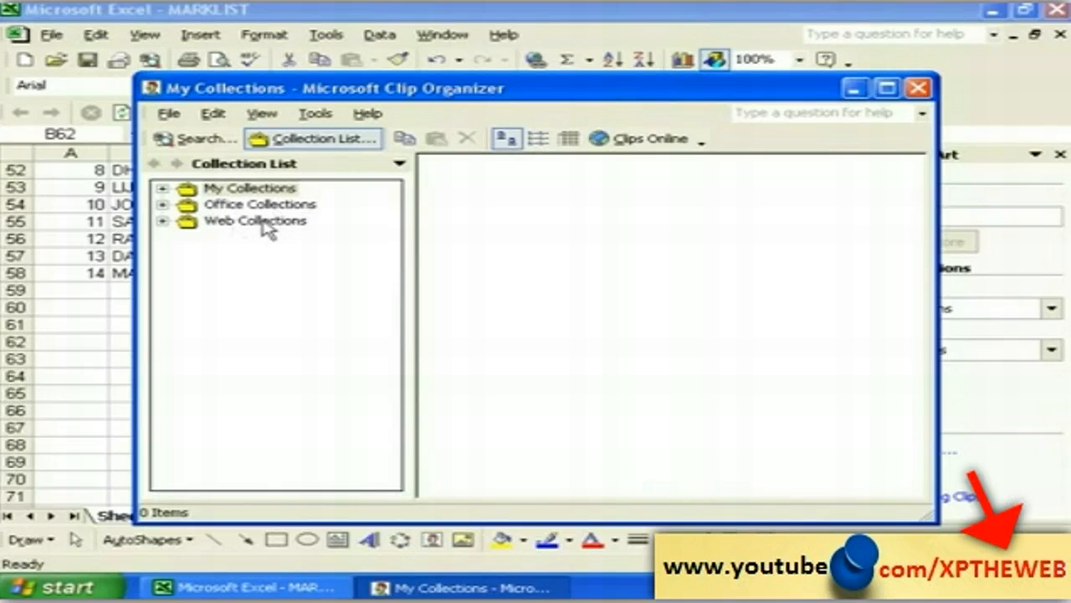
left_click(162, 205)
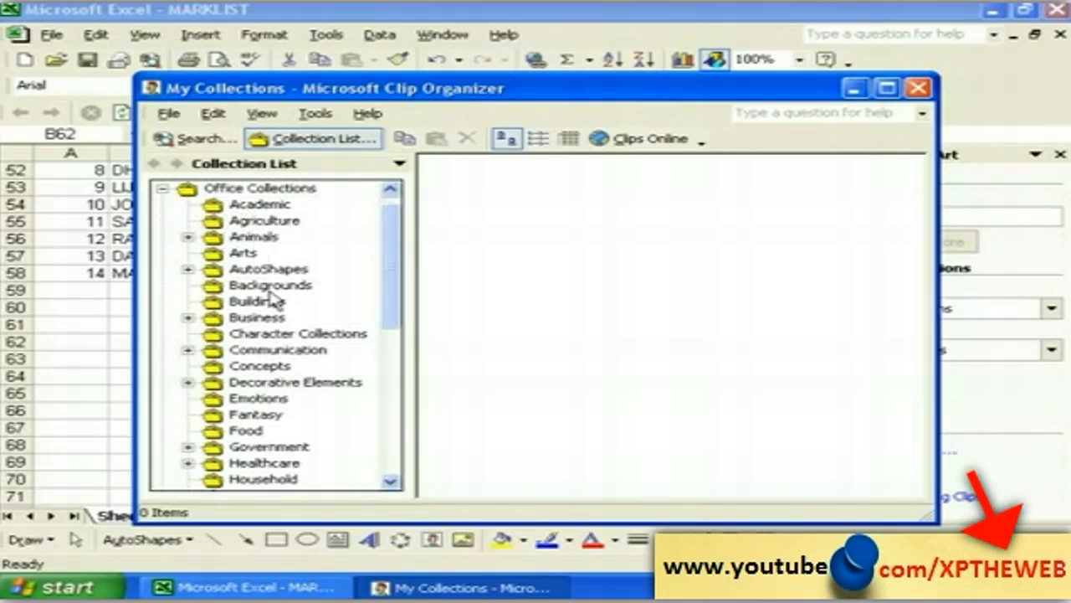
left_click(241, 238)
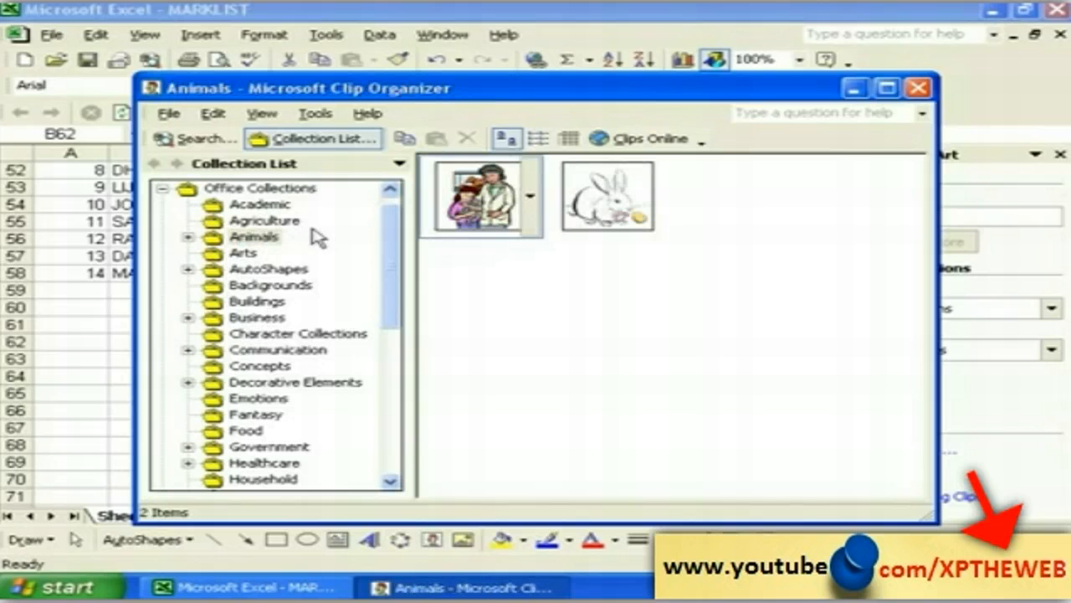
Step: Copy the Easter bunny clip and minimize the Clip Organizer
mouse_move(666, 209)
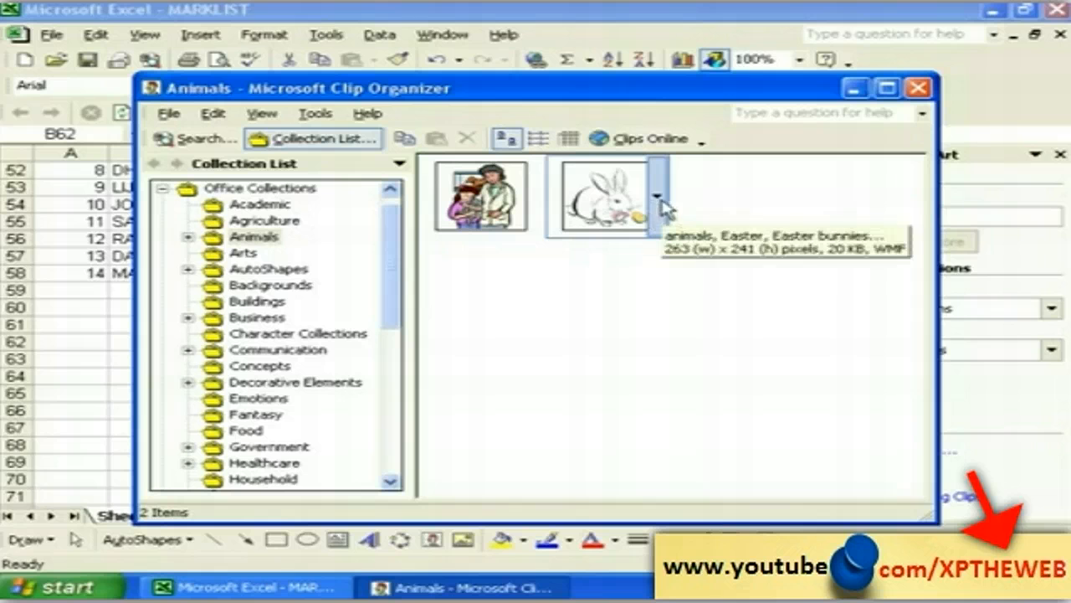
left_click(657, 199)
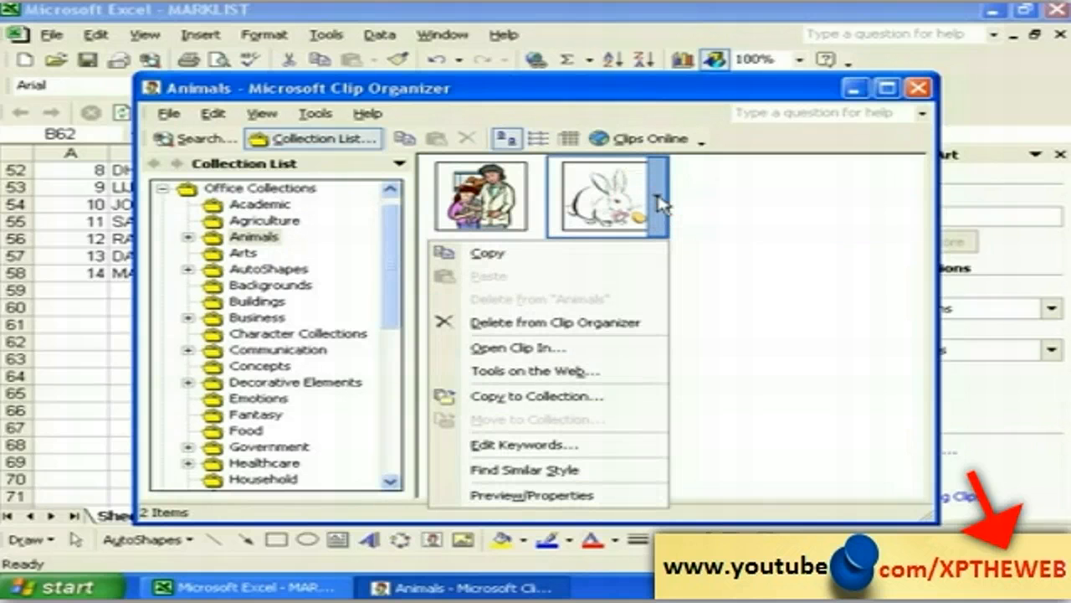
left_click(520, 255)
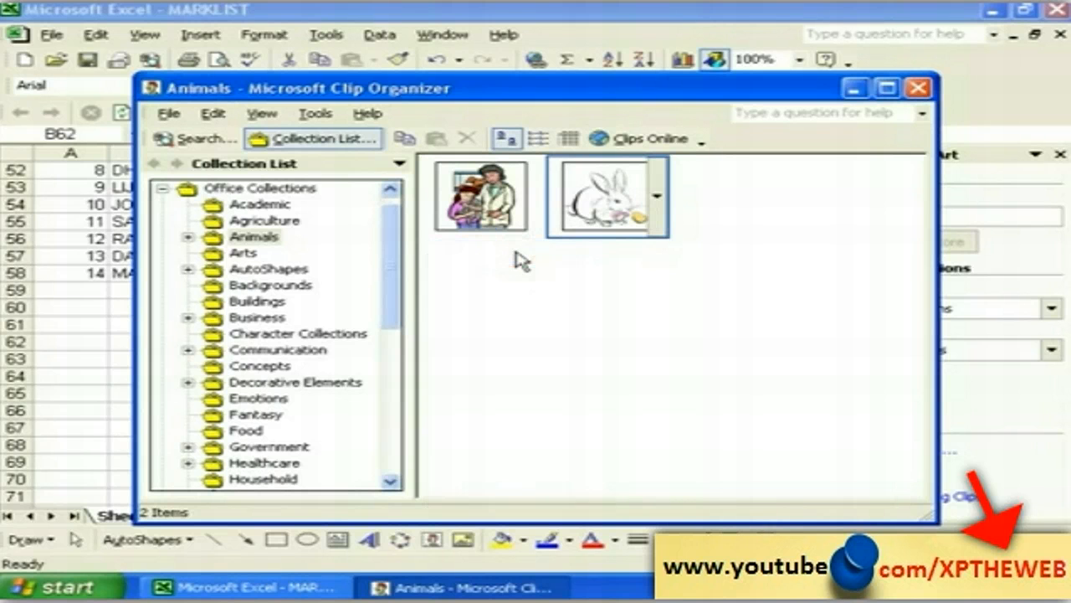
left_click(852, 89)
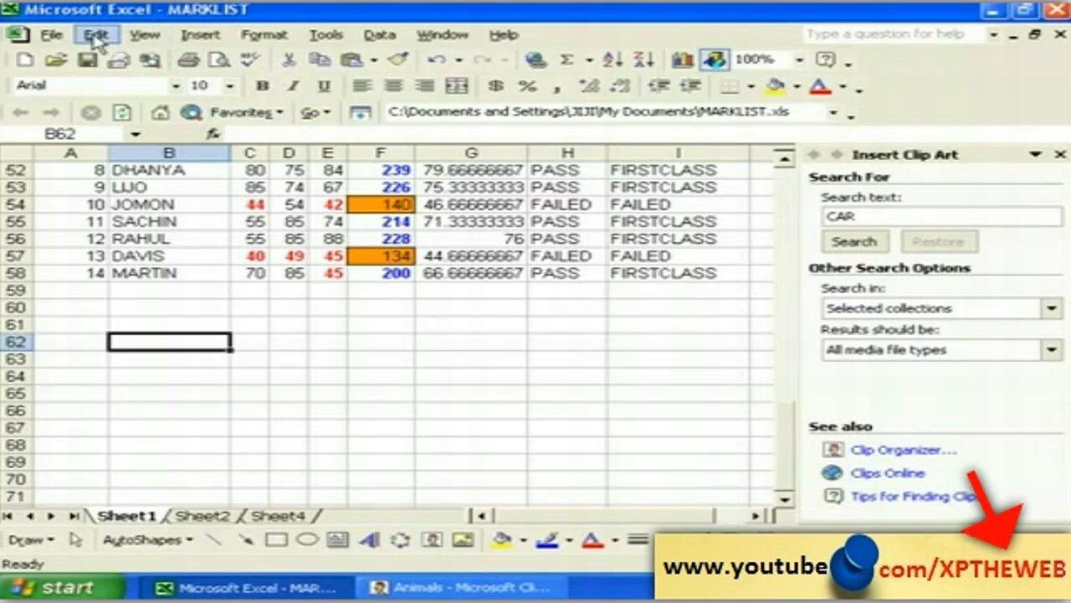
Step: Paste the bunny clip art below the marks table and move it right
left_click(96, 38)
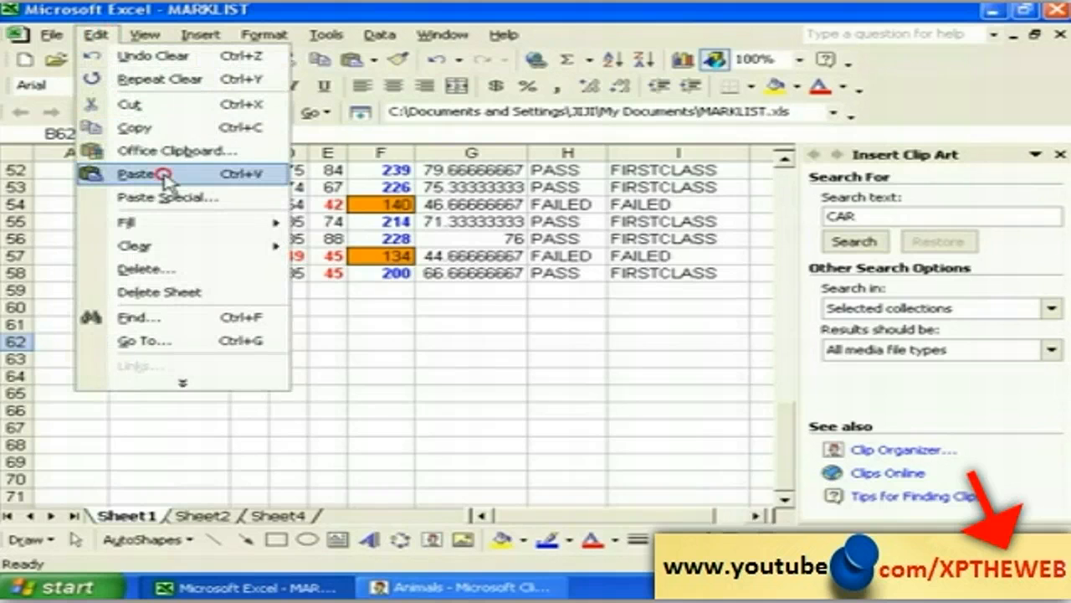
left_click(164, 175)
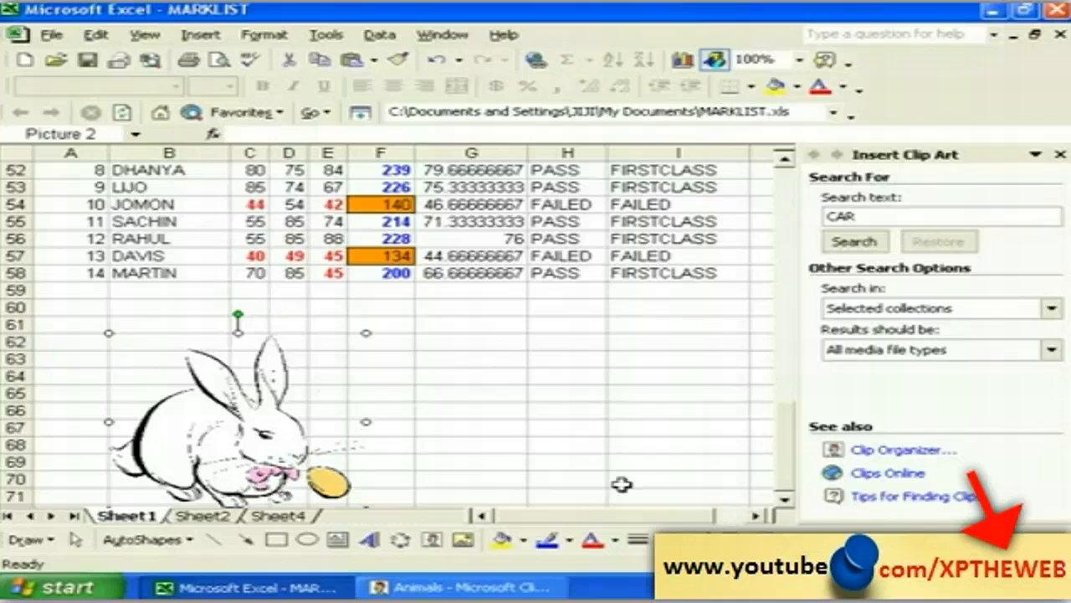
left_click(784, 500)
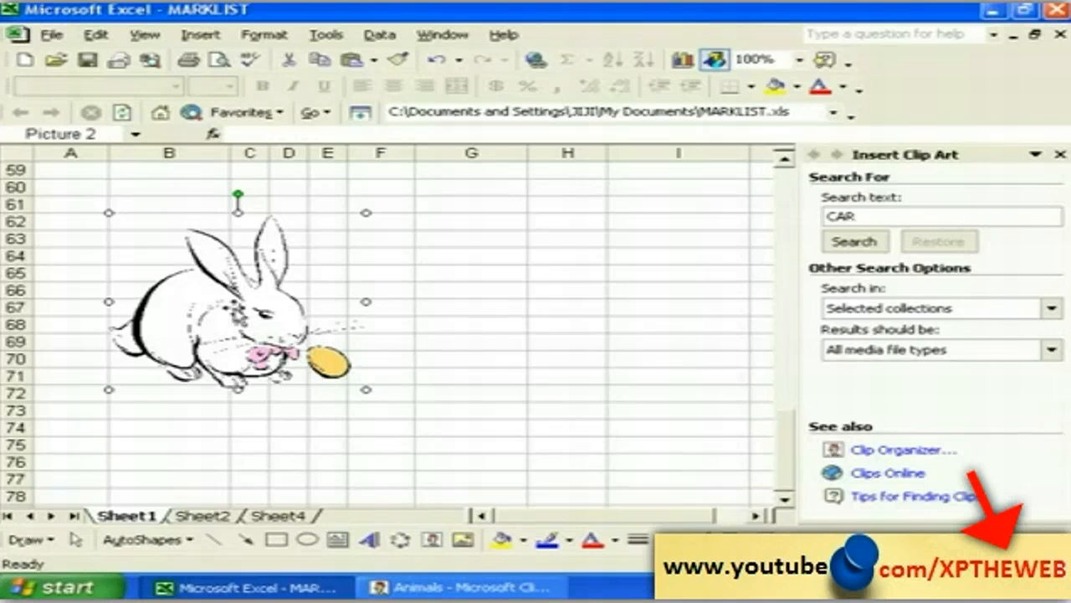
left_click_drag(237, 310, 430, 352)
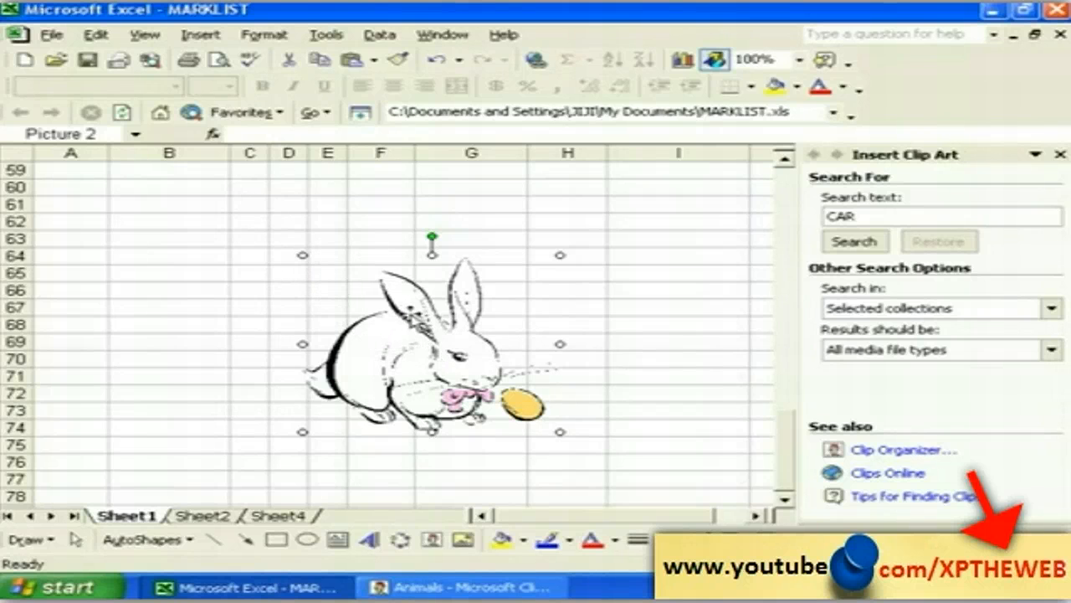
Step: Stretch the bunny picture left, down to row 78 and right, then select cell B81
left_click(143, 308)
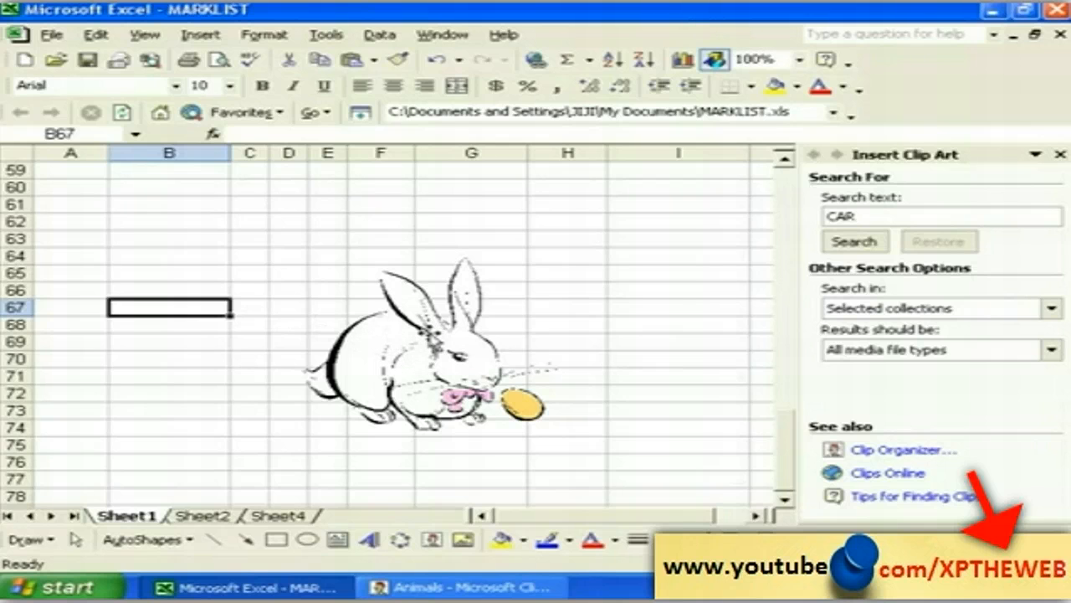
left_click(442, 323)
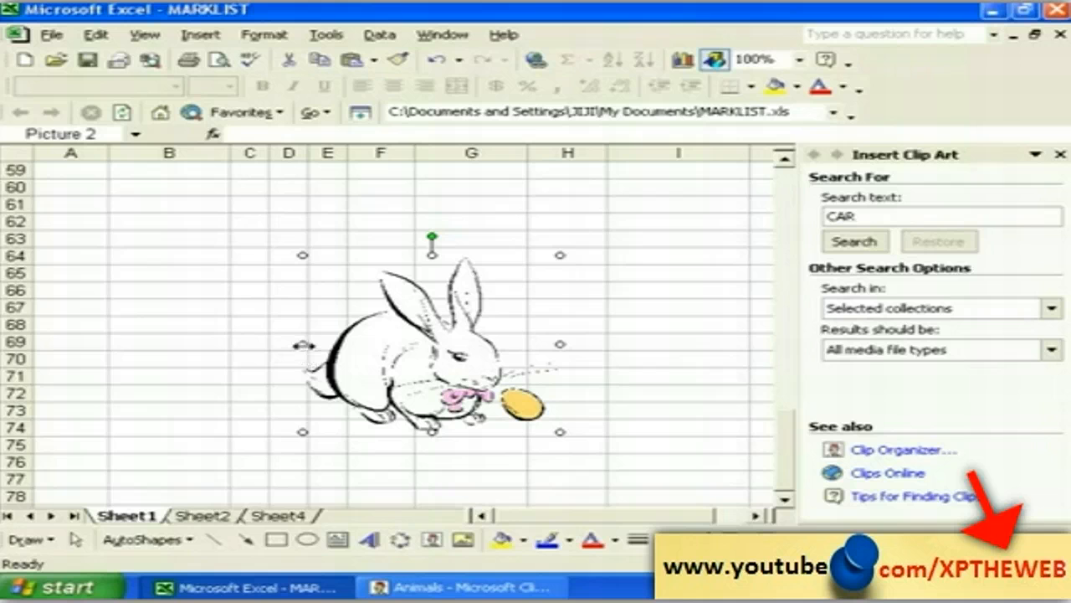
left_click_drag(303, 344, 130, 344)
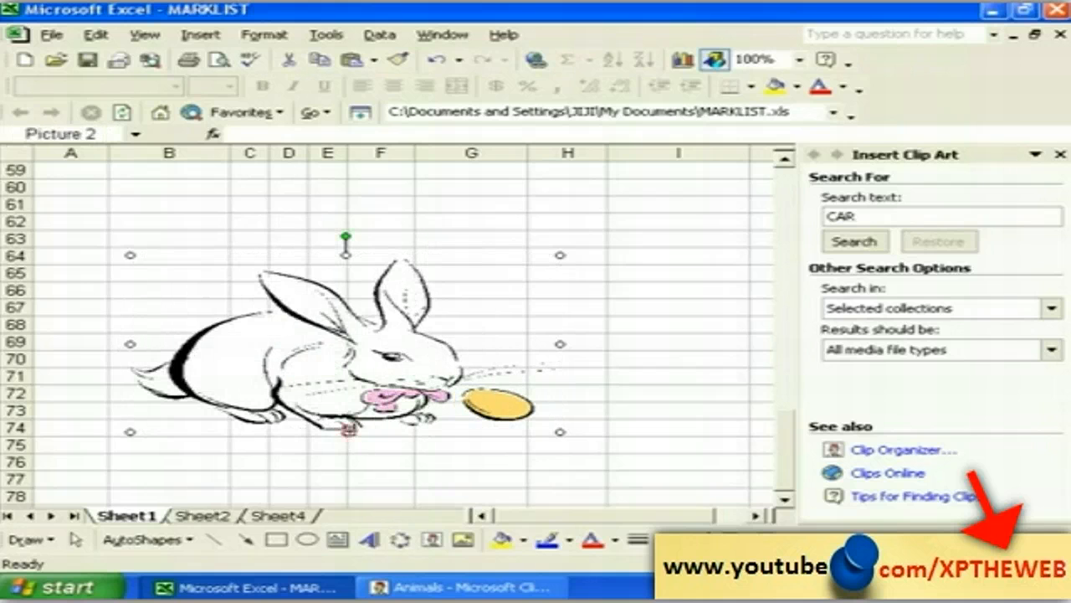
left_click_drag(348, 429, 346, 499)
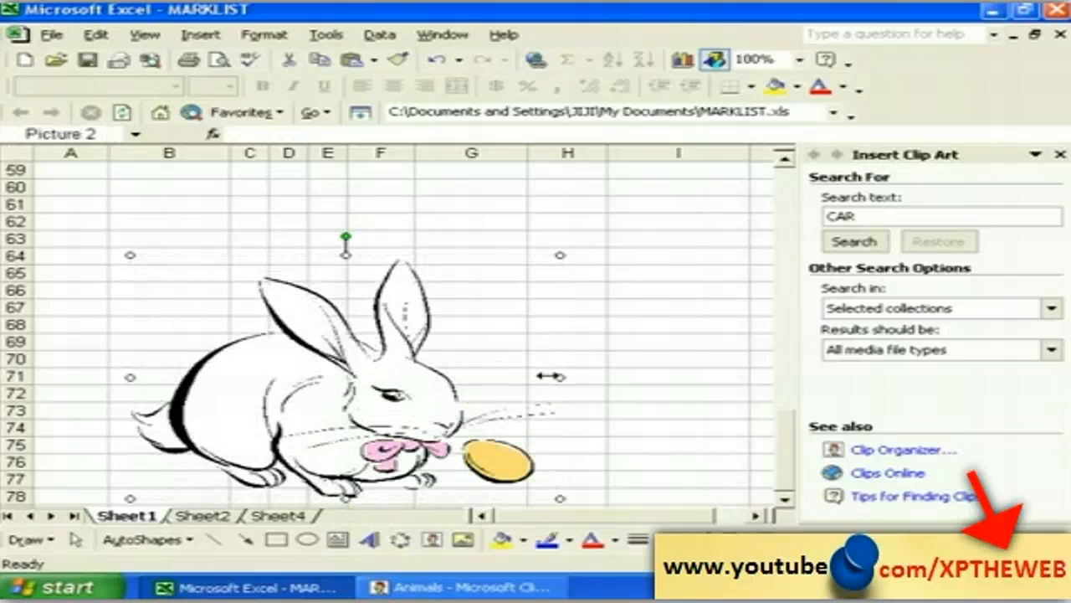
left_click_drag(558, 377, 600, 377)
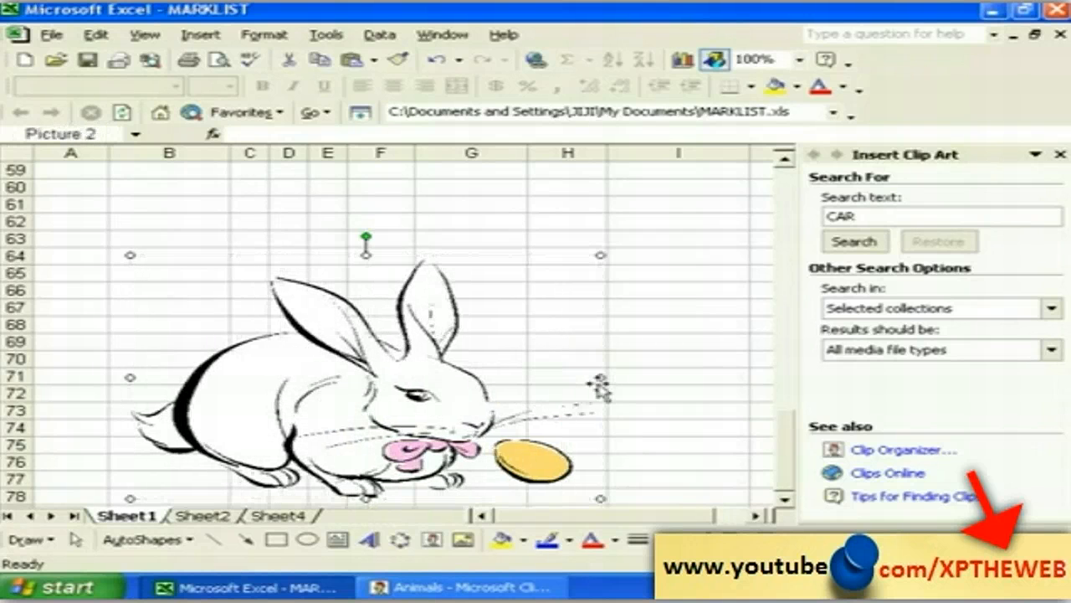
left_click(663, 394)
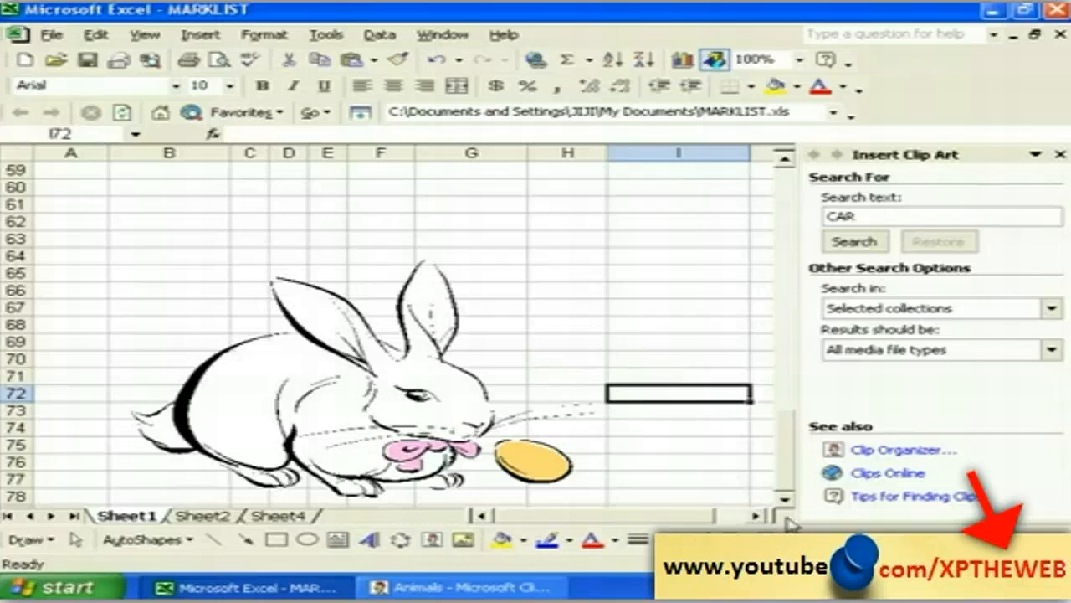
scroll(782, 498, "down", 1)
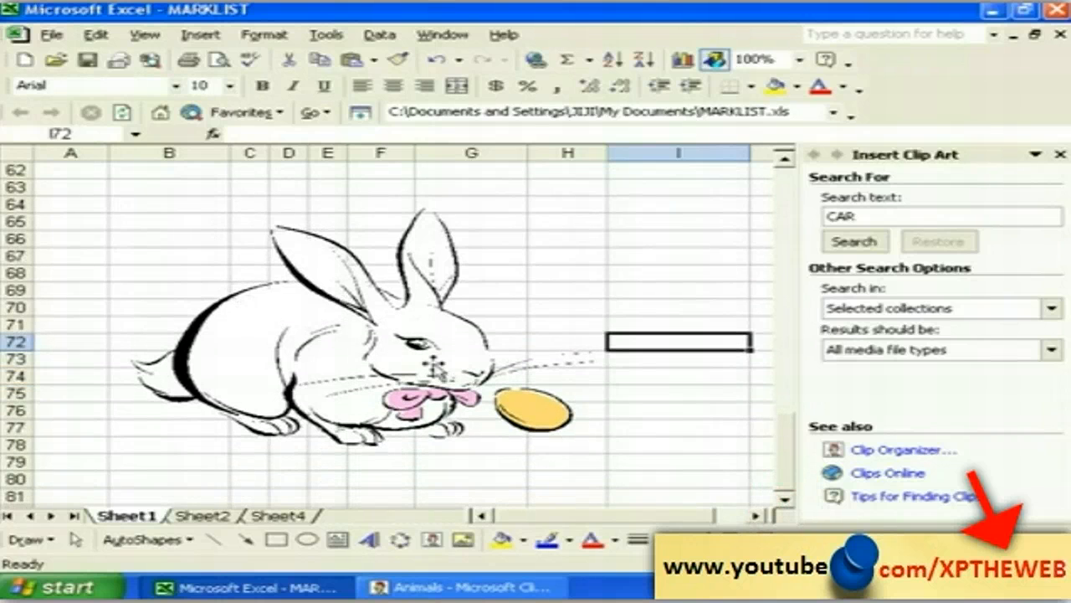
left_click(204, 495)
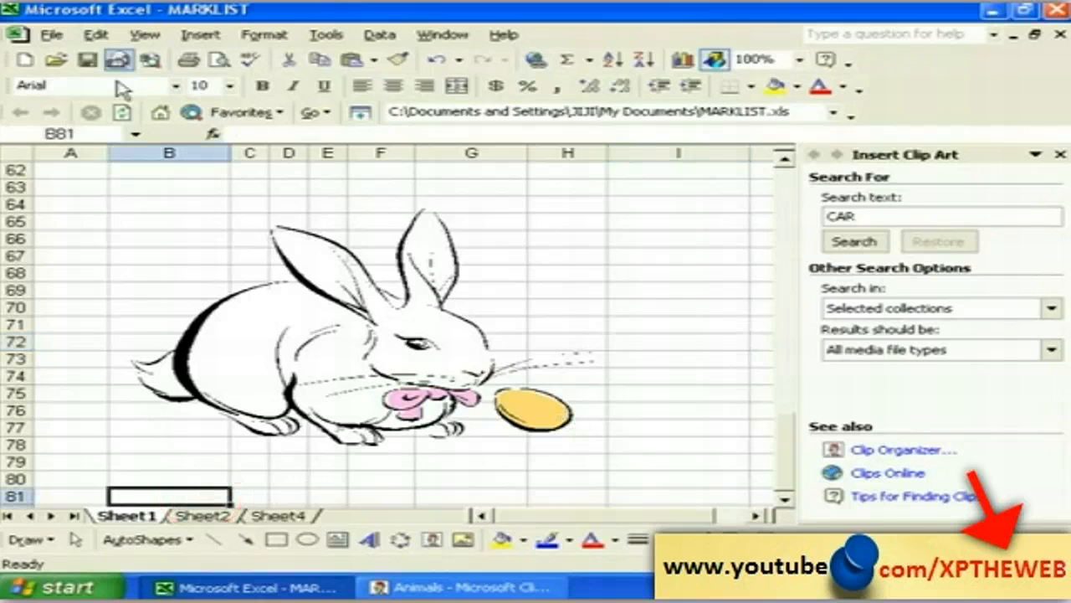
Step: Start Insert Picture From File and browse to Local Disk (D:)
left_click(188, 41)
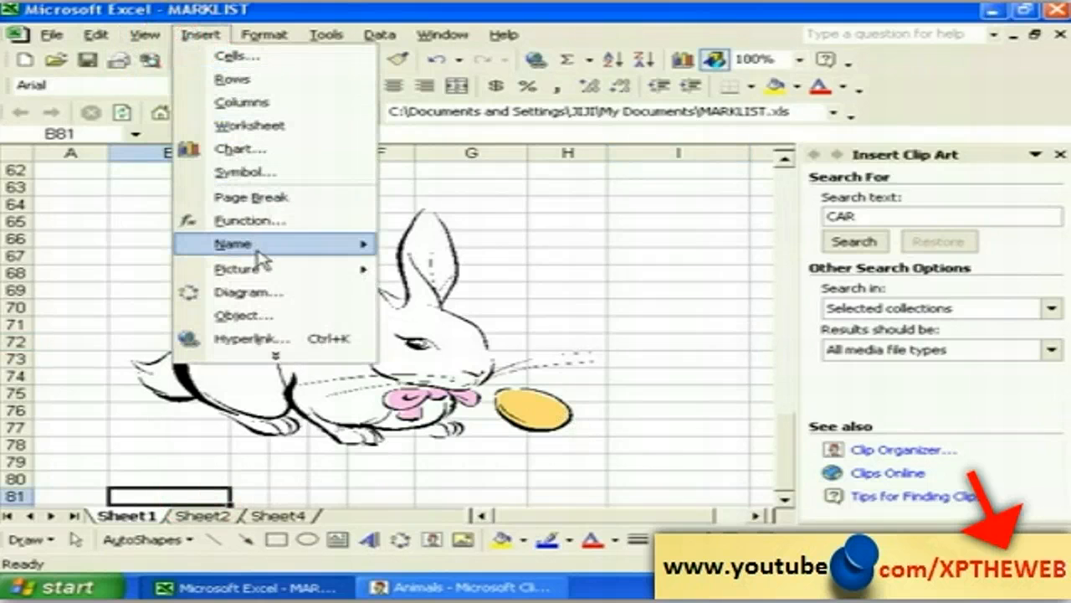
mouse_move(269, 276)
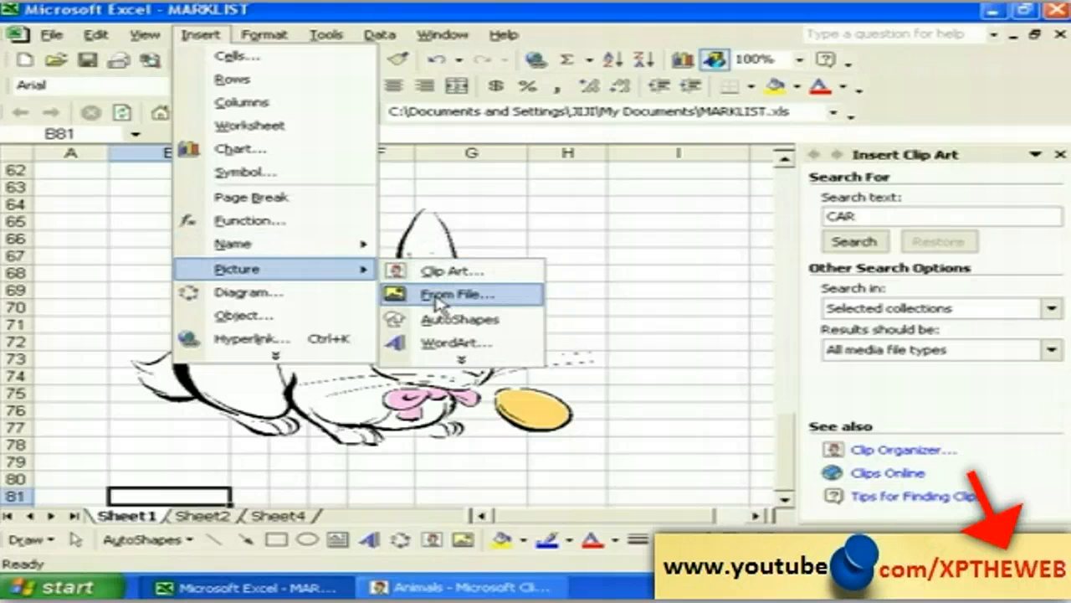
left_click(437, 297)
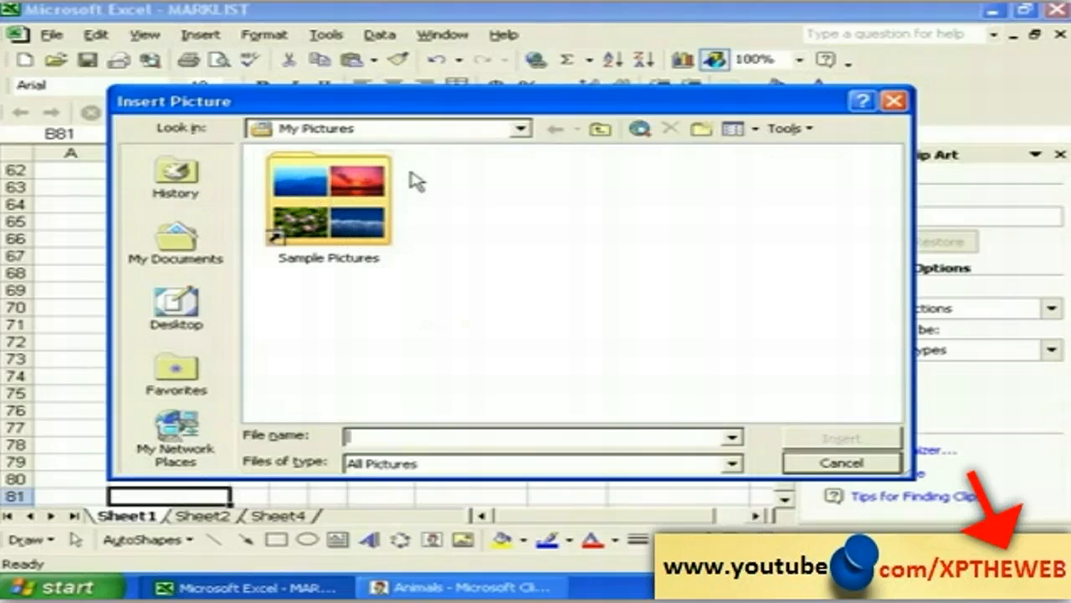
left_click(520, 128)
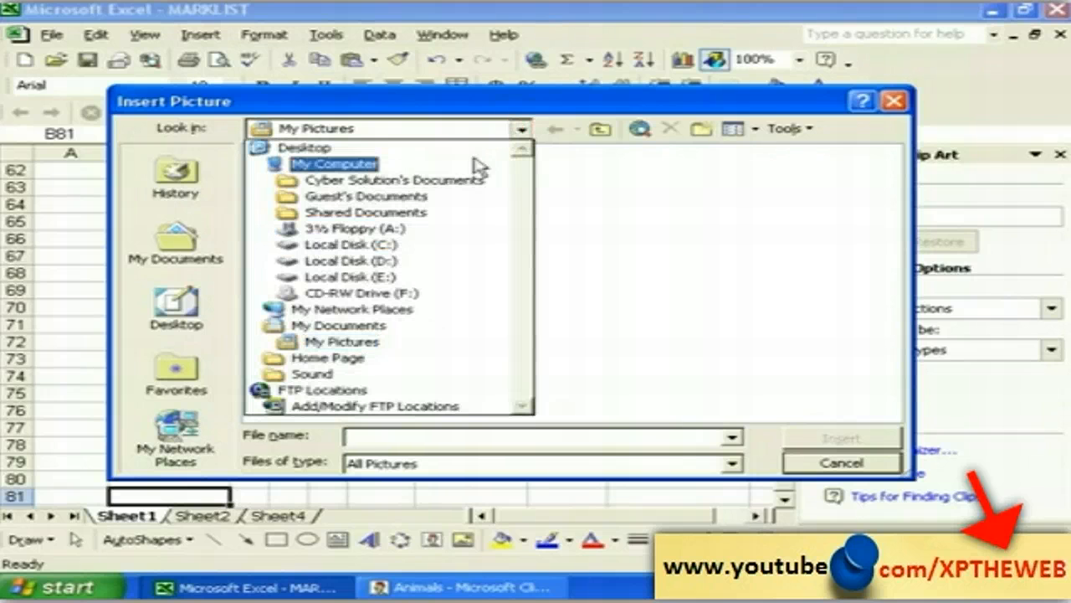
left_click(370, 279)
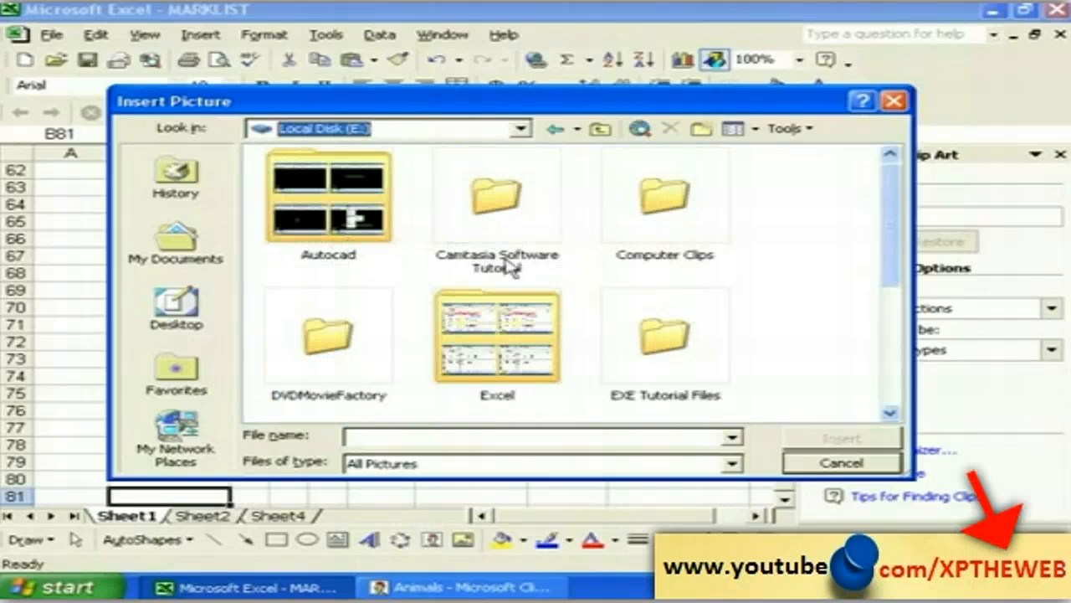
left_click(520, 128)
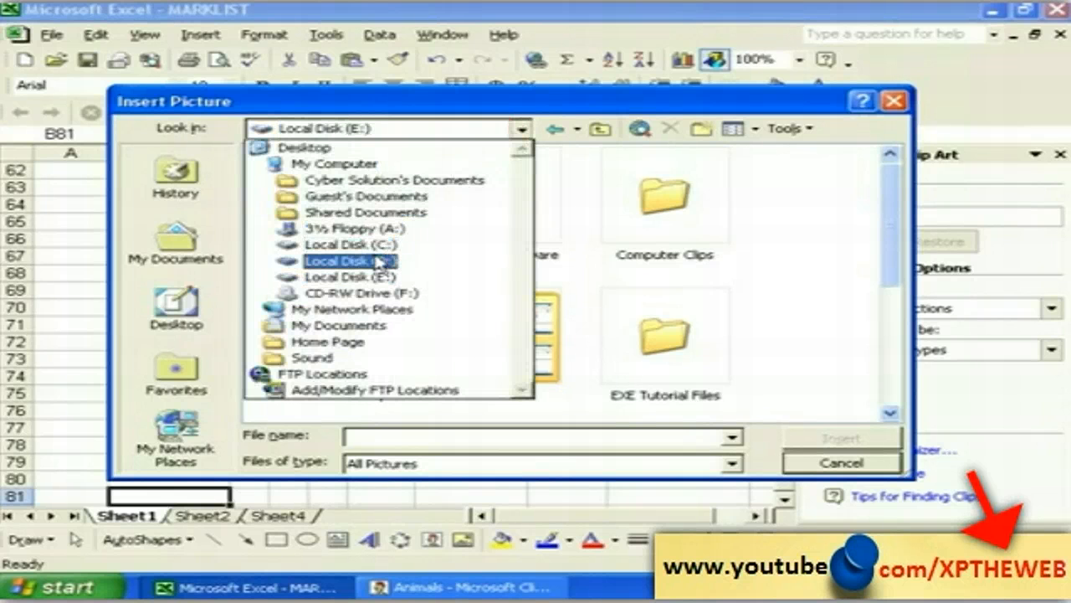
left_click(373, 260)
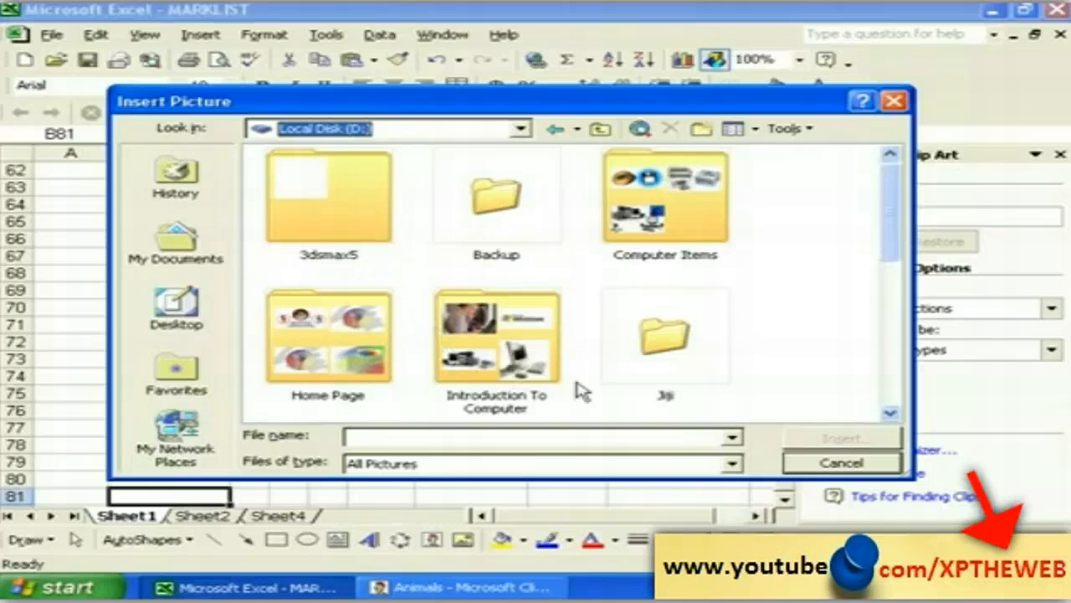
left_click(889, 413)
left_click(890, 413)
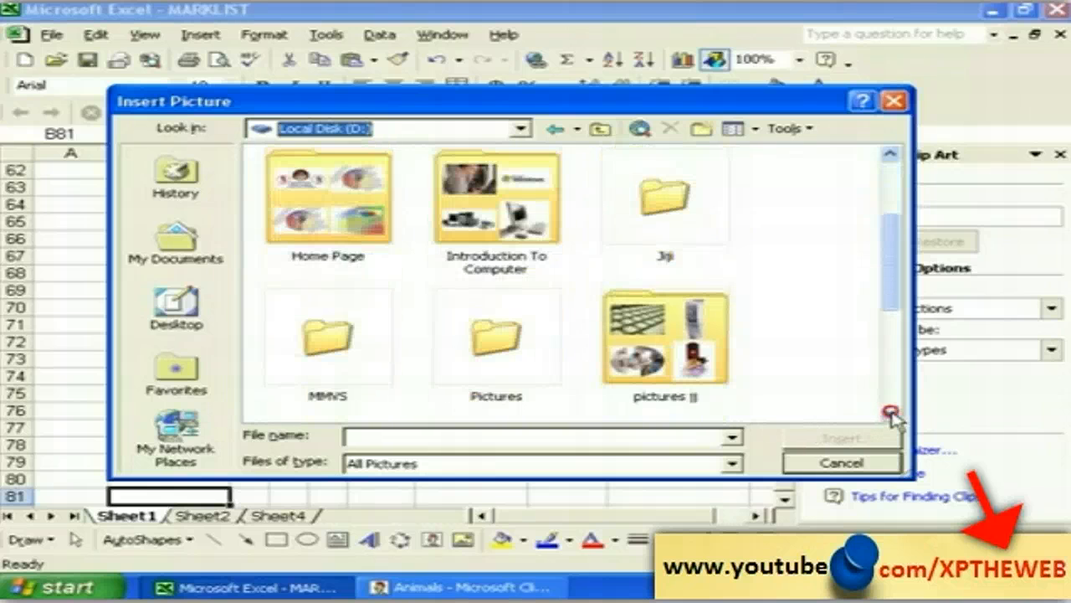
left_click(889, 413)
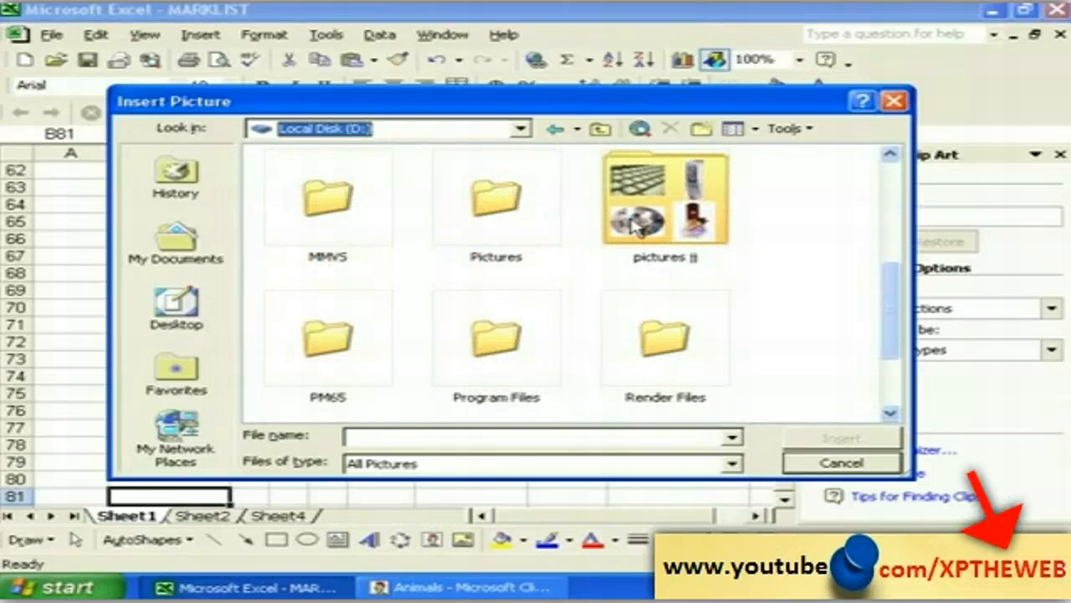
Step: Open pictures ii > AURORA_BOREALIS and insert the AURORA1 photo
left_click(636, 224)
left_click(889, 412)
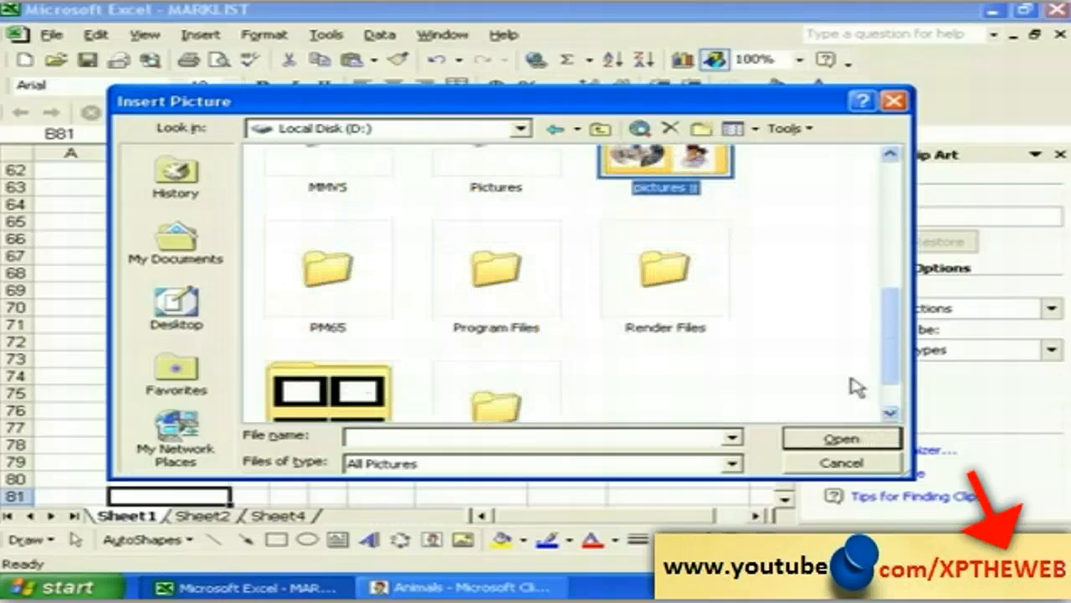
scroll(633, 186, "up", 1)
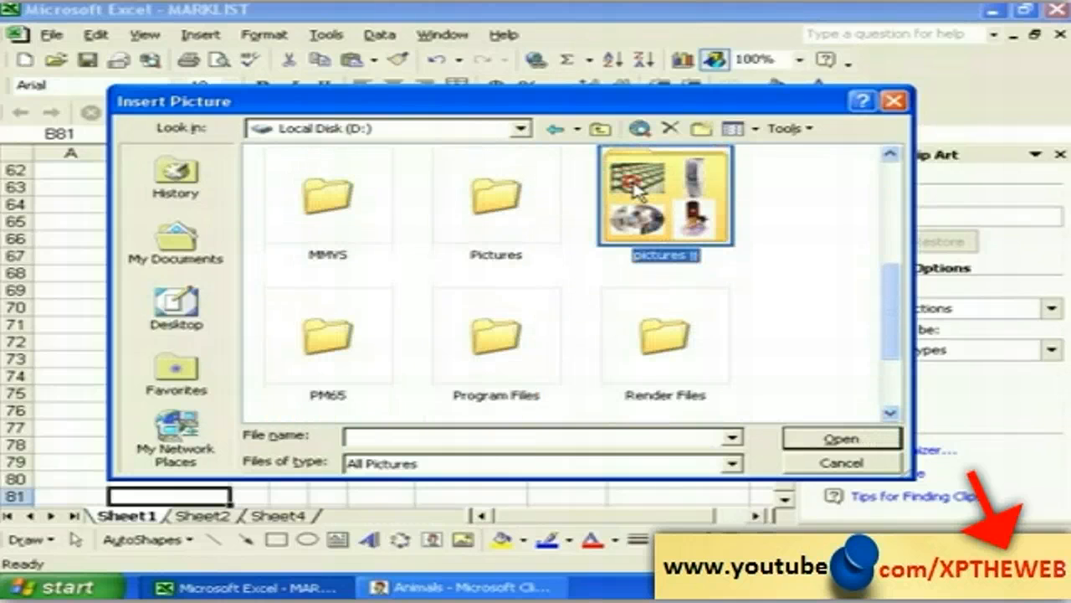
double_click(636, 191)
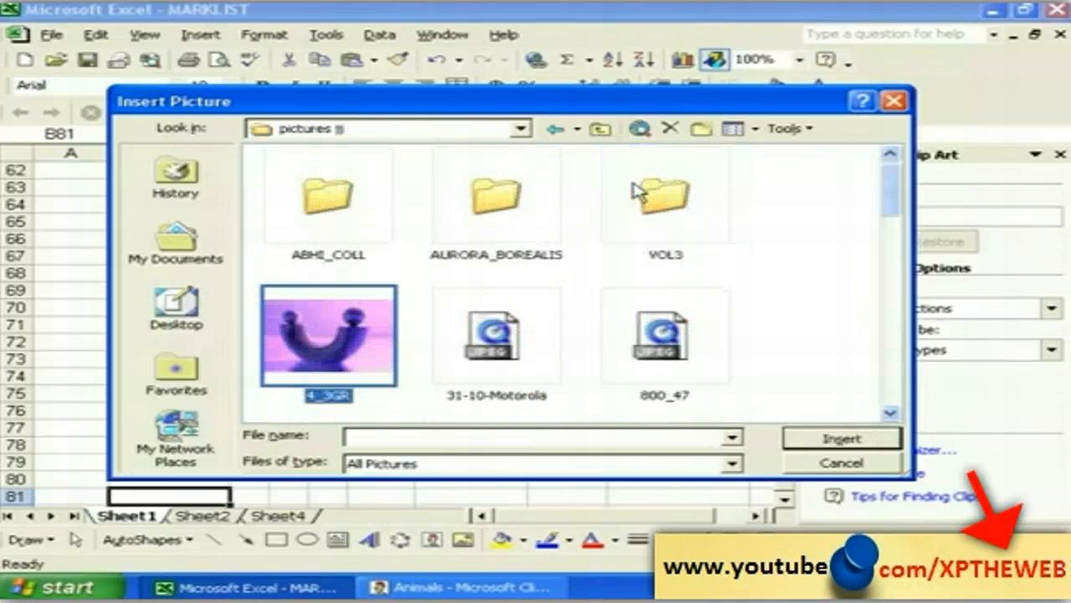
left_click(335, 224)
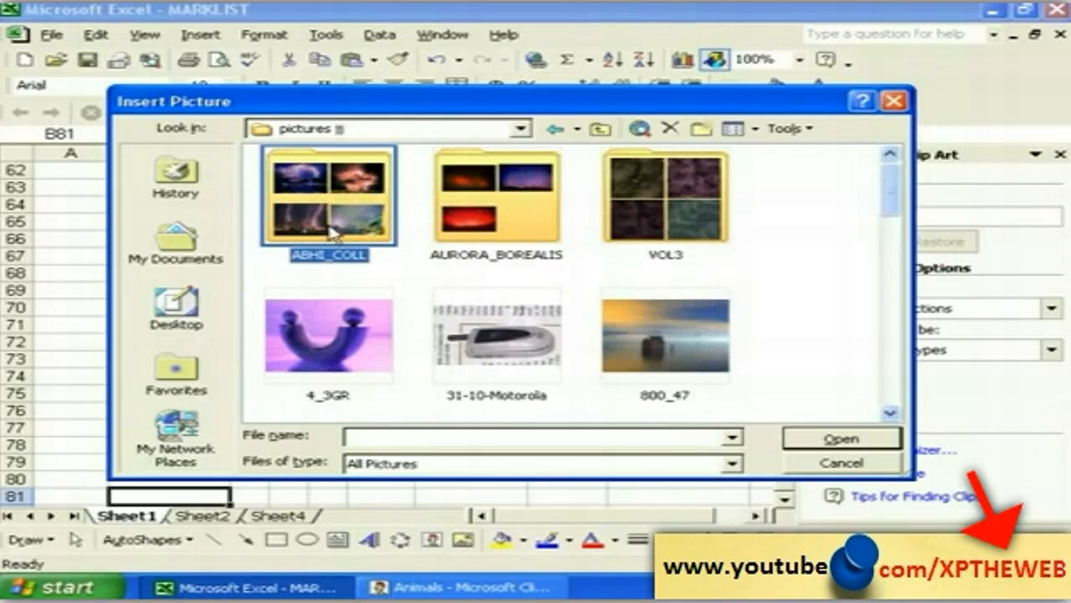
left_click(339, 335)
left_click(485, 355)
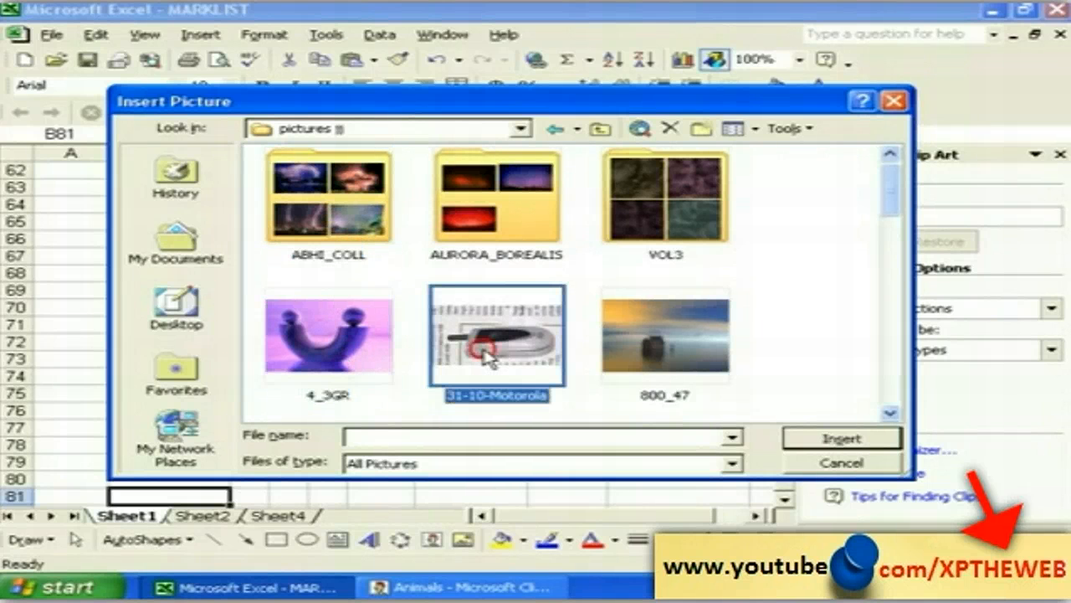
left_click(476, 237)
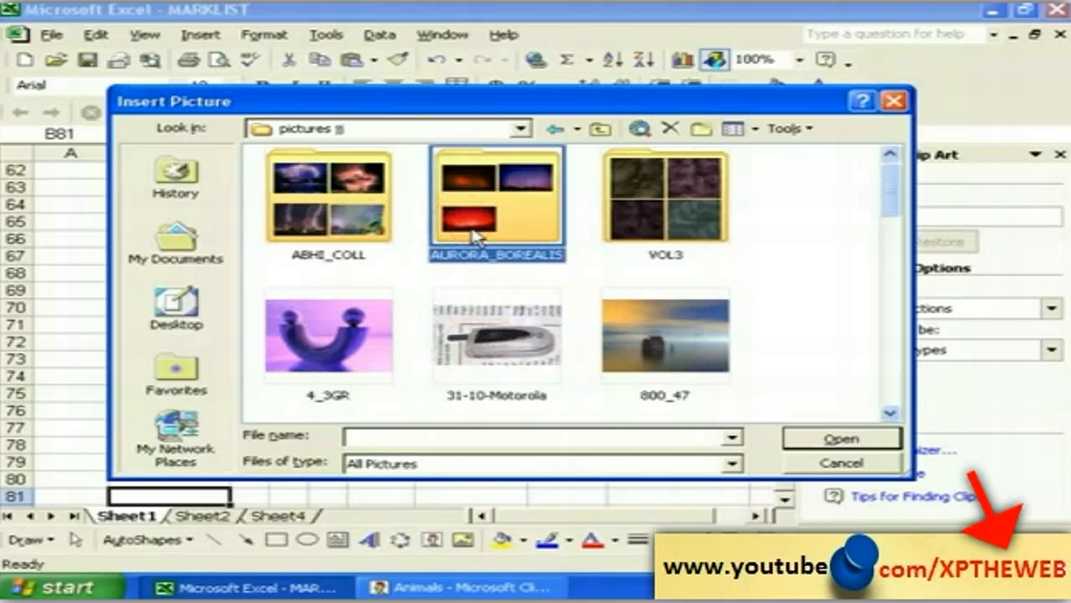
double_click(475, 237)
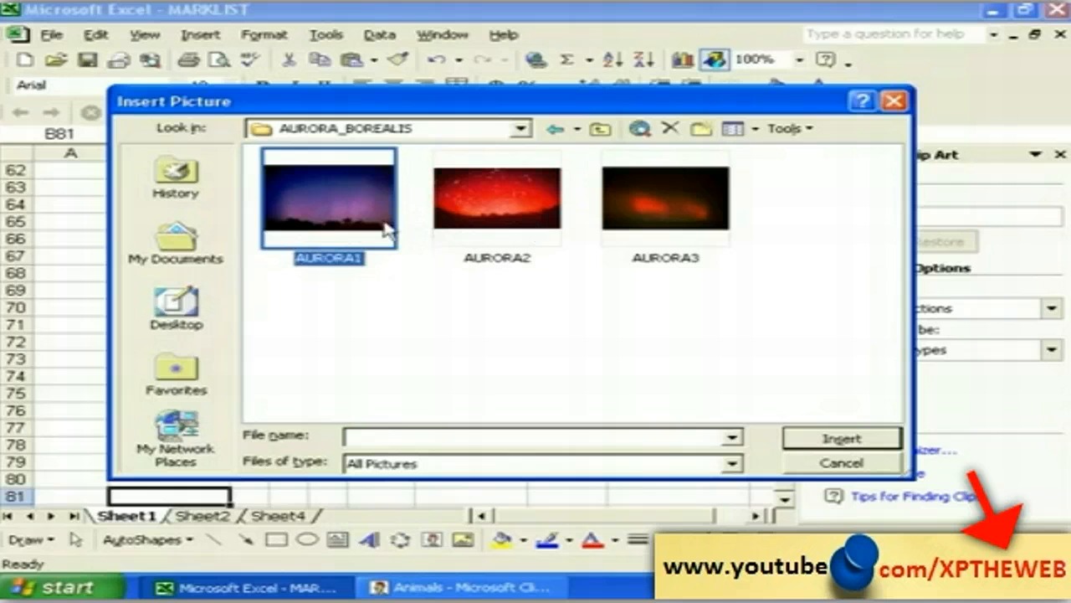
left_click(844, 439)
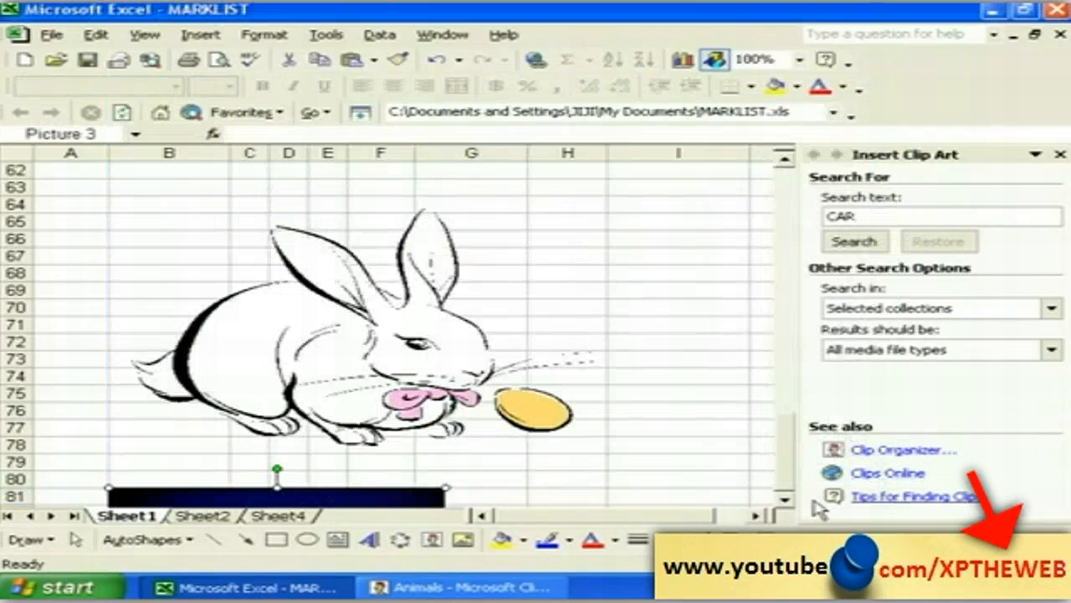
Step: Stretch the aurora photo down to row 96 and out to column I, then lower it slightly
left_click(784, 499)
left_click_drag(784, 499, 784, 499)
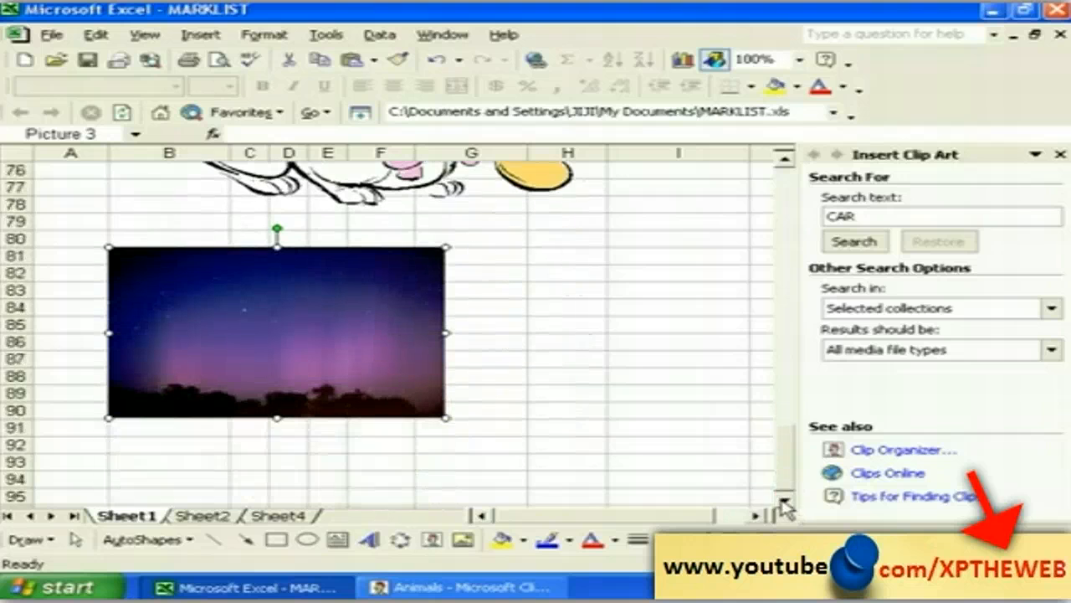
left_click(784, 500)
left_click(784, 501)
left_click(784, 500)
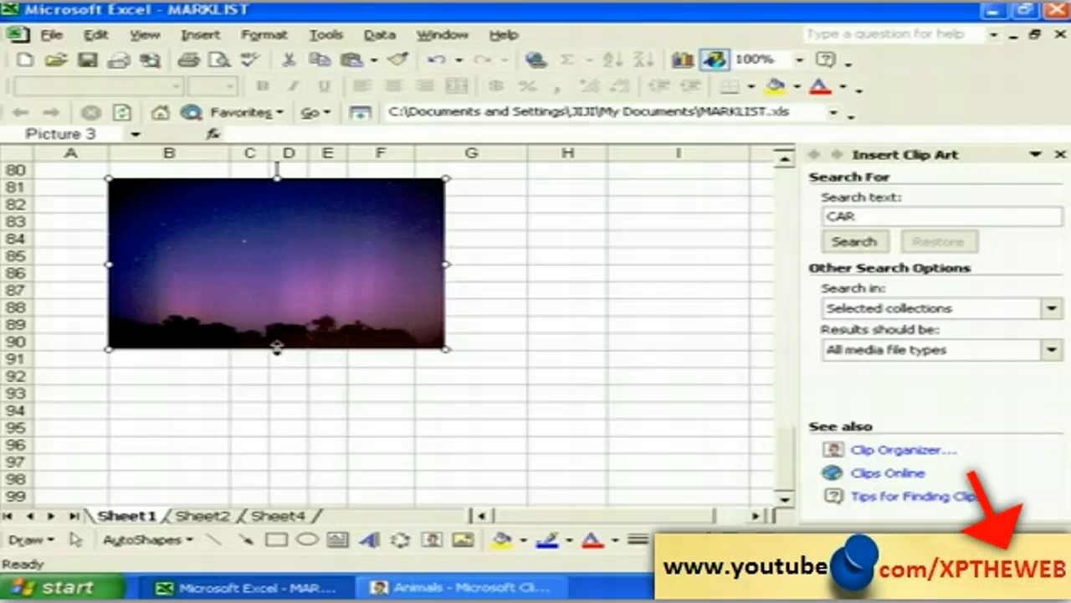
left_click_drag(277, 347, 287, 444)
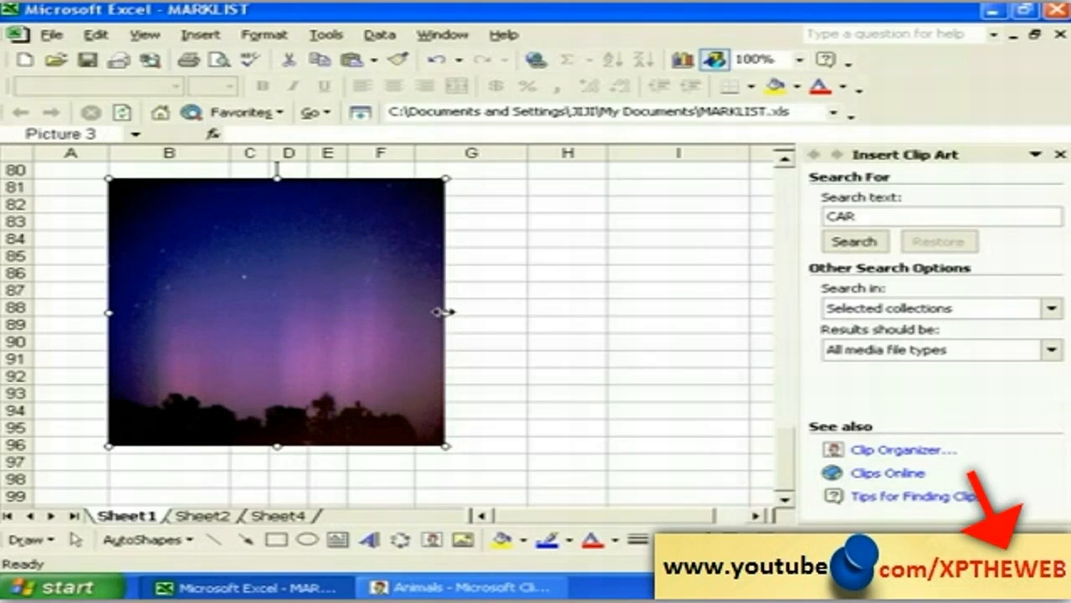
left_click_drag(446, 312, 670, 314)
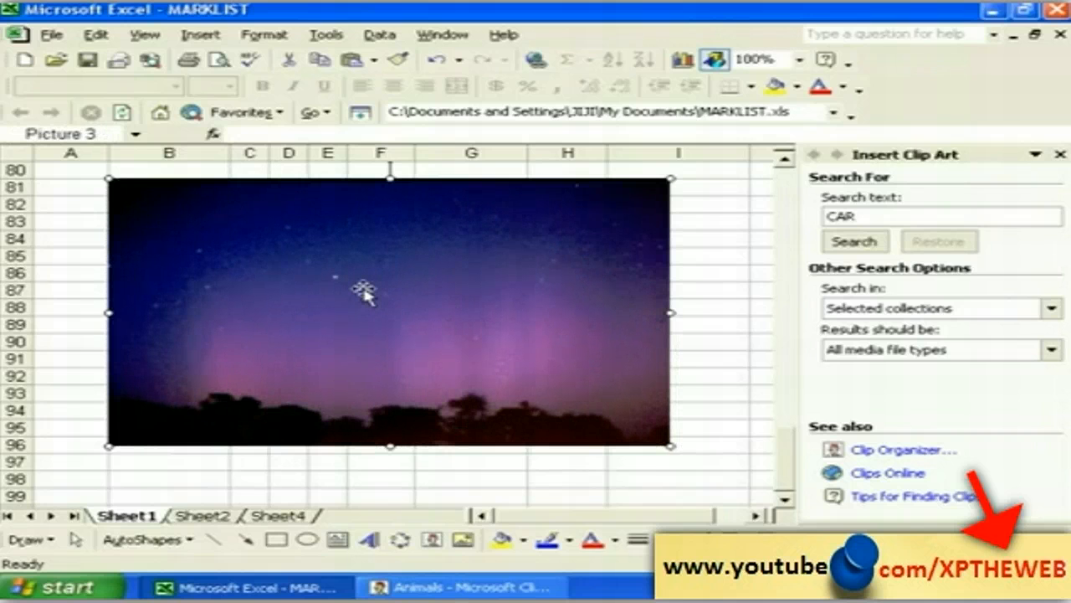
left_click_drag(360, 288, 354, 355)
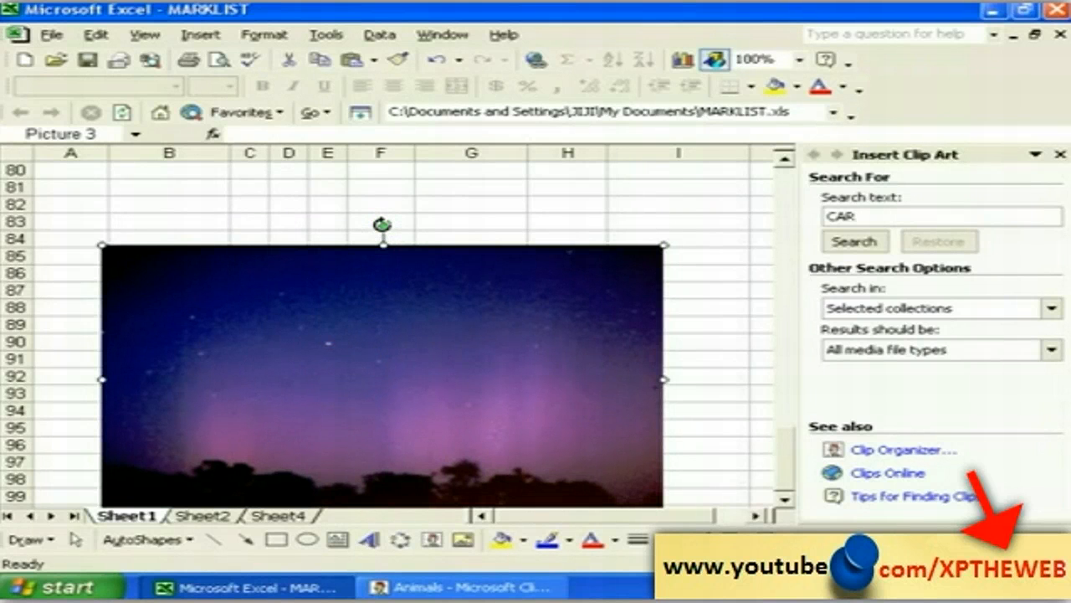
Step: Tilt the aurora photo, enlarge it from the top-right corner, then rotate it back level
left_click_drag(382, 224, 354, 261)
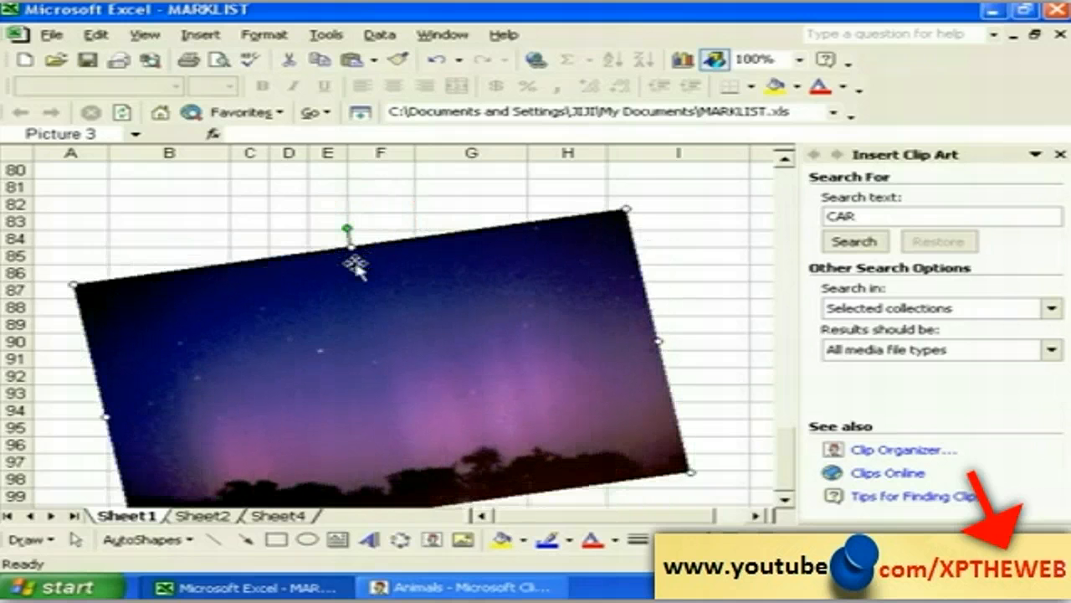
left_click(262, 221)
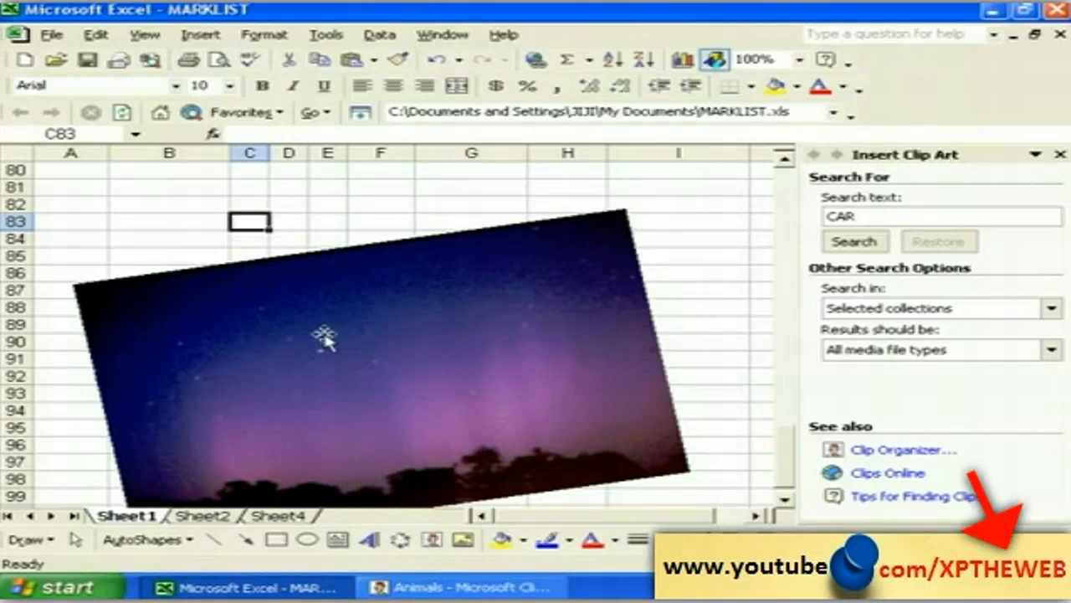
left_click(362, 359)
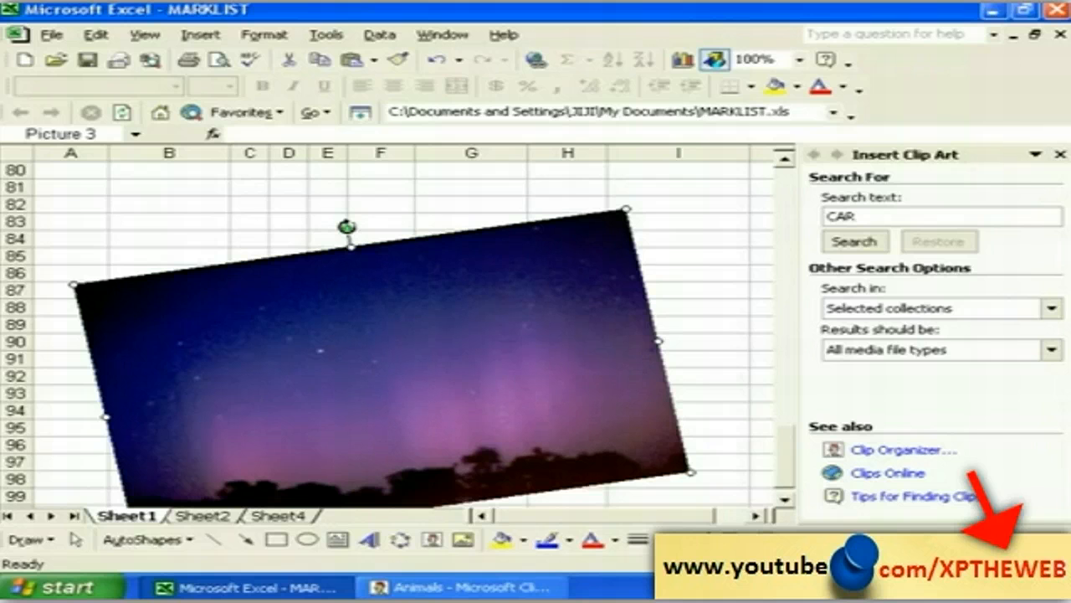
left_click_drag(346, 226, 348, 248)
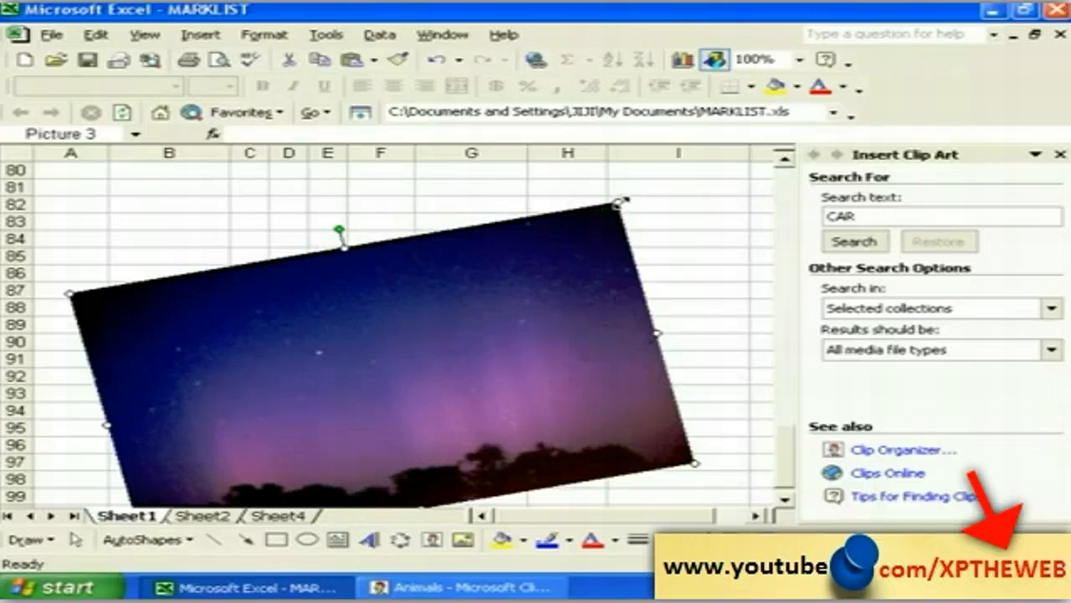
left_click_drag(619, 202, 650, 177)
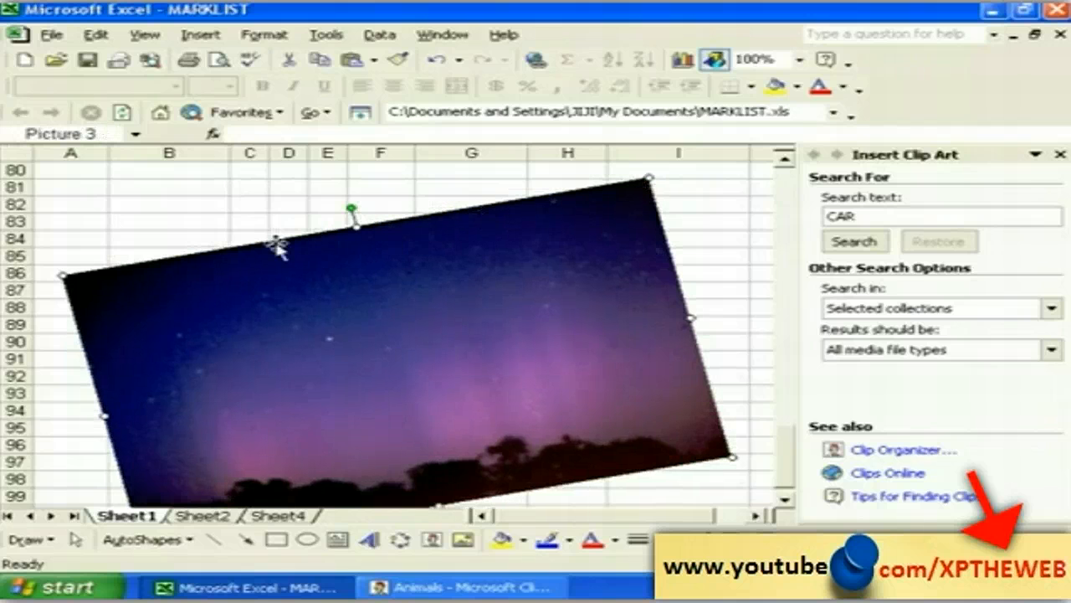
left_click_drag(352, 206, 402, 226)
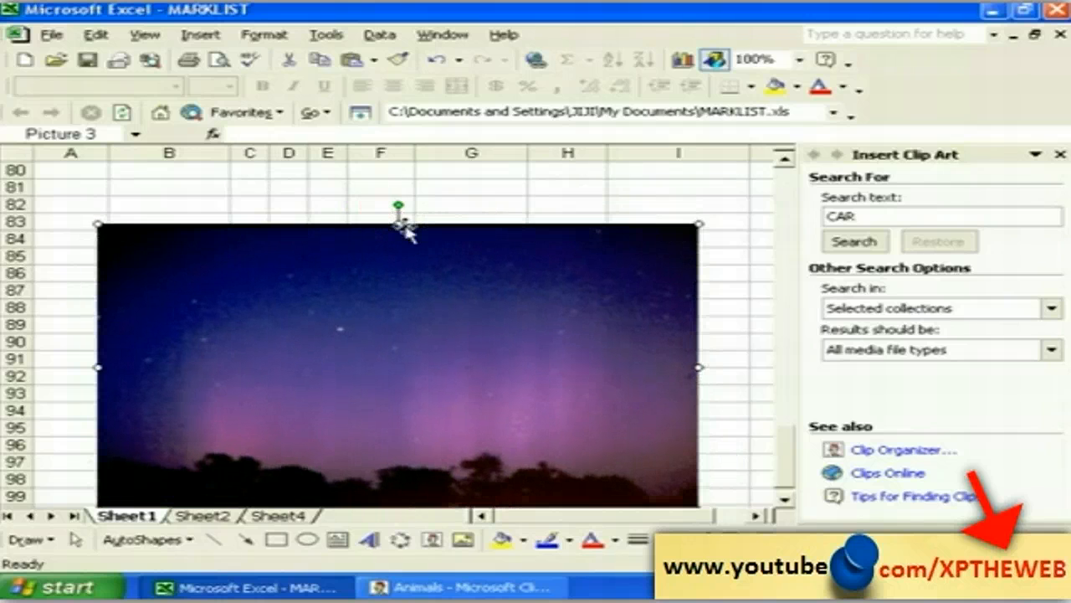
Step: Deselect the straightened photo, select cell B82, and dismiss the Insert menu without choosing anything
left_click(293, 204)
left_click(157, 206)
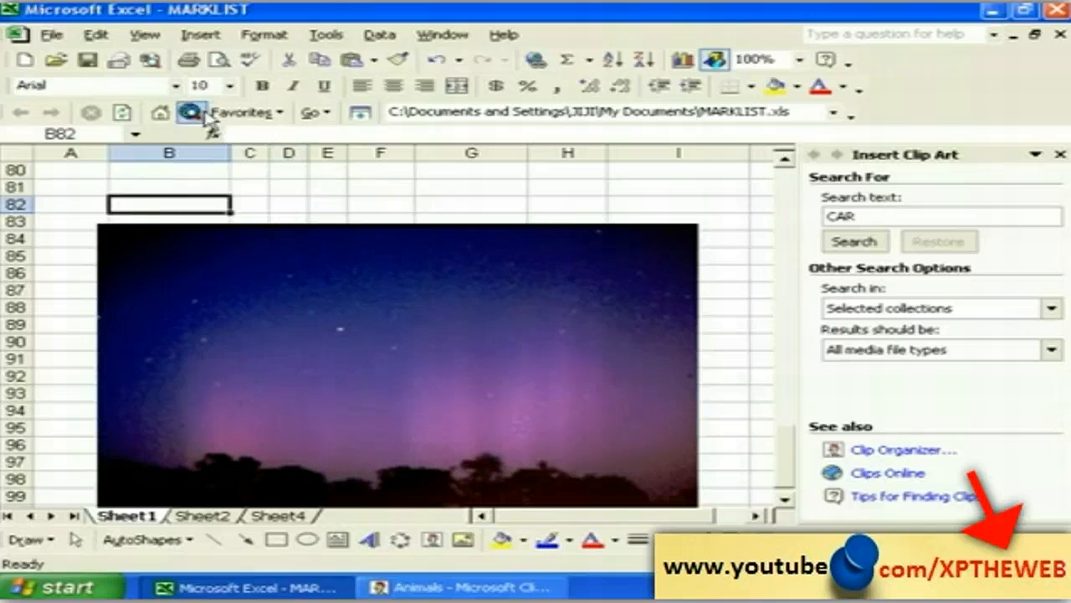
left_click(201, 36)
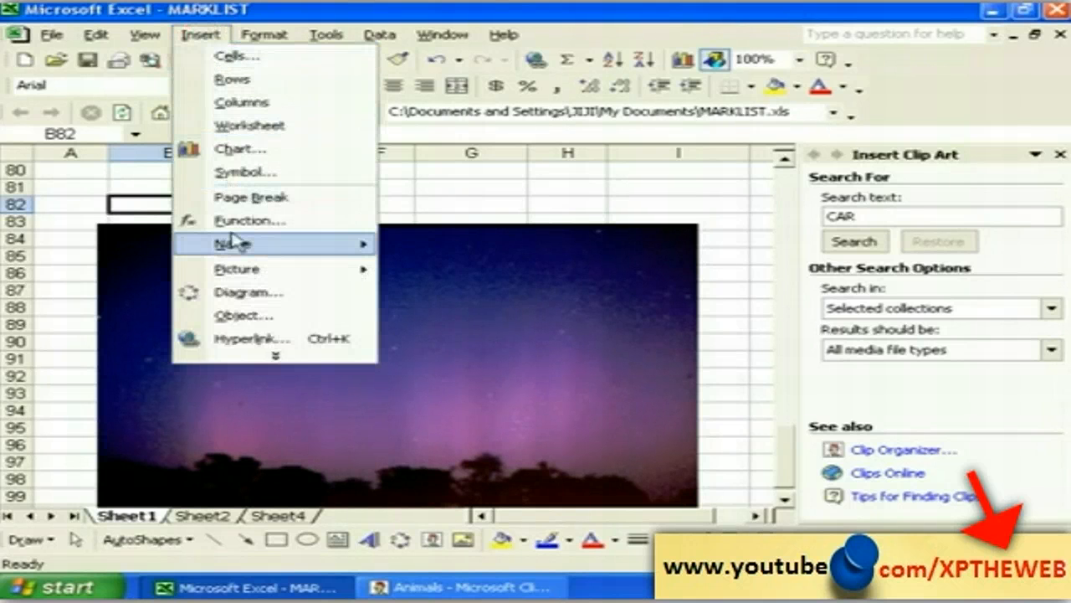
left_click(454, 174)
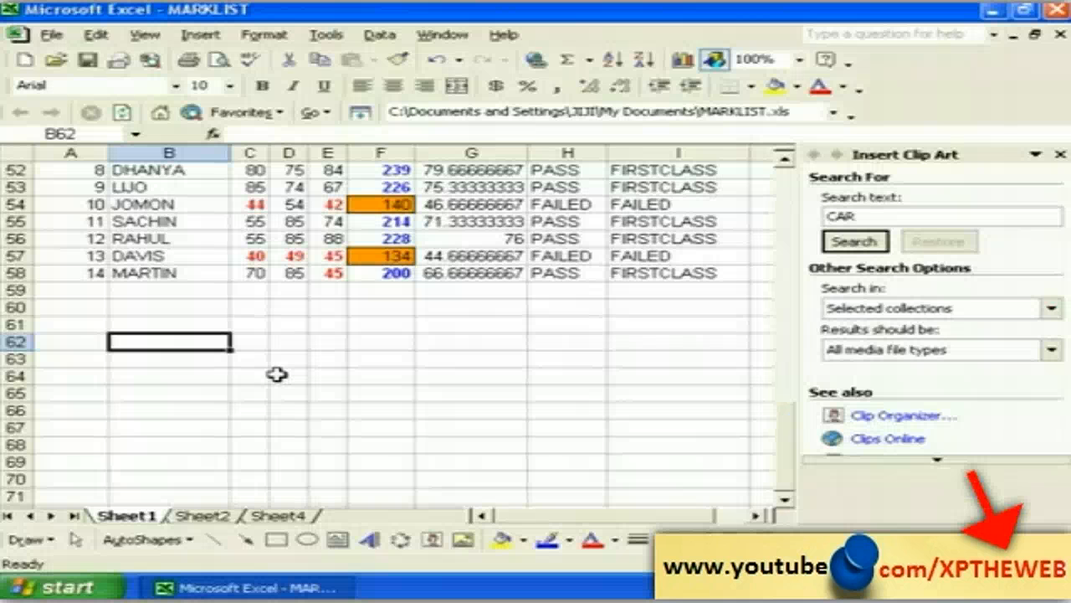
Step: Move among cells B62–B65 in the empty rows below the mark list, ending on B62
left_click(199, 393)
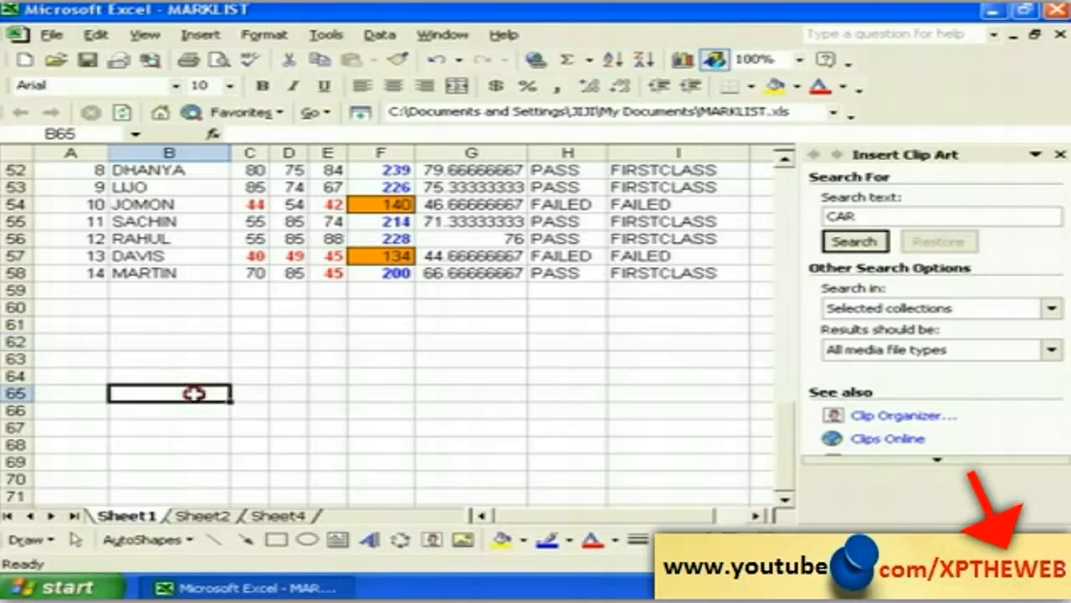
left_click(181, 347)
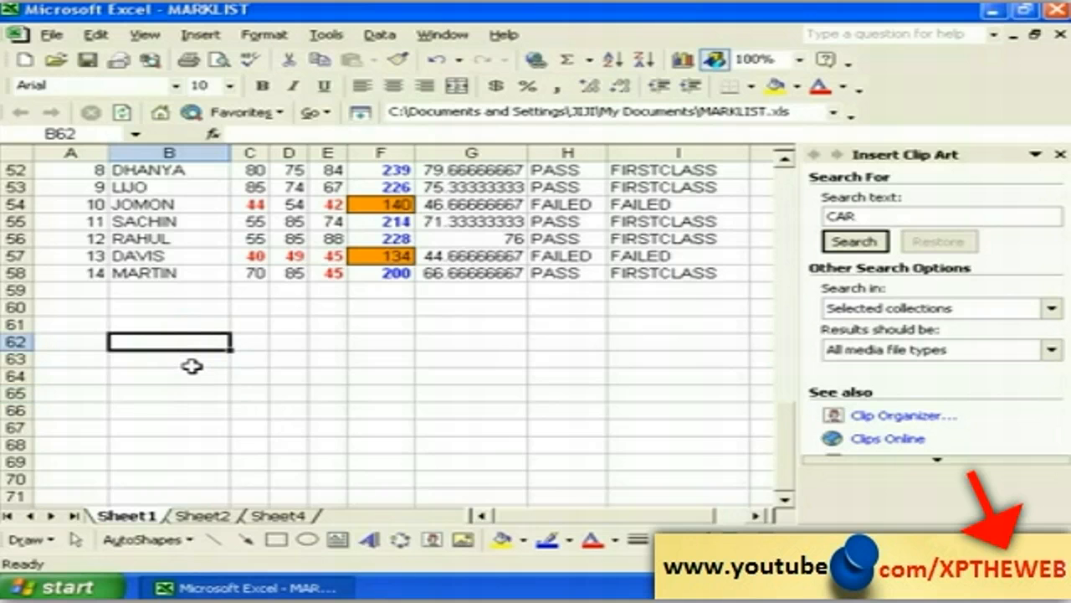
left_click(188, 363)
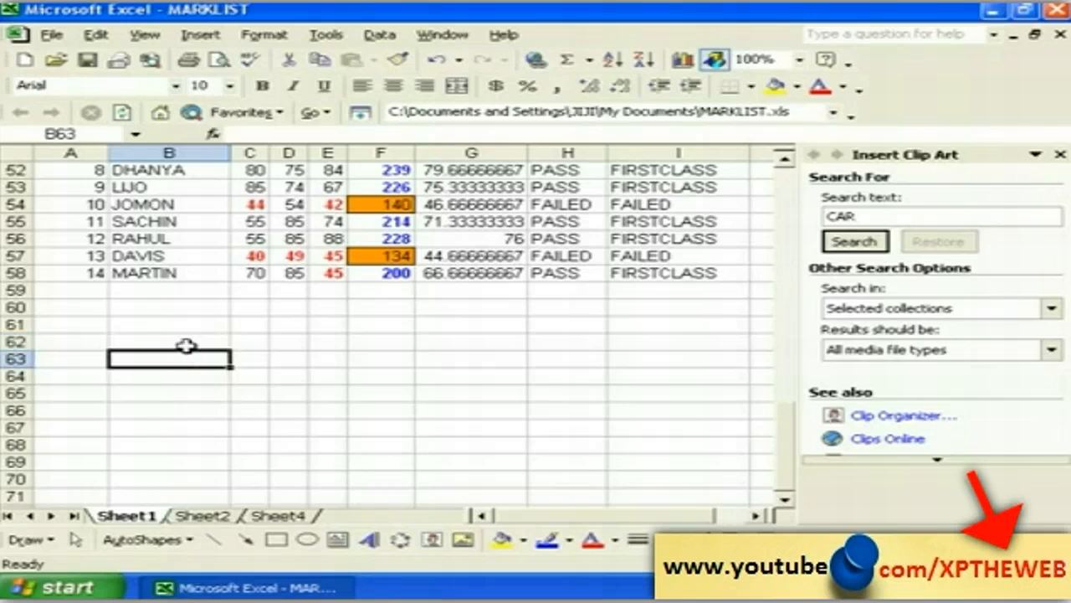
left_click(186, 344)
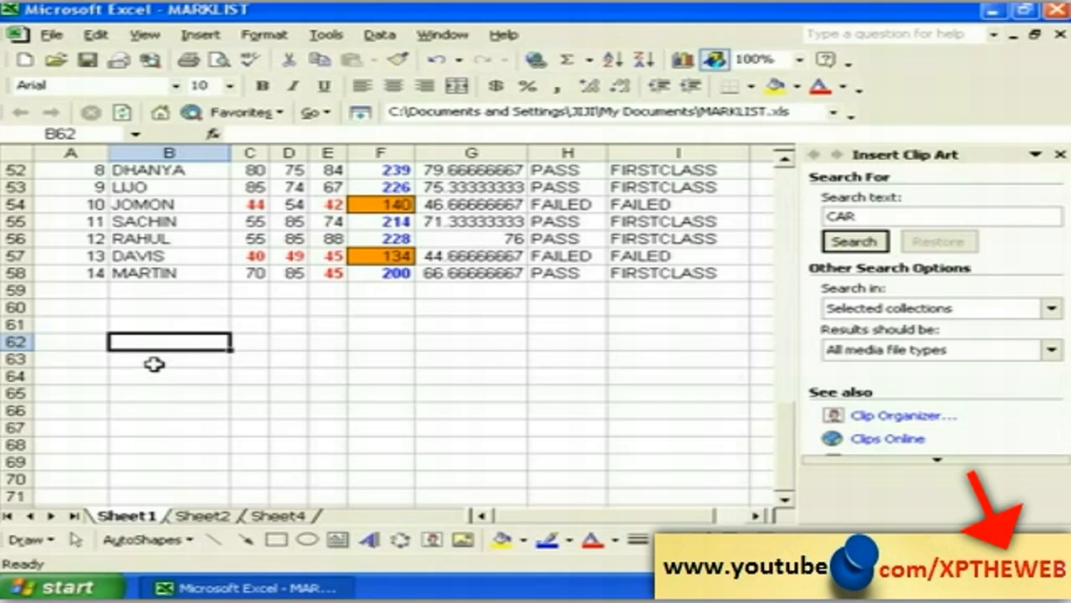
left_click(150, 360)
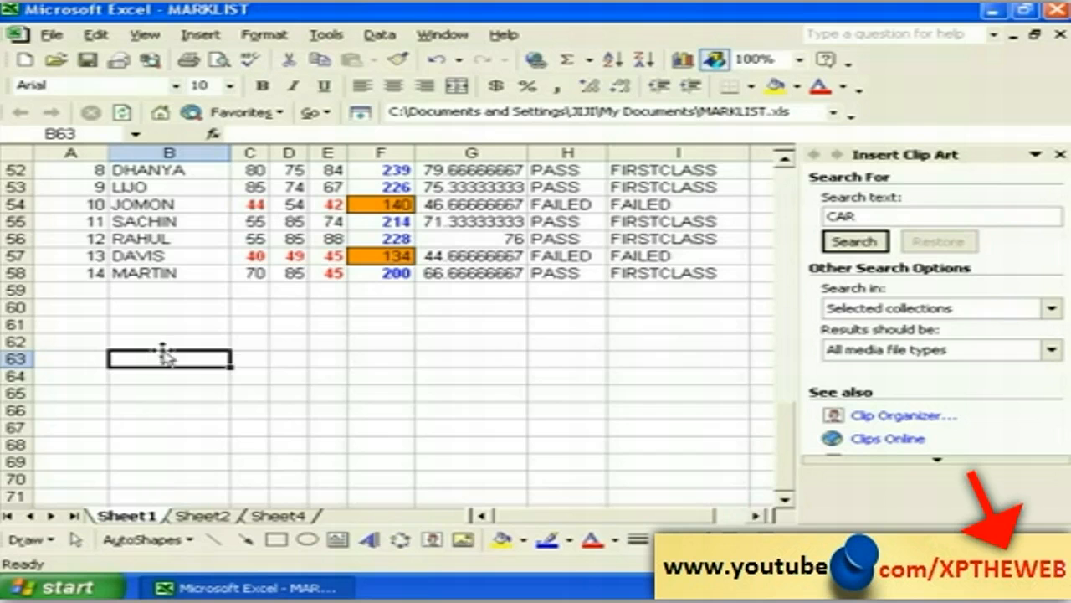
left_click(158, 341)
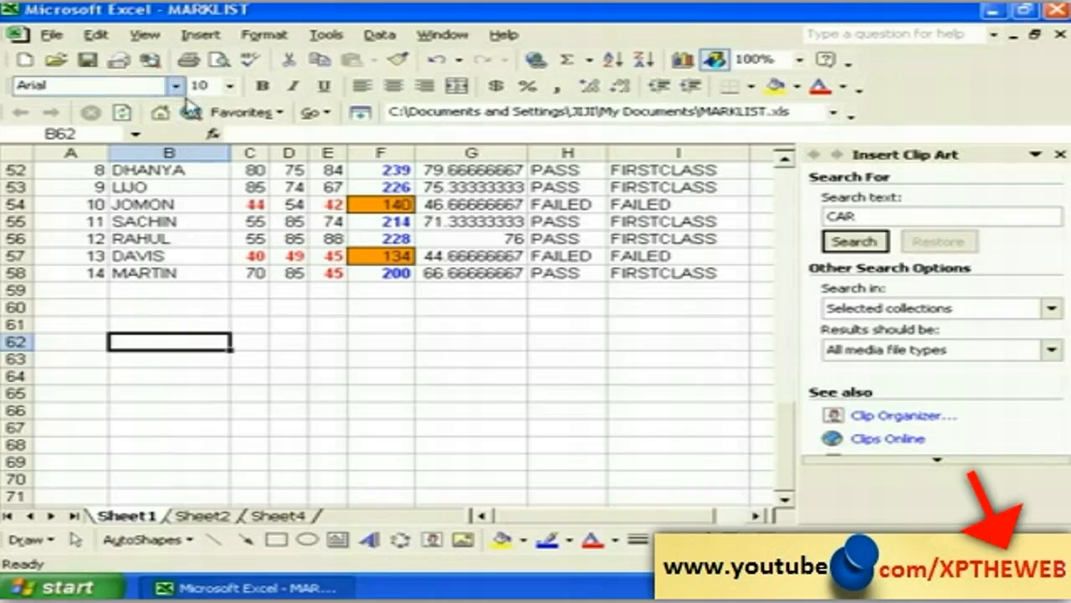
Step: Open the Insert Object dialog listing embeddable object types and drag it further right
left_click(199, 35)
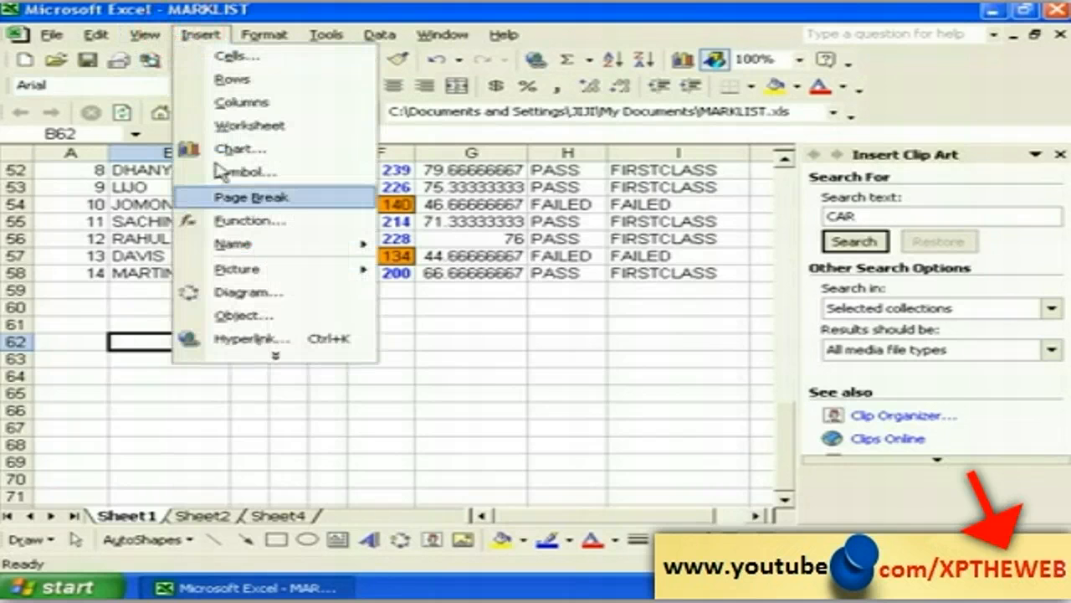
left_click(240, 318)
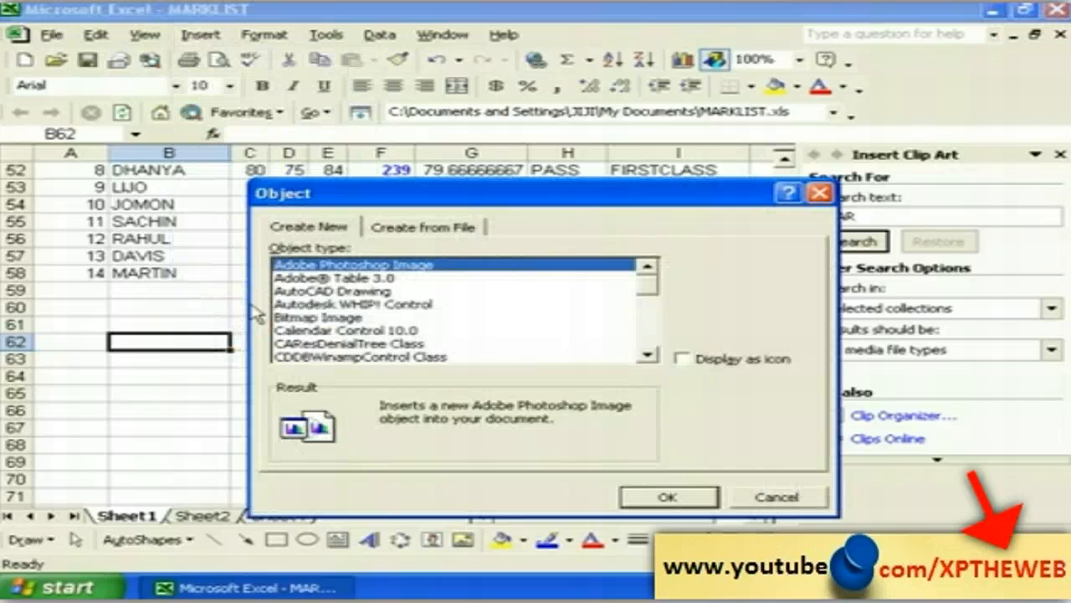
left_click_drag(328, 198, 406, 185)
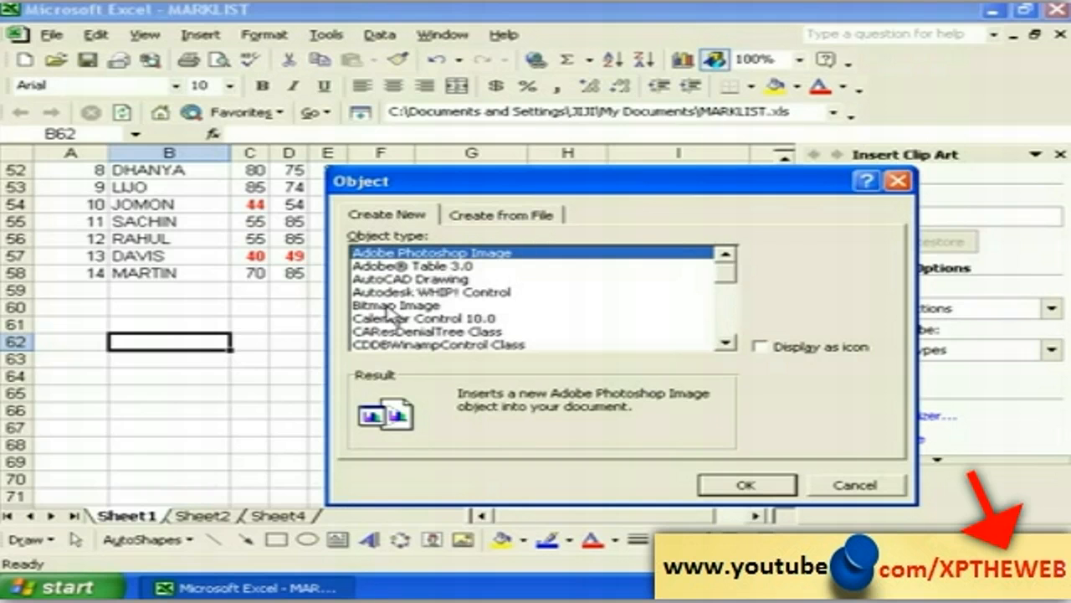
Step: Choose Bitmap Image as the object type and embed a blank bitmap in the sheet
left_click(389, 306)
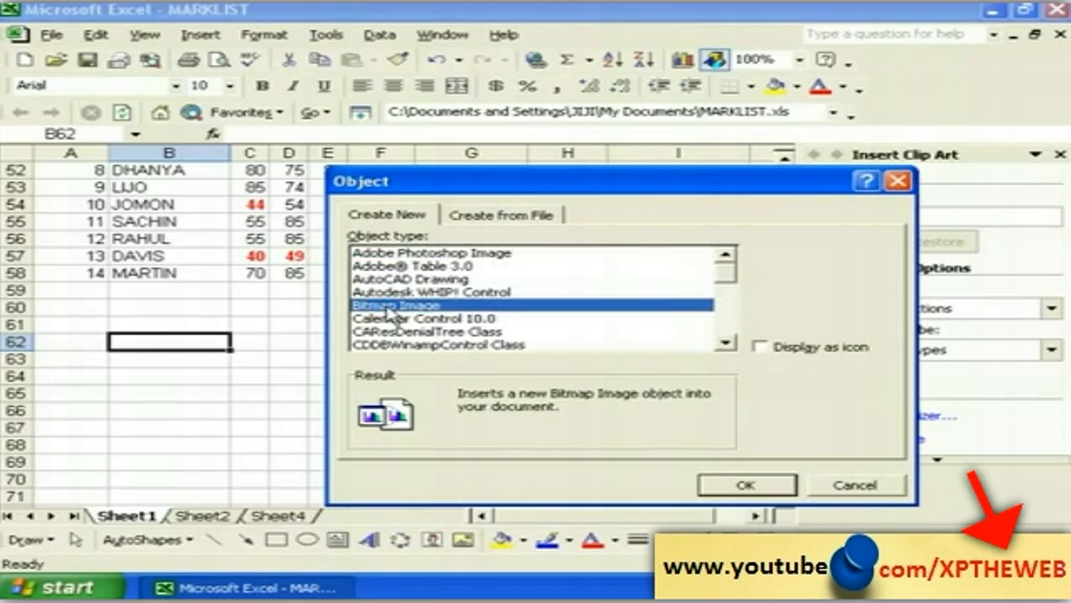
left_click(741, 488)
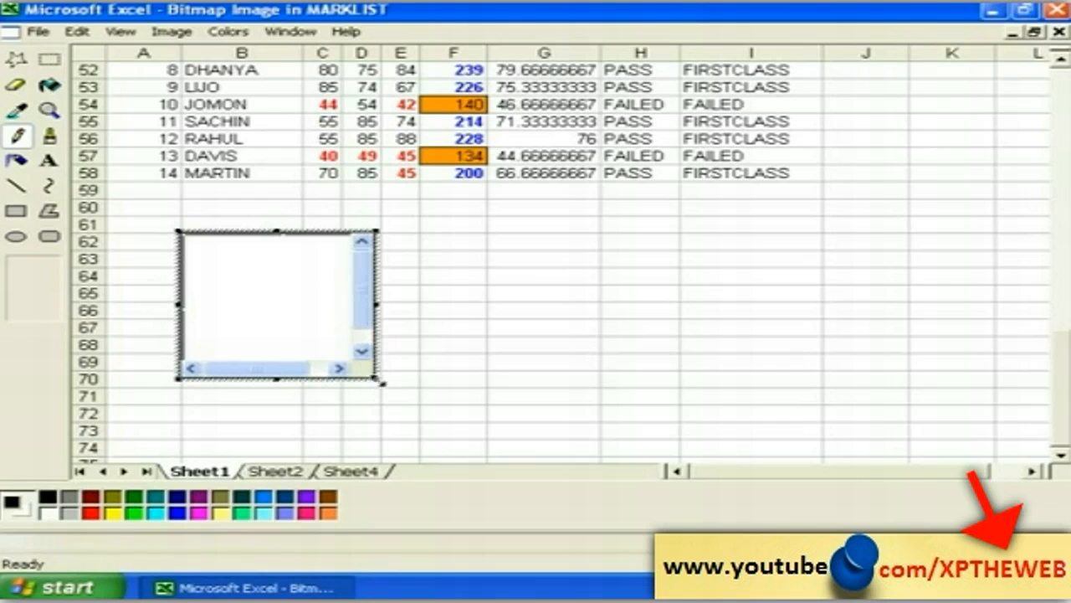
Step: Drag the bitmap's bottom-right handle to enlarge the blank canvas to about row 74
left_click_drag(378, 383, 443, 454)
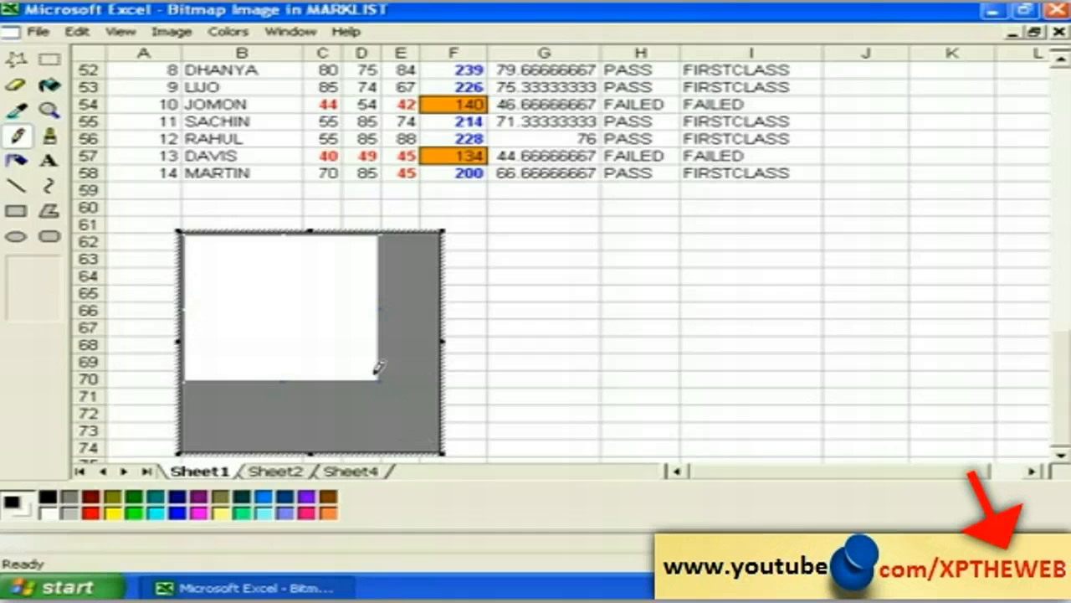
left_click_drag(377, 383, 422, 439)
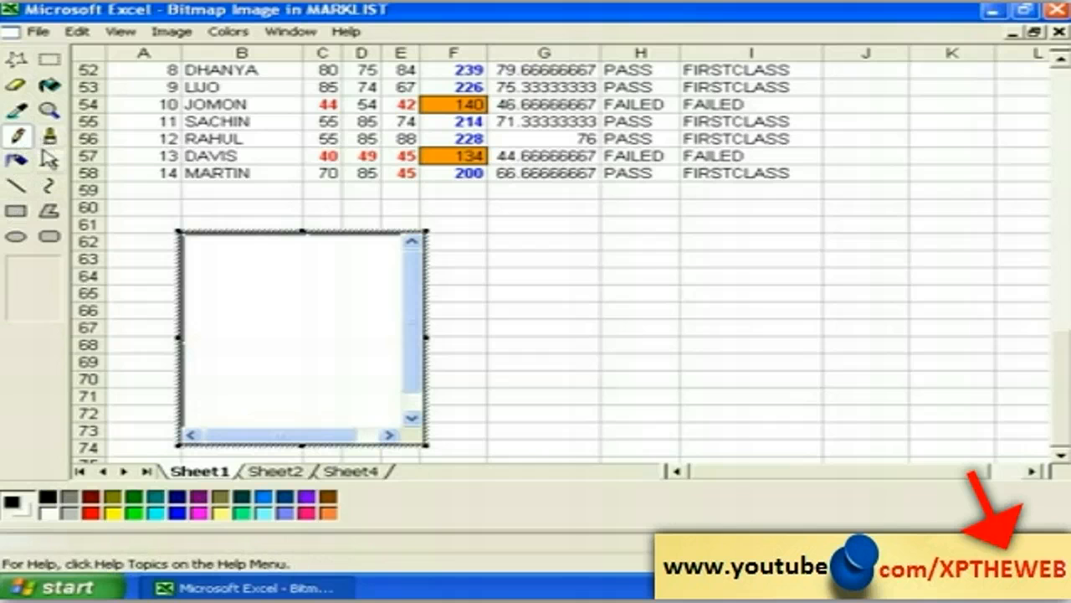
Step: Draw three nested rectangles on the bitmap canvas with the Rectangle tool
left_click(15, 211)
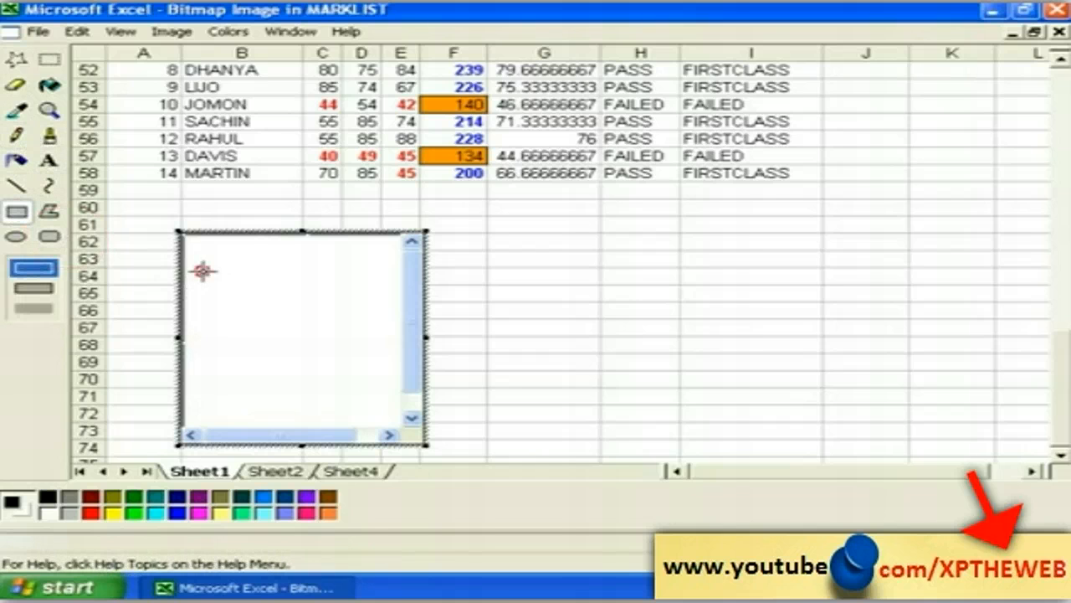
left_click_drag(201, 271, 368, 391)
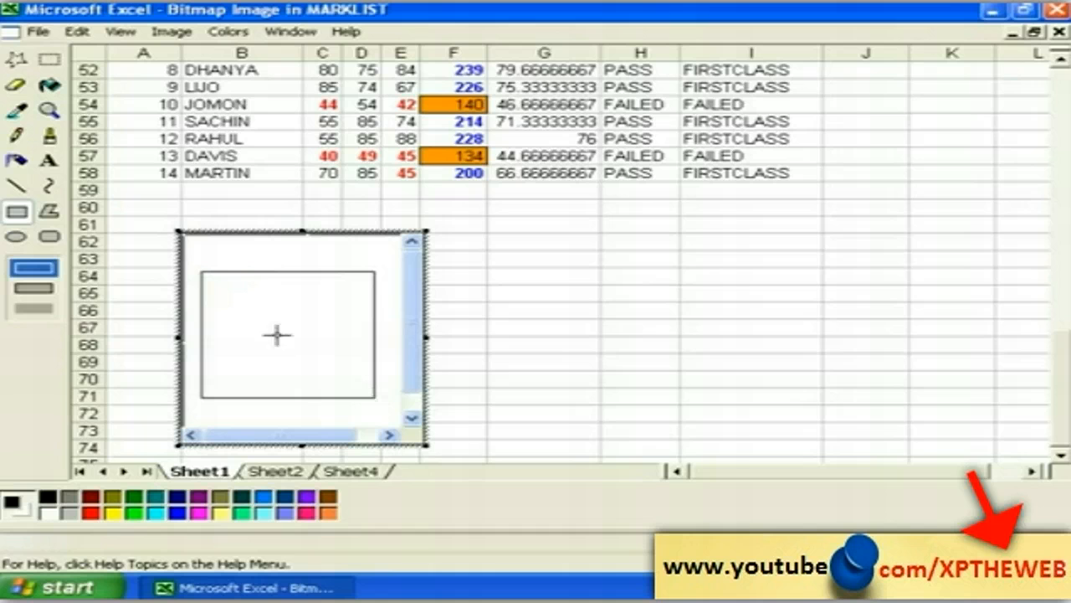
left_click_drag(220, 290, 355, 378)
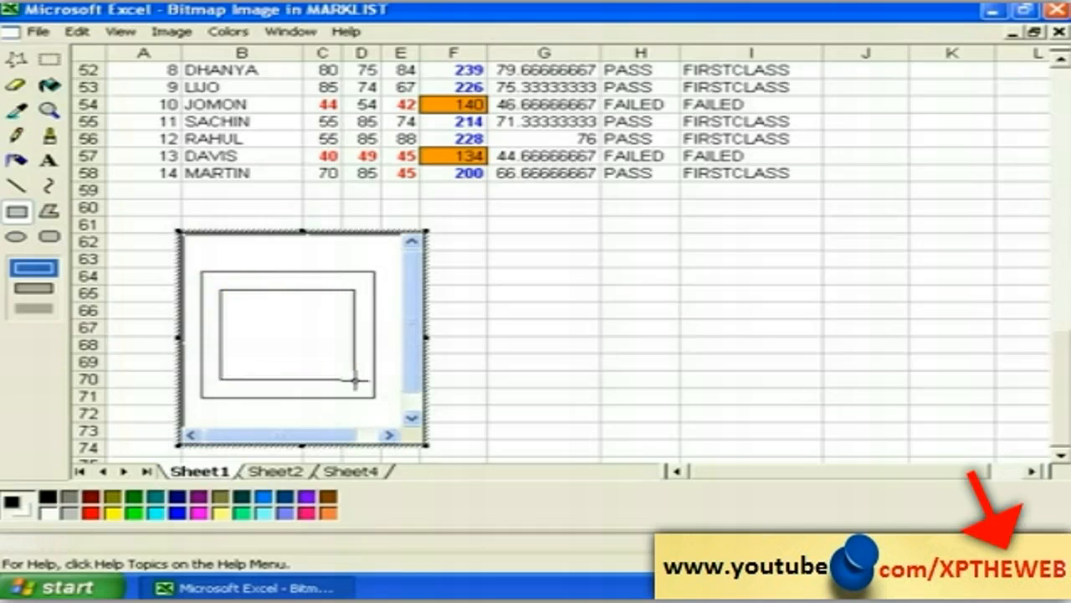
left_click_drag(249, 310, 334, 364)
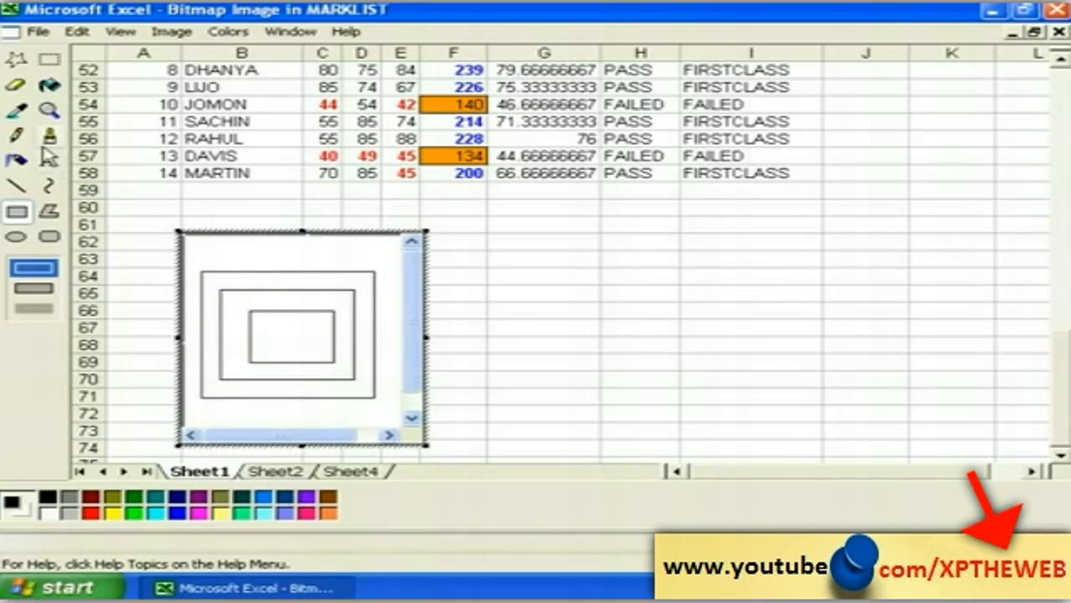
Step: Fill the rectangles blue, maroon and green from outside in, then return to the sheet
left_click(50, 85)
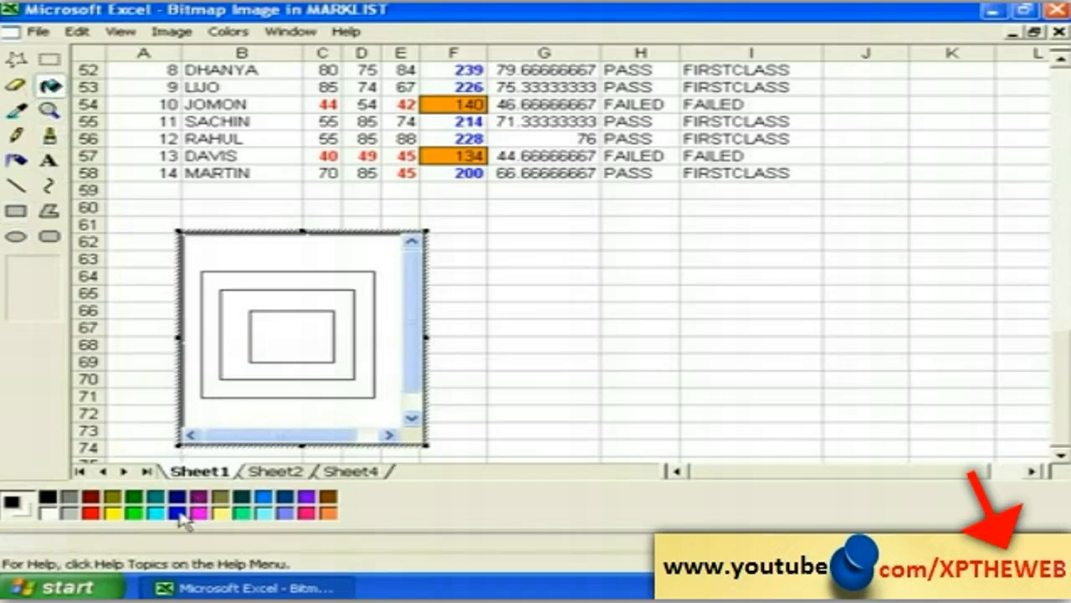
left_click(177, 512)
left_click(235, 282)
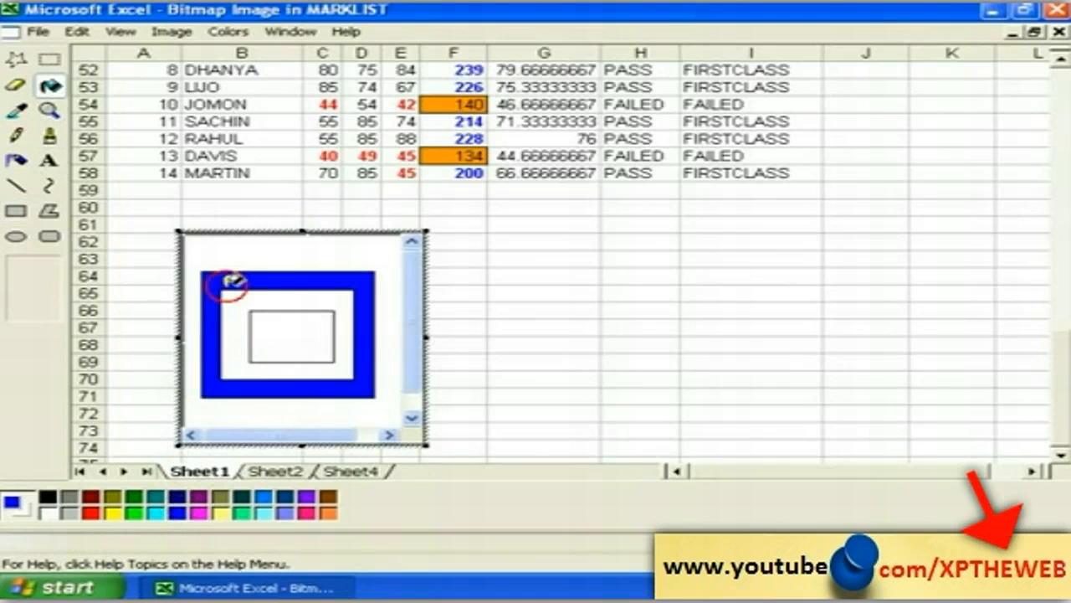
left_click(91, 497)
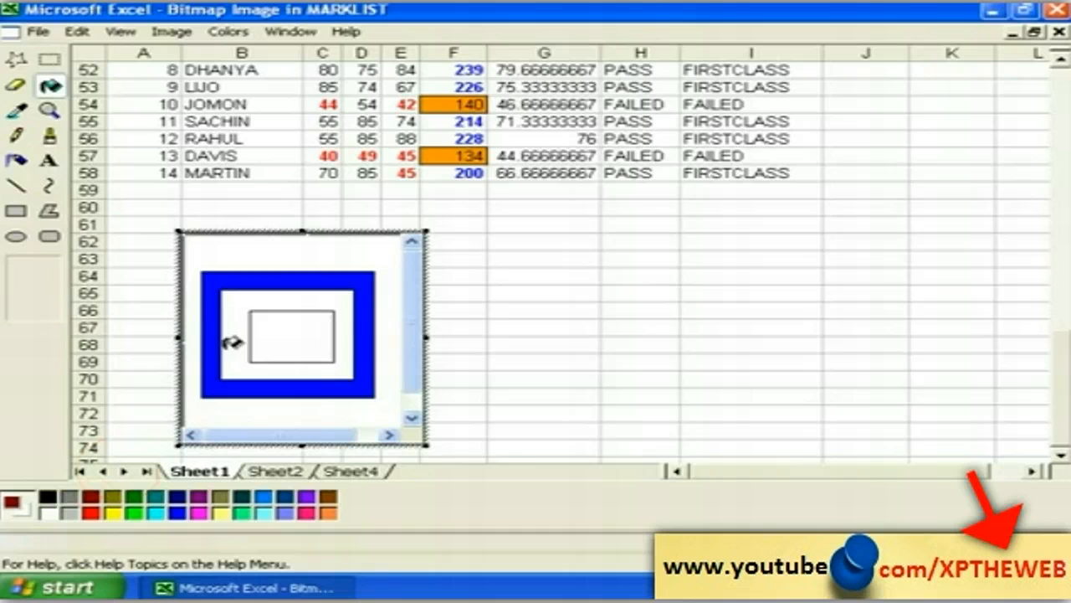
left_click(245, 301)
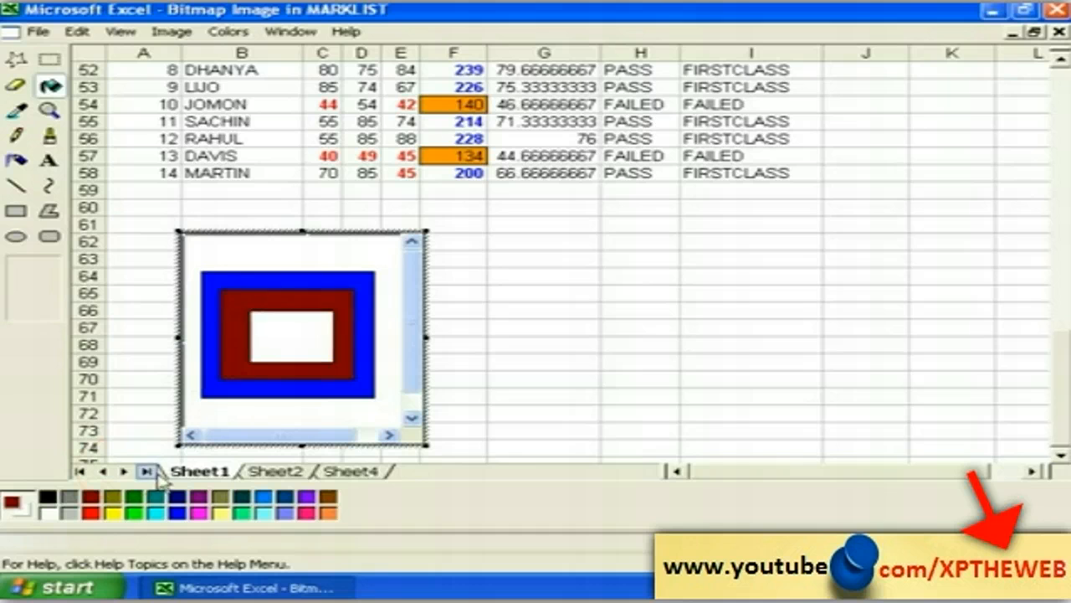
left_click(283, 333)
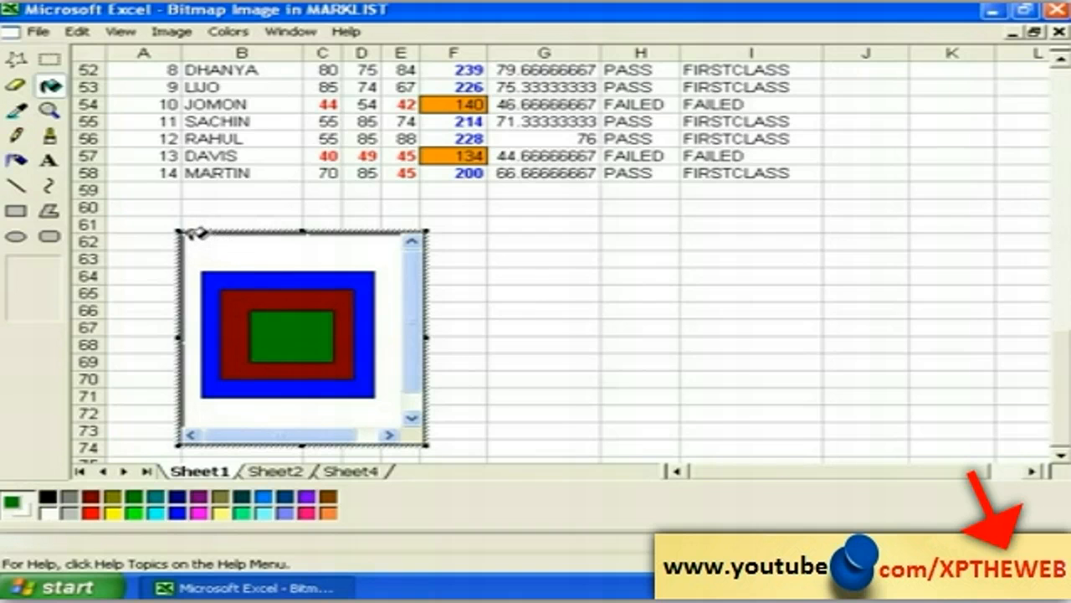
left_click(16, 134)
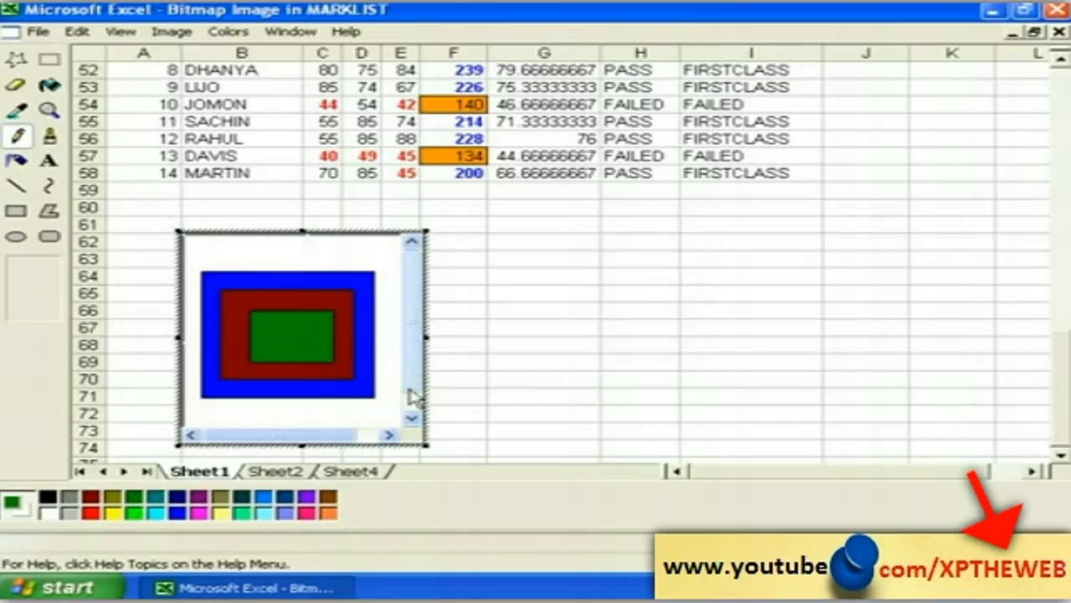
left_click(564, 307)
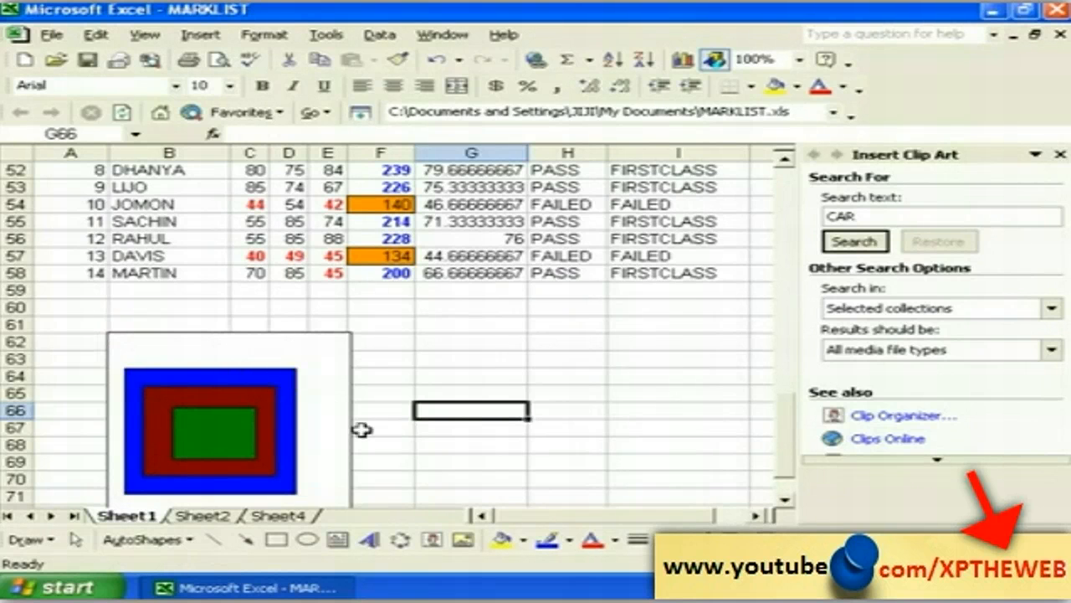
Step: Dismiss the Insert menu unused and select the embedded nested-squares picture
left_click(784, 499)
left_click(784, 498)
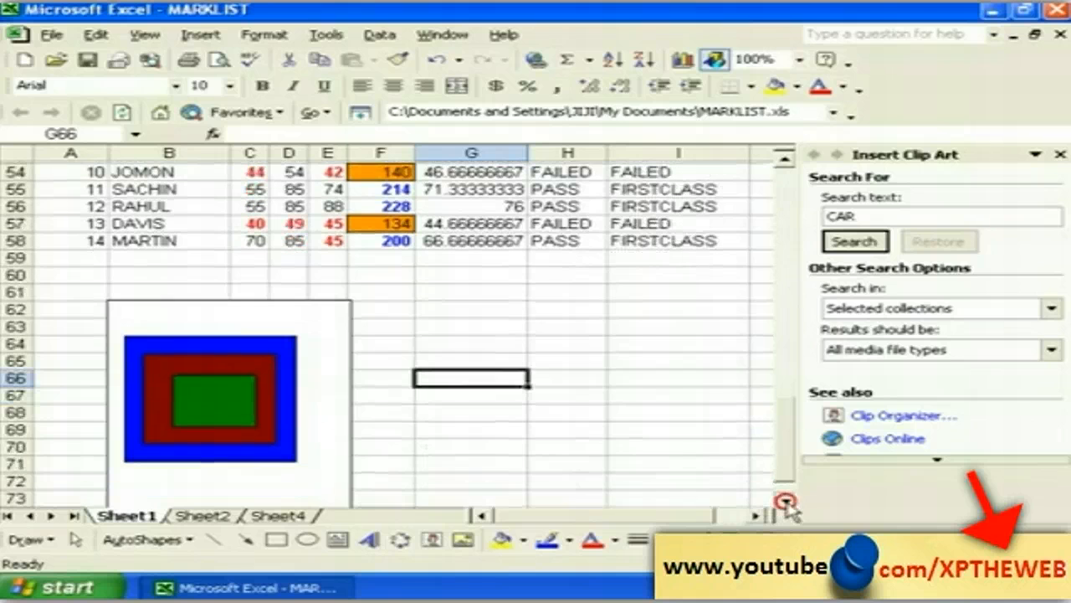
left_click(784, 499)
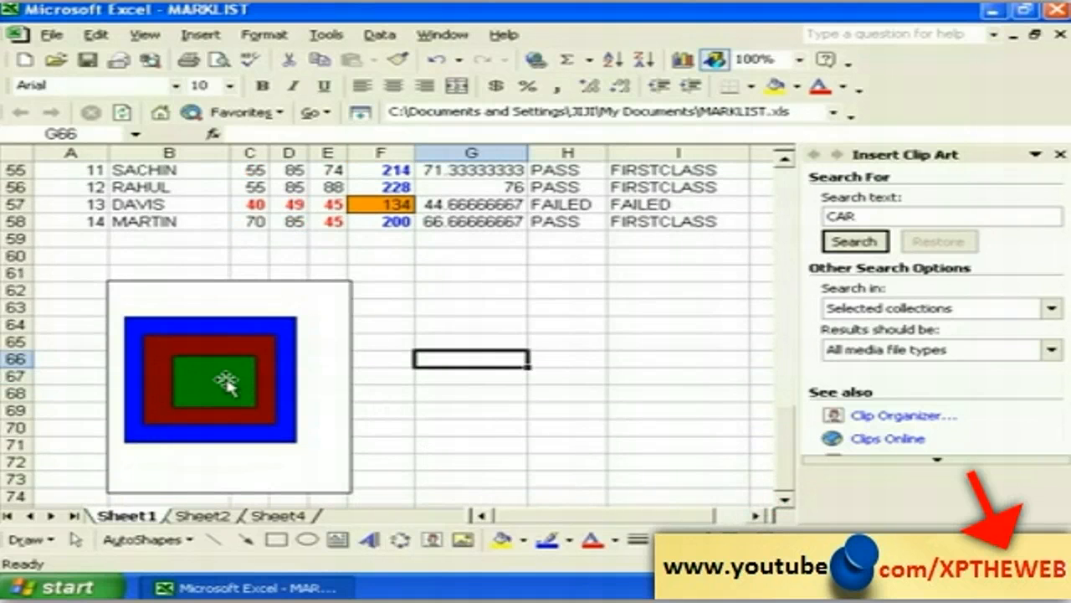
left_click(200, 35)
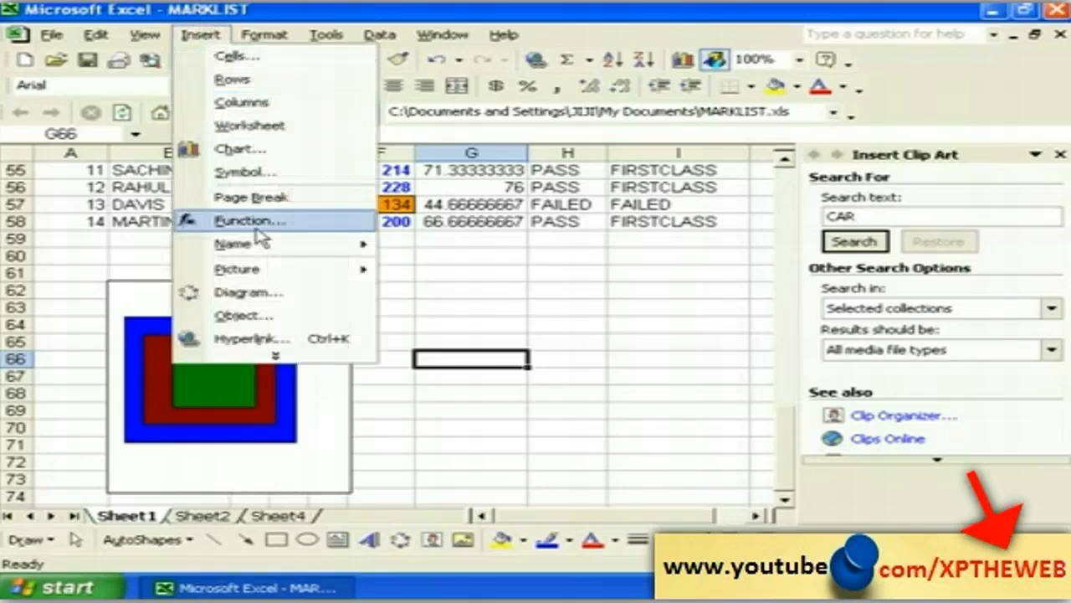
left_click(438, 427)
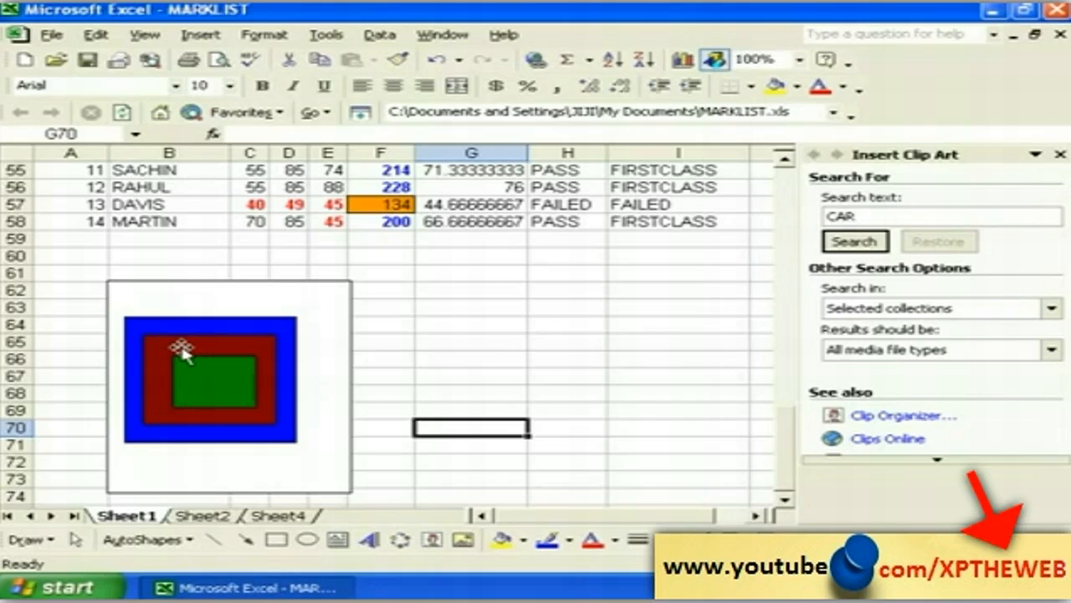
left_click(182, 350)
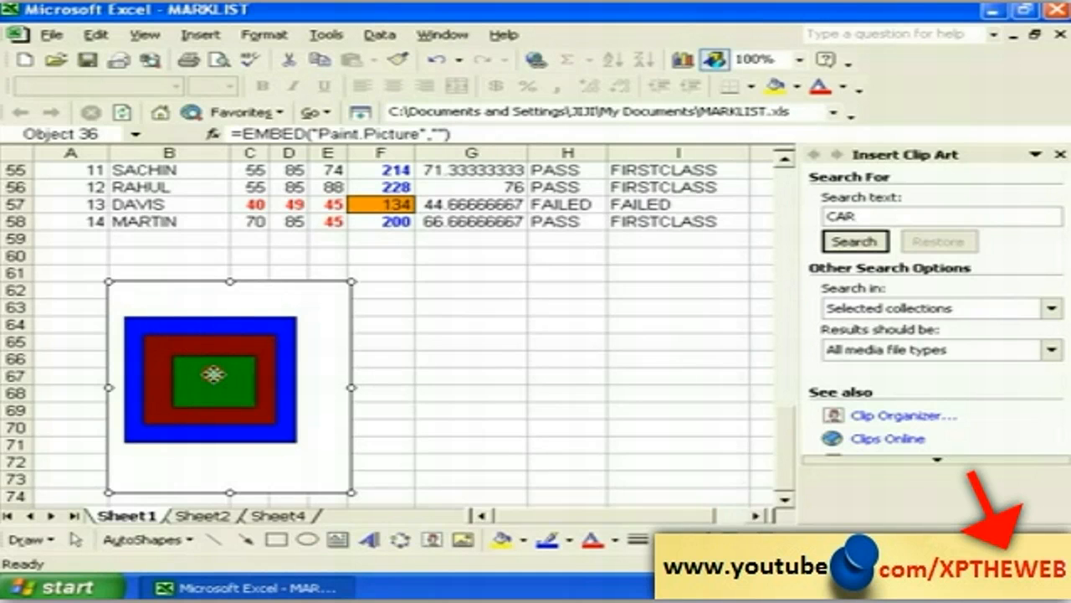
Step: Refill the picture's middle ring magenta and its outer square green, then return to the sheet
double_click(213, 374)
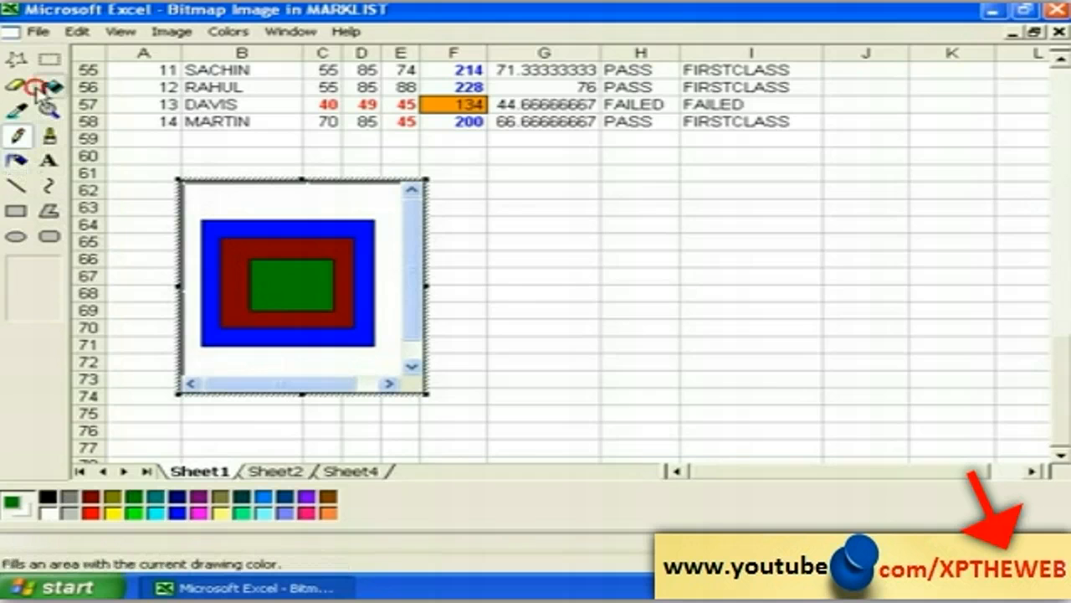
left_click(49, 85)
left_click(198, 512)
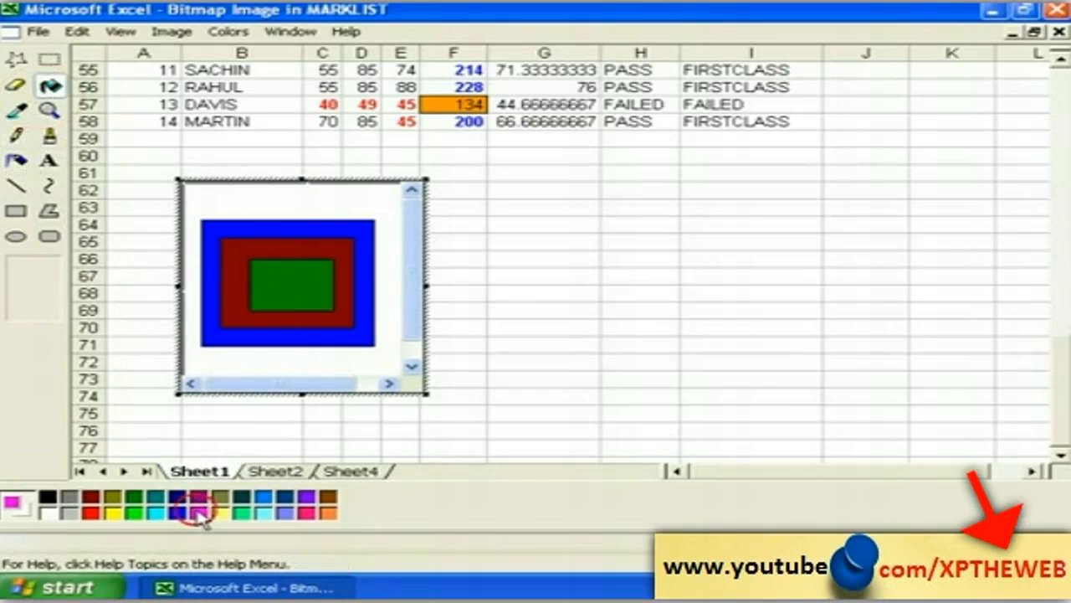
left_click(278, 244)
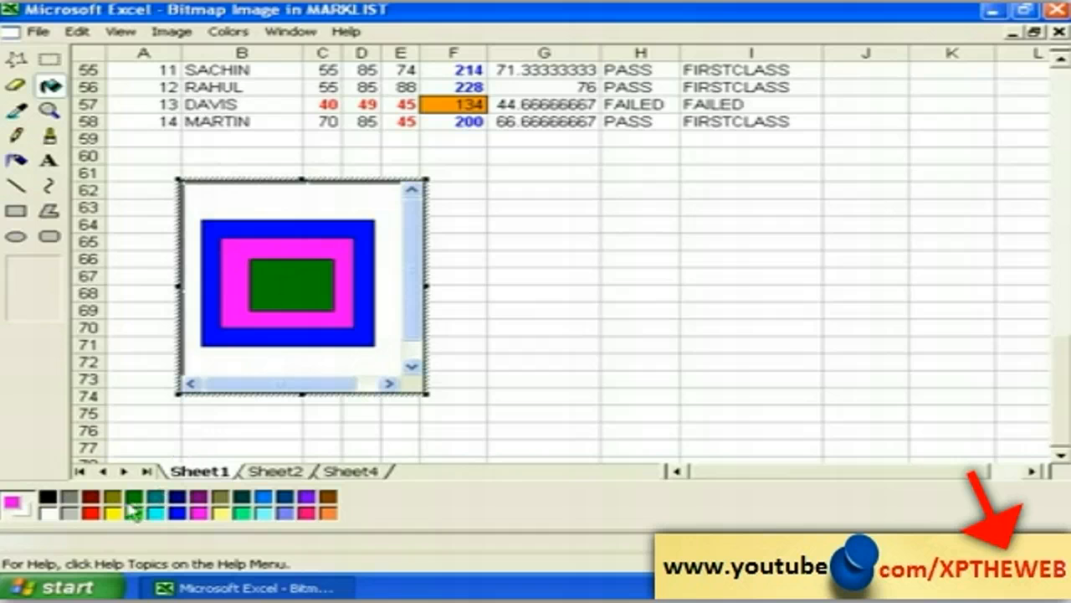
left_click(134, 496)
left_click(252, 336)
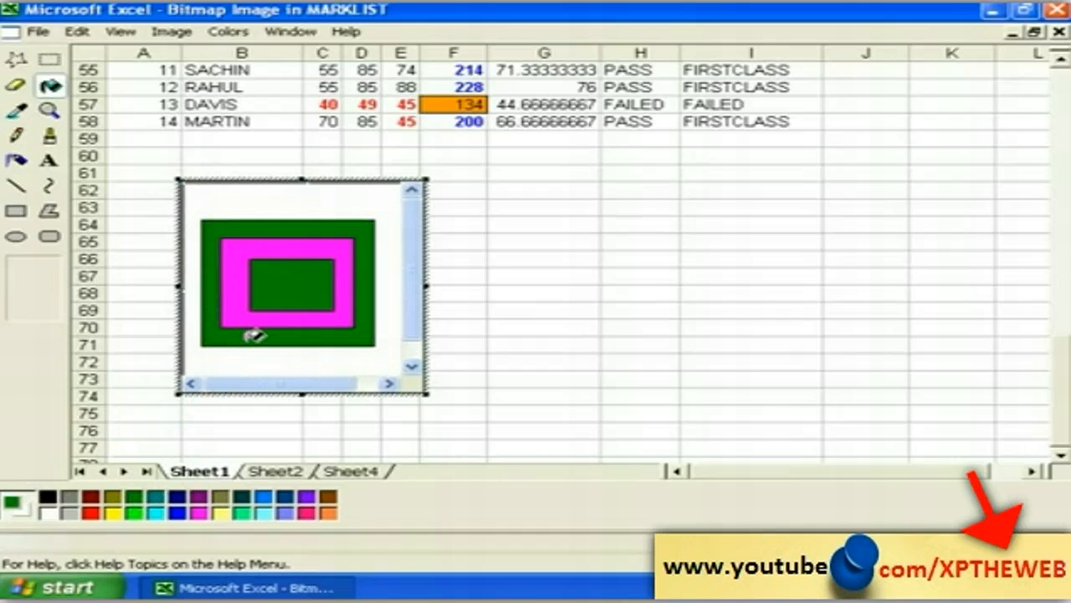
left_click(16, 135)
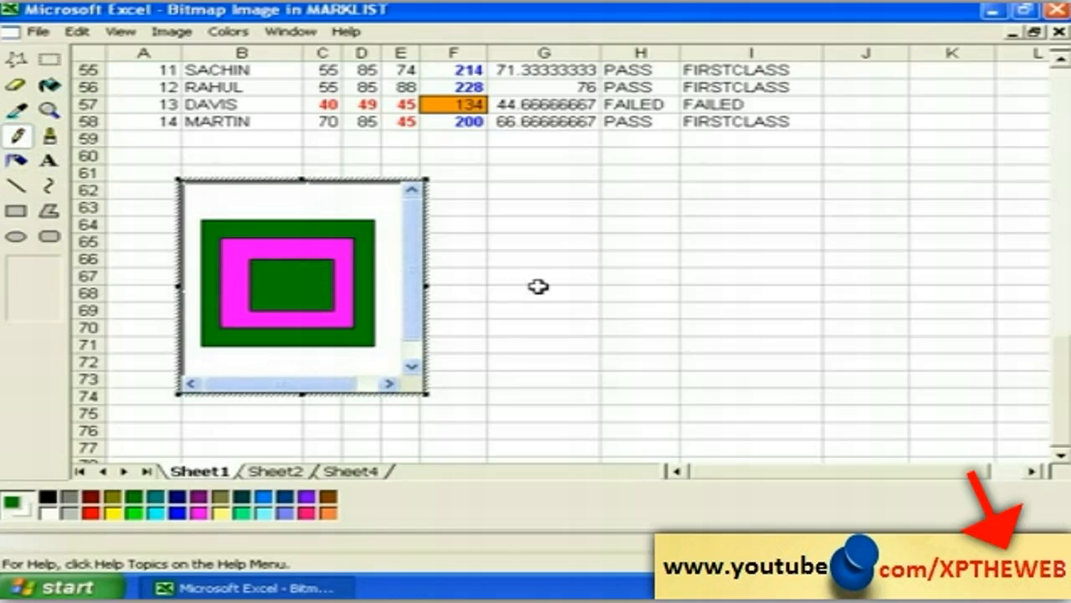
left_click(539, 286)
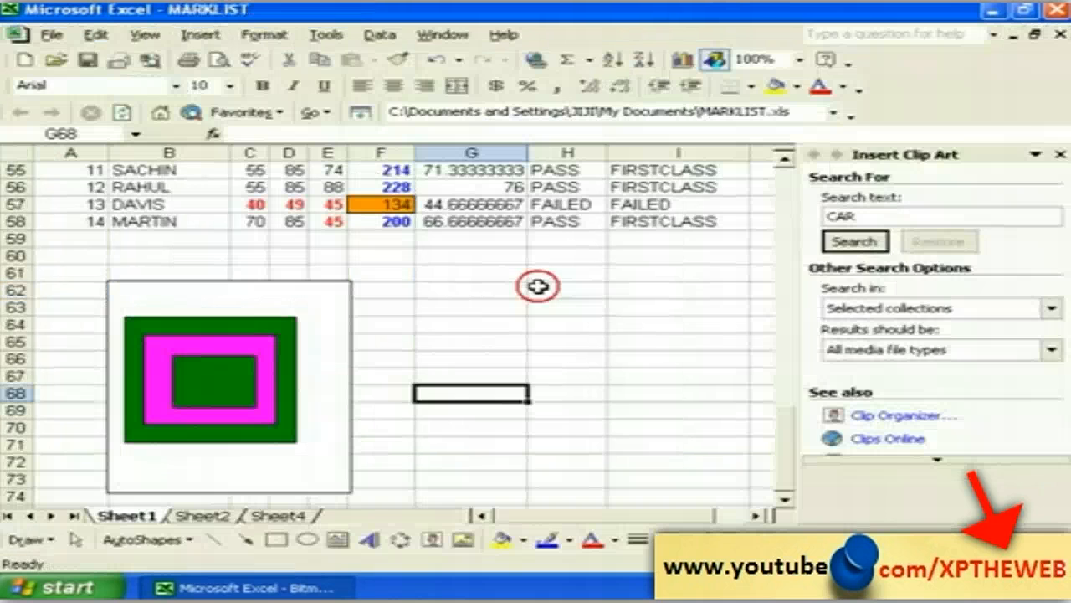
Step: Click cells beside the picture to leave it and return focus to the sheet
left_click(413, 440)
left_click(478, 438)
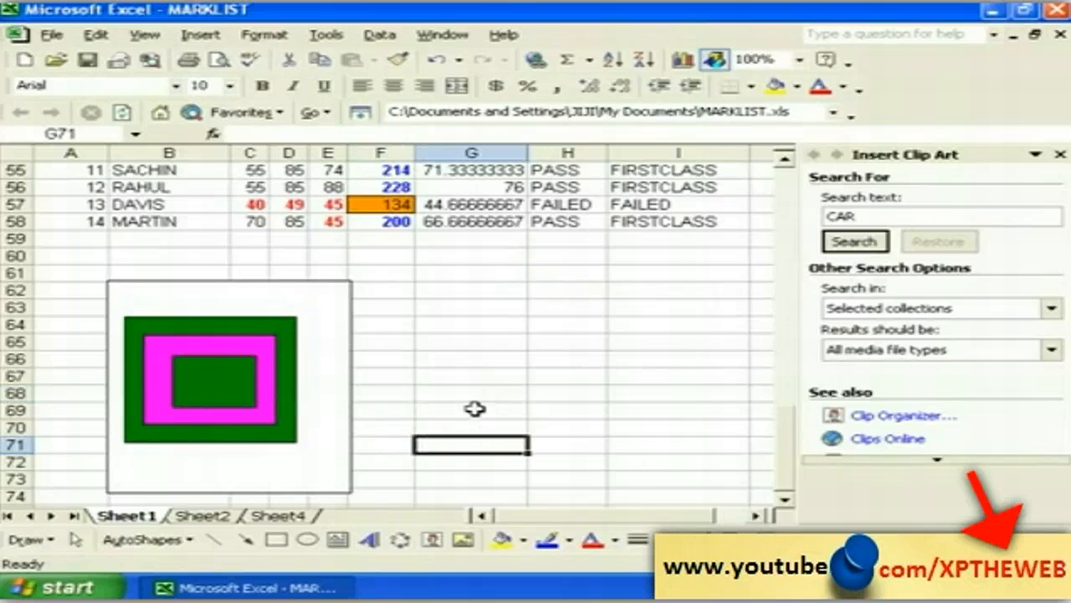
left_click(467, 410)
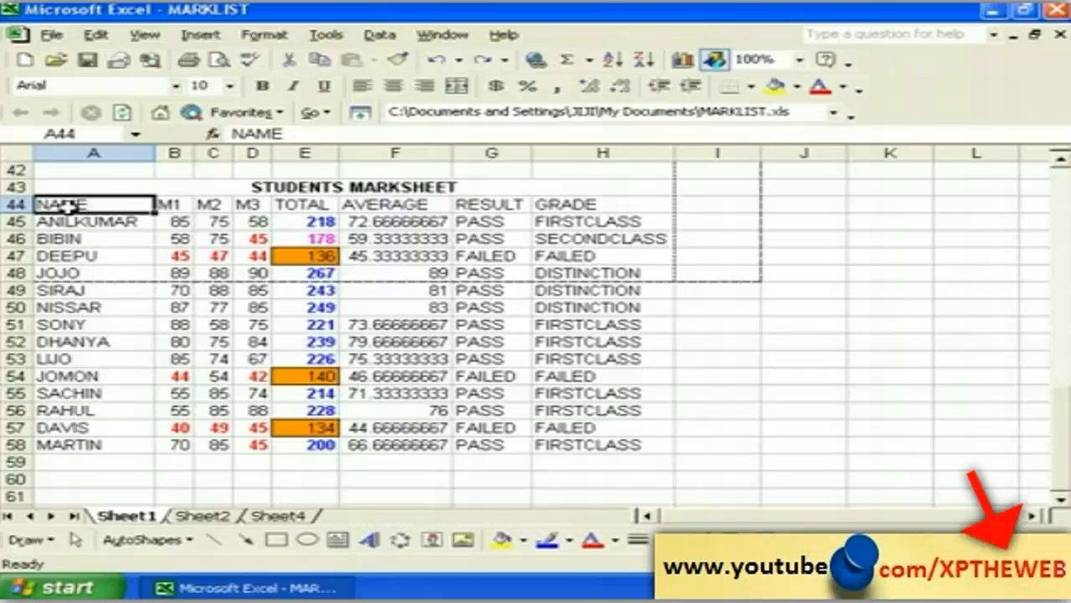
Step: Sort the marksheet by NAME ascending, then select ANILKUMAR and the NAME header
left_click(371, 36)
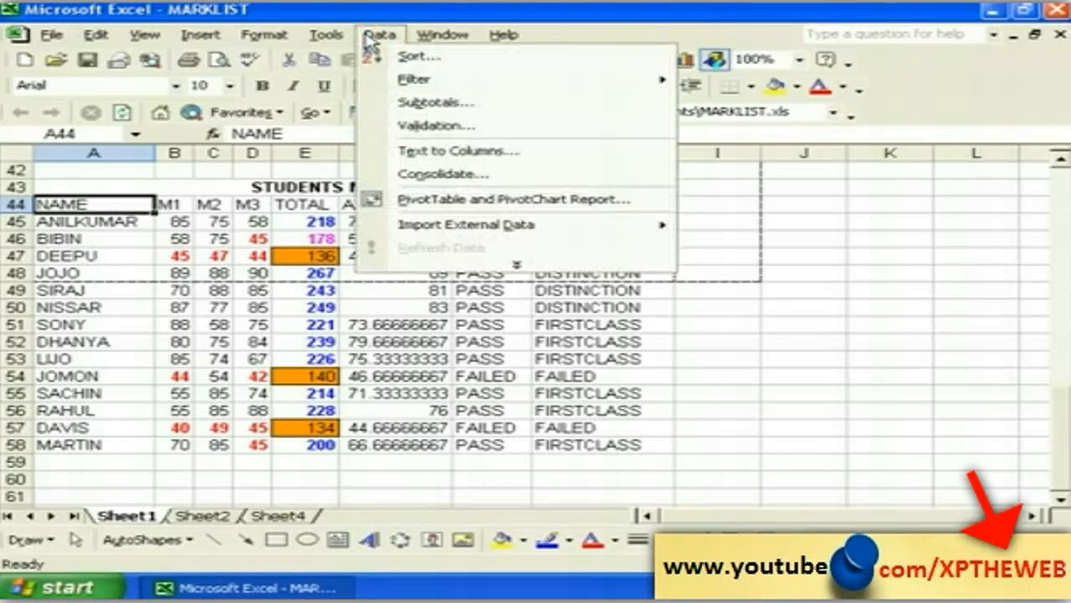
left_click(407, 58)
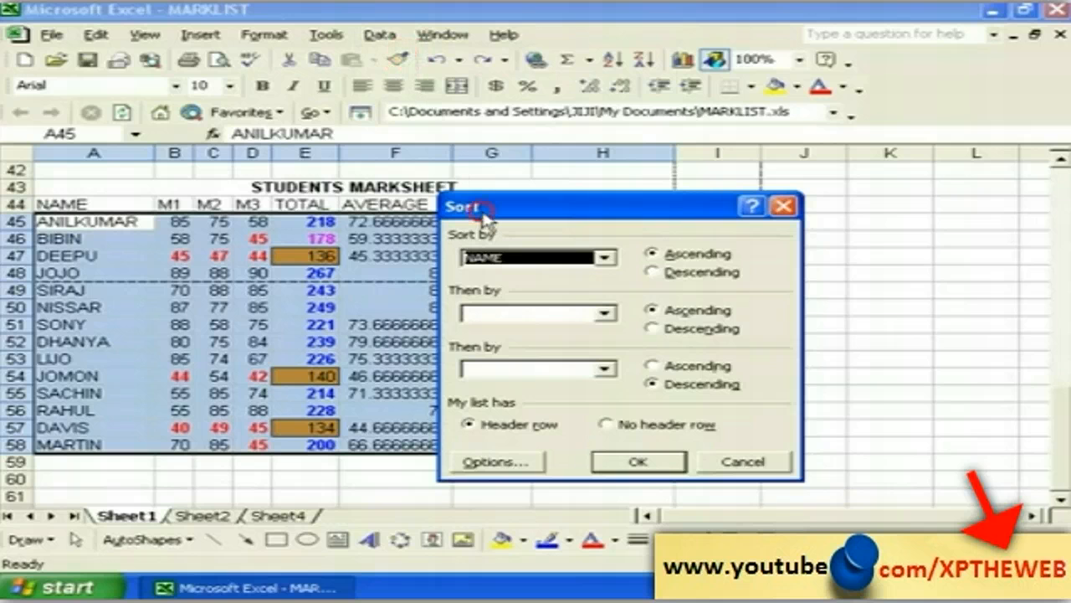
left_click_drag(484, 219, 466, 202)
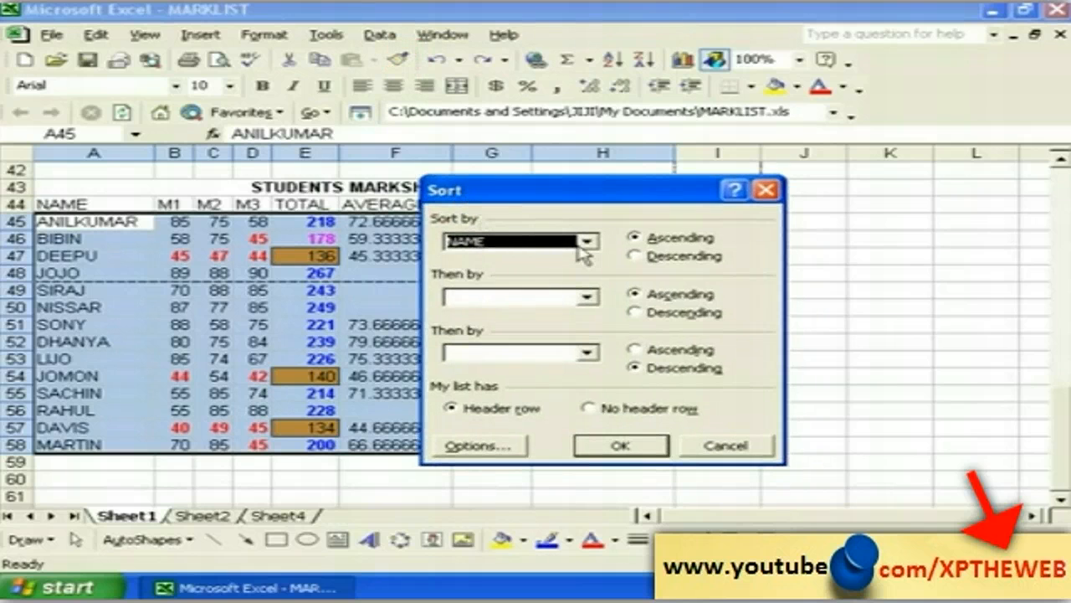
left_click(588, 243)
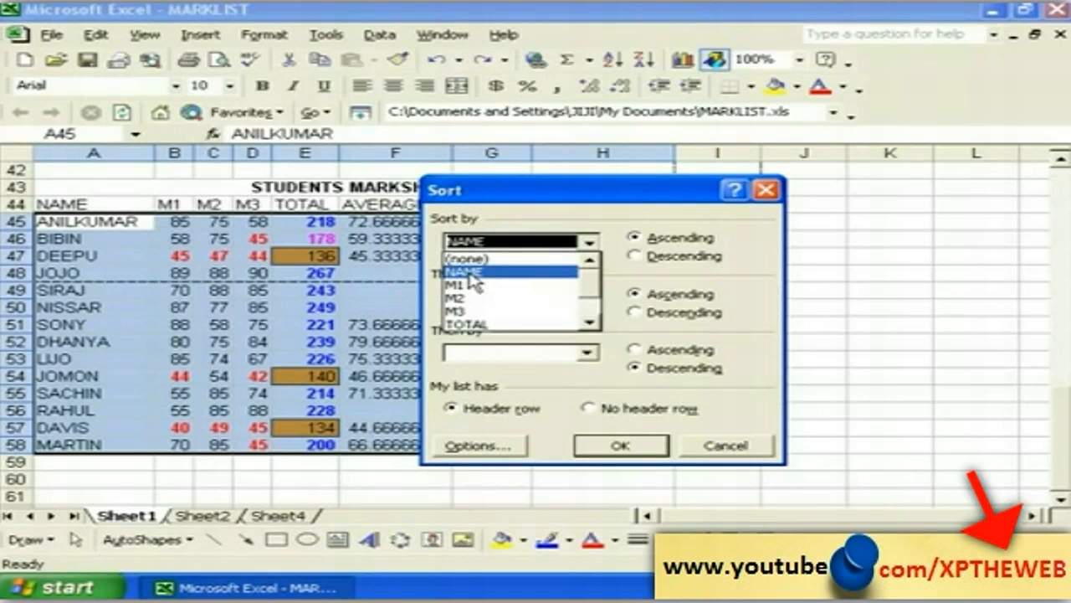
left_click(471, 277)
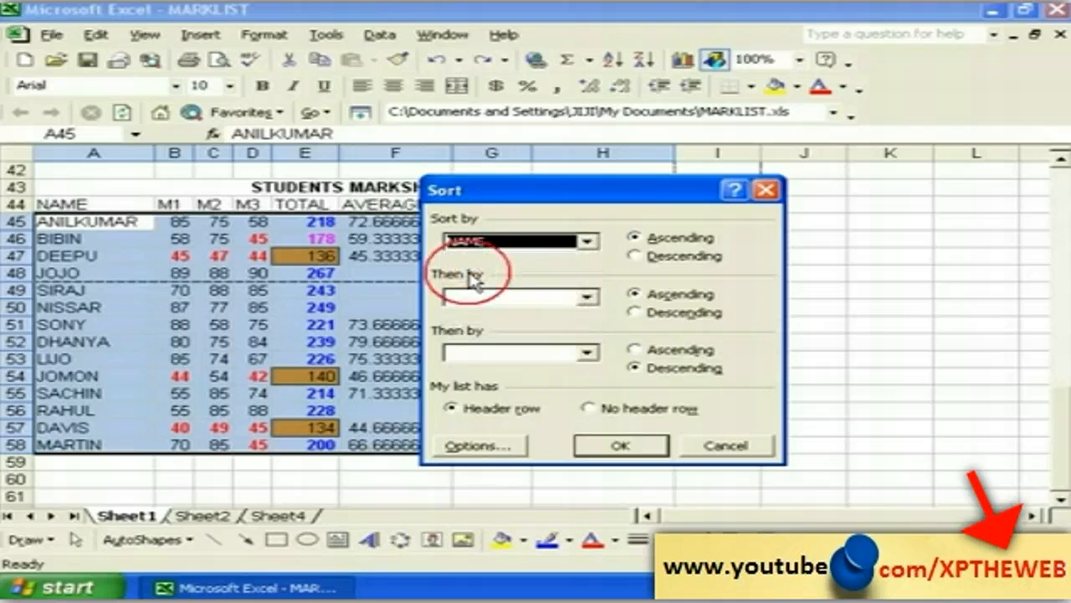
left_click(633, 238)
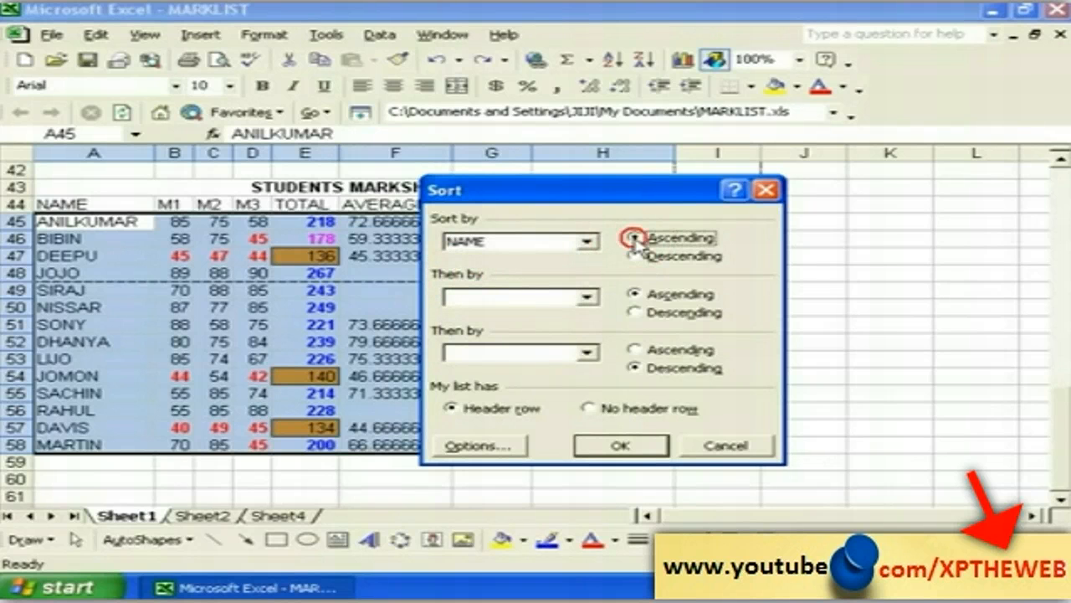
left_click(621, 445)
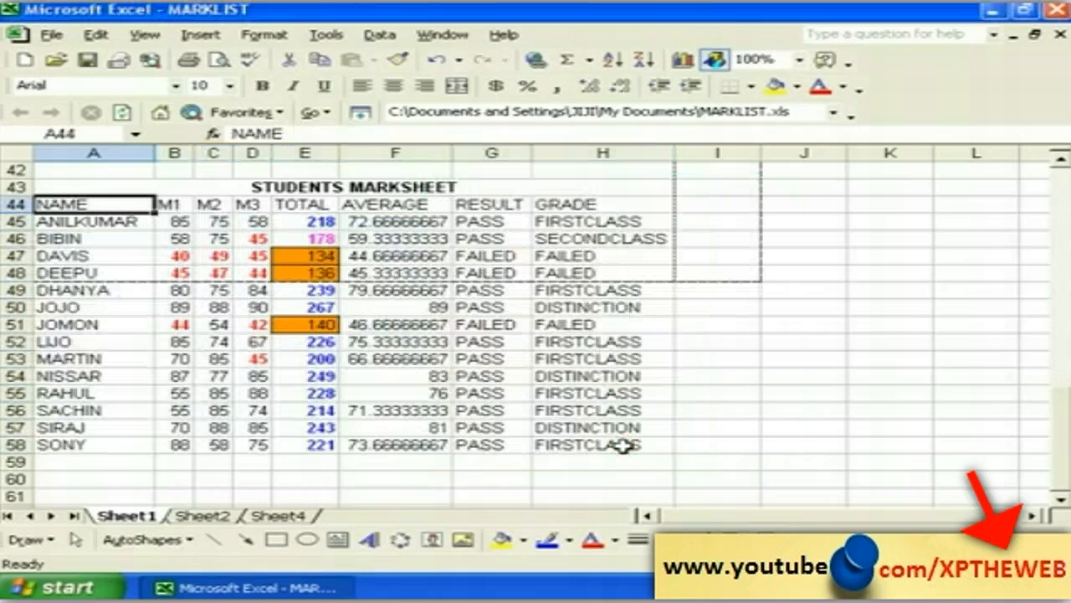
left_click(89, 225)
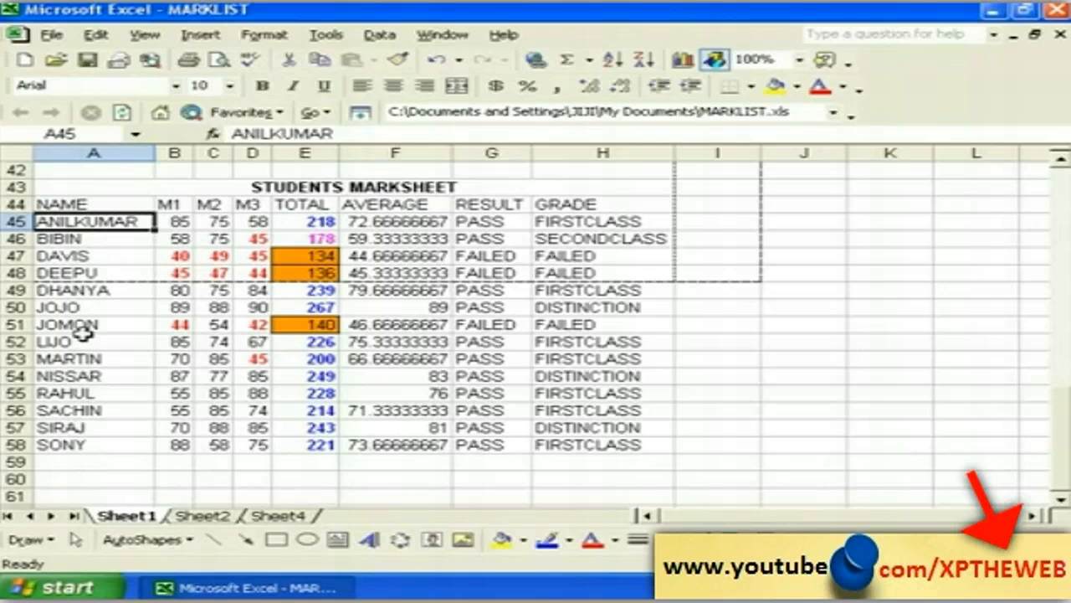
left_click(59, 204)
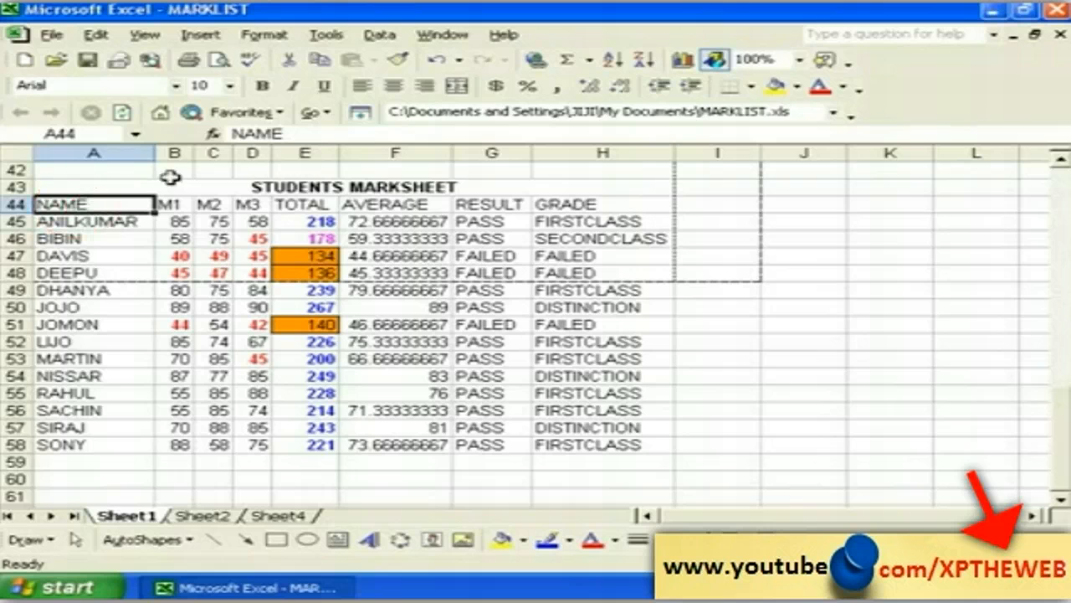
Step: Re-sort by NAME descending and check ANILKUMAR is now last and SONY first
left_click(379, 35)
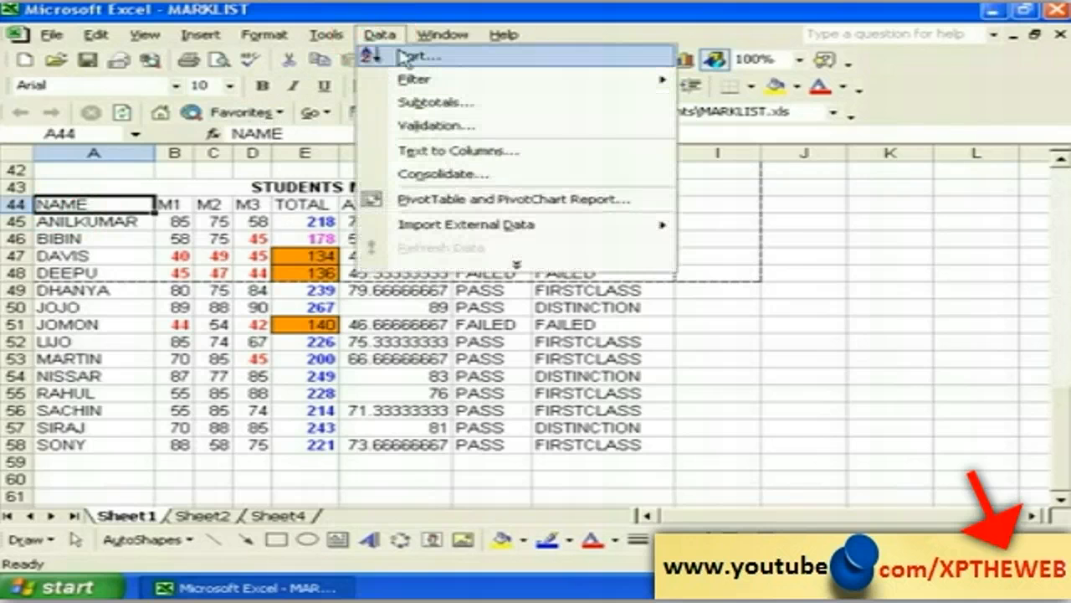
left_click(397, 58)
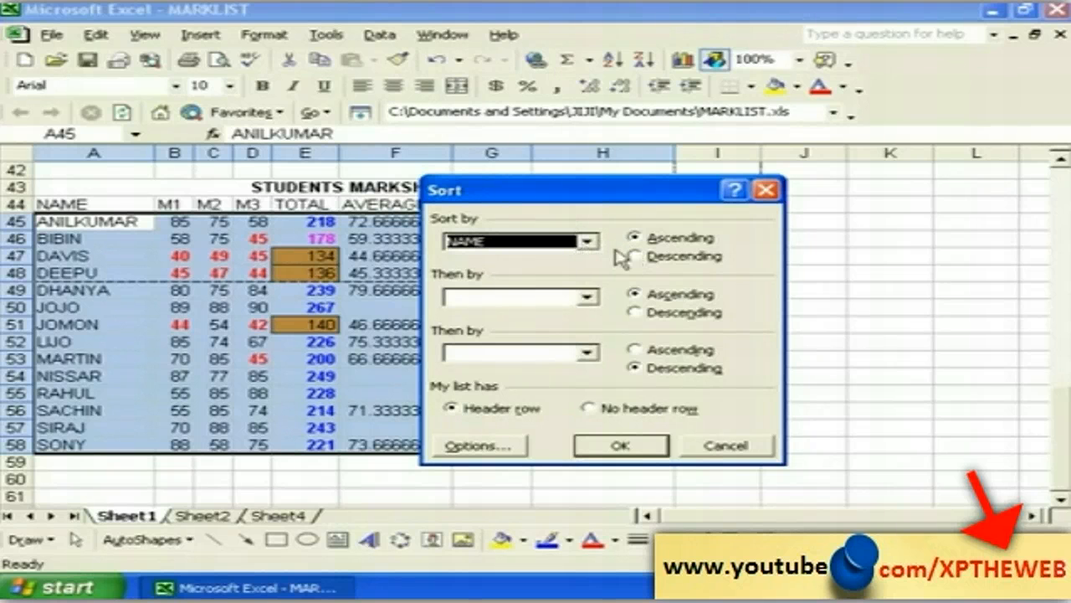
left_click(652, 258)
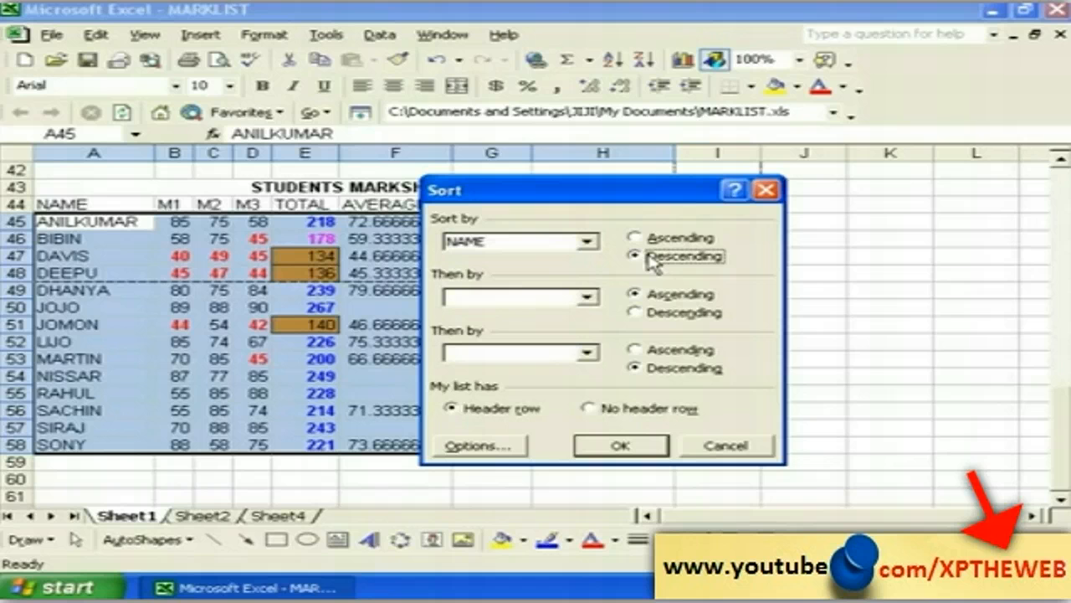
left_click(619, 446)
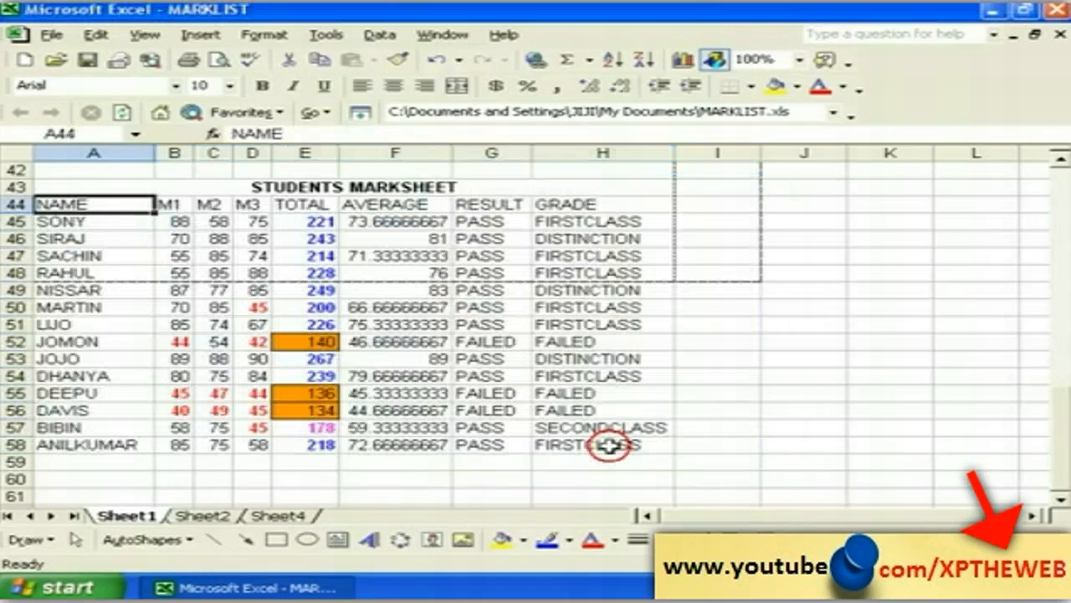
left_click(96, 444)
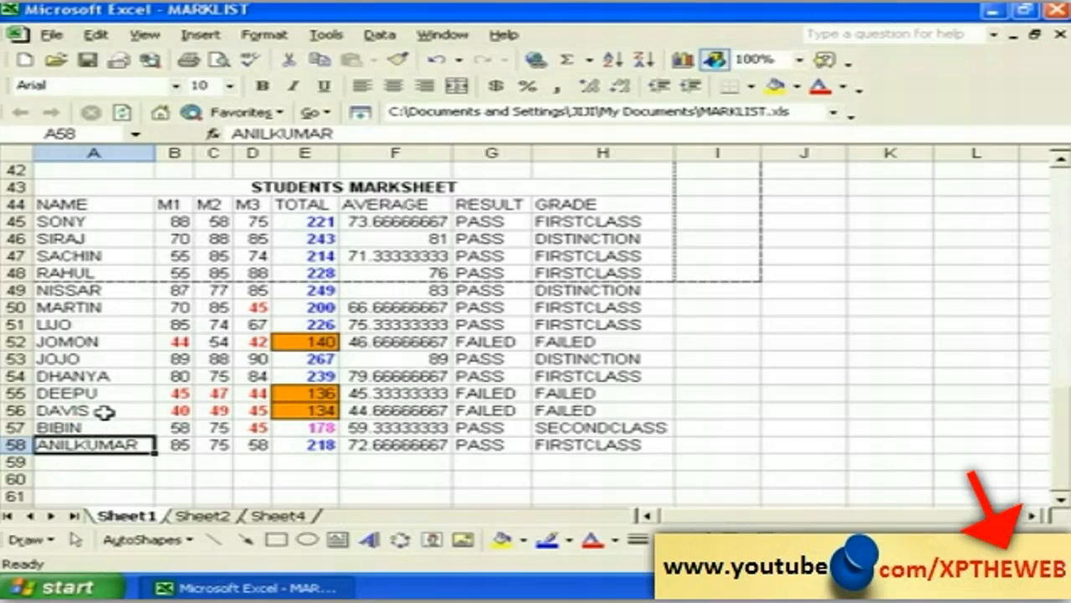
left_click(64, 224)
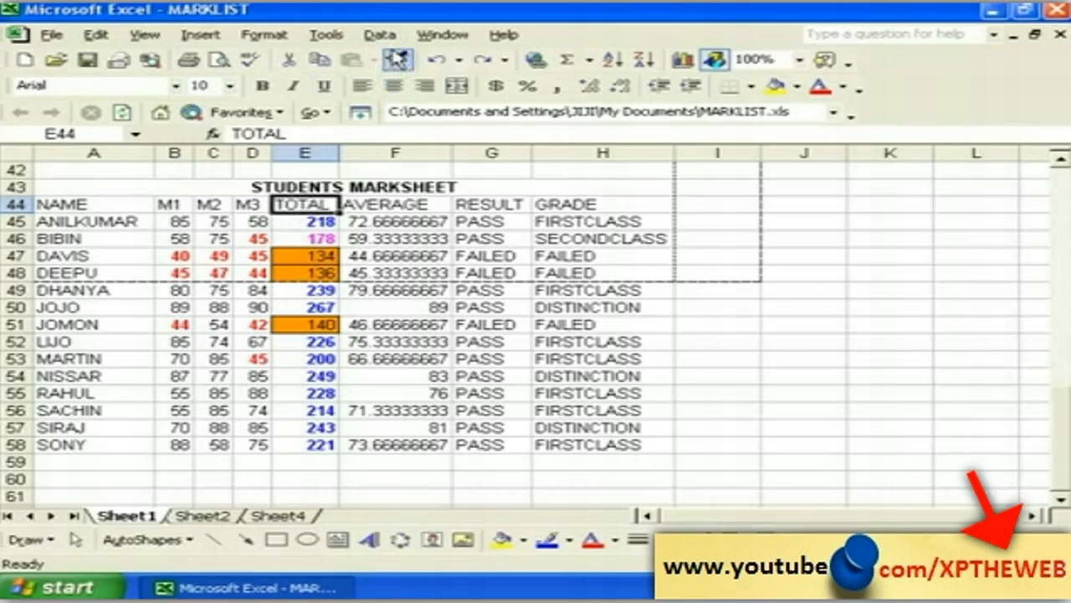
Step: Sort the rows by TOTAL descending, then inspect the top TOTAL formula and header
left_click(379, 34)
left_click(409, 58)
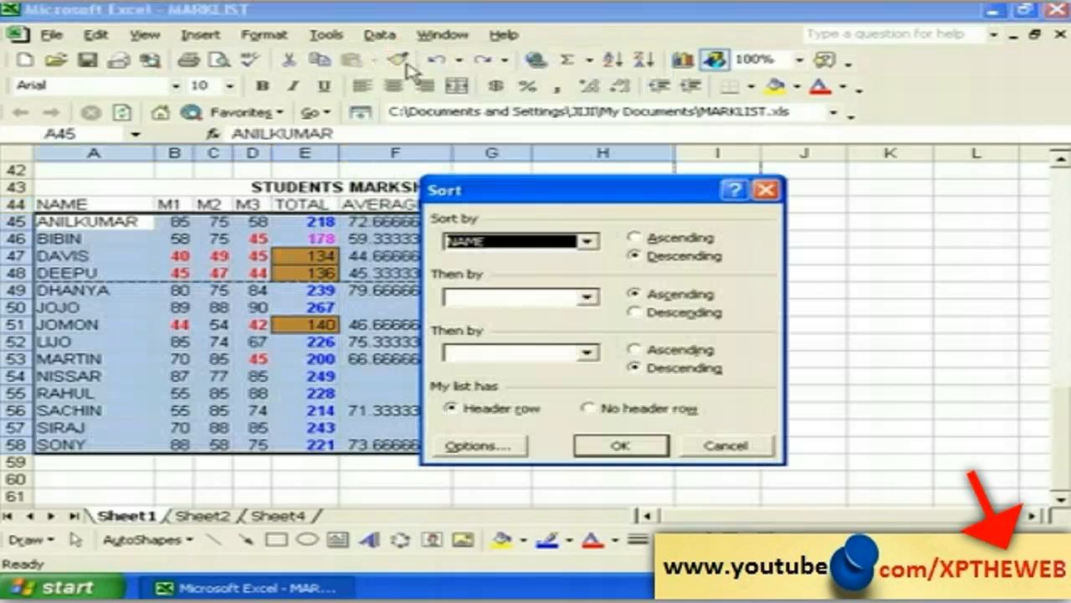
left_click(586, 244)
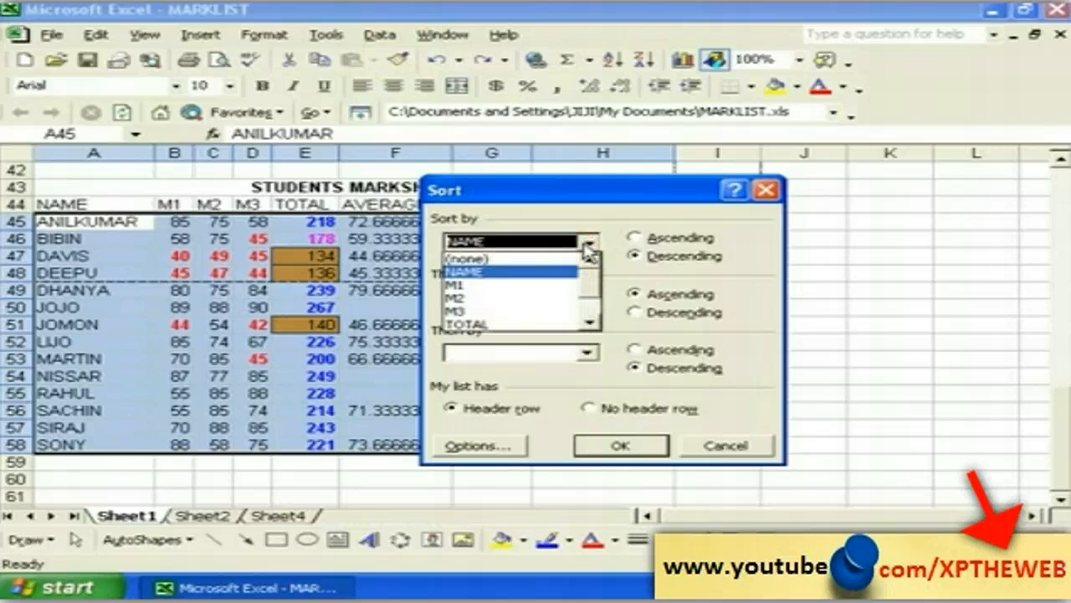
left_click(492, 326)
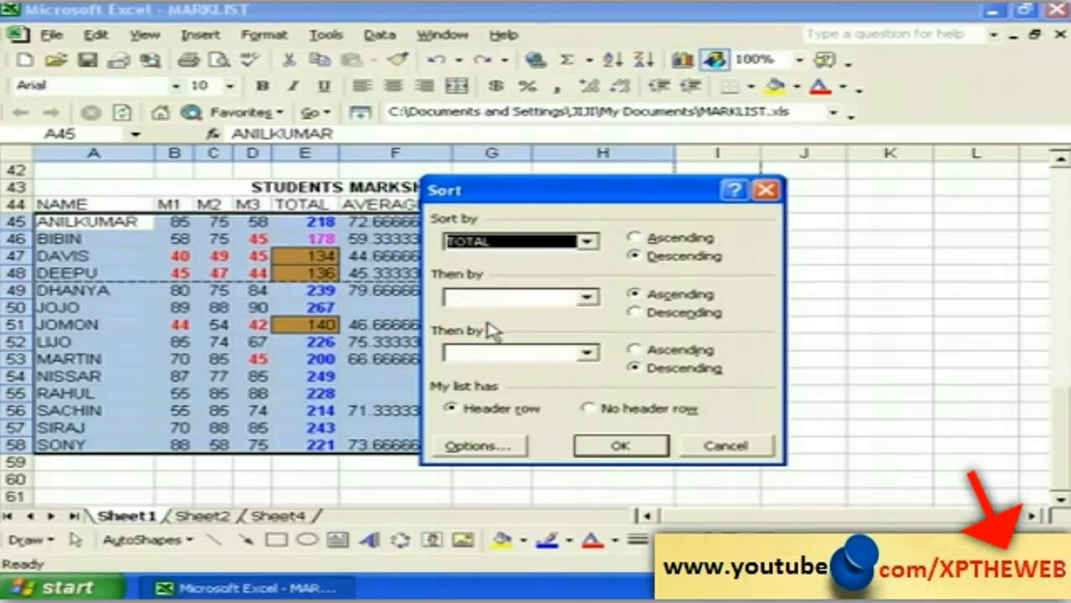
left_click(650, 263)
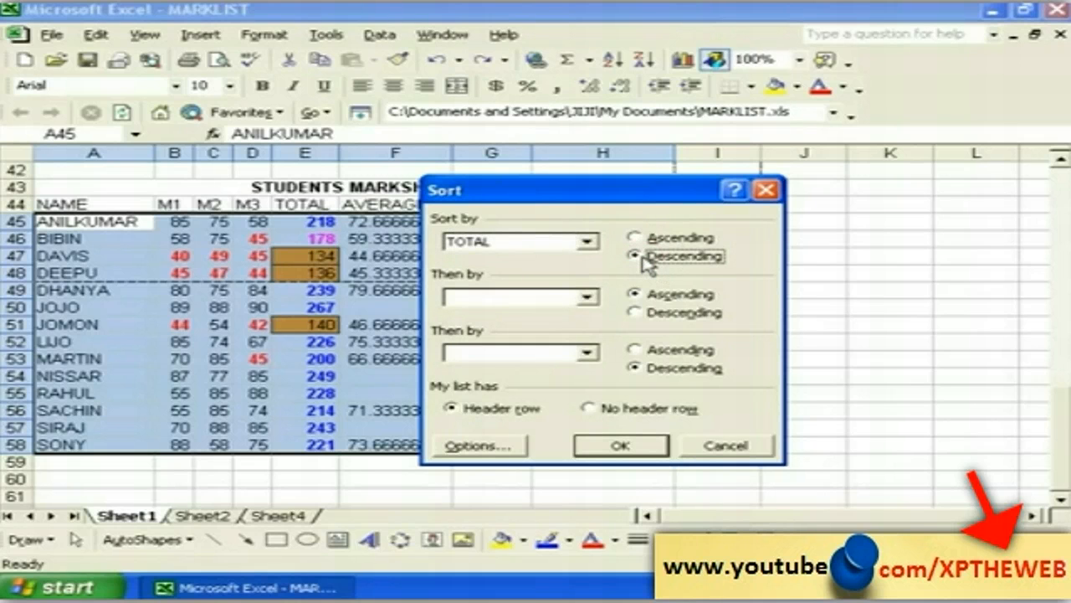
left_click(609, 447)
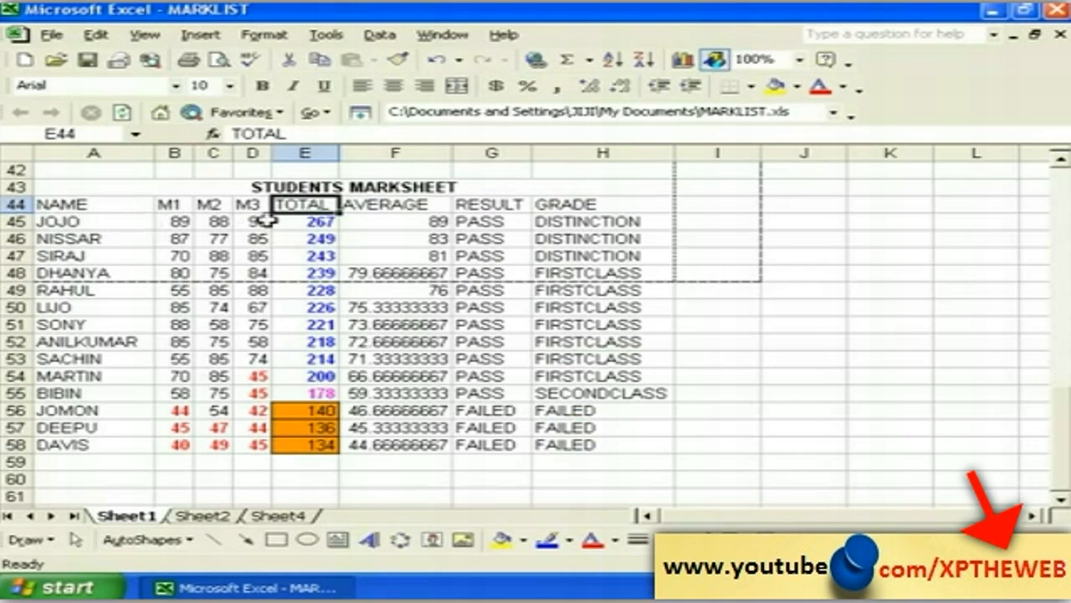
left_click(313, 223)
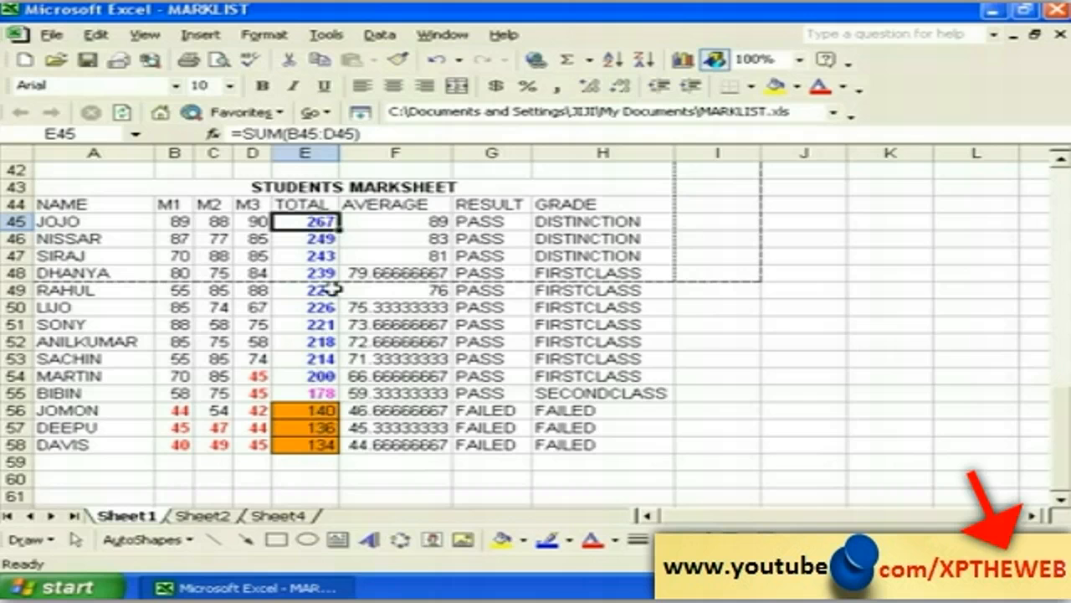
left_click(306, 206)
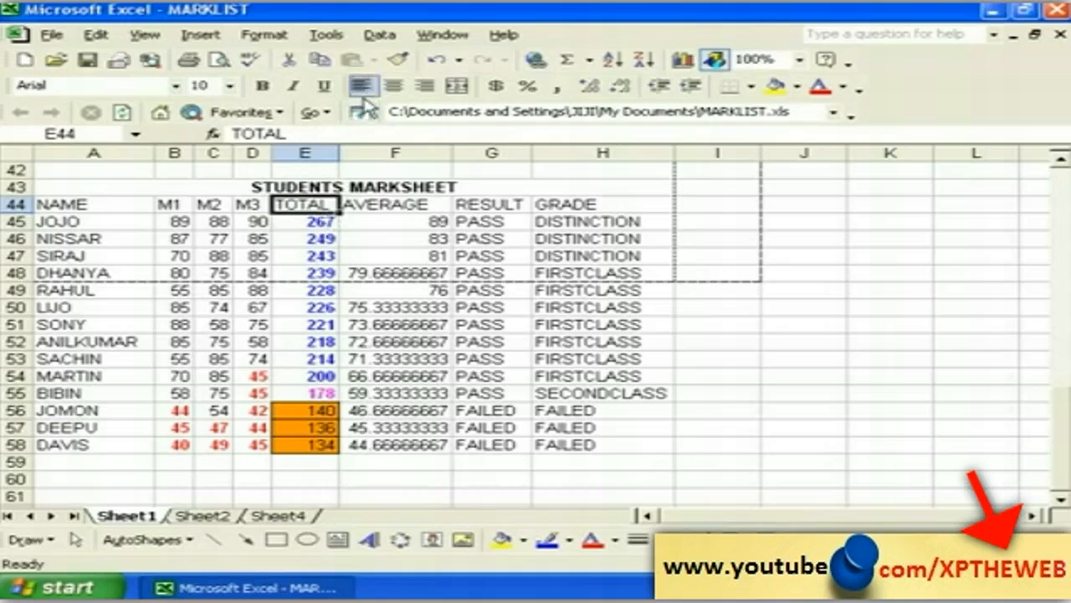
Step: Sort by TOTAL ascending and inspect JOJO's marks, now in the last row
left_click(379, 35)
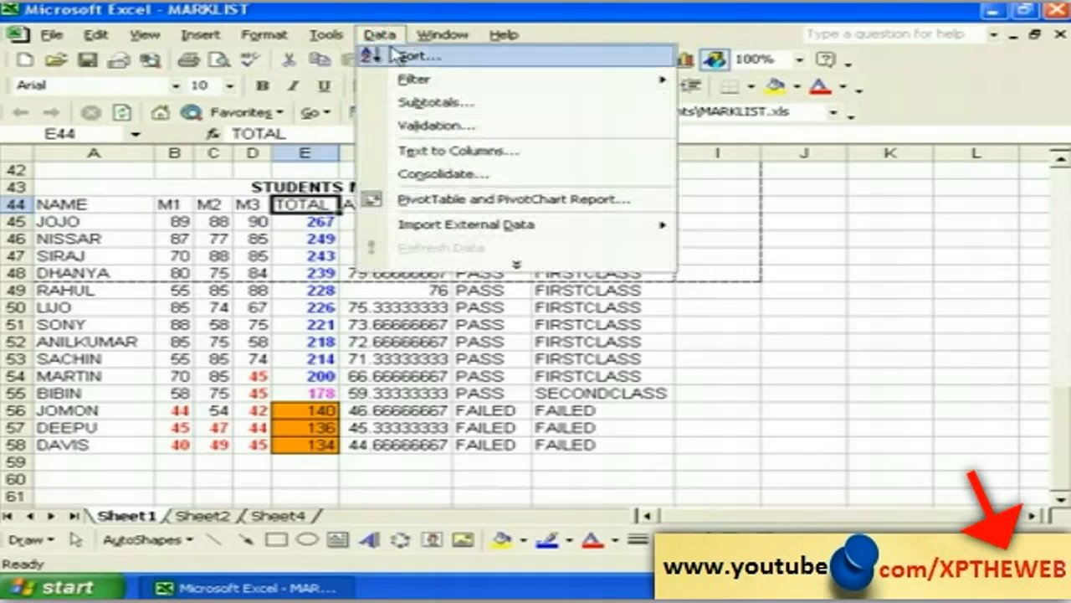
left_click(404, 57)
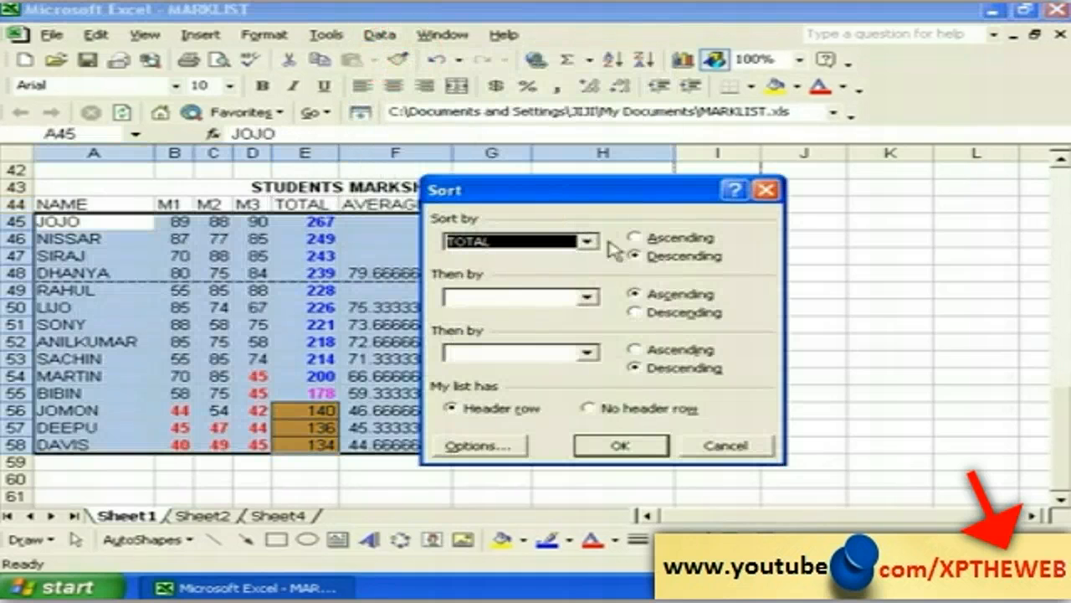
left_click(641, 240)
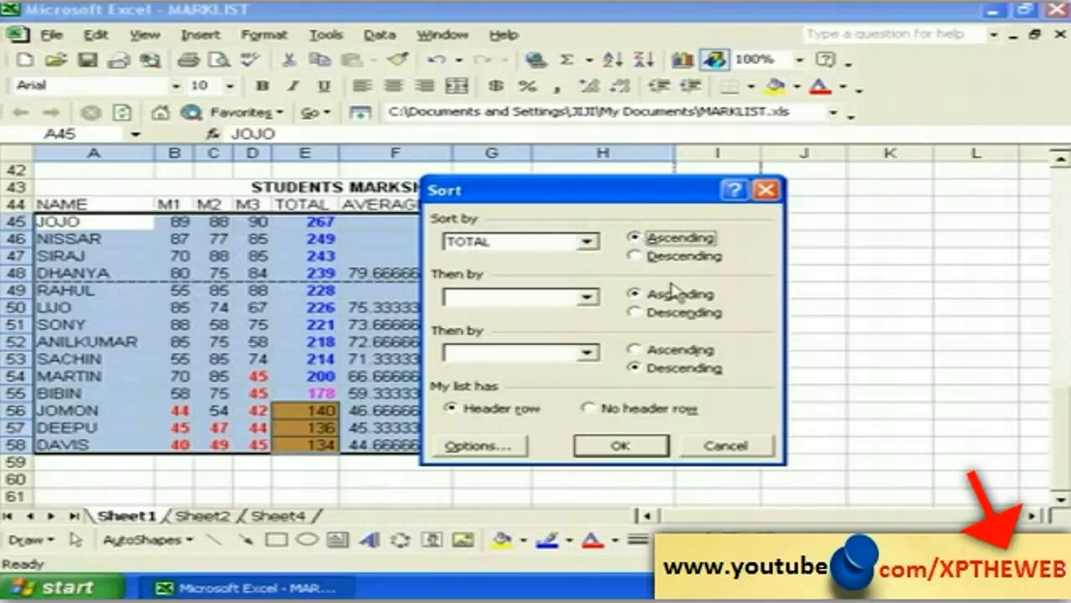
left_click(622, 446)
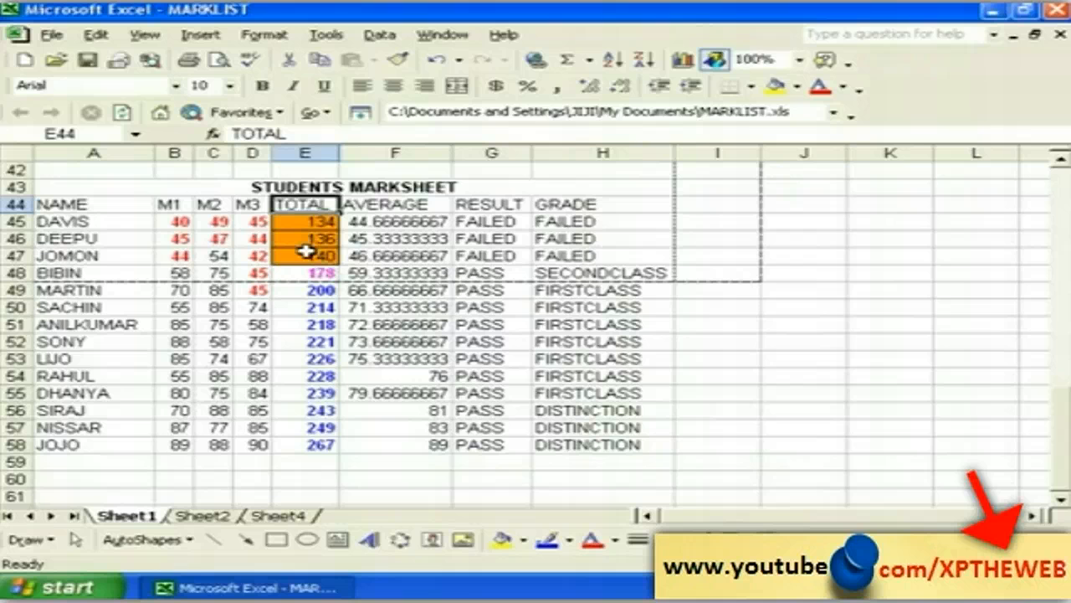
left_click(323, 444)
left_click(242, 446)
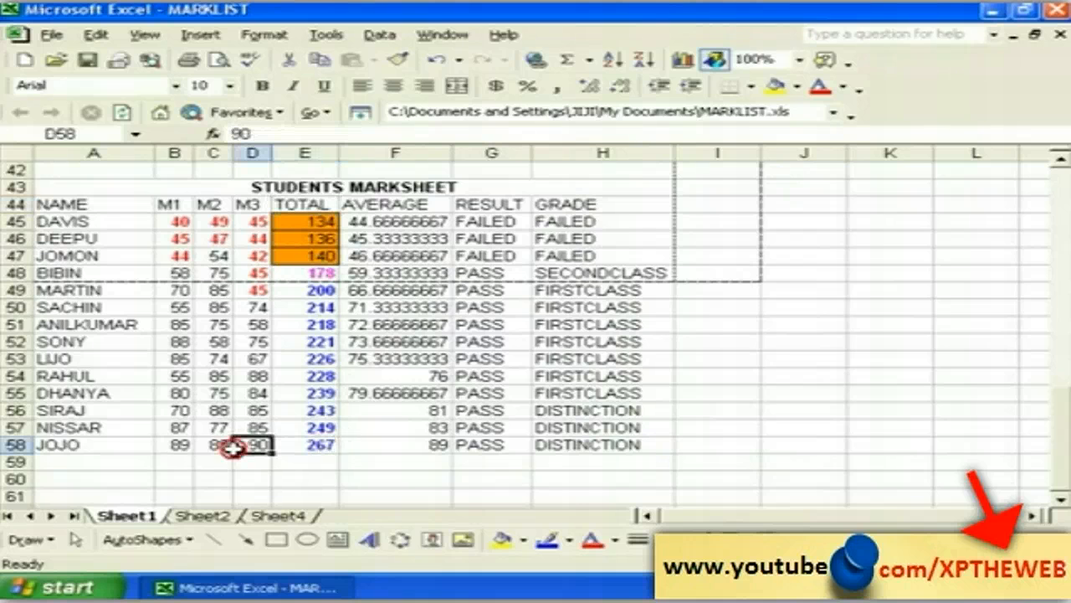
left_click(127, 445)
left_click(211, 445)
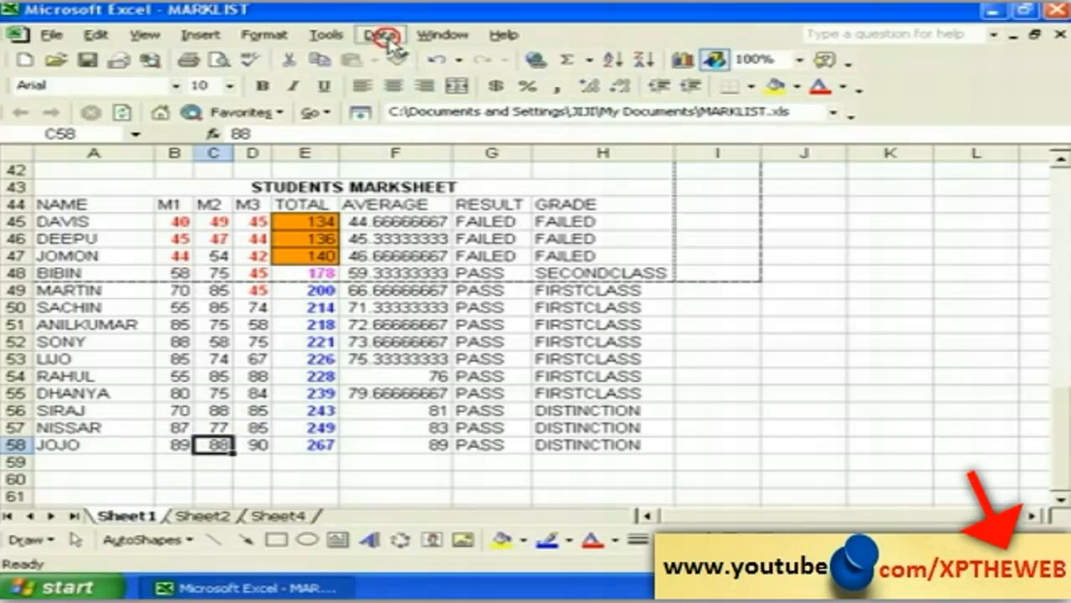
Step: Sort by TOTAL descending again so JOJO's 267 is on top, then deselect
left_click(380, 36)
left_click(410, 59)
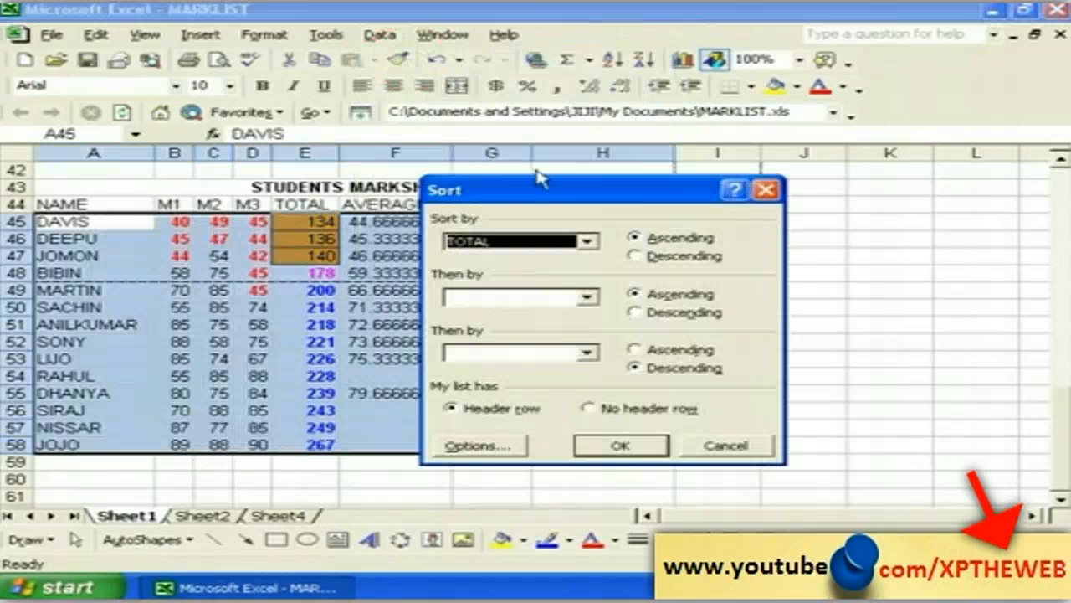
left_click(652, 255)
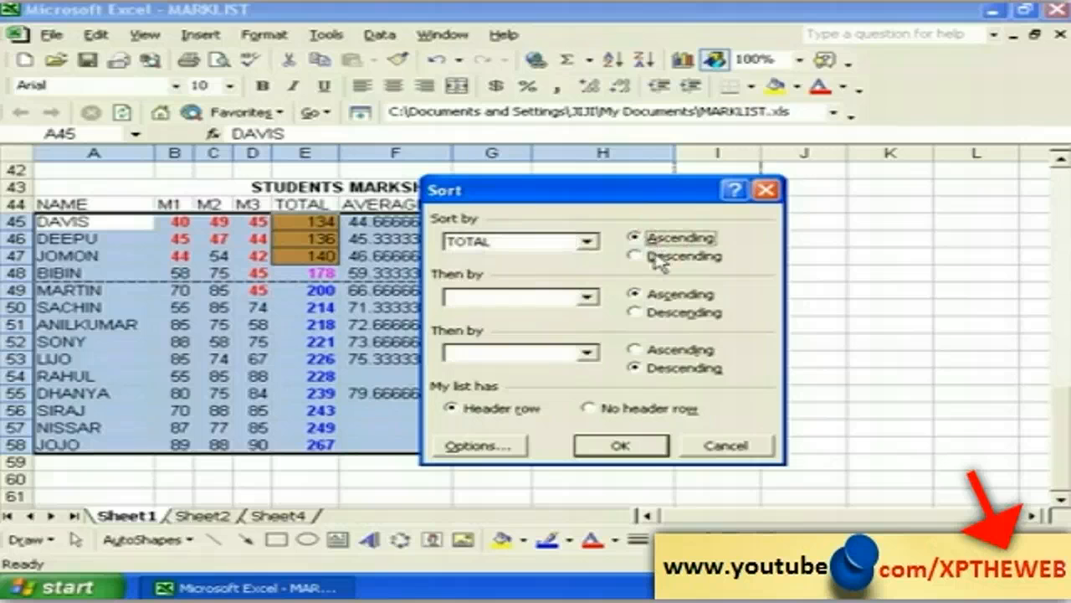
left_click(621, 446)
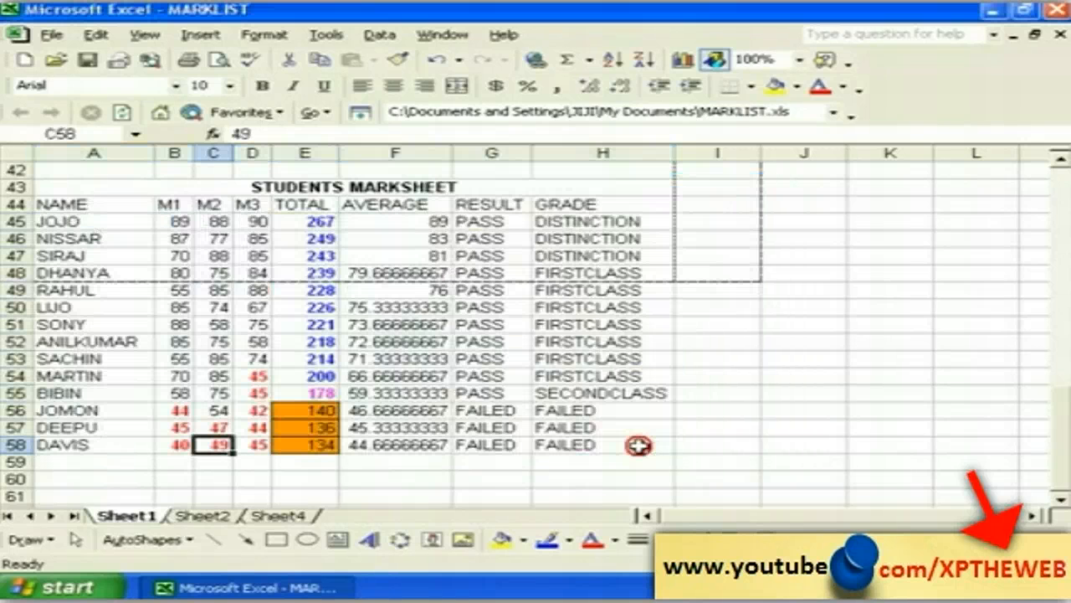
left_click(407, 477)
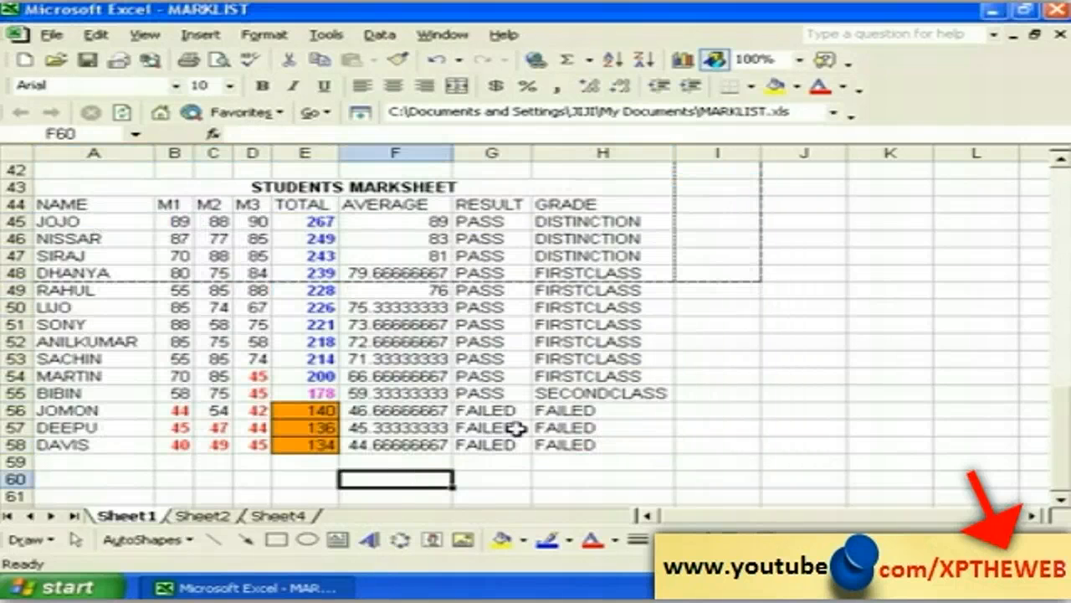